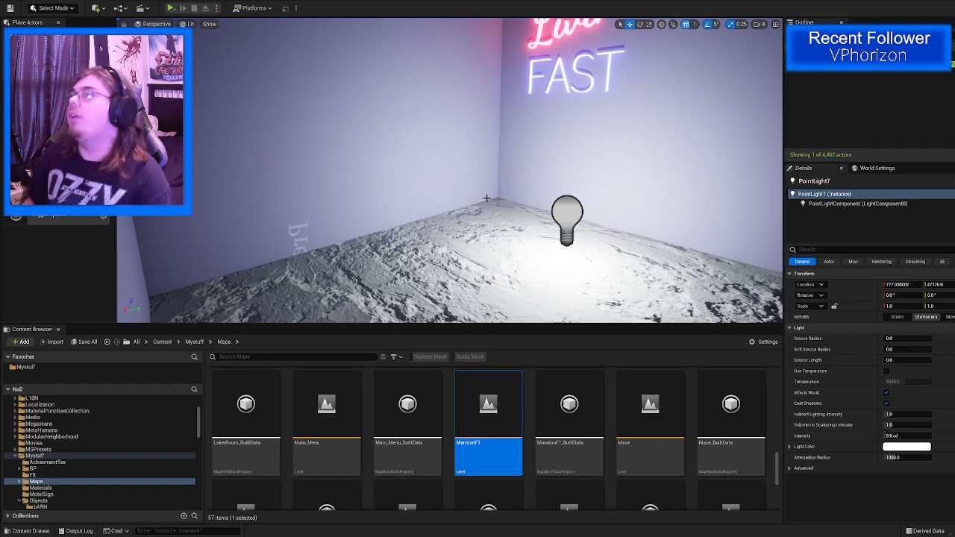
Step: Switch to Blender and start a new General scene
mouse_move(485, 197)
right_down()
mouse_move(494, 171)
mouse_move(478, 186)
mouse_move(485, 198)
right_up()
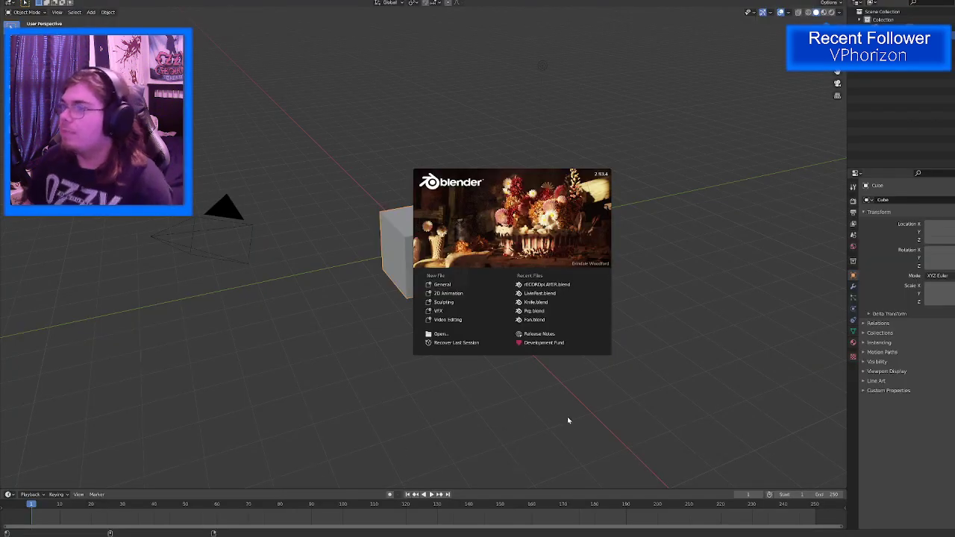
click(455, 284)
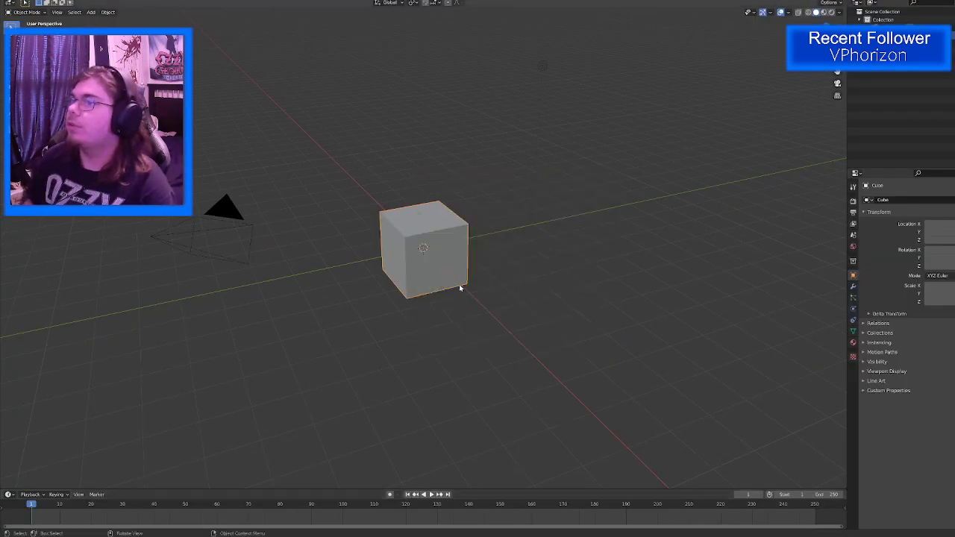
mouse_move(373, 335)
middle_down()
mouse_move(375, 306)
mouse_move(383, 320)
middle_up()
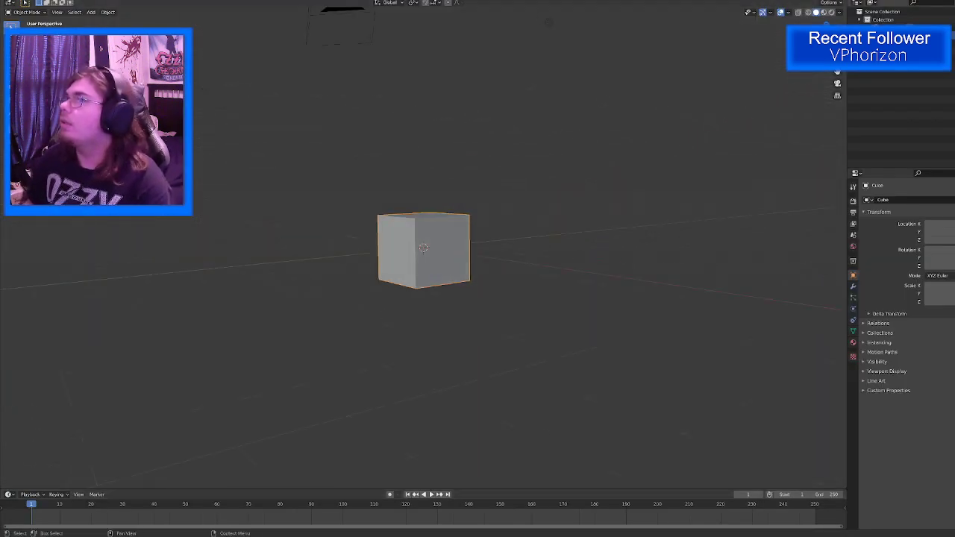
Step: Move the default cube straight up along the Z axis so that it sits above the ground plane
key(KP_3)
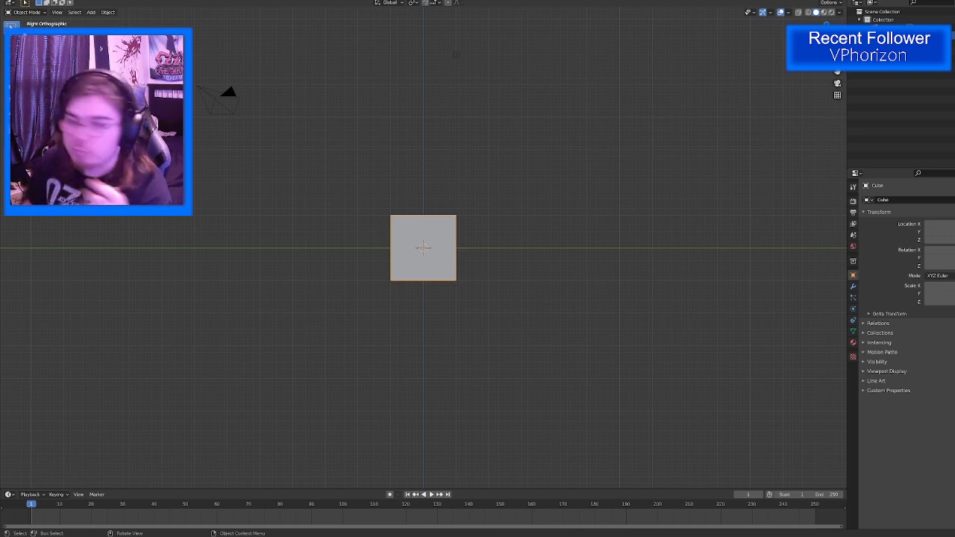
middle_drag(390, 226, 365, 262)
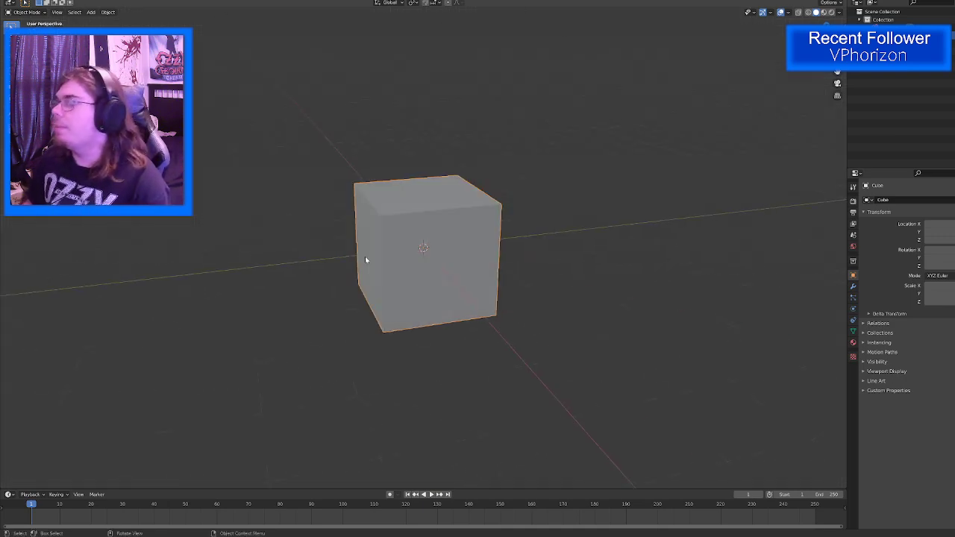
key(KP_3)
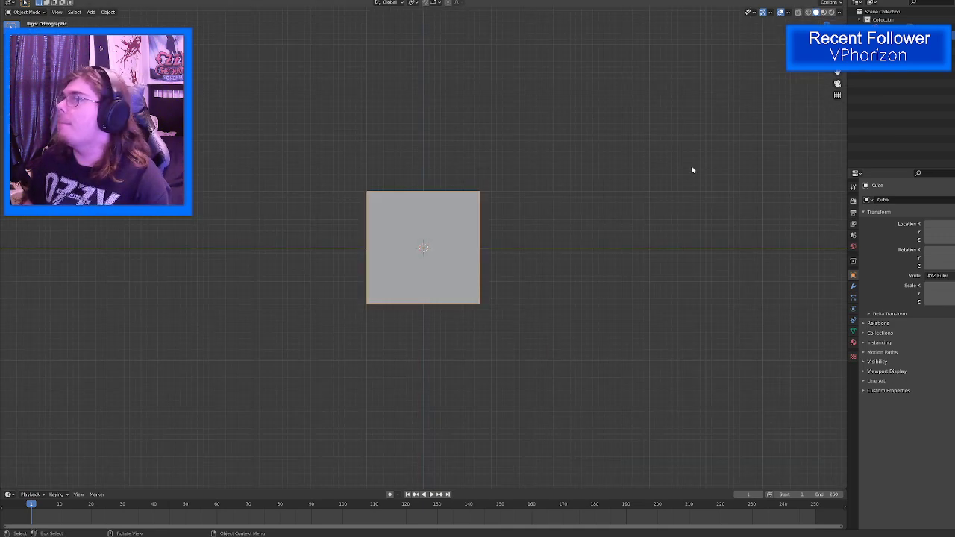
key(shift+space)
click(419, 229)
drag(424, 209, 422, 117)
click(421, 117)
Step: Scale the cube down along the Z axis to flatten it into a thin square slab
key(shift+space)
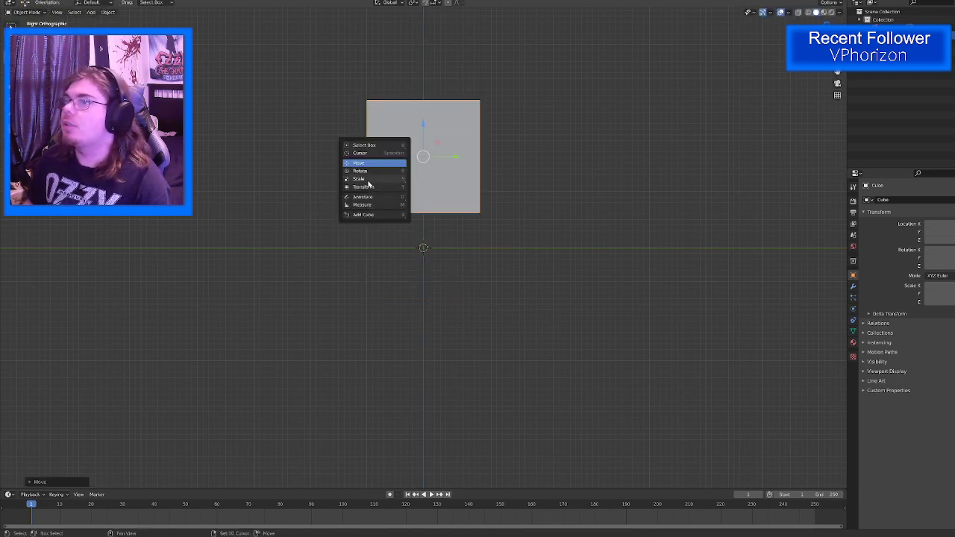
click(367, 179)
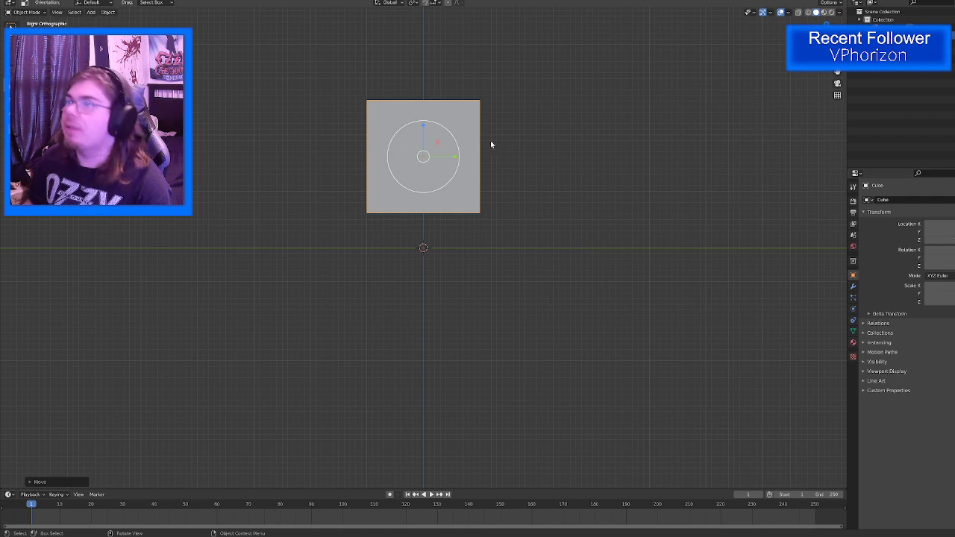
drag(422, 127, 423, 154)
middle_drag(423, 153, 442, 152)
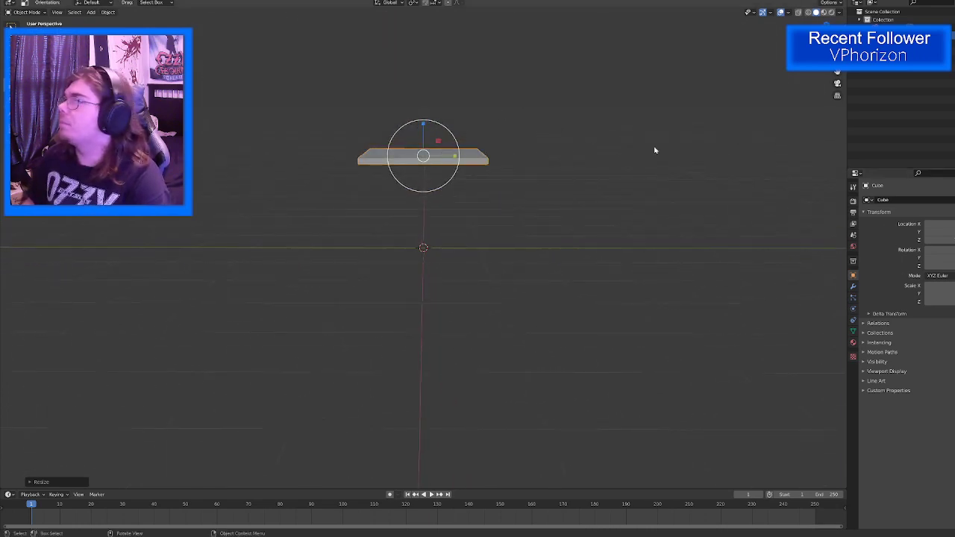
Step: Add two perpendicular centred loop cuts in Edit Mode to divide the slab into four equal quarters
key(Tab)
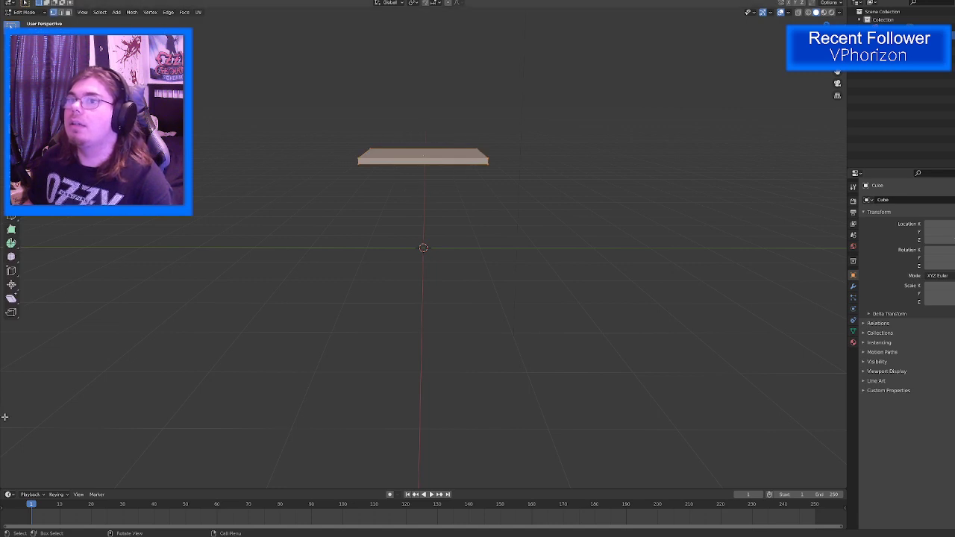
click(11, 202)
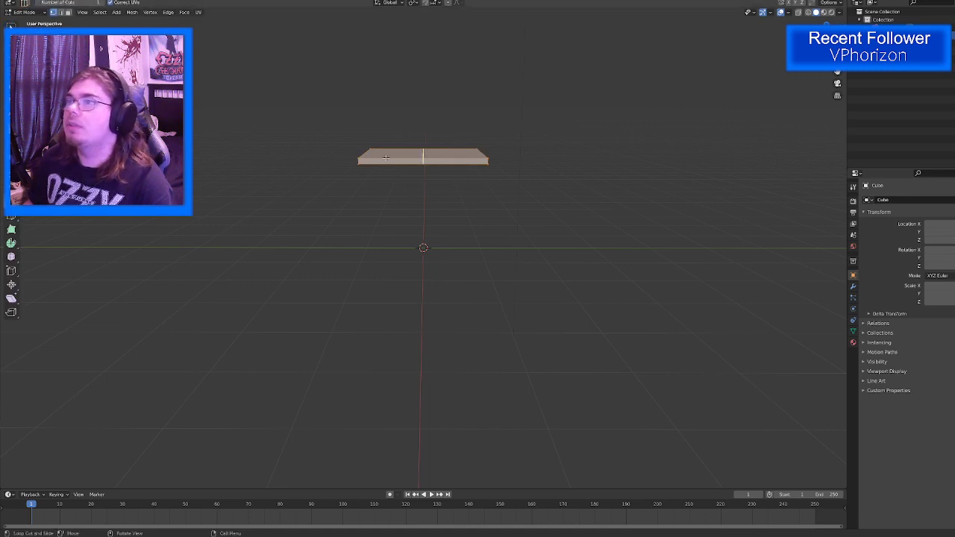
click(414, 158)
middle_drag(367, 159, 430, 179)
click(417, 187)
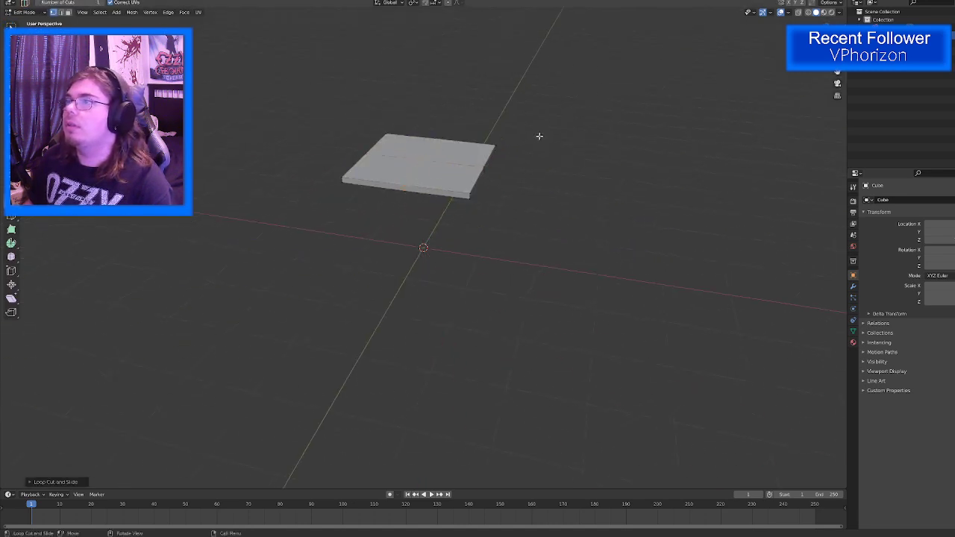
Step: Delete the faces of three of the slab's quarters, keeping only the +X, -Y quarter
click(68, 13)
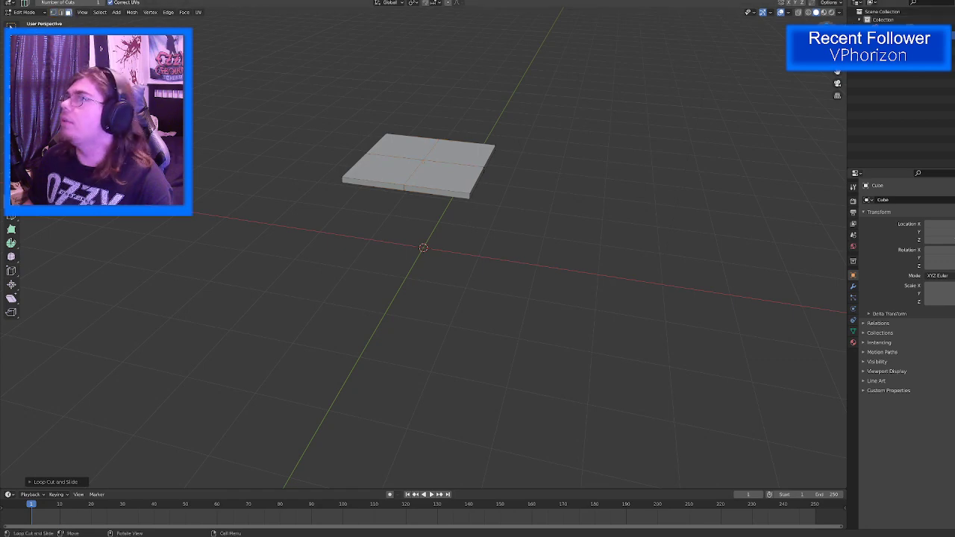
key(KP_7)
key(alt+z)
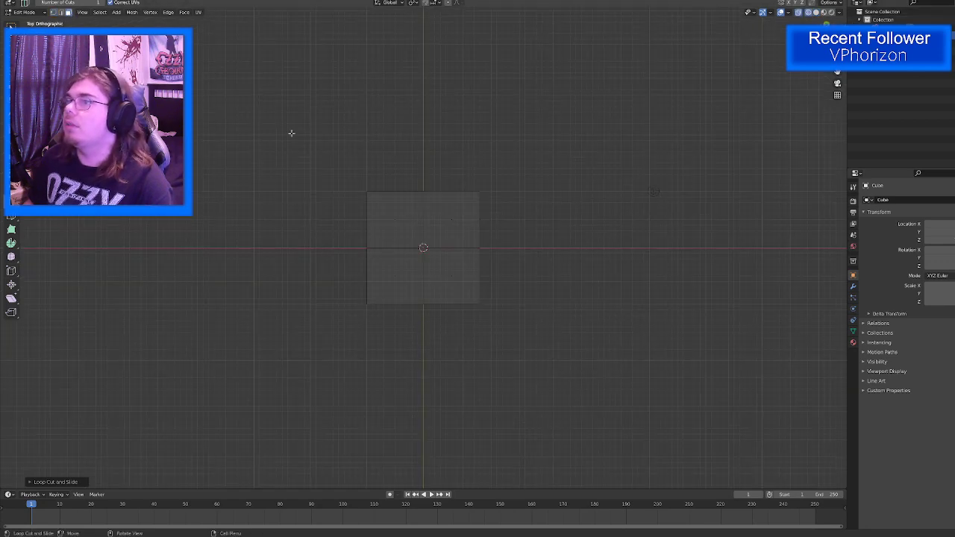
click(11, 27)
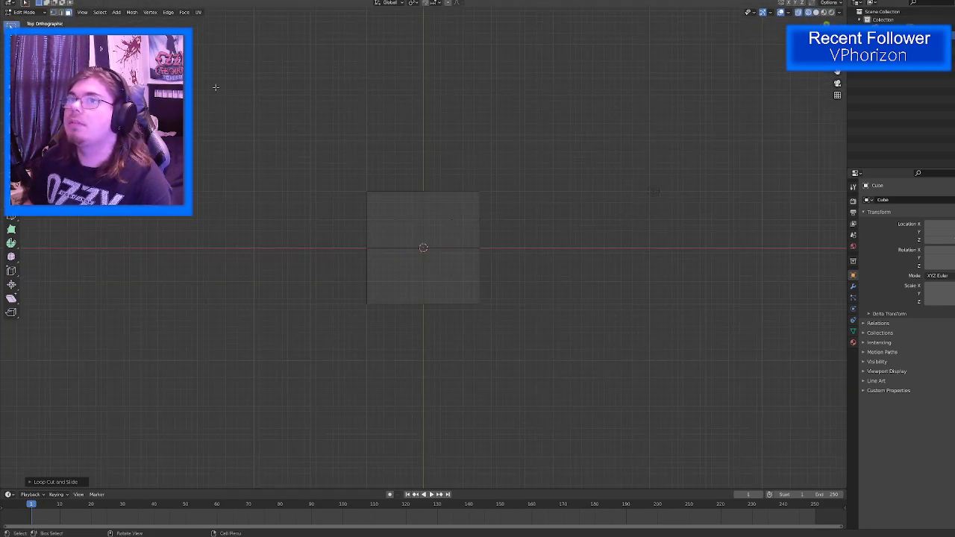
drag(299, 144, 613, 235)
shift+drag(341, 242, 418, 336)
key(x)
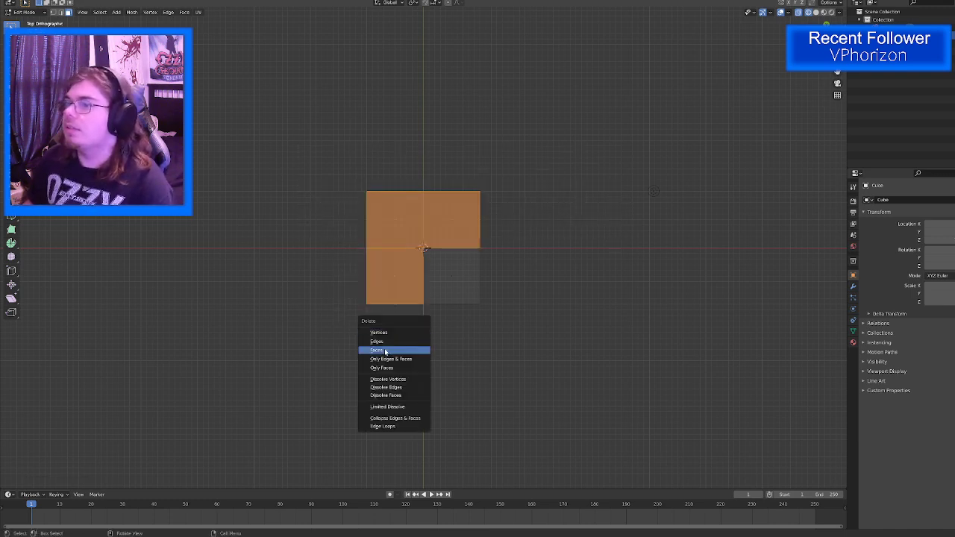
click(418, 349)
middle_drag(563, 311, 407, 177)
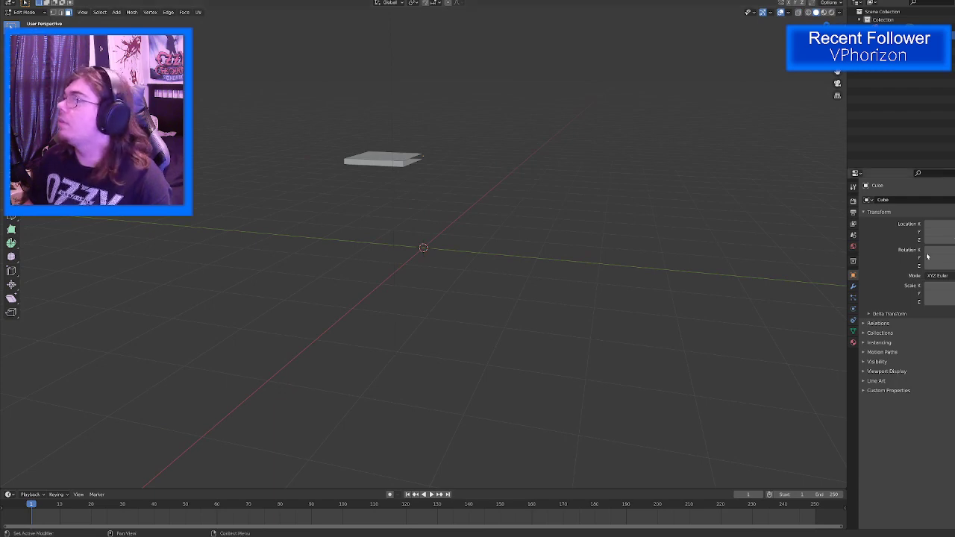
Step: Add a Mirror modifier that mirrors the remaining quarter across the X and Y axes into a full slab
click(854, 287)
click(908, 202)
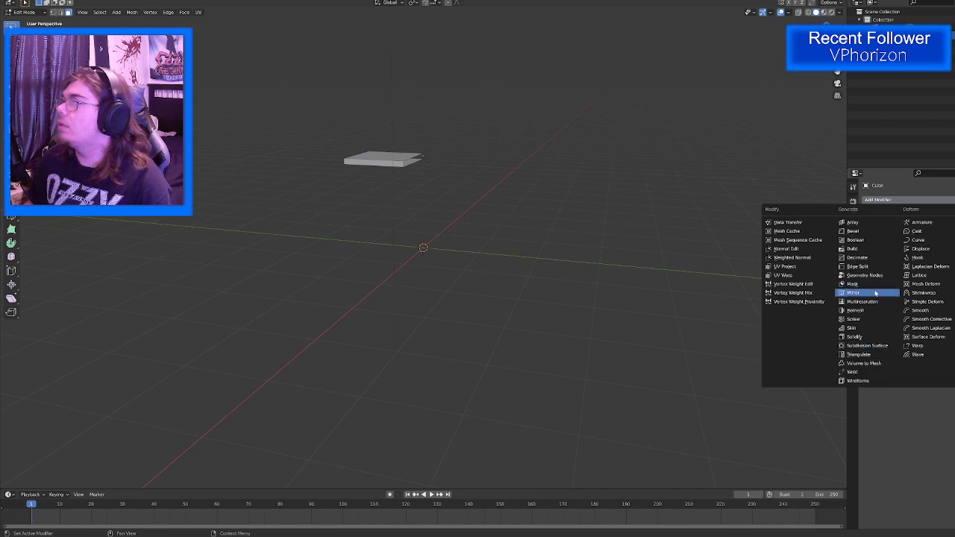
click(875, 293)
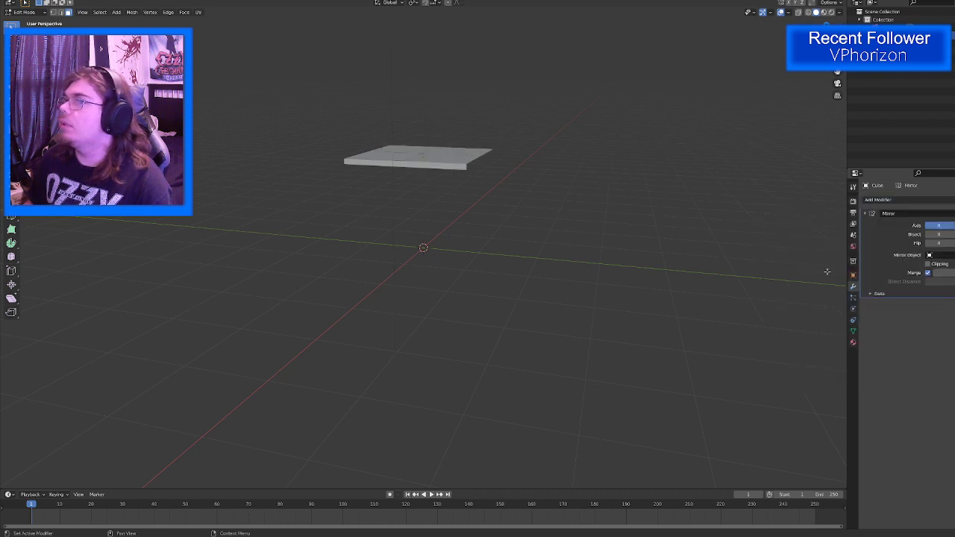
middle_drag(522, 313, 552, 251)
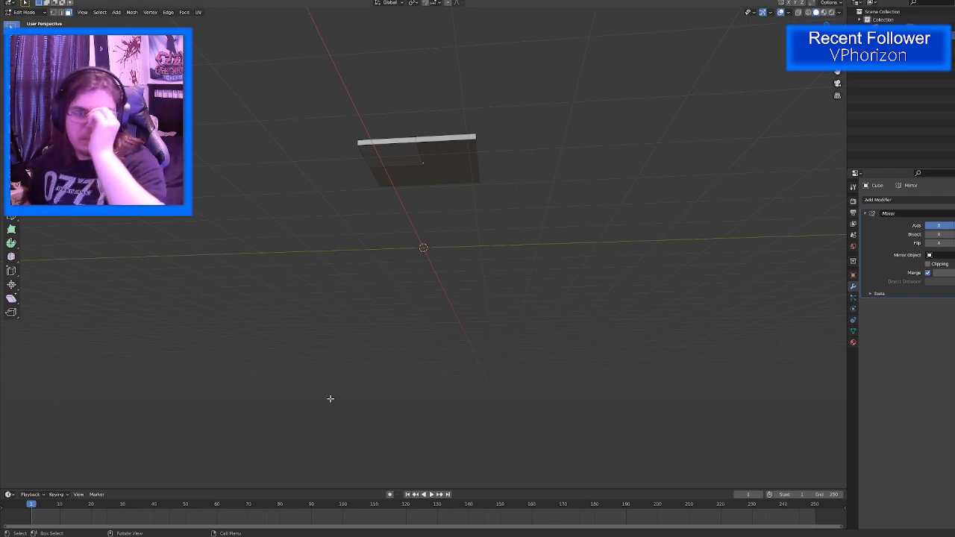
Step: Round the vertical outer corner edge of the slab's quarter with a multi-segment bevel about 0.06 m wide
scroll(349, 129, up, 3)
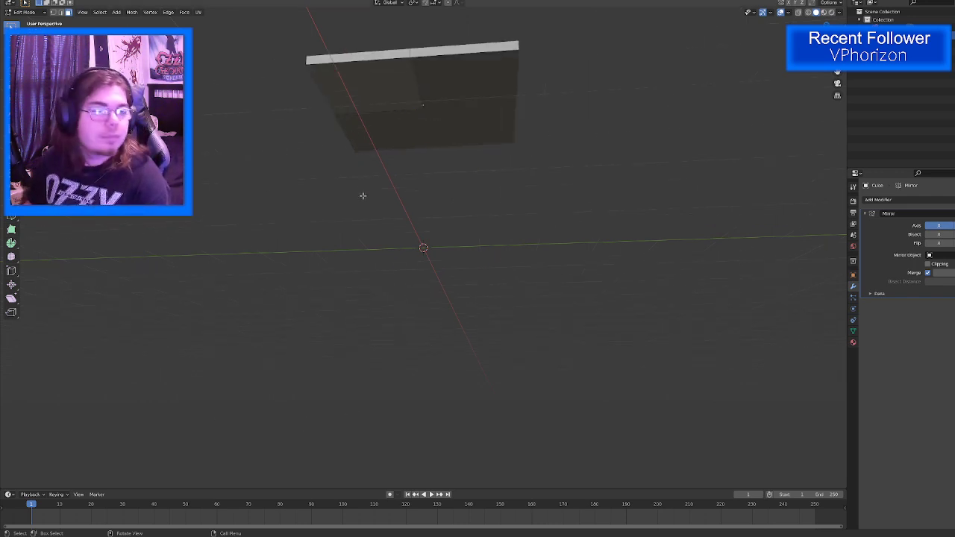
middle_drag(369, 214, 399, 194)
scroll(388, 168, up, 6)
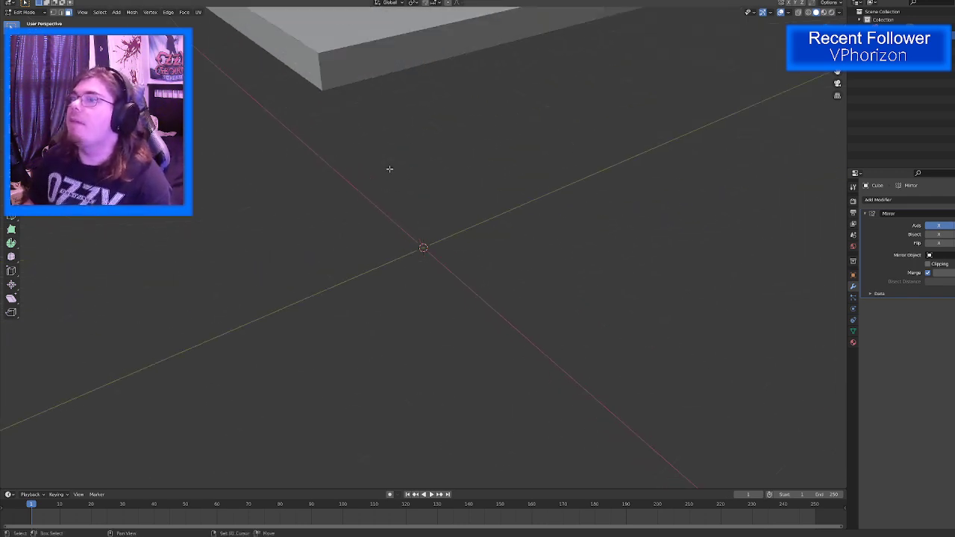
click(61, 13)
key(shift+space)
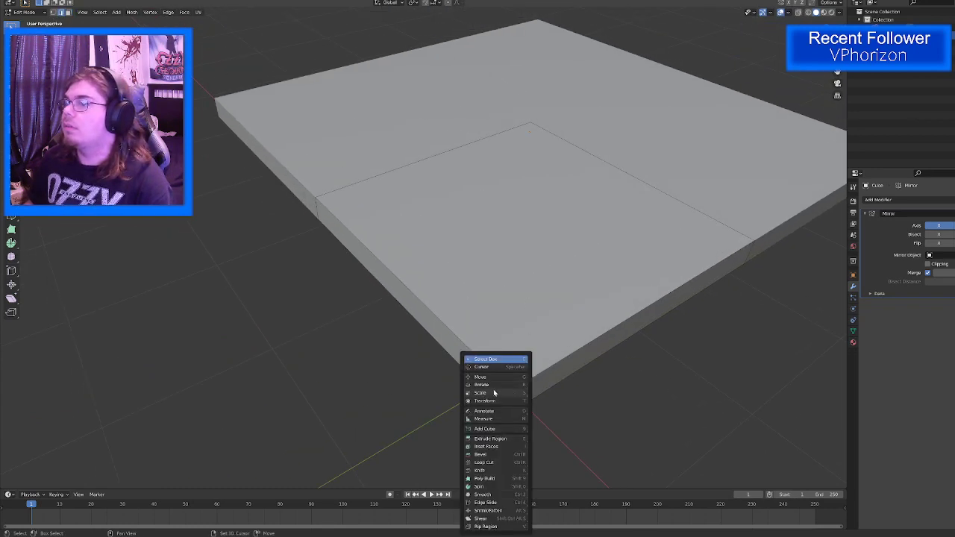
key(Escape)
key(ctrl+b)
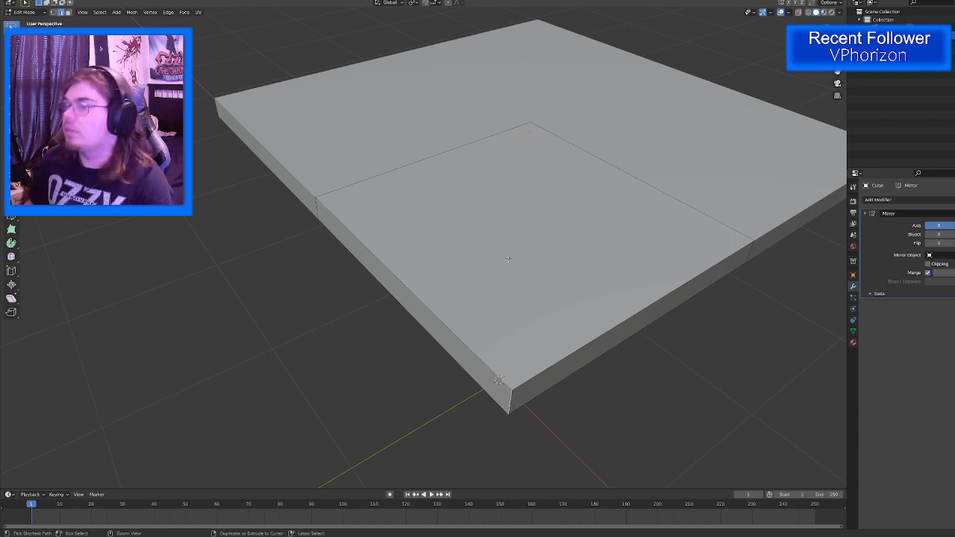
scroll(513, 238, up, 5)
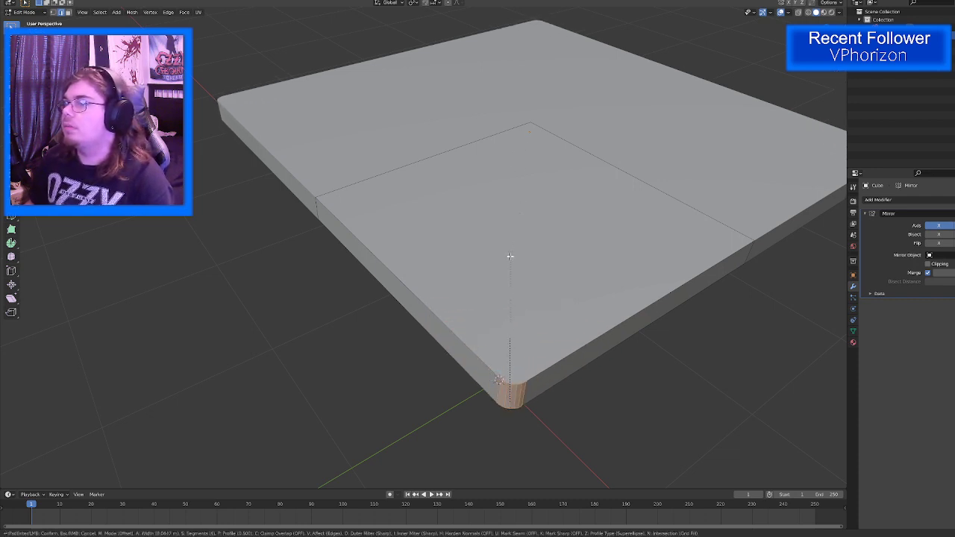
click(509, 257)
scroll(504, 273, down, 5)
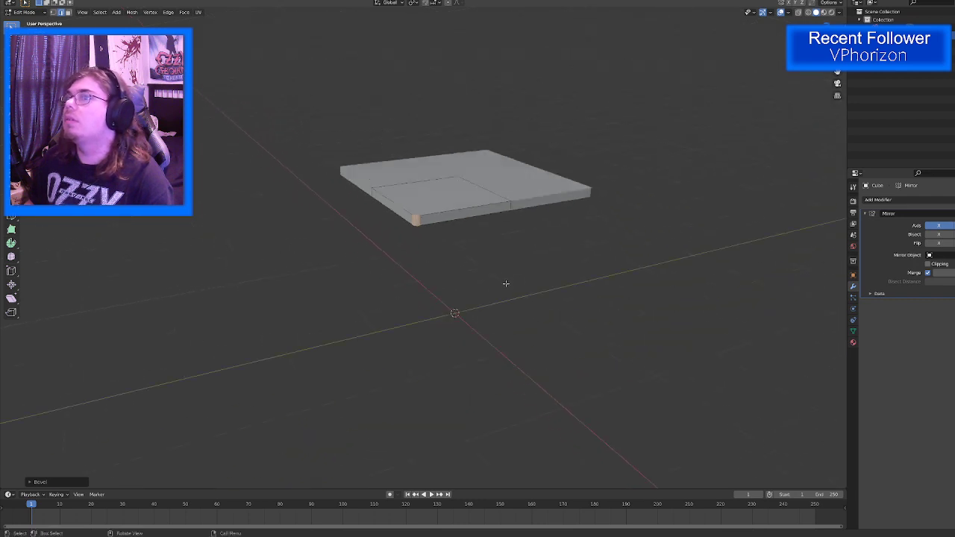
Step: Select only the underside face of the slab's unmirrored quarter
middle_drag(506, 283, 493, 259)
middle_drag(522, 298, 458, 343)
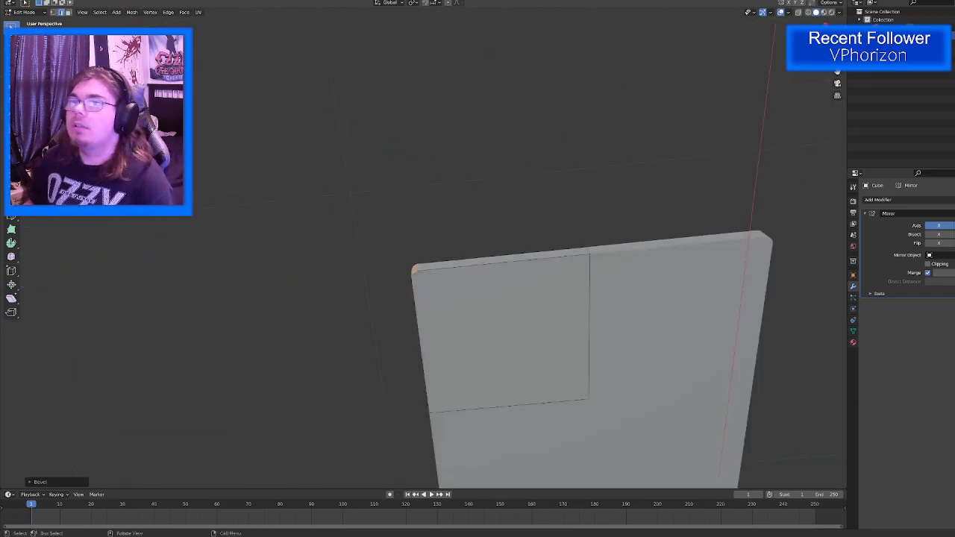
click(12, 175)
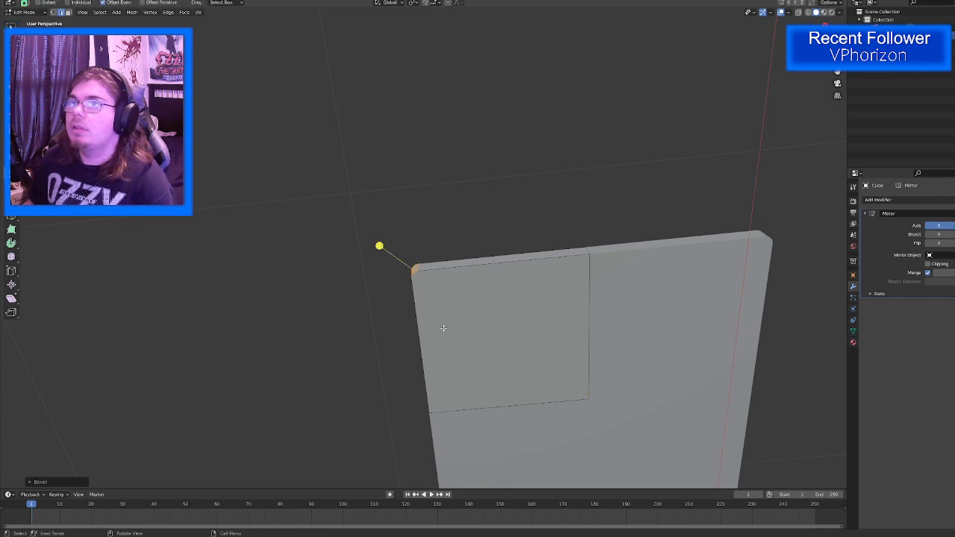
click(526, 346)
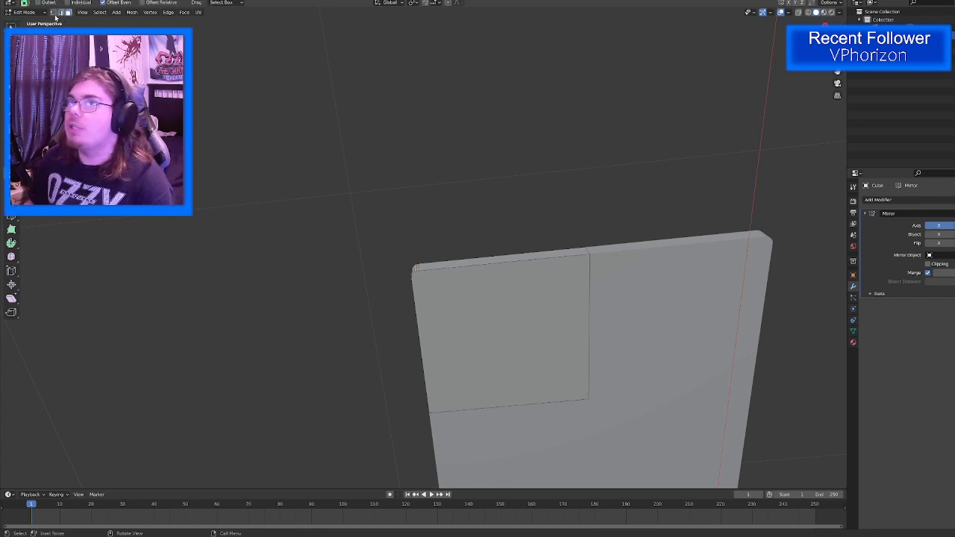
key(w)
click(494, 331)
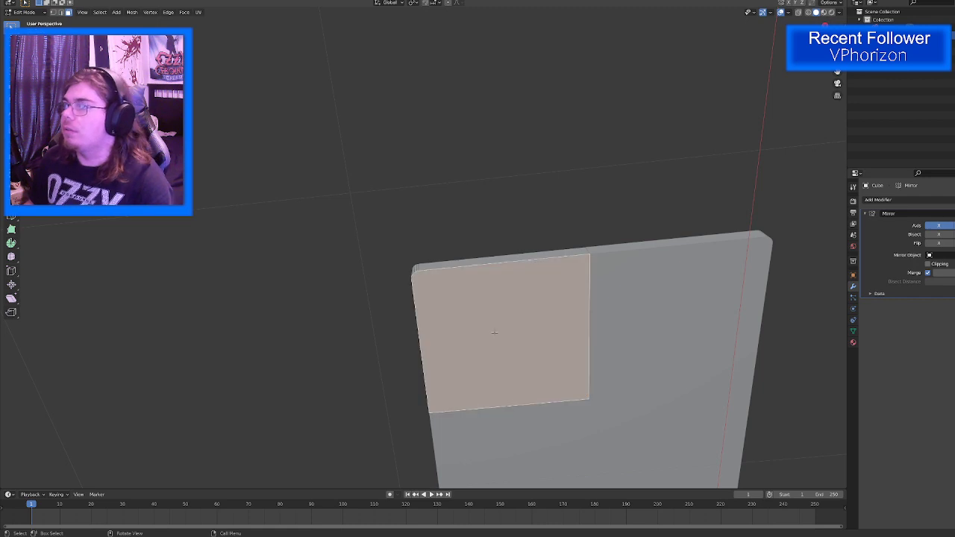
right_click(502, 351)
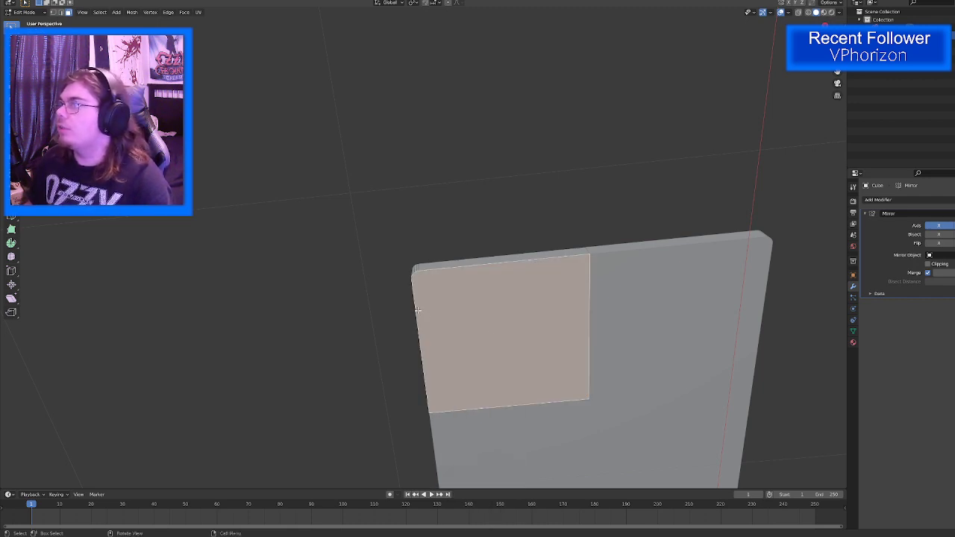
mouse_move(418, 309)
middle_down()
mouse_move(419, 332)
mouse_move(425, 295)
middle_up()
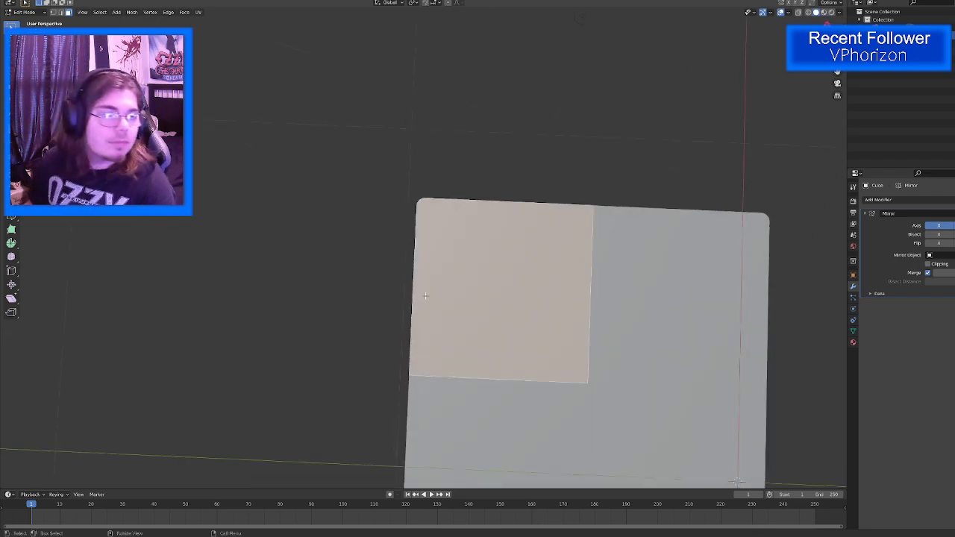
scroll(461, 306, up, 3)
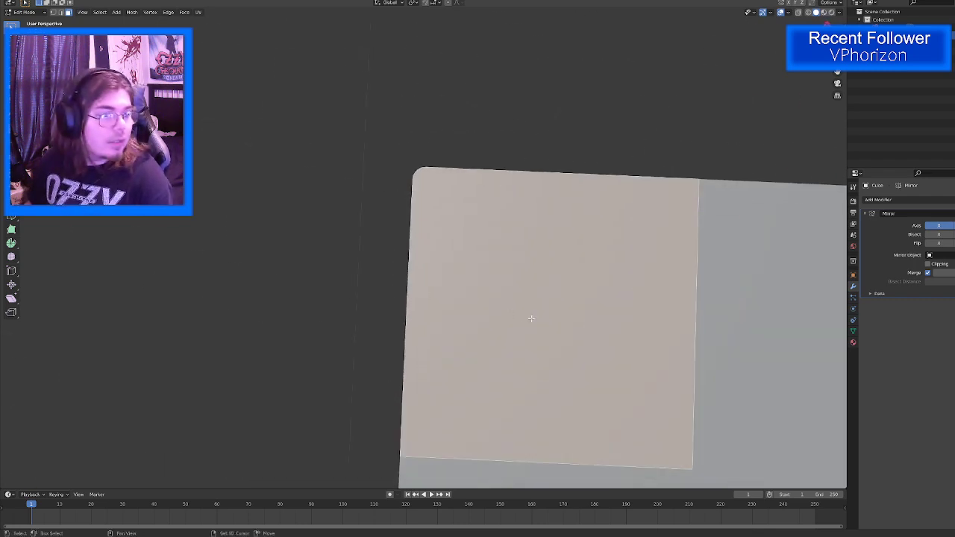
middle_drag(529, 319, 459, 282)
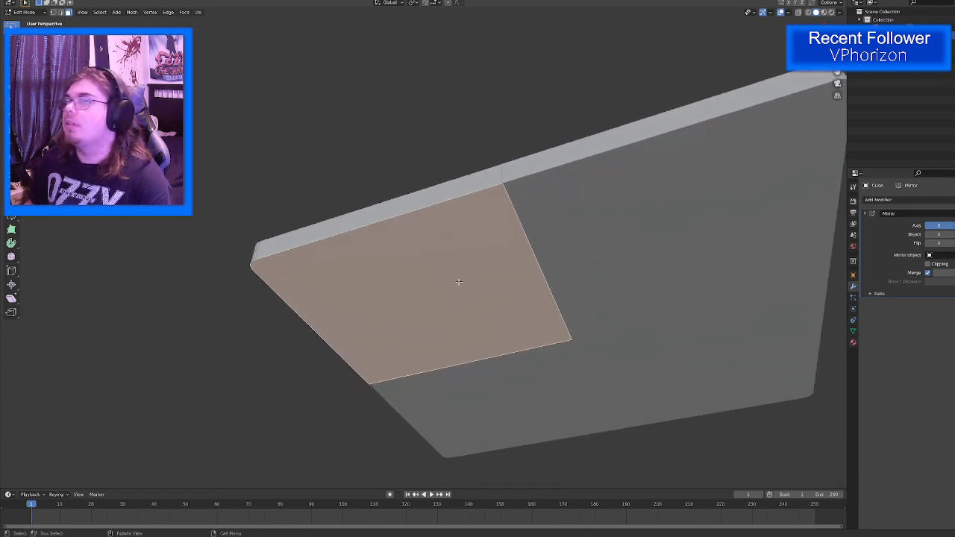
scroll(389, 319, down, 4)
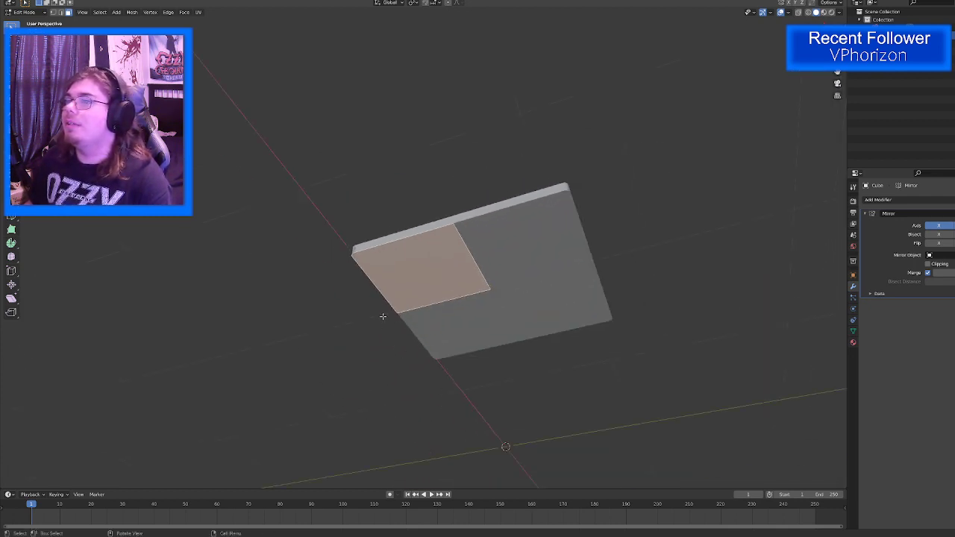
middle_drag(383, 317, 327, 307)
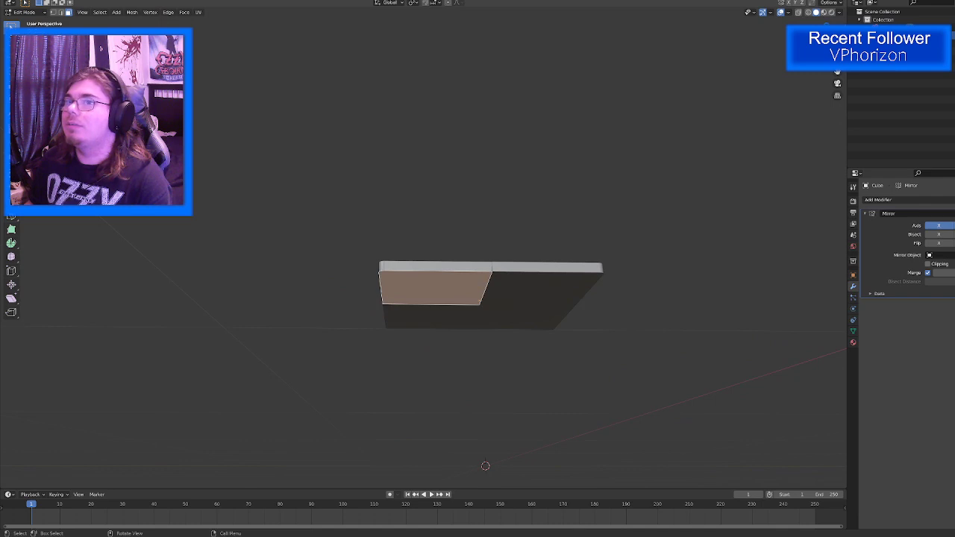
Step: Try an inset on the quarter's underside face, inspect its rounded corner, and undo the inset
key(i)
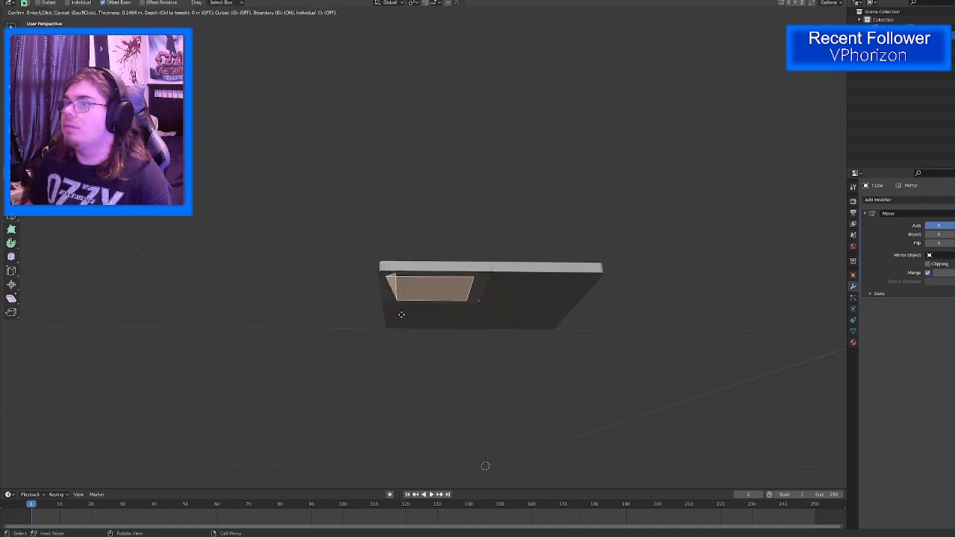
click(403, 319)
scroll(403, 319, up, 6)
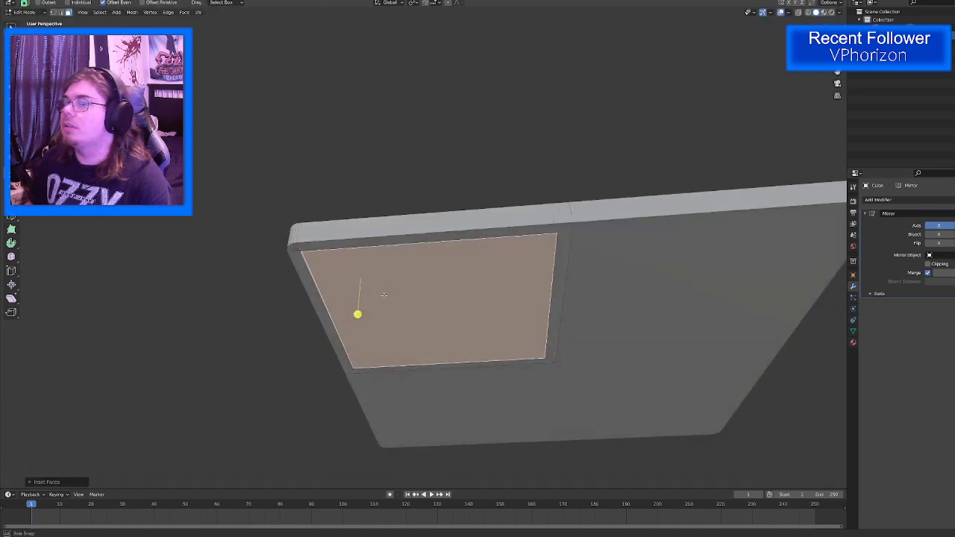
middle_drag(379, 274, 372, 257)
scroll(349, 221, up, 3)
shift+middle_drag(350, 221, 404, 263)
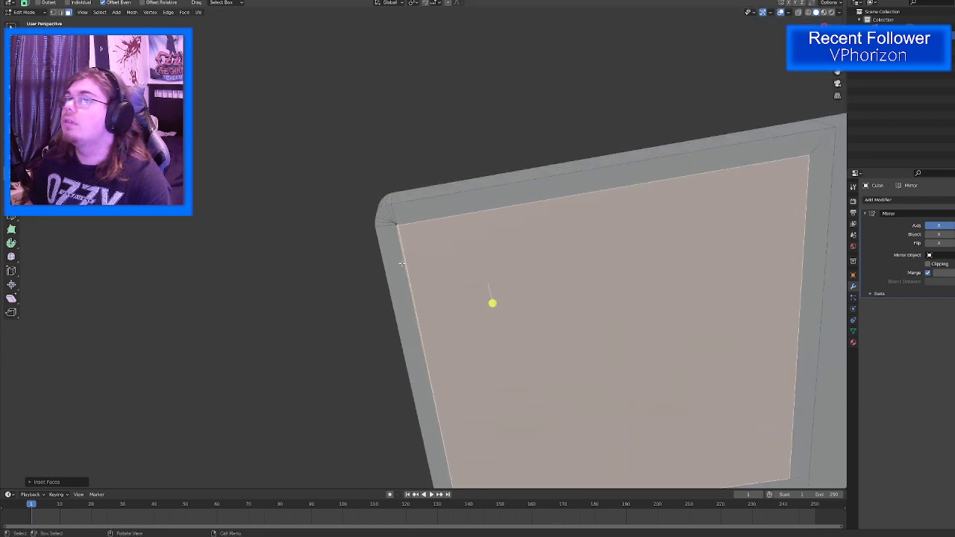
key(ctrl+z)
Step: Try a narrower inset on the quarter's underside face and undo it as well
key(i)
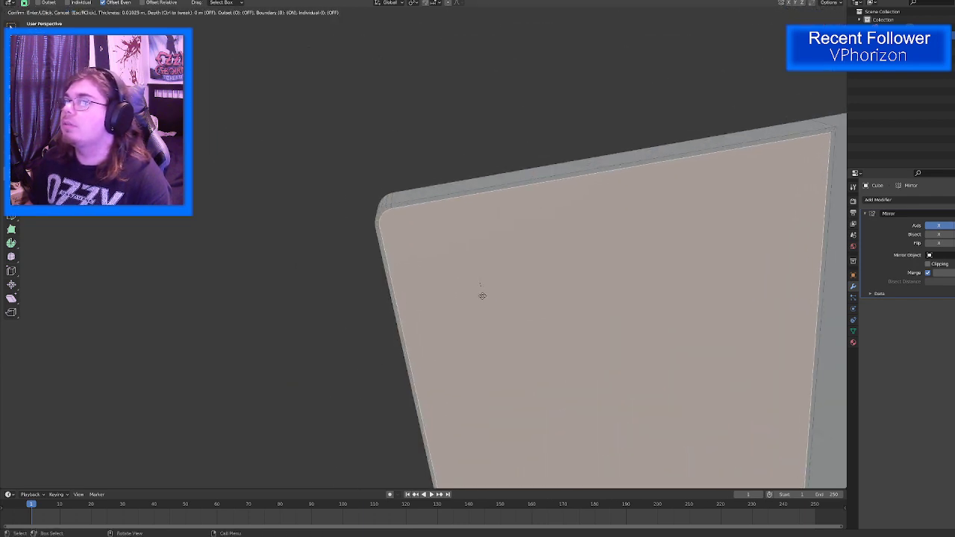
click(487, 300)
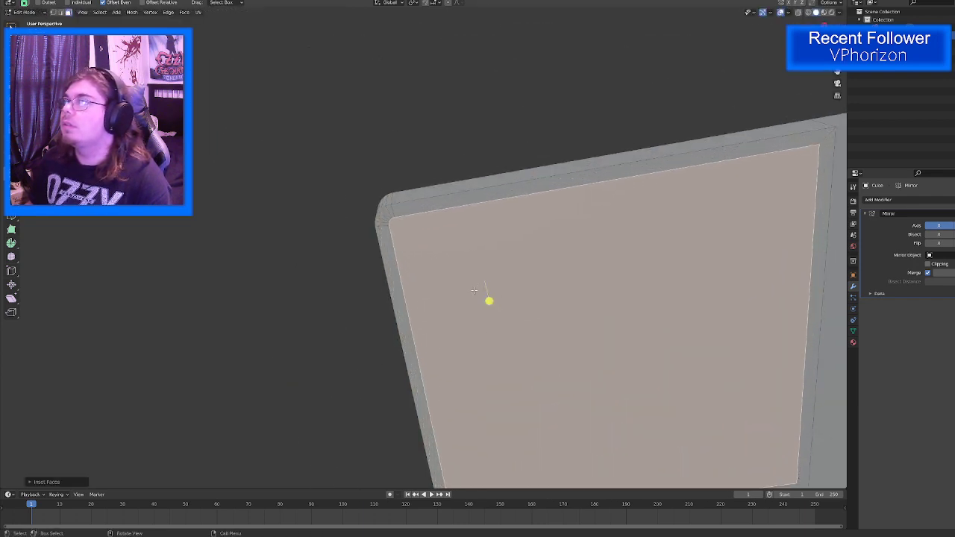
scroll(473, 309, down, 2)
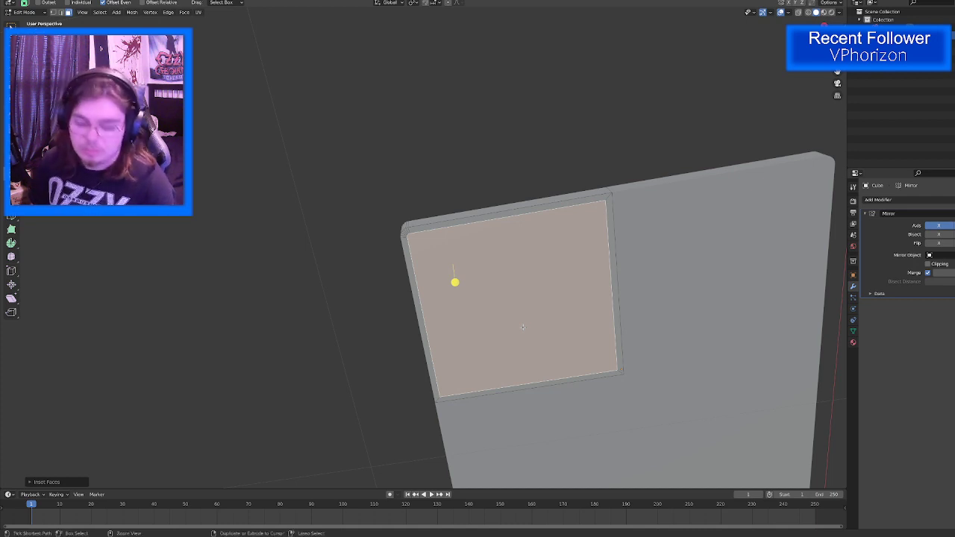
key(ctrl+z)
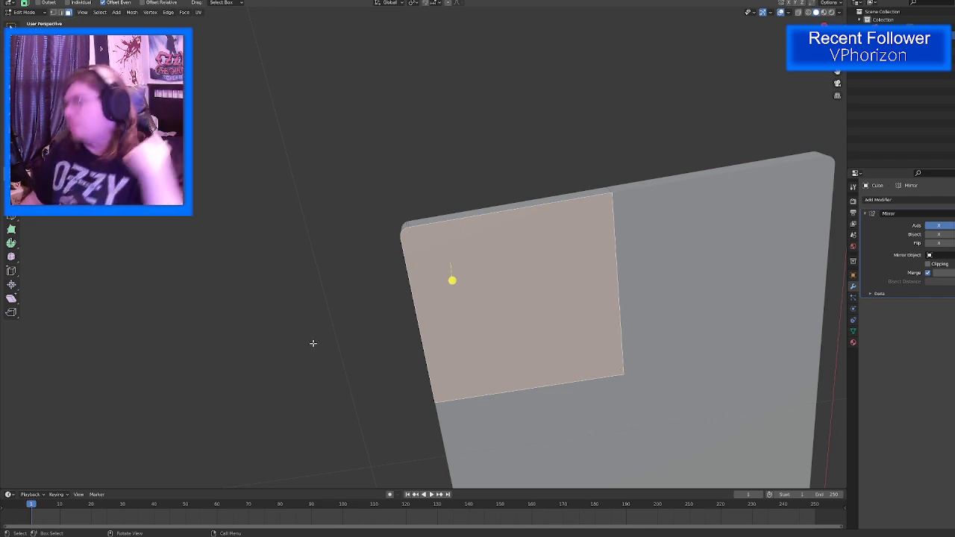
Step: Return to Object Mode and deselect the slab
scroll(323, 329, down, 4)
middle_drag(322, 329, 334, 431)
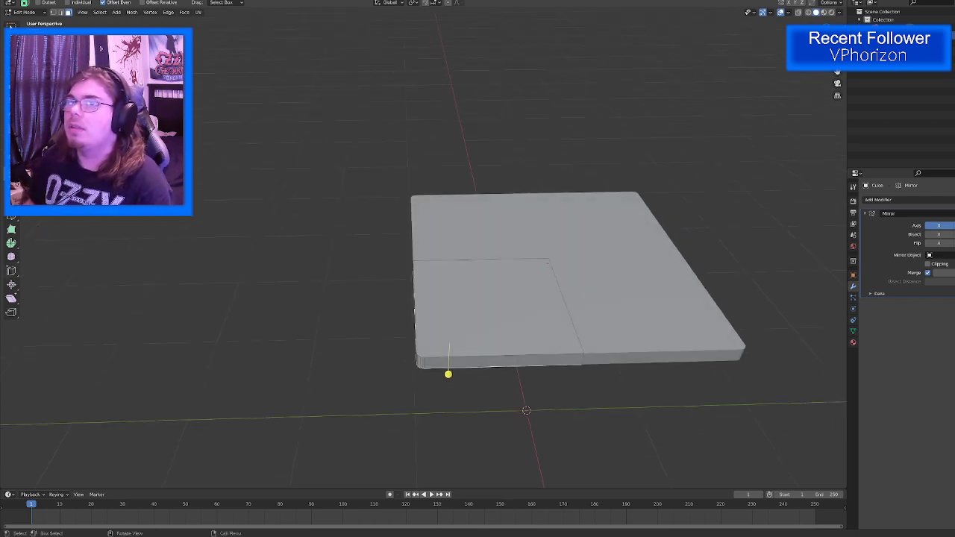
click(33, 13)
click(31, 23)
middle_drag(298, 246, 303, 179)
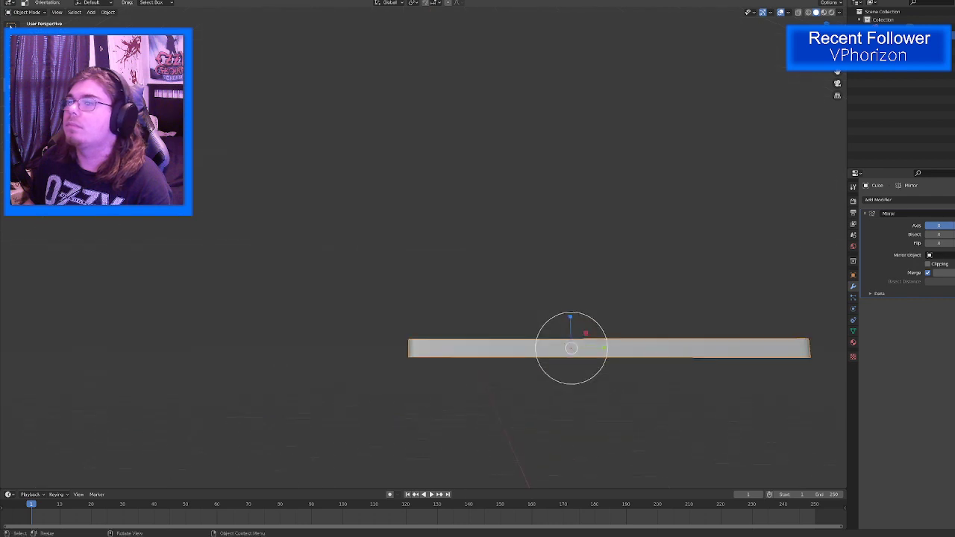
click(225, 280)
middle_drag(225, 279, 220, 236)
scroll(220, 236, down, 2)
key(shift+z)
key(shift+z)
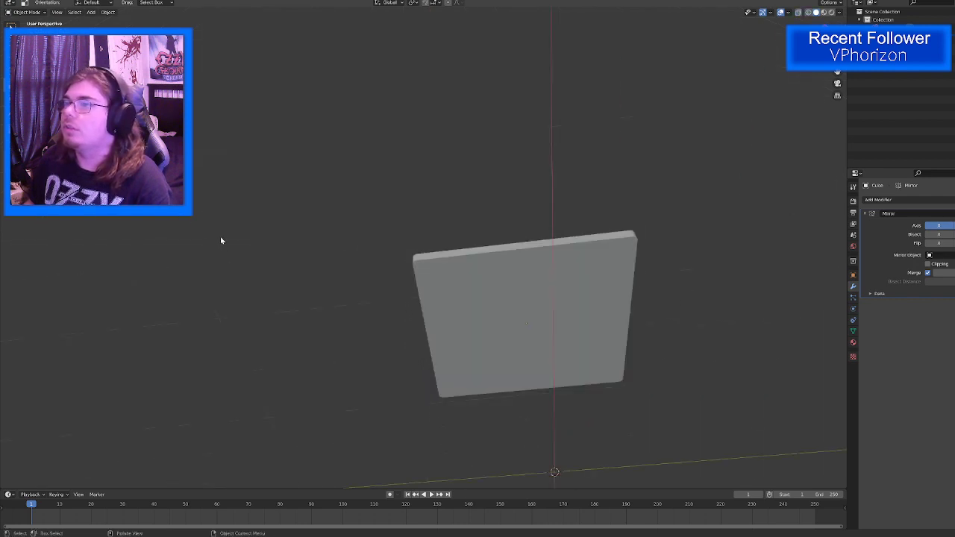
Step: Add a cylinder mesh with 8 vertices at the world origin
key(shift+a)
mouse_move(220, 239)
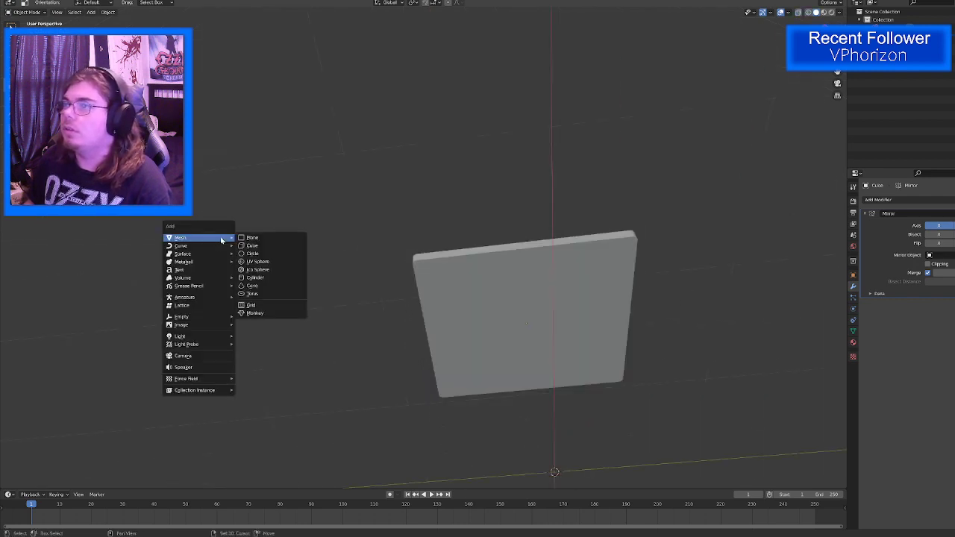
click(257, 278)
click(56, 483)
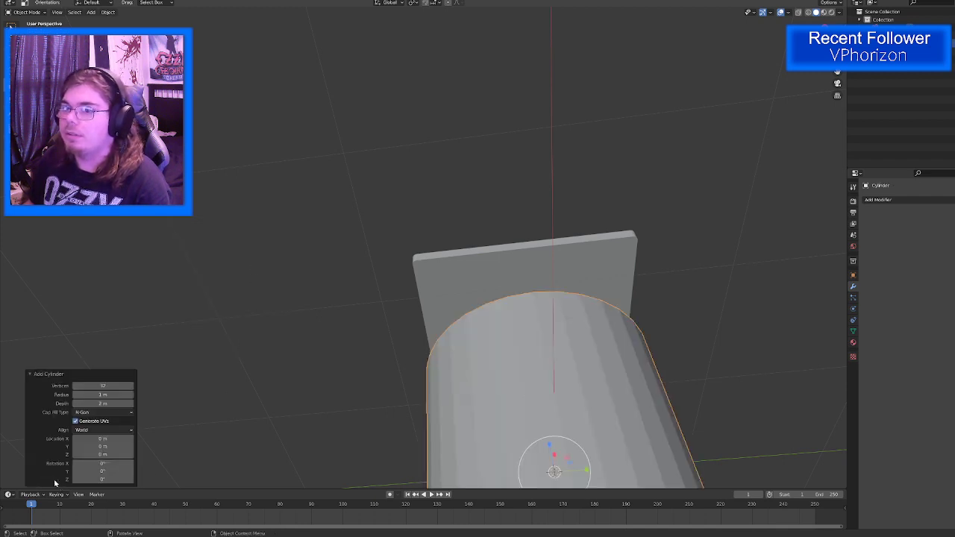
click(89, 386)
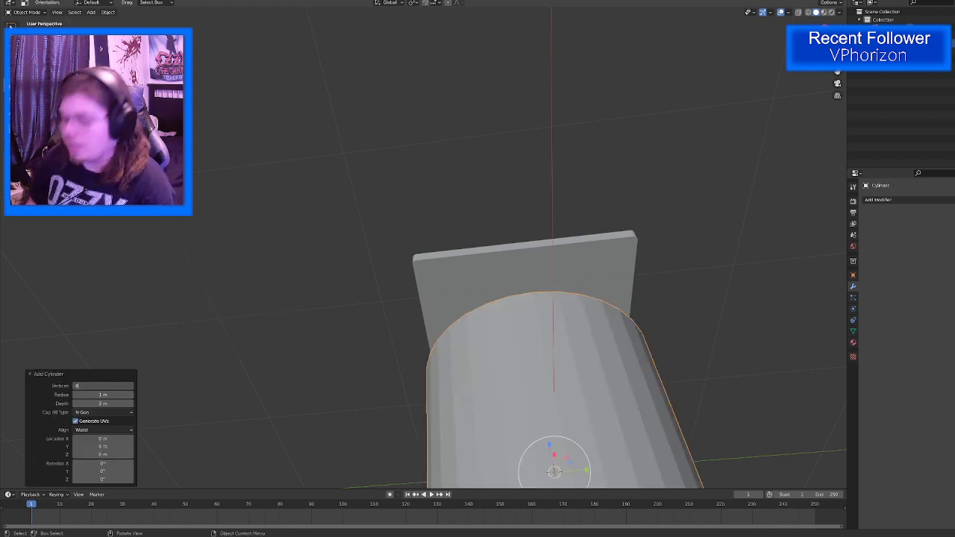
text(8)
key(Return)
Step: Scale the cylinder to about 0.026 on X and Y only, making a thin table leg of unchanged height
middle_drag(241, 333, 386, 329)
scroll(414, 364, up, 2)
scroll(416, 393, down, 6)
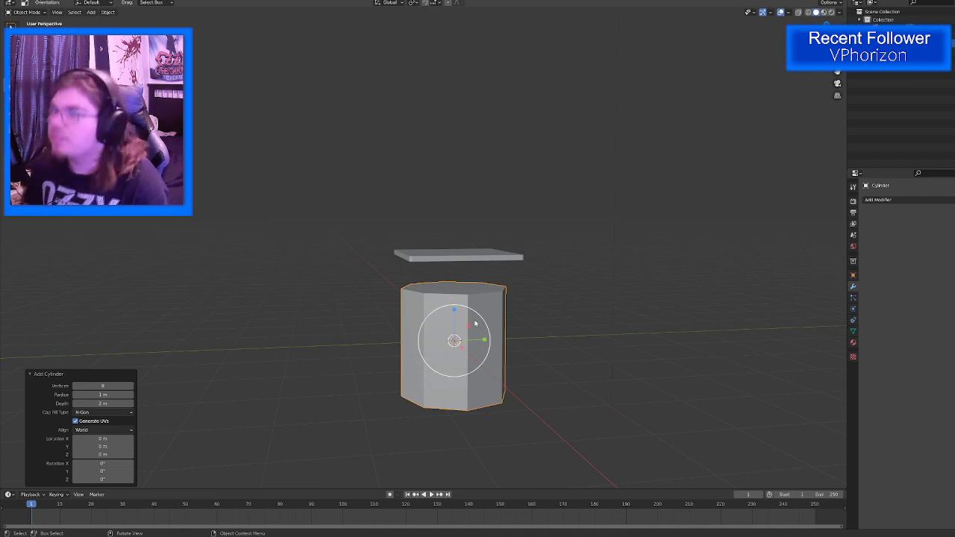
mouse_move(479, 356)
middle_down()
mouse_move(484, 348)
mouse_move(487, 355)
middle_up()
scroll(489, 323, up, 3)
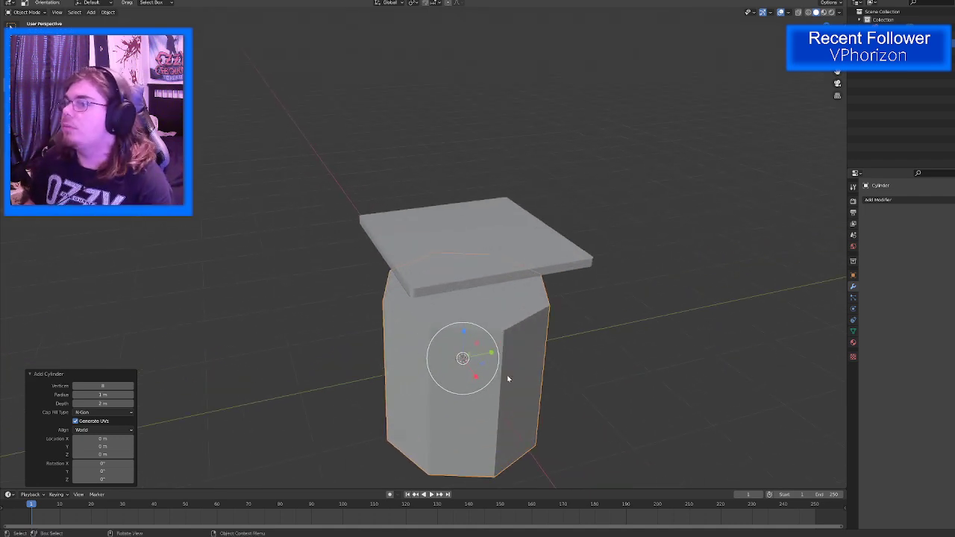
key(s)
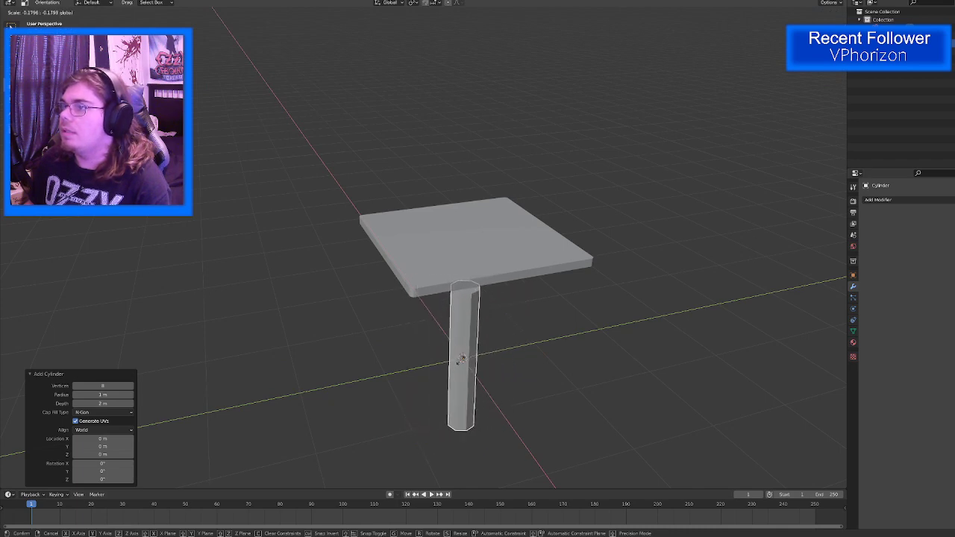
click(462, 359)
Step: Move the leg about 0.93 m toward -Y and 0.59 m up so its top meets the slab's underside
middle_drag(463, 359, 561, 315)
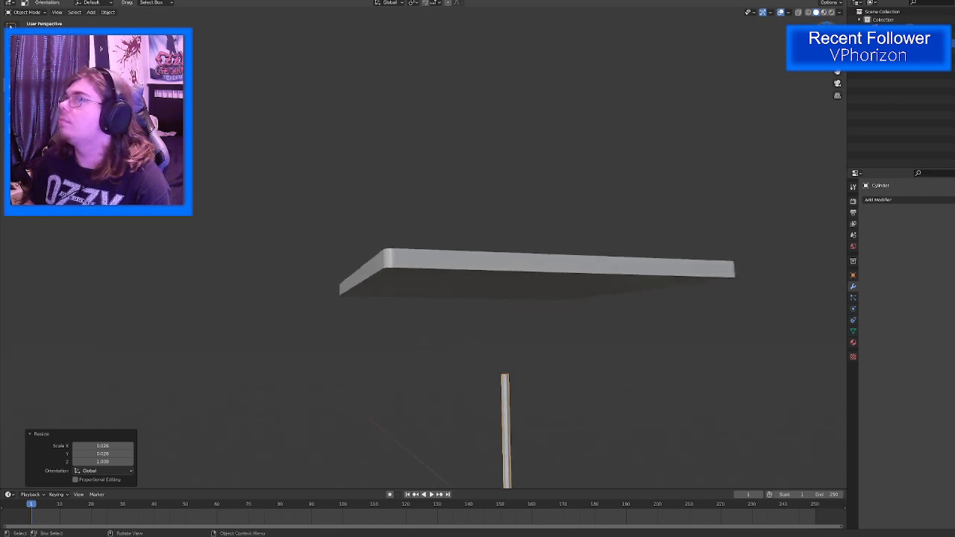
key(KP_3)
scroll(501, 299, up, 2)
shift+middle_drag(504, 302, 475, 172)
scroll(477, 183, down, 5)
key(shift+space)
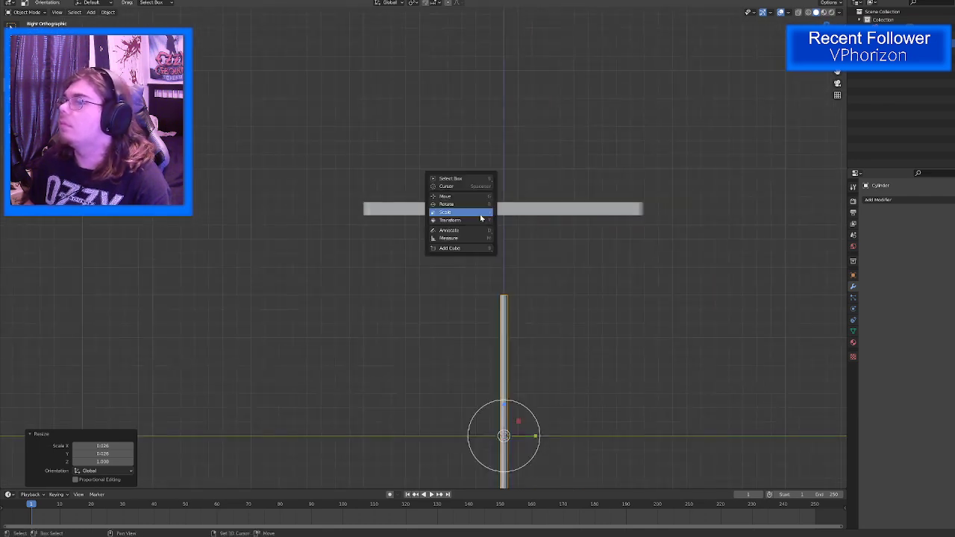
click(481, 215)
key(shift+space)
click(420, 185)
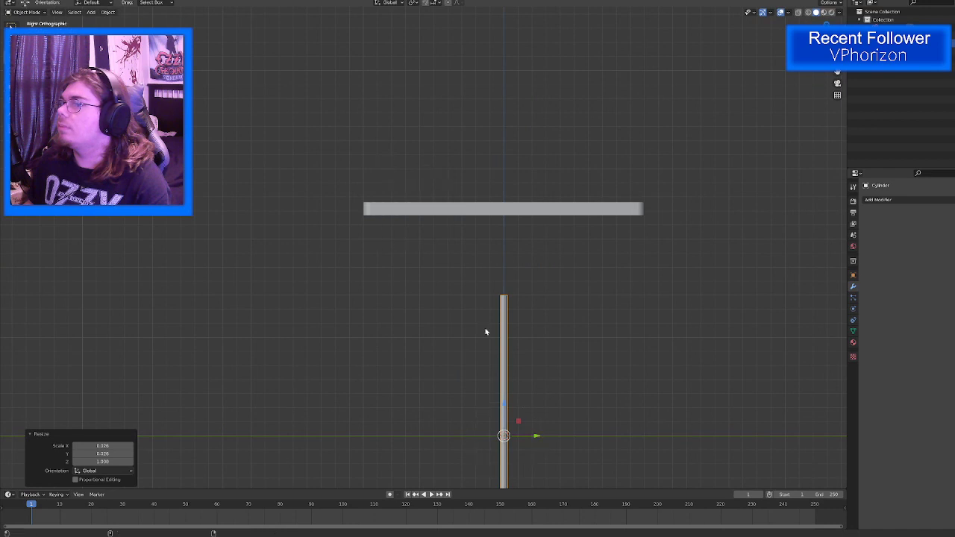
drag(519, 423, 386, 336)
Step: Move the leg about 0.90 m along +X to place it near the slab's corner
middle_drag(387, 336, 523, 246)
key(KP_1)
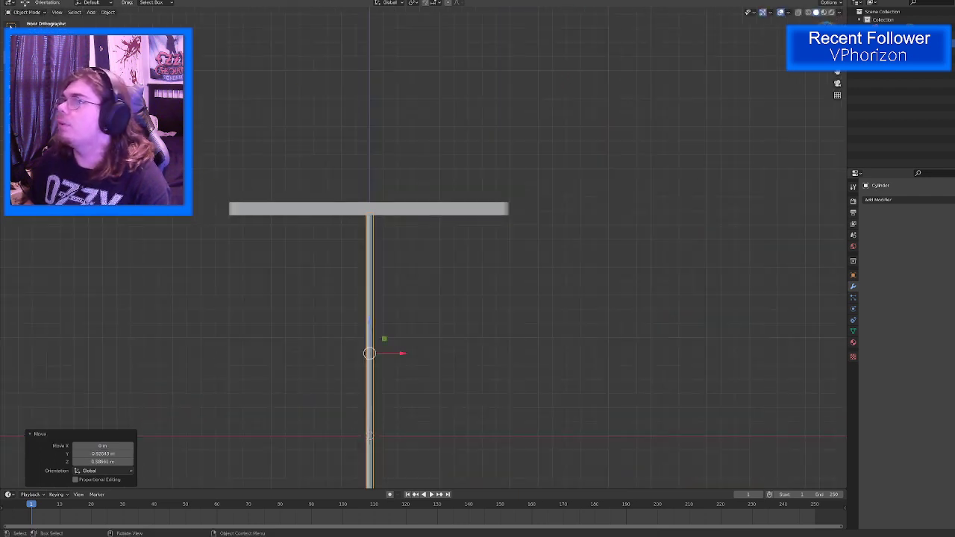
key(g)
key(x)
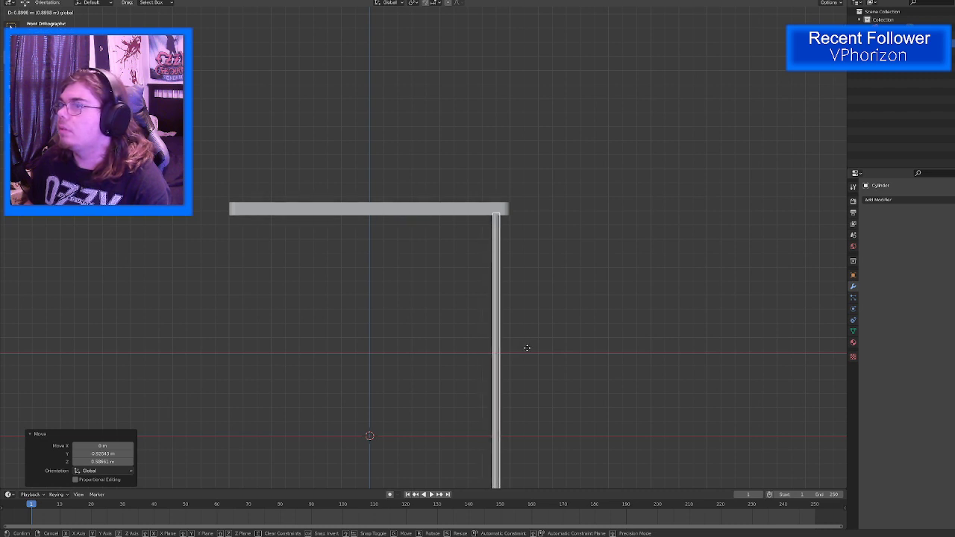
click(526, 347)
Step: Nudge the leg about 0.025 m further along +X to align it with the slab's rounded corner
middle_drag(527, 348, 469, 206)
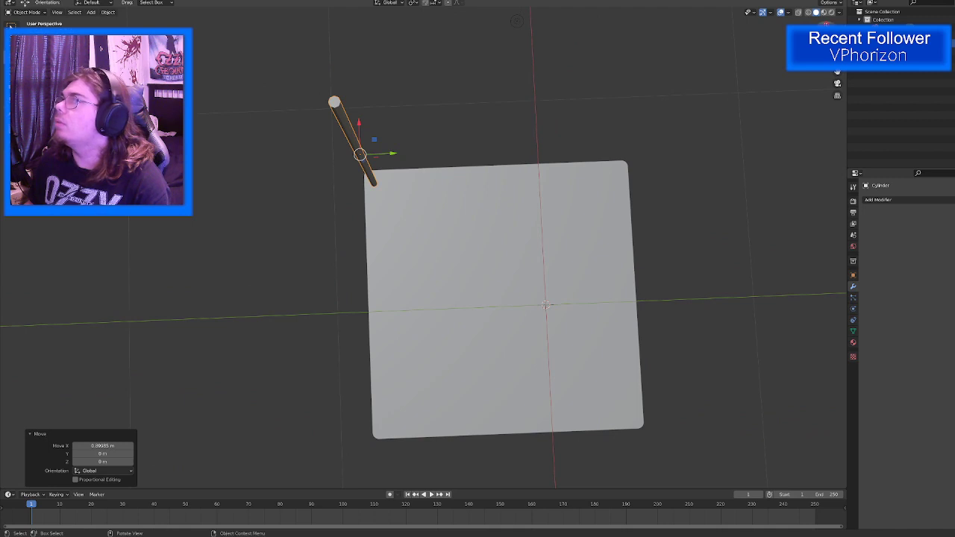
key(KP_3)
middle_drag(413, 340, 522, 343)
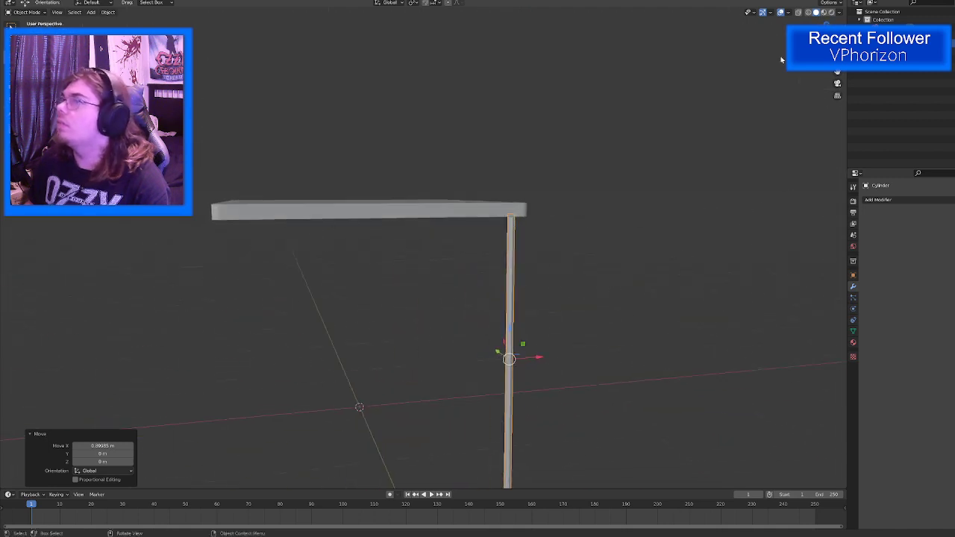
key(KP_1)
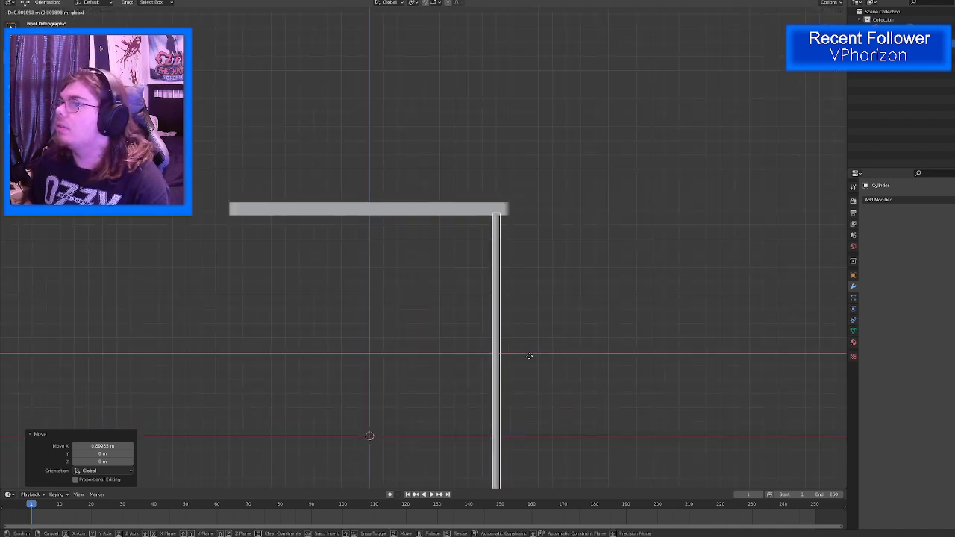
middle_drag(529, 355, 446, 261)
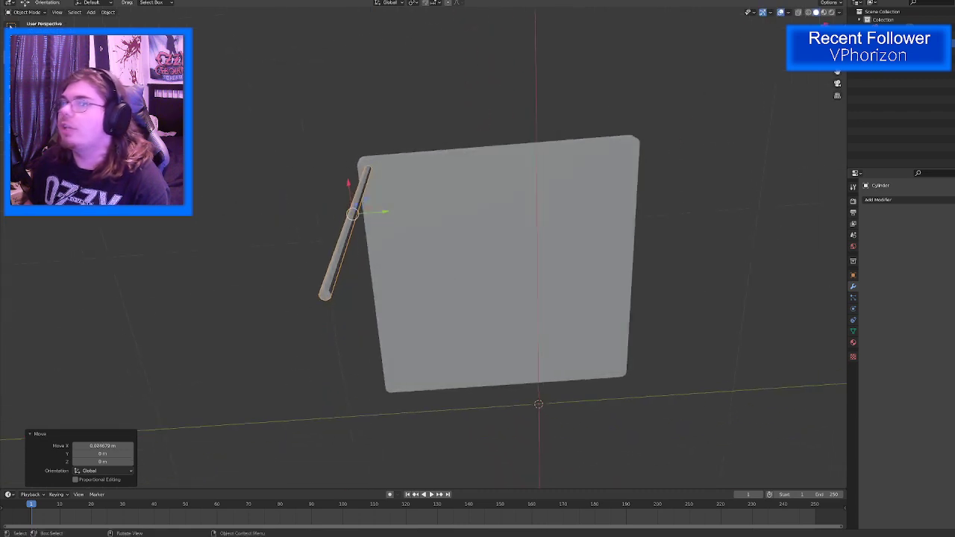
Step: Select the leg's bottom face in Edit Mode and activate the Move tool in front view
key(Tab)
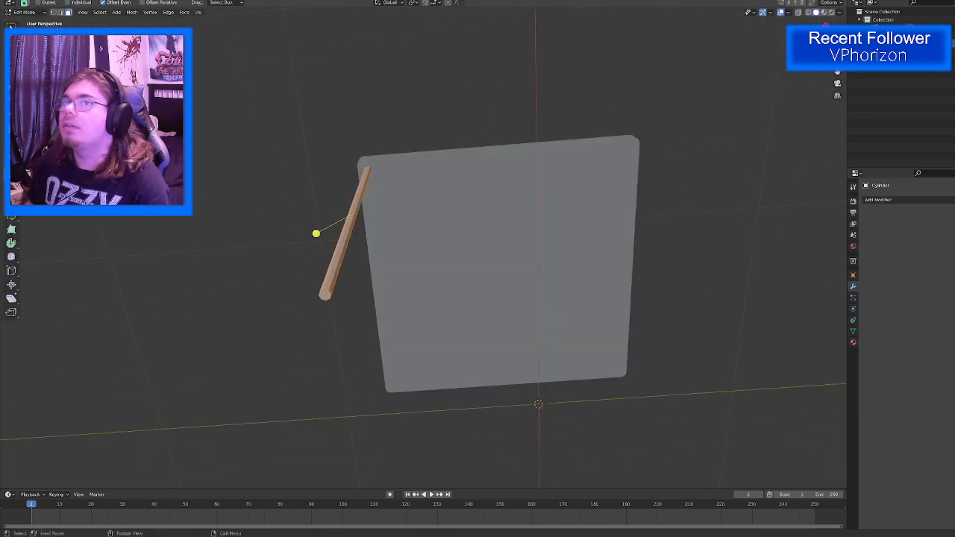
click(322, 291)
middle_drag(326, 291, 402, 311)
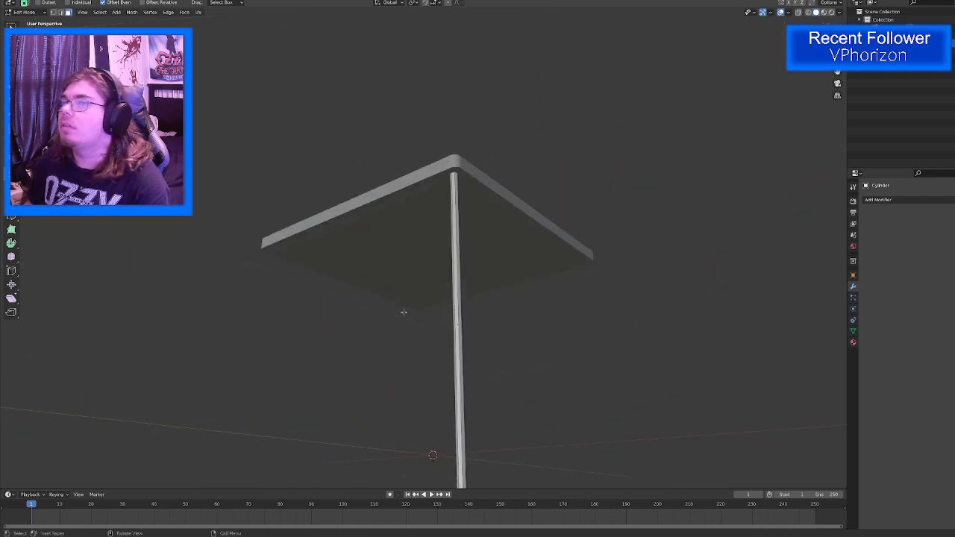
key(KP_7)
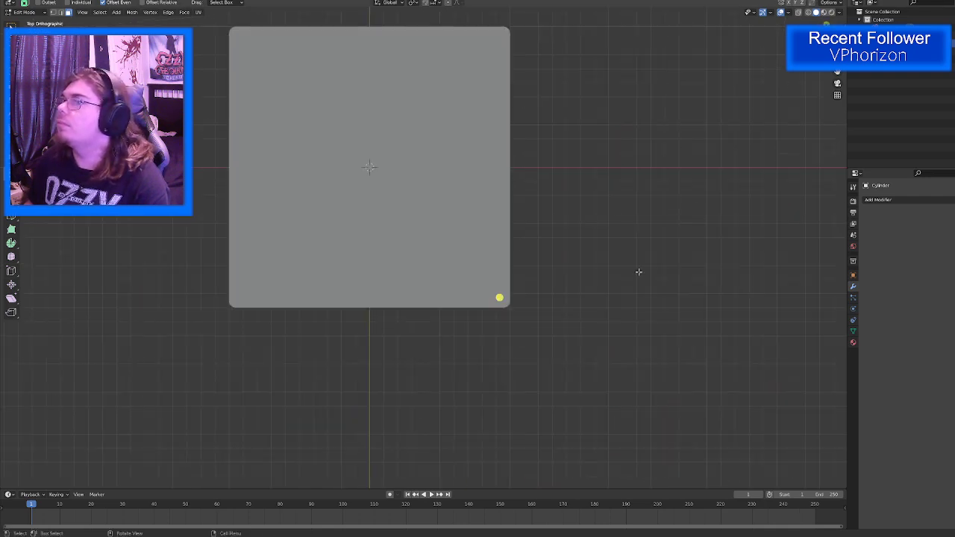
middle_drag(637, 271, 654, 126)
key(KP_1)
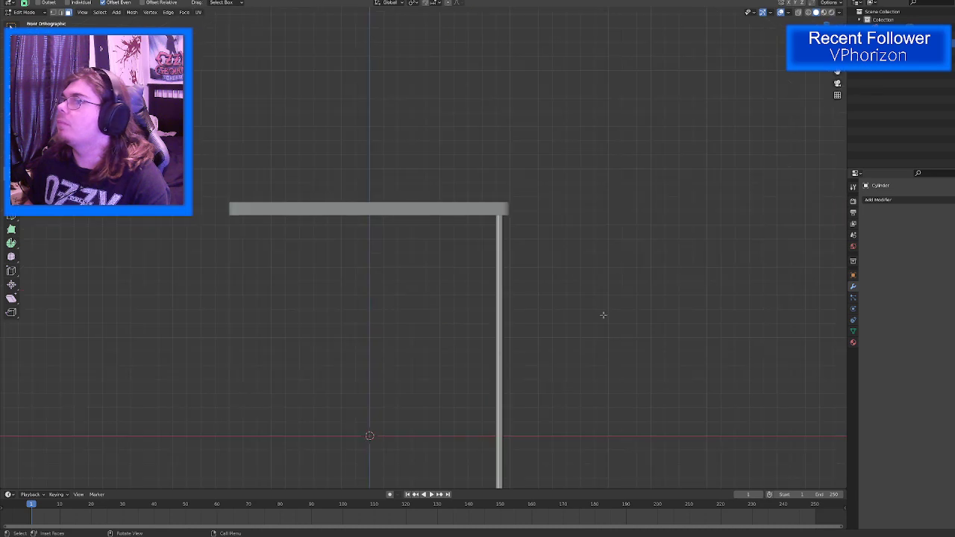
key(shift+space)
click(574, 256)
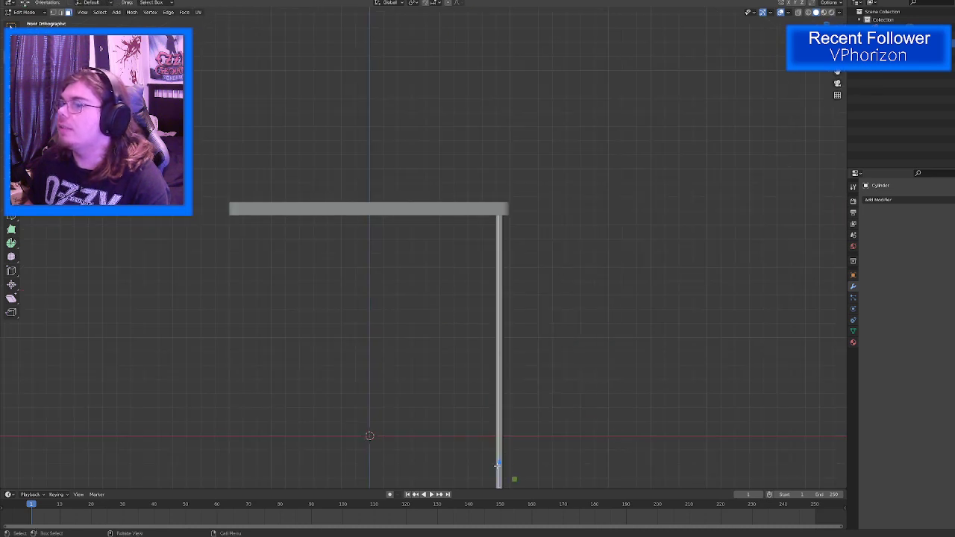
key(g)
click(502, 404)
key(ctrl+z)
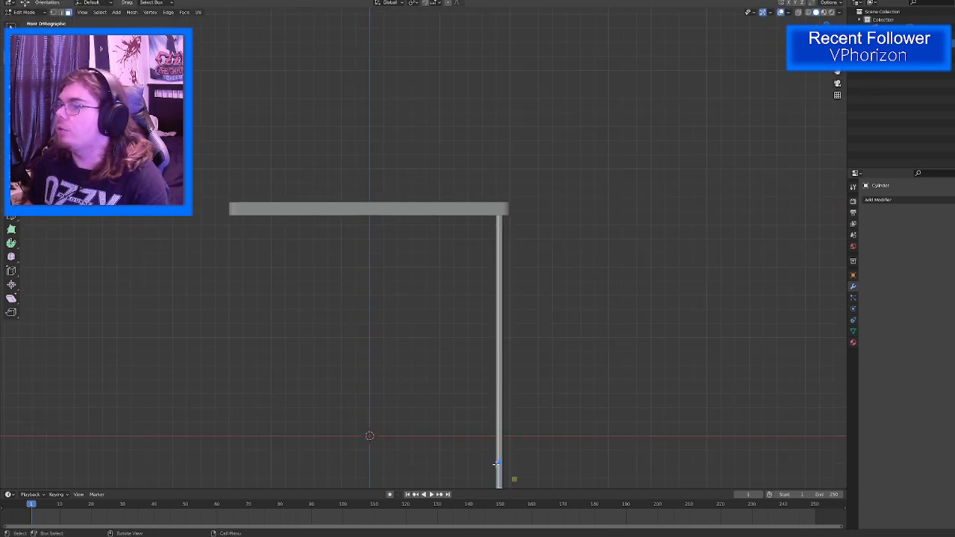
Step: Raise the leg's bottom face about 0.41 m along Z to shorten the leg to ground level
key(g)
key(z)
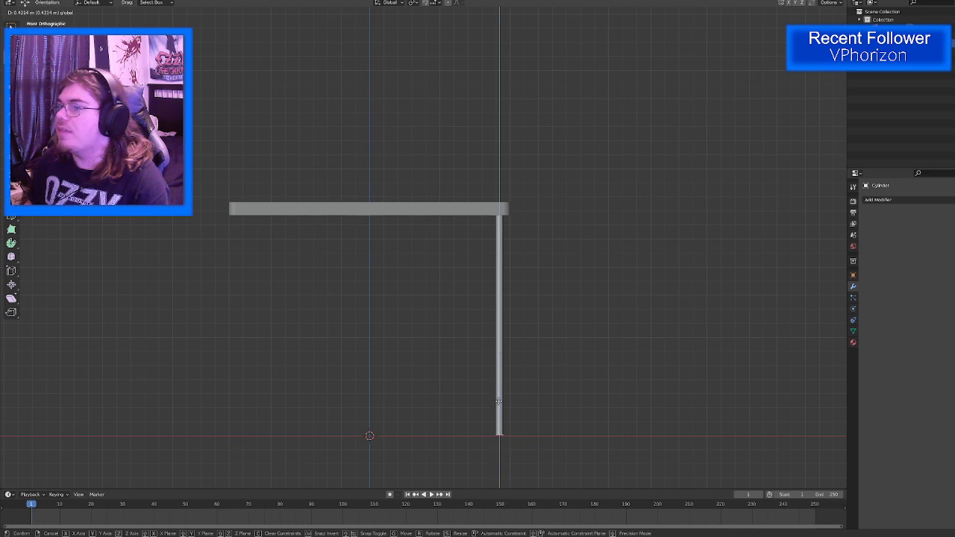
click(497, 402)
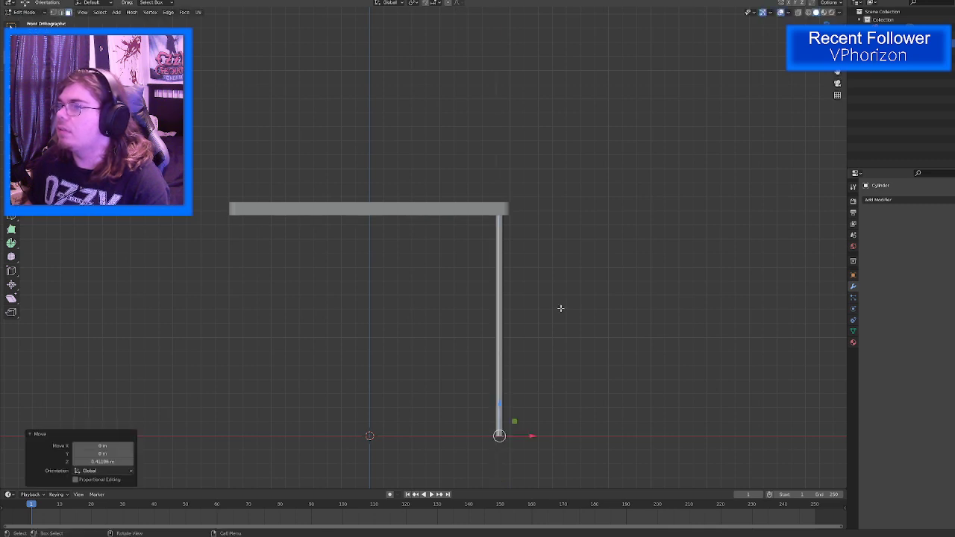
Step: Delete the leg's top and bottom cap faces, using wireframe display to reach both, and return to Object Mode in solid display
middle_drag(560, 305, 481, 341)
key(Tab)
click(474, 363)
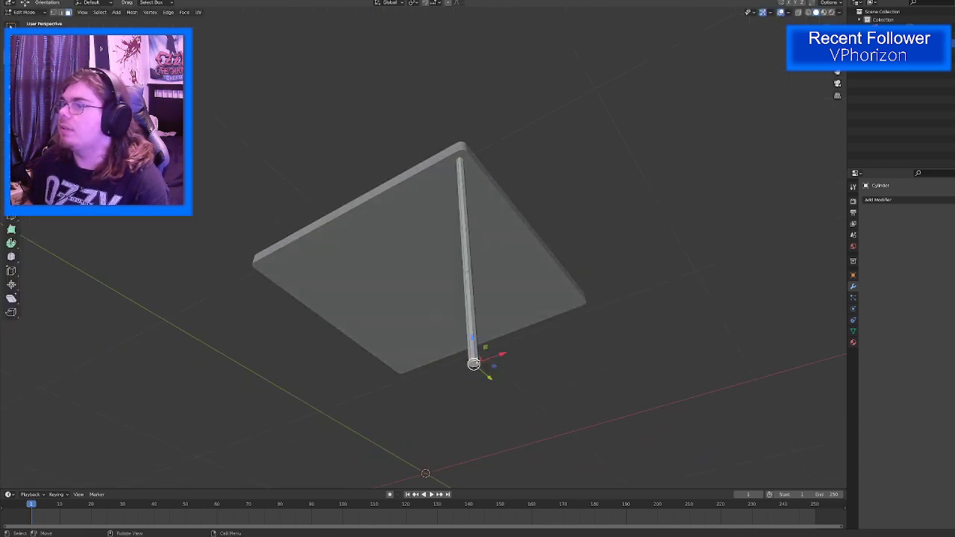
middle_drag(509, 184, 486, 351)
key(shift+z)
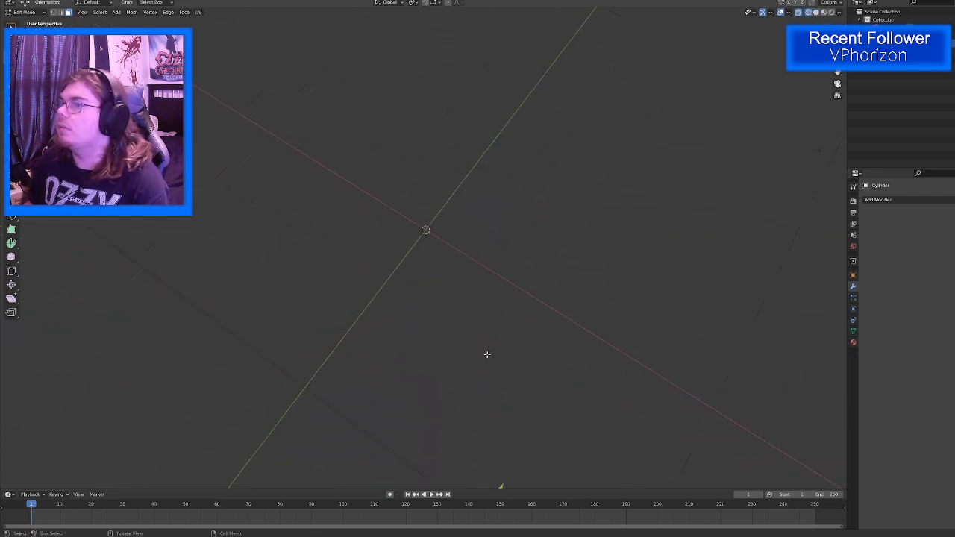
middle_drag(556, 407, 510, 302)
shift+click(505, 372)
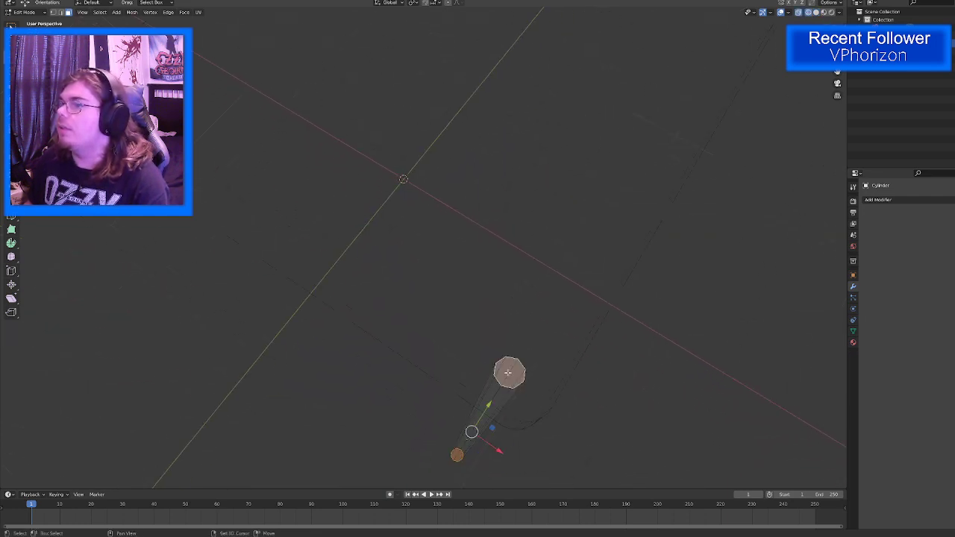
key(x)
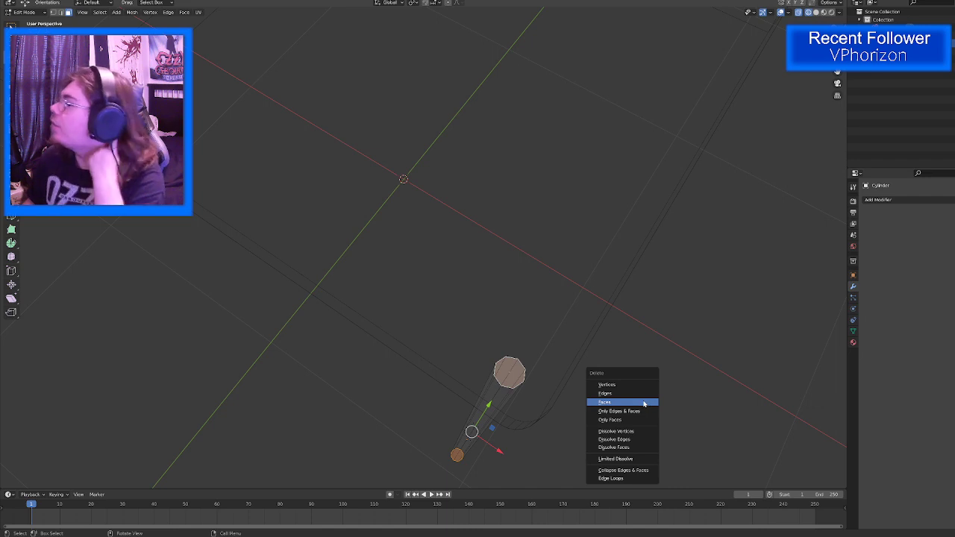
click(644, 403)
middle_drag(631, 392, 611, 360)
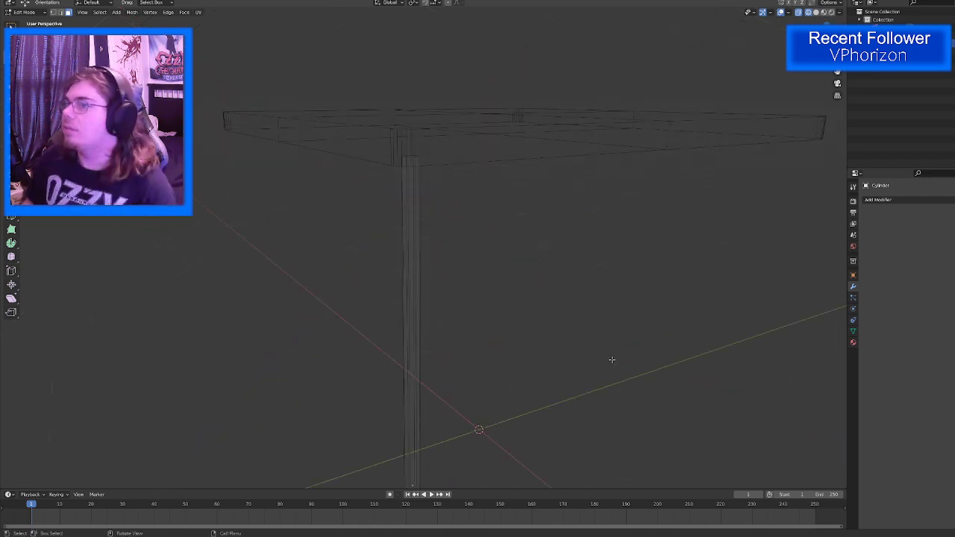
key(shift+z)
key(Tab)
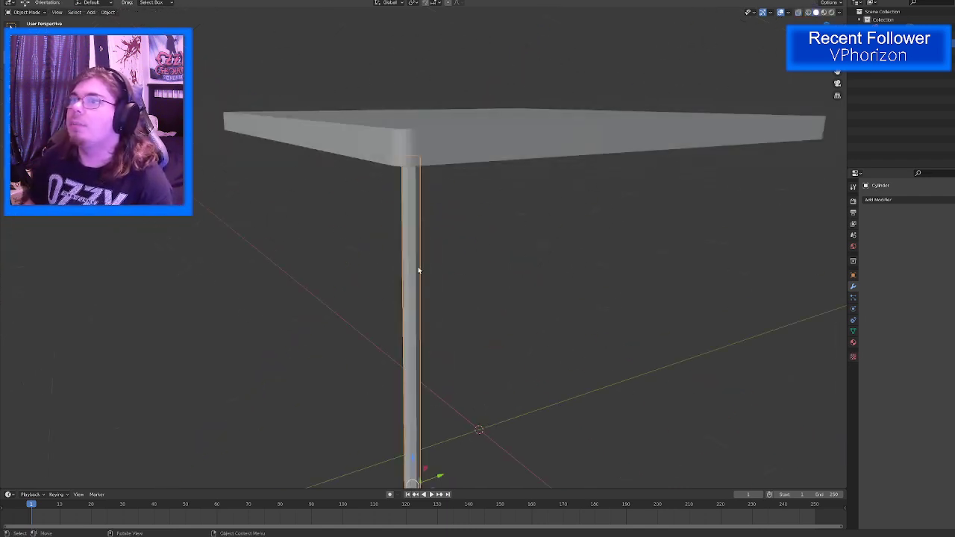
Step: Apply smooth shading to the table leg
right_click(417, 270)
click(420, 267)
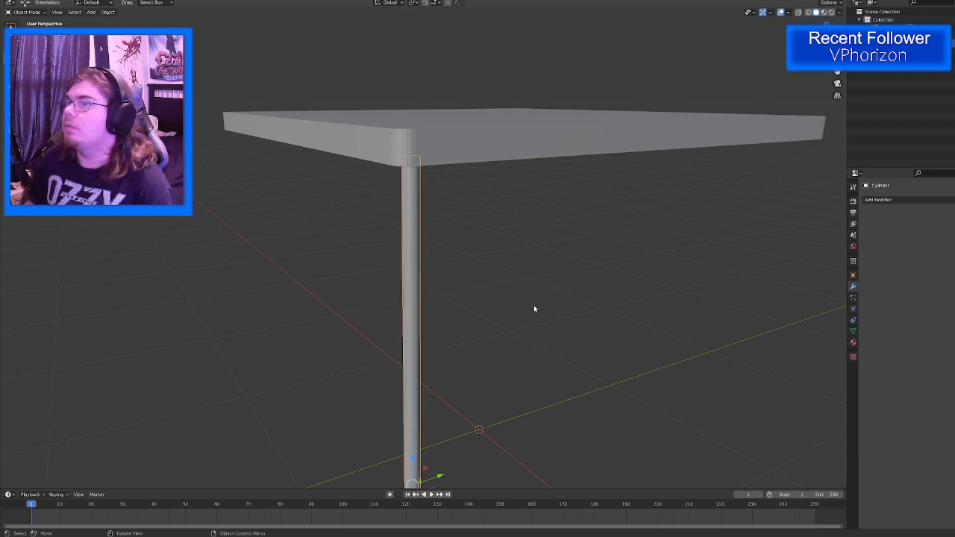
middle_drag(533, 311, 436, 313)
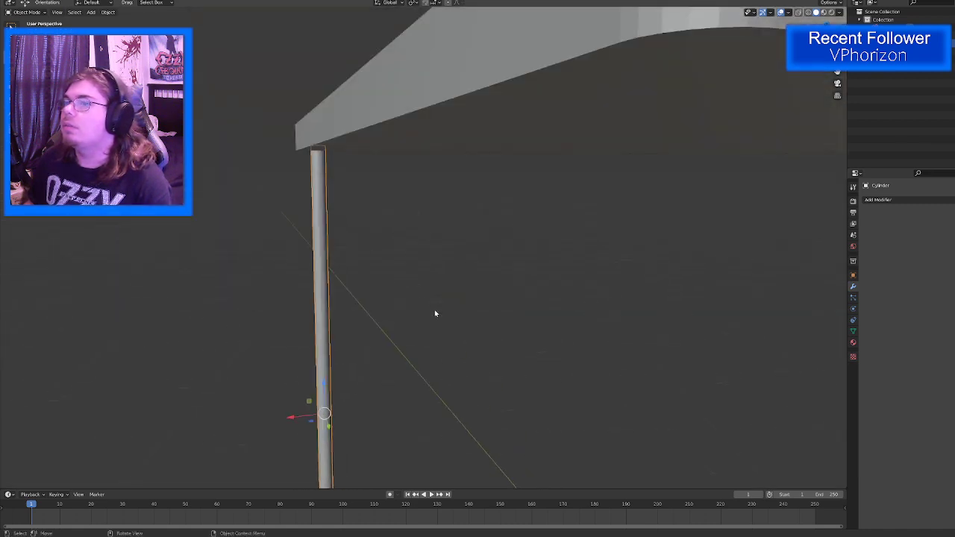
scroll(434, 316, down, 5)
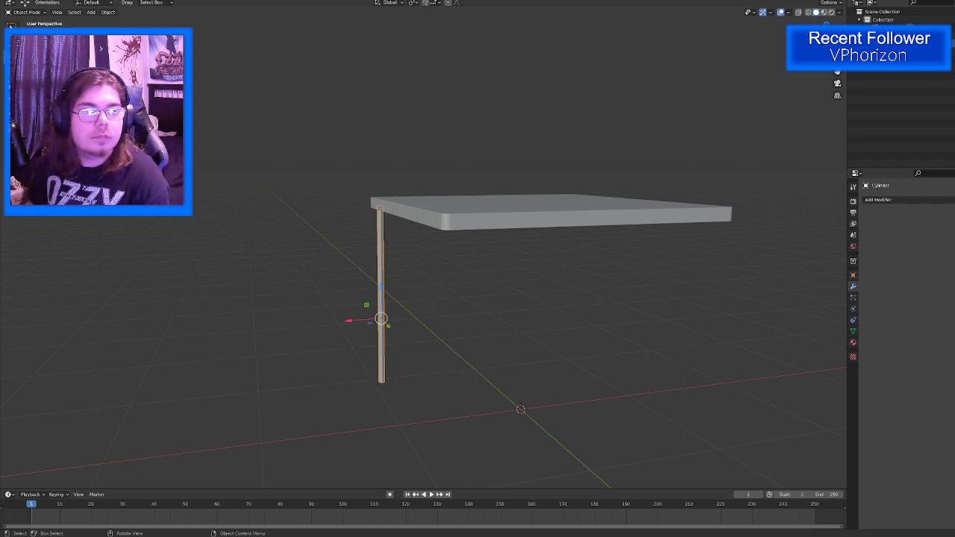
Step: Join the leg into the mirrored tabletop object so its Mirror modifier repeats the leg at all four corners
middle_drag(398, 275, 408, 222)
scroll(409, 223, up, 3)
click(395, 199)
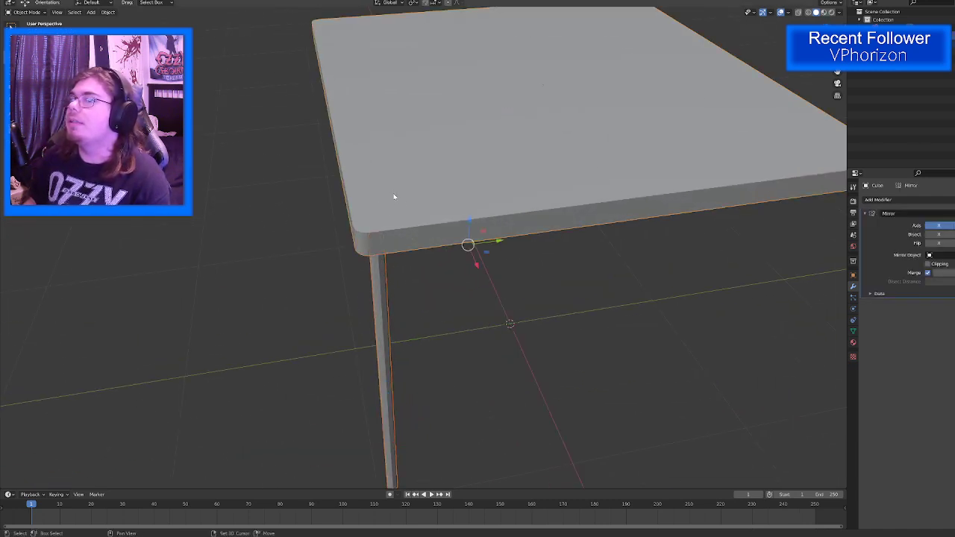
right_click(395, 199)
click(394, 197)
right_click(394, 196)
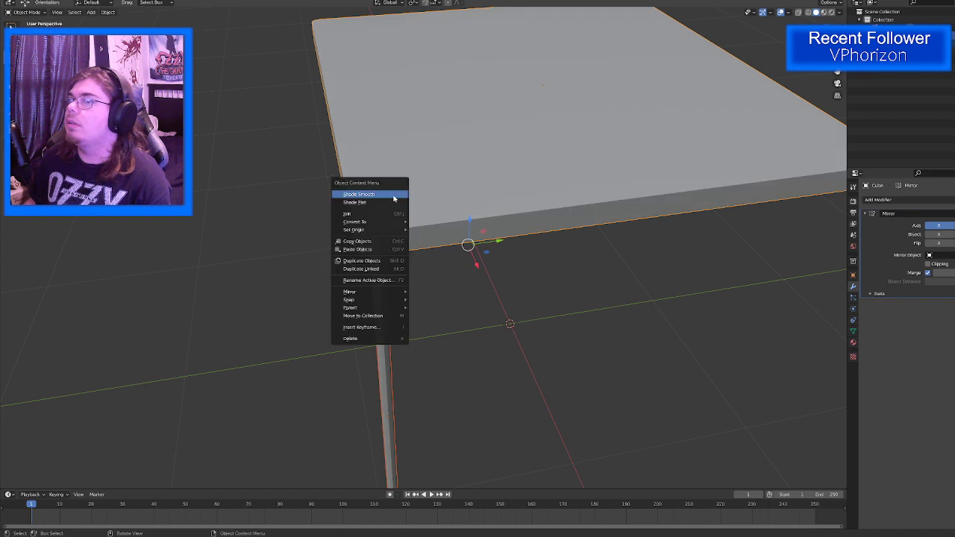
click(378, 219)
scroll(483, 315, down, 5)
middle_drag(483, 315, 445, 288)
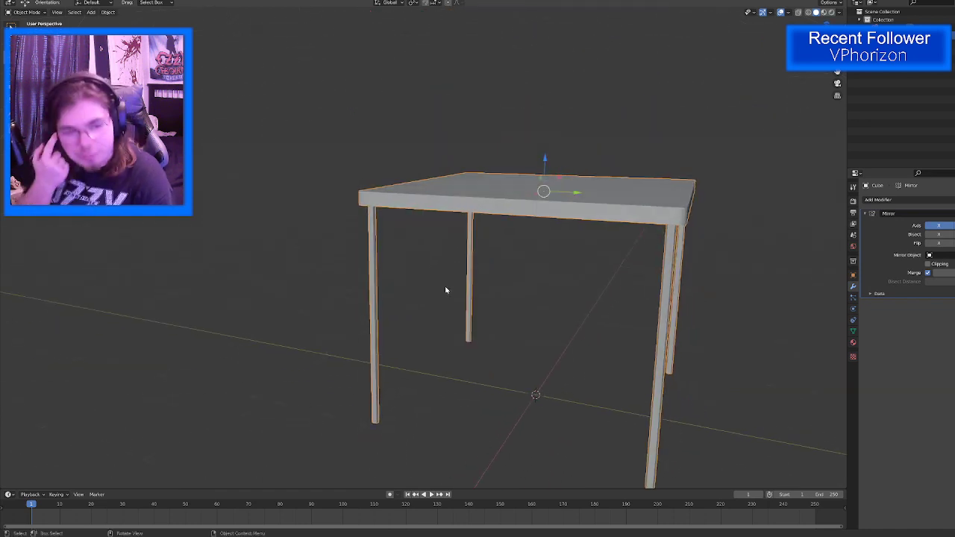
Step: Check the table's normals with the Face Orientation overlay, turn the overlay off and deselect the table
click(788, 13)
click(739, 157)
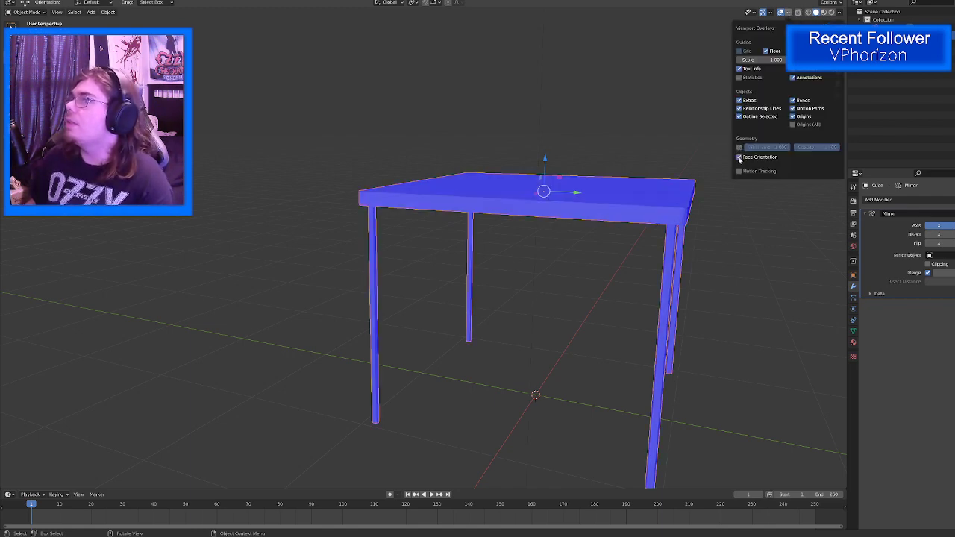
middle_drag(537, 239, 426, 278)
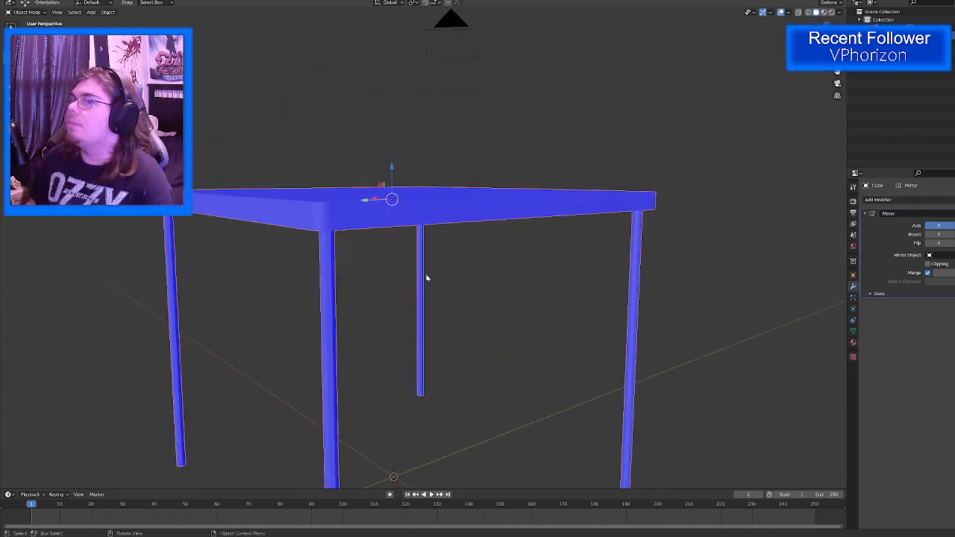
click(788, 14)
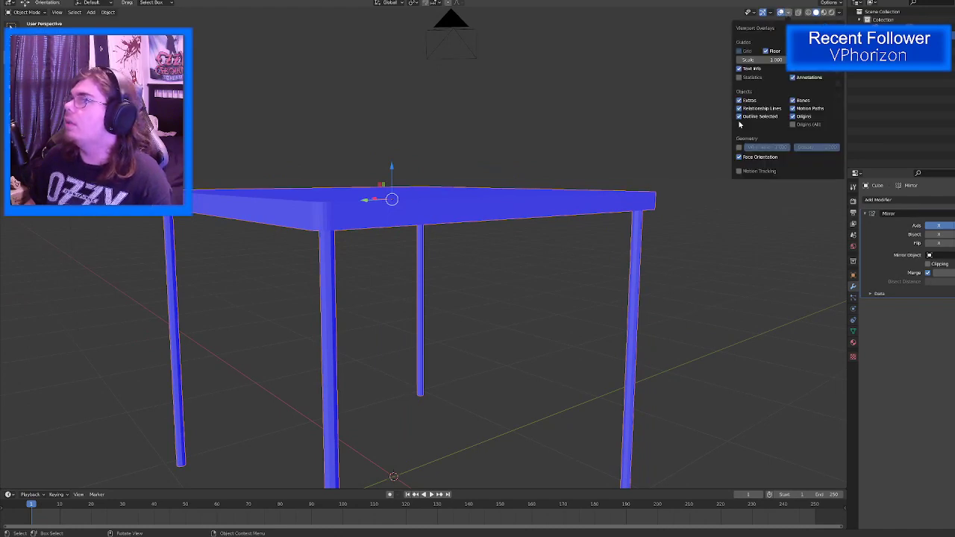
click(738, 157)
click(531, 128)
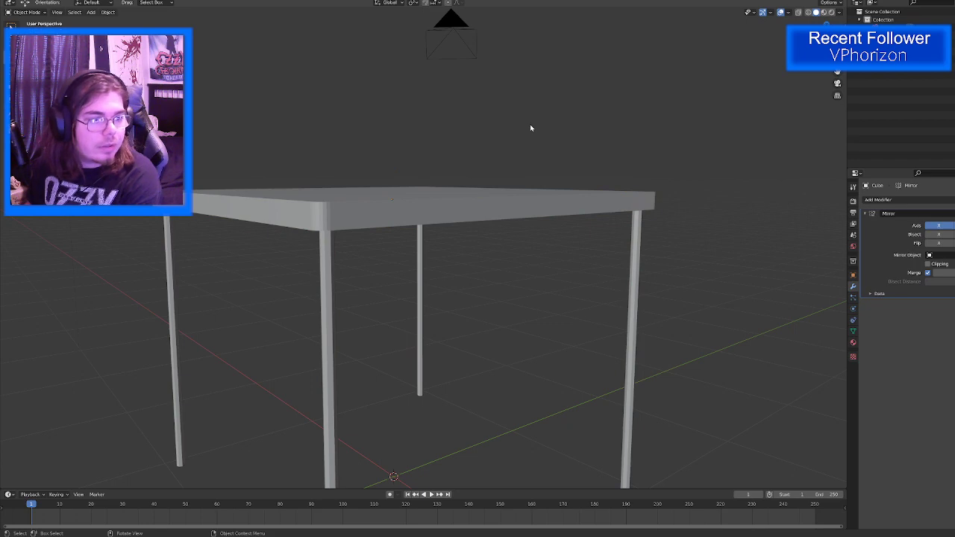
Step: Select the table and open its mesh in Edit Mode
middle_drag(488, 144, 509, 147)
click(315, 188)
middle_drag(315, 189, 440, 187)
key(Tab)
scroll(444, 205, up, 3)
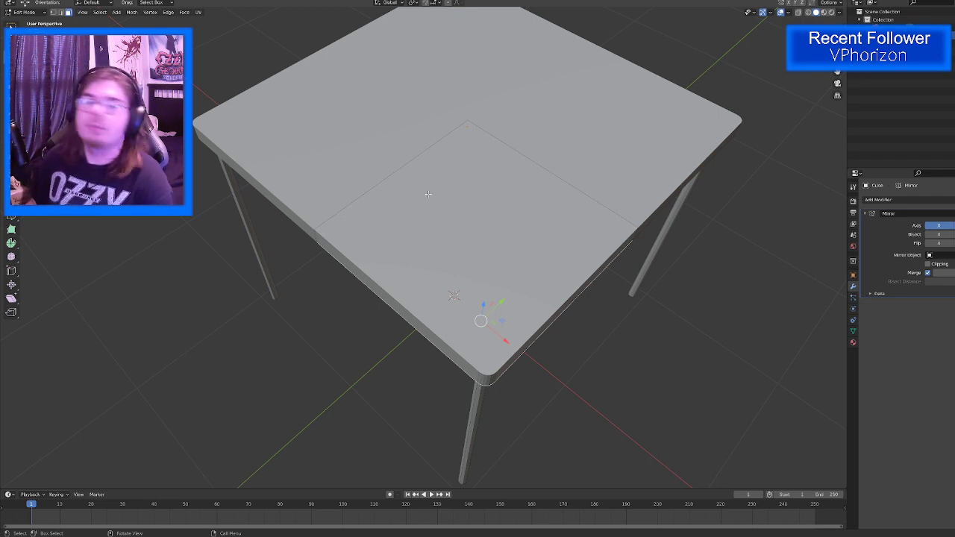
Step: Lower the tabletop quarter's upper face about 0.075 m along Z to make the slab thinner
middle_drag(407, 183, 464, 149)
scroll(463, 158, up, 3)
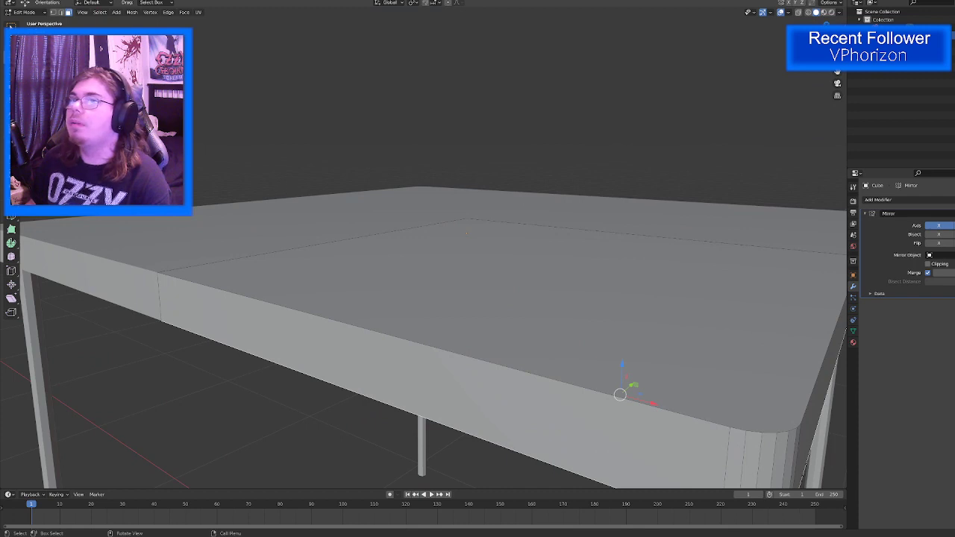
scroll(424, 254, down, 3)
middle_drag(496, 308, 436, 301)
click(436, 302)
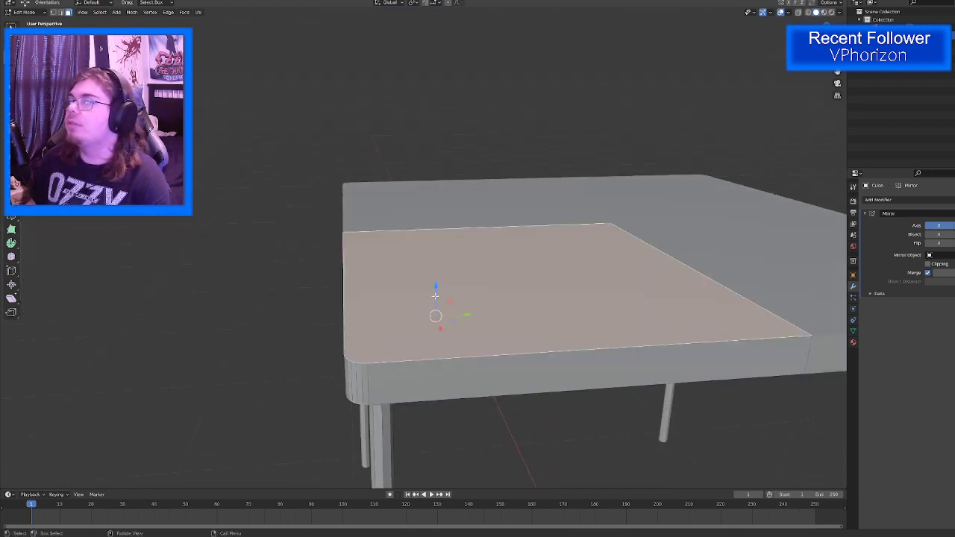
key(g)
key(z)
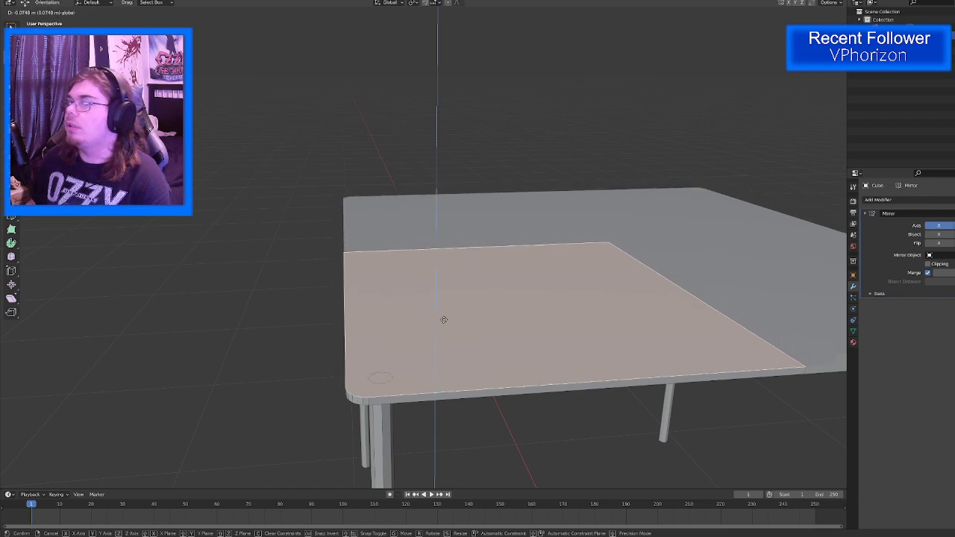
click(444, 319)
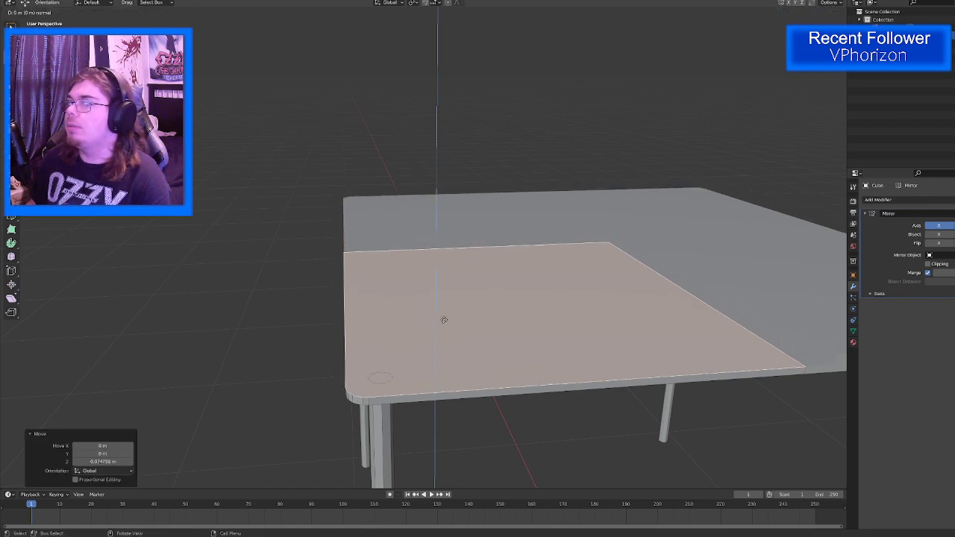
Step: Extrude the tabletop quarter's upper face about 0.0035 m along its normal
click(443, 318)
scroll(436, 343, up, 2)
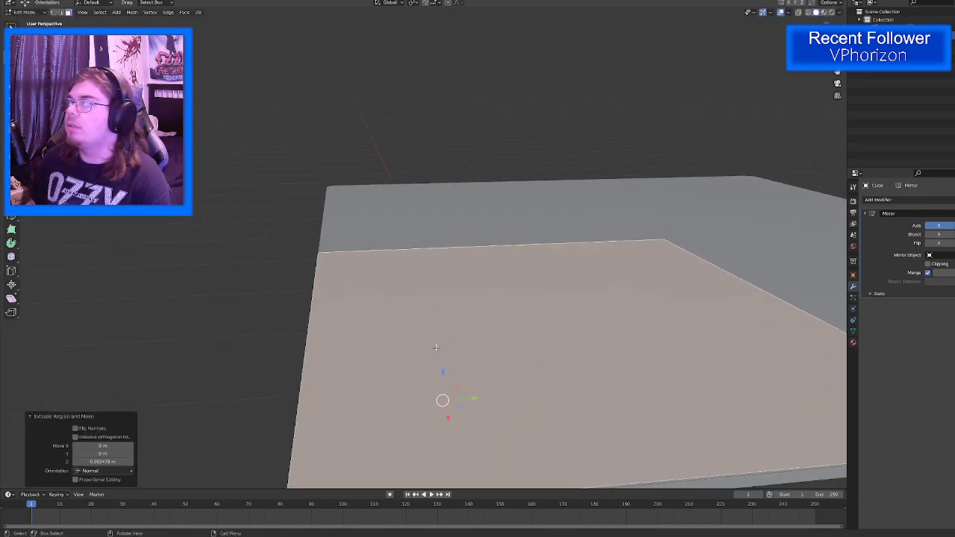
scroll(436, 347, down, 3)
Step: Scale the extruded upper face uniformly to about 0.898 so it sits inset from the tabletop's edges
key(shift+space)
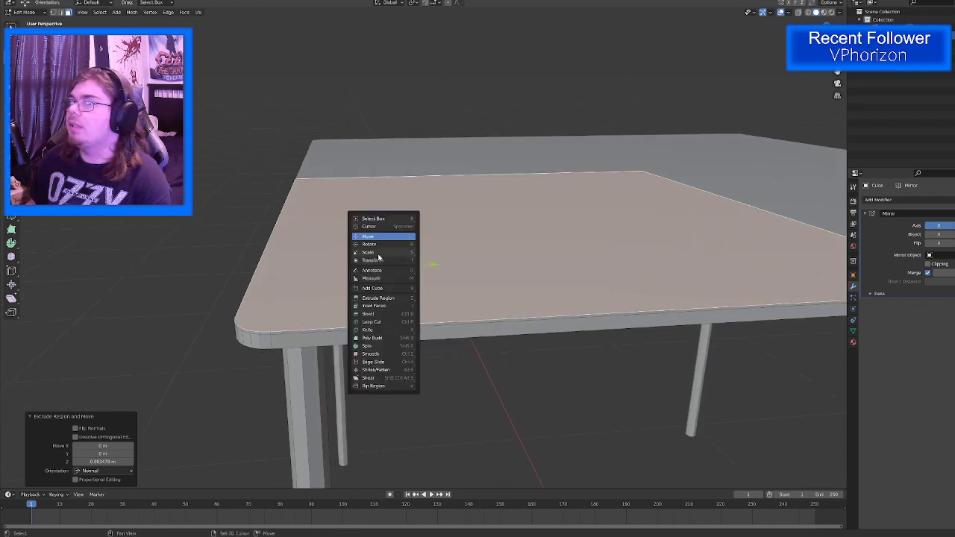
click(378, 254)
middle_drag(382, 262, 435, 364)
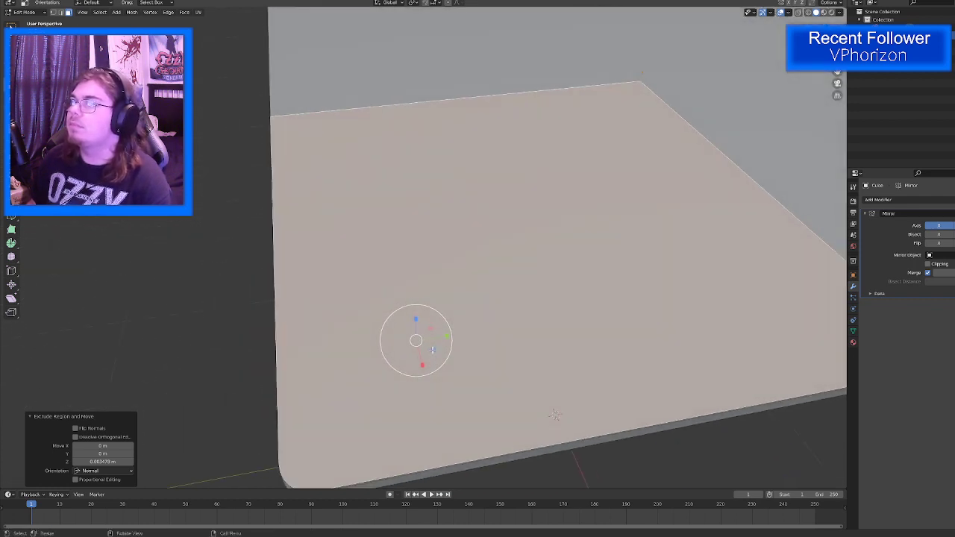
drag(432, 353, 428, 353)
scroll(427, 353, down, 5)
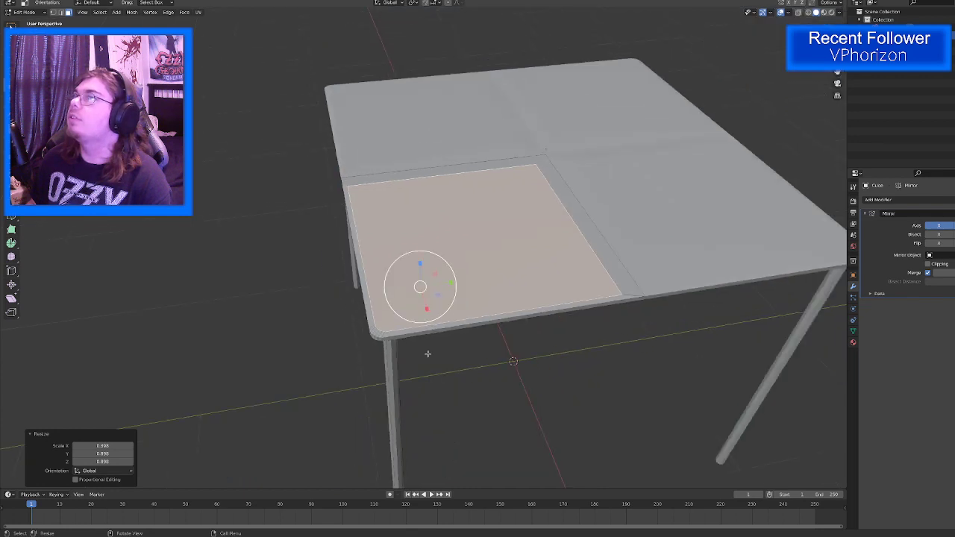
Step: Enable Clipping on the table's Mirror modifier and activate the Move tool for the inset face
middle_drag(427, 354, 292, 214)
key(shift+space)
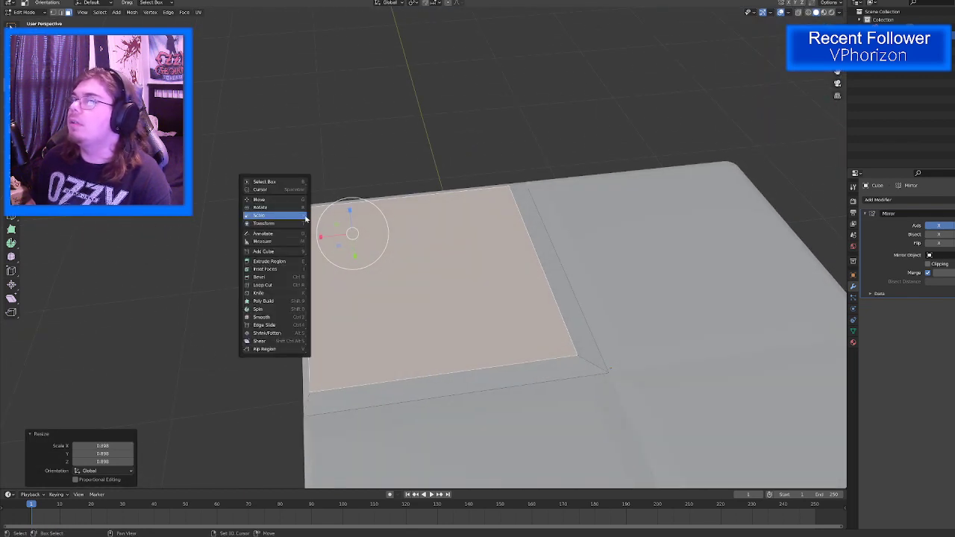
click(261, 200)
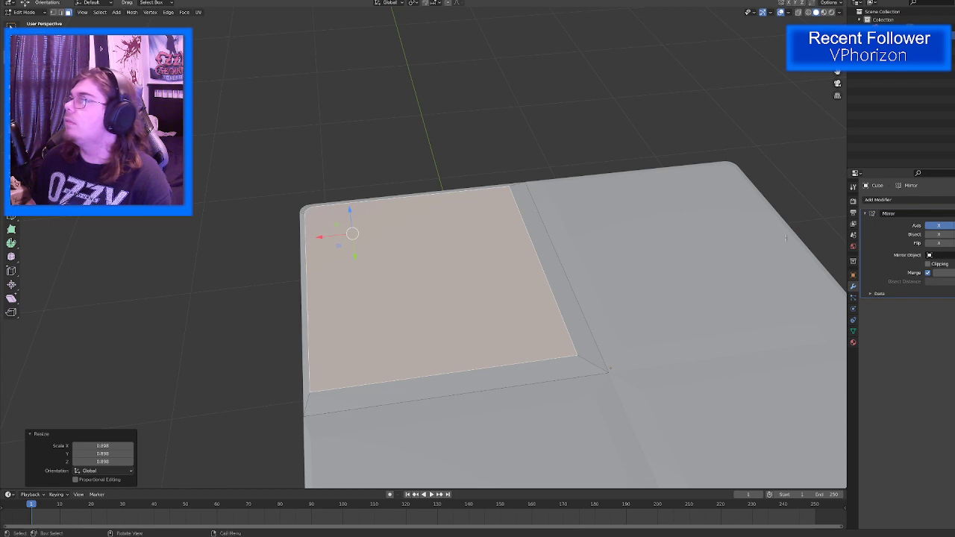
click(927, 264)
middle_drag(559, 222, 575, 241)
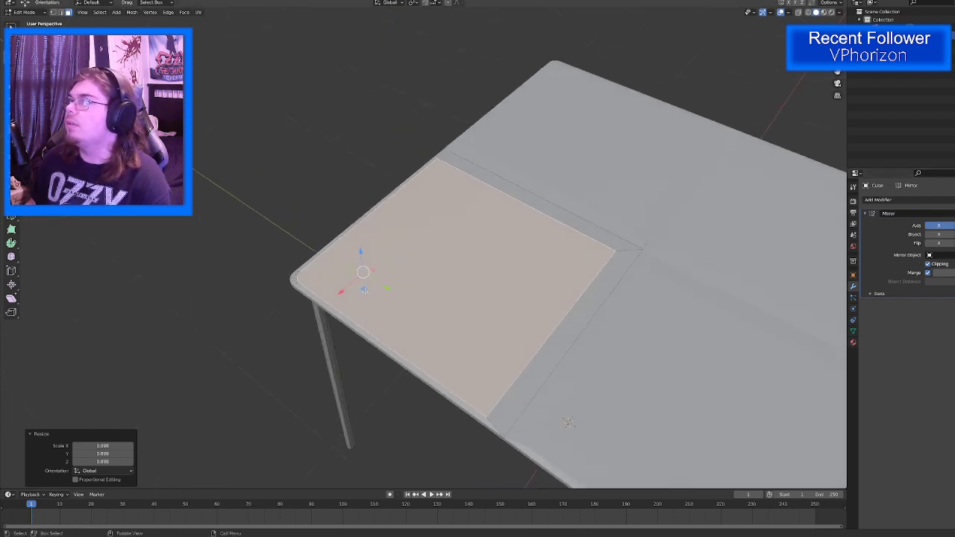
Step: Move the inset upper face horizontally about -0.01 m in X and 0.02 m in Y to even out its outer margins
key(g)
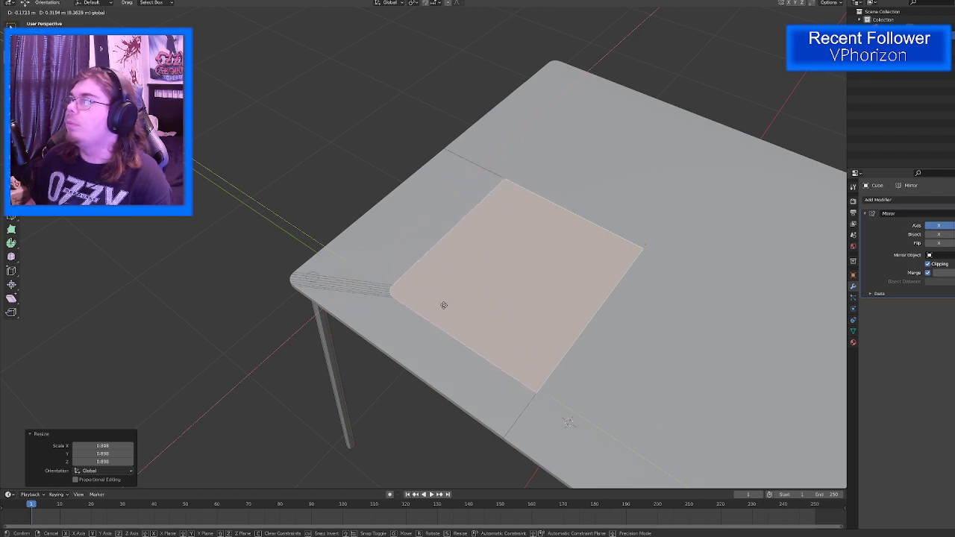
click(373, 291)
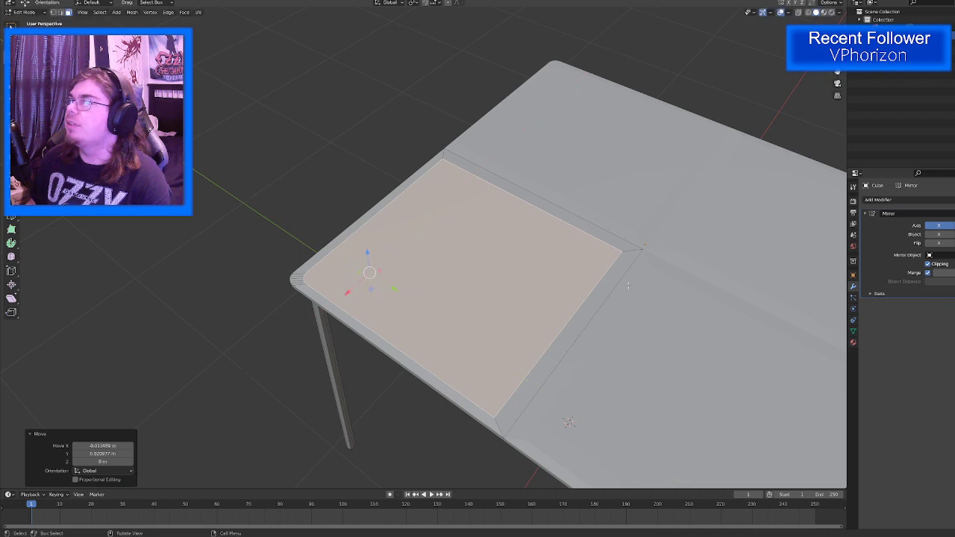
middle_drag(373, 291, 506, 282)
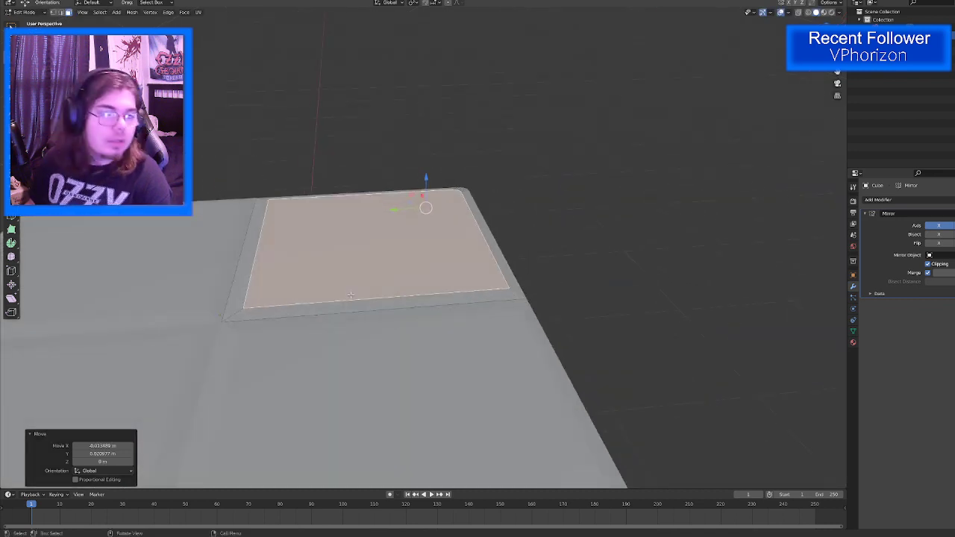
Step: Delete the two narrow faces between the inset face and the tabletop's mirror centre lines
scroll(251, 291, up, 3)
middle_drag(165, 265, 287, 377)
click(295, 382)
shift+click(558, 373)
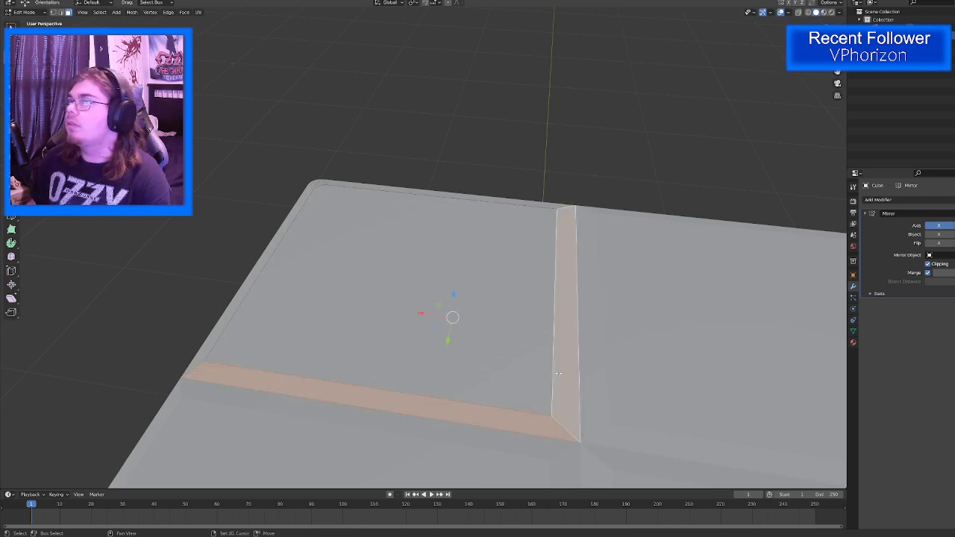
key(x)
click(553, 374)
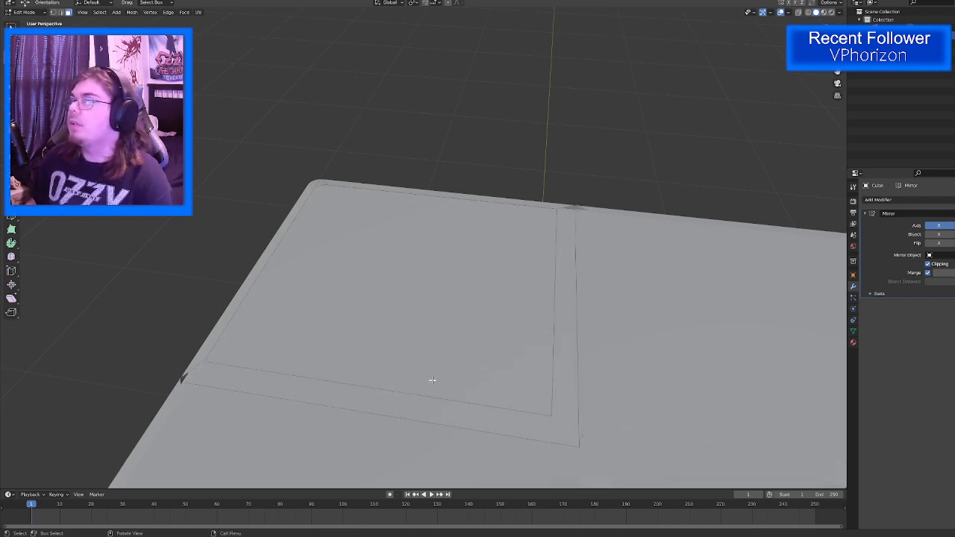
middle_drag(432, 381, 537, 396)
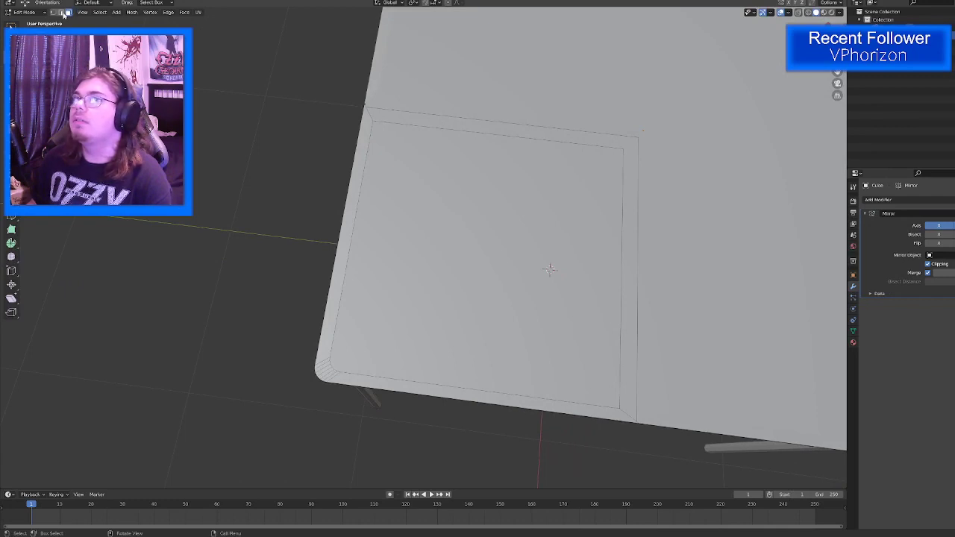
Step: Move the inset face's two inner edges outward along Y and X until they meet the mirror centre lines
click(613, 365)
shift+middle_drag(613, 361, 540, 333)
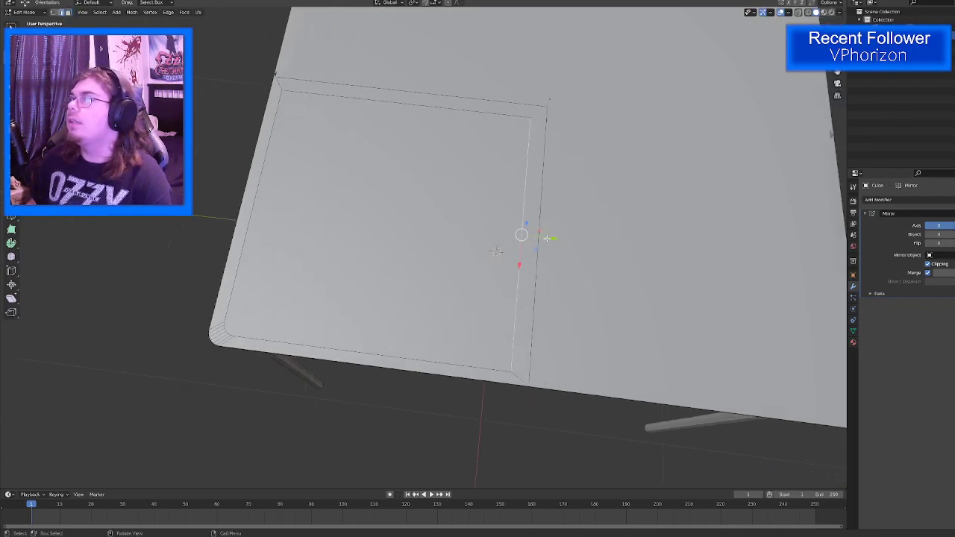
drag(547, 238, 581, 245)
click(582, 244)
click(397, 93)
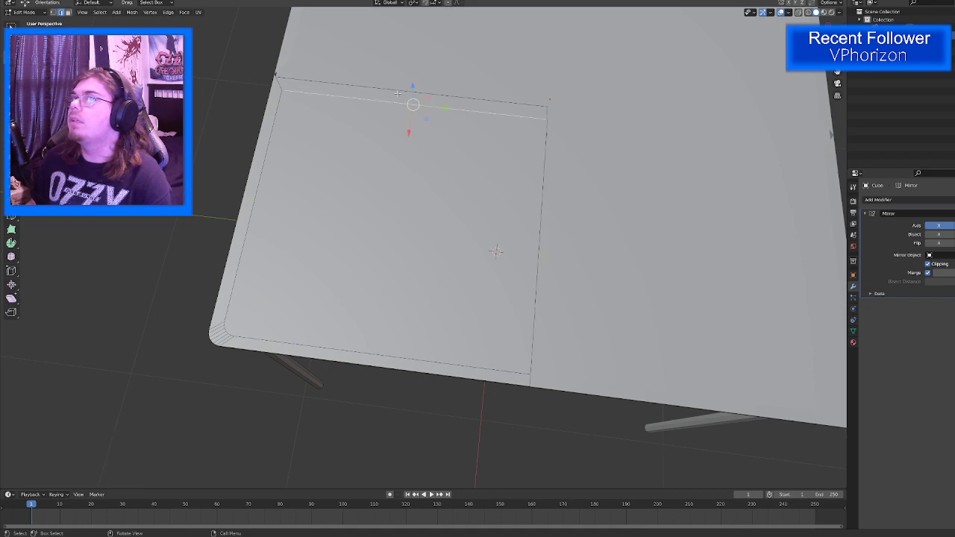
drag(409, 128, 410, 94)
middle_drag(551, 382, 490, 374)
Step: Extrude the quarter's inset upper face about 0.016 m upward along its normal
click(515, 319)
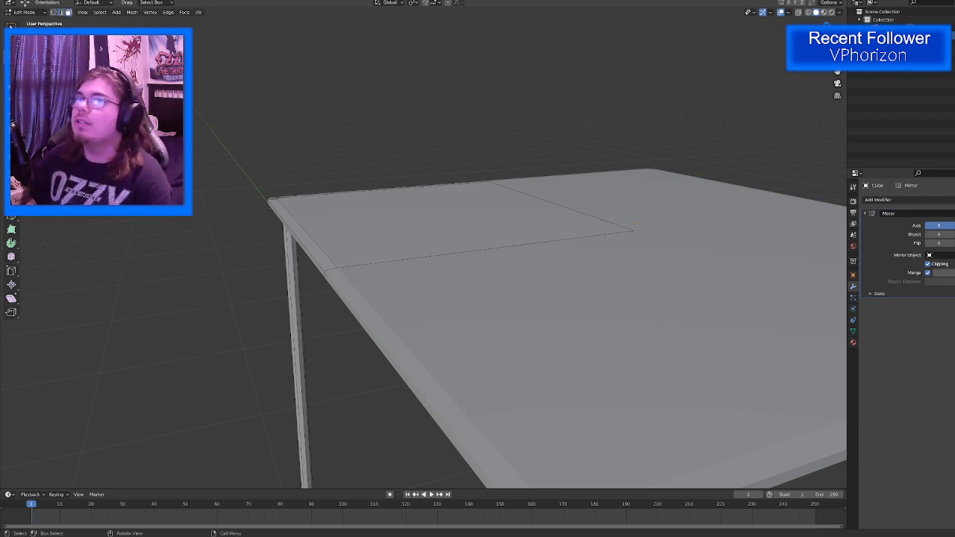
click(329, 242)
middle_drag(310, 269, 402, 251)
key(e)
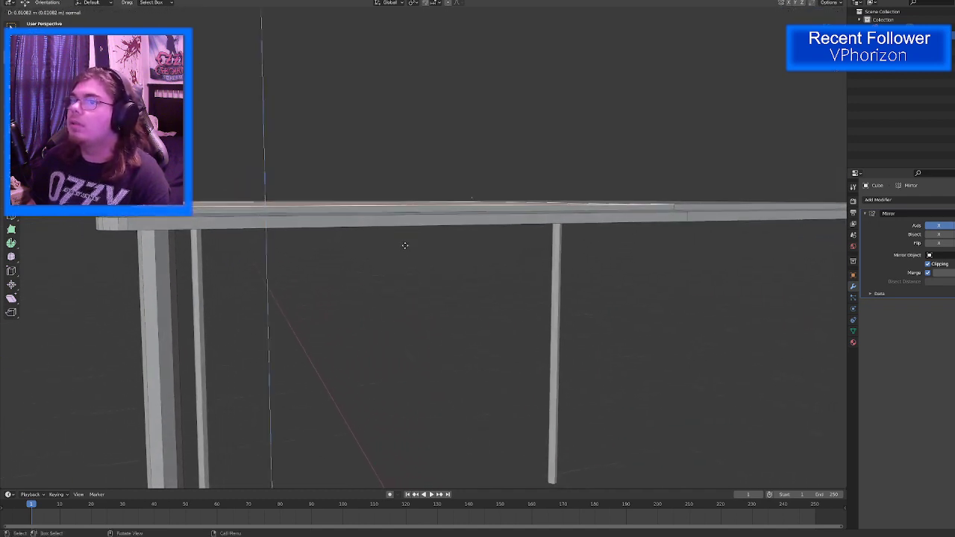
click(405, 242)
middle_drag(405, 242, 482, 288)
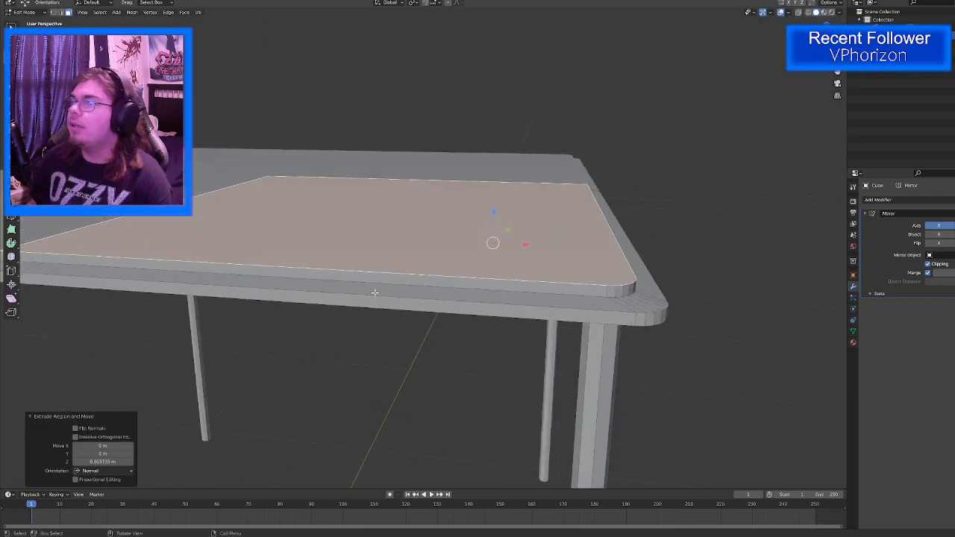
Step: Try to move the raised panel's lower edge loop outward about 0.017 m in X and -0.015 m in Y
alt+click(481, 288)
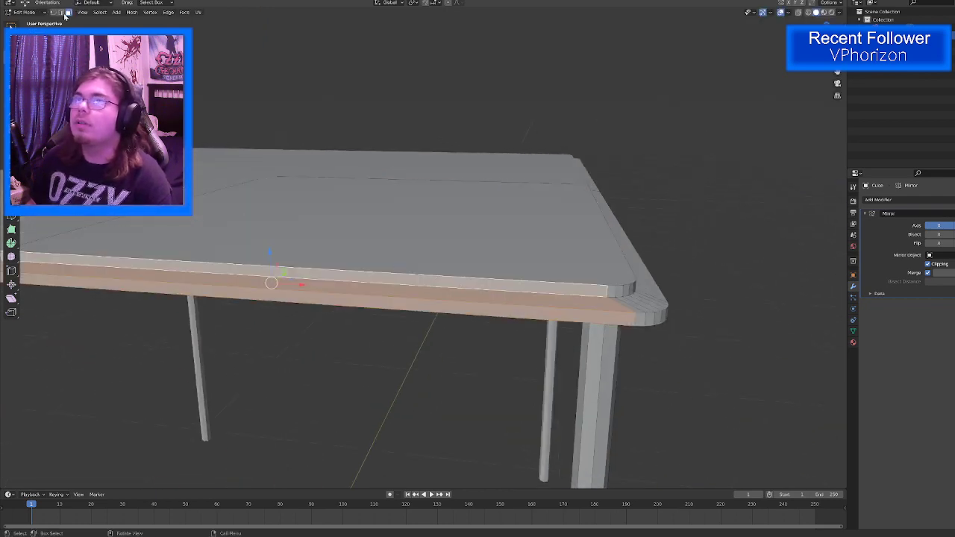
click(63, 13)
alt+click(351, 279)
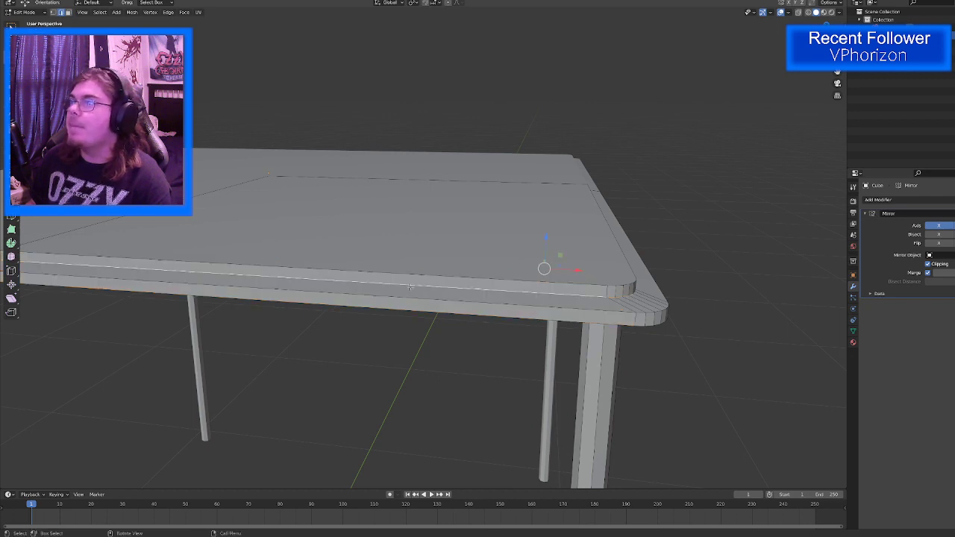
middle_drag(410, 286, 388, 310)
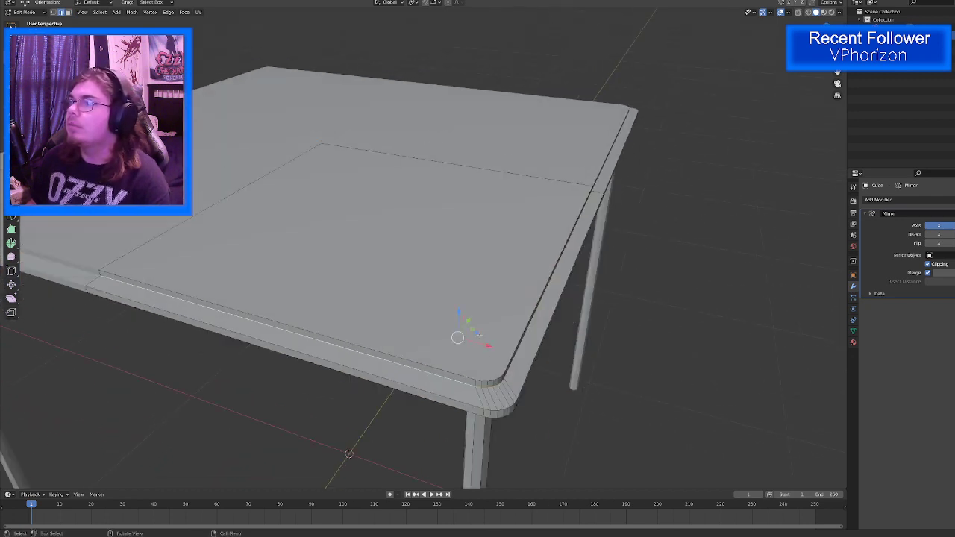
key(g)
click(484, 342)
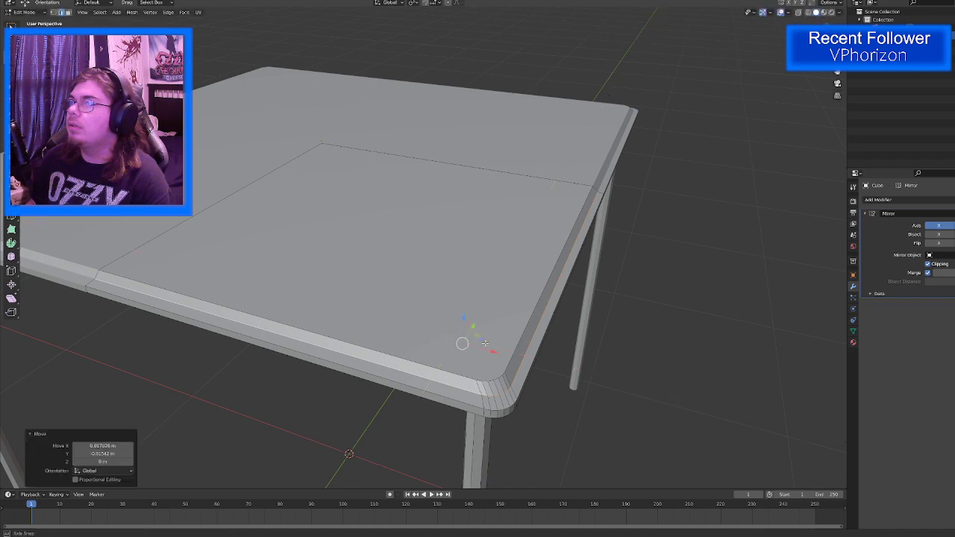
middle_drag(484, 342, 555, 336)
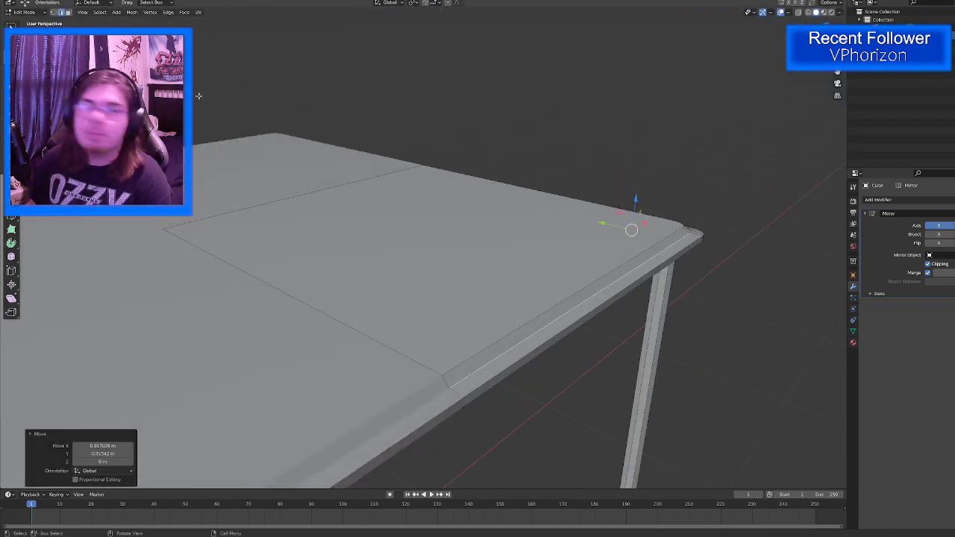
Step: Undo the outward move of the raised panel's lower edge loop
middle_drag(417, 440, 377, 441)
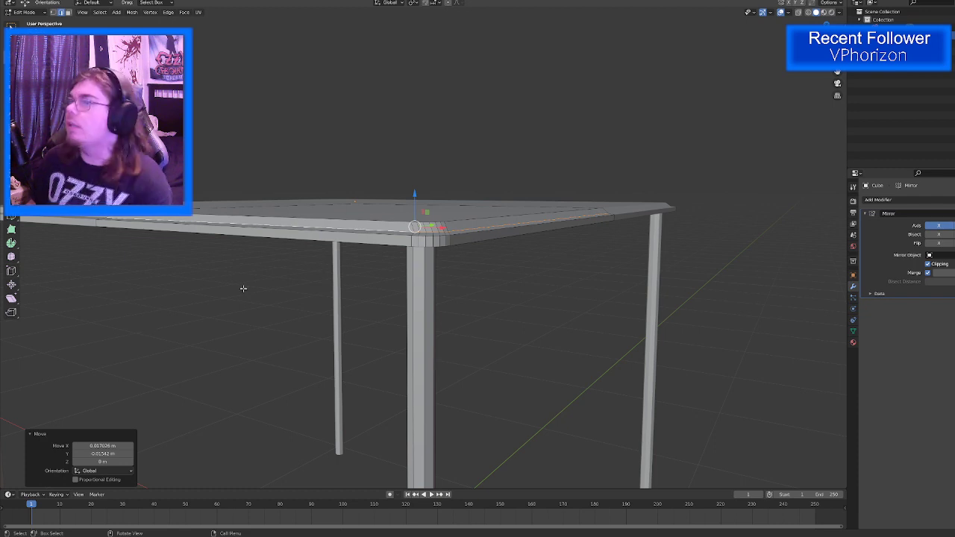
middle_drag(327, 251, 336, 284)
key(ctrl+z)
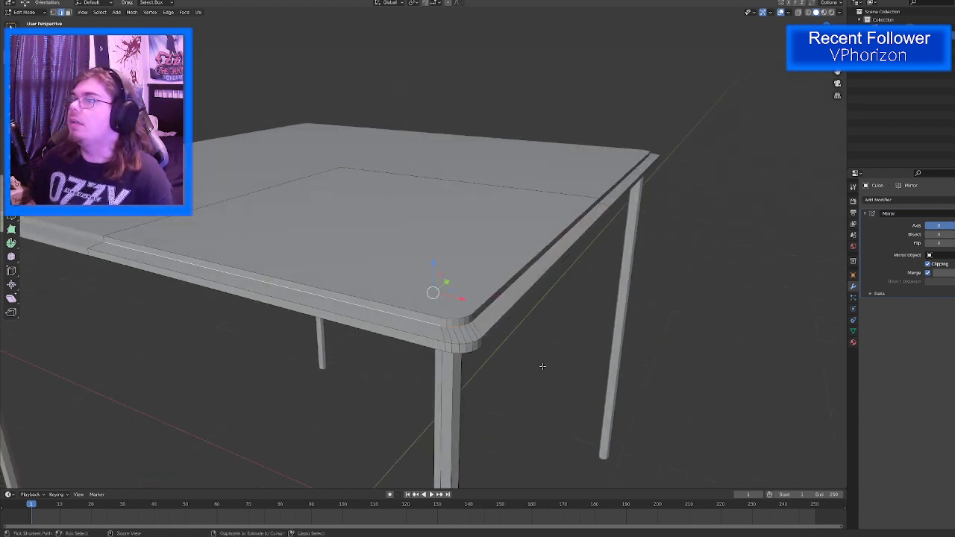
scroll(343, 298, up, 1)
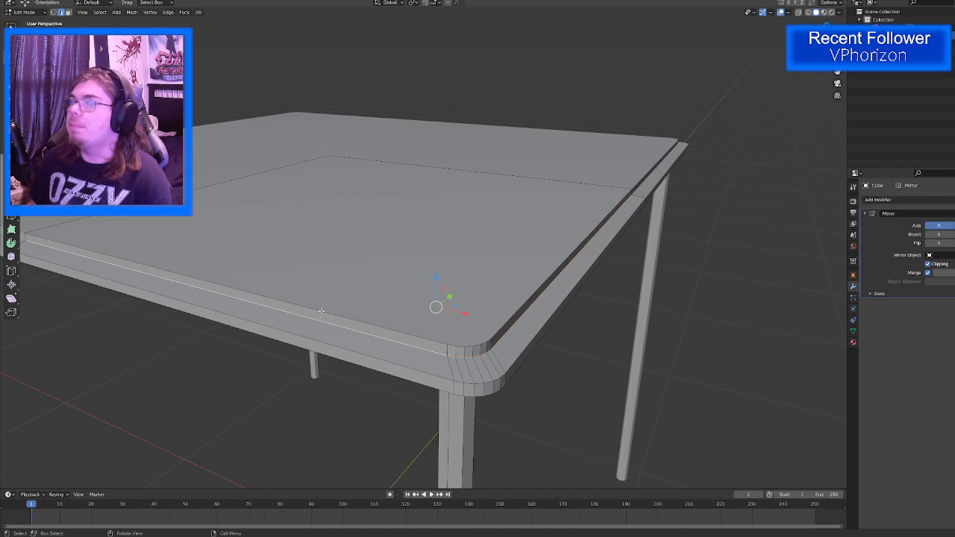
Step: Try to bevel the raised panel's upper outer edge loop about 0.005 m wide with 7 segments, and undo the bevel
alt+click(321, 310)
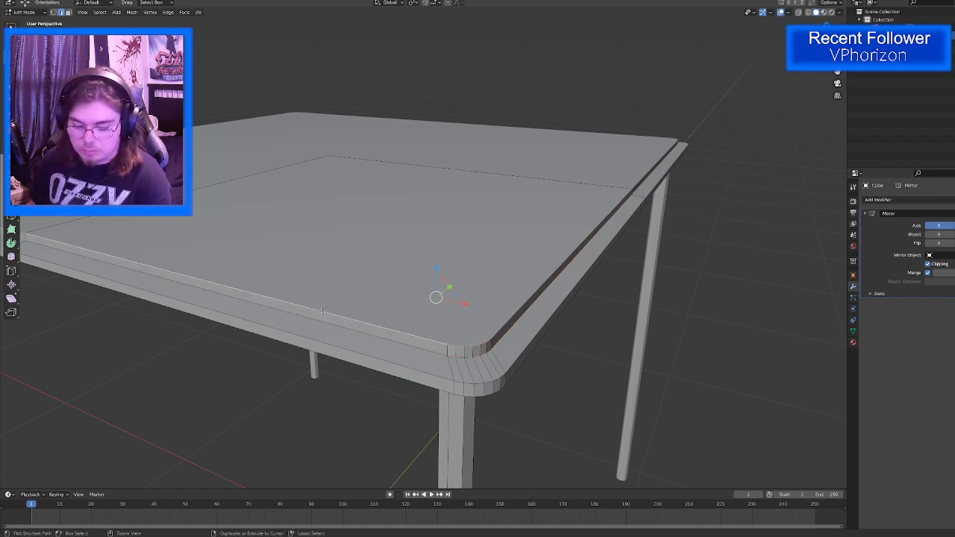
key(ctrl+b)
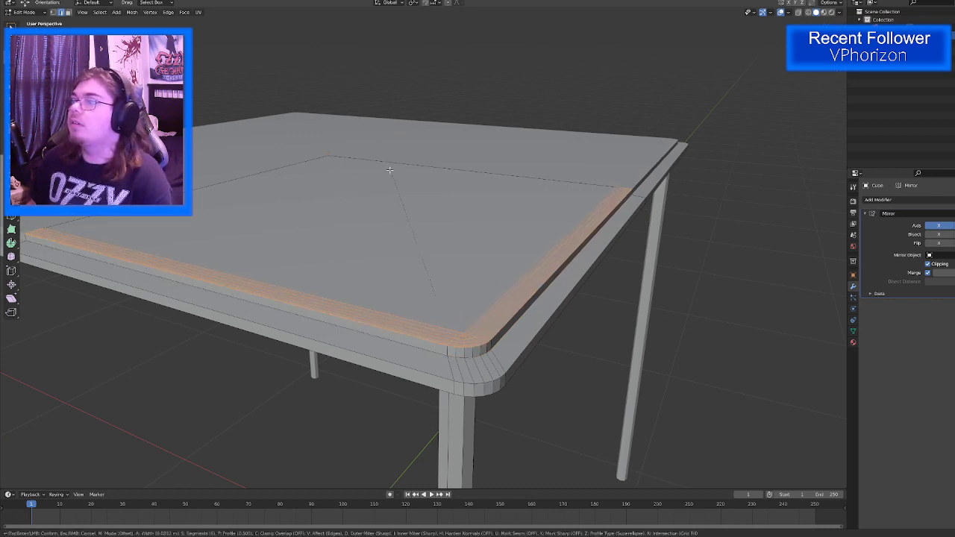
scroll(389, 179, up, 1)
click(394, 179)
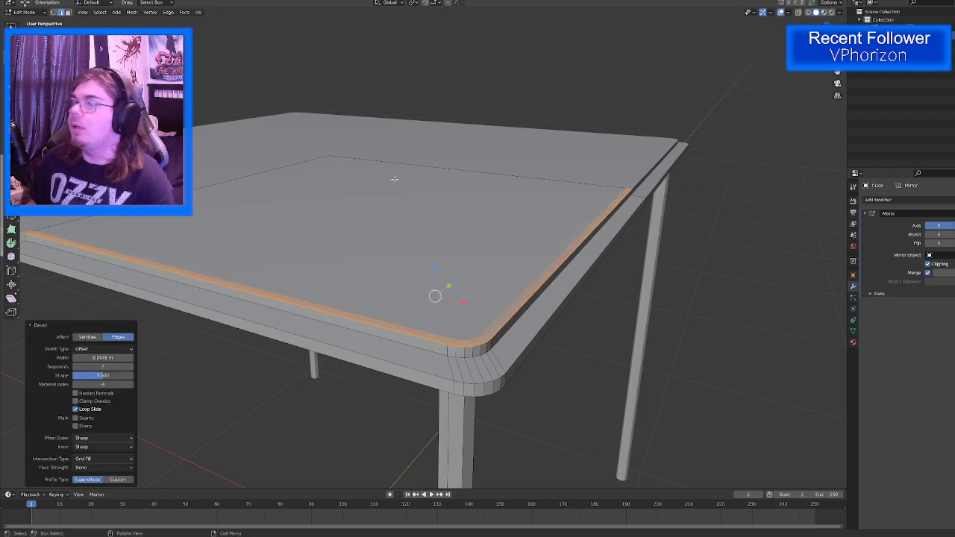
key(ctrl+z)
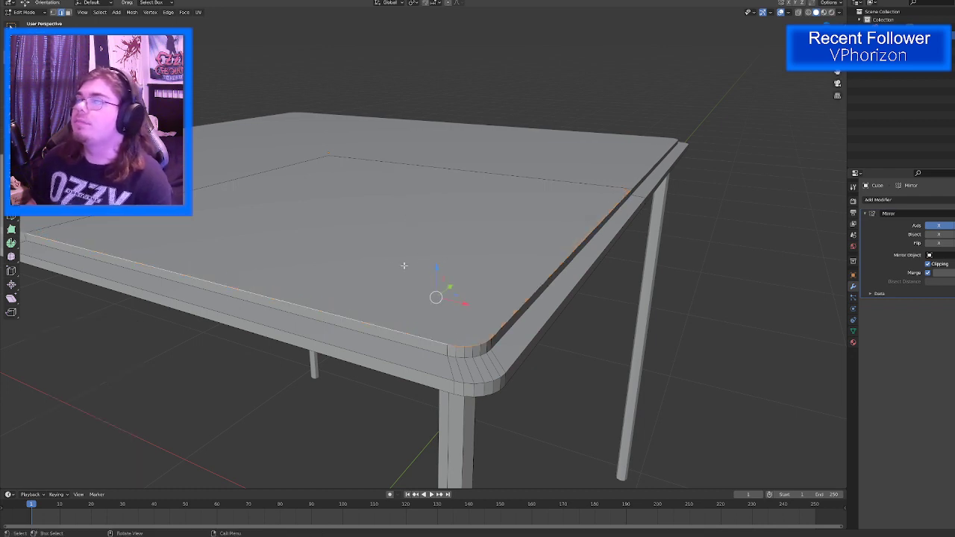
Step: Lower the raised panel's upper outer edge loop about 0.011 m along Z
drag(435, 268, 436, 276)
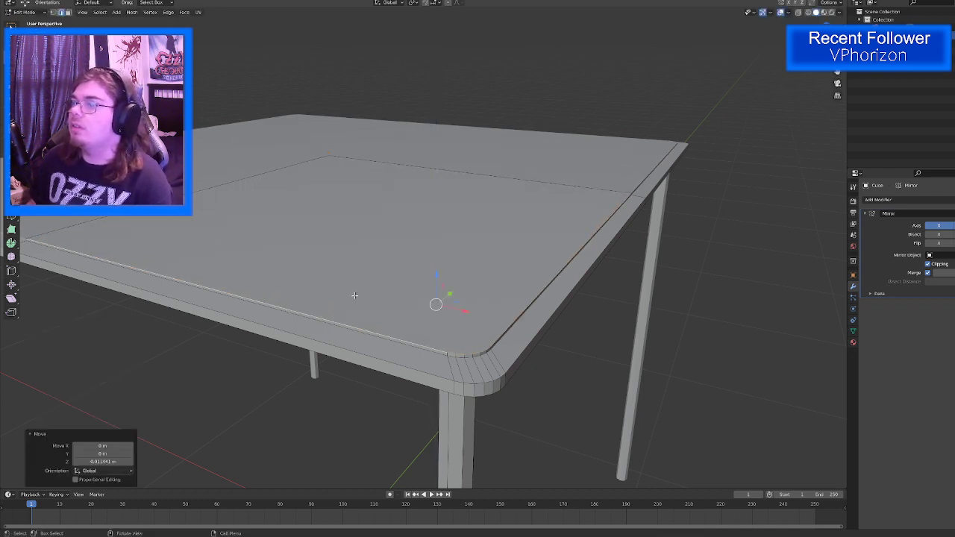
middle_drag(353, 297, 378, 282)
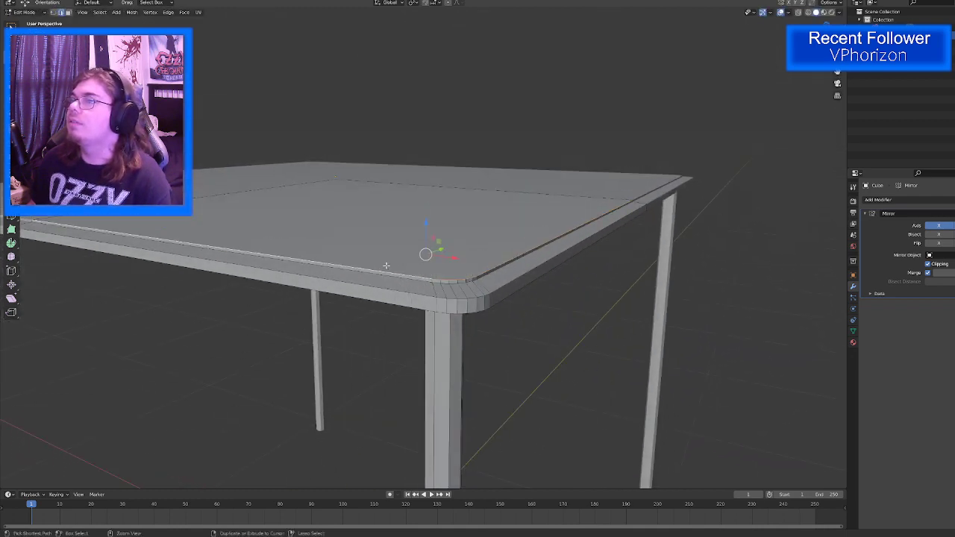
Step: Extrude the raised panel's upper face about 0.0036 m along its normal
click(68, 13)
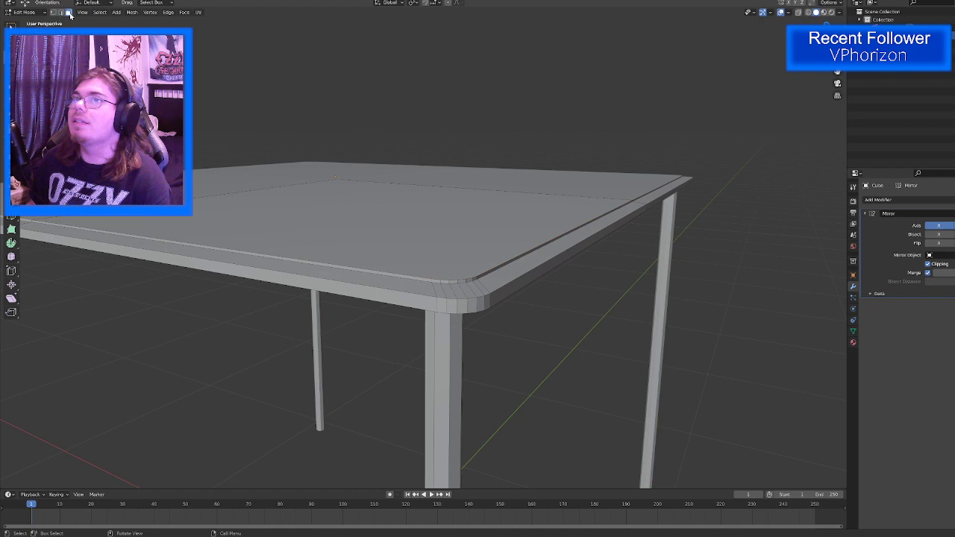
click(403, 259)
key(e)
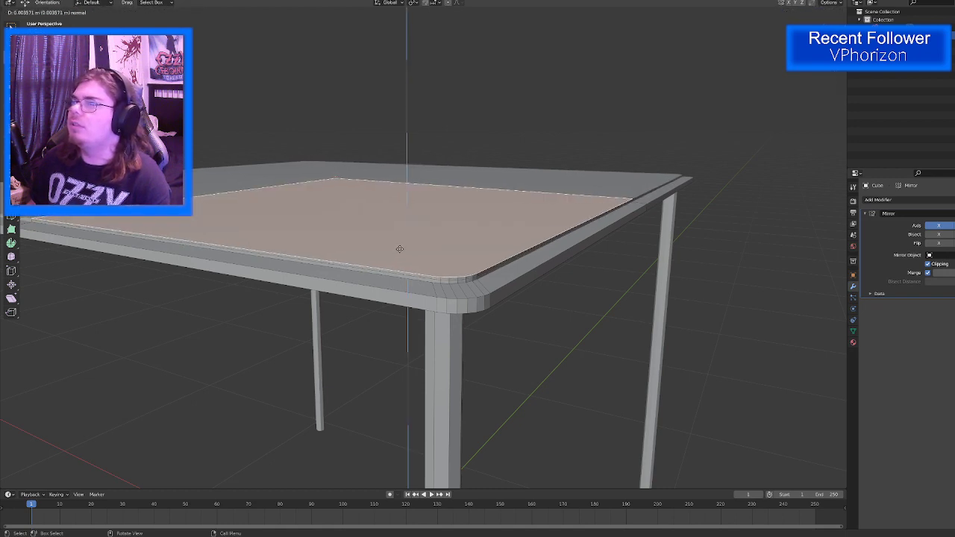
click(398, 248)
Step: Scale the newly extruded upper face to about 0.924 in X and Y, keeping its Z scale at 1
key(KP_Decimal)
key(shift+space)
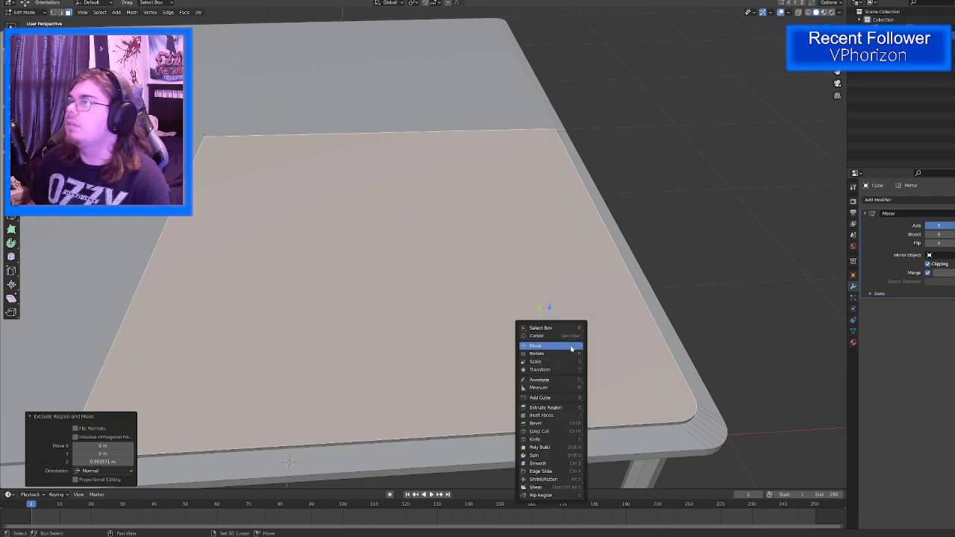
click(543, 364)
middle_drag(543, 364, 462, 372)
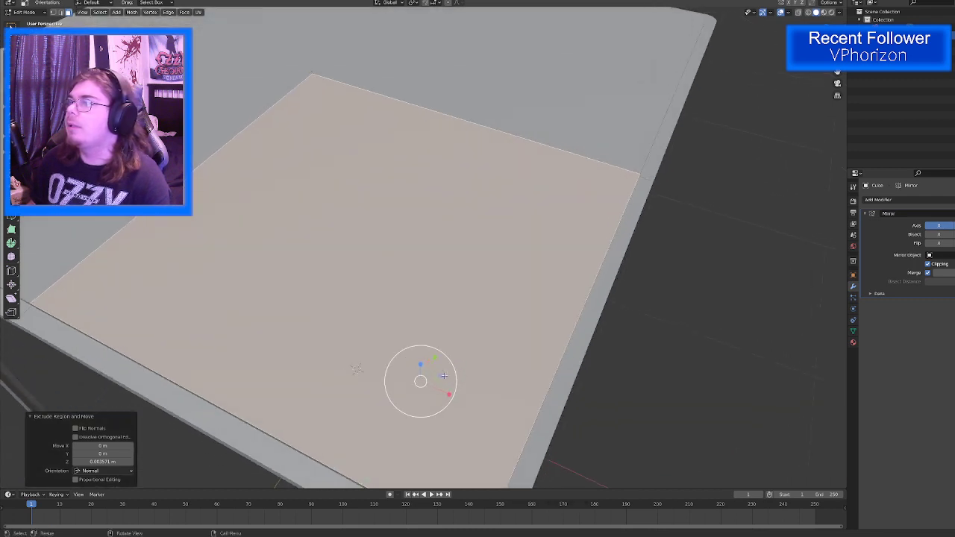
drag(441, 376, 437, 377)
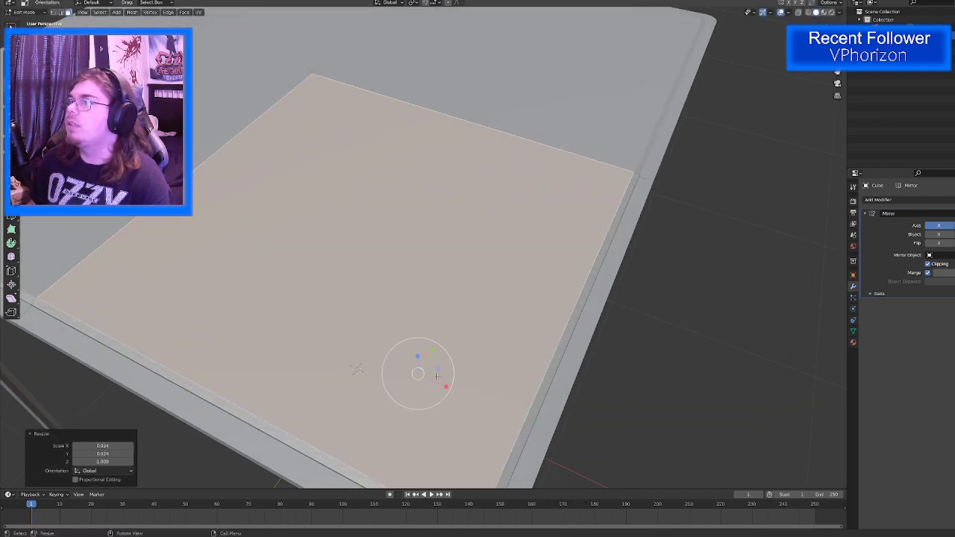
middle_drag(438, 377, 406, 344)
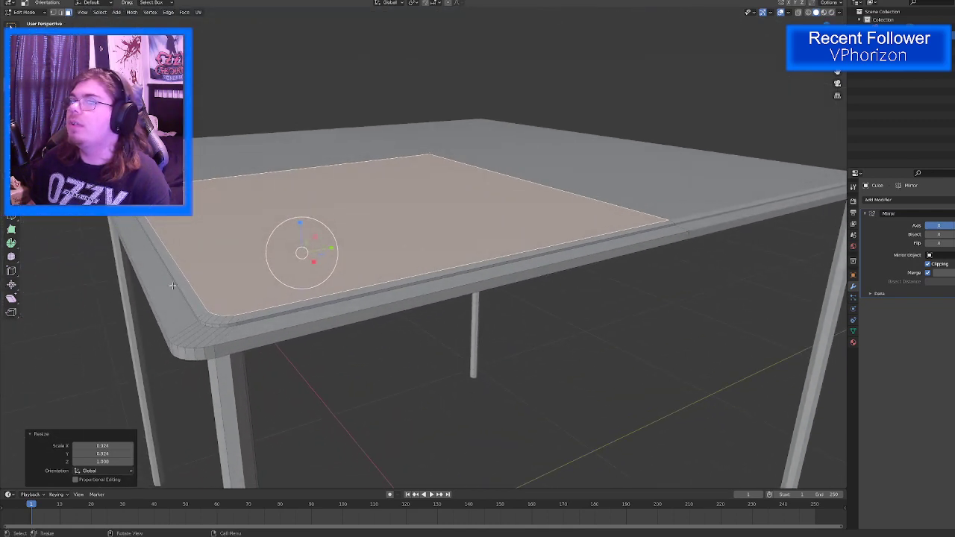
scroll(162, 290, up, 4)
shift+middle_drag(162, 290, 377, 210)
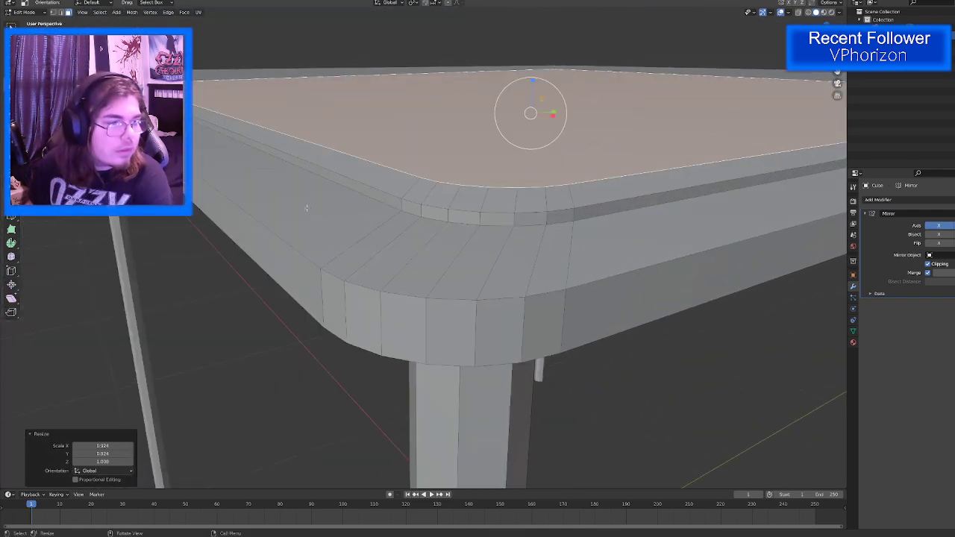
Step: Scale the raised panel's upper face to about 1.058 in X and Y, keeping its Z scale at 1
scroll(309, 200, up, 3)
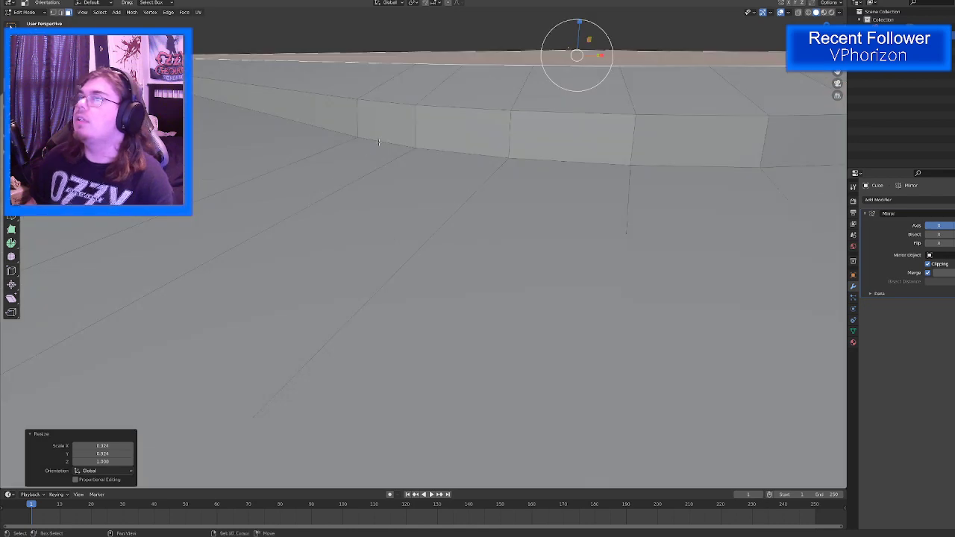
middle_drag(357, 161, 349, 176)
scroll(350, 176, down, 4)
mouse_move(407, 209)
middle_down()
mouse_move(356, 261)
mouse_move(390, 202)
middle_up()
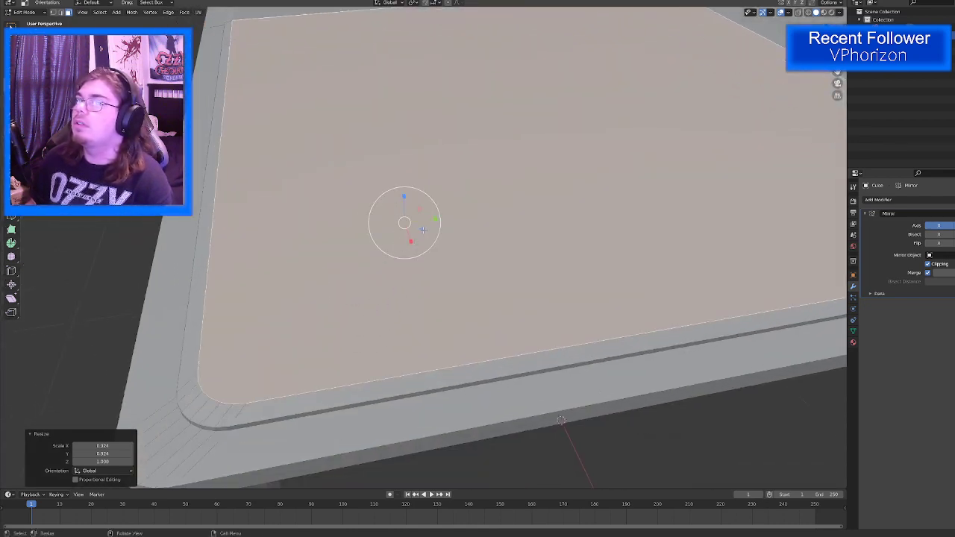
key(s)
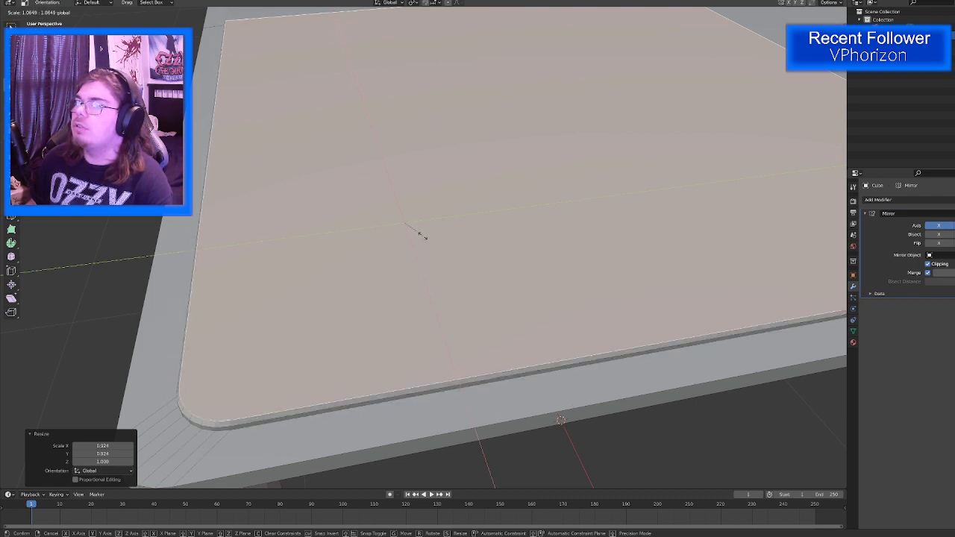
click(422, 238)
scroll(309, 236, down, 3)
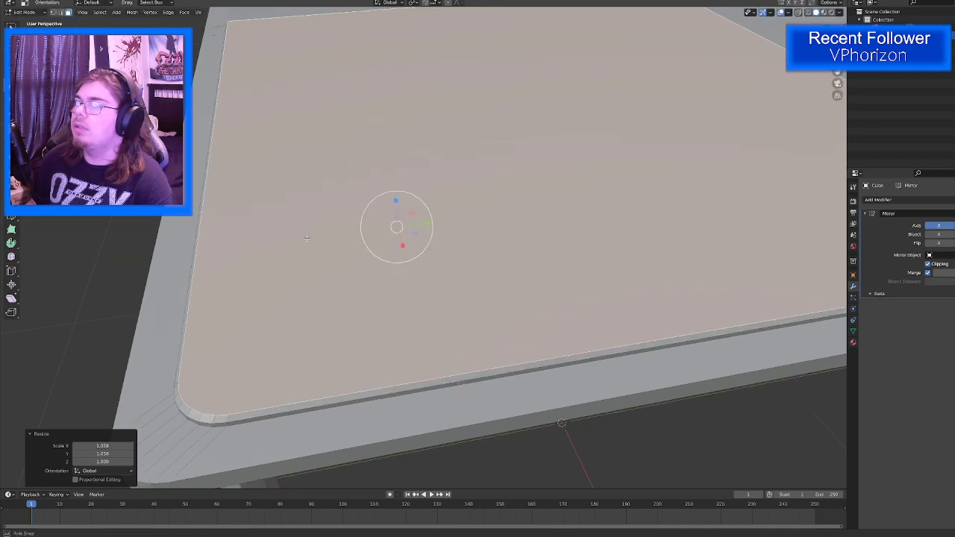
Step: Deselect the upper face and examine the tabletop's stepped edge and the legs from several angles
middle_drag(309, 237, 373, 247)
scroll(339, 225, down, 6)
scroll(373, 246, up, 3)
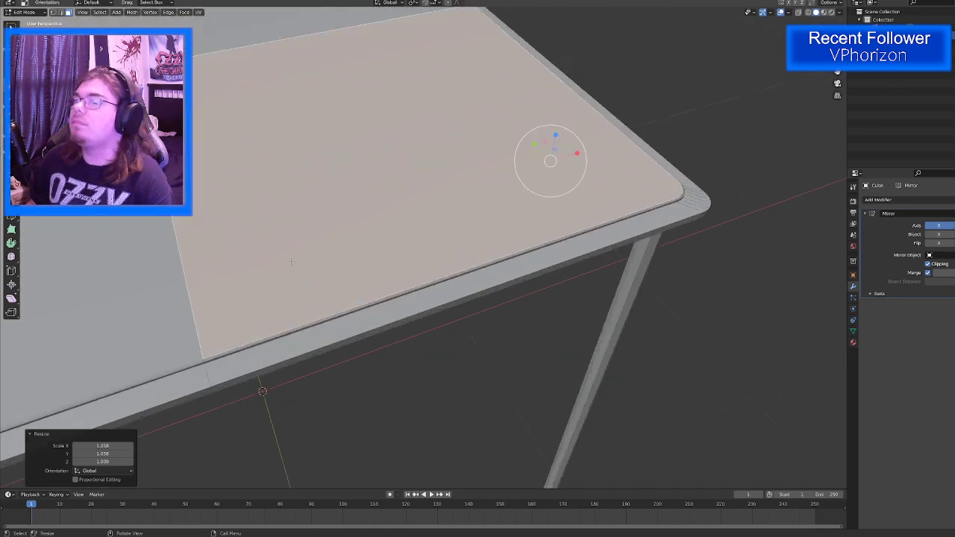
middle_drag(291, 263, 147, 235)
middle_drag(460, 289, 542, 282)
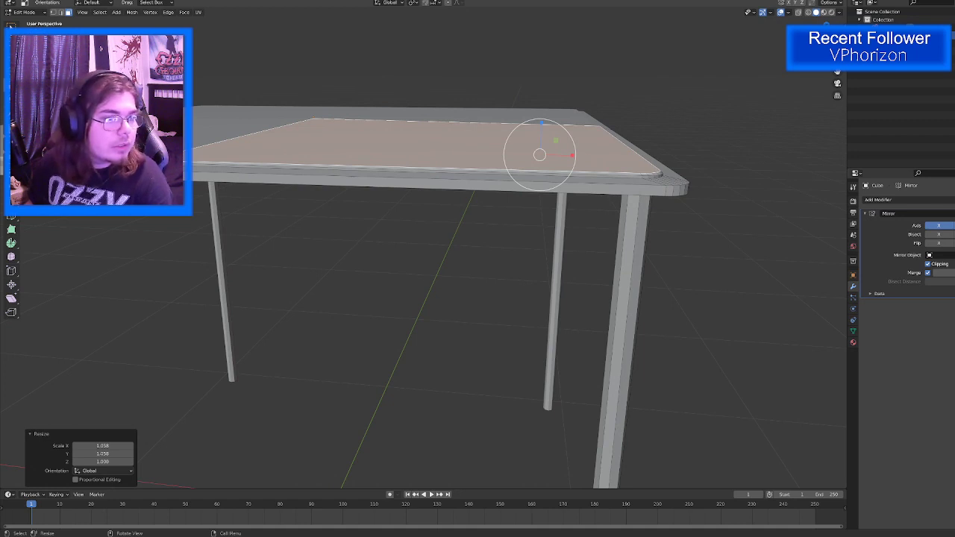
click(387, 248)
mouse_move(386, 247)
middle_down()
mouse_move(465, 250)
mouse_move(433, 254)
mouse_move(428, 266)
mouse_move(394, 240)
middle_up()
scroll(428, 266, down, 3)
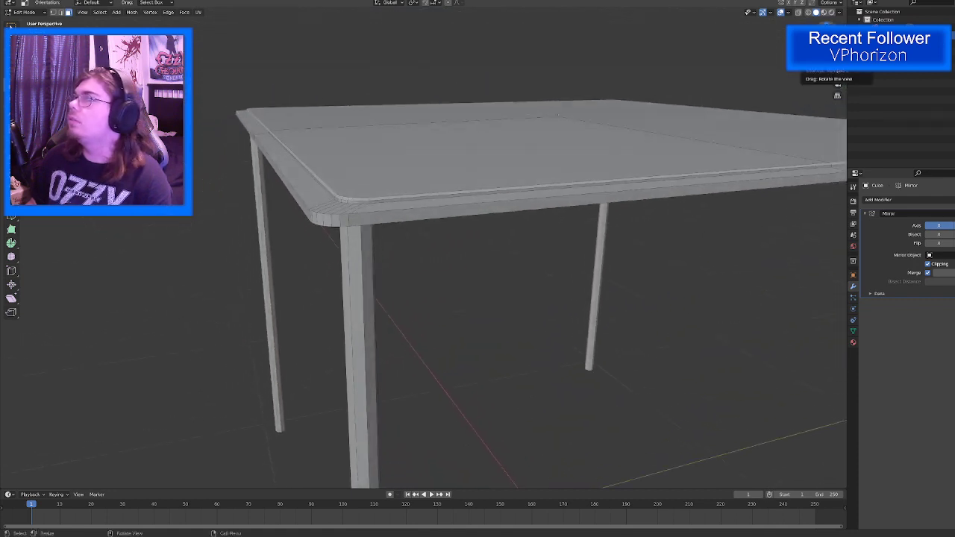
Step: Select the lower slab and leg faces of the editable table quarter in wireframe from the right side view
click(833, 46)
scroll(527, 215, down, 5)
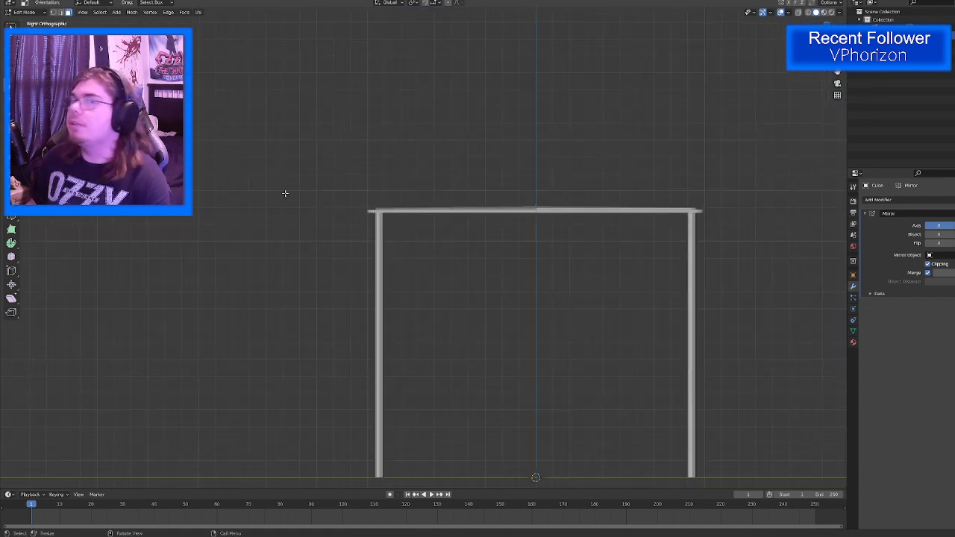
key(Tab)
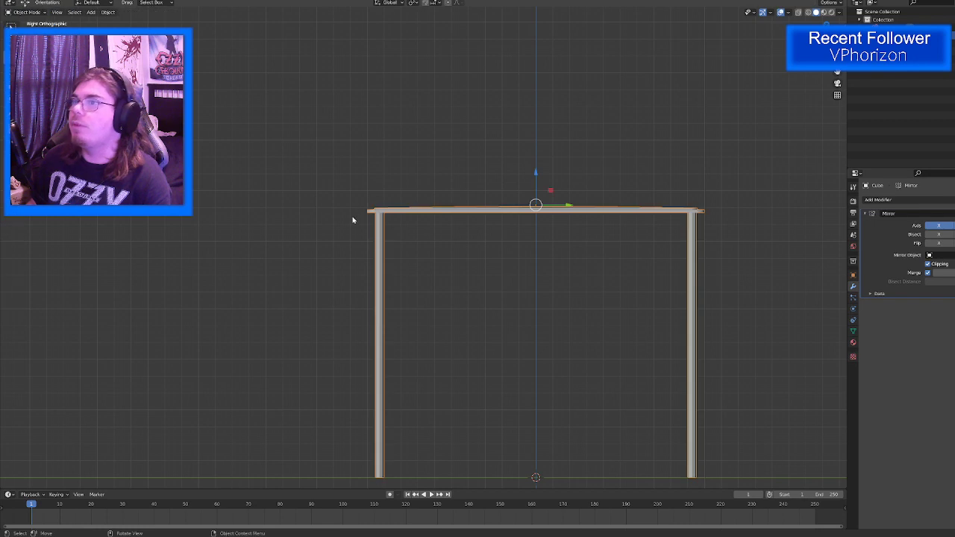
key(shift+z)
key(shift+z)
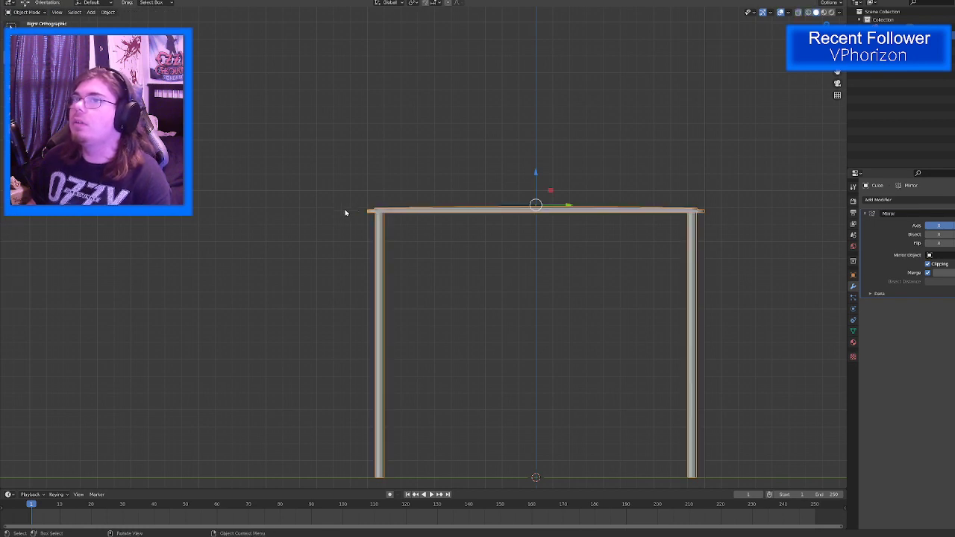
key(Tab)
scroll(349, 214, up, 1)
key(shift+z)
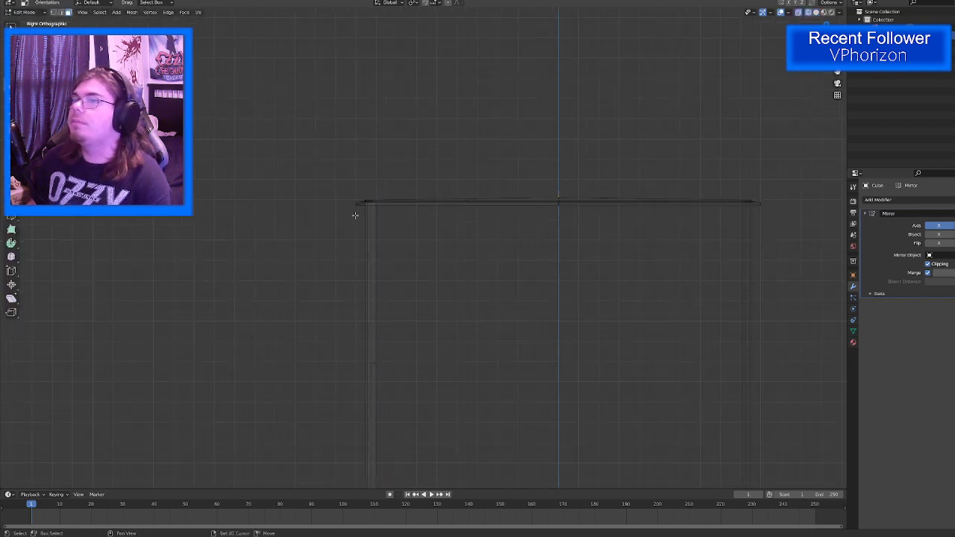
drag(343, 201, 637, 489)
scroll(407, 348, down, 5)
middle_drag(407, 350, 493, 262)
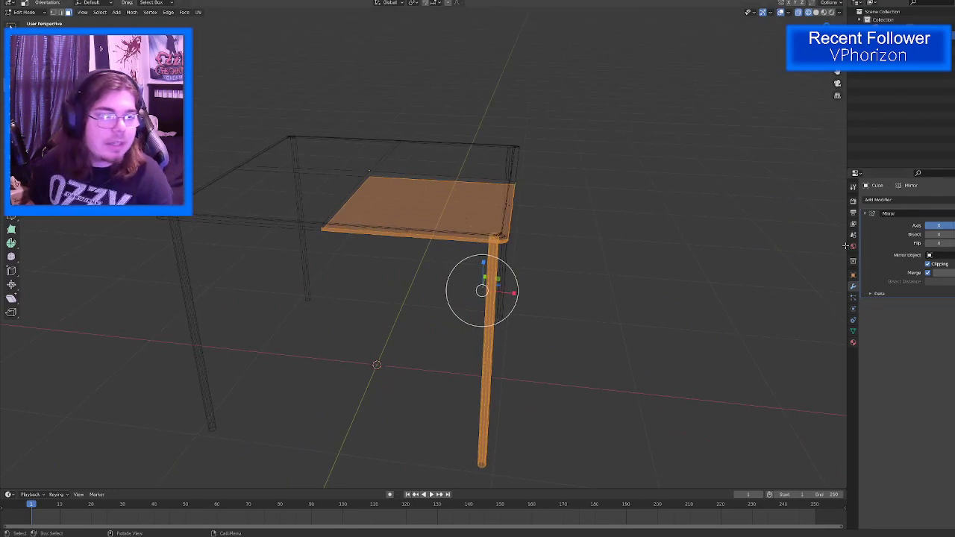
Step: Box-select the tabletop slab's faces and the leg's upper end from the front view
scroll(788, 182, up, 3)
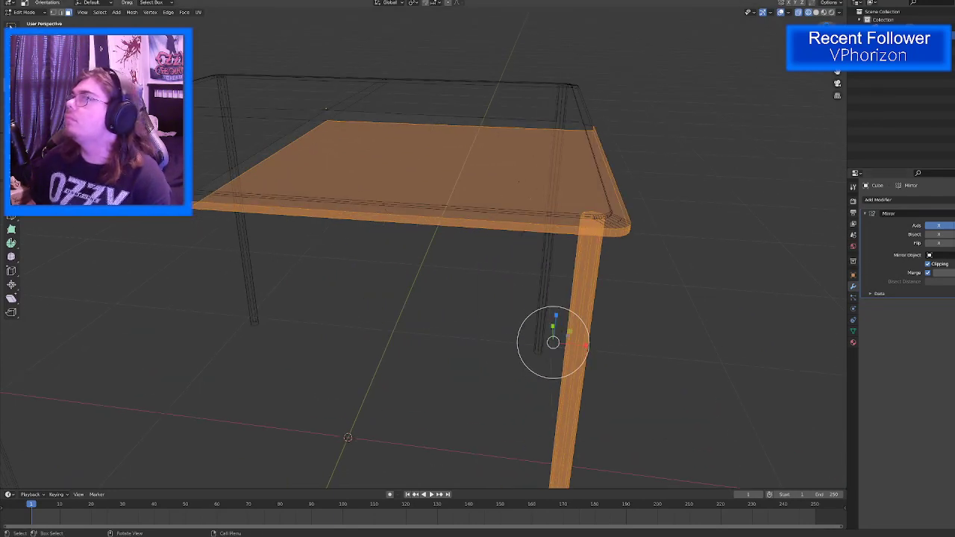
key(KP_1)
scroll(383, 188, up, 2)
shift+middle_drag(384, 187, 337, 296)
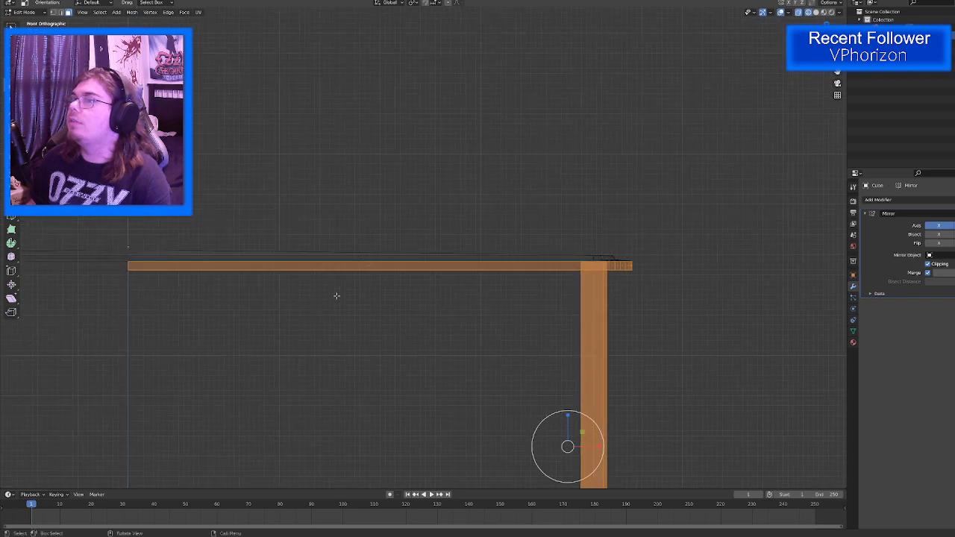
drag(135, 258, 659, 315)
middle_drag(658, 315, 477, 241)
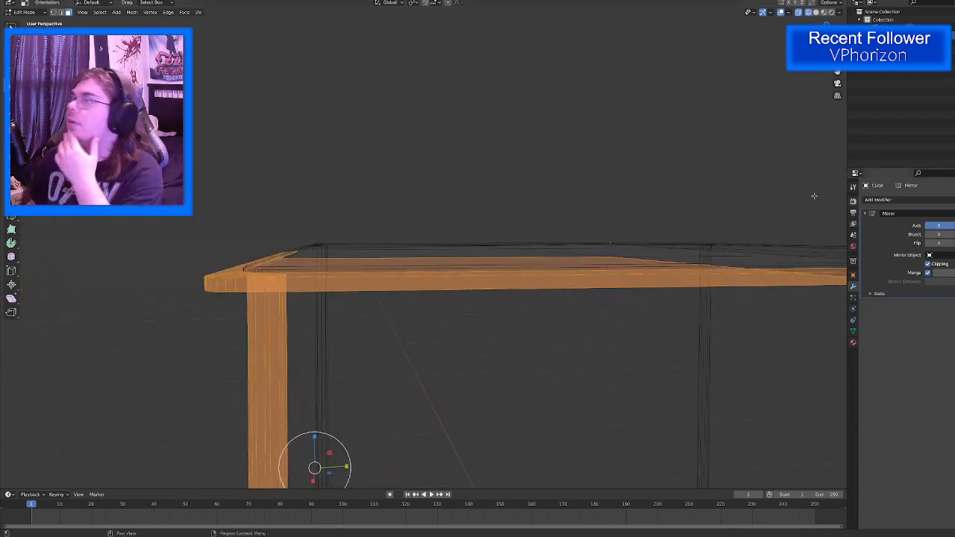
Step: Set the base color of the table's existing material to black
click(853, 344)
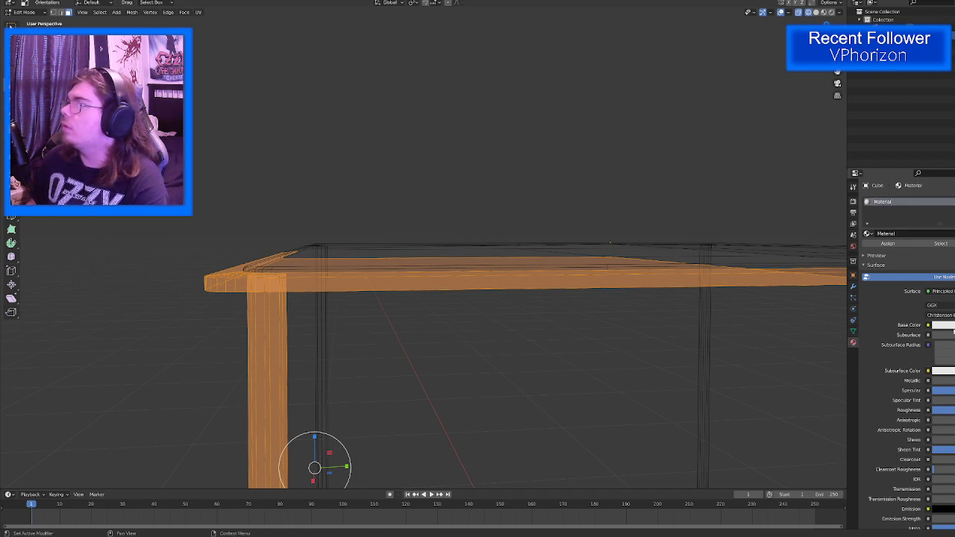
click(949, 326)
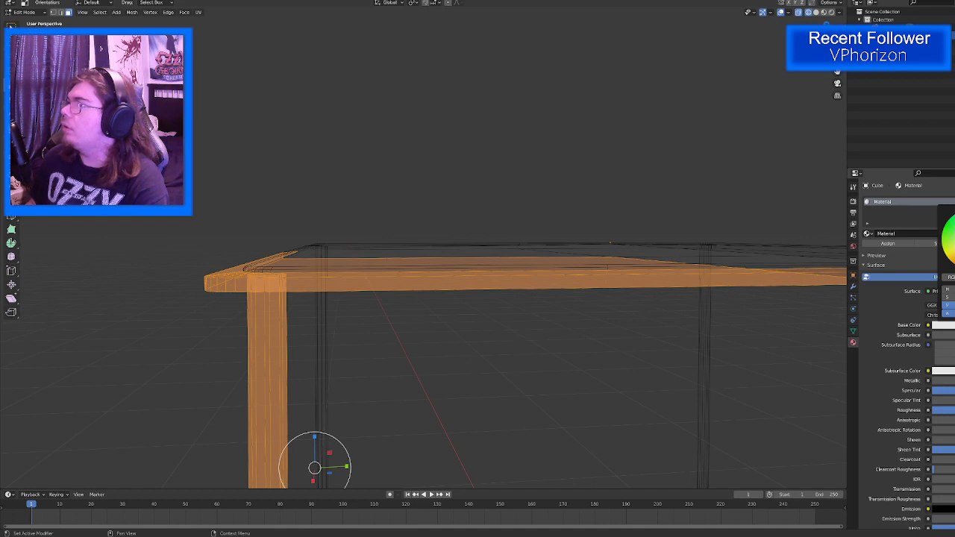
drag(954, 223, 954, 264)
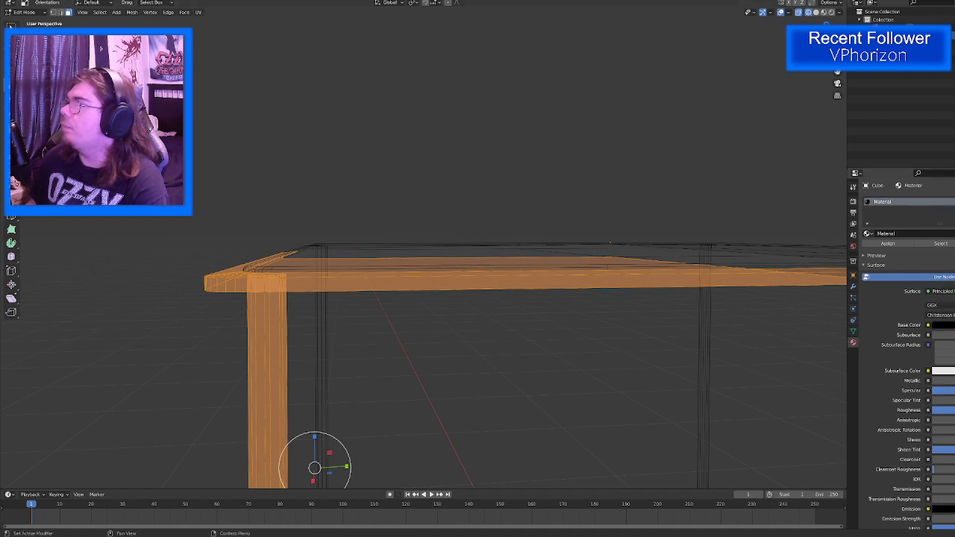
Step: Add a second material slot with a new material and set its base color to dark grey
click(954, 201)
click(939, 251)
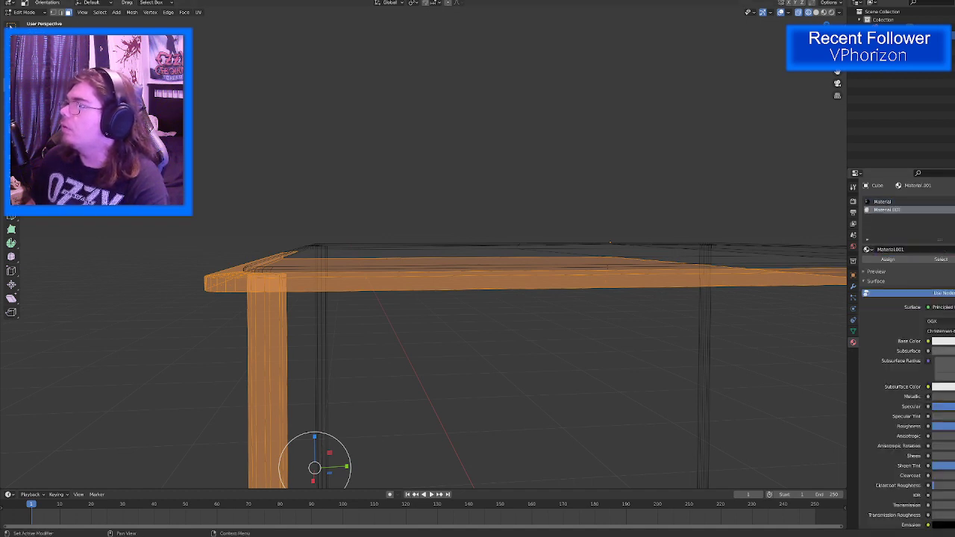
click(949, 341)
drag(954, 236, 954, 264)
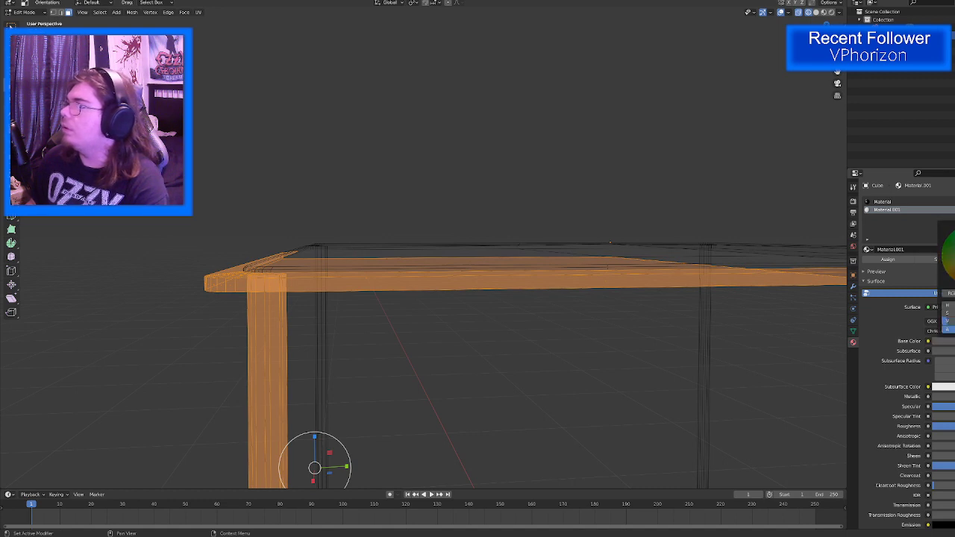
Step: Clear the face selection and display the table with rendered shading
click(573, 385)
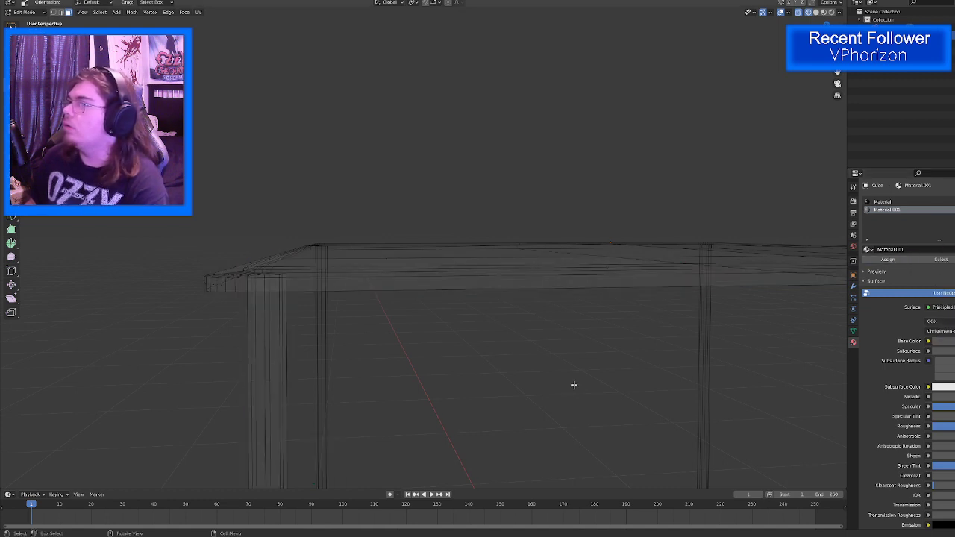
key(z)
click(582, 326)
mouse_move(579, 309)
middle_down()
mouse_move(588, 326)
mouse_move(641, 340)
mouse_move(682, 371)
mouse_move(682, 388)
mouse_move(631, 319)
mouse_move(620, 356)
mouse_move(624, 305)
middle_up()
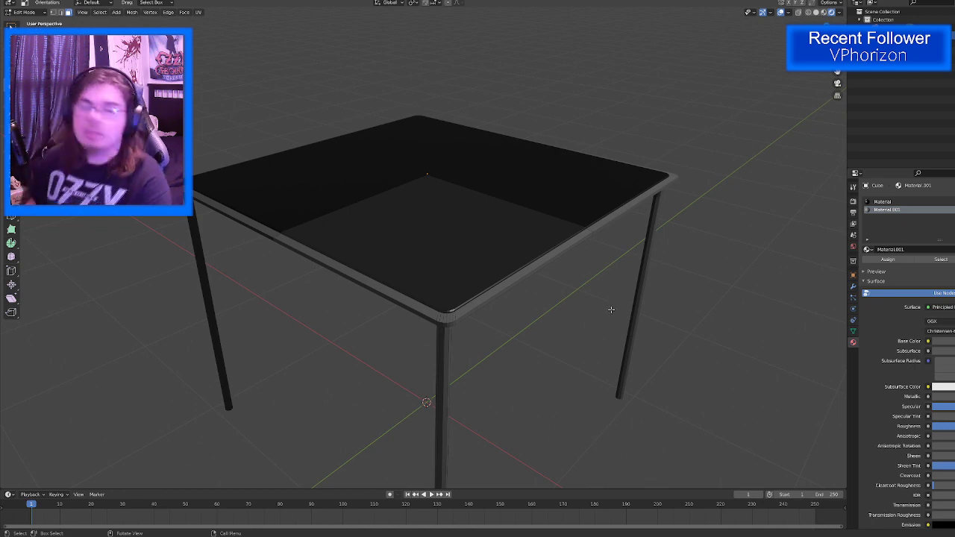
middle_drag(634, 294, 489, 226)
Step: Check which material the tabletop's upper face uses, view the whole table in Object Mode, and deselect it
key(Tab)
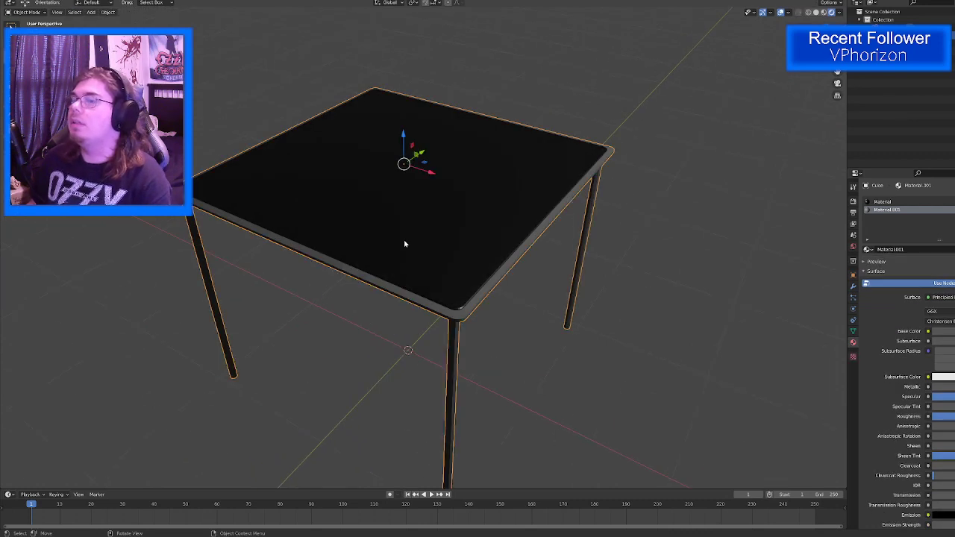
key(Tab)
click(404, 240)
key(Tab)
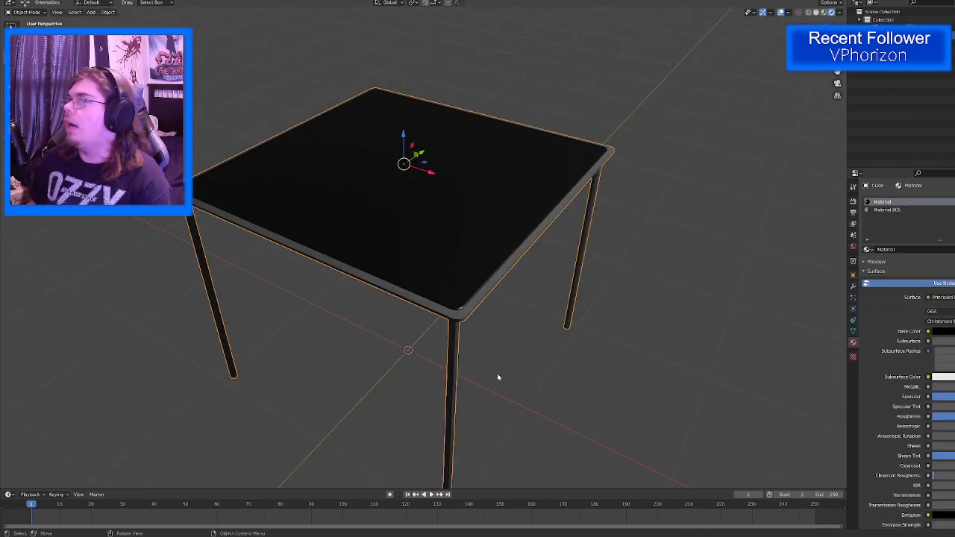
middle_drag(497, 375, 451, 401)
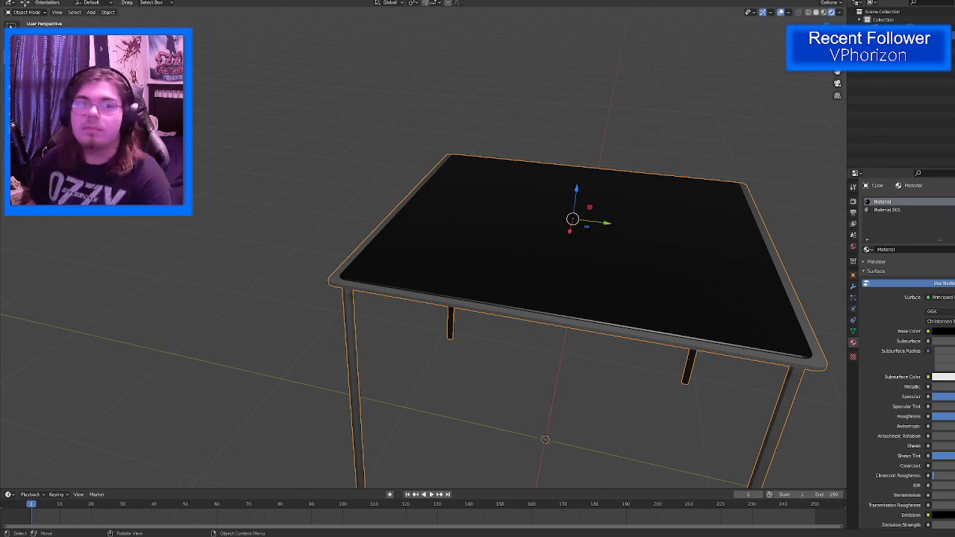
click(327, 175)
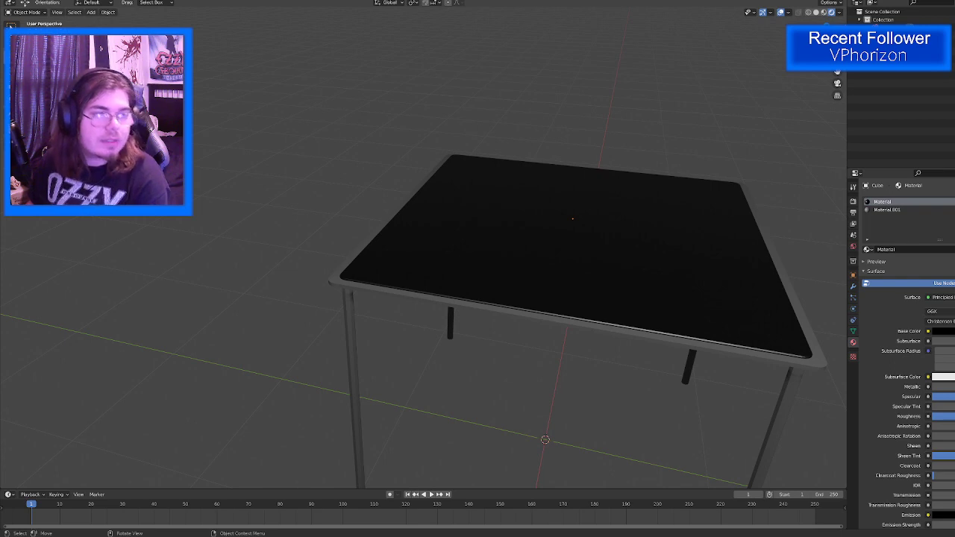
Step: Add a cube mesh and move it about 4.89 m along negative Y, away from the table
middle_drag(166, 301, 487, 271)
scroll(195, 291, down, 5)
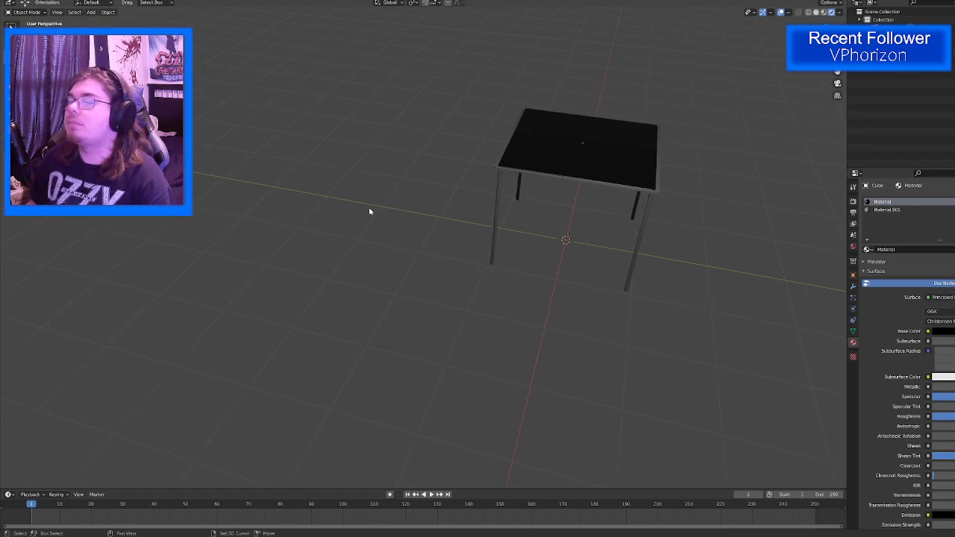
key(shift+a)
mouse_move(367, 214)
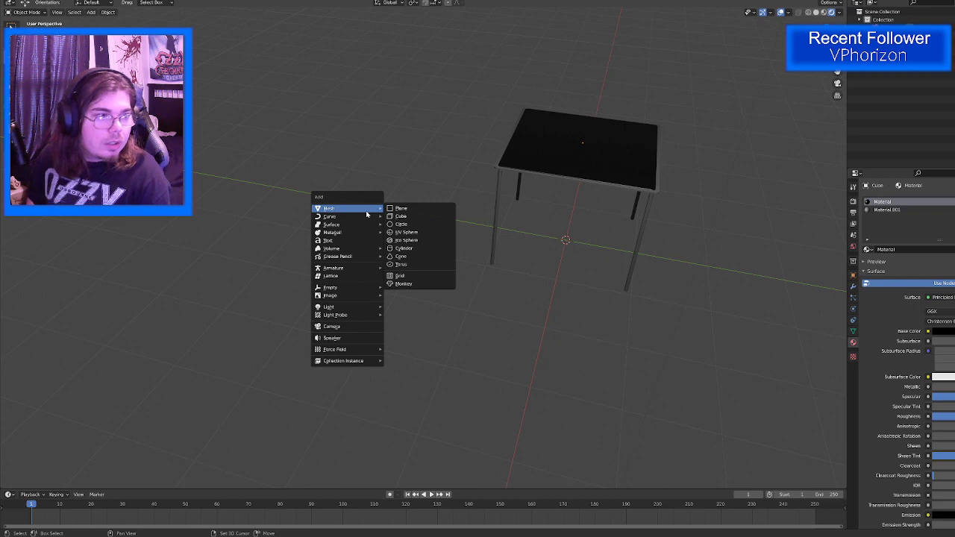
click(415, 216)
drag(595, 247, 319, 229)
middle_drag(317, 244, 329, 224)
Step: Raise the new cube about 0.967 m along Z
scroll(332, 226, up, 2)
shift+middle_drag(393, 261, 464, 258)
key(KP_Decimal)
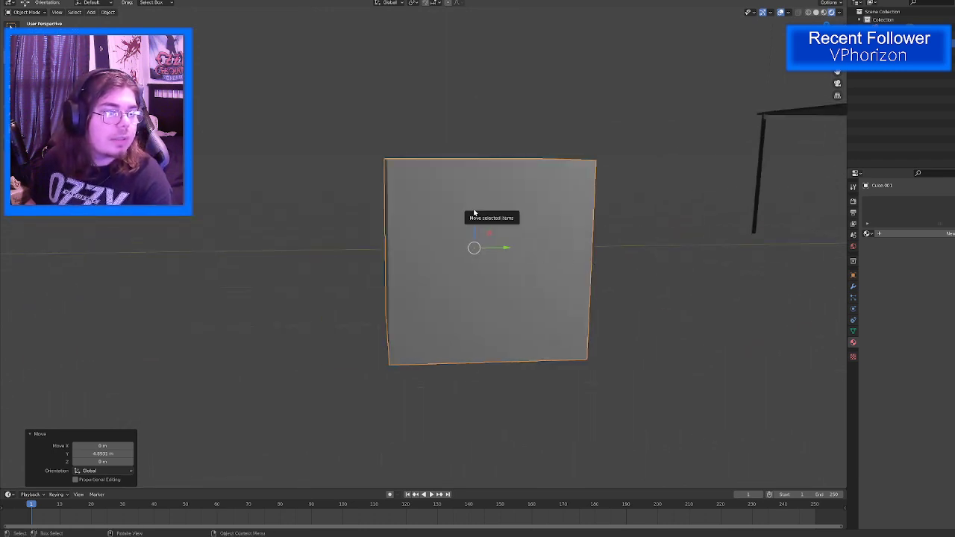
drag(474, 213, 475, 127)
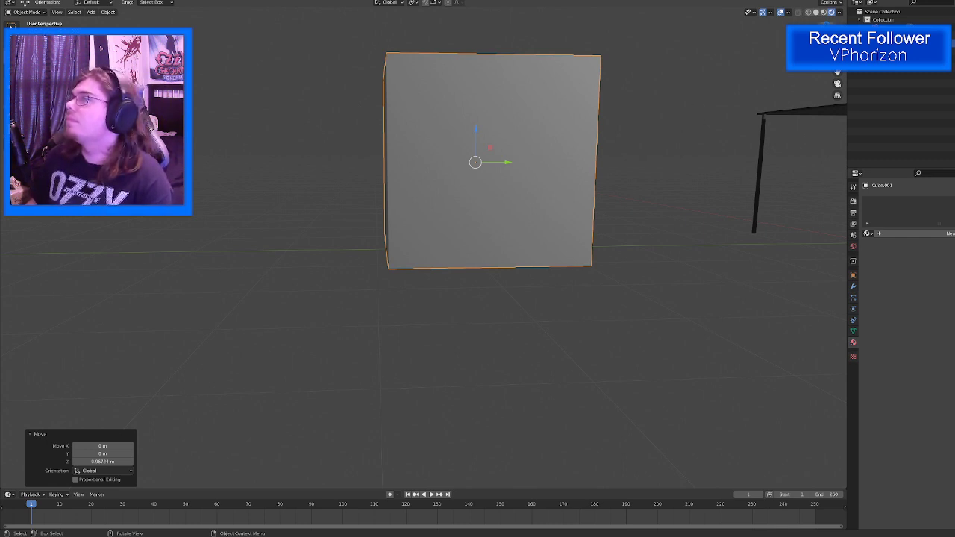
Step: Move the cube about 1.45 m along Y and 1.01 m up in the right view, and lower it about 0.146 m
click(825, 42)
scroll(654, 175, down, 3)
shift+middle_drag(638, 181, 481, 239)
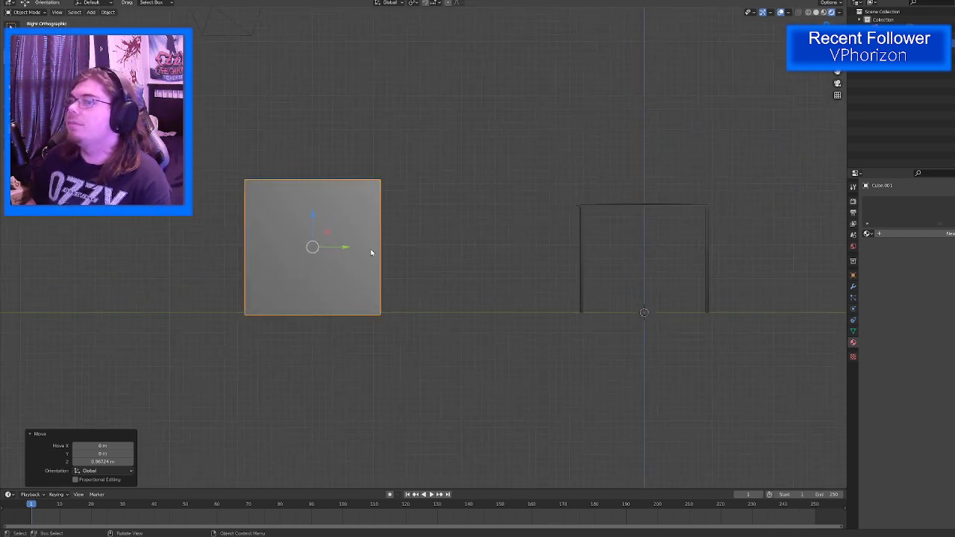
key(g)
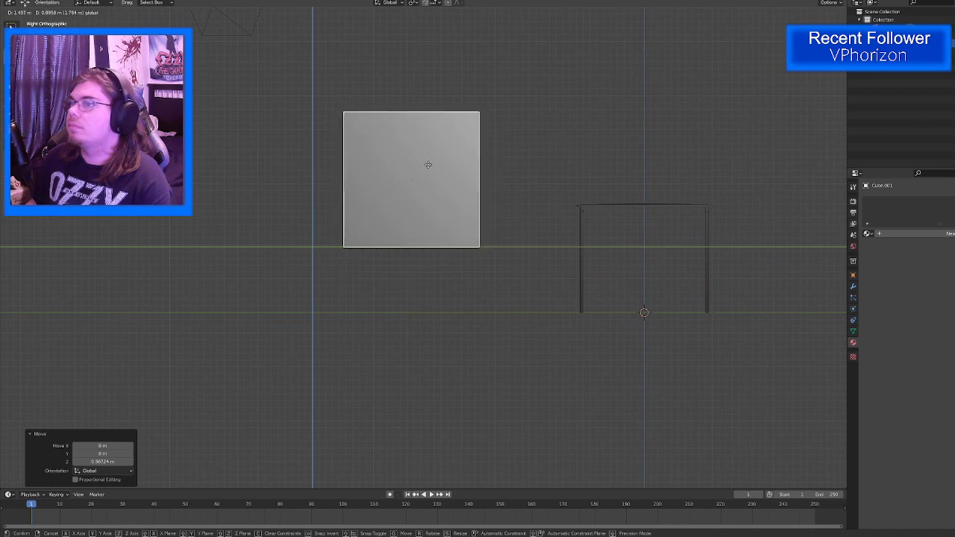
click(428, 163)
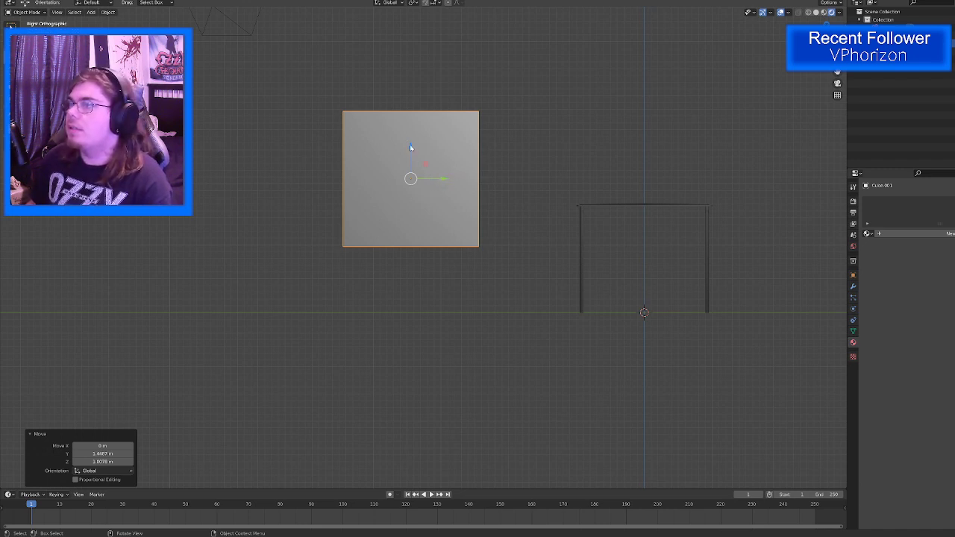
drag(410, 147, 412, 156)
Step: Scale the cube down uniformly in the right orthographic view with the Scale tool
mouse_move(607, 202)
middle_down()
mouse_move(601, 226)
mouse_move(593, 211)
middle_up()
click(829, 47)
key(shift+space)
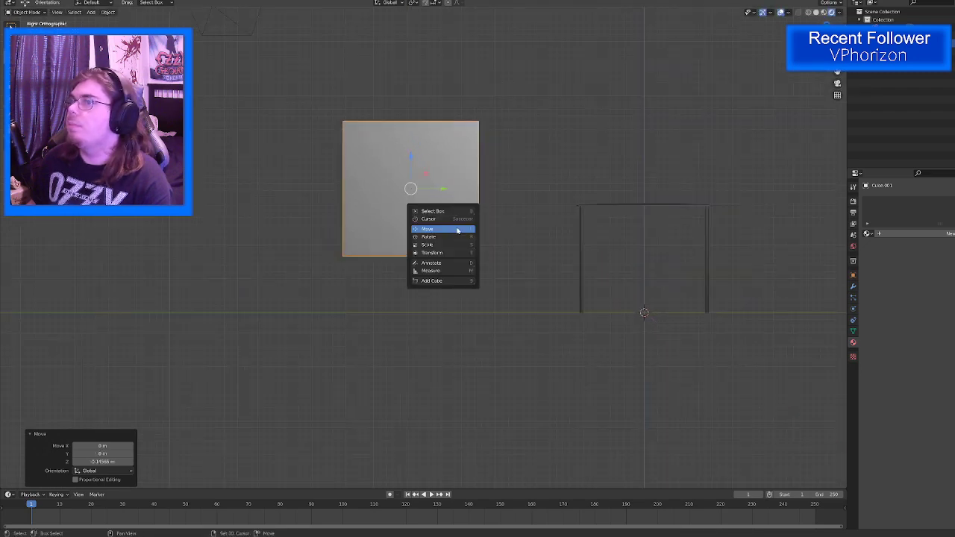
click(429, 245)
drag(441, 168, 463, 188)
Step: Move the cube about 0.602 m along Y and 0.323 m down, and flatten it along Z by a factor of about 0.314
key(shift+space)
click(396, 158)
key(shift+space)
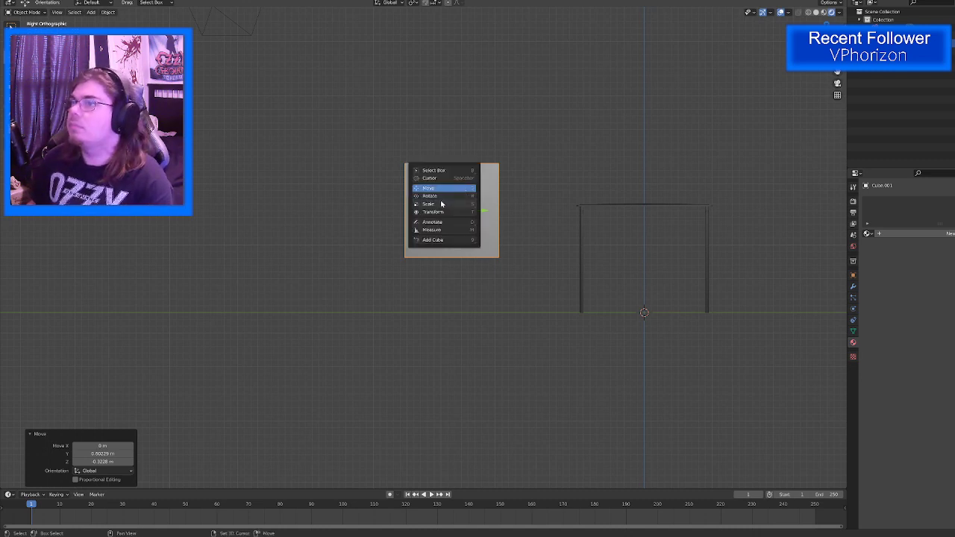
click(441, 203)
drag(451, 182, 452, 202)
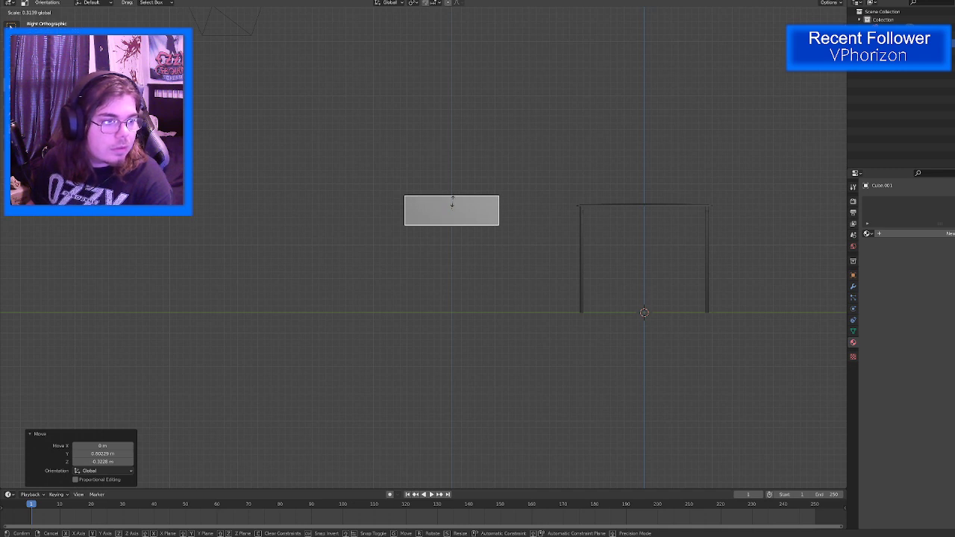
drag(452, 203, 452, 203)
scroll(485, 199, up, 3)
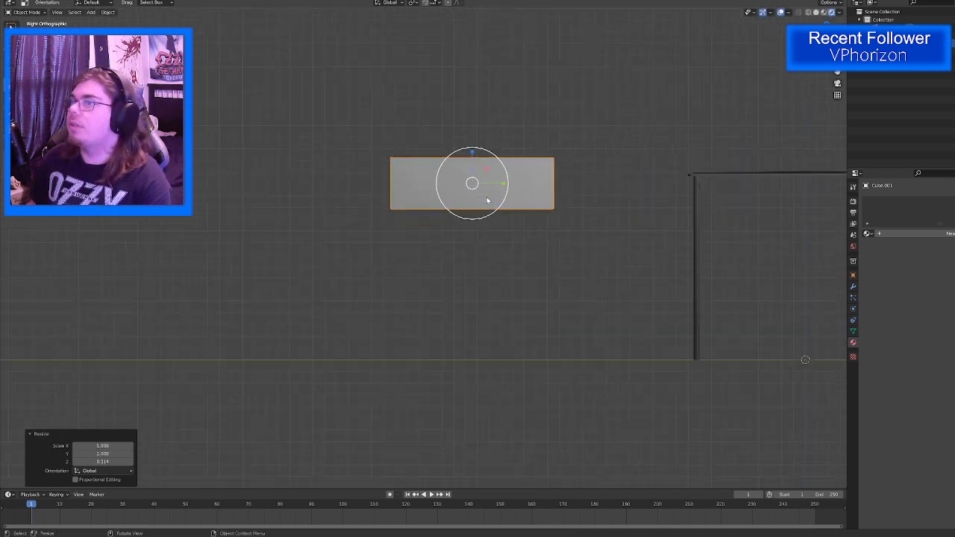
scroll(487, 200, up, 1)
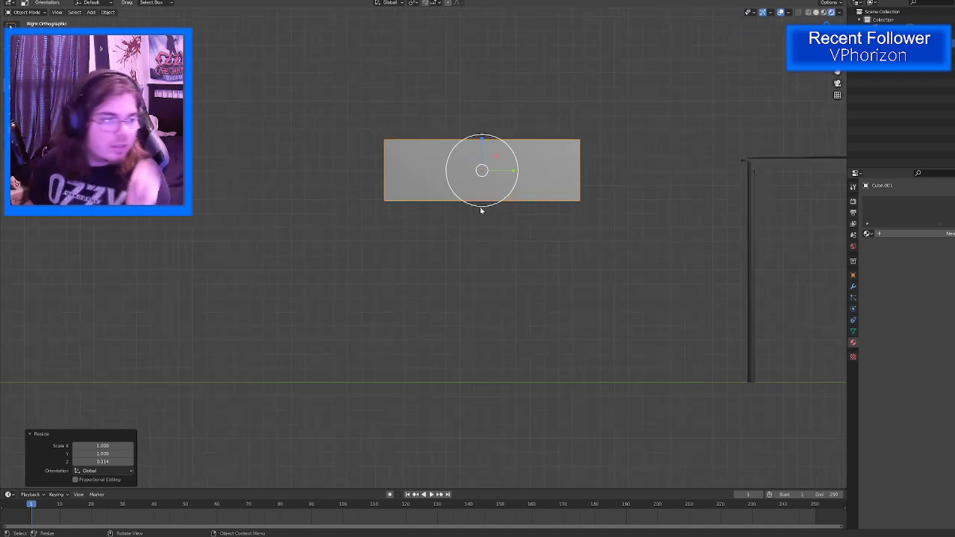
scroll(504, 198, down, 1)
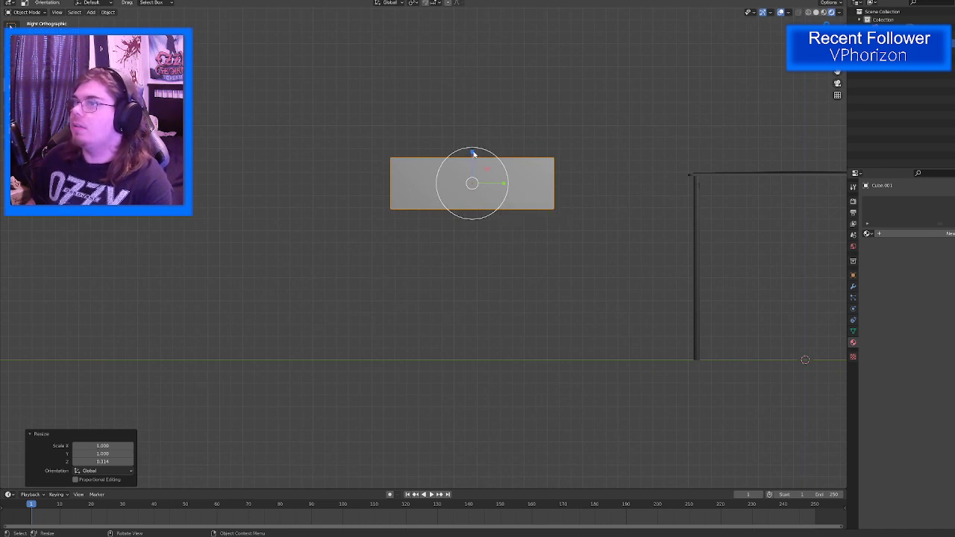
Step: Thin the seat slab further along Z and lower it about 0.58 m
drag(473, 153, 473, 179)
key(shift+space)
click(454, 133)
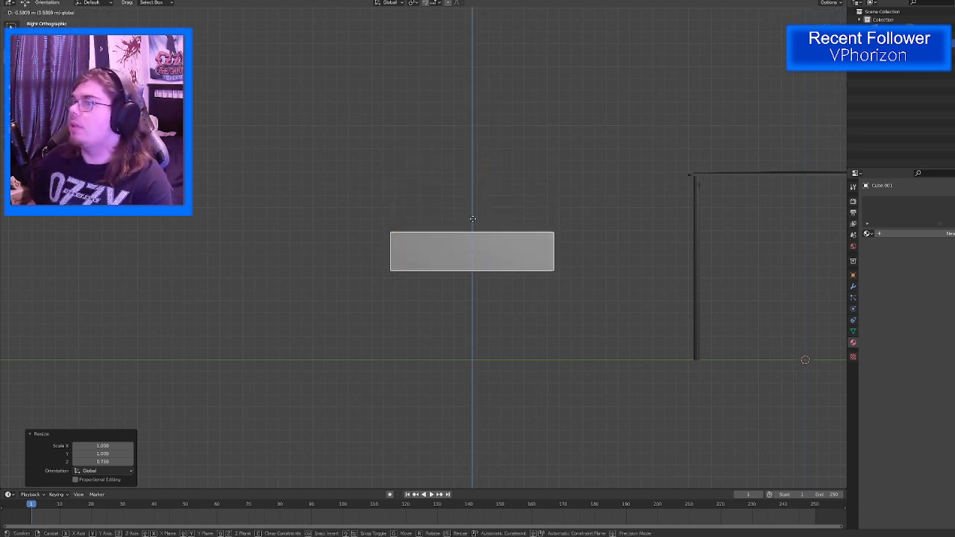
click(473, 221)
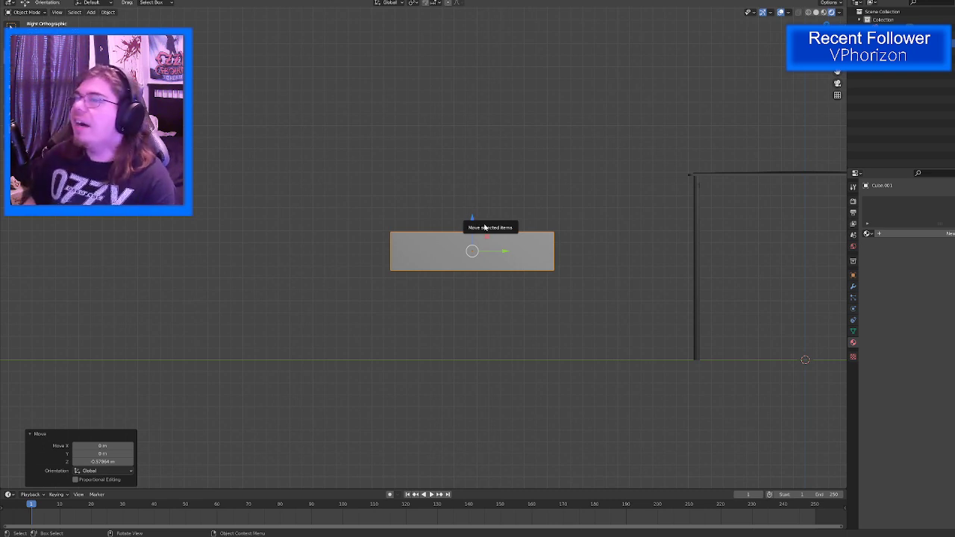
Step: Duplicate the seat slab in the right orthographic view and place the copy about 0.617 m directly above it
scroll(473, 217, down, 2)
shift+middle_drag(477, 205, 531, 313)
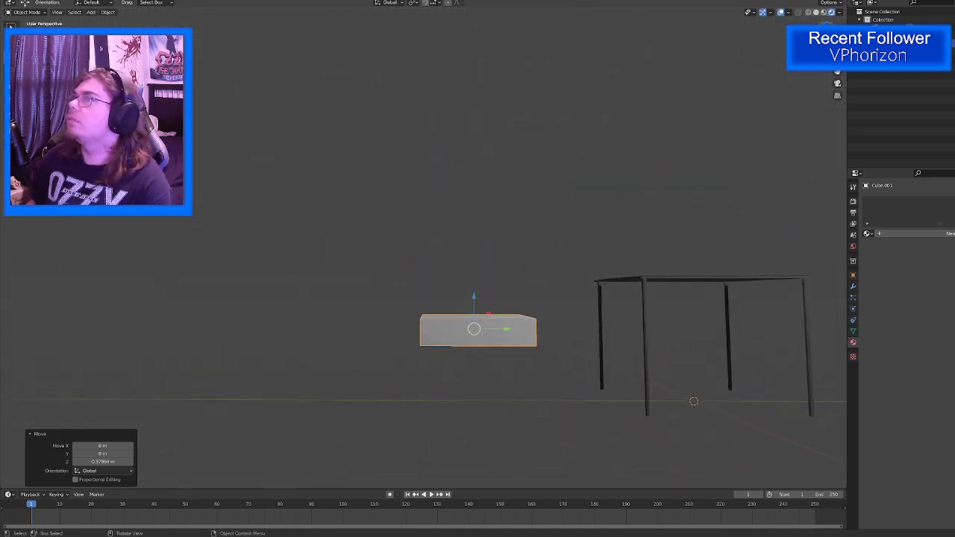
key(KP_3)
key(g)
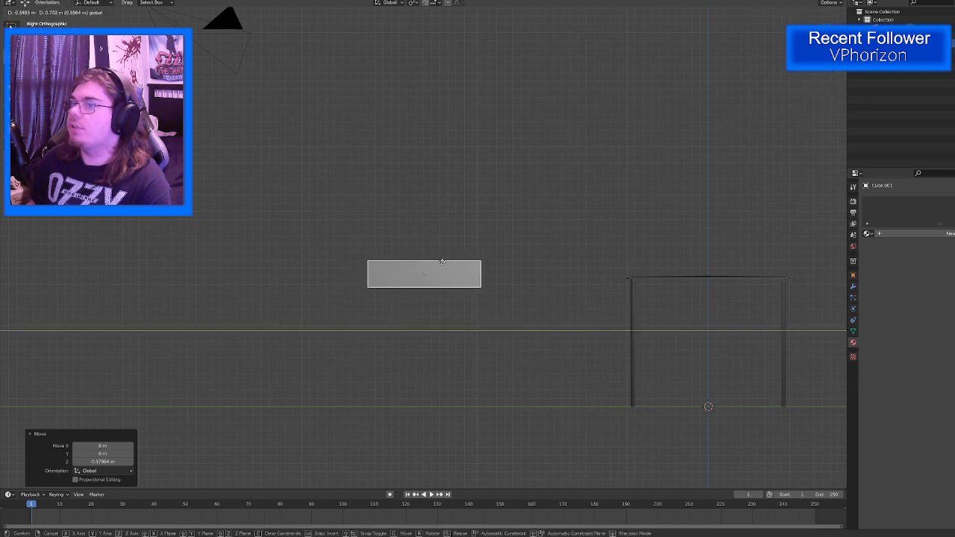
right_click(461, 274)
key(shift+d)
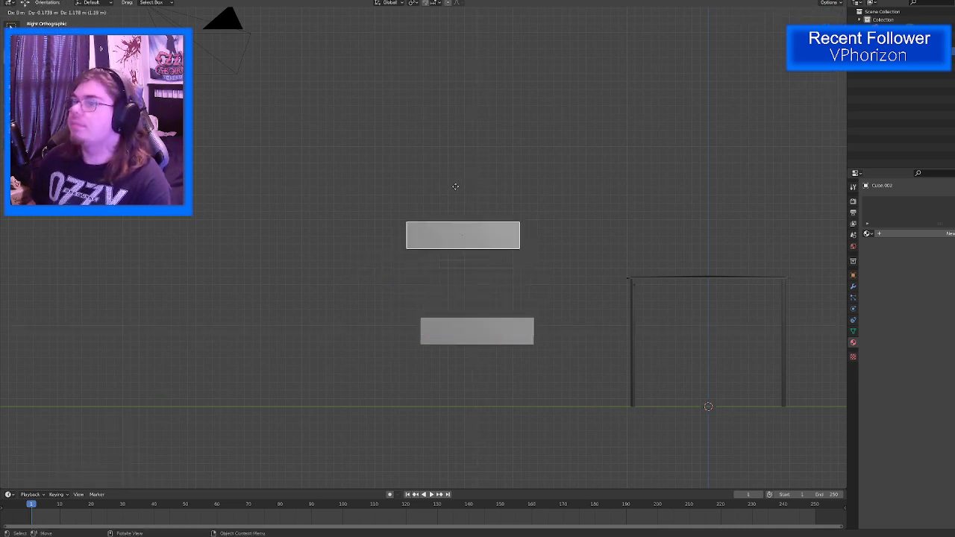
click(446, 235)
Step: Rotate the duplicated slab about 70.9° around X and move it to the rear end of the seat as a backrest
key(shift+space)
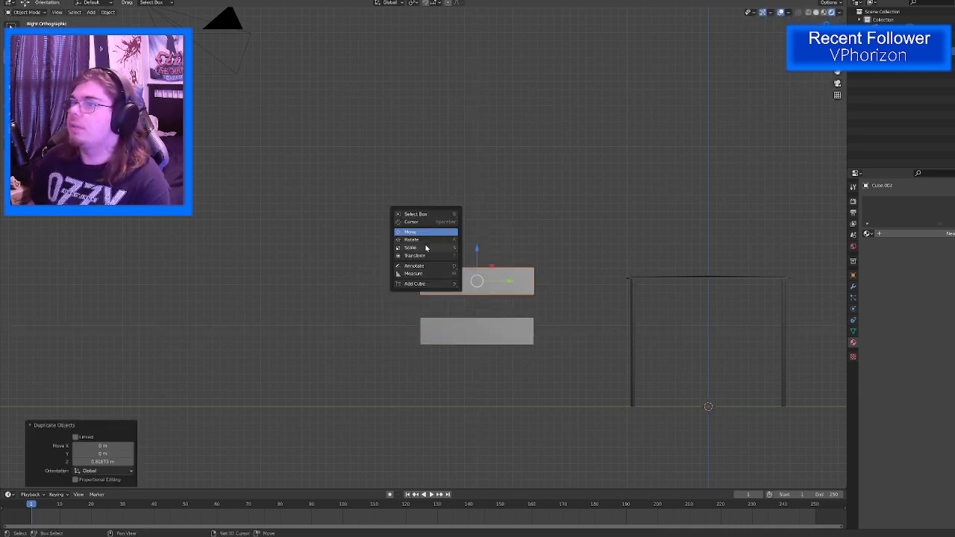
click(424, 240)
drag(493, 254, 529, 293)
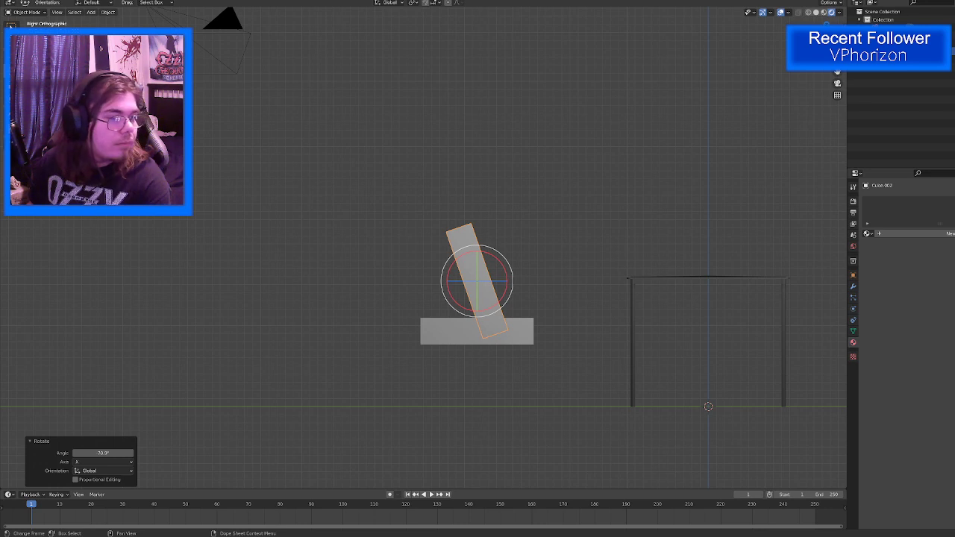
key(shift+space)
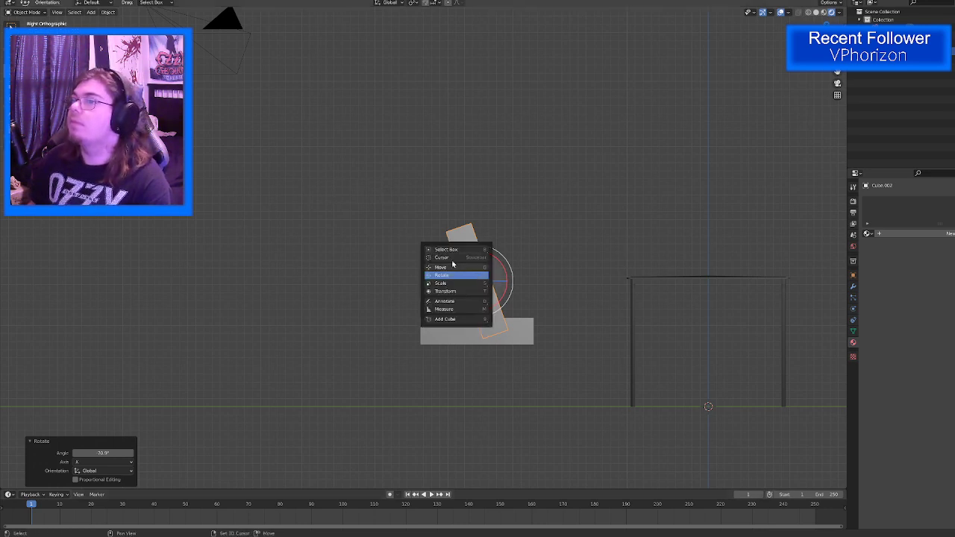
click(450, 271)
drag(508, 281, 447, 284)
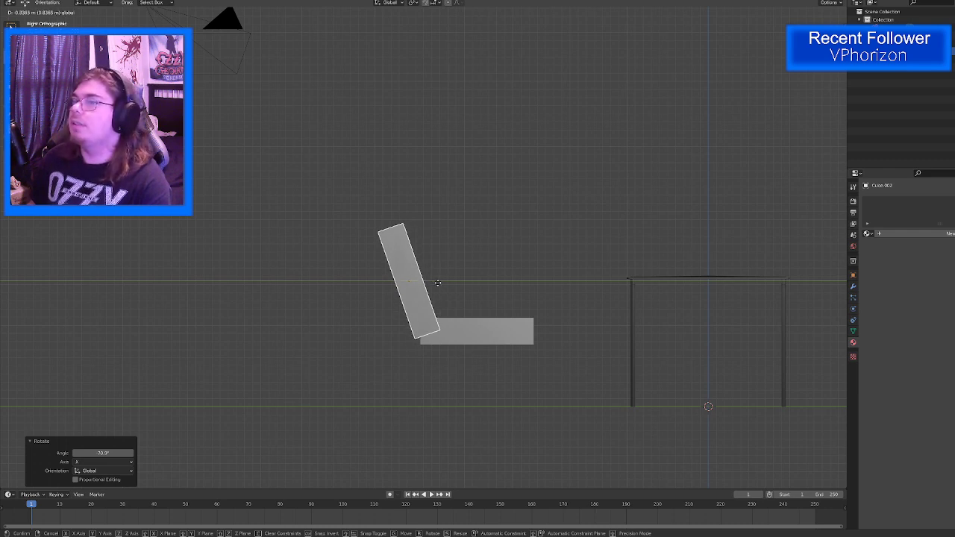
click(436, 297)
Step: Rotate the backrest about 8.34° more around X so it stands more upright, and switch to the Move tool
drag(407, 246, 431, 271)
key(shift+space)
click(404, 260)
key(ctrl+z)
key(shift+space)
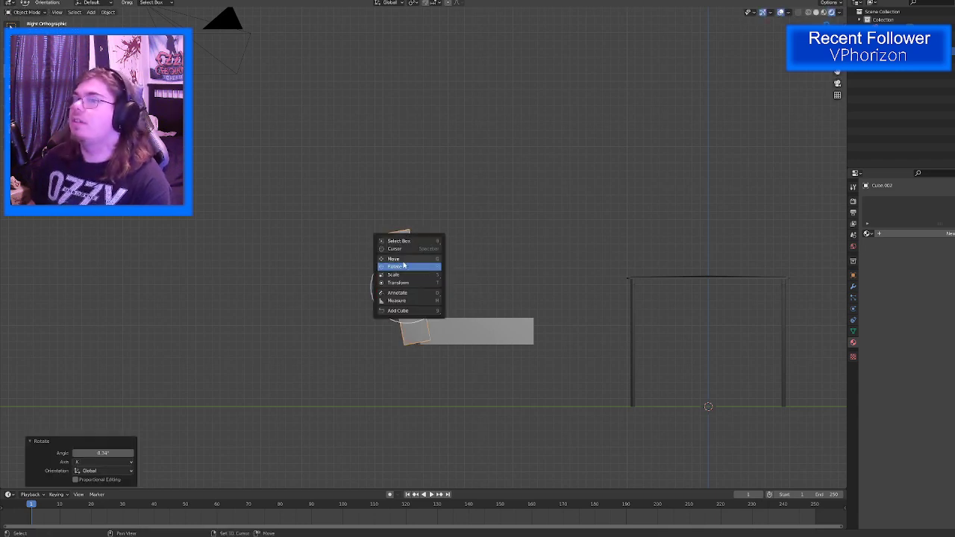
click(403, 264)
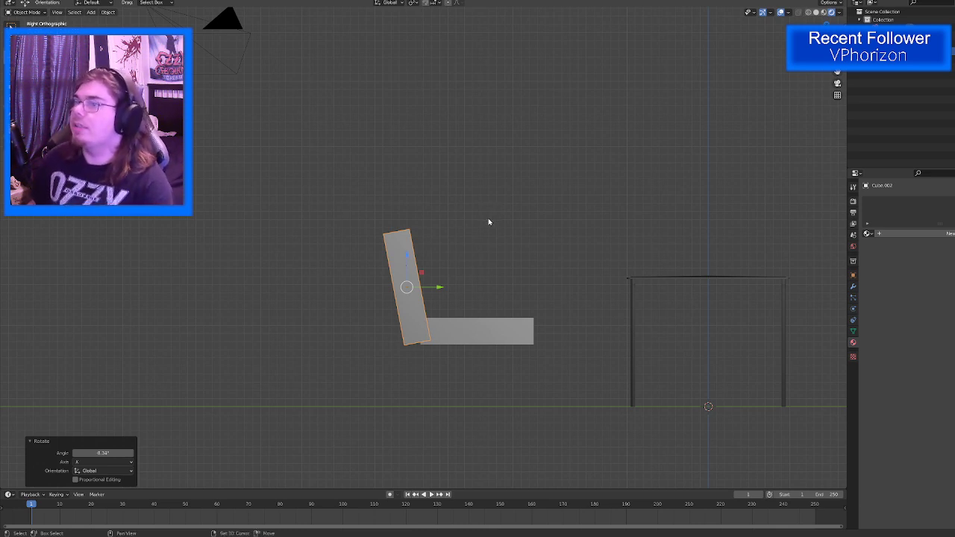
Step: Lengthen the backrest by scaling it along Z by a factor of about 2.437
key(shift+space)
click(467, 234)
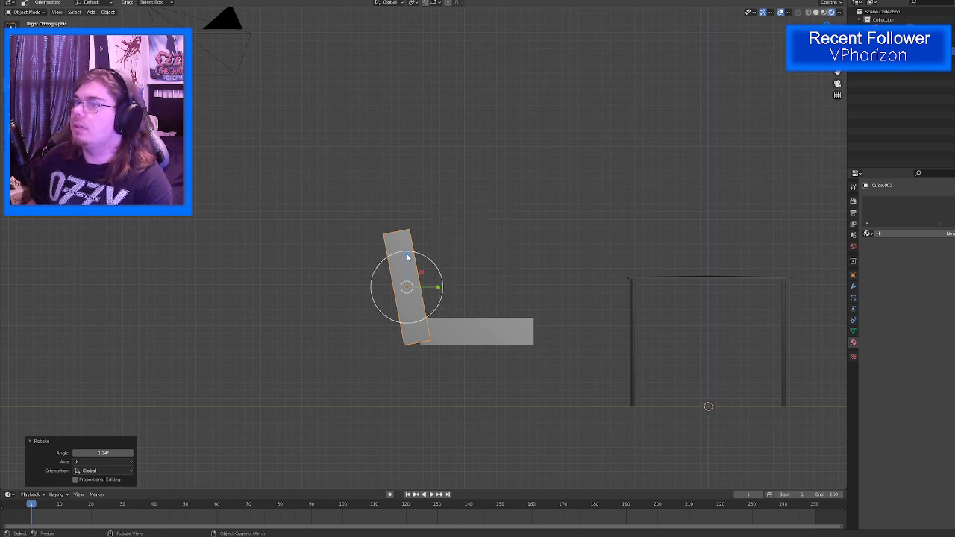
drag(407, 258, 403, 208)
mouse_move(440, 214)
middle_down()
mouse_move(380, 227)
mouse_move(448, 209)
middle_up()
Step: Raise the backrest until its lower end meets the seat, and shift it about 0.349 m along Y
key(shift+space)
click(431, 190)
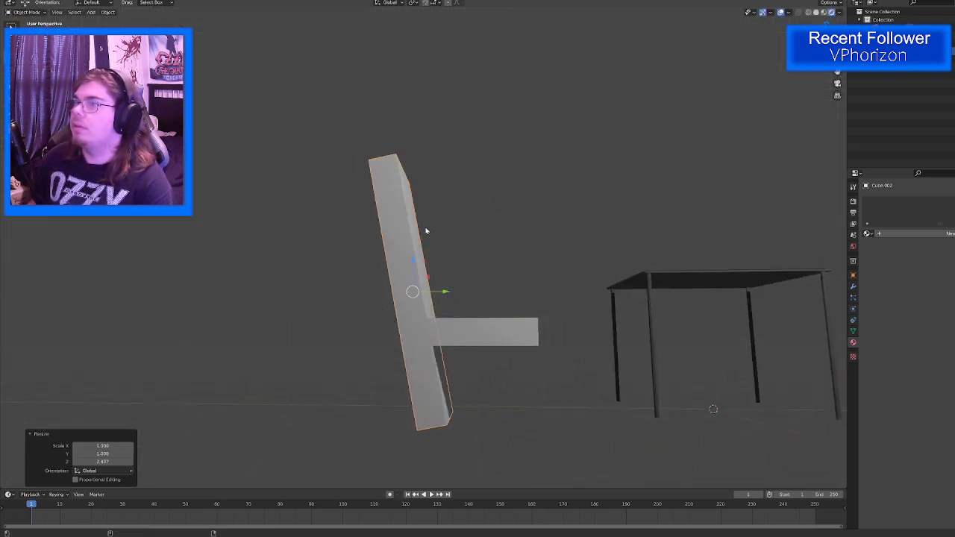
drag(411, 259, 397, 188)
drag(440, 225, 412, 218)
middle_drag(536, 266, 485, 307)
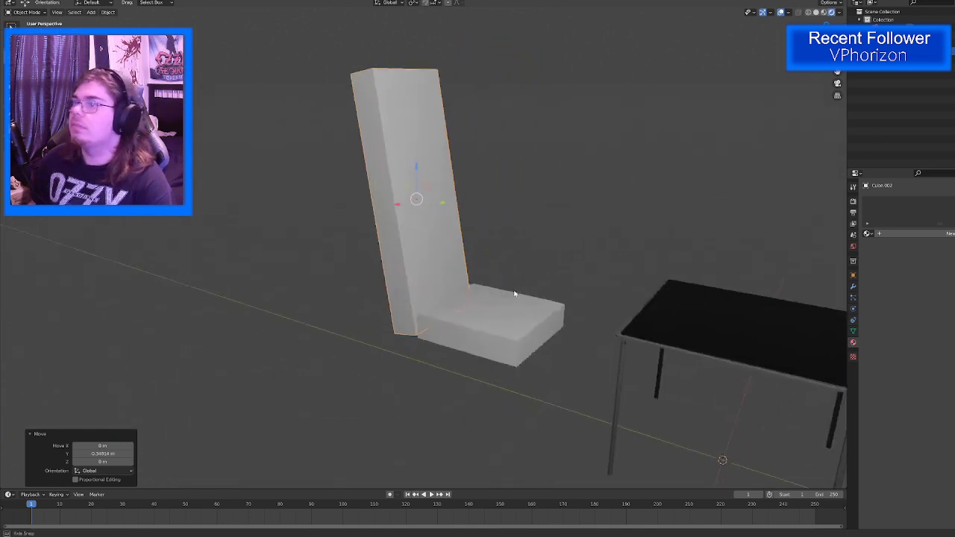
Step: Select the seat together with the backrest and switch to the Scale tool
shift+click(495, 316)
key(shift+space)
click(467, 333)
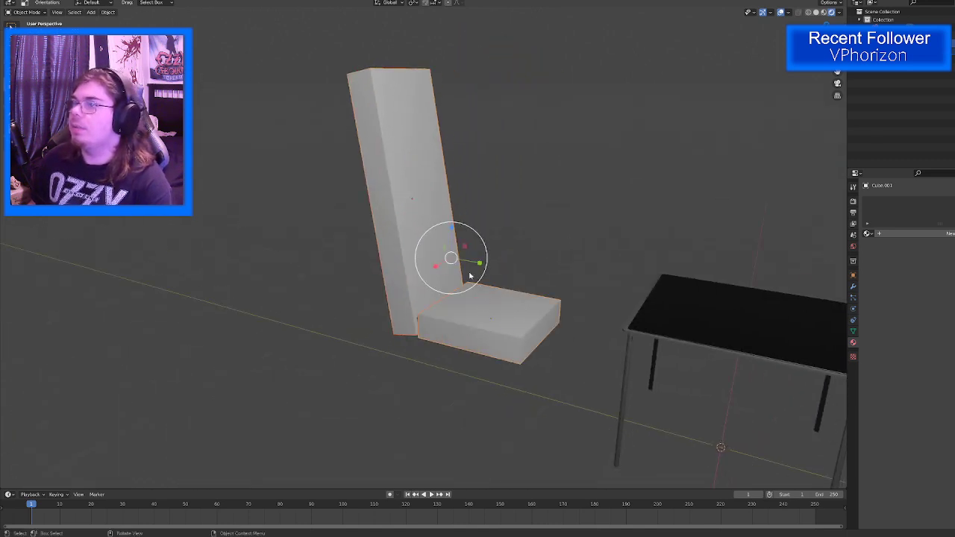
key(s)
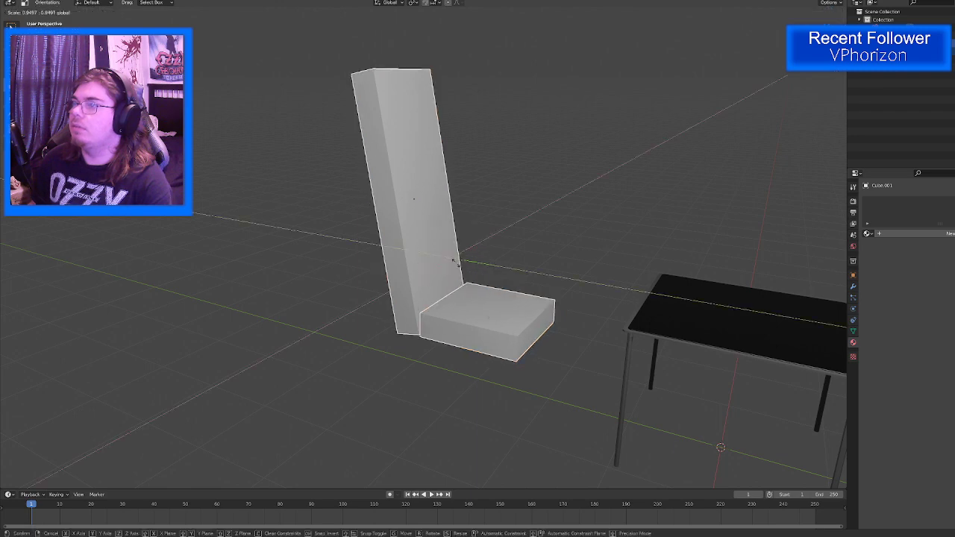
key(shift+z)
click(451, 261)
key(ctrl+z)
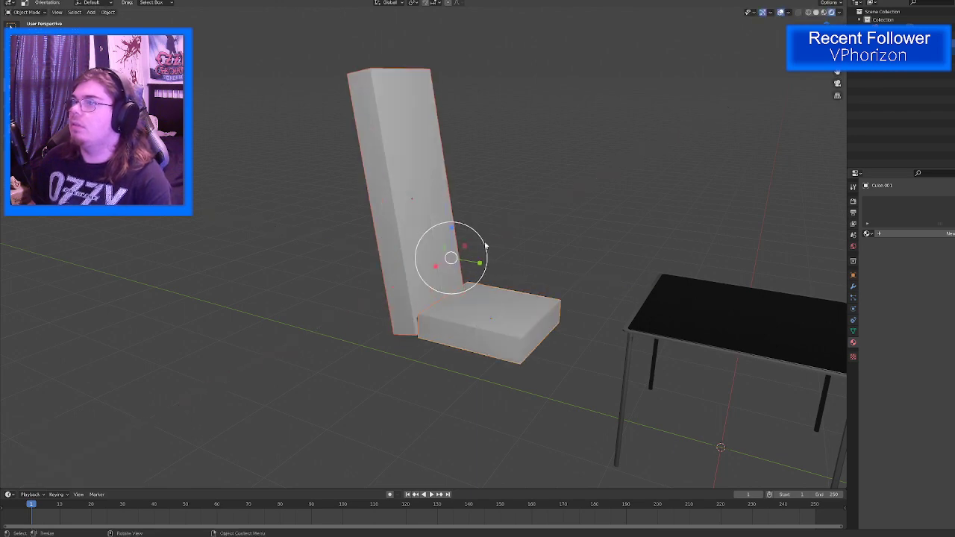
Step: Scale the seat and backrest down together uniformly by a factor of about 0.536
key(s)
click(469, 252)
middle_drag(486, 316, 439, 308)
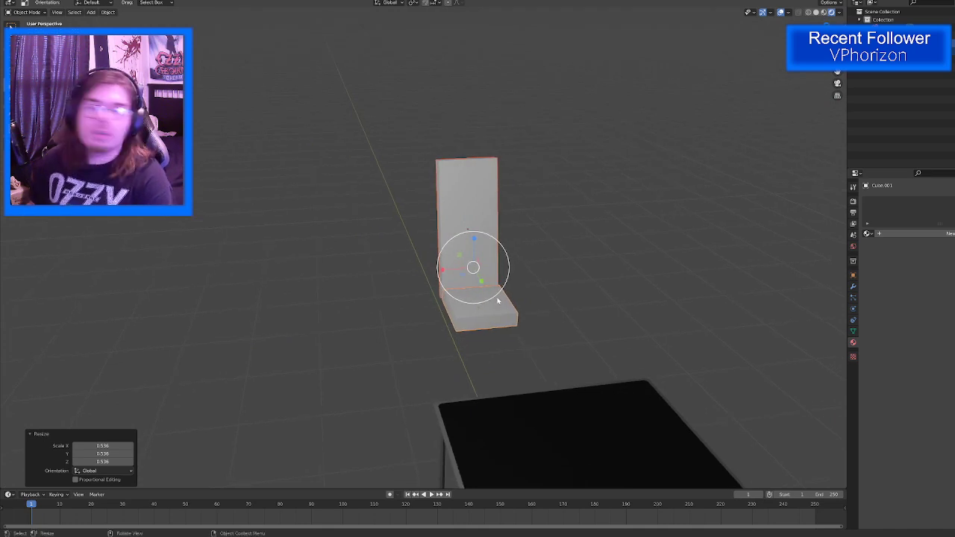
Step: Select only the seat and stretch it along Y by a factor of about 1.21
click(485, 317)
middle_drag(485, 317, 510, 314)
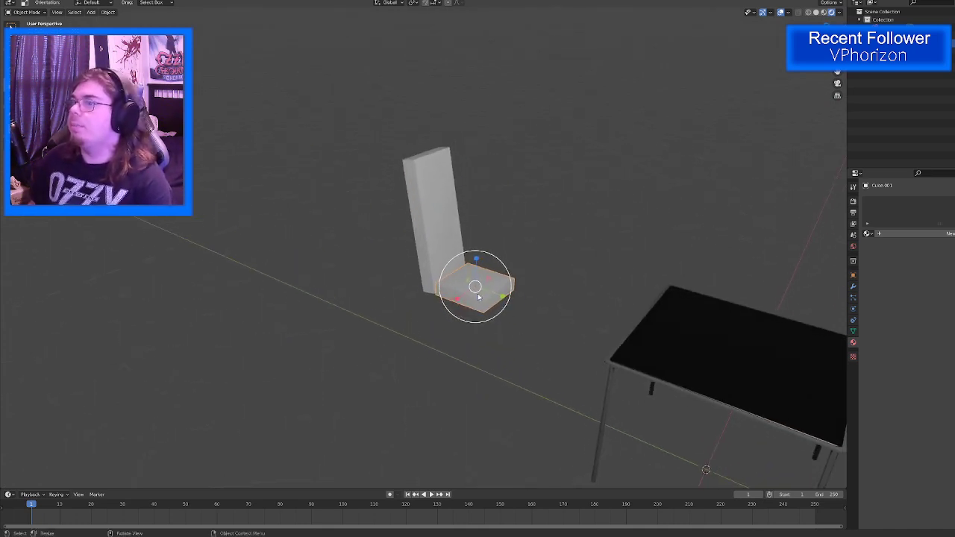
key(s)
key(y)
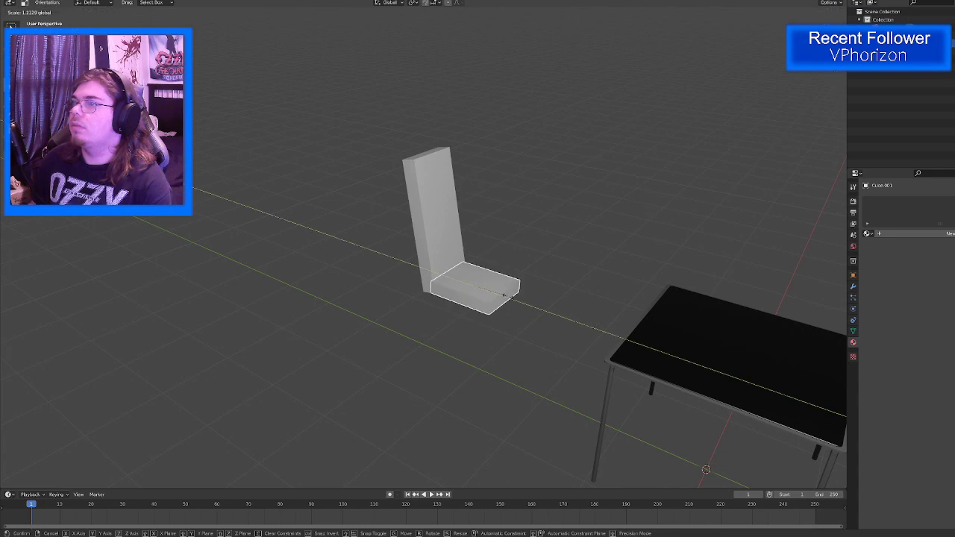
drag(506, 296, 508, 299)
Step: Slide the seat about 0.1 m forward along Y, and bring it back about 0.113 m into the base of the backrest
key(shift+space)
click(480, 283)
click(508, 298)
middle_drag(508, 298, 535, 271)
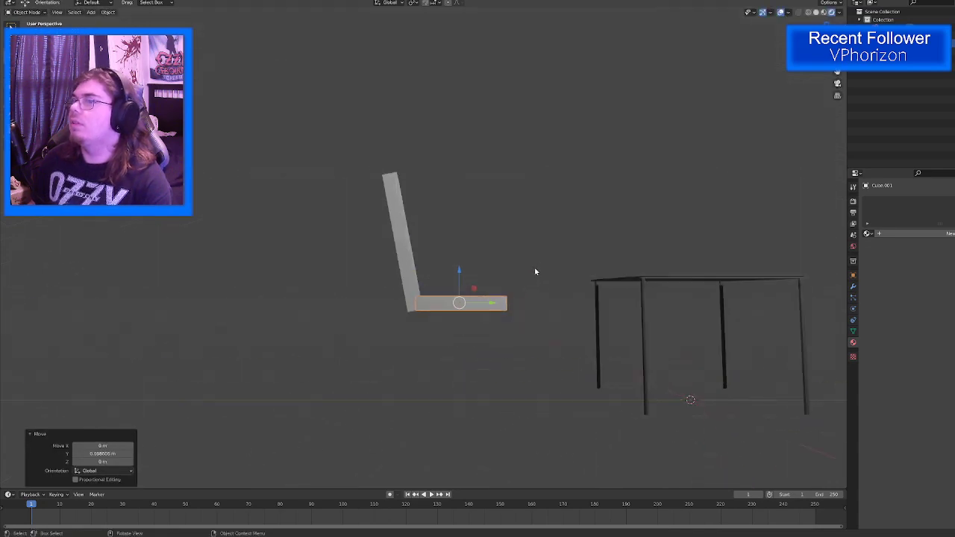
click(476, 302)
drag(492, 302, 486, 305)
middle_drag(486, 305, 453, 289)
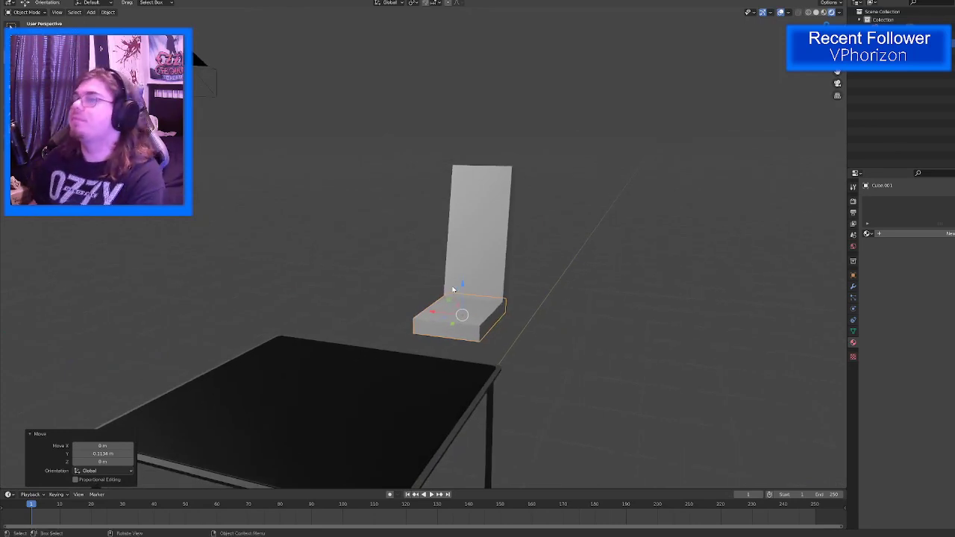
middle_drag(453, 289, 553, 292)
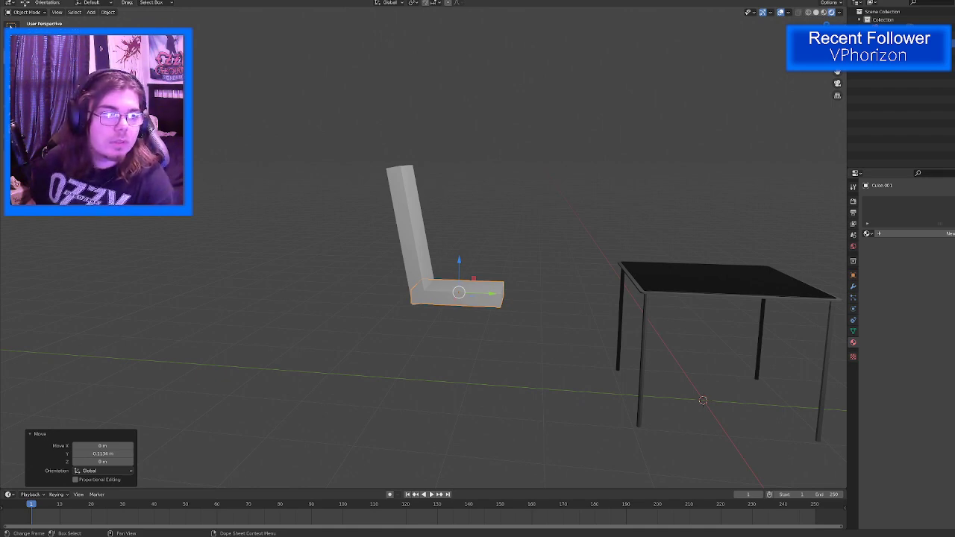
Step: Add a new cube mesh and move it about 3.55 m along Y from the table toward the chair
middle_drag(542, 236, 504, 250)
scroll(482, 277, up, 5)
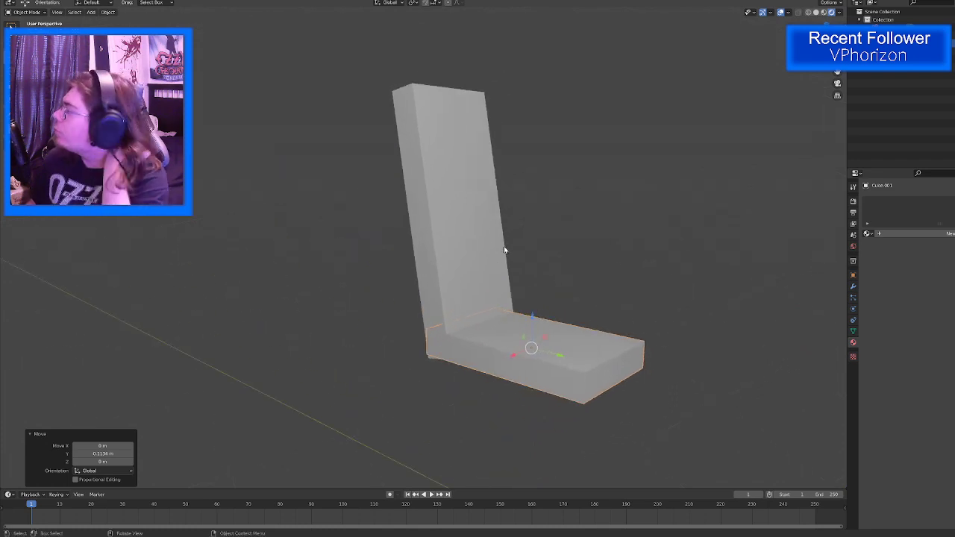
click(261, 225)
key(shift+a)
mouse_move(261, 221)
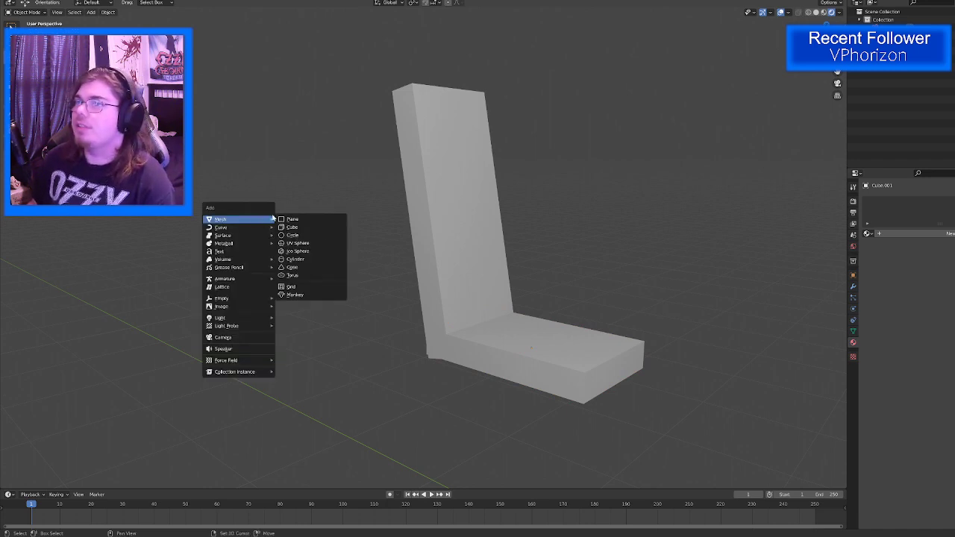
click(299, 226)
scroll(370, 220, down, 6)
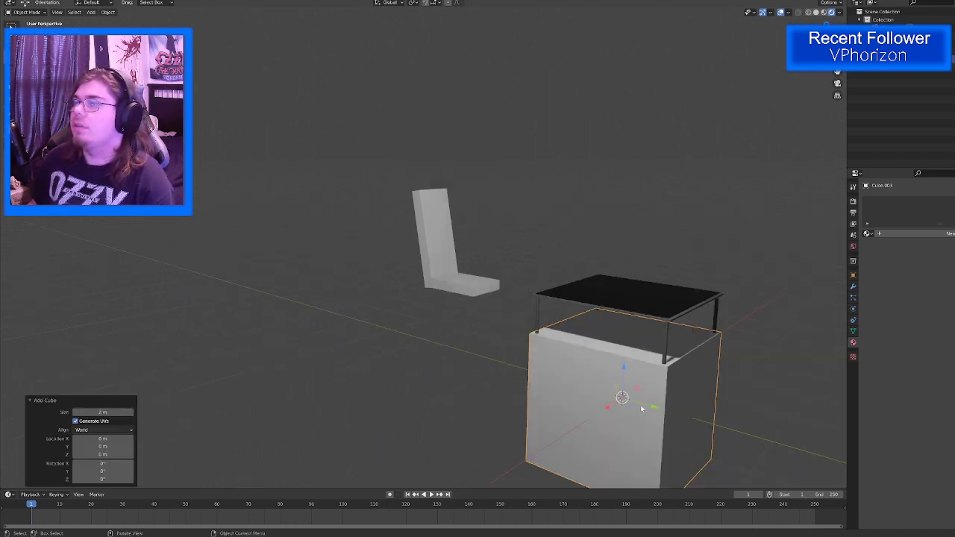
drag(648, 408, 470, 342)
Step: Reposition the new cube freely near the chair, and shift it about 1.53 m along X in the horizontal plane
key(g)
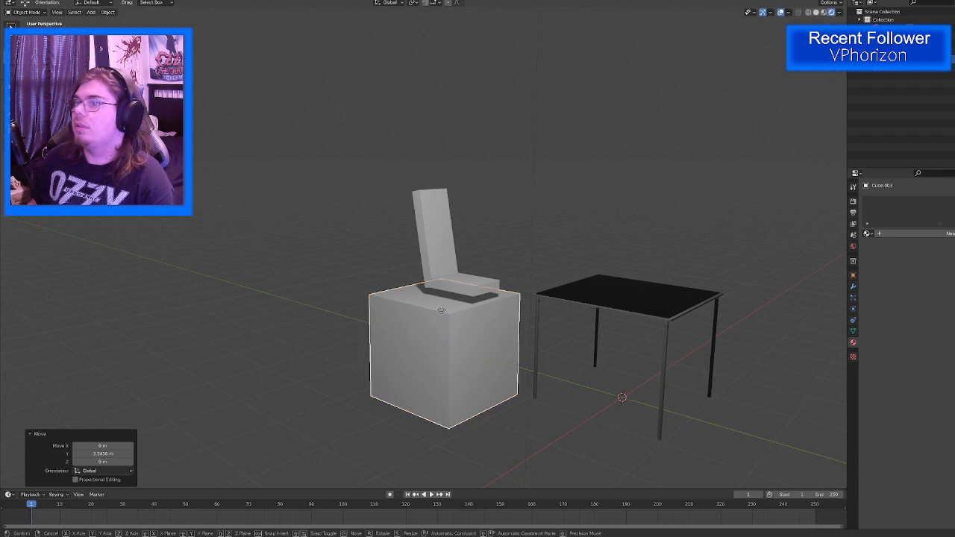
click(439, 220)
middle_drag(439, 221, 459, 260)
drag(444, 237, 428, 296)
scroll(440, 289, up, 4)
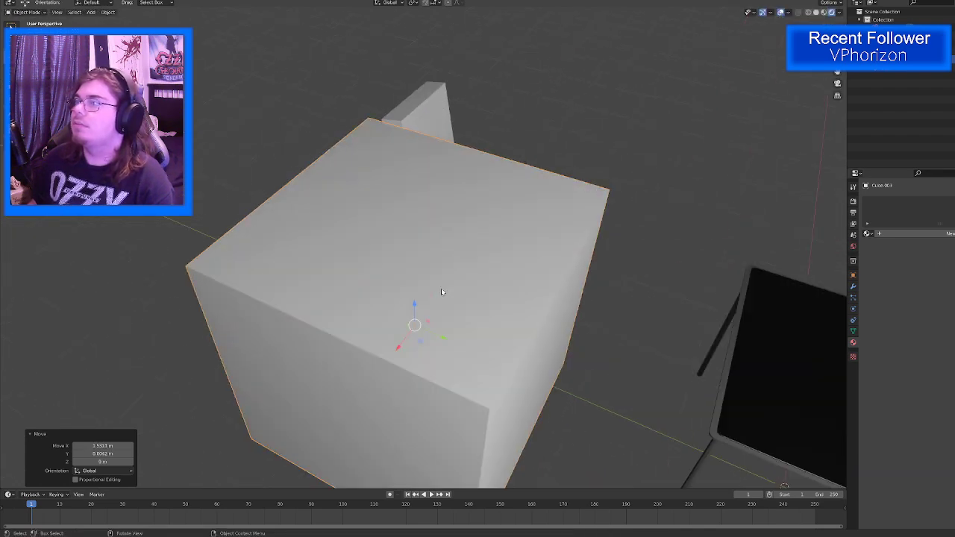
Step: Scale the new cube beside the chair uniformly to about 0.633 of its size in the right side view
middle_drag(441, 288, 418, 248)
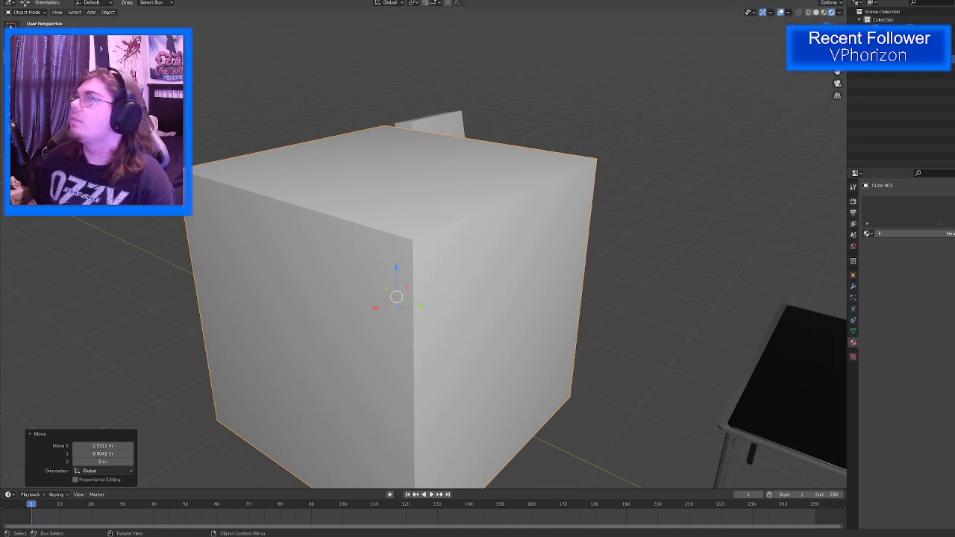
key(KP_3)
key(shift+space)
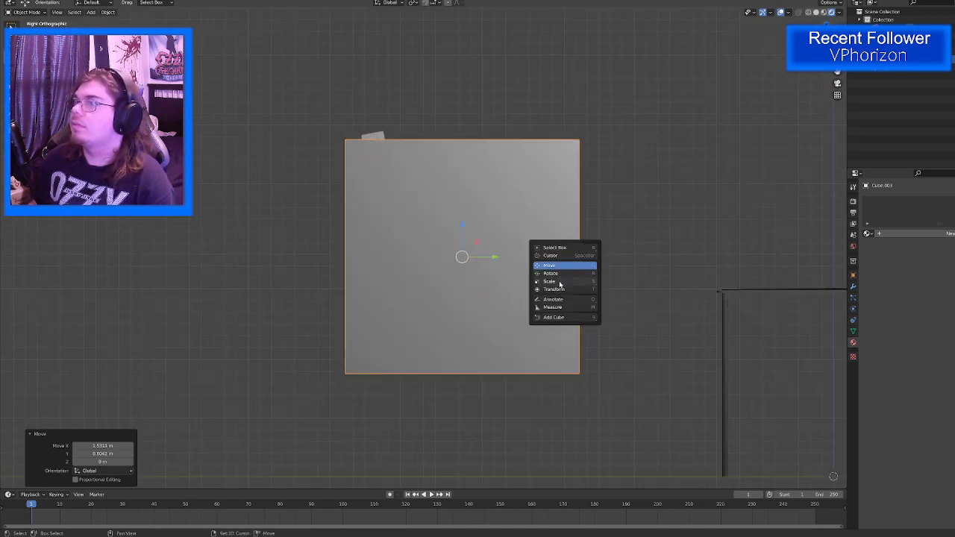
click(559, 284)
key(s)
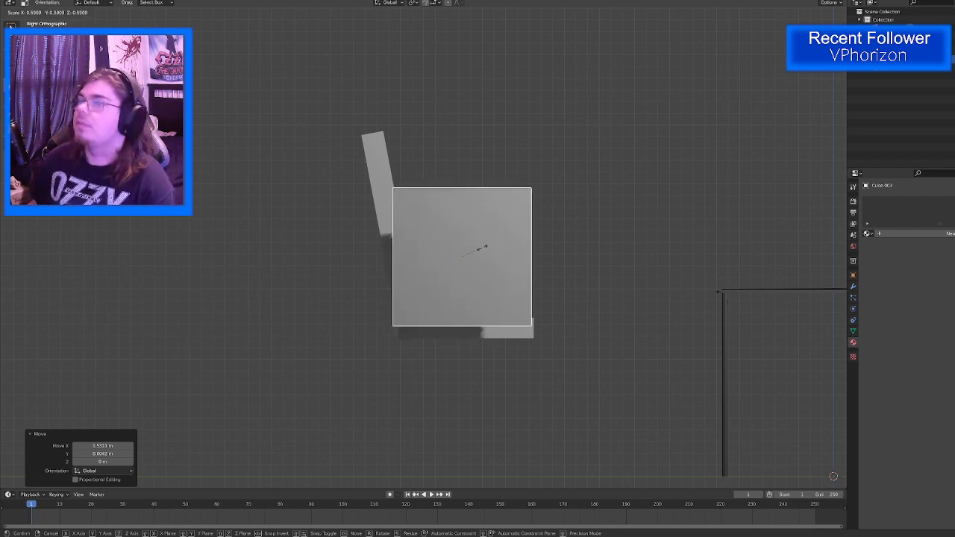
click(484, 250)
Step: Lower the scaled cube about 0.116 m along Z so it sits level with the chair's seat
key(shift+space)
click(452, 230)
key(g)
key(z)
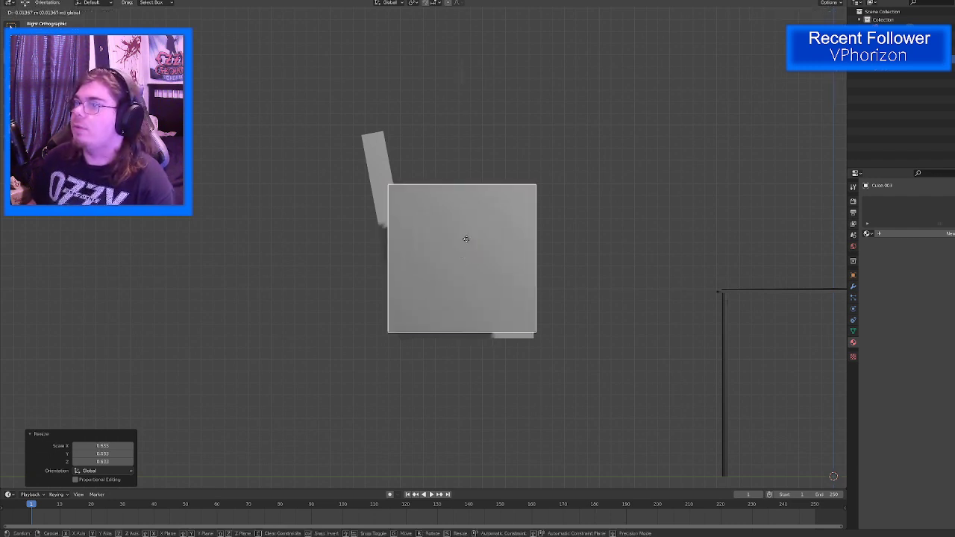
click(379, 293)
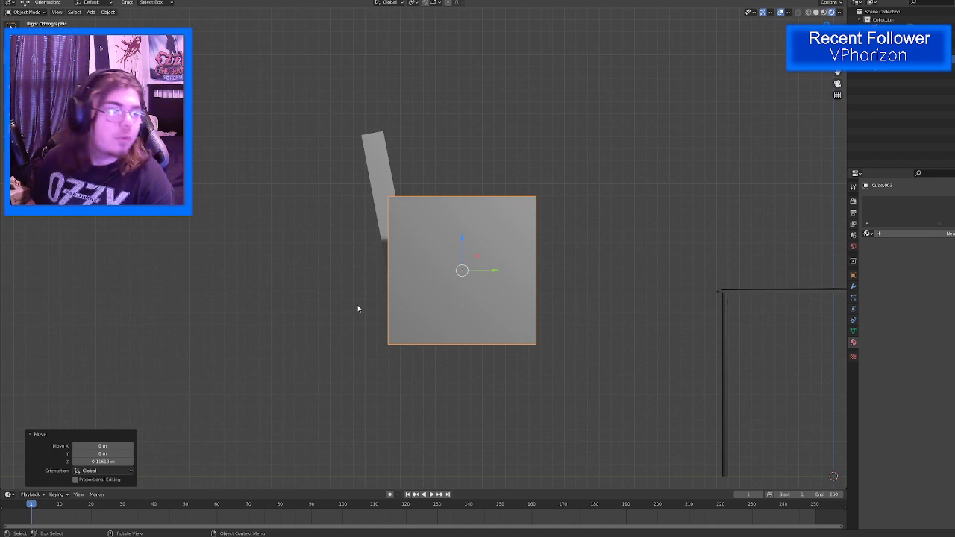
Step: Raise the cube's lower rear edge along Z in Edit Mode so its underside slopes up toward the backrest, and return to Object Mode
middle_drag(362, 316, 392, 296)
key(Tab)
click(445, 322)
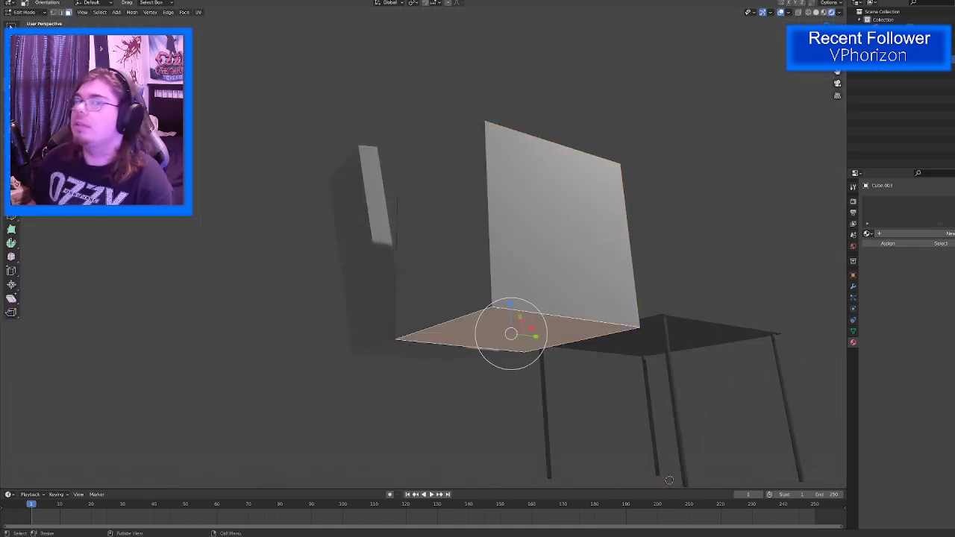
click(61, 13)
click(450, 326)
key(shift+space)
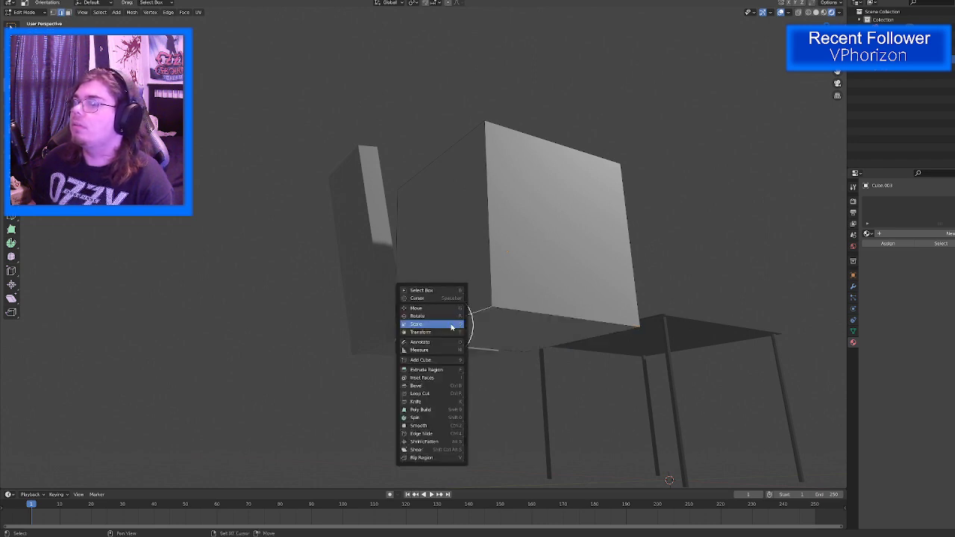
click(429, 309)
drag(442, 298, 446, 216)
middle_drag(486, 241, 358, 277)
key(Tab)
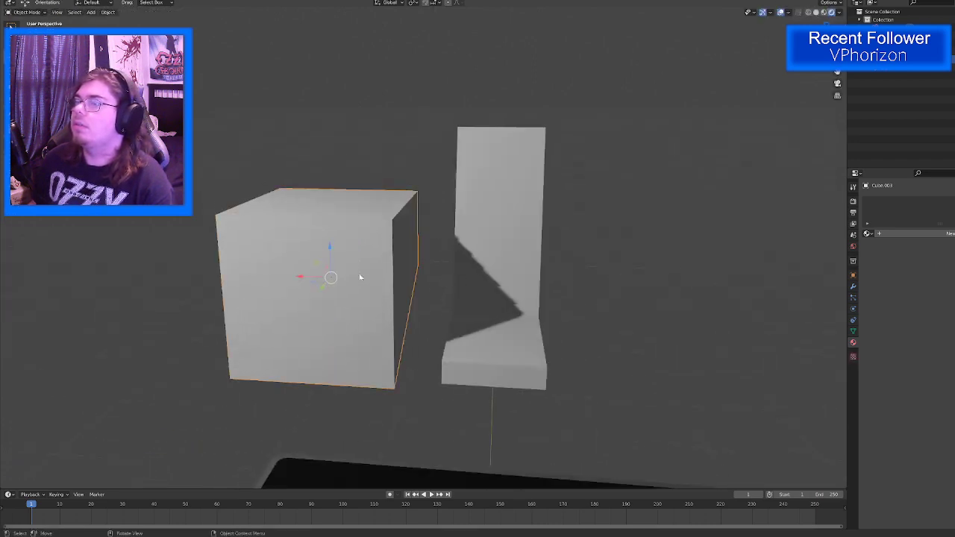
Step: Narrow the tapered block along X by a factor of about 0.56
key(shift+space)
click(313, 290)
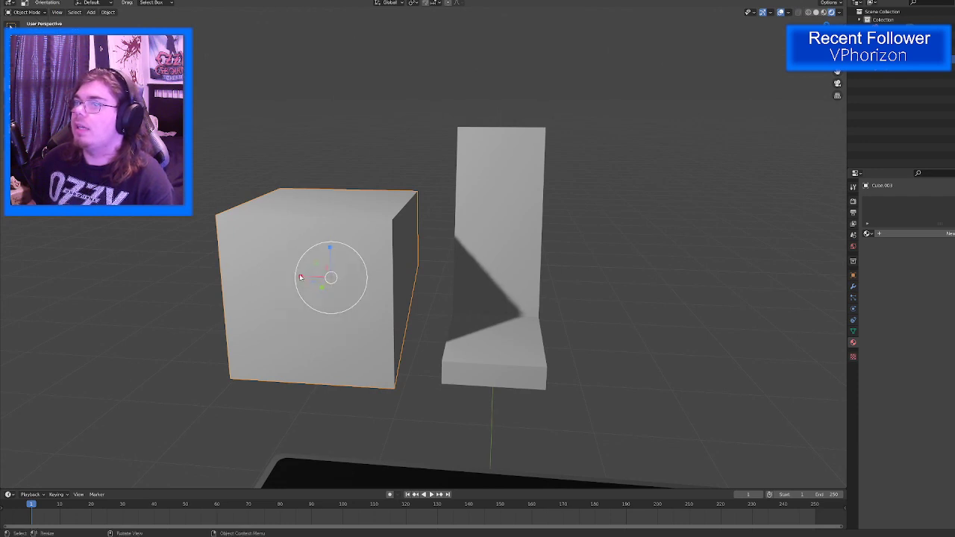
drag(300, 278, 327, 277)
Step: Move the narrowed block about 0.94 m along negative X to the side of the seat
middle_drag(327, 277, 437, 273)
key(shift+space)
click(414, 258)
middle_drag(522, 276, 548, 302)
drag(536, 297, 505, 279)
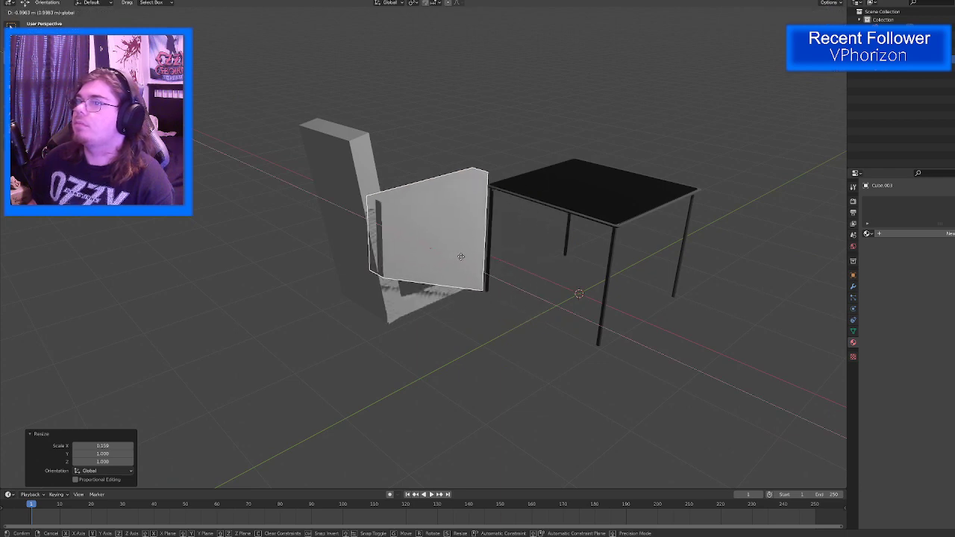
click(462, 260)
Step: Reduce the armrest block's height along Z by a factor of about 0.7
middle_drag(463, 262, 377, 261)
key(shift+space)
click(362, 272)
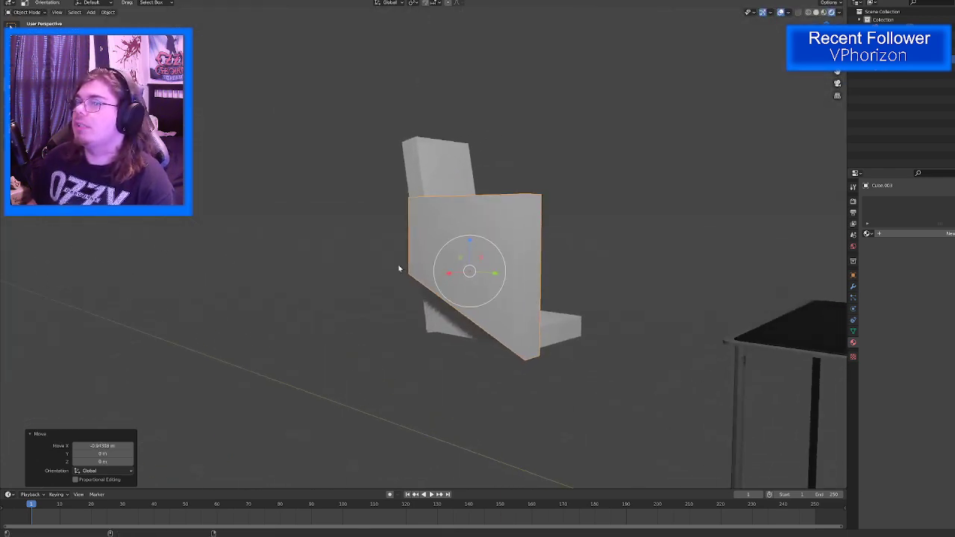
drag(470, 243, 470, 251)
Step: Lower the armrest block toward the seat, and shift it about 0.115 m outward along X
middle_drag(470, 252, 448, 324)
key(shift+space)
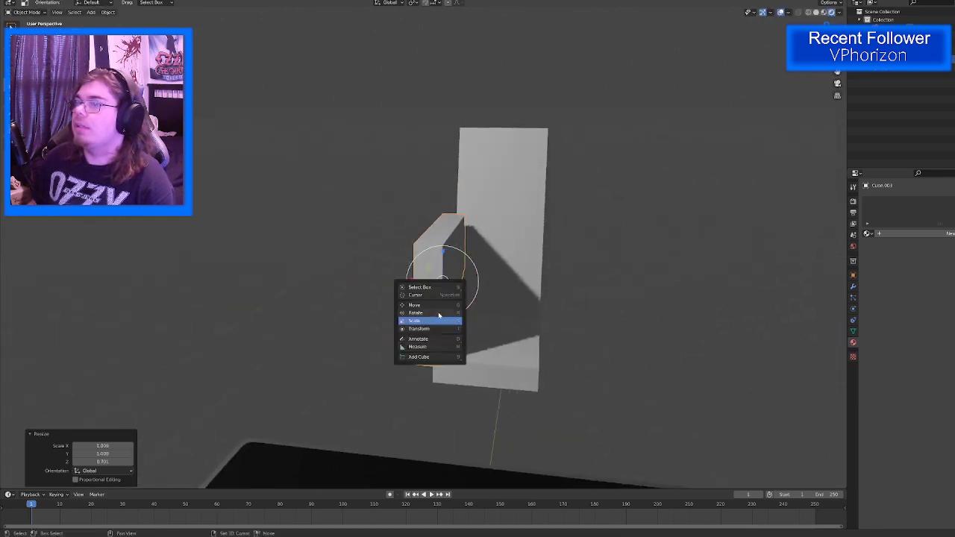
click(420, 306)
drag(444, 254, 404, 301)
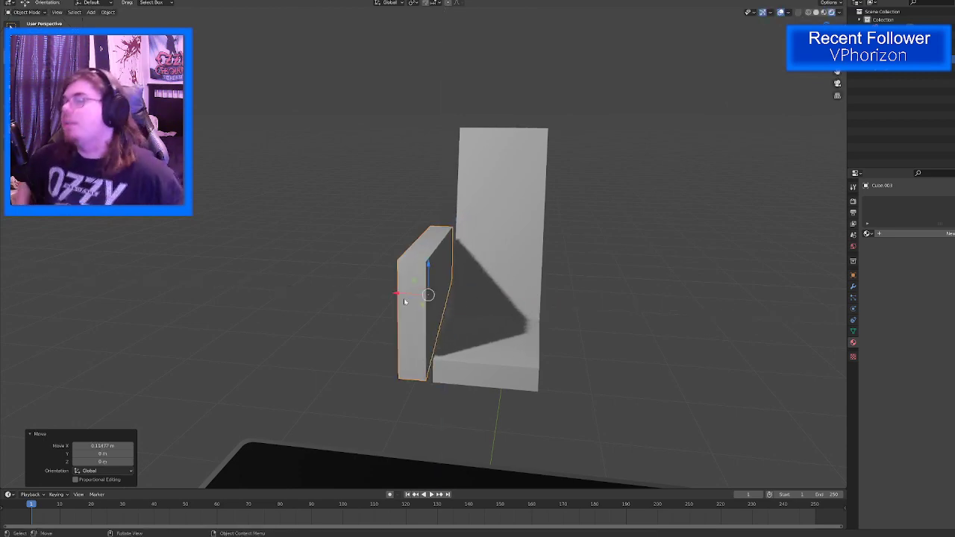
Step: Select both large side faces of the armrest in Edit Mode with the Inset Faces tool active
middle_drag(433, 316, 412, 326)
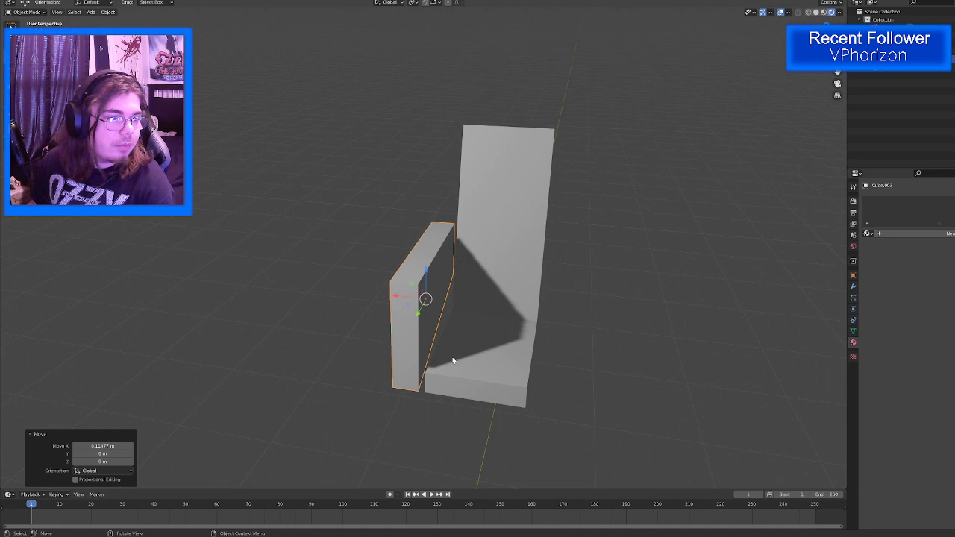
middle_drag(452, 361, 420, 309)
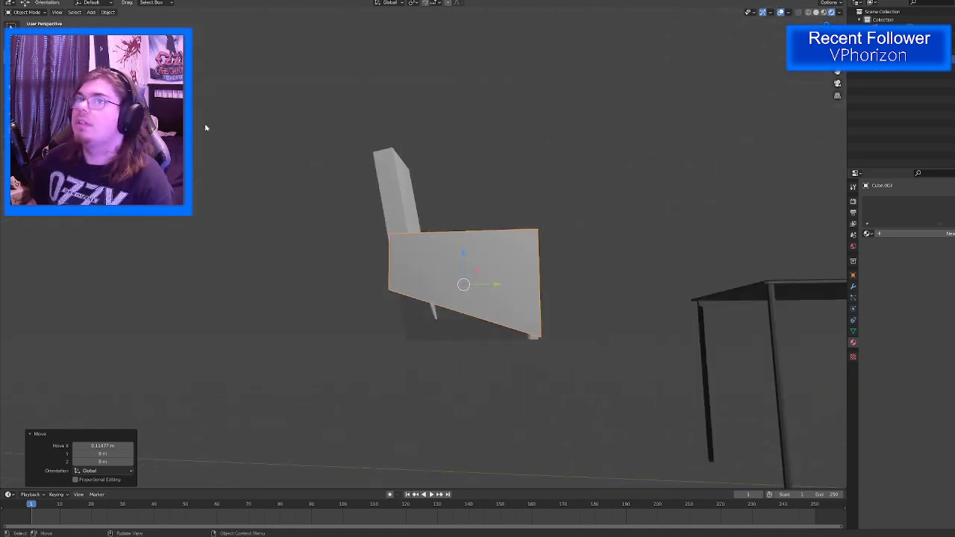
key(Tab)
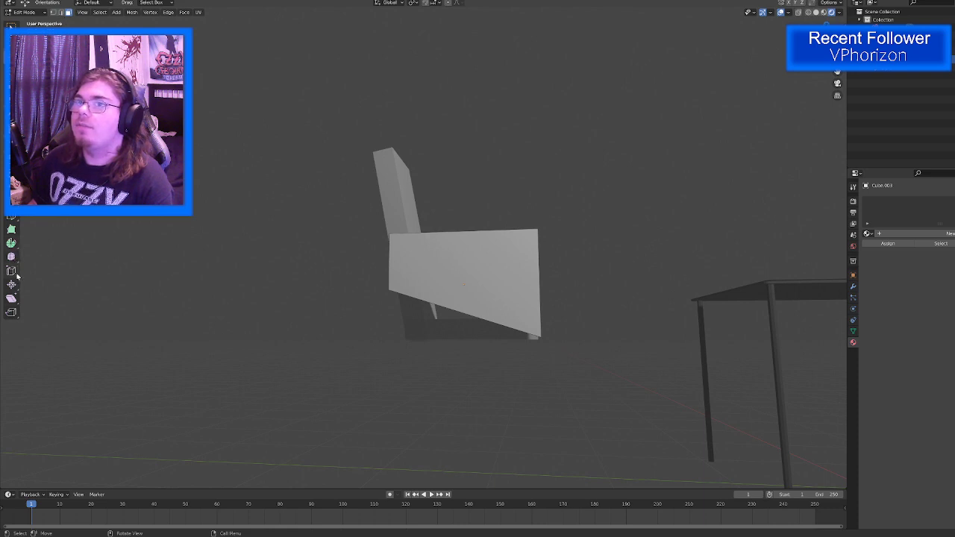
click(12, 175)
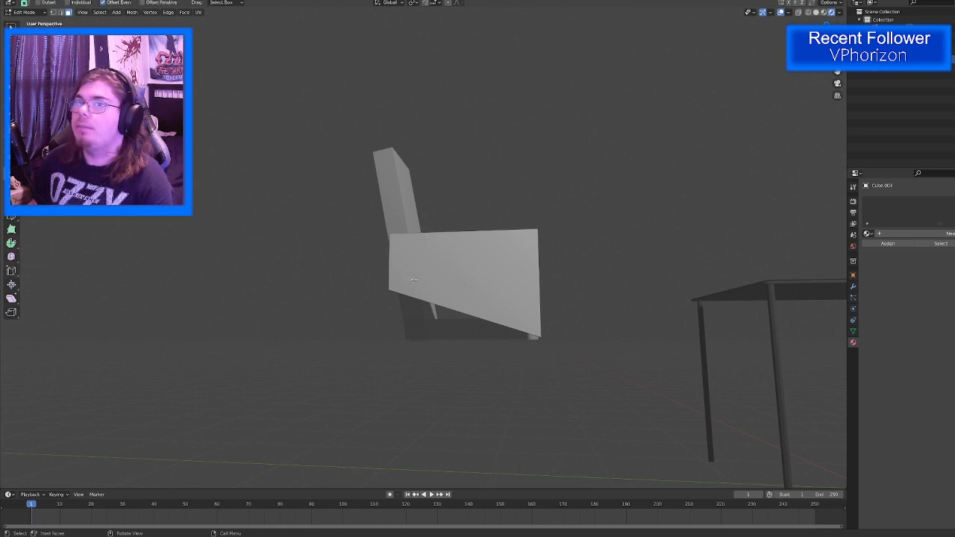
click(429, 270)
mouse_move(431, 270)
middle_down()
mouse_move(337, 282)
mouse_move(440, 259)
middle_up()
shift+click(374, 276)
Step: Try insetting both armrest side faces by about 0.27 m, and undo the inset
drag(448, 247, 452, 261)
middle_drag(450, 261, 375, 270)
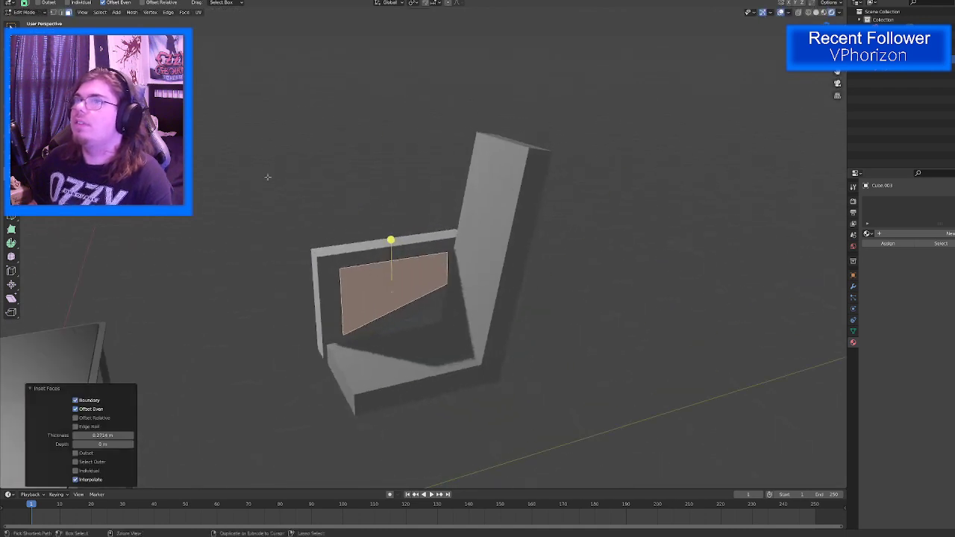
key(ctrl+z)
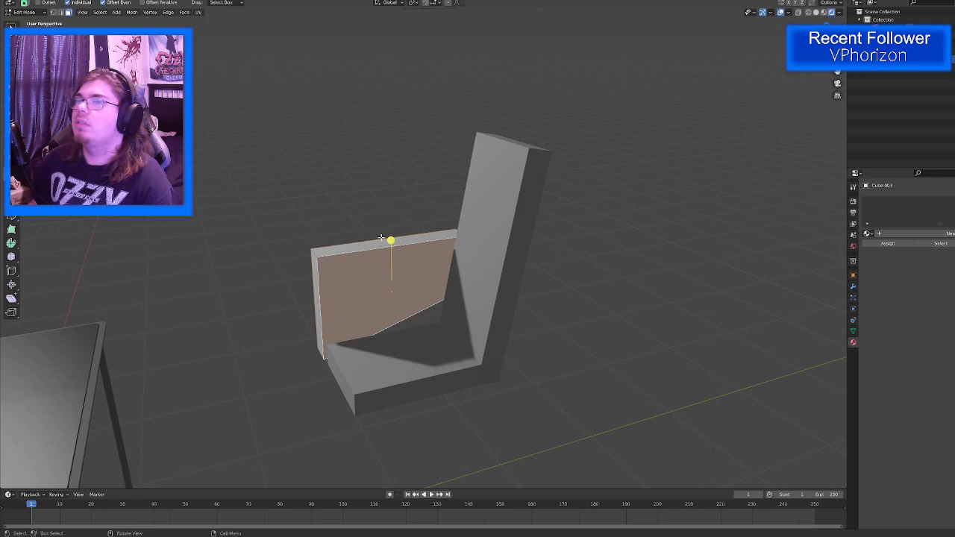
Step: Inset both armrest side faces individually by about 0.137 m, and delete the inner faces to open the frame
drag(392, 241, 393, 250)
middle_drag(361, 270, 496, 262)
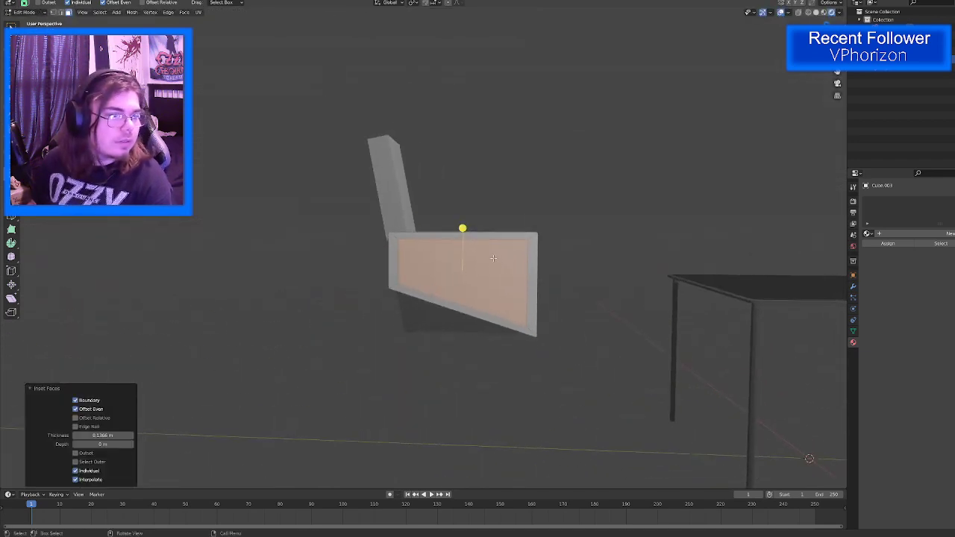
key(x)
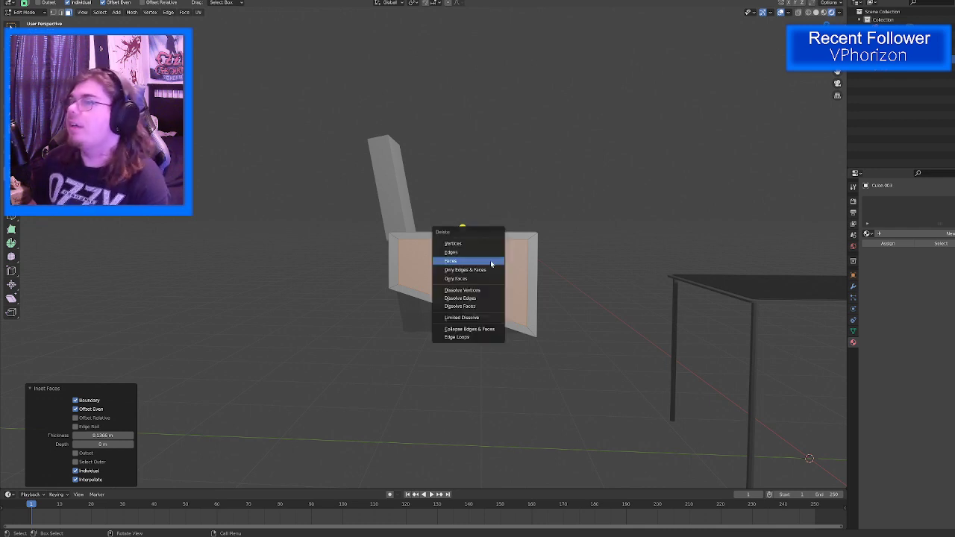
click(490, 260)
Step: Fill the lower and rear inner walls of the armrest opening between their facing edges
mouse_move(490, 261)
middle_down()
mouse_move(484, 273)
mouse_move(408, 279)
mouse_move(300, 199)
middle_up()
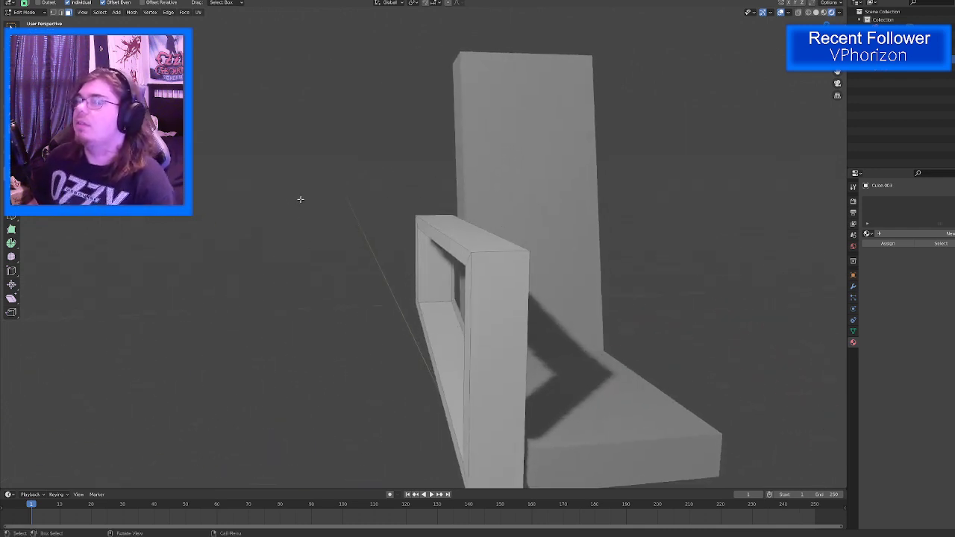
click(61, 12)
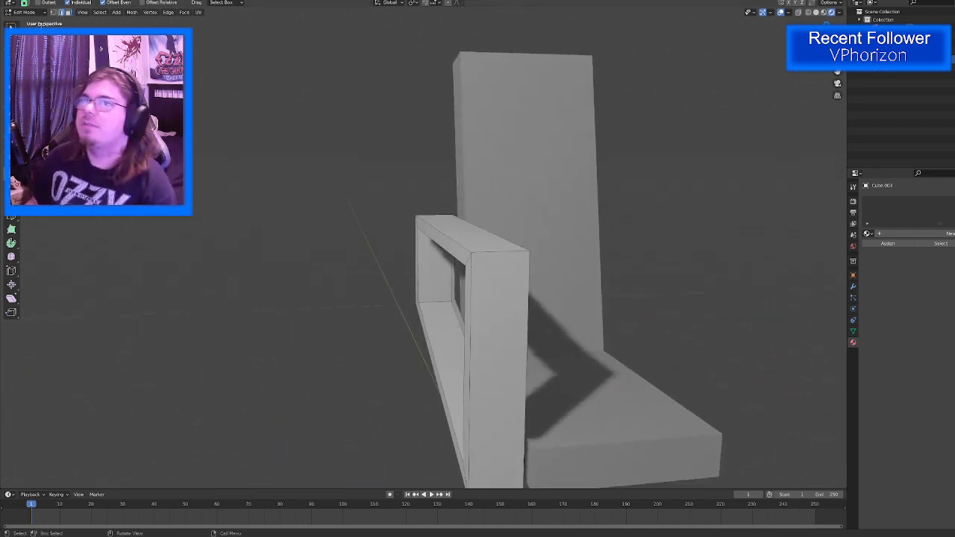
click(10, 27)
middle_drag(349, 358, 425, 349)
click(417, 322)
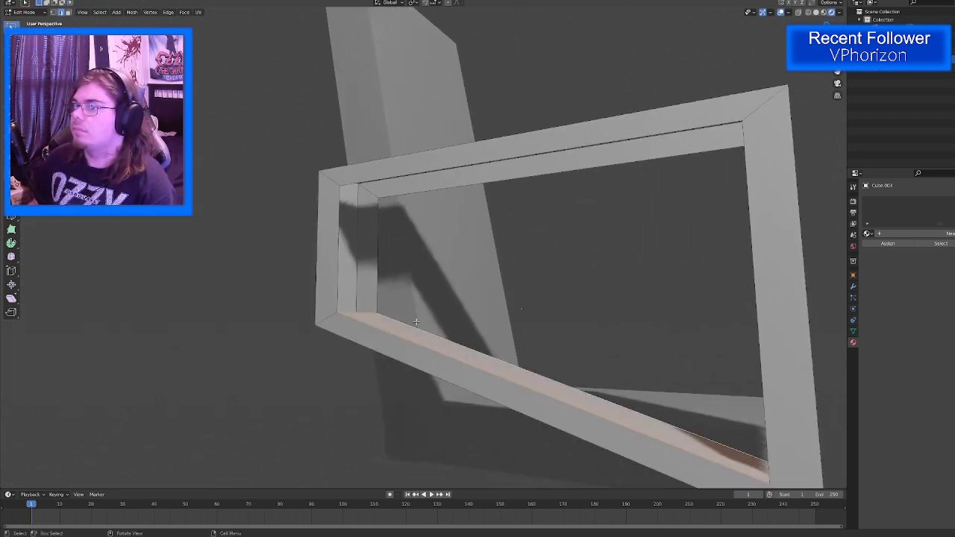
click(374, 263)
click(341, 247)
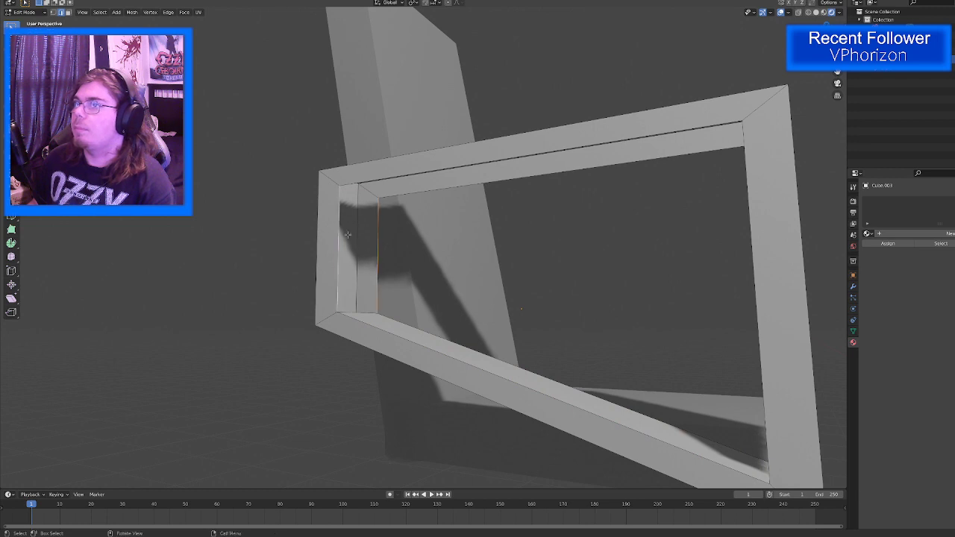
Step: Fill the upper inner wall of the armrest opening between its two facing edges
click(432, 181)
shift+click(421, 174)
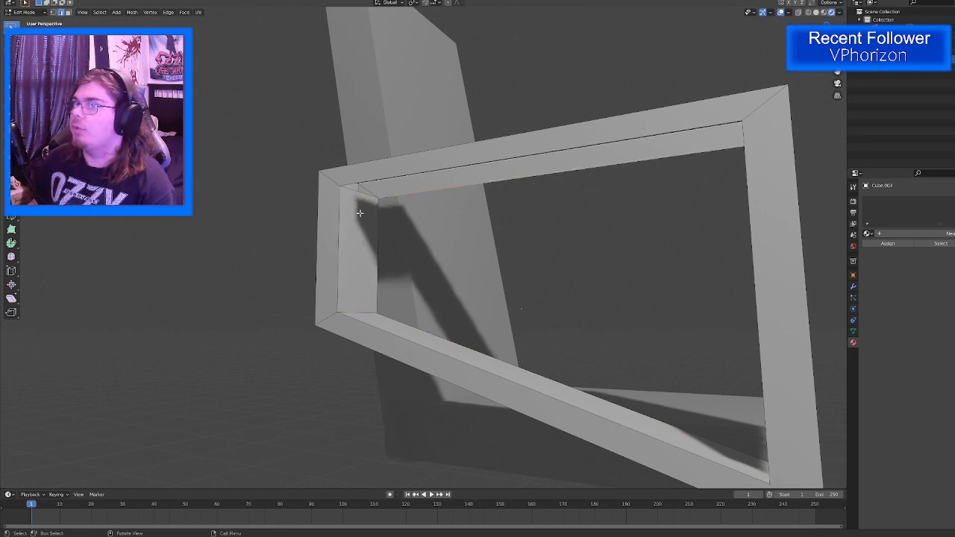
key(ctrl+z)
shift+click(405, 172)
click(402, 182)
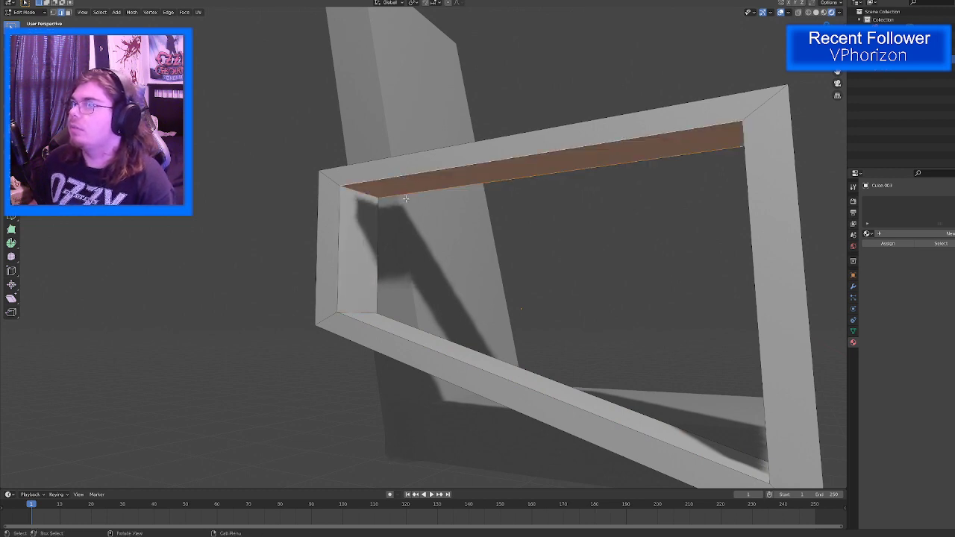
Step: Select the two facing front edges of the armrest opening and fill the front inner wall between them
middle_drag(402, 183, 497, 250)
click(656, 288)
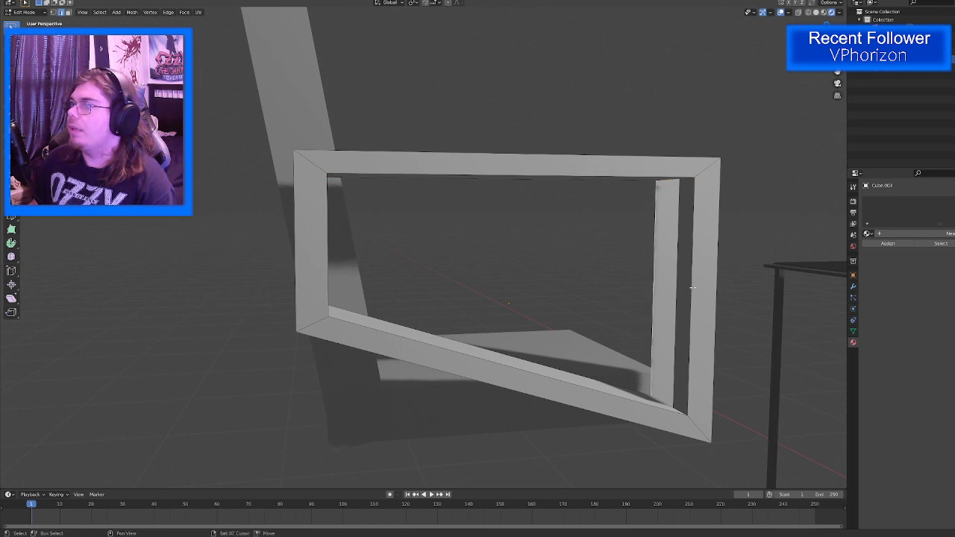
shift+click(689, 285)
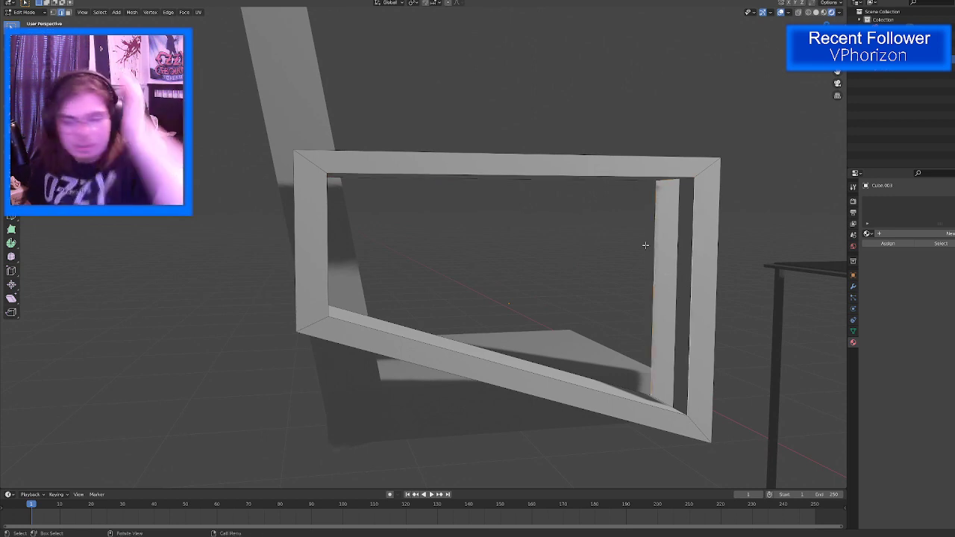
key(f)
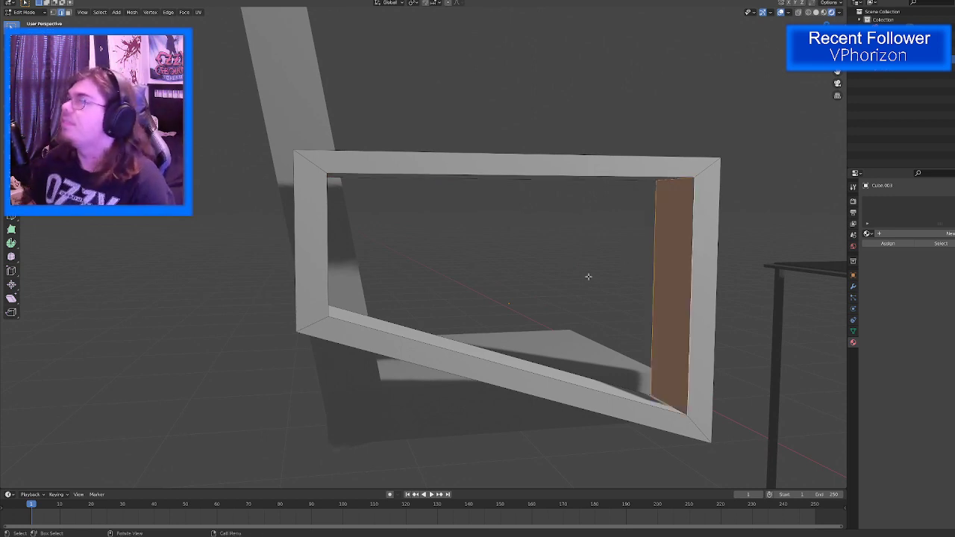
middle_drag(588, 274, 424, 291)
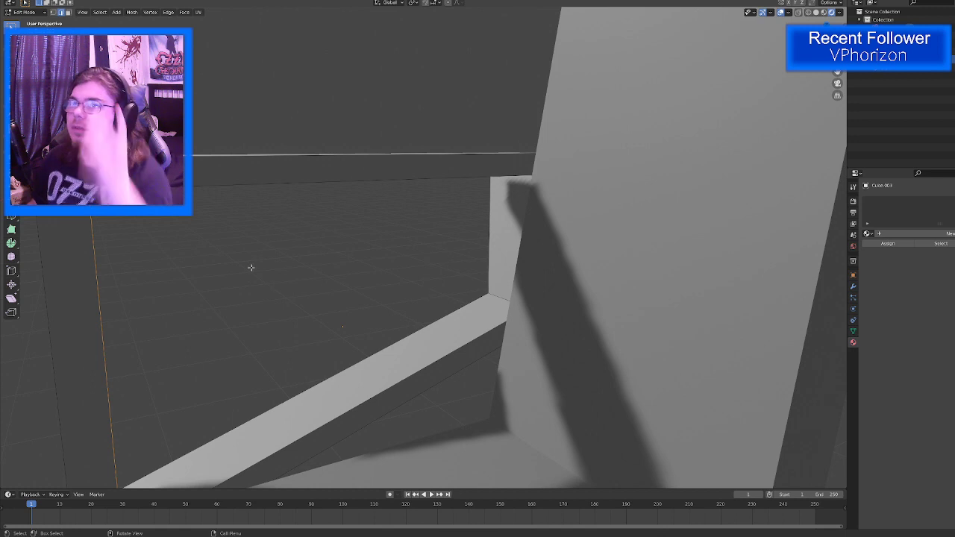
middle_drag(253, 267, 350, 267)
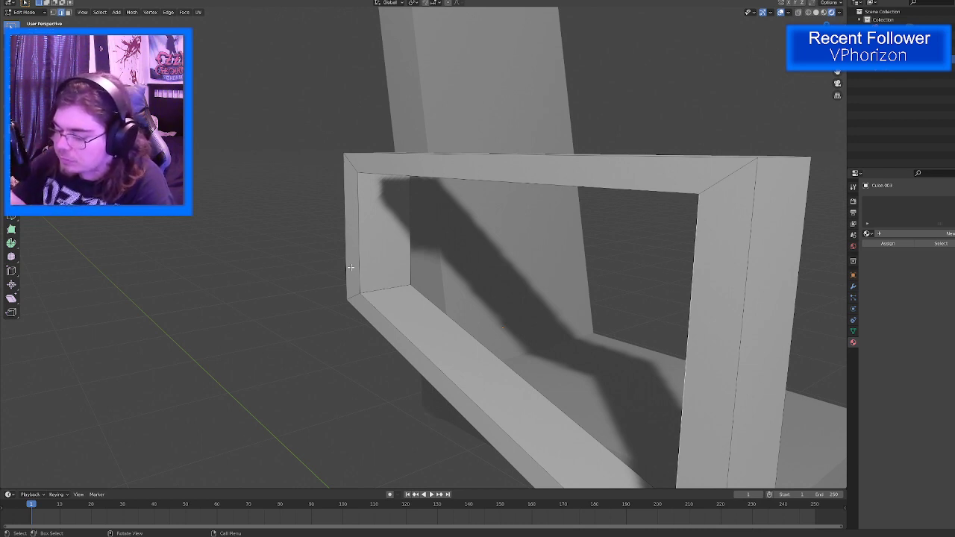
middle_drag(375, 301, 400, 275)
scroll(432, 299, down, 3)
scroll(336, 264, down, 6)
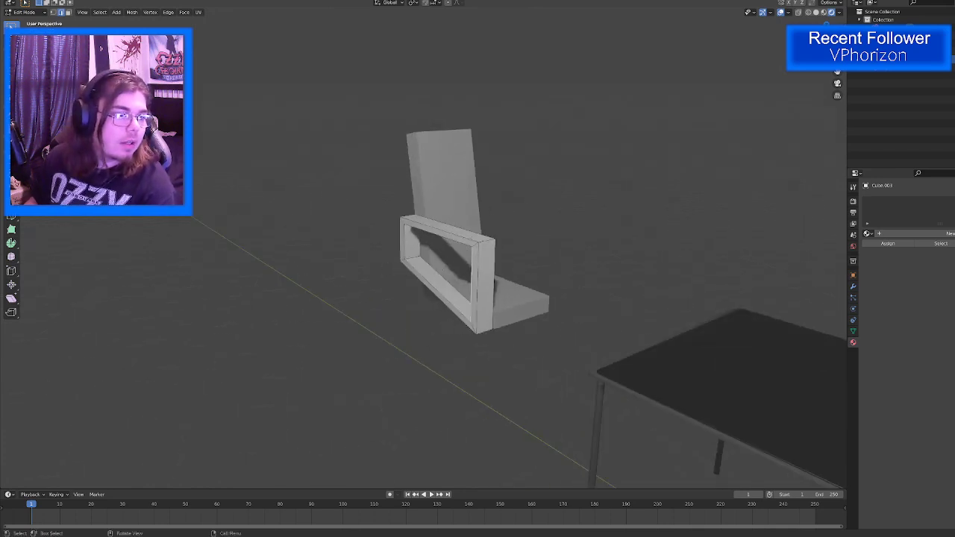
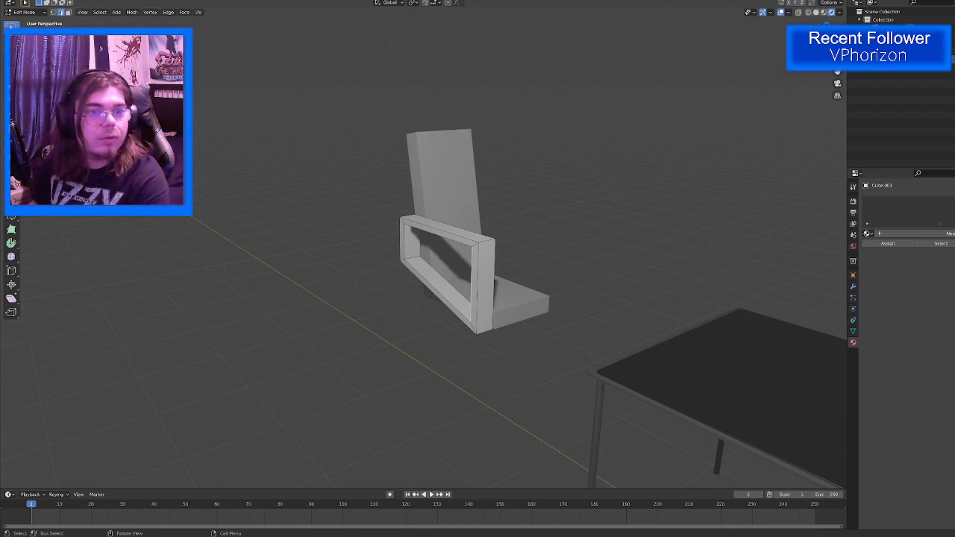
middle_drag(420, 333, 426, 302)
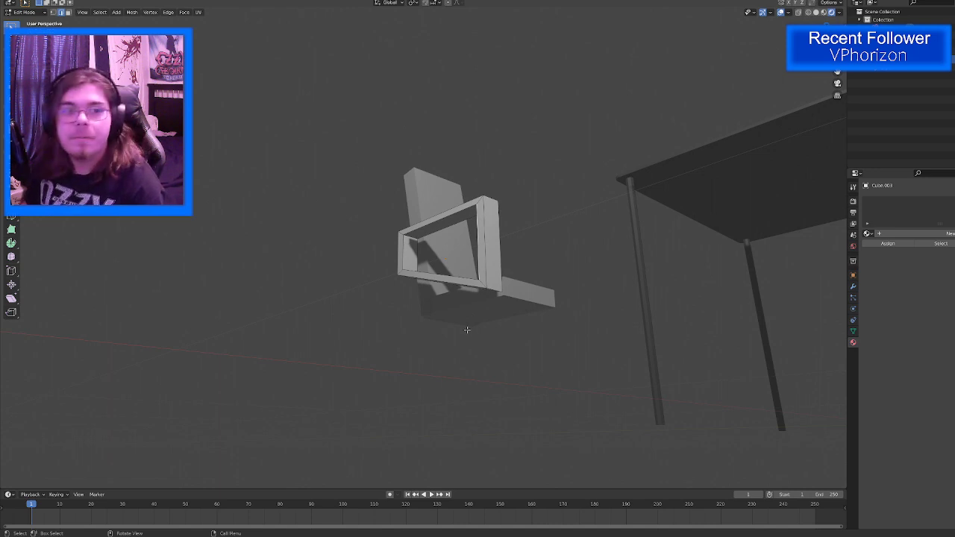
Step: Leave the armrest's mesh editing, duplicate the seat and place the copy about 0.178 m lower along Z
middle_drag(611, 296, 467, 235)
scroll(609, 320, up, 3)
middle_drag(543, 296, 375, 267)
key(Tab)
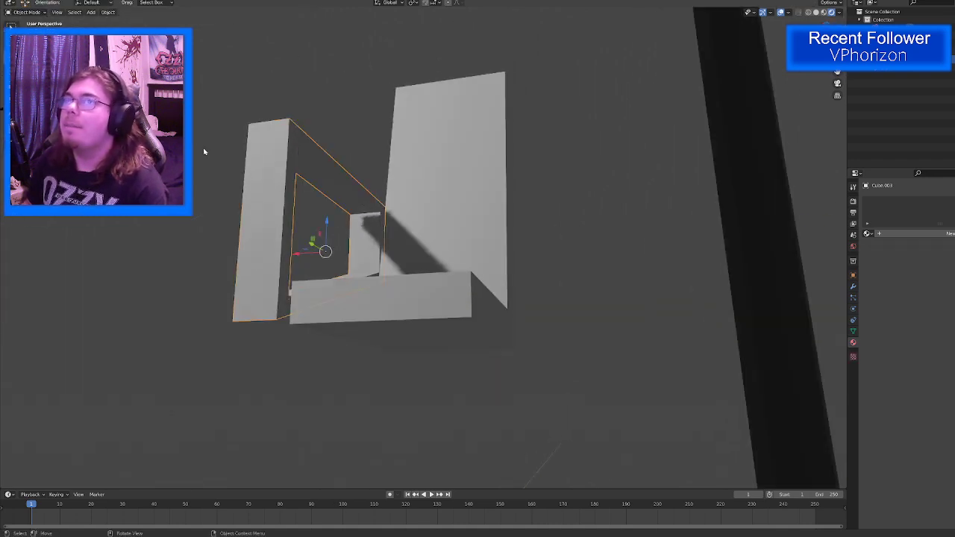
click(363, 286)
drag(419, 286, 426, 337)
key(ctrl+z)
key(shift+d)
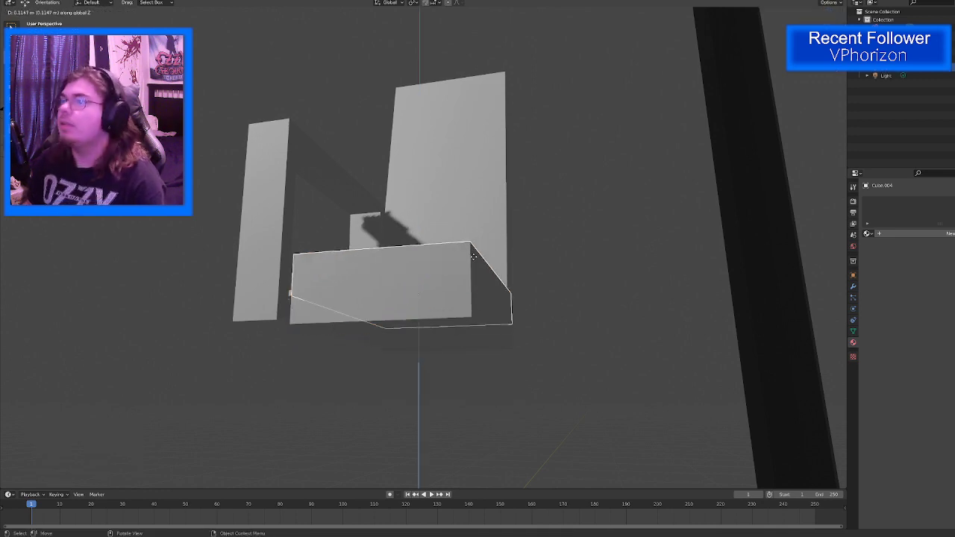
key(z)
click(444, 319)
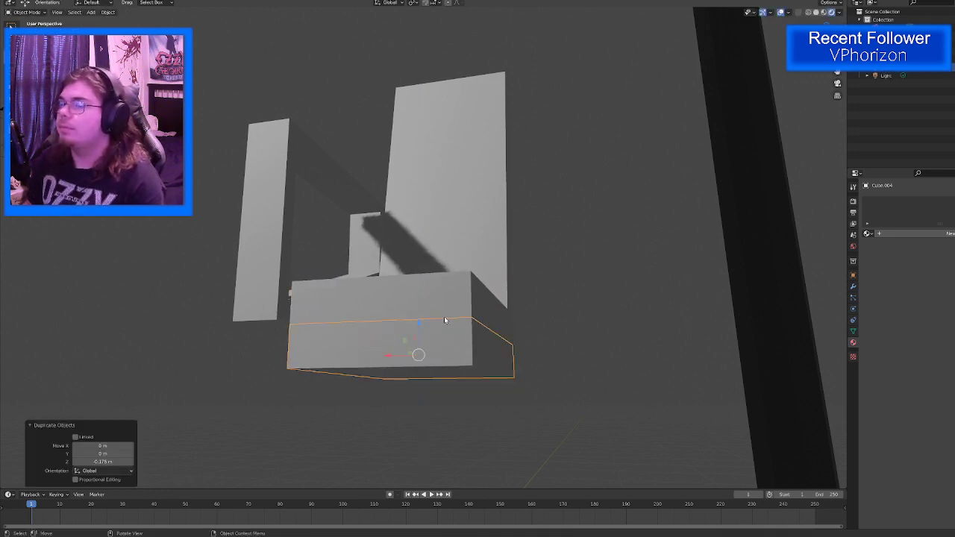
Step: Shrink the duplicated block along X and Y into a narrow piece beneath the seat, finishing with a Y scale of about 0.601
middle_drag(446, 321, 419, 272)
key(shift+space)
click(403, 336)
mouse_move(416, 268)
mouse_down()
mouse_move(417, 278)
mouse_move(435, 264)
mouse_move(429, 272)
mouse_up()
middle_drag(411, 311, 646, 386)
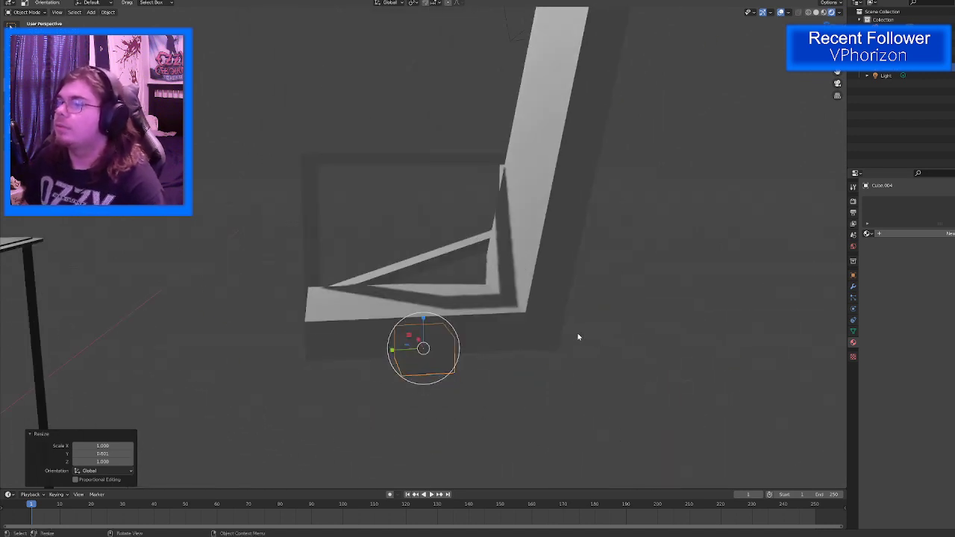
Step: Stretch the narrow block along Z by a factor of about 6.7 to form a tall chair post
key(shift+space)
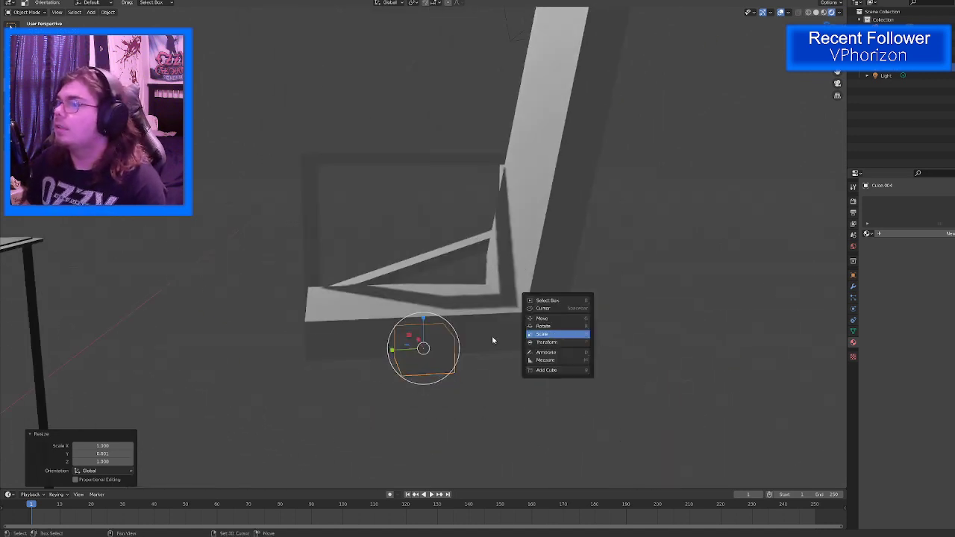
key(s)
key(z)
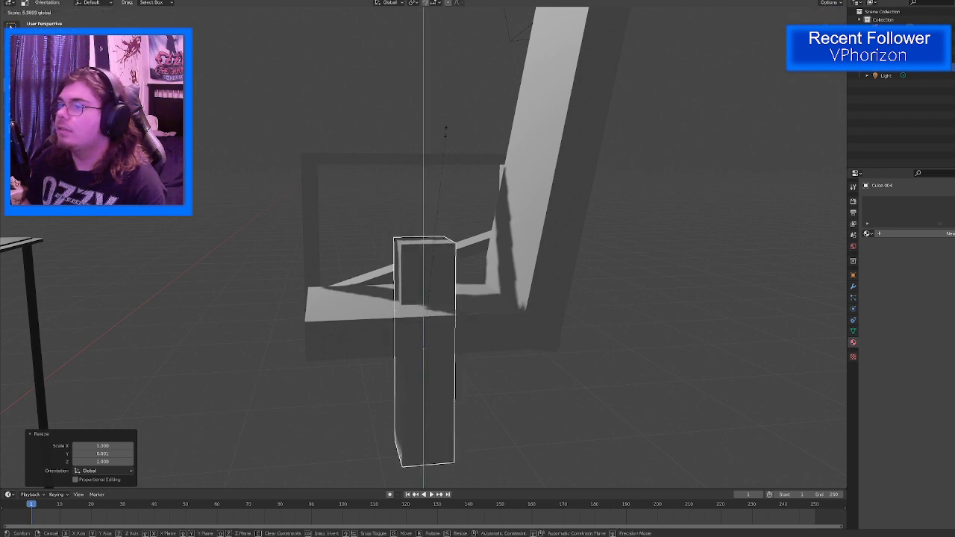
click(445, 122)
Step: Move the post down about 0.467 m along Z so its upper end meets the seat's underside
key(shift+space)
click(402, 217)
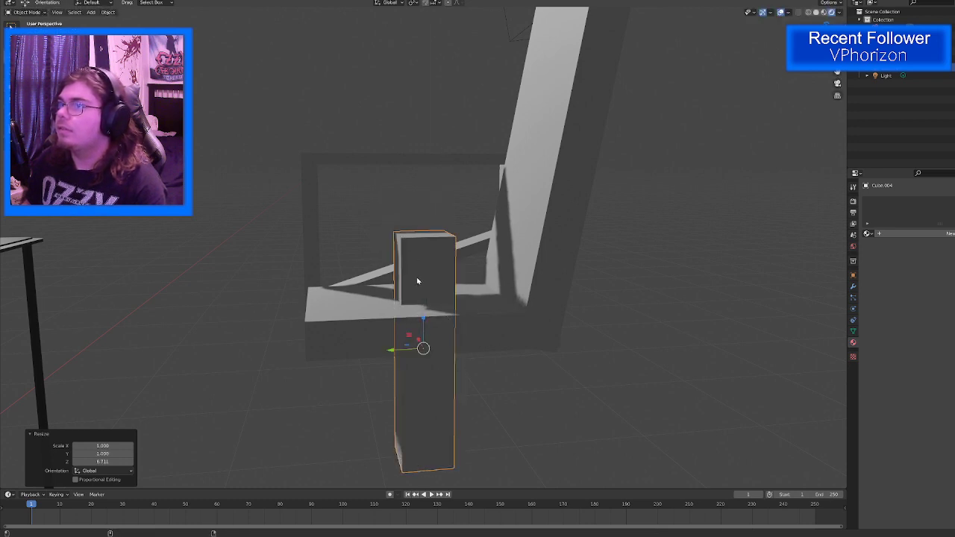
drag(422, 320, 437, 423)
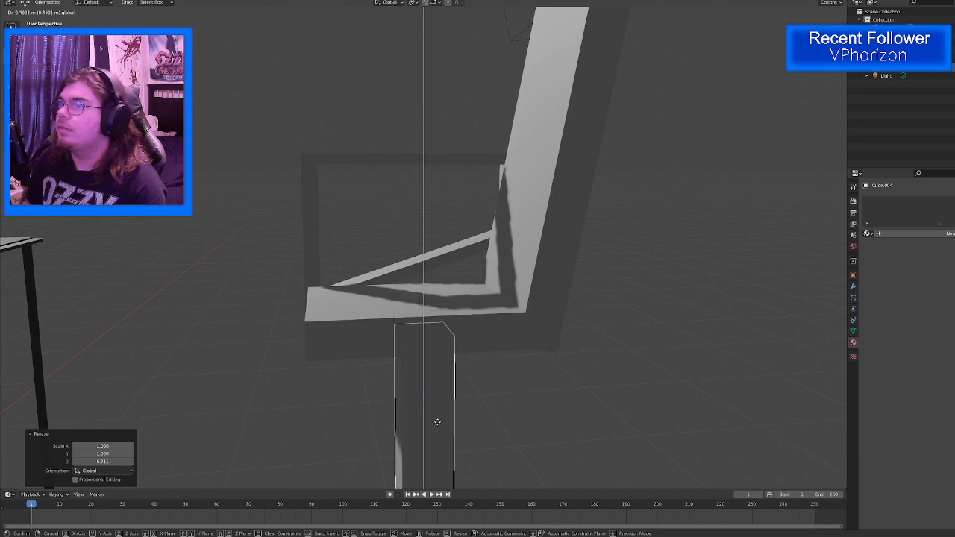
click(438, 422)
middle_drag(437, 421, 554, 297)
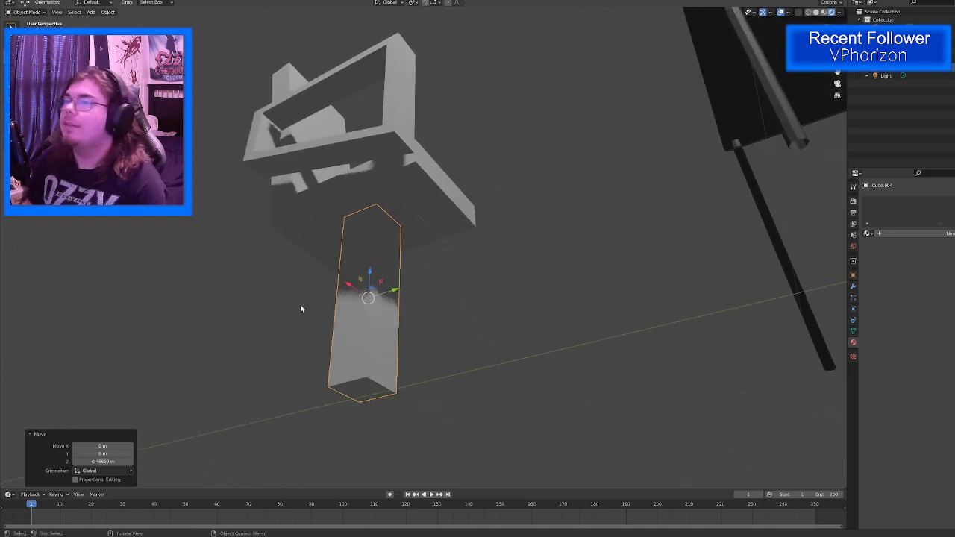
Step: Enter Edit Mode on the post, select its bottom and top faces and delete them
key(Tab)
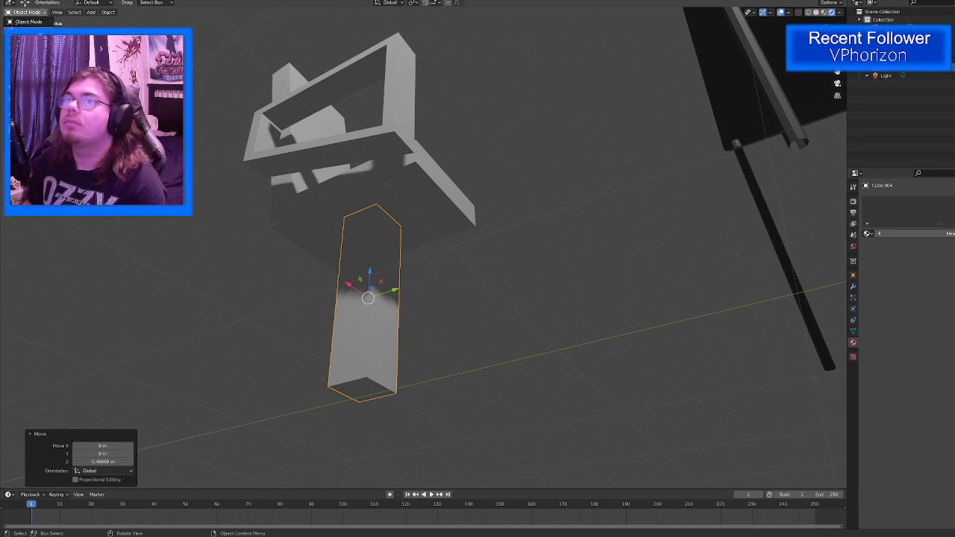
click(69, 12)
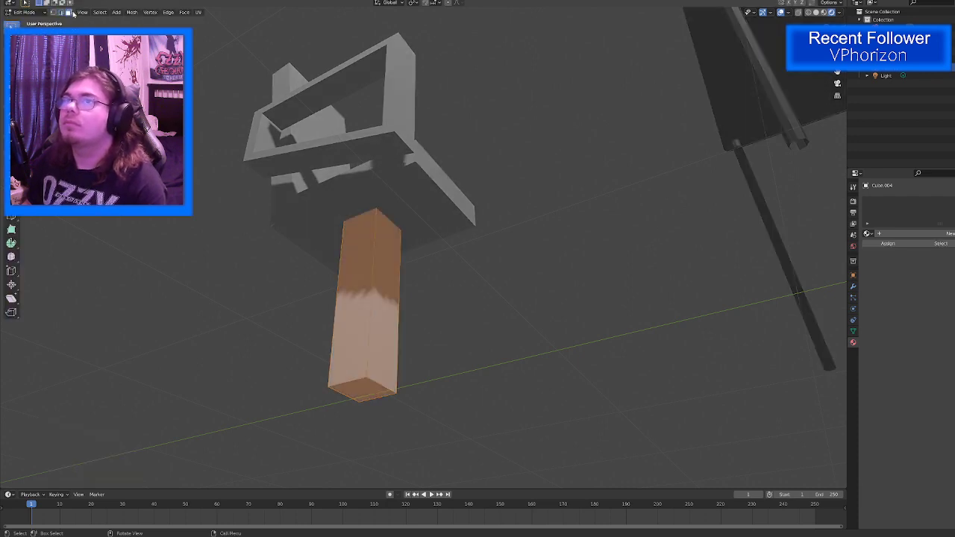
click(358, 394)
middle_drag(343, 247, 338, 327)
key(shift+z)
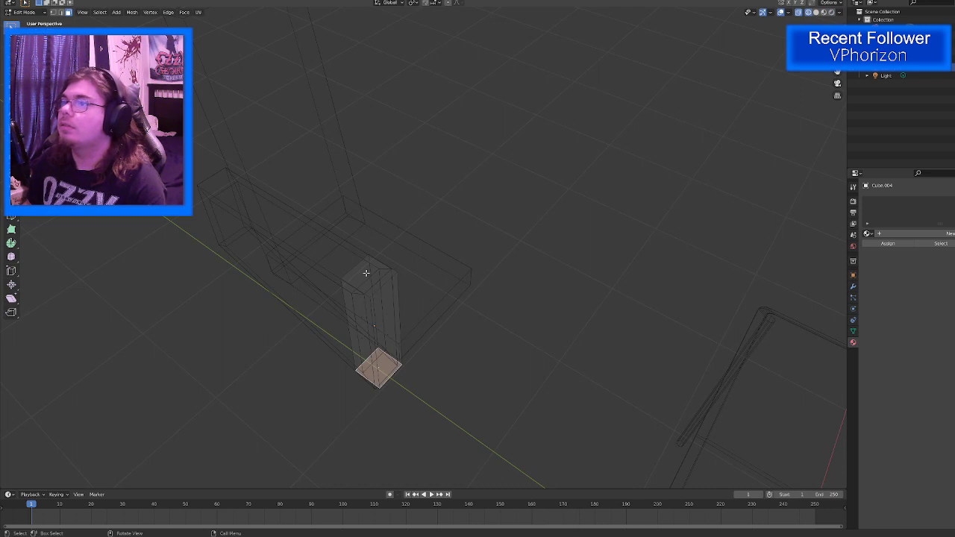
shift+click(379, 281)
key(shift+z)
mouse_move(379, 282)
middle_down()
mouse_move(361, 229)
mouse_move(448, 340)
mouse_move(386, 359)
mouse_move(385, 299)
middle_up()
key(x)
click(360, 229)
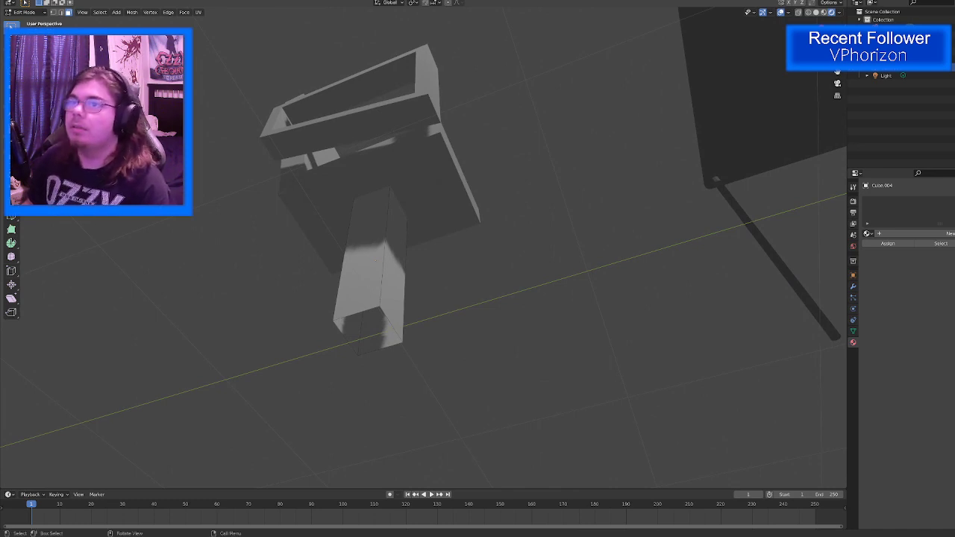
Step: Undo the deletion and selection of the post's end faces
key(ctrl+z)
key(ctrl+z)
key(ctrl+z)
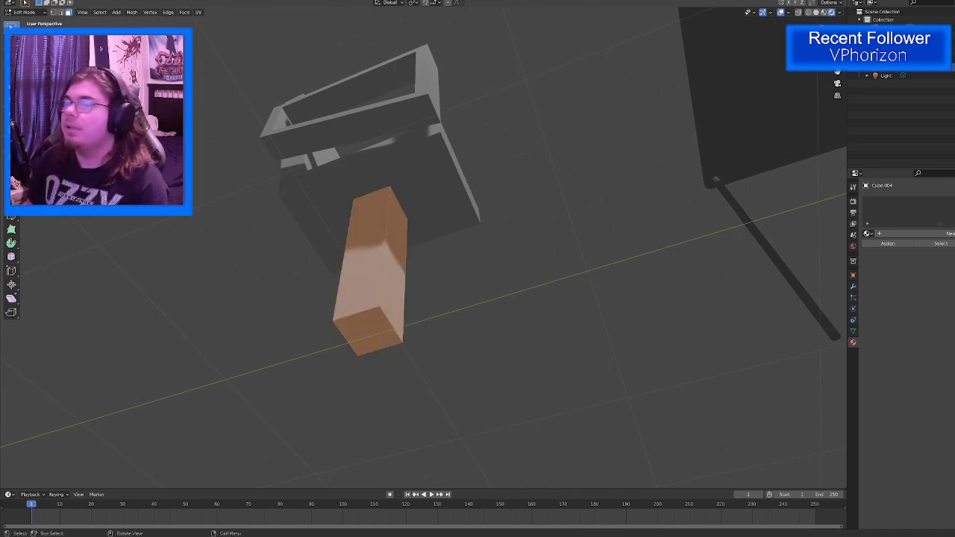
Step: Add two centred lengthwise loop cuts to the post, one through each pair of opposite sides
key(ctrl+r)
click(389, 312)
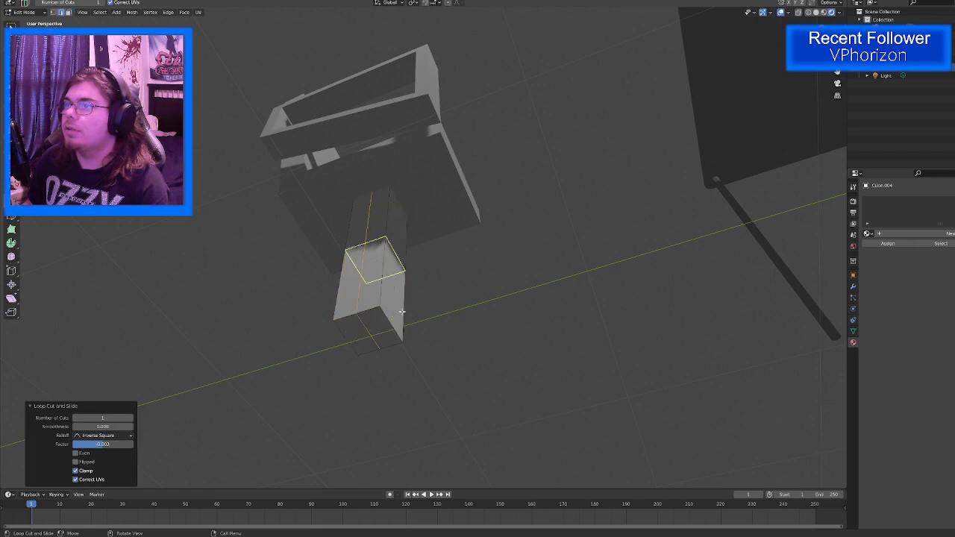
right_click(389, 313)
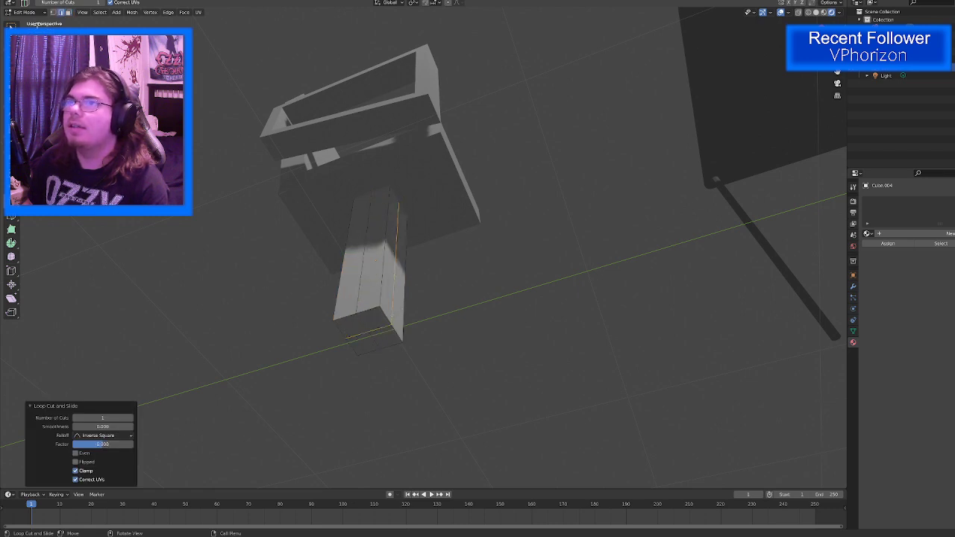
Step: Select a lengthwise centre loop of the post and scale it outward along Y to round the cross-section
click(12, 27)
middle_drag(272, 241, 281, 225)
right_click(281, 226)
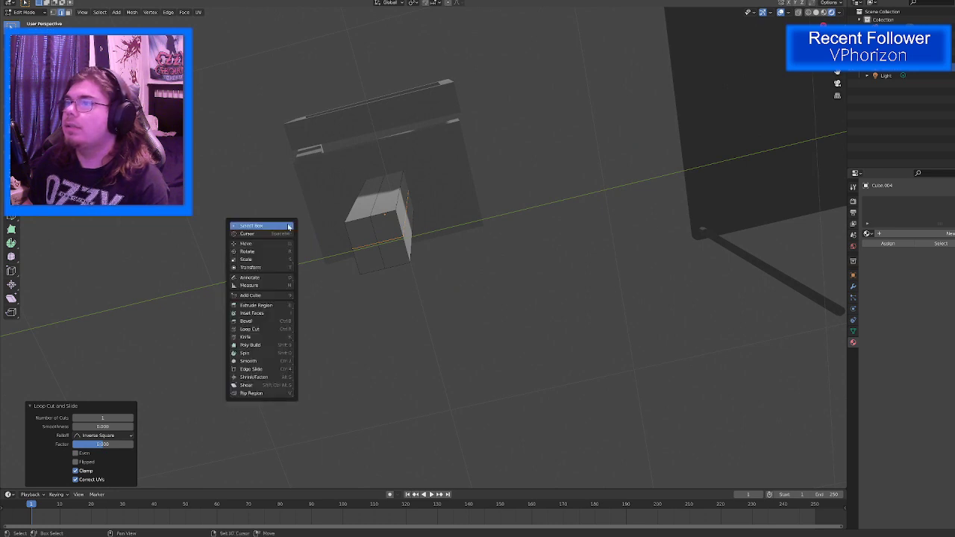
click(403, 217)
middle_drag(402, 217, 403, 274)
key(shift+space)
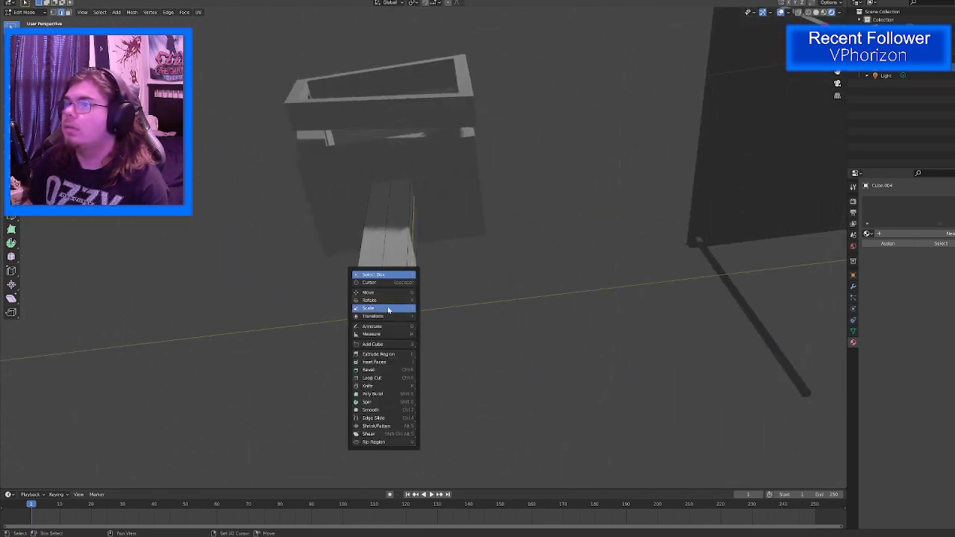
click(388, 309)
drag(420, 241, 436, 239)
Step: Scale the post's other lengthwise centre loop outward along X by a factor of about 1.222
click(386, 263)
middle_drag(392, 287, 388, 339)
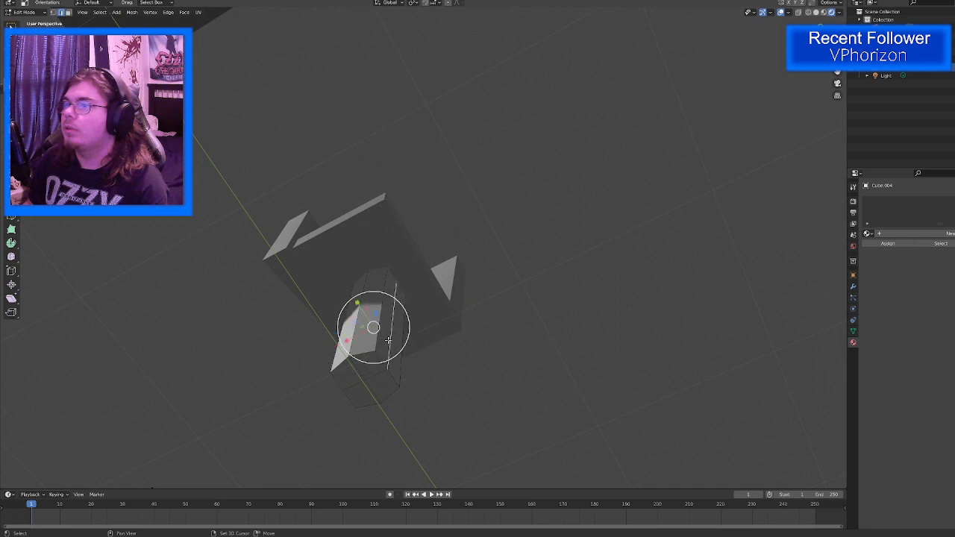
drag(388, 339, 394, 340)
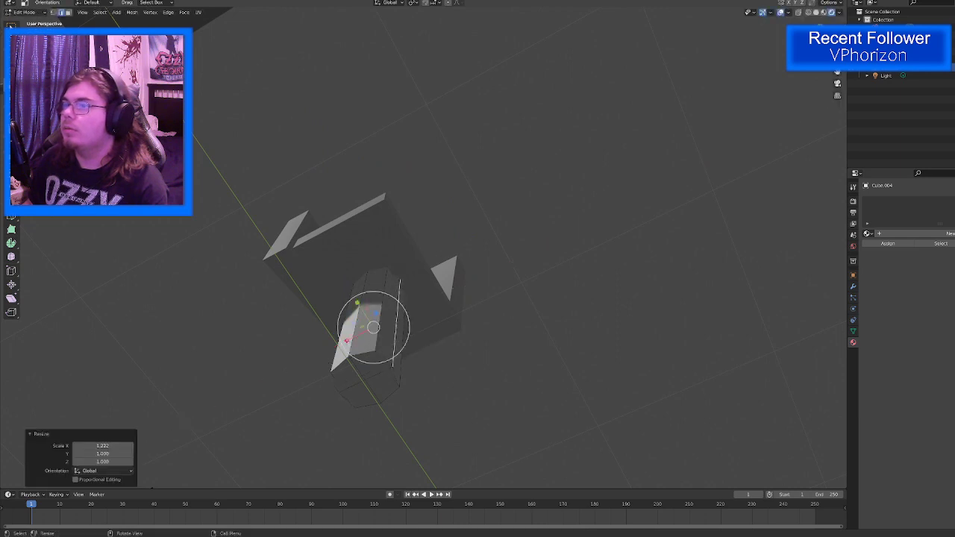
Step: Return to Object Mode and scale the whole post down horizontally into a thin rod
key(Tab)
middle_drag(393, 340, 356, 324)
key(shift+space)
click(324, 338)
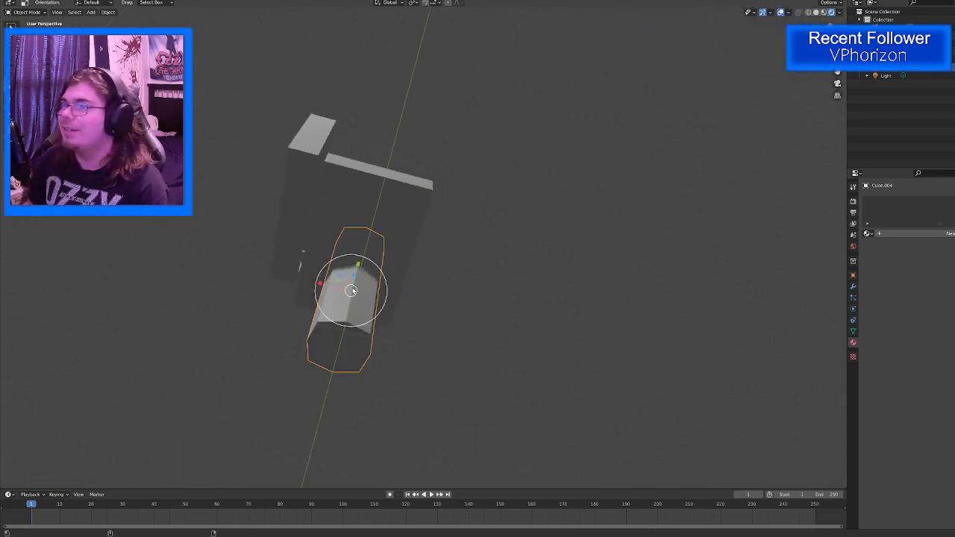
drag(319, 284, 349, 292)
middle_drag(349, 292, 418, 388)
Step: In Edit Mode with face selection, select the post's bottom end and raise it about 0.119 m along Z
key(Tab)
key(alt+z)
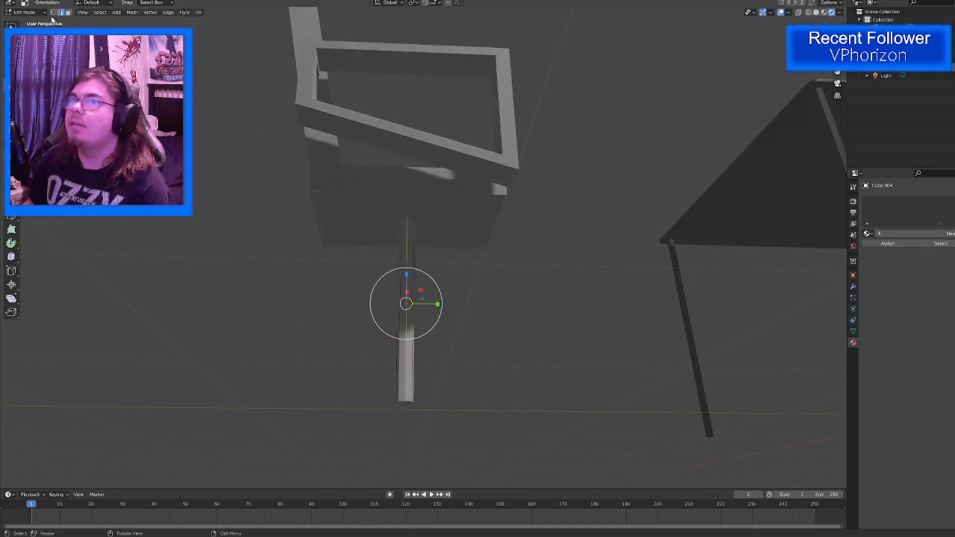
click(68, 13)
middle_drag(270, 321, 273, 248)
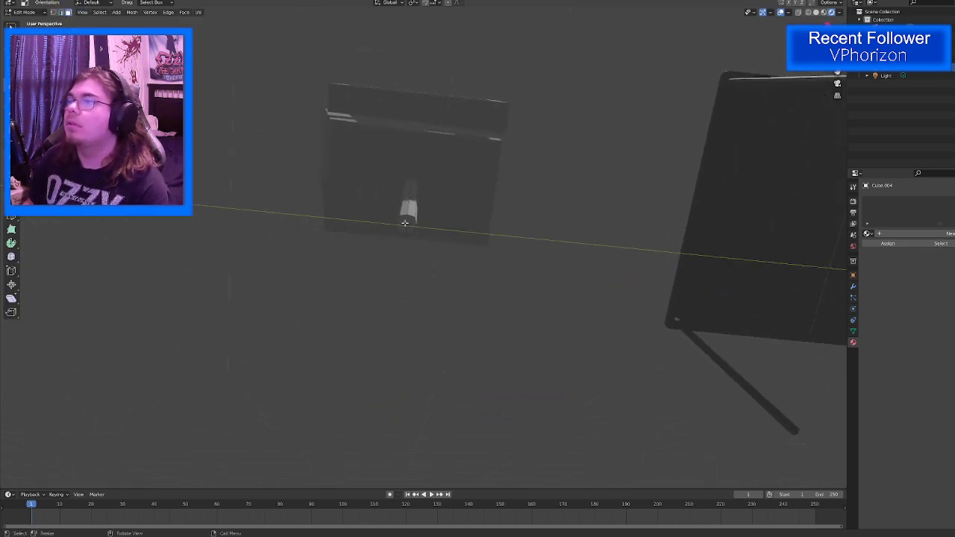
click(406, 224)
key(shift+space)
click(382, 214)
middle_drag(382, 214, 422, 283)
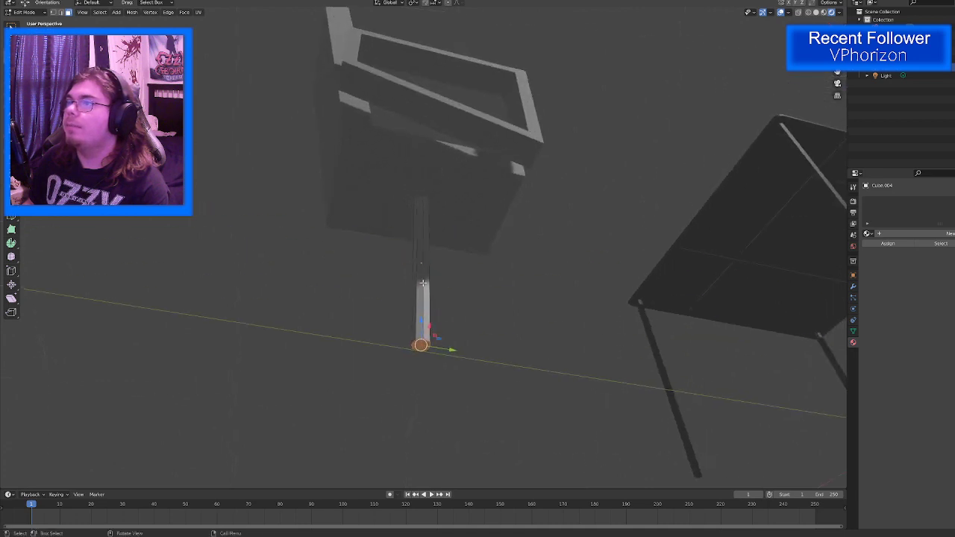
drag(423, 319, 419, 298)
click(419, 297)
Step: In wireframe shading, select the four faces capping the post's upper end and delete them
middle_drag(420, 297, 483, 338)
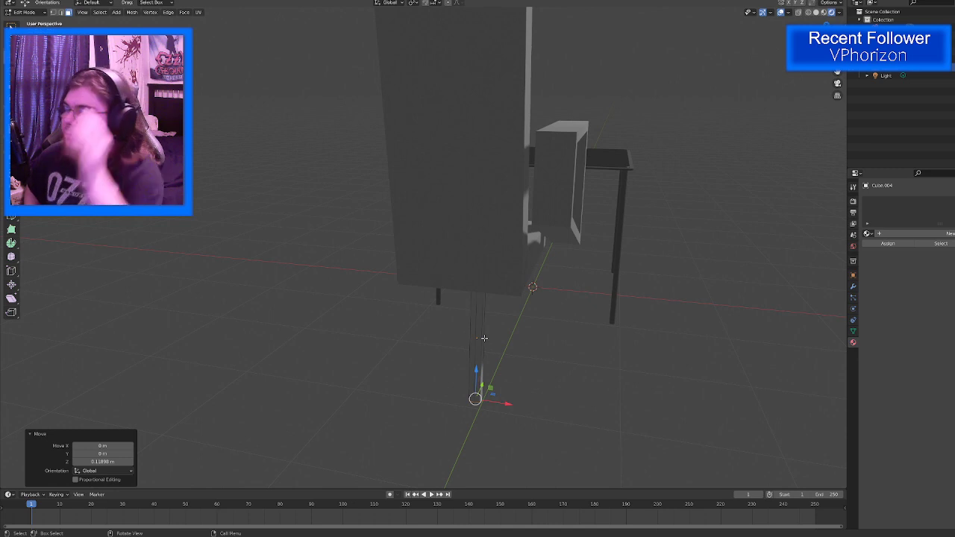
mouse_move(499, 330)
middle_down()
mouse_move(450, 311)
mouse_move(437, 276)
mouse_move(449, 329)
middle_up()
key(shift+z)
middle_drag(460, 272, 440, 358)
scroll(446, 315, up, 4)
scroll(443, 317, up, 3)
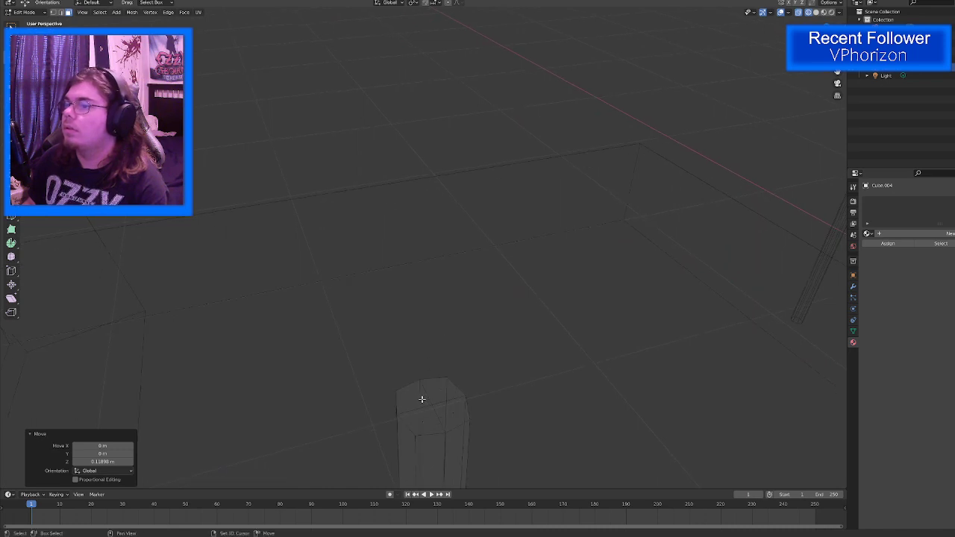
key(shift+z)
key(shift+z)
click(412, 398)
shift+click(438, 389)
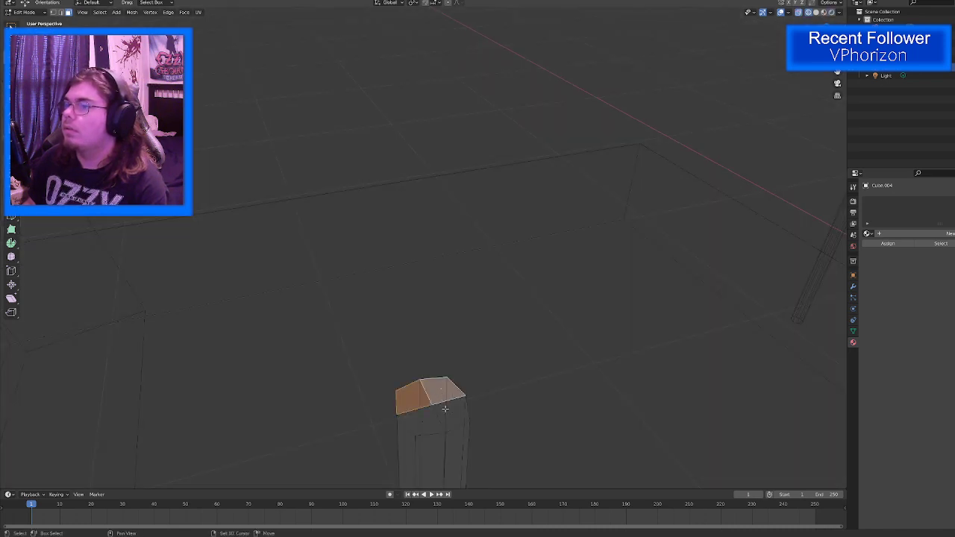
shift+click(447, 411)
shift+click(419, 420)
key(x)
click(423, 402)
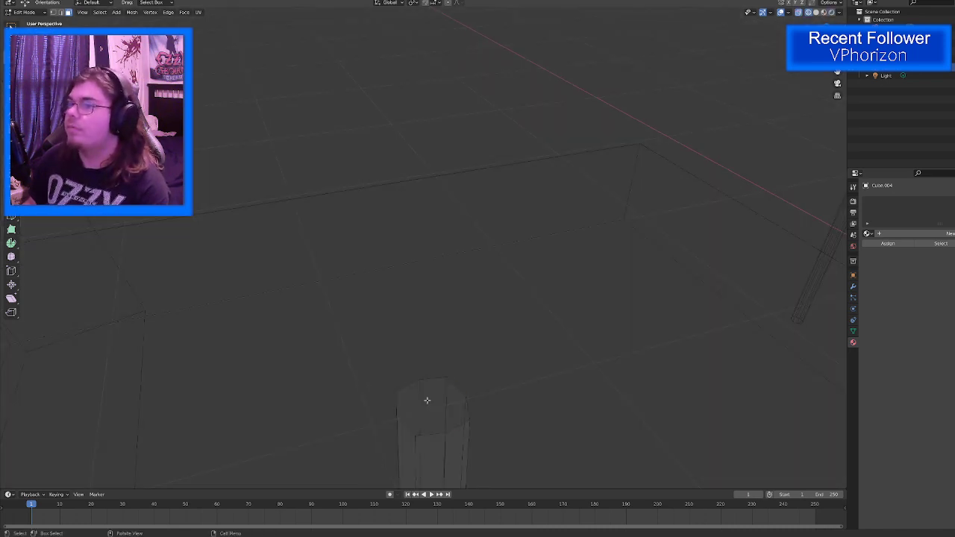
scroll(427, 401, down, 4)
key(alt+z)
middle_drag(427, 400, 412, 309)
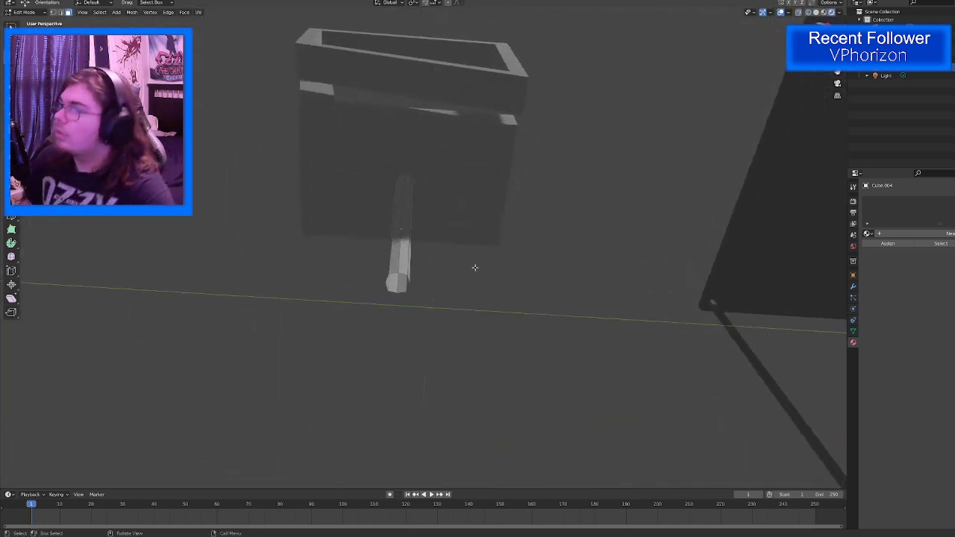
Step: Return to Object Mode, deselect the post and view the chair from the side in rendered shading
middle_drag(474, 268, 501, 324)
middle_drag(543, 335, 492, 322)
click(29, 13)
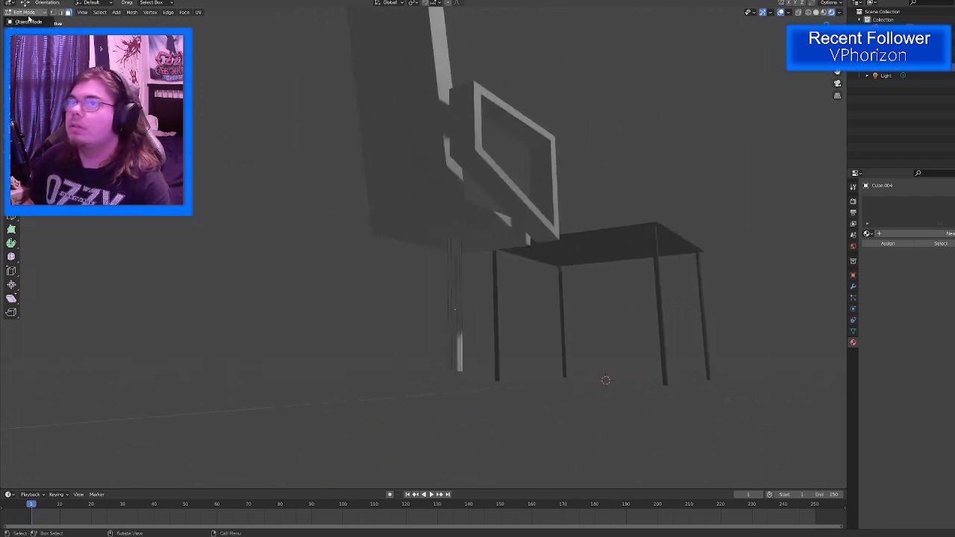
click(30, 23)
click(347, 270)
mouse_move(347, 270)
middle_down()
mouse_move(343, 252)
mouse_move(326, 281)
mouse_move(320, 276)
middle_up()
key(shift+z)
key(shift+z)
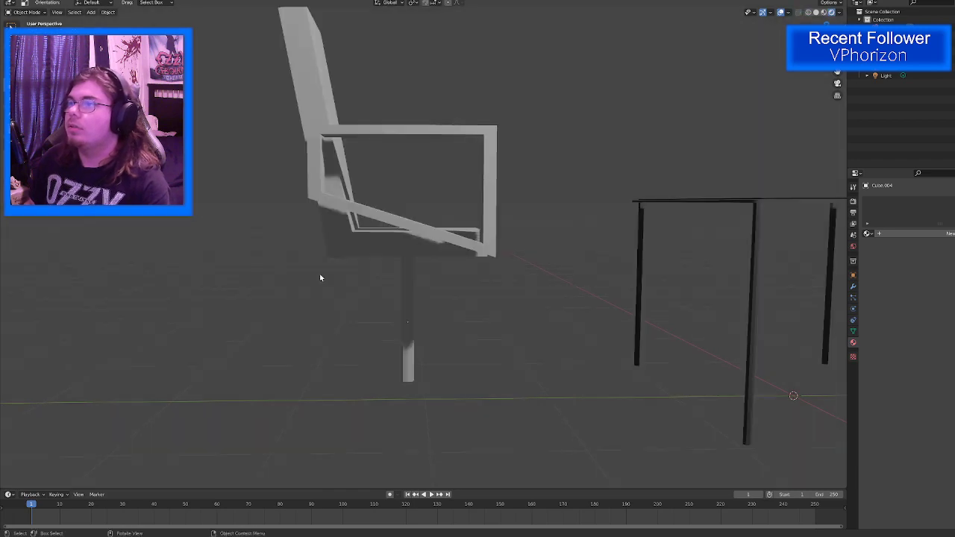
key(a)
key(s)
click(318, 274)
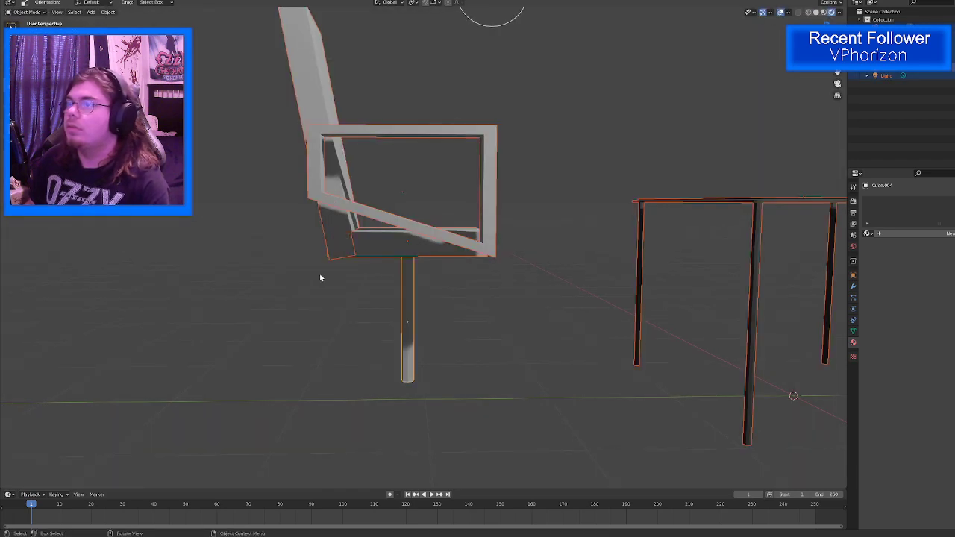
mouse_move(320, 277)
middle_down()
mouse_move(164, 268)
mouse_move(315, 288)
middle_up()
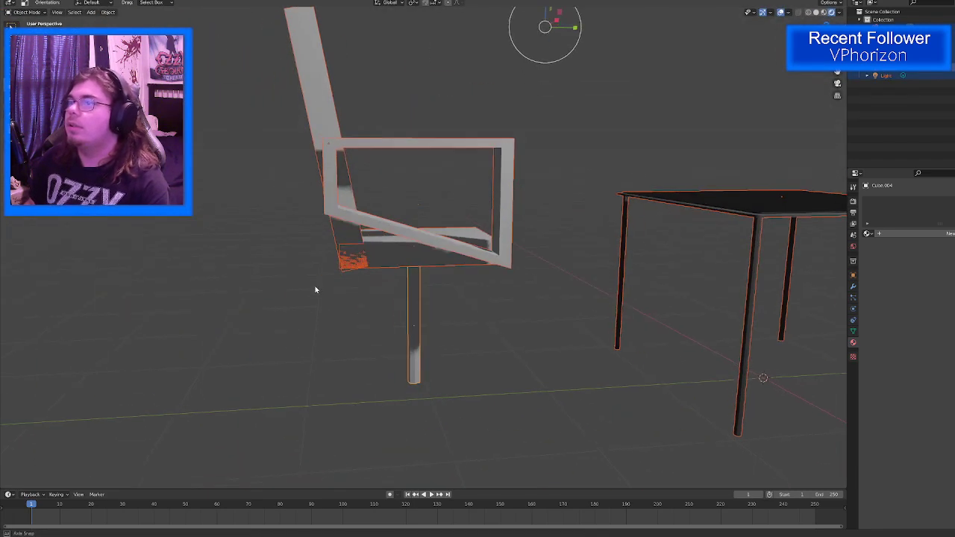
click(321, 330)
Step: Add a 2 m cube mesh at the scene's origin for the chair base
middle_drag(320, 330, 393, 319)
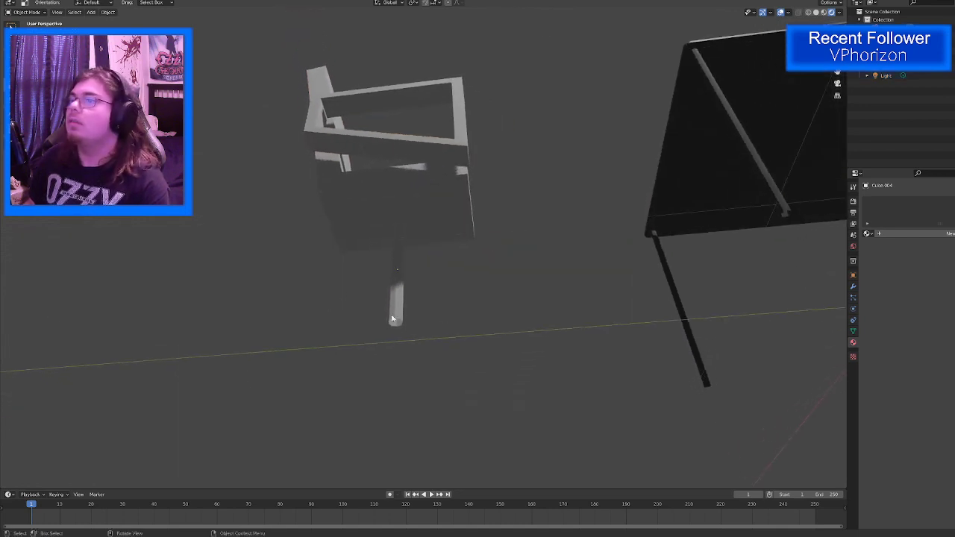
click(394, 315)
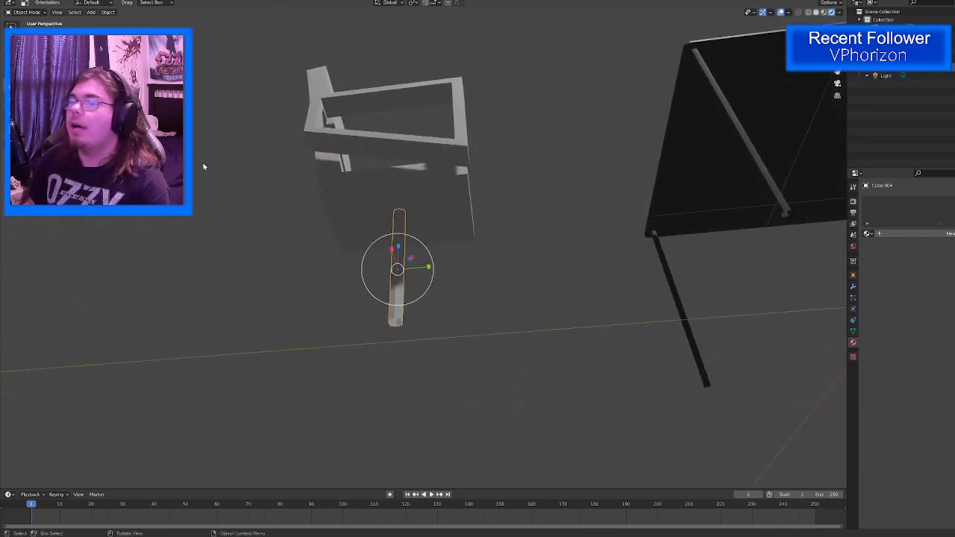
key(shift+a)
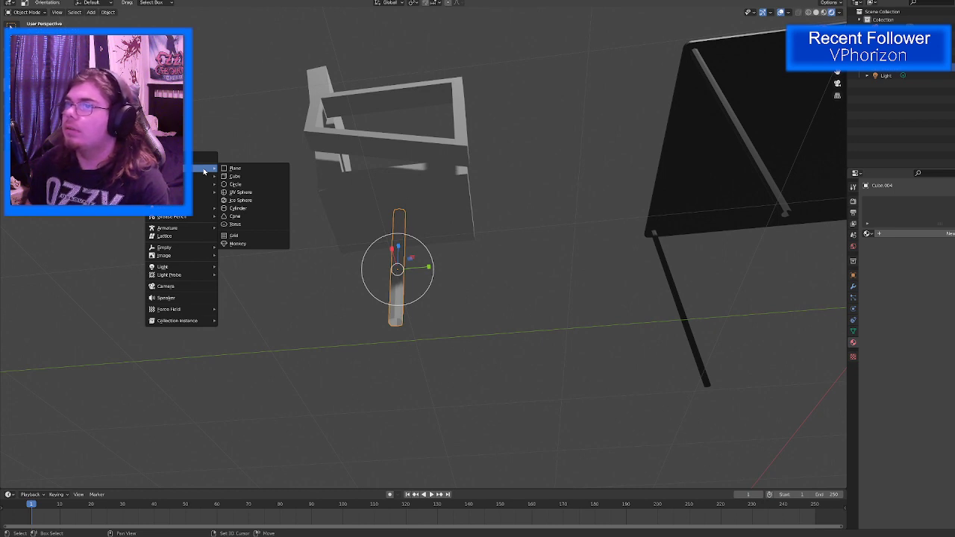
mouse_move(183, 193)
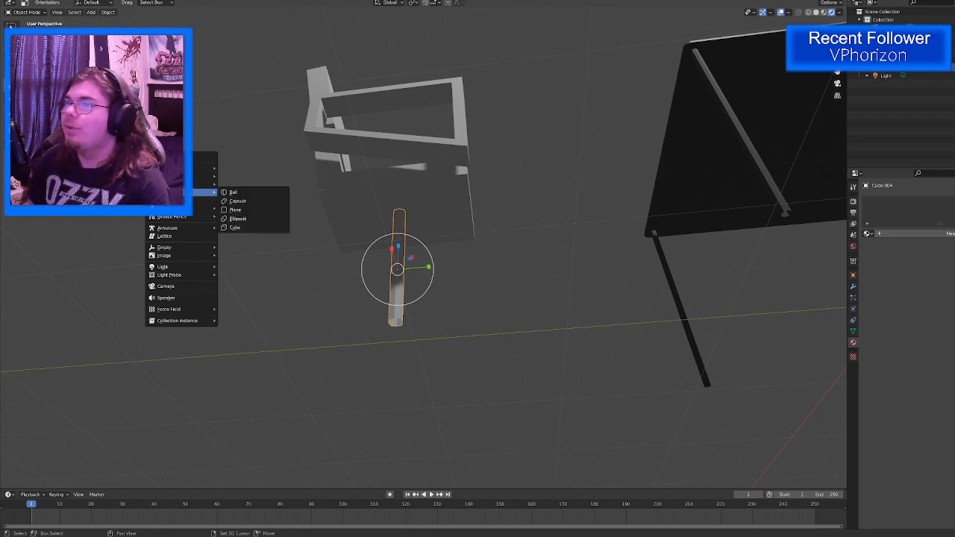
mouse_move(183, 168)
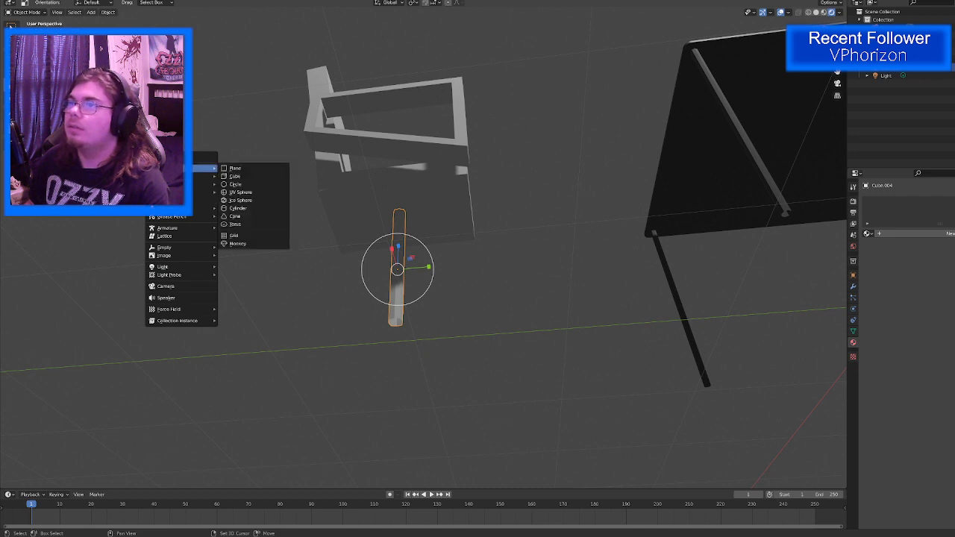
click(260, 179)
scroll(391, 262, down, 4)
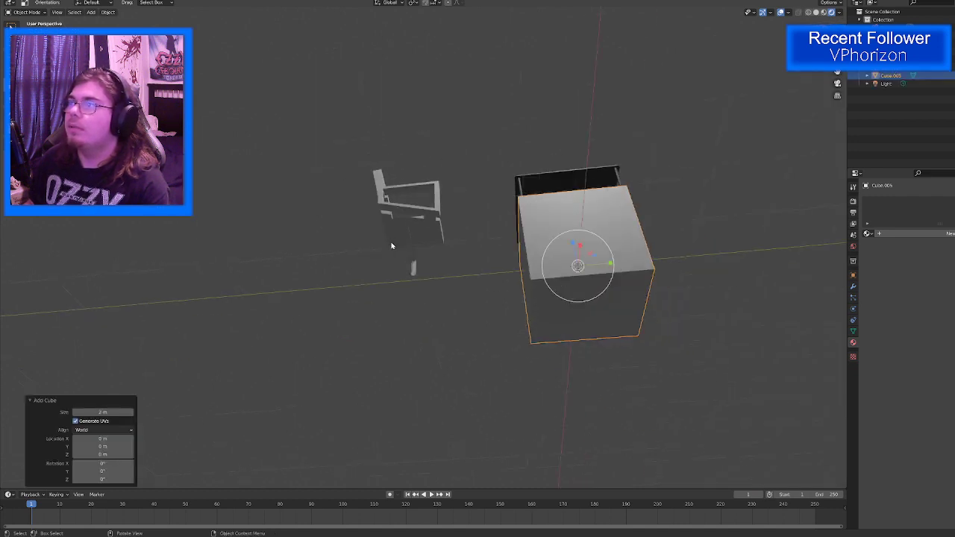
Step: Move the new cube about 3 m along the Y axis so it sits beneath the chair's support post
middle_drag(390, 245, 416, 308)
drag(584, 283, 542, 292)
key(ctrl+z)
middle_drag(504, 285, 564, 299)
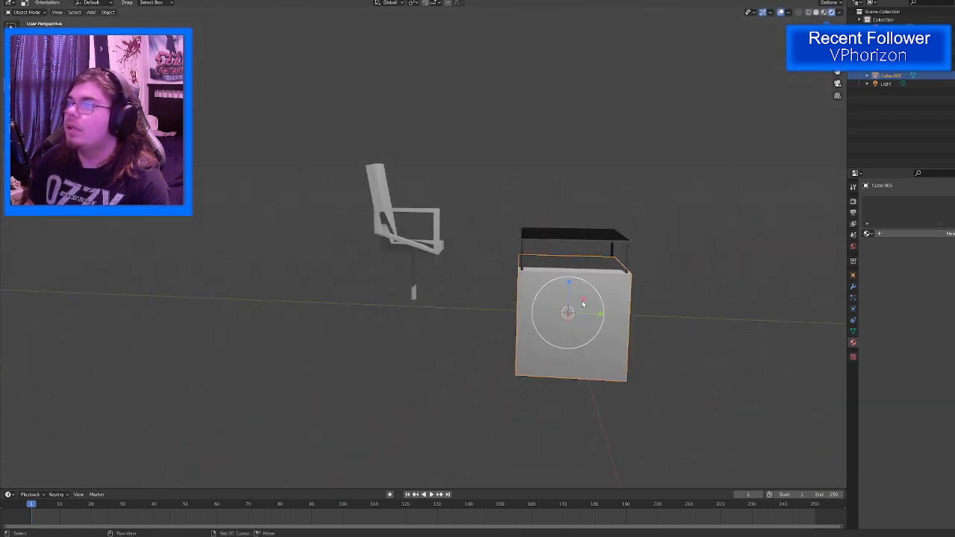
right_click(565, 299)
key(Escape)
key(g)
key(y)
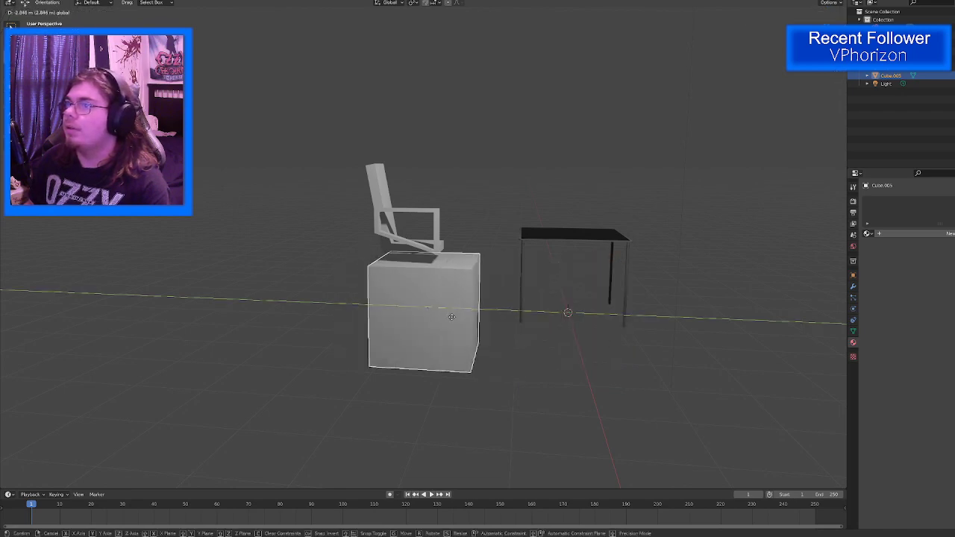
click(440, 306)
Step: Scale the cube along Z by about 0.13 to flatten it into a slab under the chair
key(shift+space)
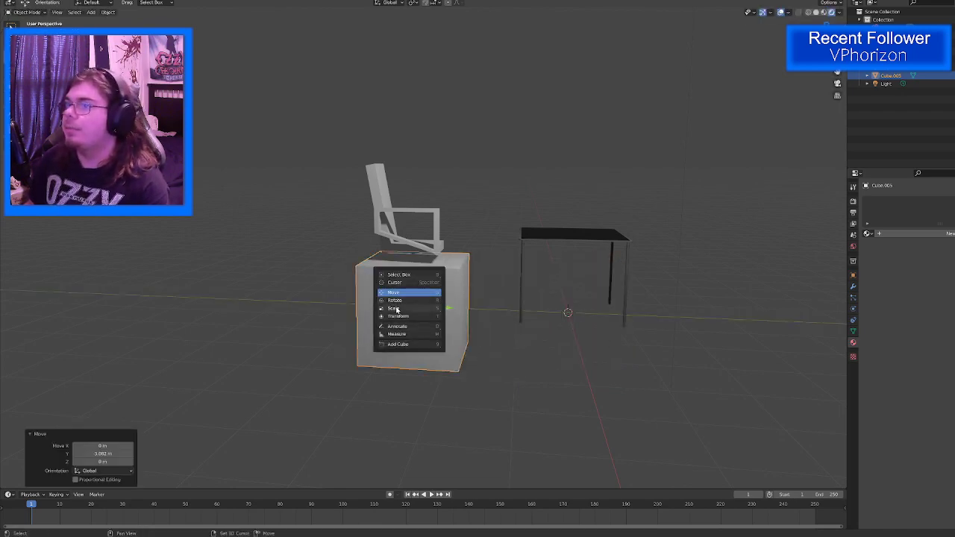
click(411, 308)
drag(416, 281, 416, 293)
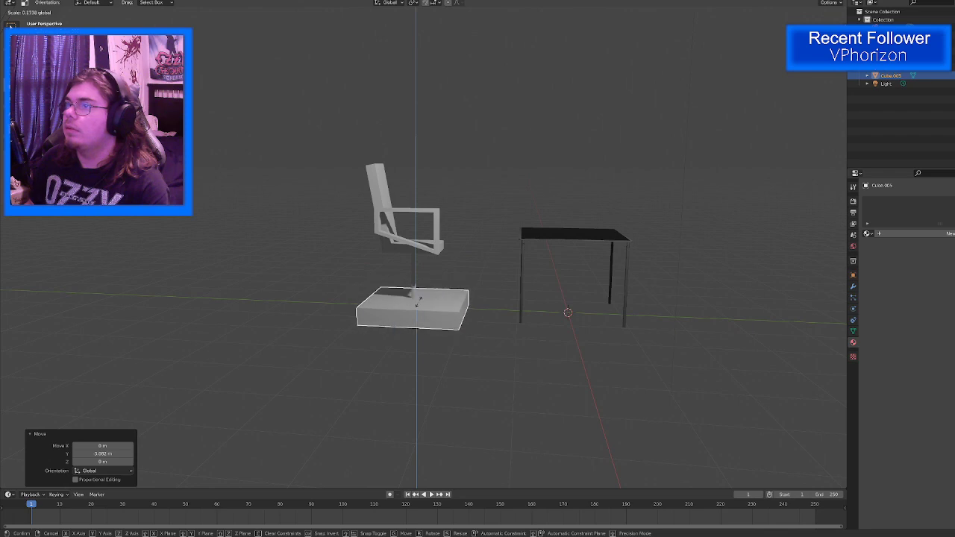
click(418, 306)
scroll(419, 305, up, 5)
shift+middle_drag(419, 310, 358, 208)
scroll(354, 190, down, 2)
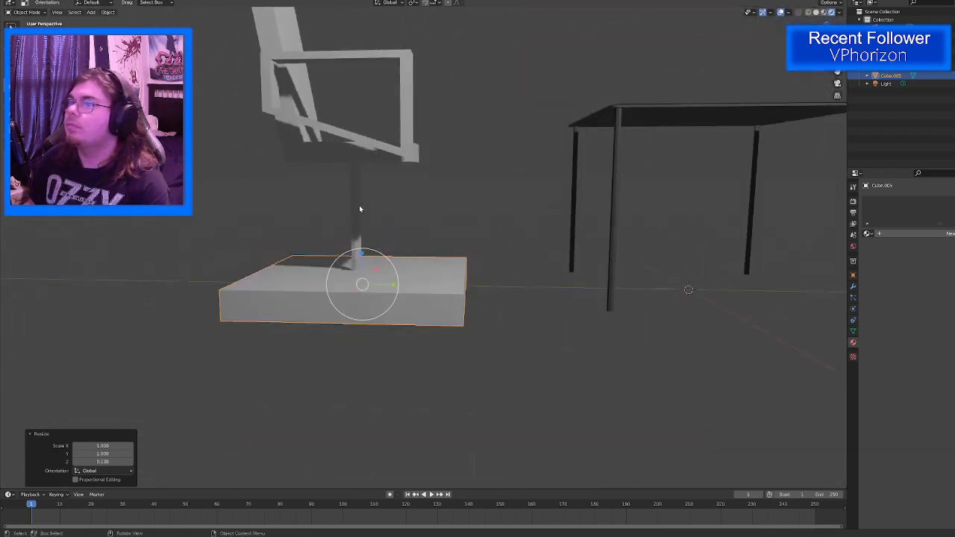
Step: Raise the base slab about 0.319 m along Z to meet the lower end of the post
key(shift+space)
click(335, 242)
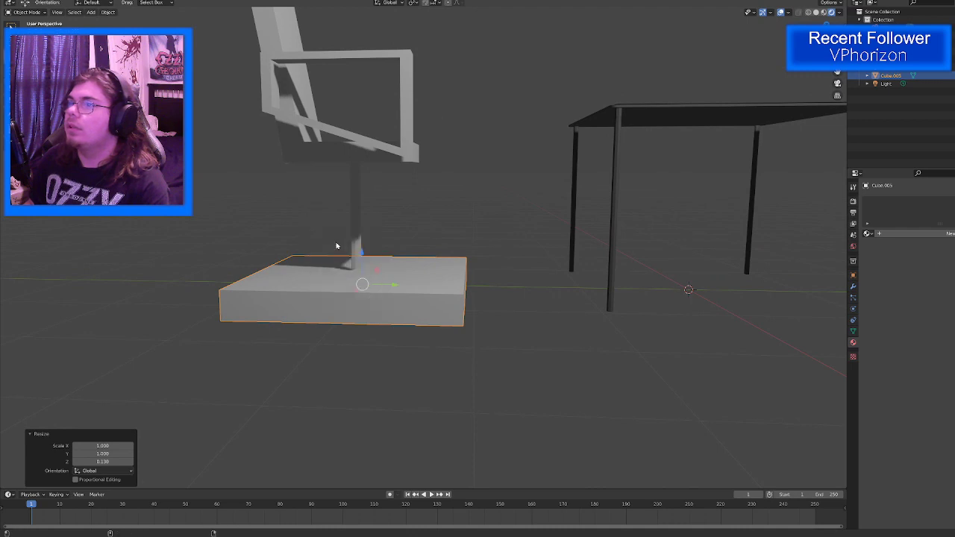
key(g)
key(z)
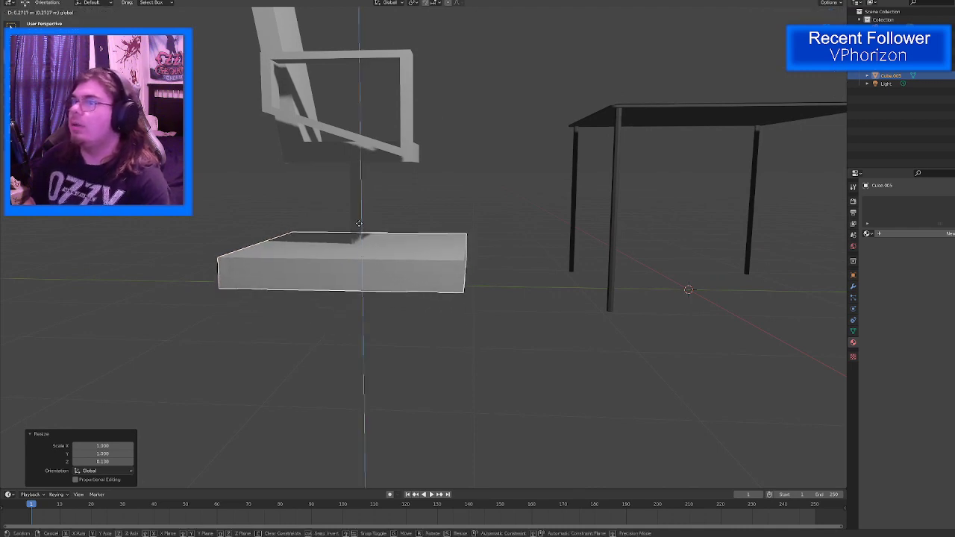
click(359, 222)
middle_drag(360, 222, 421, 270)
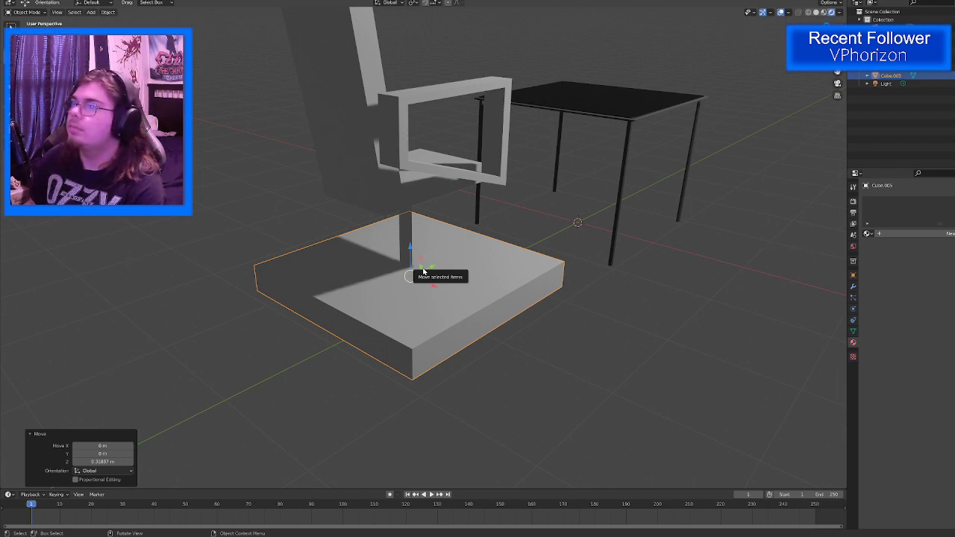
middle_drag(483, 294, 431, 262)
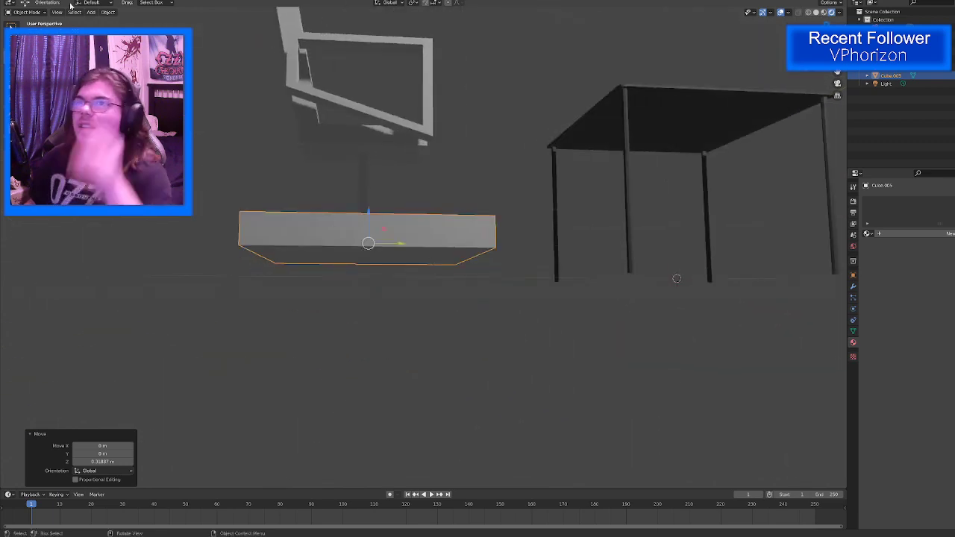
Step: In Edit Mode, add two crossing centred loop cuts that divide the base slab into quarters
click(26, 12)
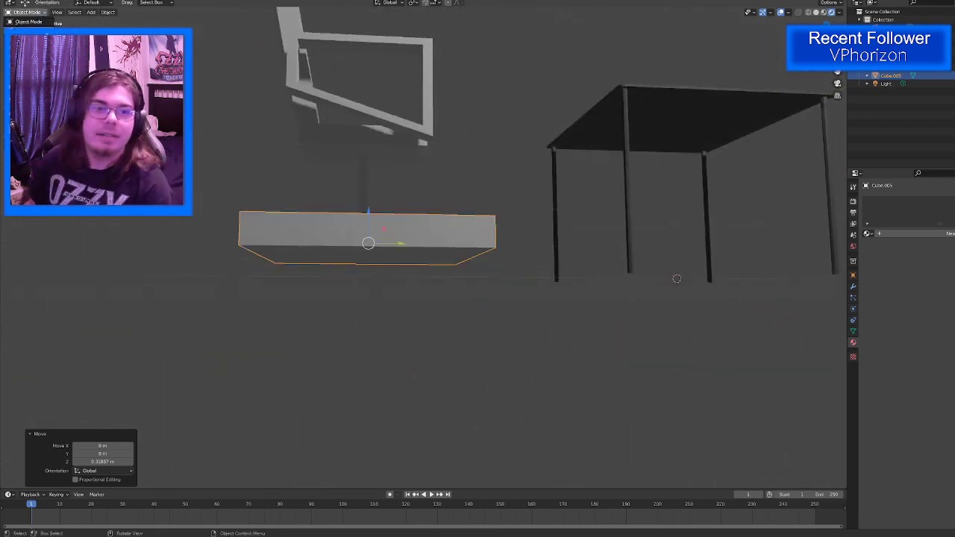
click(27, 31)
click(12, 217)
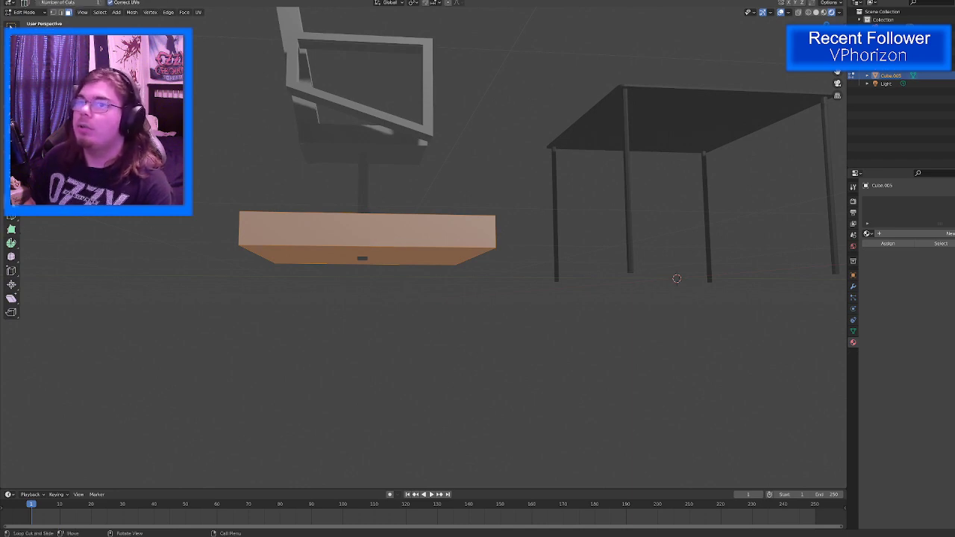
click(372, 228)
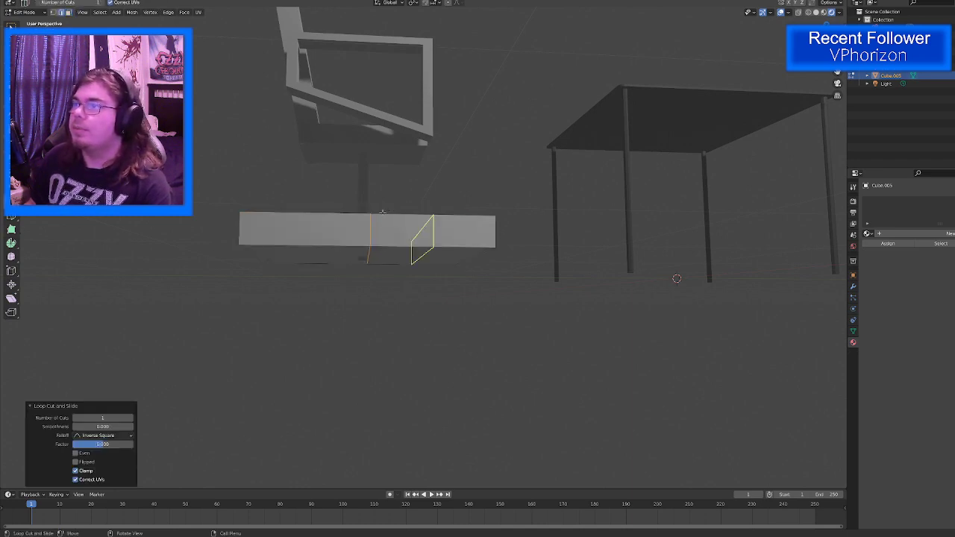
middle_drag(372, 228, 358, 283)
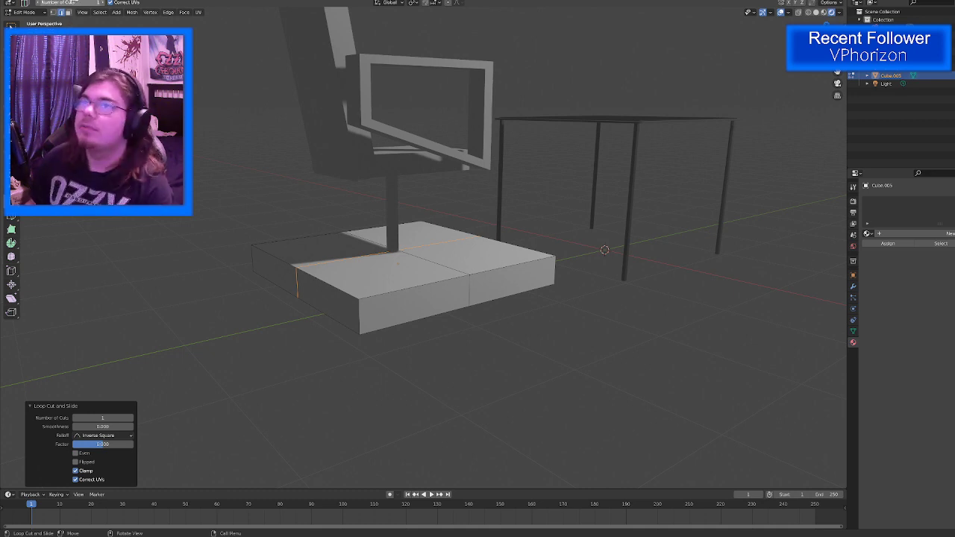
Step: With face selection in wireframe shading, select the faces of three quarters of the slab and delete them, keeping one quarter
click(69, 12)
click(12, 27)
middle_drag(509, 230, 484, 222)
key(shift+z)
drag(390, 201, 486, 318)
middle_drag(434, 297, 494, 282)
drag(258, 221, 446, 315)
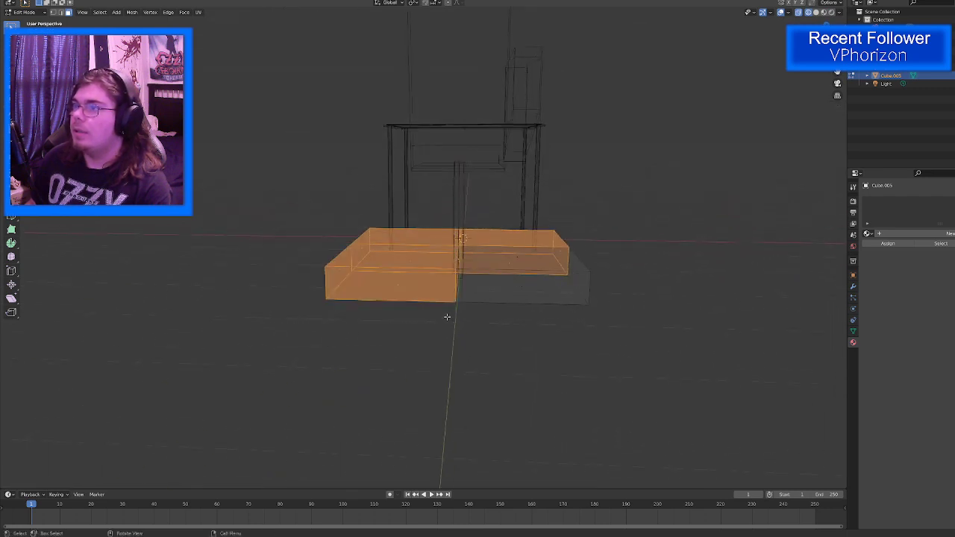
middle_drag(445, 316, 414, 296)
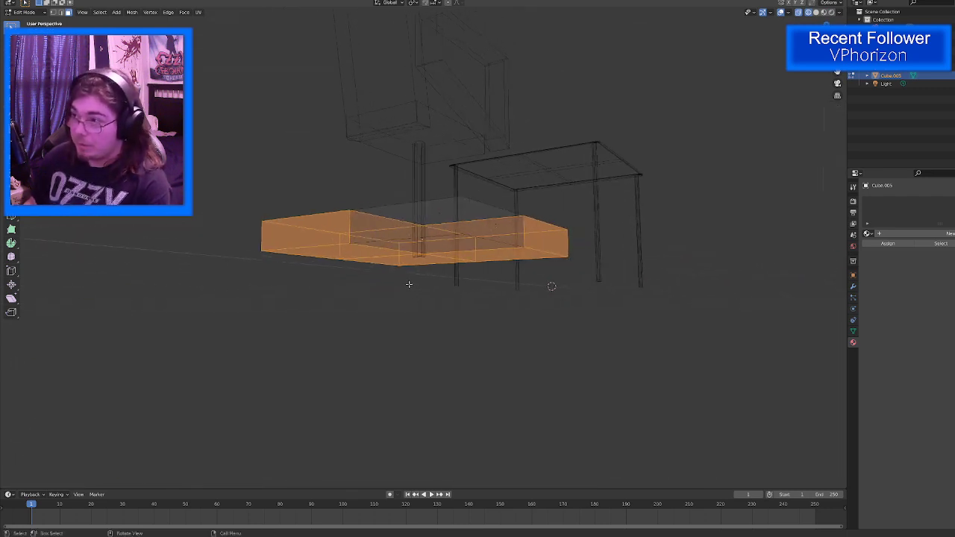
key(x)
click(409, 283)
middle_drag(418, 264, 389, 263)
key(alt+z)
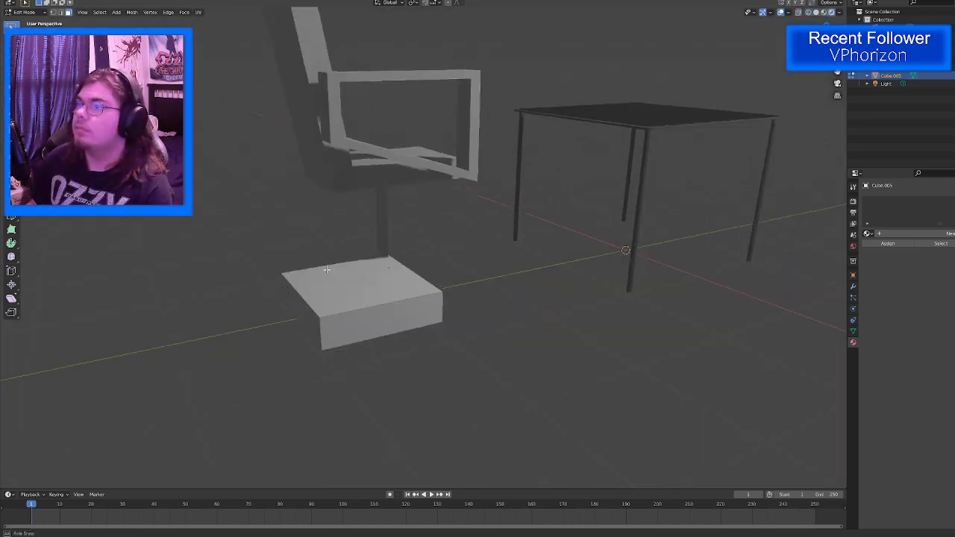
Step: Select the remaining quarter's two opposite vertical corner edges and scale them by about 0.216 in X and Y to form a narrow leg
middle_drag(371, 208, 318, 260)
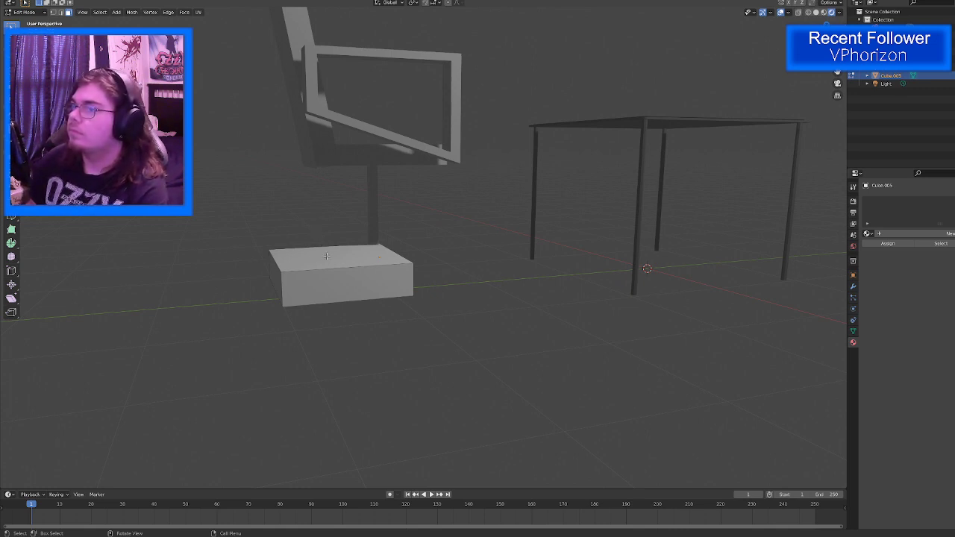
click(59, 14)
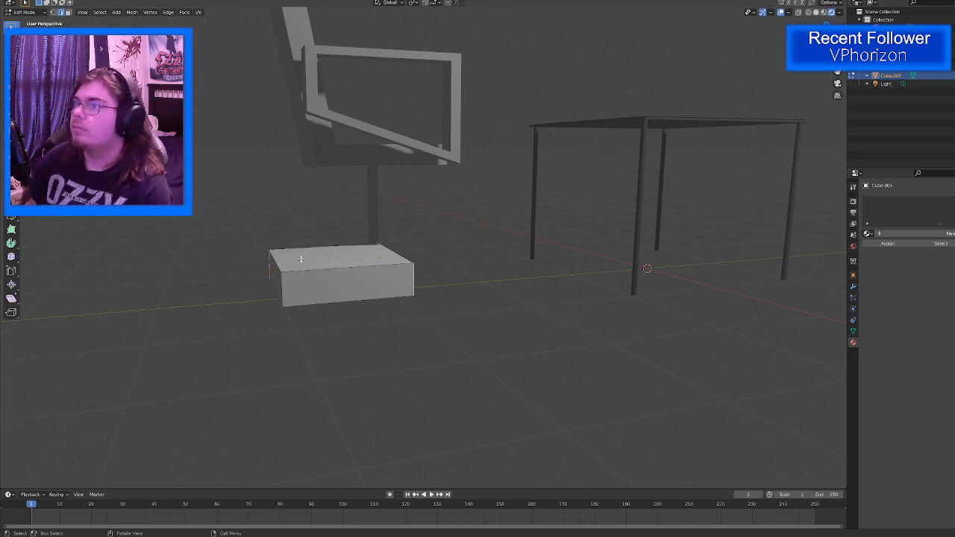
middle_drag(414, 273, 318, 281)
key(shift+space)
click(297, 315)
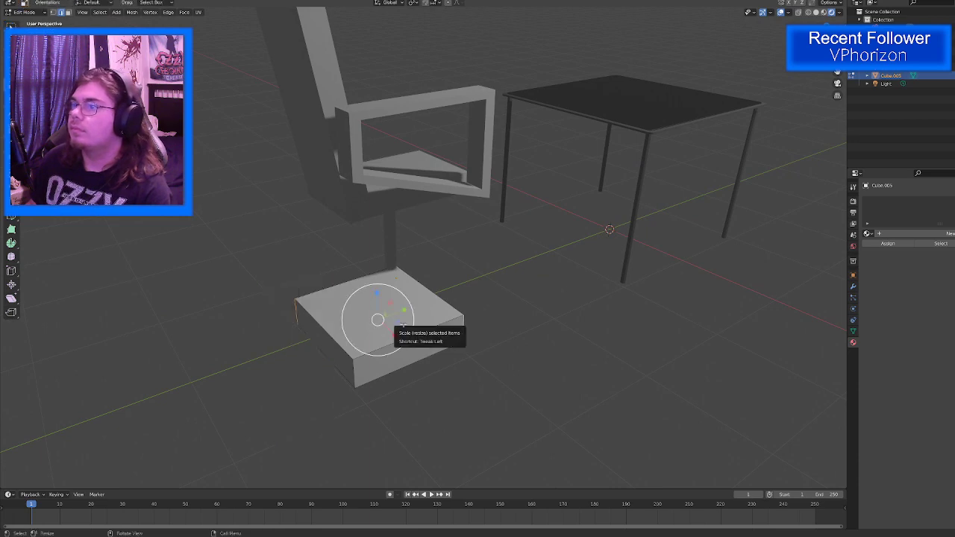
key(s)
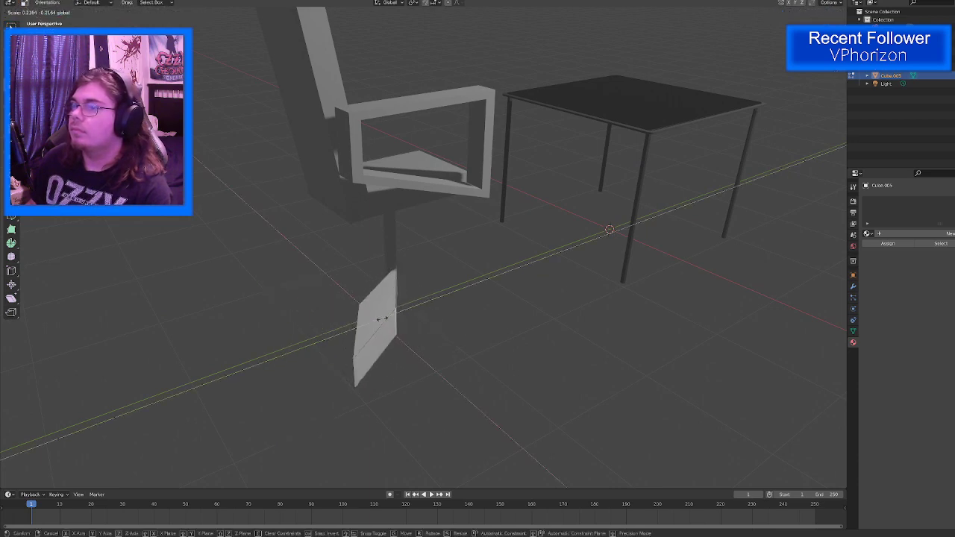
click(382, 319)
middle_drag(382, 319, 356, 322)
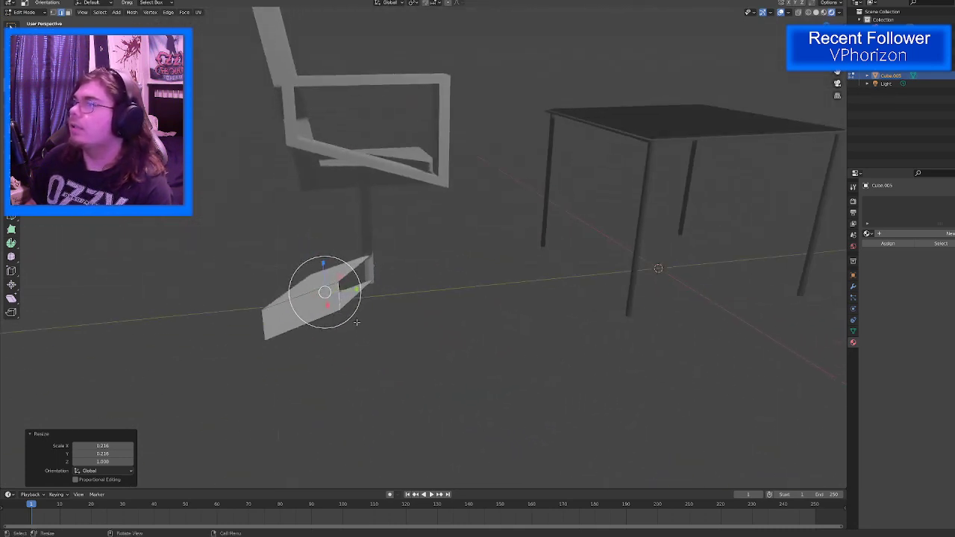
Step: Add a Mirror modifier to the leg and mirror it across X and Y to make four base legs
click(853, 287)
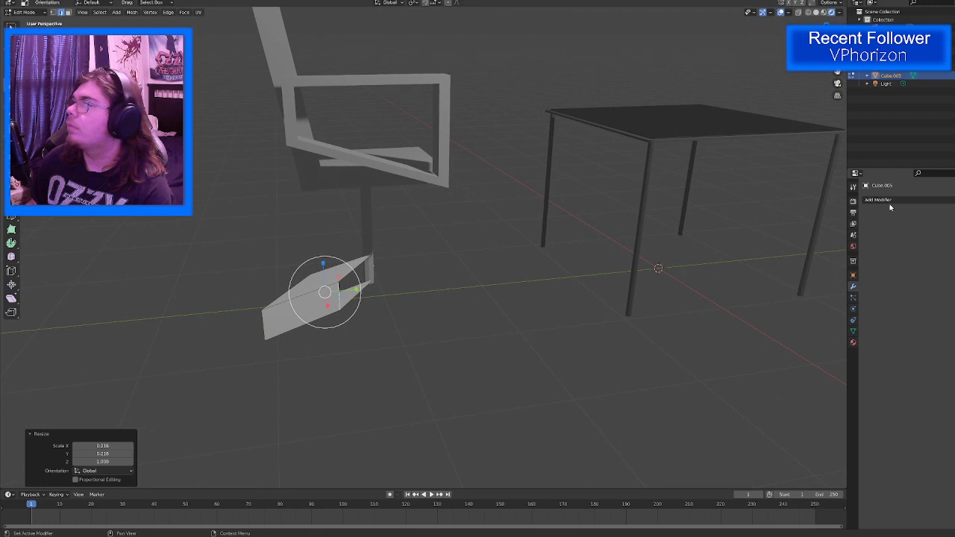
click(890, 202)
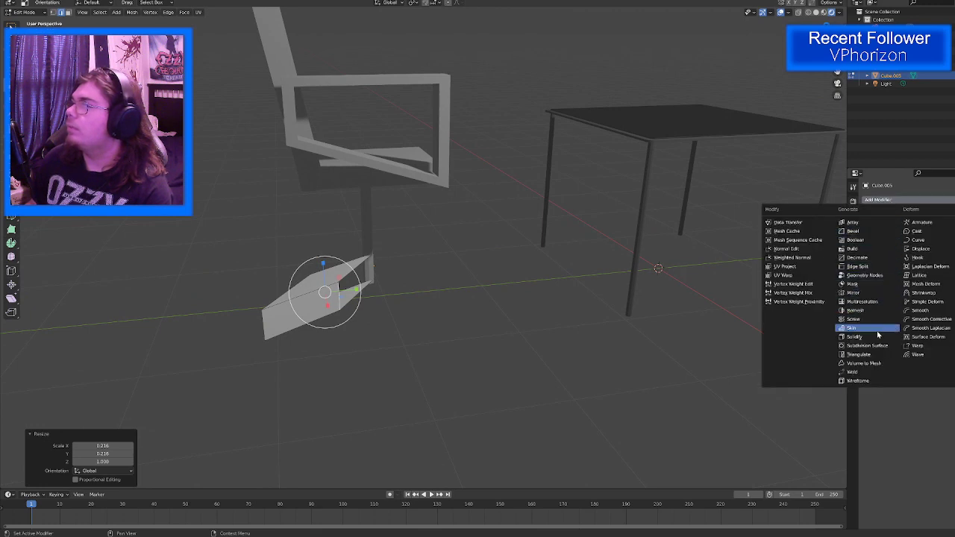
click(860, 294)
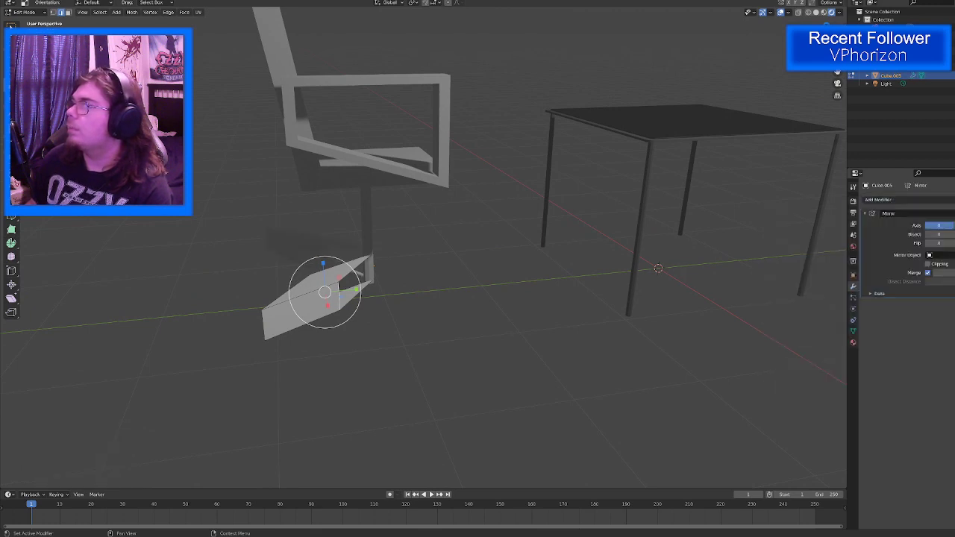
mouse_move(540, 268)
middle_down()
mouse_move(560, 320)
mouse_move(565, 283)
mouse_move(646, 264)
mouse_move(665, 273)
mouse_move(620, 284)
mouse_move(593, 271)
mouse_move(507, 290)
middle_up()
scroll(664, 270, up, 4)
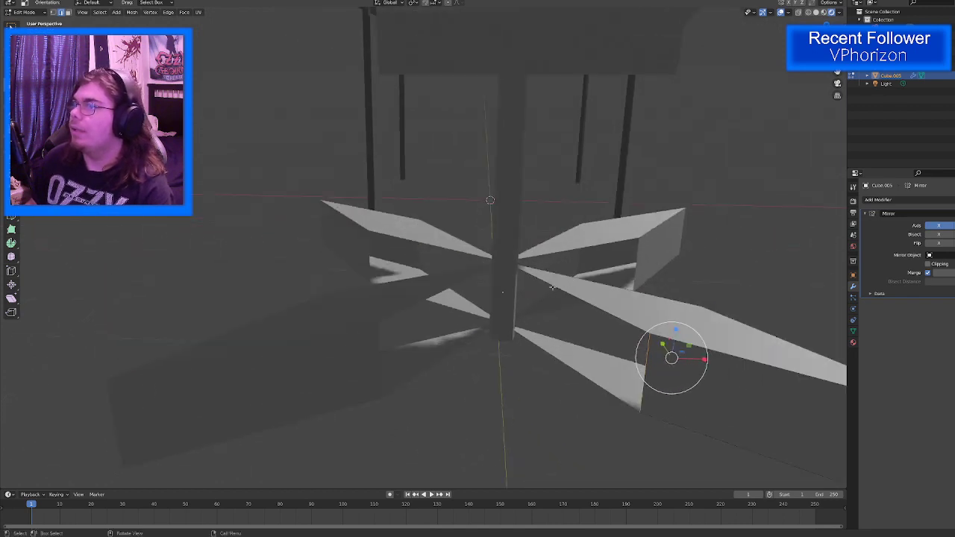
key(shift+z)
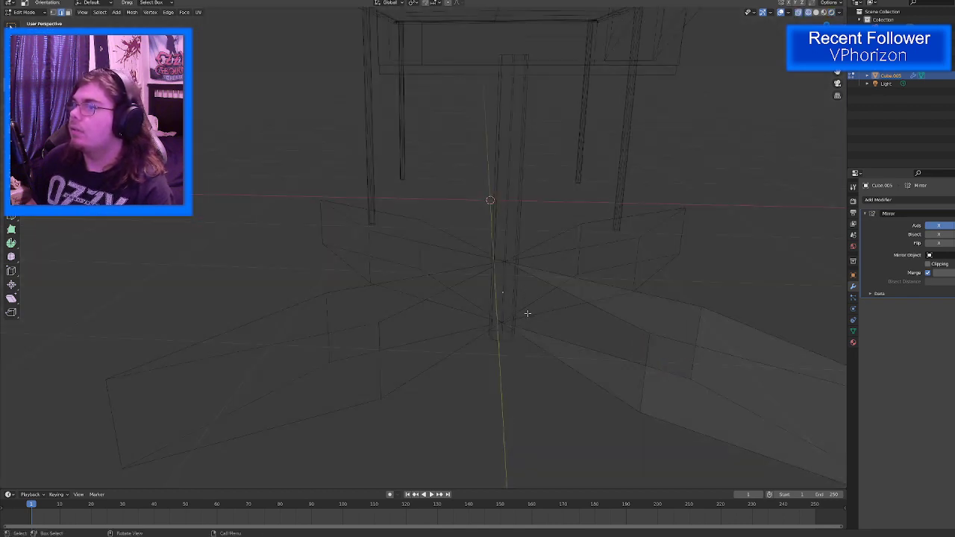
key(shift+z)
key(shift+z)
click(511, 267)
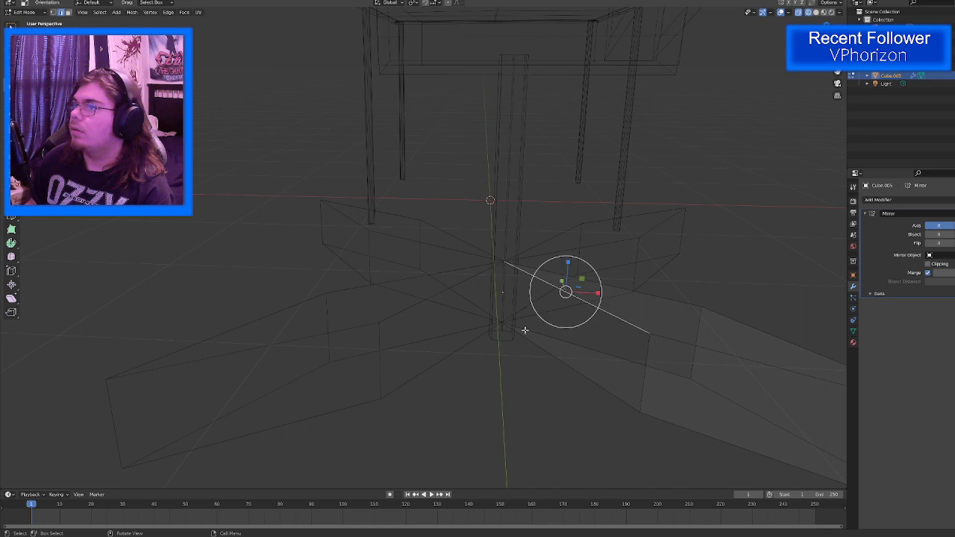
key(shift+z)
Step: Using vertex selection in wireframe, select the leg's upper and lower inner corner vertices and move them about 0.49 m in X and -0.49 m in Y
click(54, 12)
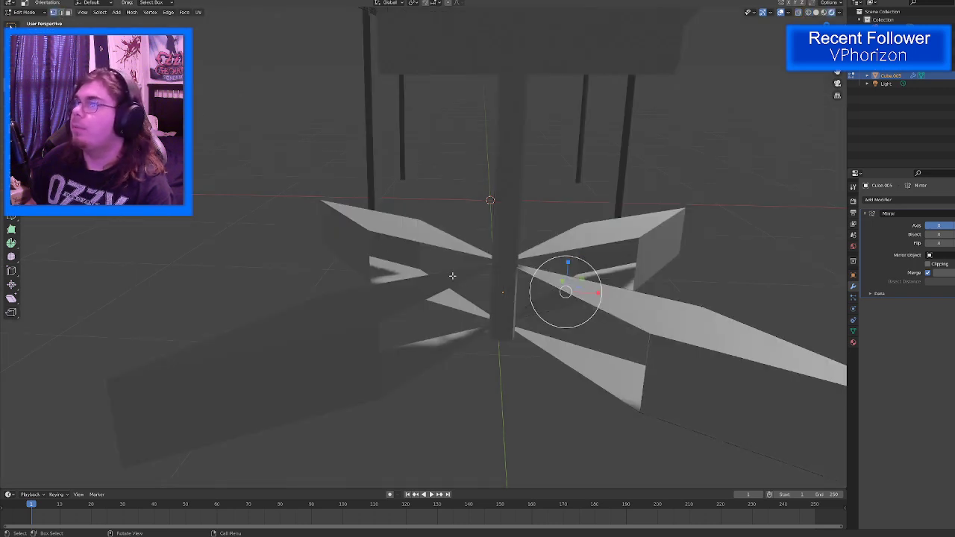
key(shift+z)
click(505, 262)
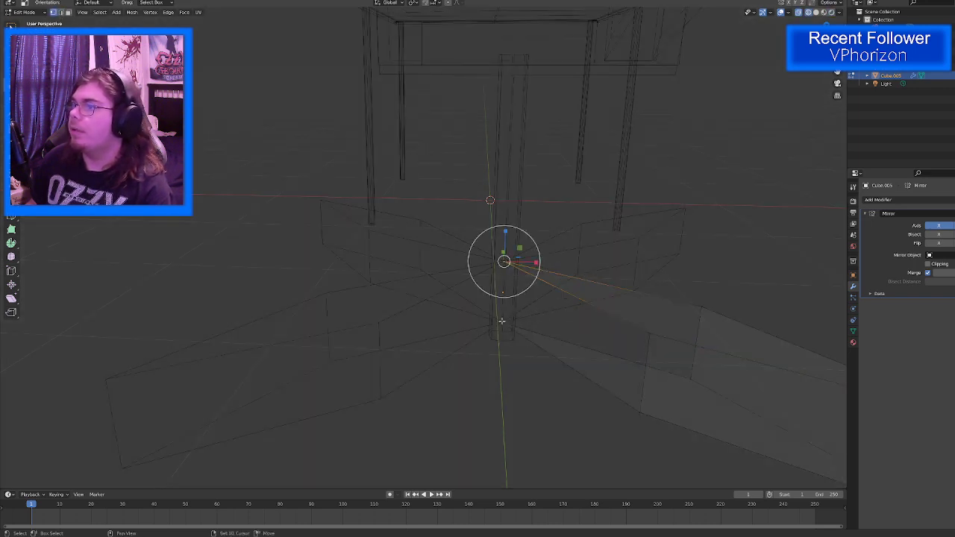
right_click(512, 321)
click(507, 307)
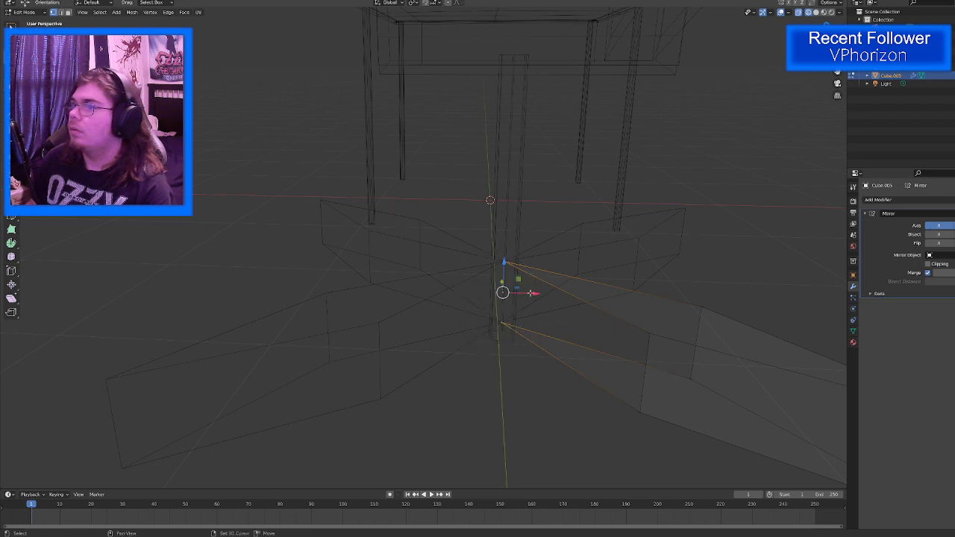
key(shift+z)
mouse_move(531, 293)
middle_down()
mouse_move(510, 332)
mouse_move(465, 316)
mouse_move(443, 286)
middle_up()
key(g)
key(shift+z)
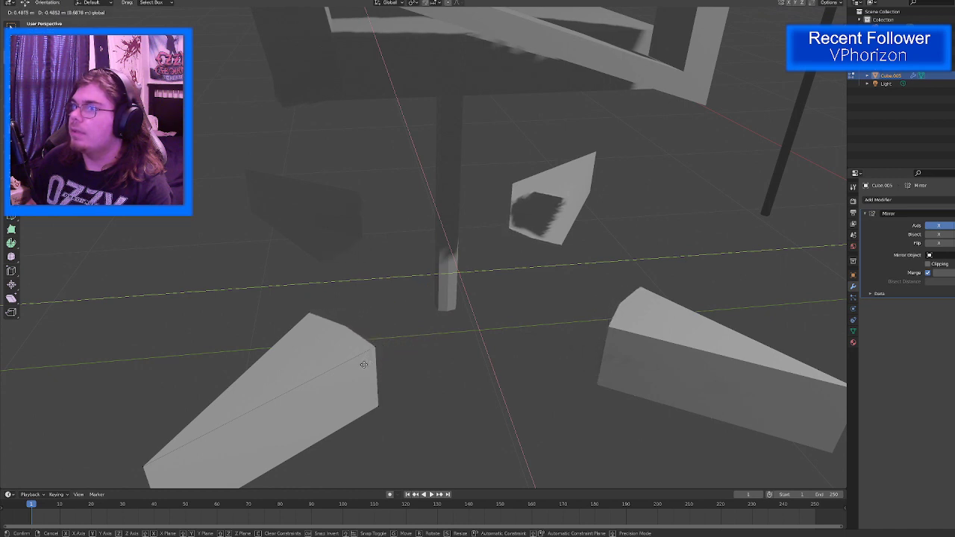
click(368, 360)
middle_drag(367, 361, 414, 334)
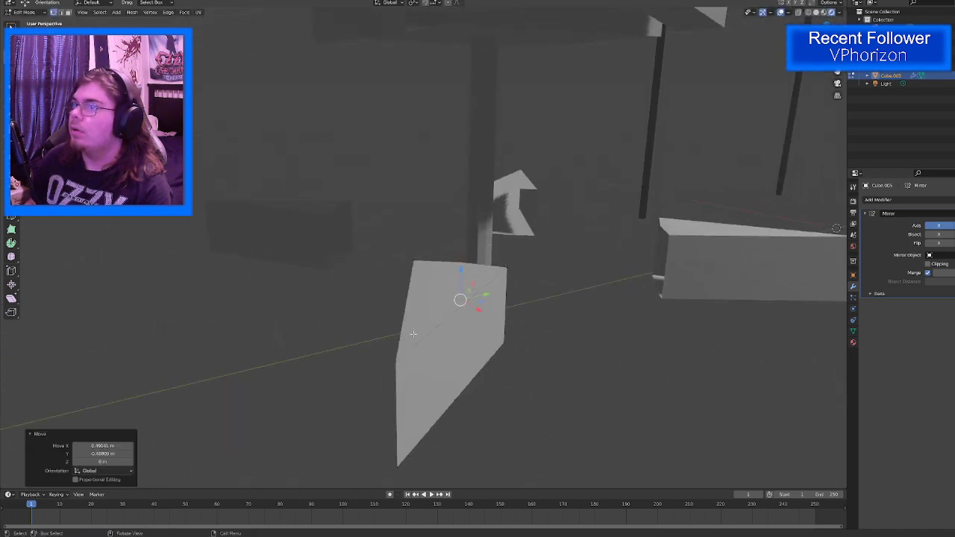
middle_drag(423, 294, 534, 302)
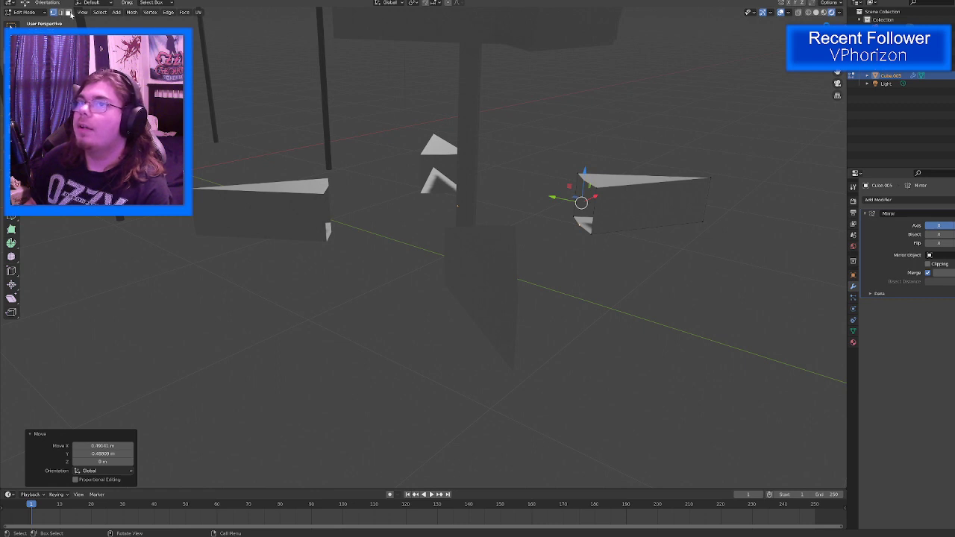
Step: With face selection, select the whole leg and move it about -0.39 m in X and 0.35 m in Y toward the central post
click(68, 12)
key(alt+z)
key(a)
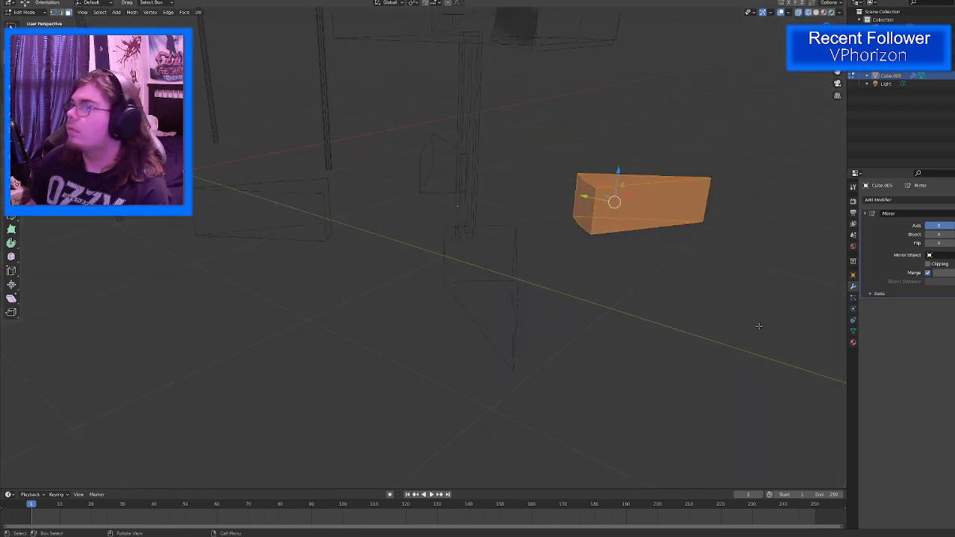
key(alt+z)
middle_drag(759, 326, 360, 411)
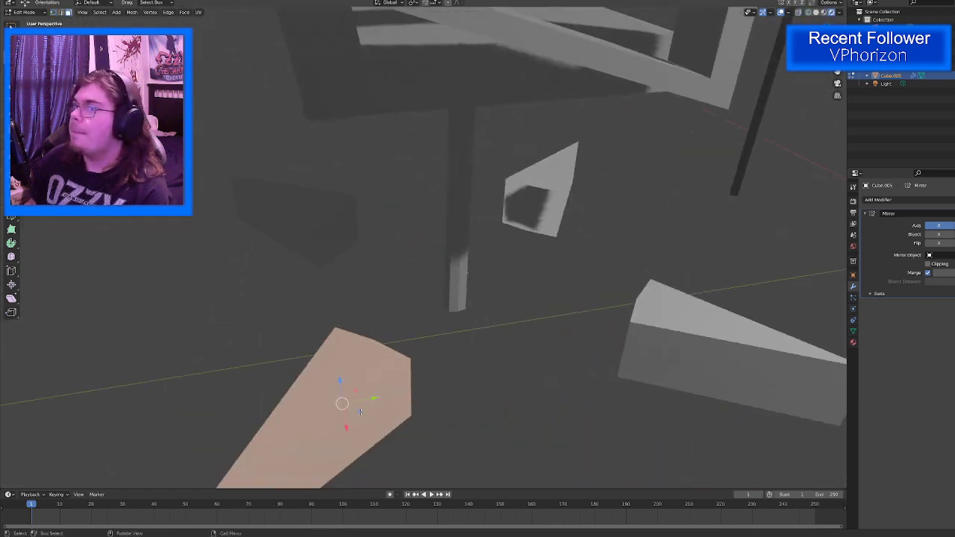
key(g)
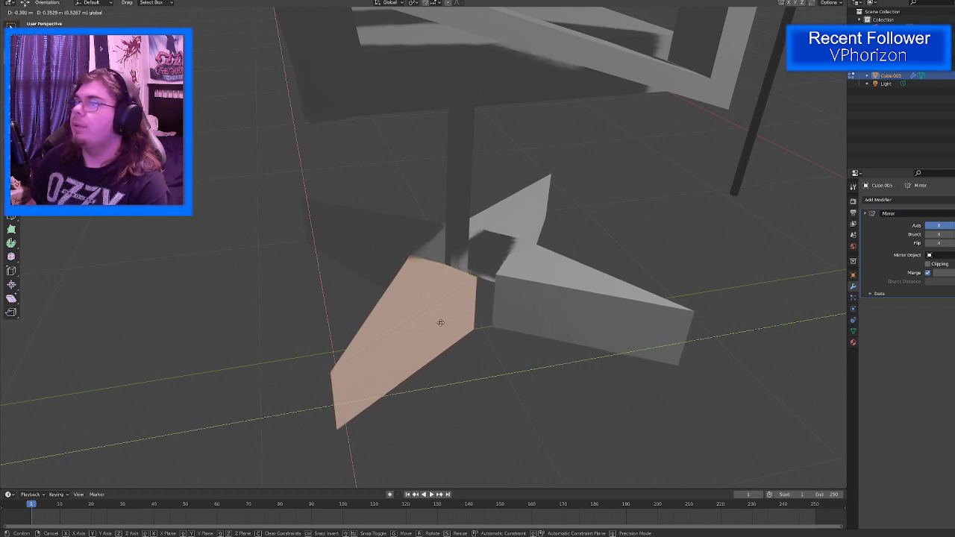
click(440, 323)
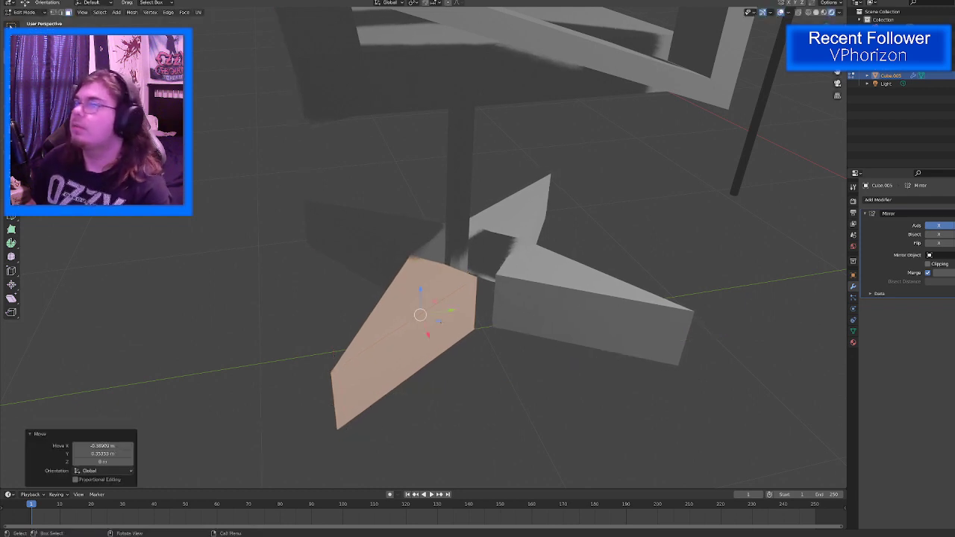
Step: From the bottom orthographic view, nudge the whole leg by about 0.015 m in X and 0.03 m in Y
middle_drag(440, 323, 540, 206)
shift+middle_drag(583, 229, 548, 209)
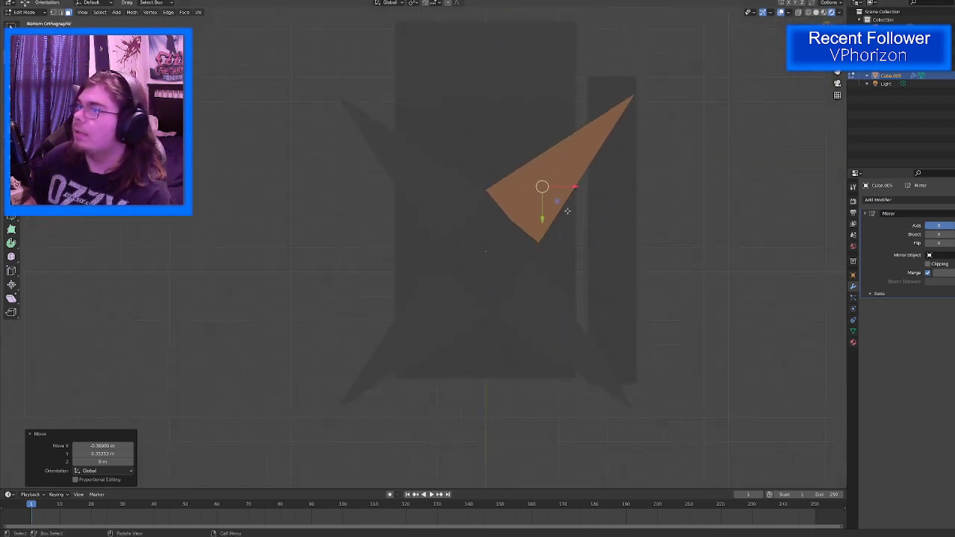
drag(558, 202, 563, 211)
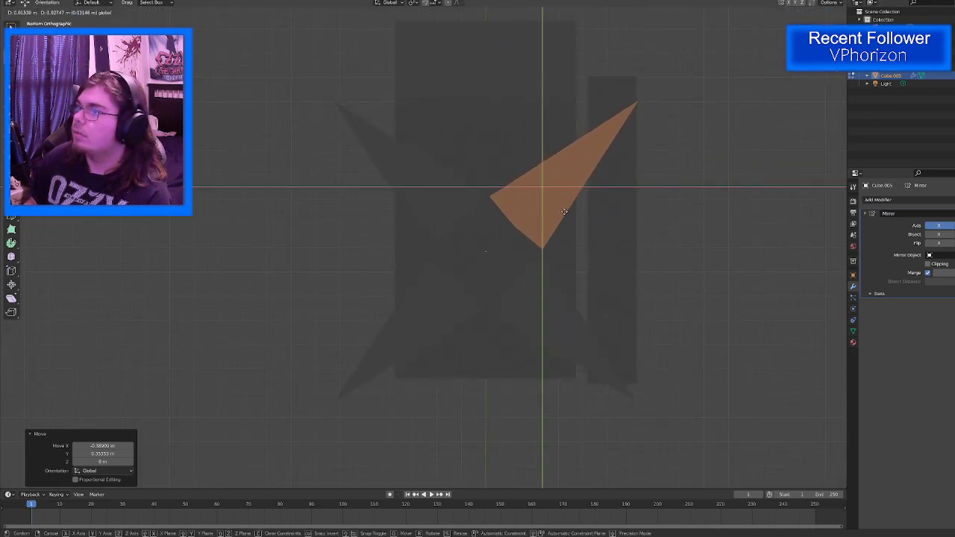
click(564, 212)
middle_drag(564, 212, 502, 326)
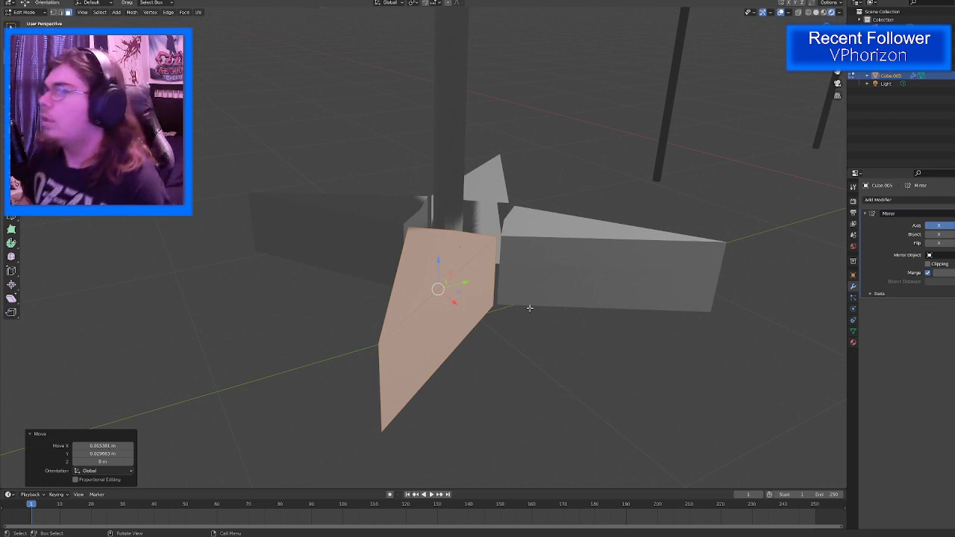
middle_drag(530, 307, 545, 227)
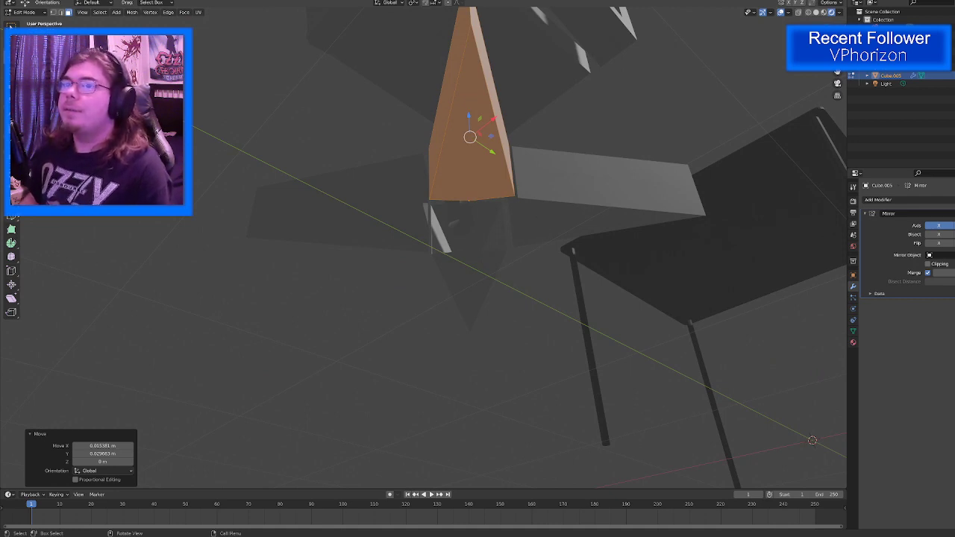
Step: Add two loop cuts to the leg, one close to each long side, with slide factors of about -0.747 and -0.782
middle_drag(493, 117, 557, 206)
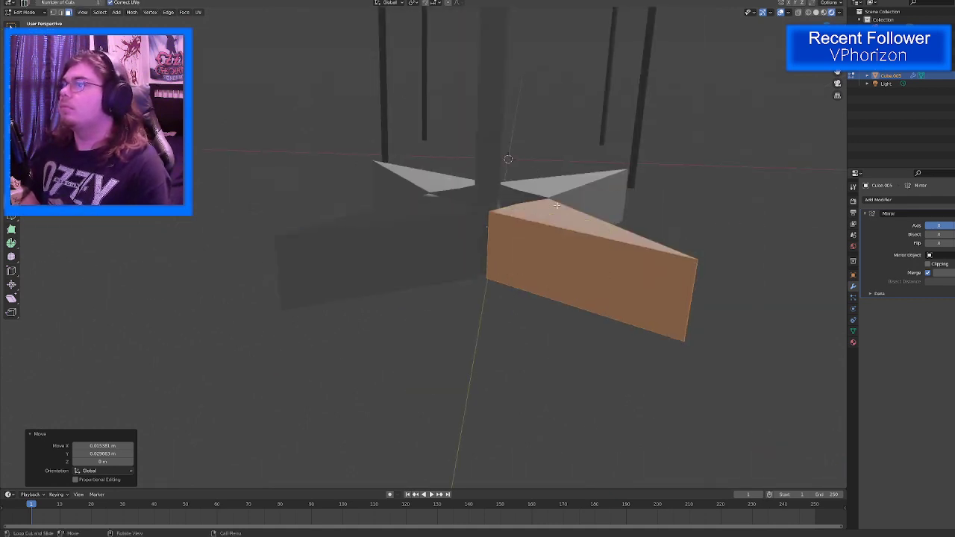
middle_drag(649, 283, 518, 284)
key(z)
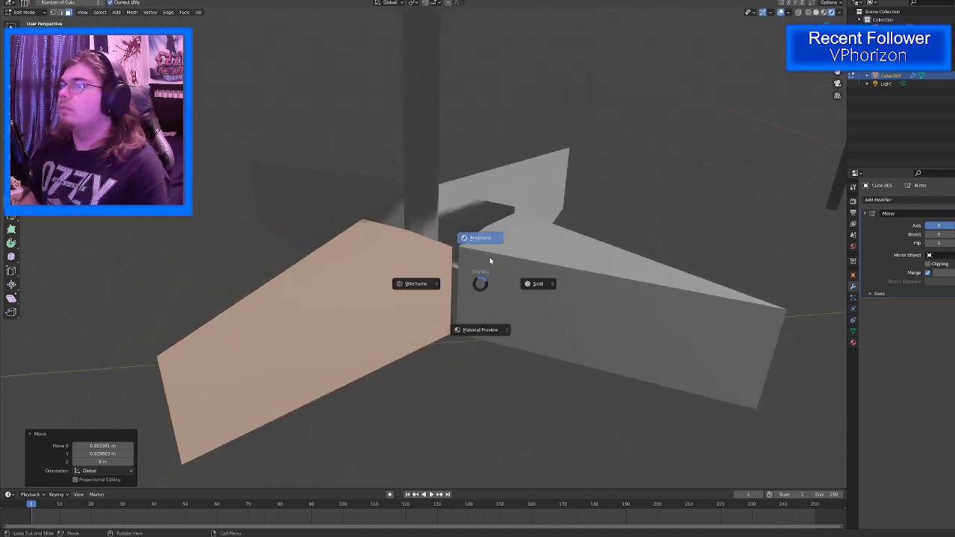
click(490, 261)
shift+middle_drag(350, 296, 565, 232)
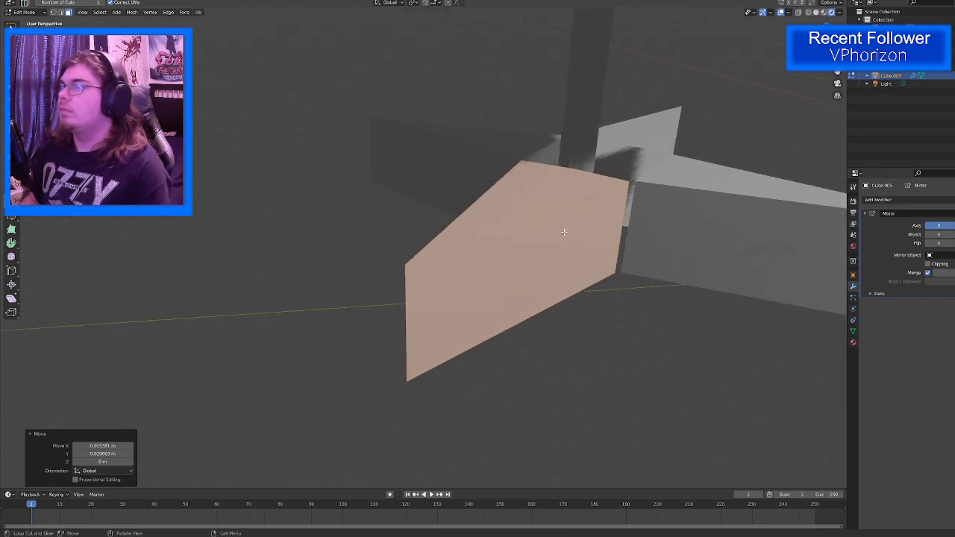
click(527, 212)
click(443, 243)
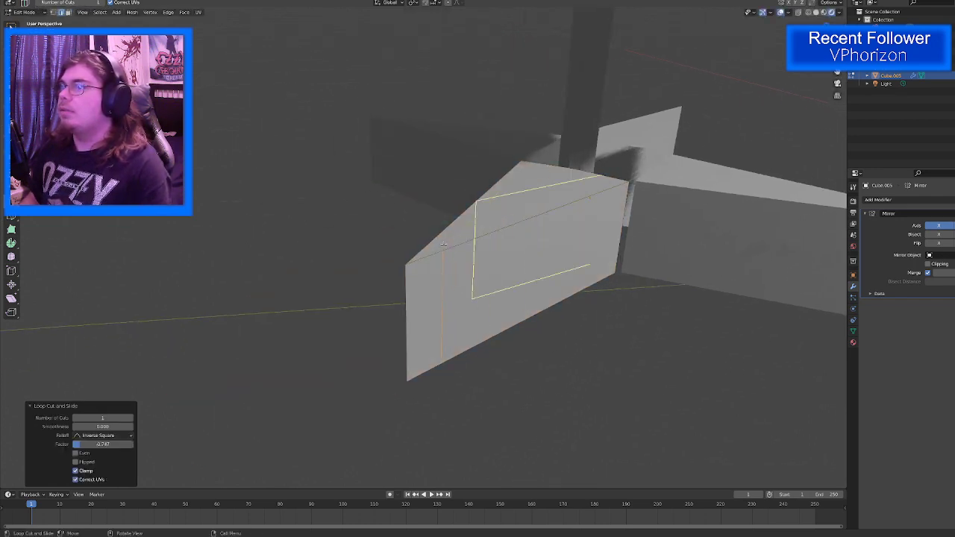
middle_drag(444, 243, 574, 209)
click(603, 217)
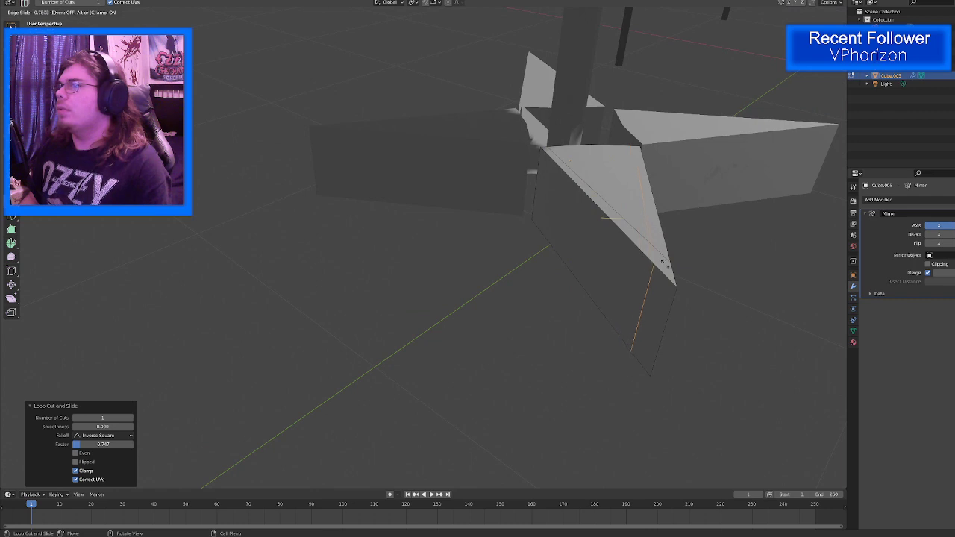
click(414, 121)
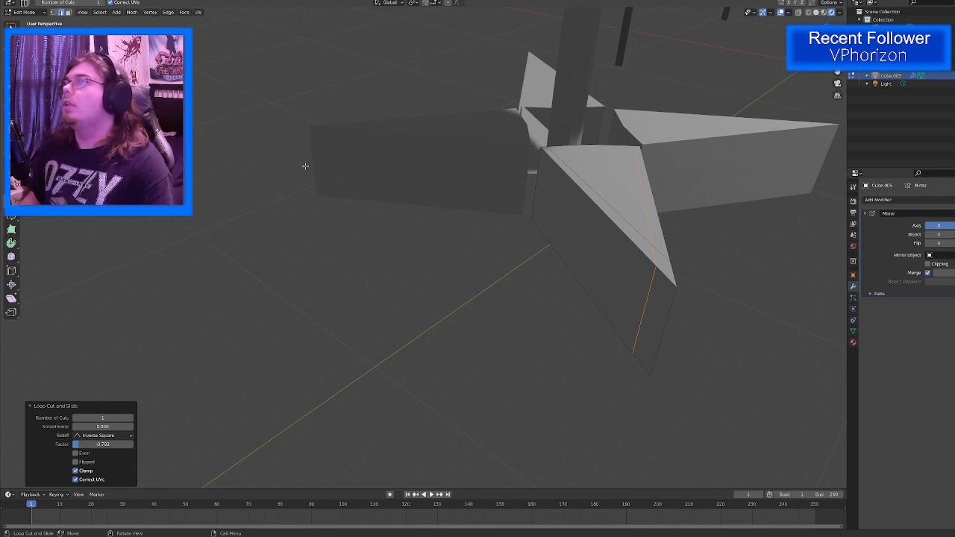
mouse_move(305, 166)
middle_down()
mouse_move(255, 53)
mouse_move(273, 122)
mouse_move(334, 185)
mouse_move(399, 145)
mouse_move(324, 156)
mouse_move(288, 197)
mouse_move(297, 158)
middle_up()
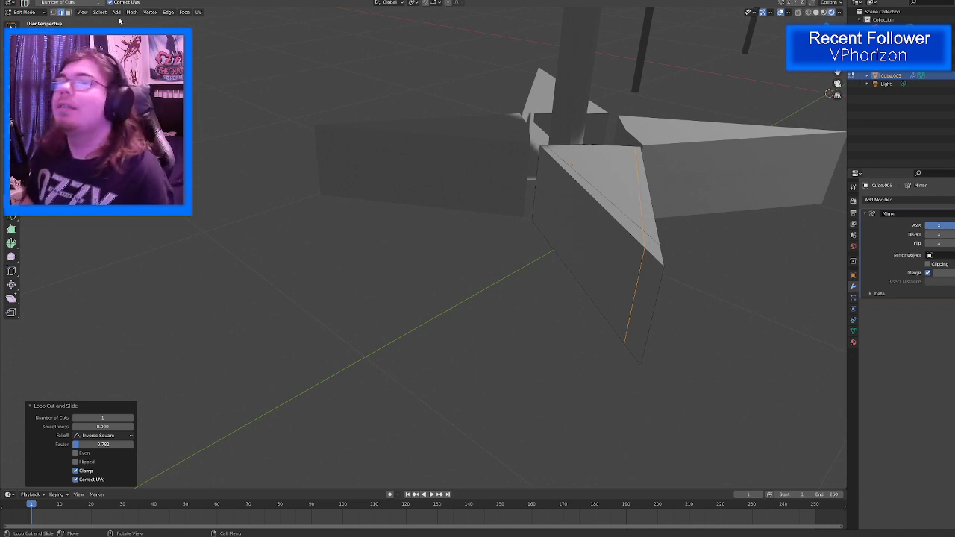
Step: Select the vertical edge at the leg's outer tip and move it about -0.045 m in X and 0.048 m in Y to blunt the tip
key(w)
click(652, 305)
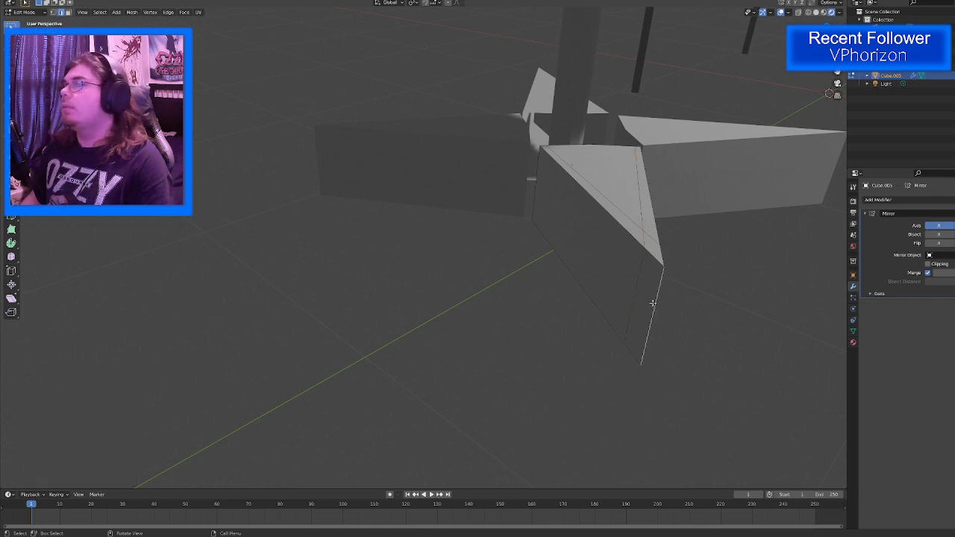
key(shift+space)
click(631, 321)
middle_drag(631, 322, 615, 347)
drag(654, 357, 643, 328)
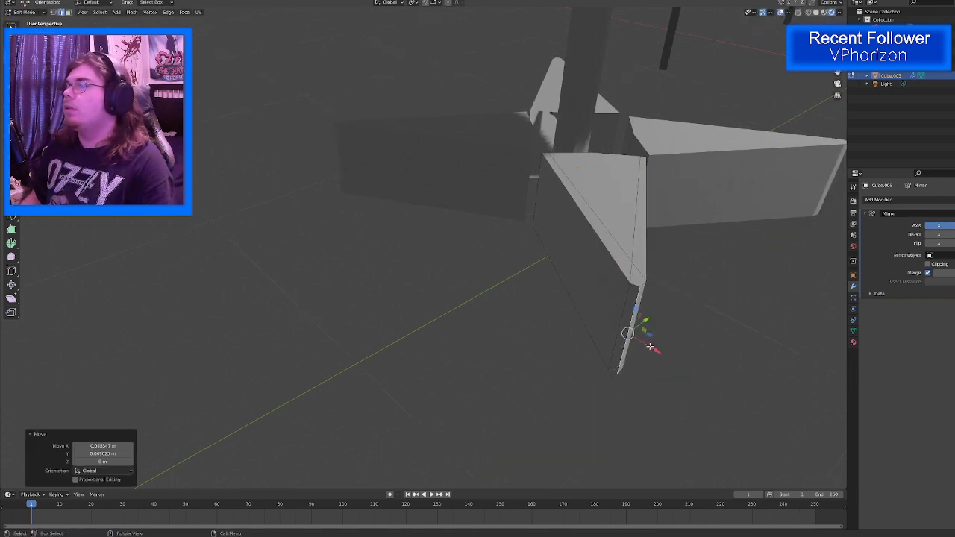
middle_drag(643, 328, 448, 268)
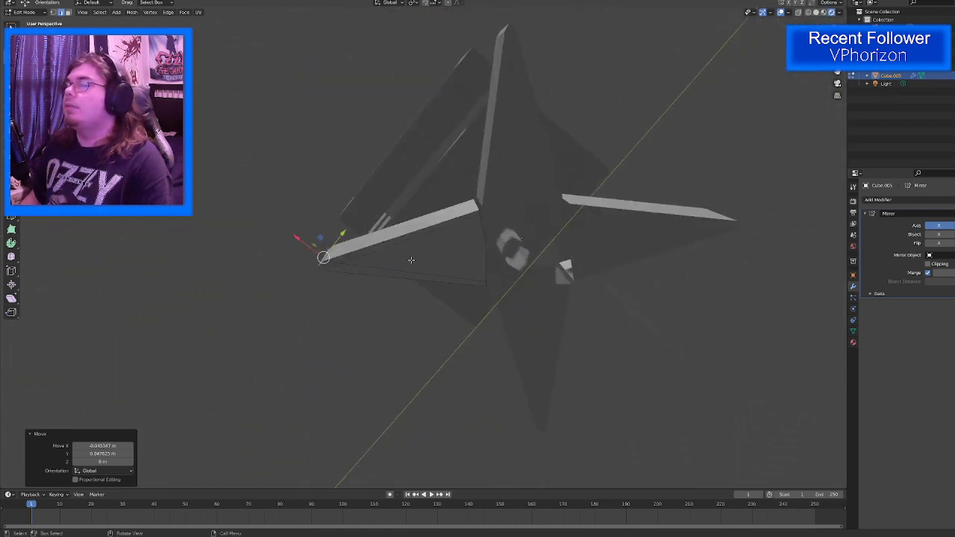
Step: With face selection, select the four faces on the leg's underside and delete them
key(Tab)
key(Tab)
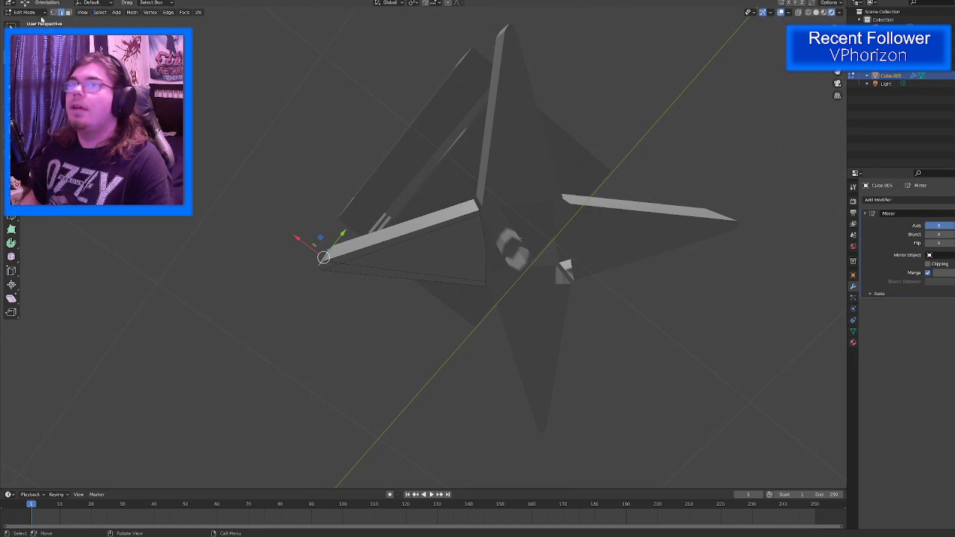
click(11, 25)
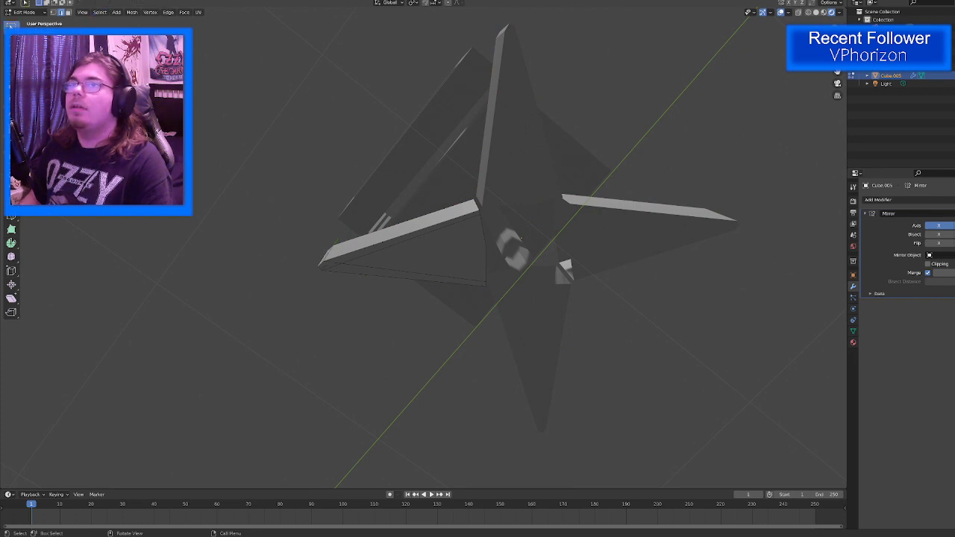
click(461, 272)
scroll(311, 281, up, 3)
shift+click(252, 277)
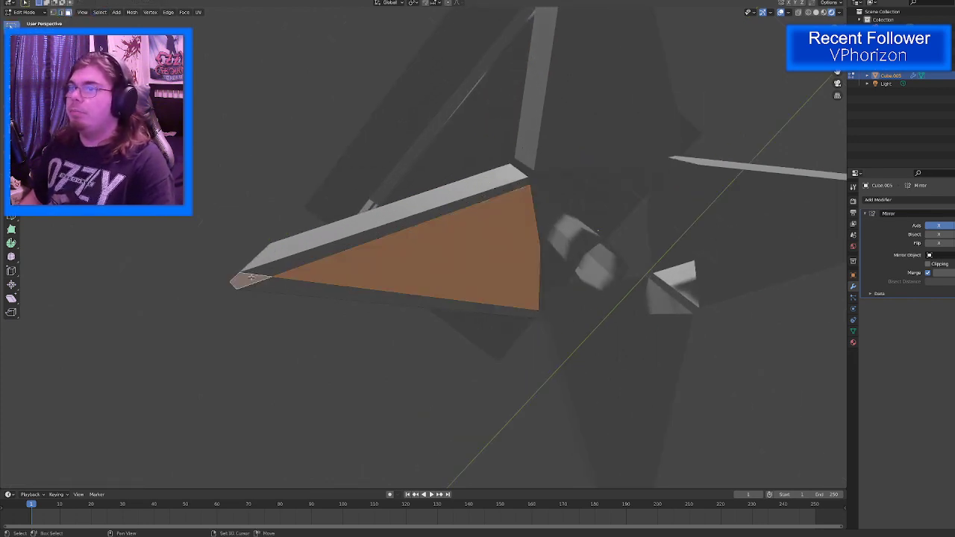
shift+click(276, 283)
shift+click(279, 267)
key(x)
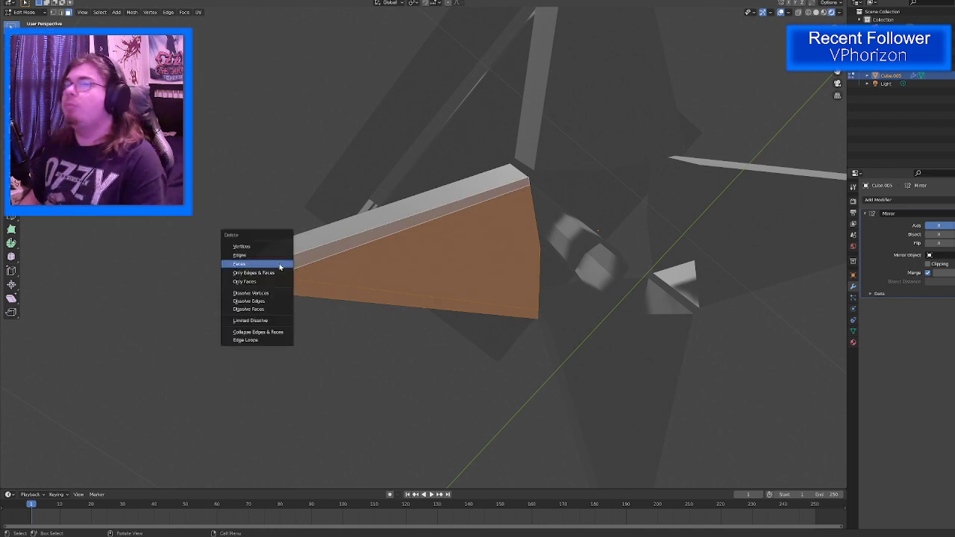
click(278, 263)
middle_drag(323, 223, 383, 302)
scroll(383, 303, down, 4)
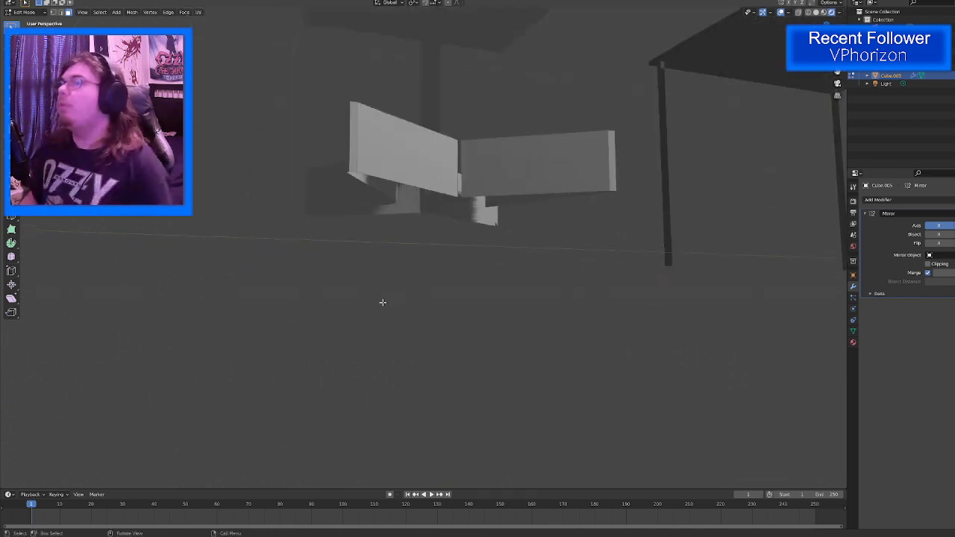
mouse_move(387, 266)
middle_down()
mouse_move(393, 279)
mouse_move(383, 231)
mouse_move(405, 269)
mouse_move(385, 276)
mouse_move(380, 303)
mouse_move(384, 281)
middle_up()
Step: Try to raise the bottom edge loop of the chair's central support post by about 0.088 m, and undo the move
key(Tab)
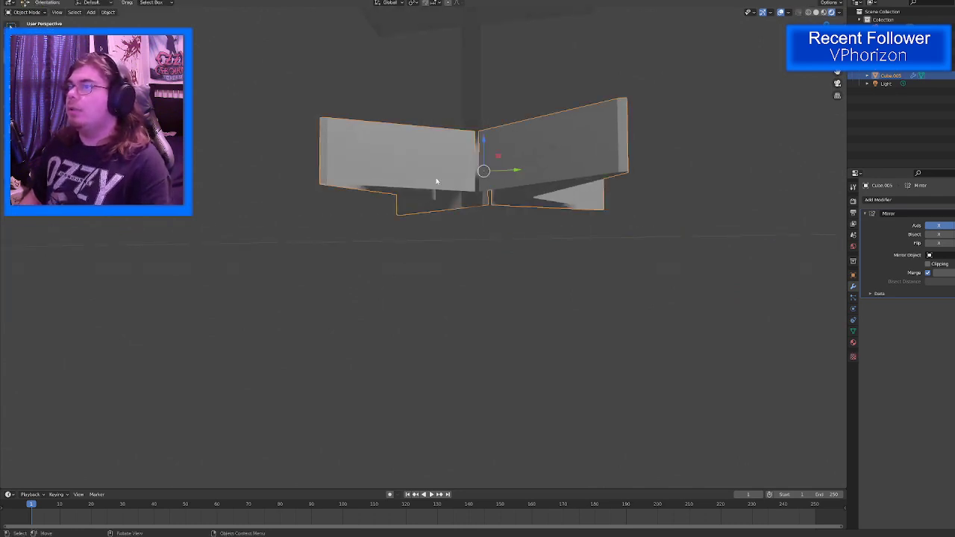
click(471, 117)
key(Tab)
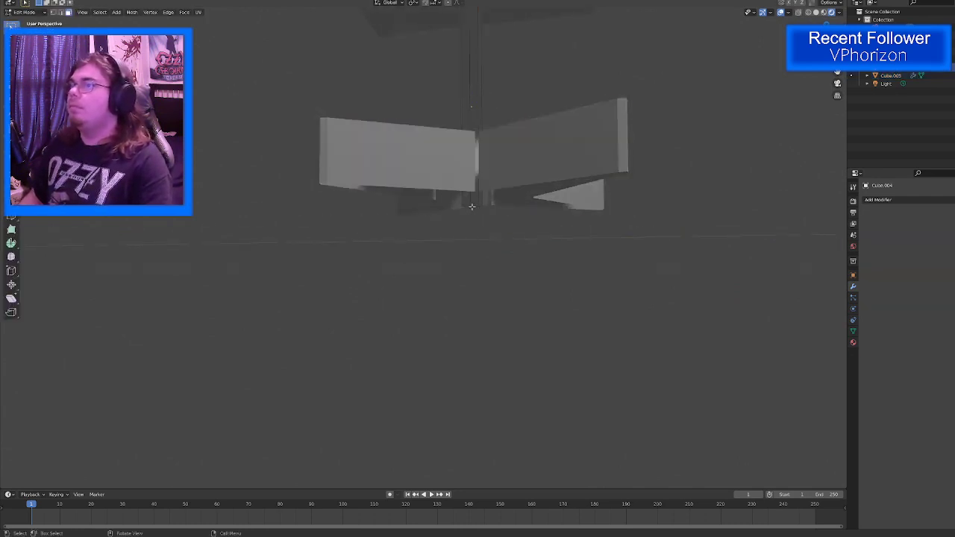
scroll(467, 201, up, 5)
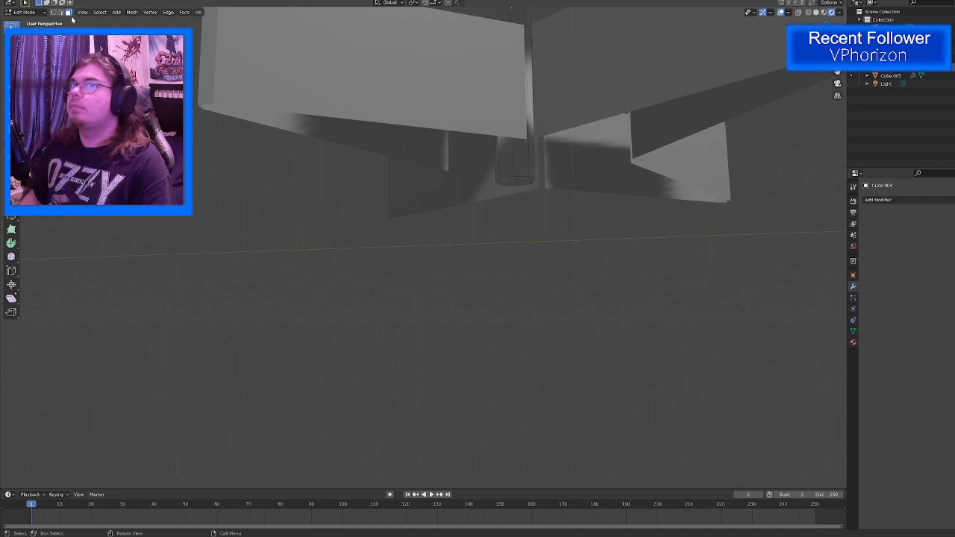
click(62, 12)
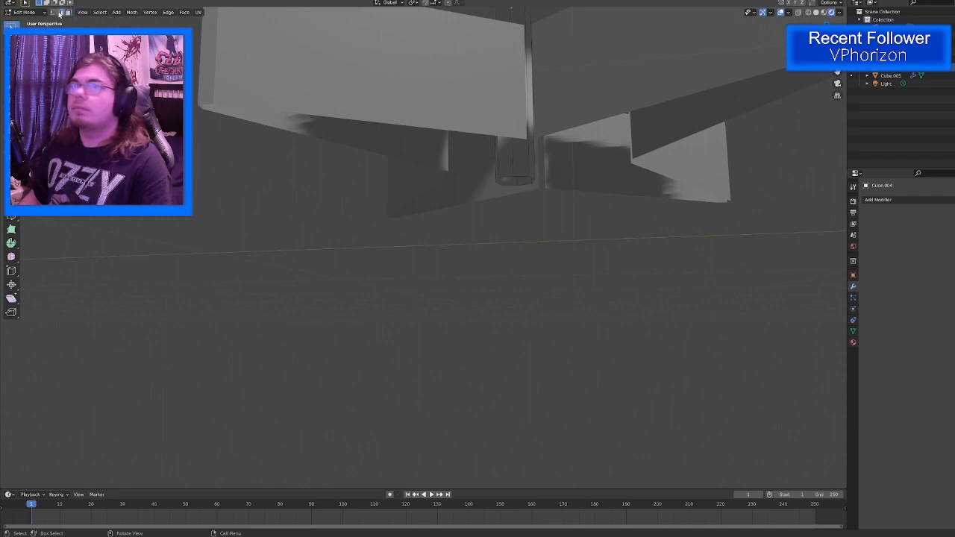
alt+click(520, 175)
key(shift+space)
click(492, 191)
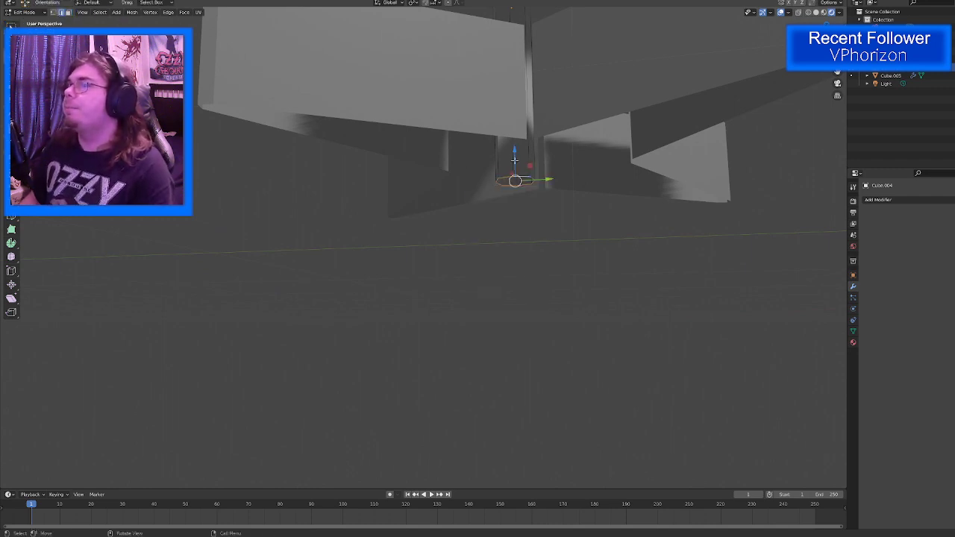
drag(514, 160, 514, 149)
middle_drag(513, 149, 455, 134)
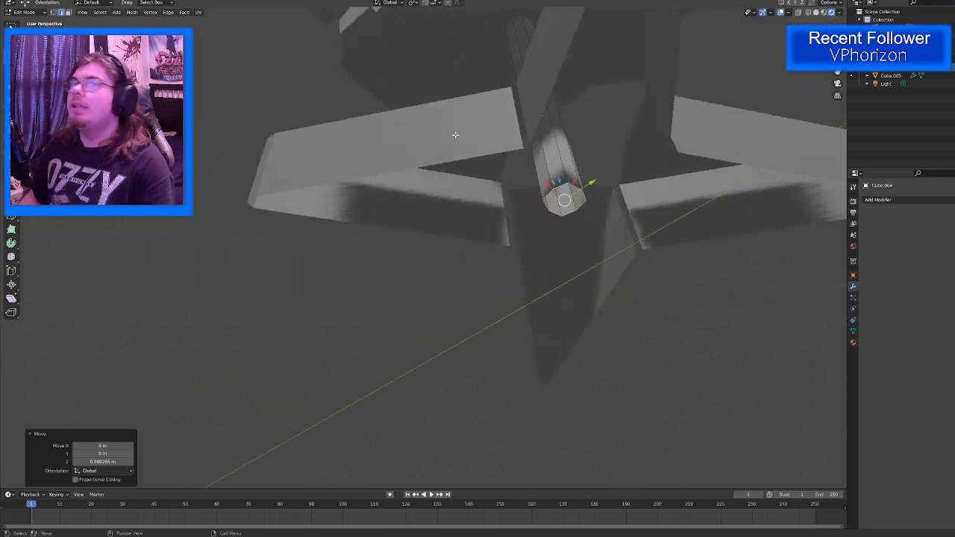
key(ctrl+z)
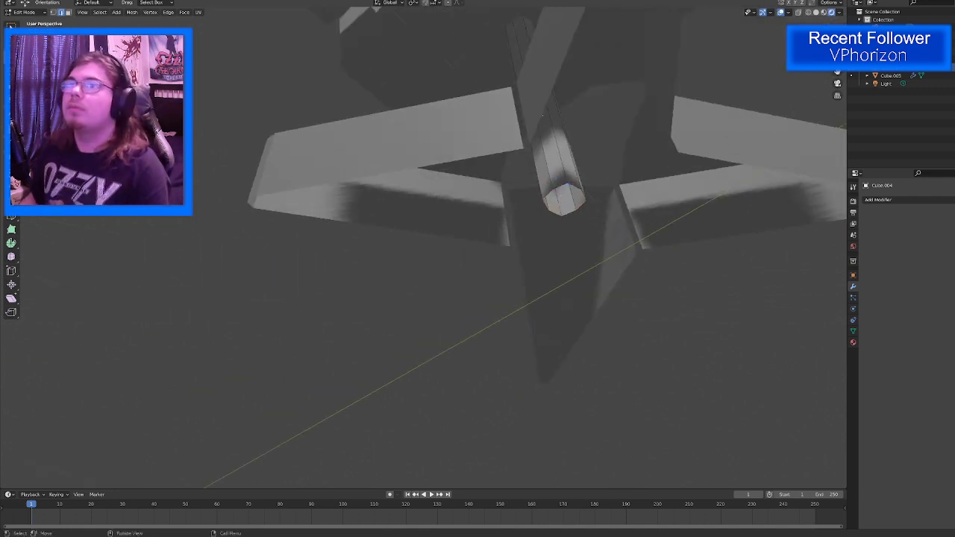
Step: Return to Object Mode and add an 8-vertex mesh cylinder with a 1 m radius and 2 m depth
click(23, 12)
click(24, 21)
click(173, 265)
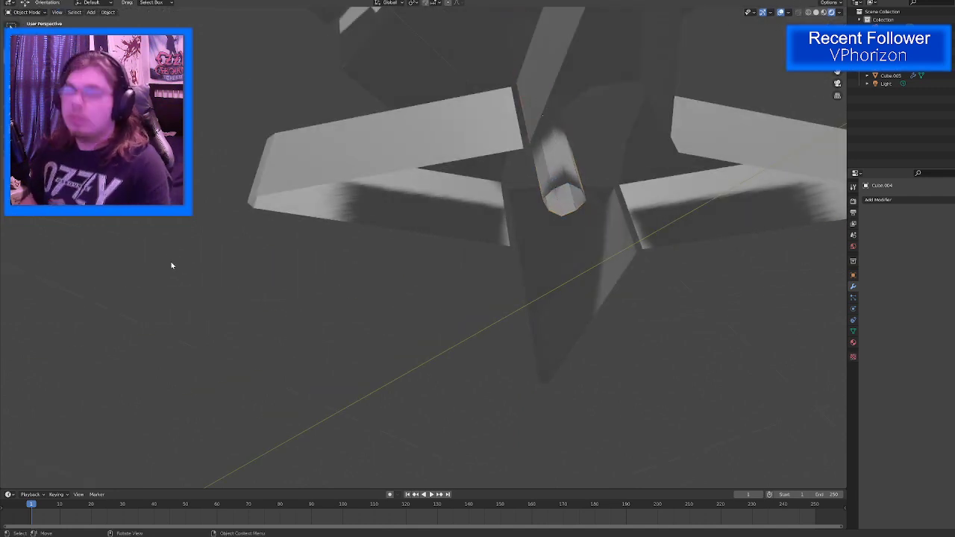
key(shift+a)
mouse_move(171, 264)
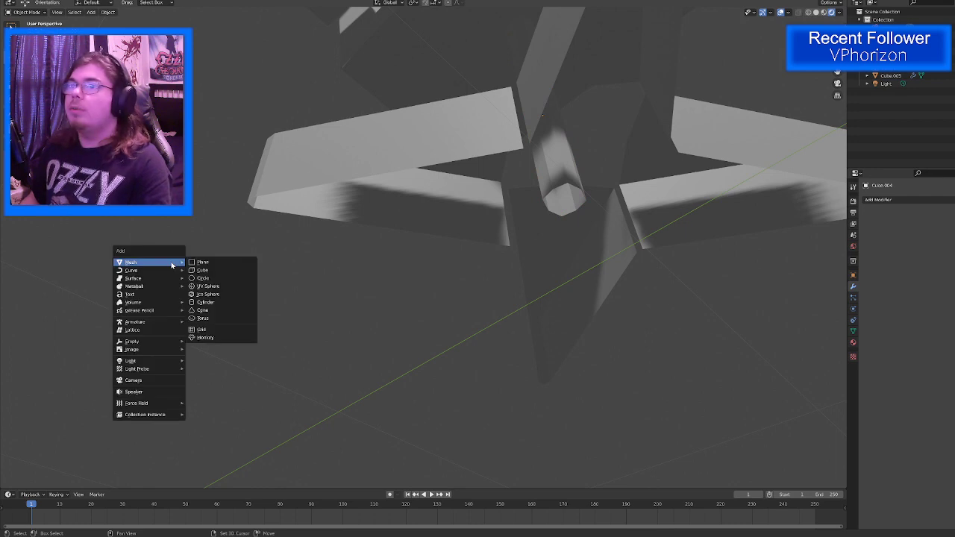
click(208, 301)
scroll(215, 298, down, 12)
middle_drag(234, 300, 350, 327)
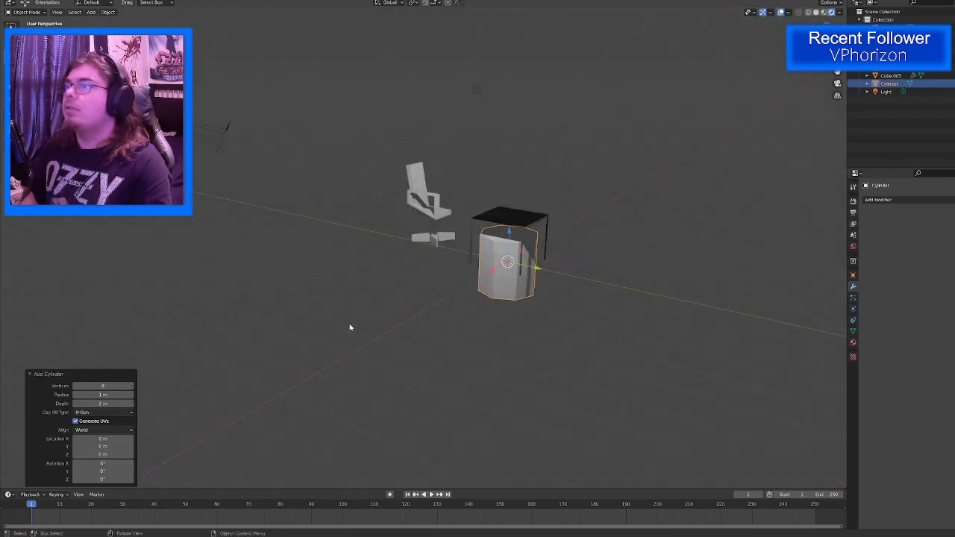
scroll(485, 287, up, 4)
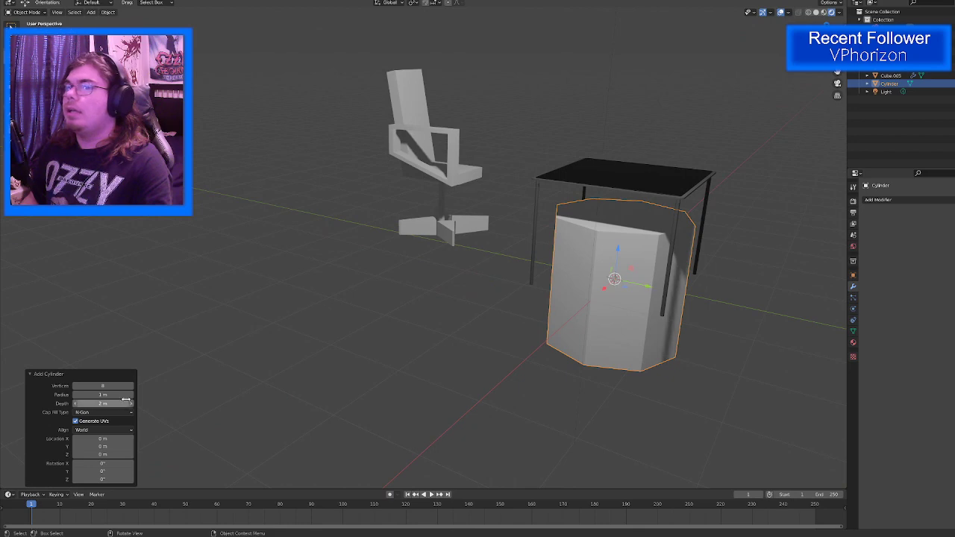
click(103, 385)
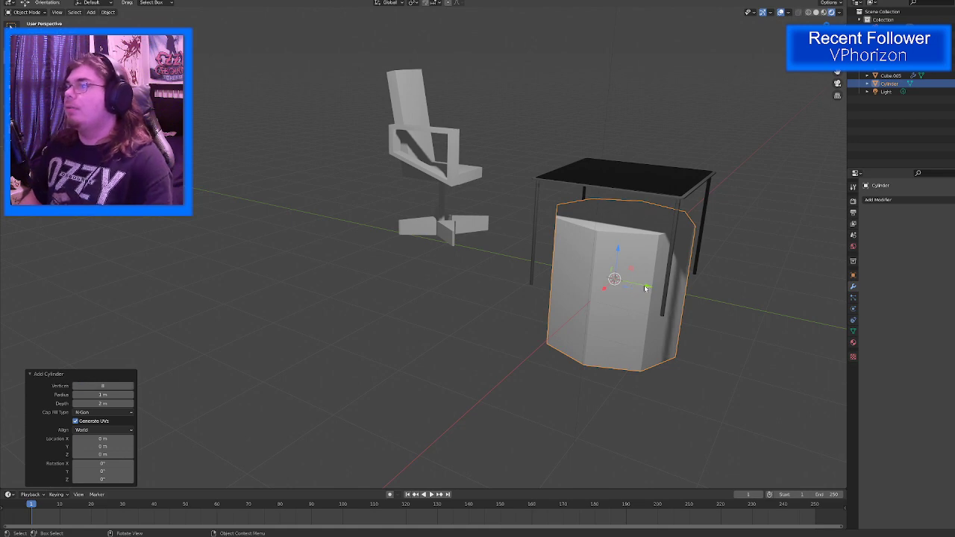
Step: Move the cylinder about 4.06 m along Y so it sits below the chair
drag(646, 288, 428, 243)
scroll(448, 250, up, 4)
middle_drag(482, 266, 432, 217)
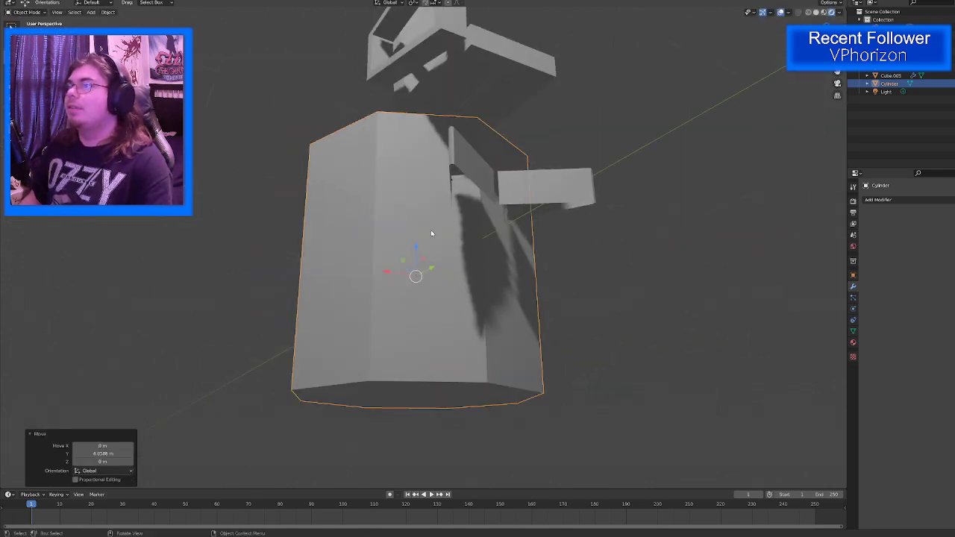
scroll(431, 234, up, 2)
Step: Rotate the cylinder 90° around Y to lay it on its side, and turn it about 264° around Z
key(shift+space)
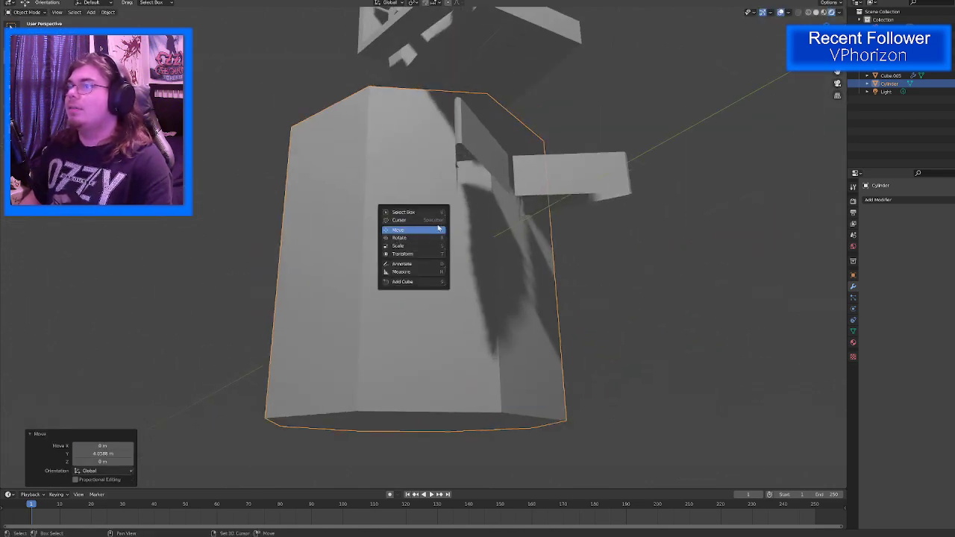
click(480, 147)
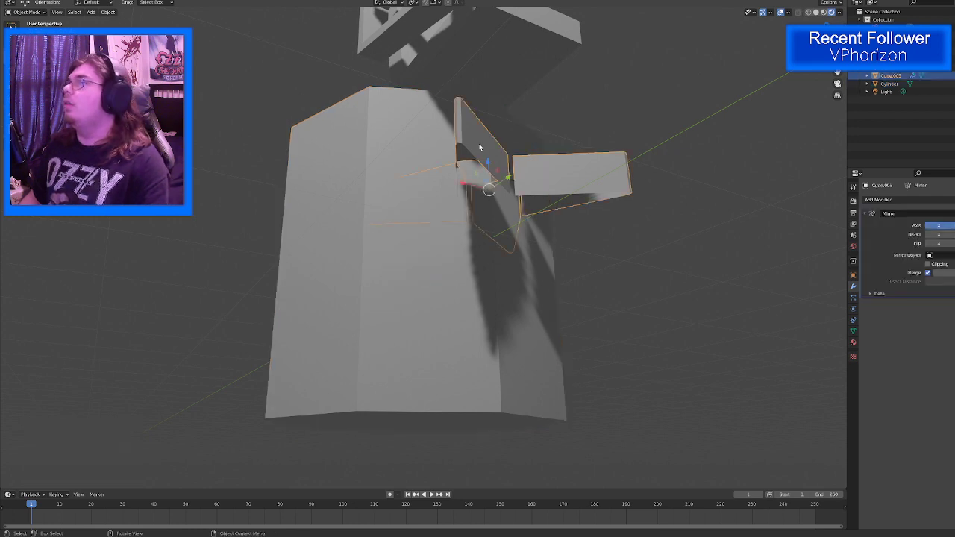
click(375, 232)
key(shift+space)
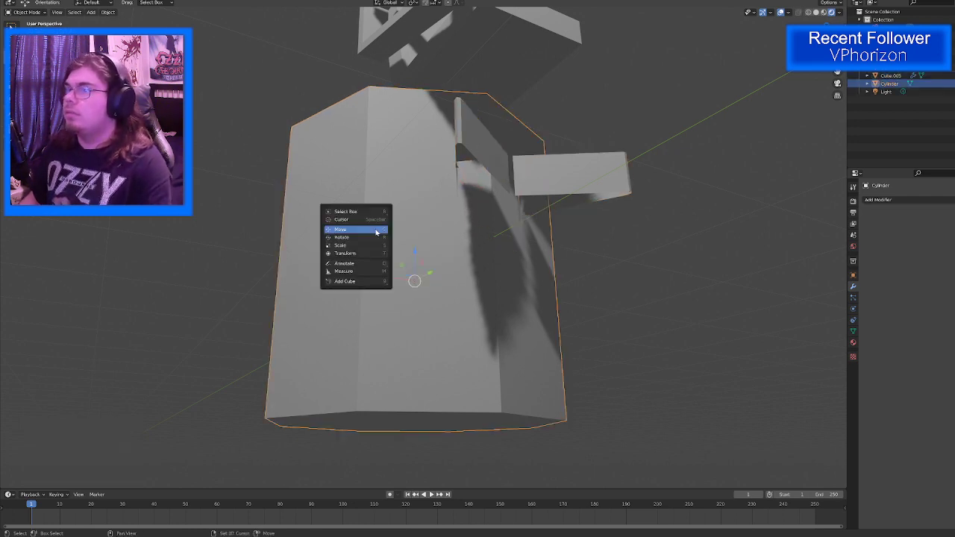
click(354, 240)
drag(393, 290, 446, 356)
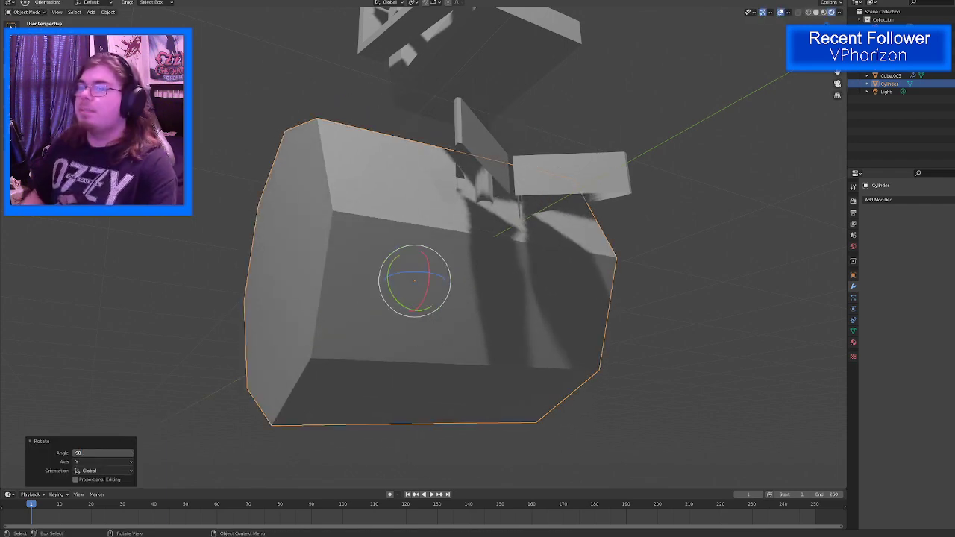
key(Return)
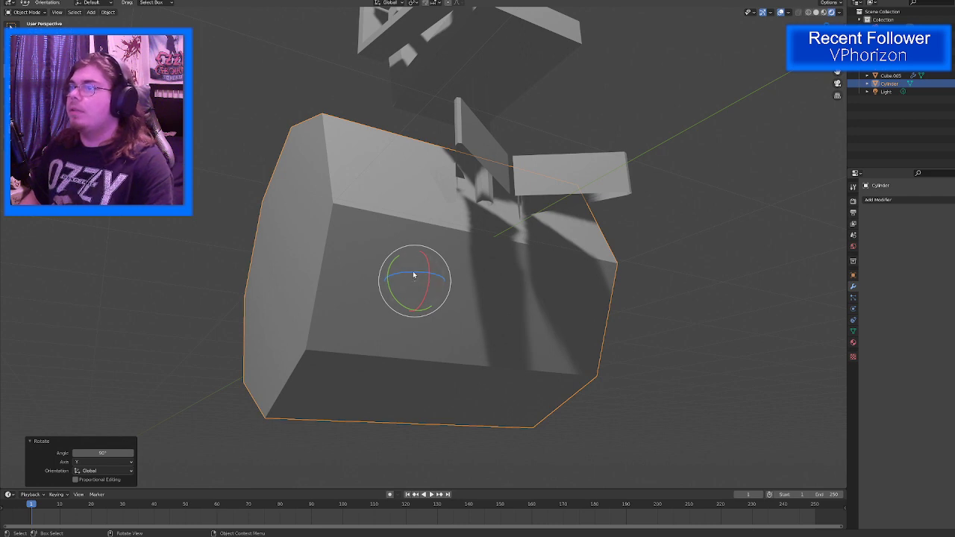
mouse_move(417, 287)
mouse_down()
mouse_move(431, 276)
mouse_move(403, 283)
mouse_up()
right_click(403, 284)
key(Escape)
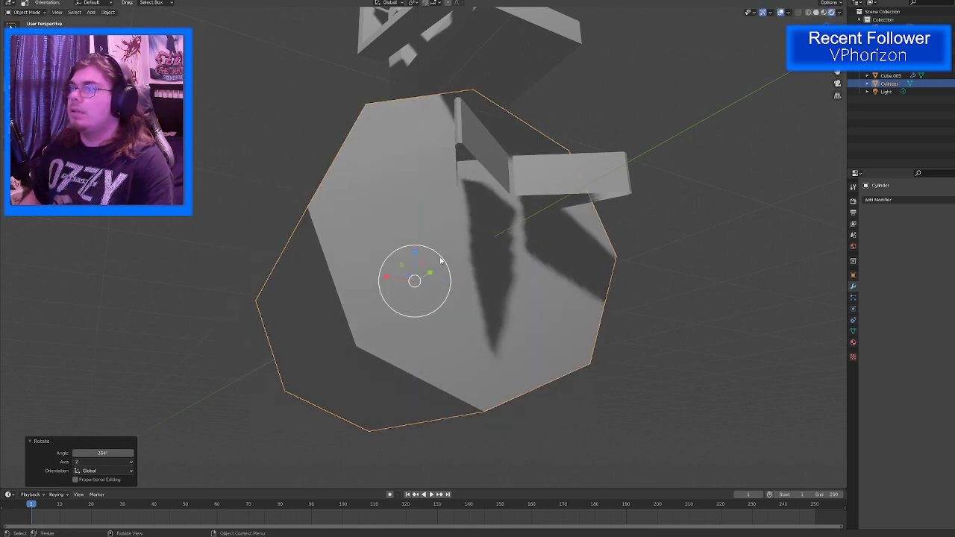
Step: Scale the cylinder down uniformly to about 0.35 and narrow it along Y to about 0.3
key(s)
click(418, 279)
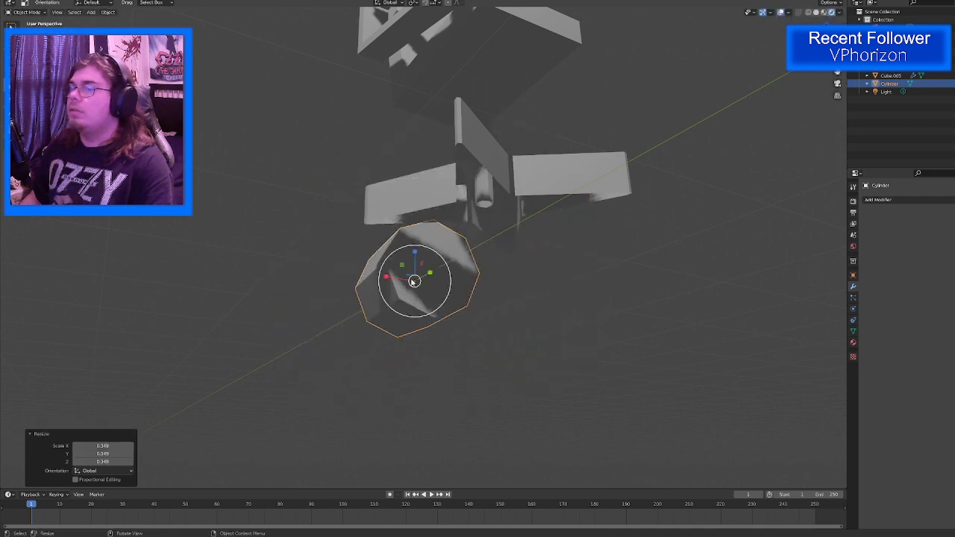
scroll(416, 282, up, 3)
middle_drag(416, 284, 330, 294)
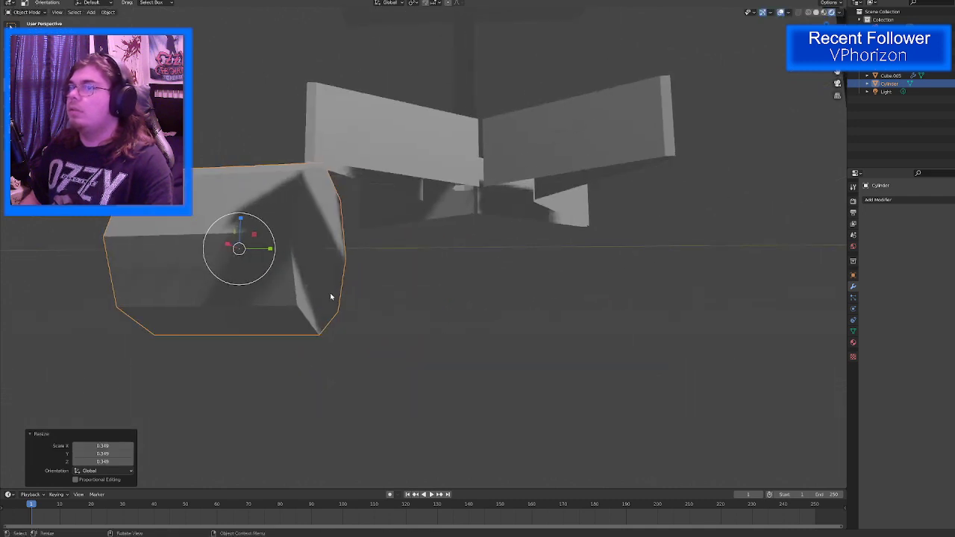
drag(269, 252, 248, 252)
Step: Move the cylinder horizontally about 0.33 m in X and 0.63 m in Y to place it under a chair leg's tip
key(shift+space)
click(278, 256)
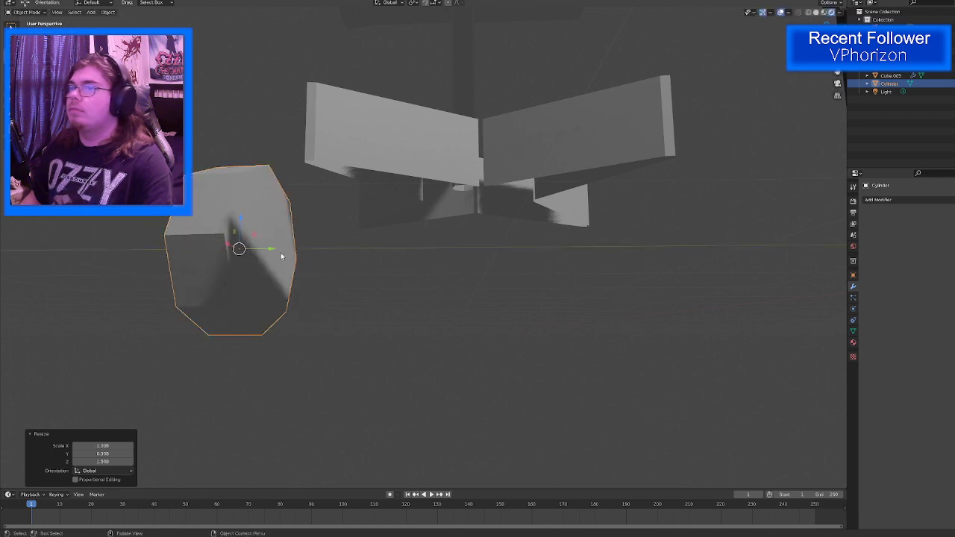
middle_drag(282, 255, 309, 296)
key(g)
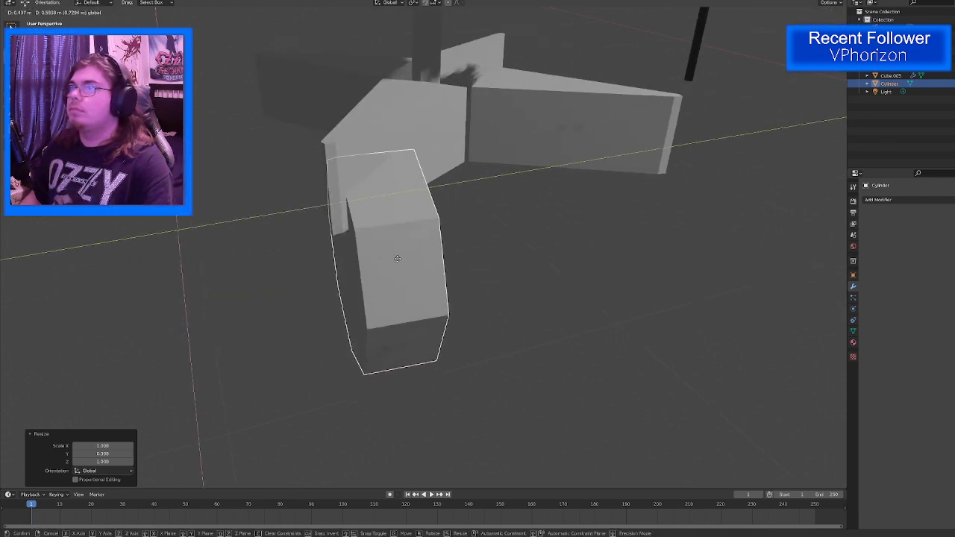
drag(401, 246, 401, 245)
middle_drag(401, 245, 371, 228)
scroll(332, 194, up, 3)
key(shift+space)
click(347, 238)
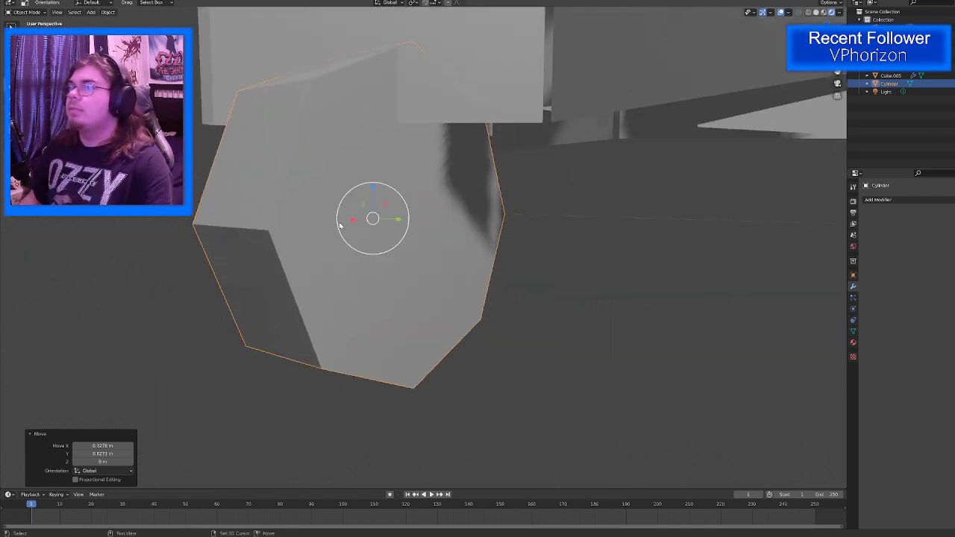
Step: Rotate the cylinder around Z to line up with the leg, and shift it about -0.04 m in X and 0.08 m in Y
key(shift+space)
click(318, 216)
middle_drag(318, 213, 370, 229)
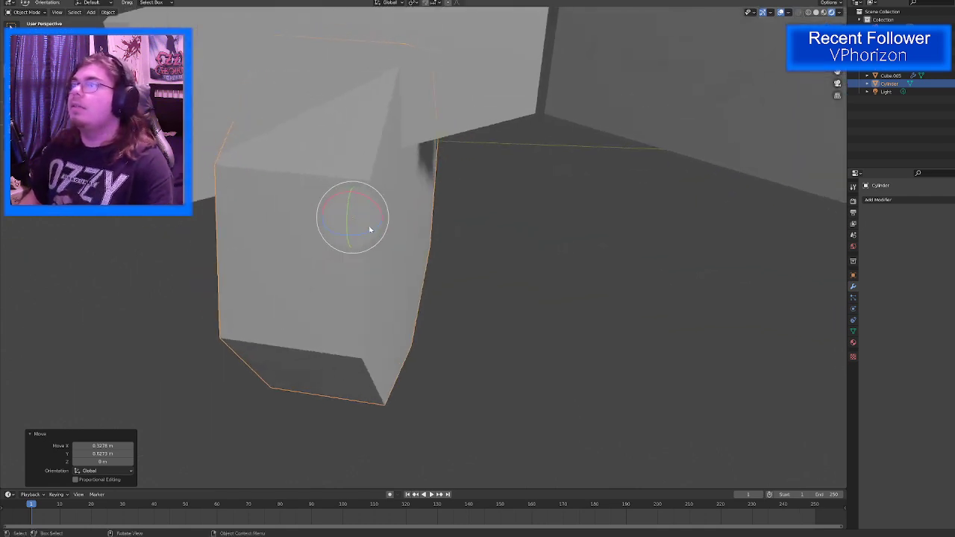
drag(369, 234, 350, 243)
middle_drag(349, 243, 374, 297)
mouse_move(376, 299)
mouse_down()
mouse_move(375, 291)
mouse_move(384, 300)
mouse_up()
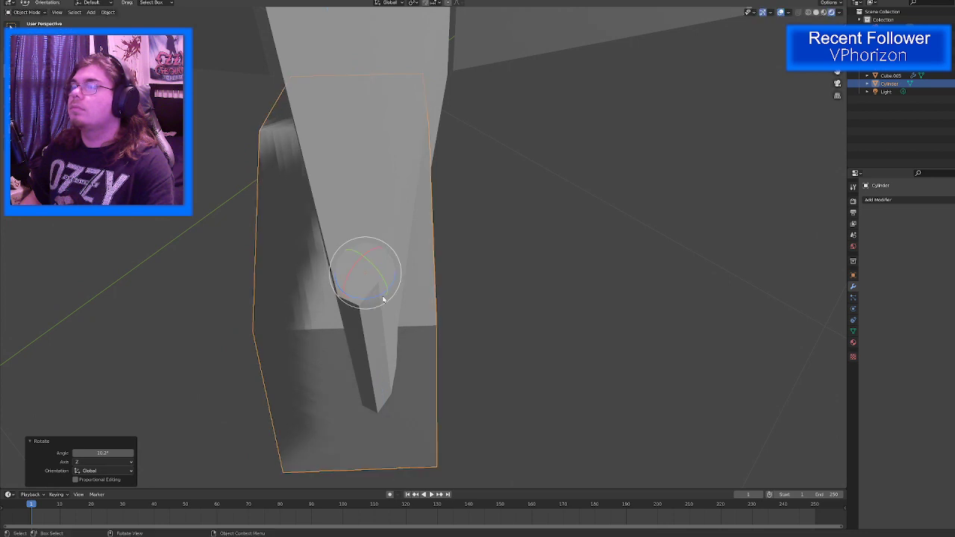
right_click(369, 284)
key(Escape)
key(g)
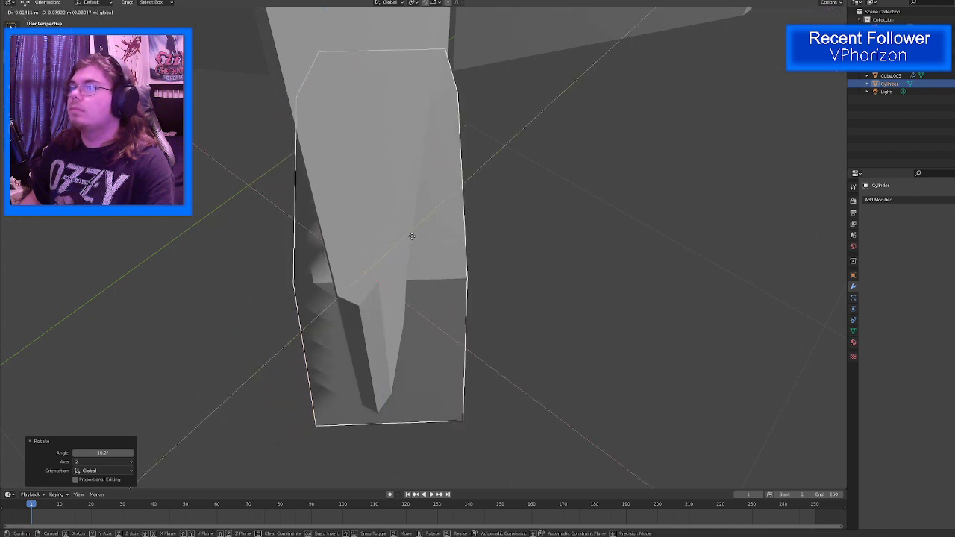
click(388, 235)
Step: Scale the cylinder to about 0.52 in X and Y, and reduce its Z scale until its profile is roughly round
key(shift+space)
click(386, 236)
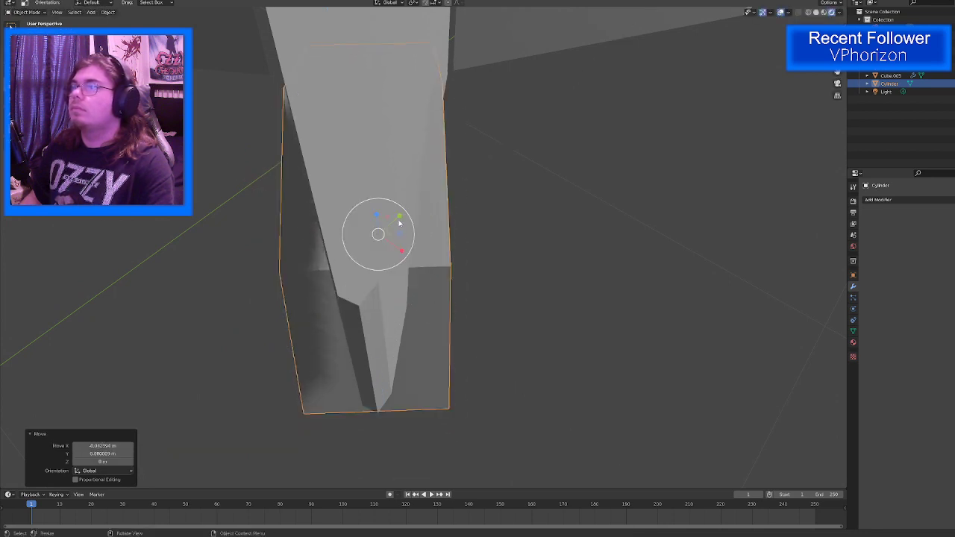
key(s)
key(shift+z)
click(388, 234)
middle_drag(388, 234, 373, 203)
key(s)
key(z)
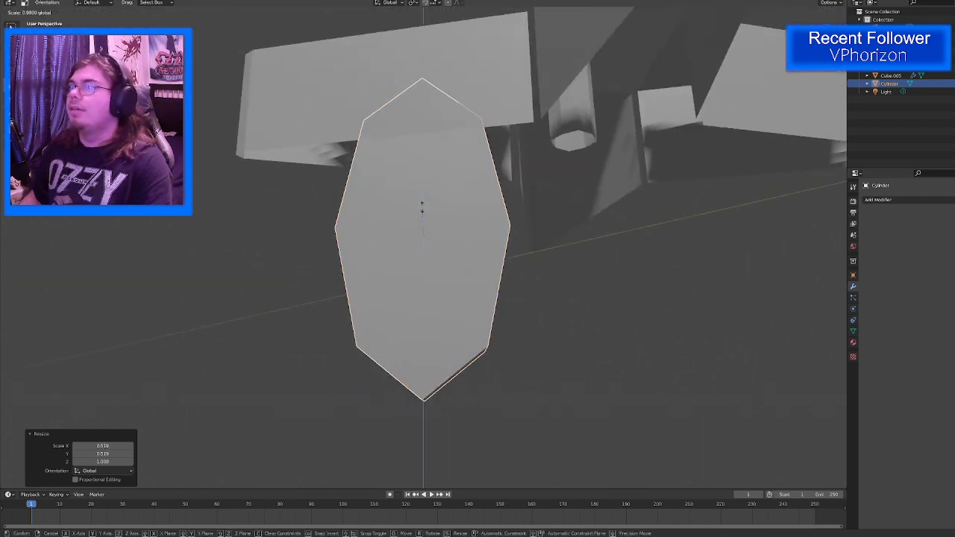
click(345, 226)
Step: Apply smooth shading to the wheel cylinder in Object Mode and deselect it
middle_drag(345, 226, 385, 251)
right_click(385, 252)
key(Escape)
right_click(375, 198)
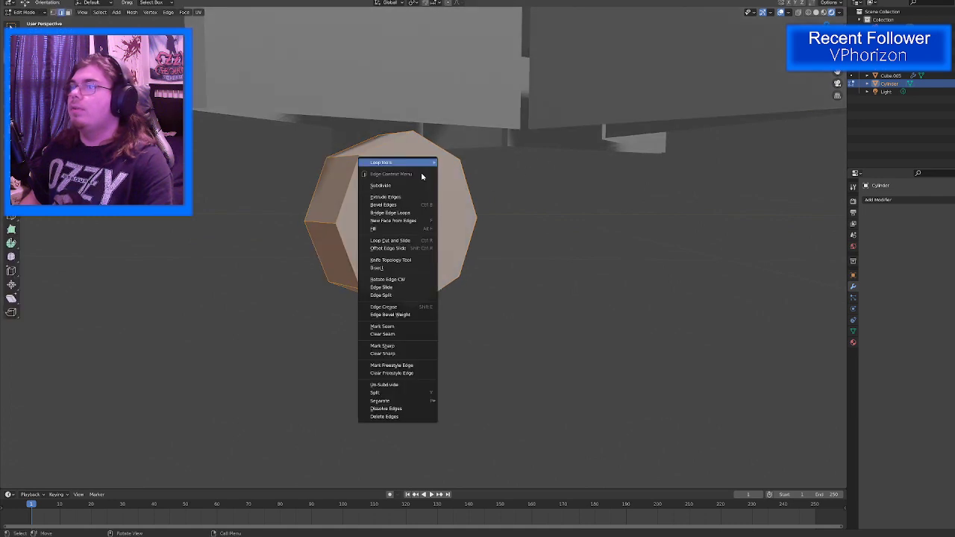
click(394, 191)
right_click(437, 197)
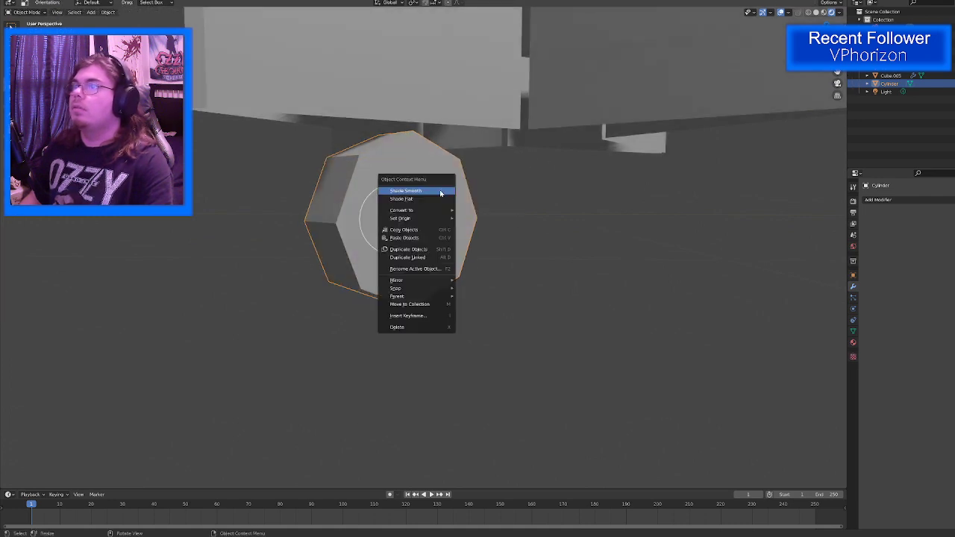
click(441, 193)
scroll(442, 224, down, 3)
click(445, 300)
middle_drag(445, 300, 393, 284)
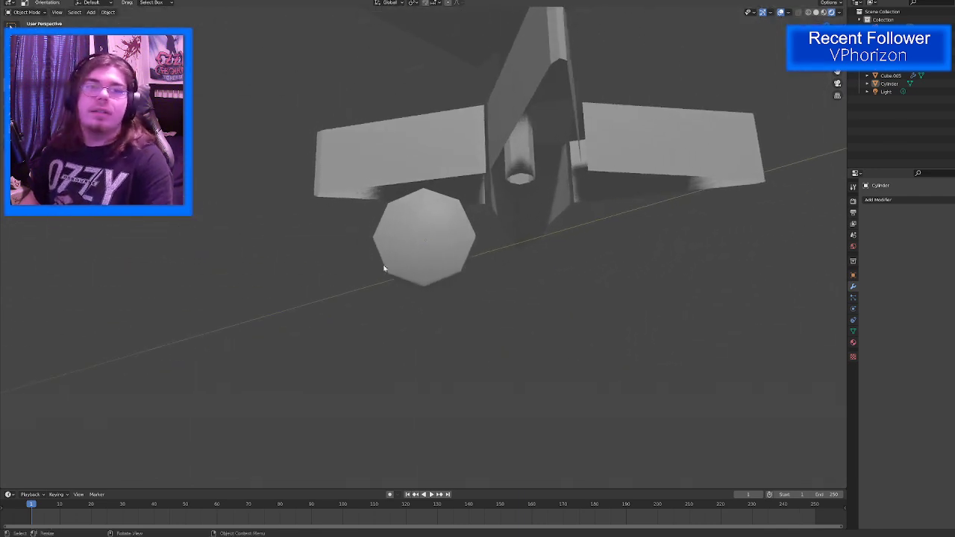
Step: Select the wheel cylinder again and scale it uniformly to about 0.6
click(384, 266)
key(shift+space)
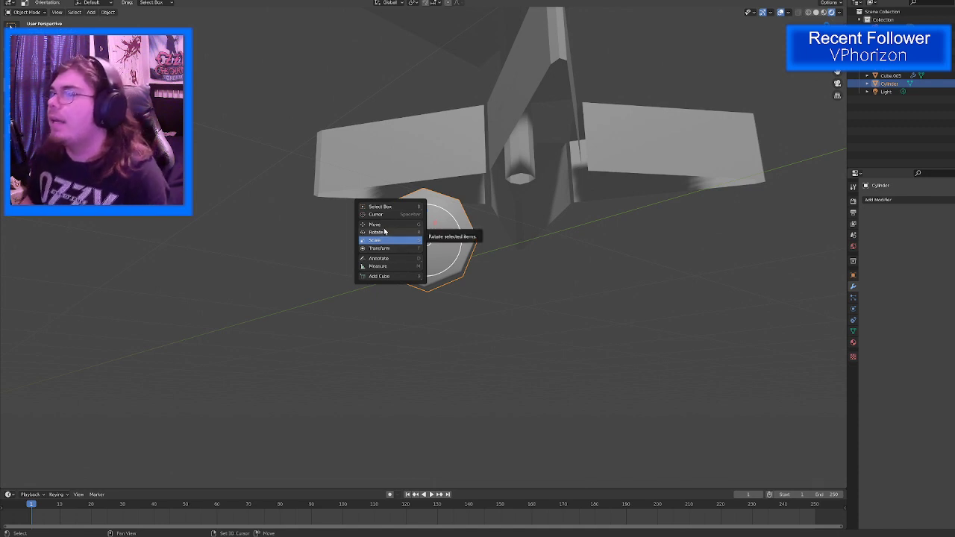
click(385, 239)
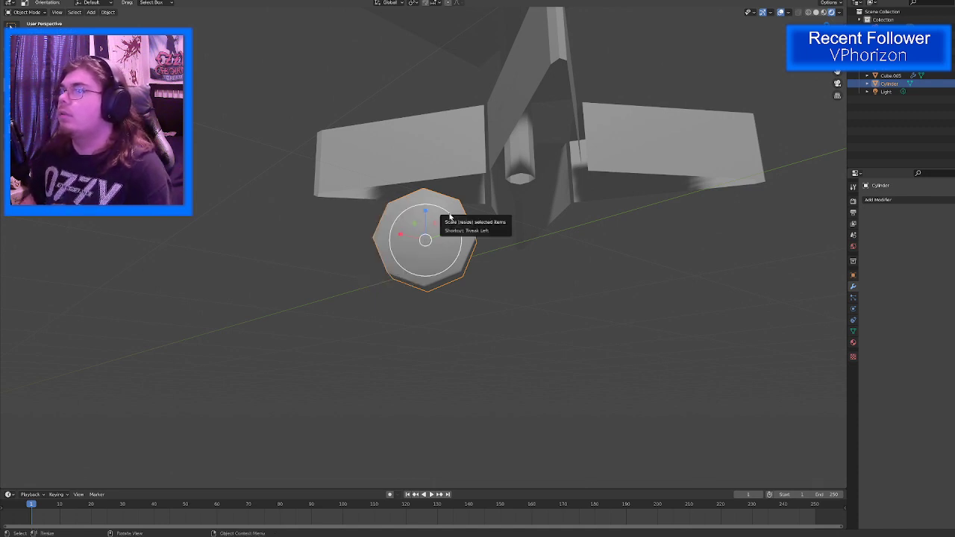
drag(446, 217, 435, 229)
key(shift+space)
click(402, 208)
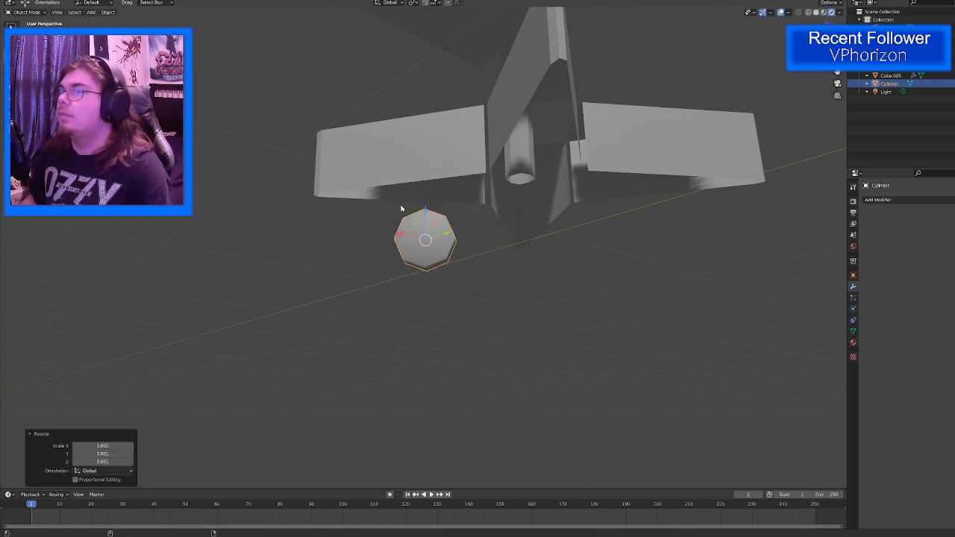
Step: Move the wheel cylinder up against the leg's underside, about 0.08 m in X and 0.09 m in Z, and shift it about -0.06 m in Y
key(shift+space)
click(396, 215)
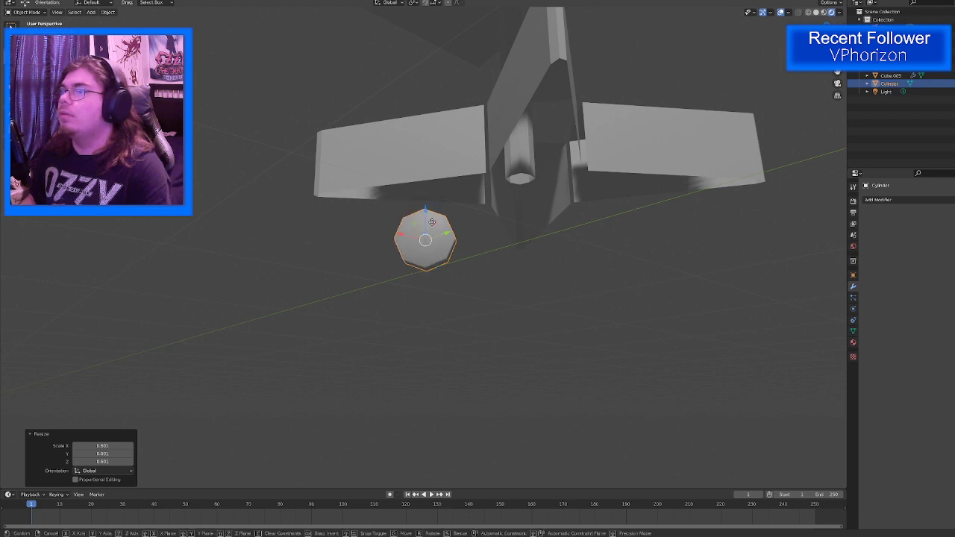
drag(419, 228, 386, 188)
right_click(384, 191)
middle_drag(318, 264, 360, 258)
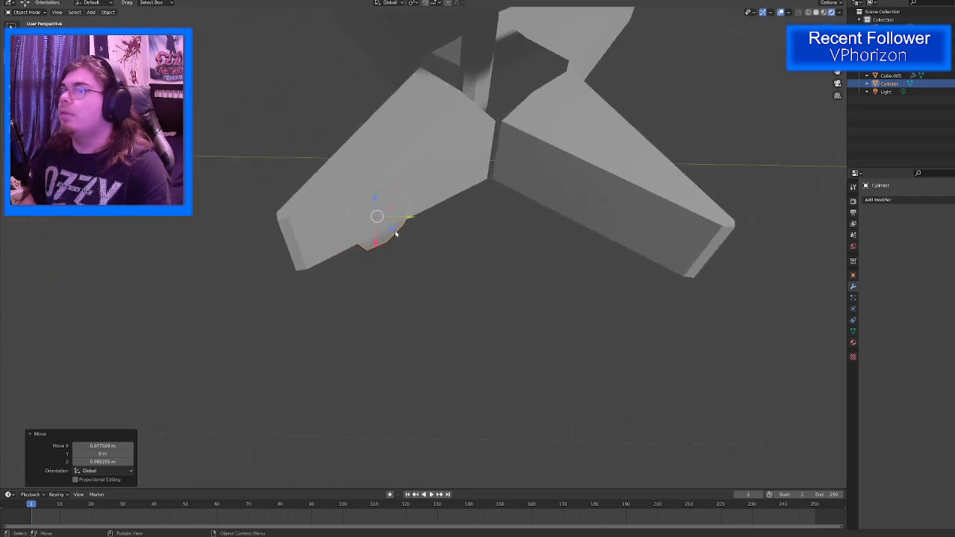
drag(392, 231, 370, 251)
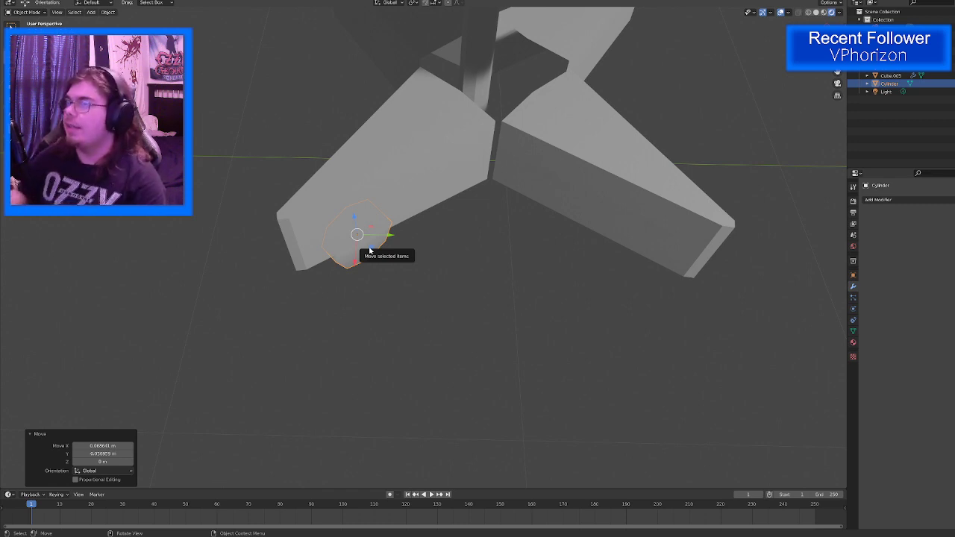
Step: Apply smooth shading to the four-legged base and apply its Mirror modifier
middle_drag(368, 209, 471, 168)
click(442, 138)
right_click(442, 138)
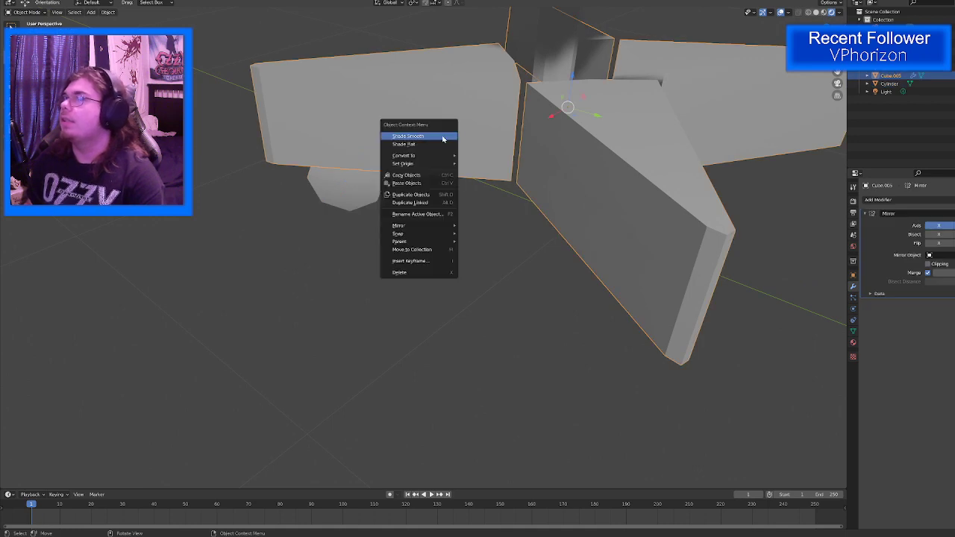
click(442, 139)
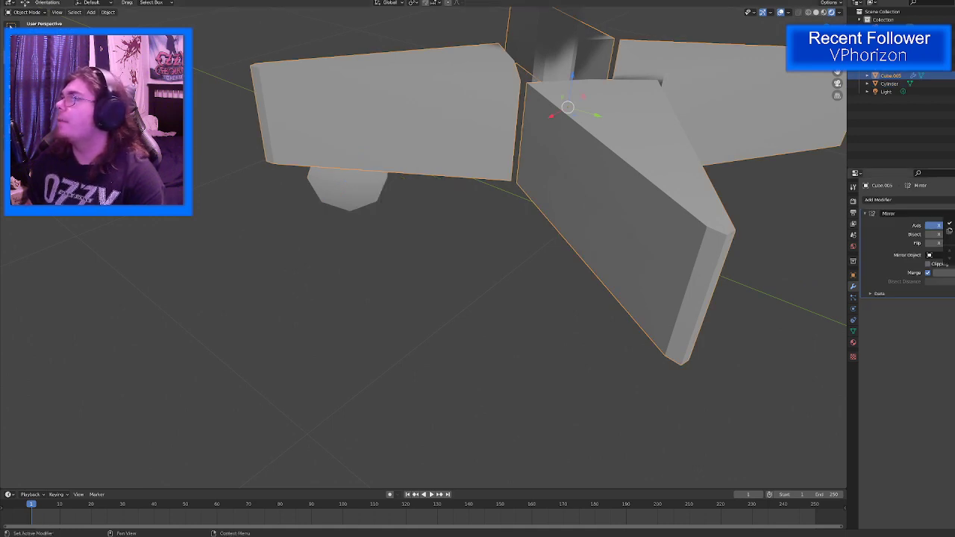
click(948, 224)
Step: Examine the wheel's fit under the leg and the whole chair base from a wider view in Rendered shading
middle_drag(690, 218, 438, 274)
click(379, 217)
scroll(385, 161, up, 2)
scroll(426, 227, down, 4)
scroll(437, 275, down, 3)
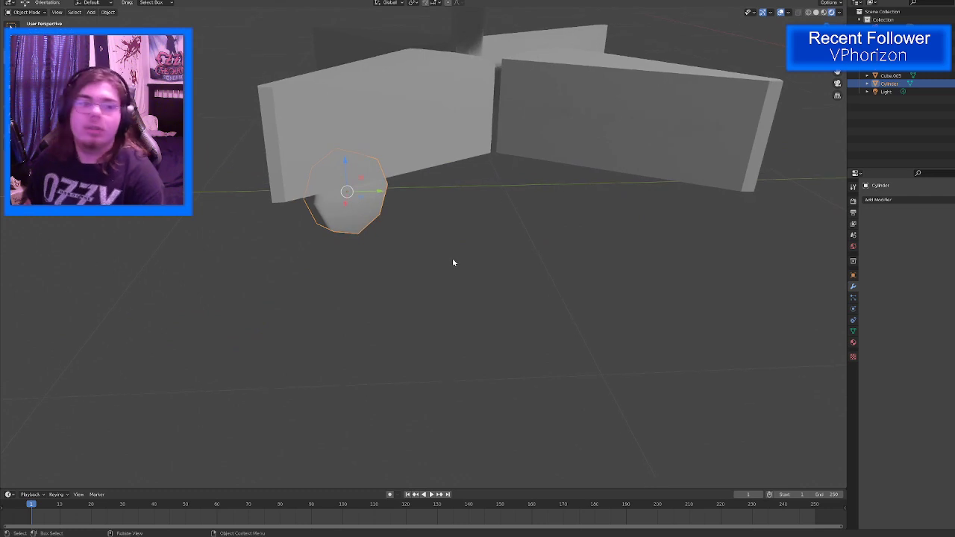
scroll(452, 271, down, 5)
mouse_move(463, 244)
middle_down()
mouse_move(467, 260)
mouse_move(470, 248)
middle_up()
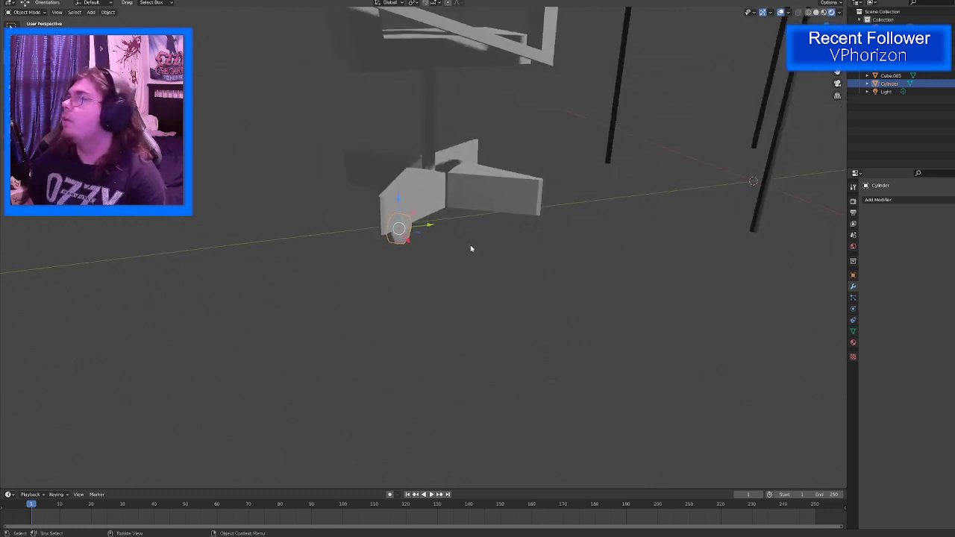
click(443, 200)
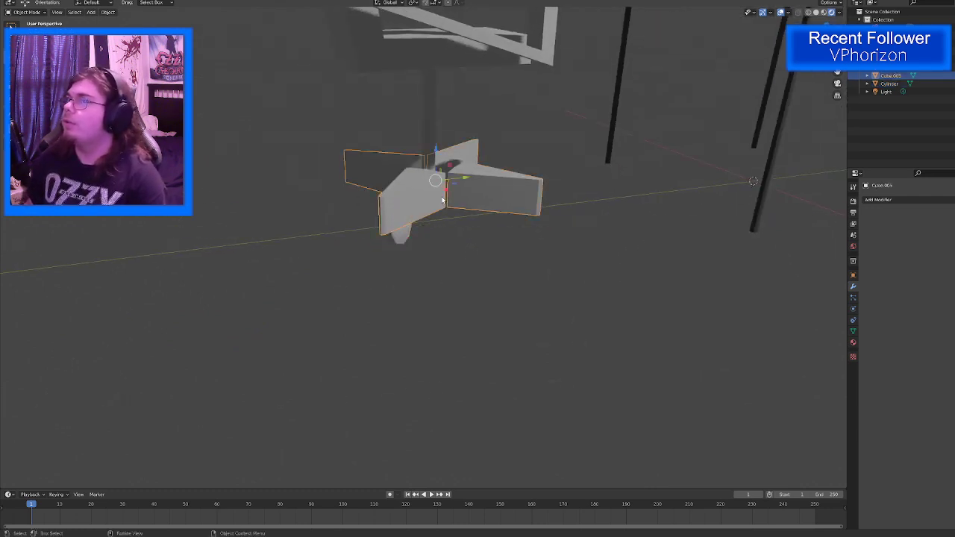
key(z)
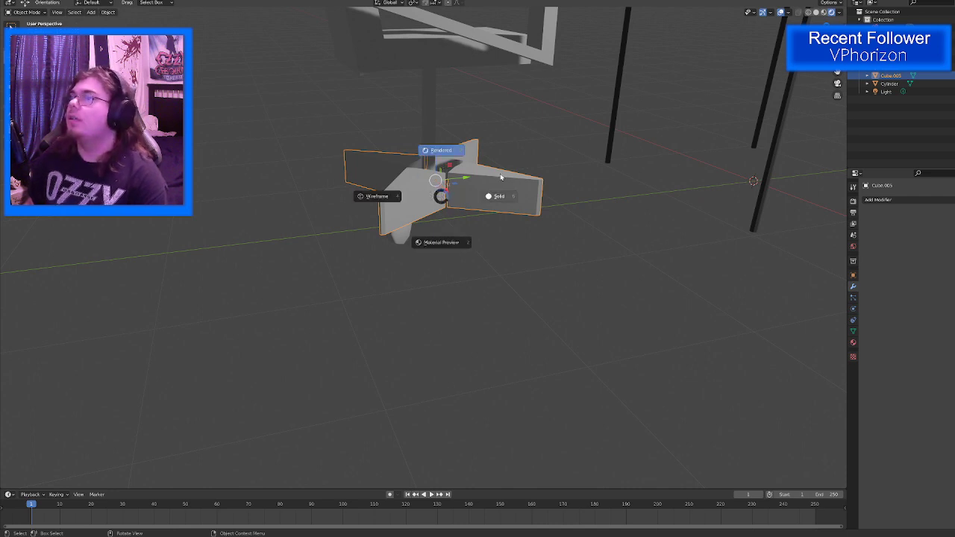
click(461, 129)
Step: Assign the table's existing black material to the chair's support post, and select the four-legged base
mouse_move(456, 154)
middle_down()
mouse_move(441, 127)
mouse_move(445, 210)
middle_up()
click(443, 209)
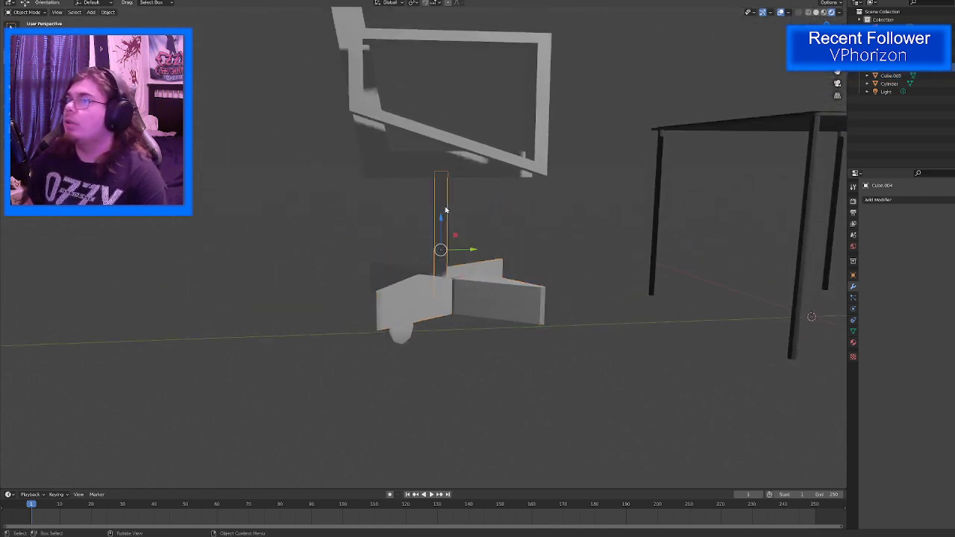
click(854, 343)
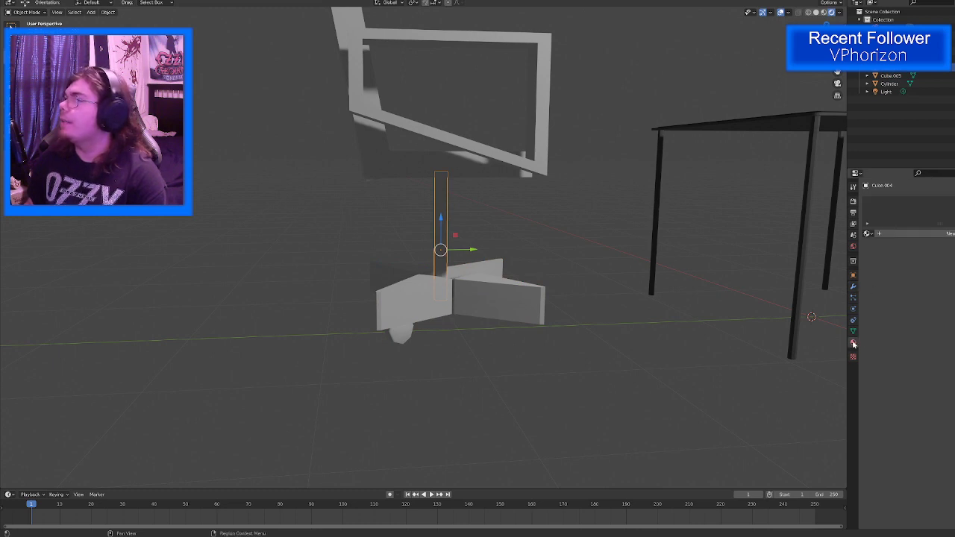
click(868, 233)
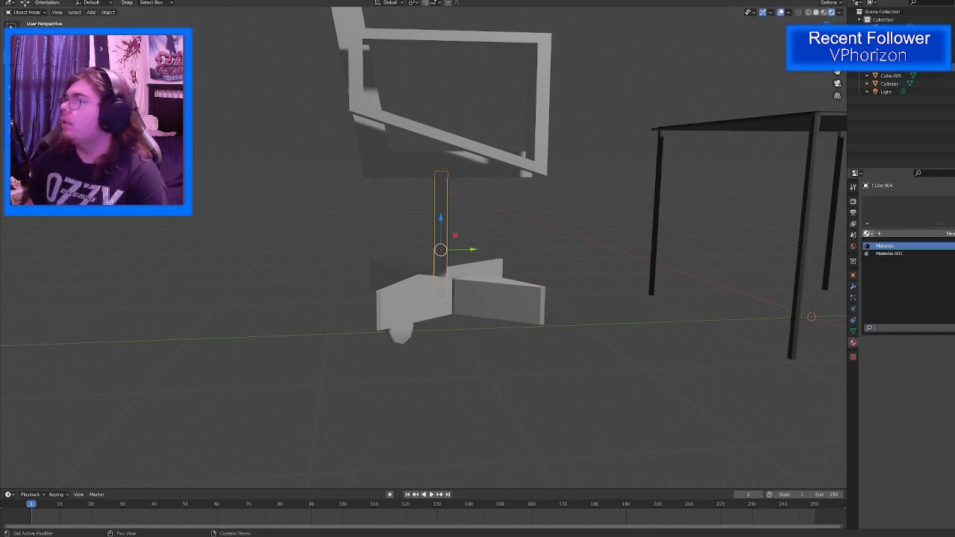
click(430, 324)
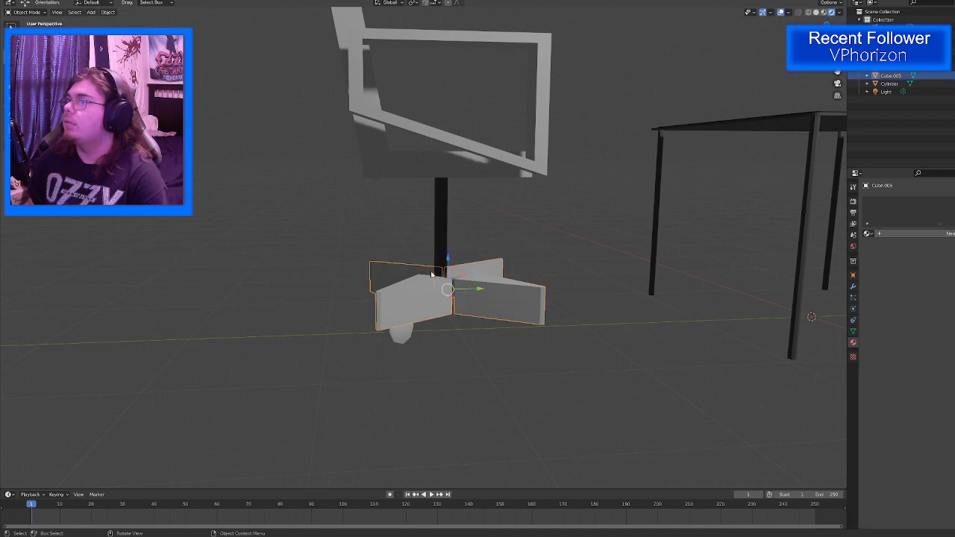
Step: Apply Material.001 to the star-shaped chair base and the black material named Material to the wheel under it
click(888, 253)
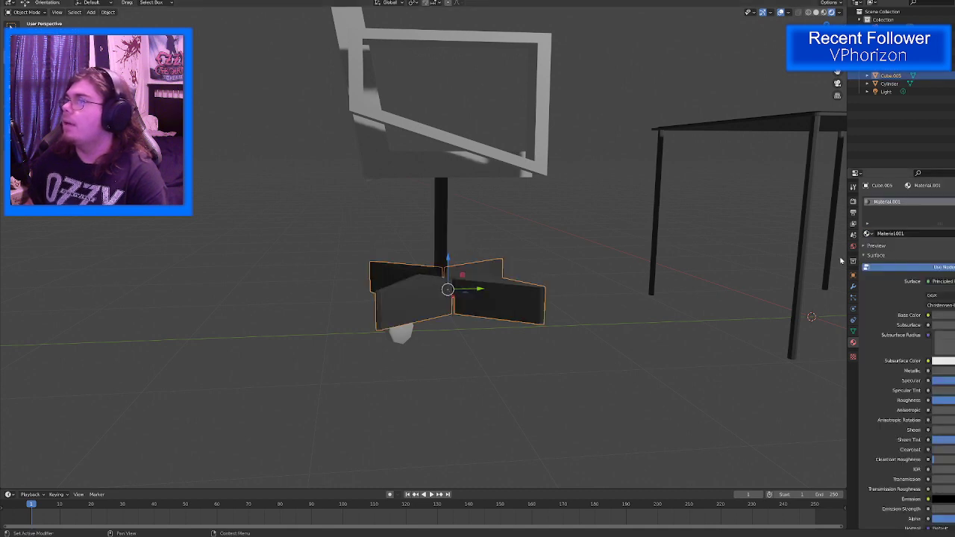
middle_drag(590, 253, 487, 301)
click(386, 316)
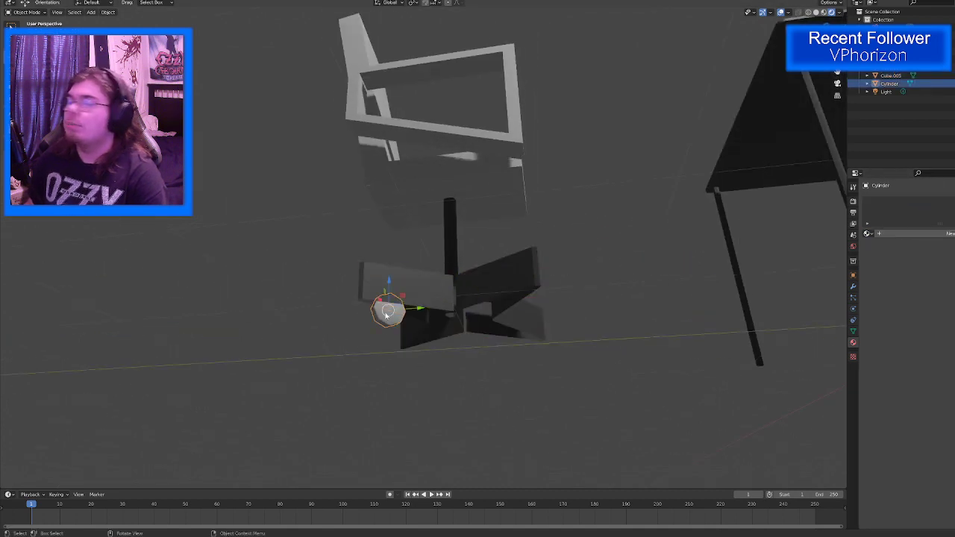
click(881, 234)
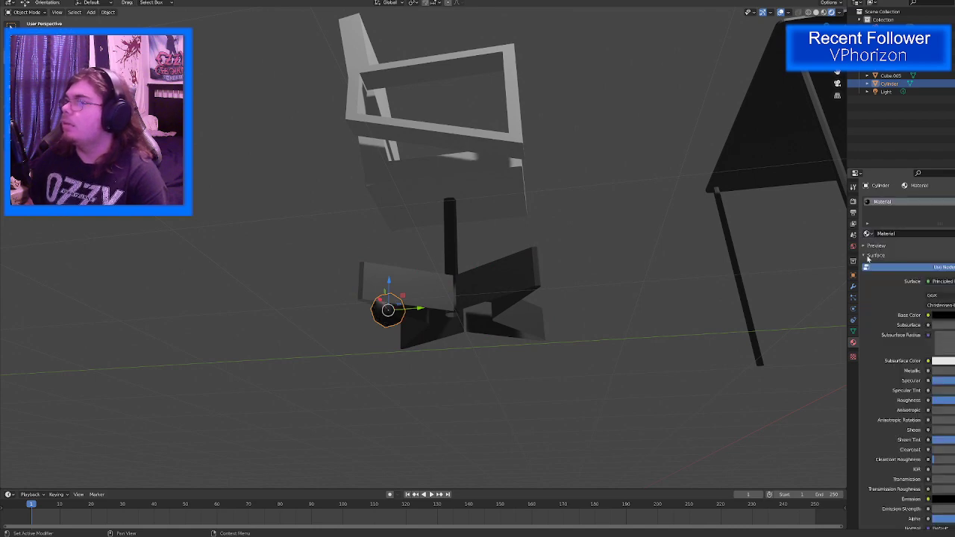
Step: Duplicate the wheel about 0.85 m along the Y axis so the copy sits under the neighbouring base leg
middle_drag(584, 351, 434, 262)
key(shift+d)
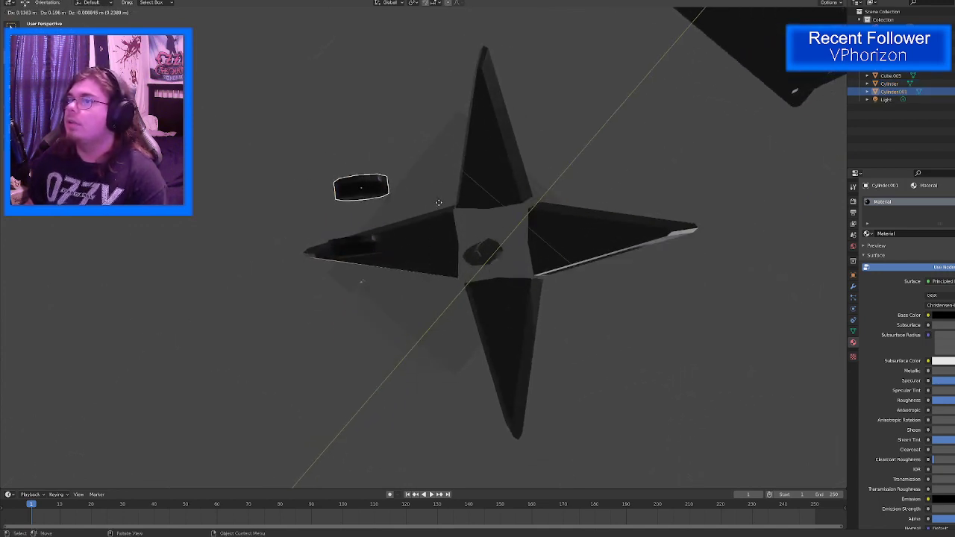
key(x)
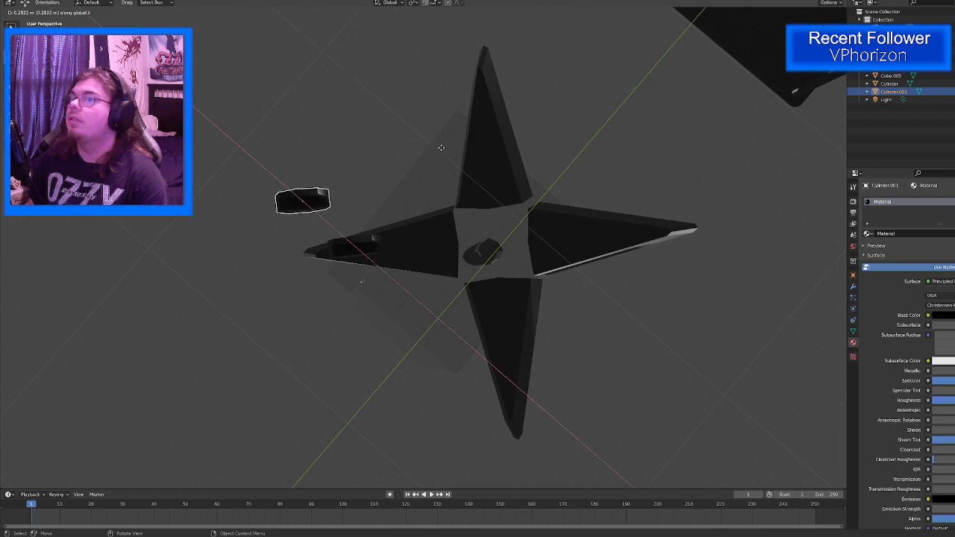
key(y)
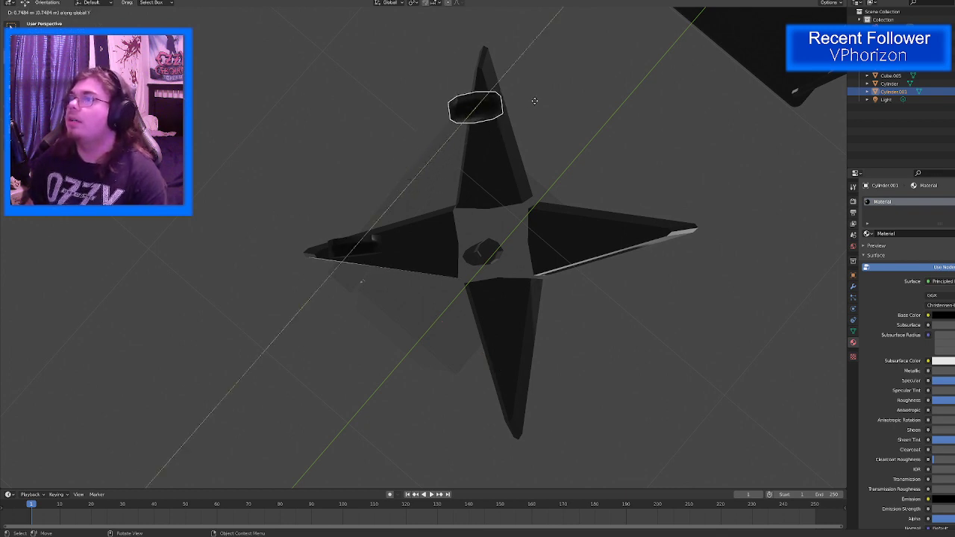
click(554, 93)
Step: Duplicate both wheels together about -0.86 m along the X axis onto the two opposite legs, working in the bottom view
middle_drag(554, 92, 548, 147)
click(824, 49)
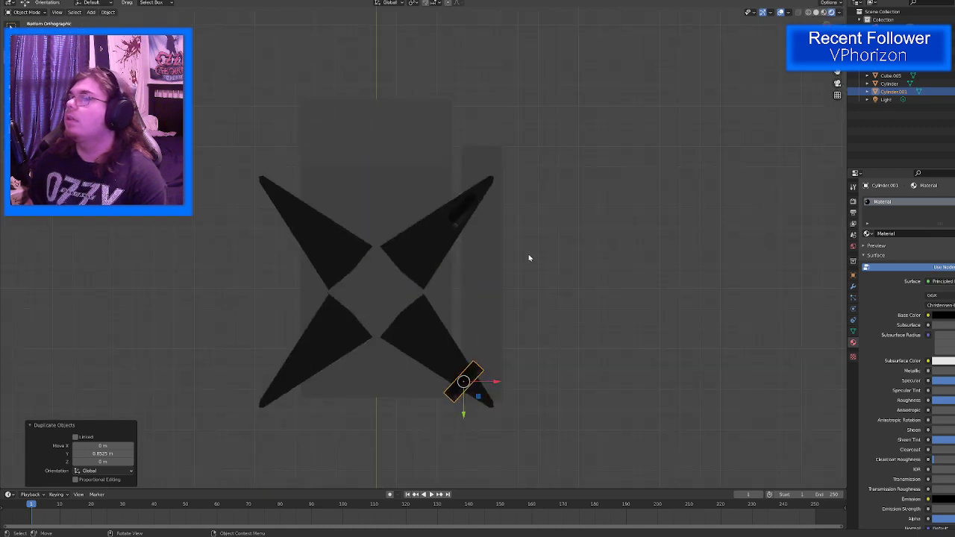
shift+click(464, 212)
key(shift+d)
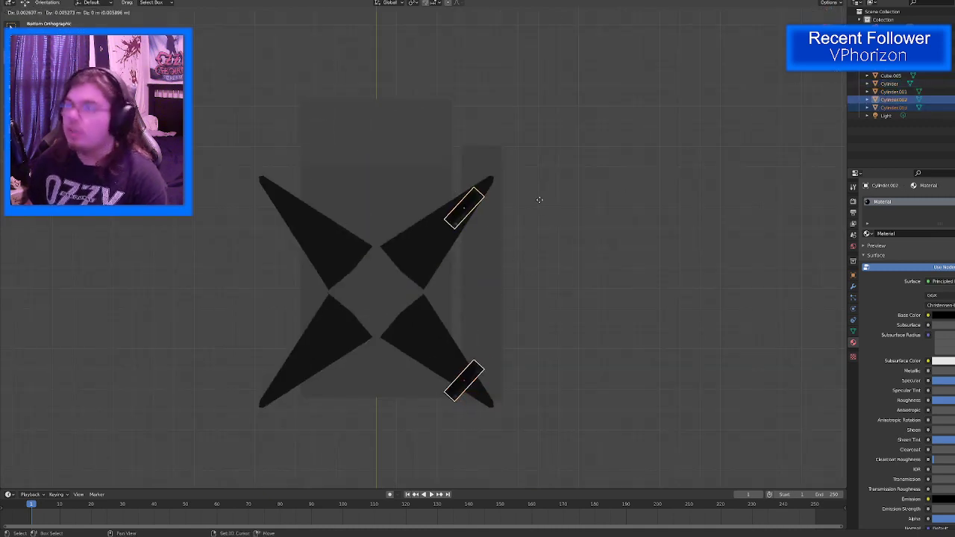
key(x)
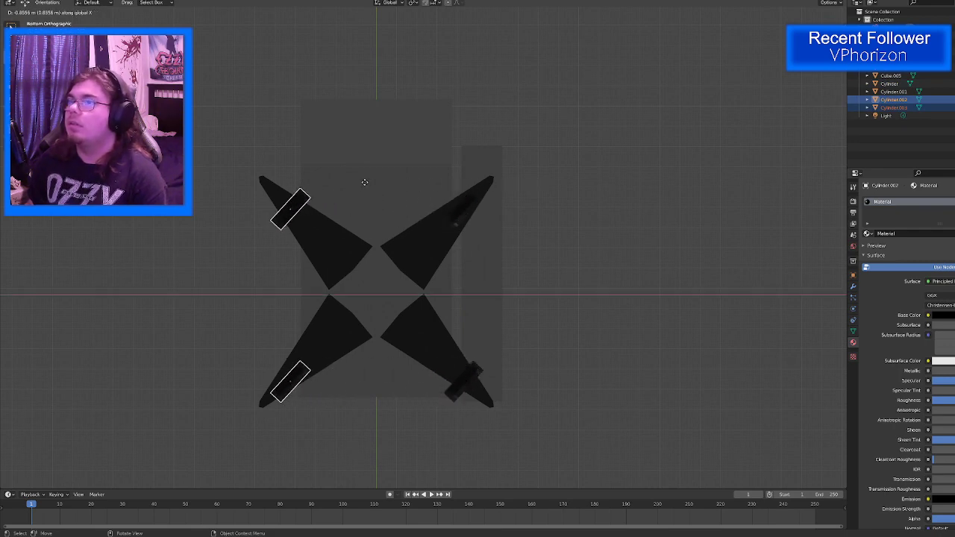
click(365, 186)
middle_drag(364, 185, 515, 290)
Step: Enter edit mode on the star-shaped base and select the top edges at the outer tips of its legs
click(486, 315)
key(Tab)
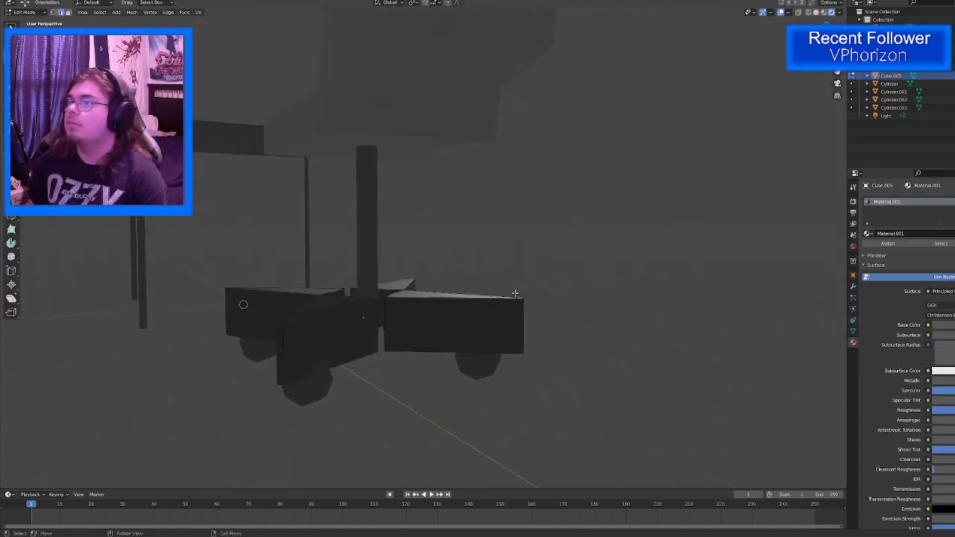
click(518, 294)
middle_drag(438, 290, 557, 286)
shift+click(594, 296)
middle_drag(460, 321, 552, 331)
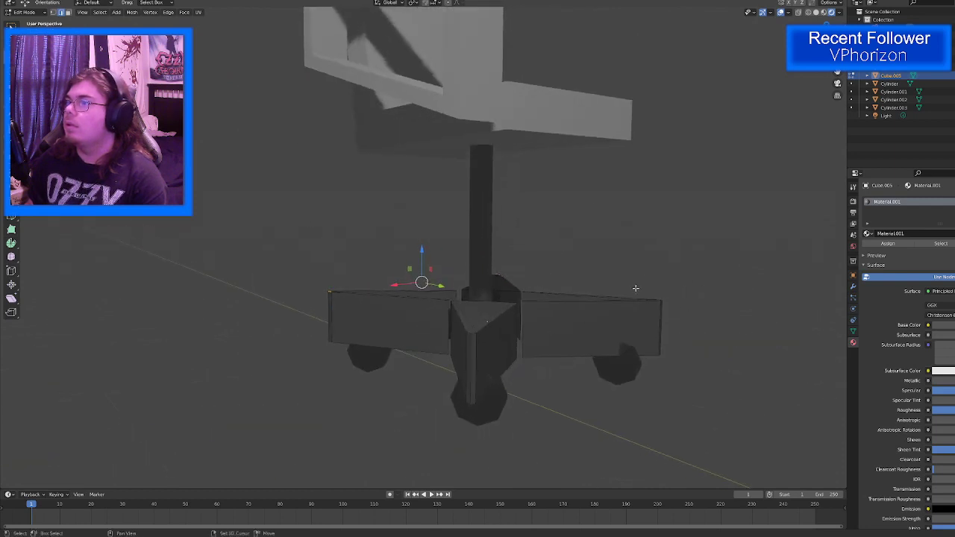
click(655, 301)
middle_drag(485, 309, 455, 301)
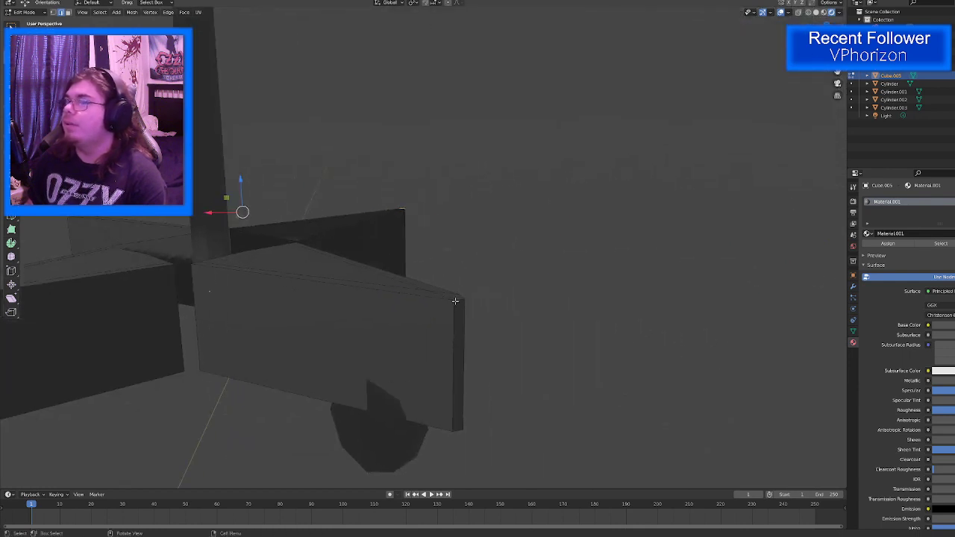
click(458, 301)
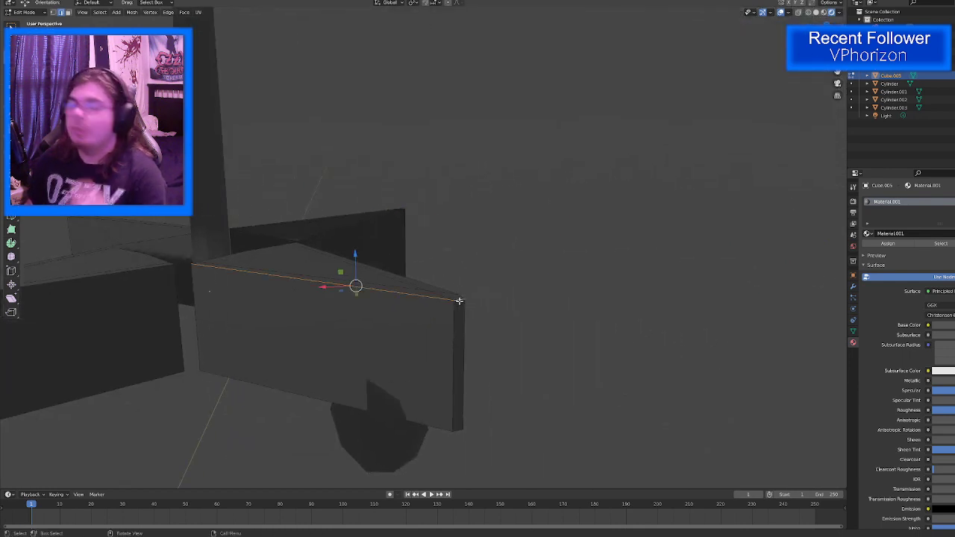
key(ctrl+z)
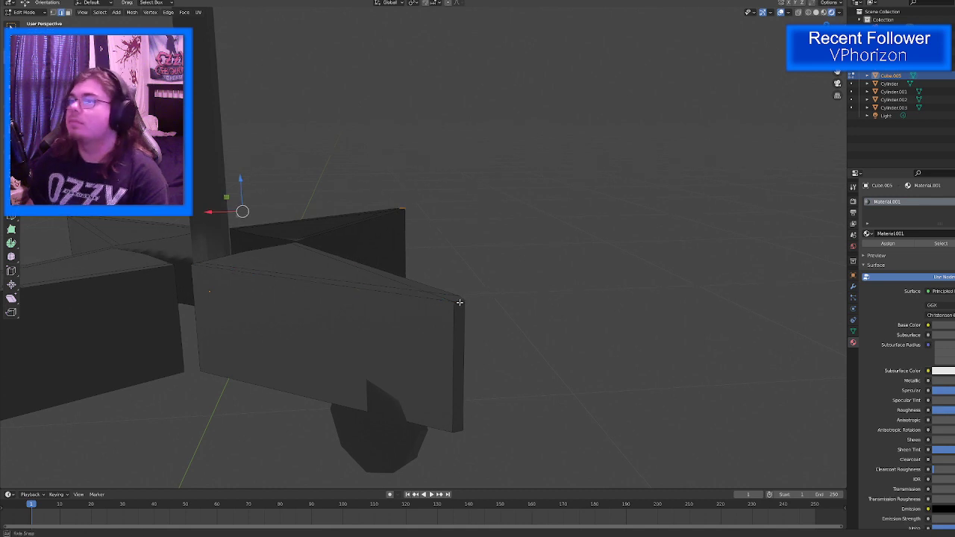
middle_drag(459, 301, 520, 322)
shift+drag(515, 324, 528, 352)
middle_drag(447, 363, 360, 332)
shift+click(299, 292)
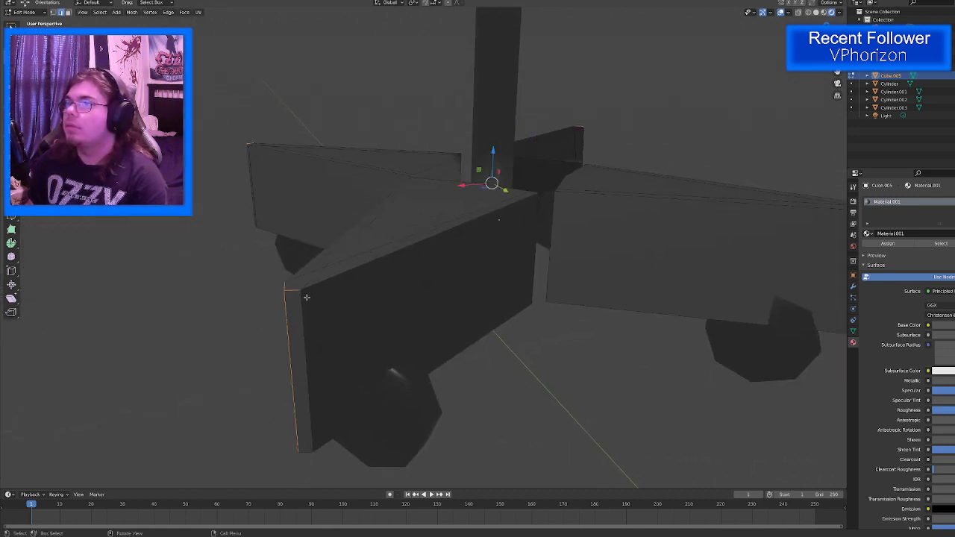
shift+click(290, 319)
middle_drag(479, 331, 340, 324)
Step: Try to lower the selected leg-tip edges along Z, and add further top edges of the legs to the selection
right_click(341, 323)
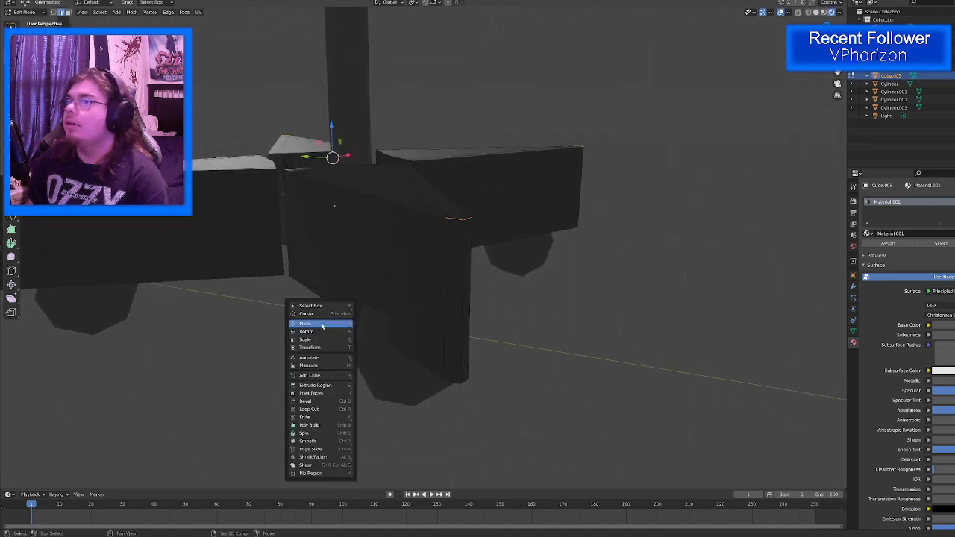
drag(327, 120, 334, 143)
middle_drag(437, 207, 431, 223)
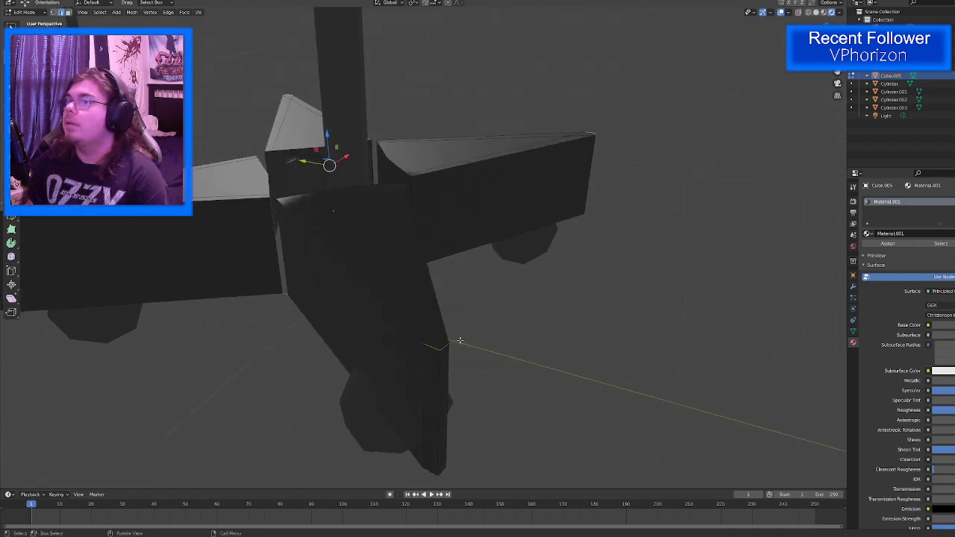
middle_drag(459, 341, 458, 355)
drag(324, 141, 329, 176)
middle_drag(329, 176, 427, 306)
key(ctrl+z)
shift+click(380, 355)
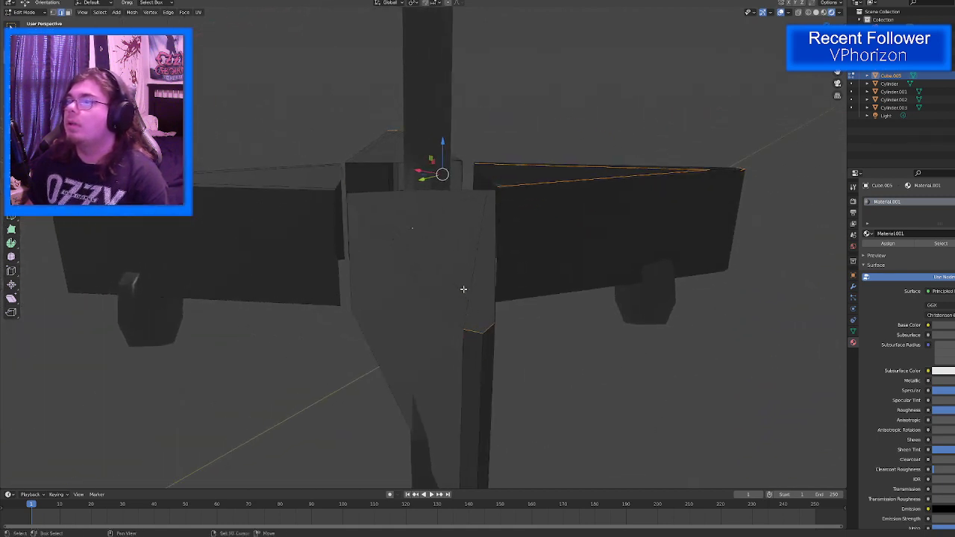
shift+click(475, 313)
middle_drag(286, 254, 344, 264)
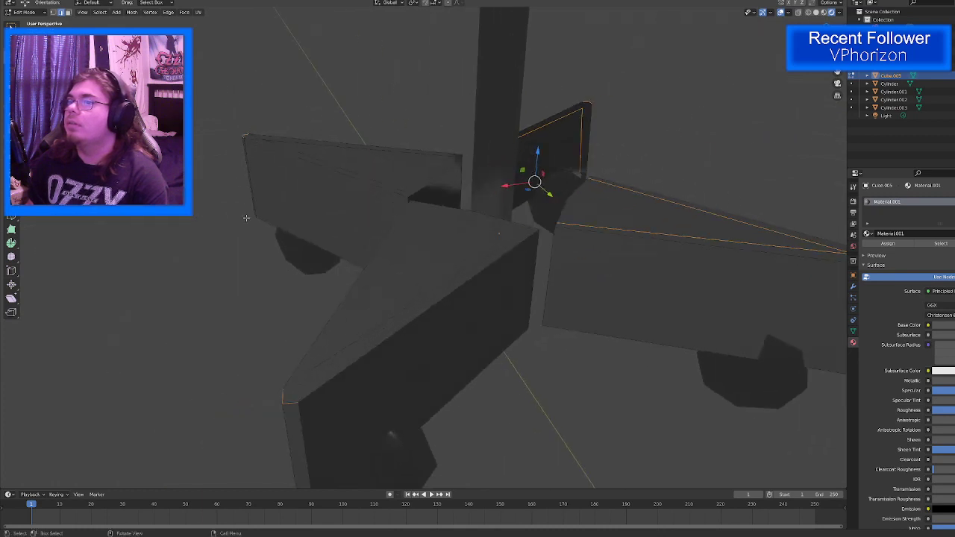
Step: In face select mode, lower the small top faces at the leg tips about 0.21 m along Z, and return to object mode
click(68, 12)
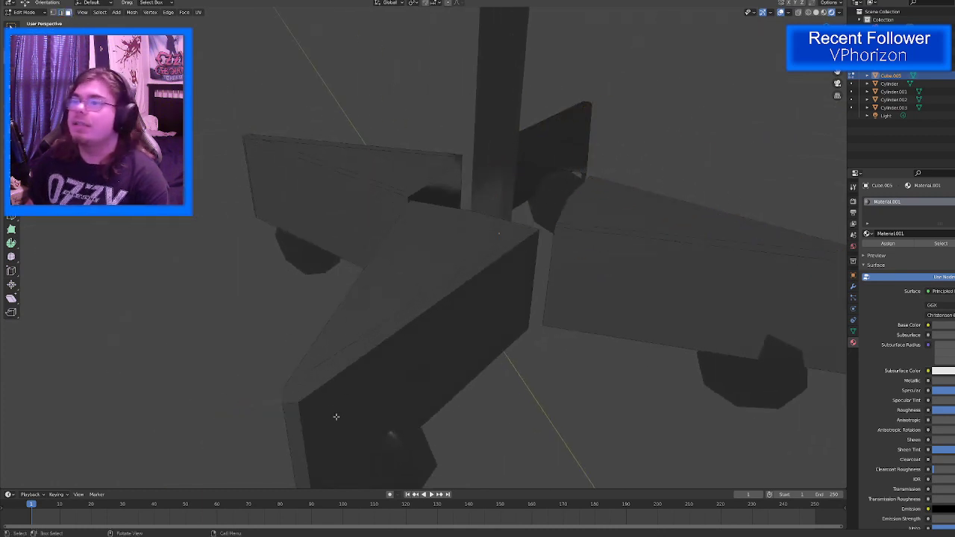
click(302, 389)
drag(294, 368, 306, 427)
key(ctrl+z)
middle_drag(559, 348, 602, 341)
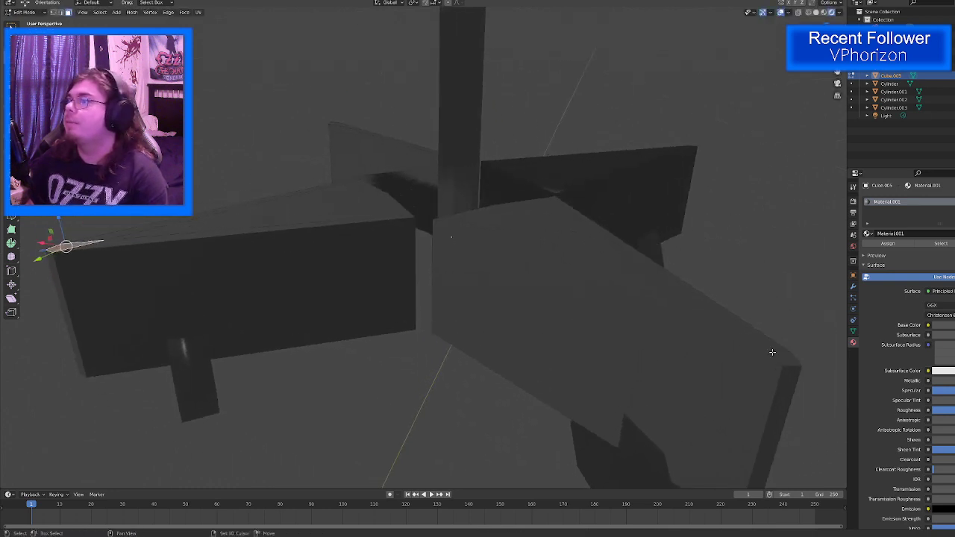
middle_drag(772, 351, 619, 351)
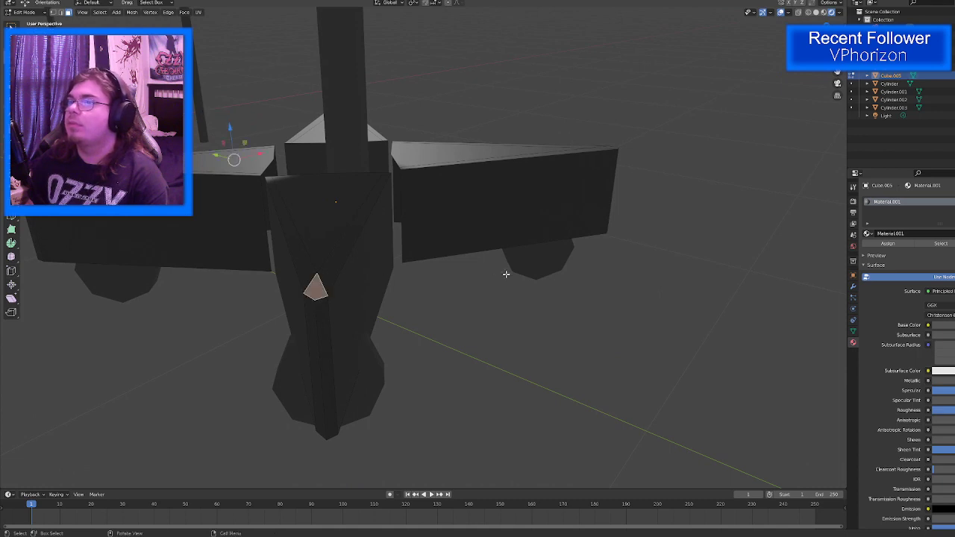
middle_drag(314, 286, 506, 241)
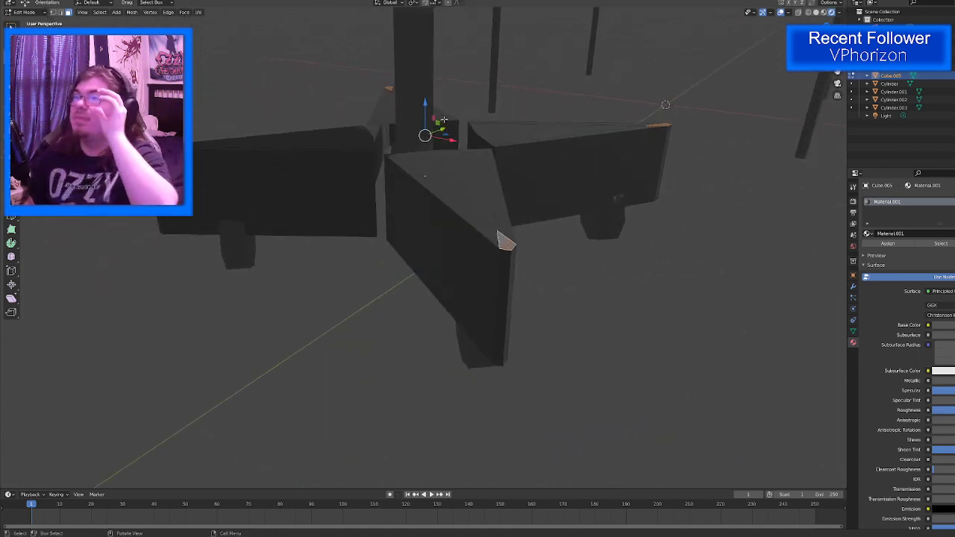
drag(423, 104, 430, 166)
middle_drag(431, 167, 242, 211)
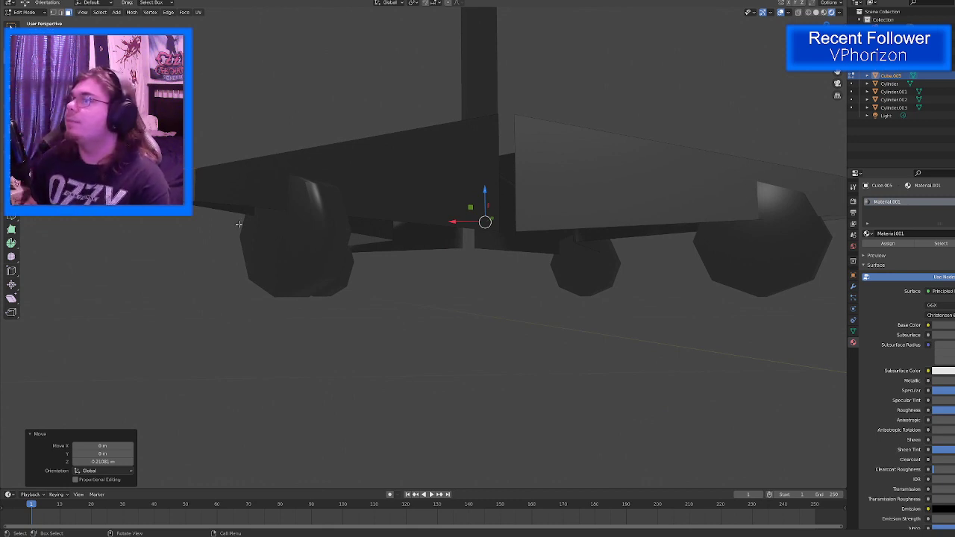
middle_drag(550, 54, 509, 155)
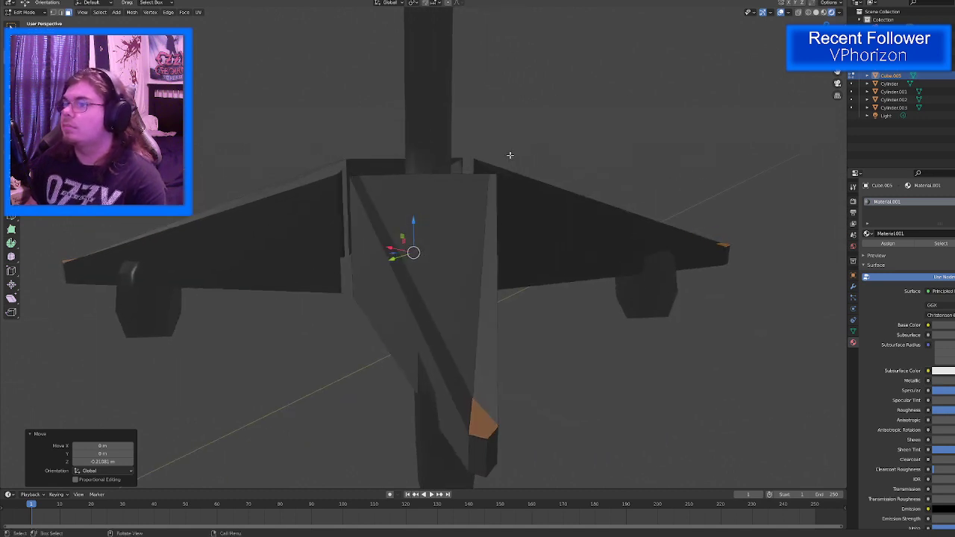
key(Tab)
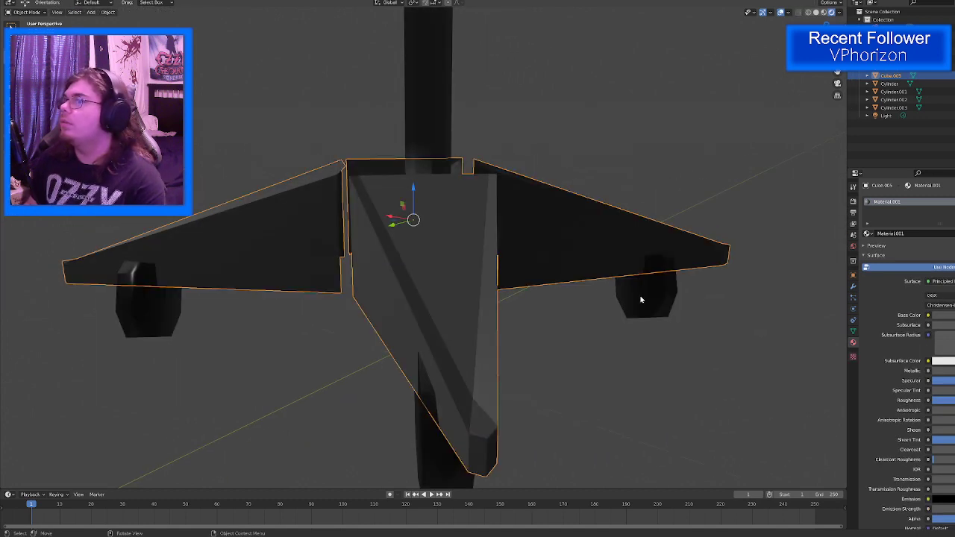
Step: Select all four wheels and move them slightly down along Z beneath the legs
click(642, 297)
middle_drag(641, 296, 412, 294)
shift+click(351, 261)
shift+click(194, 272)
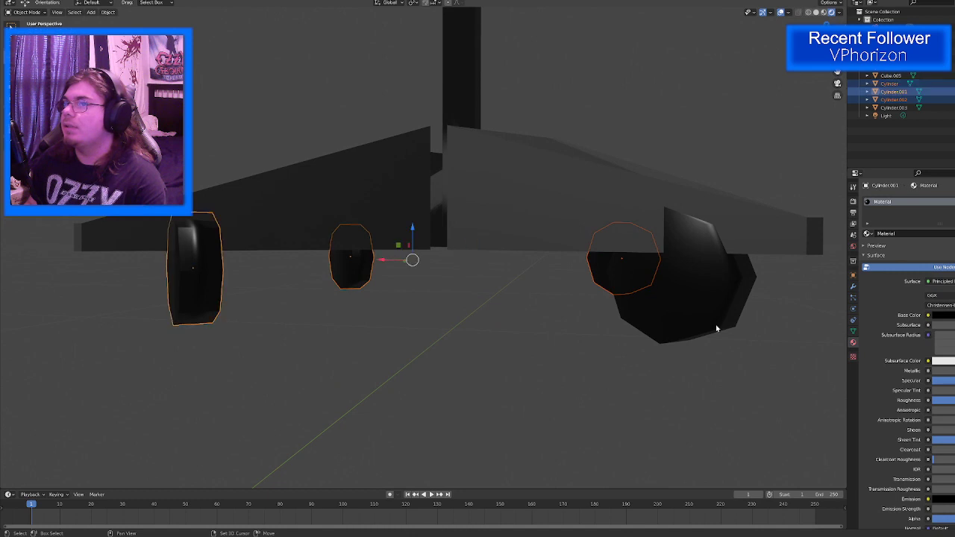
shift+click(716, 323)
drag(453, 233, 463, 259)
Step: Join the four wheels with the star-shaped base into a single object and clear the selection
middle_drag(464, 259, 492, 211)
shift+click(493, 211)
right_click(411, 210)
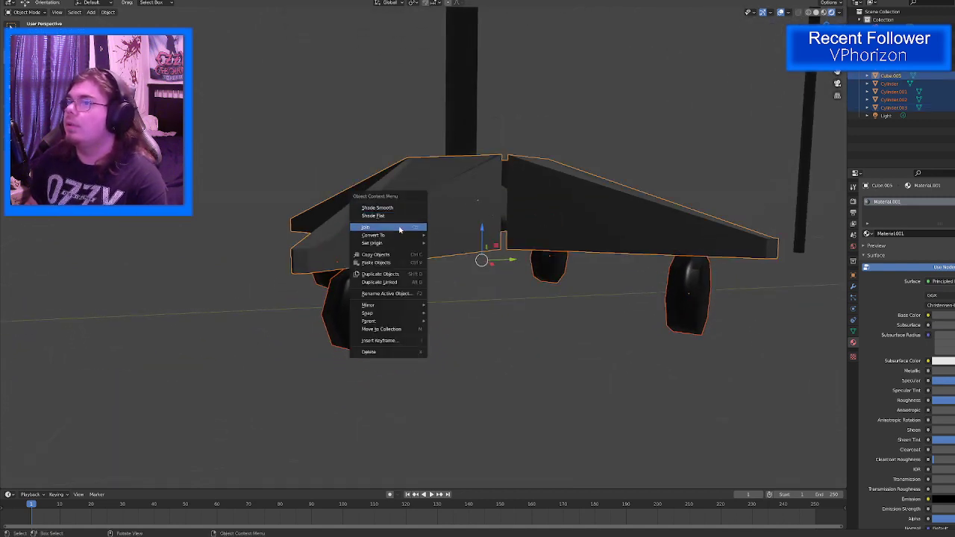
click(418, 227)
click(564, 387)
Step: Edit the chair's armrest frame and lower its top face about 0.06 m along Z
scroll(567, 381, down, 10)
middle_drag(570, 372, 466, 356)
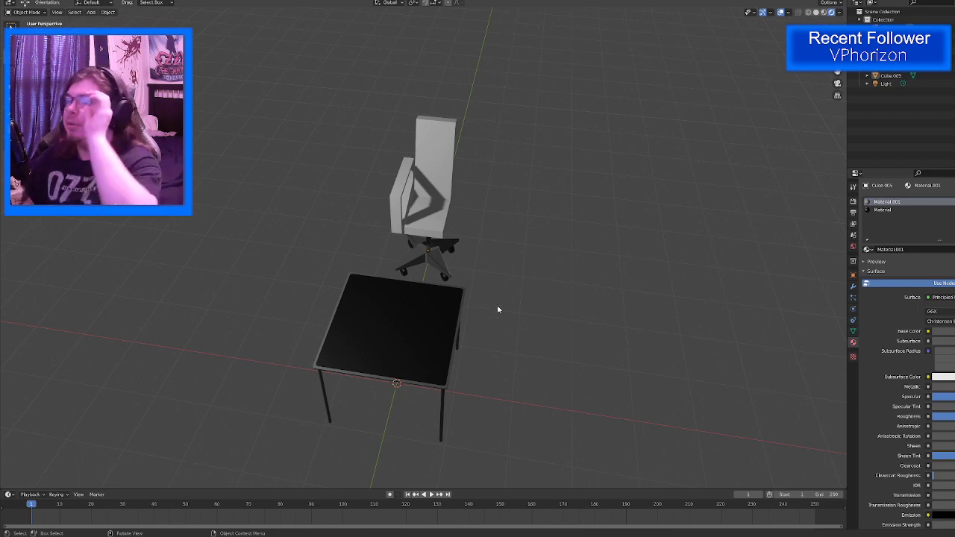
scroll(409, 229, up, 4)
middle_drag(411, 225, 485, 316)
scroll(502, 226, up, 3)
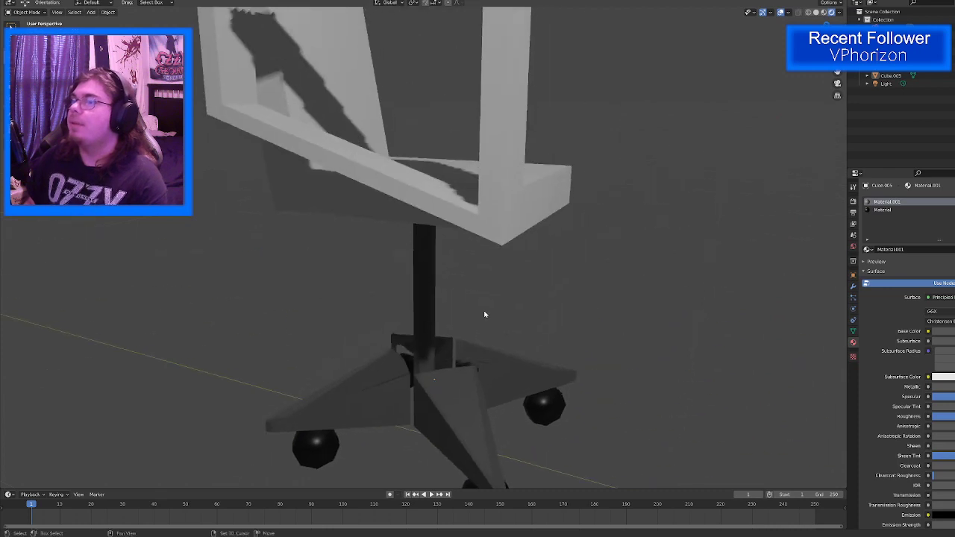
scroll(474, 283, up, 3)
click(474, 282)
key(Tab)
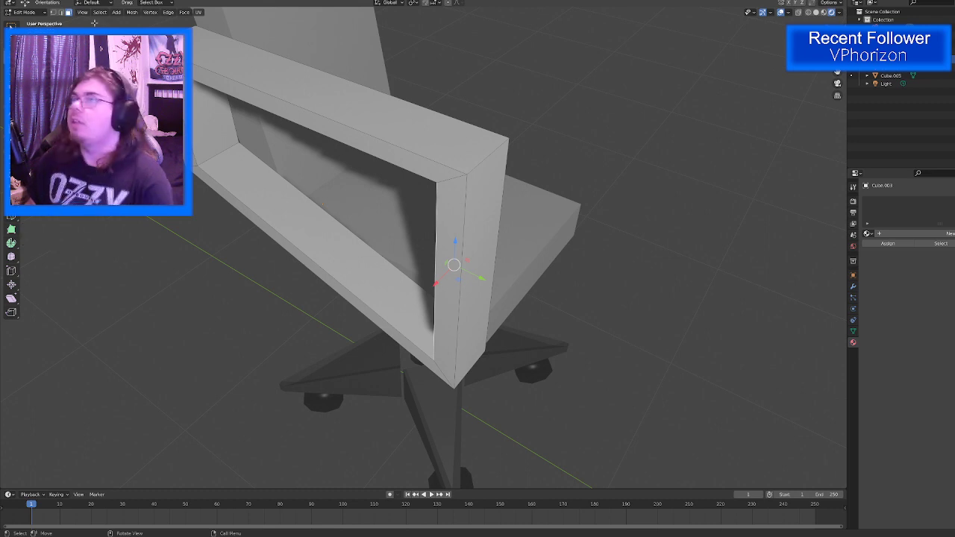
middle_drag(153, 108, 436, 67)
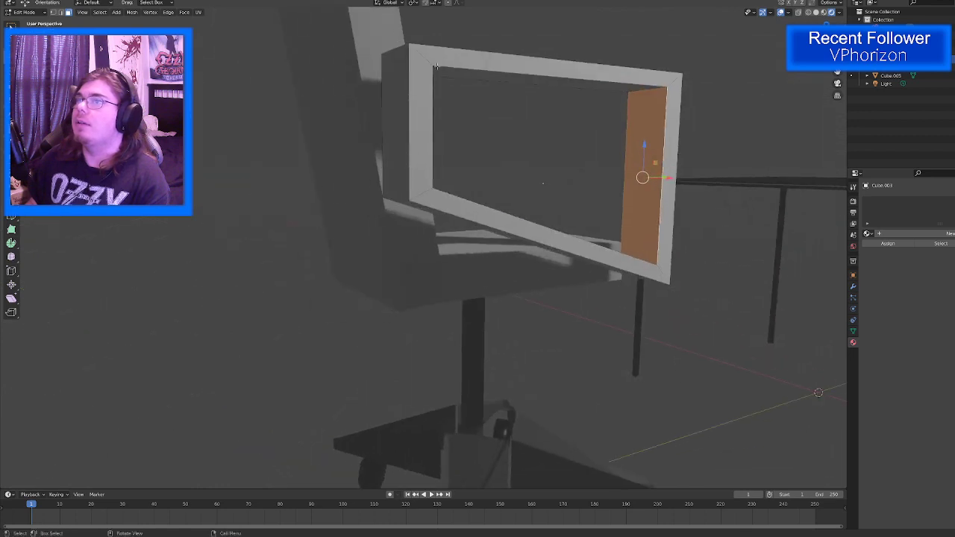
click(496, 78)
middle_drag(497, 79, 544, 190)
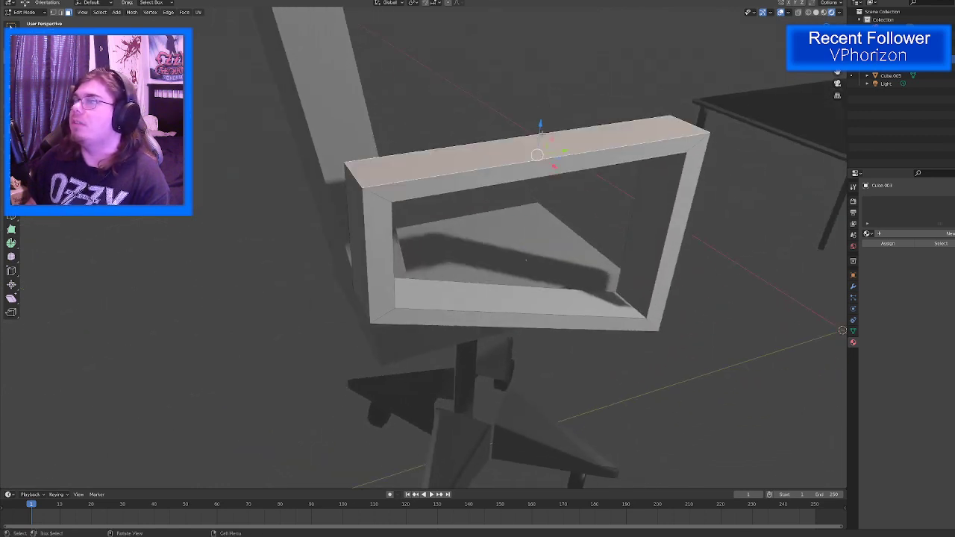
drag(543, 131, 510, 157)
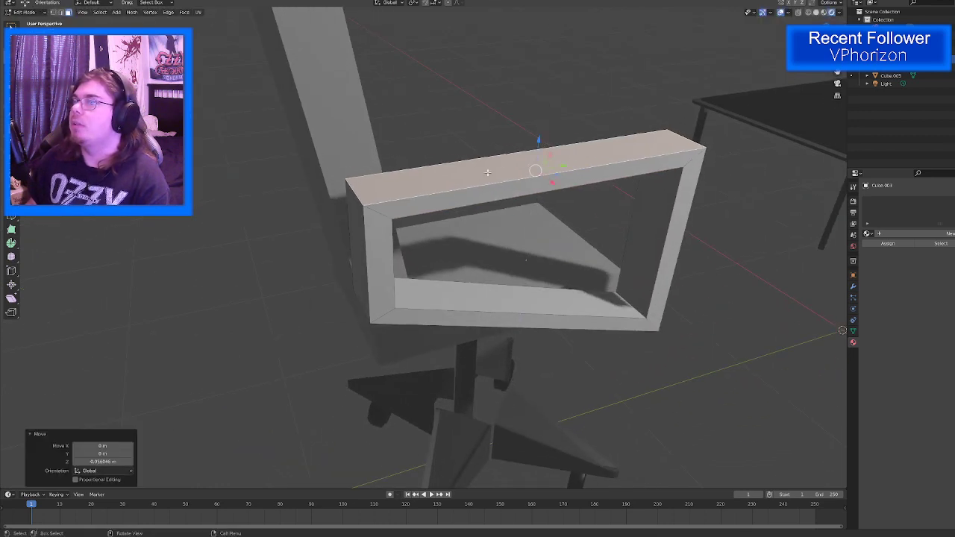
Step: Extrude the armrest frame's top face about 0.08 m upward to form the base of an arm pad
click(487, 172)
key(e)
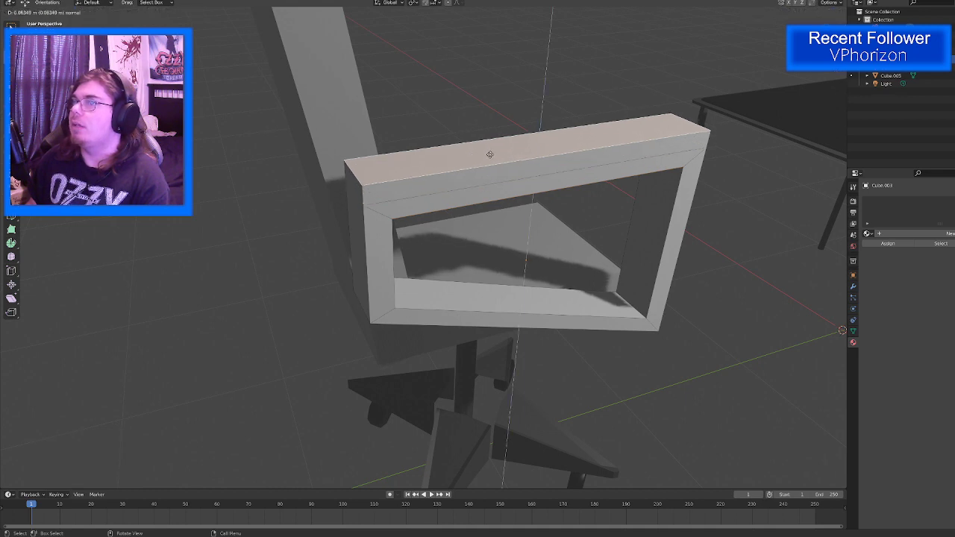
click(490, 150)
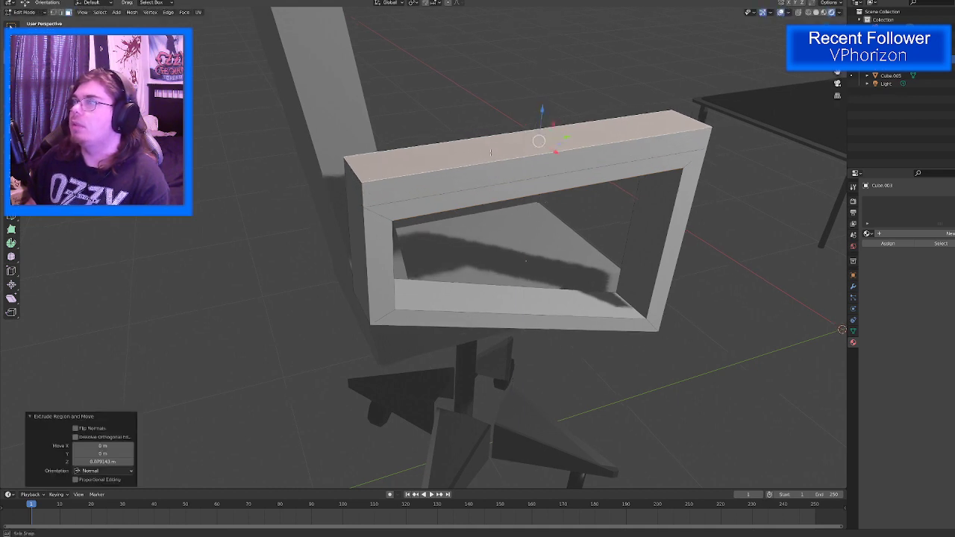
Step: Try to extrude the arm pad's front and outer side faces outward together, and undo the extrusion
middle_drag(490, 150, 488, 266)
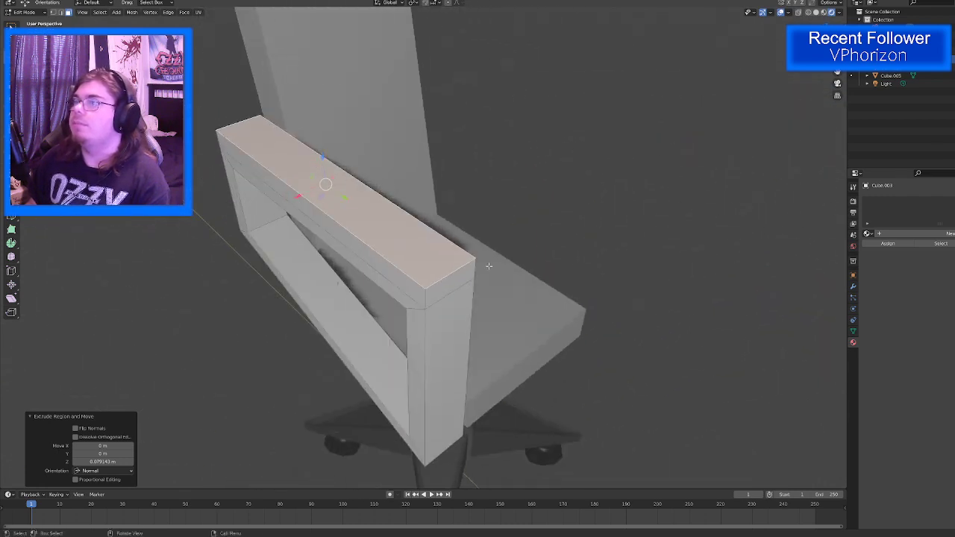
click(443, 296)
middle_drag(393, 278, 285, 200)
shift+click(252, 177)
middle_drag(243, 165, 294, 199)
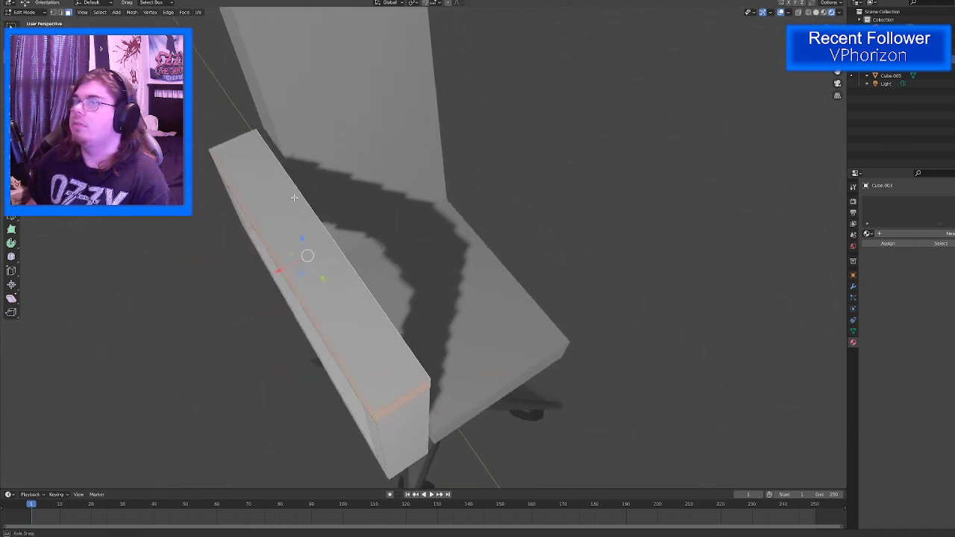
key(e)
click(313, 204)
key(ctrl+z)
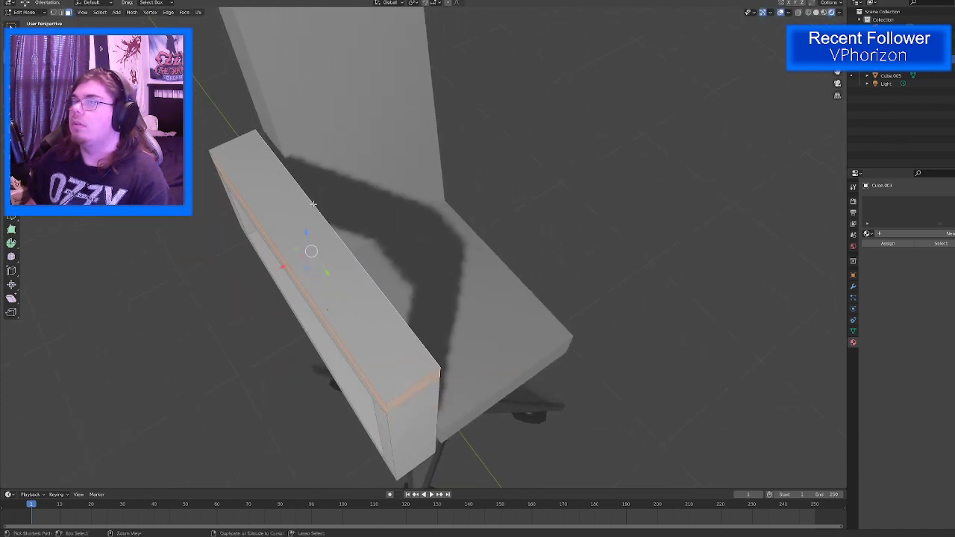
Step: Extrude only the narrow front end face of the arm pad forward so it overhangs the armrest frame
click(415, 381)
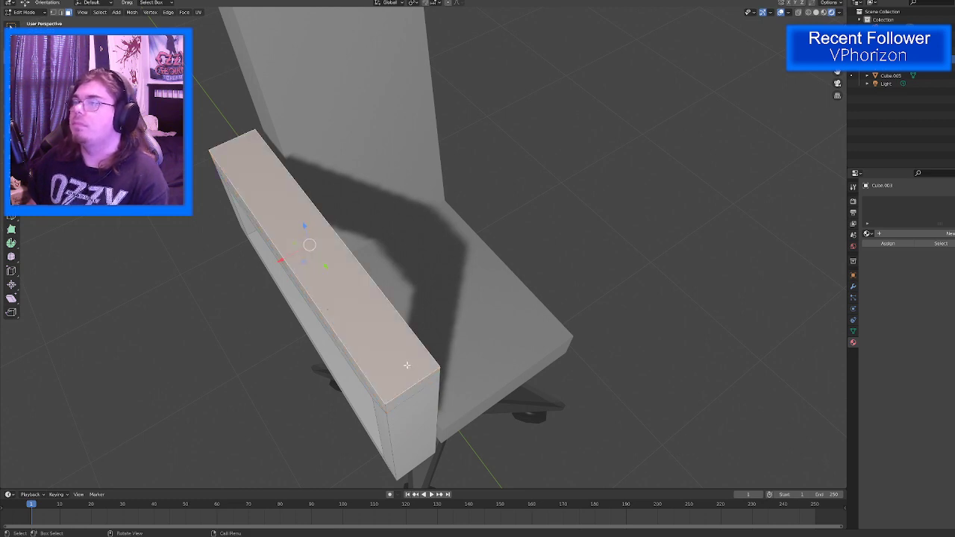
middle_drag(407, 365, 408, 348)
click(402, 310)
key(e)
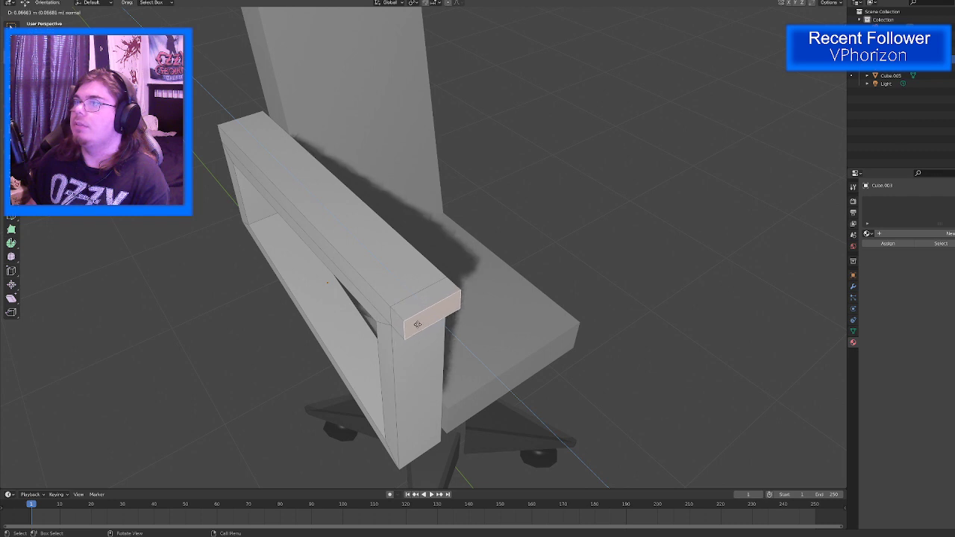
click(414, 319)
Step: Extrude the arm pad's outer long side about 0.04 m and its inner long side about 0.07 m outward
middle_drag(415, 319, 349, 278)
click(314, 214)
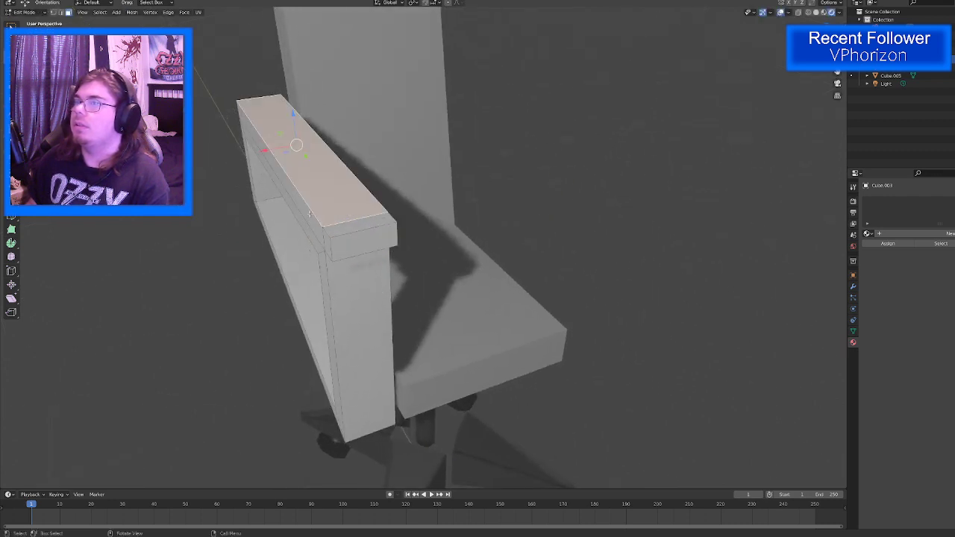
key(e)
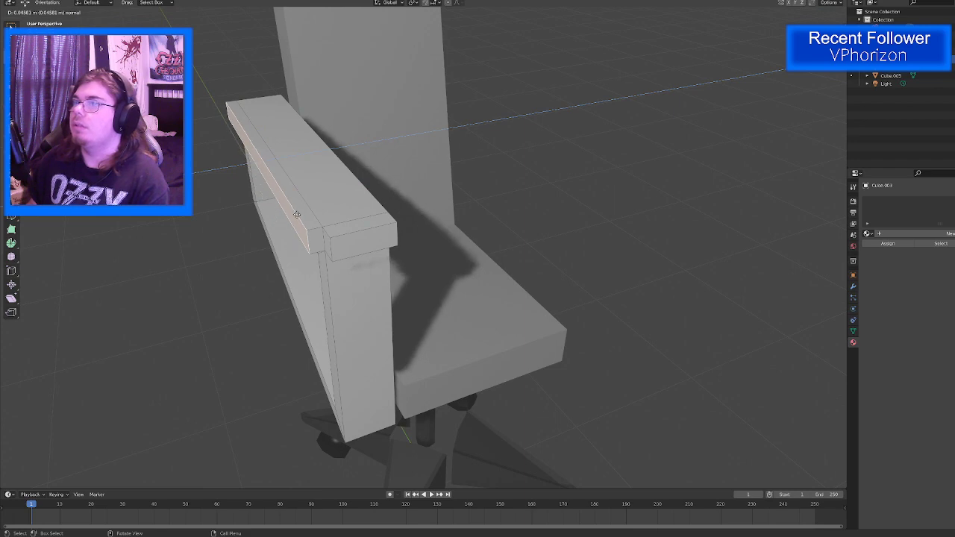
click(333, 219)
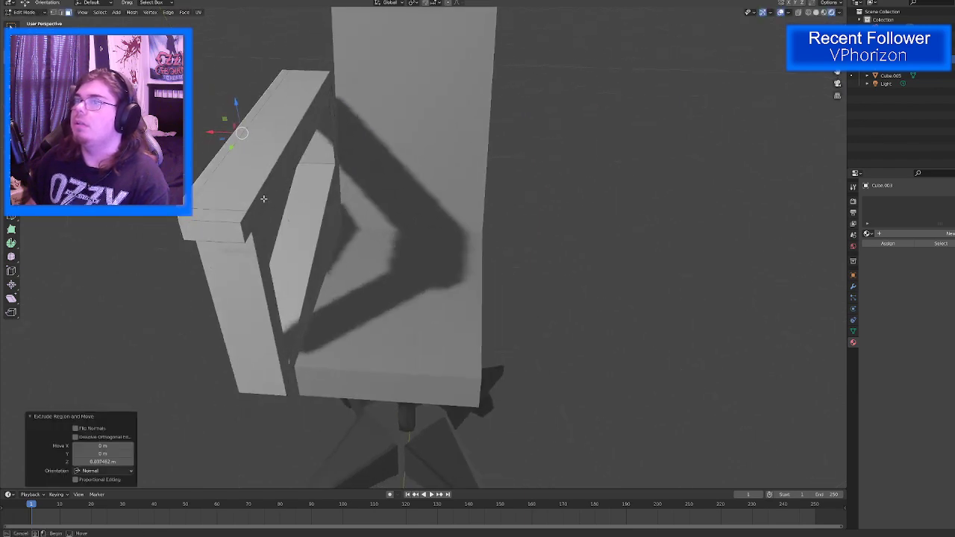
key(e)
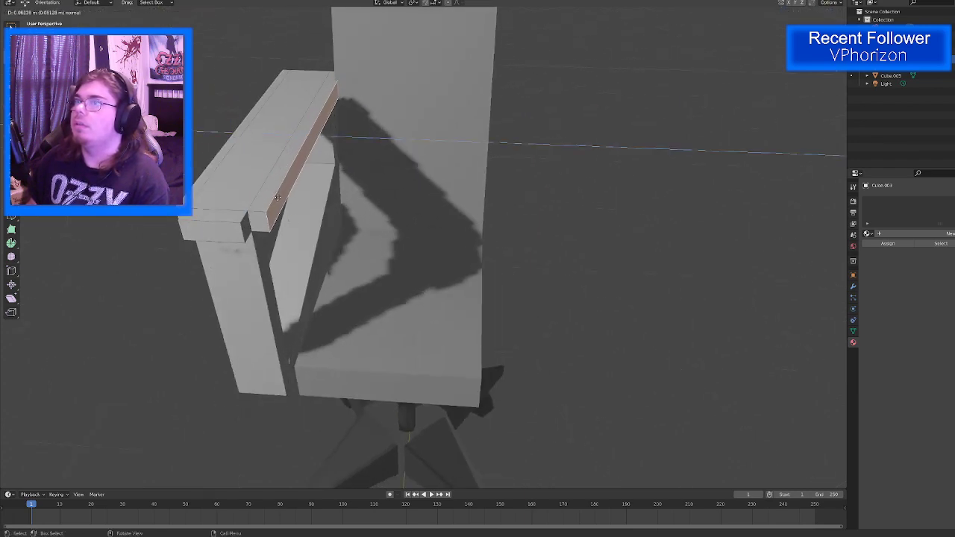
click(279, 199)
Step: In edge select mode, move the two vertical edges where the pad's front overhang meets its sides about 0.03 m along Y
middle_drag(297, 208, 415, 293)
middle_drag(490, 271, 260, 119)
click(63, 14)
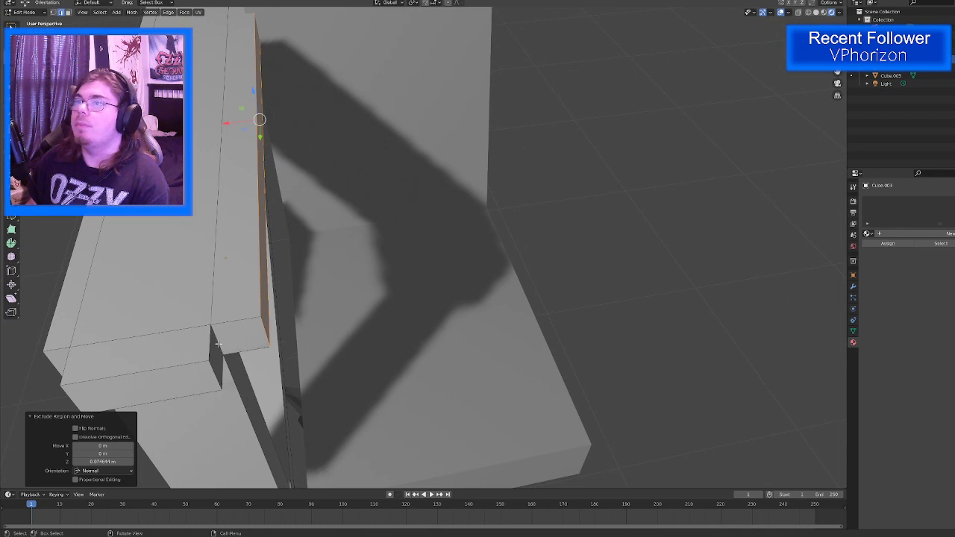
click(217, 345)
middle_drag(176, 348, 232, 353)
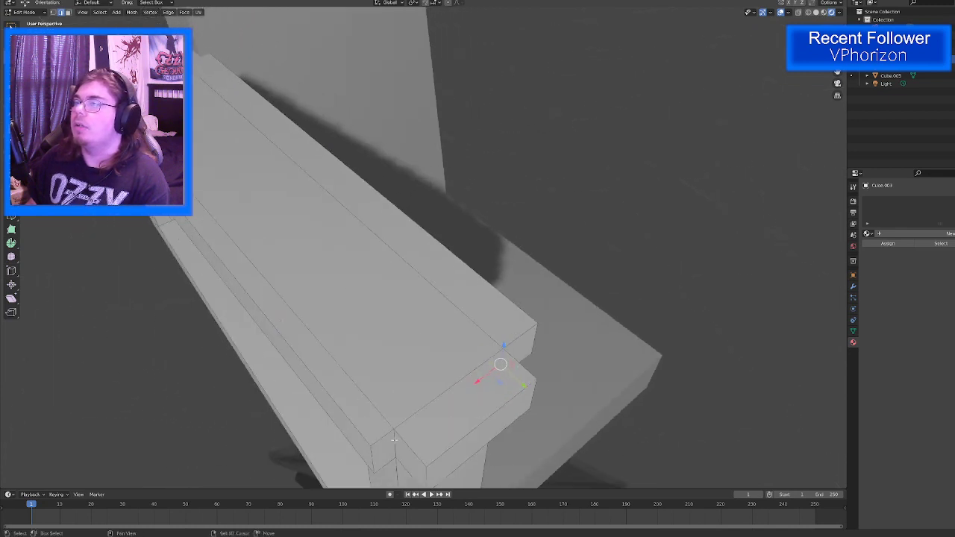
shift+click(394, 441)
scroll(395, 437, down, 4)
right_click(396, 420)
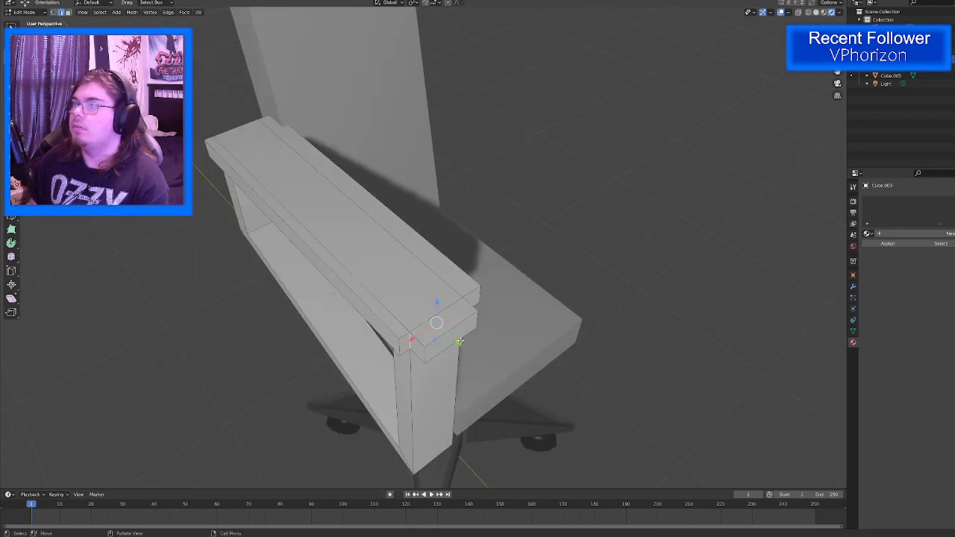
key(g)
key(y)
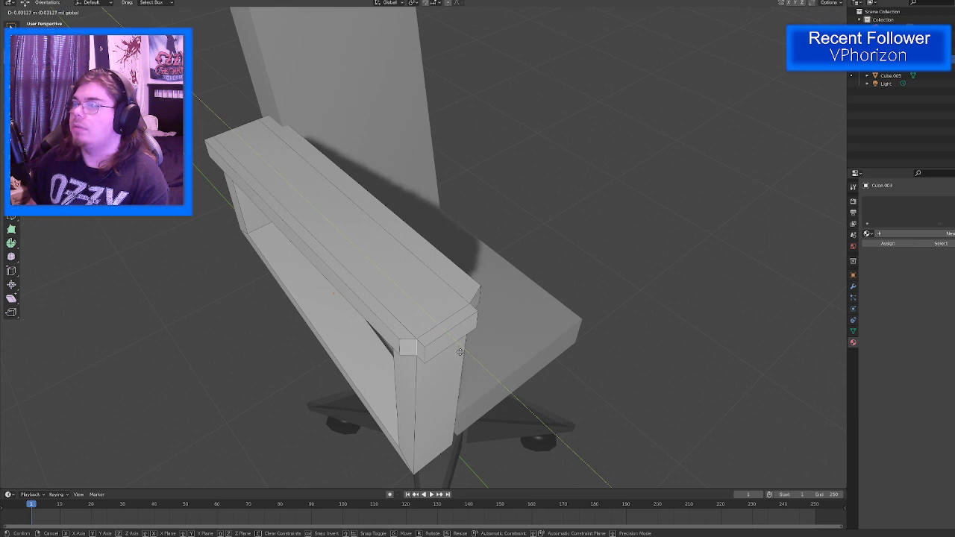
click(460, 351)
middle_drag(461, 352, 388, 206)
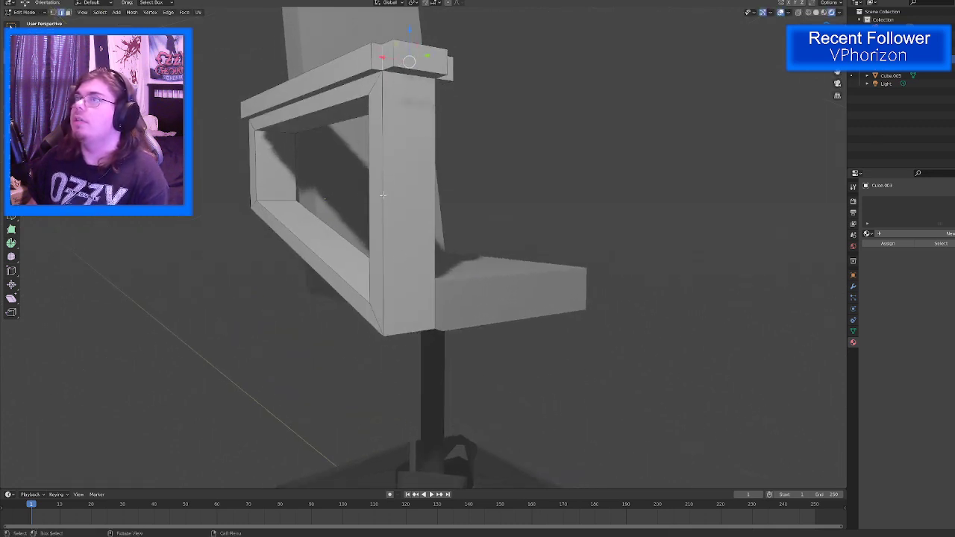
key(ctrl+r)
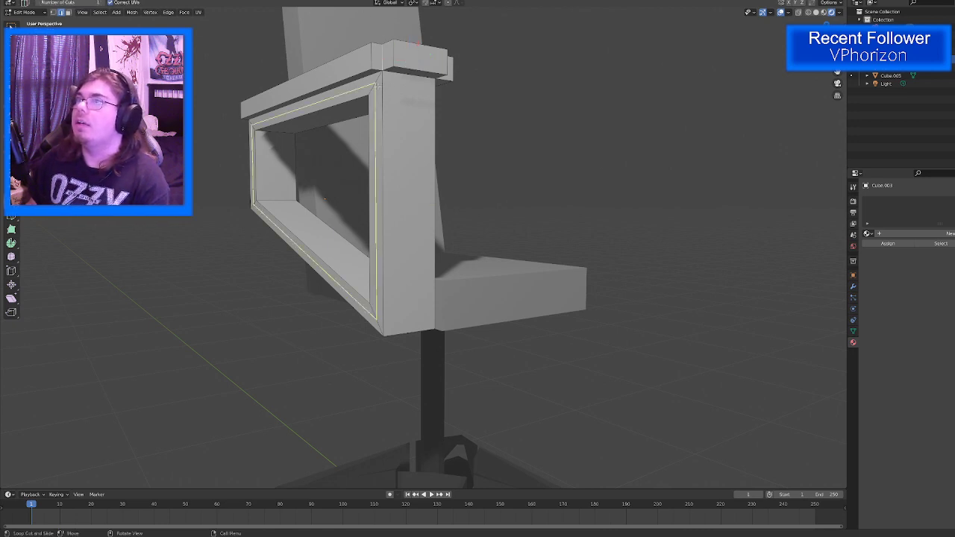
middle_drag(209, 155, 367, 216)
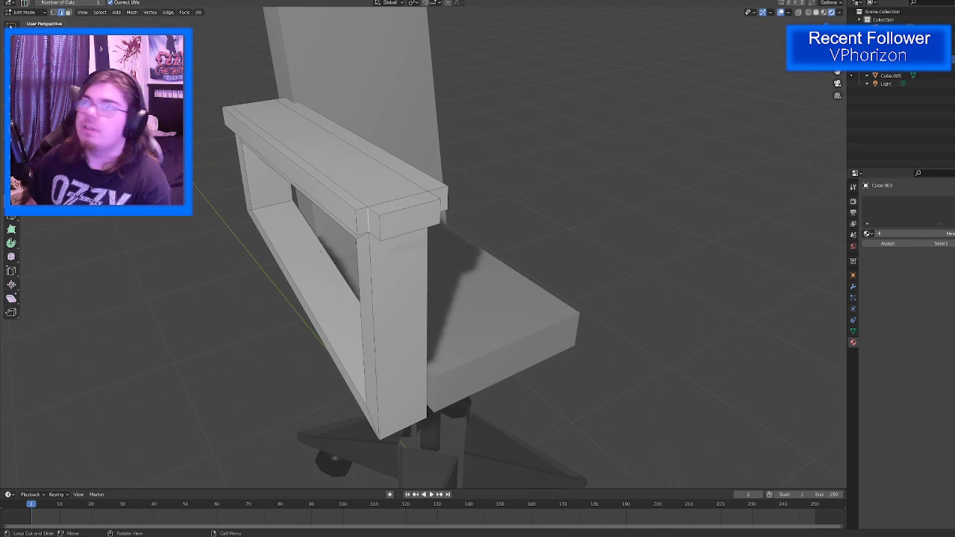
click(367, 216)
Step: Scale the pad's two front corner edges by 1.345 in X and Y, and shift them about 0.03 m along Y
middle_drag(367, 216, 301, 196)
key(ctrl+space)
key(shift+space)
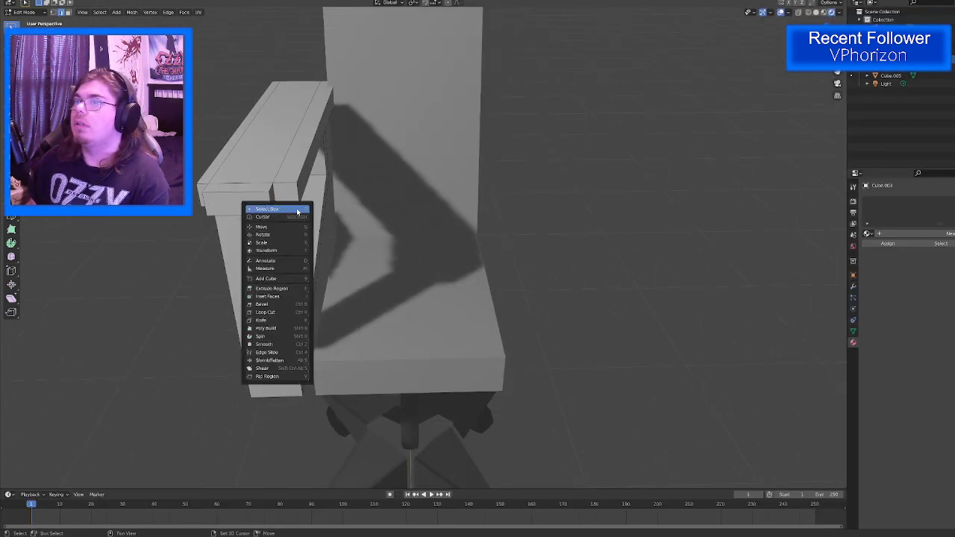
click(276, 243)
middle_drag(275, 243, 242, 249)
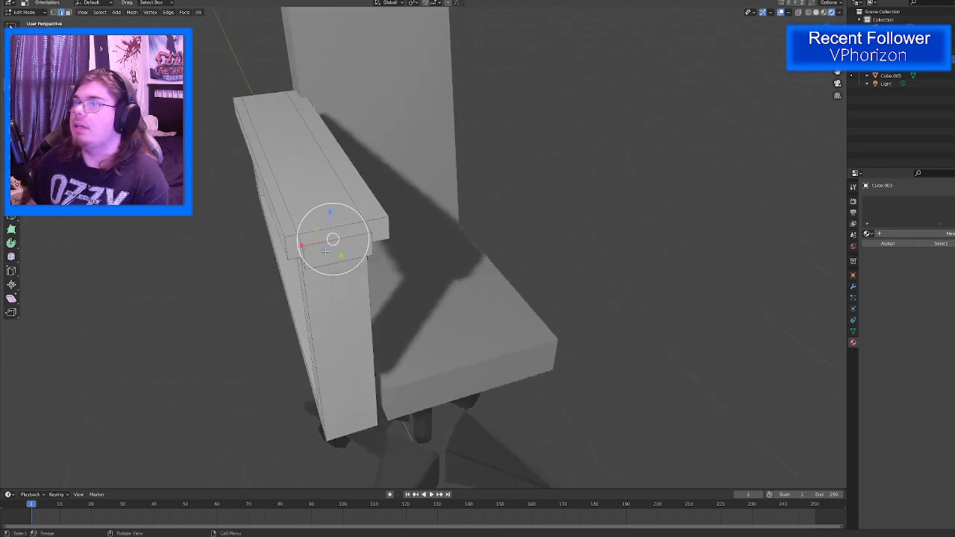
drag(321, 250, 320, 250)
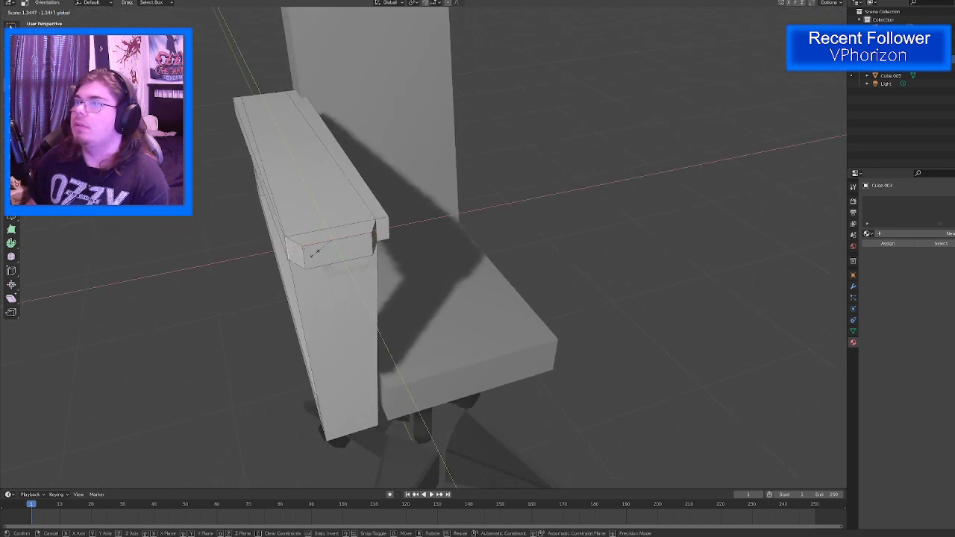
click(315, 254)
right_click(315, 254)
click(316, 254)
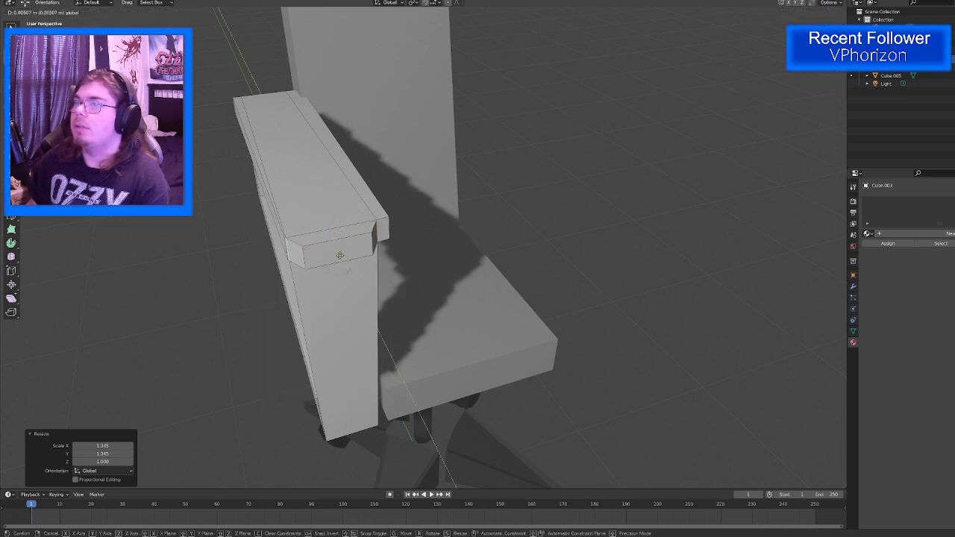
click(341, 260)
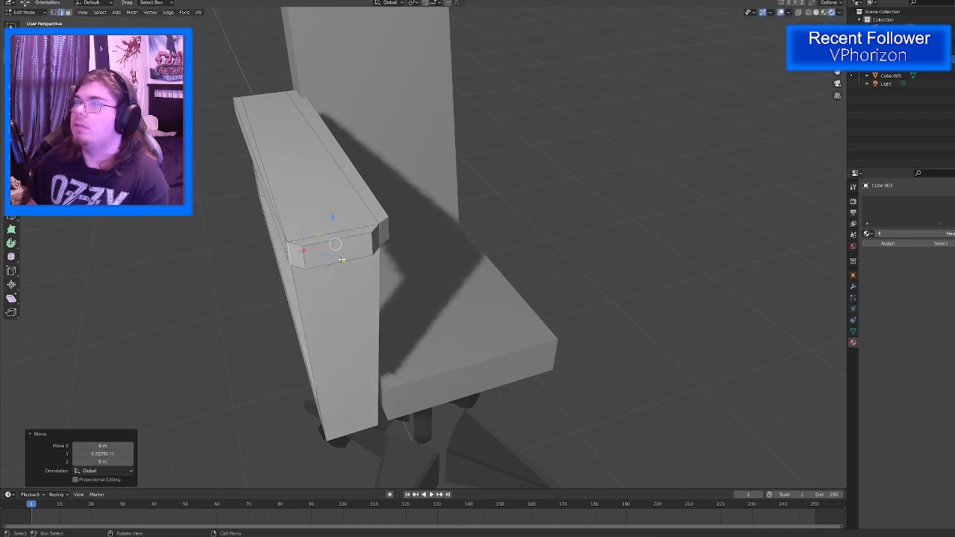
Step: Select the vertical edges at the pad's front corners and move them about 0.02 m along negative X
click(360, 247)
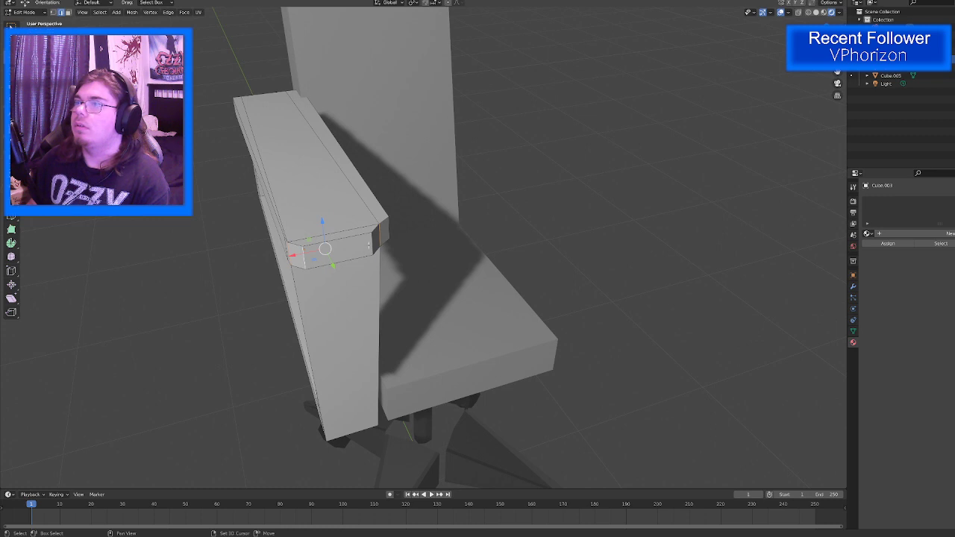
shift+click(369, 245)
drag(307, 253, 319, 252)
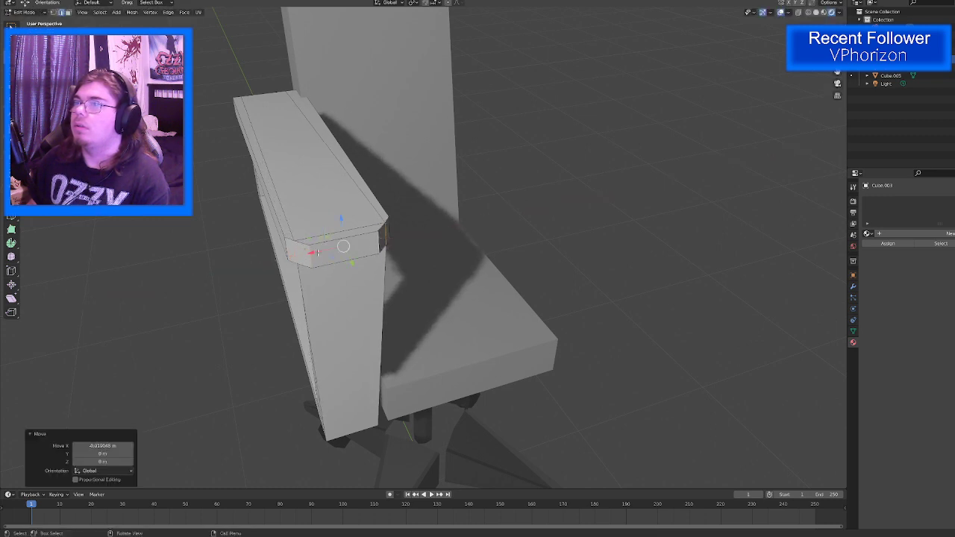
Step: Lower the edge beneath the pad's front end along Z so the underside slopes into the armrest frame
middle_drag(319, 253, 363, 218)
scroll(363, 217, up, 3)
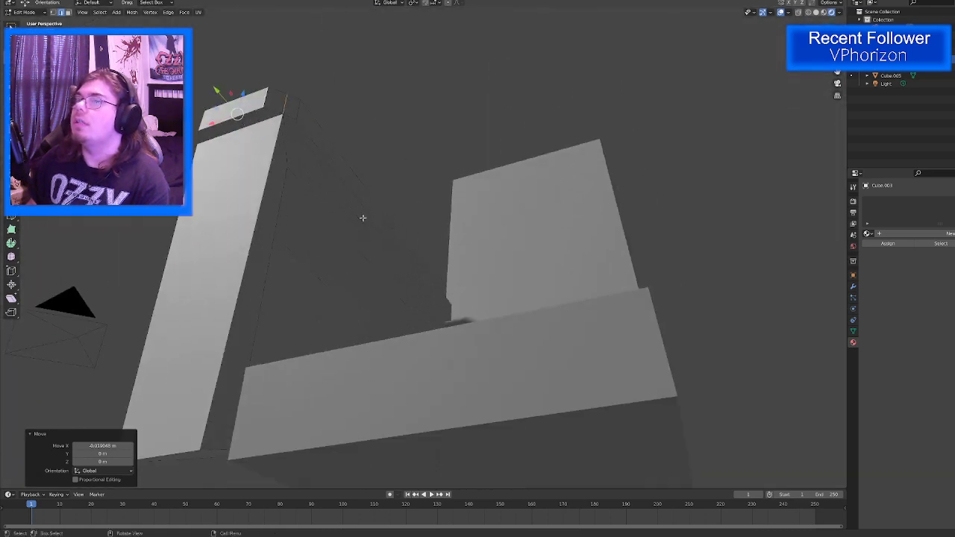
middle_drag(288, 101, 385, 89)
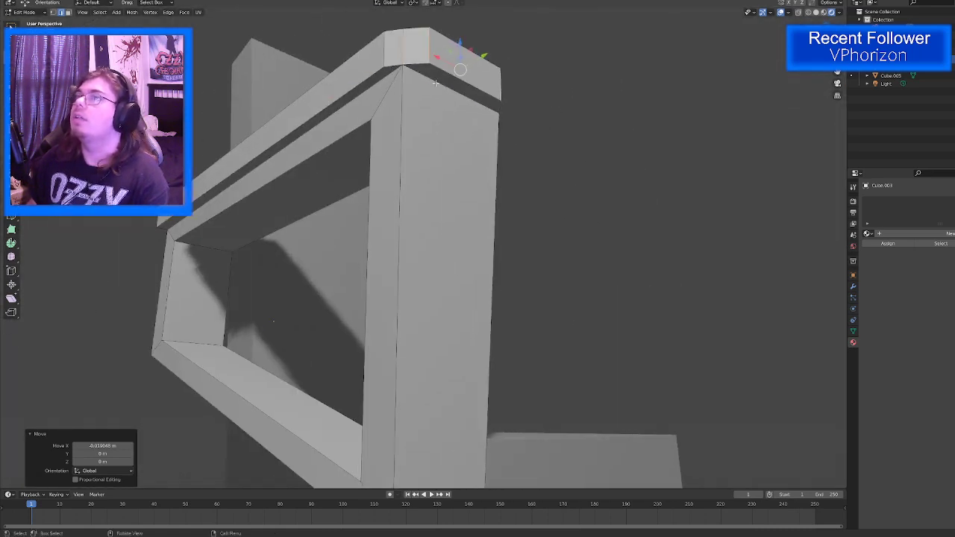
click(478, 88)
drag(454, 71, 454, 98)
Step: In face select mode, extrude the large top face of the arm pad about 0.02 m upward
middle_drag(407, 160, 321, 231)
click(321, 231)
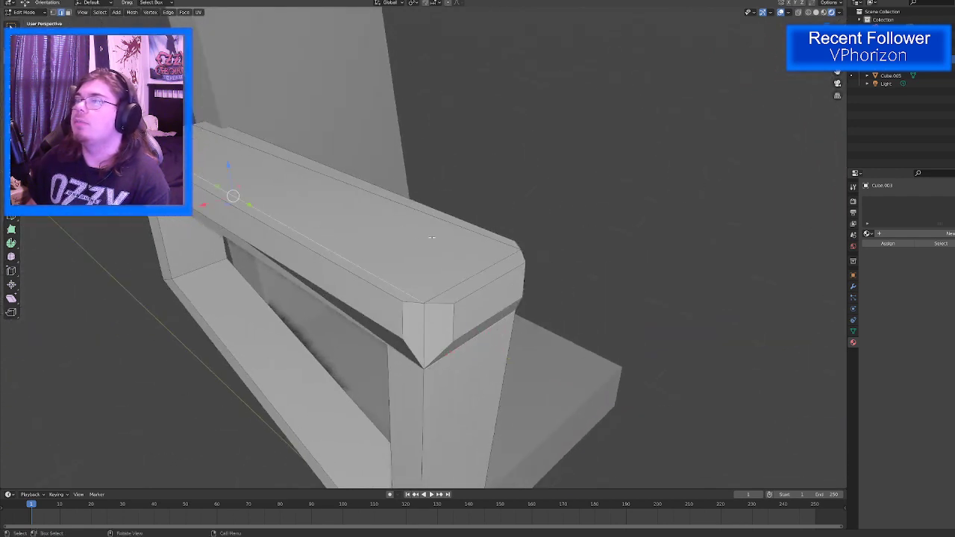
click(11, 26)
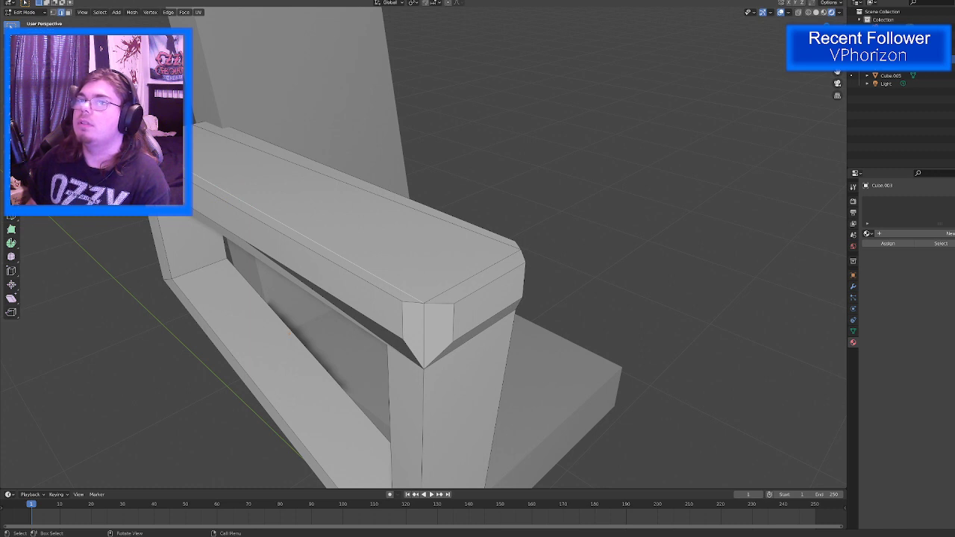
click(11, 163)
click(328, 188)
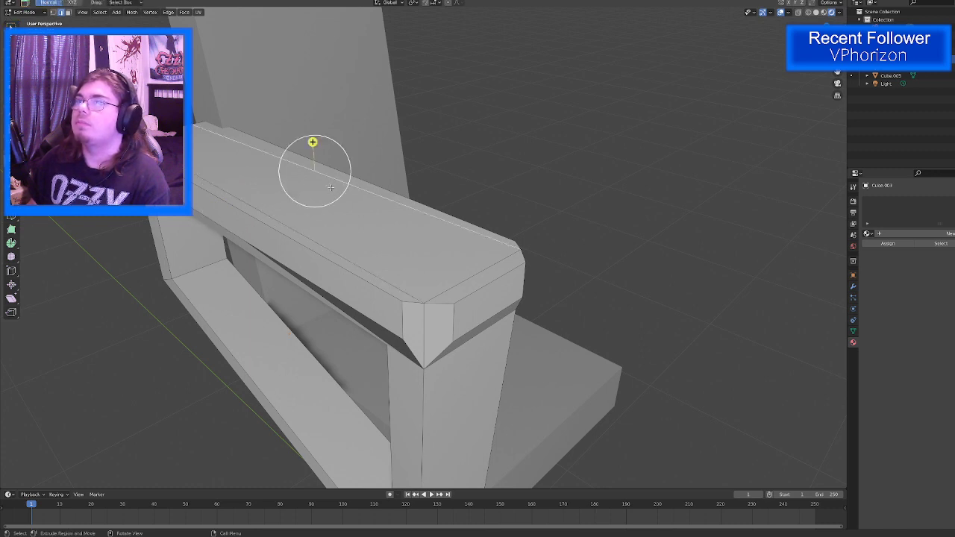
click(69, 13)
click(272, 186)
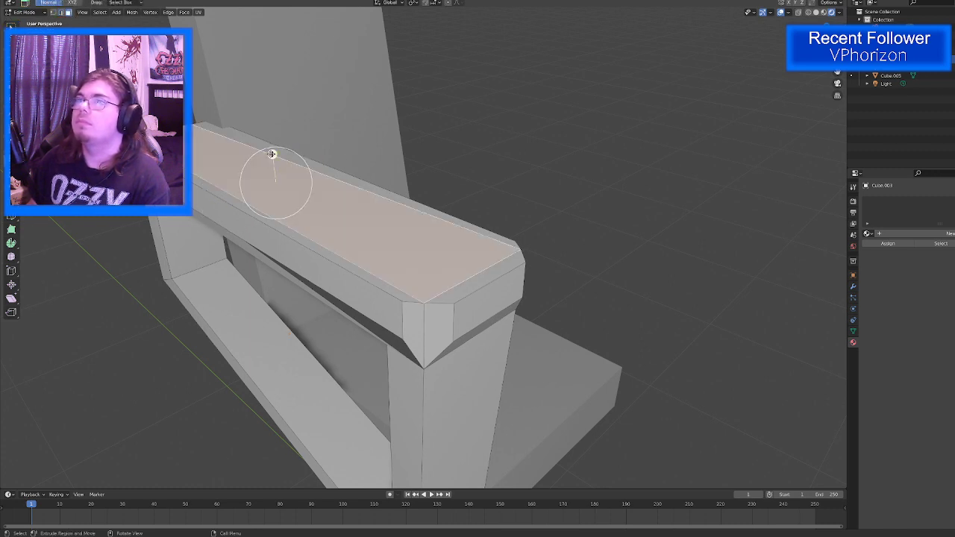
drag(271, 155, 270, 144)
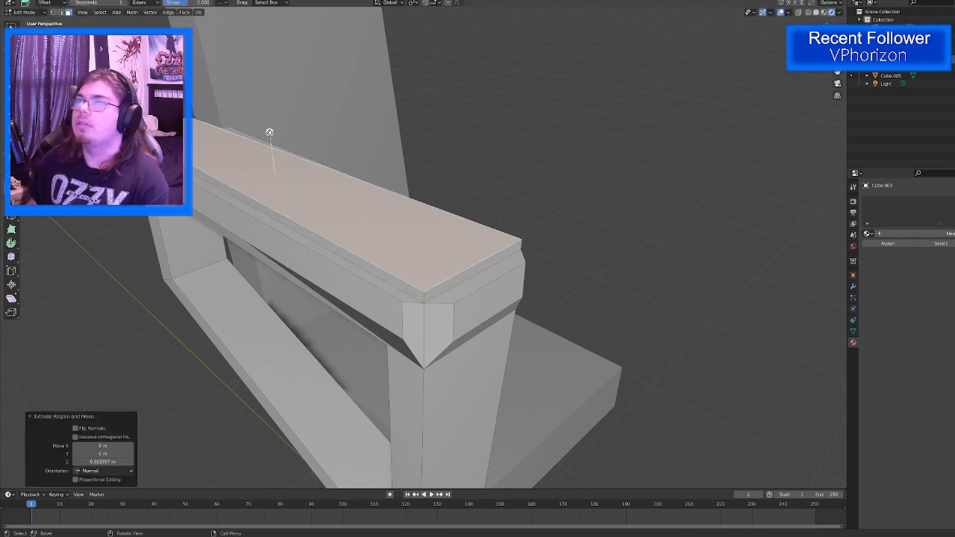
Step: Bevel the edges of the raised arm pad top with a 0.0416 m width and one segment
key(ctrl+b)
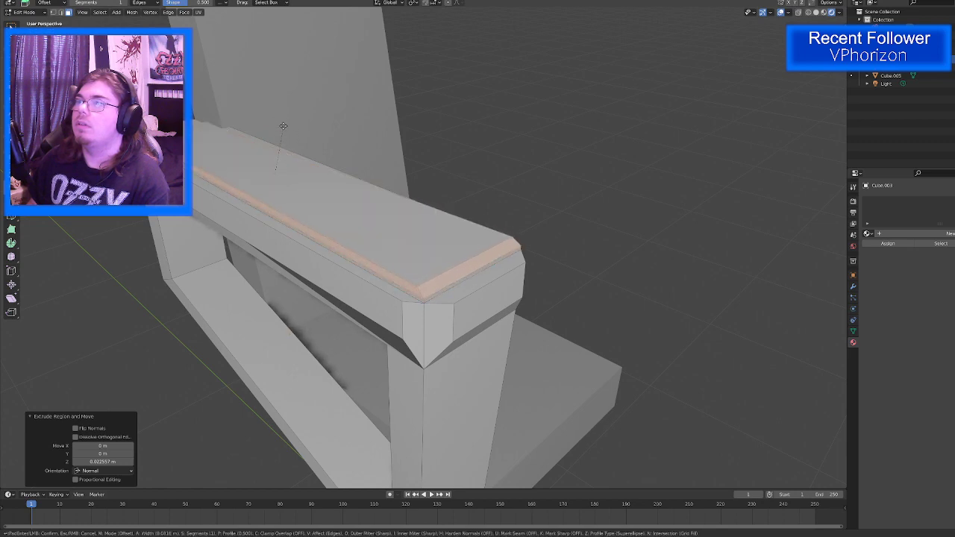
click(283, 124)
middle_drag(282, 124, 260, 171)
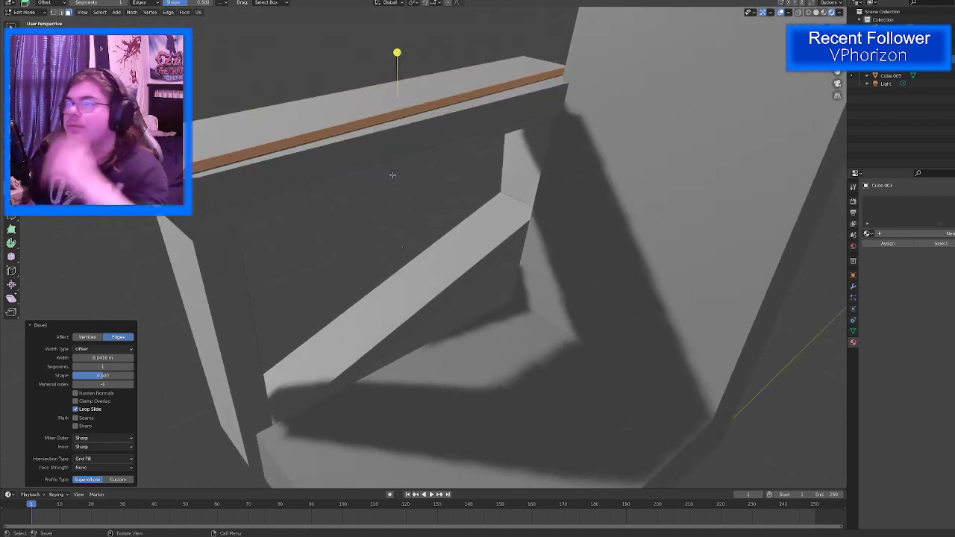
middle_drag(392, 175, 450, 256)
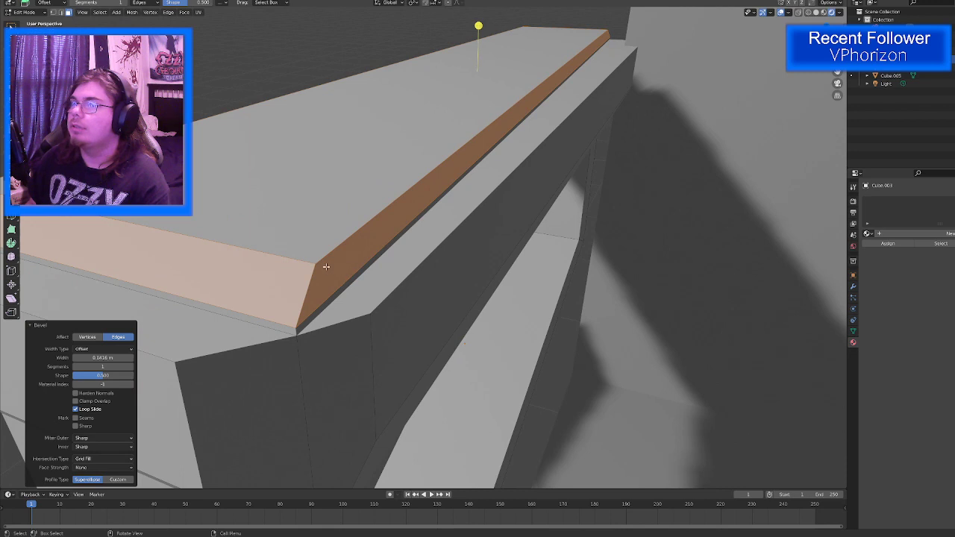
scroll(326, 267, down, 2)
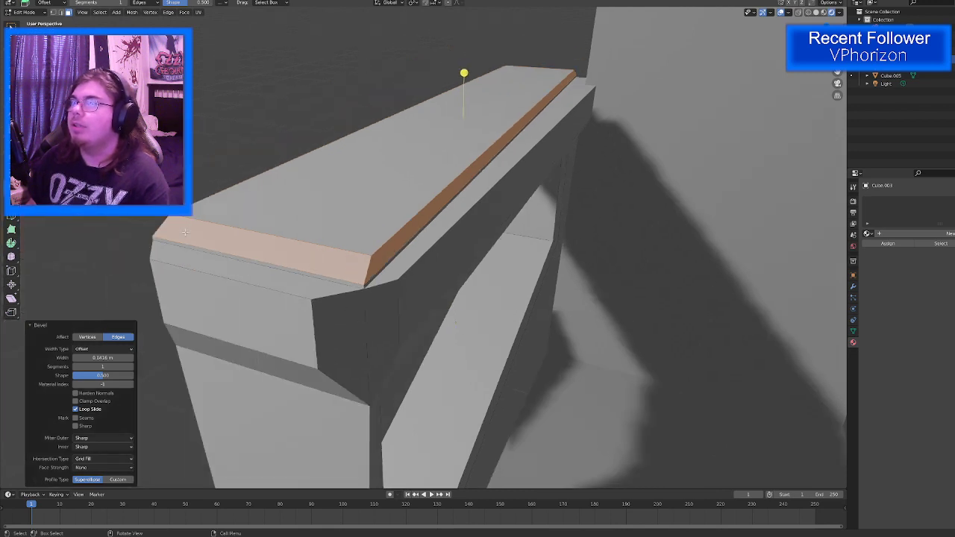
middle_drag(184, 232, 237, 232)
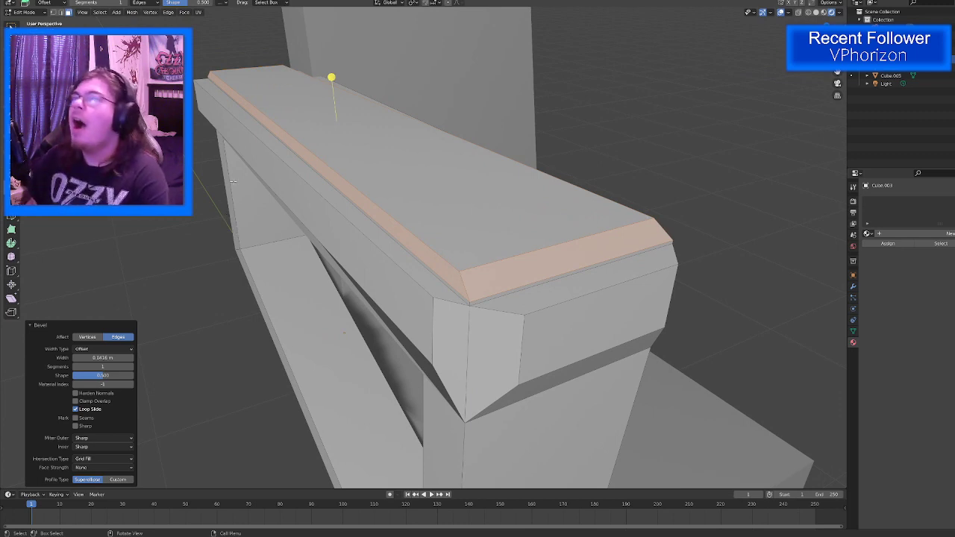
middle_drag(233, 180, 297, 224)
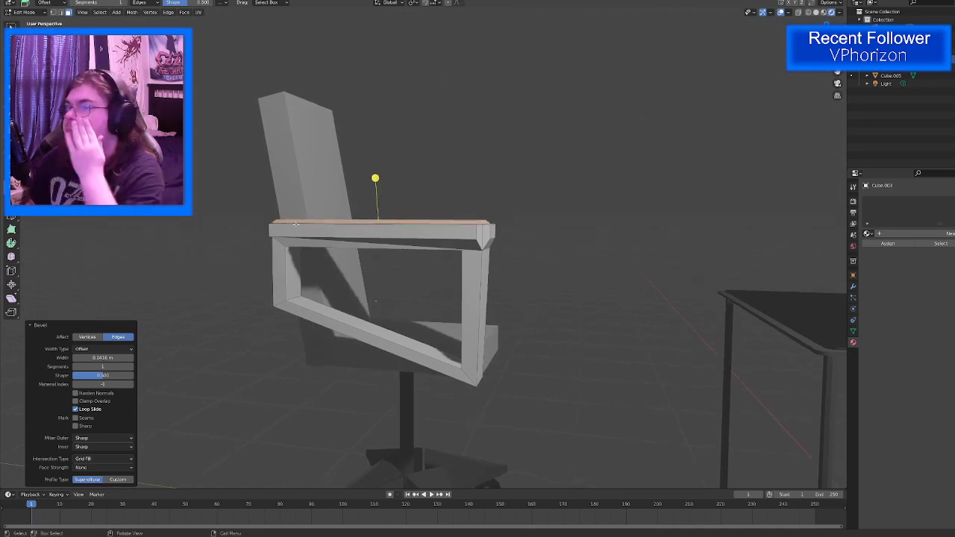
scroll(292, 226, down, 2)
Step: Select the end face at the arm pad's rear and move it about 0.014 m along negative Y
middle_drag(279, 239, 469, 221)
scroll(287, 233, up, 3)
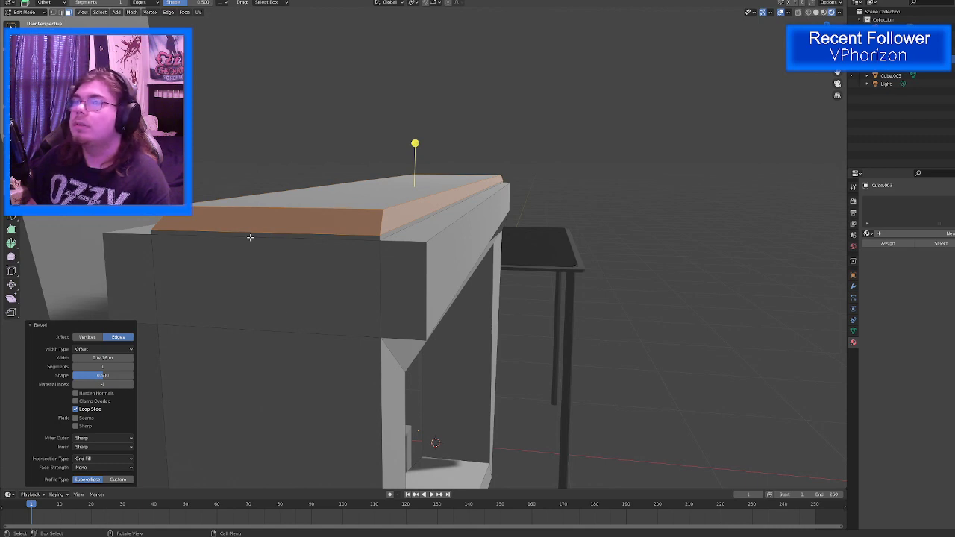
middle_drag(250, 237, 288, 251)
key(shift+space)
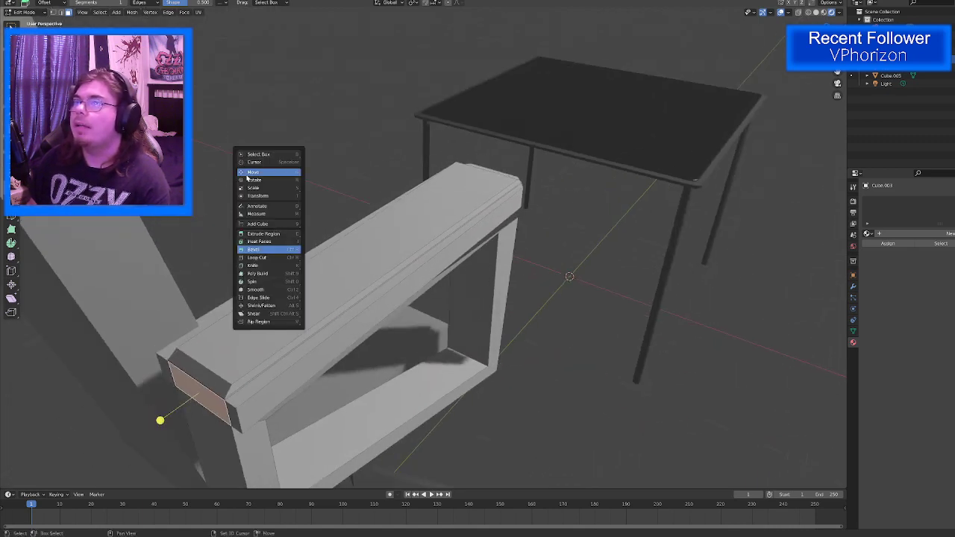
click(247, 177)
middle_drag(247, 177, 292, 217)
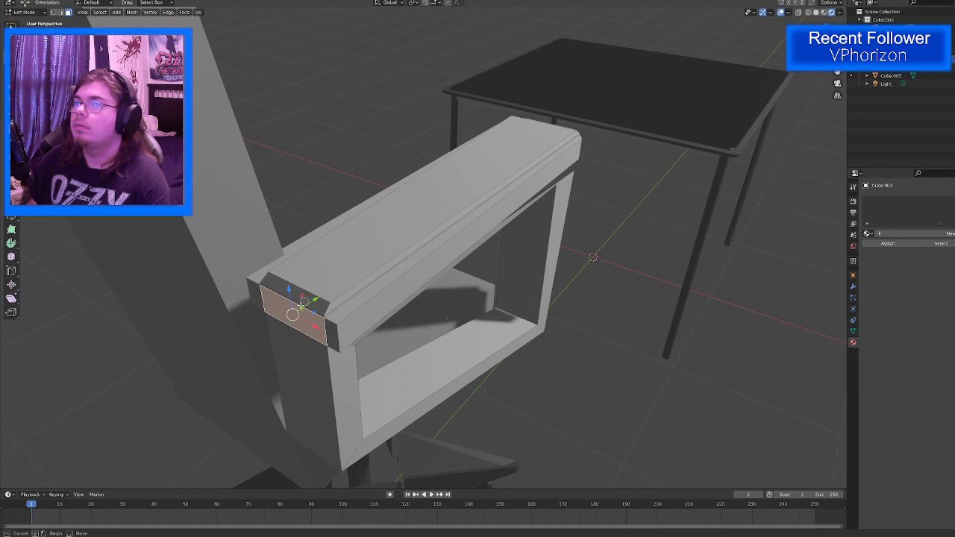
mouse_move(316, 301)
mouse_down()
mouse_move(302, 314)
mouse_move(314, 303)
mouse_move(310, 287)
mouse_up()
click(314, 299)
middle_drag(318, 300, 158, 260)
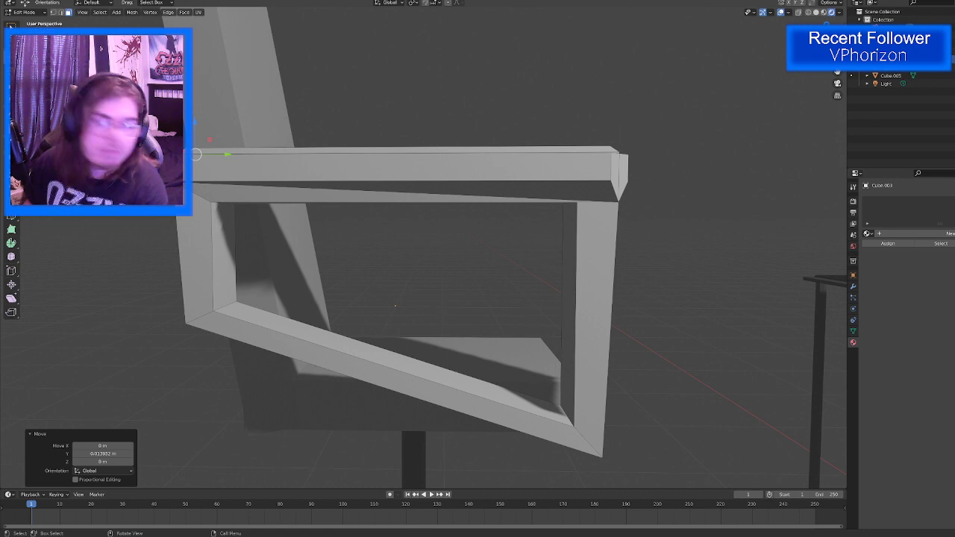
Step: In edge select mode, move the upper front inner edge of the armrest opening about 0.02 m along negative Y and 0.04 m down
middle_drag(430, 271, 562, 211)
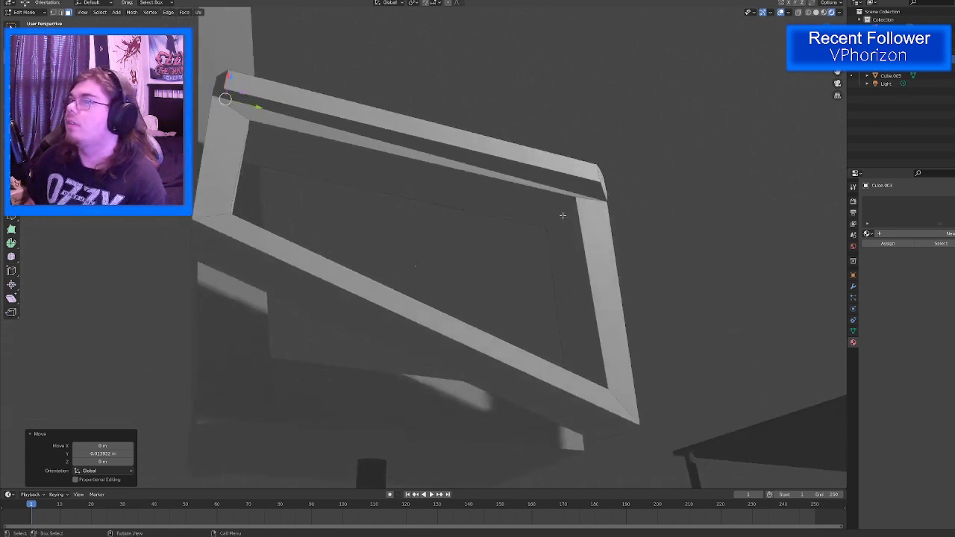
click(562, 215)
click(61, 13)
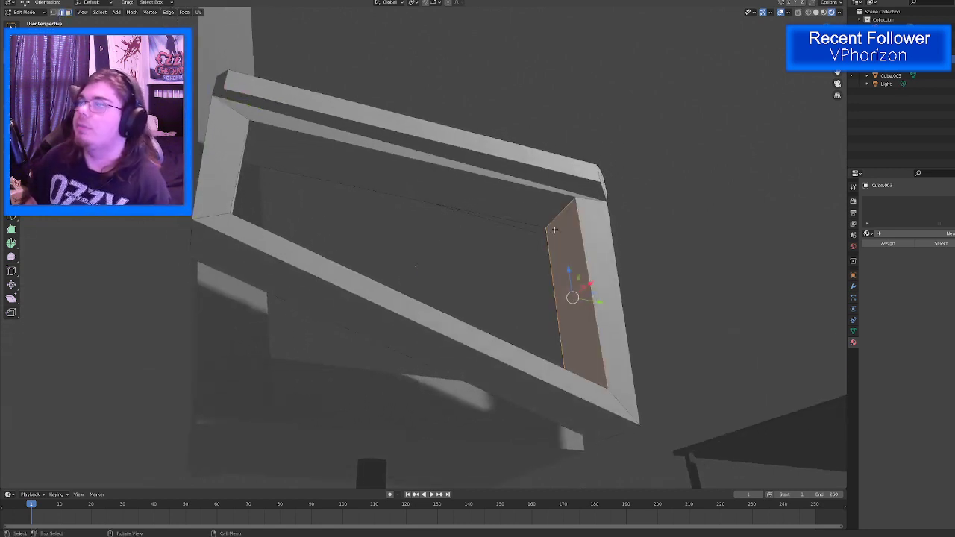
click(555, 214)
middle_drag(556, 214, 555, 237)
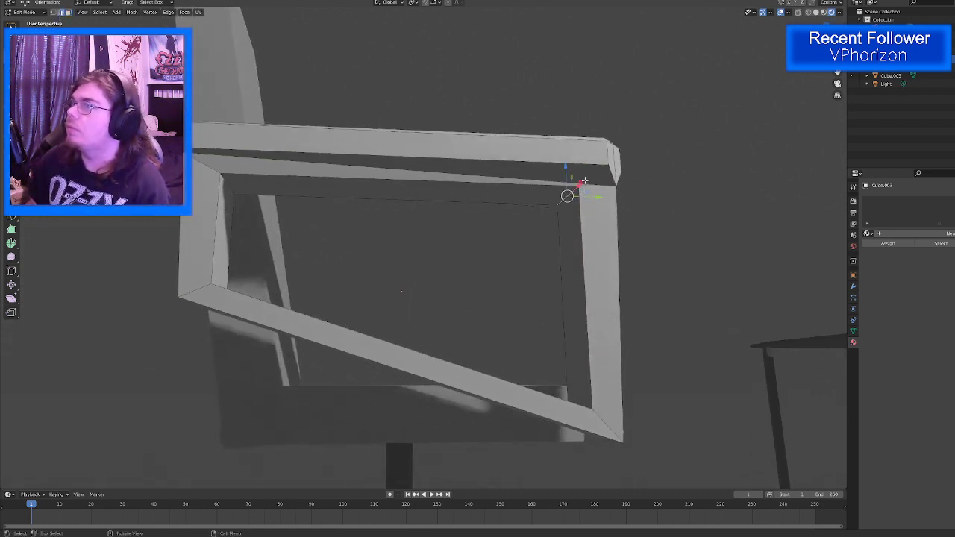
drag(581, 181, 576, 195)
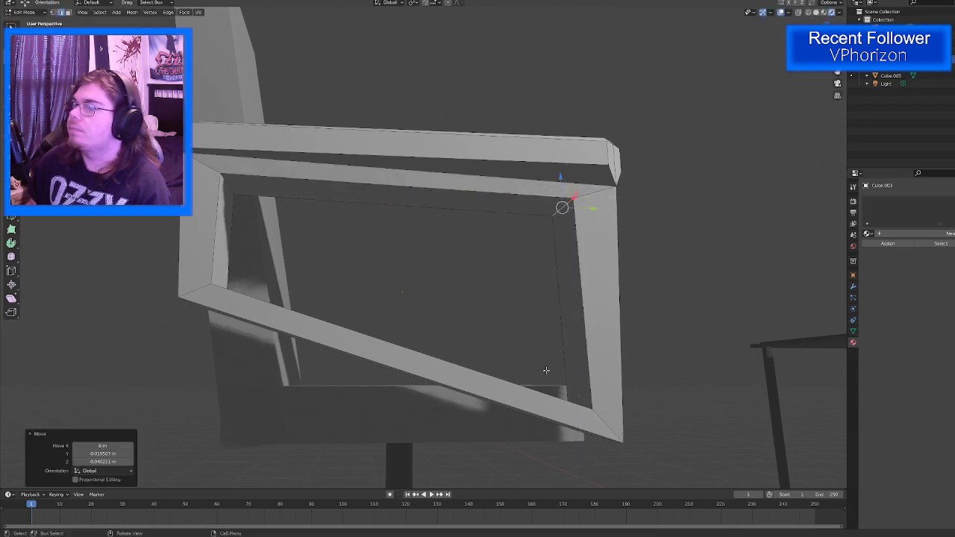
Step: Move the lower front inner edge of the armrest opening about 0.013 m along negative Y and 0.039 m up, keeping X fixed
middle_drag(546, 370, 557, 397)
scroll(557, 397, up, 1)
click(573, 416)
click(580, 420)
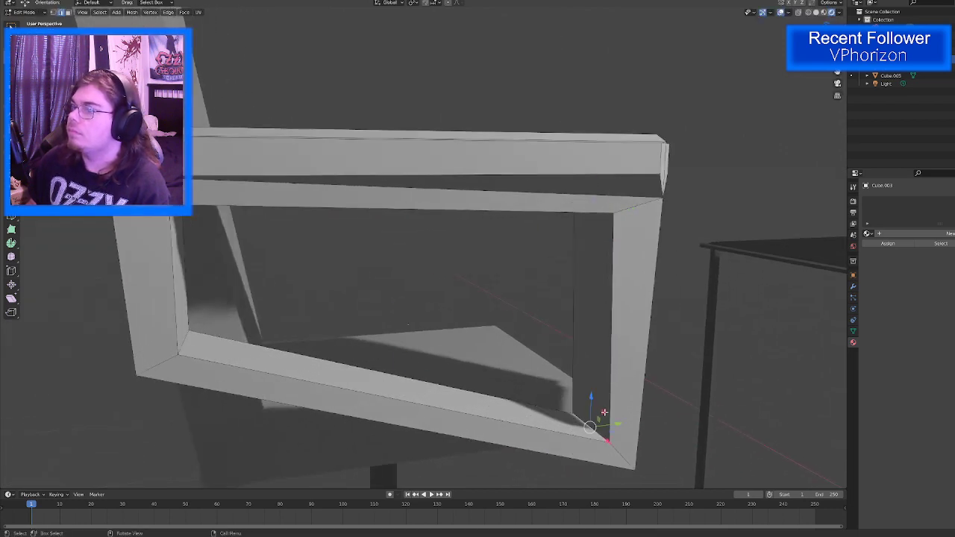
key(g)
key(shift+x)
click(600, 399)
middle_drag(447, 377, 344, 366)
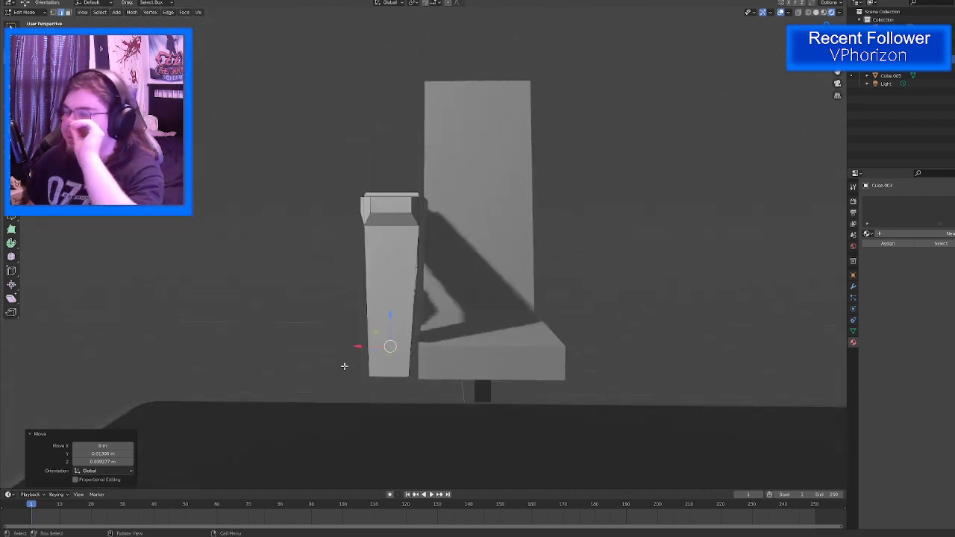
middle_drag(352, 325, 409, 313)
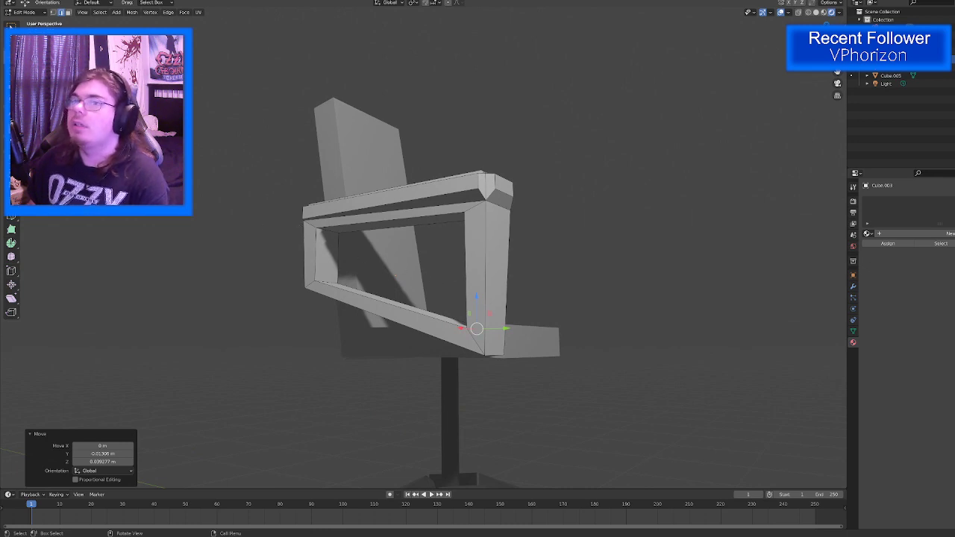
key(ctrl+r)
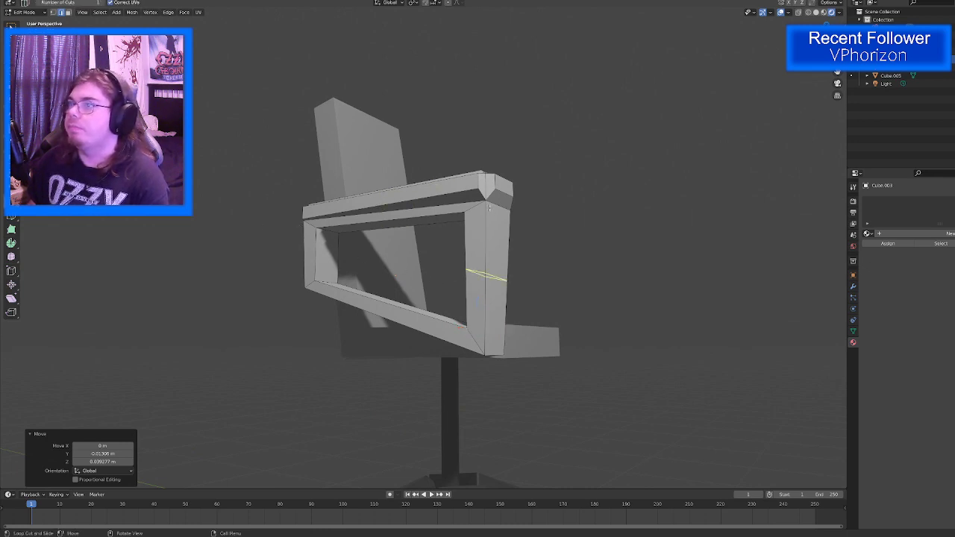
drag(485, 276, 488, 215)
middle_drag(624, 242, 552, 278)
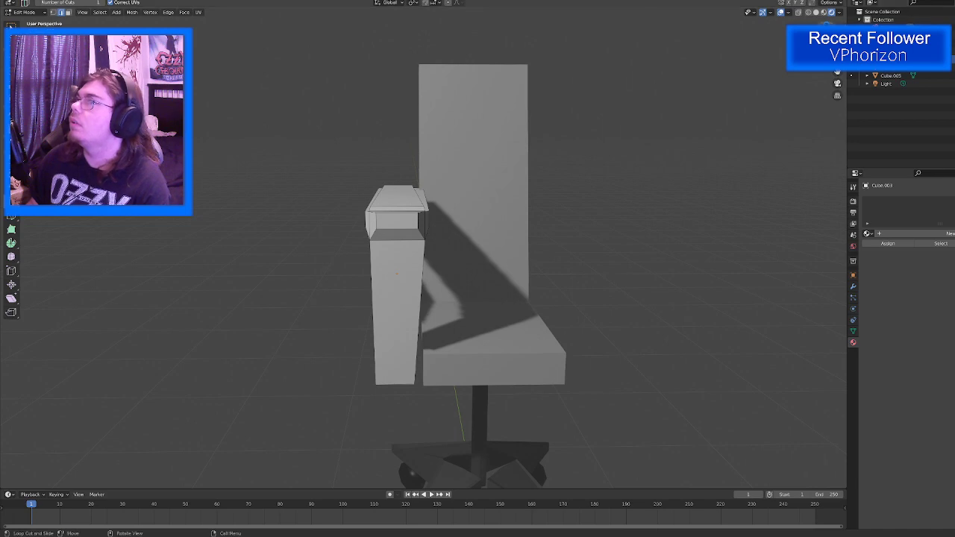
Step: In object mode from the back view, narrow the whole armrest by scaling it to 0.718 along X
key(ctrl+KP_1)
key(Tab)
key(shift+space)
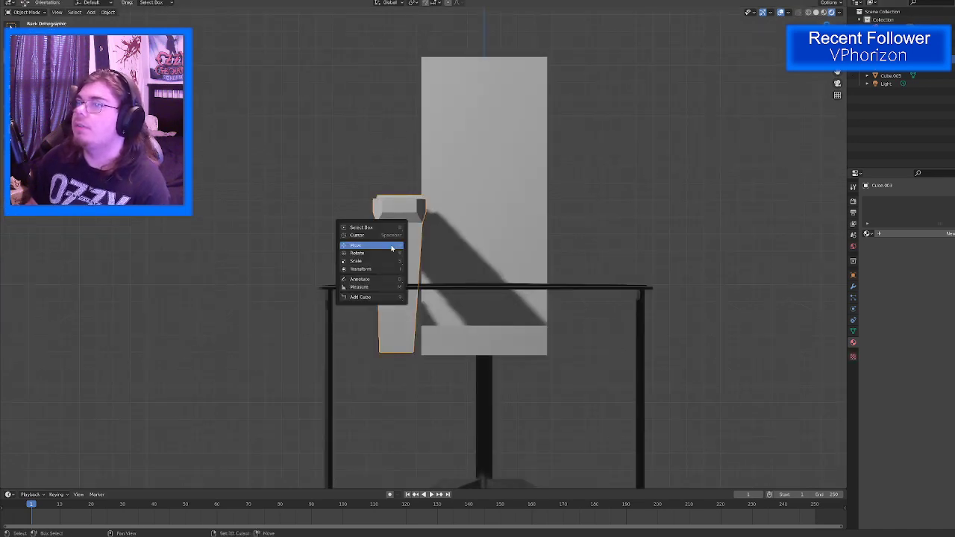
click(358, 254)
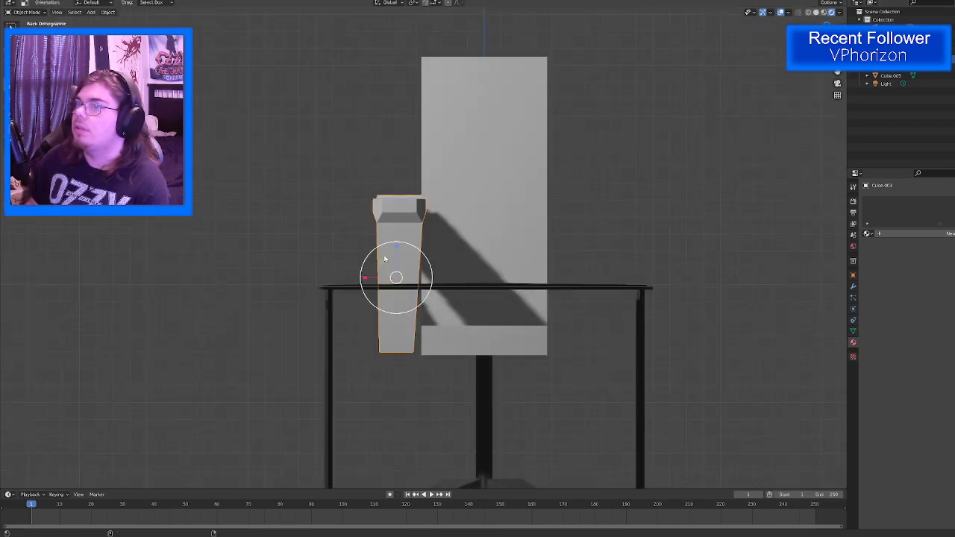
drag(369, 277, 375, 280)
Step: Move the armrest about 0.05 m along negative X, closer to the seat's side
key(shift+space)
click(349, 261)
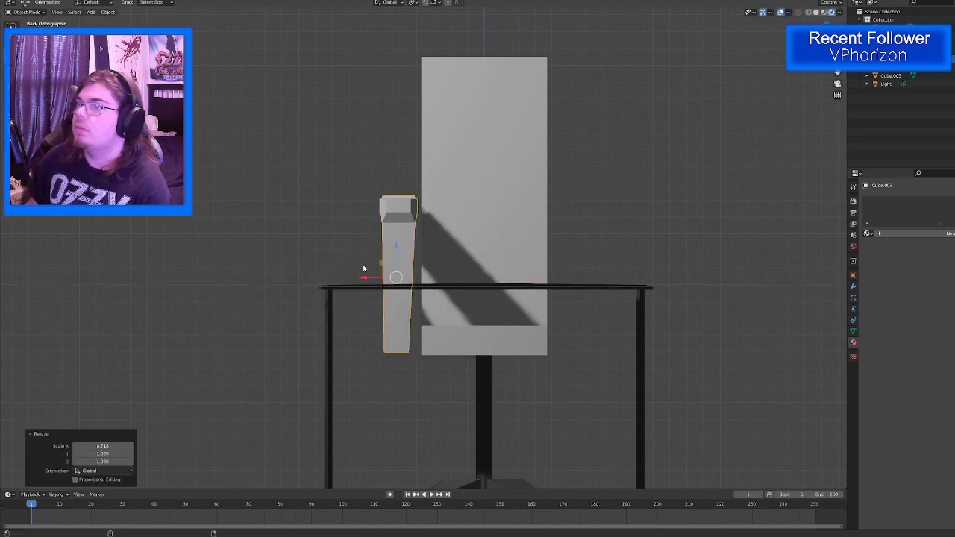
drag(366, 278, 376, 277)
middle_drag(375, 278, 692, 64)
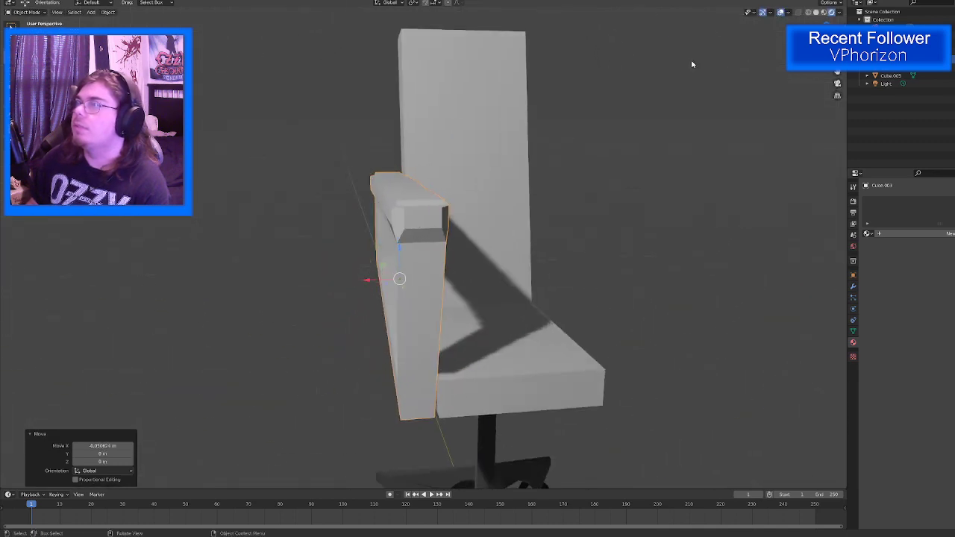
Step: In wireframe from the back view, edit only the armrest and box-select the arm pad geometry at its upper end
key(ctrl+KP_1)
key(shift+z)
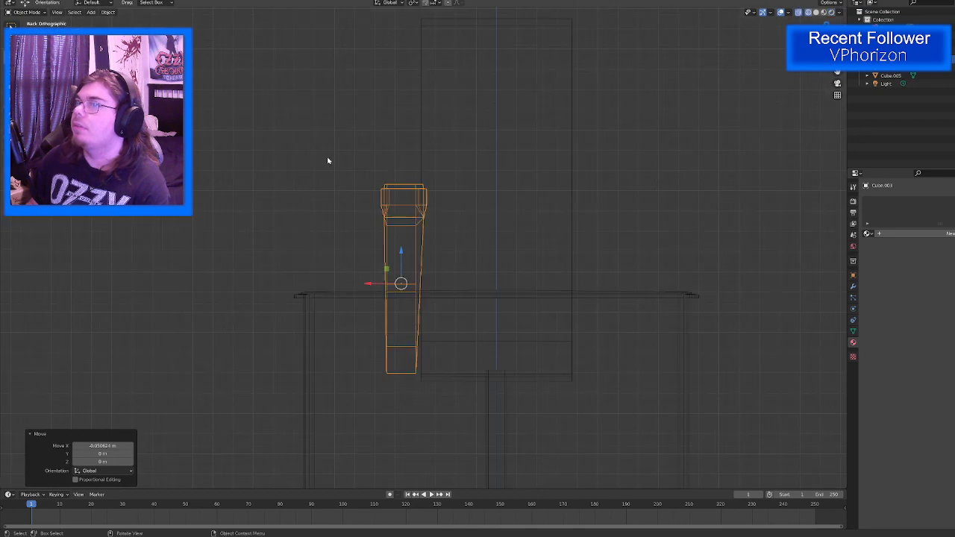
drag(328, 155, 473, 209)
key(Tab)
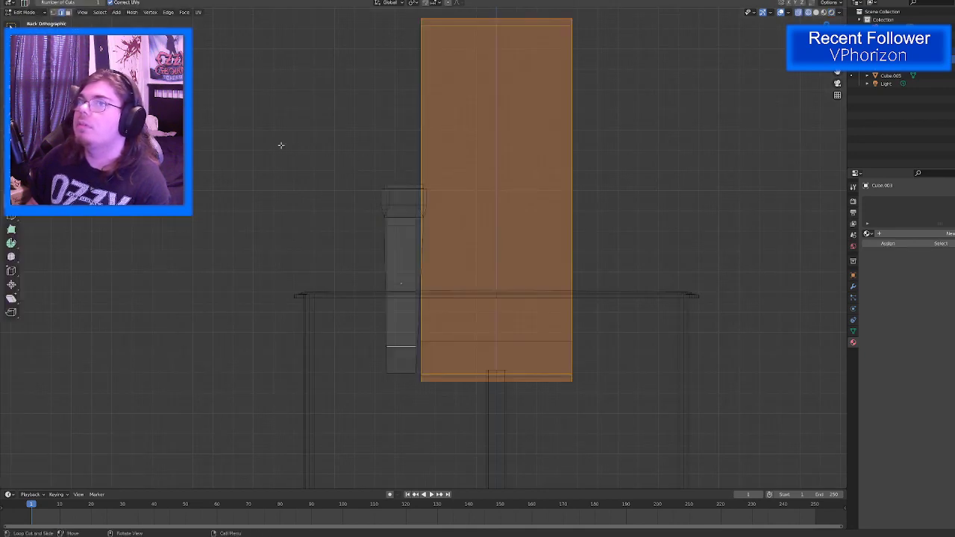
key(Tab)
click(416, 200)
key(Tab)
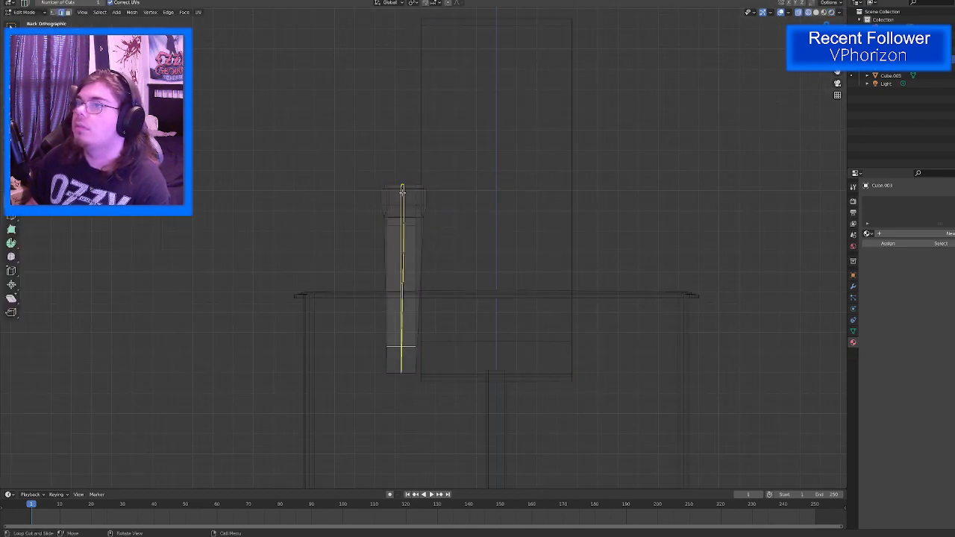
key(w)
drag(335, 167, 472, 211)
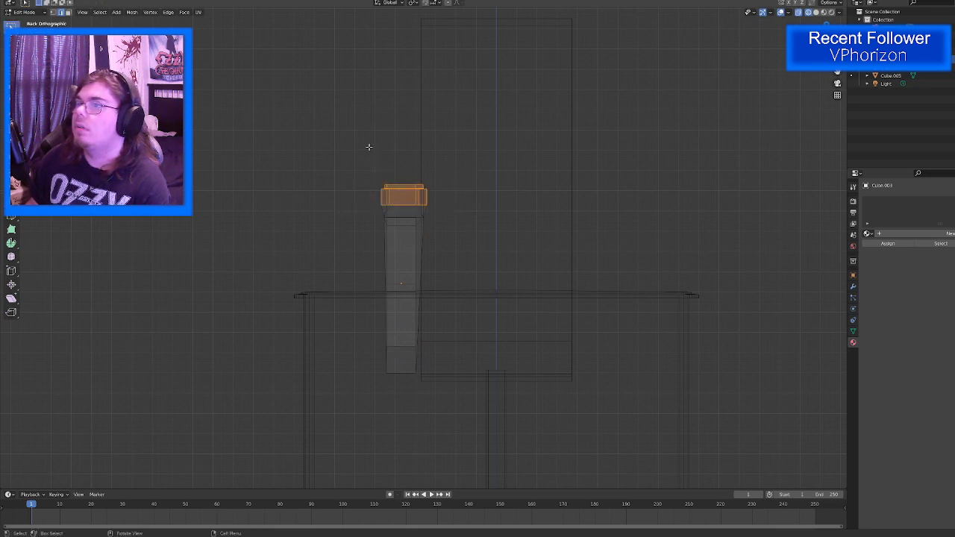
Step: In solid display, enlarge the selected arm pad by scaling it 1.122 in X and Y, leaving Z at 1
middle_drag(369, 147, 322, 117)
middle_drag(452, 111, 525, 141)
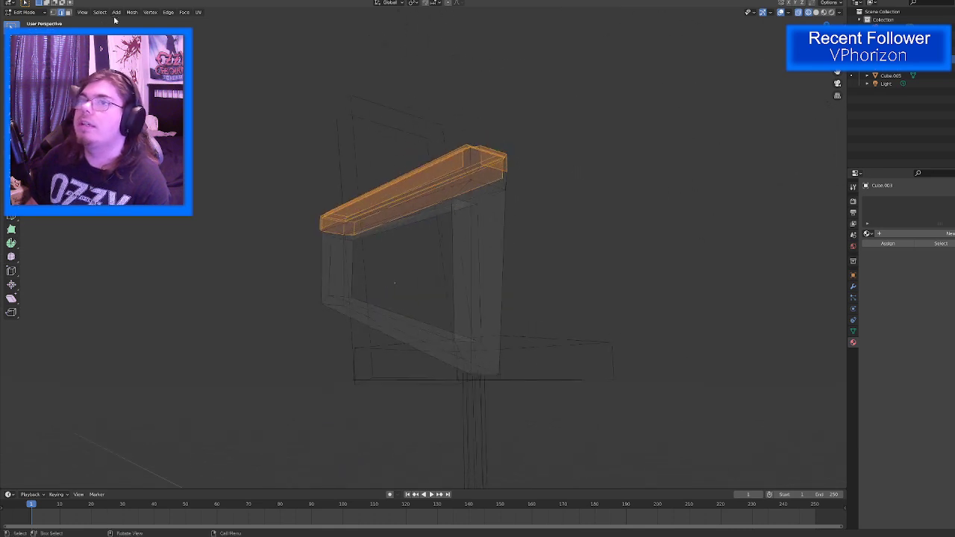
scroll(423, 85, up, 2)
key(shift+z)
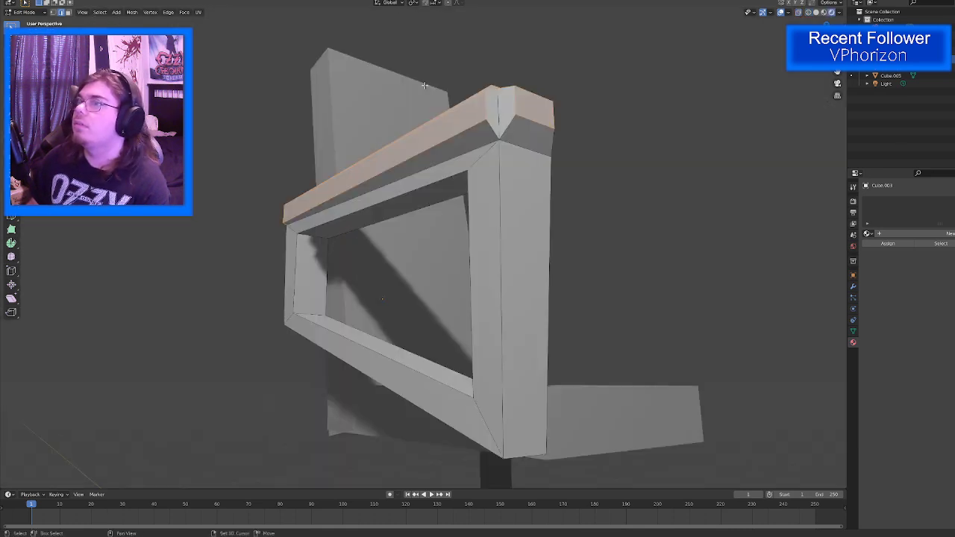
middle_drag(424, 85, 419, 146)
middle_drag(424, 162, 358, 177)
key(shift+space)
click(351, 158)
drag(375, 180, 371, 182)
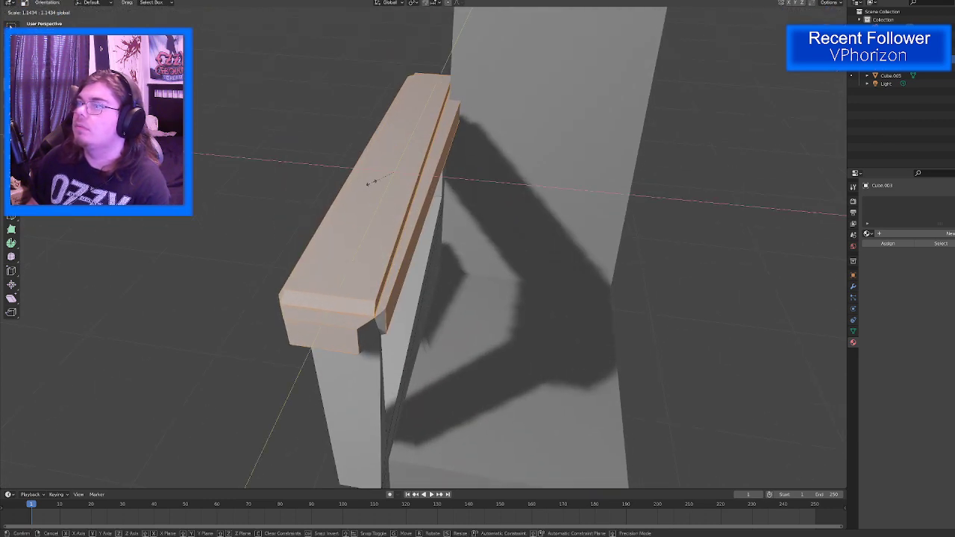
click(371, 185)
middle_drag(371, 184, 547, 234)
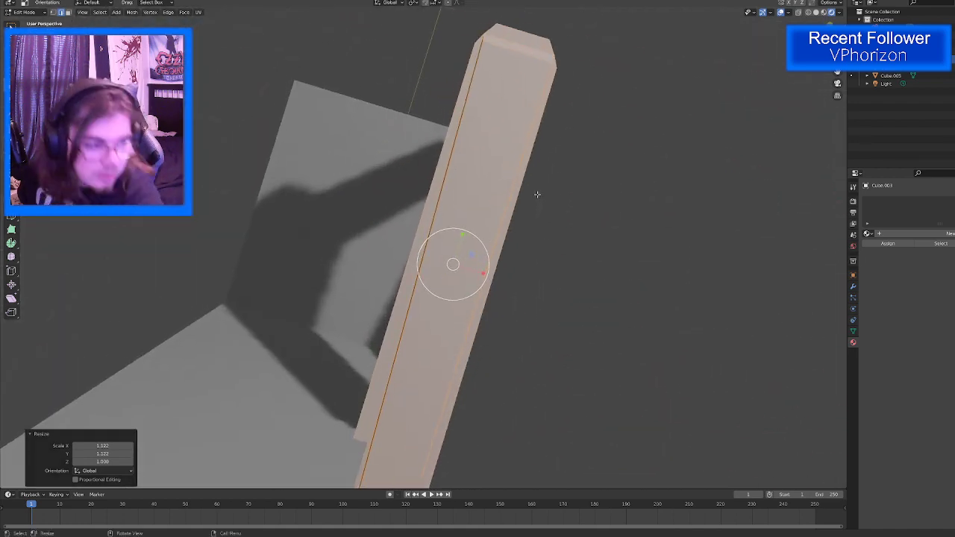
middle_drag(532, 187, 598, 164)
Step: Return to object mode and assign the existing material Material.001 to the armrest
key(Tab)
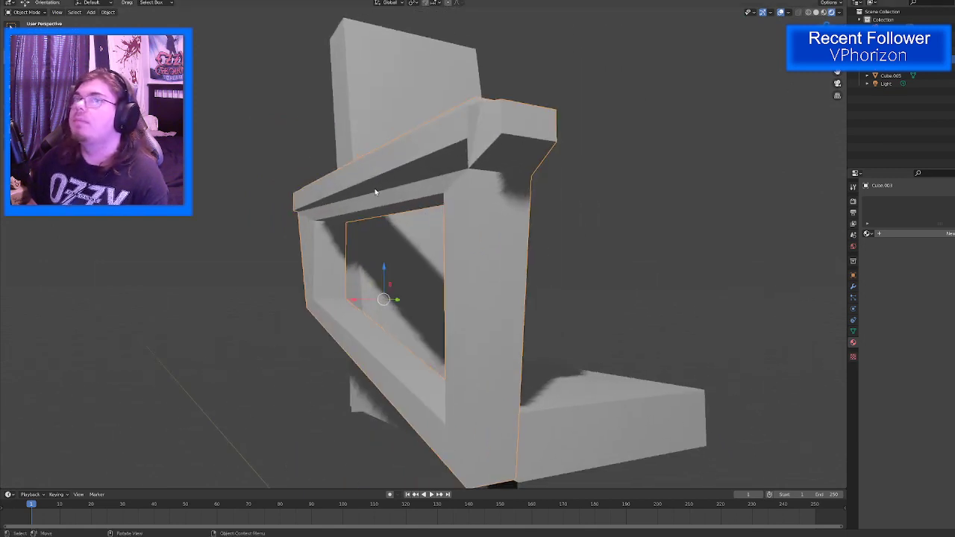
click(467, 272)
click(486, 273)
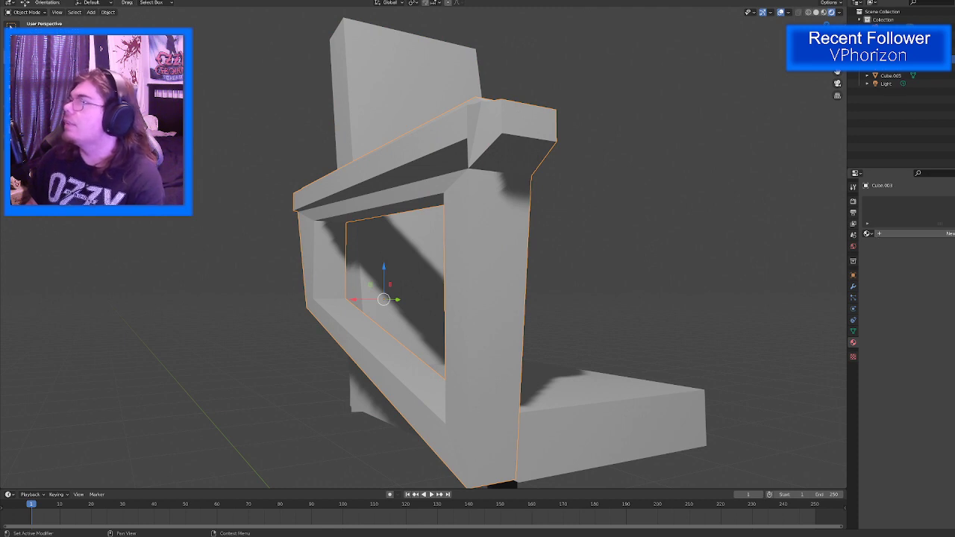
click(868, 234)
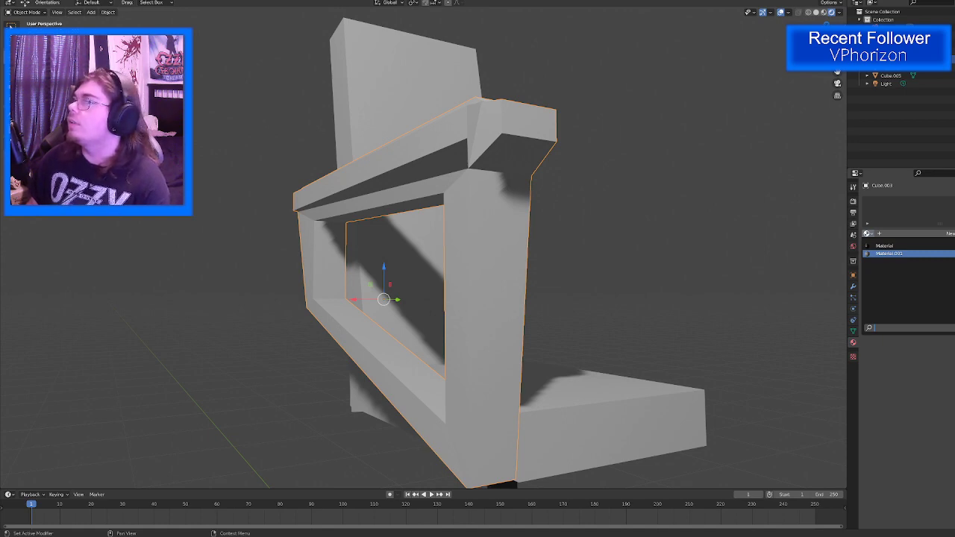
click(888, 253)
middle_drag(486, 237, 574, 231)
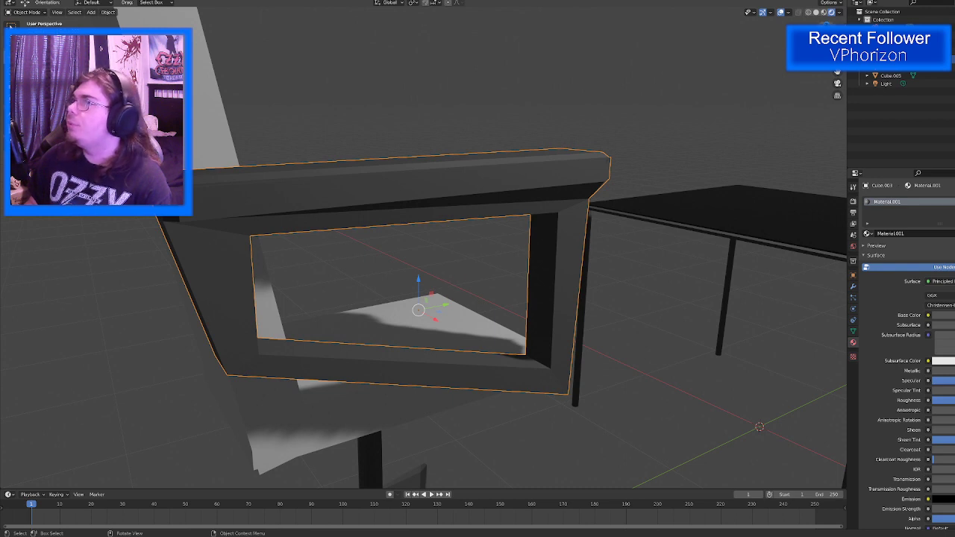
Step: Select all of the armrest's pad geometry in Edit Mode, add a second material slot with the existing Material, and assign it to the pad
key(KP_3)
key(shift+z)
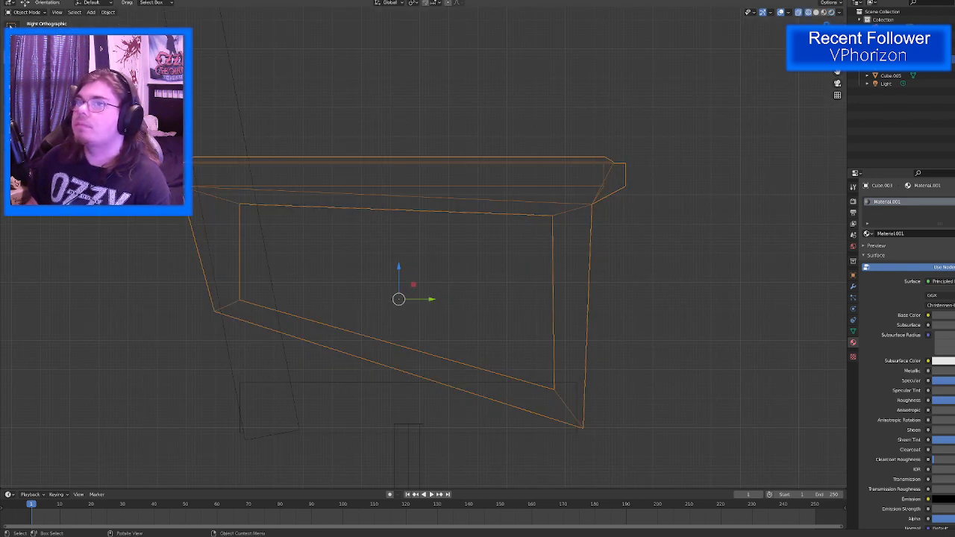
key(Tab)
shift+click(657, 193)
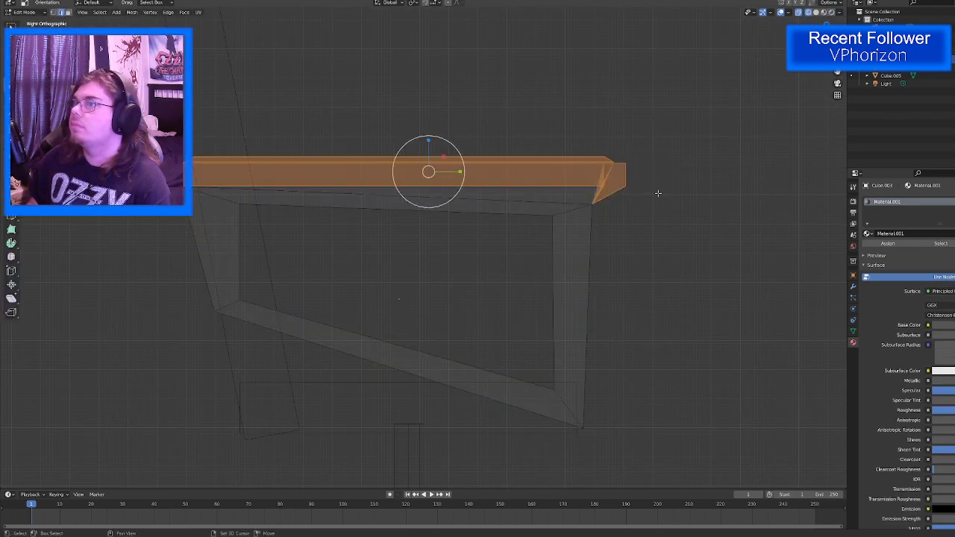
middle_drag(515, 188, 450, 106)
shift+drag(328, 70, 512, 124)
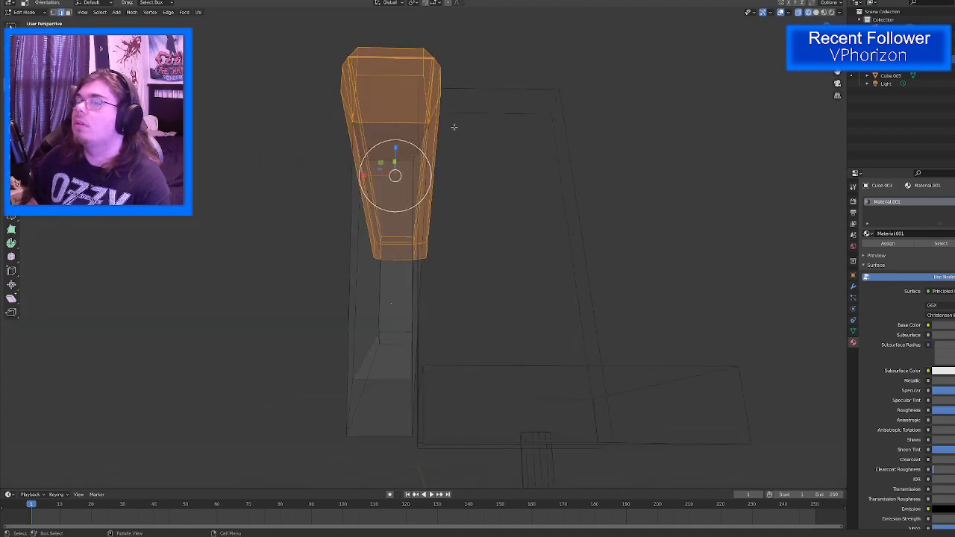
middle_drag(453, 127, 509, 159)
click(954, 202)
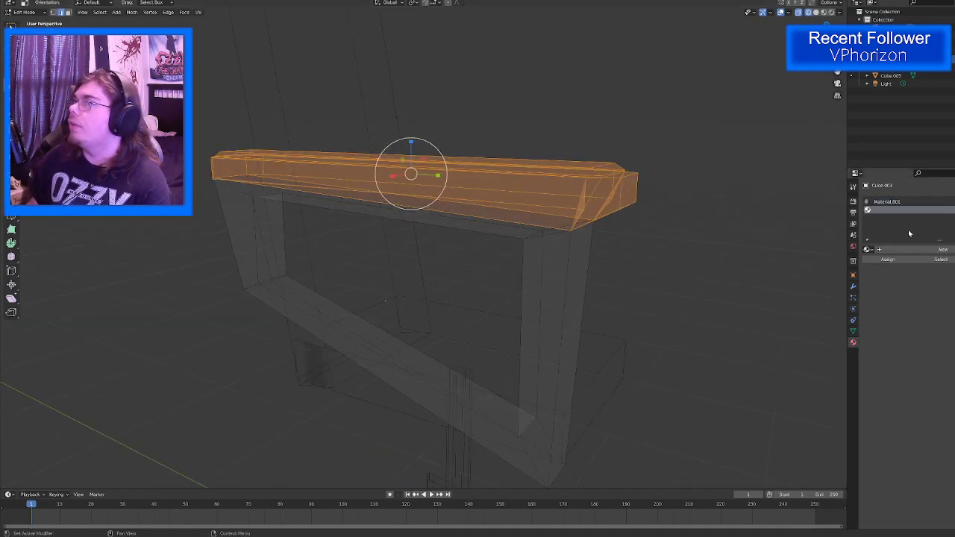
click(887, 250)
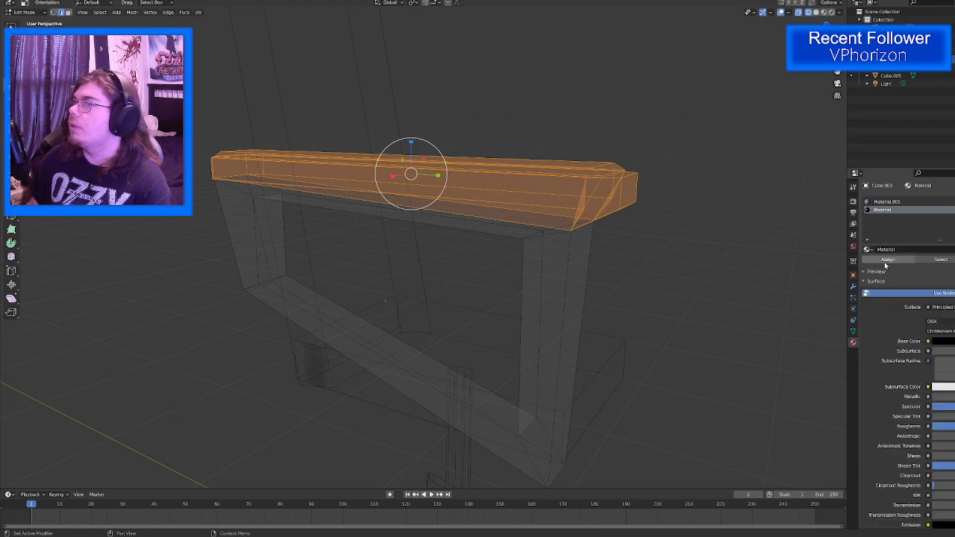
click(887, 261)
click(703, 278)
key(shift+z)
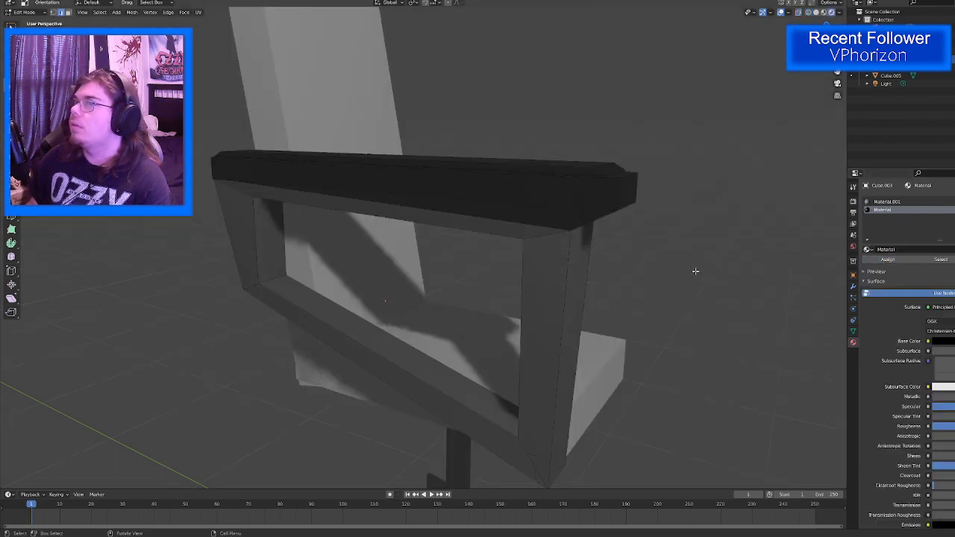
Step: Return to object mode, duplicate the armrest and place the copy along X on the opposite side of the seat
middle_drag(695, 272, 546, 256)
scroll(558, 264, down, 5)
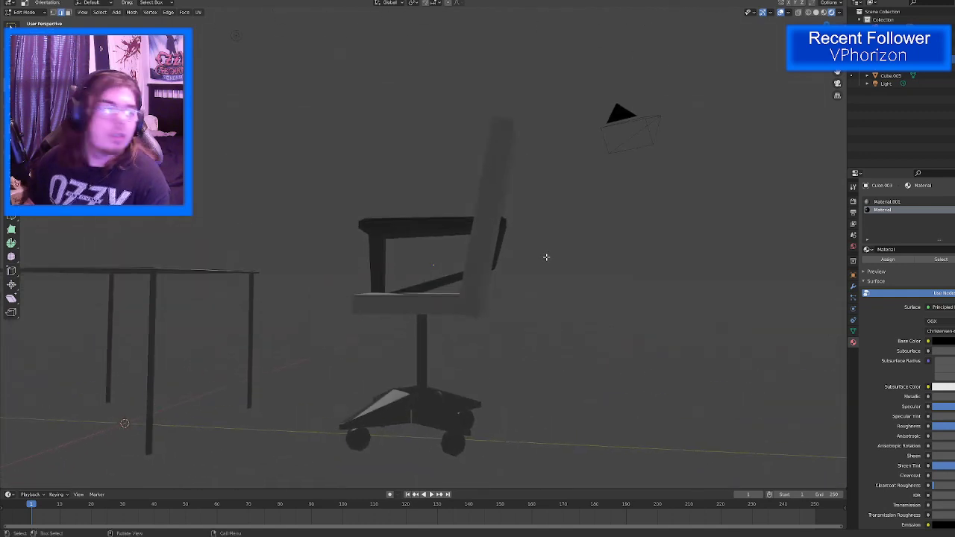
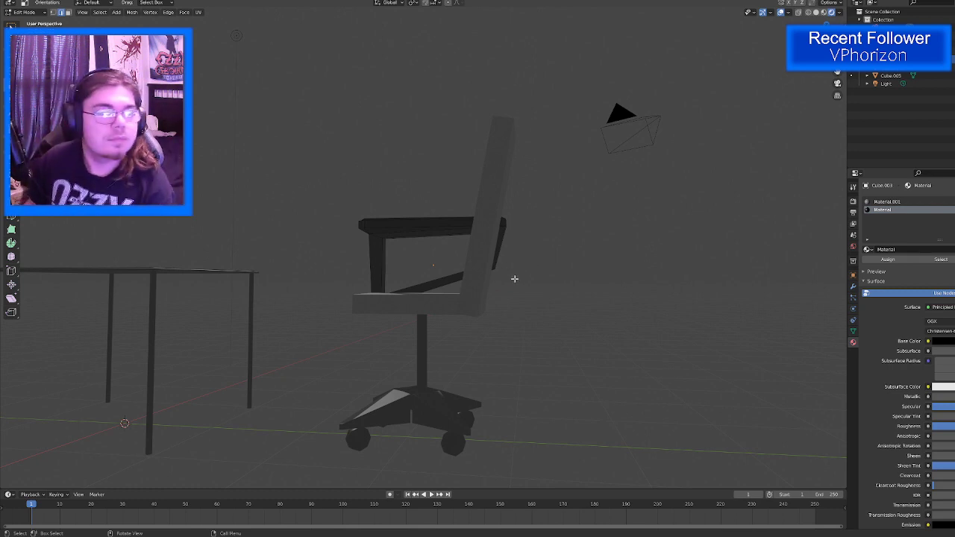
middle_drag(328, 260, 419, 252)
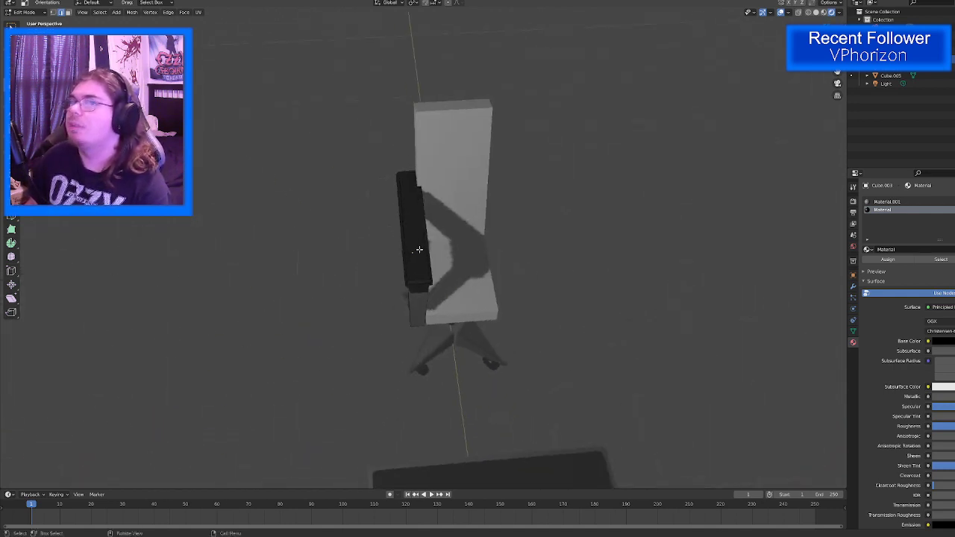
key(Tab)
click(418, 253)
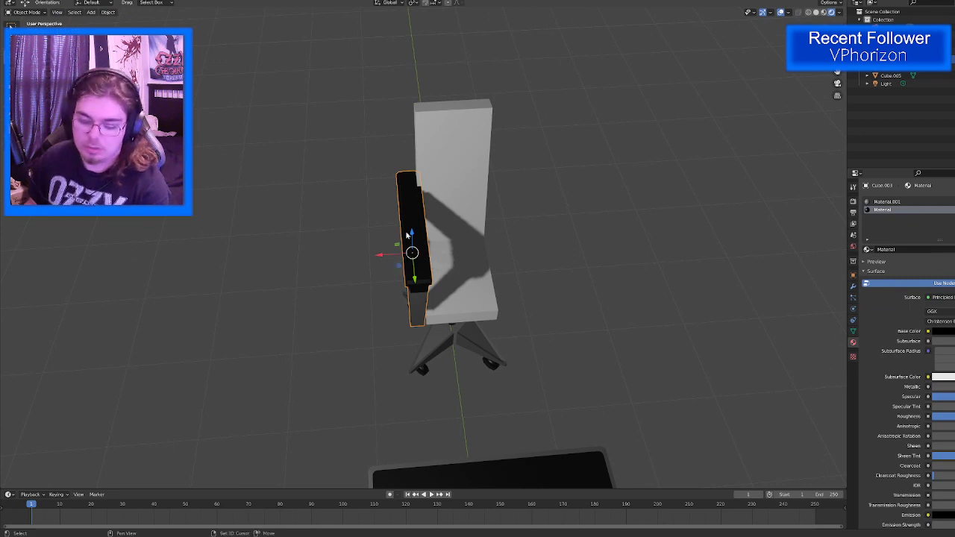
key(shift+d)
key(x)
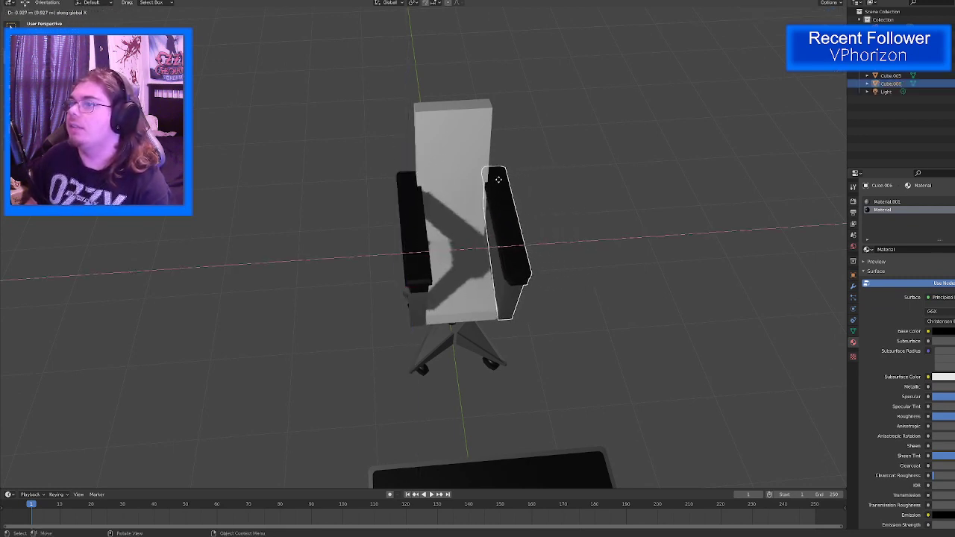
click(498, 179)
Step: Widen the chair's seat by scaling it 1.260 along X only
middle_drag(503, 246, 455, 302)
click(455, 305)
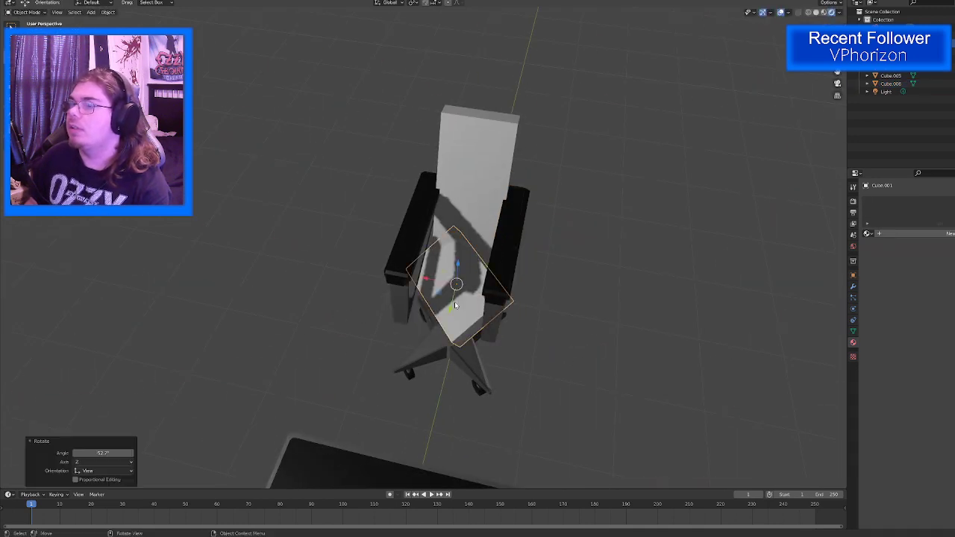
key(shift+space)
click(433, 318)
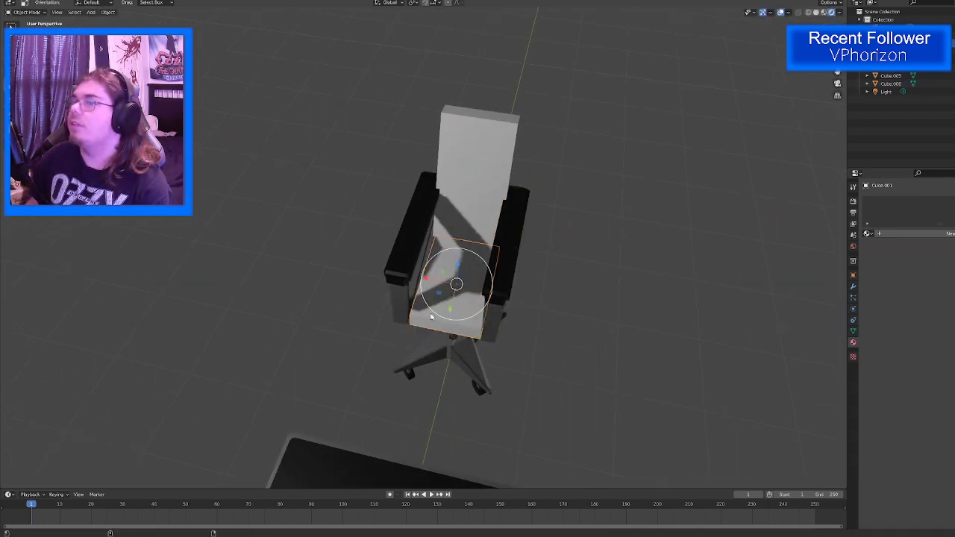
drag(430, 279, 421, 278)
middle_drag(421, 278, 460, 234)
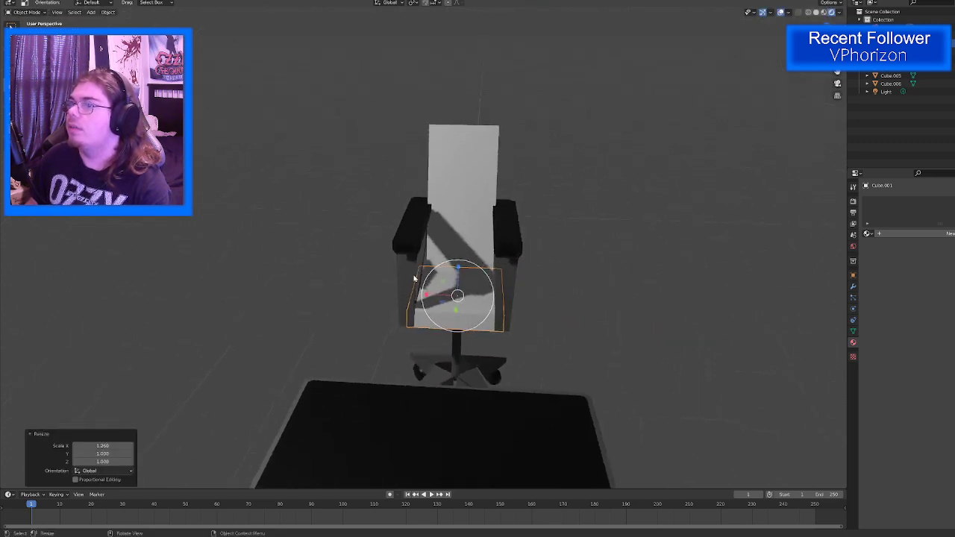
Step: Select both armrests, try to scale them together along X, and undo that scaling
click(414, 279)
shift+click(503, 304)
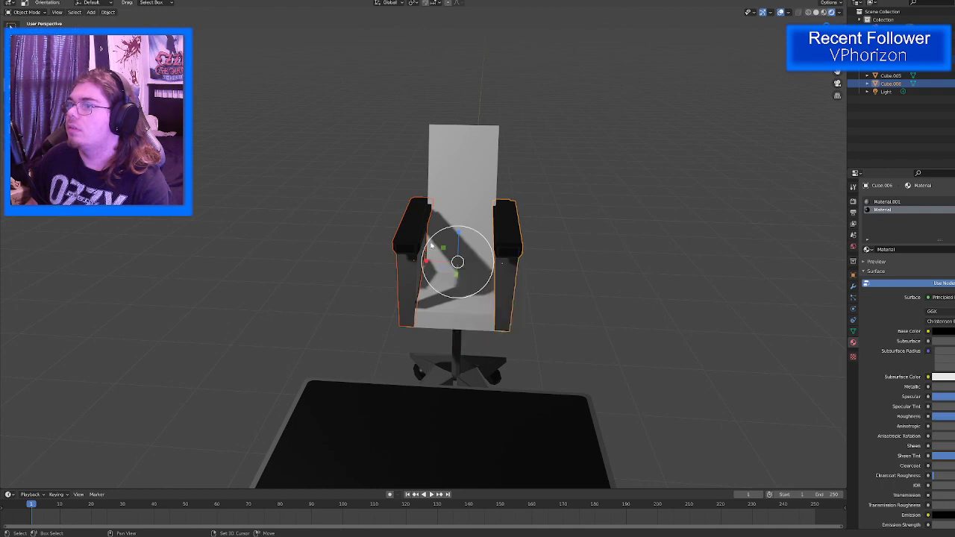
key(s)
key(x)
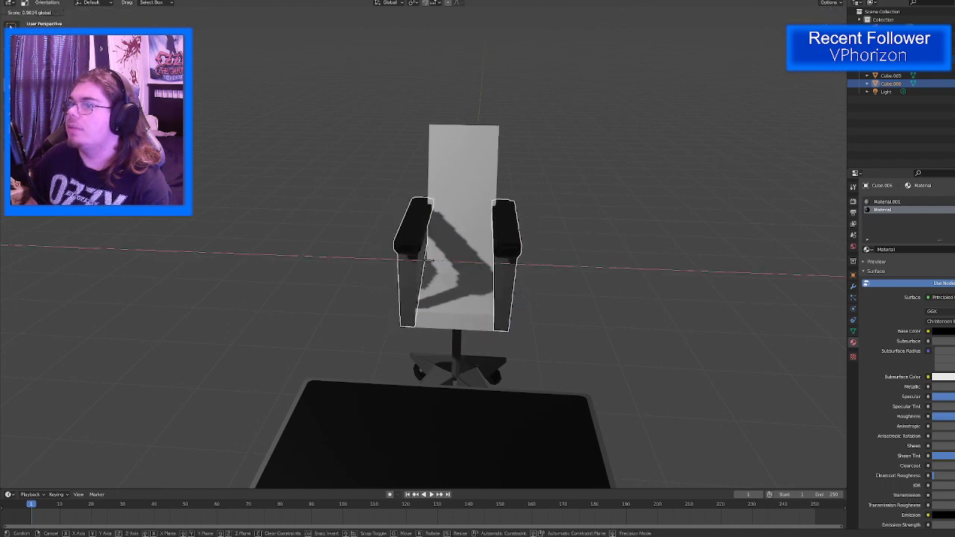
click(418, 263)
key(ctrl+z)
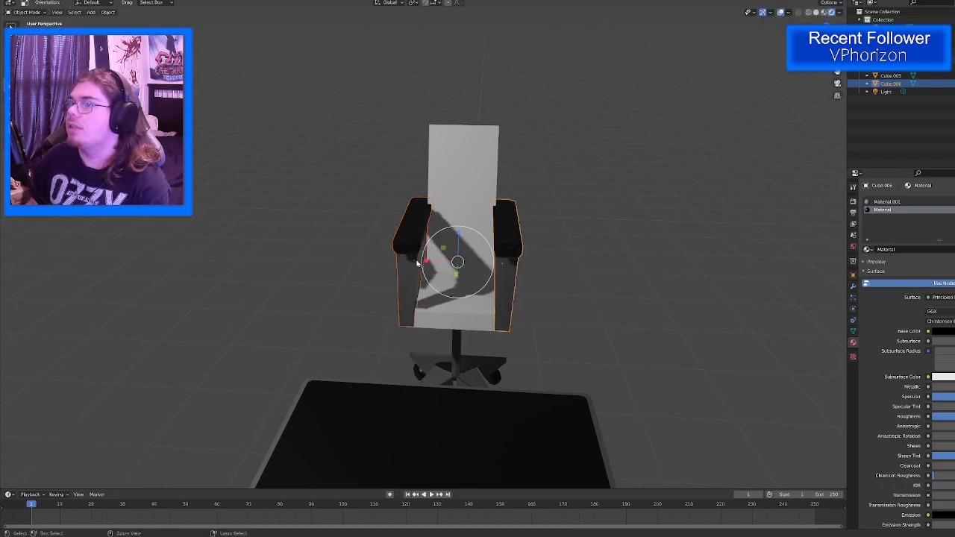
Step: Add the backrest to the selected armrests and scale all three together by about 1.24 along X
shift+click(451, 237)
key(s)
key(x)
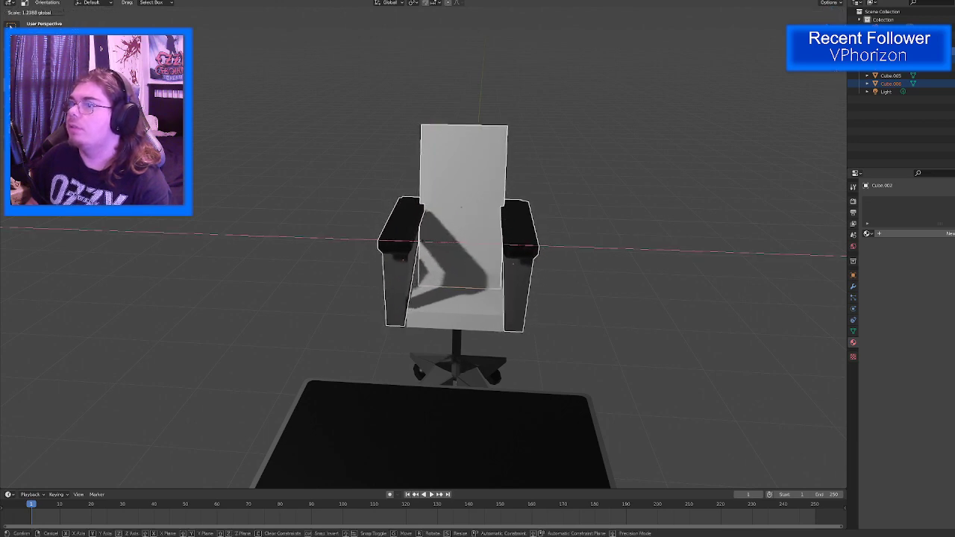
click(575, 341)
middle_drag(575, 341, 609, 358)
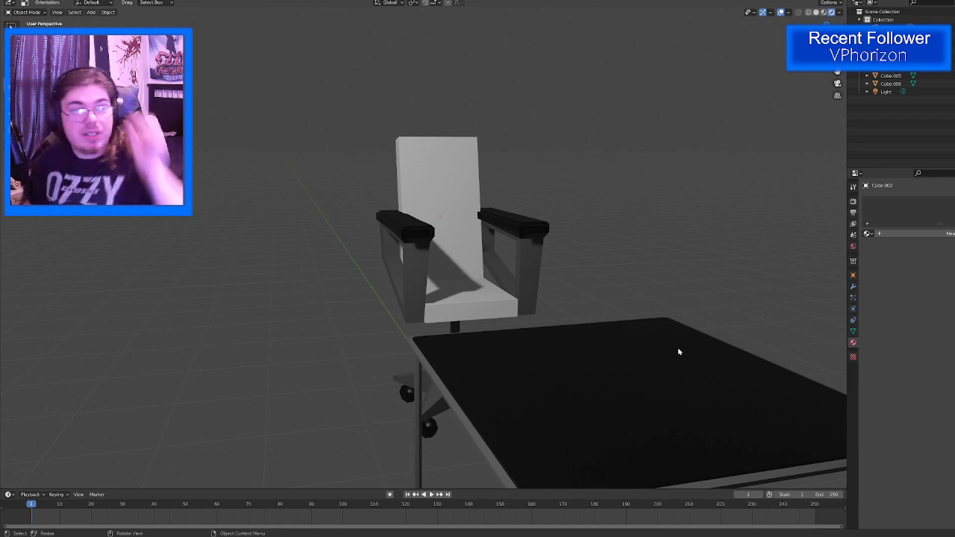
Step: Select the backrest alone and move it slightly forward along Y toward the seat
middle_drag(559, 277, 463, 330)
click(346, 219)
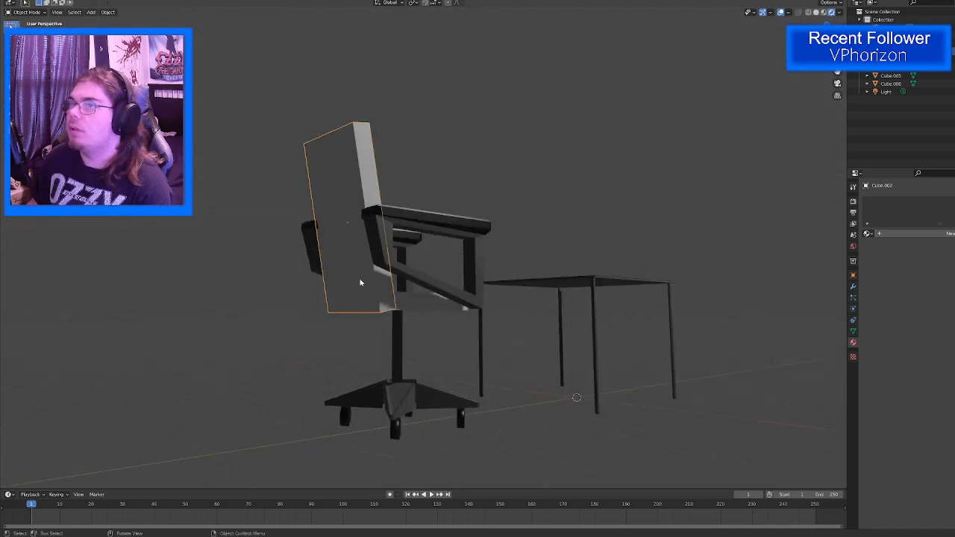
middle_drag(352, 257, 339, 220)
key(shift+space)
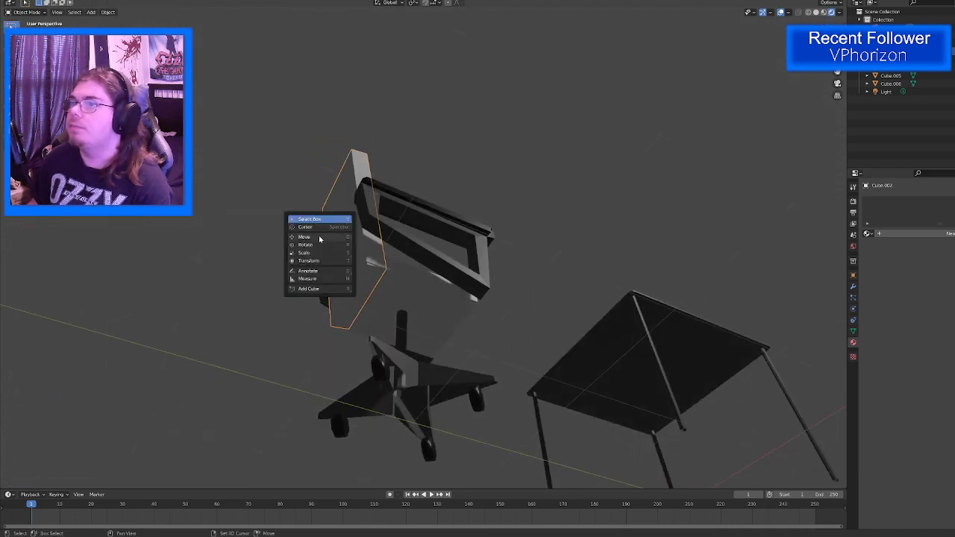
click(319, 237)
mouse_move(351, 216)
mouse_down()
mouse_move(352, 199)
mouse_move(367, 223)
mouse_up()
Step: Edit the seat and add a single loop cut across it, slid toward the rear edge beneath the backrest
middle_drag(354, 252, 482, 353)
scroll(366, 287, up, 3)
click(482, 353)
key(Tab)
key(c)
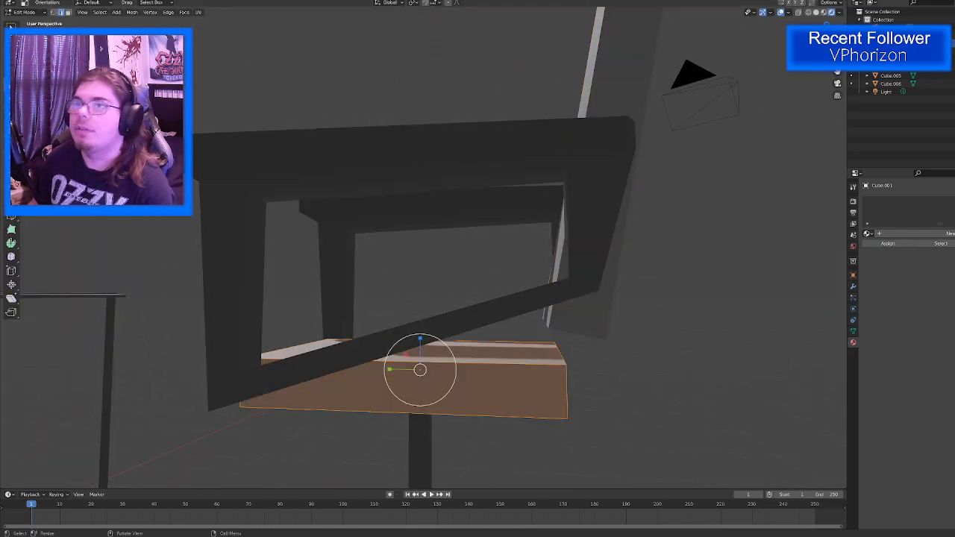
key(Escape)
key(ctrl+r)
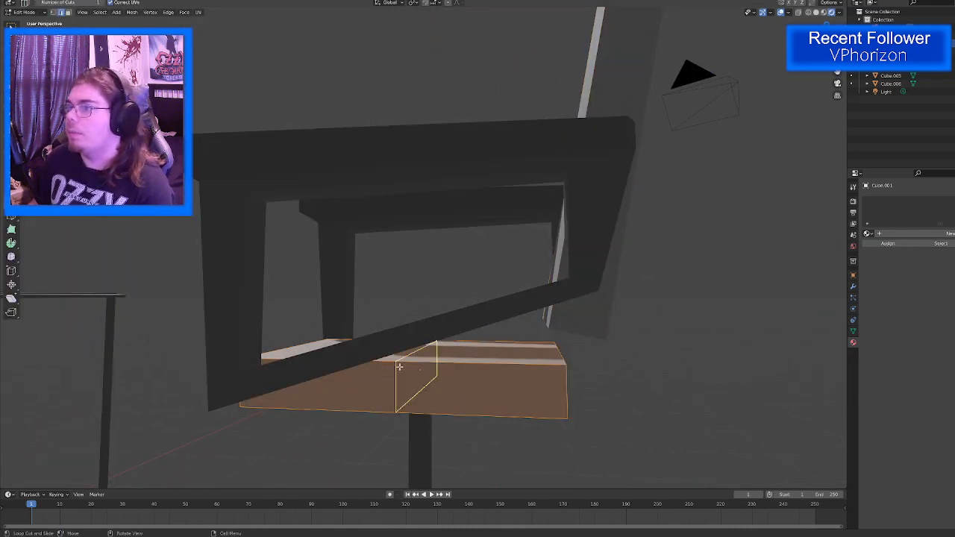
click(443, 380)
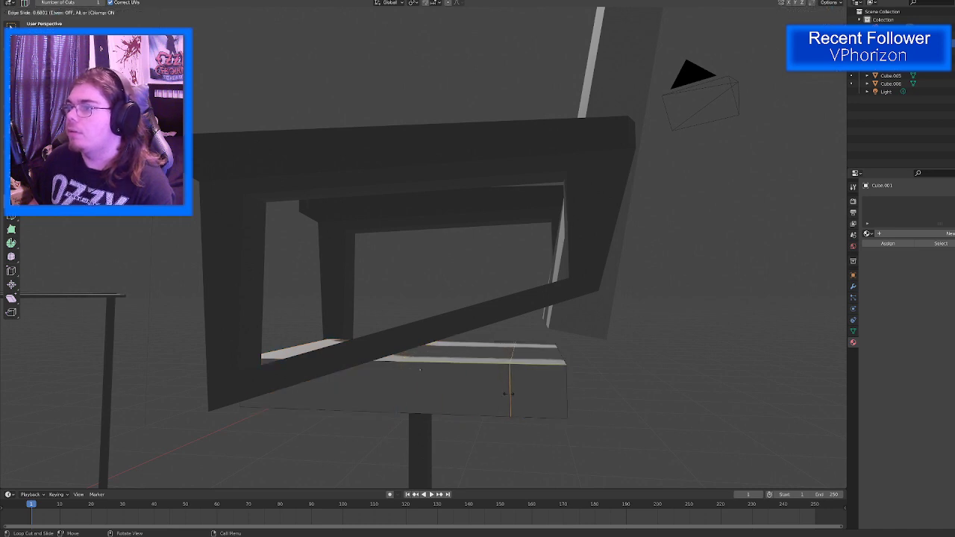
click(507, 393)
Step: Delete the top face of the seat's narrow rear section to open it beneath the backrest
middle_drag(403, 228, 418, 246)
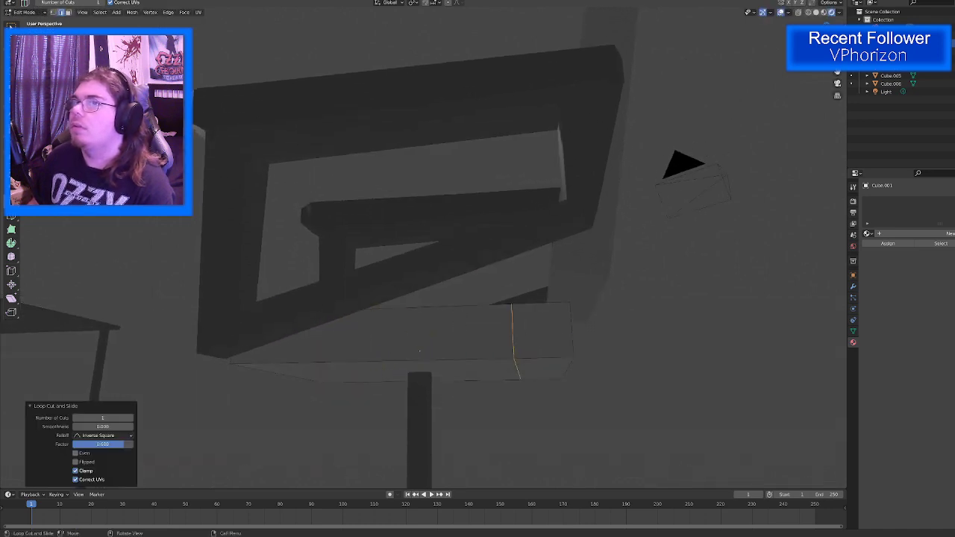
key(w)
middle_drag(546, 375, 569, 284)
click(550, 388)
key(x)
click(549, 387)
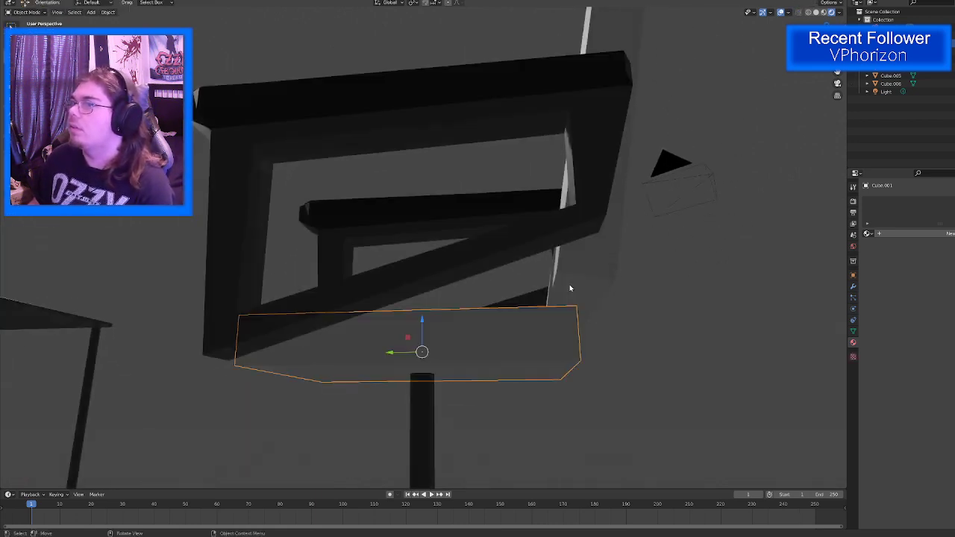
Step: In object mode, select the backrest together with the seat and join them into one object, with the seat active
click(569, 284)
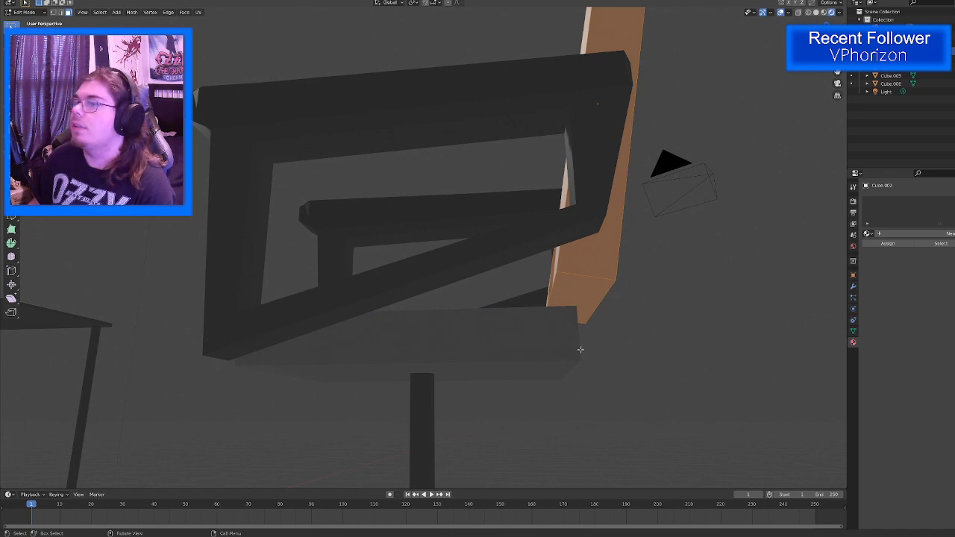
key(Tab)
click(554, 345)
right_click(554, 346)
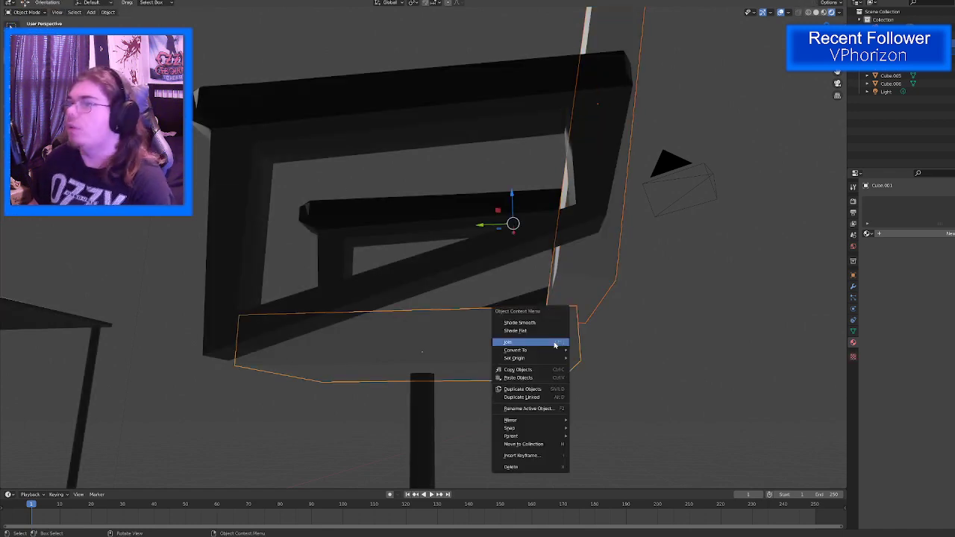
key(Escape)
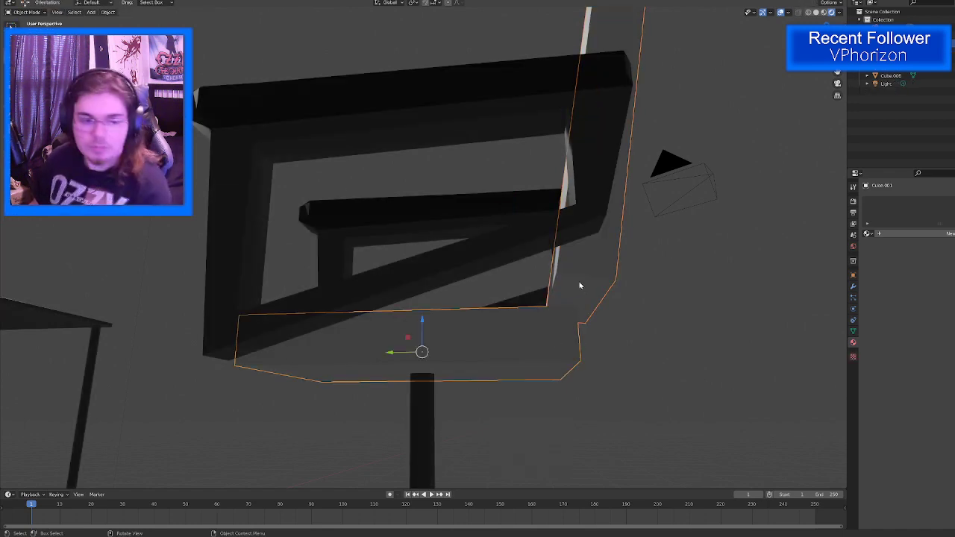
Step: In Edit Mode on the joined seat and backrest, delete the backrest's bottom face
key(Tab)
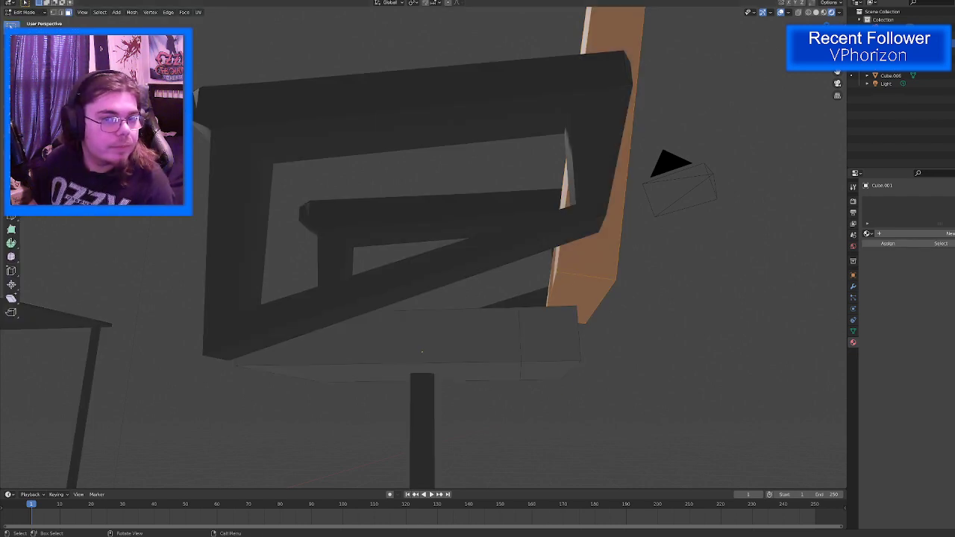
click(563, 293)
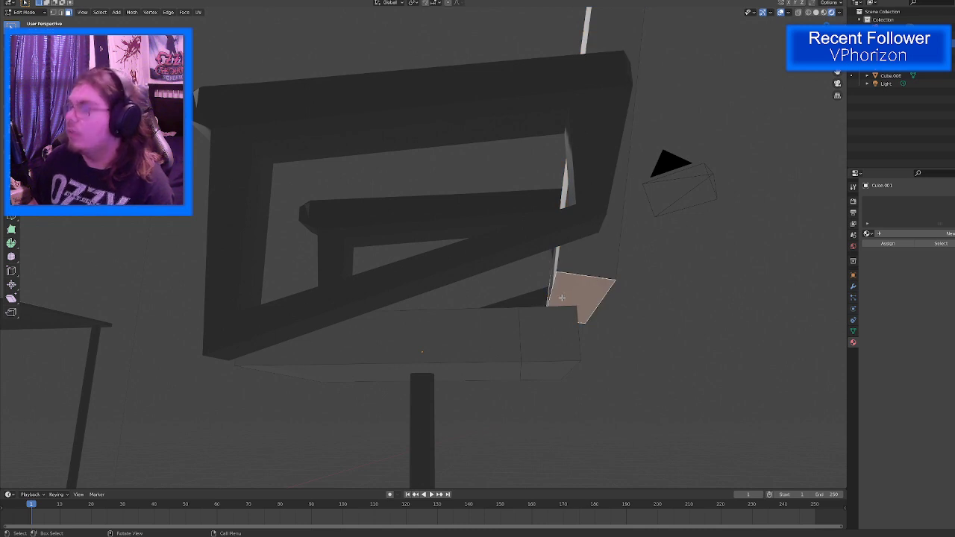
key(x)
click(563, 299)
Step: Fill faces between the backrest's open bottom edges and the seat opening's matching edges, at the rear and one adjacent side
middle_drag(563, 300, 460, 313)
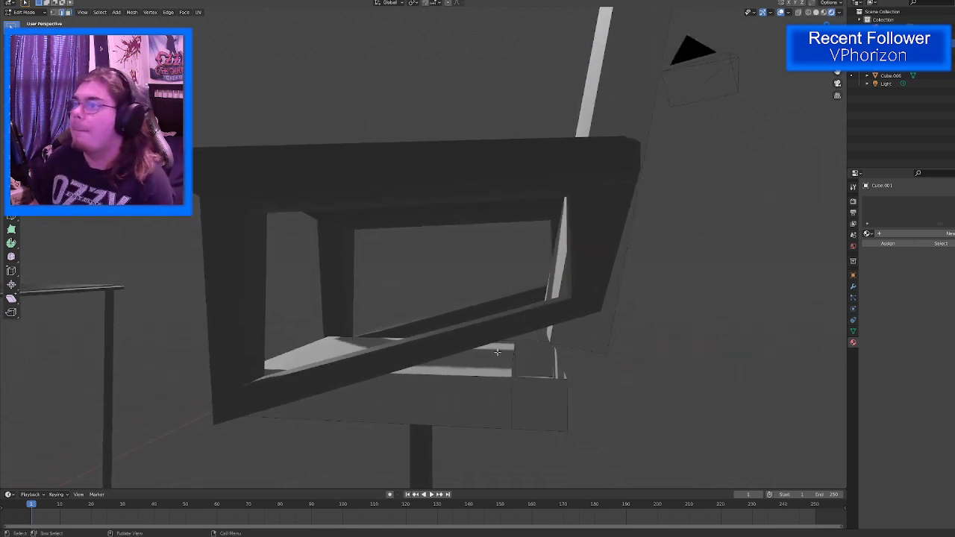
middle_drag(504, 364, 526, 330)
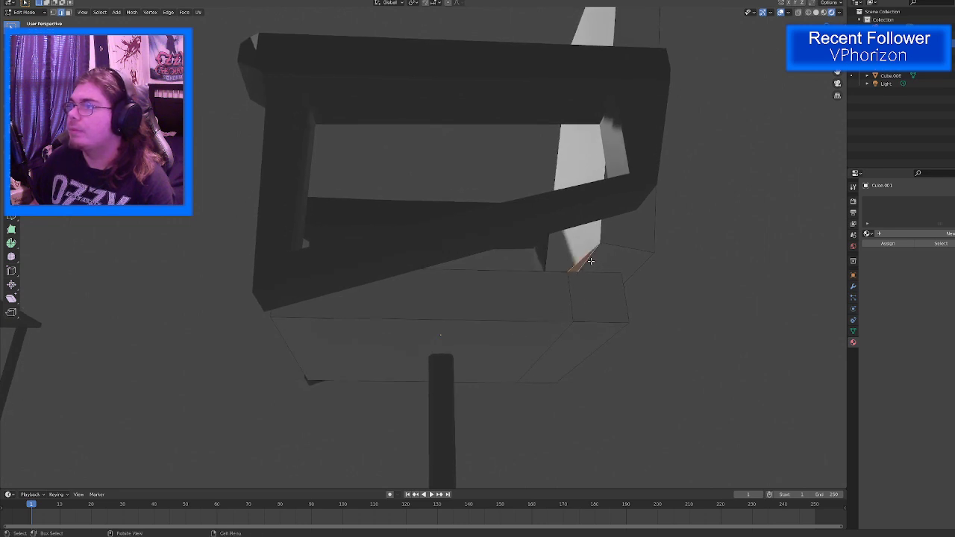
middle_drag(591, 260, 549, 292)
click(492, 340)
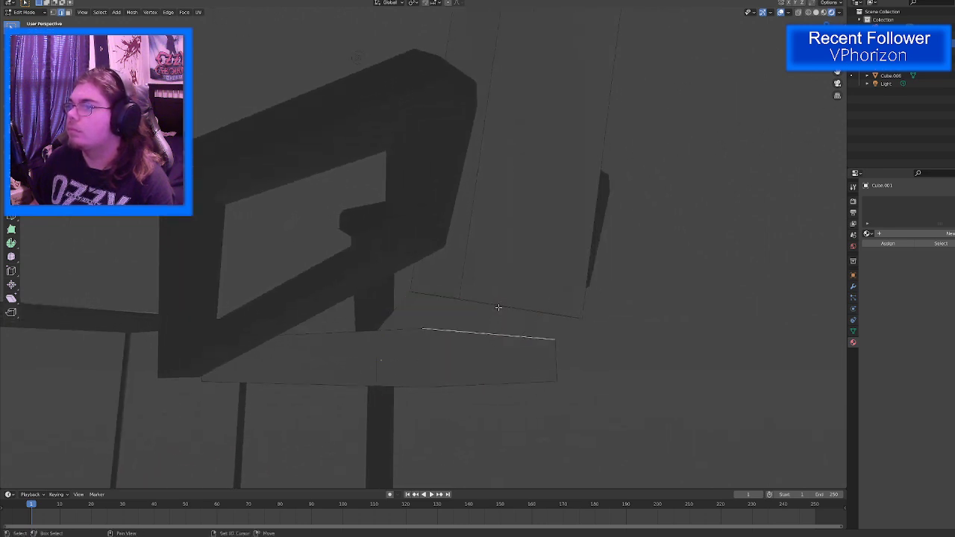
shift+click(499, 306)
key(f)
click(405, 328)
shift+click(433, 297)
key(f)
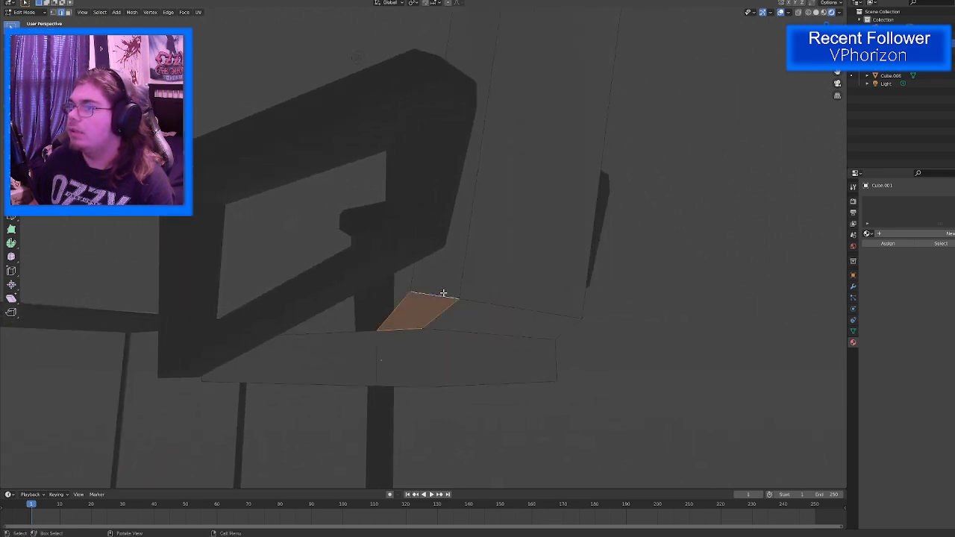
Step: Fill the open gap between the backrest's bottom edge and the seat on the remaining side
middle_drag(443, 294, 313, 328)
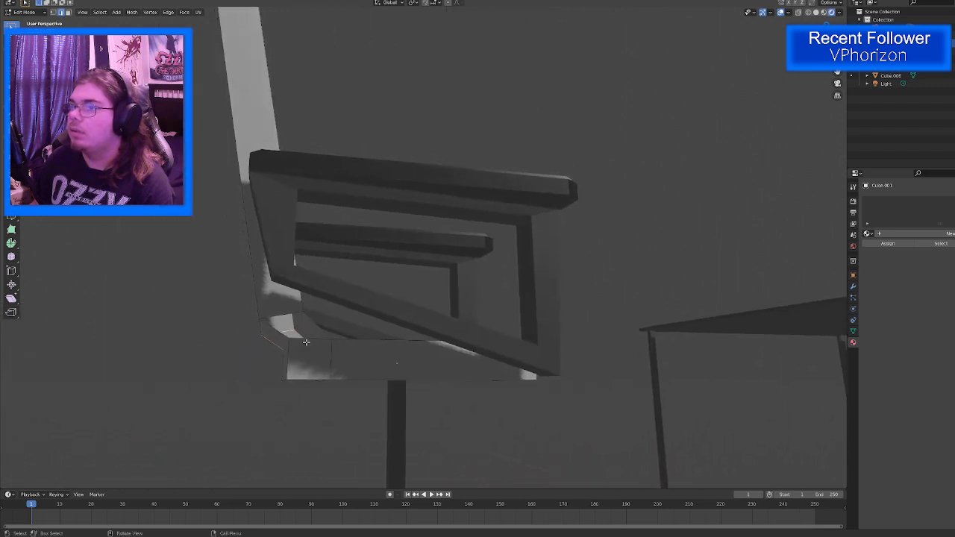
shift+click(282, 313)
key(f)
middle_drag(278, 370, 290, 361)
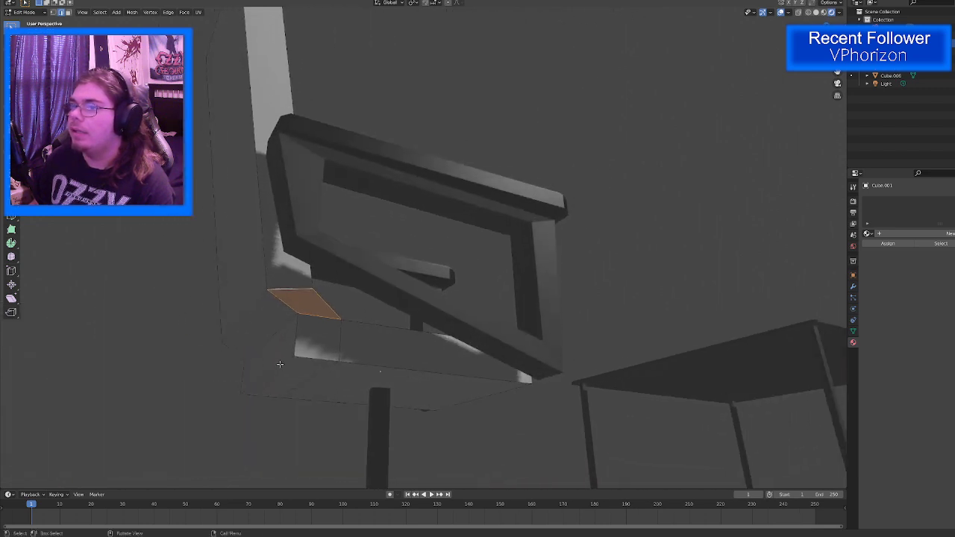
Step: Move the seat's bottom rear edge about 0.12 m along Y toward the front, and raise it slightly
click(280, 364)
right_click(280, 364)
click(267, 376)
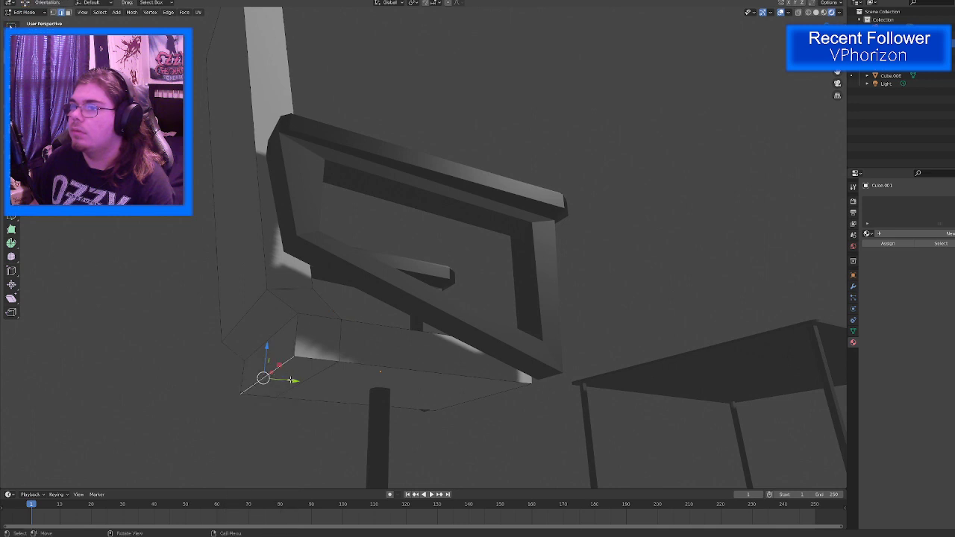
click(316, 382)
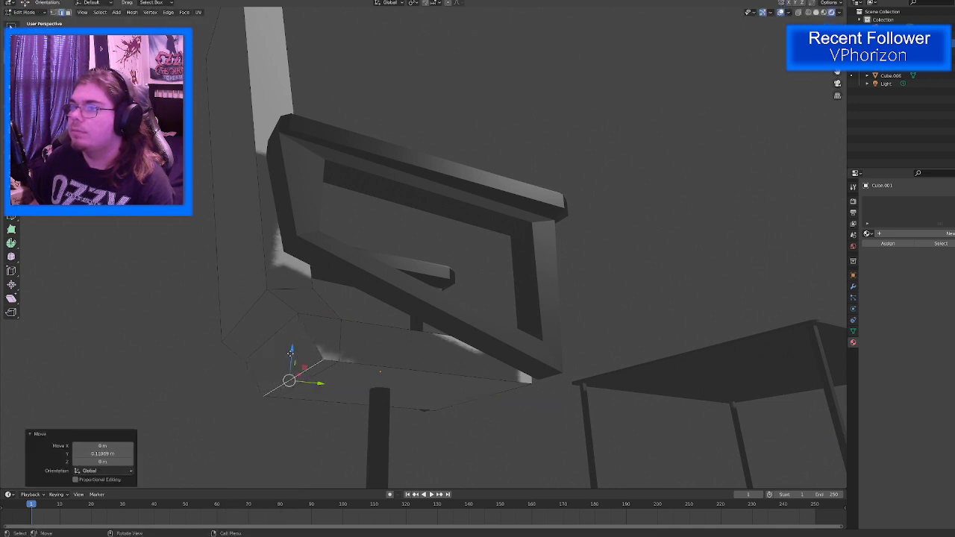
drag(290, 353, 290, 340)
Step: Raise the backrest's lower rear edge, and offset it about 0.08 m in X, 0.05 m in Y and 0.10 m in Z
click(248, 309)
drag(238, 288, 239, 277)
click(259, 334)
key(g)
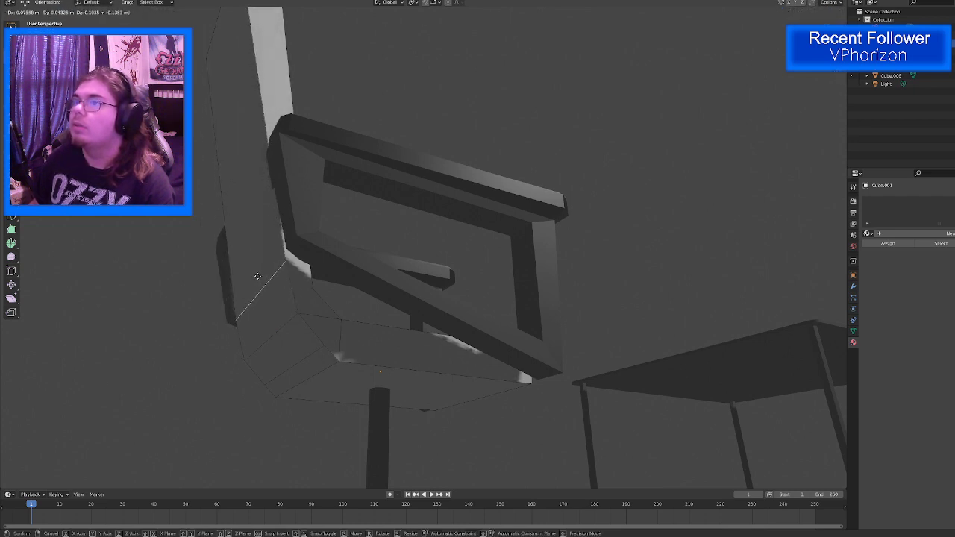
click(258, 284)
scroll(256, 279, down, 6)
middle_drag(257, 279, 191, 320)
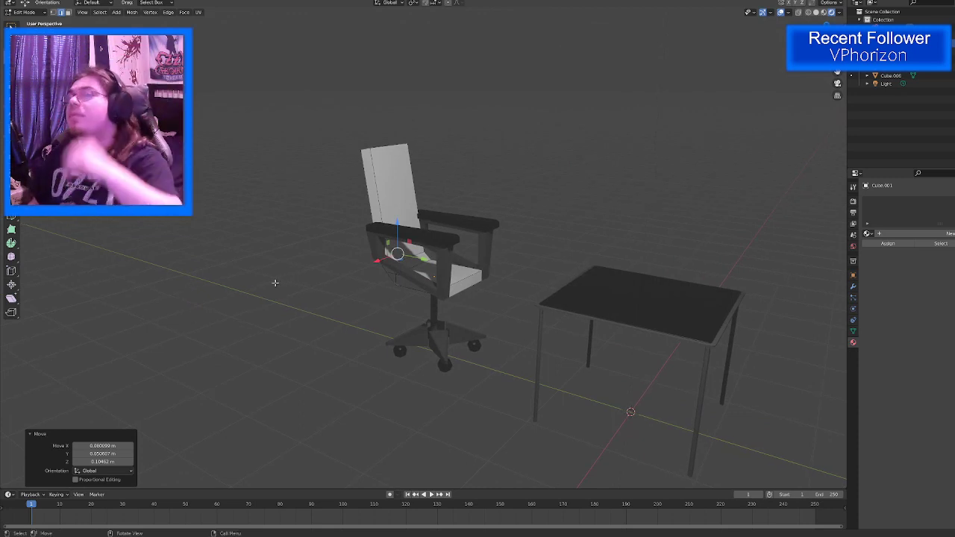
middle_drag(265, 282, 429, 376)
Step: Open the star base in Edit Mode and fill the vertical gap between two adjacent legs beside the post
key(Tab)
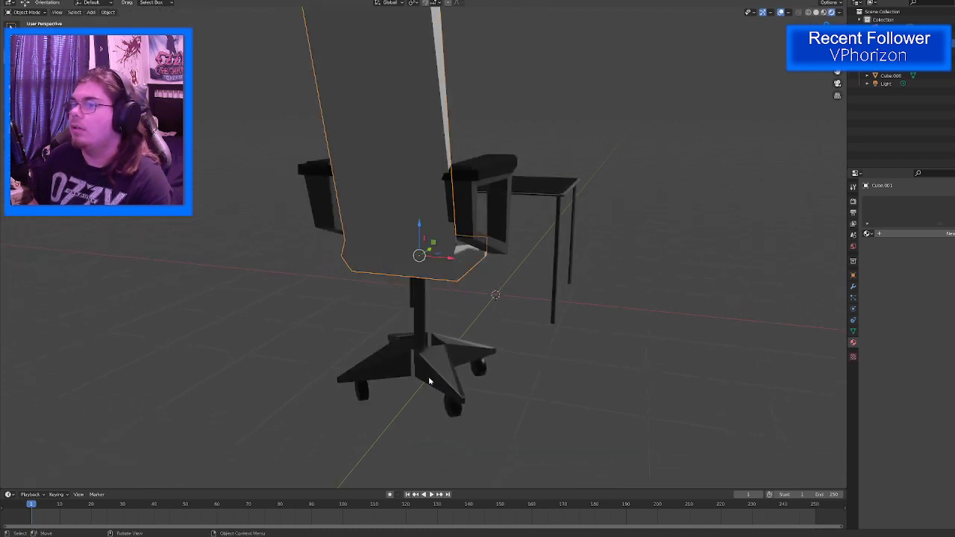
click(429, 379)
key(Tab)
scroll(428, 379, up, 3)
shift+middle_drag(462, 267, 475, 244)
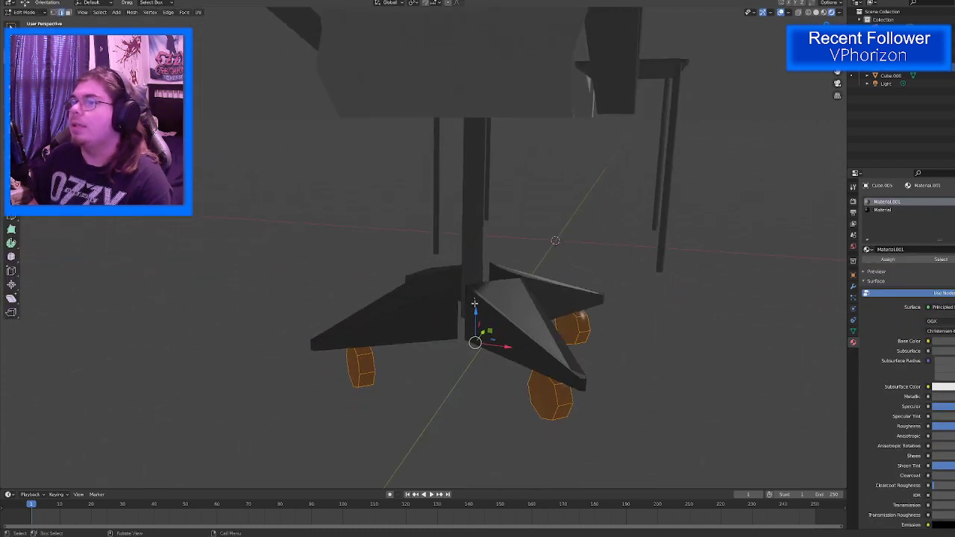
click(394, 311)
scroll(440, 331, up, 3)
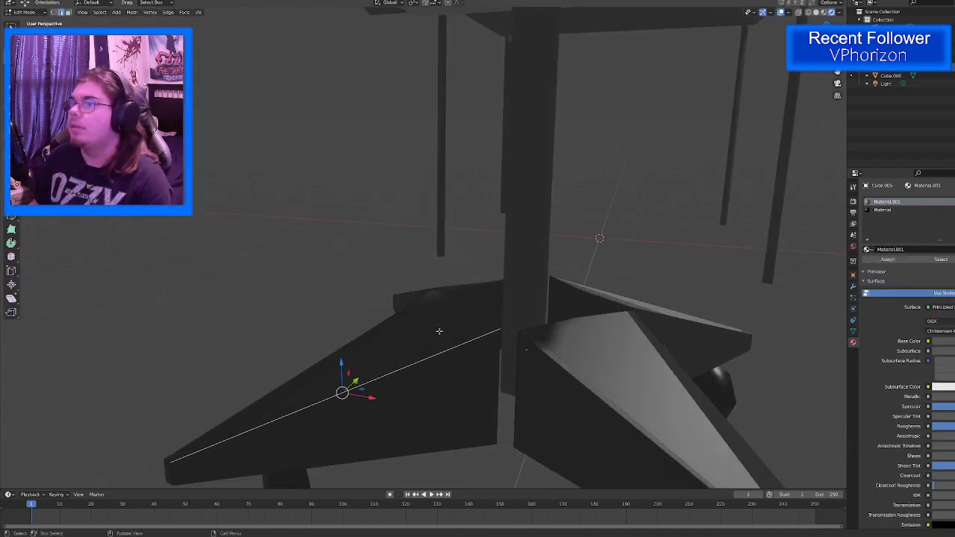
click(497, 382)
shift+click(518, 376)
key(f)
Step: Fill the remaining vertical gaps between the inner edges of adjacent star base legs
middle_drag(543, 370, 439, 367)
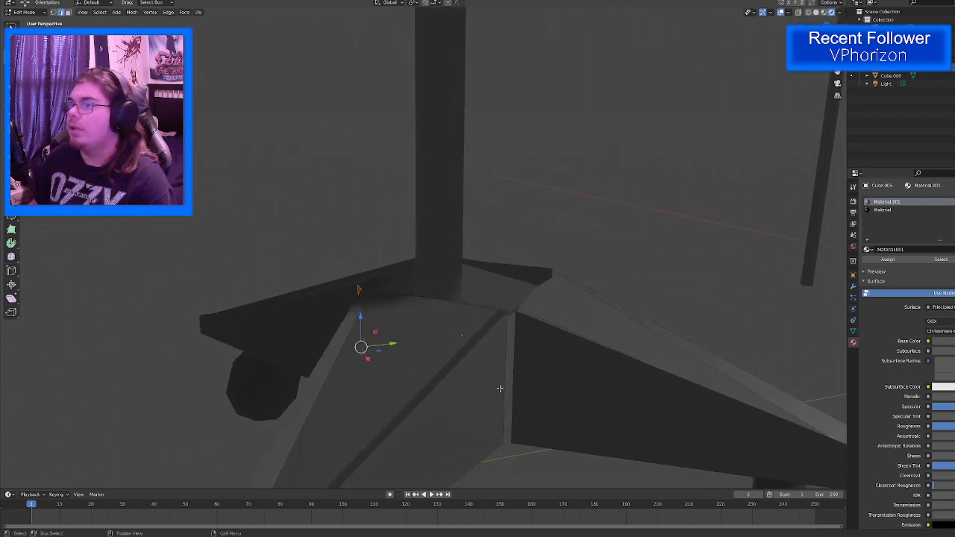
click(507, 380)
shift+click(518, 373)
key(f)
middle_drag(618, 334, 429, 295)
click(489, 364)
shift+click(509, 352)
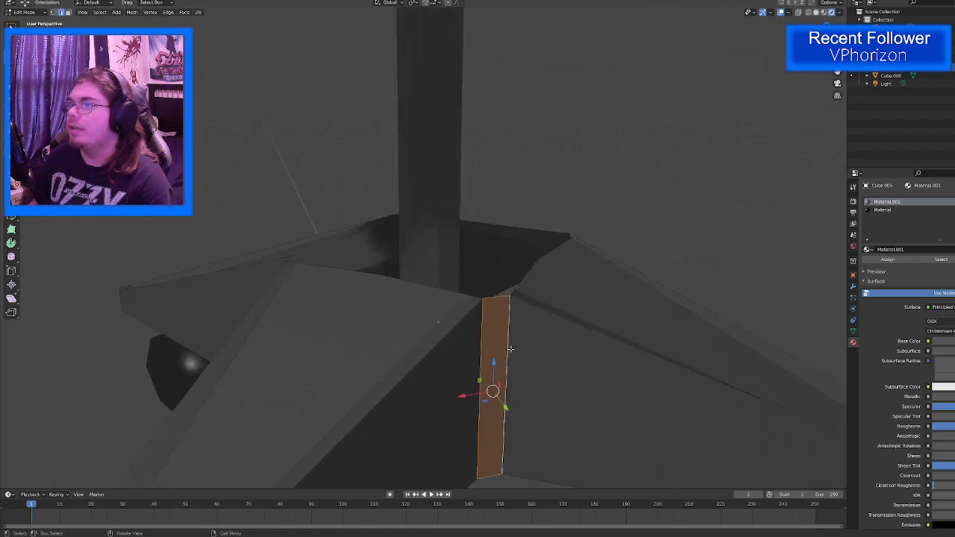
middle_drag(509, 352, 324, 331)
click(460, 345)
shift+click(466, 350)
Step: Close the star base's open top around the post with filled faces spanning the legs' inner edges
click(304, 299)
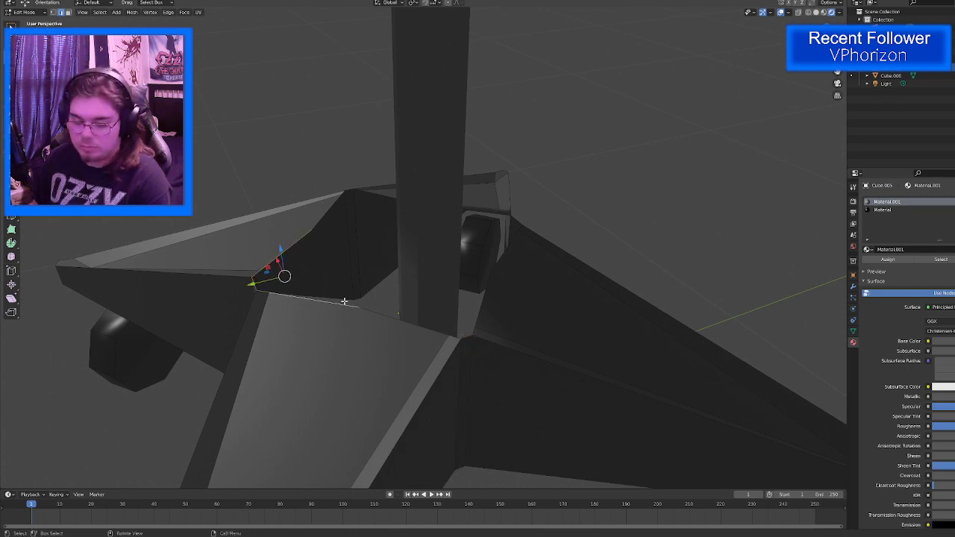
key(f)
alt+click(370, 312)
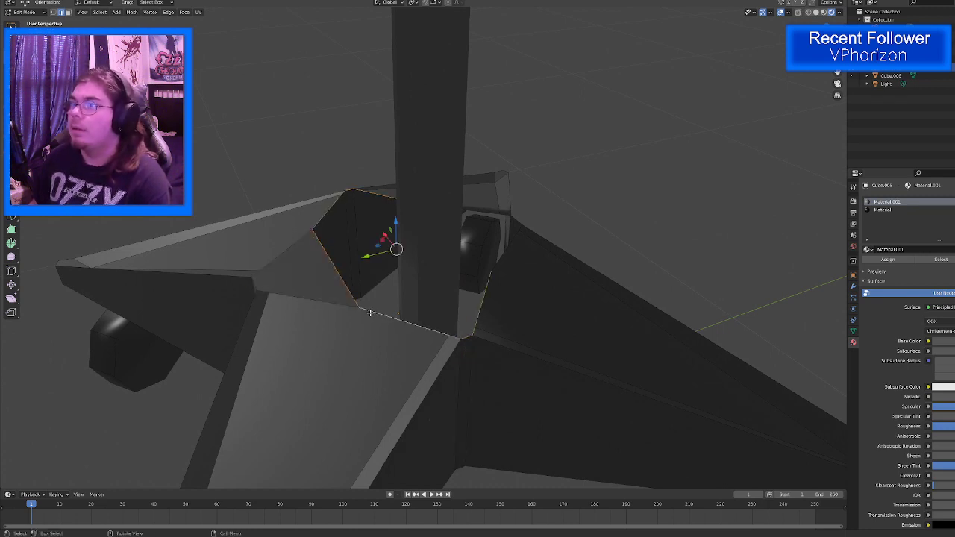
key(f)
mouse_move(370, 312)
middle_down()
mouse_move(385, 300)
mouse_move(366, 307)
middle_up()
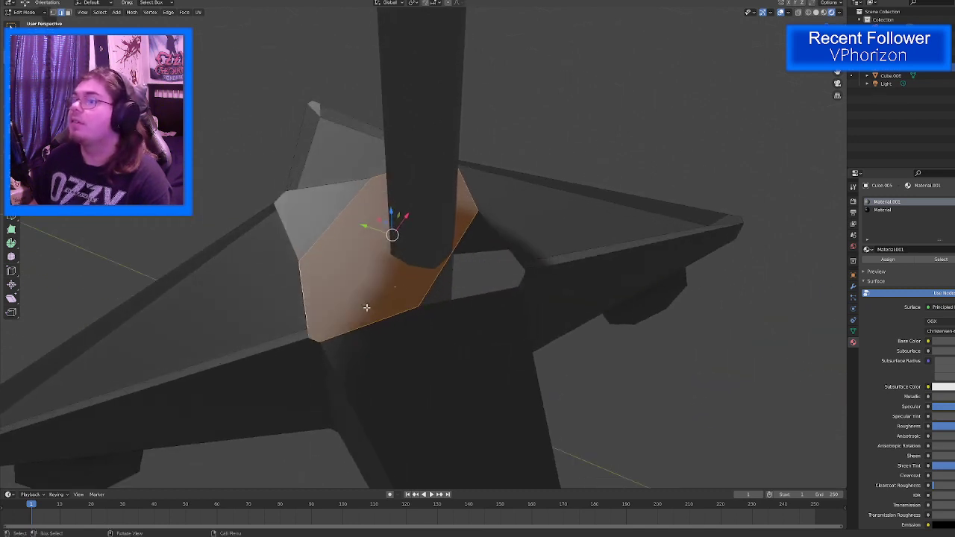
alt+click(431, 285)
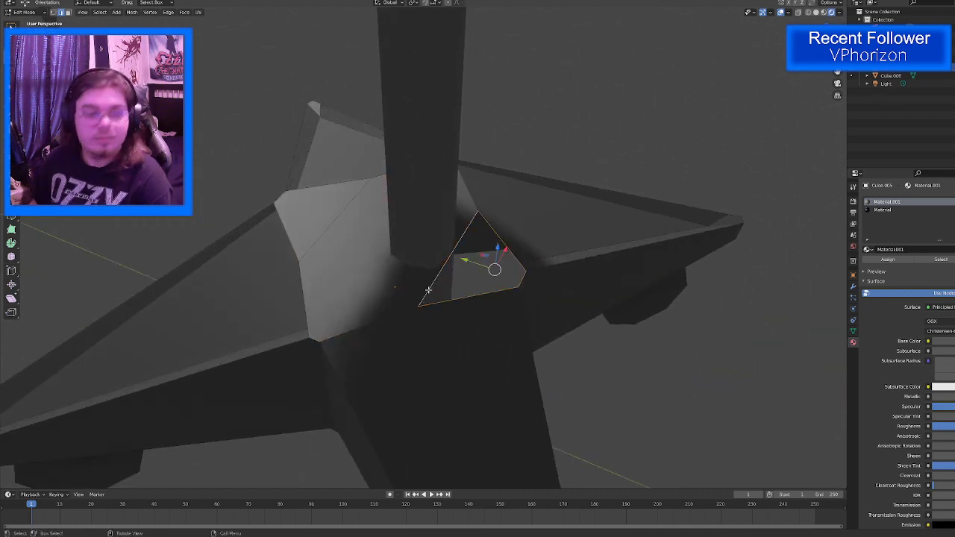
key(f)
middle_drag(428, 289, 370, 306)
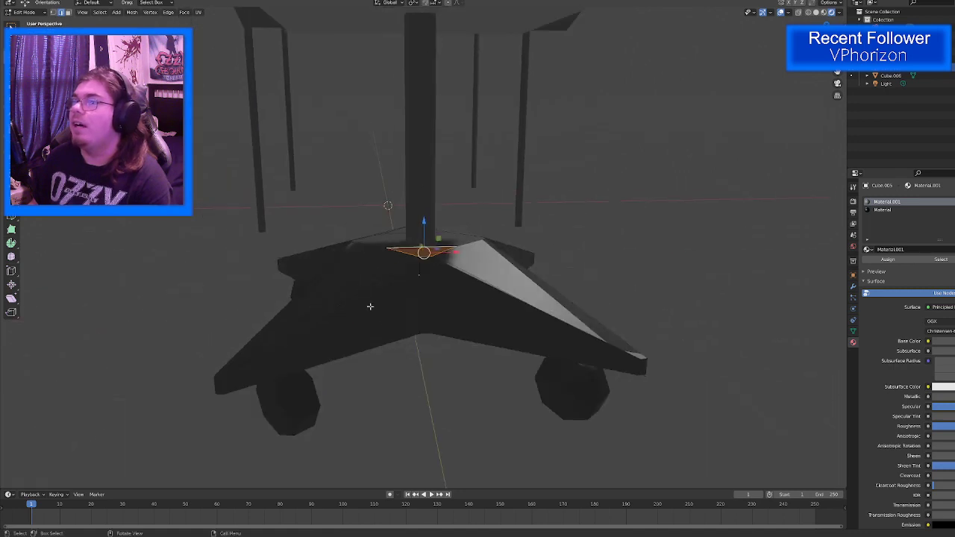
Step: Check the chair's and table's normals with the Face Orientation overlay, and switch the overlay off again
scroll(425, 390, down, 8)
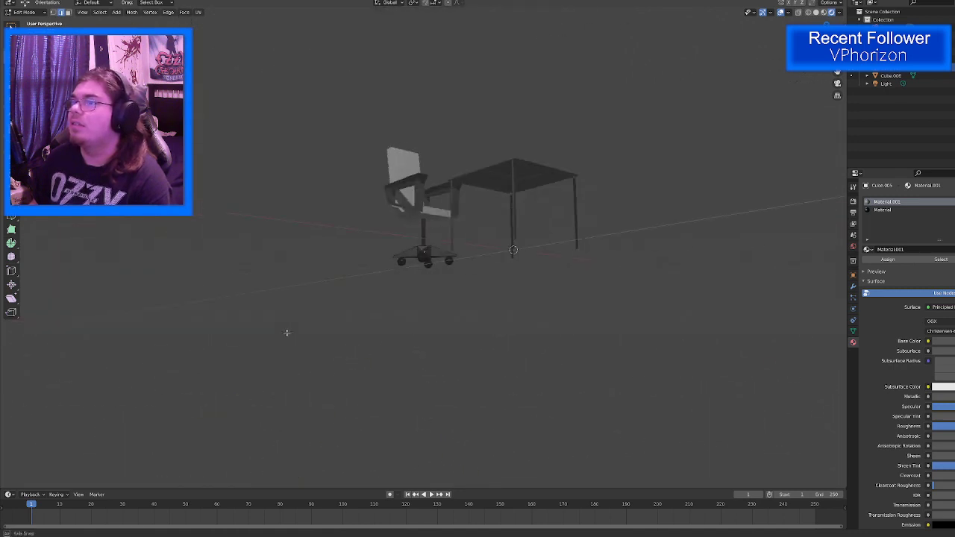
middle_drag(287, 332, 365, 381)
scroll(373, 358, up, 5)
shift+middle_drag(397, 273, 385, 344)
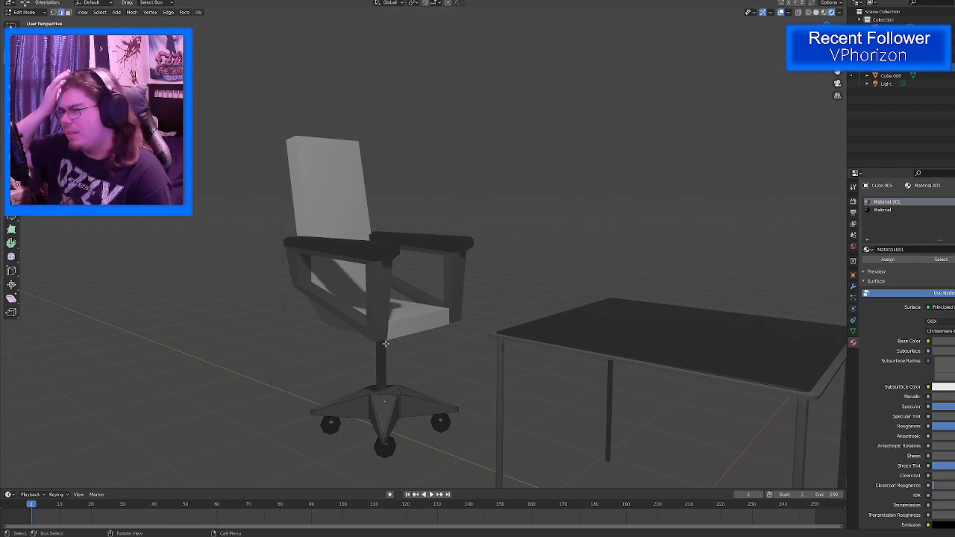
click(788, 14)
click(738, 165)
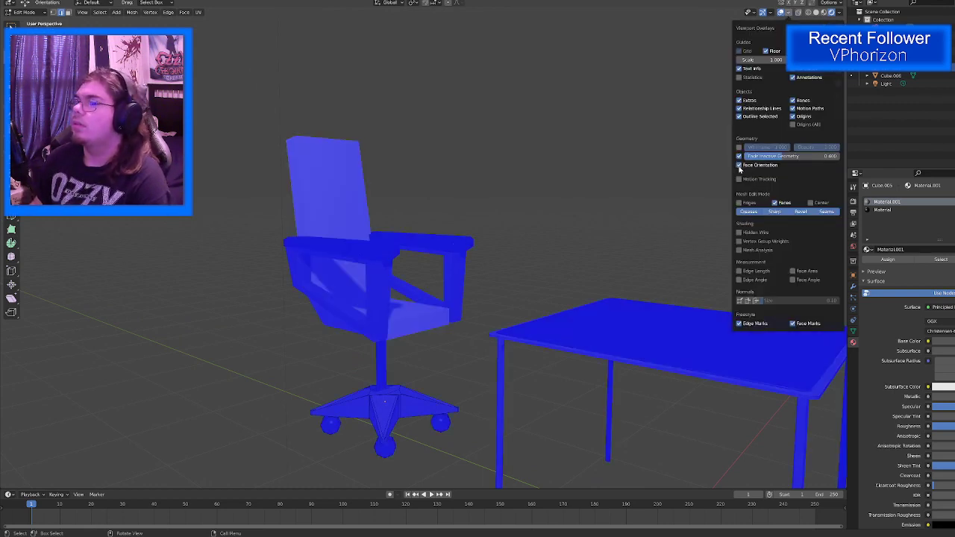
click(738, 165)
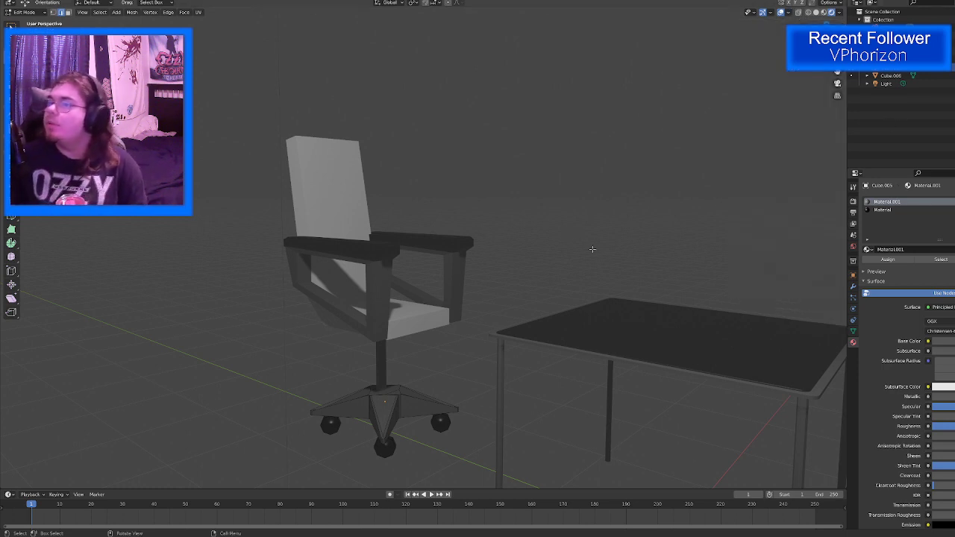
middle_drag(592, 248, 580, 280)
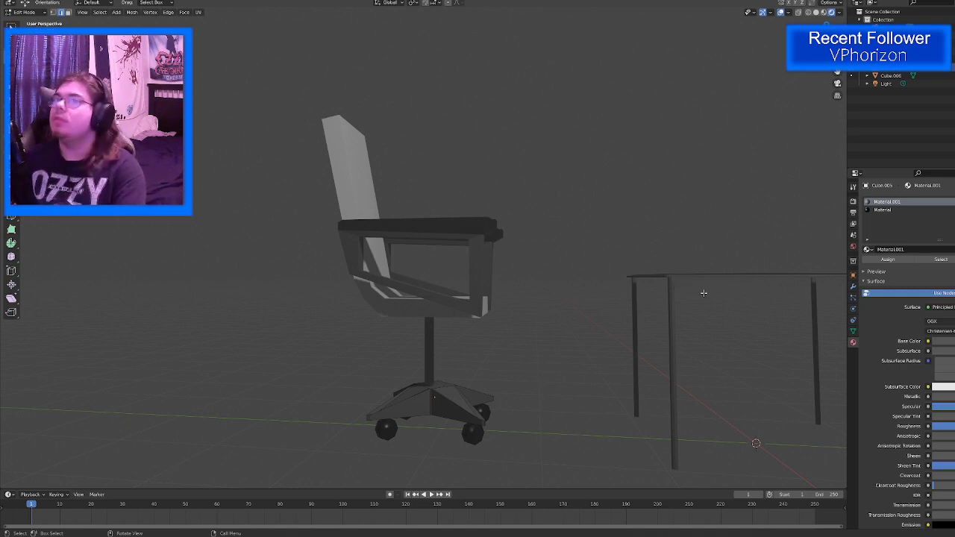
Step: Leave the star base and open the table in Edit Mode
key(Tab)
click(684, 292)
key(Tab)
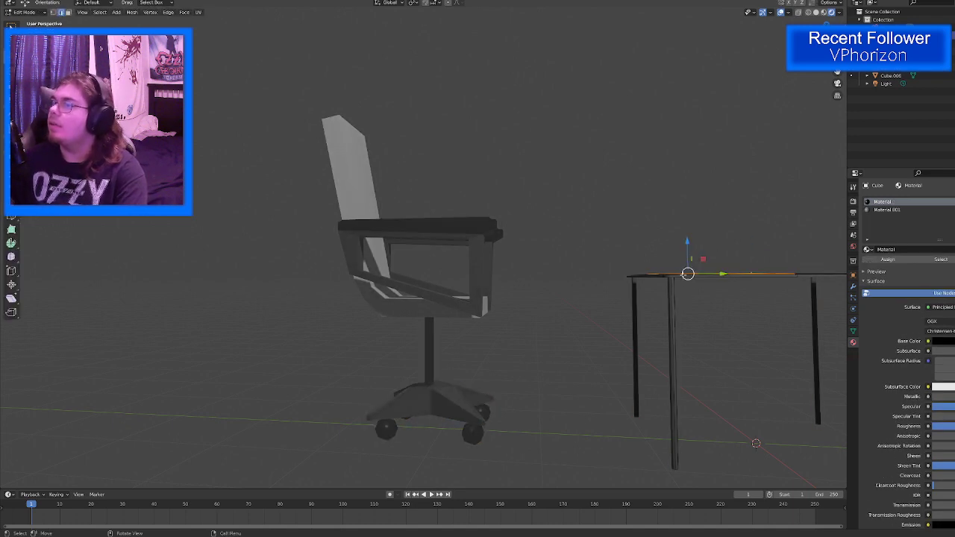
middle_drag(669, 330, 684, 345)
key(z)
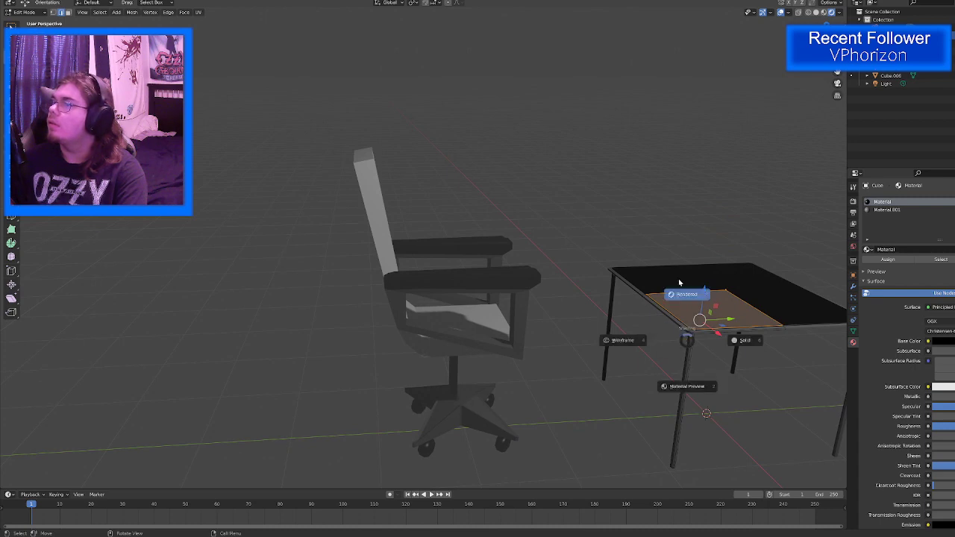
click(703, 176)
mouse_move(703, 179)
middle_down()
mouse_move(712, 161)
mouse_move(709, 168)
middle_up()
middle_drag(655, 220, 665, 181)
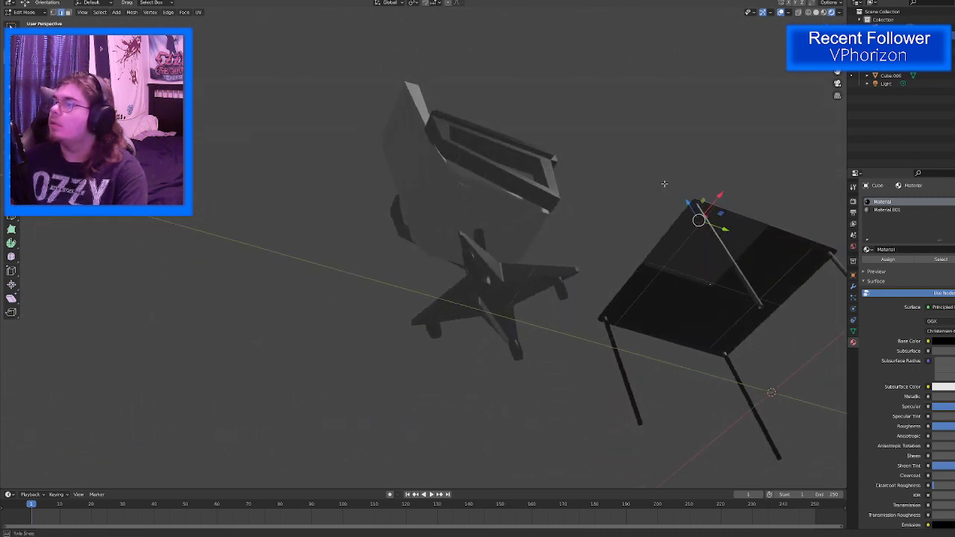
click(759, 293)
middle_drag(761, 293, 754, 354)
right_click(755, 355)
drag(620, 233, 731, 318)
middle_drag(731, 319, 728, 342)
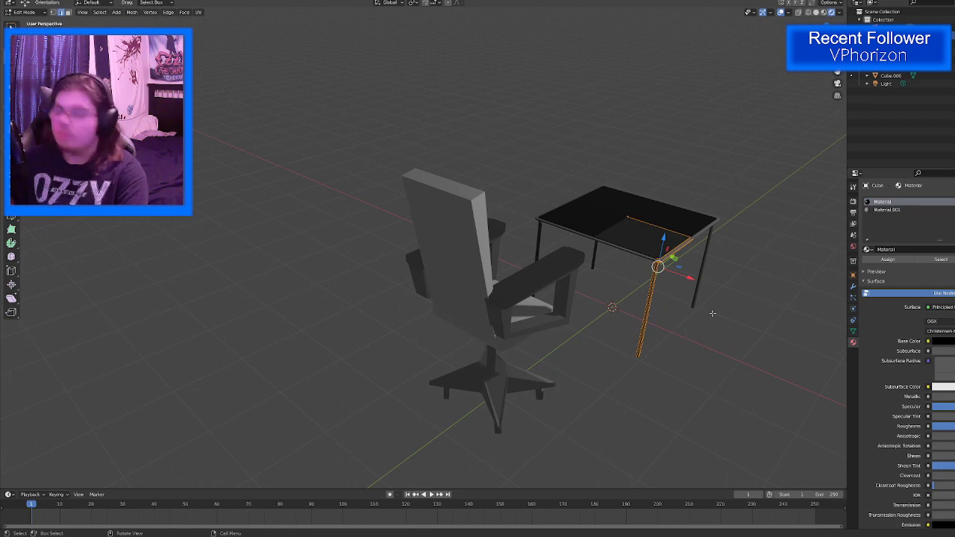
Step: Select all of the table's geometry and scale it to about 1.17 along Z
key(a)
key(shift+space)
click(679, 325)
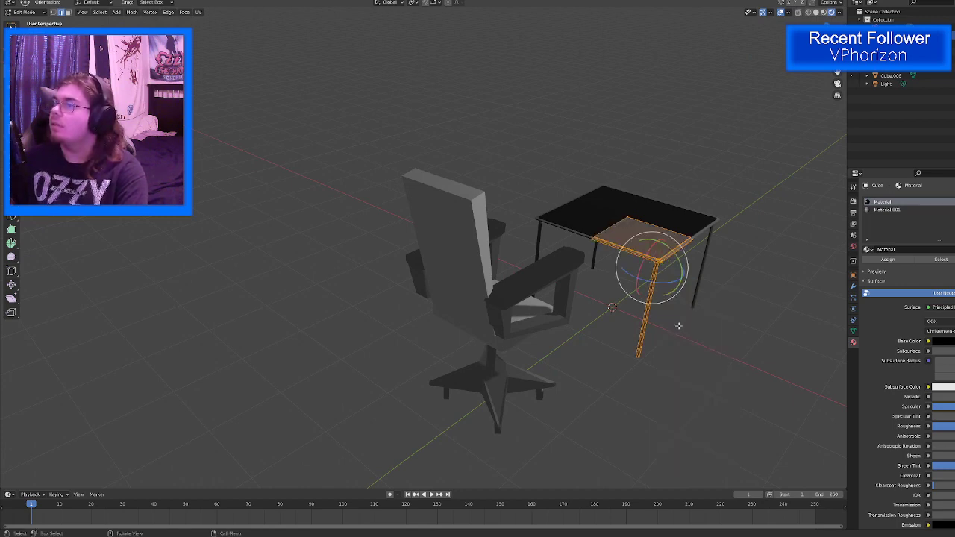
key(shift+space)
click(670, 334)
drag(659, 241, 659, 226)
middle_drag(660, 226, 638, 215)
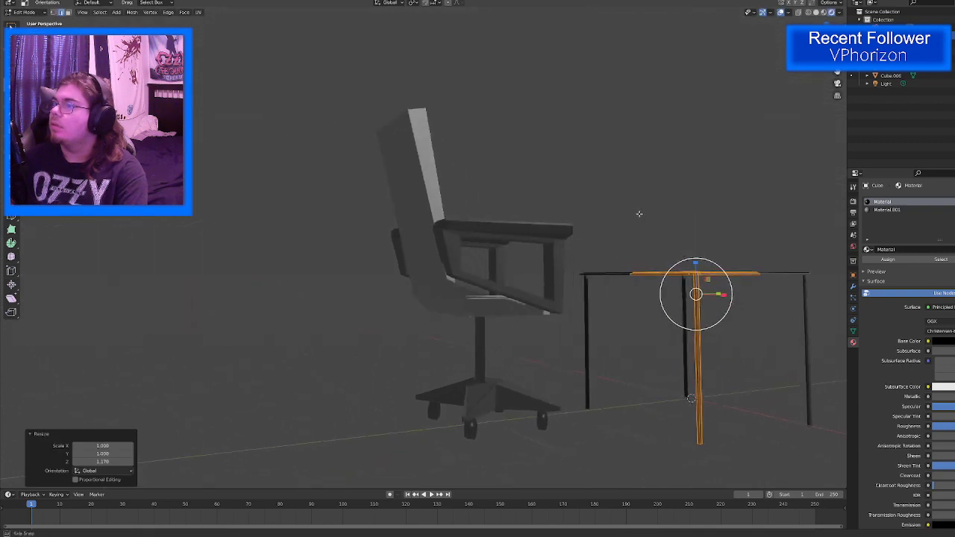
Step: Move the table's geometry slightly up along Z and return to Object Mode
key(shift+space)
click(630, 199)
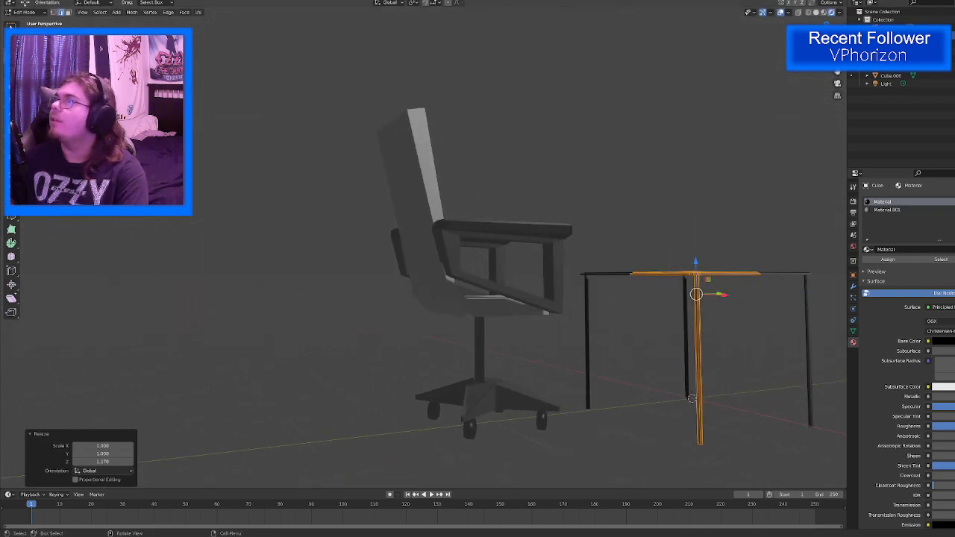
key(KP_3)
drag(630, 260, 631, 241)
middle_drag(631, 241, 610, 256)
key(Tab)
Step: Hide both armrests to expose the seat and backrest
click(432, 308)
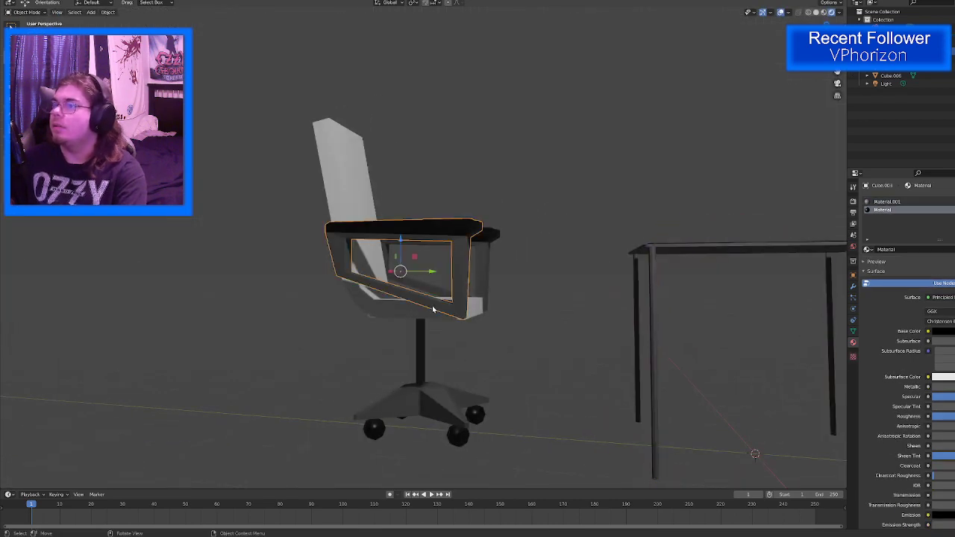
middle_drag(425, 317, 425, 324)
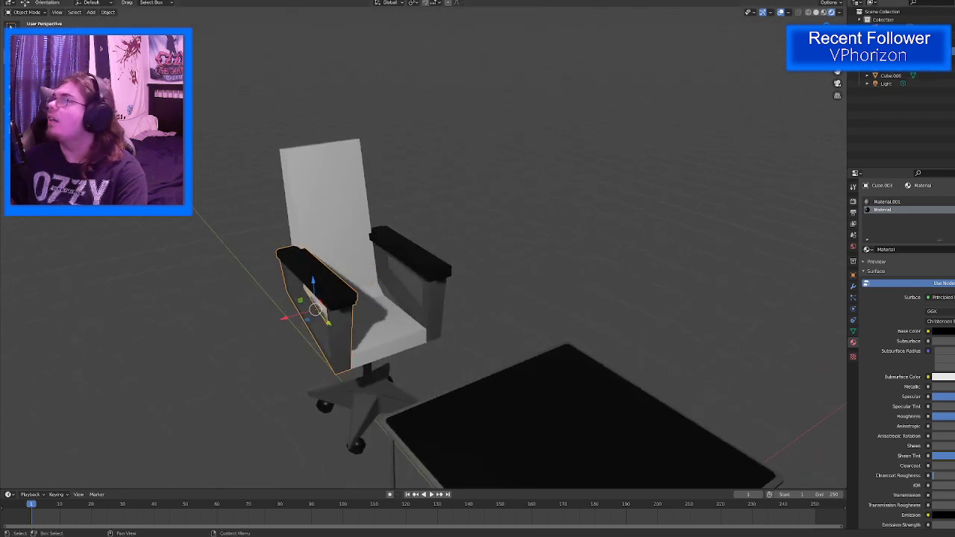
key(Delete)
click(439, 281)
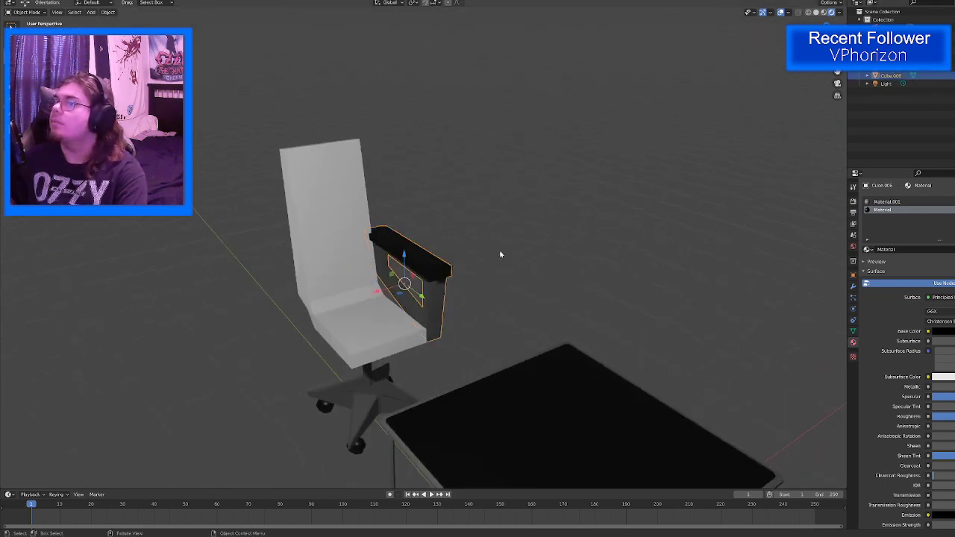
key(Delete)
Step: Select the joined seat and backrest and open it in Edit Mode
click(321, 357)
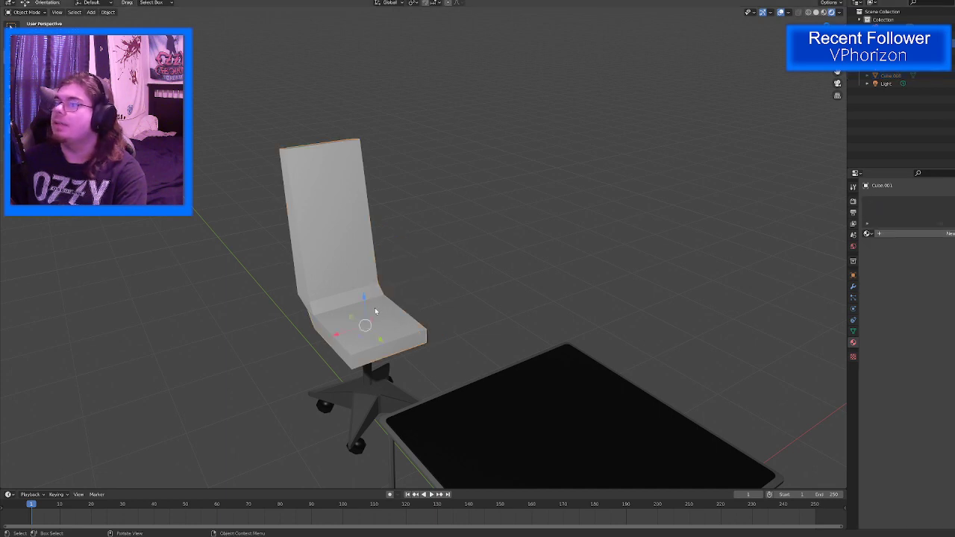
middle_drag(321, 357, 403, 325)
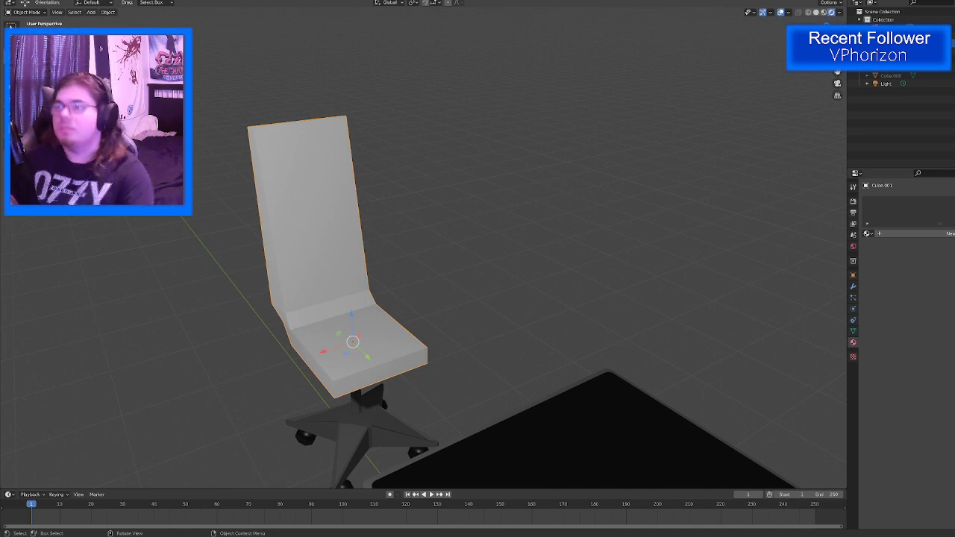
middle_drag(317, 156, 283, 187)
key(Tab)
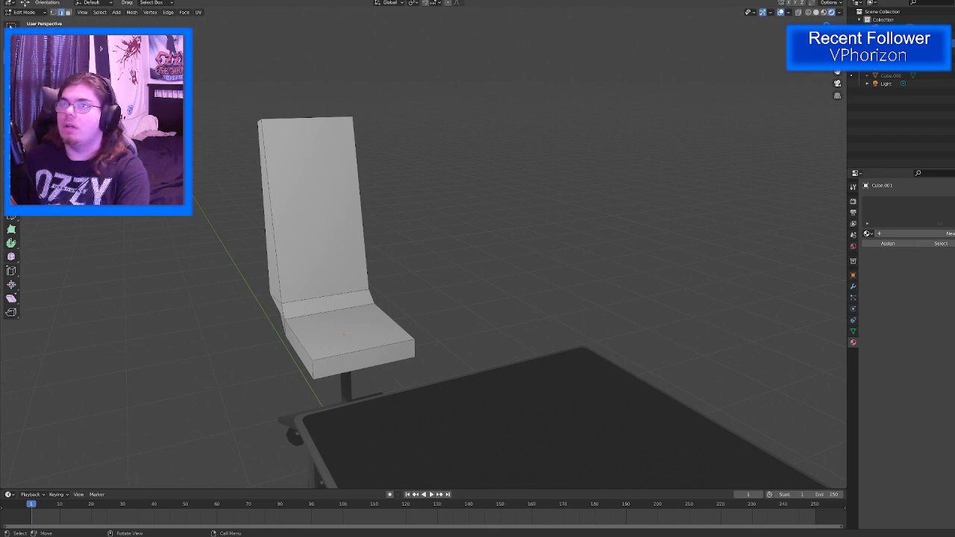
Step: Move the edge at the rear bottom of the backrest about -0.079 m along X to straighten the backrest
click(11, 202)
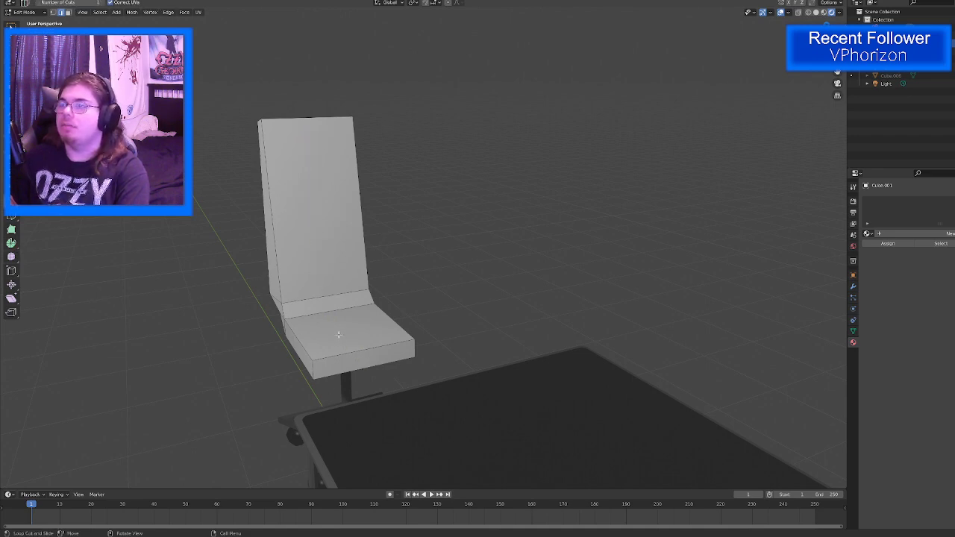
middle_drag(336, 334, 473, 305)
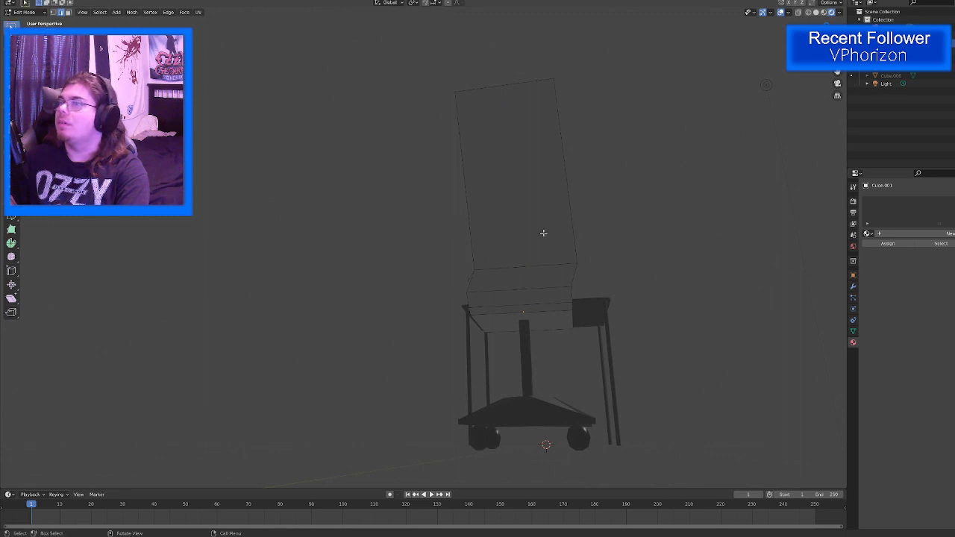
key(shift+space)
click(532, 286)
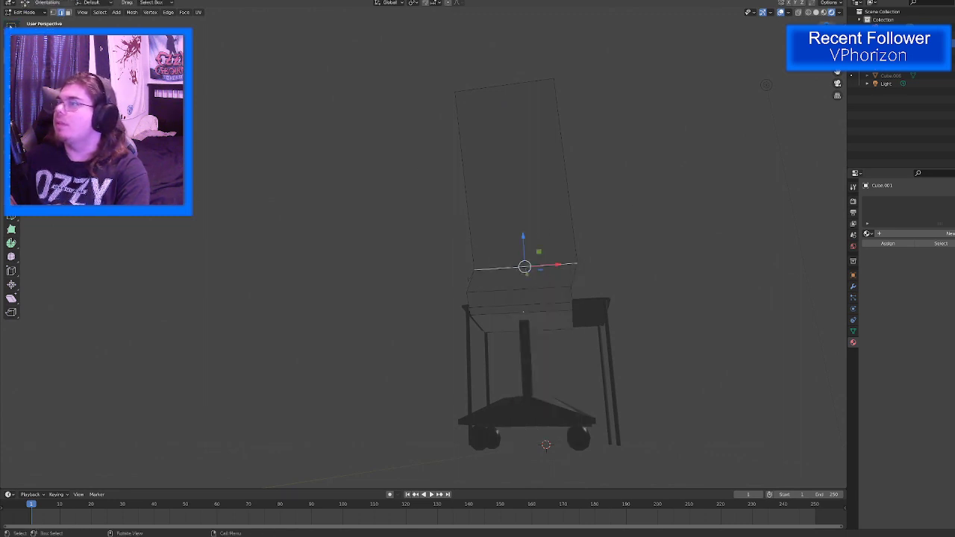
key(KP_1)
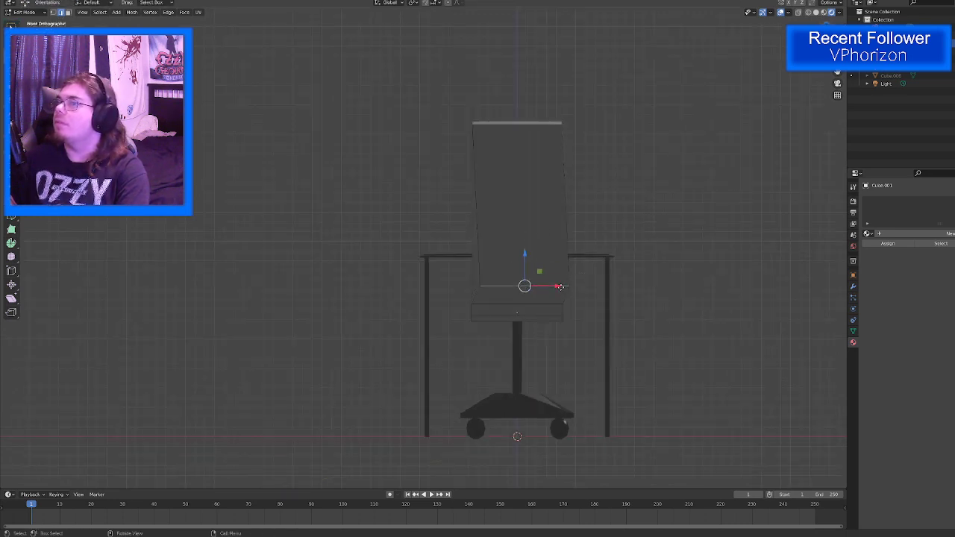
drag(564, 287, 553, 287)
middle_drag(556, 285, 525, 300)
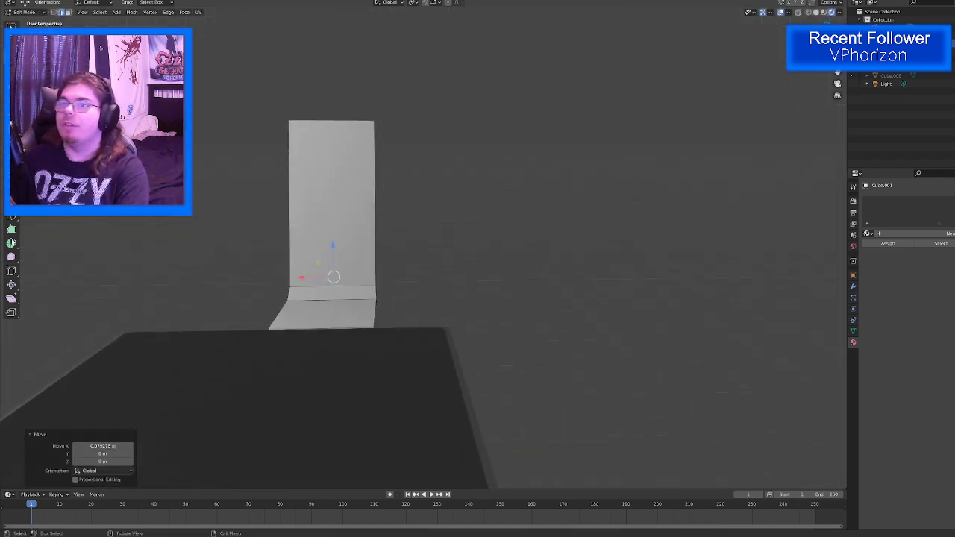
Step: Add two evenly spaced lengthwise loop cuts running through the seat and backrest, without sliding them
click(11, 203)
middle_drag(389, 320, 359, 351)
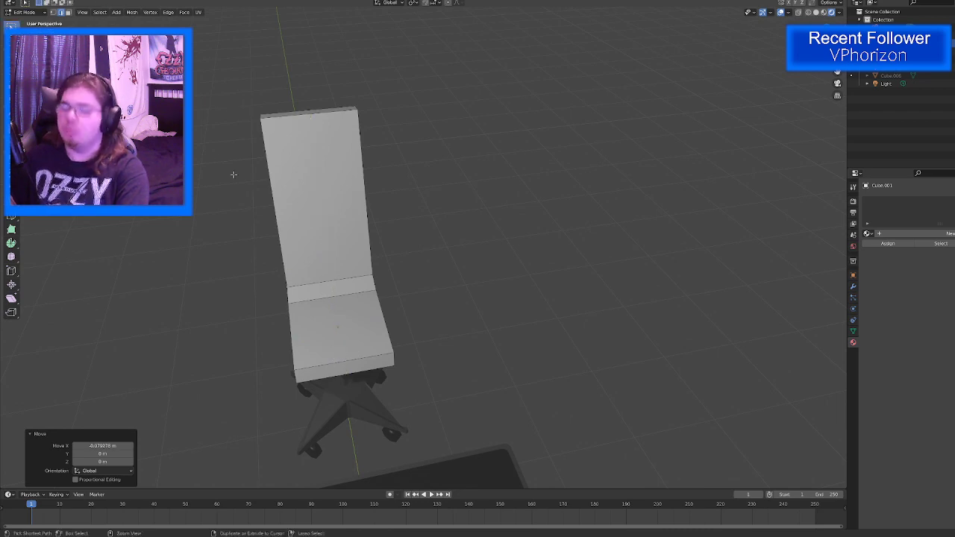
scroll(338, 353, up, 1)
click(338, 353)
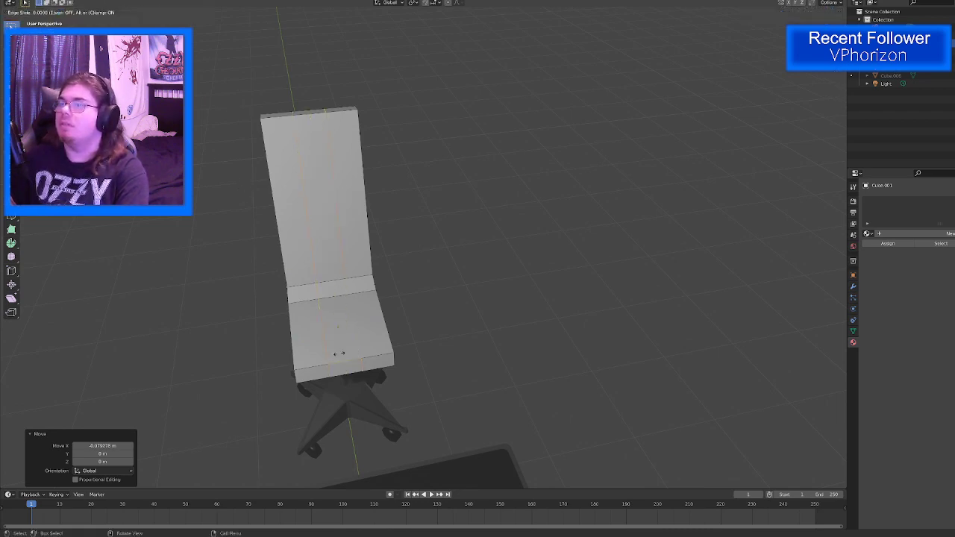
right_click(339, 353)
key(space)
key(space)
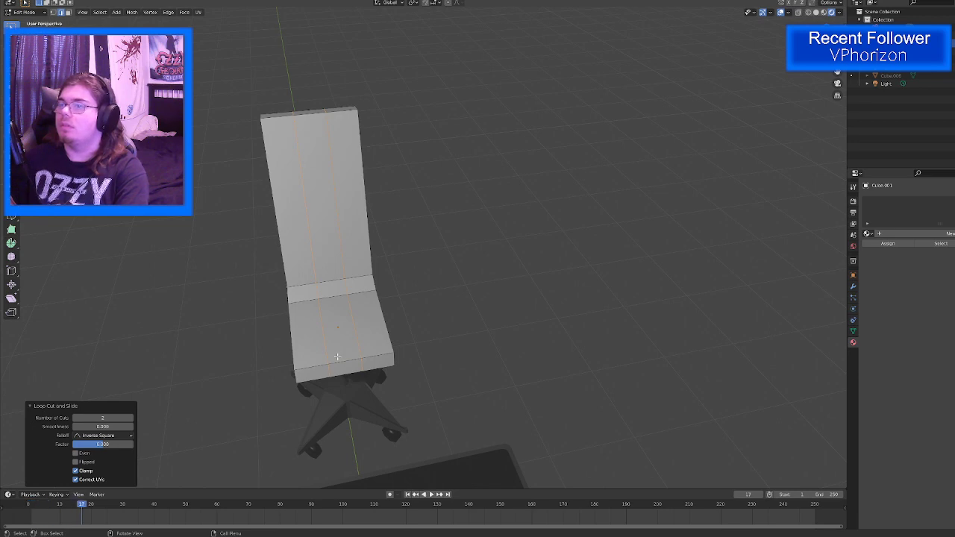
Step: Spread the two lengthwise loops towards the chair's sides by scaling them about 1.95 along X
key(shift+space)
click(314, 390)
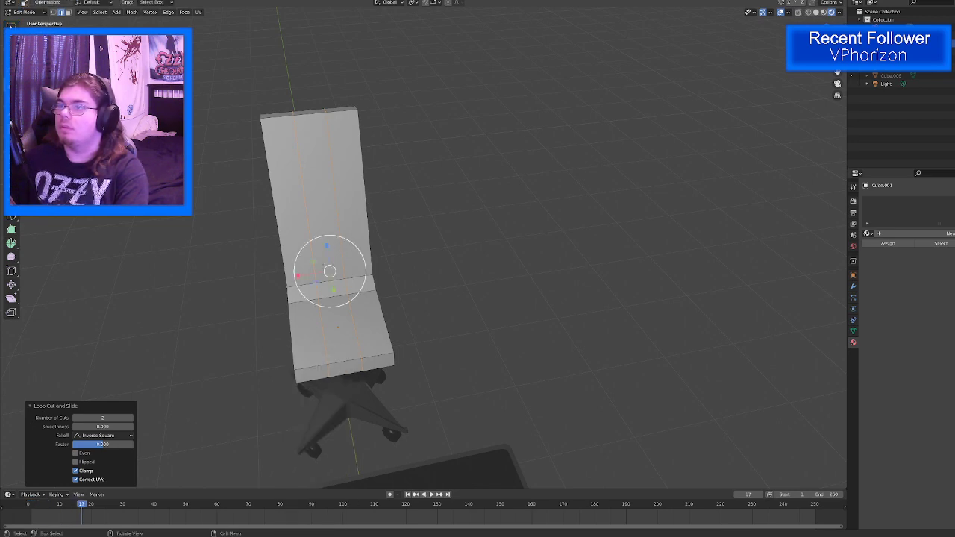
drag(297, 276, 266, 270)
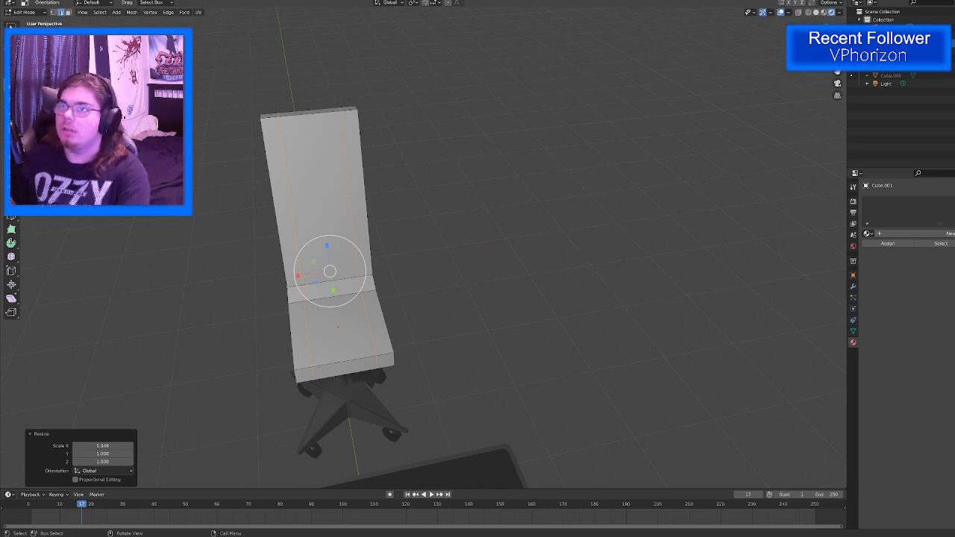
Step: Add one horizontal loop cut across the backrest and slide it up into the upper half
key(ctrl+b)
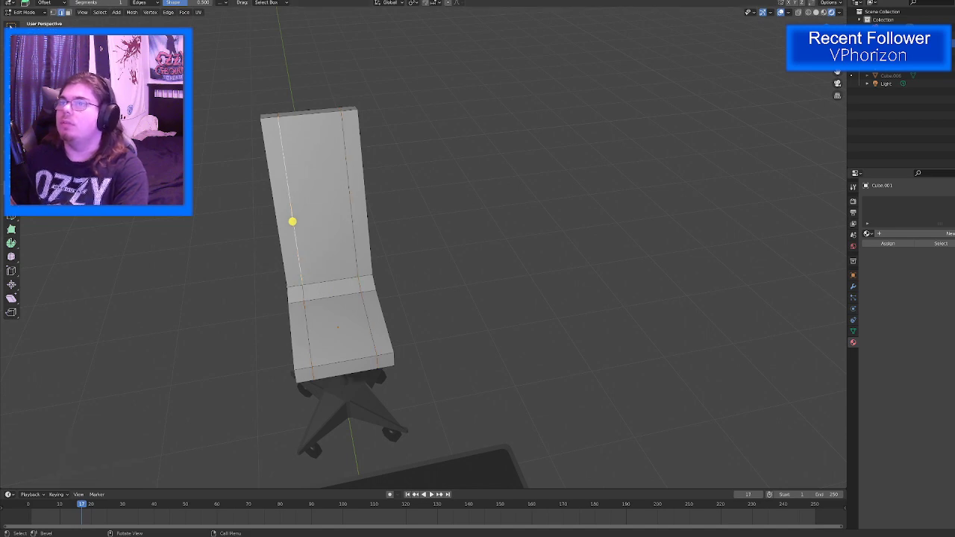
shift+click(337, 323)
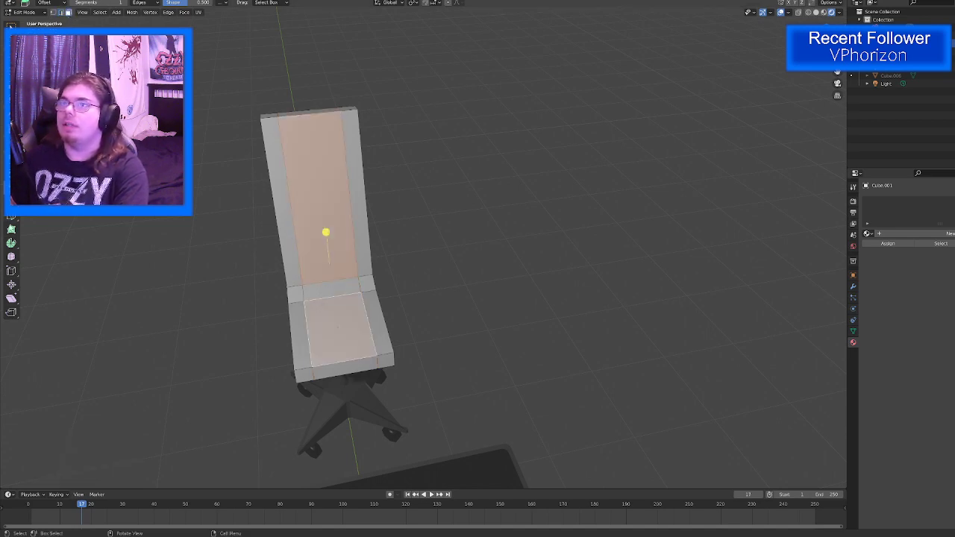
key(ctrl+r)
click(282, 190)
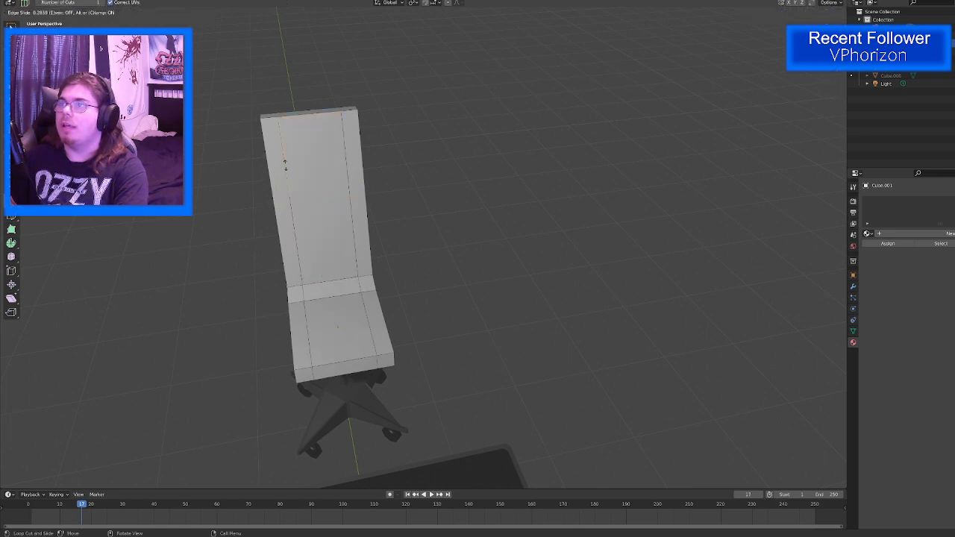
click(287, 160)
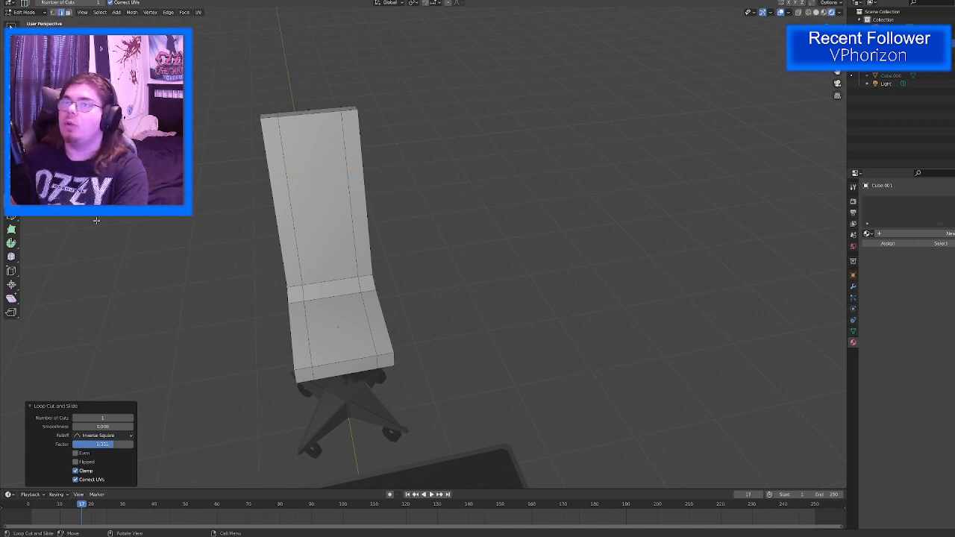
Step: Return to Object Mode and try smooth shading on the chair's star base
middle_drag(358, 466, 426, 403)
key(Tab)
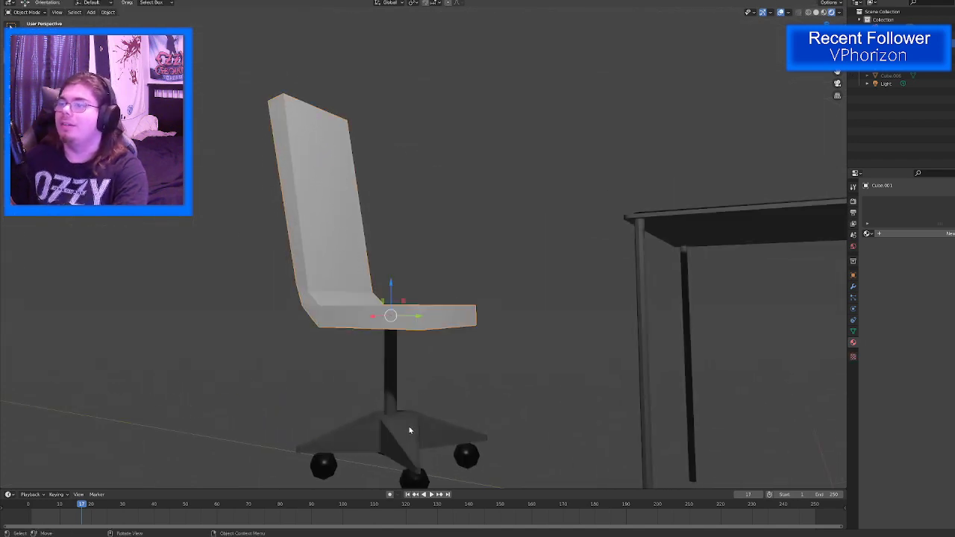
click(411, 429)
right_click(411, 427)
click(387, 392)
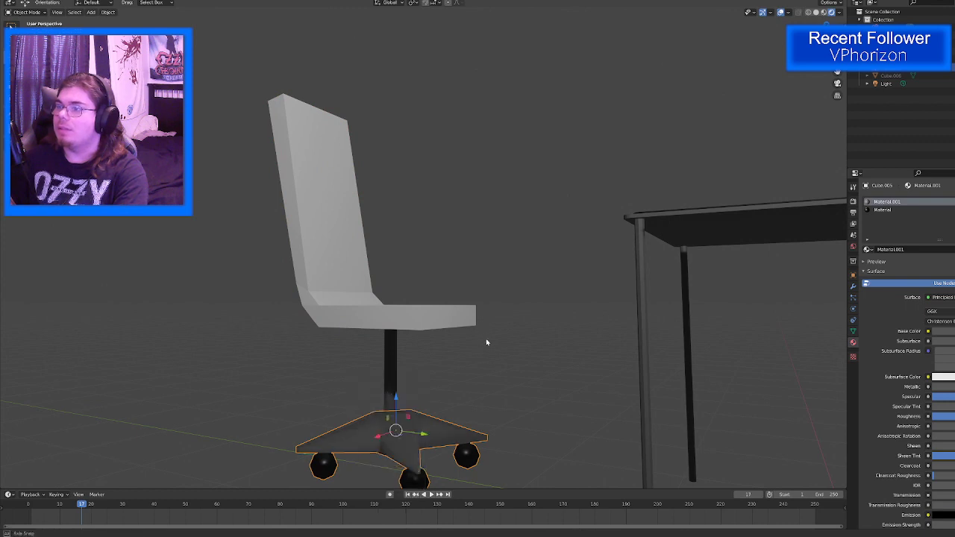
mouse_move(486, 341)
middle_down()
mouse_move(509, 321)
mouse_move(302, 241)
middle_up()
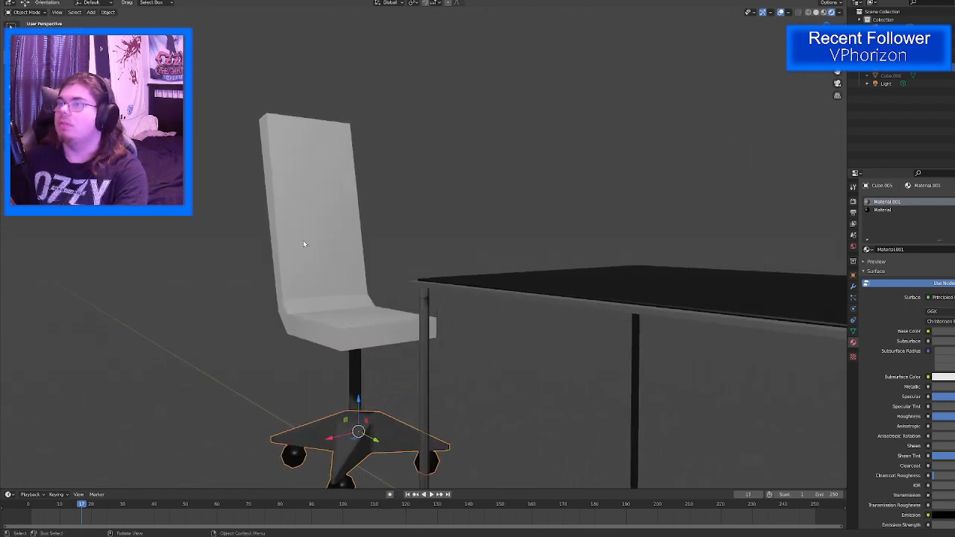
Step: Reopen the seat and backrest in Edit Mode and select the two central front faces of the backrest
click(303, 240)
key(Tab)
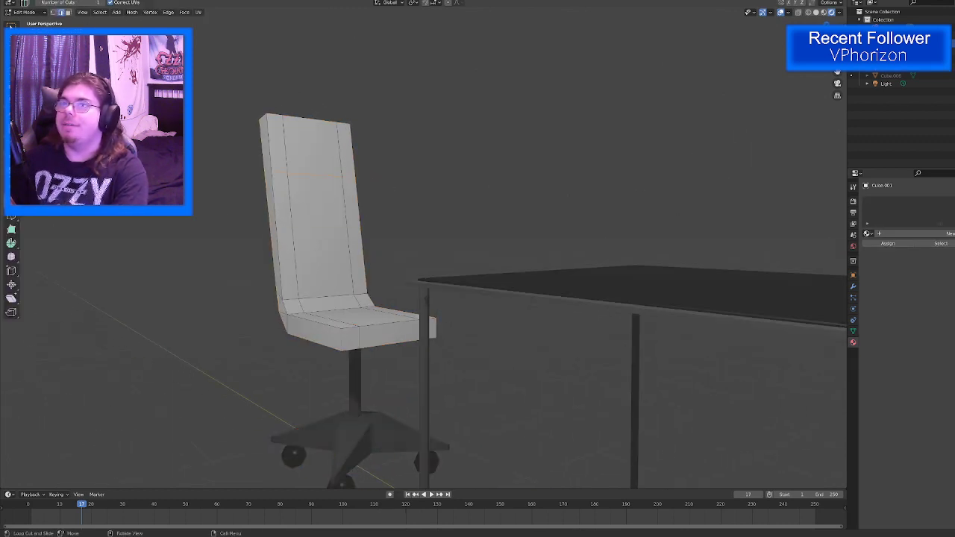
click(11, 188)
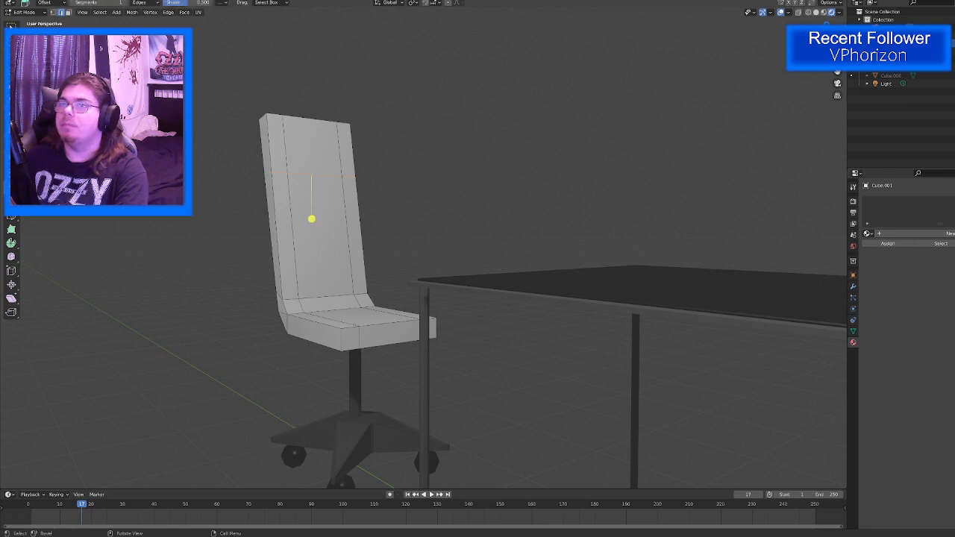
click(294, 145)
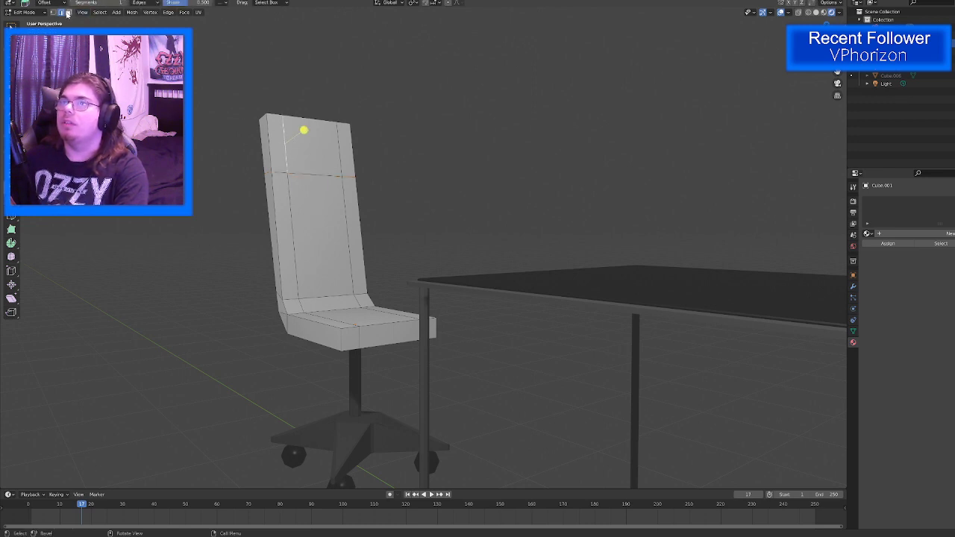
click(69, 12)
shift+click(338, 184)
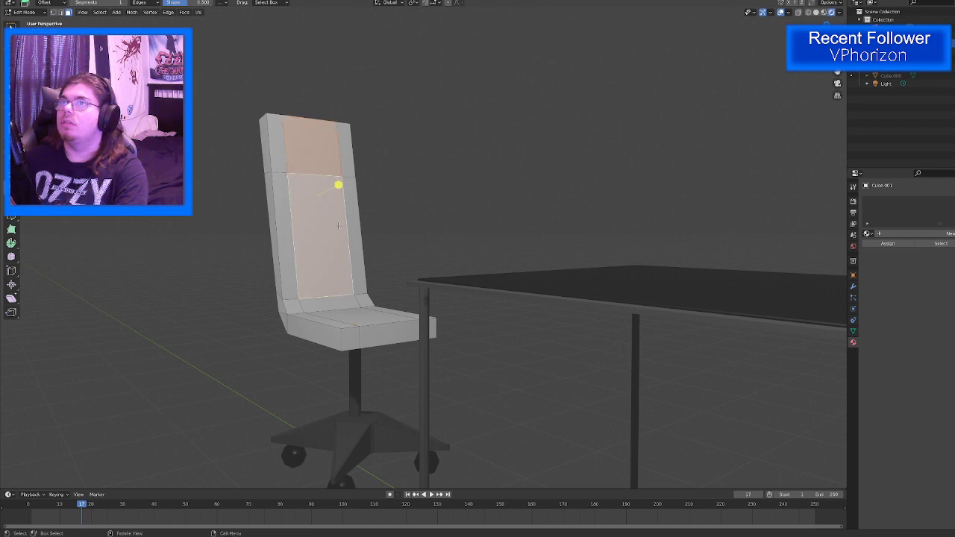
Step: Try to bevel the two central front faces of the backrest, and undo it
key(ctrl+b)
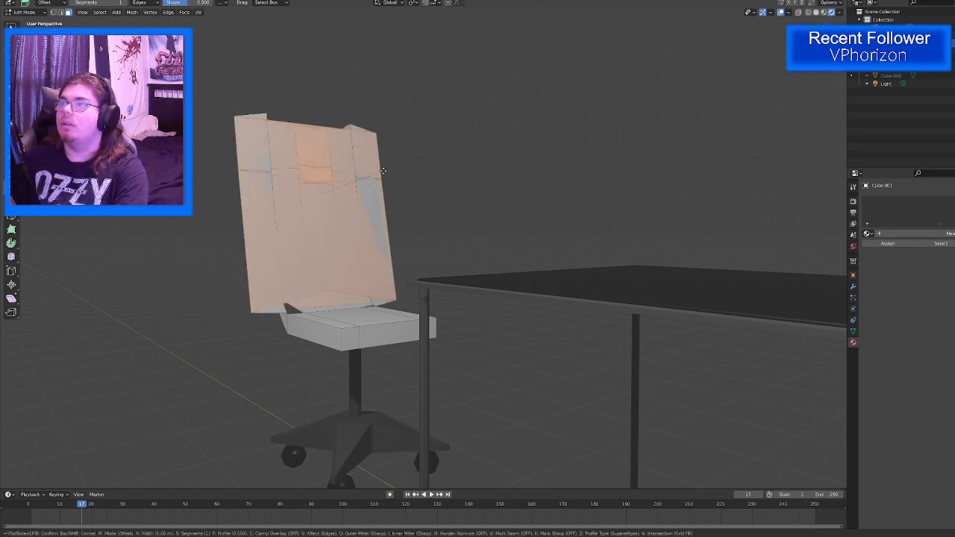
click(338, 181)
key(ctrl+z)
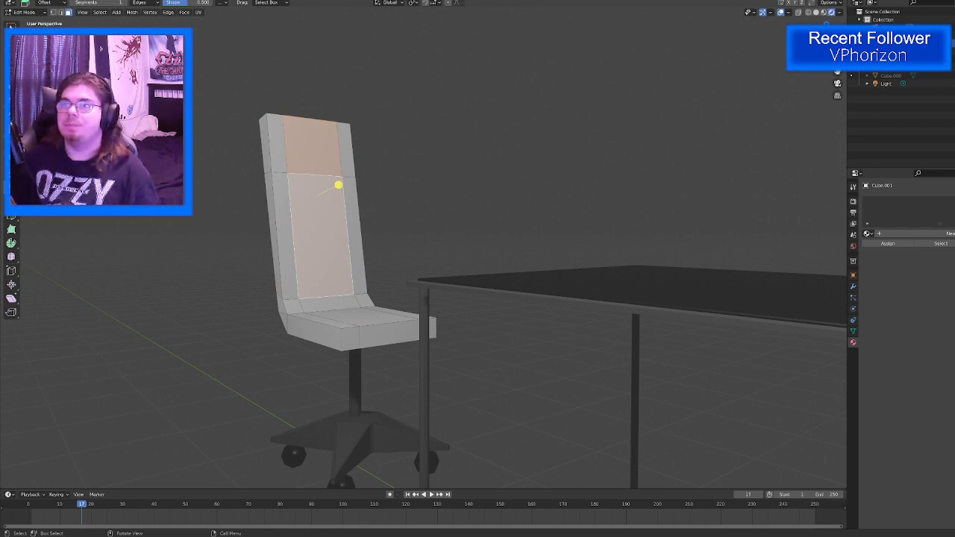
Step: Try to extrude the backrest's two central front faces outward and inset them, and undo the attempts
click(12, 160)
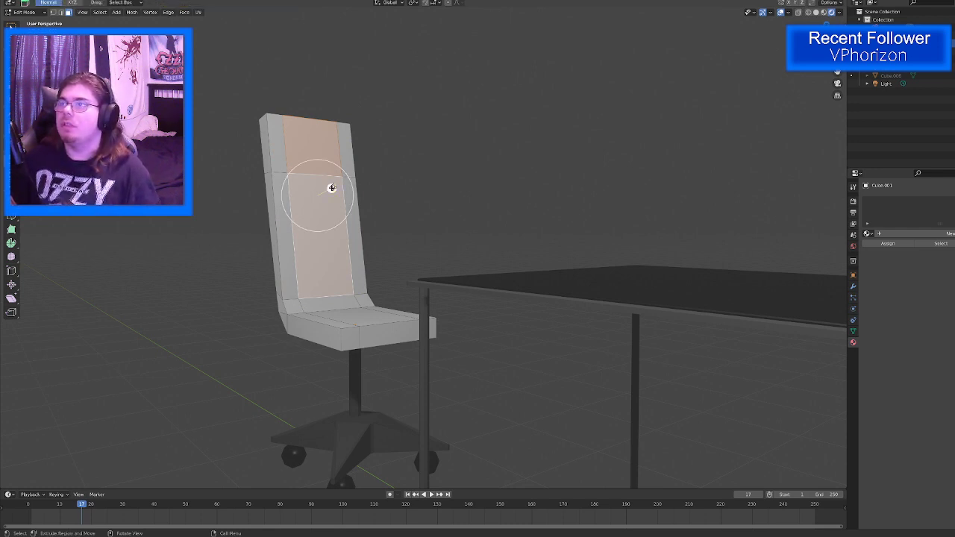
drag(332, 187, 354, 178)
key(shift+space)
key(i)
click(443, 164)
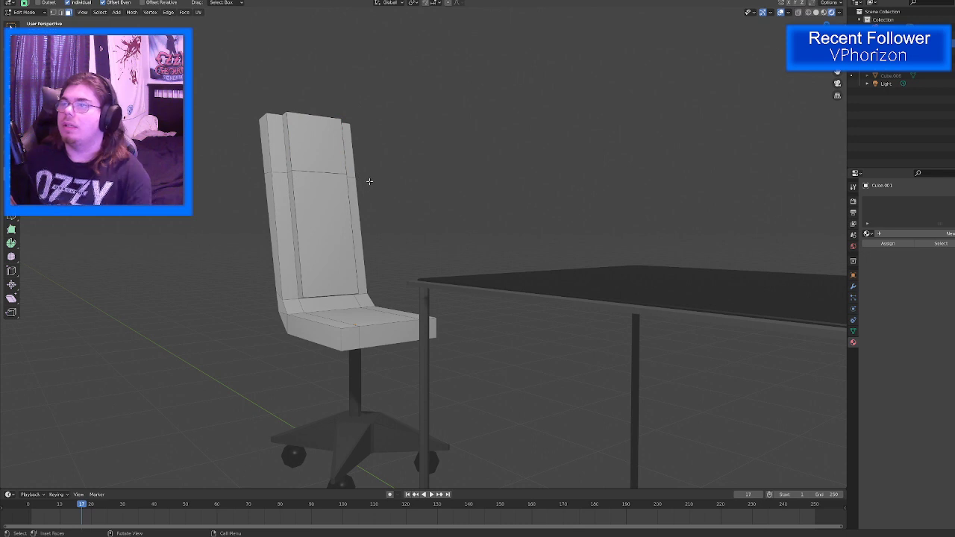
key(ctrl+z)
mouse_move(341, 177)
mouse_down()
mouse_move(354, 171)
mouse_move(342, 177)
mouse_up()
key(ctrl+z)
key(ctrl+z)
key(ctrl+z)
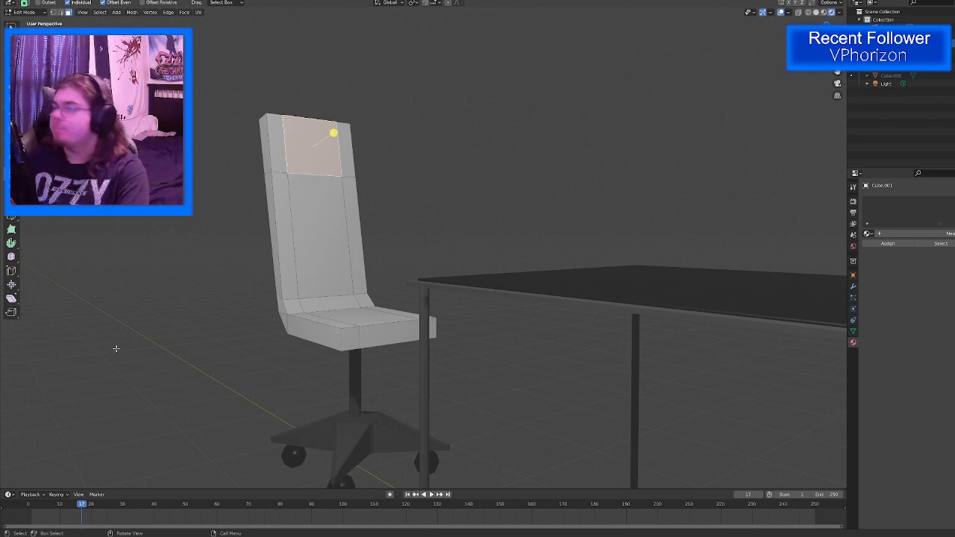
Step: Select the upper and lower faces along one side of the backrest and inset them
middle_drag(326, 318, 373, 345)
click(350, 227)
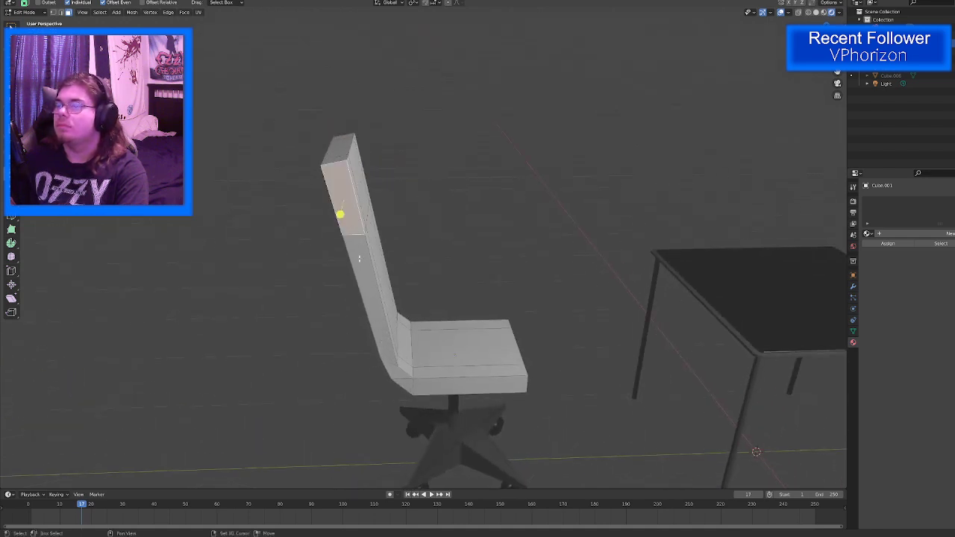
shift+click(357, 273)
key(i)
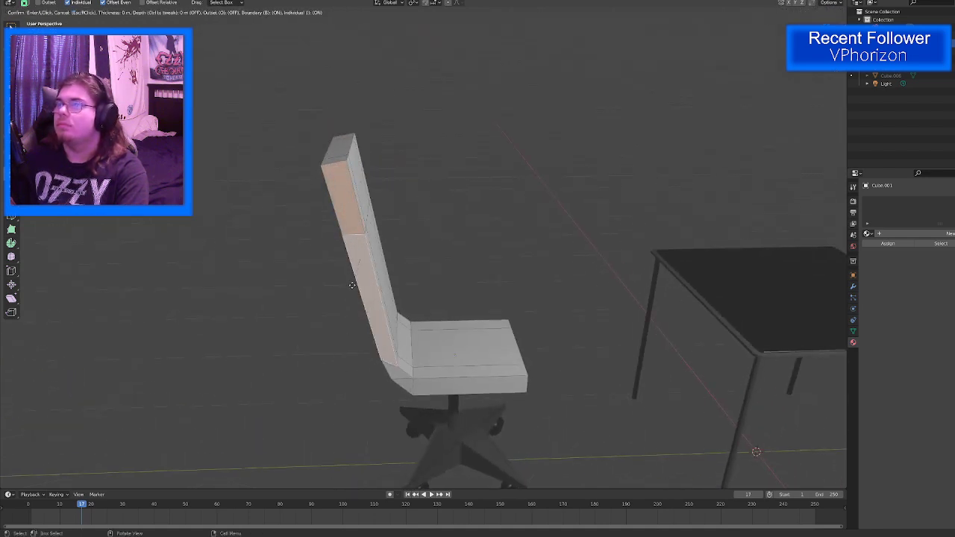
click(356, 268)
Step: Push the inset side faces of the backrest inward along X and inspect the recess from several angles
middle_drag(356, 270, 291, 281)
key(shift+space)
click(321, 184)
drag(280, 280, 276, 284)
middle_drag(308, 312, 217, 228)
scroll(208, 232, up, 4)
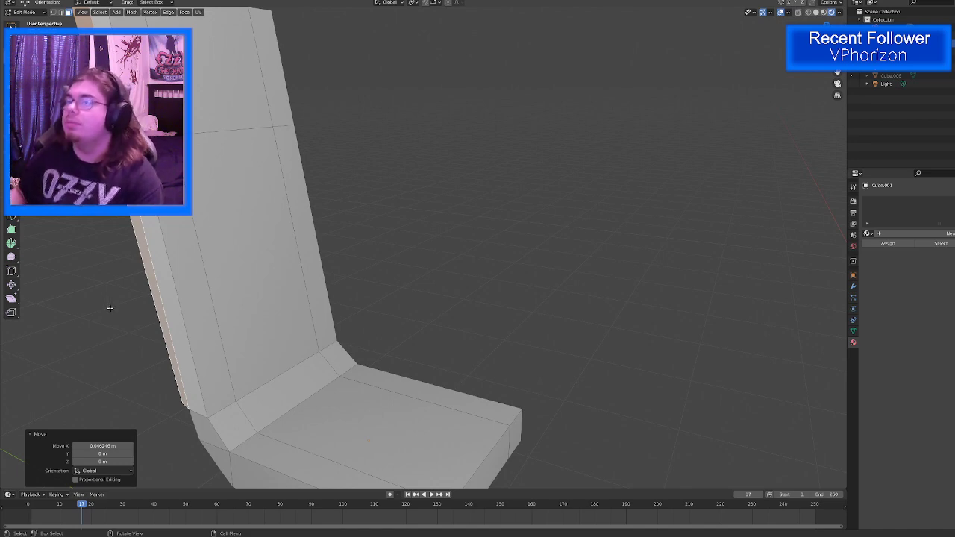
middle_drag(141, 345, 279, 378)
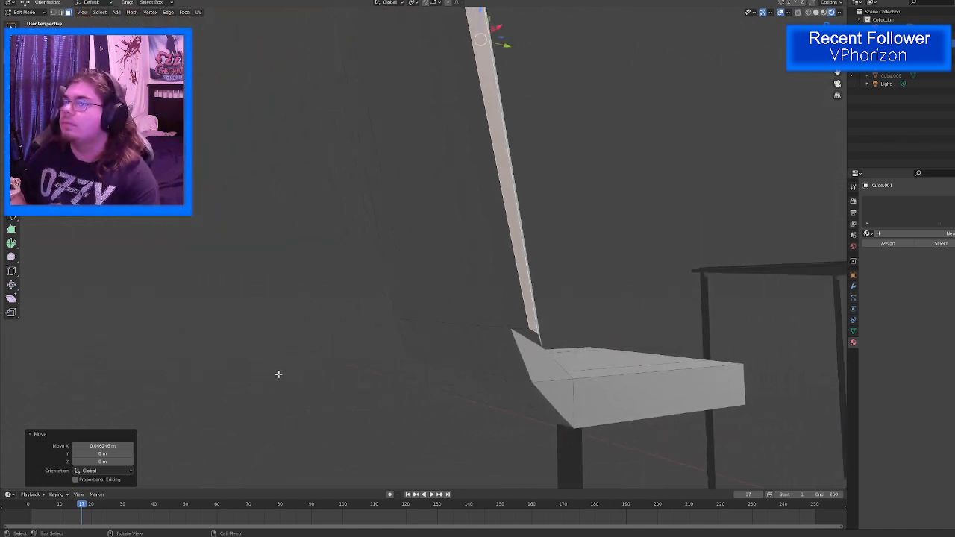
Step: Undo the inward move and the inset on the backrest's side faces
key(ctrl+z)
scroll(279, 374, up, 5)
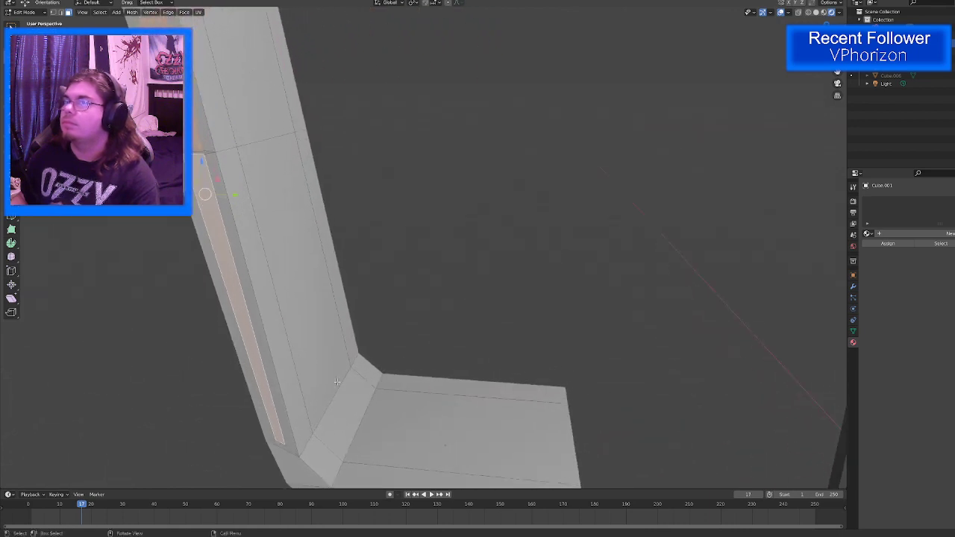
click(210, 275)
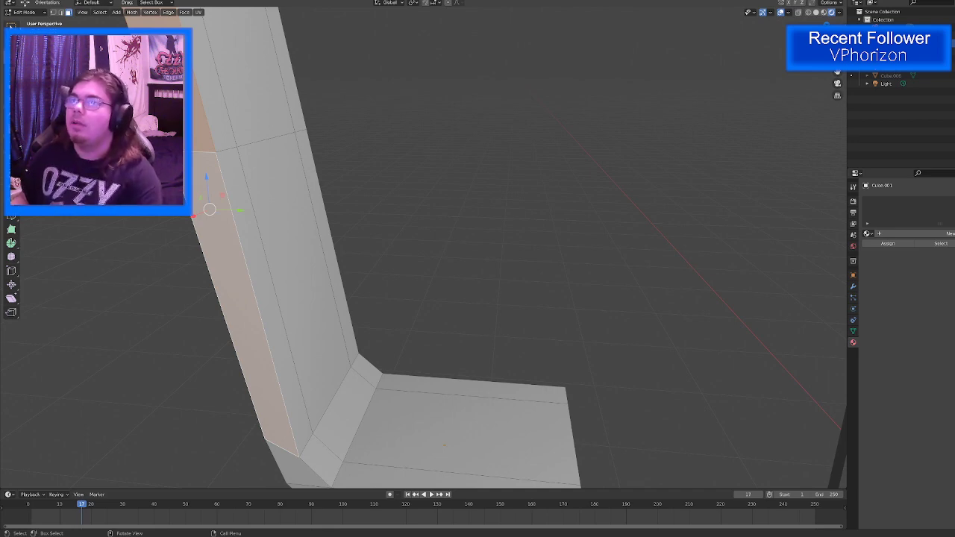
Step: Select the backrest's central front faces, the seat's central top face, and the outer strips and side faces along one side
key(w)
middle_drag(253, 161, 200, 156)
click(199, 42)
shift+click(215, 200)
middle_drag(235, 270, 249, 320)
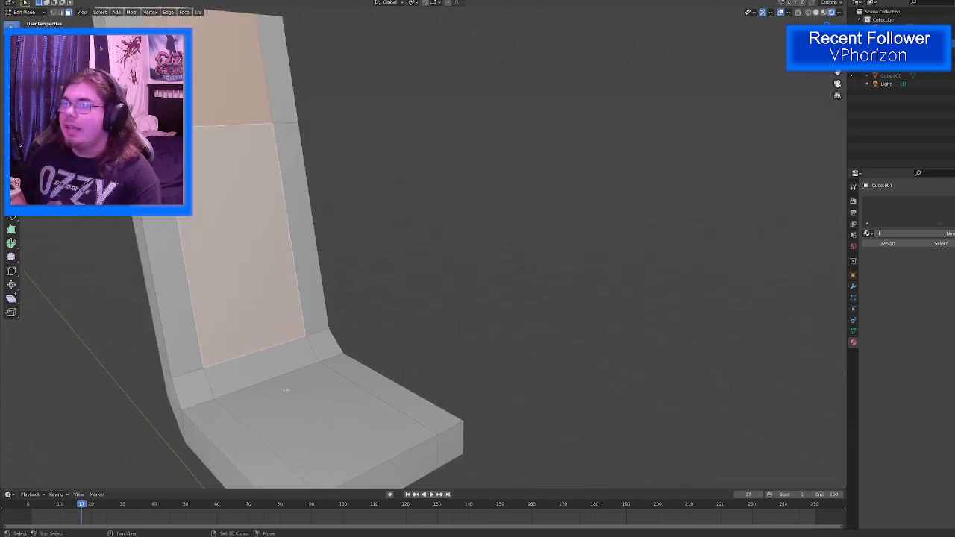
shift+click(288, 391)
middle_drag(276, 366, 302, 359)
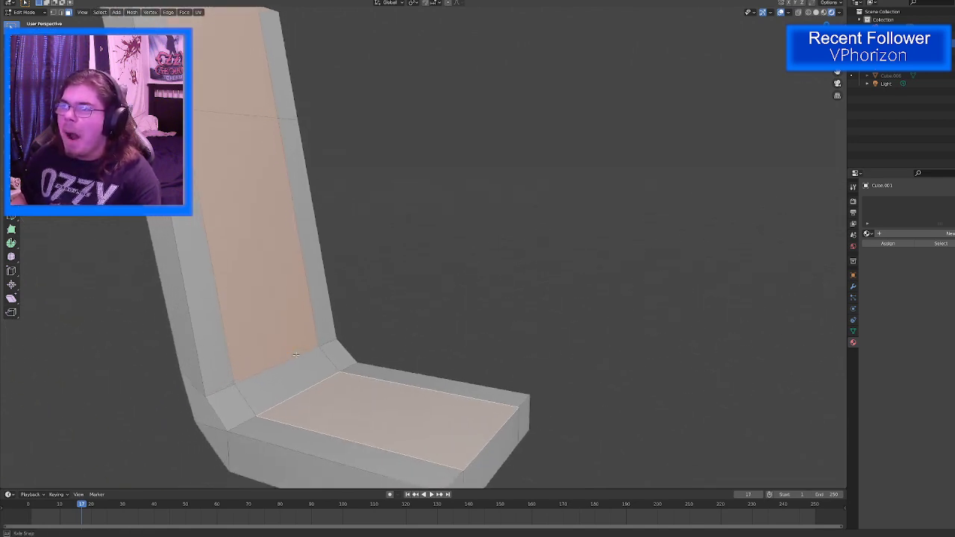
shift+click(177, 317)
shift+click(125, 75)
shift+click(158, 78)
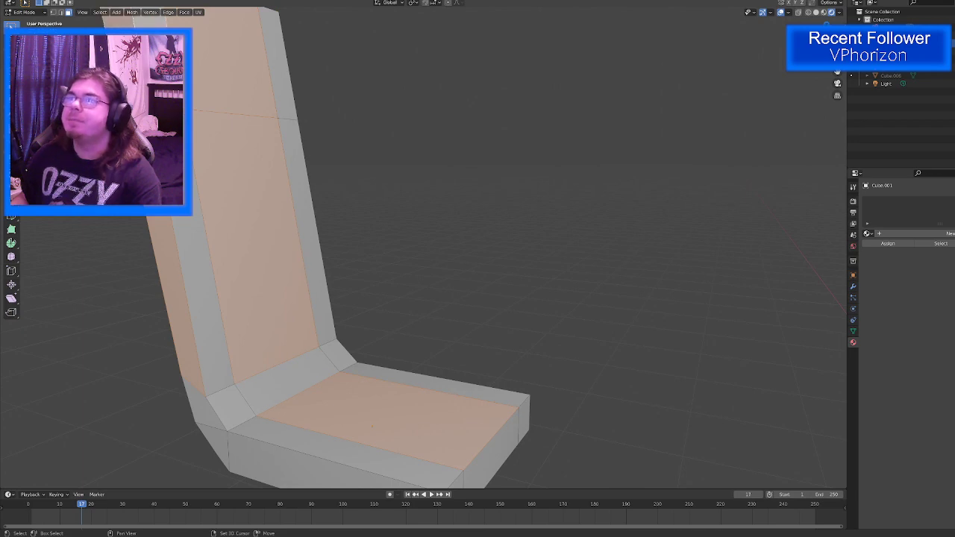
shift+click(204, 278)
shift+click(232, 407)
middle_drag(262, 418, 313, 374)
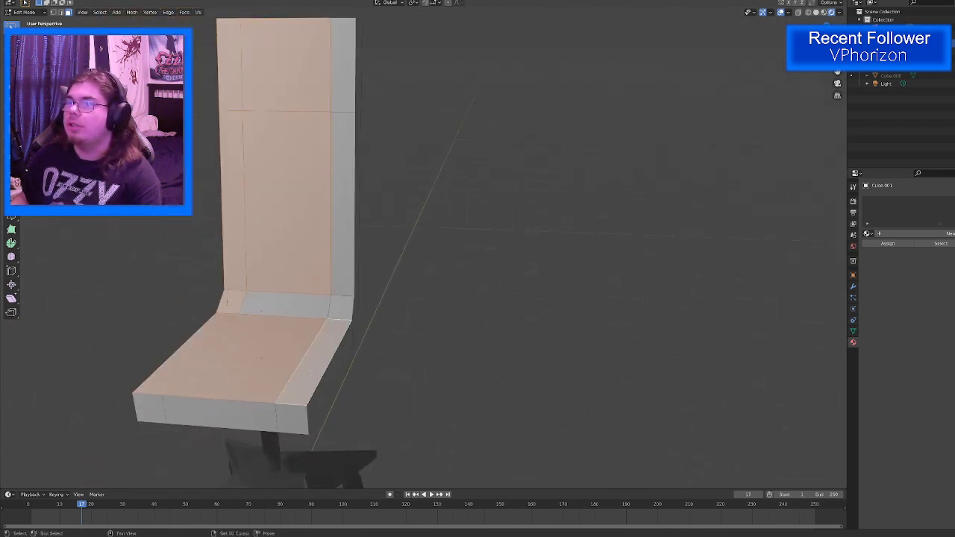
Step: Add the front strips and side faces along the other side of the backrest to the face selection
shift+click(228, 302)
shift+click(348, 231)
shift+click(338, 87)
middle_drag(347, 379, 289, 361)
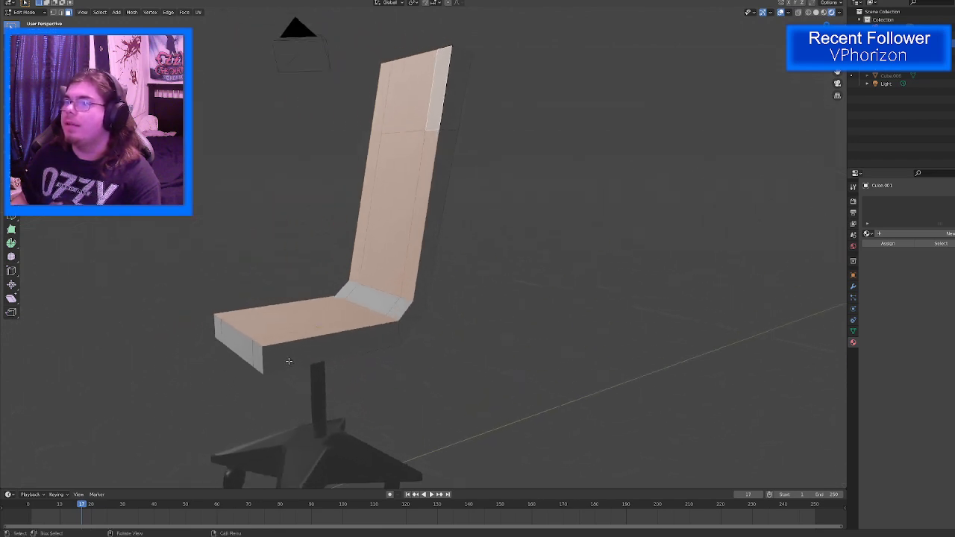
shift+click(441, 185)
shift+click(462, 83)
middle_drag(182, 330, 282, 338)
shift+click(267, 361)
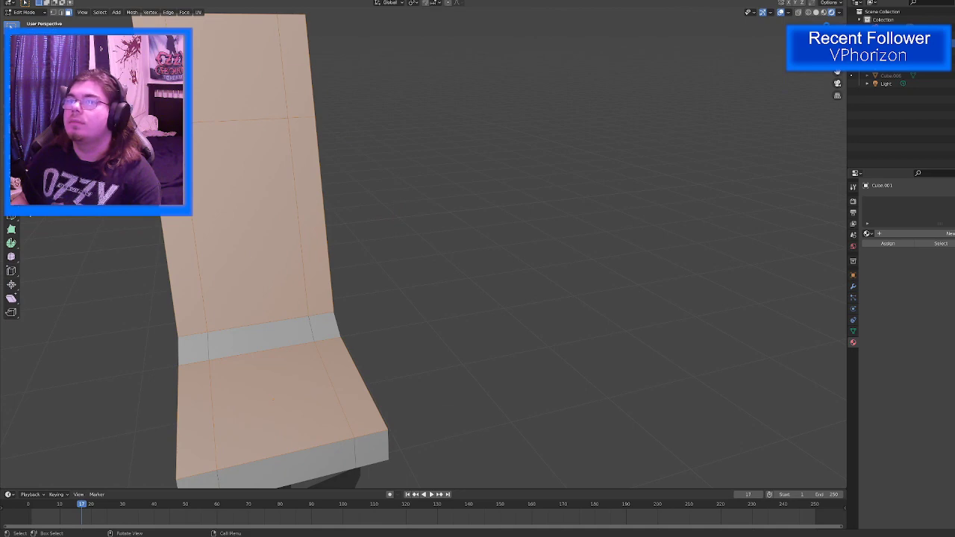
Step: Inset the selected seat and backrest faces individually by a small amount
key(i)
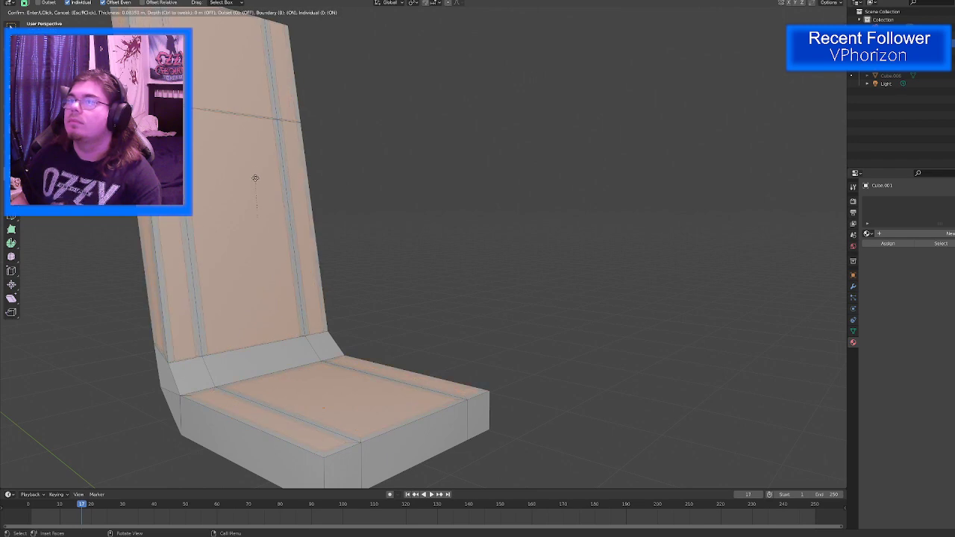
click(256, 179)
middle_drag(256, 179, 235, 214)
scroll(197, 210, up, 2)
Step: Try scaling the inset faces by 1.047 and extruding them, and revert both attempts
key(shift+space)
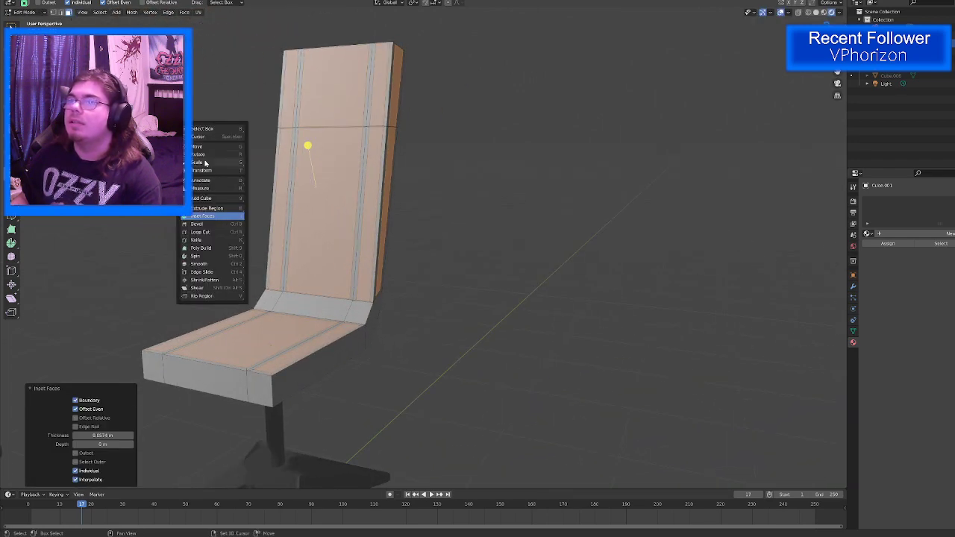
click(205, 162)
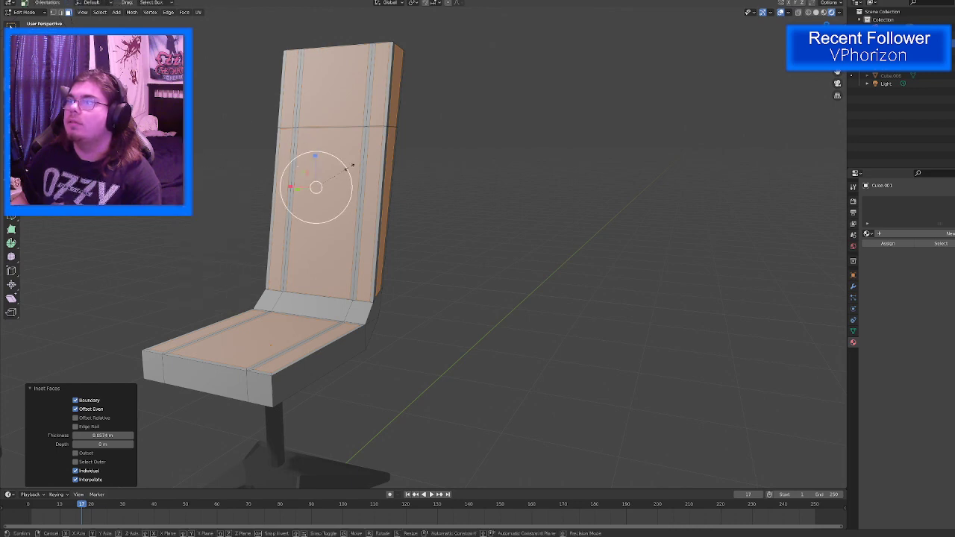
drag(347, 169, 350, 166)
middle_drag(333, 177, 353, 202)
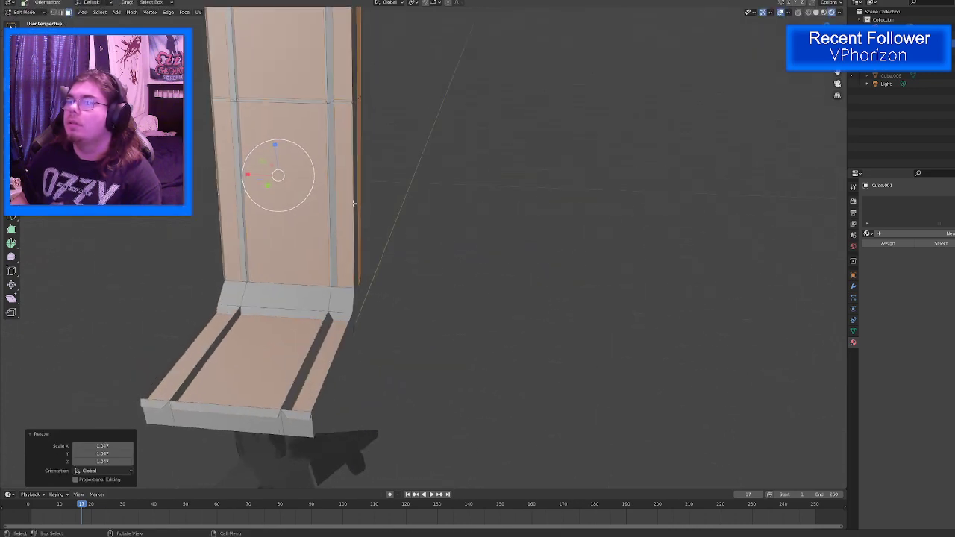
key(ctrl+z)
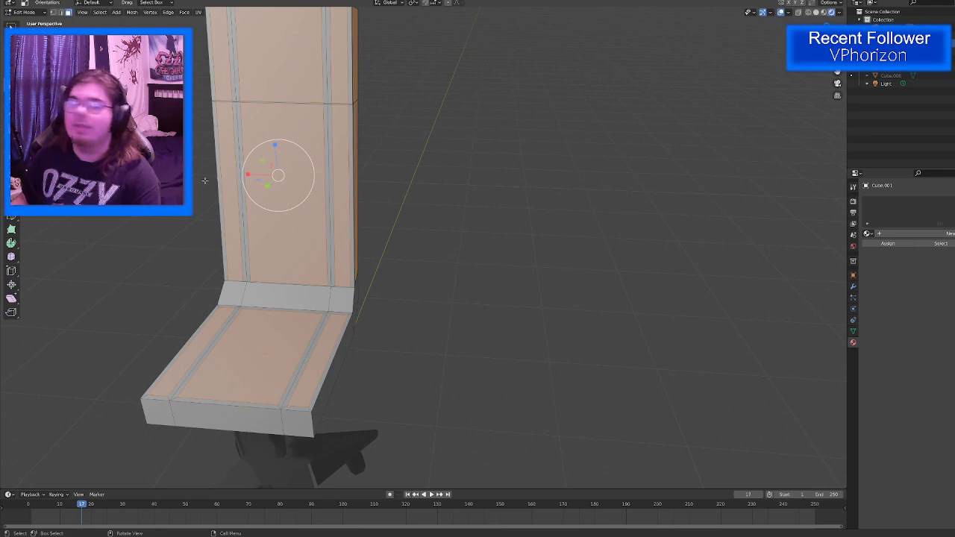
key(e)
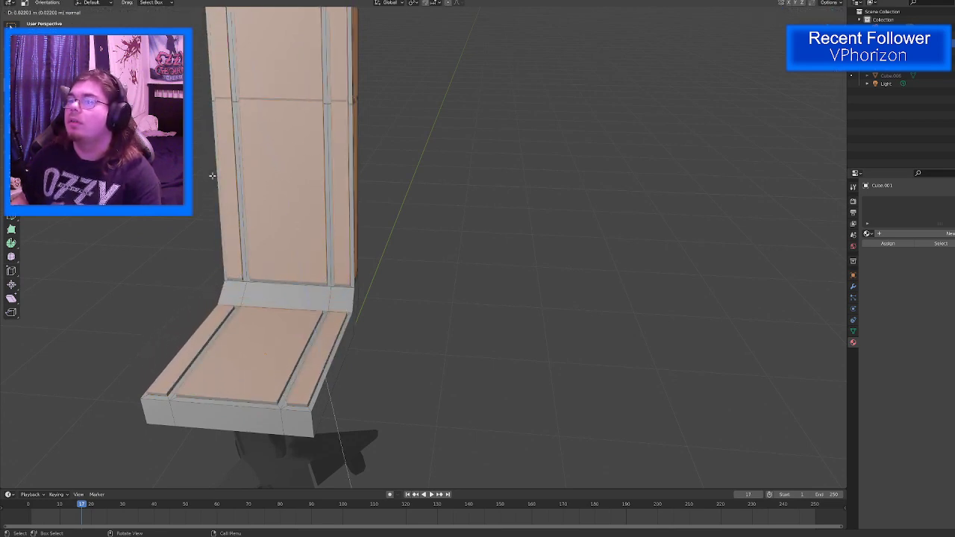
right_click(213, 176)
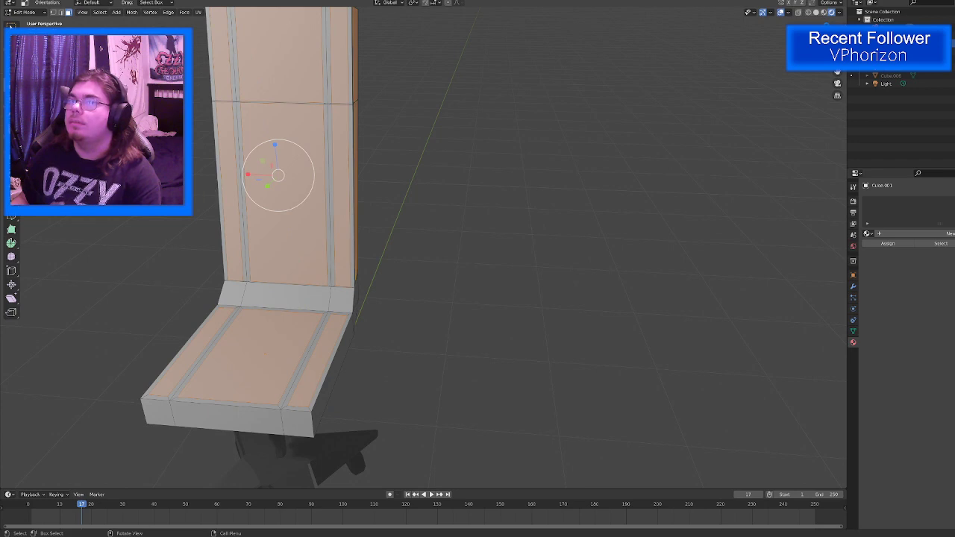
Step: Bevel the edges of the inset seat and backrest faces with one segment and a width of 0.0219 m
key(ctrl+b)
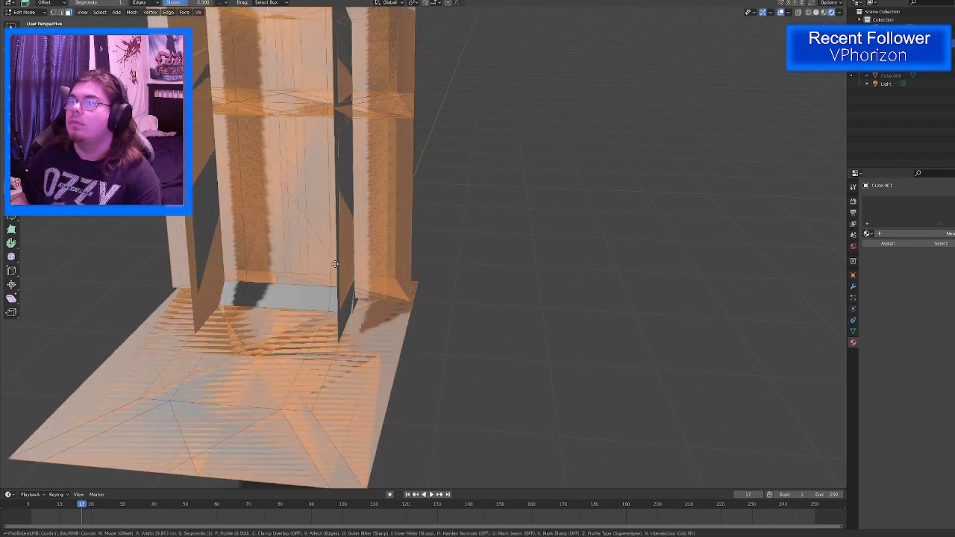
click(293, 211)
middle_drag(293, 212, 255, 276)
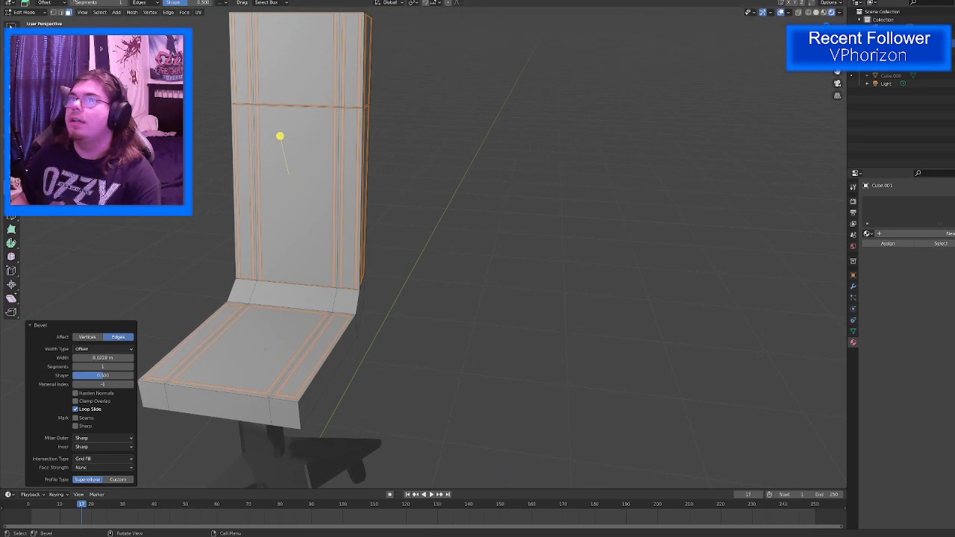
Step: Select the three inset panels on top of the seat, try moving them vertically, and undo the move
click(10, 26)
click(230, 356)
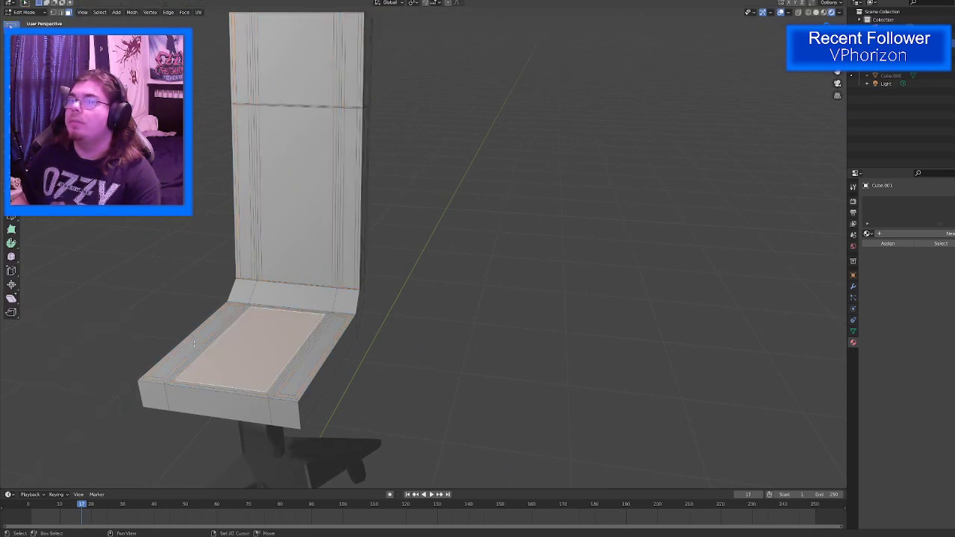
shift+click(192, 343)
shift+click(307, 350)
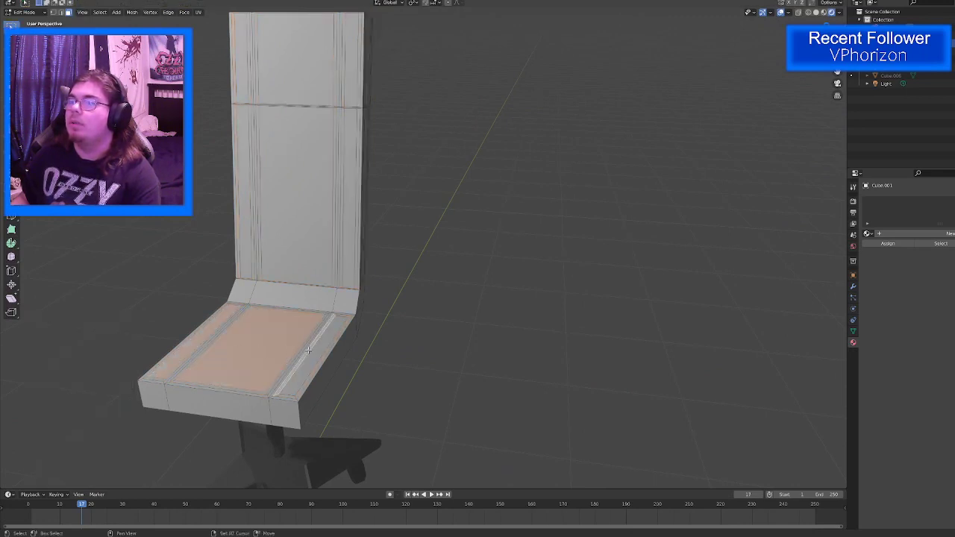
key(shift+space)
click(278, 369)
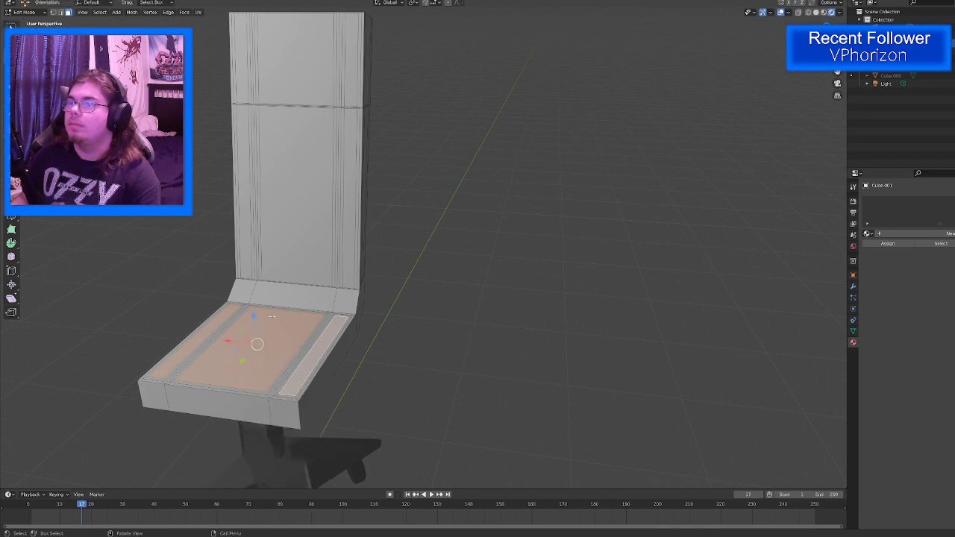
drag(254, 319, 254, 320)
middle_drag(254, 320, 290, 193)
scroll(333, 300, up, 5)
key(ctrl+z)
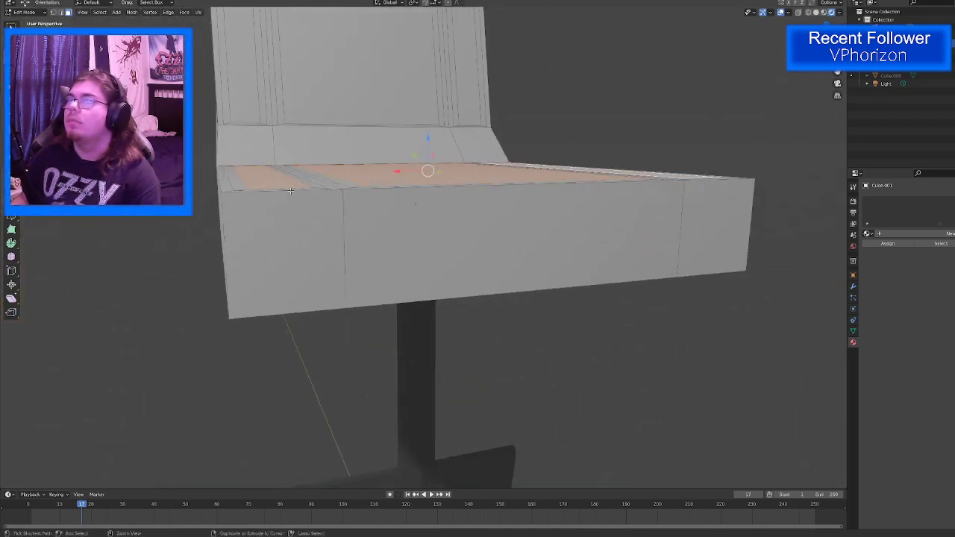
Step: Select the six inset front panels in the lower and upper rows of the backrest
middle_drag(254, 131, 272, 224)
click(247, 179)
shift+click(351, 153)
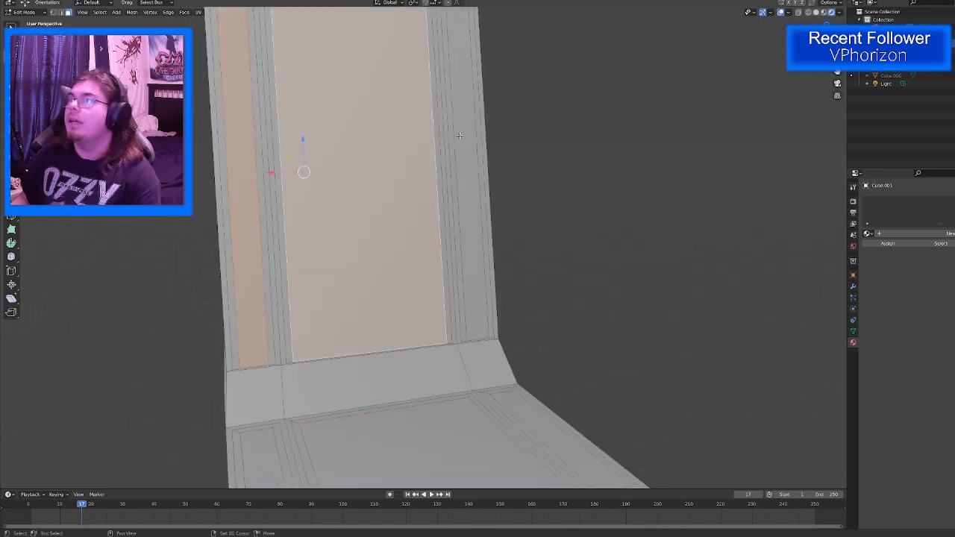
shift+click(460, 135)
scroll(448, 135, down, 3)
shift+middle_drag(369, 97, 380, 214)
shift+click(319, 153)
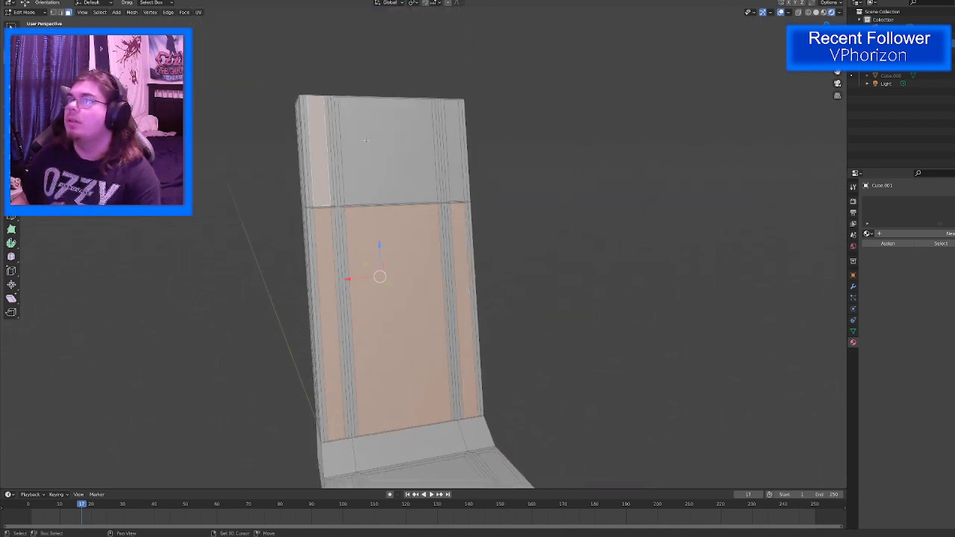
shift+click(366, 140)
shift+click(446, 134)
Step: Move the selected backrest front panels slightly along the Y axis and inspect the recess
middle_drag(445, 134, 234, 200)
key(g)
key(y)
click(390, 232)
scroll(234, 199, down, 4)
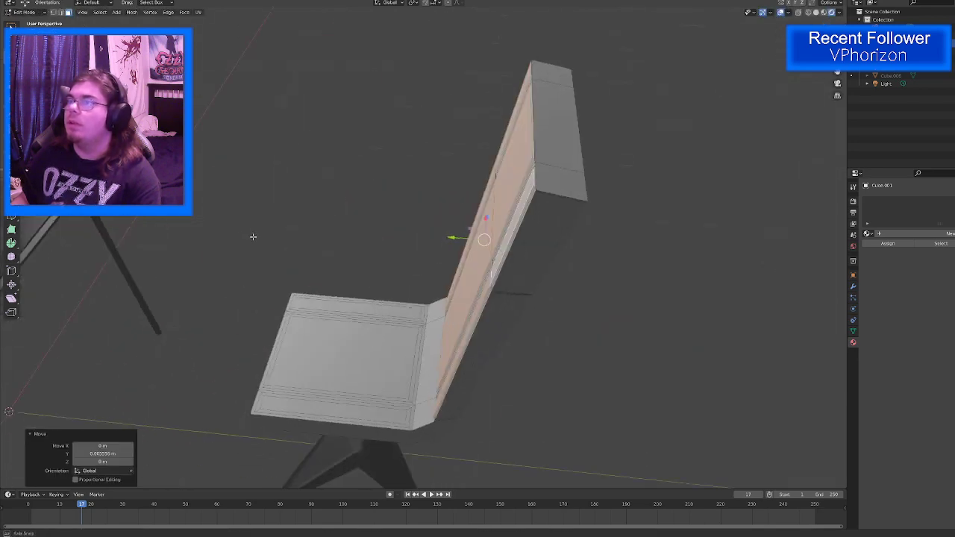
middle_drag(251, 236, 273, 215)
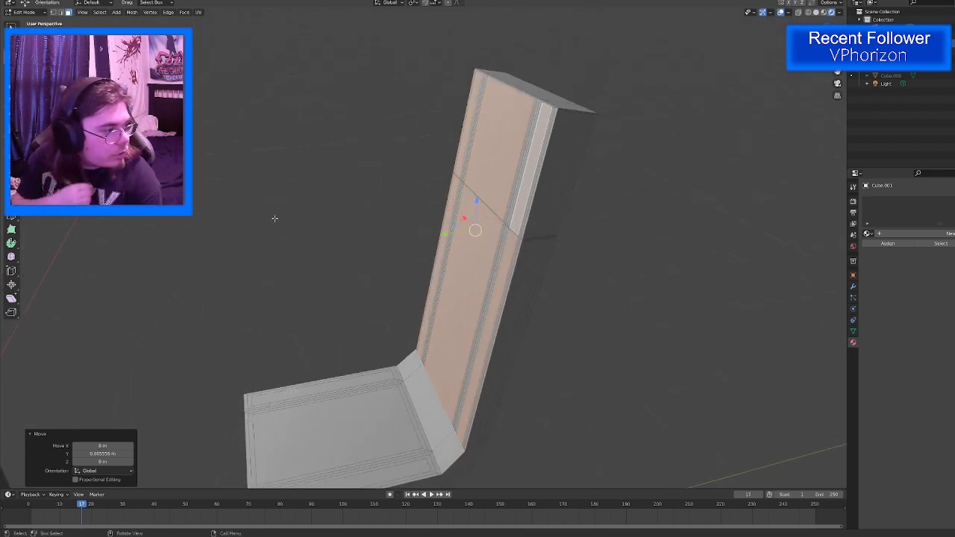
Step: Undo the panel move, the bevel and the inset on the seat and backrest faces
key(ctrl+z)
key(ctrl+z)
key(ctrl+z)
key(ctrl+z)
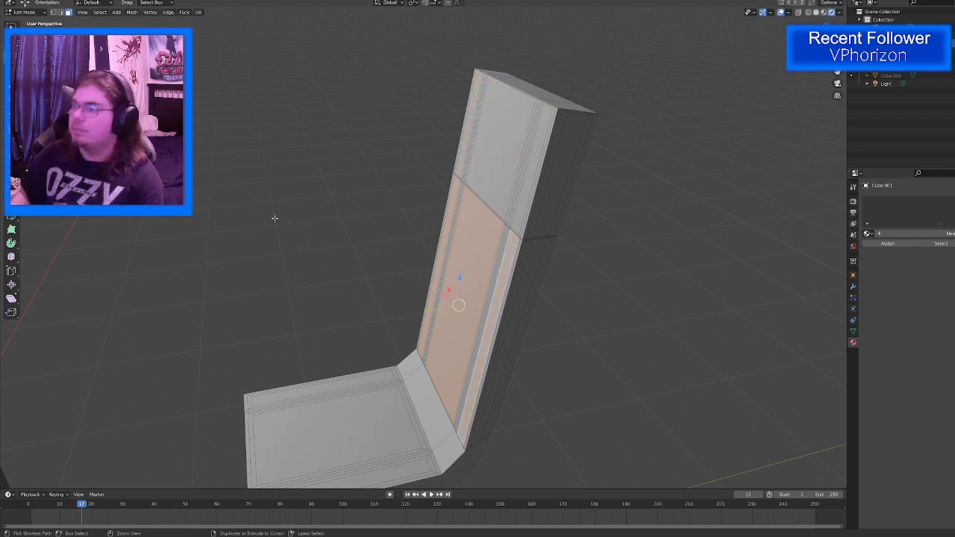
key(ctrl+z)
key(ctrl+z)
key(ctrl+z)
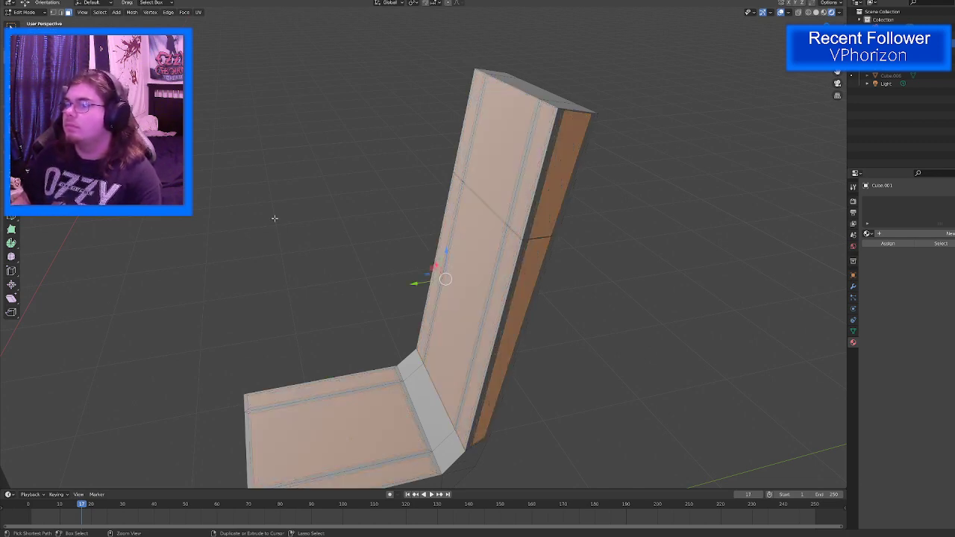
middle_drag(262, 213, 259, 187)
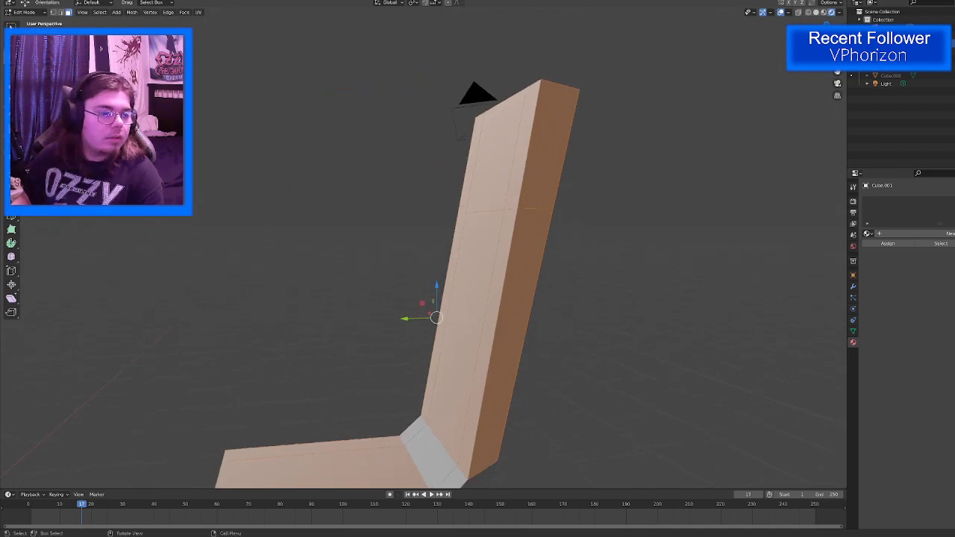
key(super+d)
key(super+d)
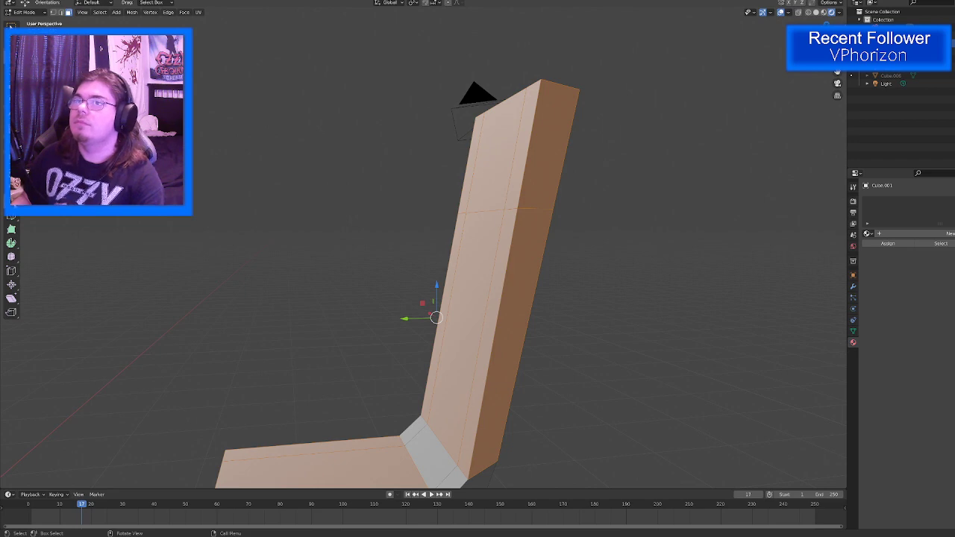
Step: Add a single centred loop cut running lengthwise through the backrest and seat
click(12, 201)
scroll(206, 157, down, 4)
middle_drag(210, 156, 381, 156)
click(440, 158)
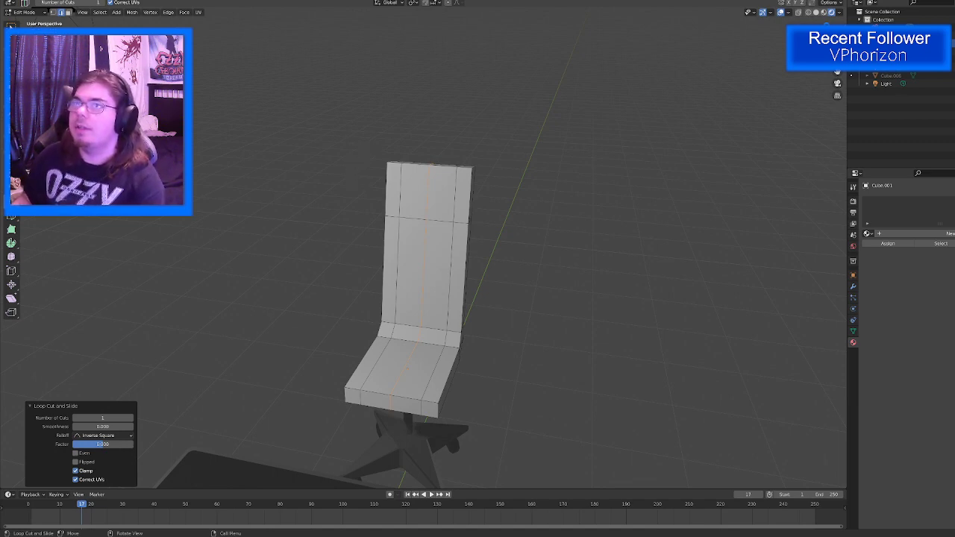
Step: Select the centre edge across the backrest's upper end and raise it about 0.05 m along Z to form a peak
click(11, 26)
scroll(331, 111, up, 4)
middle_drag(330, 111, 376, 138)
shift+middle_drag(333, 73, 378, 219)
click(377, 219)
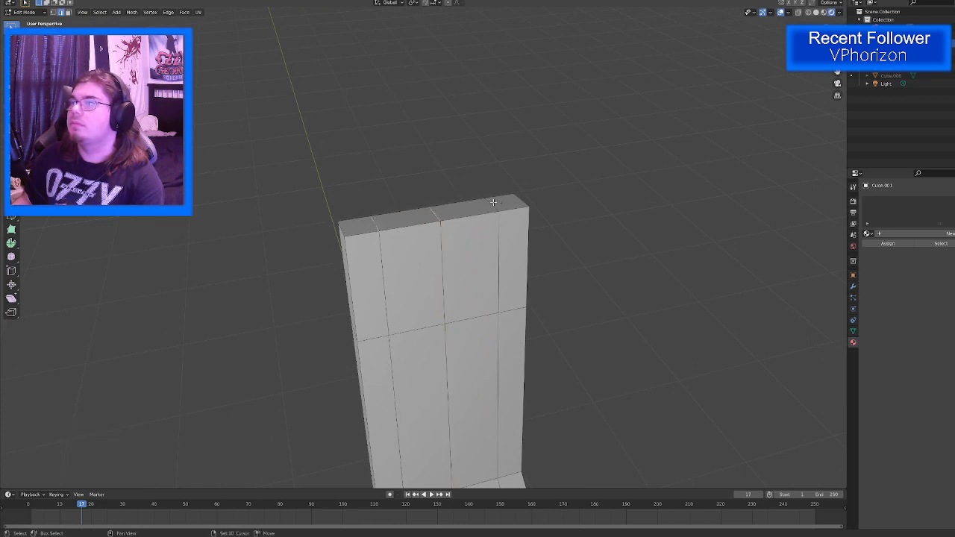
key(shift+space)
click(450, 223)
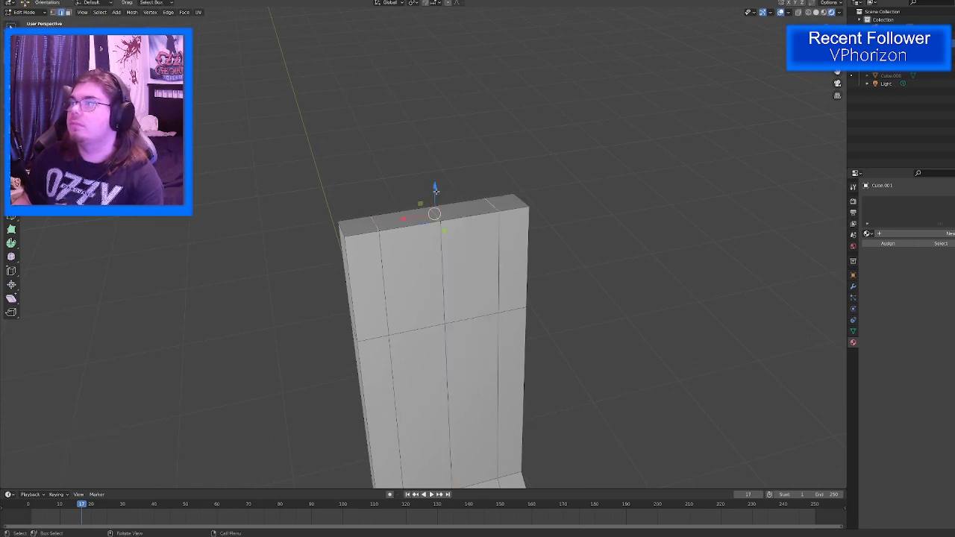
drag(436, 191, 435, 176)
middle_drag(436, 176, 461, 221)
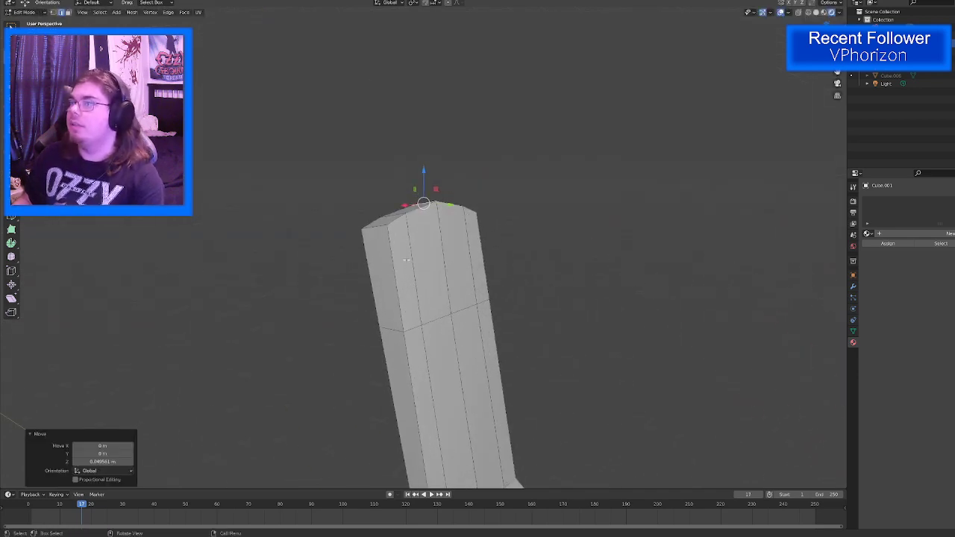
Step: Select the two outer front faces of the backrest's upper section, try moving them, and undo the move
click(68, 12)
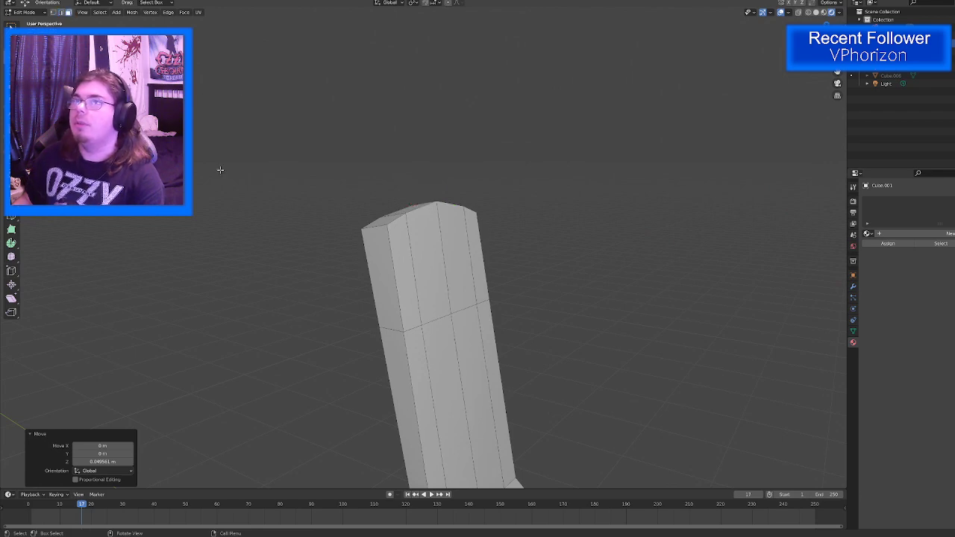
shift+click(477, 235)
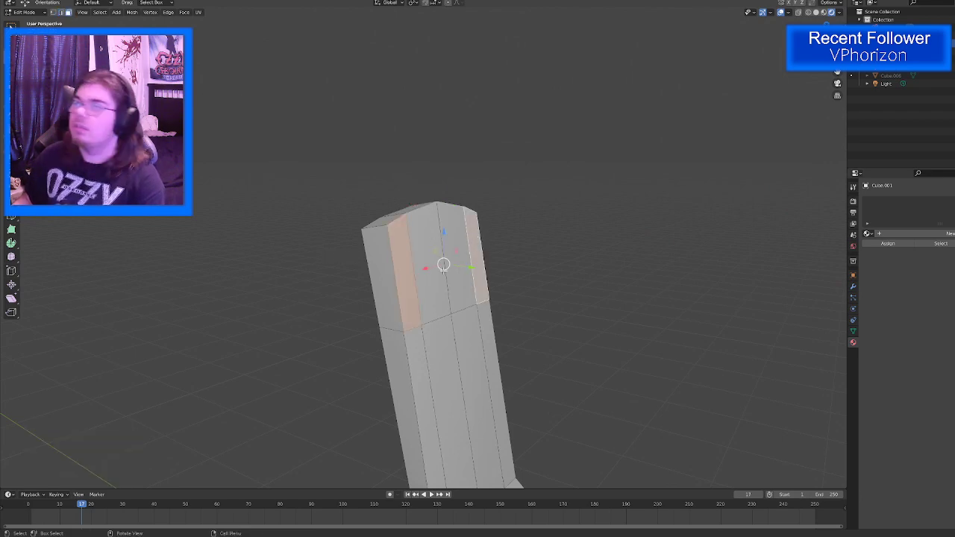
drag(464, 272, 466, 263)
key(ctrl+z)
scroll(488, 269, down, 5)
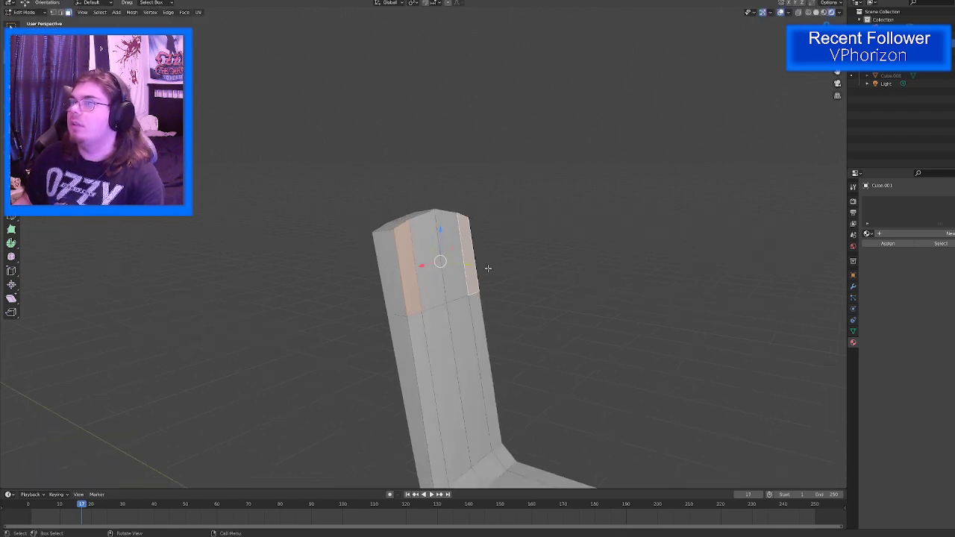
Step: Add a centred lengthwise loop cut on each side of the centre line through the backrest and seat
middle_drag(485, 270, 449, 345)
click(12, 201)
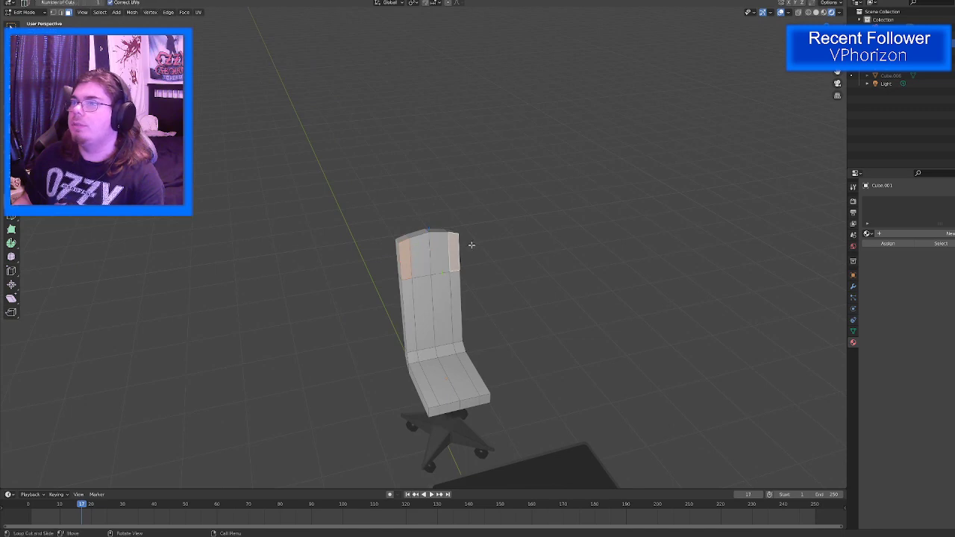
click(419, 230)
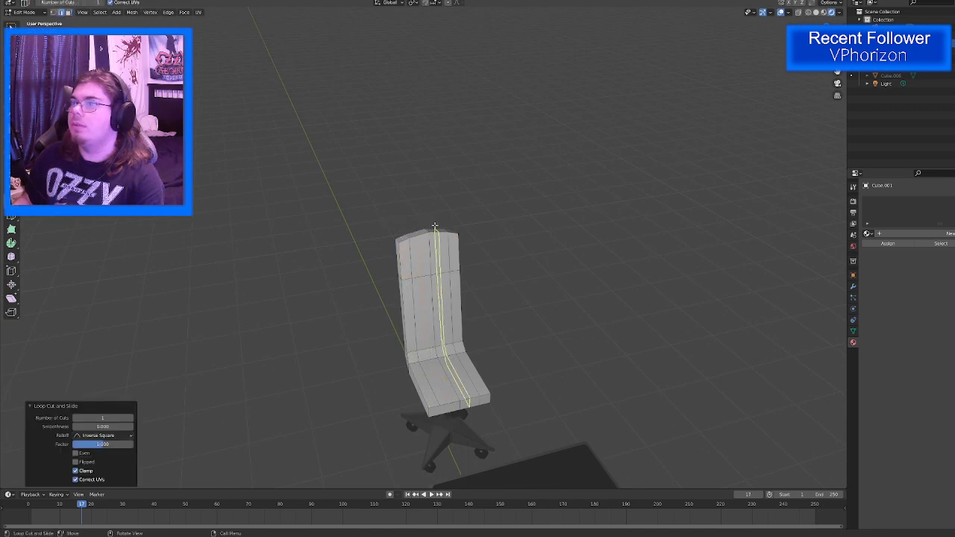
click(435, 225)
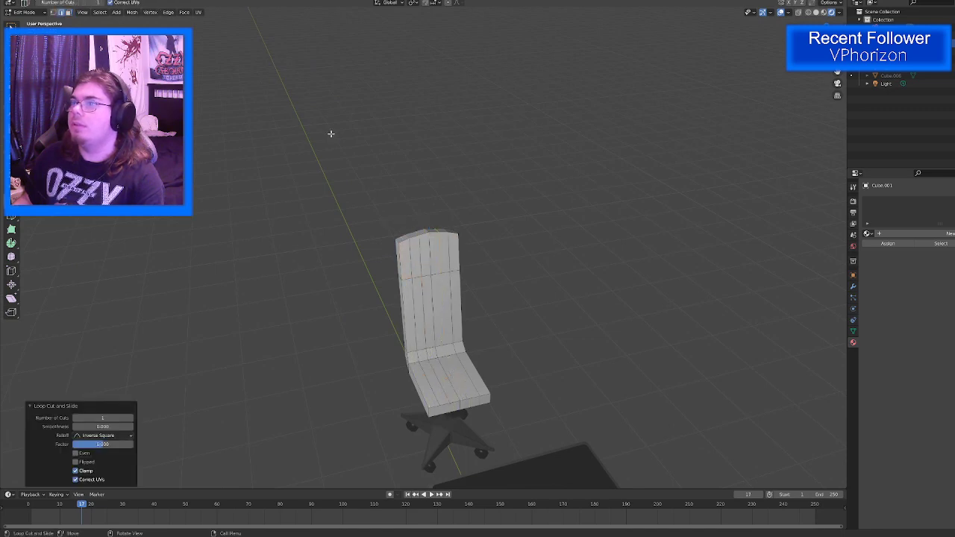
Step: Select the two outer front faces of the backrest's upper section and try moving them about -0.03 m along Y
click(68, 12)
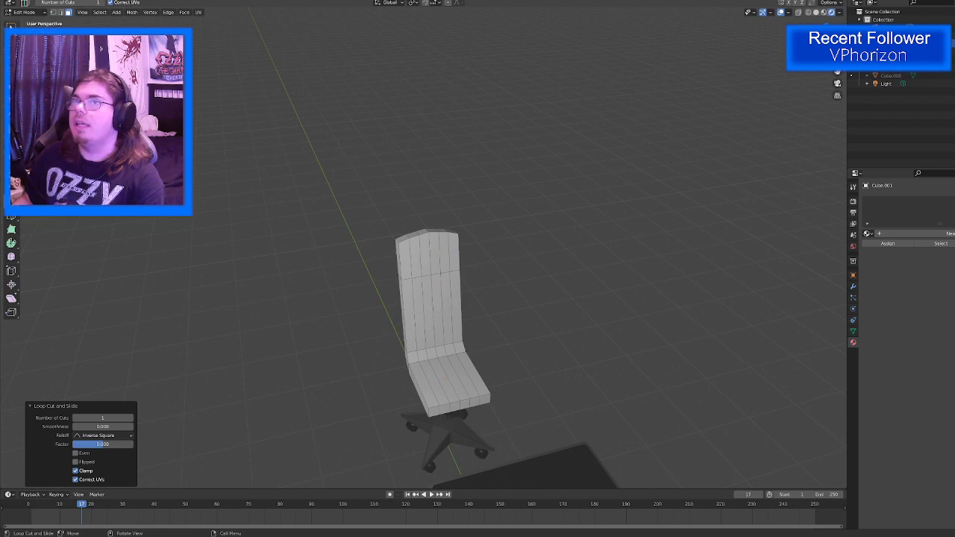
scroll(357, 279, up, 5)
click(356, 279)
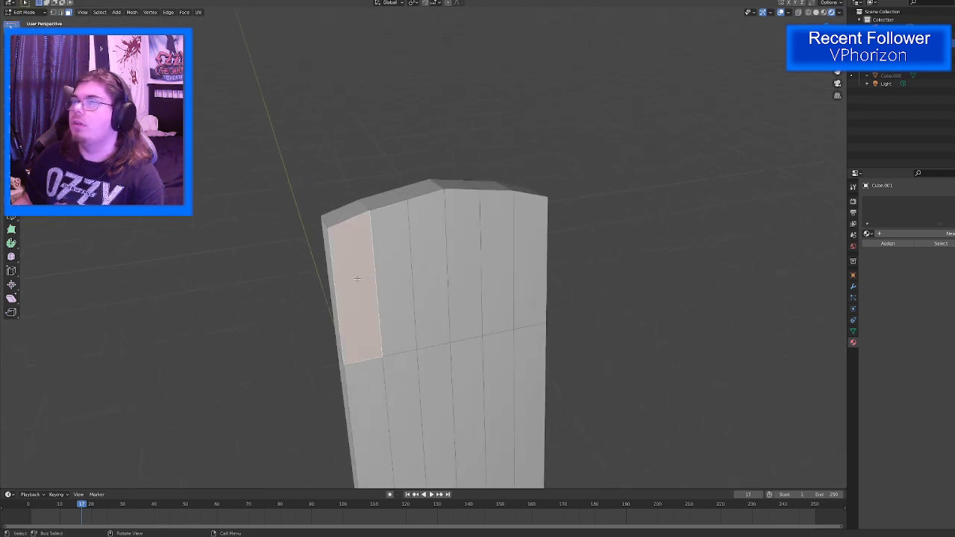
shift+click(523, 255)
scroll(372, 305, down, 5)
middle_drag(371, 304, 439, 342)
key(shift+space)
click(407, 359)
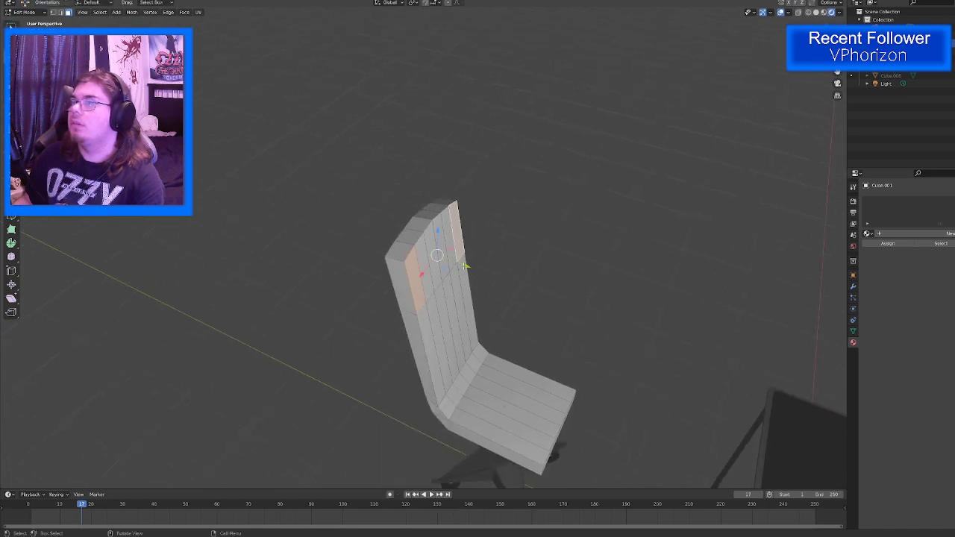
drag(466, 265, 460, 266)
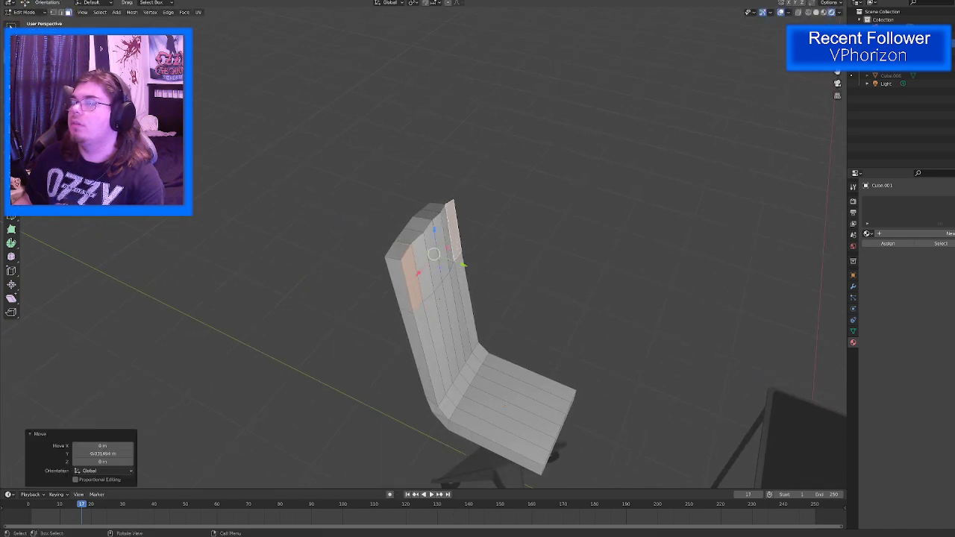
middle_drag(443, 292, 365, 230)
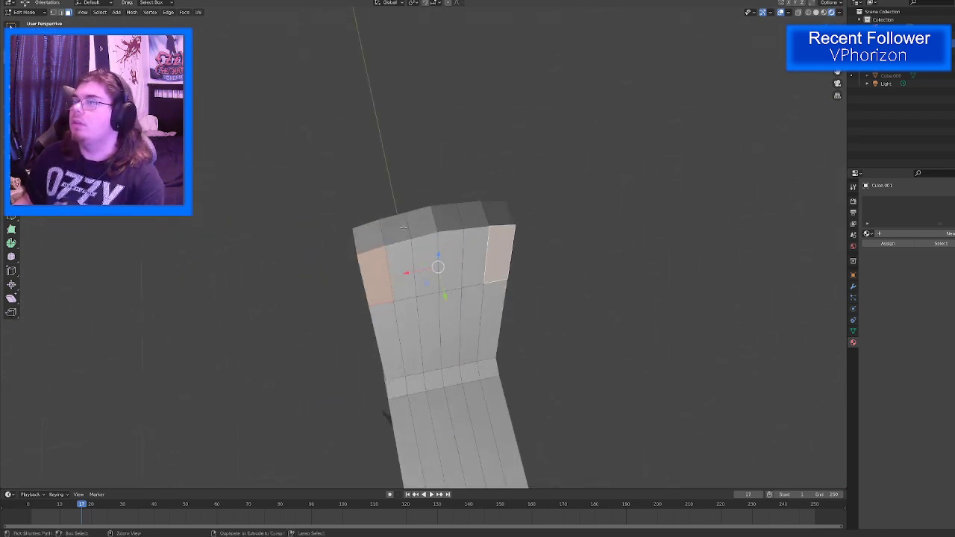
Step: Undo the face move and the two lengthwise loop cuts beside the centre line
key(ctrl+z)
key(ctrl+z)
key(ctrl+z)
key(ctrl+z)
key(ctrl+z)
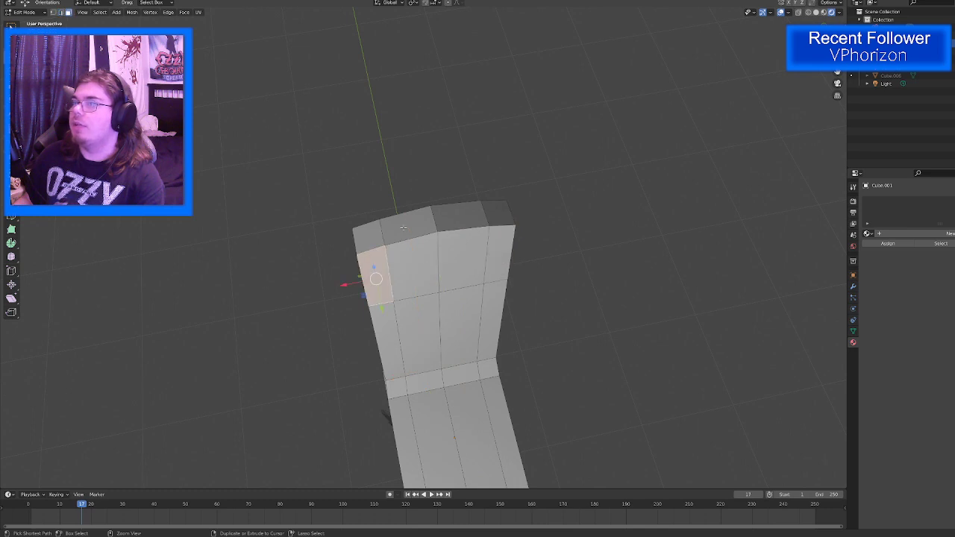
Step: Cut centred lengthwise edge loops through the backrest and seat, one on each side of the centre line
key(ctrl+r)
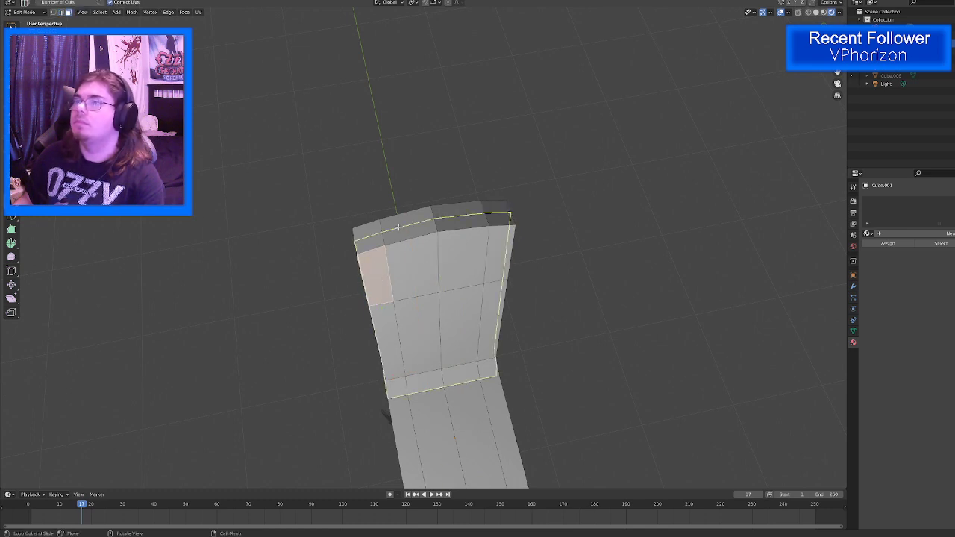
click(385, 414)
right_click(385, 414)
middle_drag(385, 414, 268, 215)
Step: Select the centre edge and its two neighbours across the backrest's upper end and raise them slightly along Z
scroll(339, 183, up, 3)
click(11, 26)
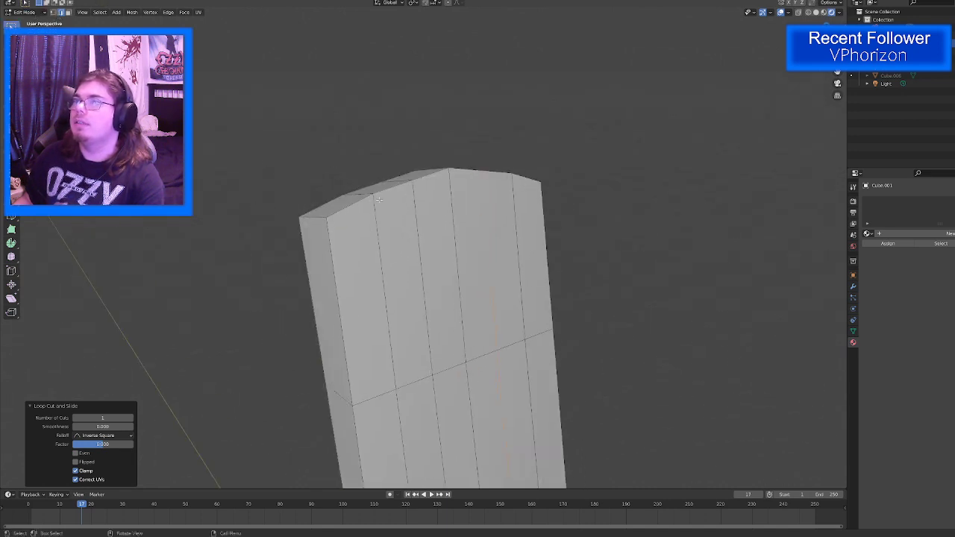
click(385, 182)
middle_drag(406, 176, 392, 183)
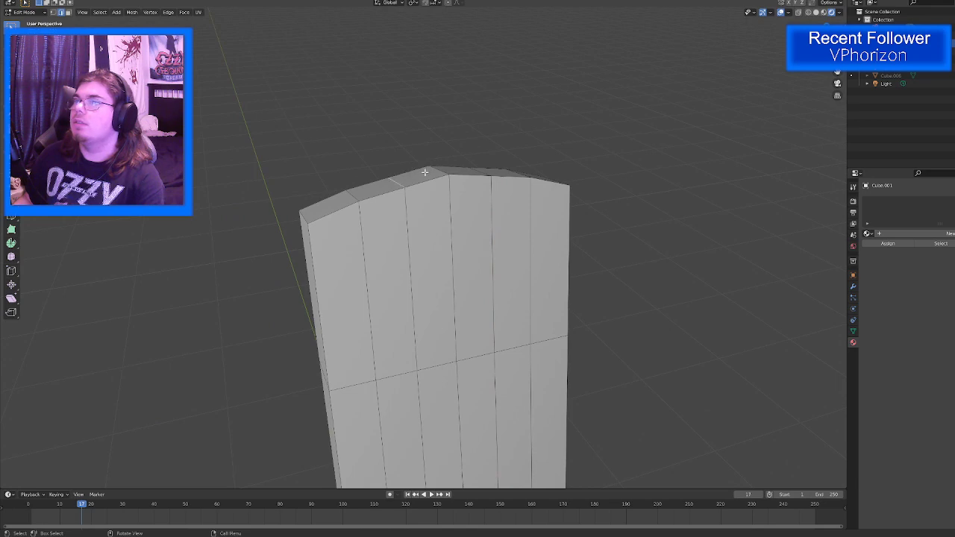
key(shift+space)
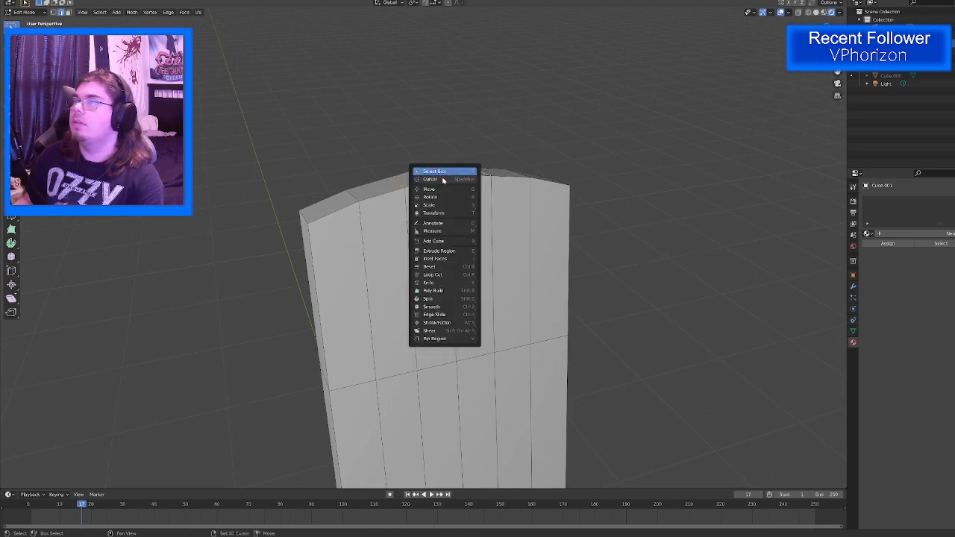
click(442, 189)
drag(439, 149, 439, 146)
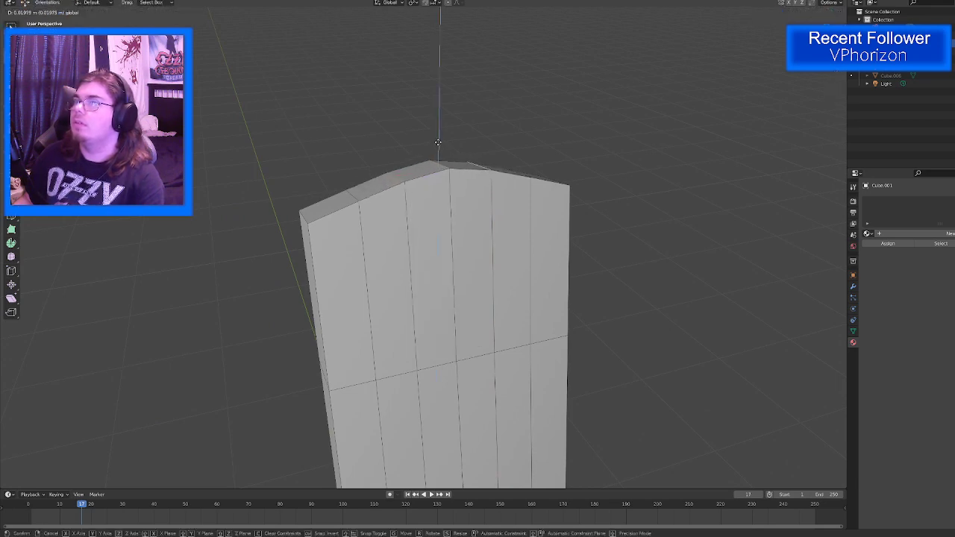
click(439, 146)
Step: Select only the centre edge across the backrest's upper end and lower it about 0.006 m along Z
middle_drag(440, 148, 429, 166)
click(441, 165)
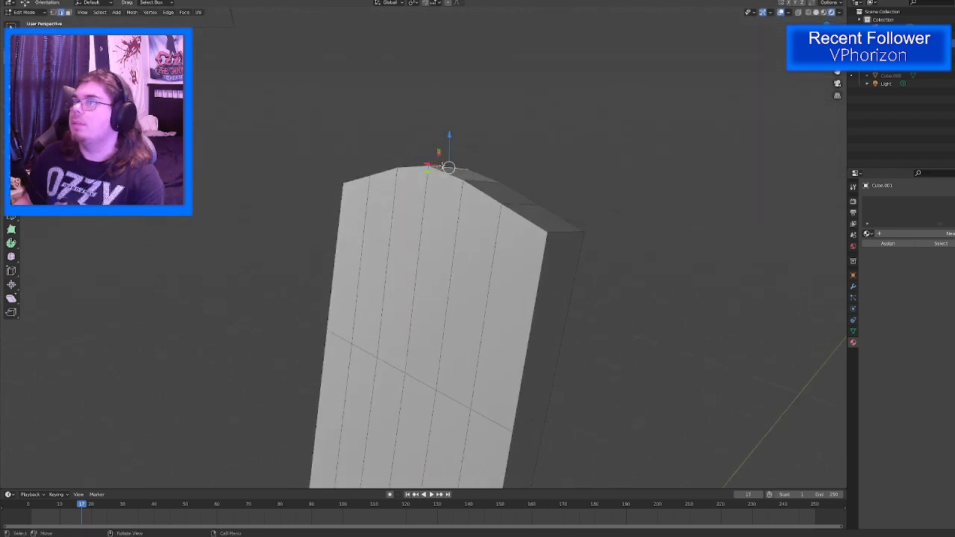
click(449, 138)
click(446, 165)
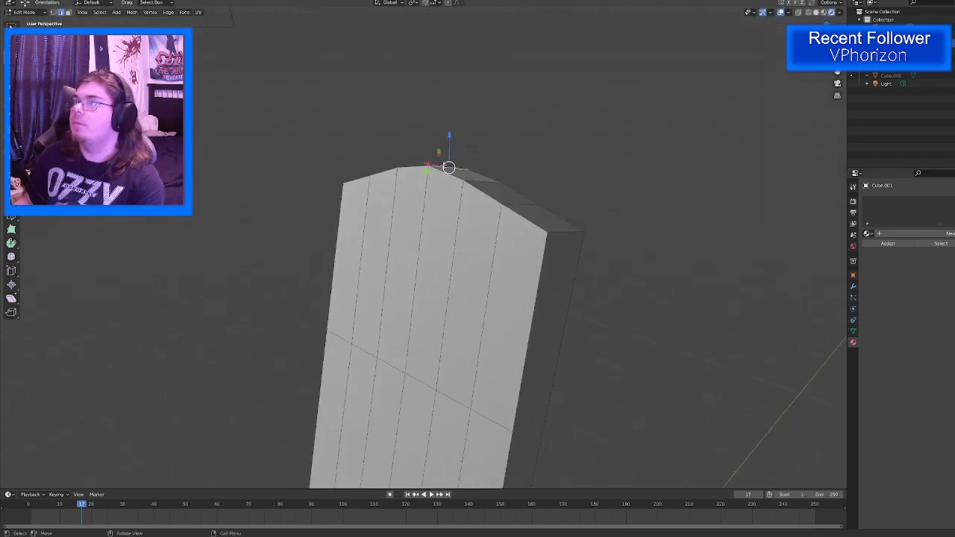
key(g)
key(z)
click(452, 143)
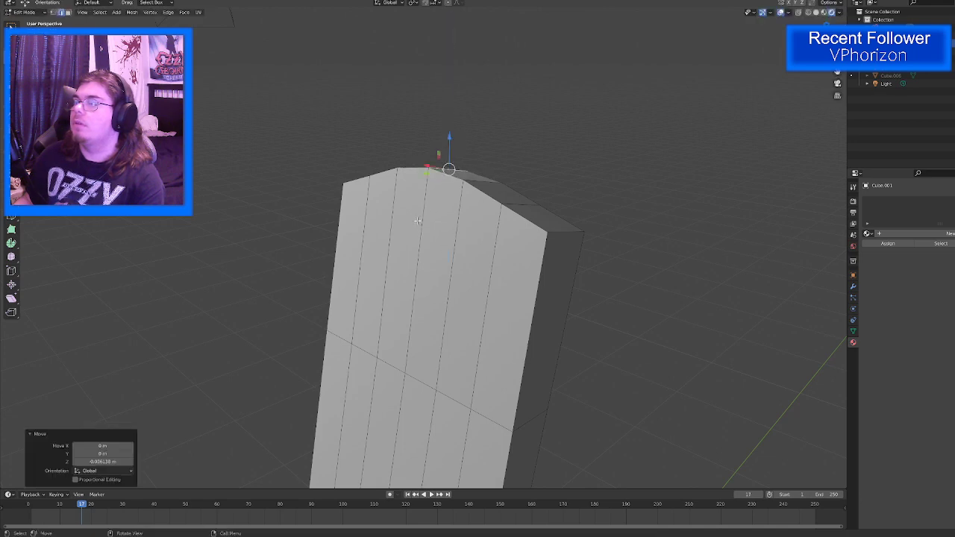
middle_drag(452, 145, 529, 266)
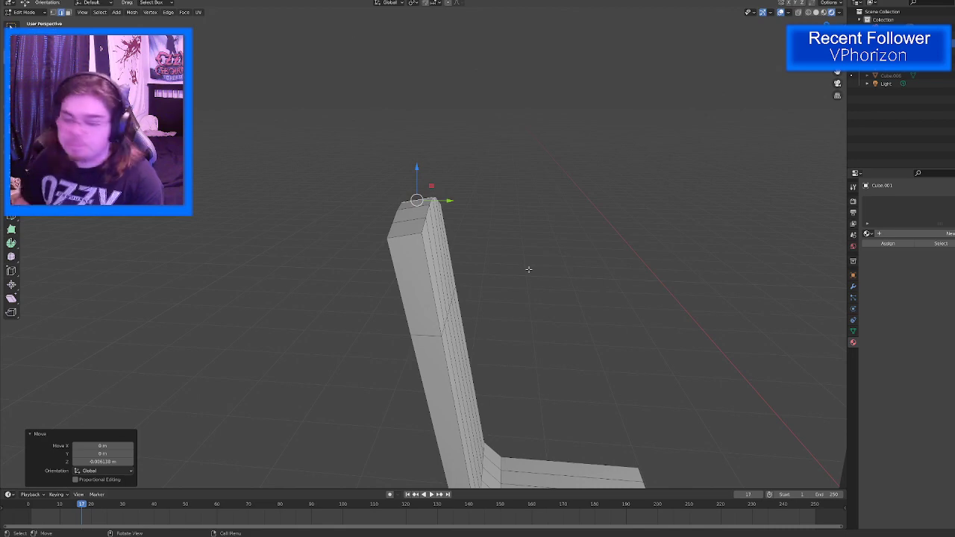
scroll(494, 320, down, 4)
middle_drag(512, 335, 469, 328)
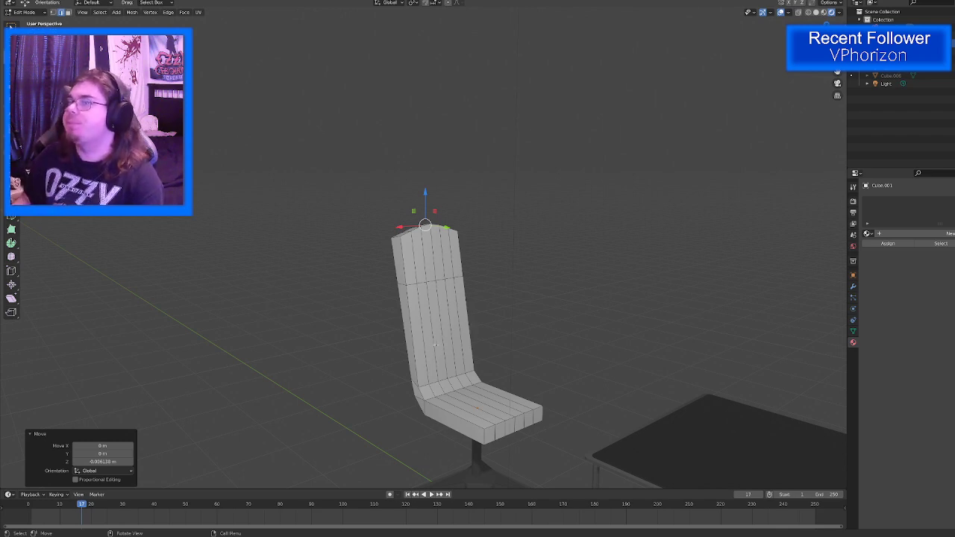
Step: Select the upper and lower outer front faces on one side of the backrest, try moving them along Y, and undo the move
scroll(455, 351, up, 3)
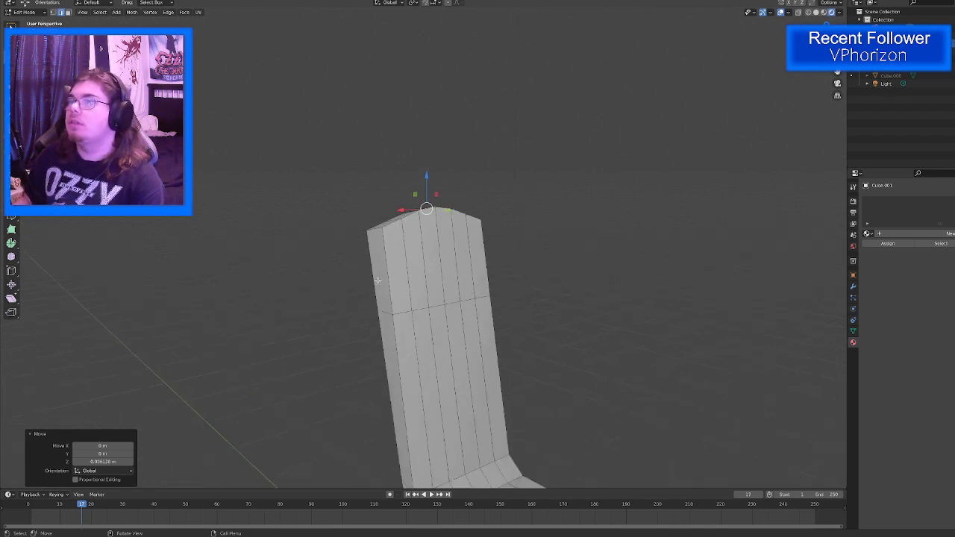
click(68, 13)
click(398, 271)
scroll(398, 271, down, 3)
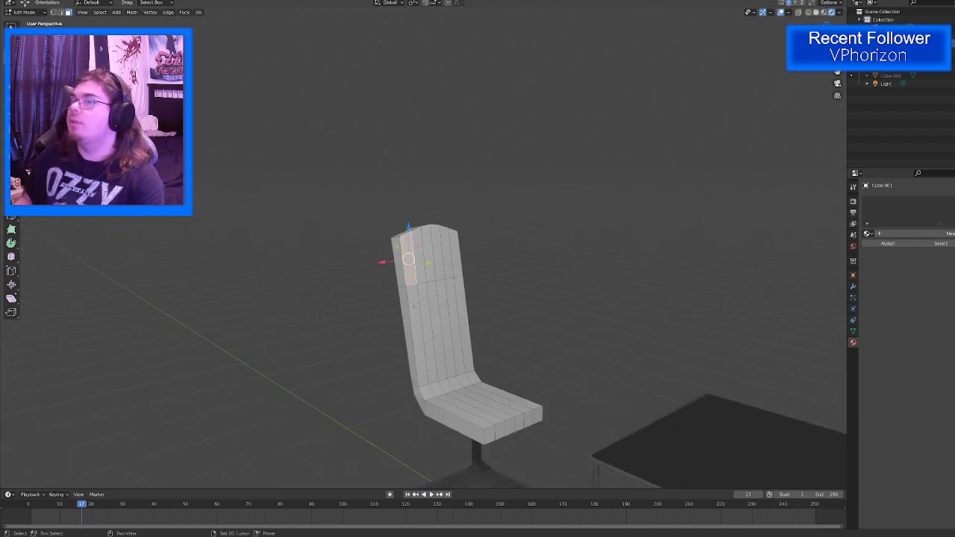
shift+click(416, 300)
drag(434, 308, 452, 321)
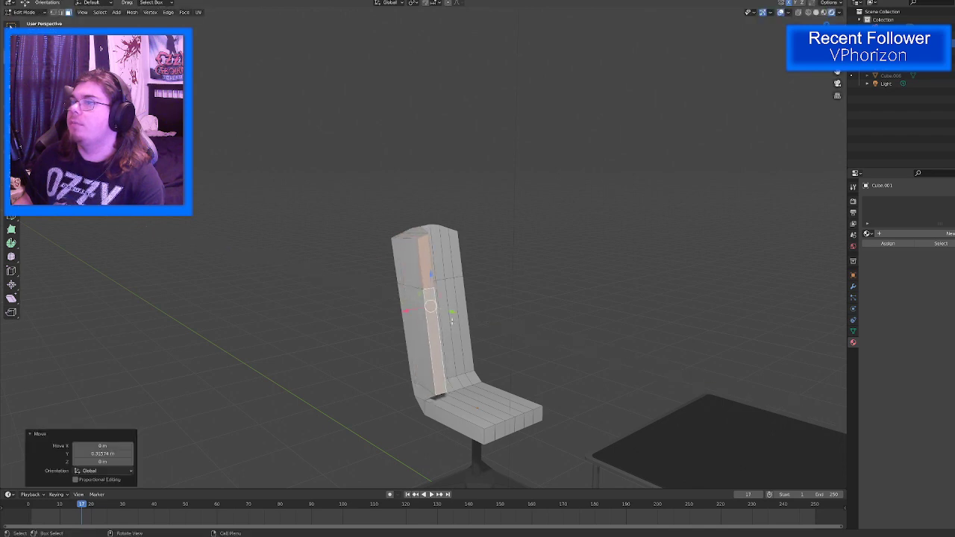
key(ctrl+z)
Step: Add a Mirror modifier on the X axis to the seat and backrest mesh and enable Clipping
middle_drag(511, 316, 484, 326)
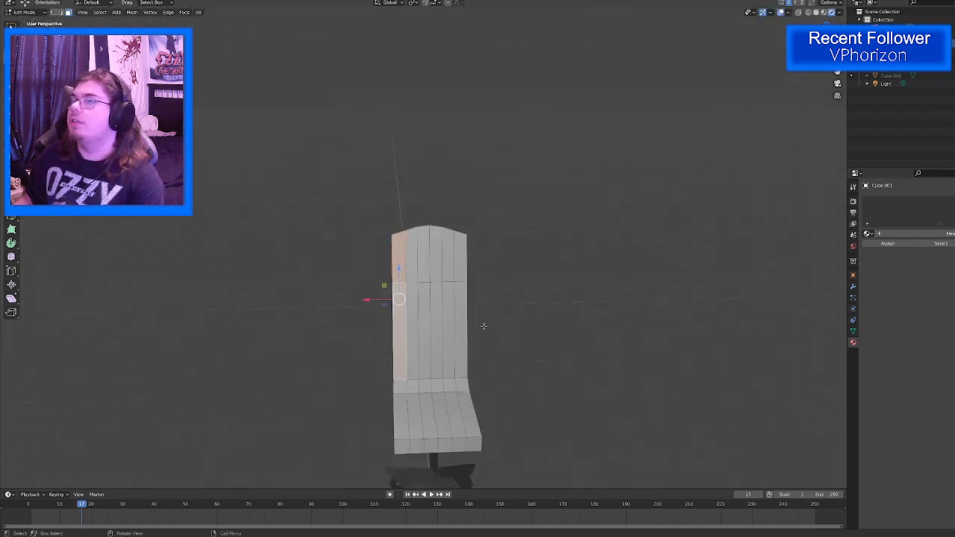
click(852, 285)
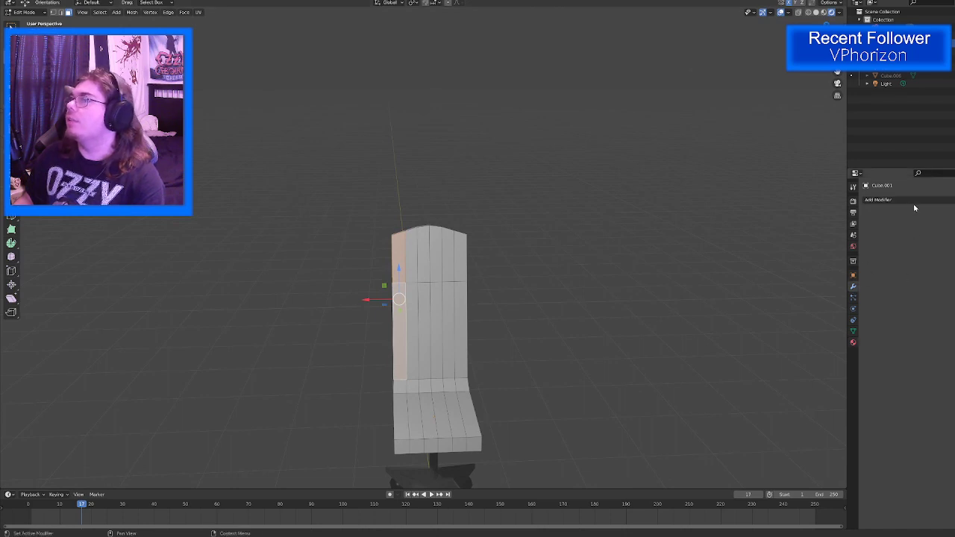
click(902, 200)
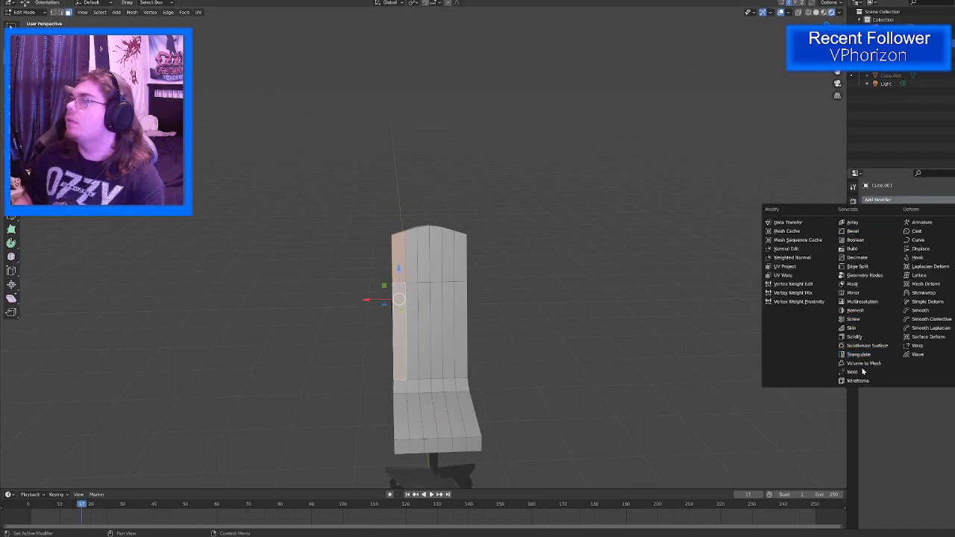
click(853, 293)
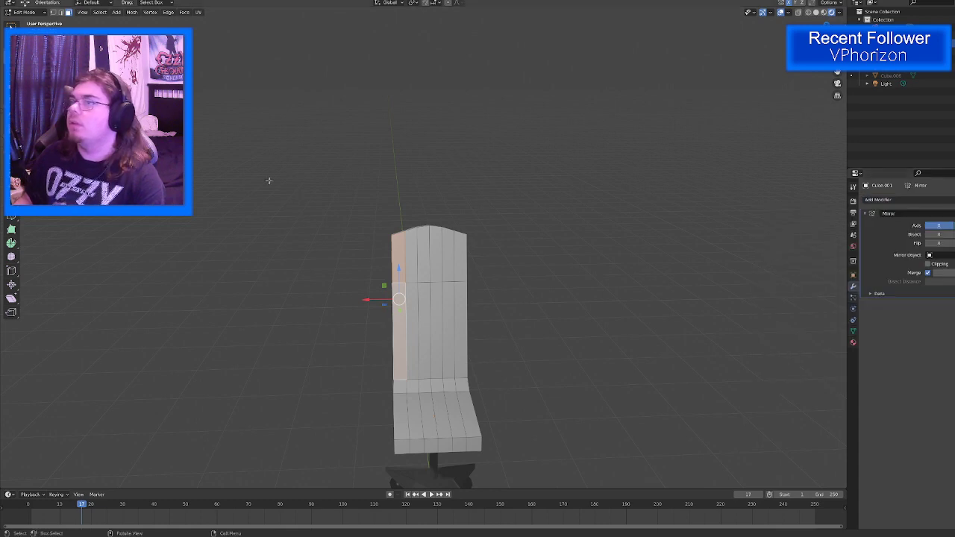
key(ctrl+KP_1)
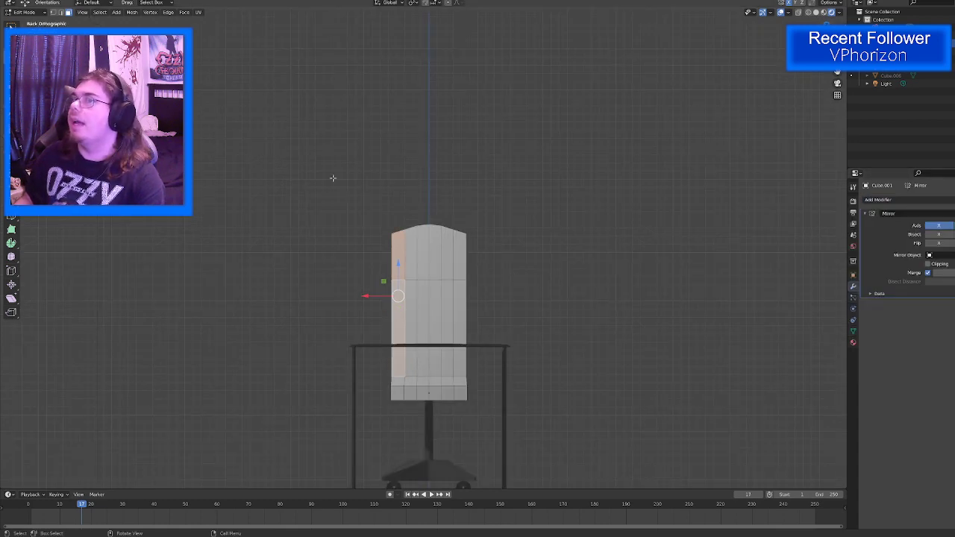
click(927, 265)
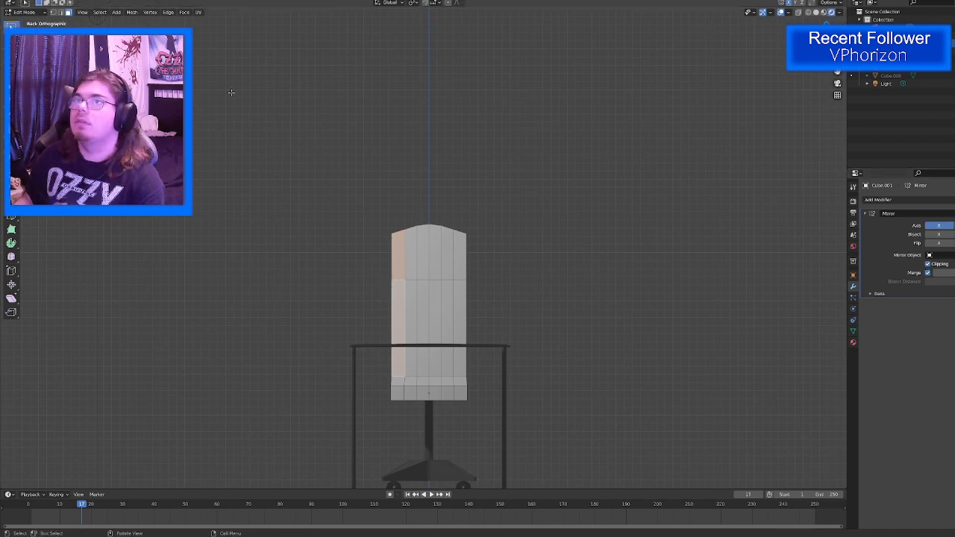
Step: Select all faces on one side of the centre line, including hidden ones, and delete that half of the mesh
key(alt+z)
drag(429, 197, 540, 462)
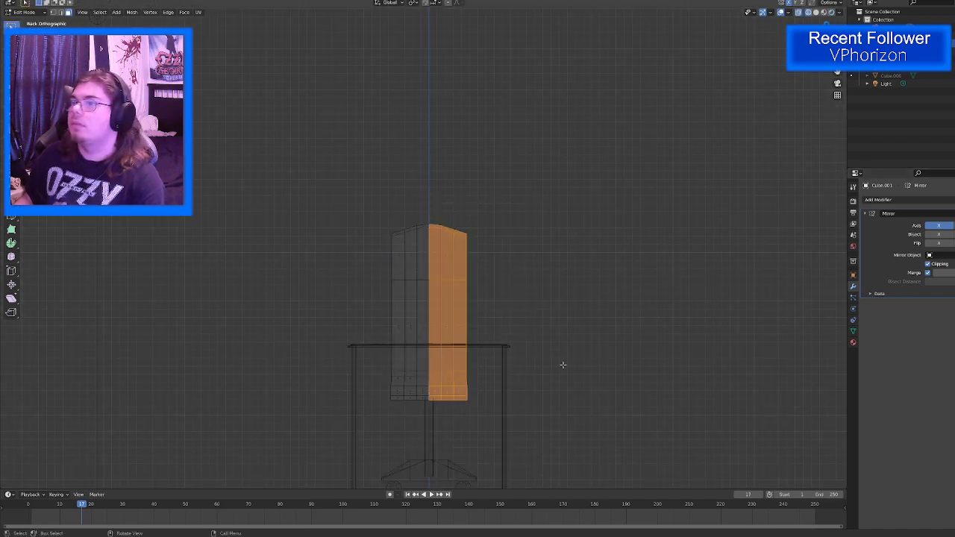
key(x)
click(557, 362)
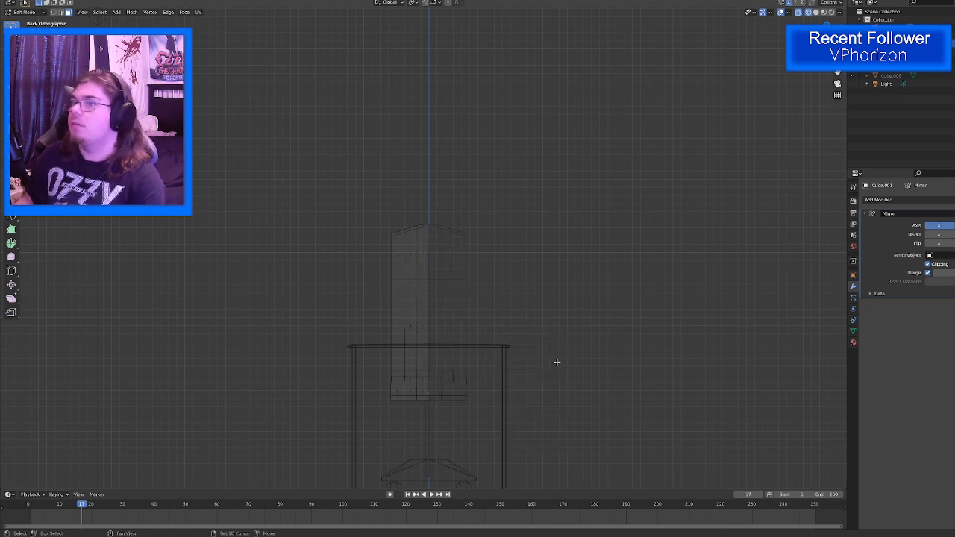
key(alt+z)
middle_drag(556, 362, 444, 406)
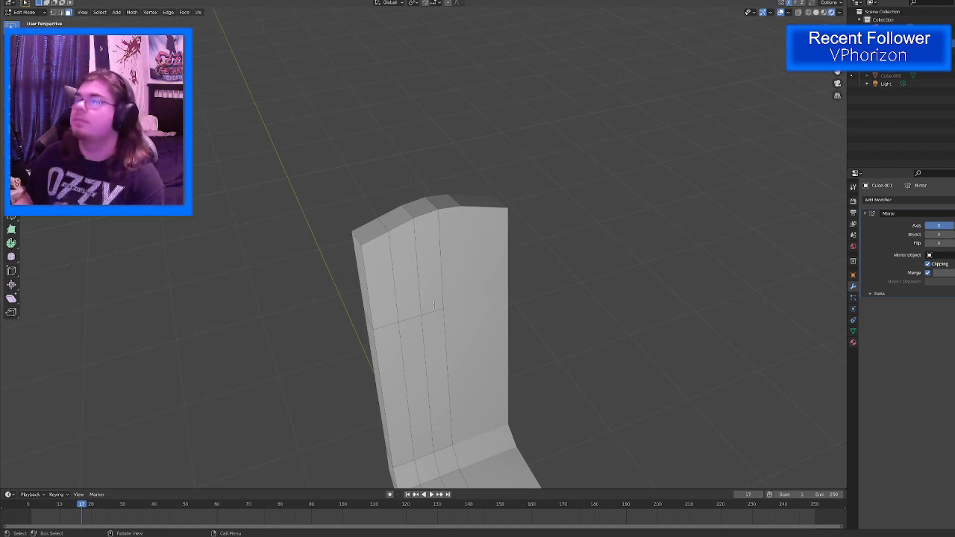
Step: Select the outer front face of the backrest's lower section and move it about 0.04 m along Y
middle_drag(434, 305, 446, 274)
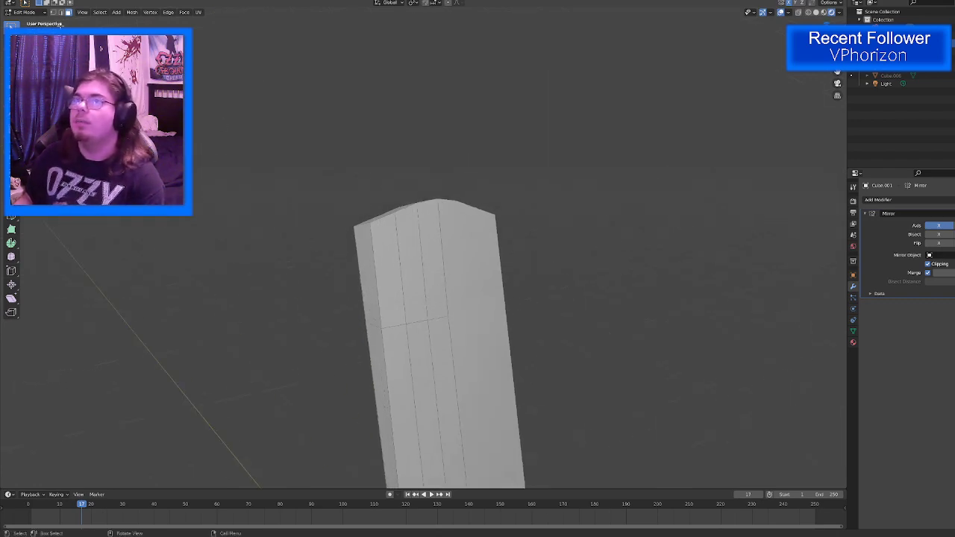
click(393, 303)
middle_drag(420, 347, 401, 257)
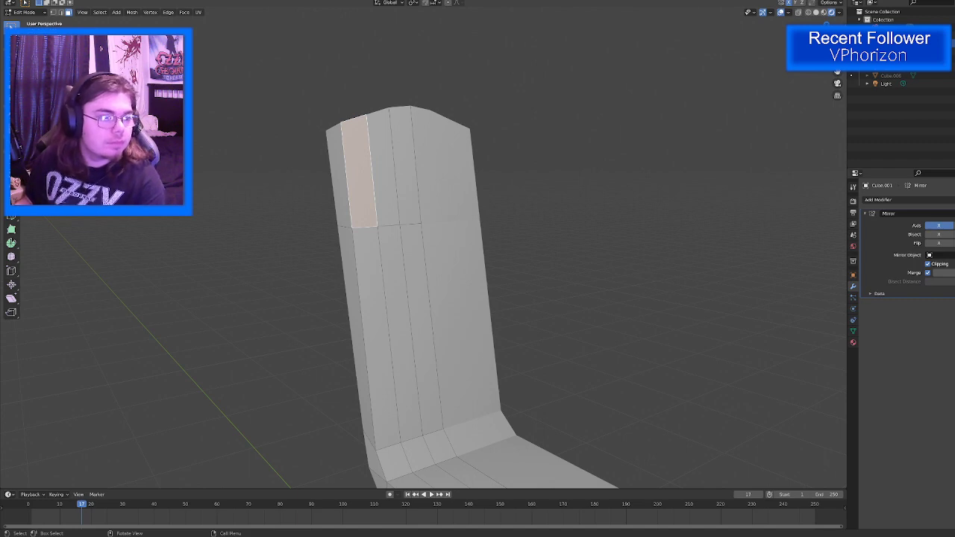
click(381, 339)
right_click(382, 340)
click(373, 360)
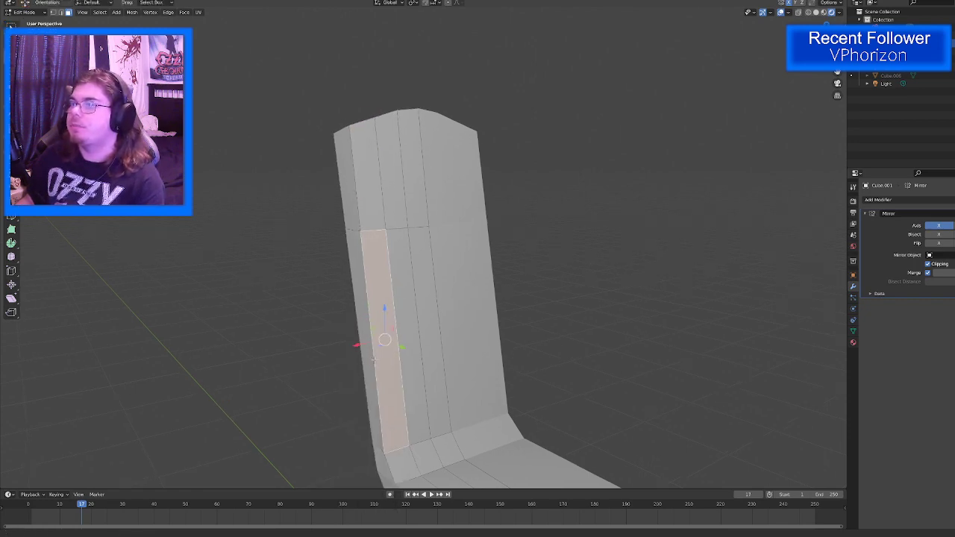
shift+middle_drag(374, 359, 389, 367)
drag(417, 353, 423, 355)
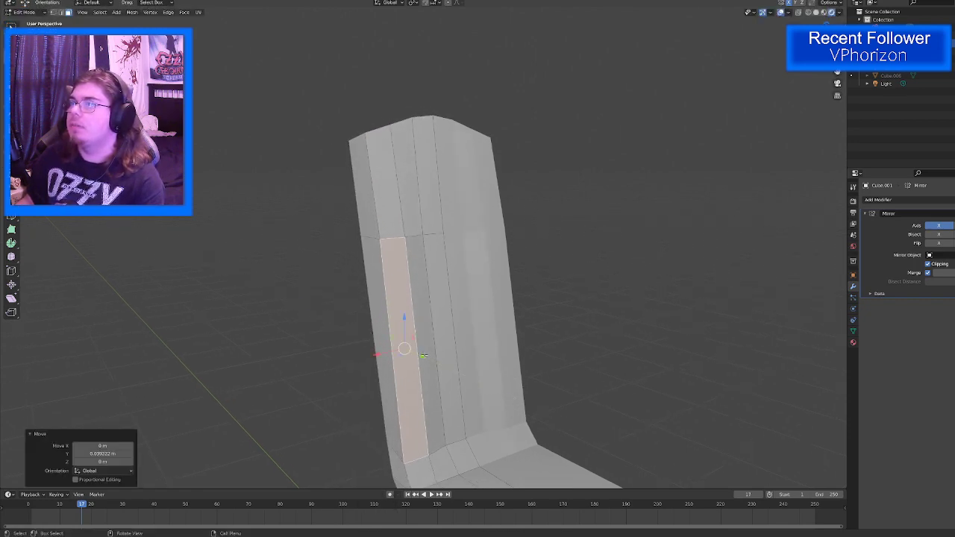
Step: Select the outer front face of the backrest's upper section and move it about 0.04 m along Y
middle_drag(423, 356, 403, 344)
drag(396, 336, 389, 320)
middle_drag(390, 318, 398, 284)
click(426, 196)
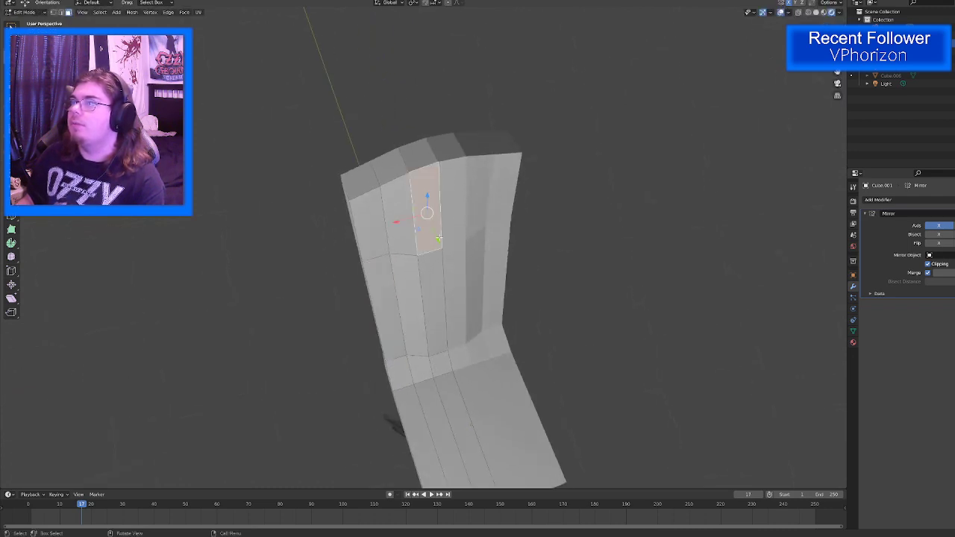
key(g)
key(y)
click(440, 245)
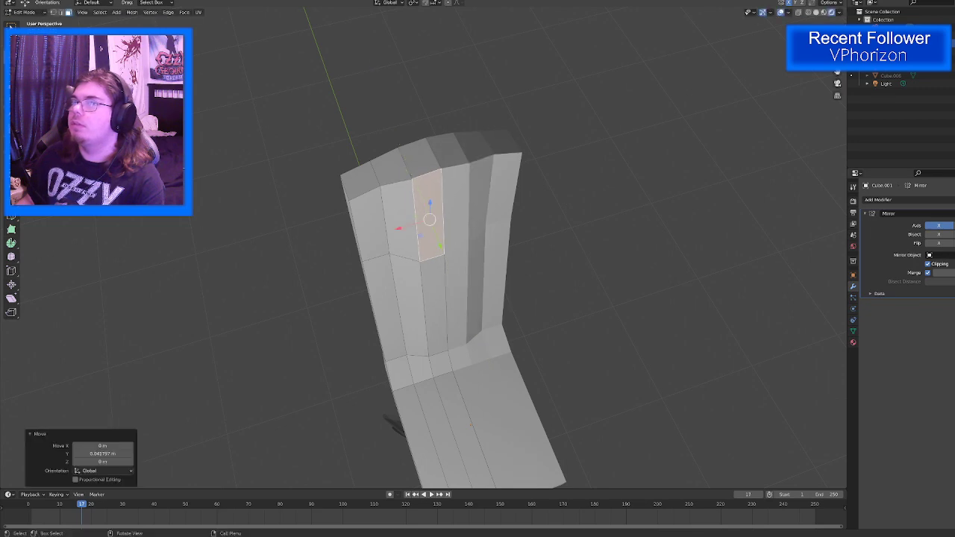
Step: Select the upper and lower outer front edges of the backrest and move them about 0.033 m along Y
middle_drag(353, 234, 366, 228)
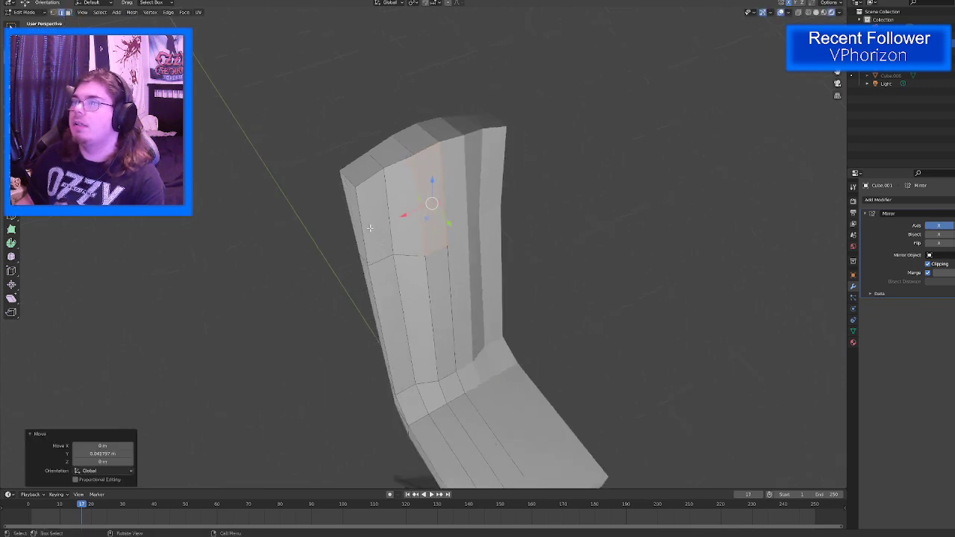
click(372, 270)
key(g)
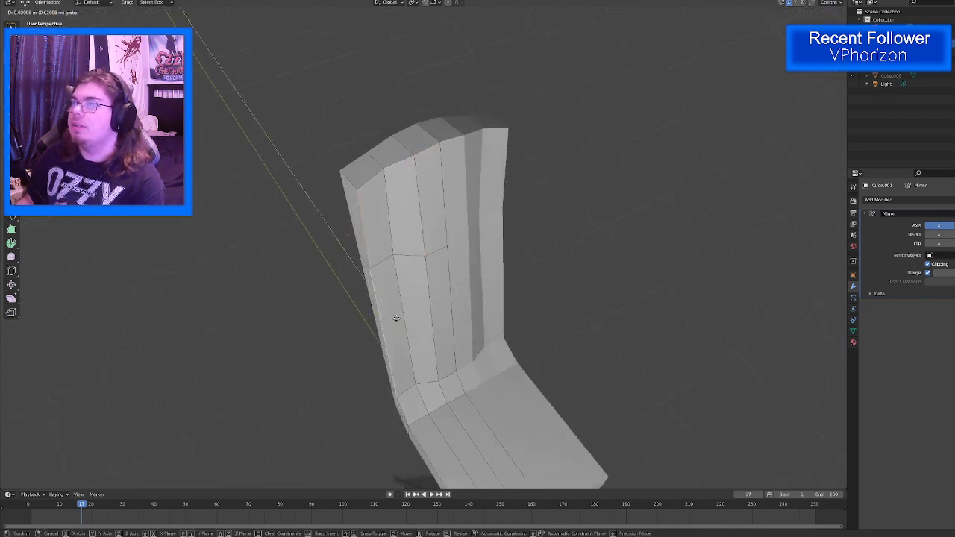
key(y)
click(400, 319)
middle_drag(399, 319, 446, 312)
drag(461, 304, 467, 304)
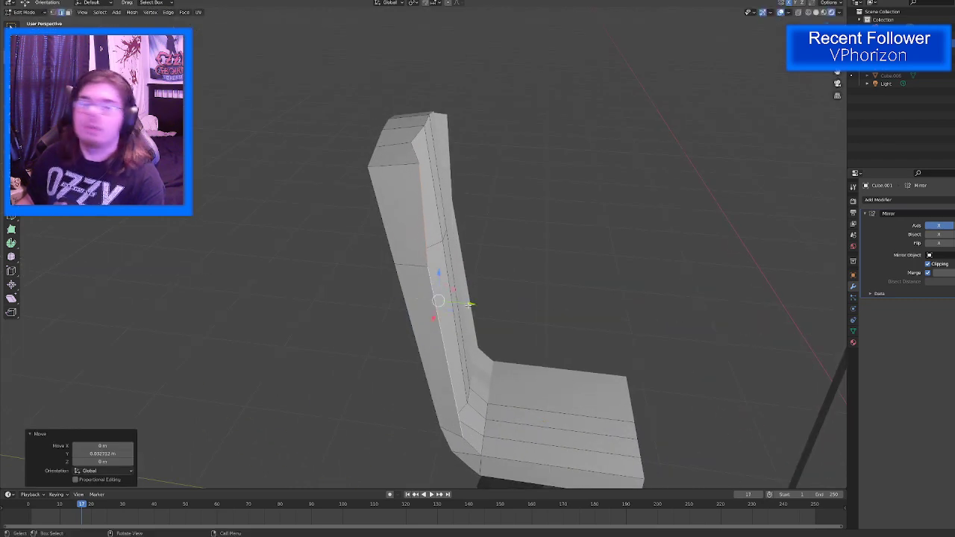
Step: In vertex mode, select the outer front corner vertex at the backrest's top and move it about 0.16 m along Y
middle_drag(403, 263, 366, 300)
click(410, 296)
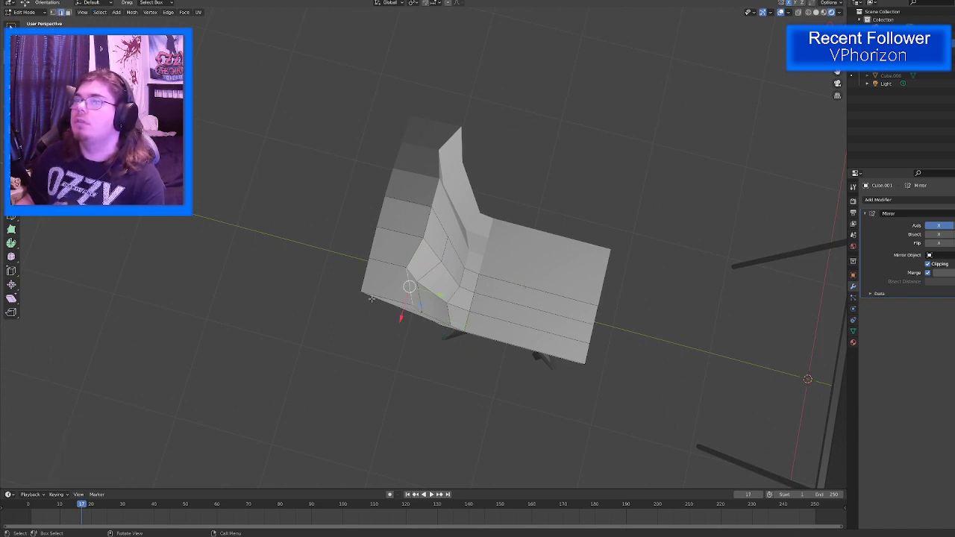
click(54, 13)
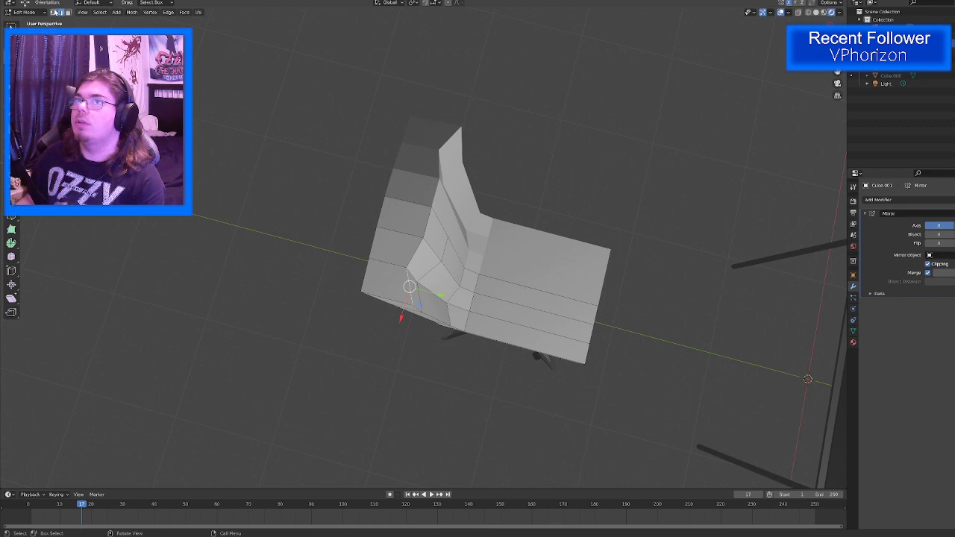
click(412, 306)
drag(439, 311, 405, 304)
middle_drag(403, 302, 447, 241)
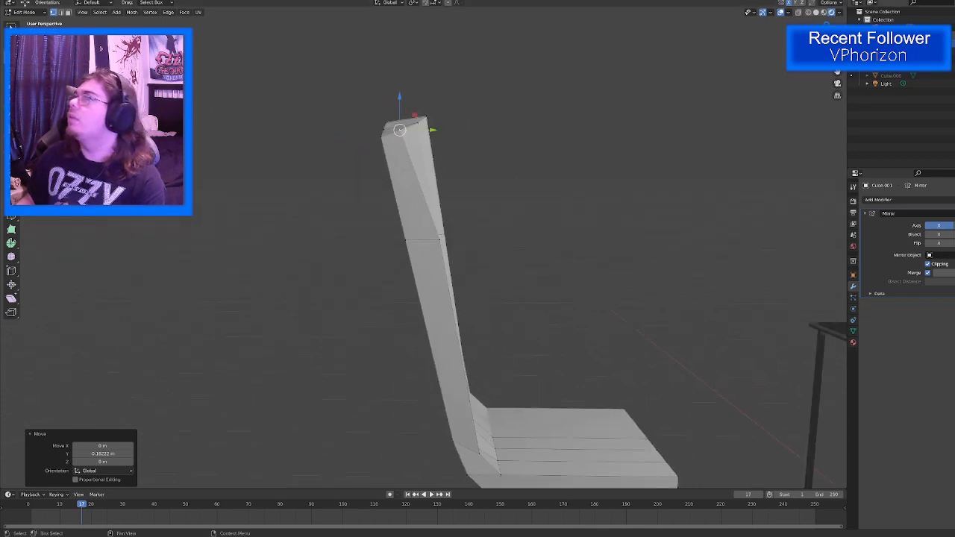
click(952, 68)
click(952, 68)
middle_drag(753, 205, 571, 271)
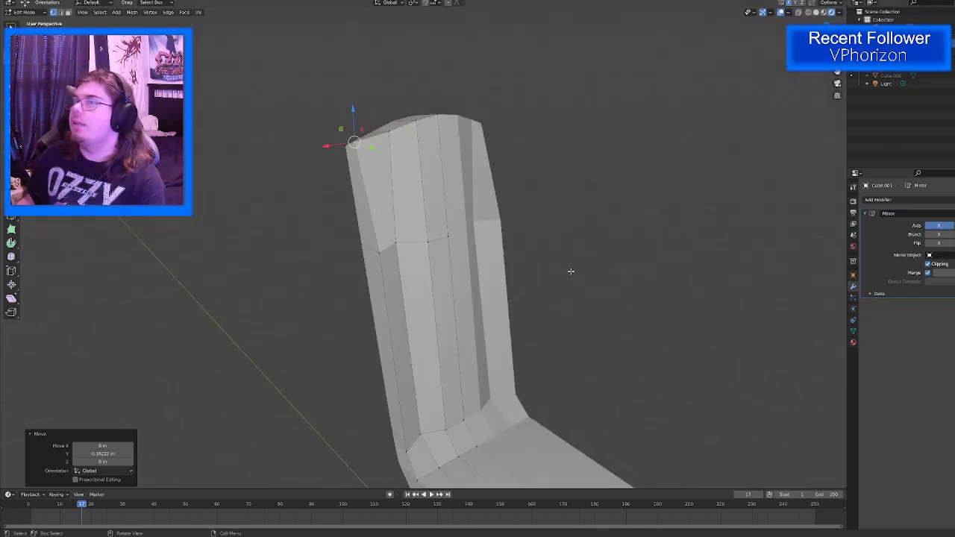
middle_drag(341, 286, 394, 280)
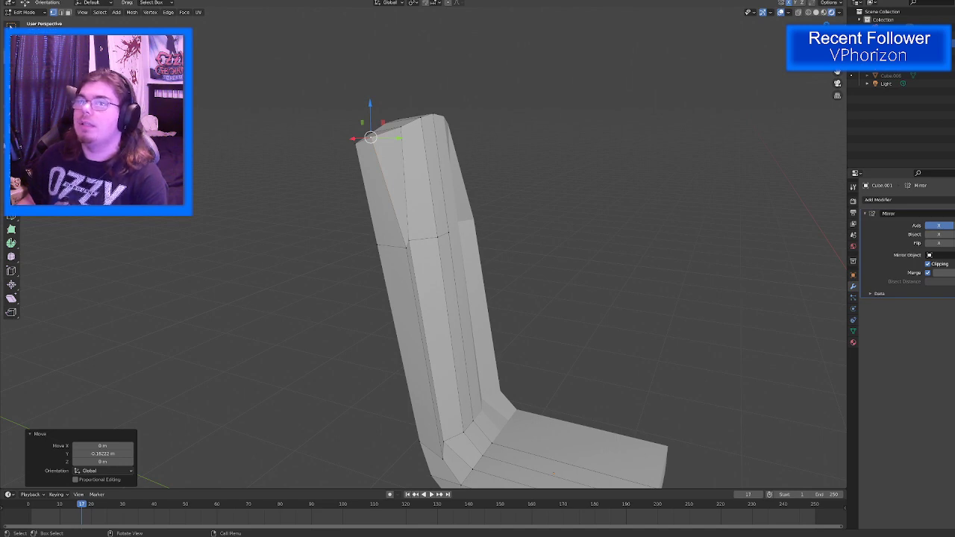
Step: Inset the backrest's upper and lower outer side faces individually by about 0.074 m, and undo the inset
click(12, 174)
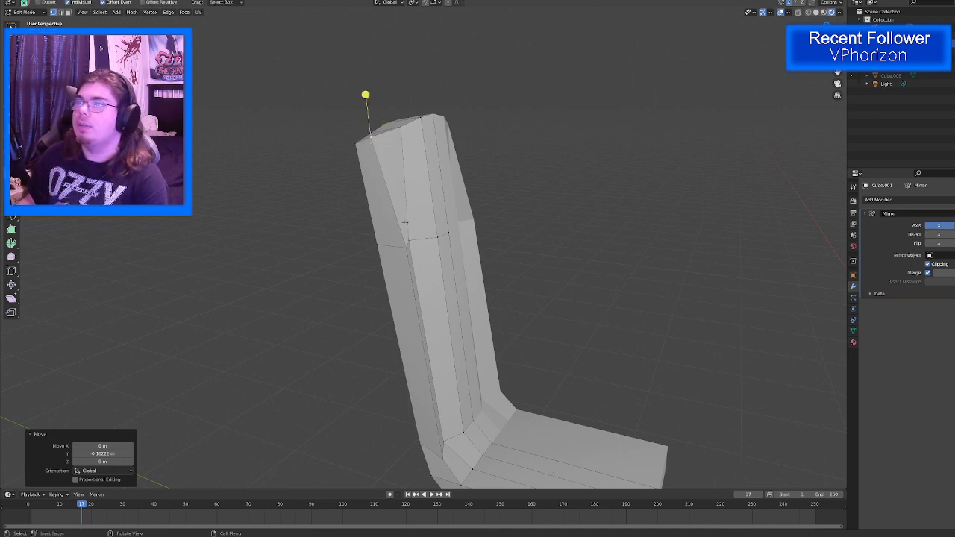
click(391, 227)
click(69, 13)
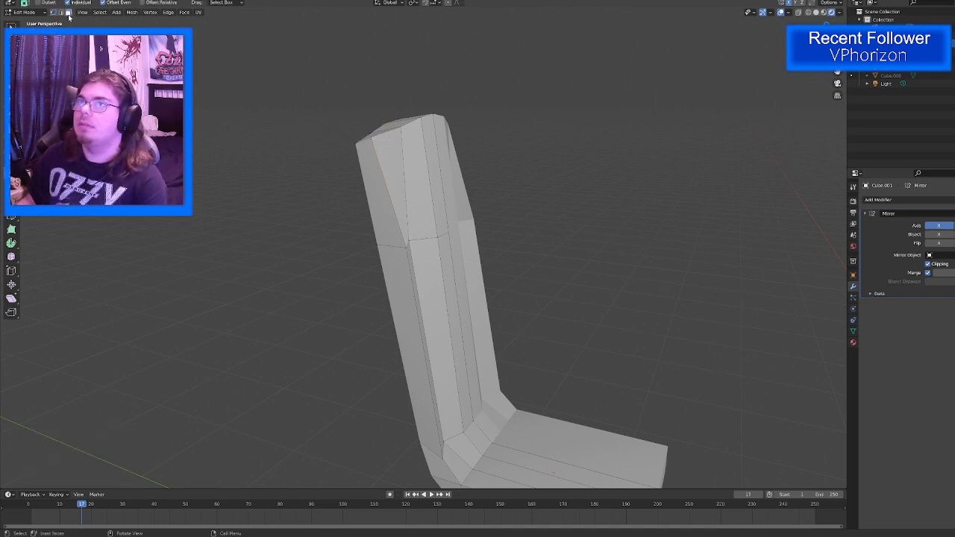
click(353, 201)
shift+click(373, 294)
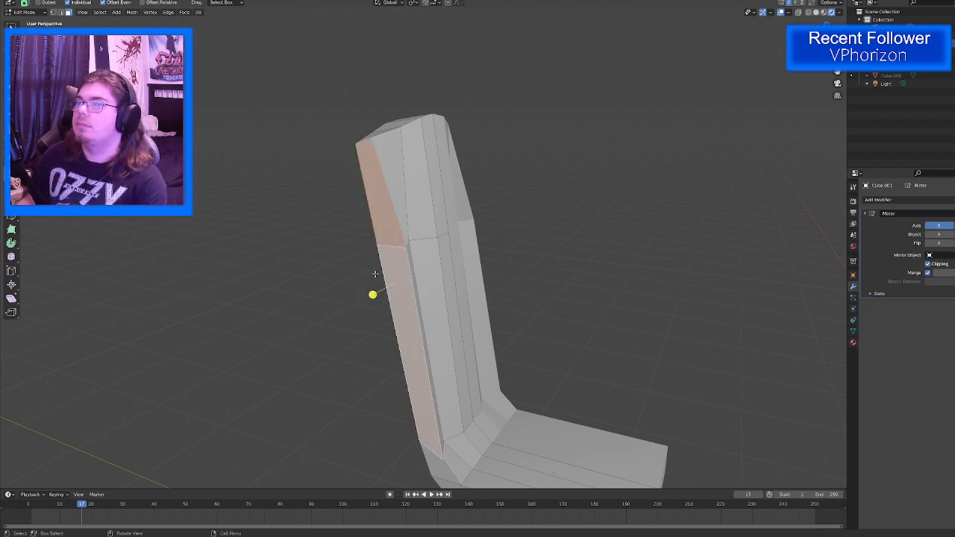
drag(373, 294, 380, 290)
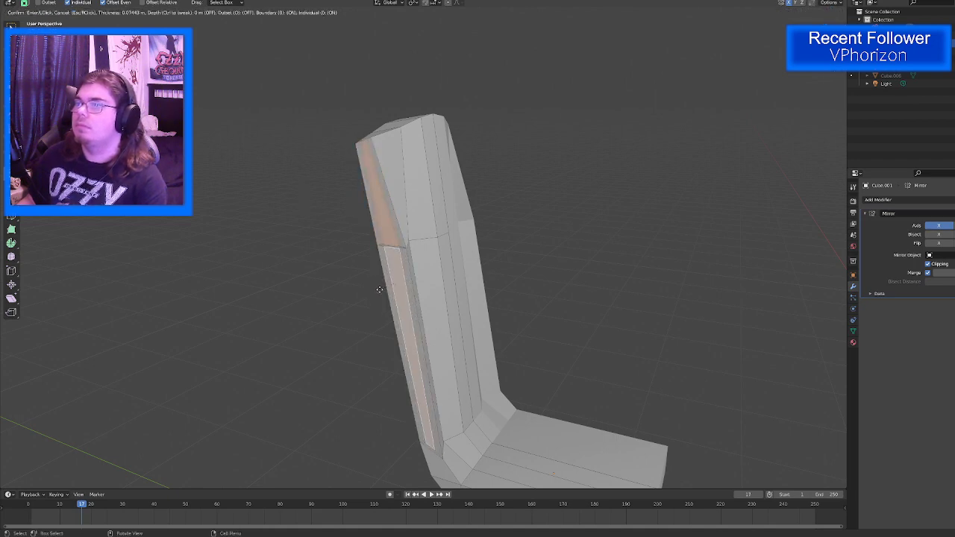
click(380, 290)
scroll(368, 283, up, 4)
scroll(332, 320, down, 3)
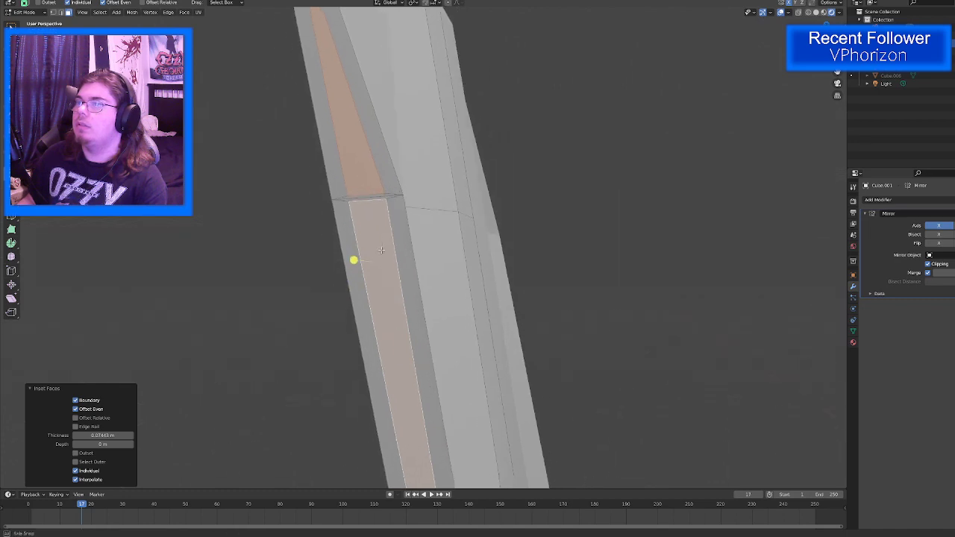
scroll(378, 248, down, 5)
scroll(394, 245, up, 3)
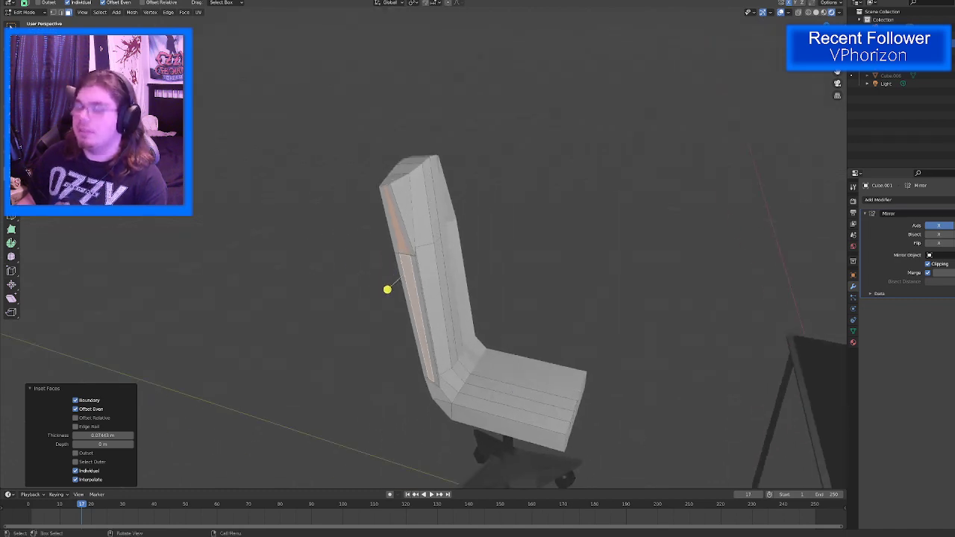
click(388, 294)
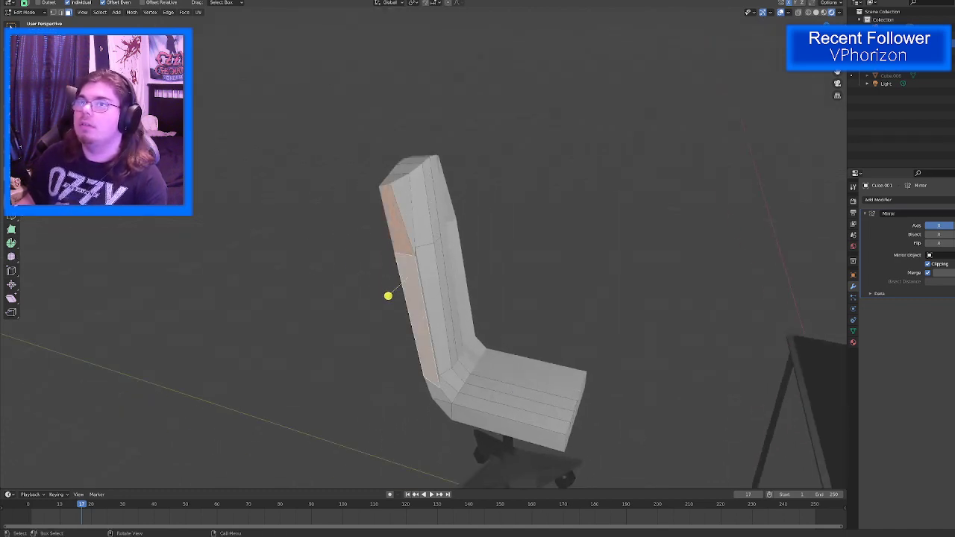
Step: Add one centred loop cut running lengthwise down the backrest's outer side and switch to edge selection
key(ctrl+r)
click(385, 187)
click(383, 188)
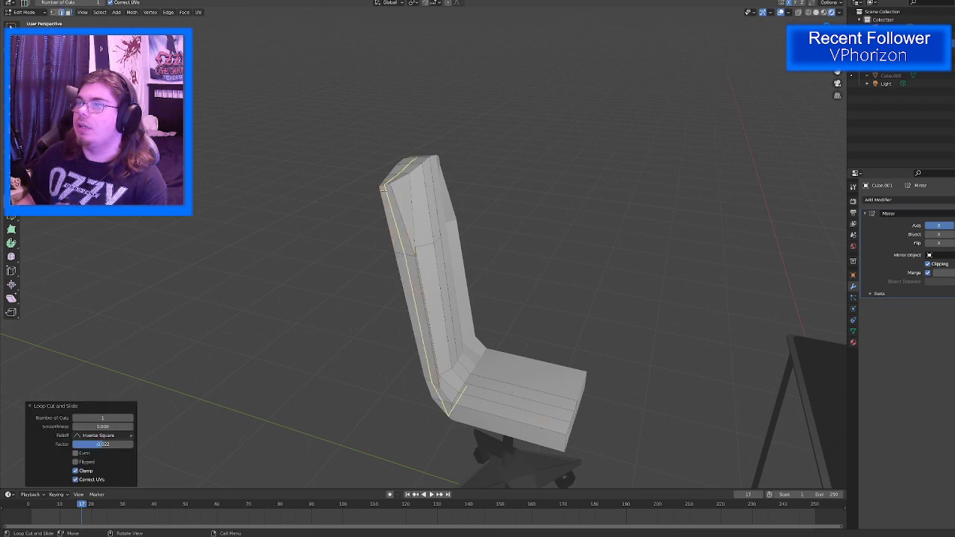
scroll(311, 204, up, 4)
click(320, 116)
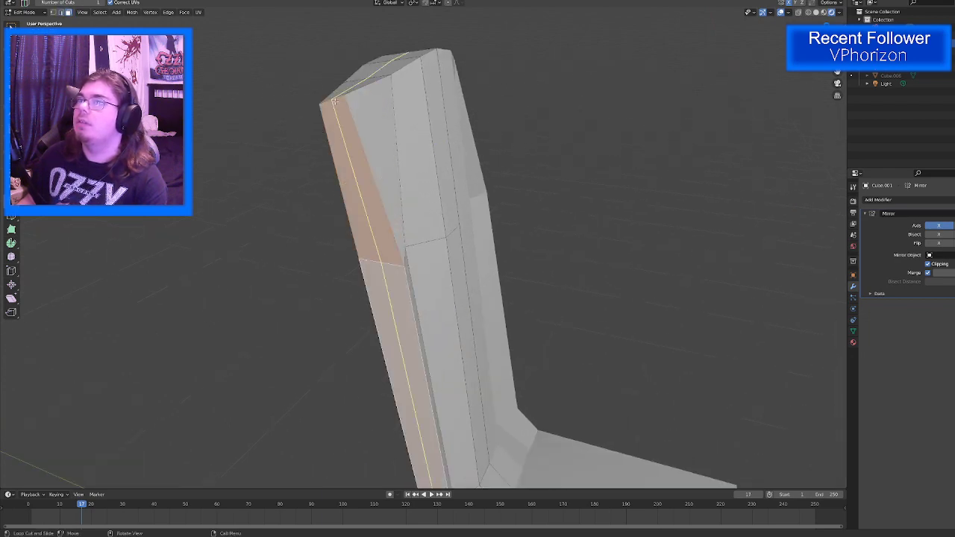
double_click(334, 99)
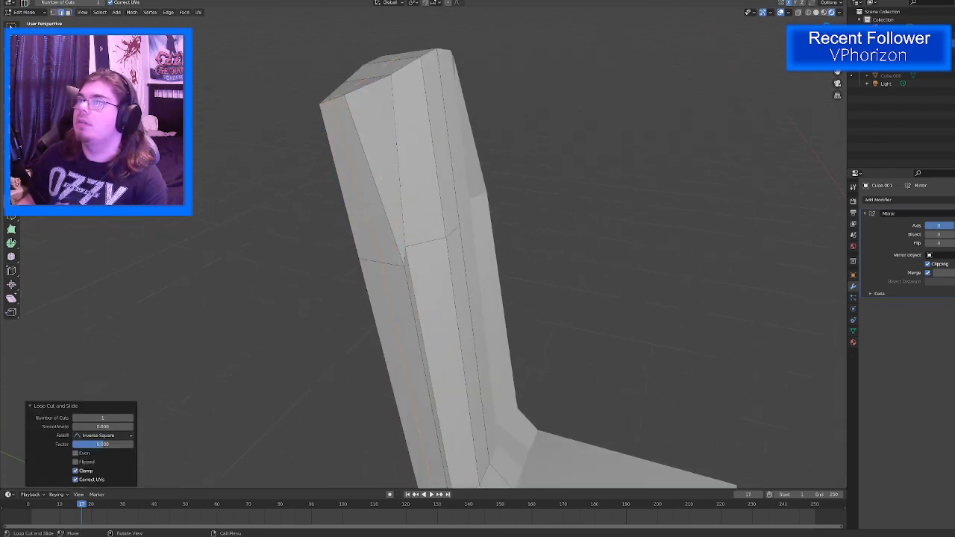
click(62, 12)
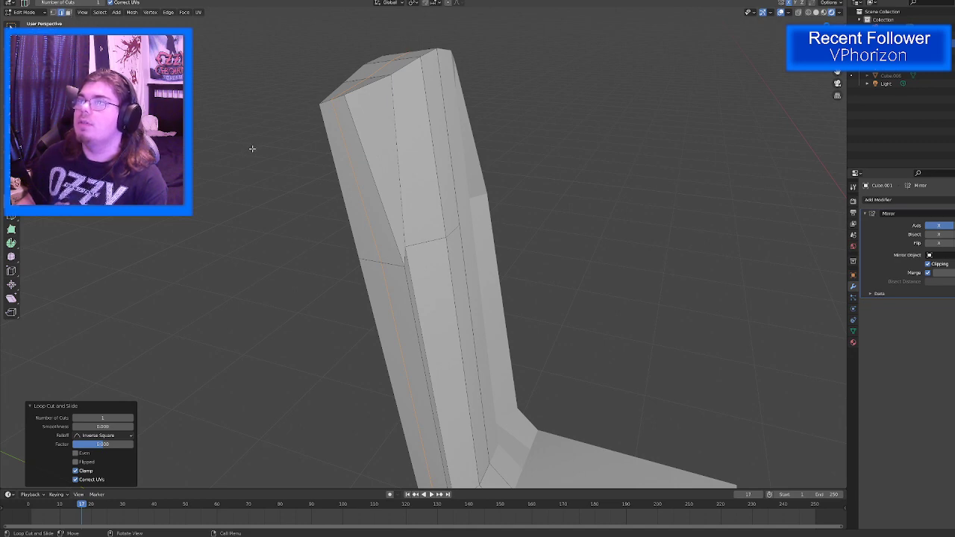
Step: Select the upper and lower edges of the new cut on the backrest's outer side and move them about 0.021 m along X
click(11, 25)
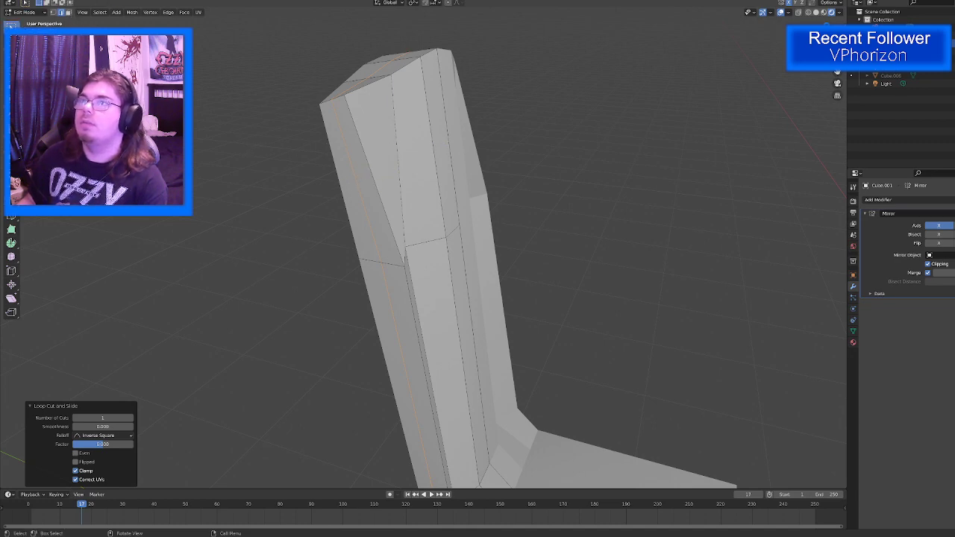
click(365, 216)
middle_drag(393, 314, 366, 236)
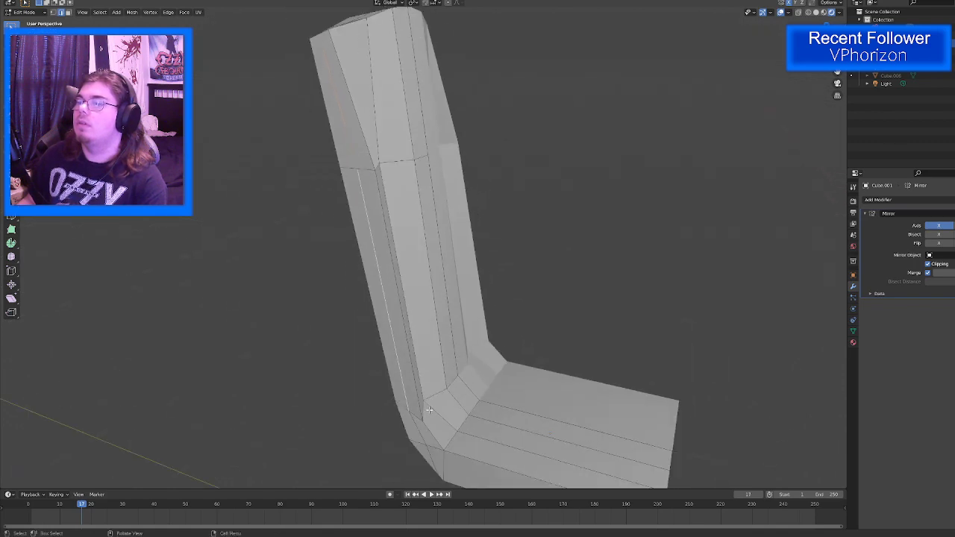
right_click(401, 379)
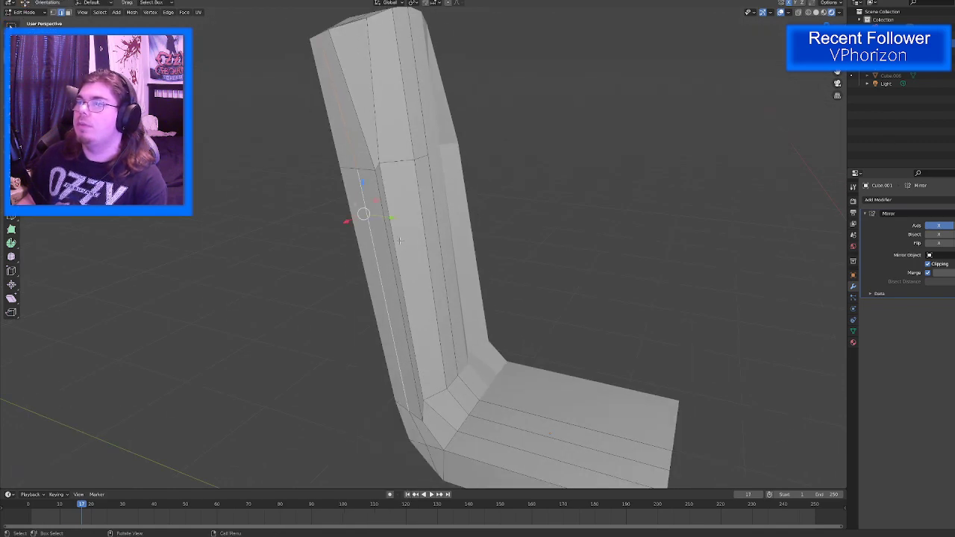
middle_drag(358, 214, 326, 241)
drag(327, 238, 323, 241)
scroll(347, 342, up, 1)
scroll(347, 342, down, 2)
middle_drag(319, 229, 350, 264)
scroll(336, 226, down, 2)
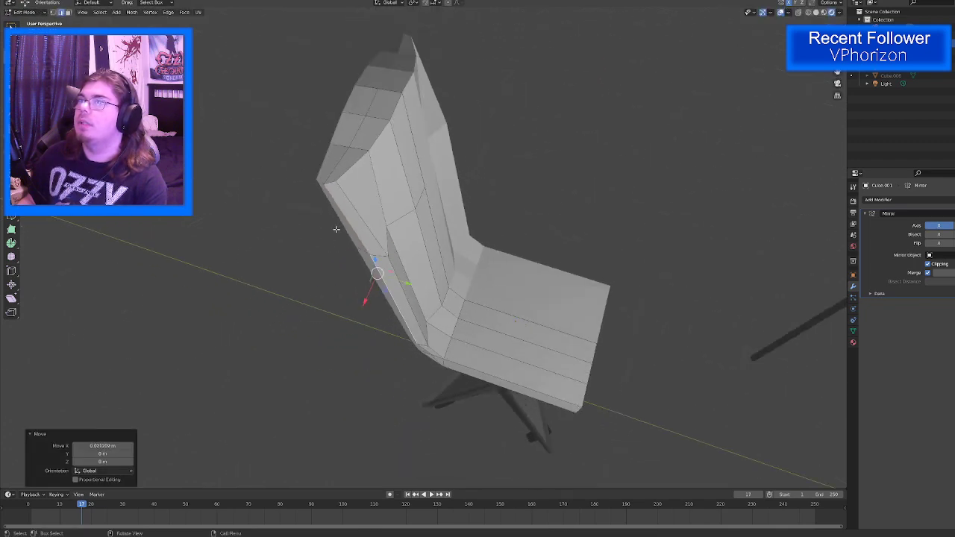
Step: Select the middle lengthwise edges on the backrest's top surface and raise them about 0.065 m along Z
middle_drag(335, 228, 344, 257)
shift+middle_drag(345, 257, 359, 304)
click(379, 253)
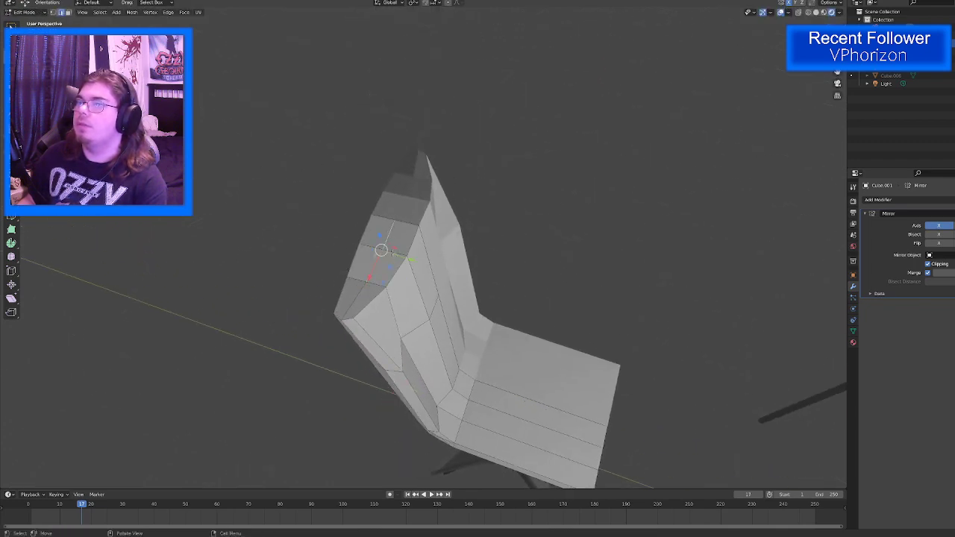
drag(379, 236, 376, 229)
middle_drag(406, 334, 494, 324)
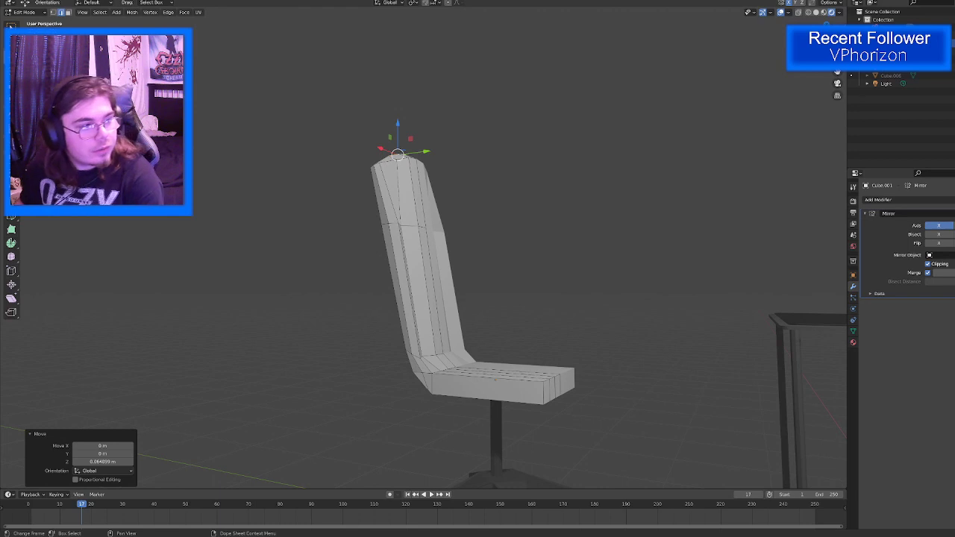
scroll(468, 352, up, 5)
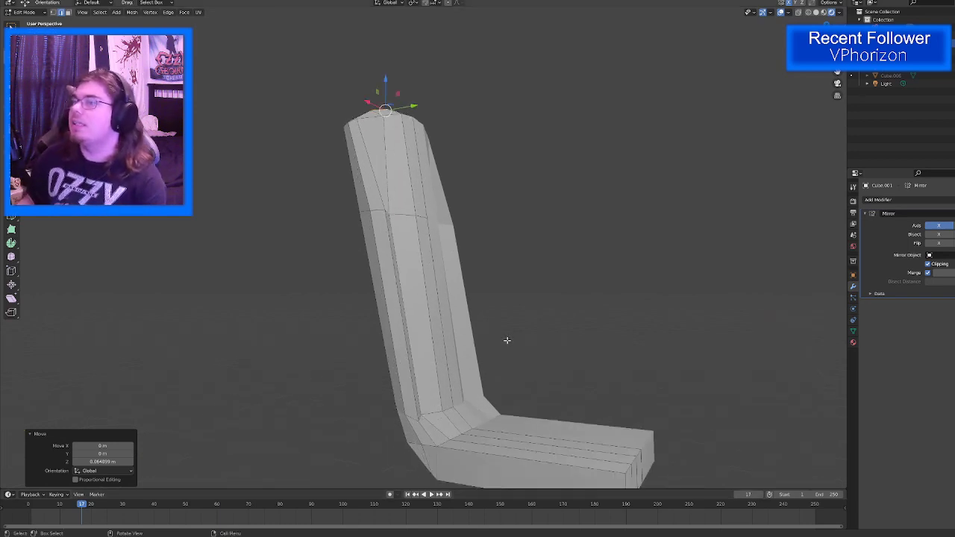
Step: Add a horizontal loop cut just below the backrest's section line and a second one centred between the two
middle_drag(469, 353, 466, 399)
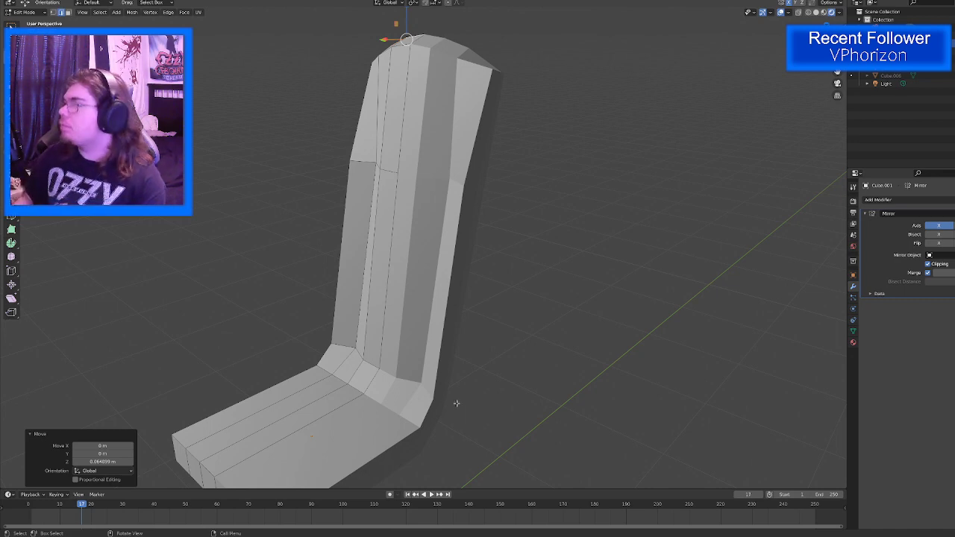
middle_drag(443, 400, 574, 384)
shift+middle_drag(575, 384, 494, 376)
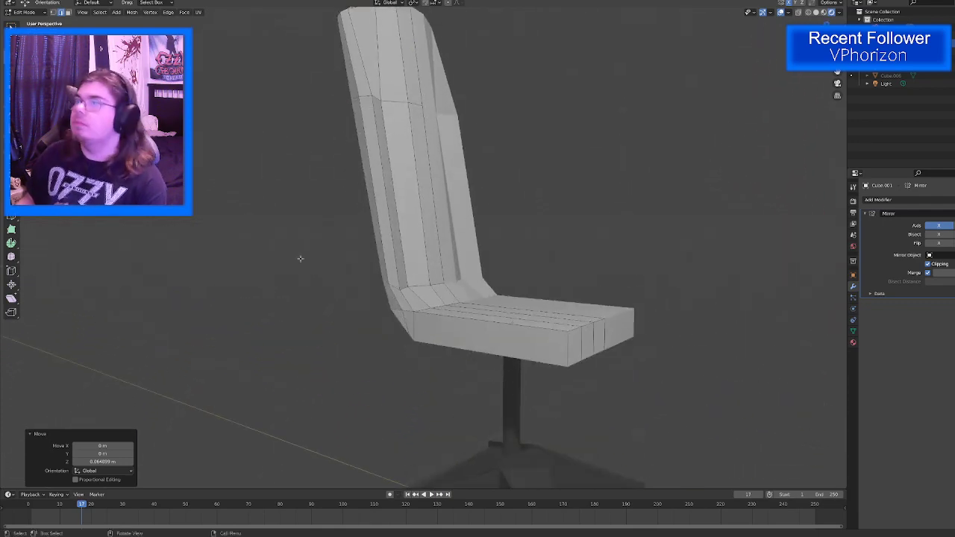
middle_drag(299, 258, 229, 280)
middle_drag(290, 193, 360, 277)
key(ctrl+r)
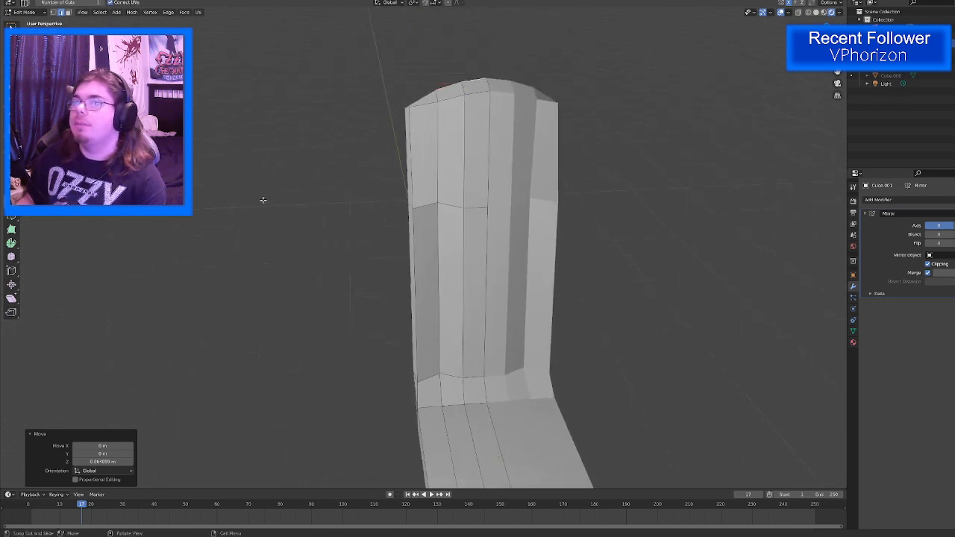
middle_drag(420, 242, 452, 187)
click(453, 186)
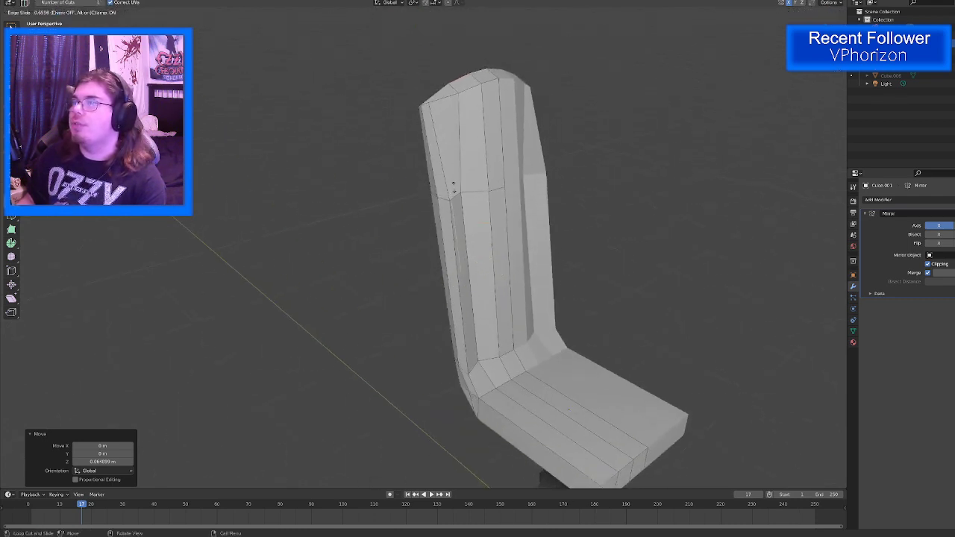
right_click(456, 186)
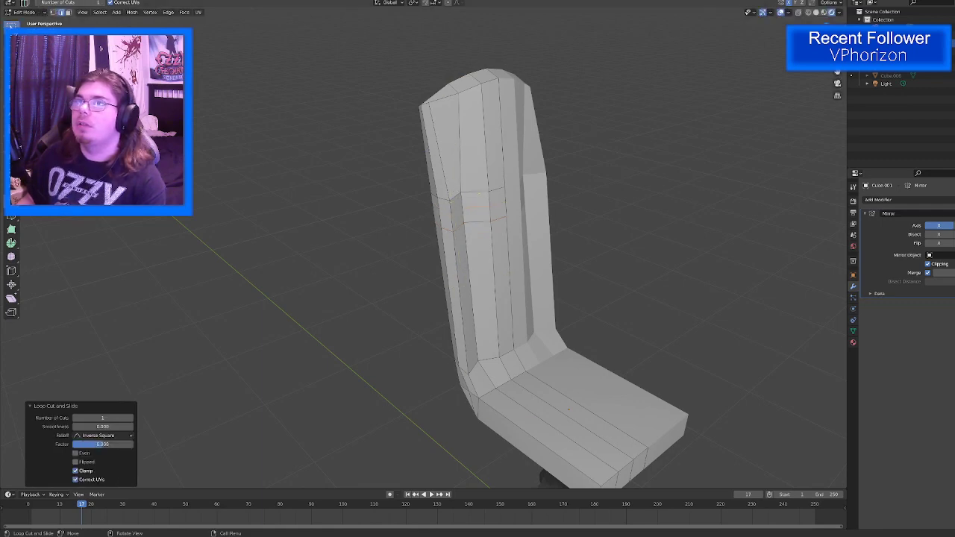
scroll(557, 173, up, 4)
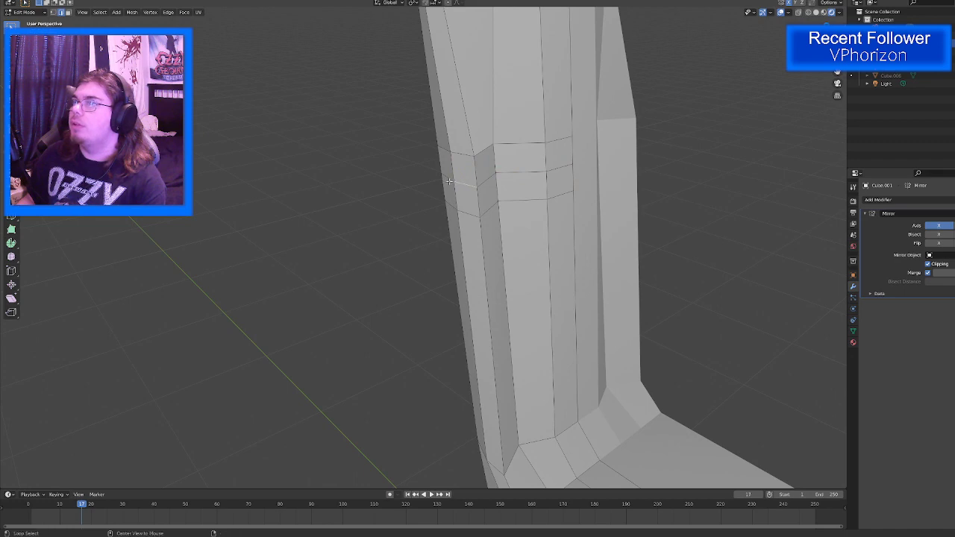
key(shift+space)
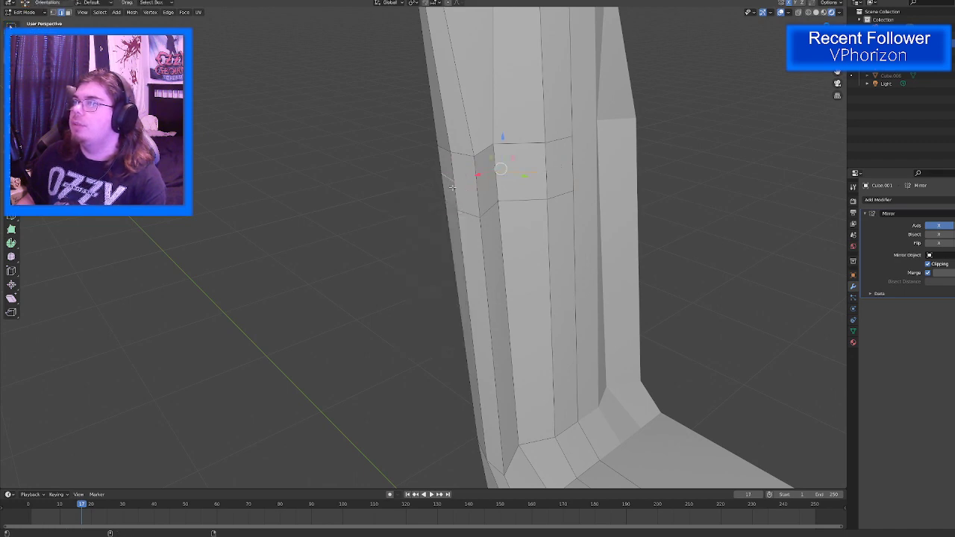
click(419, 200)
drag(480, 172, 488, 173)
key(ctrl+z)
Step: Select the side edges of the middle horizontal cut on the backrest and move them about 0.034 m inward along X
middle_drag(460, 191, 550, 180)
click(486, 199)
shift+click(465, 194)
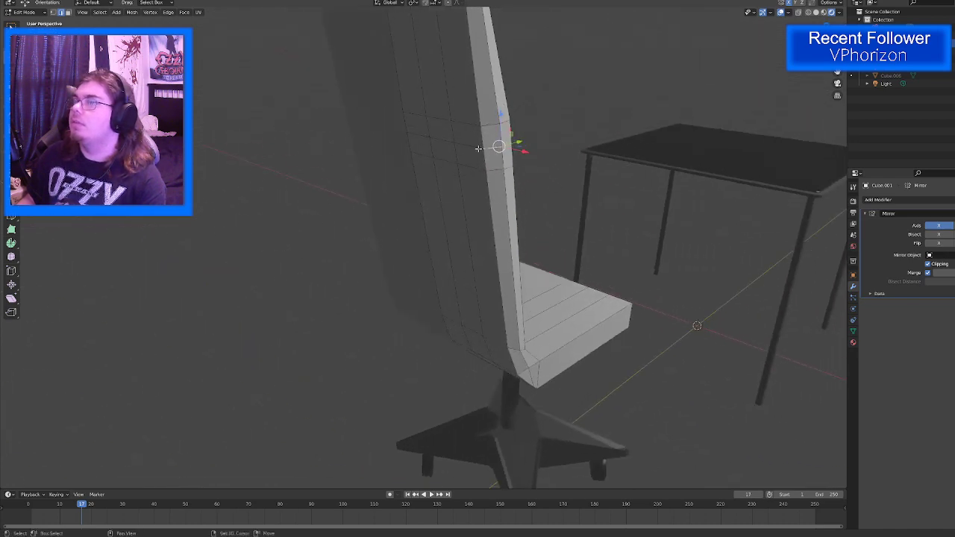
middle_drag(478, 148, 446, 244)
key(g)
key(x)
click(373, 241)
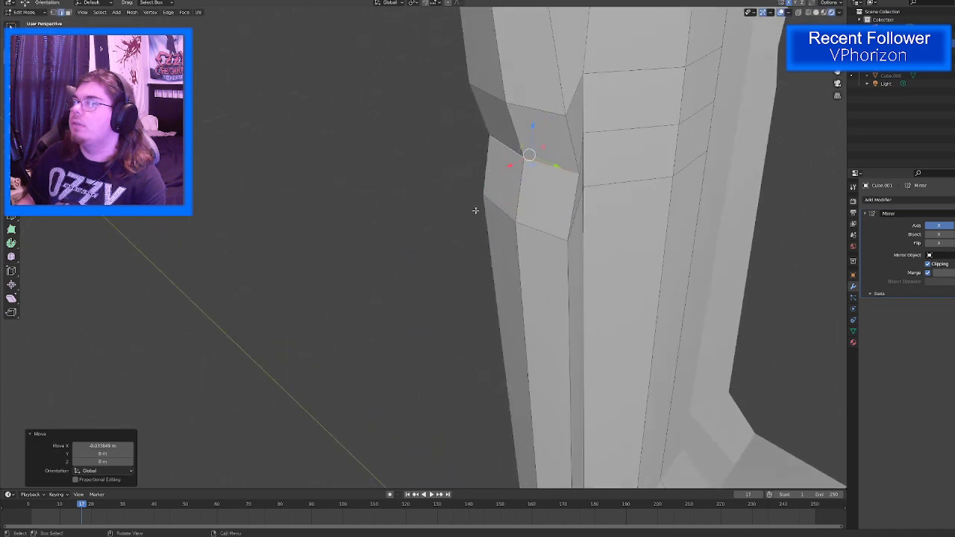
Step: Scale the selected side edges of the backrest notch to about 0.703 along Y
middle_drag(469, 202, 585, 259)
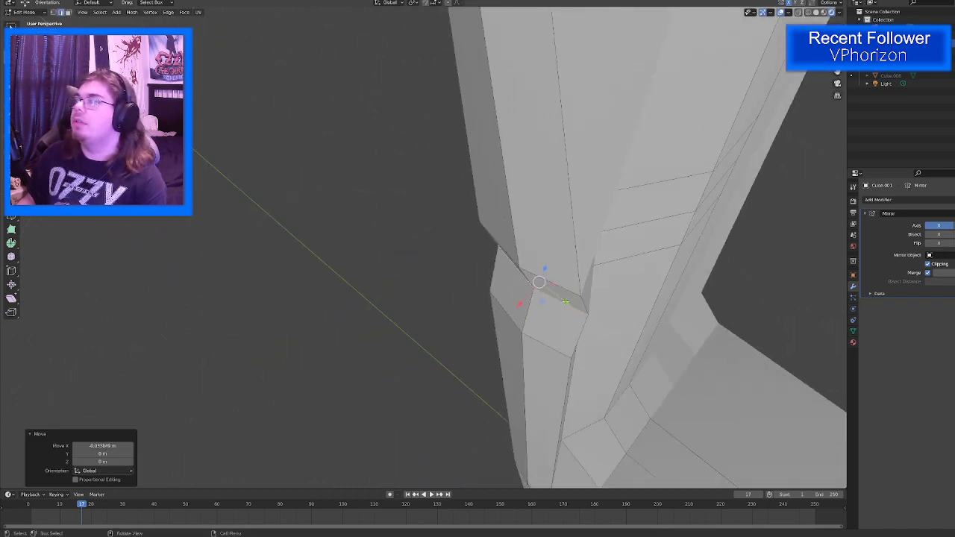
key(shift+space)
click(528, 306)
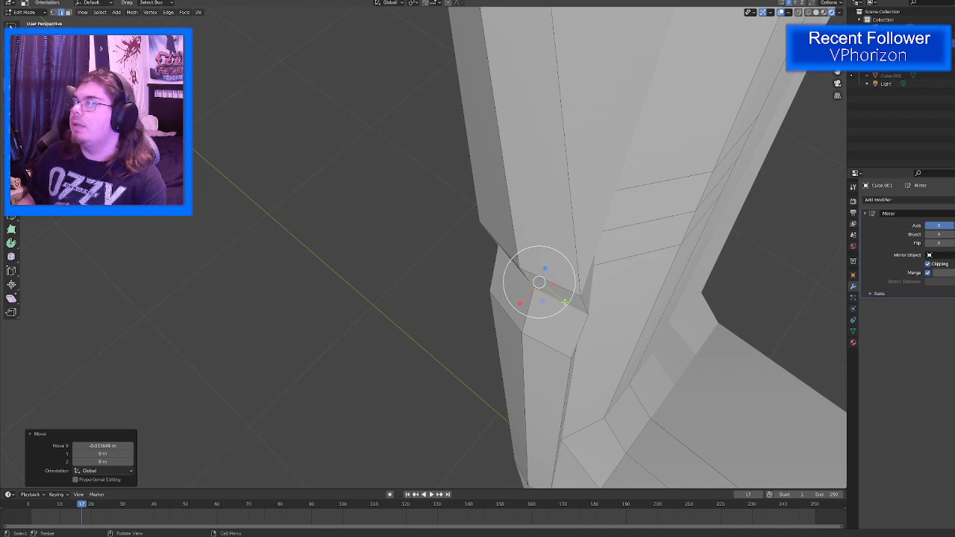
key(s)
click(555, 296)
middle_drag(555, 296, 678, 237)
scroll(504, 267, down, 5)
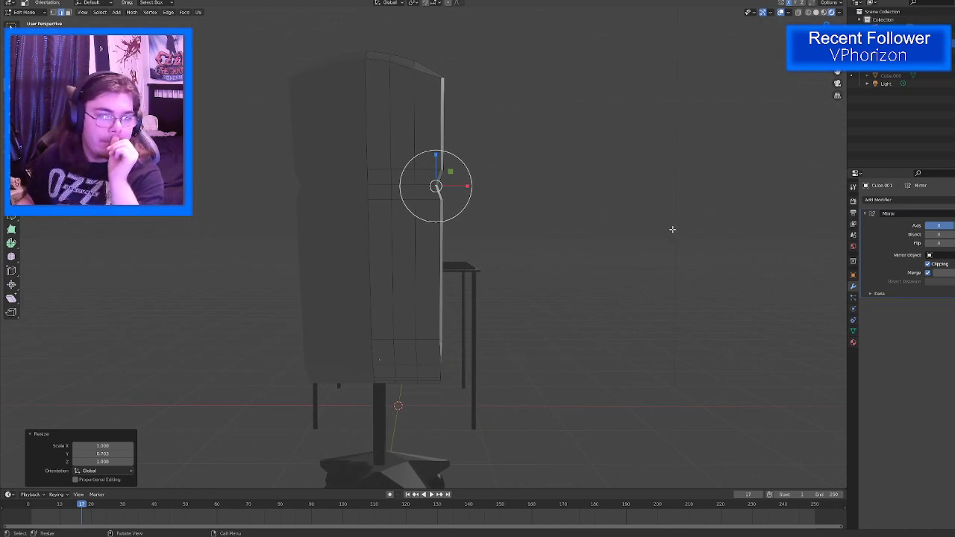
Step: Unhide the first armrest beside the seat
scroll(581, 237, down, 4)
middle_drag(582, 236, 418, 262)
click(952, 53)
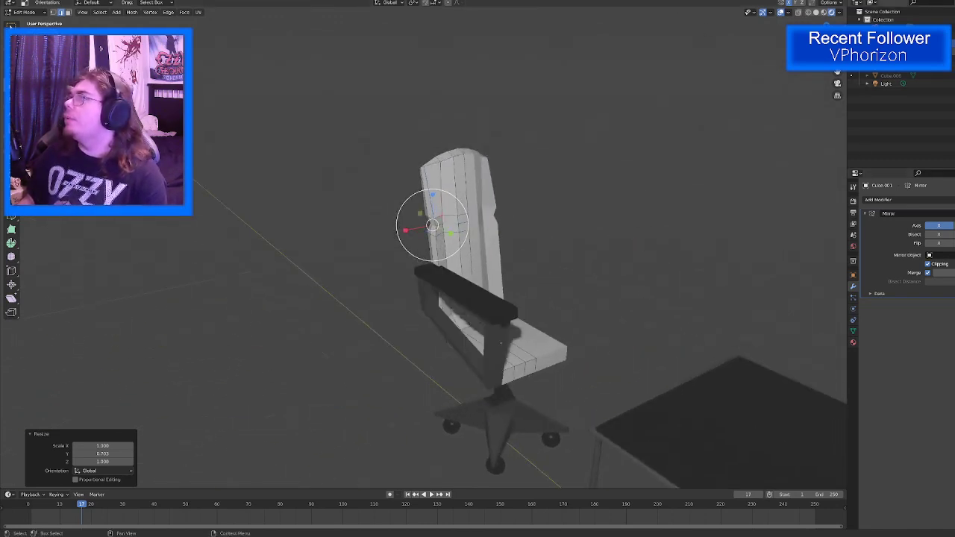
middle_drag(610, 223, 521, 194)
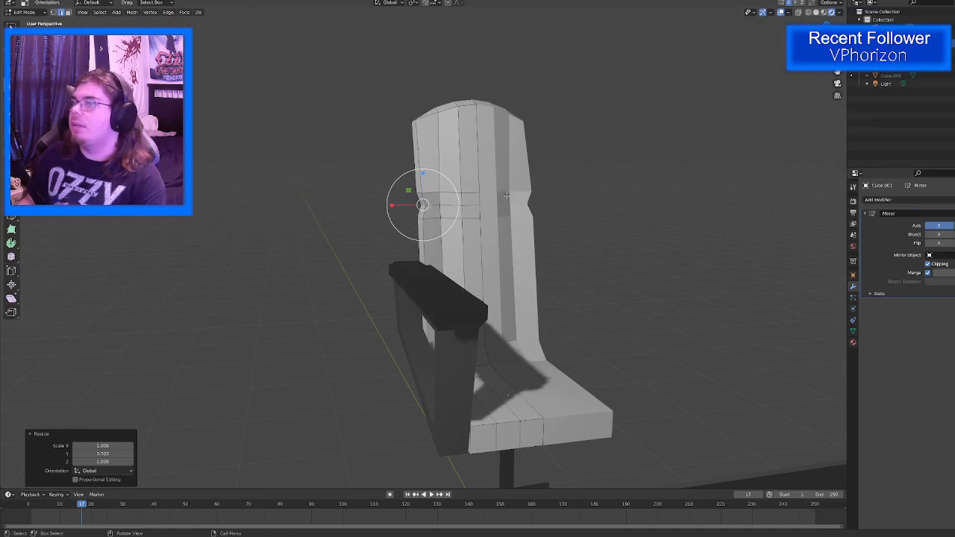
Step: Return to Object Mode and apply smooth shading to the seat and backrest object and to the first armrest
key(Tab)
right_click(466, 165)
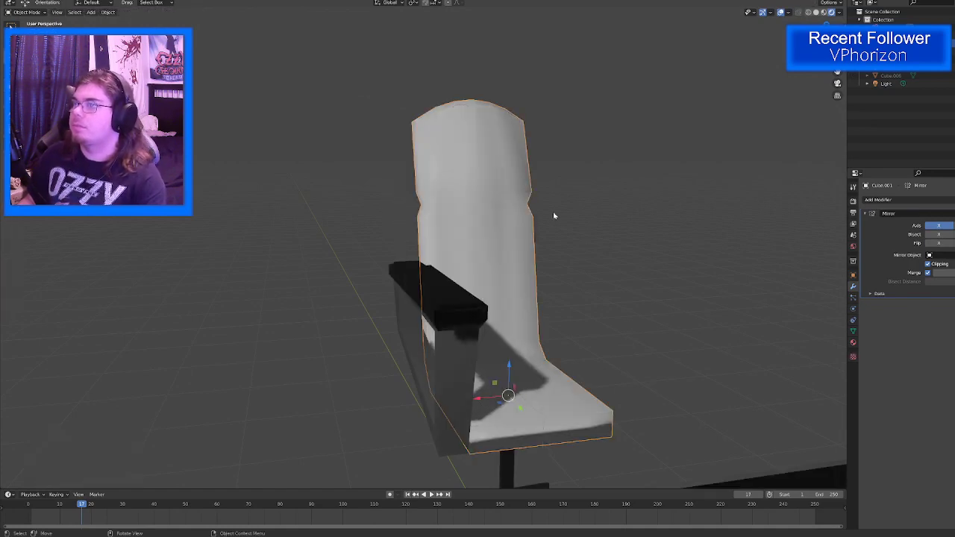
middle_drag(554, 213, 505, 211)
click(304, 244)
right_click(305, 242)
click(304, 241)
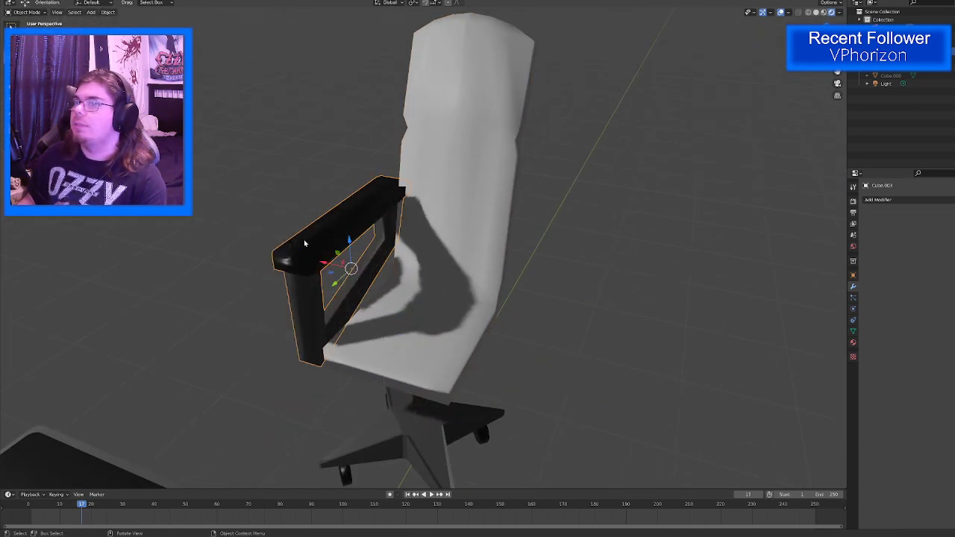
Step: Unhide the second armrest and apply smooth shading to it
mouse_move(304, 241)
middle_down()
mouse_move(302, 214)
mouse_move(245, 209)
mouse_move(353, 239)
middle_up()
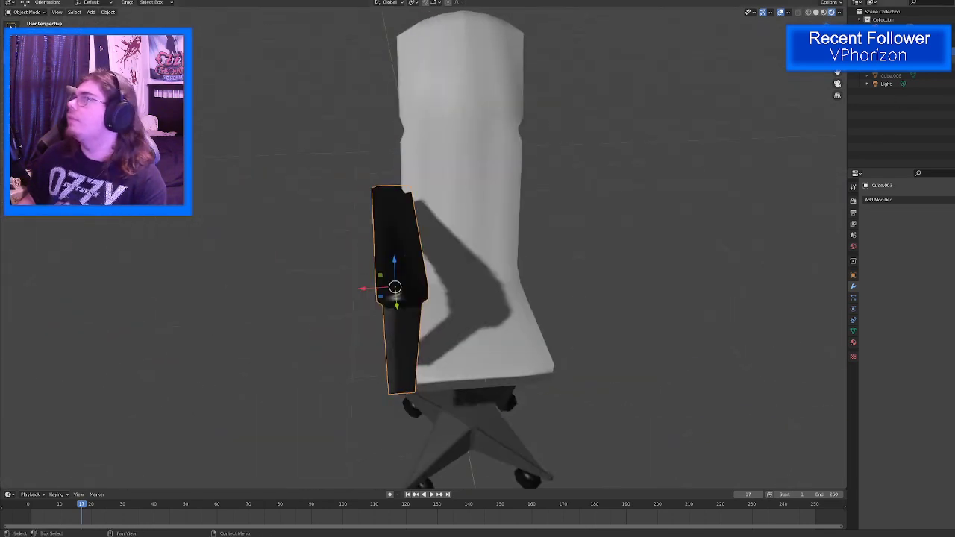
click(572, 241)
right_click(571, 241)
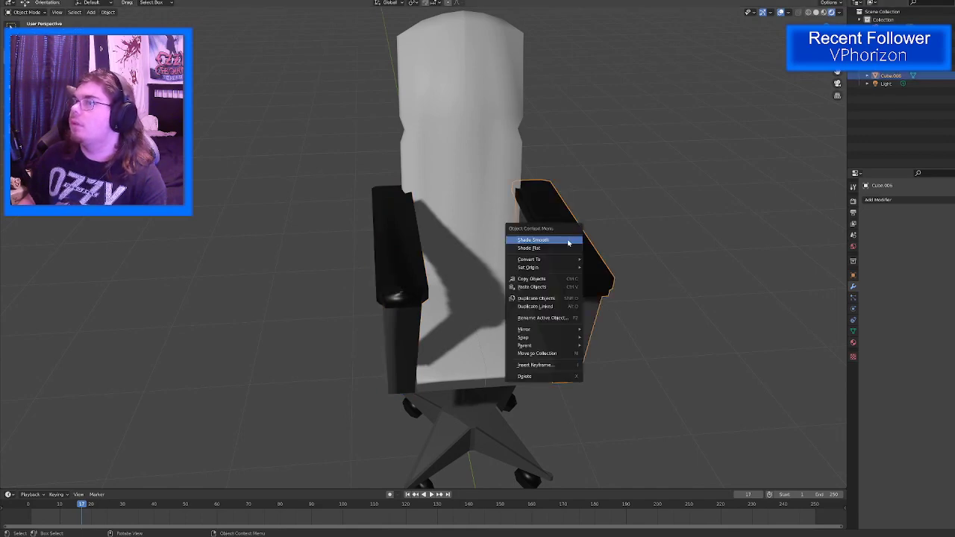
click(570, 240)
middle_drag(569, 241, 635, 218)
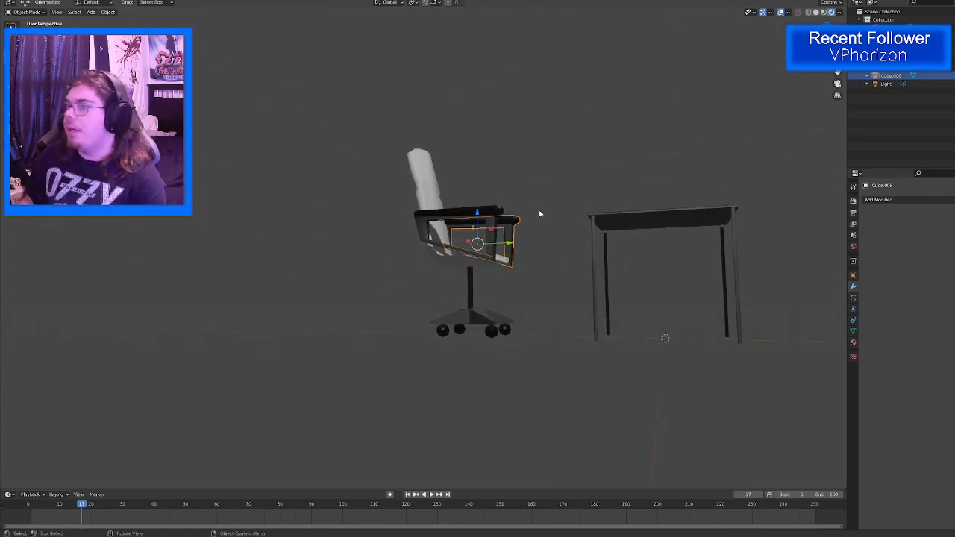
Step: Try to join both armrests, the seat, the star base and the centre post into one object
scroll(480, 246, up, 3)
mouse_move(514, 261)
middle_down()
mouse_move(501, 266)
mouse_move(510, 275)
middle_up()
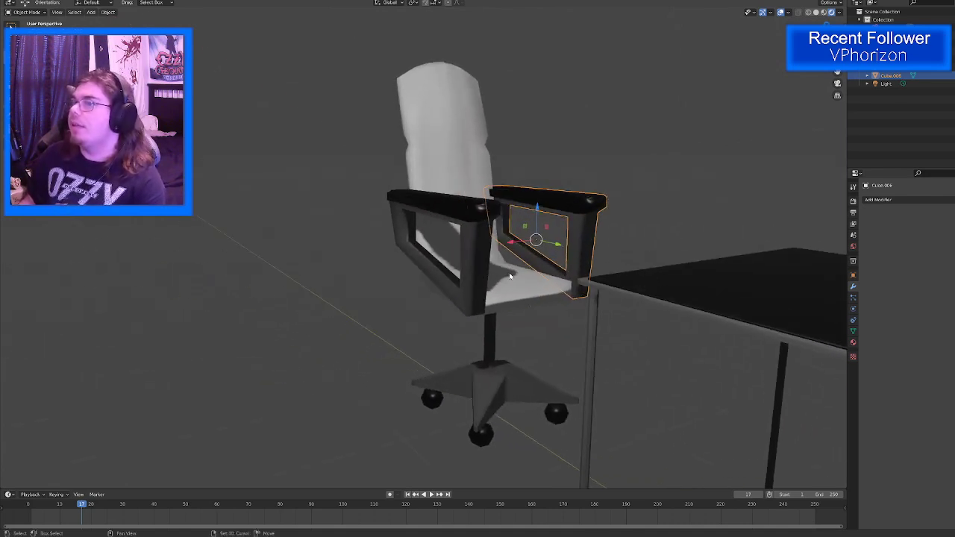
shift+click(510, 276)
shift+click(479, 268)
shift+click(496, 364)
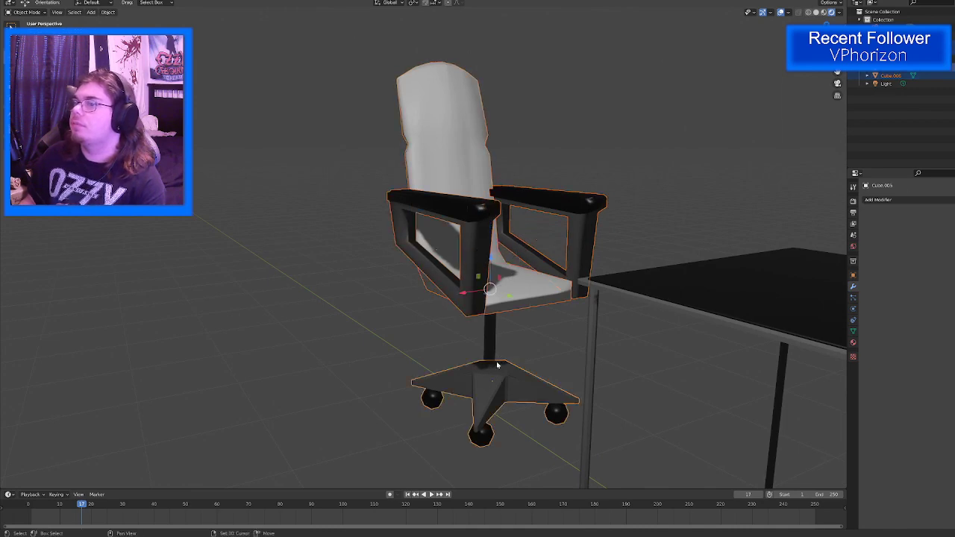
shift+click(489, 341)
right_click(477, 383)
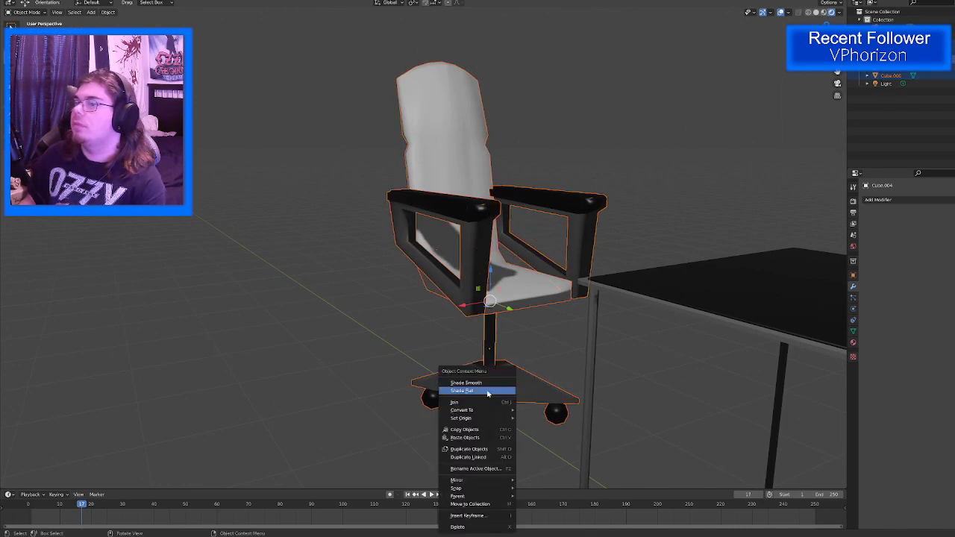
click(477, 402)
Step: Select the seat and backrest object and apply its Mirror modifier
middle_drag(502, 289, 473, 305)
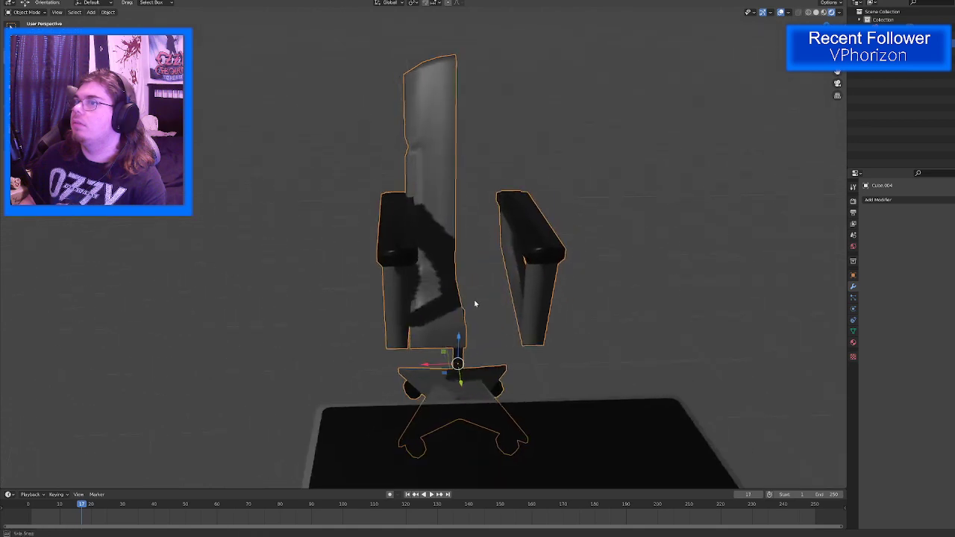
click(455, 183)
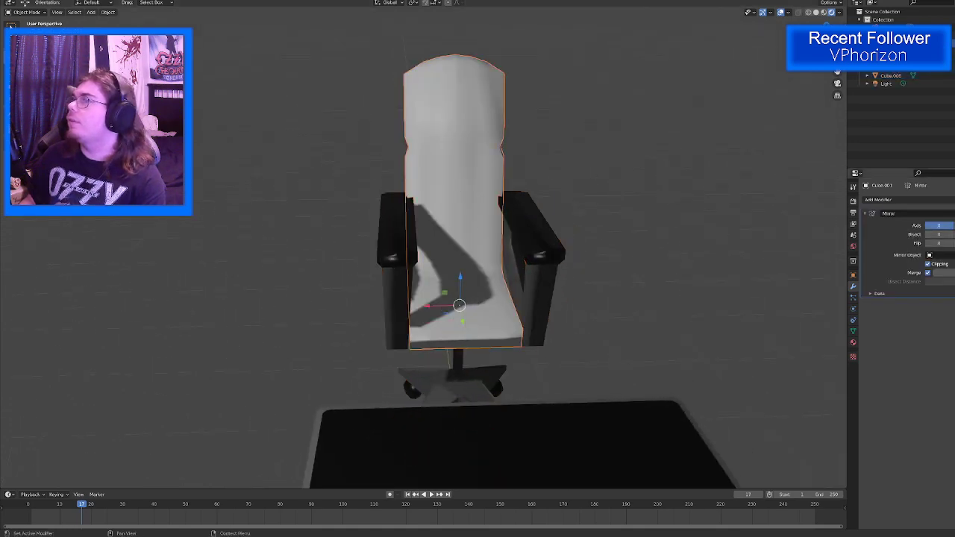
click(949, 223)
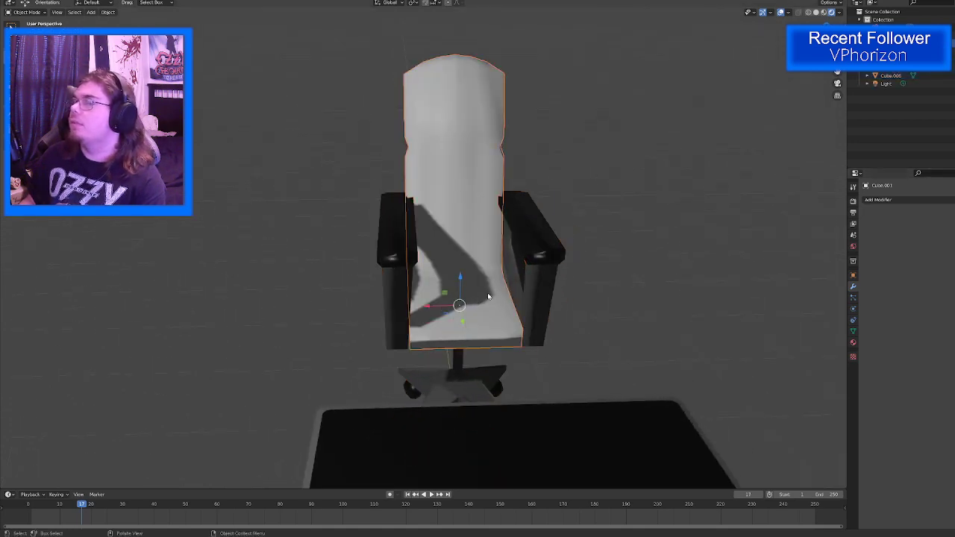
Step: Try joining the chair parts with the mirror already applied, and undo the join
middle_drag(506, 298, 537, 291)
shift+click(520, 296)
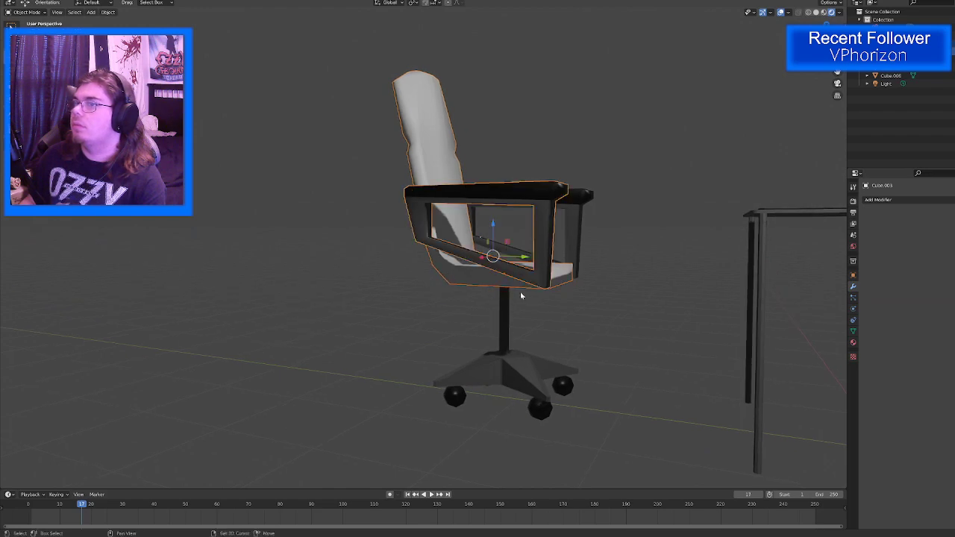
shift+click(575, 244)
shift+click(505, 322)
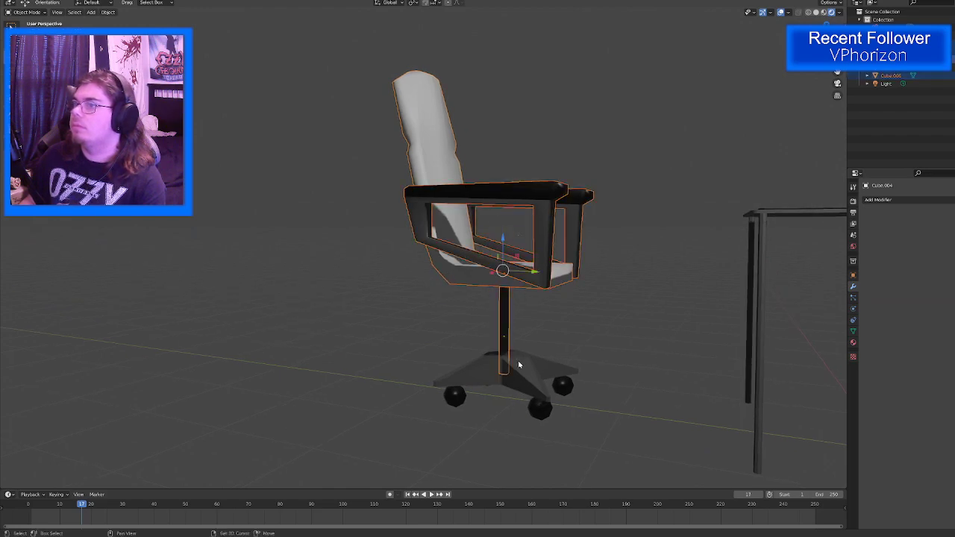
right_click(525, 370)
click(525, 371)
scroll(528, 358, down, 6)
middle_drag(528, 359, 496, 365)
key(ctrl+z)
Step: Assign the existing black material named Material to the seat and backrest
scroll(496, 365, up, 5)
mouse_move(515, 184)
middle_down()
mouse_move(423, 143)
mouse_move(502, 183)
middle_up()
click(447, 156)
scroll(599, 196, up, 2)
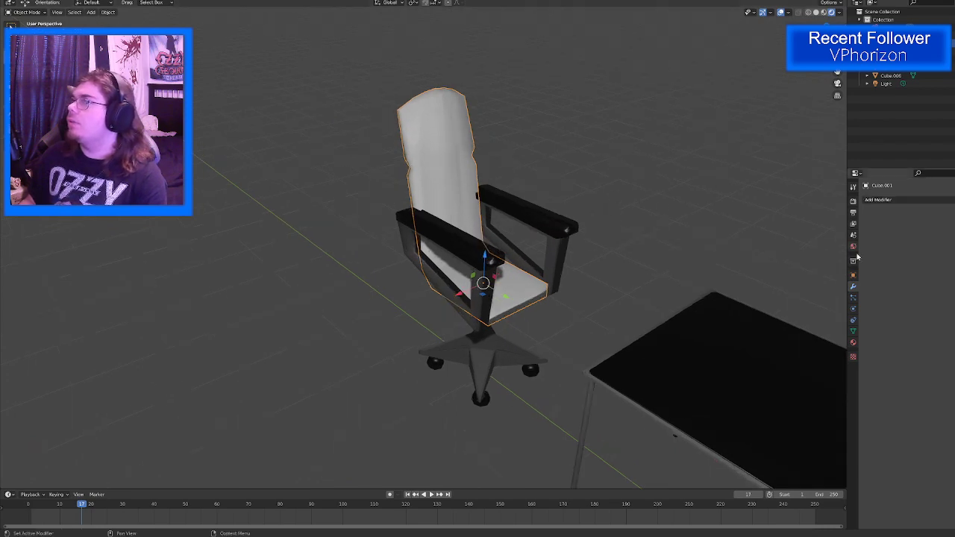
click(852, 342)
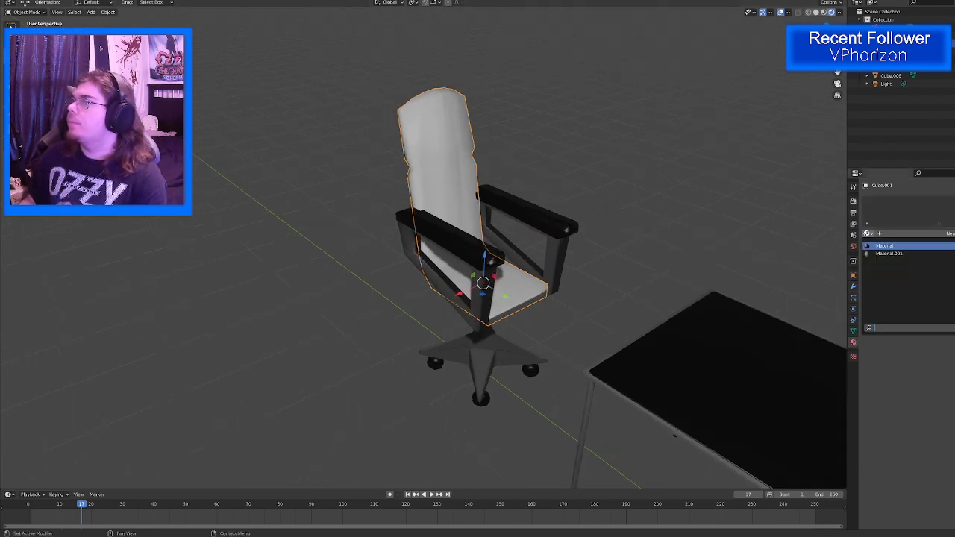
Step: Select the seat, both armrests, the centre post and the star base and join them into one chair object
middle_drag(581, 244, 465, 257)
shift+click(464, 257)
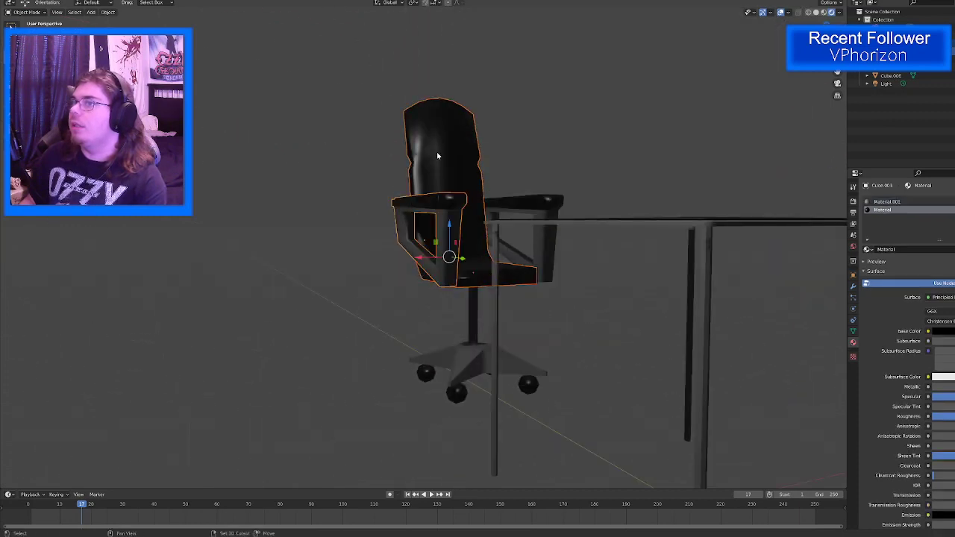
shift+click(537, 204)
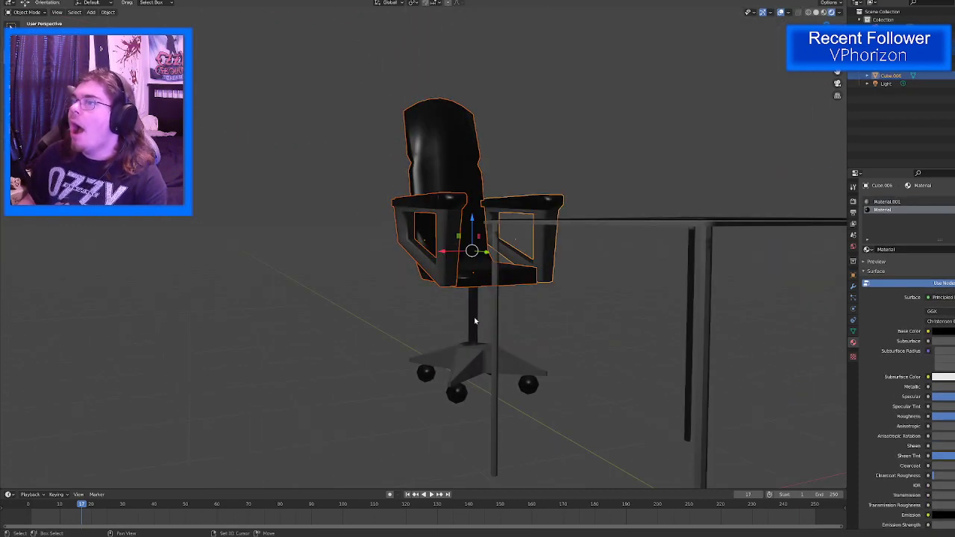
shift+click(476, 312)
right_click(470, 359)
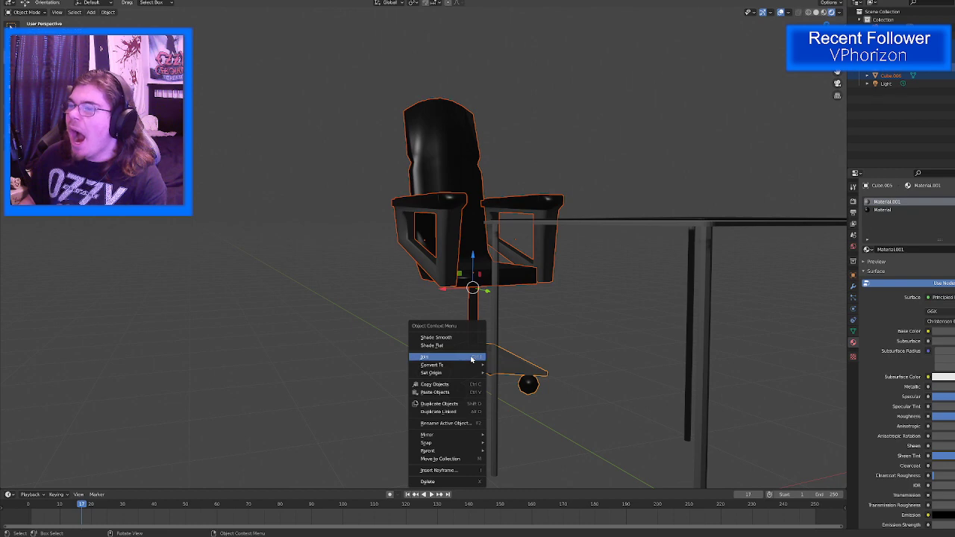
click(471, 359)
scroll(464, 335, down, 4)
middle_drag(437, 297, 494, 304)
scroll(496, 294, up, 4)
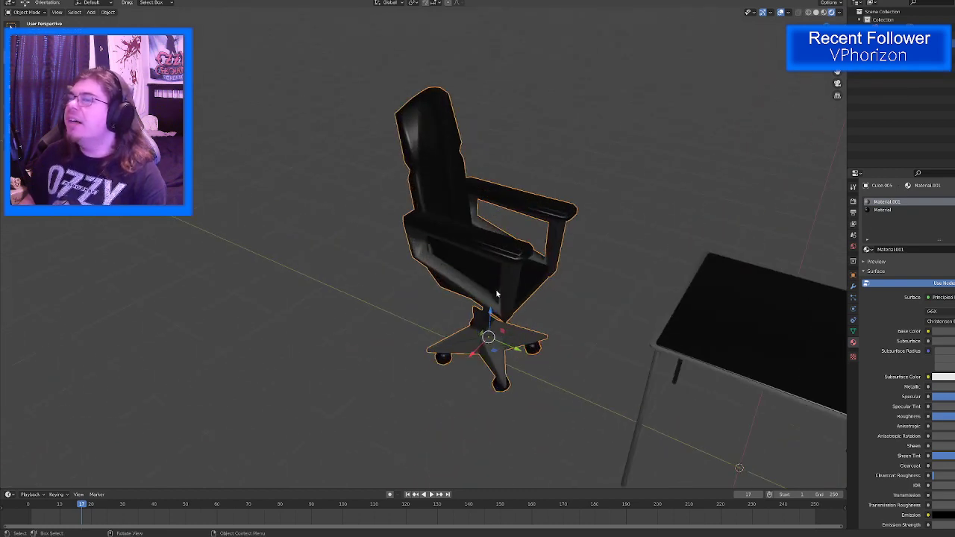
Step: Check the face orientation of the chair and table from several sides with the Face Orientation overlay, and turn the overlay off
click(791, 13)
click(739, 156)
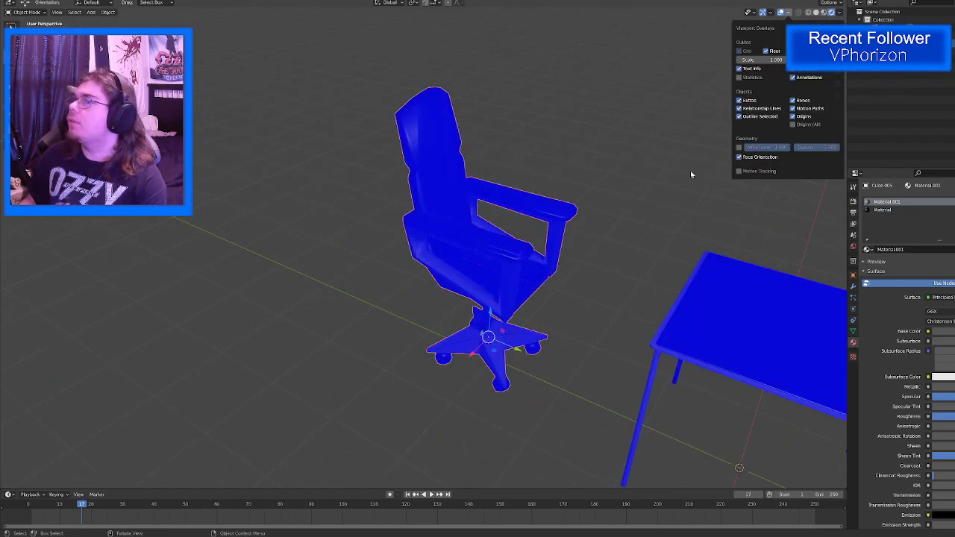
middle_drag(690, 170, 751, 34)
click(788, 13)
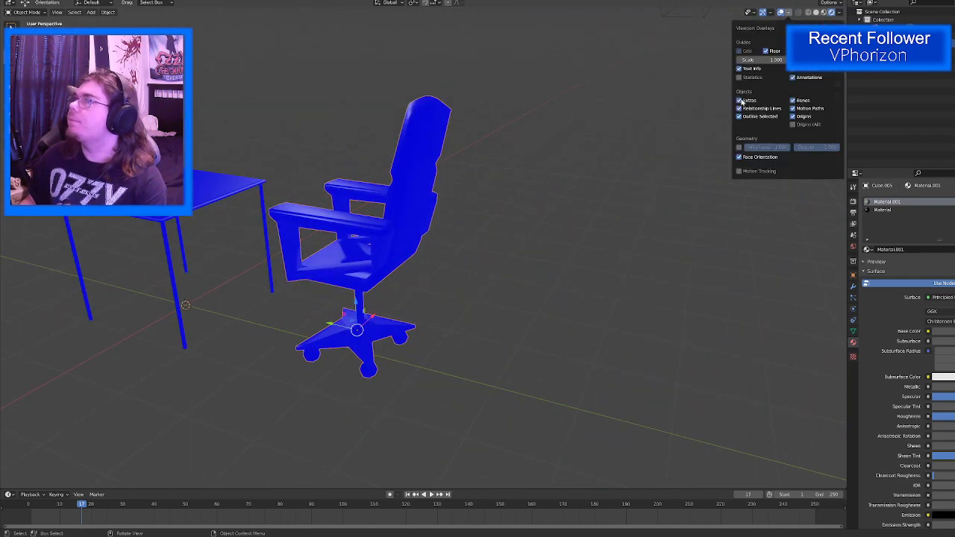
click(739, 157)
middle_drag(513, 124, 507, 293)
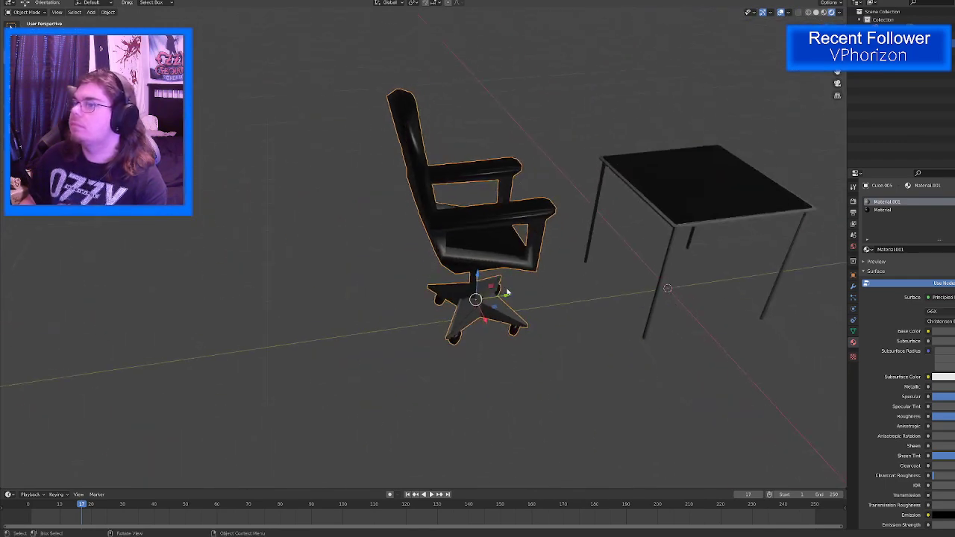
Step: Move the joined chair about 1.36 m along Y toward the table
drag(507, 292, 595, 279)
middle_drag(595, 280, 435, 216)
scroll(610, 258, down, 6)
scroll(571, 251, up, 4)
scroll(571, 252, down, 4)
Step: Try to duplicate the chair about 4 m along Y to the opposite side of the table and rotate the copy
key(shift+d)
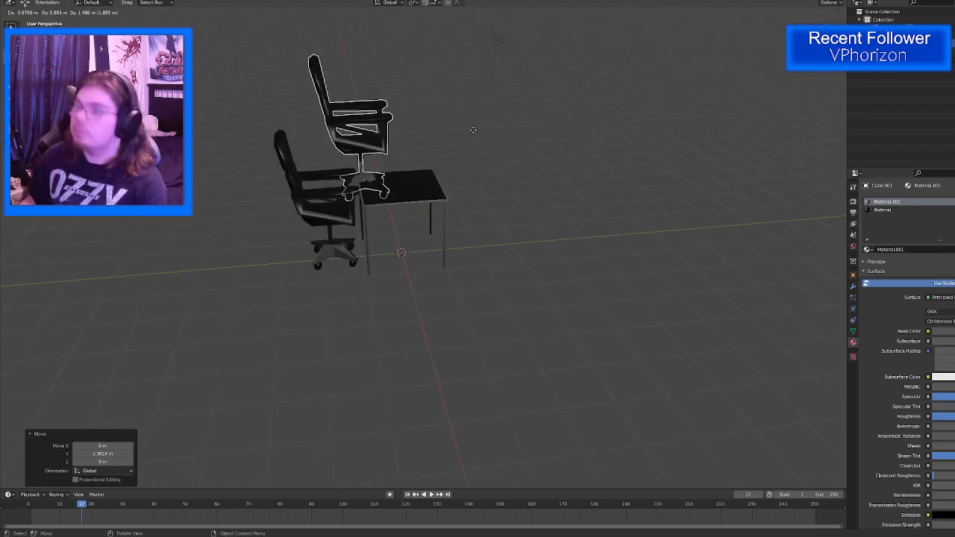
key(y)
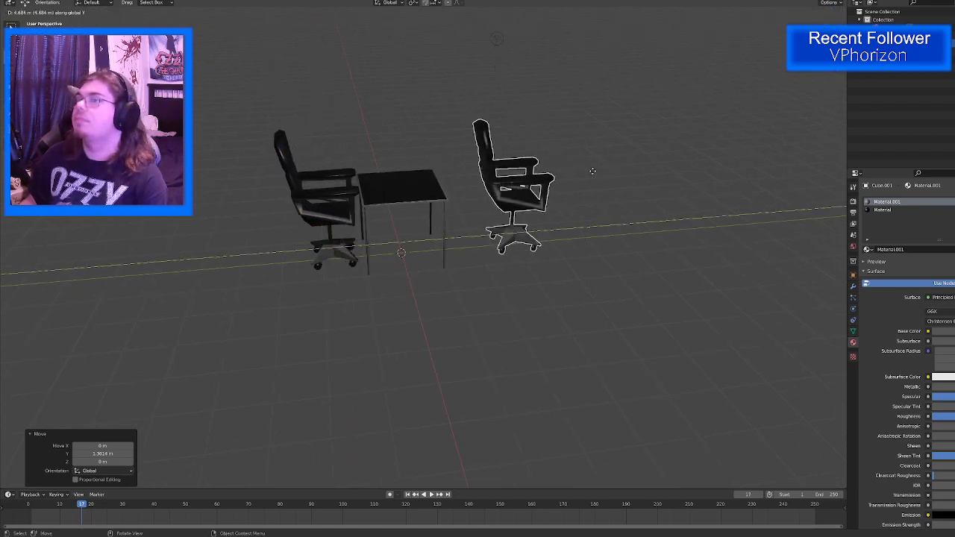
click(593, 171)
key(r)
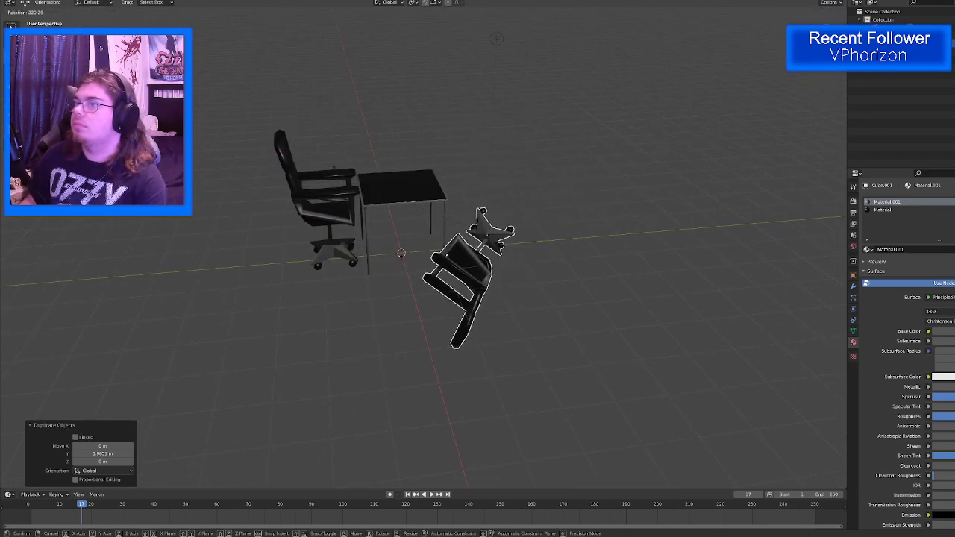
key(Escape)
key(ctrl+z)
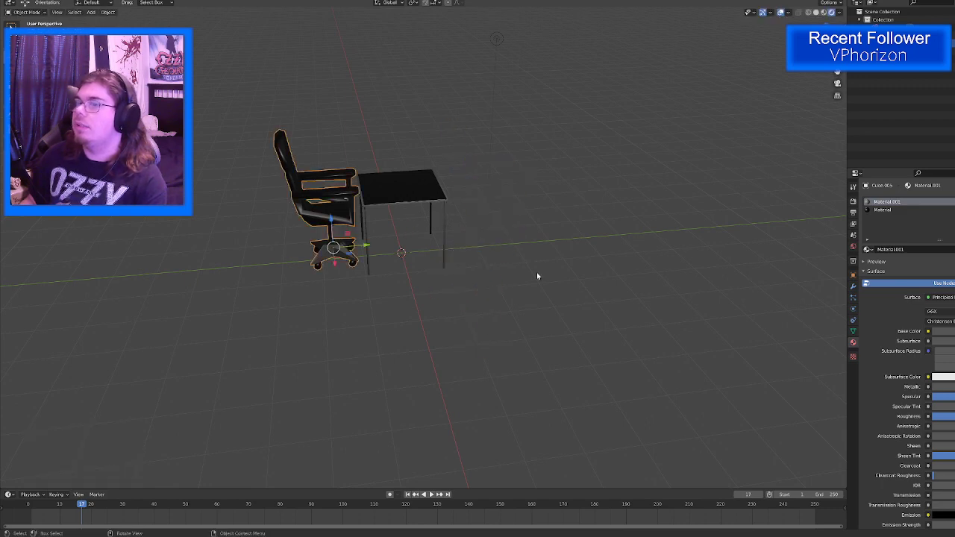
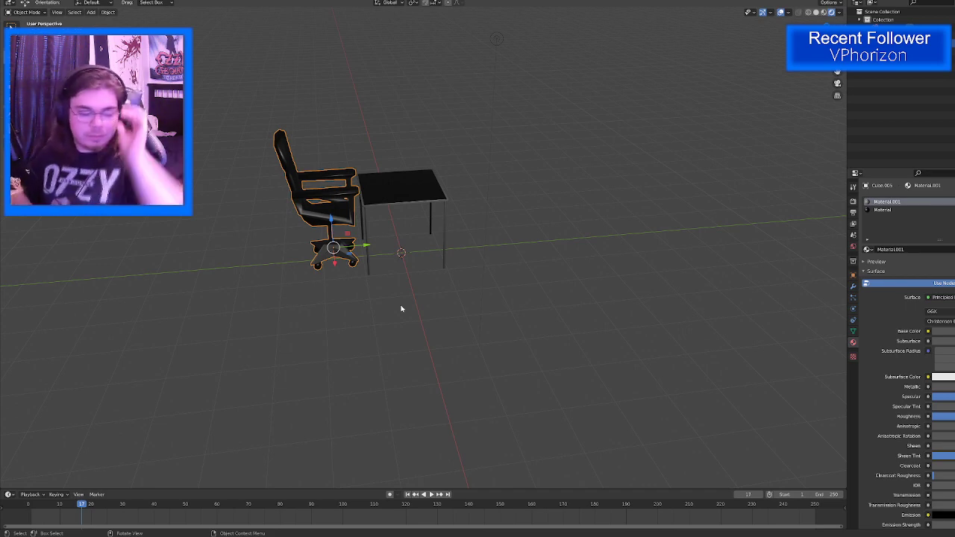
Step: Select the table and scale it taller along Z to bring its top level with the chair's armrests
scroll(328, 194, up, 5)
middle_drag(327, 194, 308, 182)
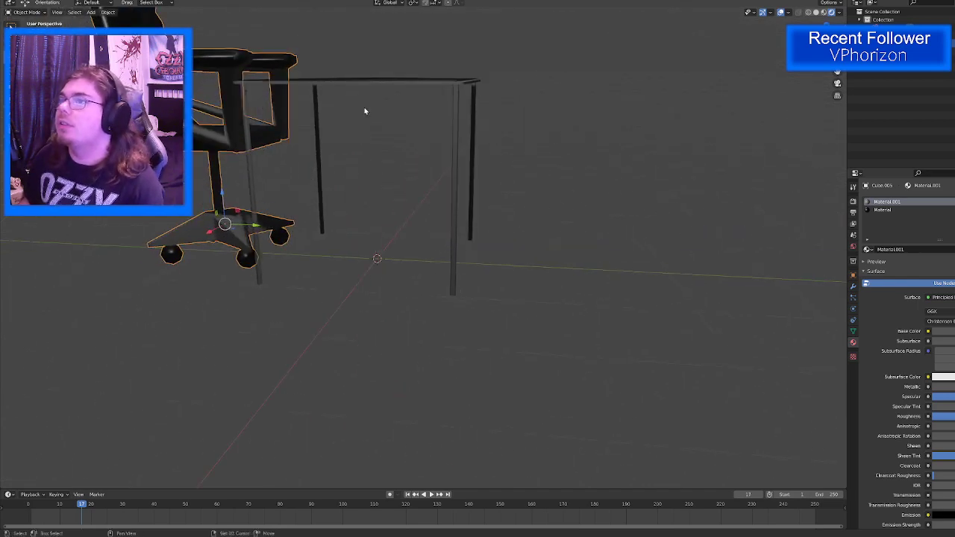
shift+middle_drag(365, 110, 408, 230)
click(409, 198)
key(shift+space)
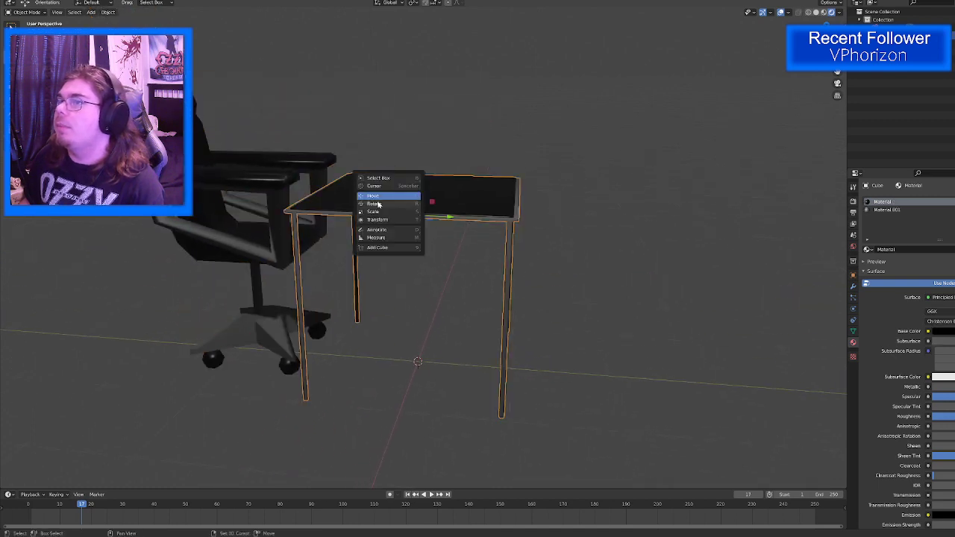
click(377, 206)
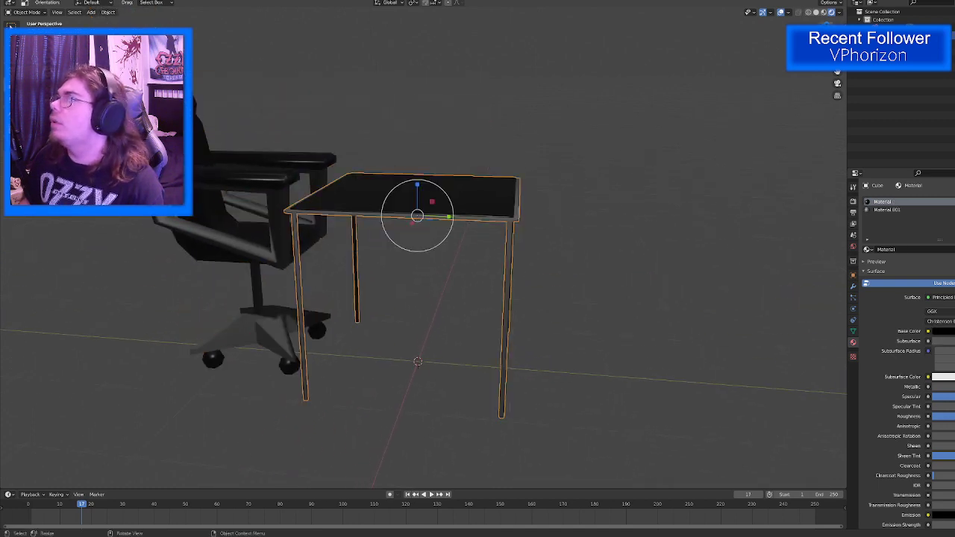
key(KP_3)
drag(419, 185, 412, 160)
key(shift+space)
click(402, 160)
Step: Edit the table mesh and move the bottom ends of its legs up to floor level
middle_drag(412, 160, 345, 281)
key(Tab)
click(327, 289)
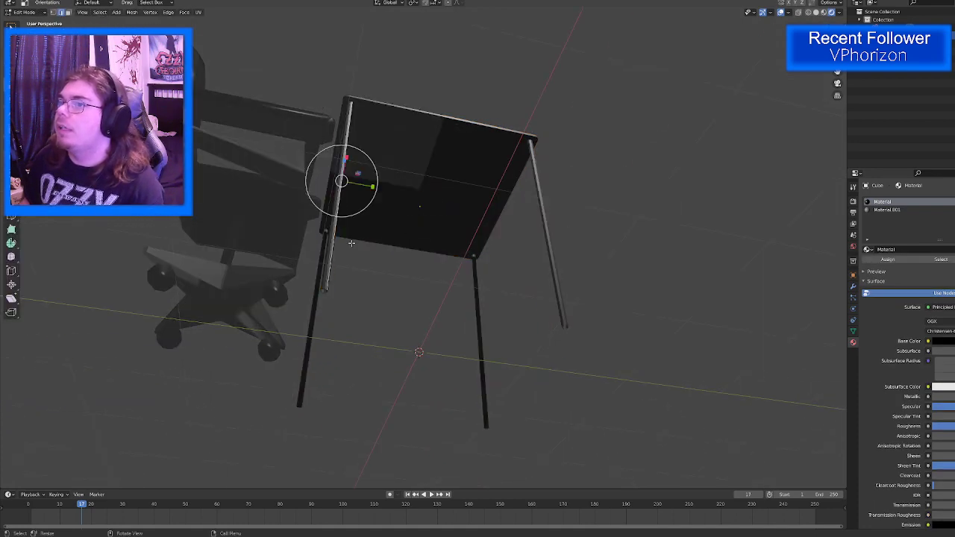
scroll(273, 325, up, 3)
shift+middle_drag(276, 335, 386, 336)
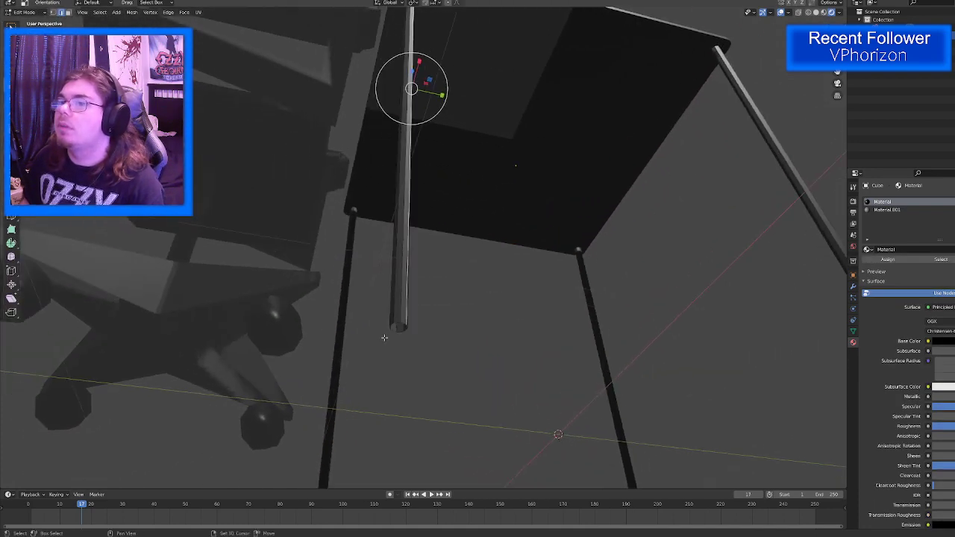
alt+click(402, 323)
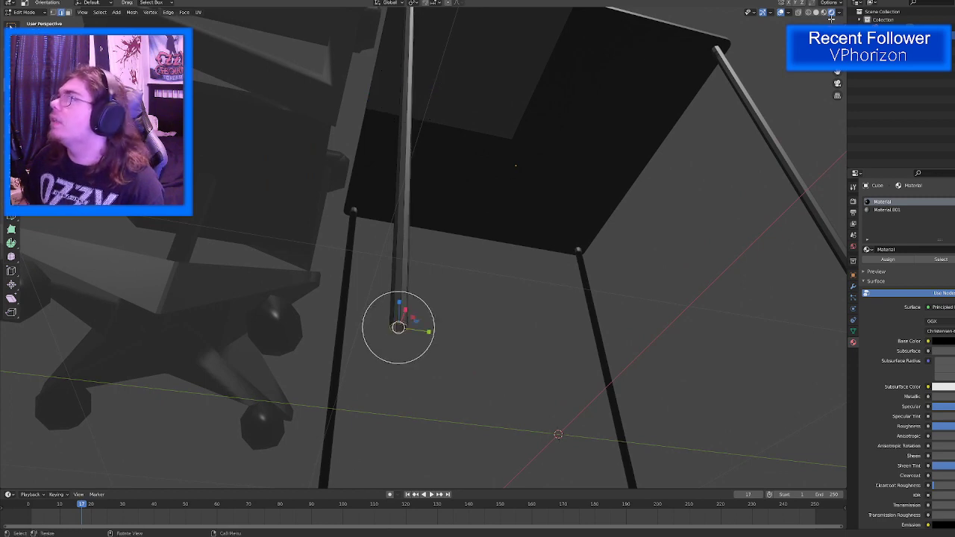
key(KP_3)
key(shift+space)
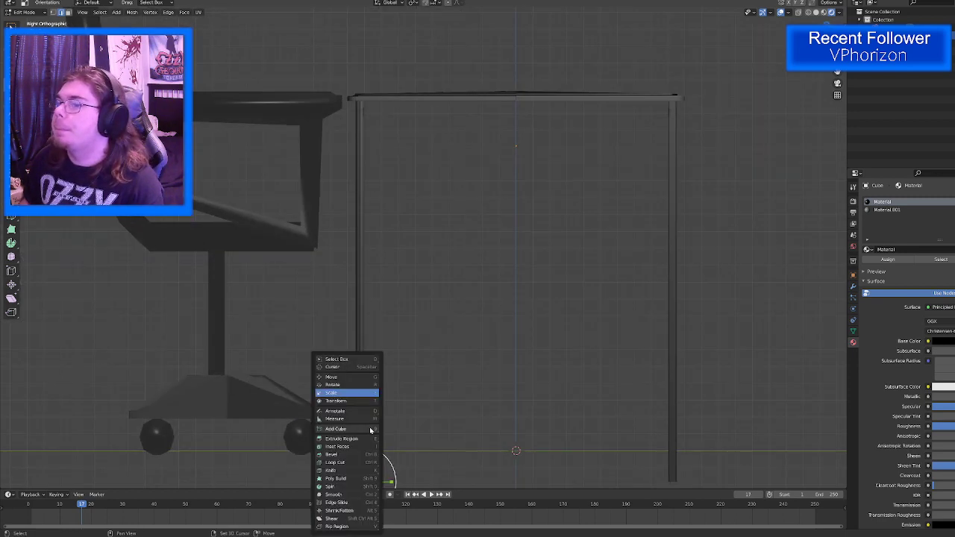
click(337, 378)
drag(359, 451, 355, 423)
click(426, 418)
scroll(426, 418, down, 4)
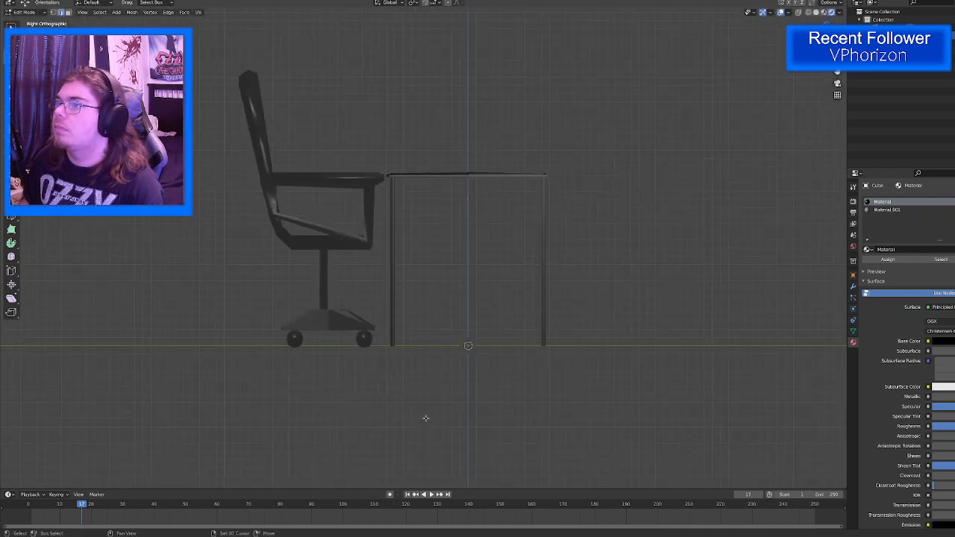
key(shift+z)
key(shift+z)
key(Tab)
Step: Add a 2 m cube at the world origin beneath the table
scroll(490, 320, down, 5)
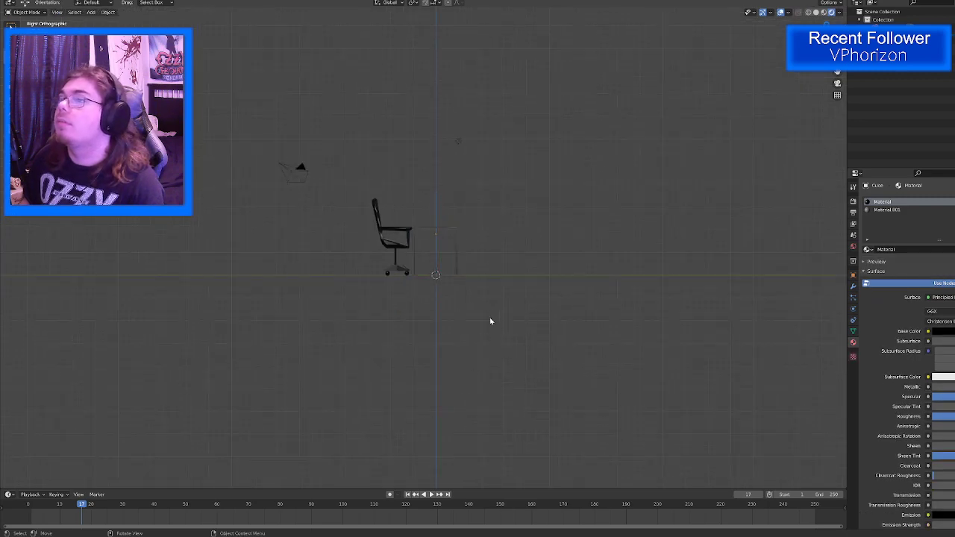
middle_drag(490, 320, 263, 321)
scroll(473, 352, up, 3)
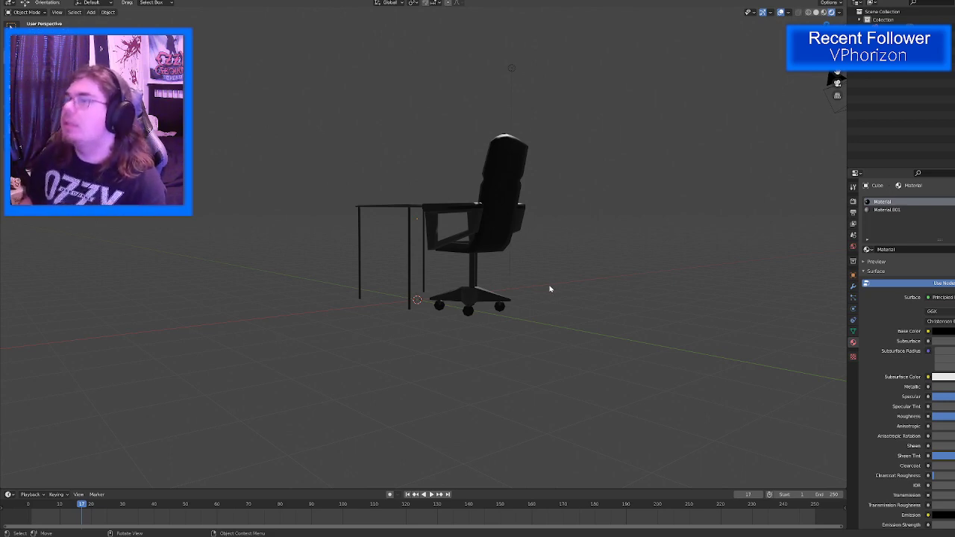
middle_drag(550, 289, 365, 323)
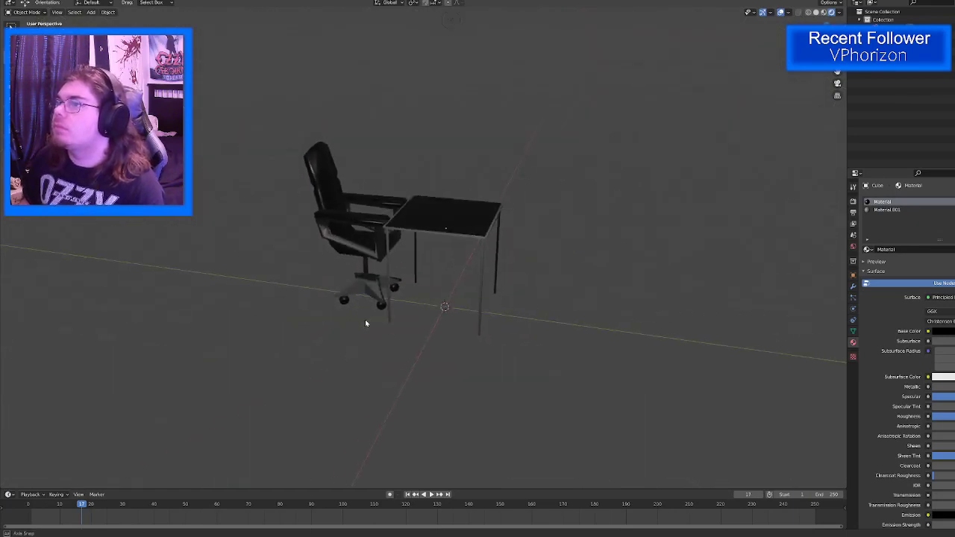
scroll(508, 168, up, 3)
shift+middle_drag(509, 168, 511, 347)
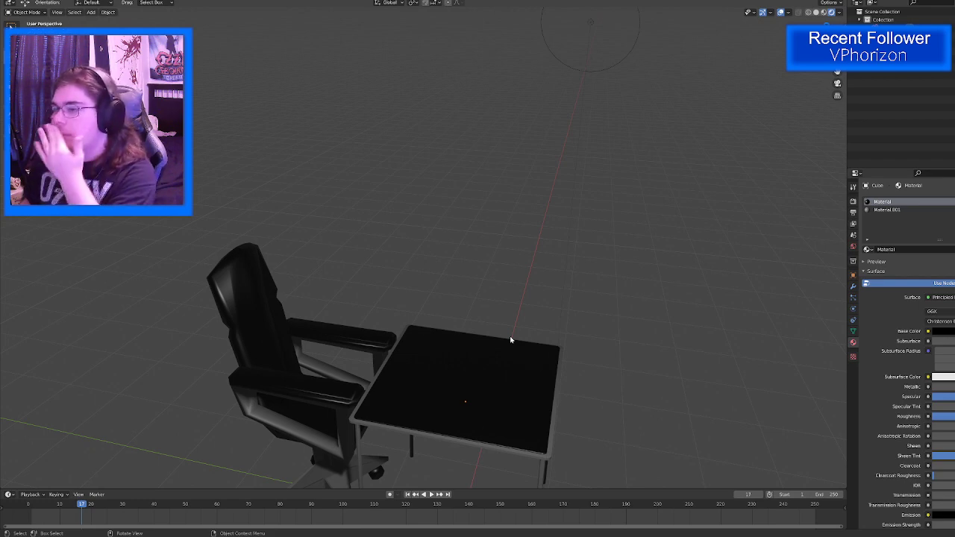
key(shift+a)
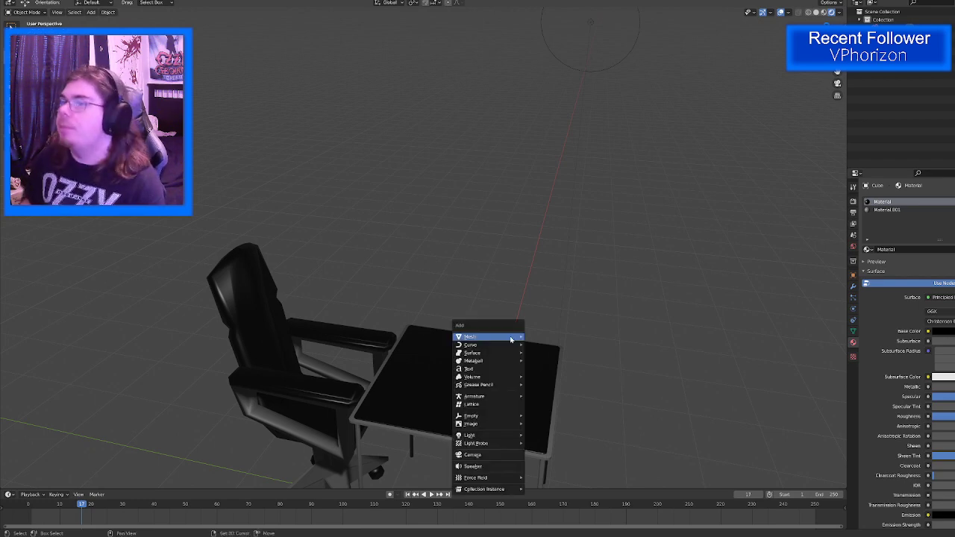
key(Escape)
key(shift+z)
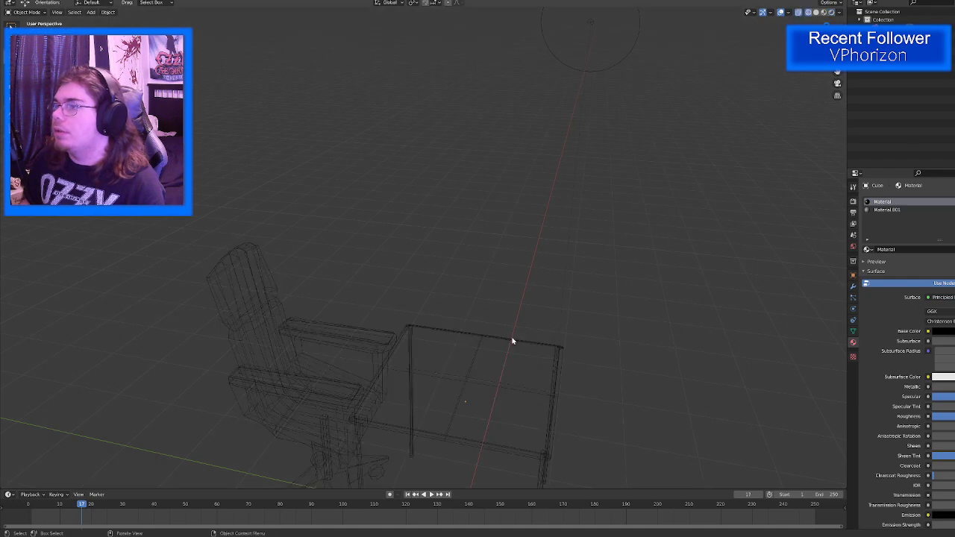
key(shift+z)
key(shift+a)
mouse_move(513, 341)
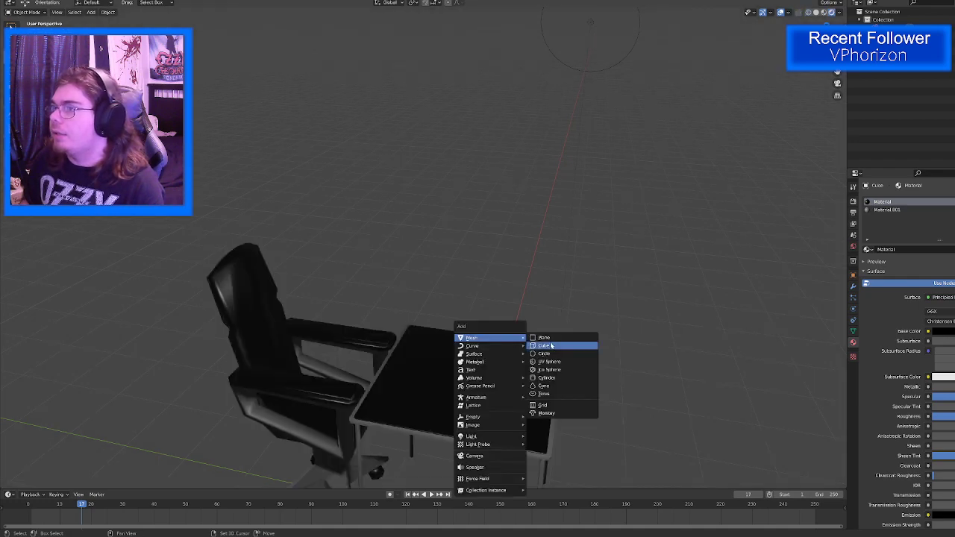
click(543, 346)
Step: Move the cube along X toward one side of the table and raise it about 1.86 m along Z
middle_drag(535, 335, 457, 403)
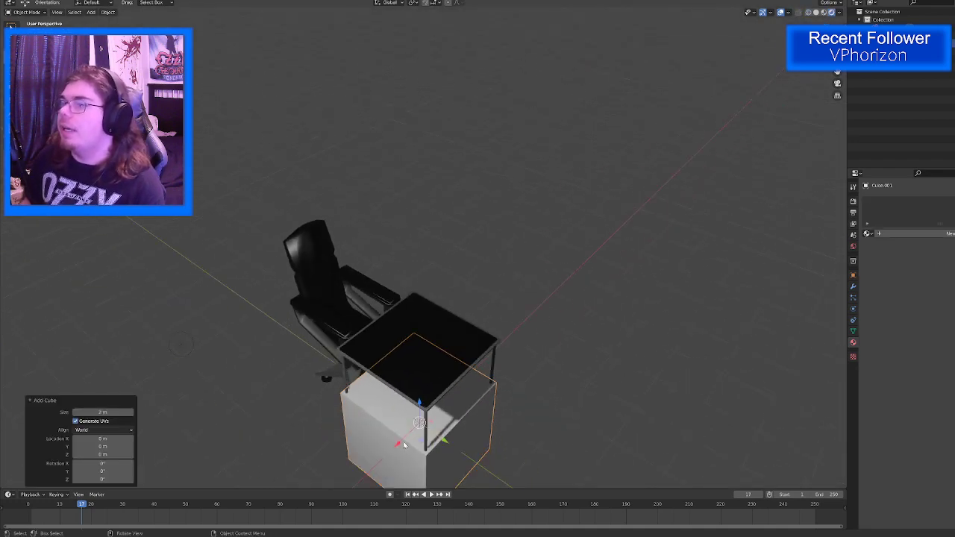
drag(399, 445, 441, 405)
drag(460, 361, 462, 288)
Step: Scale the cube down uniformly to a small block, less than a tenth of its size
key(shift+space)
click(438, 329)
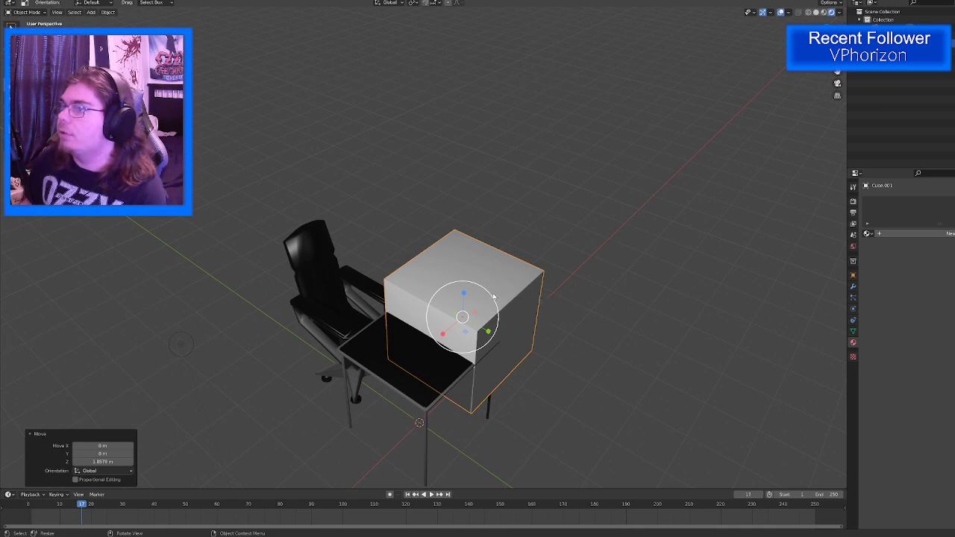
key(s)
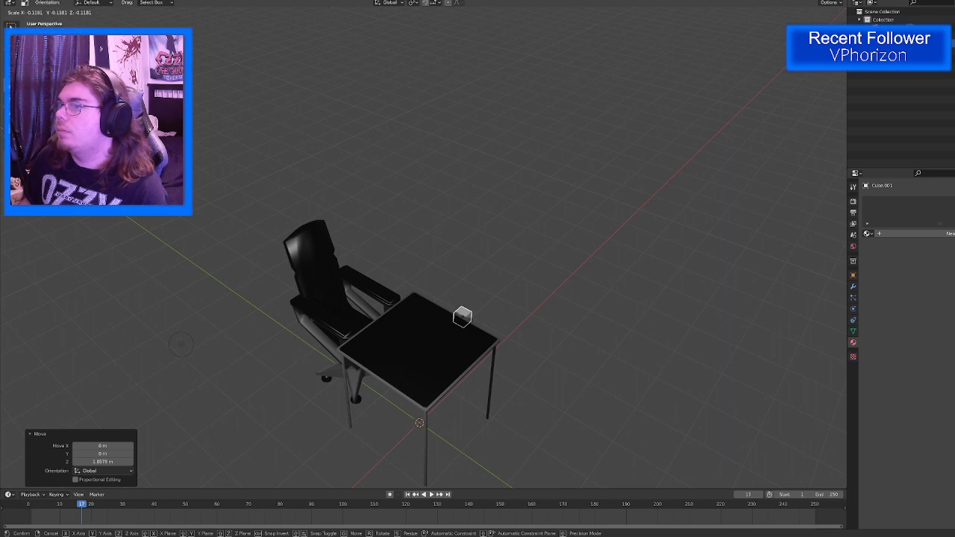
click(463, 317)
scroll(462, 320, up, 8)
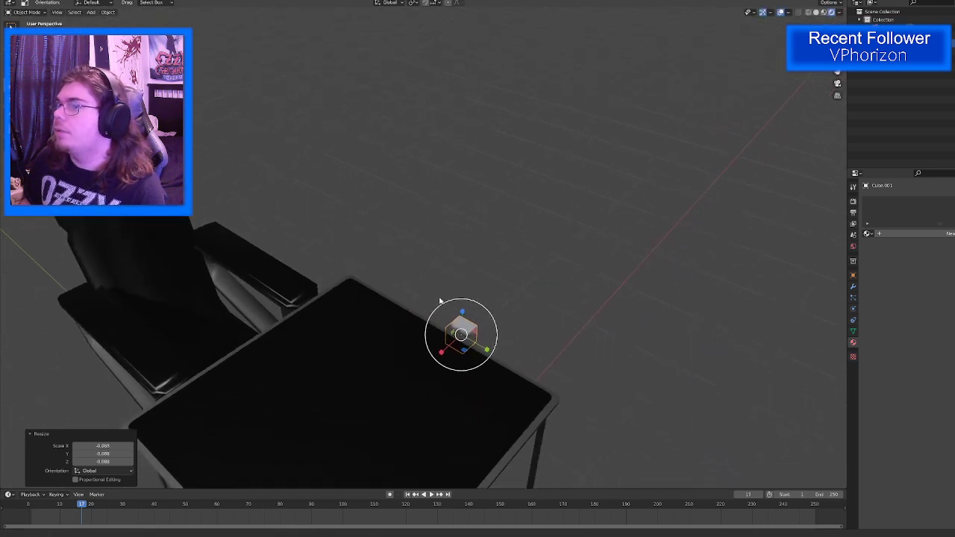
Step: Move the small cube toward the table corner near the chair and raise it about 0.13 m along Z
key(shift+space)
click(418, 381)
drag(460, 344, 410, 319)
click(395, 305)
key(g)
key(z)
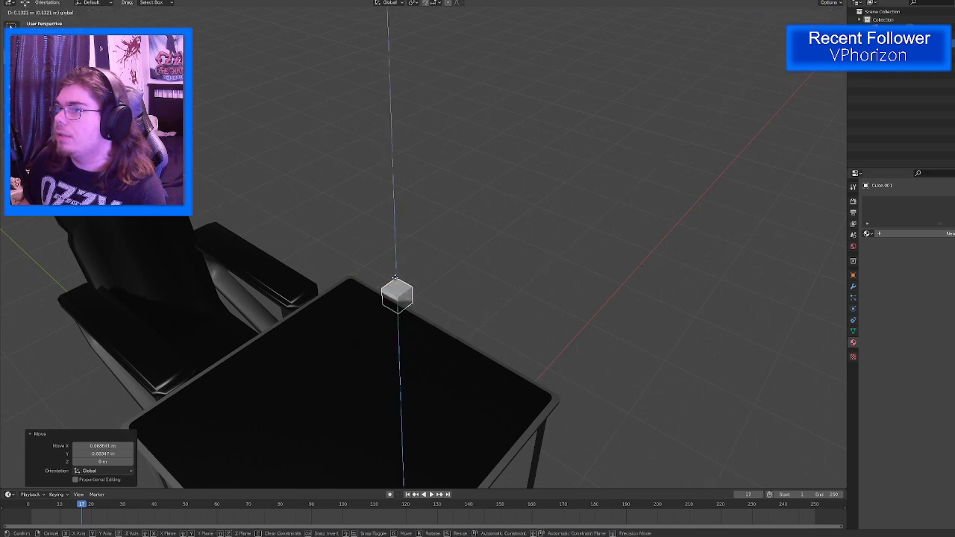
click(400, 289)
Step: Adjust the small cube so it sits on the table corner, flattened to roughly half its height along Z
middle_drag(400, 290, 486, 379)
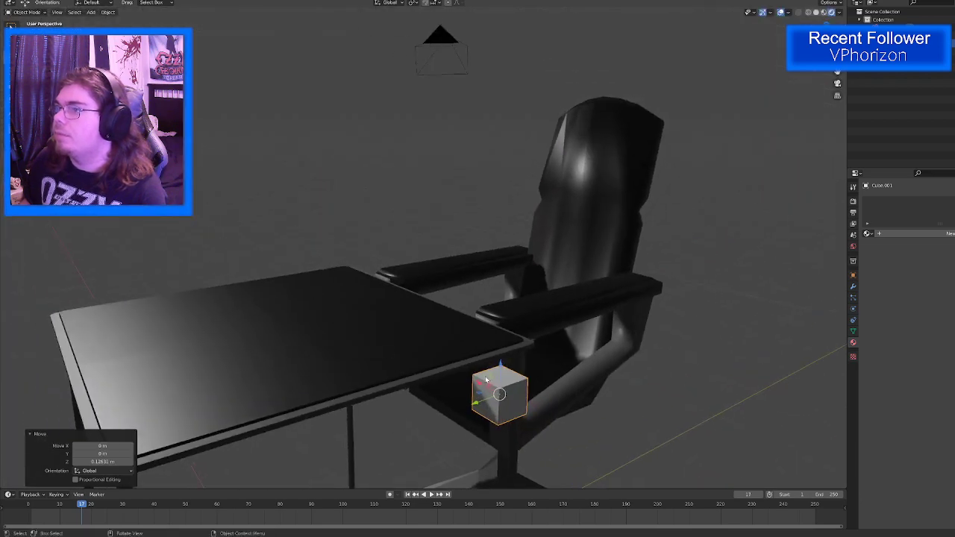
drag(500, 366, 470, 345)
right_click(473, 332)
key(Escape)
key(ctrl+z)
middle_drag(470, 371, 625, 374)
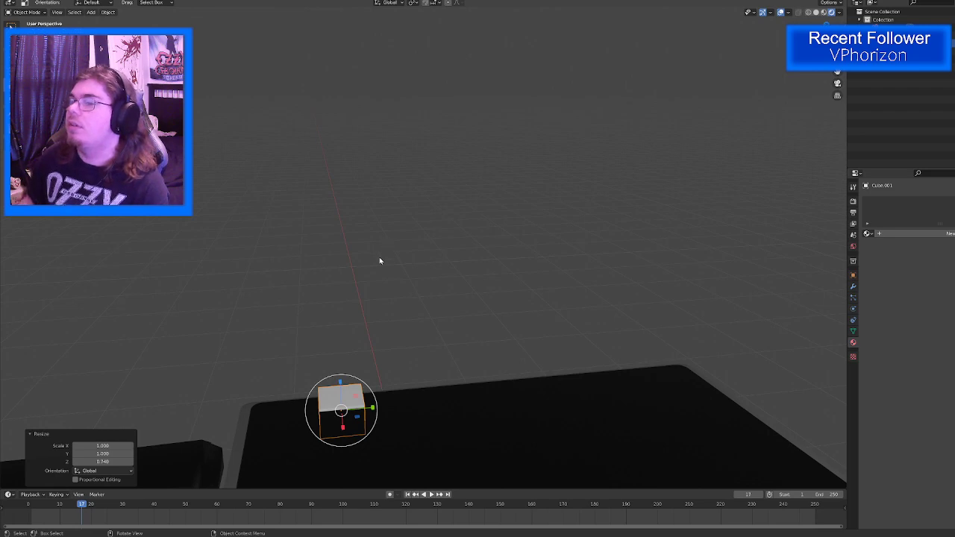
Step: Add an 8-sided cylinder with a 1 m radius and 2 m depth at the world origin
key(shift+a)
mouse_move(373, 268)
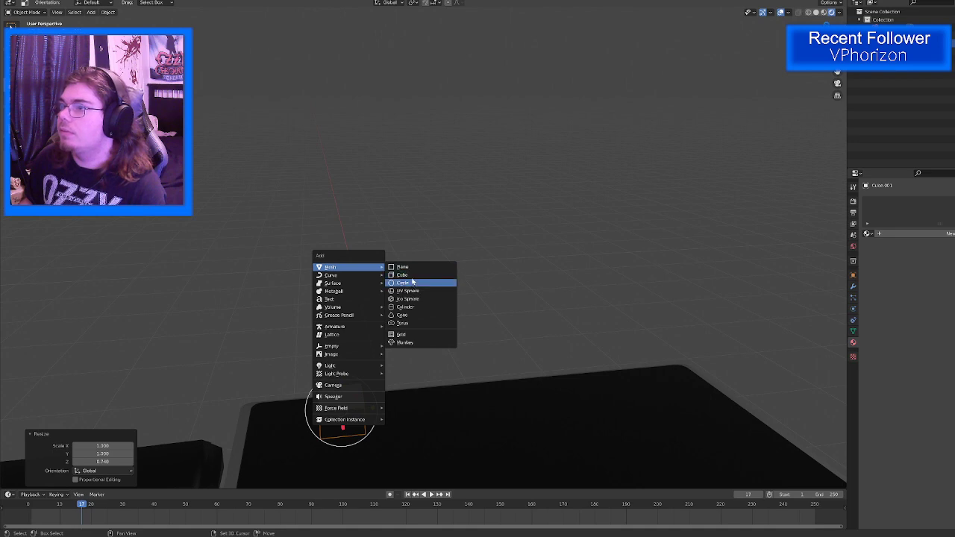
click(413, 307)
scroll(388, 363, down, 5)
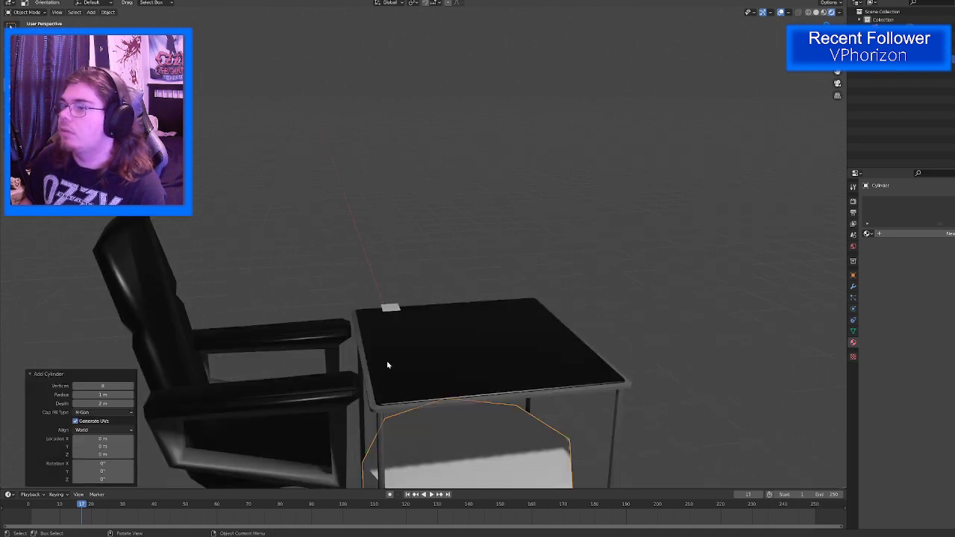
scroll(388, 365, down, 4)
middle_drag(440, 461, 465, 450)
Step: Move the cylinder about 2.11 m up along Z and about -0.89 m along X over the table
key(shift+space)
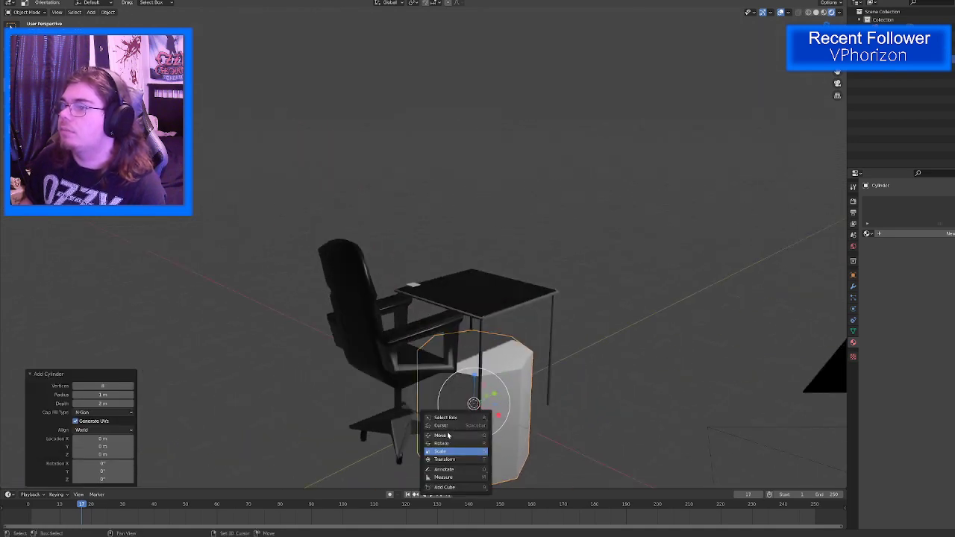
click(447, 435)
drag(474, 377, 476, 263)
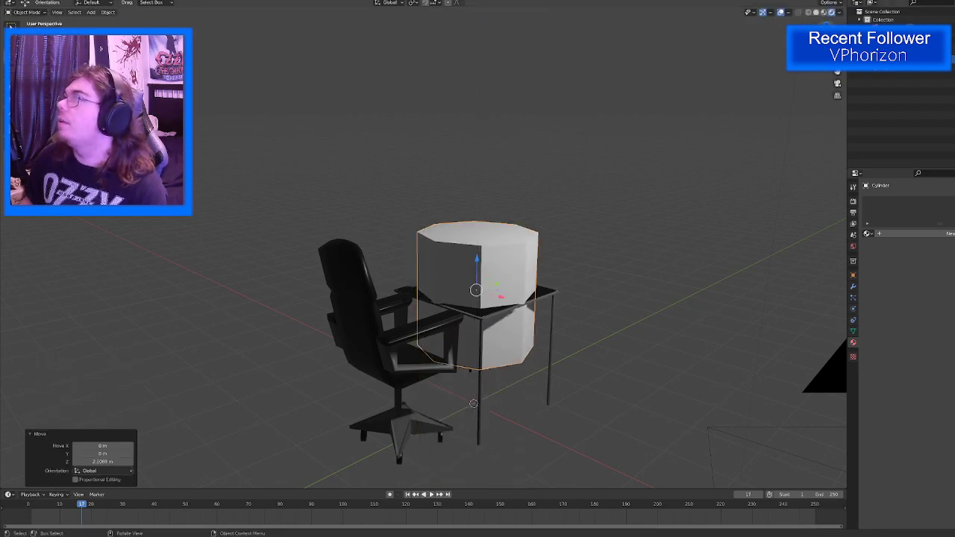
key(KP_3)
middle_drag(439, 283, 414, 298)
key(g)
click(463, 268)
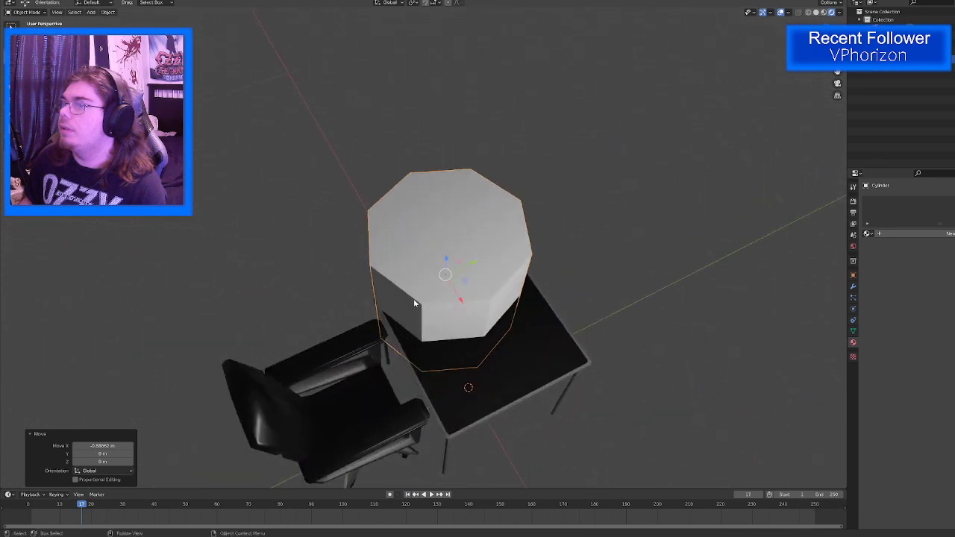
Step: Flatten the cylinder to a disc by scaling it to about 0.143 along Z
key(shift+space)
click(413, 318)
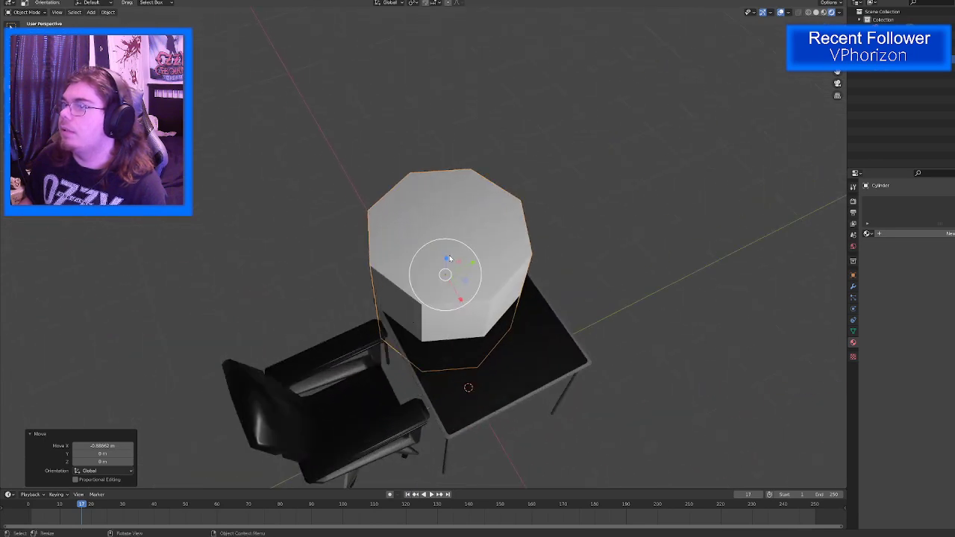
drag(449, 258, 461, 345)
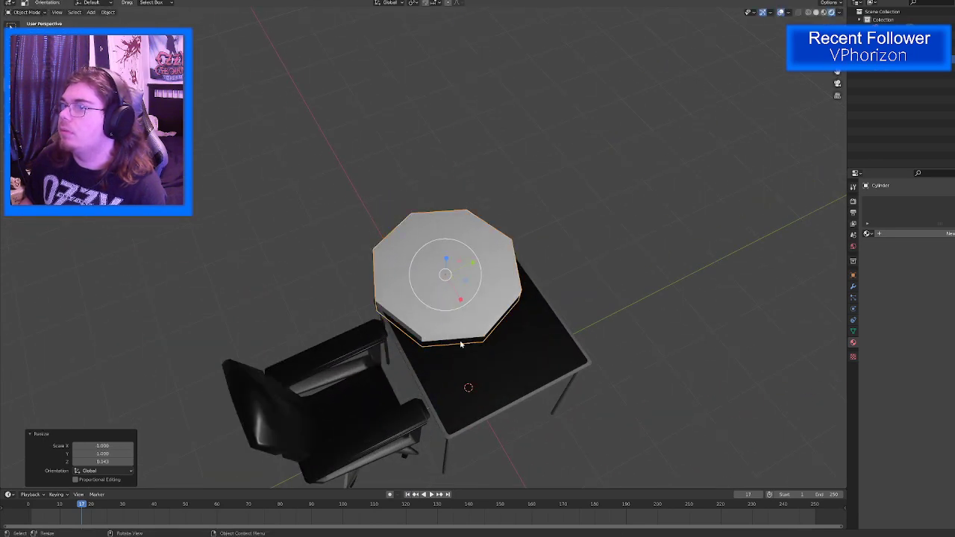
Step: Stand the flattened cylinder upright by rotating it 90° about the X axis
middle_drag(461, 345, 419, 298)
key(shift+space)
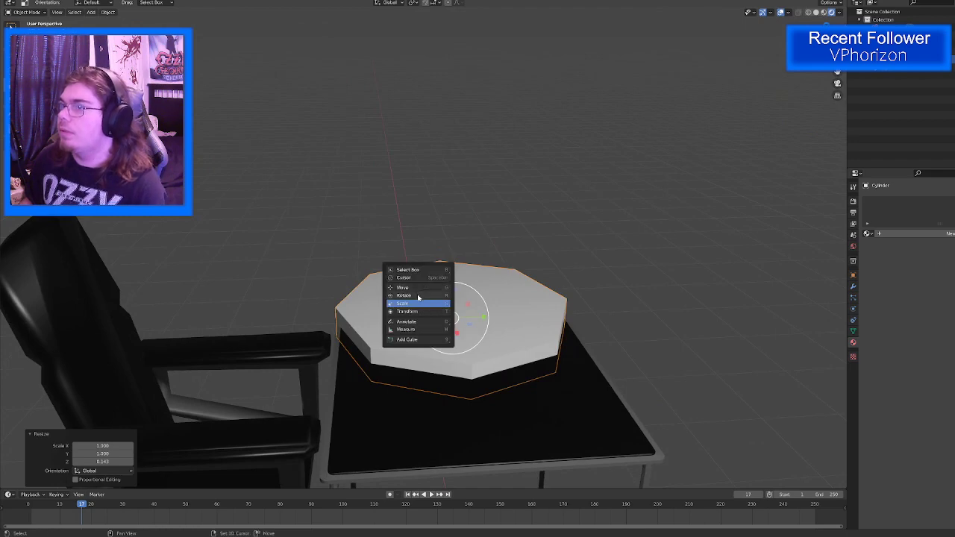
click(419, 296)
drag(469, 295, 365, 274)
click(97, 453)
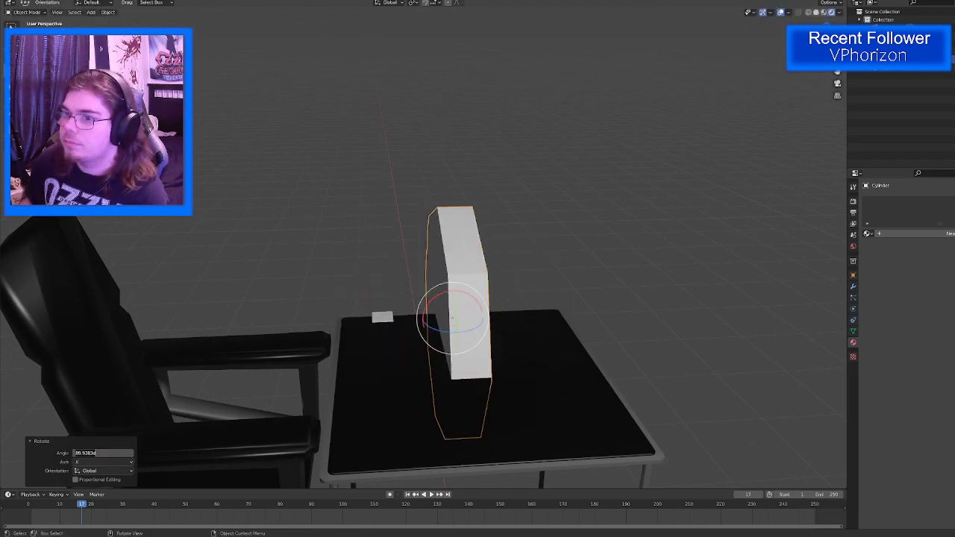
text(90)
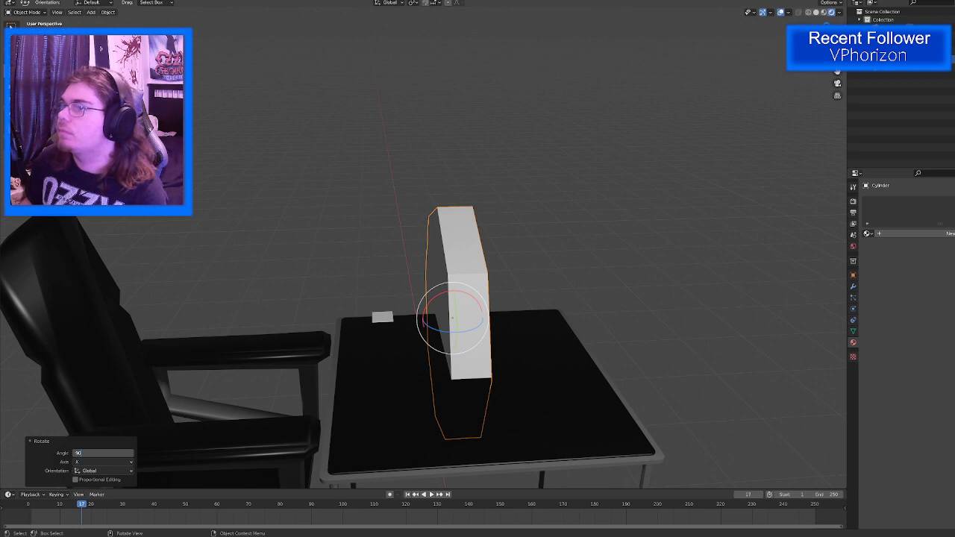
Step: Scale the upright cylinder down along X and Z only, toward the size of the small block
key(shift+space)
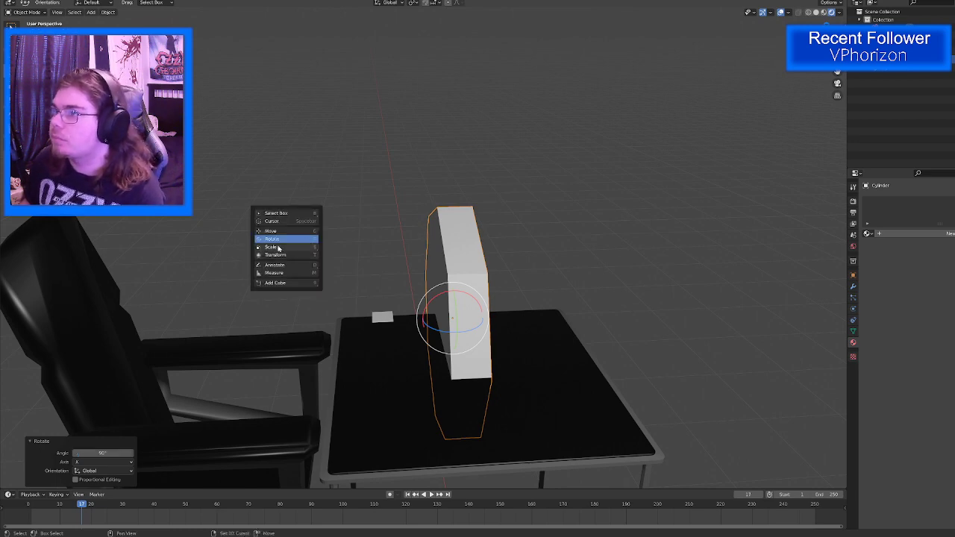
middle_drag(386, 335, 481, 317)
key(s)
key(shift+y)
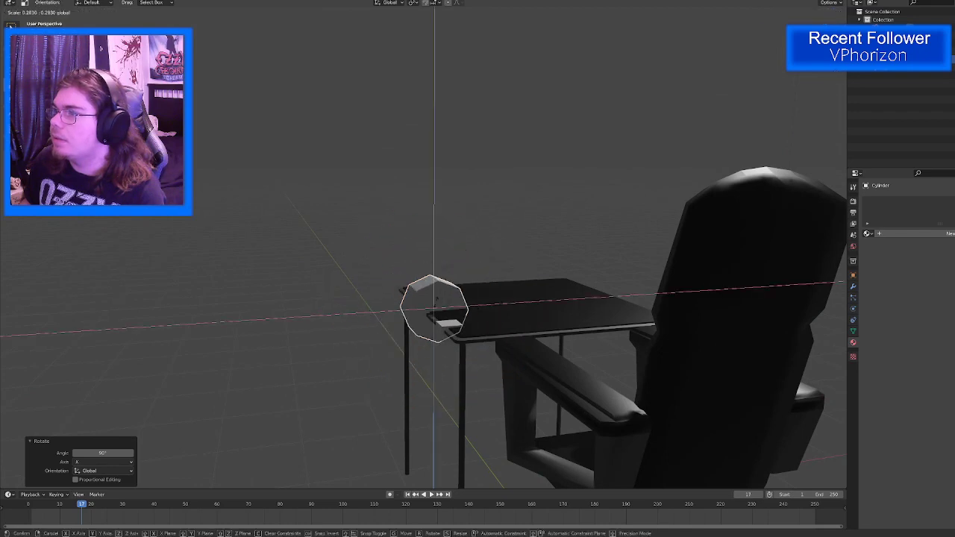
Step: Shrink the cylinder to about 0.28 on X and Z, and move it about 0.59 m along Y to the desk-edge bracket
click(433, 311)
middle_drag(432, 313, 479, 352)
key(shift+space)
click(433, 319)
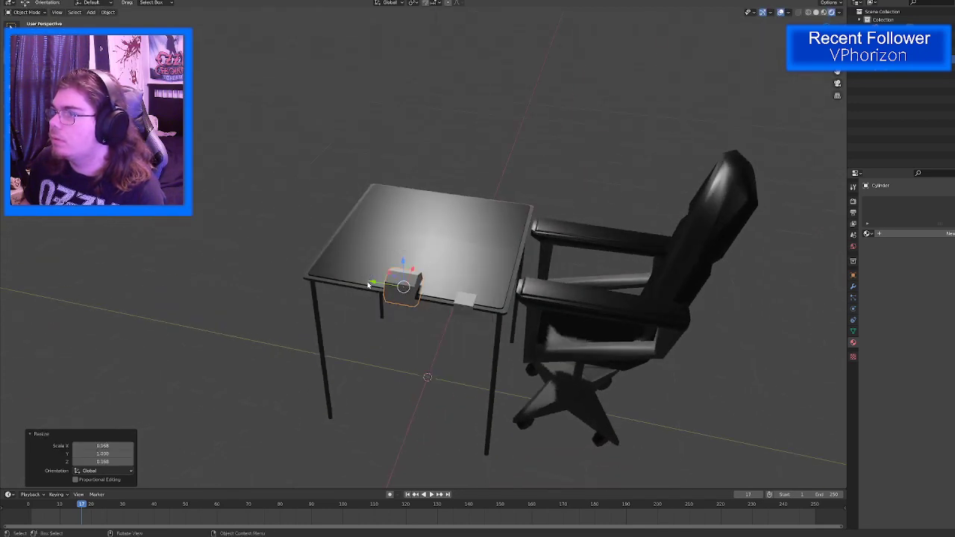
drag(369, 289, 429, 308)
Step: Scale the cylinder down further so its size suits the small bracket on the desk edge
scroll(437, 326, up, 3)
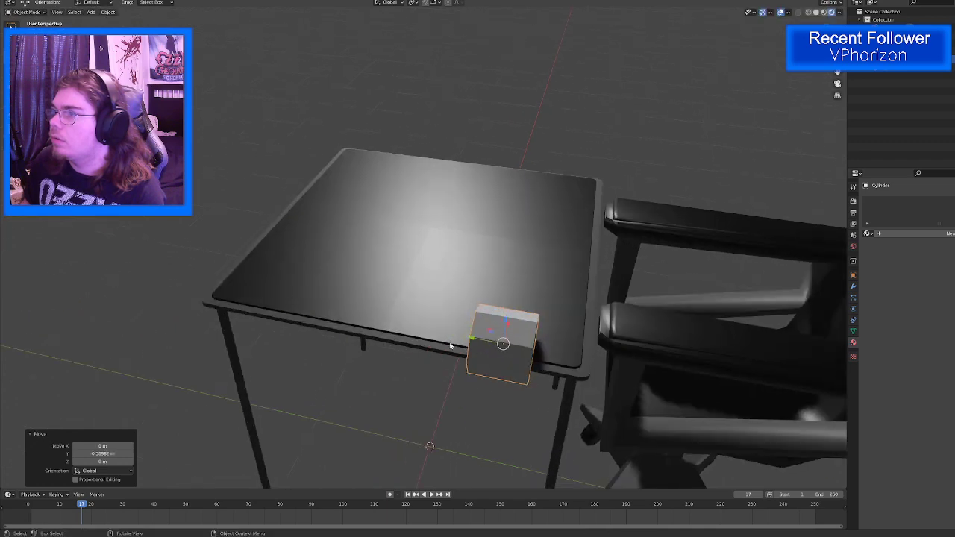
middle_drag(450, 346, 407, 299)
key(shift+space)
shift+middle_drag(561, 407, 467, 340)
click(454, 342)
scroll(448, 308, up, 3)
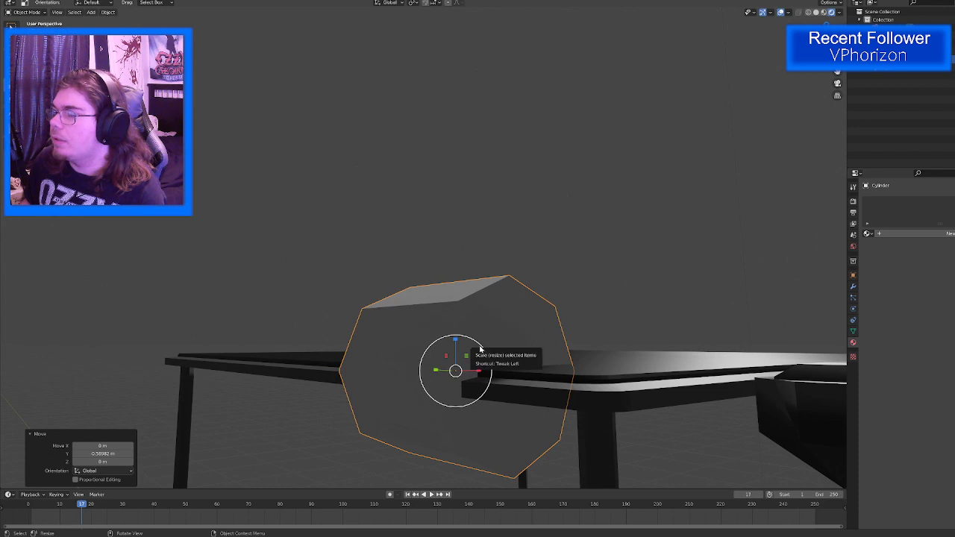
key(s)
drag(464, 351, 452, 339)
Step: Reposition the cylinder against the bracket, finishing with a shift of about -0.031 m along X
key(shift+space)
click(428, 340)
middle_drag(451, 340, 517, 360)
mouse_move(516, 360)
mouse_down()
mouse_move(536, 364)
mouse_move(517, 363)
mouse_up()
click(516, 375)
click(520, 349)
middle_drag(517, 364, 534, 354)
drag(540, 351, 549, 356)
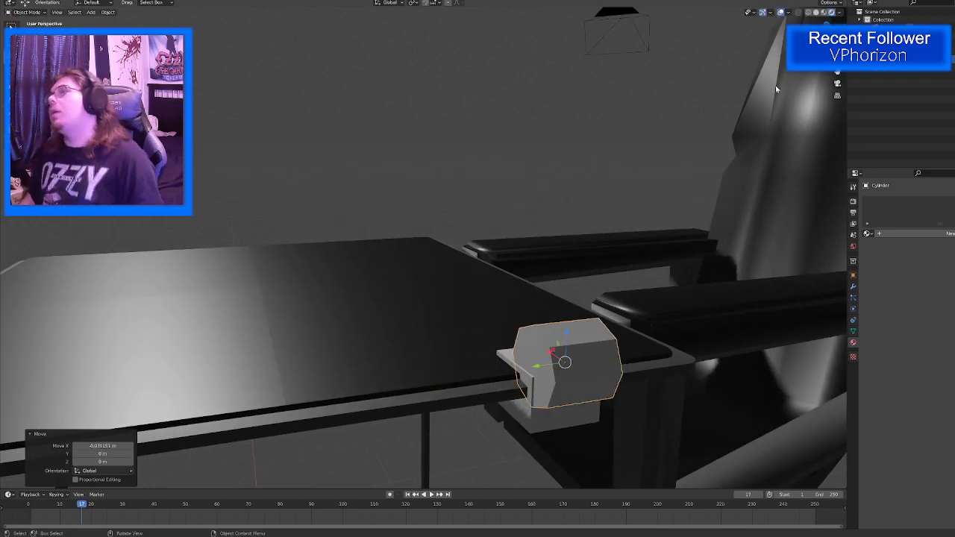
Step: Delete the selected lower side face of the cylinder in Edit Mode, using wireframe shading to reach it
key(ctrl+KP_1)
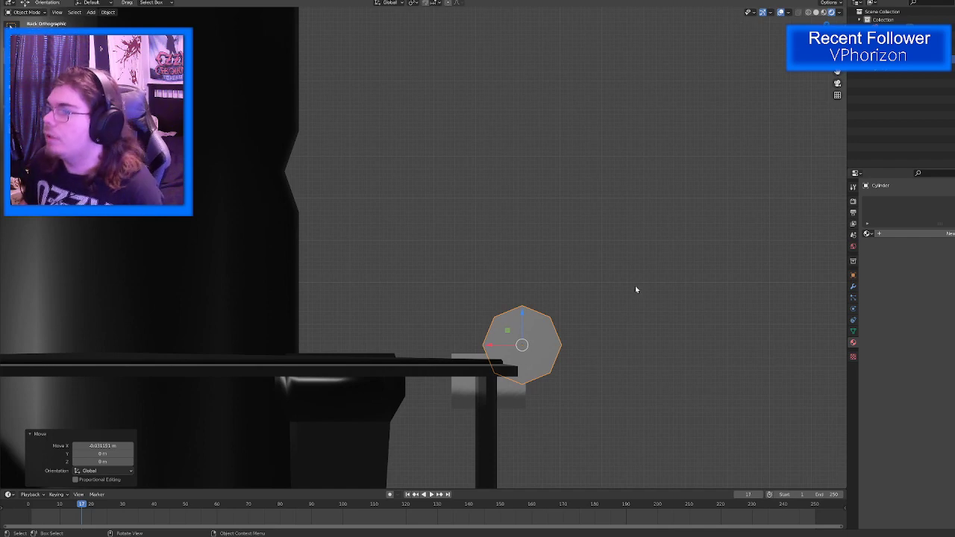
key(Tab)
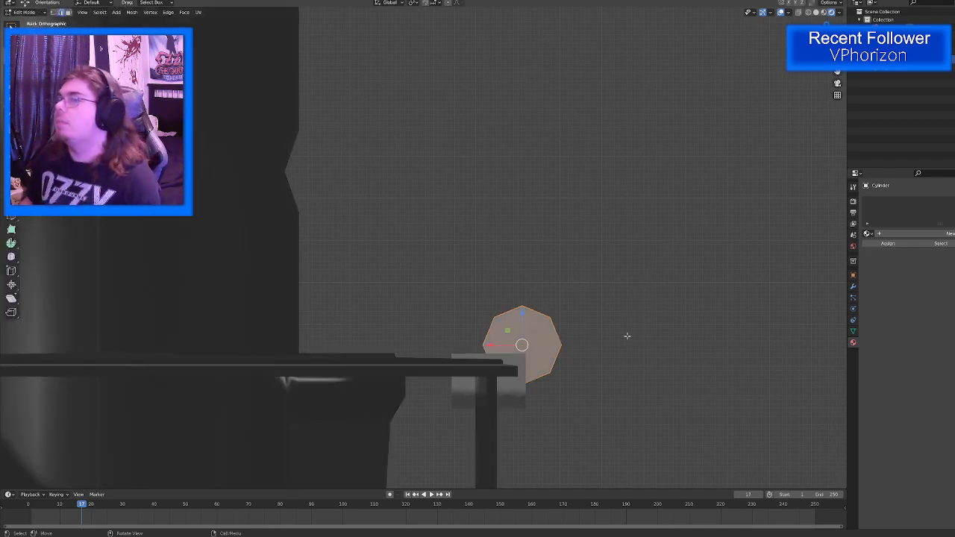
middle_drag(626, 335, 449, 295)
click(498, 375)
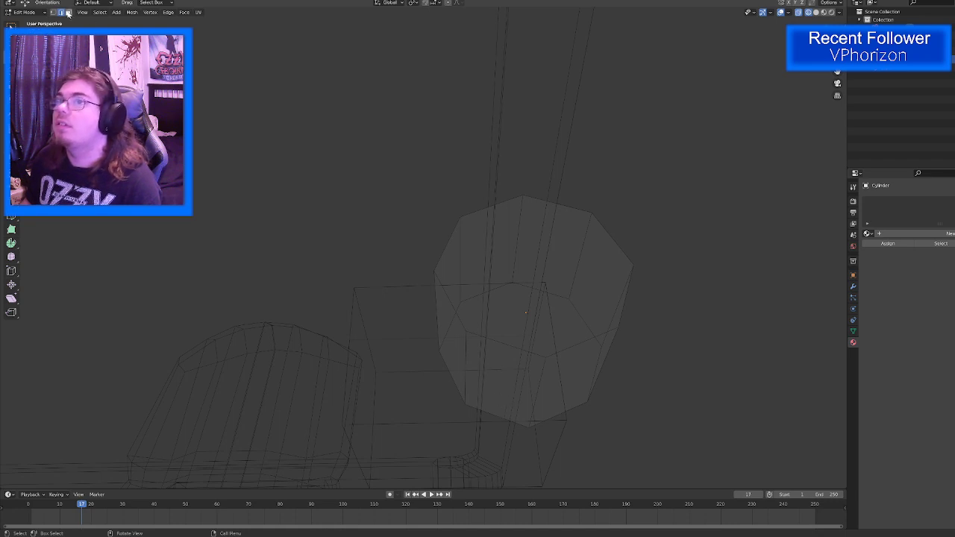
click(514, 383)
key(x)
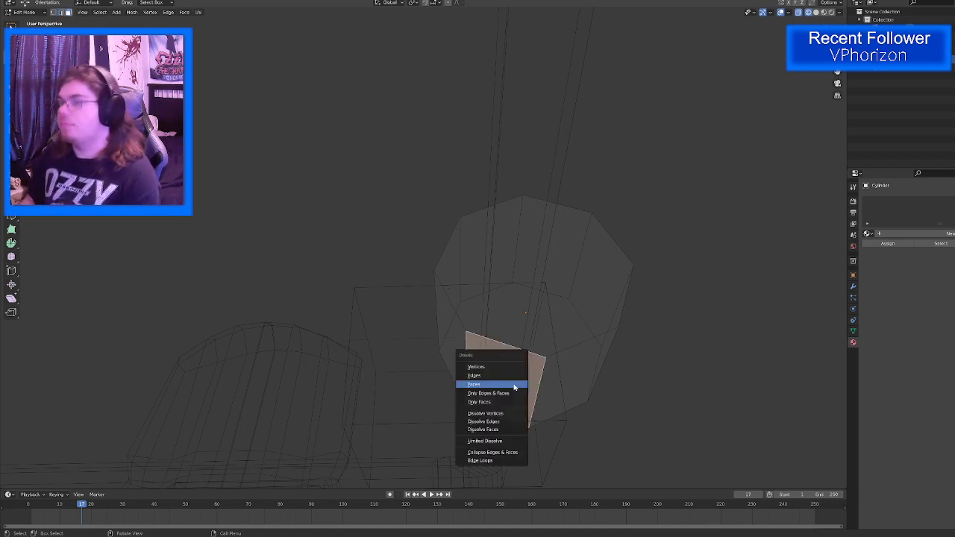
click(514, 384)
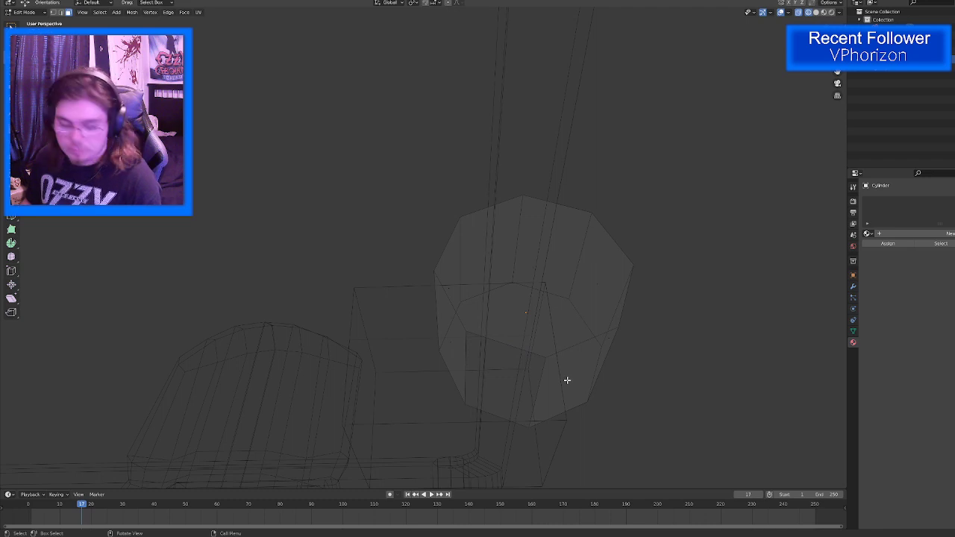
key(shift+z)
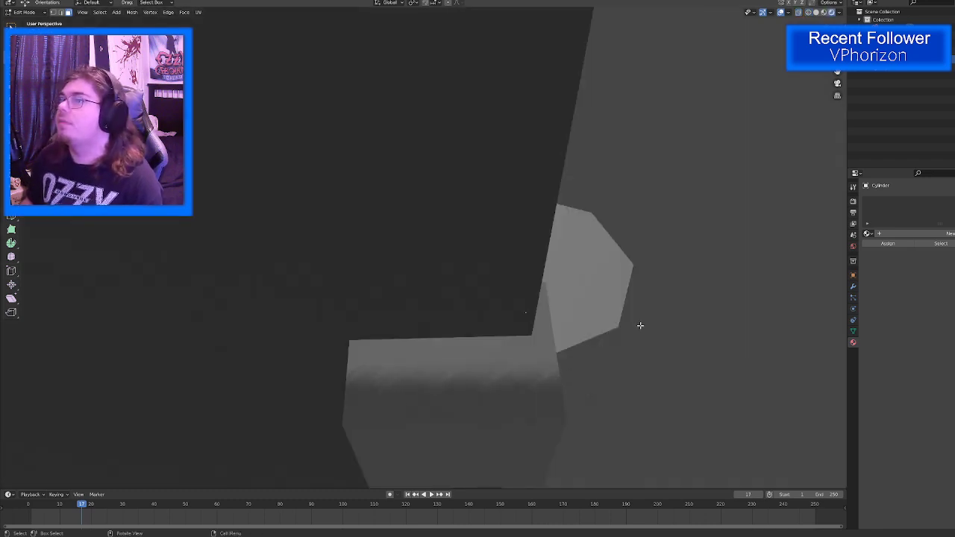
Step: Examine the opened cylinder and bracket from several angles in wireframe and rendered shading, and return to Object Mode
mouse_move(640, 324)
middle_down()
mouse_move(646, 379)
mouse_move(644, 362)
middle_up()
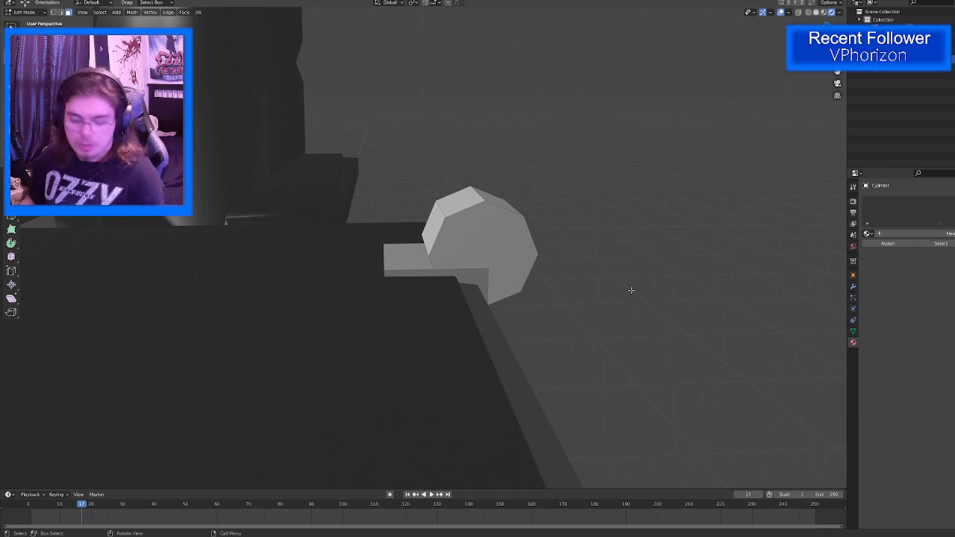
key(alt+z)
middle_drag(631, 290, 673, 232)
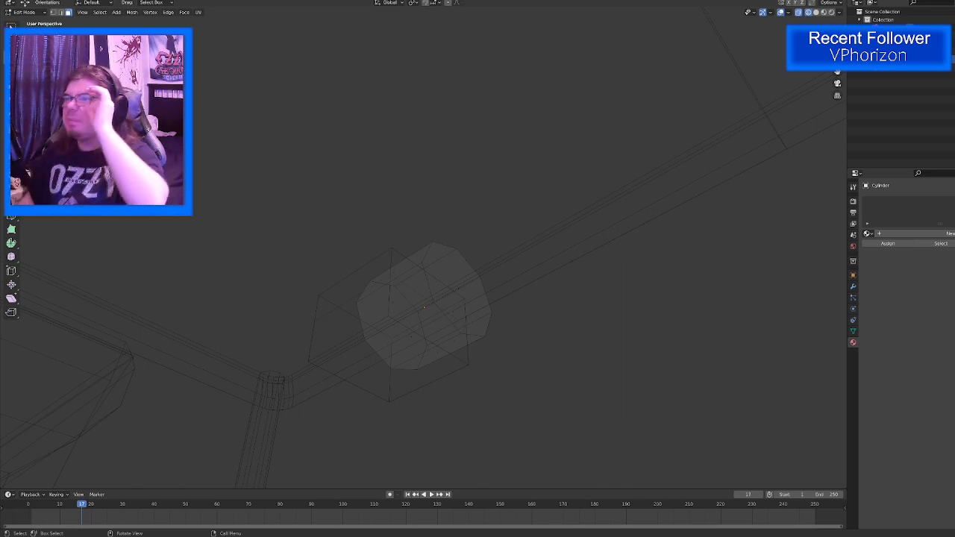
middle_drag(569, 301, 582, 324)
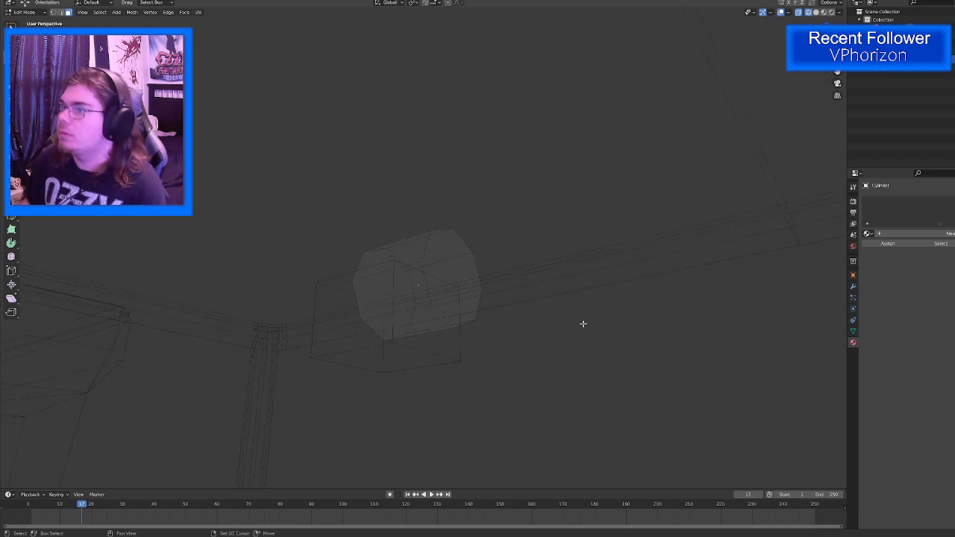
key(shift+z)
mouse_move(416, 279)
middle_down()
mouse_move(424, 313)
mouse_move(538, 325)
middle_up()
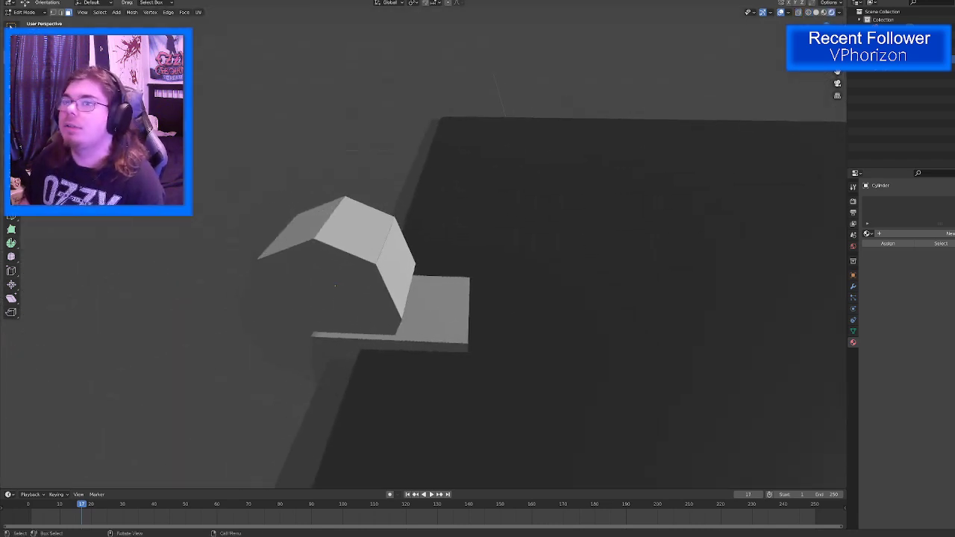
scroll(478, 298, down, 3)
click(22, 12)
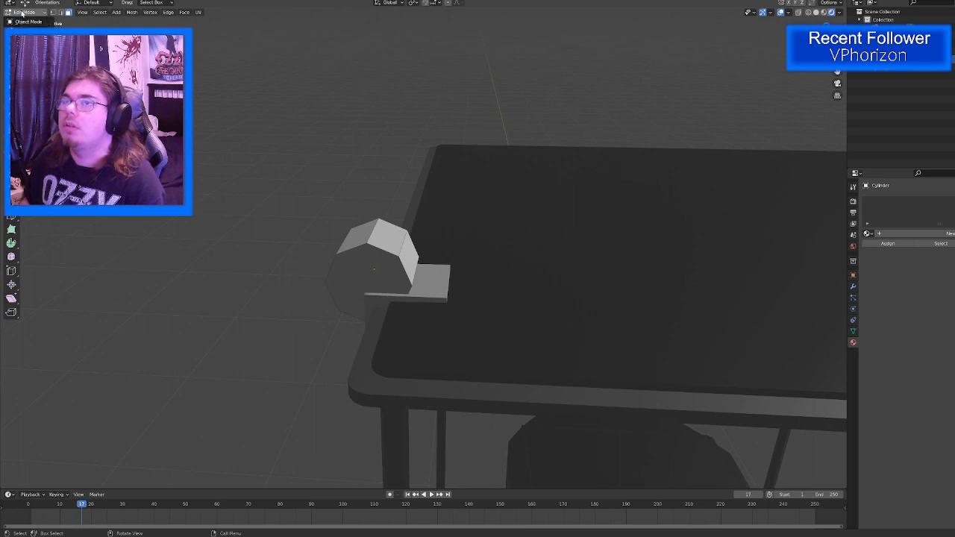
click(30, 21)
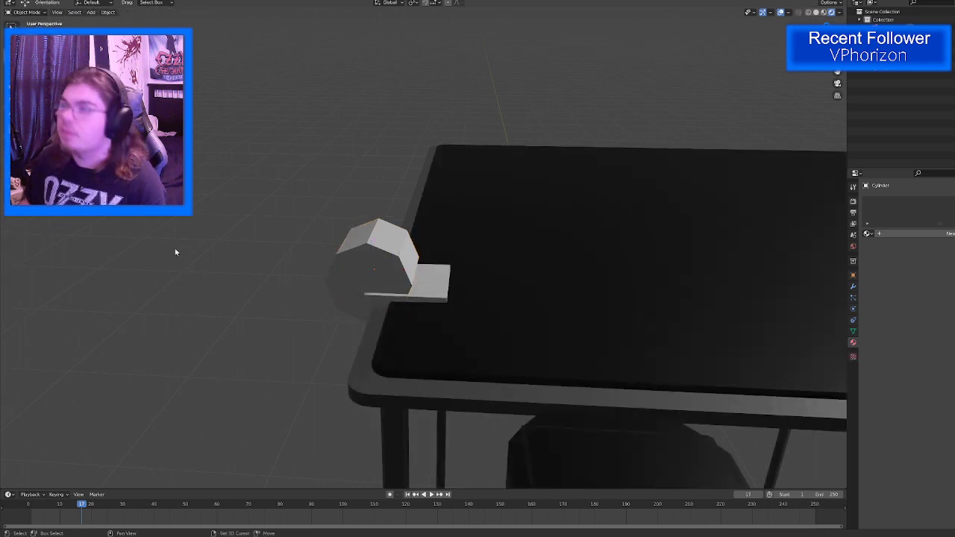
key(shift+a)
mouse_move(178, 251)
click(220, 250)
scroll(314, 270, down, 7)
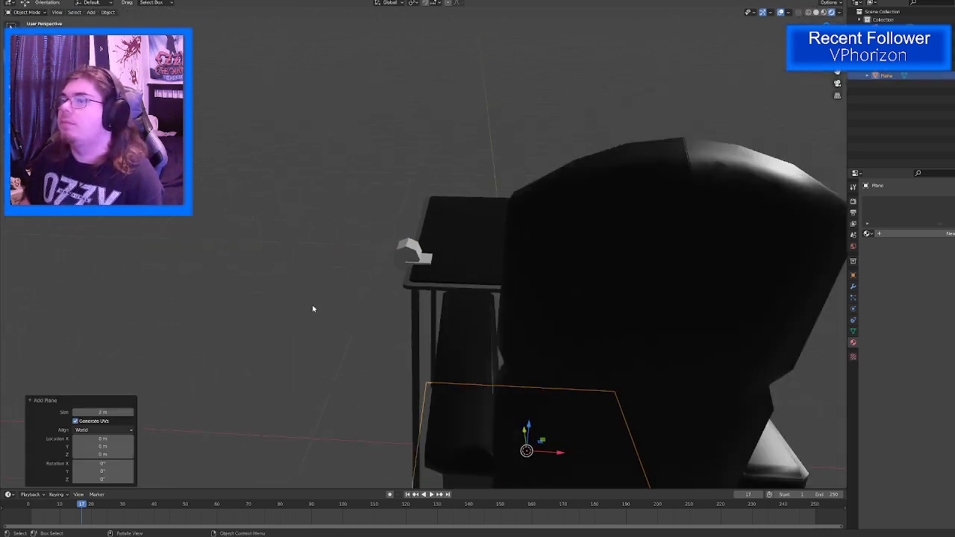
drag(549, 427, 440, 405)
key(Escape)
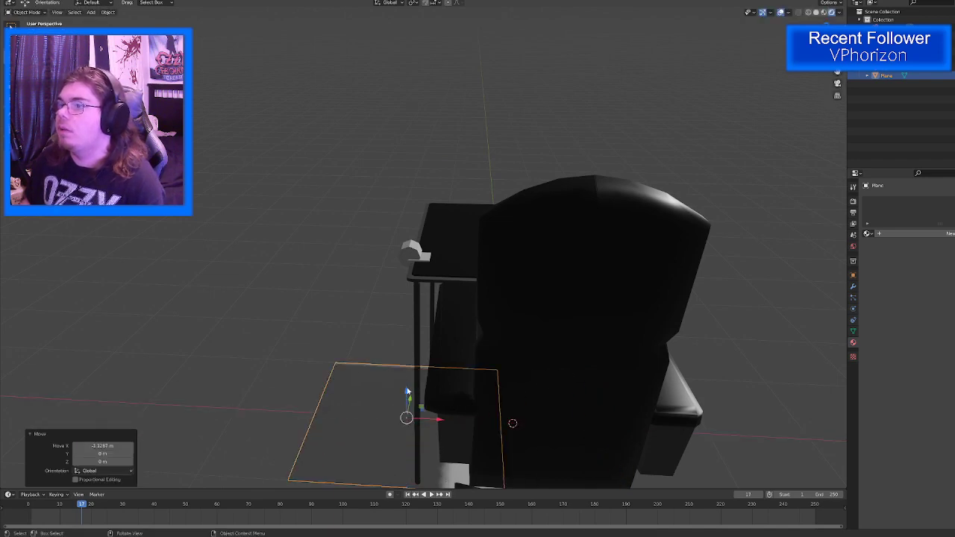
key(g)
key(z)
click(404, 144)
key(ctrl+z)
key(ctrl+z)
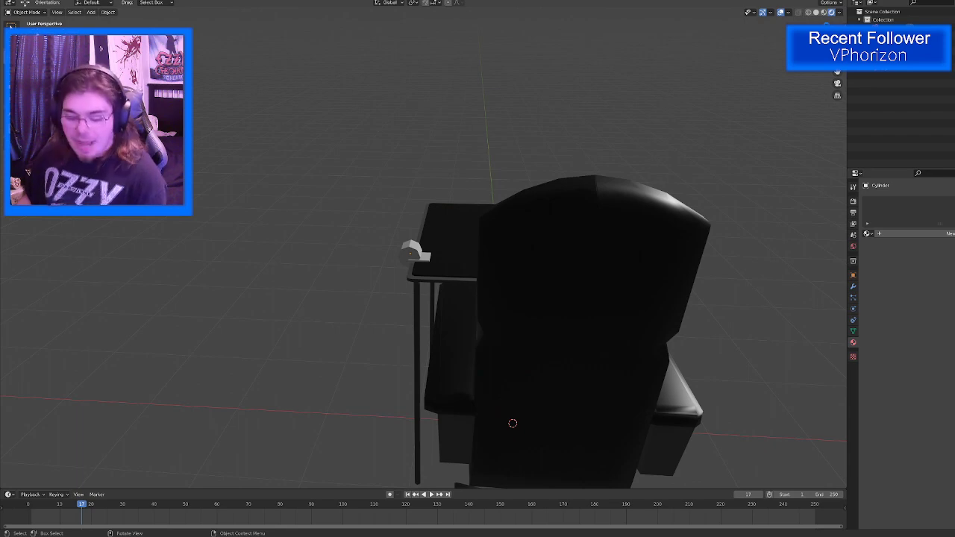
Step: Add a cube and move it along X and Z to above the desk near the cylinder
key(shift+a)
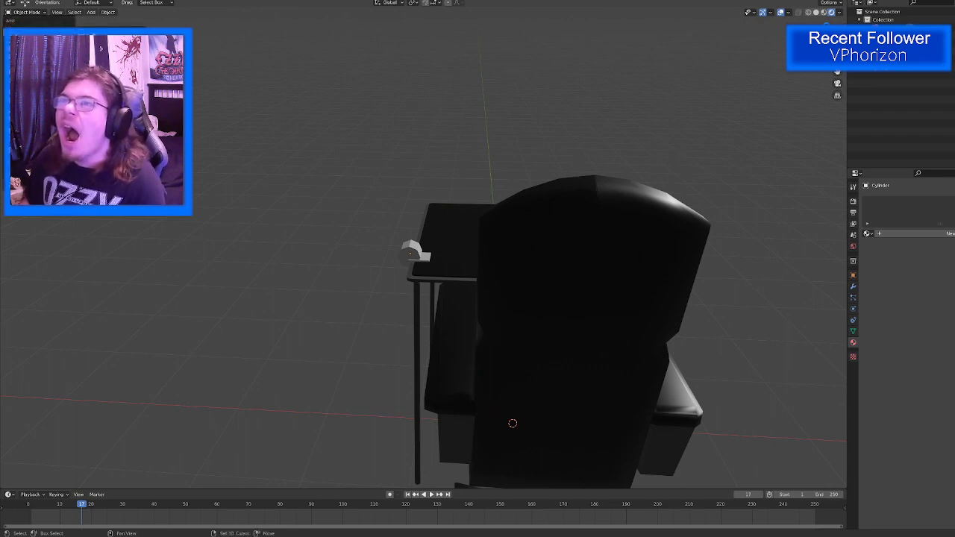
click(97, 41)
drag(529, 412, 435, 222)
middle_drag(436, 223, 406, 311)
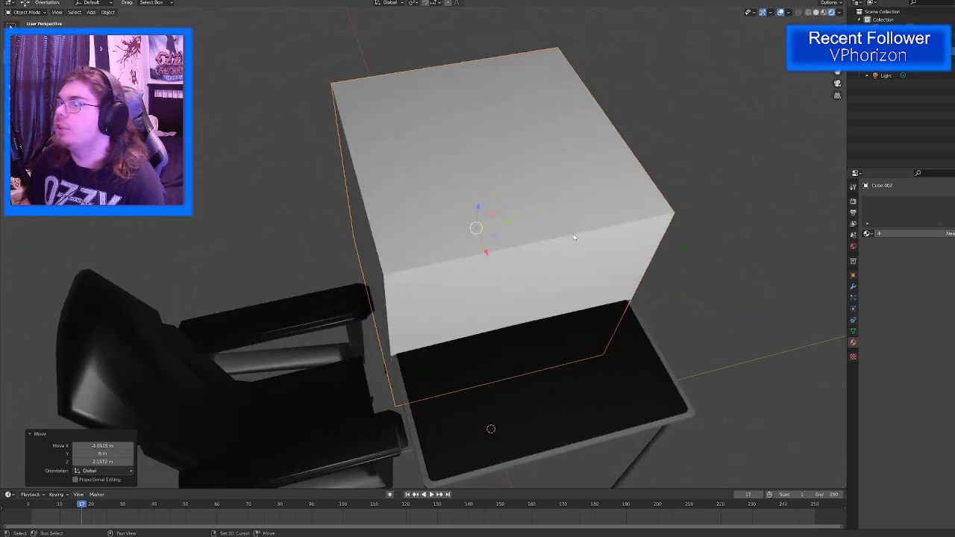
Step: Shrink the cube uniformly and stretch it about 5.6 times along Z into a tall column
key(shift+space)
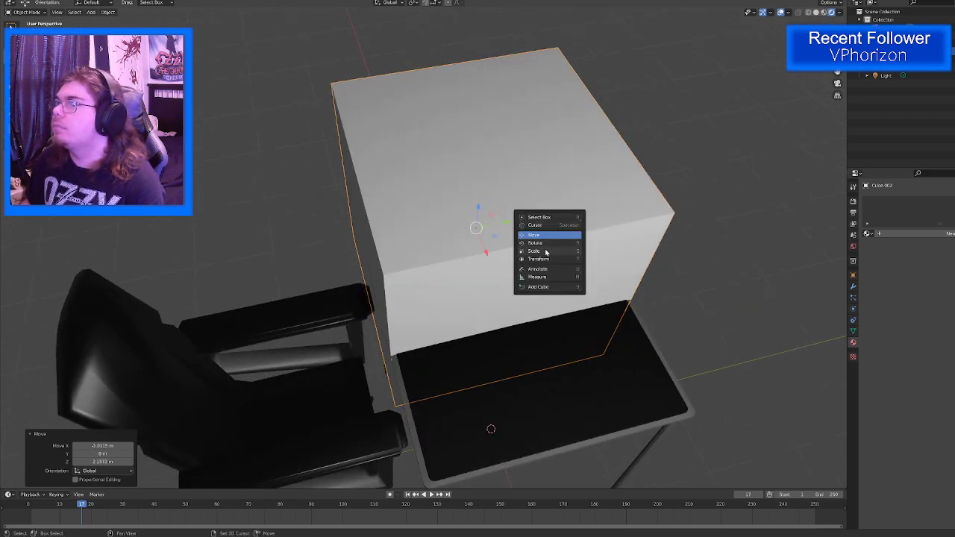
click(546, 251)
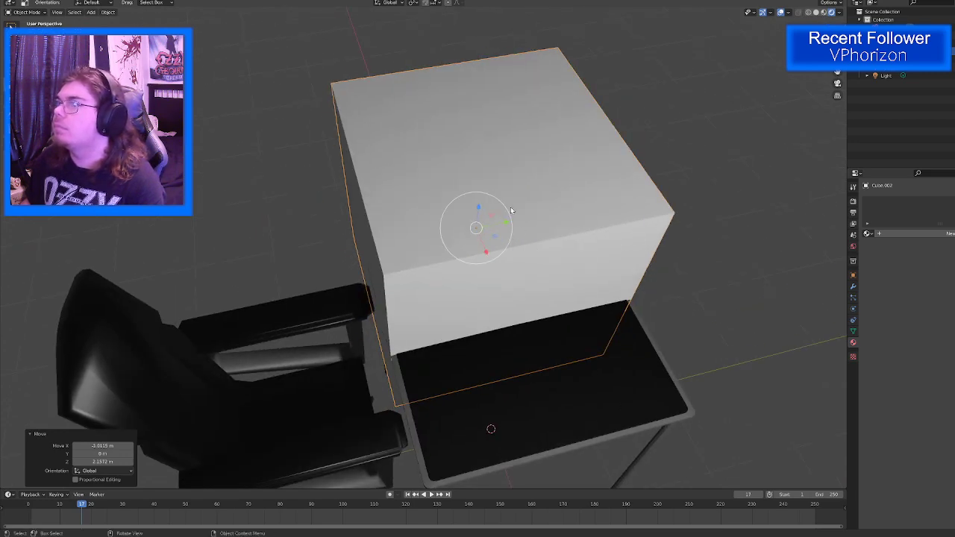
key(s)
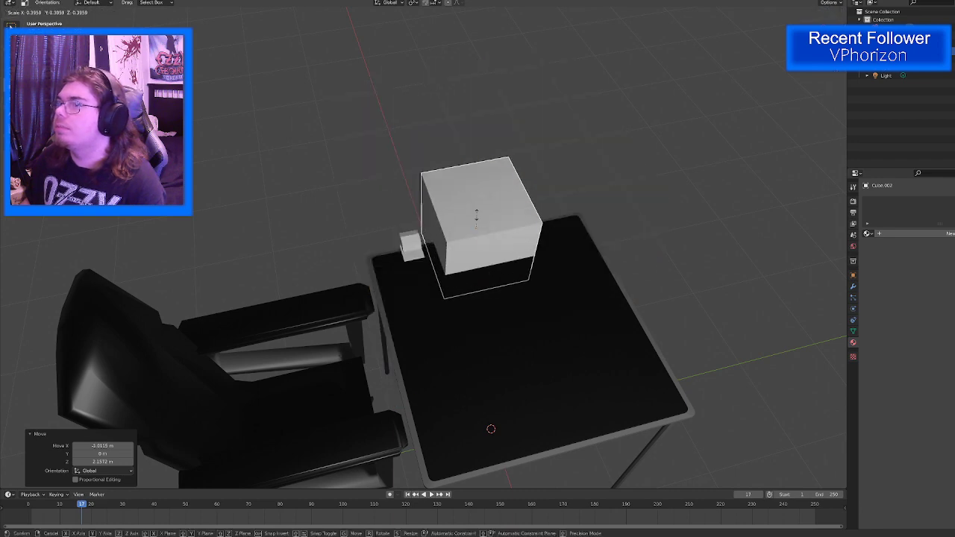
click(481, 209)
key(s)
key(z)
click(489, 134)
middle_drag(373, 291, 508, 310)
Step: Move the column about 0.71 m along Y towards the chair
key(shift+space)
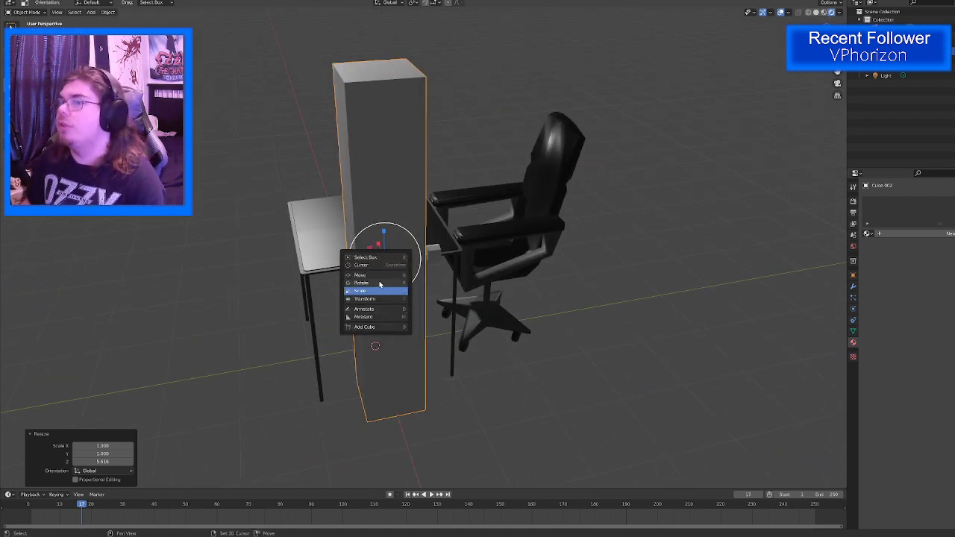
click(375, 276)
drag(358, 265, 417, 264)
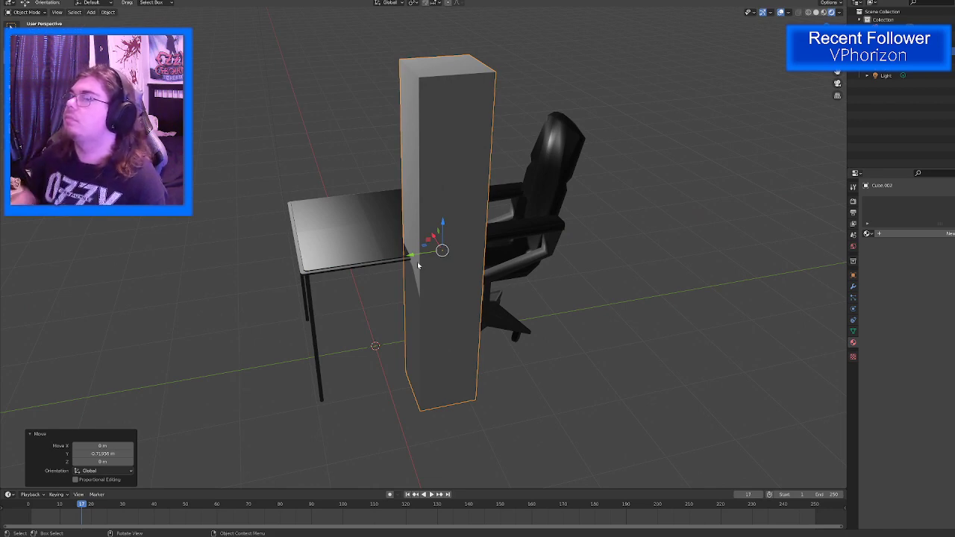
Step: Thin the column into a slender pole by scaling it to about 0.2 on X and Y only
key(shift+space)
click(390, 279)
middle_drag(395, 260, 417, 276)
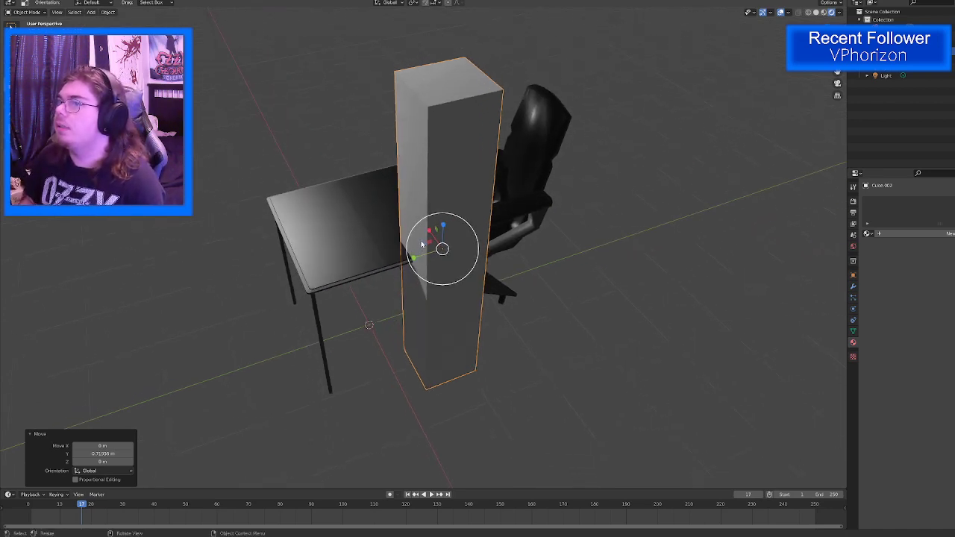
key(s)
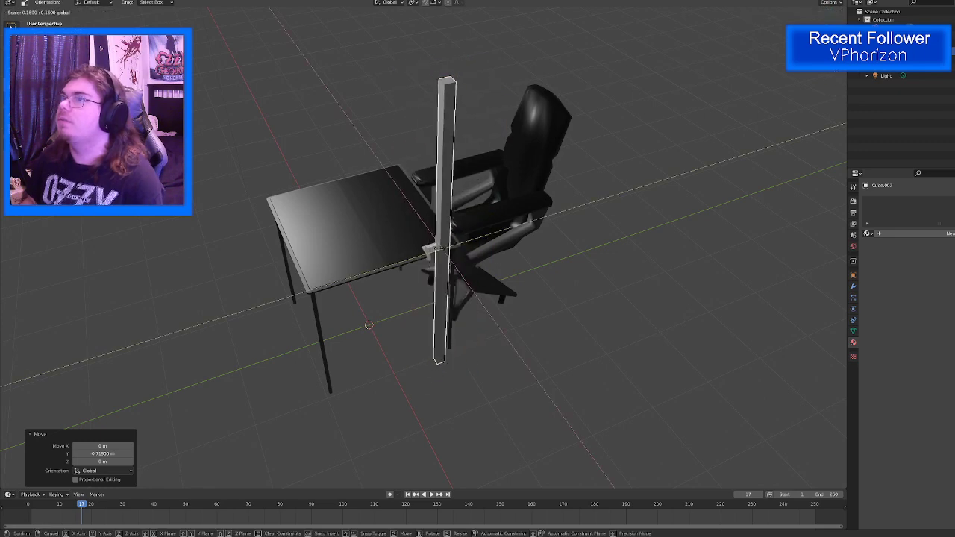
click(441, 252)
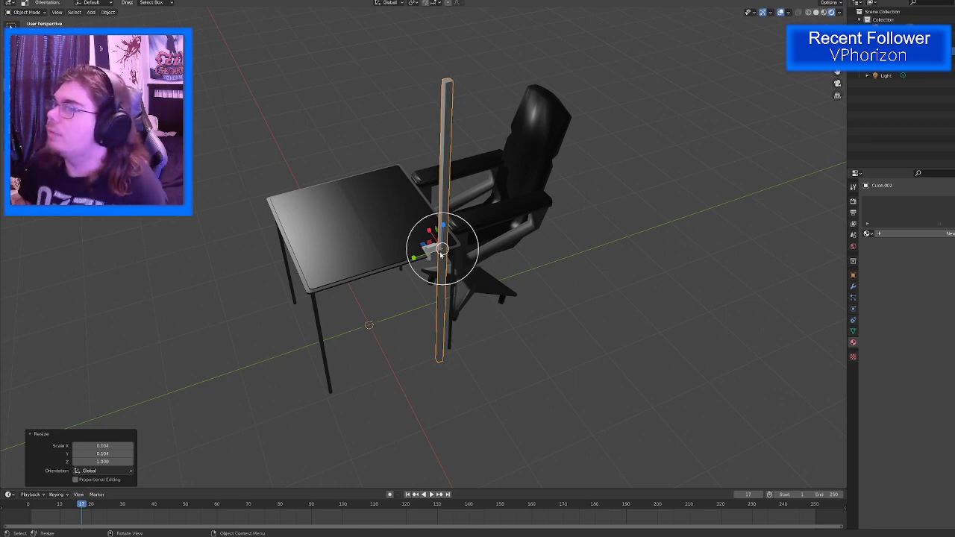
Step: Shift the pole about 0.12 m along Y and raise it about 2.24 m along Z so it stands on the bracket
right_click(441, 252)
key(Escape)
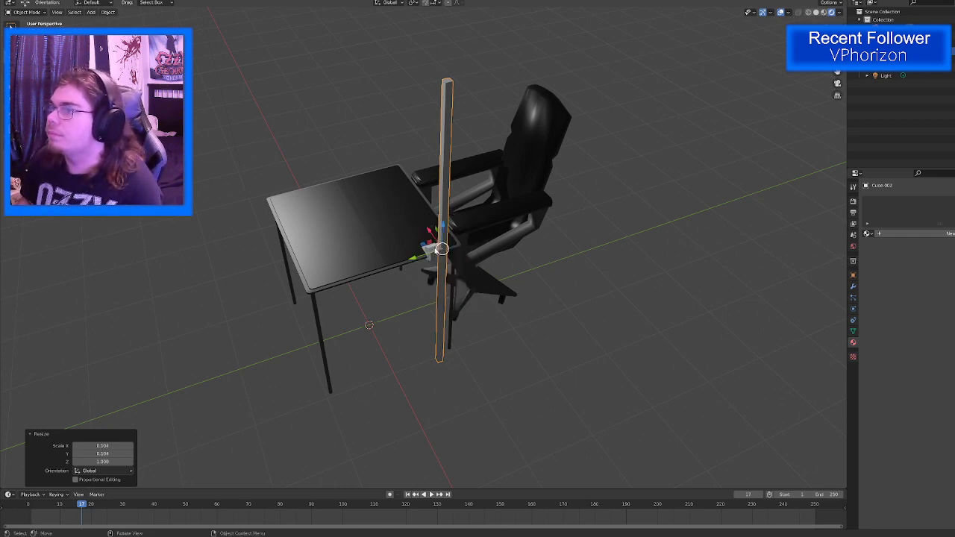
key(g)
click(408, 256)
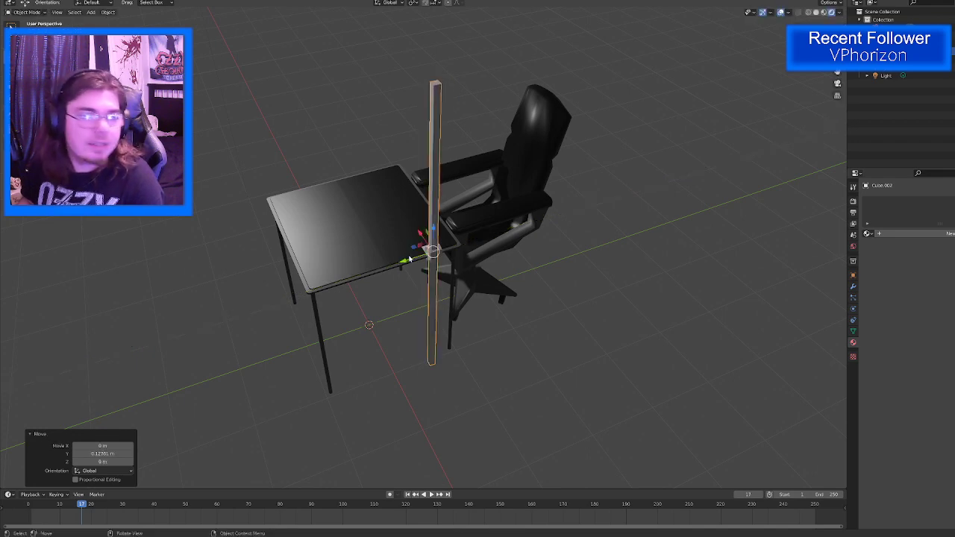
key(ctrl+KP_3)
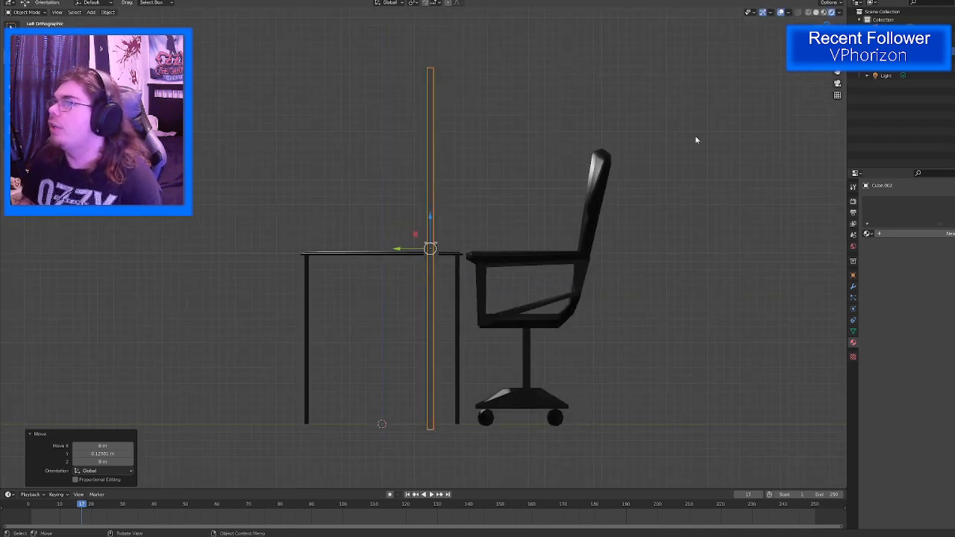
key(g)
key(z)
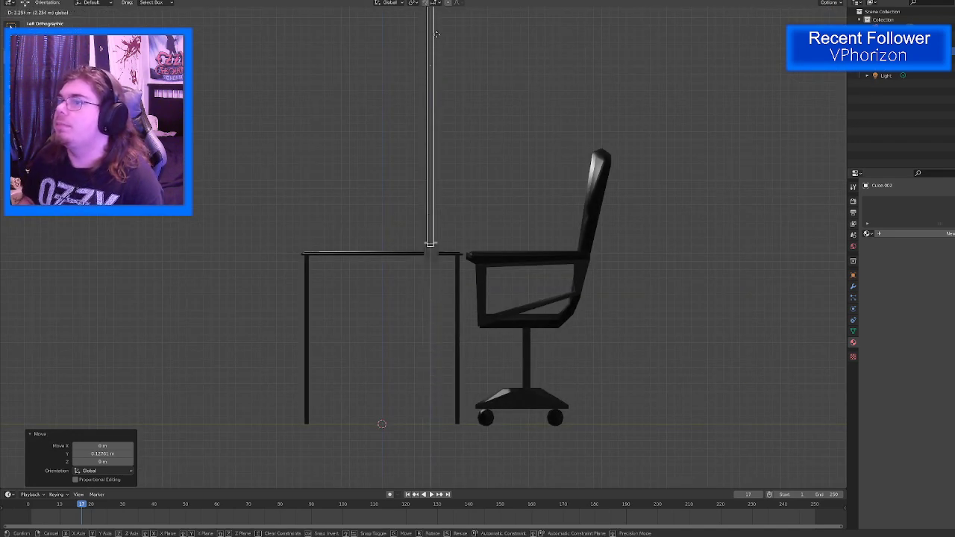
click(437, 35)
scroll(542, 279, down, 3)
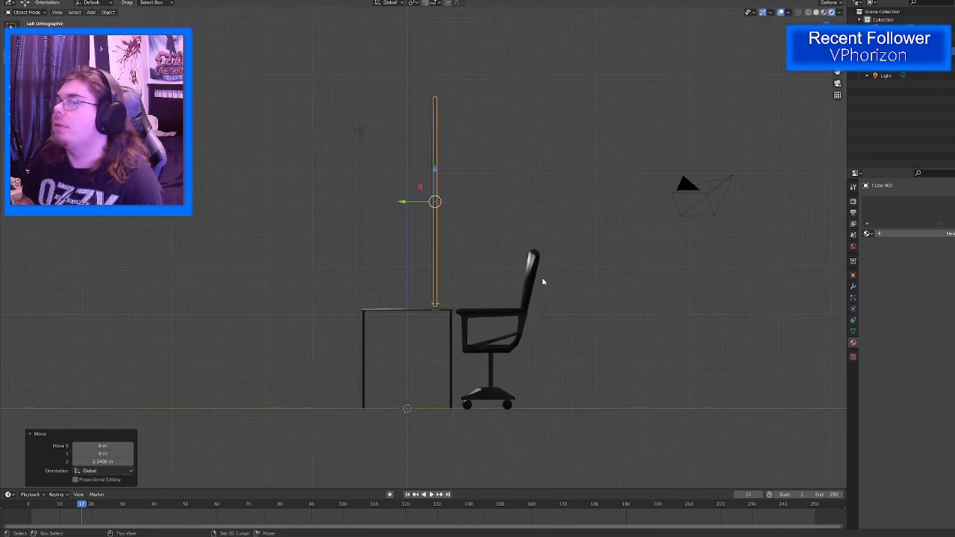
Step: Select the pole's top end in edge select mode and try lowering it along Z
key(Tab)
drag(407, 70, 483, 120)
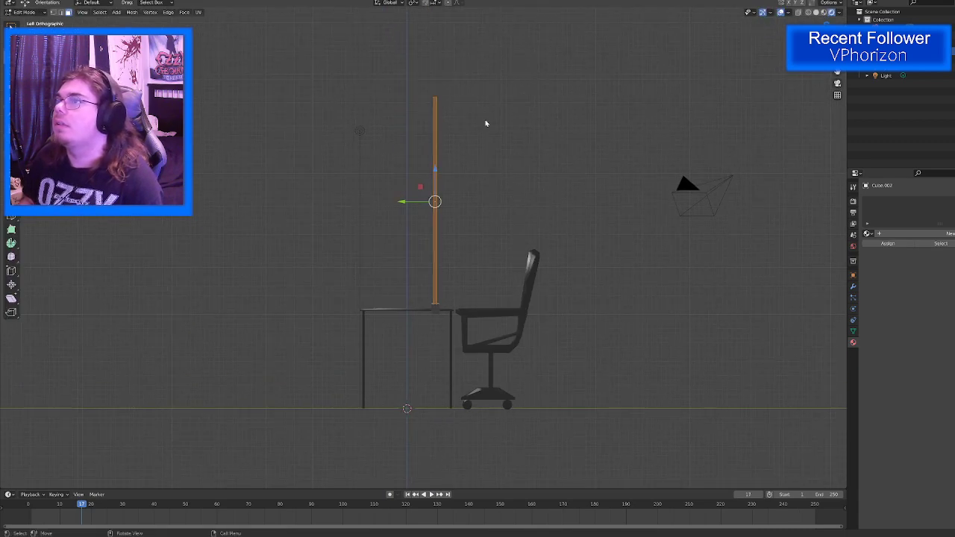
key(Tab)
key(Tab)
click(61, 14)
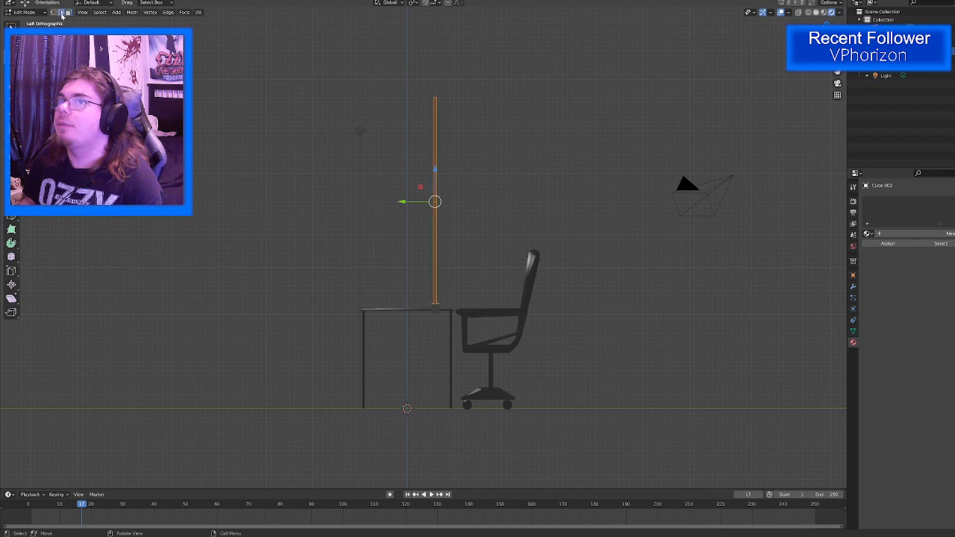
drag(393, 77, 507, 116)
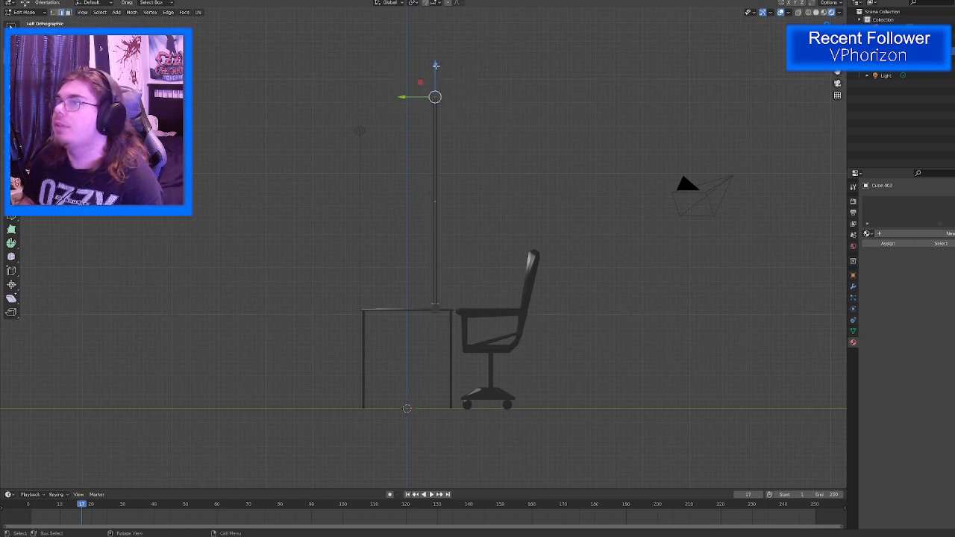
drag(436, 66, 441, 215)
key(ctrl+z)
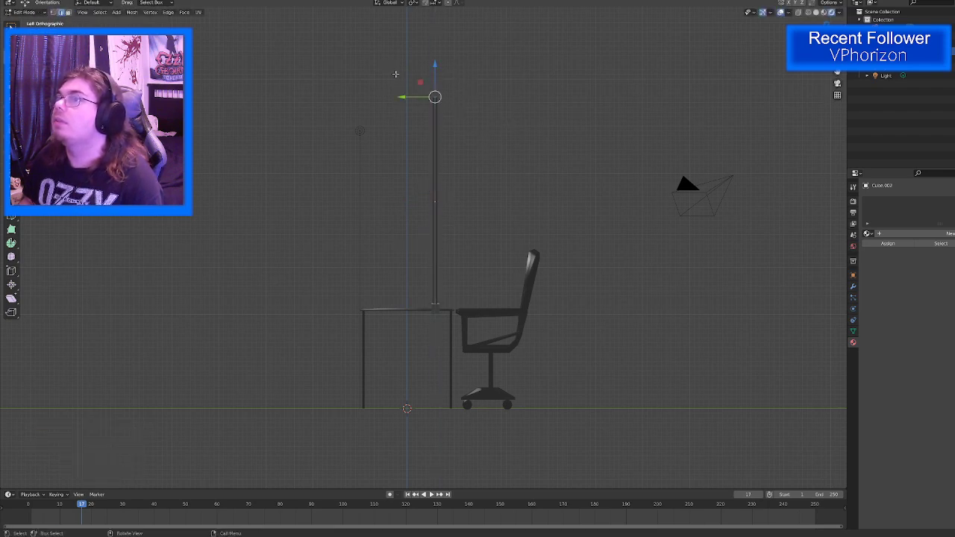
Step: Shorten the pole by lowering its top end about 2.8 m along Z, then return to Object Mode
middle_drag(333, 90, 384, 140)
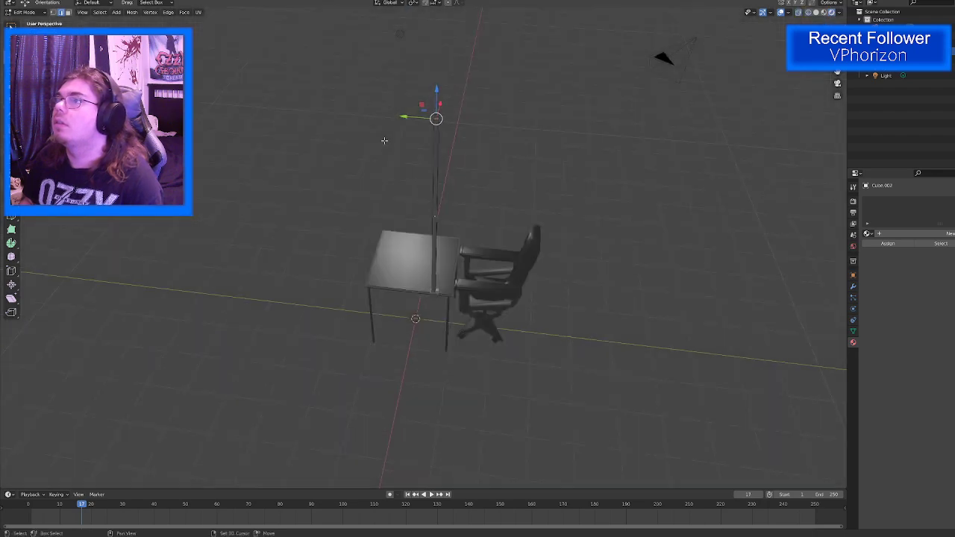
scroll(457, 138, up, 3)
scroll(467, 129, down, 2)
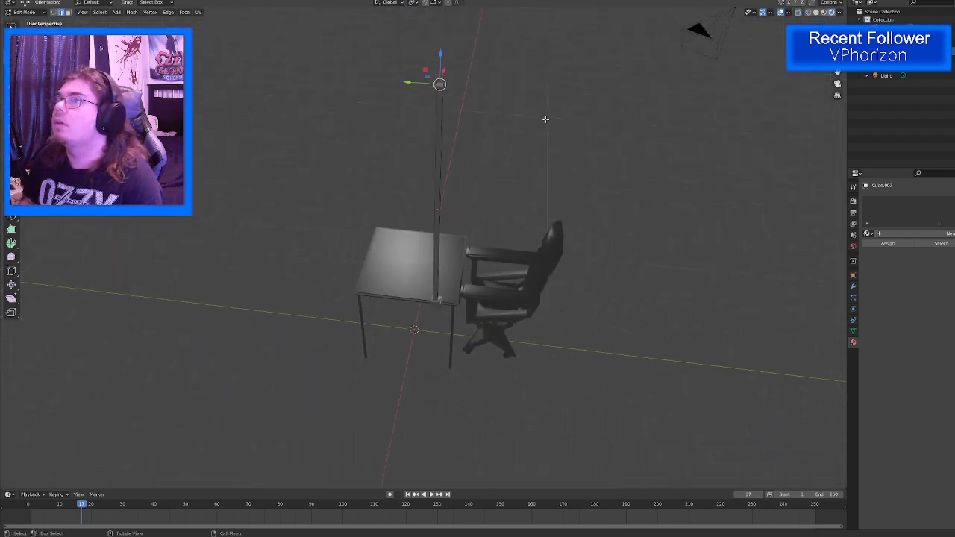
key(ctrl+KP_3)
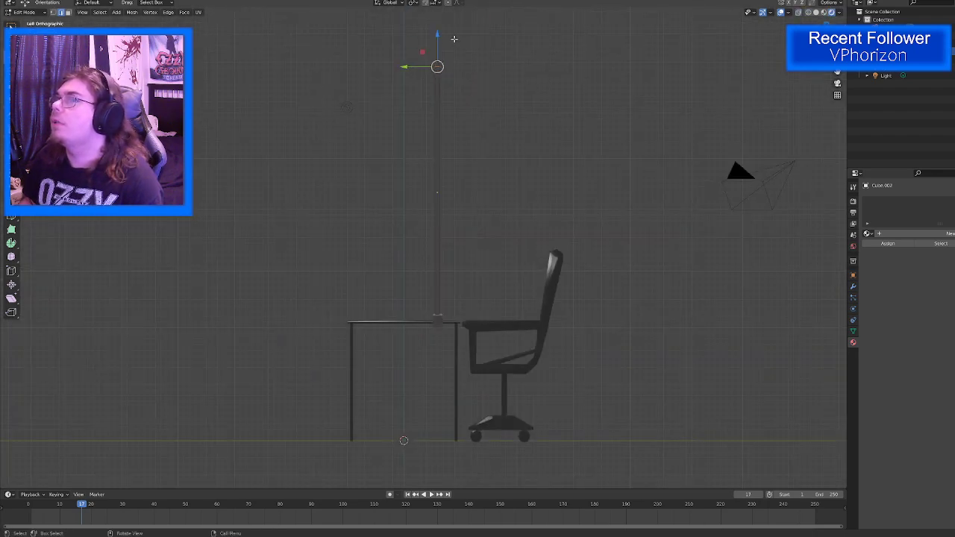
key(g)
key(z)
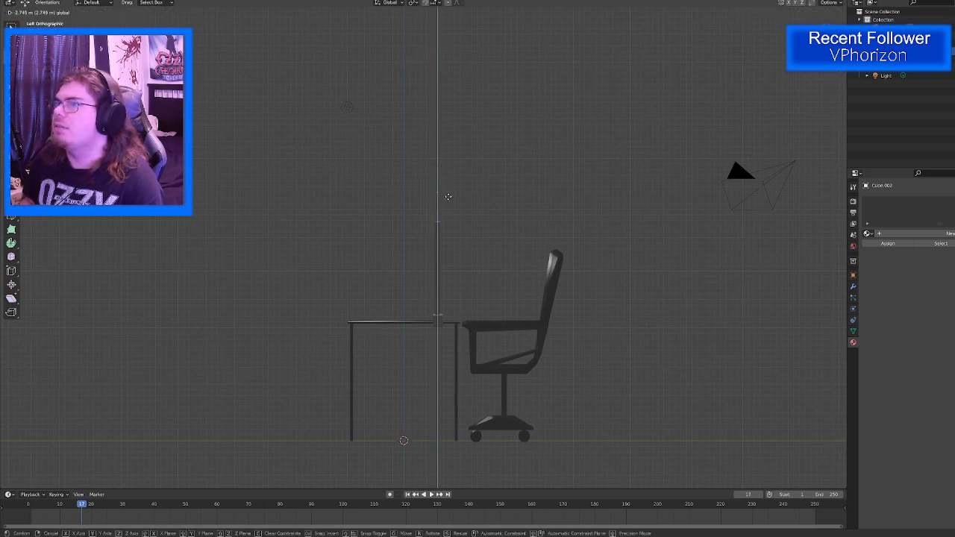
click(449, 201)
scroll(449, 202, up, 4)
middle_drag(449, 201, 449, 380)
key(Tab)
Step: Duplicate the cylinder at the pole's base and place the copy about 1.65 m higher along Z, at the pole's top
click(447, 375)
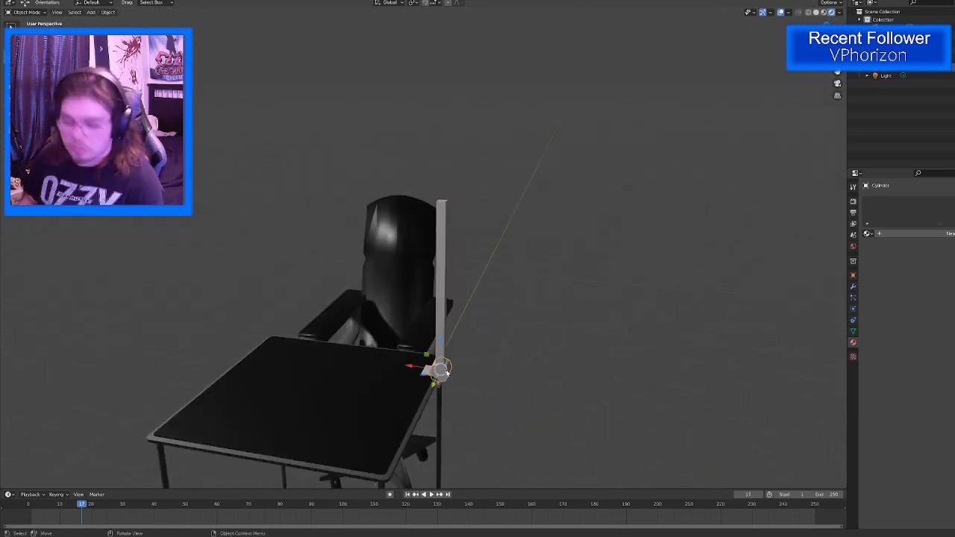
key(shift+d)
key(z)
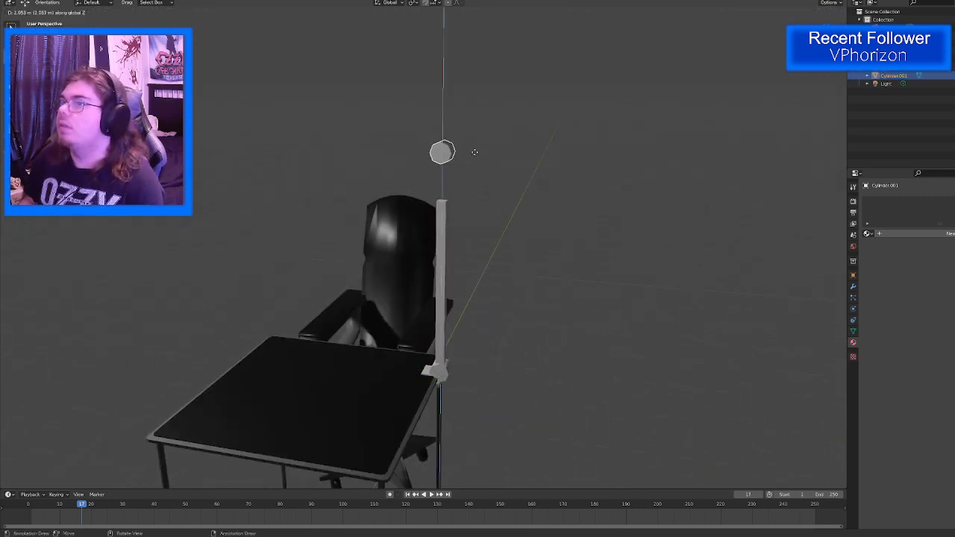
click(473, 202)
middle_drag(473, 202, 500, 244)
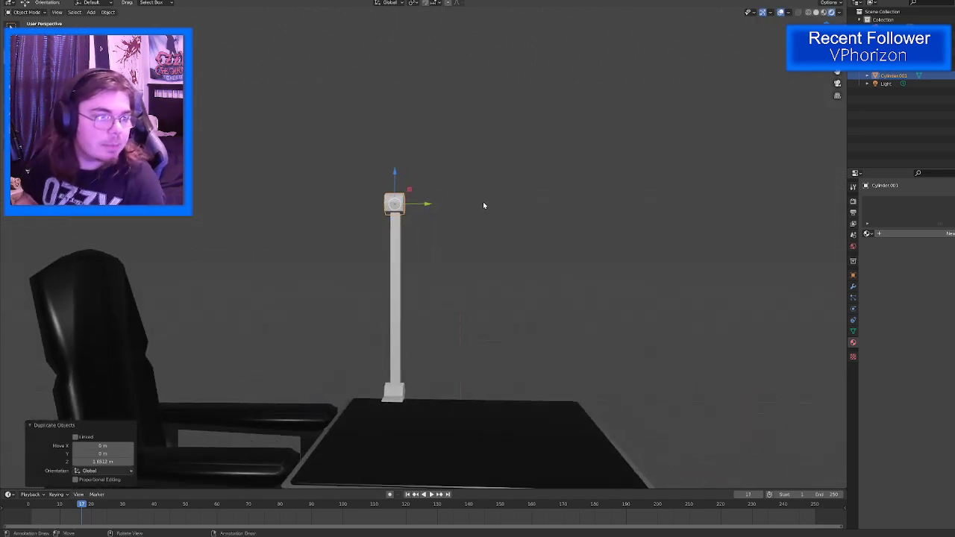
Step: Rotate the upper cylinder slightly about the global Z axis
middle_drag(497, 226, 462, 226)
key(shift+space)
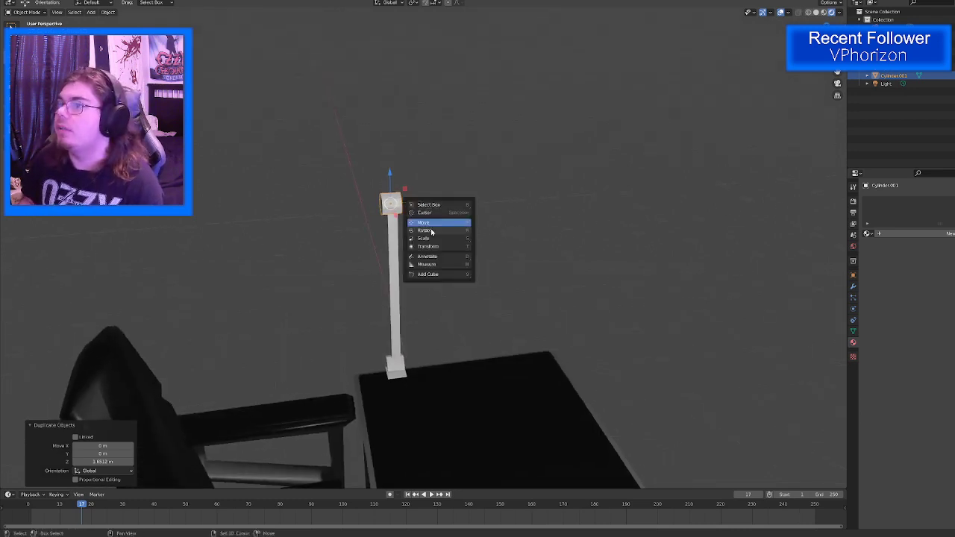
click(431, 231)
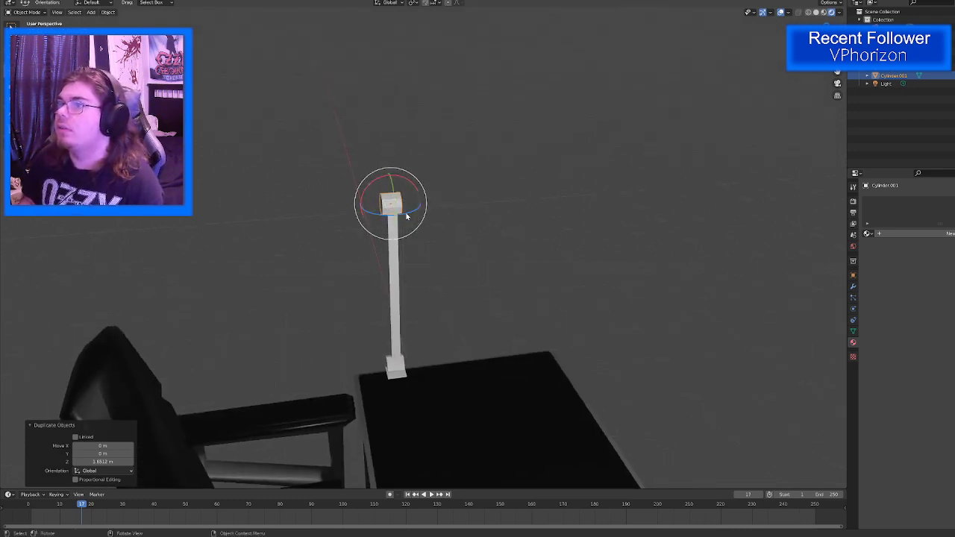
mouse_move(407, 217)
mouse_down()
mouse_move(389, 218)
mouse_move(398, 219)
mouse_up()
Step: Nudge the upper cylinder about 0.007 m along X and 0.004 m along Y over the pole
key(shift+space)
click(373, 229)
middle_drag(368, 227, 389, 231)
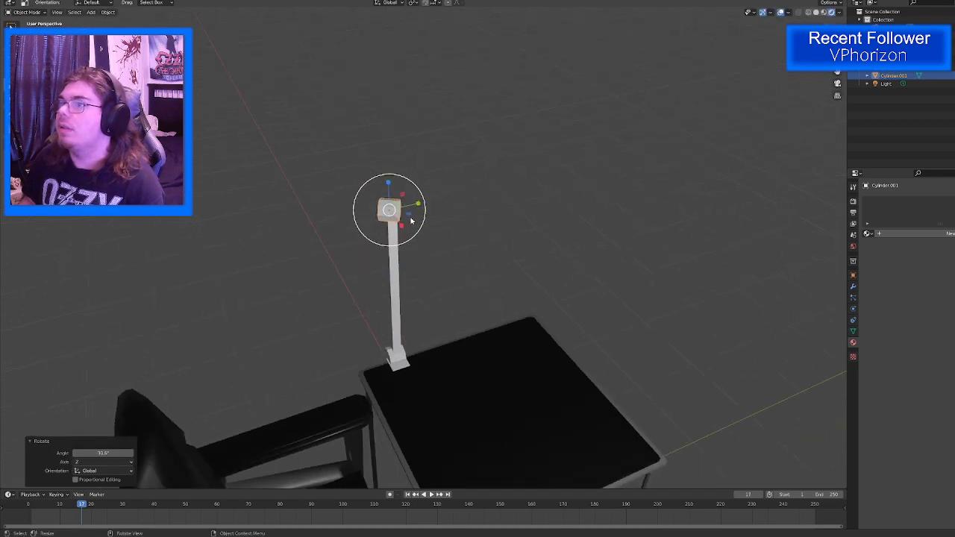
key(shift+space)
click(401, 209)
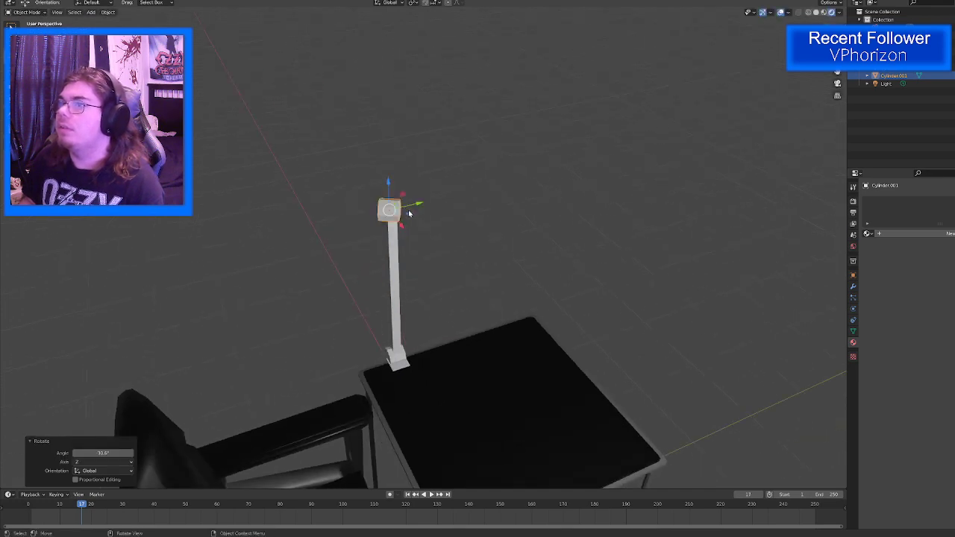
click(401, 211)
scroll(396, 224, up, 3)
middle_drag(396, 224, 386, 174)
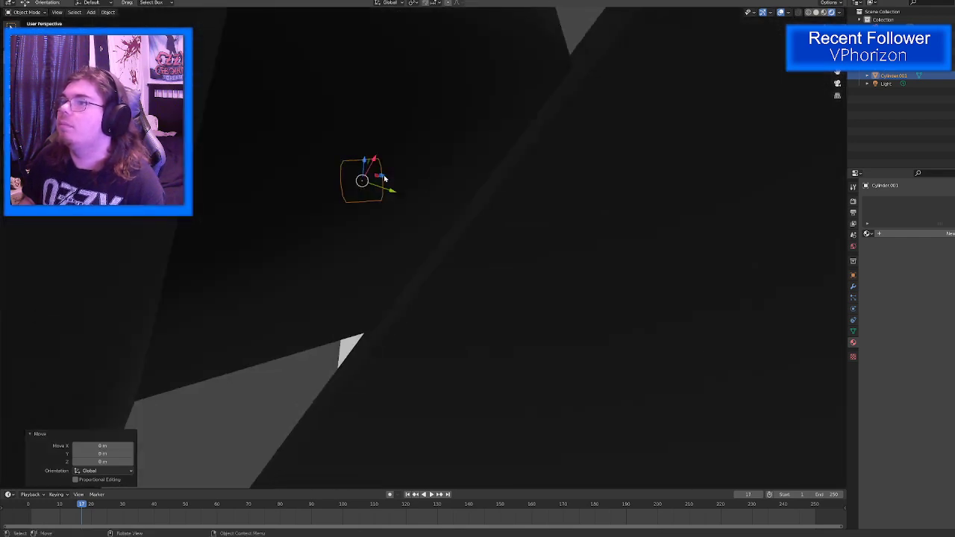
drag(384, 177, 393, 184)
middle_drag(393, 184, 440, 237)
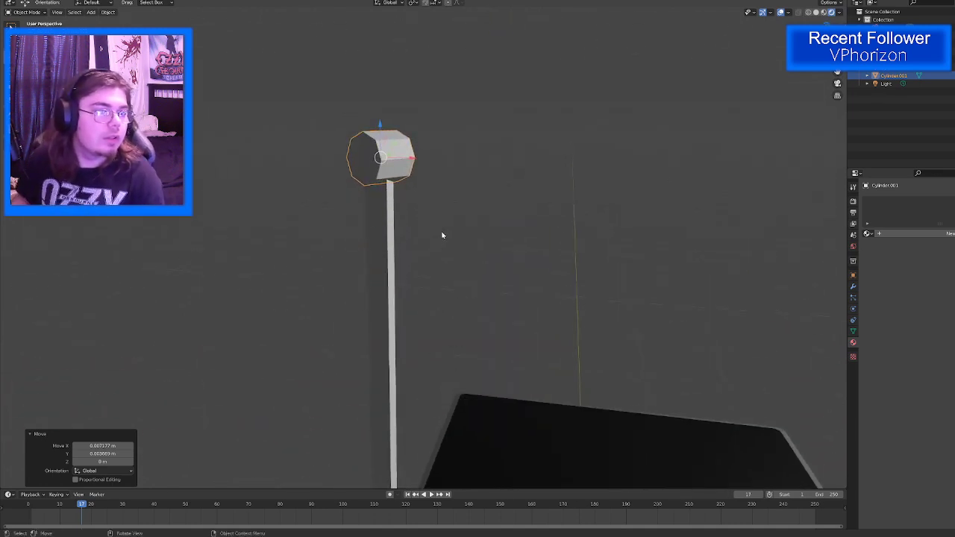
Step: Duplicate the pole and offset the copy about 0.36 m along X over the desk
click(372, 246)
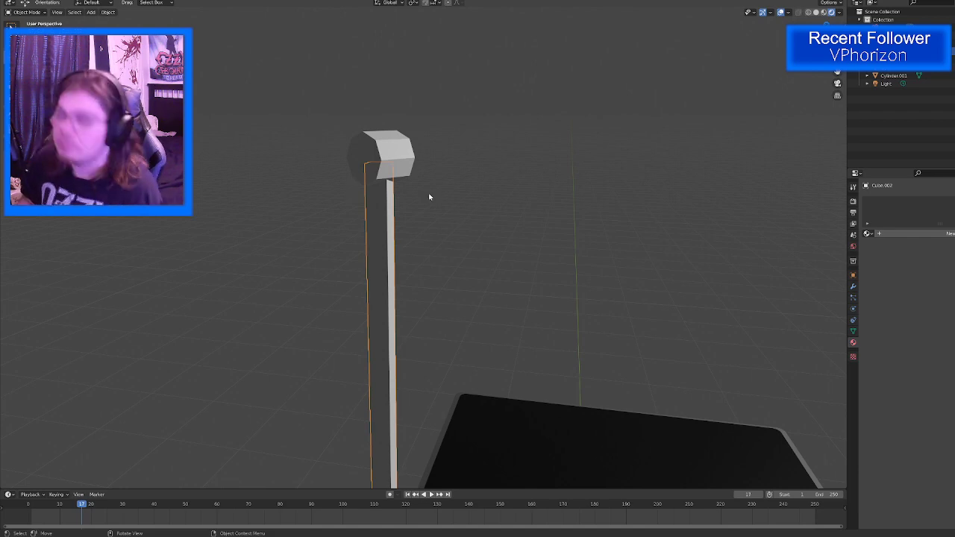
middle_drag(431, 226, 439, 258)
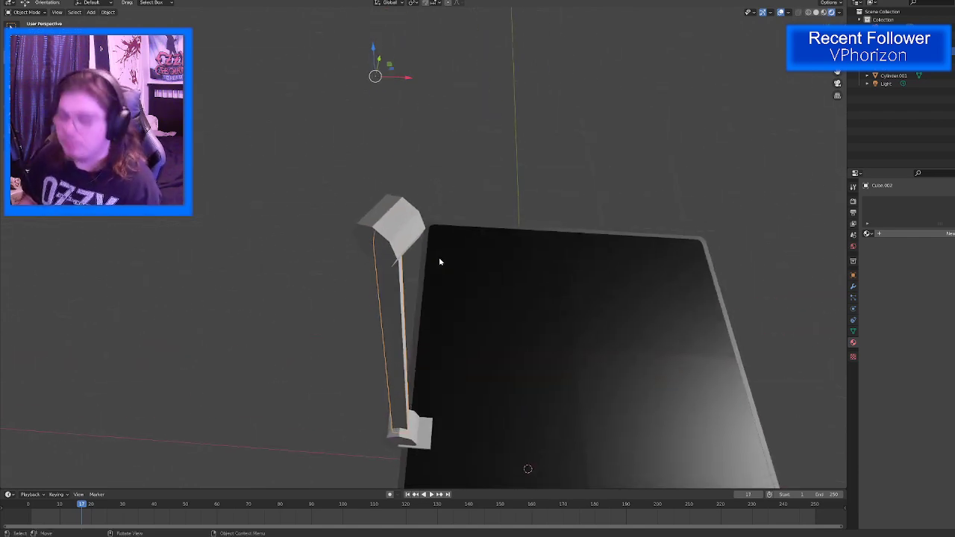
key(shift+d)
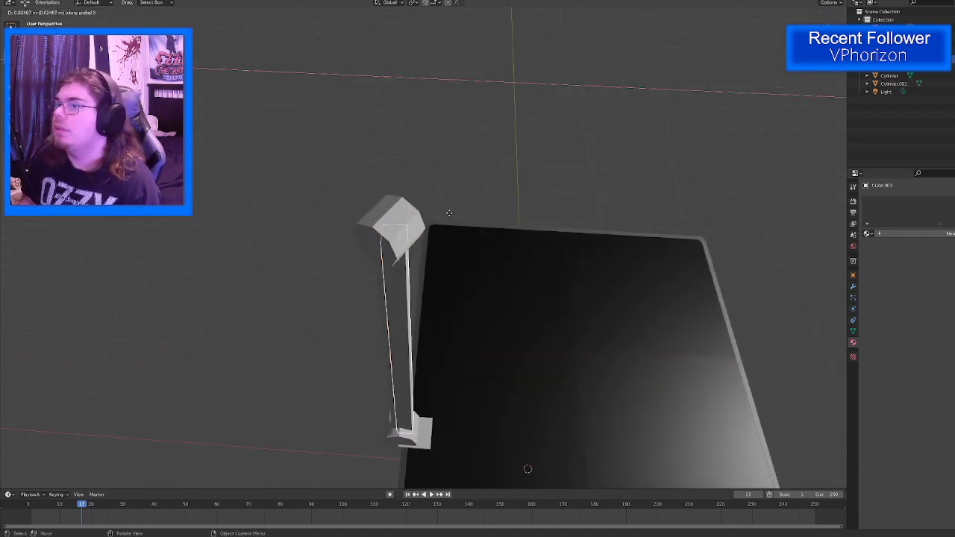
key(x)
click(583, 214)
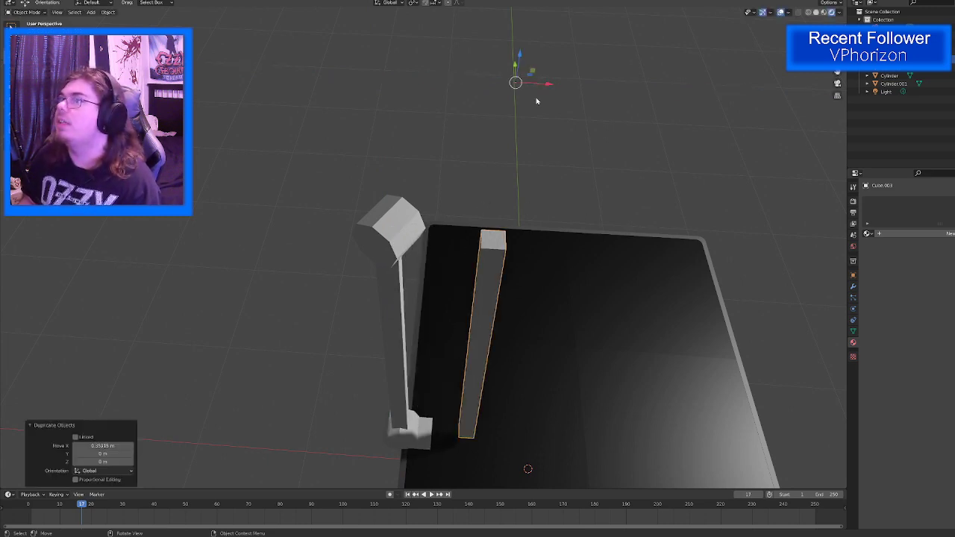
Step: Thin the duplicated pole by scaling it to about 0.248 on X and Y only
key(shift+space)
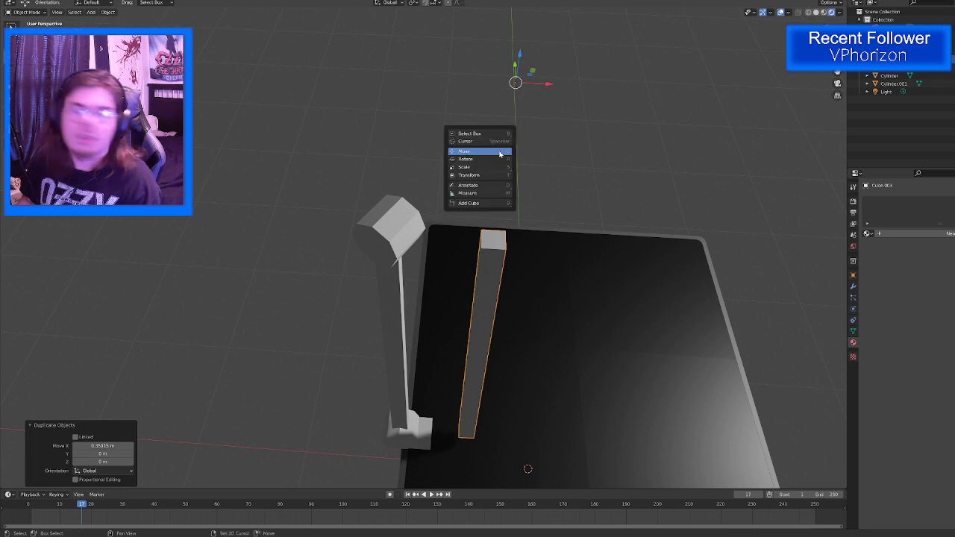
click(474, 169)
middle_drag(523, 199, 482, 198)
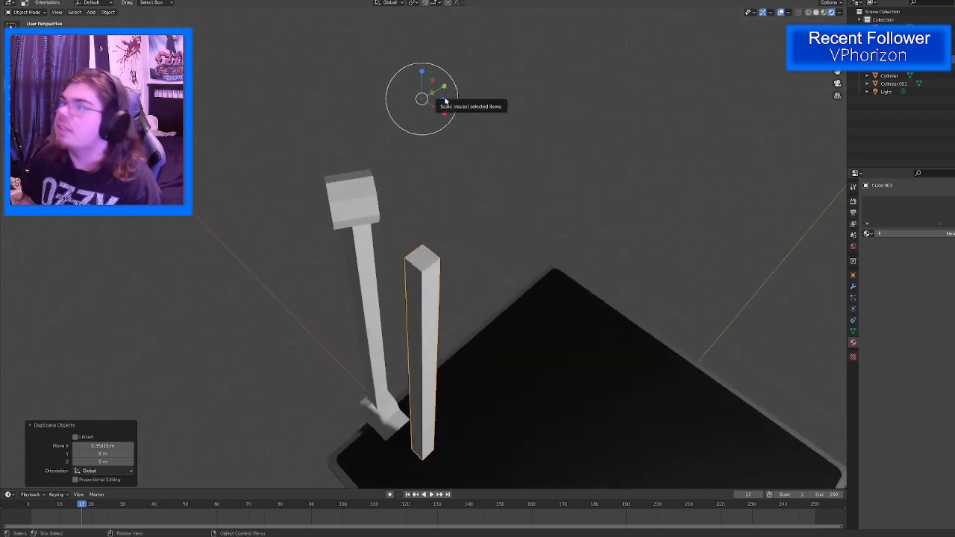
drag(445, 99, 421, 98)
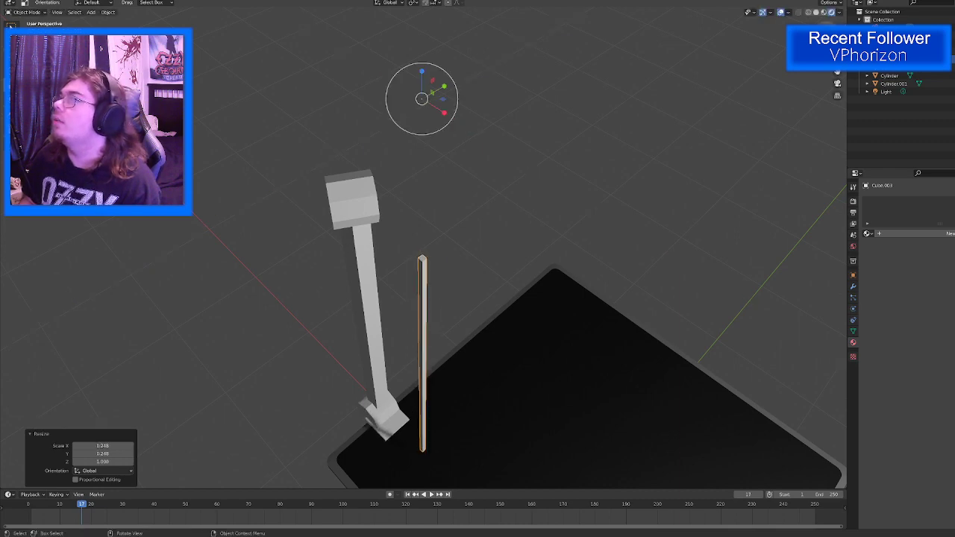
Step: Try shortening the thin pole to about 0.93 of its length along Z
key(KP_3)
scroll(535, 231, down, 4)
middle_drag(535, 232, 594, 239)
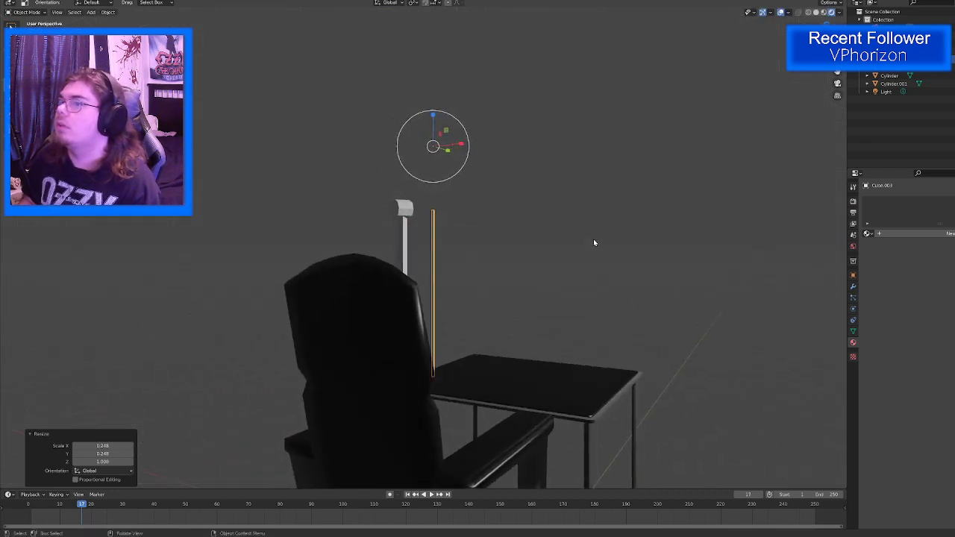
scroll(464, 233, up, 2)
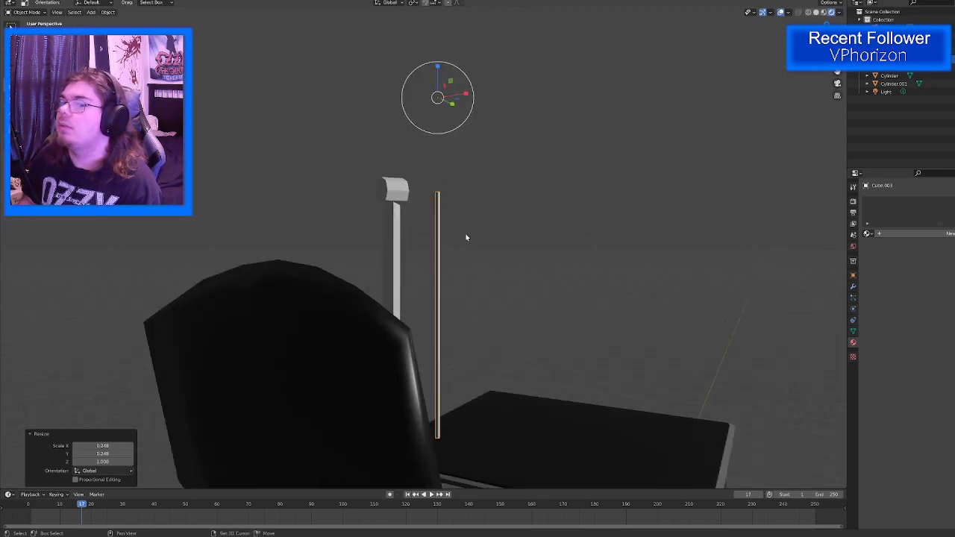
shift+middle_drag(466, 237, 458, 202)
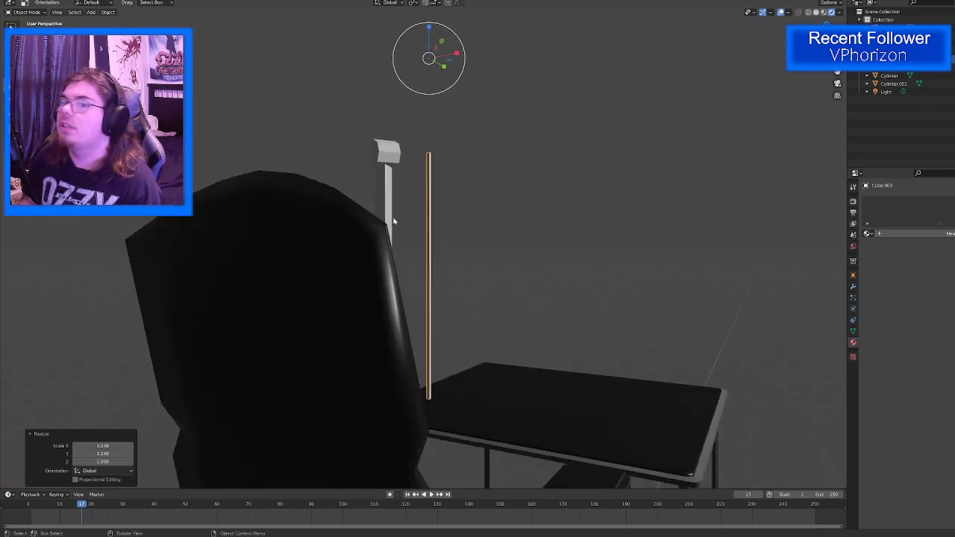
drag(428, 30, 428, 30)
click(425, 35)
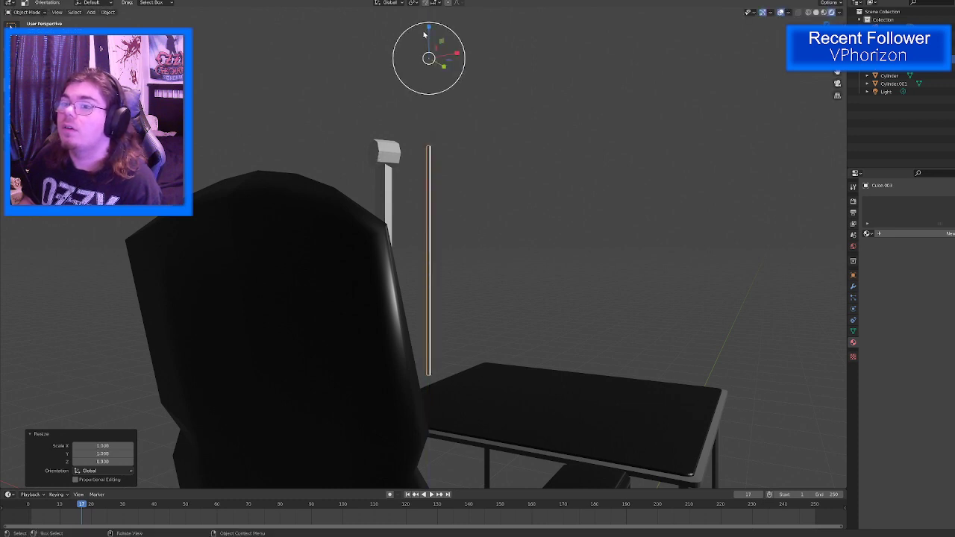
key(ctrl+z)
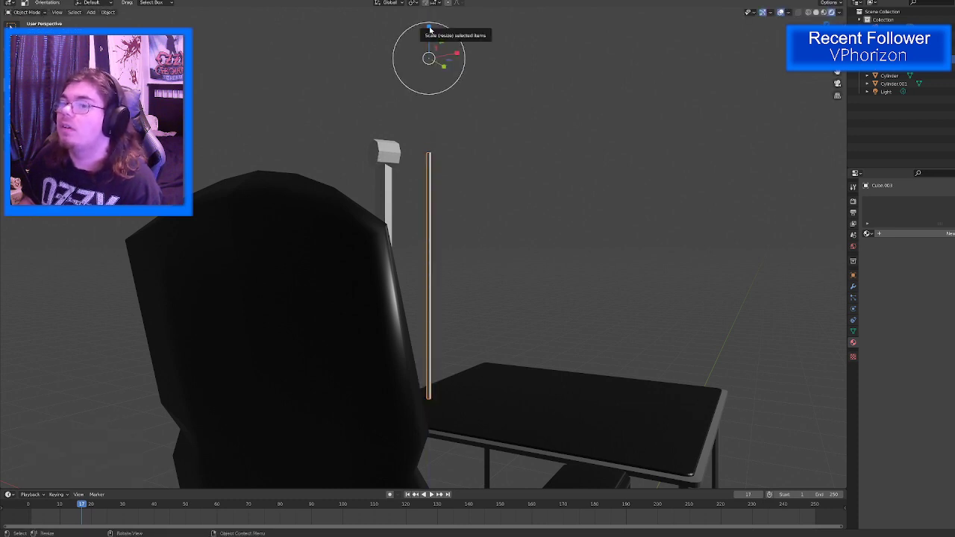
Step: Scale the thin pole to about 0.96 of its length along Z
drag(429, 28, 430, 29)
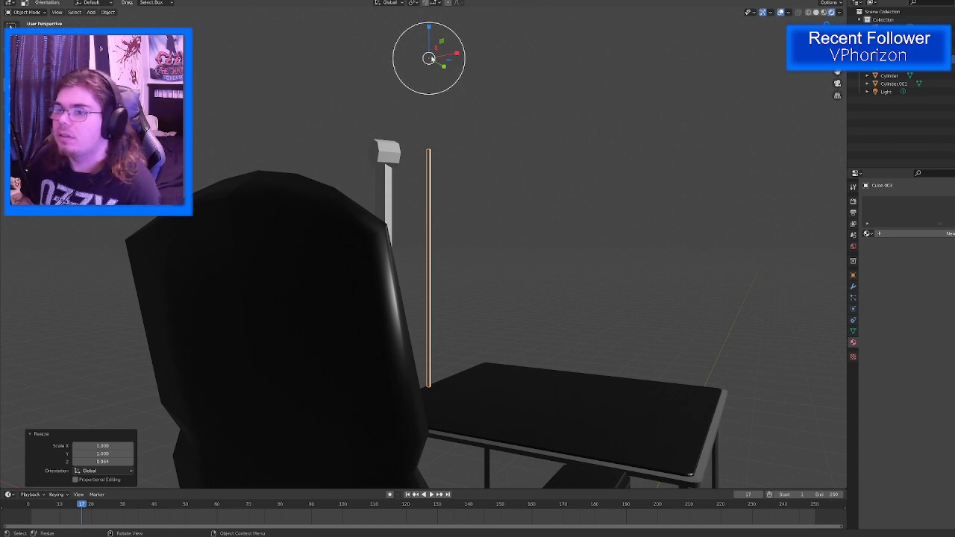
drag(430, 29, 429, 36)
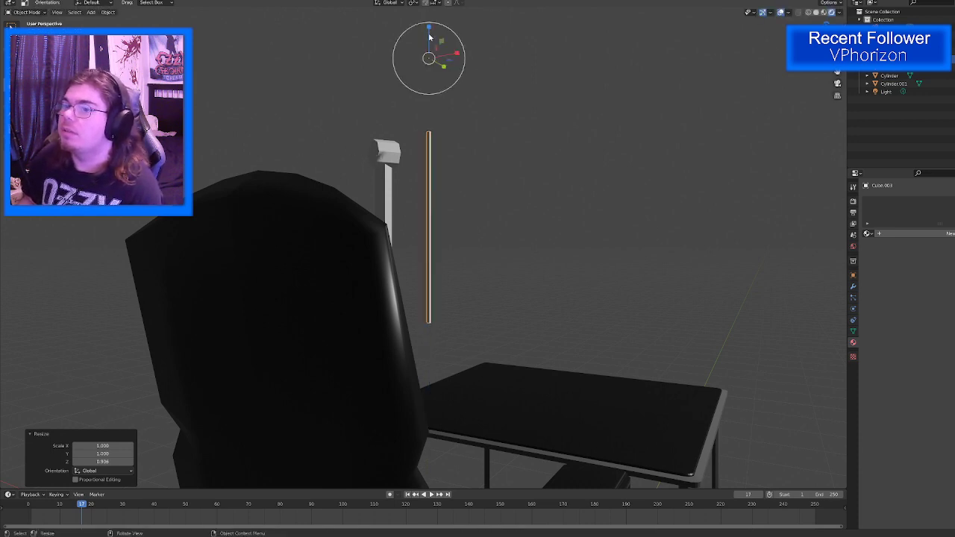
key(ctrl+z)
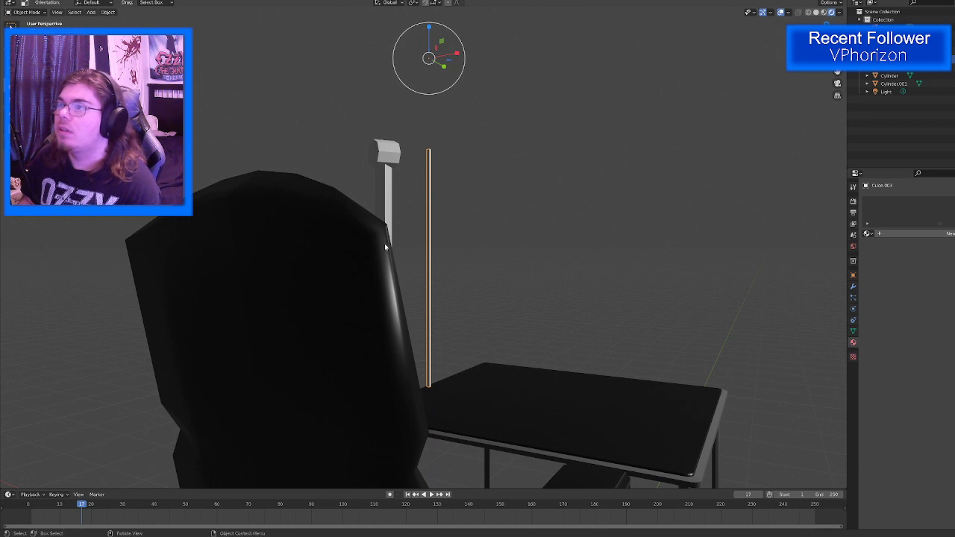
Step: Shorten the thin pole along Z by halving the resize factor of about 0.976 to 0.488
drag(430, 28, 429, 28)
click(102, 462)
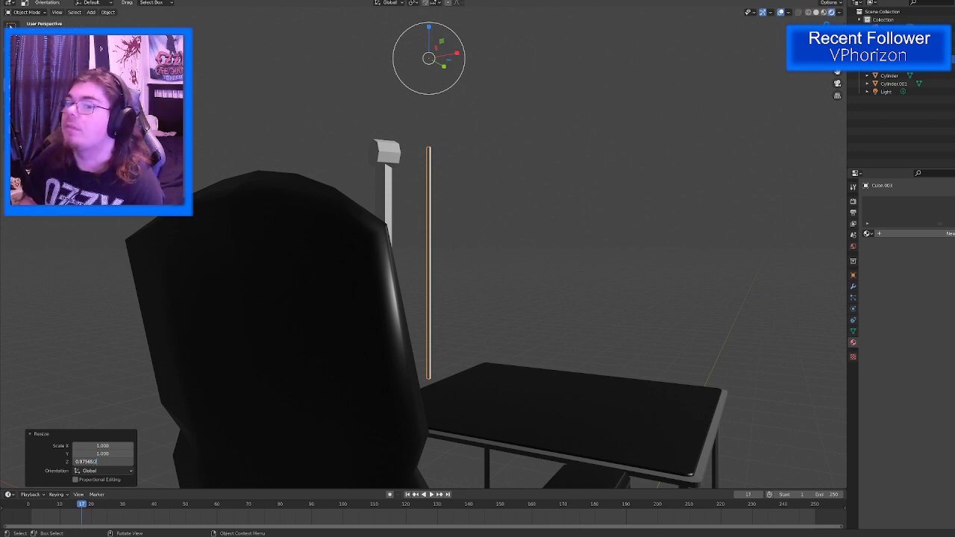
text(/2)
key(Return)
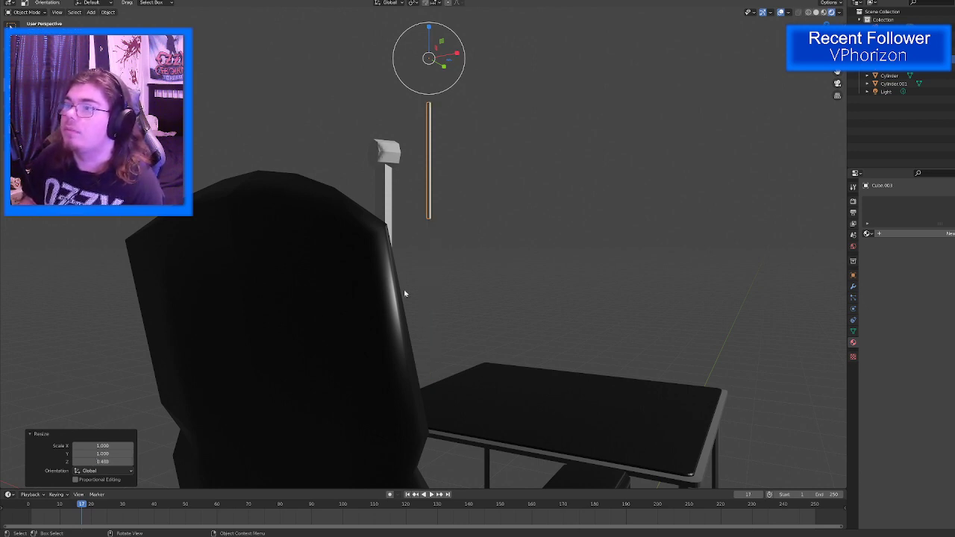
middle_drag(446, 285, 435, 317)
scroll(457, 269, up, 4)
scroll(434, 317, down, 3)
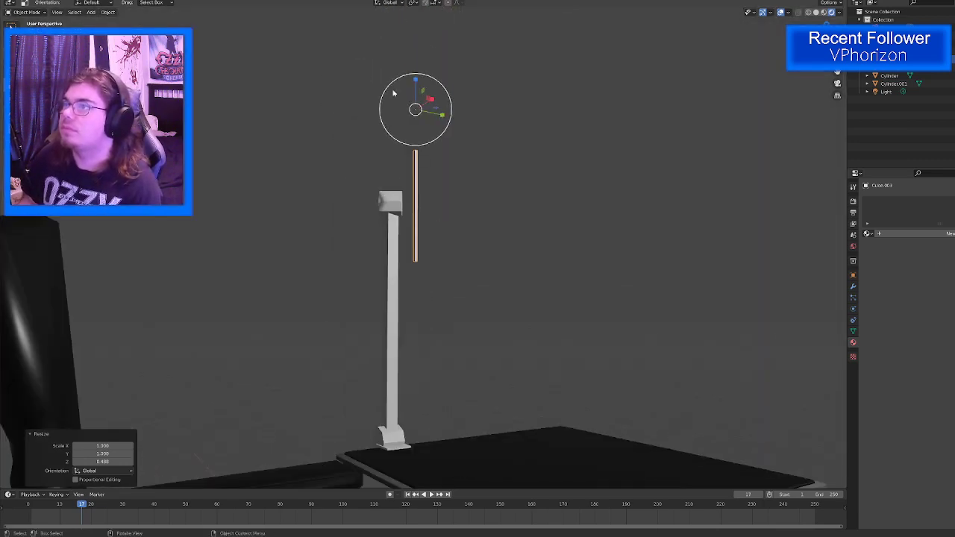
Step: Lengthen the thin rod by scaling it to about 1.2 along Z only
drag(415, 78, 412, 71)
middle_drag(413, 121, 428, 139)
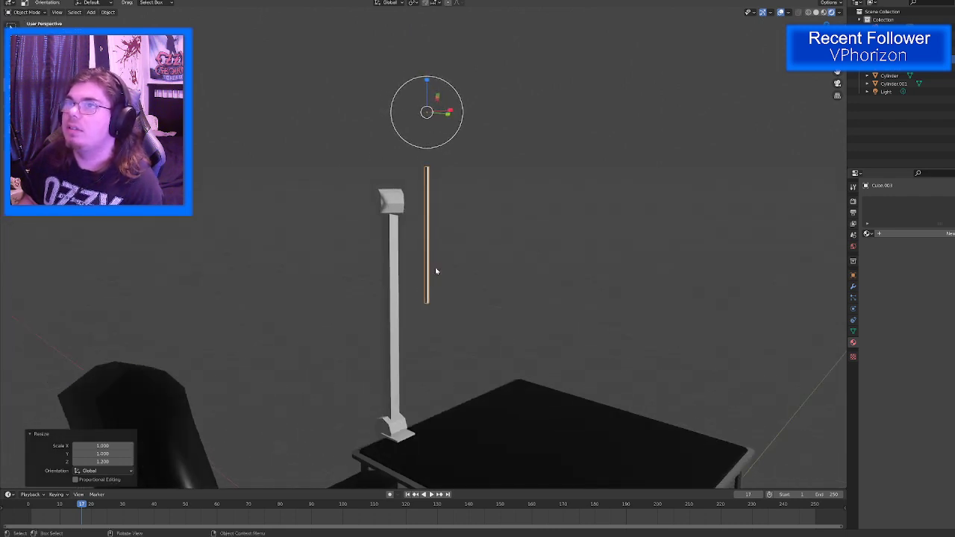
middle_drag(370, 200, 396, 203)
Step: Duplicate the thin rod and offset the copy a short distance along X, parallel to the original
key(shift+space)
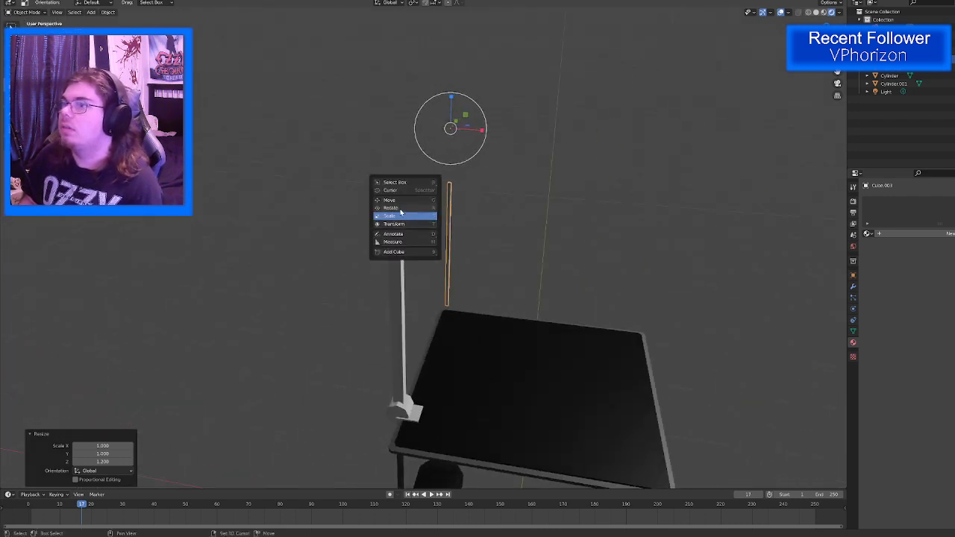
click(399, 200)
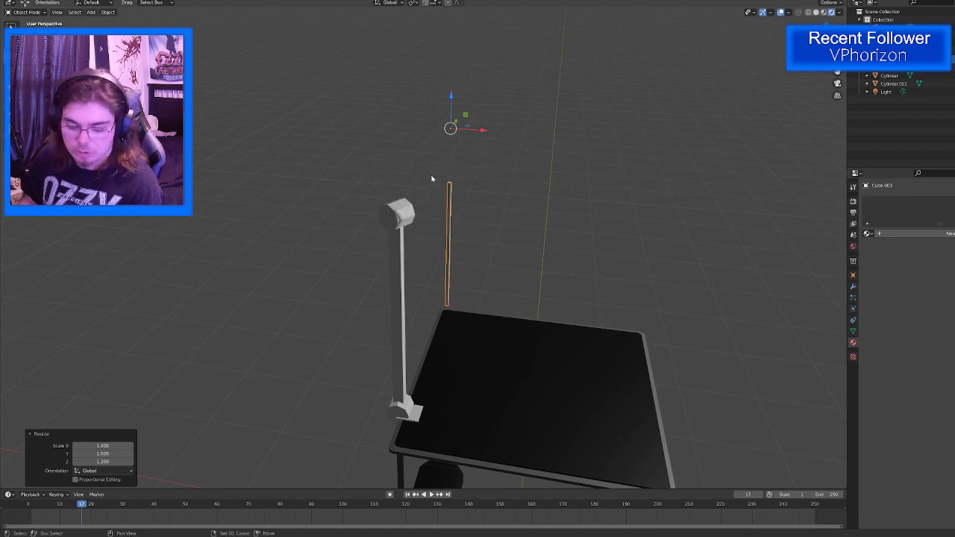
key(shift+d)
key(x)
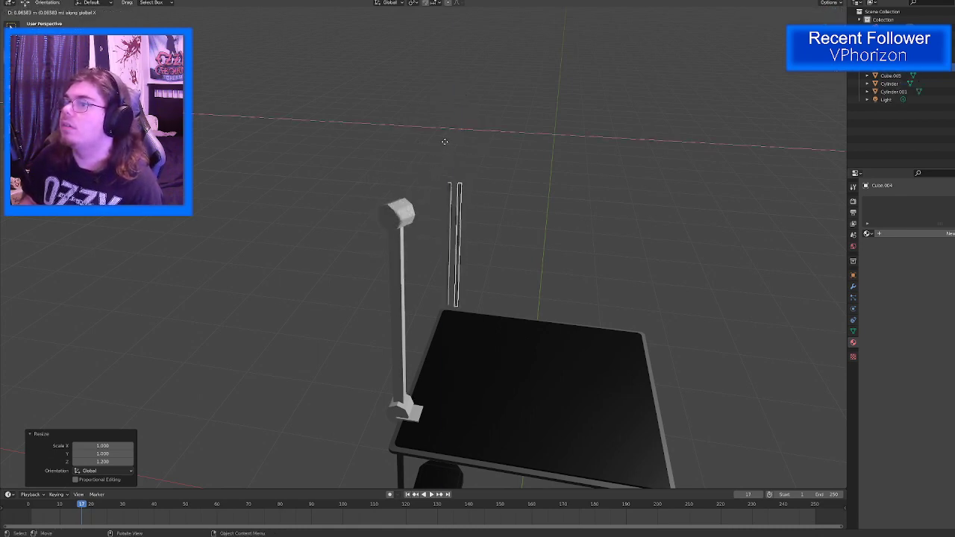
click(448, 143)
Step: Select both thin rods and move them about 0.155 m along Y towards the pole
middle_drag(448, 142, 410, 234)
shift+click(452, 231)
right_click(452, 228)
click(452, 228)
drag(436, 228, 409, 239)
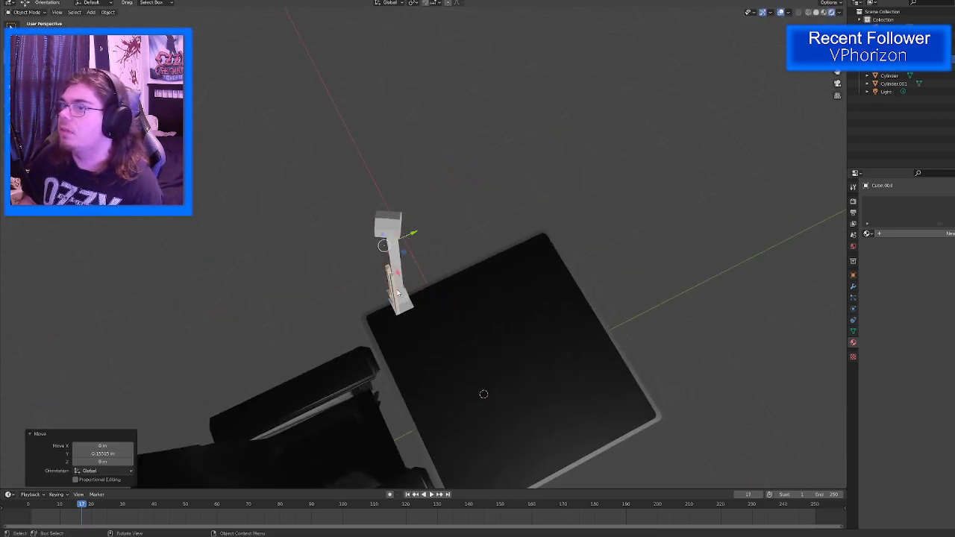
Step: Try rotating both thin rods by about 15.4 degrees around the Z axis
key(shift+space)
click(384, 286)
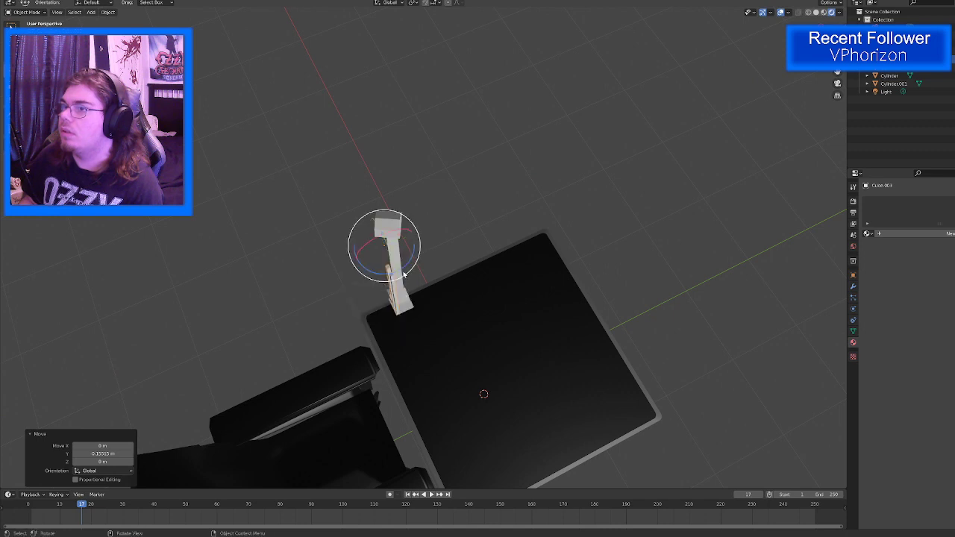
mouse_move(407, 265)
mouse_down()
mouse_move(388, 267)
mouse_move(392, 274)
mouse_up()
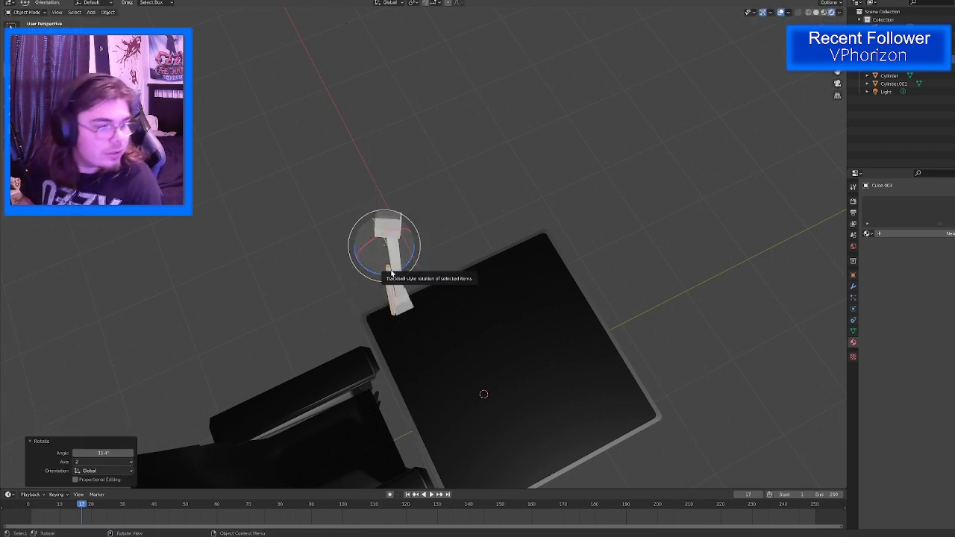
middle_drag(384, 273, 338, 205)
key(ctrl+z)
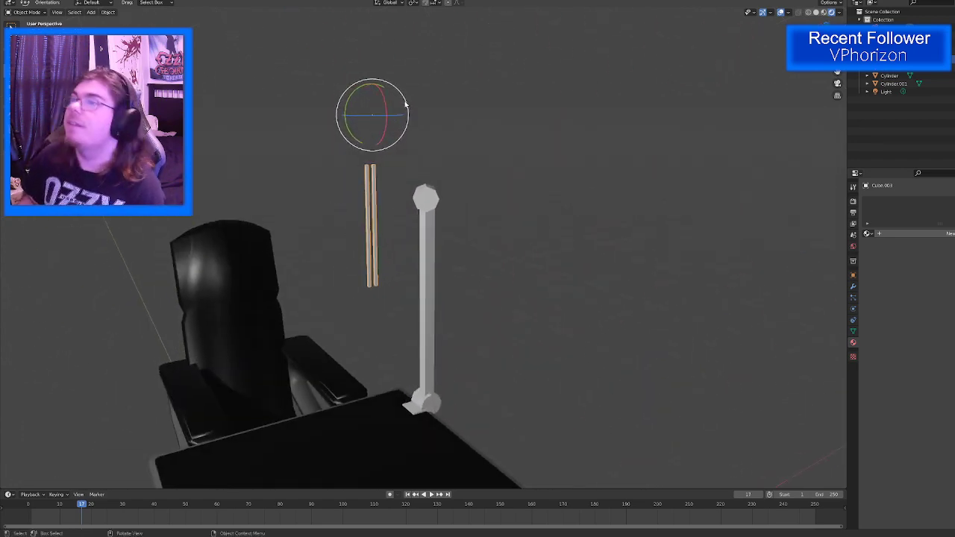
Step: Tilt both thin rods about 49 degrees around the Y axis and turn them about 30 degrees around Z
drag(351, 99, 400, 133)
middle_drag(400, 132, 382, 126)
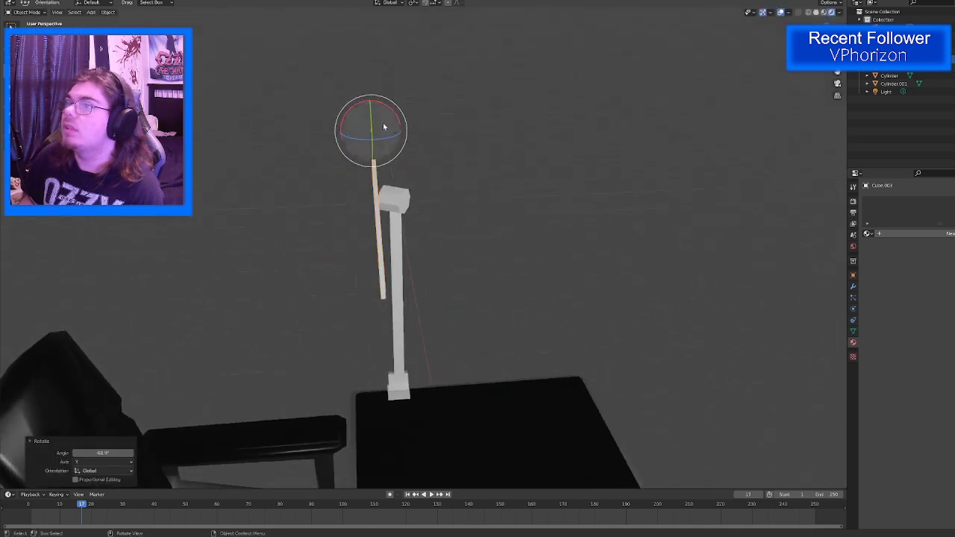
drag(371, 122, 387, 147)
Step: Move the tilted rods across to the pole and shift them about 0.24 m along Z
key(shift+space)
middle_drag(386, 147, 323, 143)
key(shift+space)
click(322, 135)
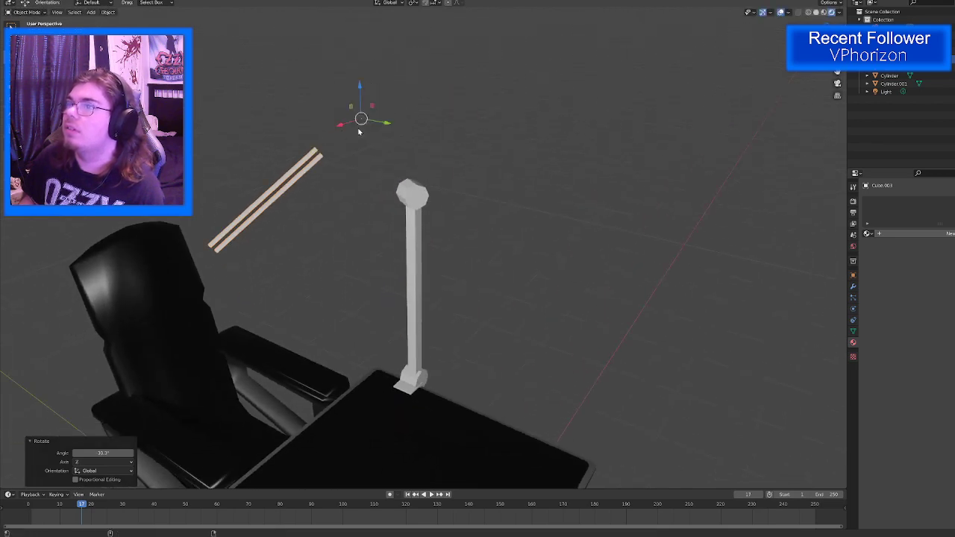
drag(351, 109, 461, 177)
middle_drag(460, 176, 444, 178)
drag(357, 170, 402, 141)
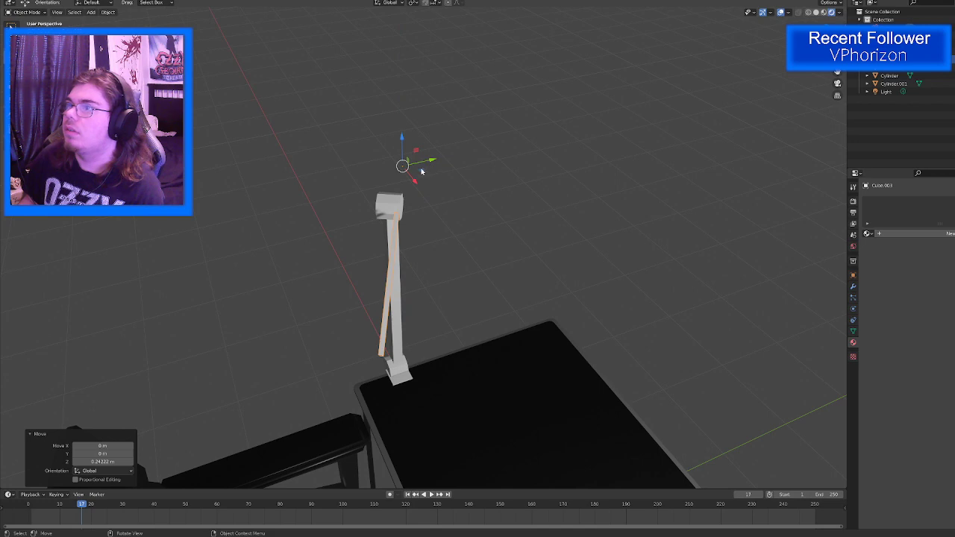
Step: Fit the rods' upper ends into the cylinder on top of the pole, finishing with about 0.026 m along X
drag(422, 171, 412, 167)
middle_drag(411, 173, 464, 15)
scroll(356, 188, up, 4)
drag(443, 25, 445, 52)
mouse_move(425, 89)
mouse_down()
mouse_move(486, 92)
mouse_move(440, 86)
mouse_up()
middle_drag(441, 122, 484, 201)
scroll(407, 186, down, 5)
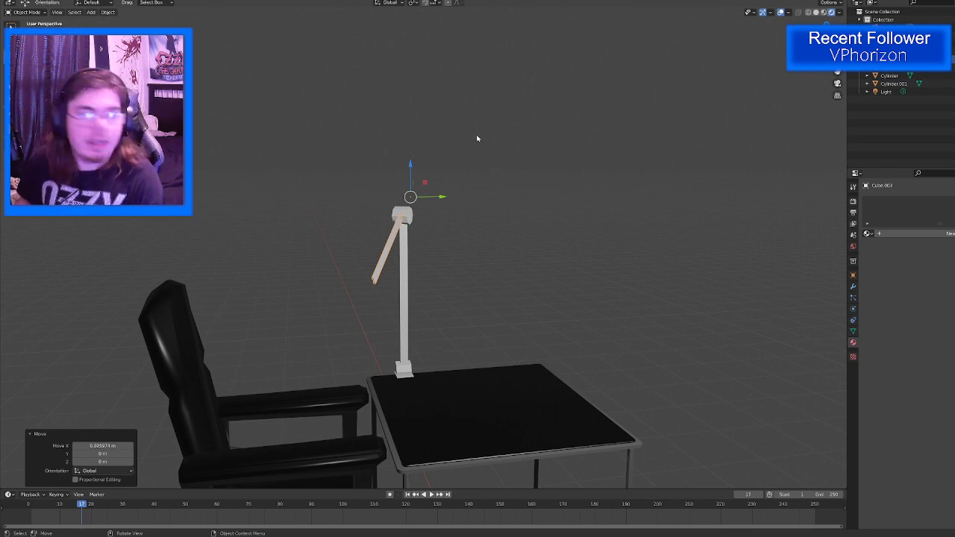
Step: Duplicate the cylinder on top of the pole and offset the copy about 1.05 m along X
click(408, 218)
middle_drag(418, 198, 352, 209)
scroll(446, 224, up, 3)
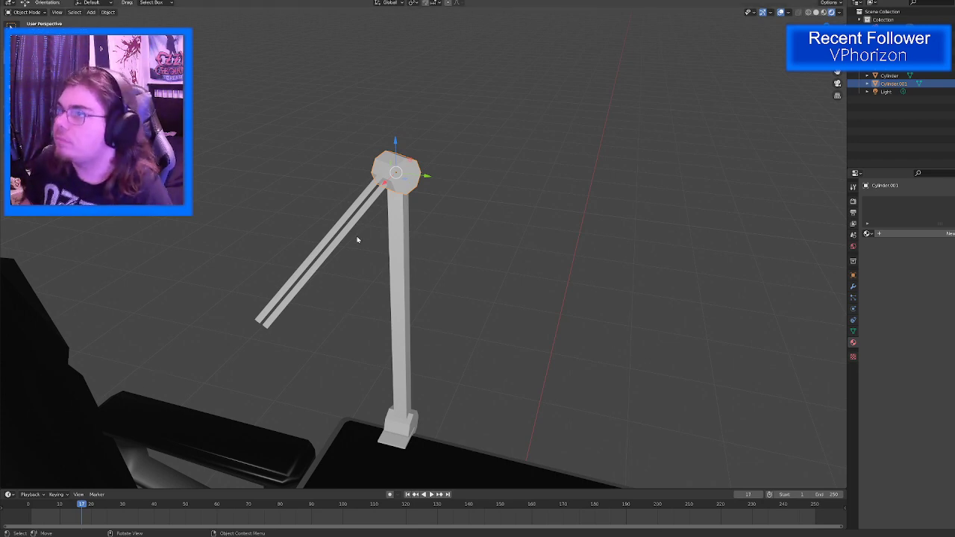
middle_drag(356, 240, 335, 209)
key(shift+d)
key(z)
key(x)
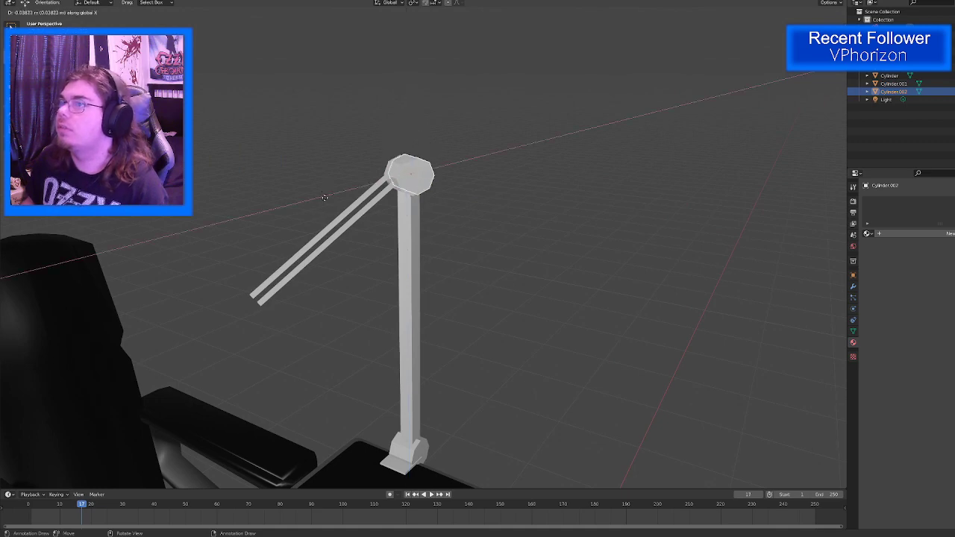
click(175, 292)
middle_drag(175, 291, 257, 299)
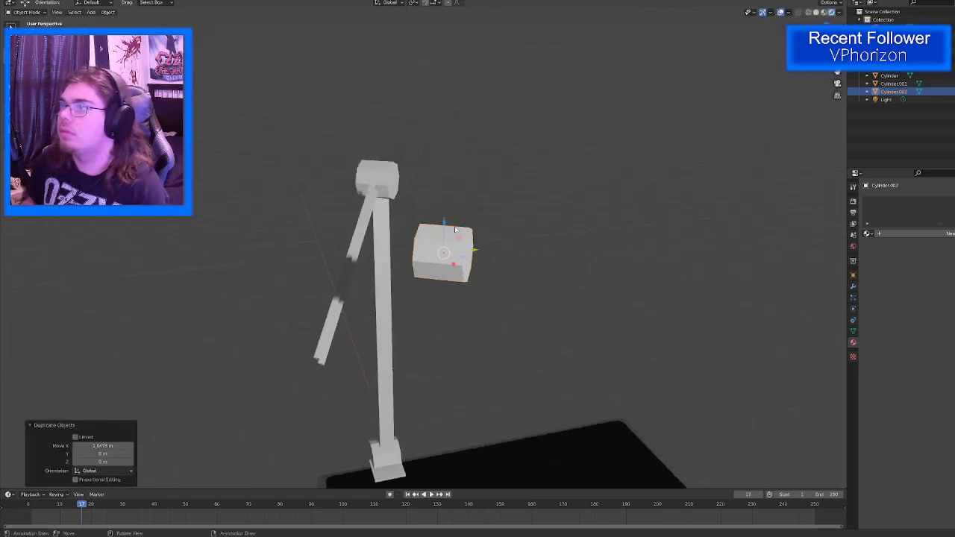
Step: Lower the duplicated cylinder and shift it across on the X/Y plane onto the free lower ends of the rods
key(g)
key(z)
click(471, 347)
key(g)
key(shift+z)
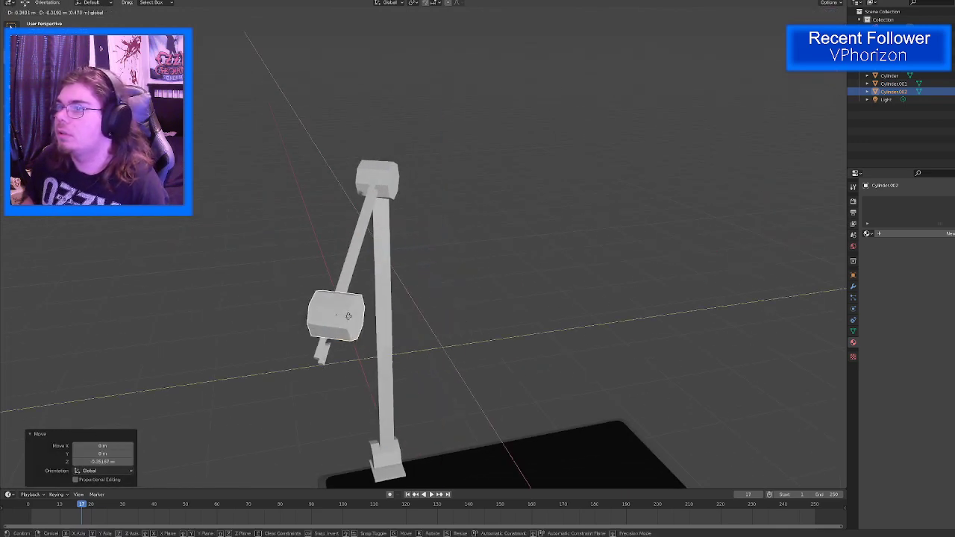
click(328, 310)
key(g)
key(z)
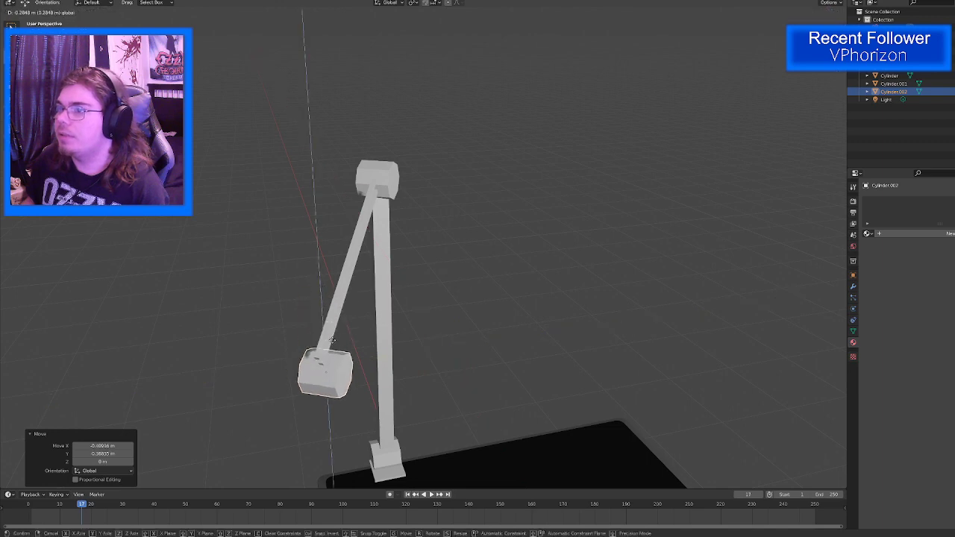
click(324, 328)
middle_drag(326, 335, 284, 306)
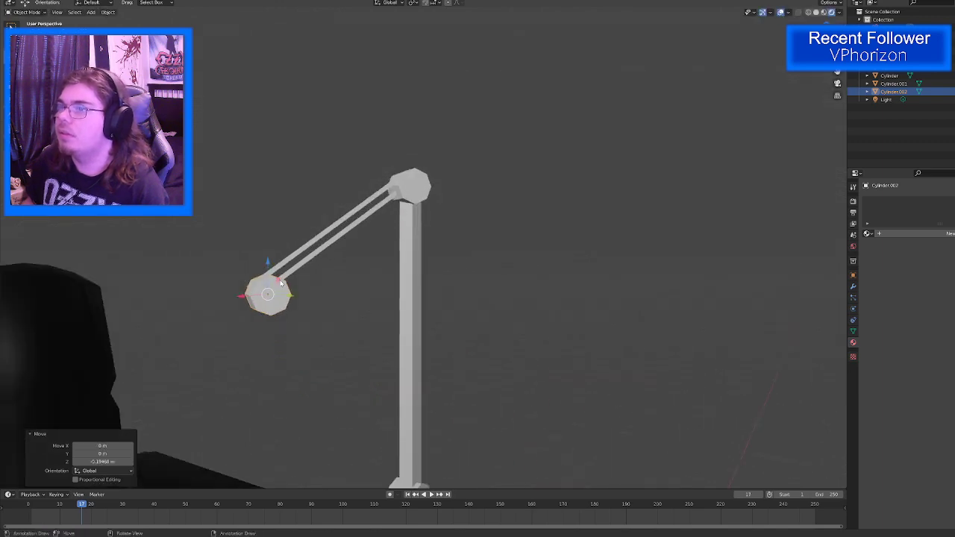
Step: Fine-tune the duplicated cylinder's position in height and on the X/Y plane so the rod ends sit inside it
drag(280, 283, 265, 285)
scroll(253, 320, up, 4)
shift+middle_drag(253, 319, 365, 284)
key(g)
key(z)
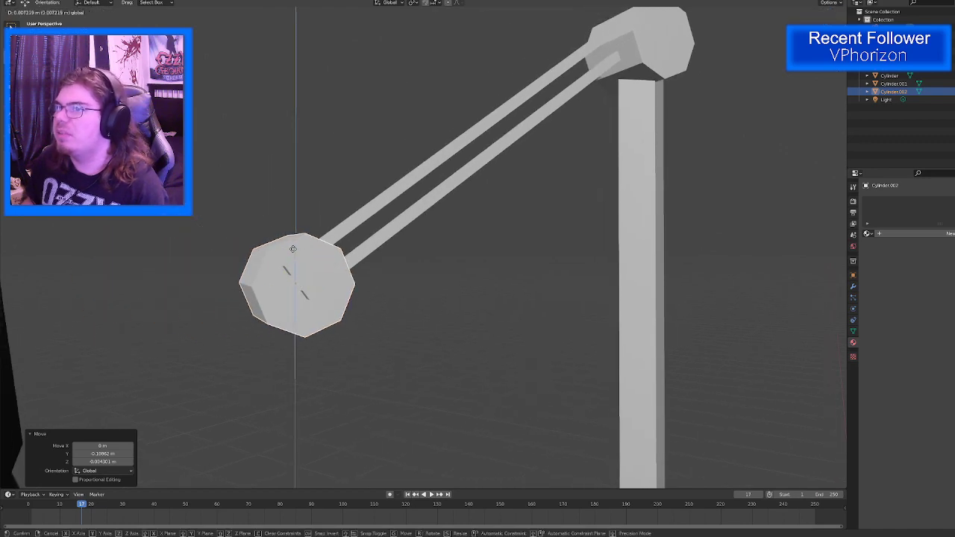
click(299, 258)
middle_drag(299, 257, 355, 338)
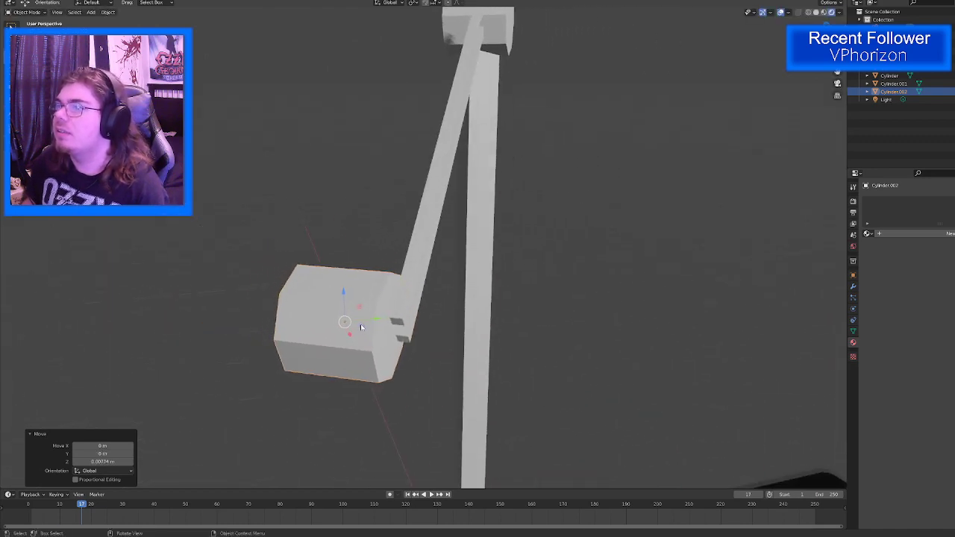
drag(362, 327, 407, 337)
middle_drag(447, 333, 436, 403)
Step: Try narrowing the duplicated cylinder by scaling it down on X and Y only
key(shift+space)
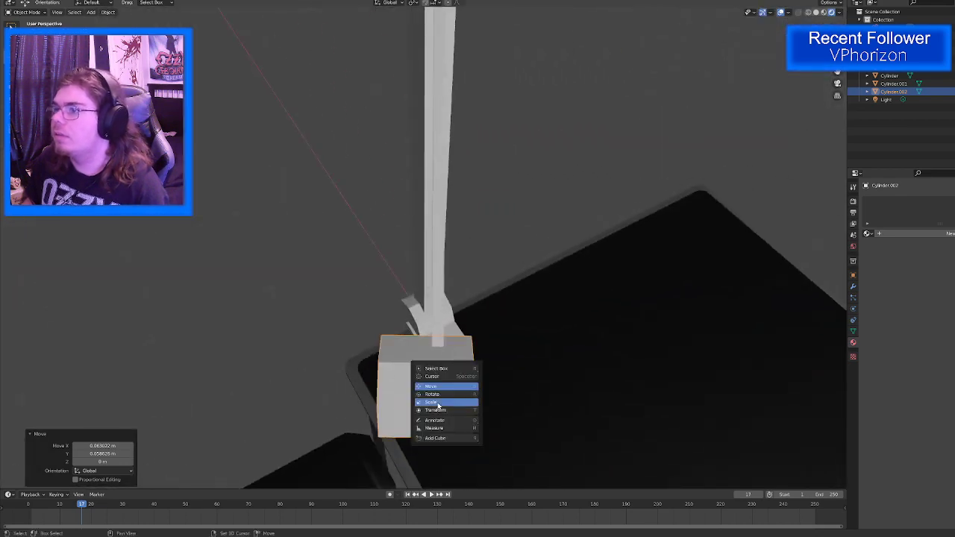
click(438, 403)
drag(448, 391, 440, 390)
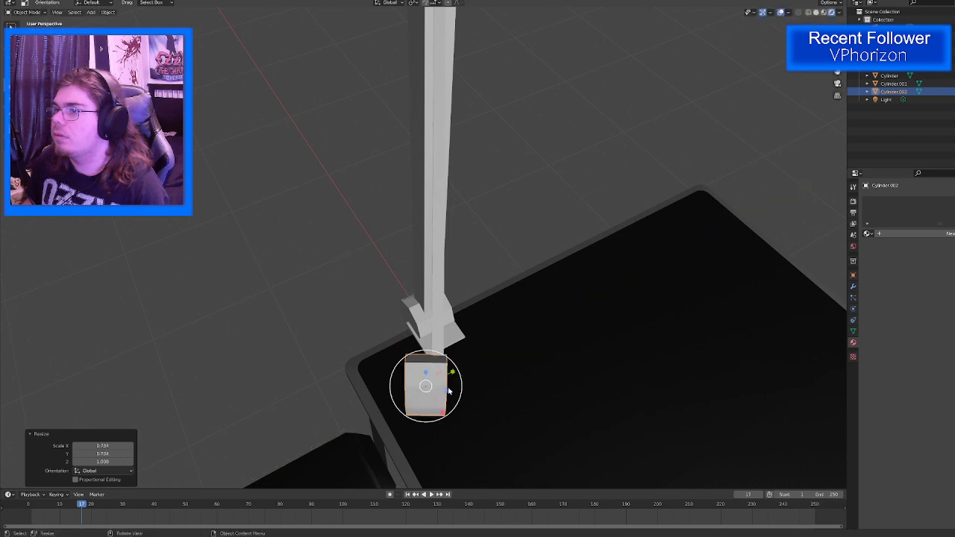
middle_drag(442, 390, 375, 283)
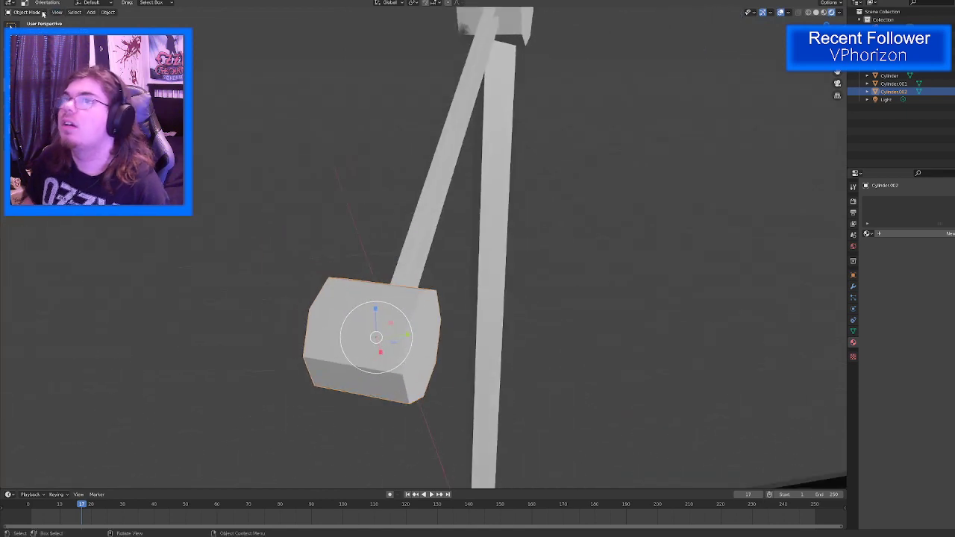
Step: Enter Edit Mode on the duplicated cylinder and select its flat end face on the pole side
key(Tab)
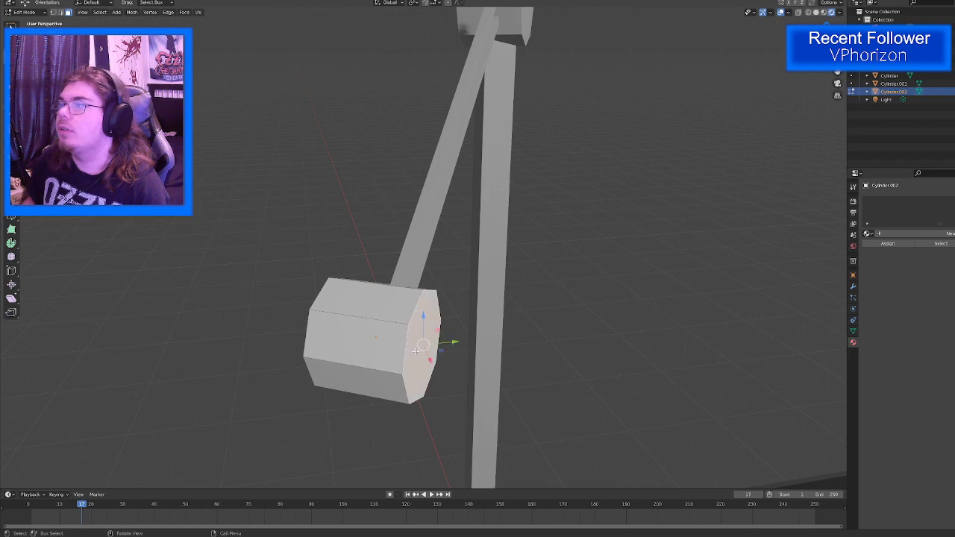
middle_drag(447, 340, 452, 356)
click(497, 326)
Step: Try shrinking the selected end face to about 0.553 on X and Y only
key(shift+space)
click(479, 343)
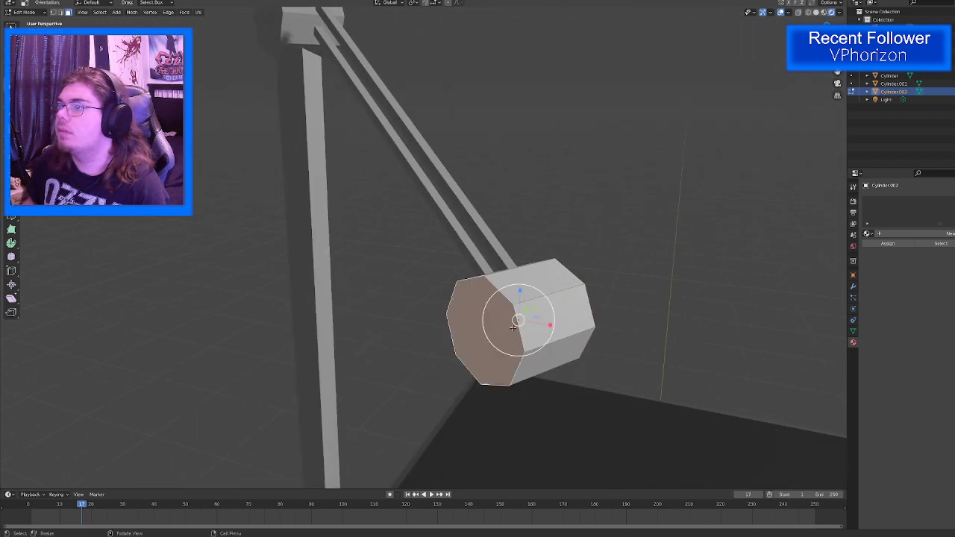
middle_drag(527, 327, 509, 356)
drag(502, 358, 490, 361)
middle_drag(497, 358, 553, 315)
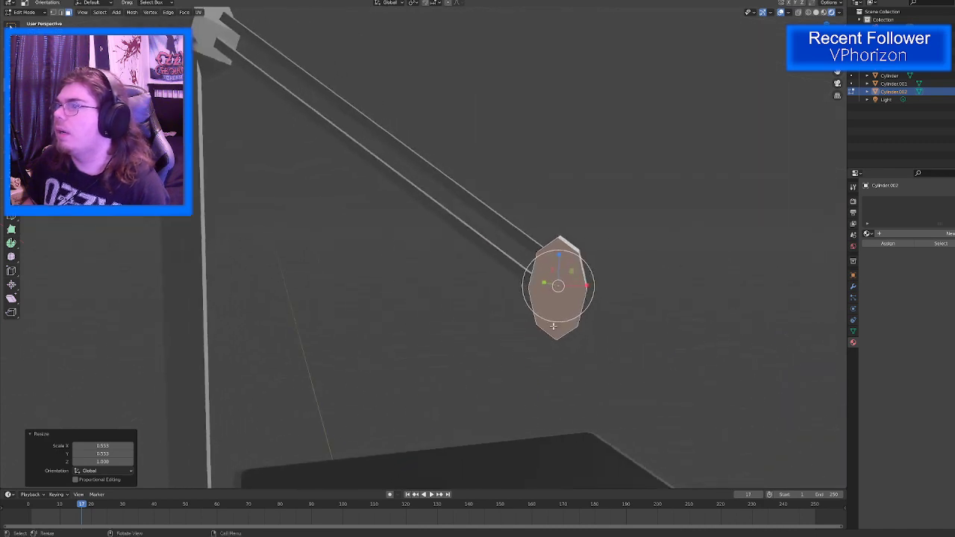
drag(557, 259, 561, 269)
key(ctrl+z)
middle_drag(562, 270, 524, 300)
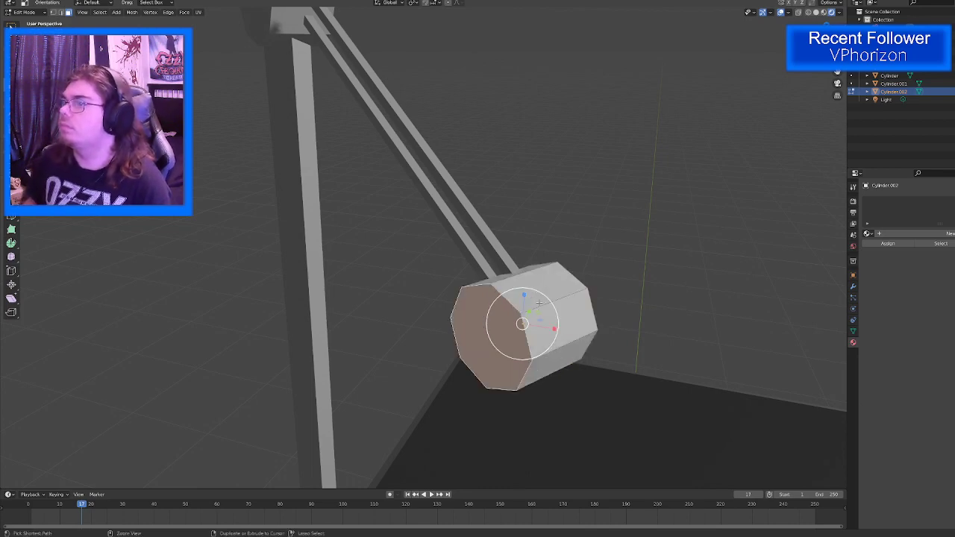
Step: Try scaling the end face uniformly to about 0.688 and moving it inward
drag(537, 304, 532, 311)
middle_drag(537, 304, 508, 308)
key(shift+space)
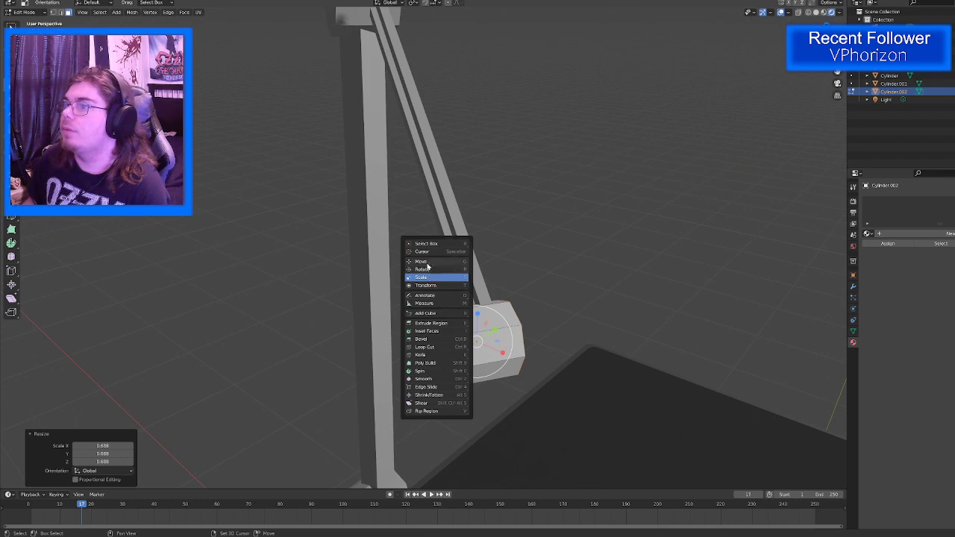
click(426, 261)
middle_drag(487, 343, 494, 379)
drag(493, 363, 502, 359)
key(ctrl+z)
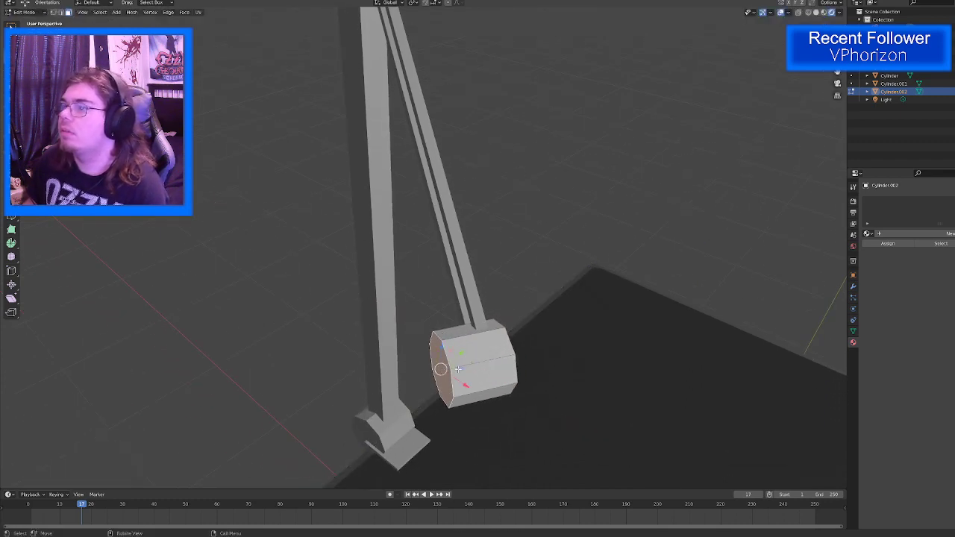
Step: Move the end face inward on the X/Y plane to shorten the cylinder to a narrow disc around the rods
key(g)
key(shift+z)
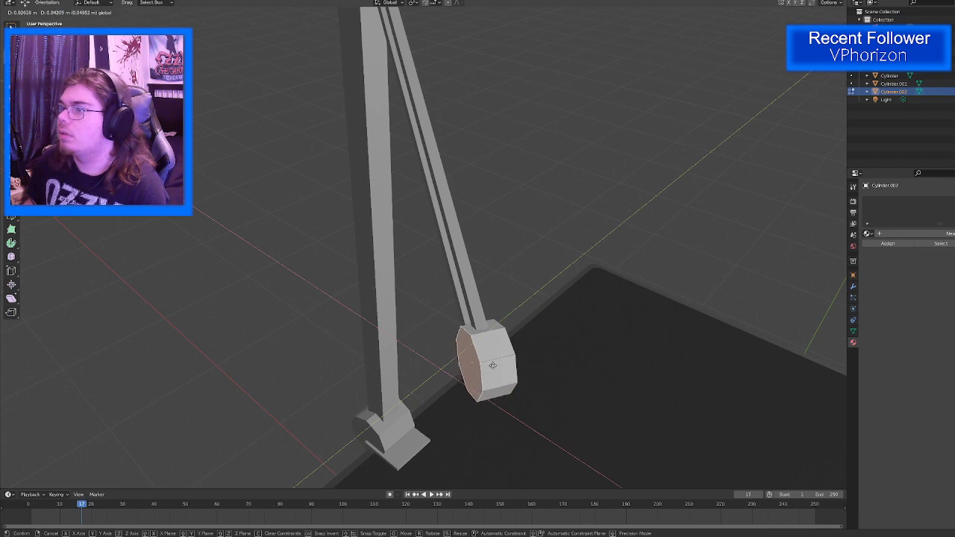
drag(493, 366, 494, 366)
middle_drag(493, 366, 435, 376)
click(323, 306)
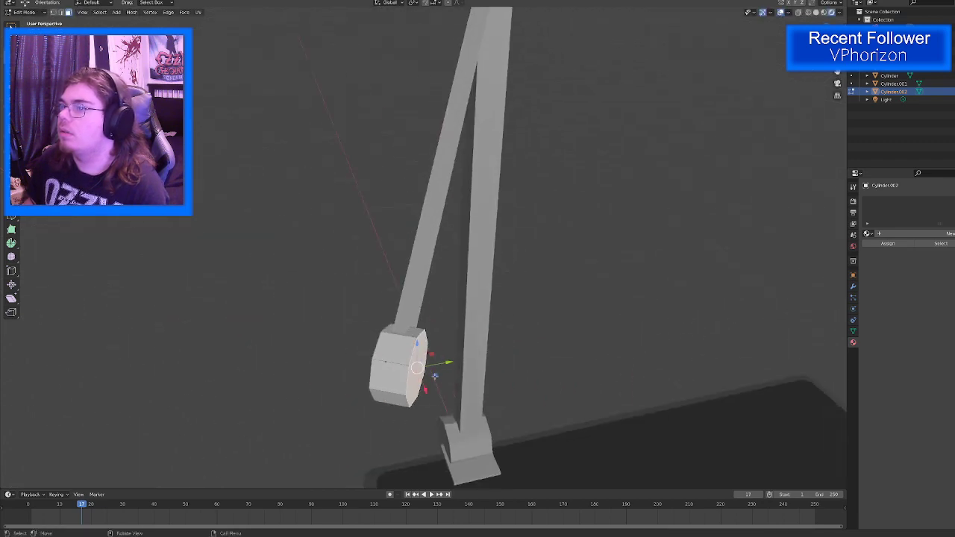
drag(435, 376, 429, 376)
middle_drag(429, 376, 358, 313)
Step: Select the disc's side faces opposite the rods at the arm's free end and move them slightly outward
click(308, 240)
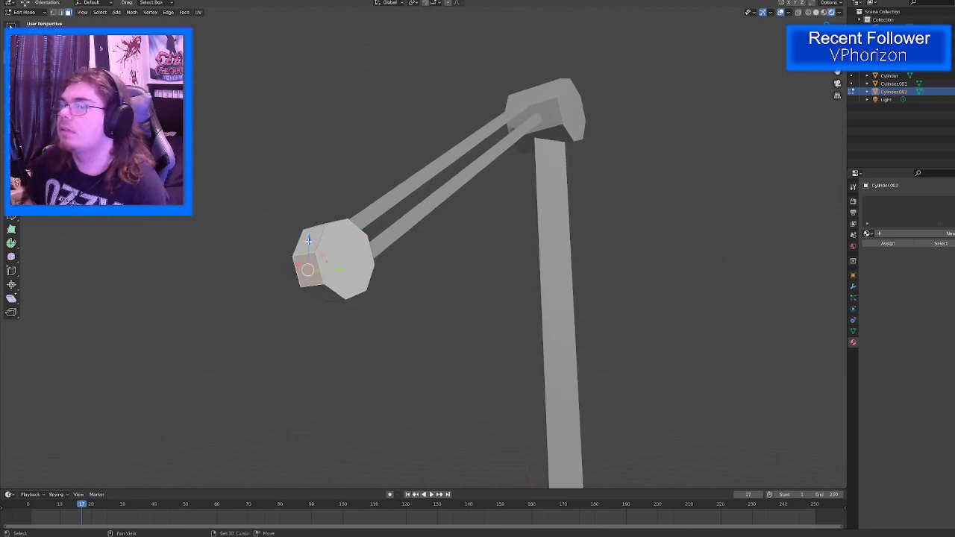
shift+click(308, 241)
shift+click(321, 300)
middle_drag(326, 301, 477, 321)
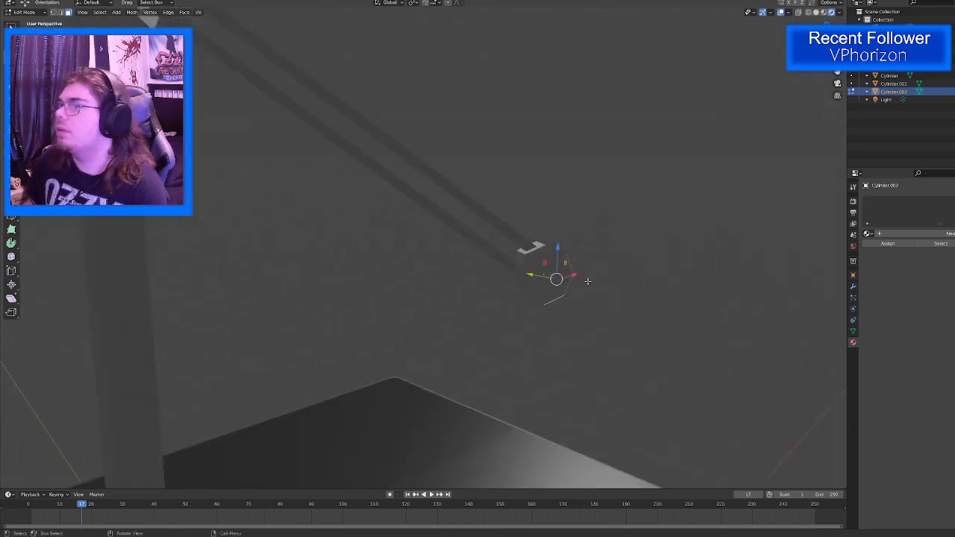
middle_drag(566, 264, 568, 275)
key(g)
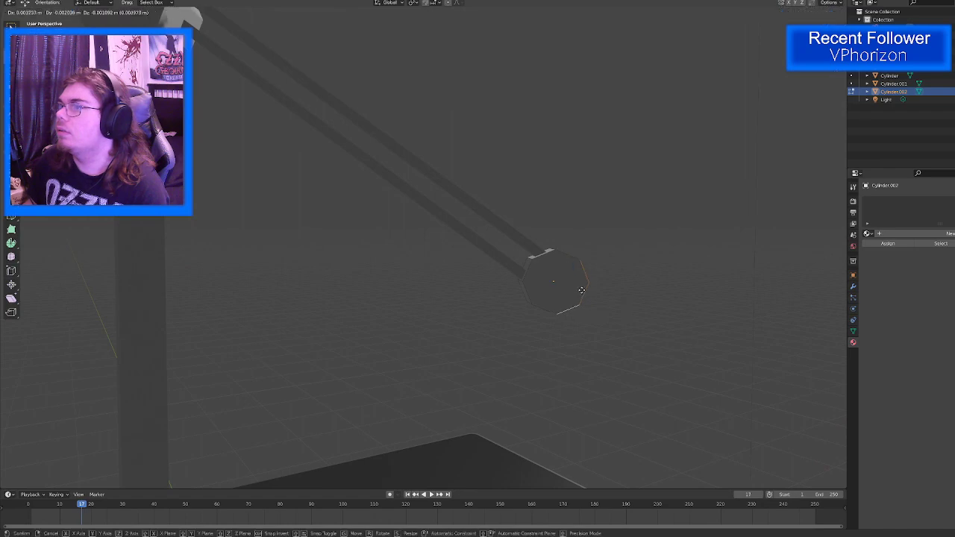
click(591, 298)
Step: Pull the disc's outer faces farther away from the rods and downward to form a tapered tip, and leave Edit Mode
middle_drag(591, 299, 617, 314)
click(596, 308)
key(g)
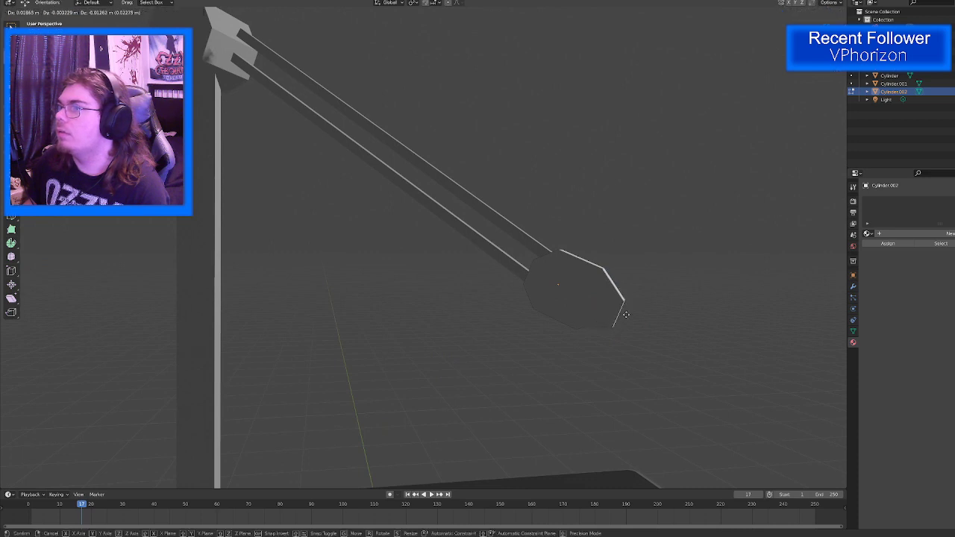
click(630, 319)
middle_drag(629, 319, 481, 322)
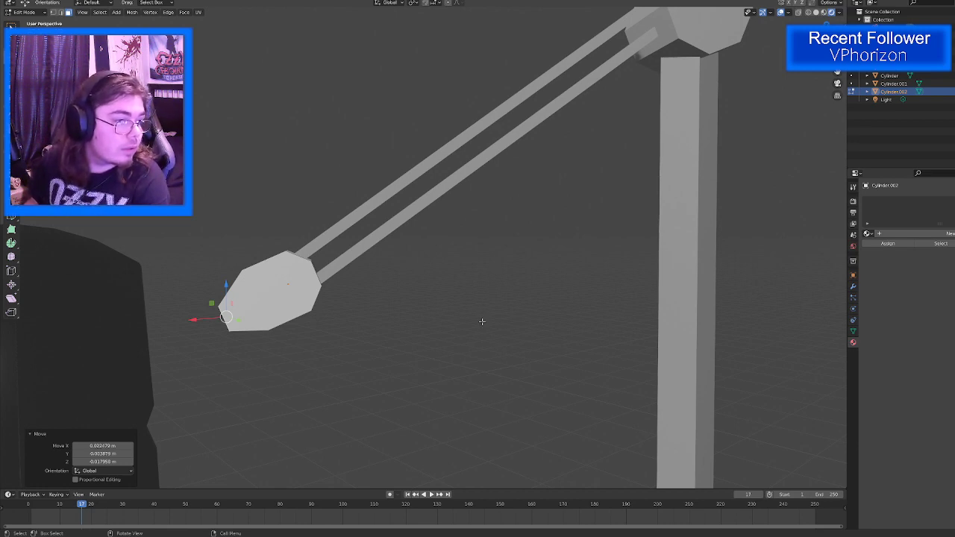
middle_drag(482, 322, 510, 373)
scroll(530, 320, down, 5)
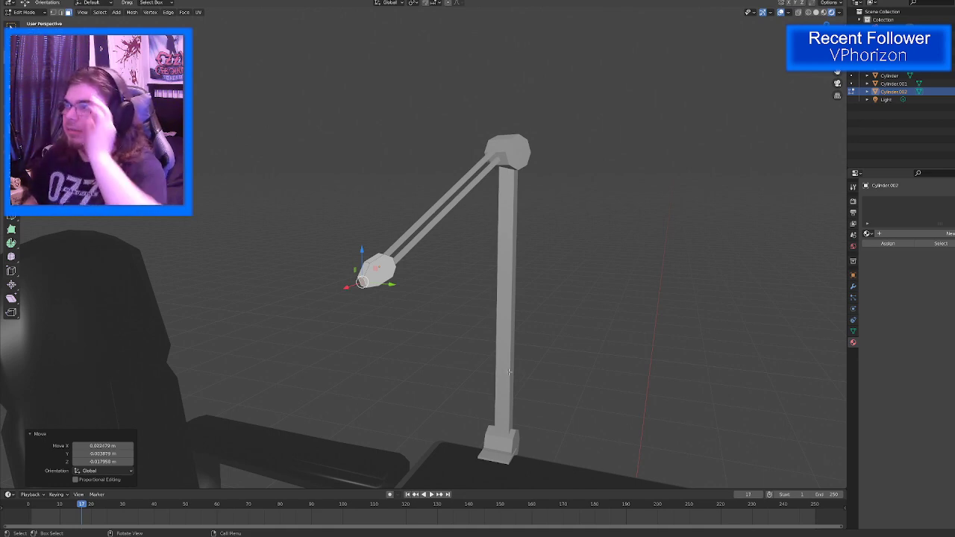
middle_drag(512, 378, 543, 398)
middle_drag(463, 345, 515, 355)
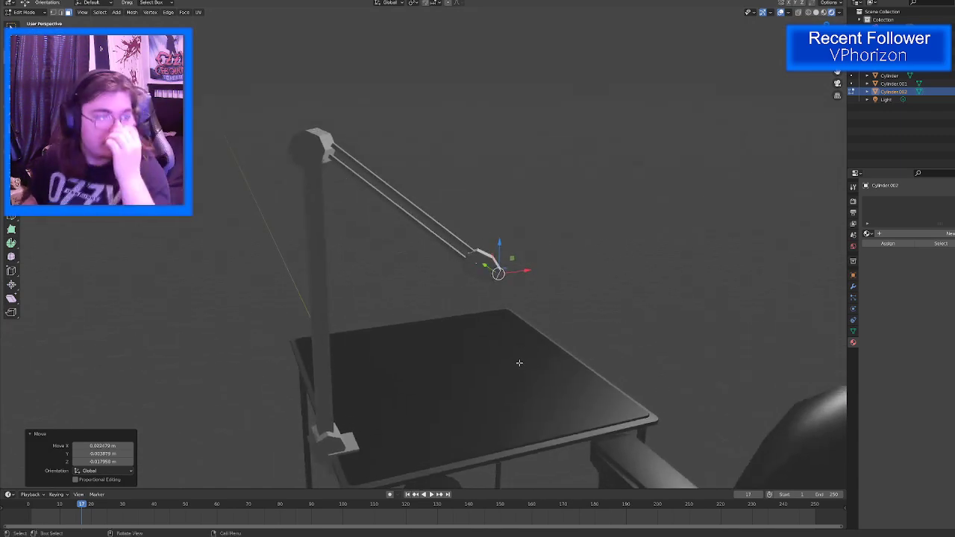
middle_drag(518, 362, 402, 353)
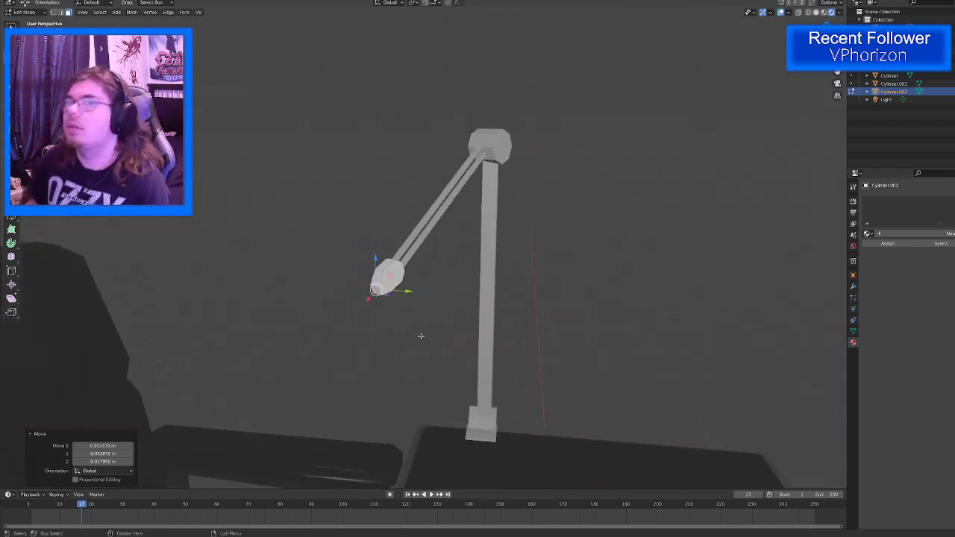
key(Tab)
click(160, 171)
middle_drag(141, 179, 328, 138)
scroll(175, 193, up, 4)
key(shift)
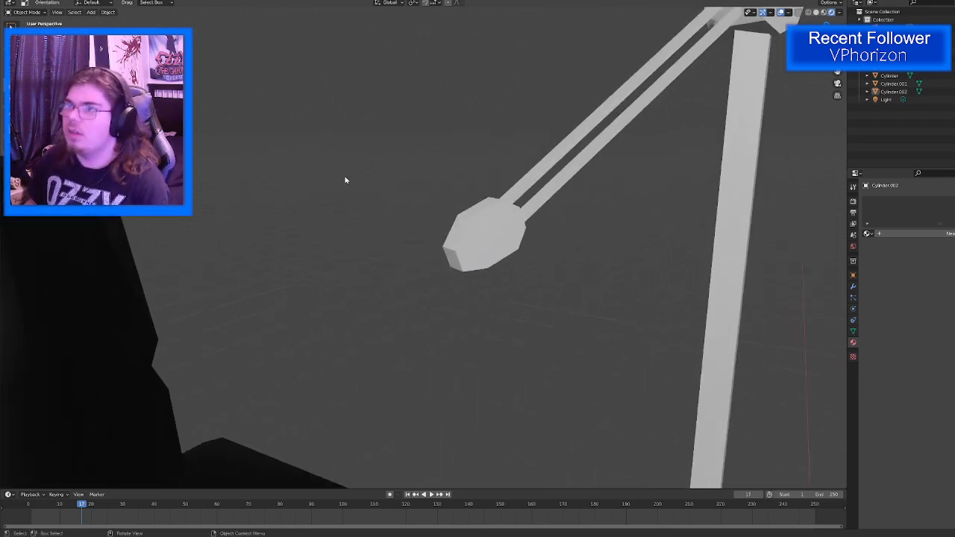
scroll(345, 179, down, 4)
key(shift+a)
mouse_move(346, 179)
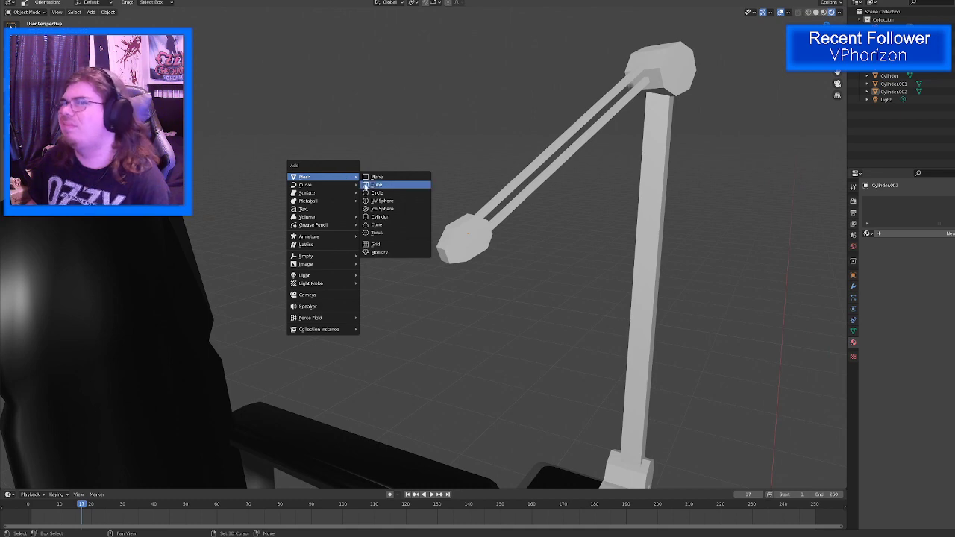
click(379, 185)
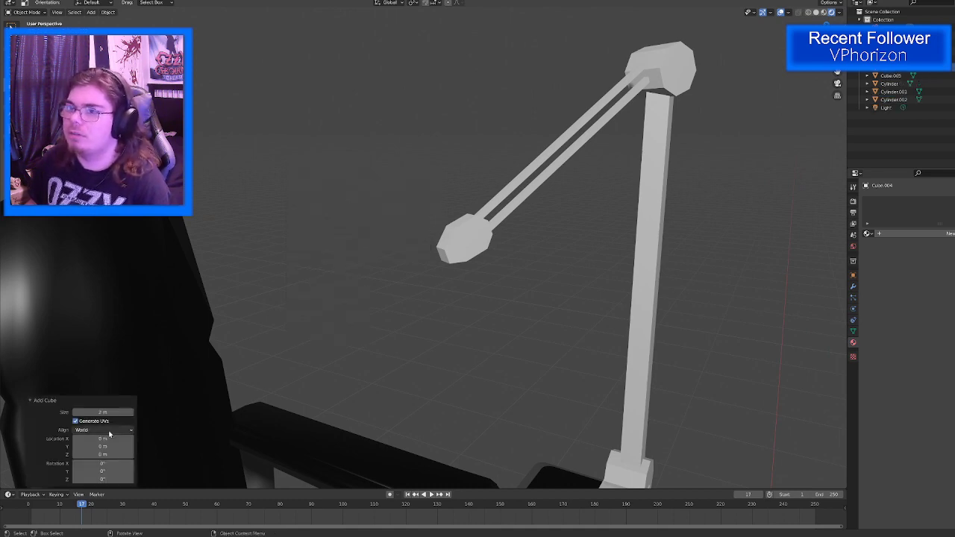
scroll(351, 355, down, 8)
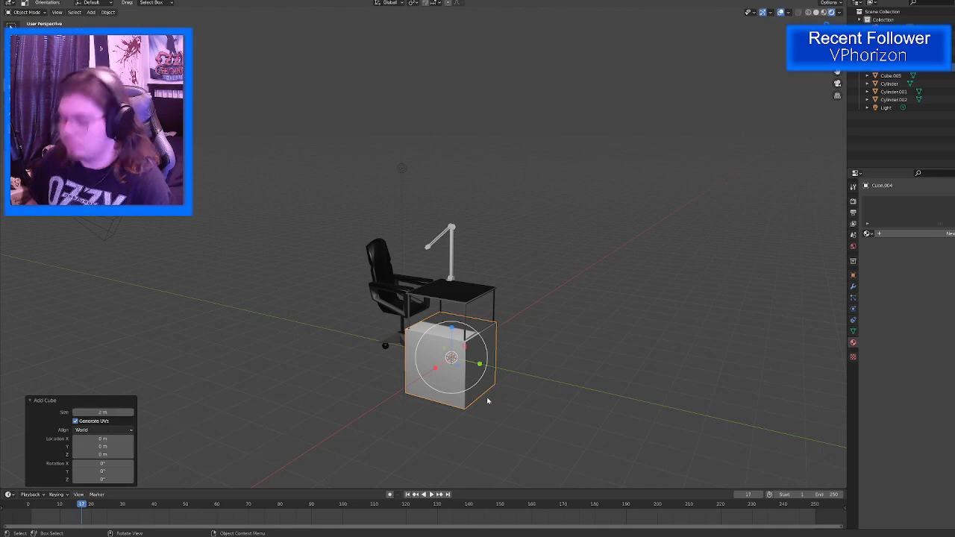
key(Delete)
Step: Add a mesh cylinder with 5 vertices
key(shift+a)
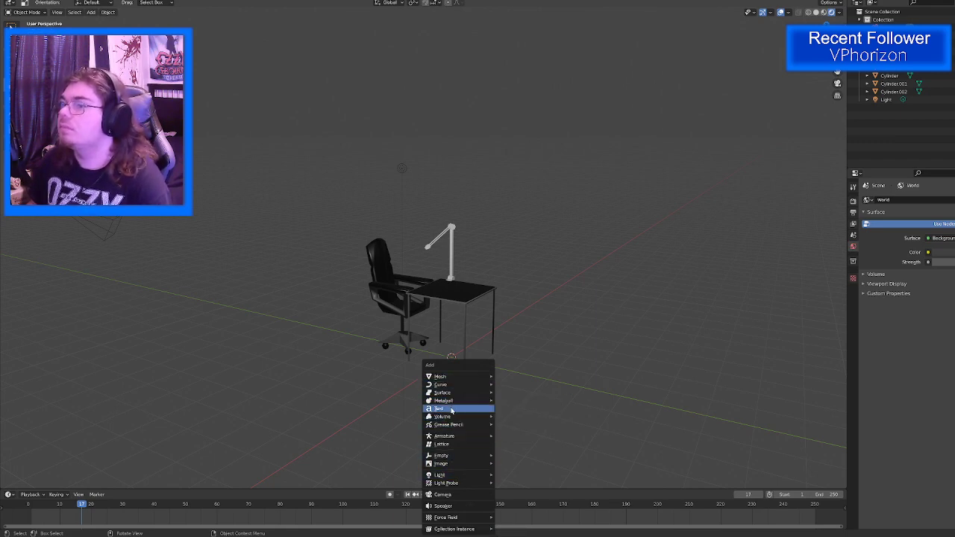
mouse_move(453, 378)
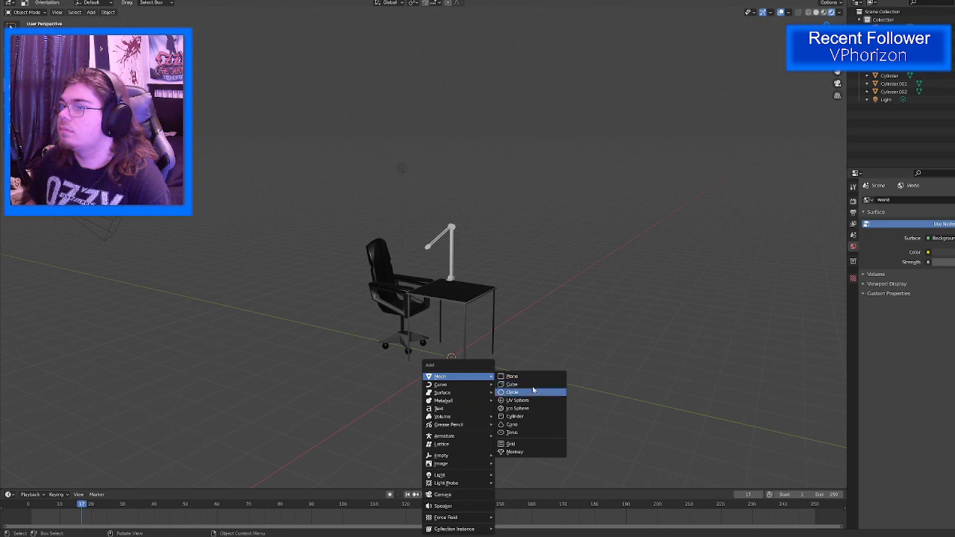
click(526, 417)
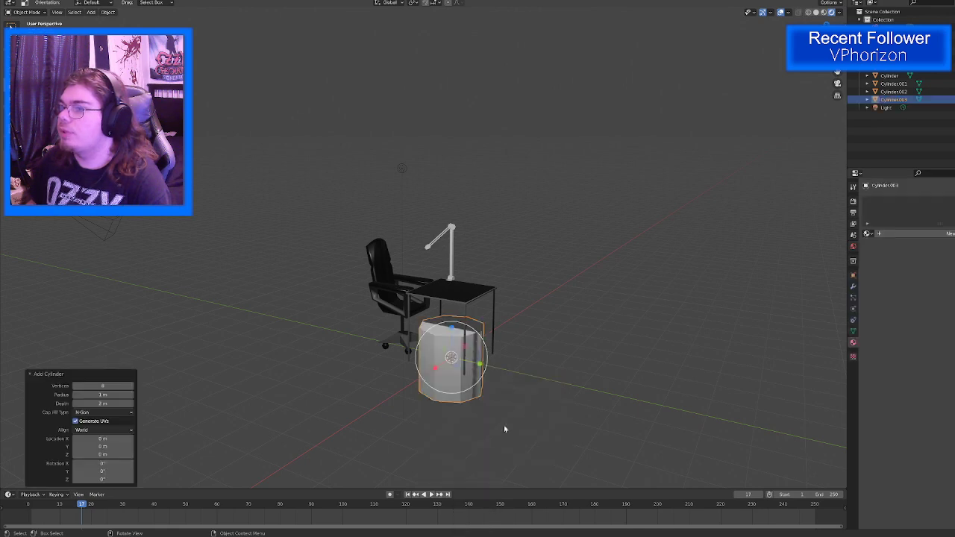
click(120, 386)
text(8)
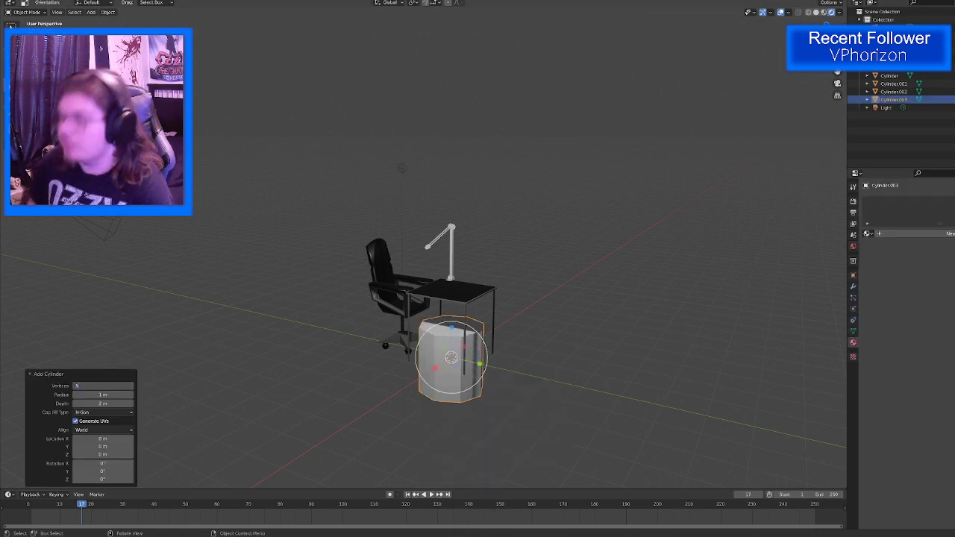
key(Return)
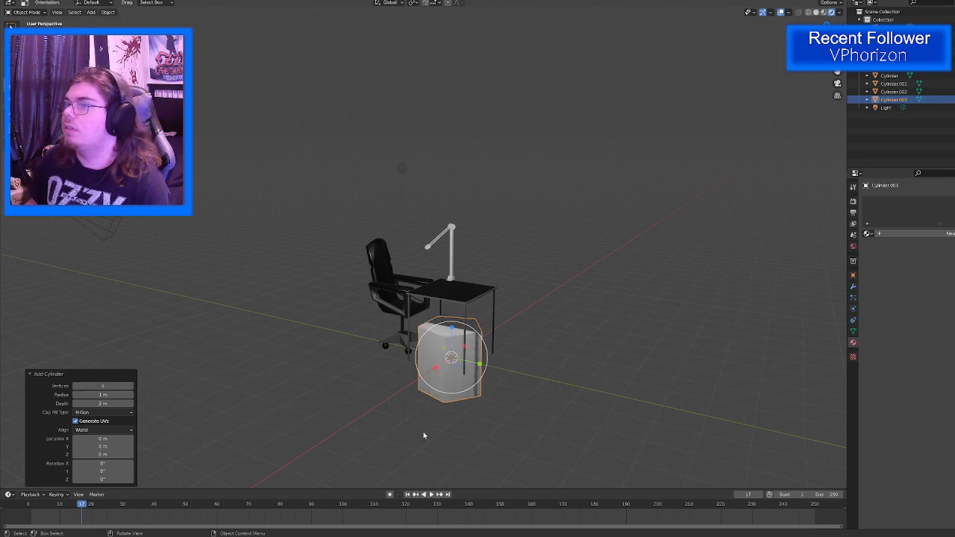
Step: Raise the five-sided cylinder about 3 m above the desk and shift it along Y toward the chair
middle_drag(423, 435, 426, 385)
scroll(426, 386, up, 3)
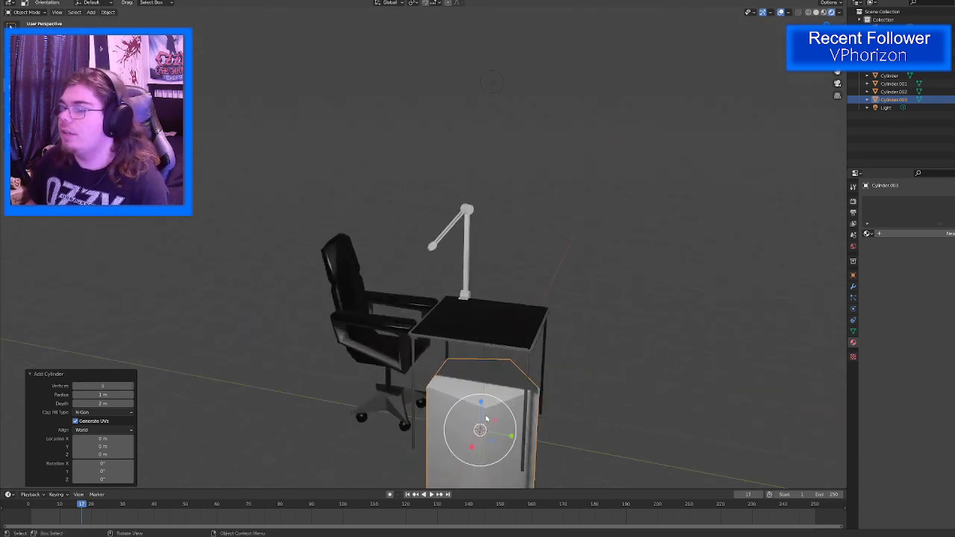
key(shift+space)
click(468, 400)
drag(482, 404, 441, 238)
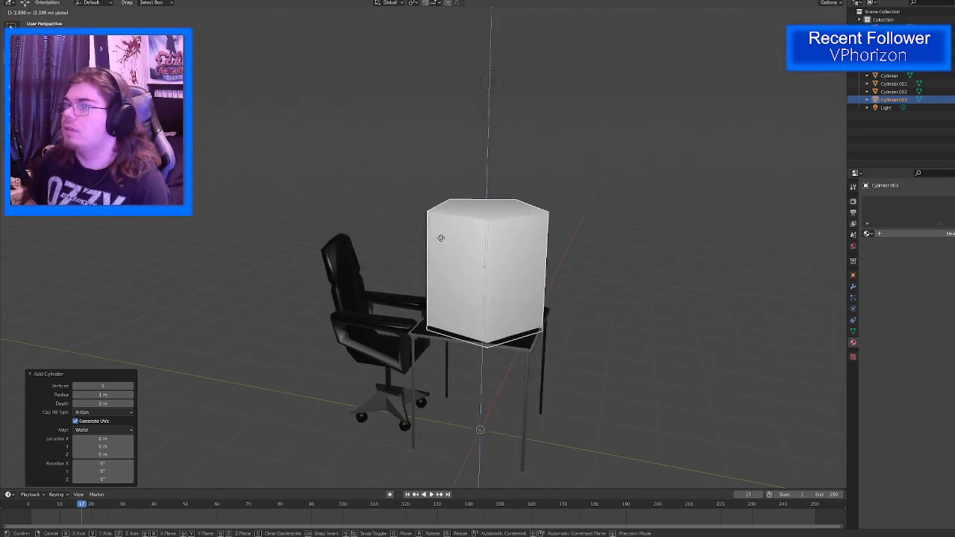
click(441, 237)
drag(516, 269, 465, 267)
scroll(465, 267, up, 4)
middle_drag(465, 267, 454, 318)
Step: Rotate the five-sided cylinder 90° about the global Y axis so it lies on its side
key(shift+space)
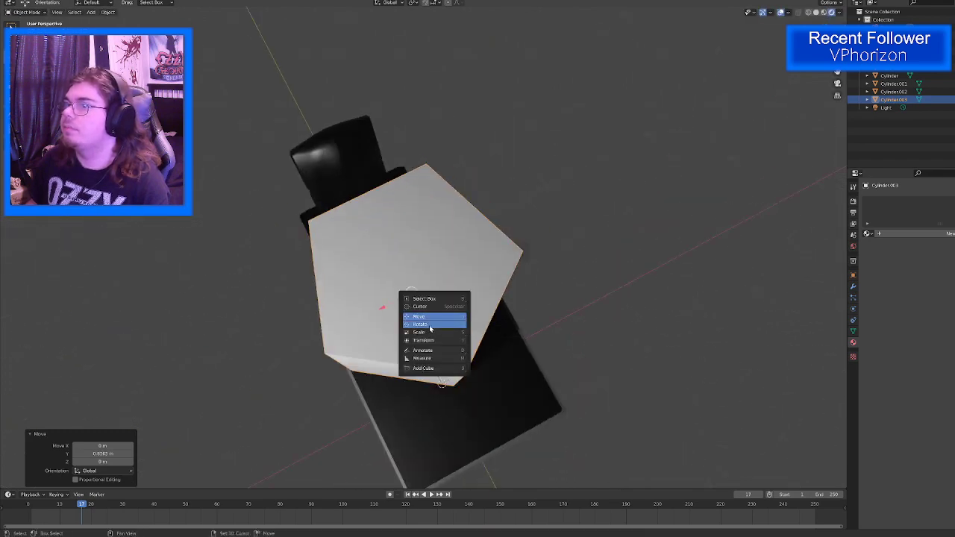
click(430, 326)
drag(434, 281, 376, 281)
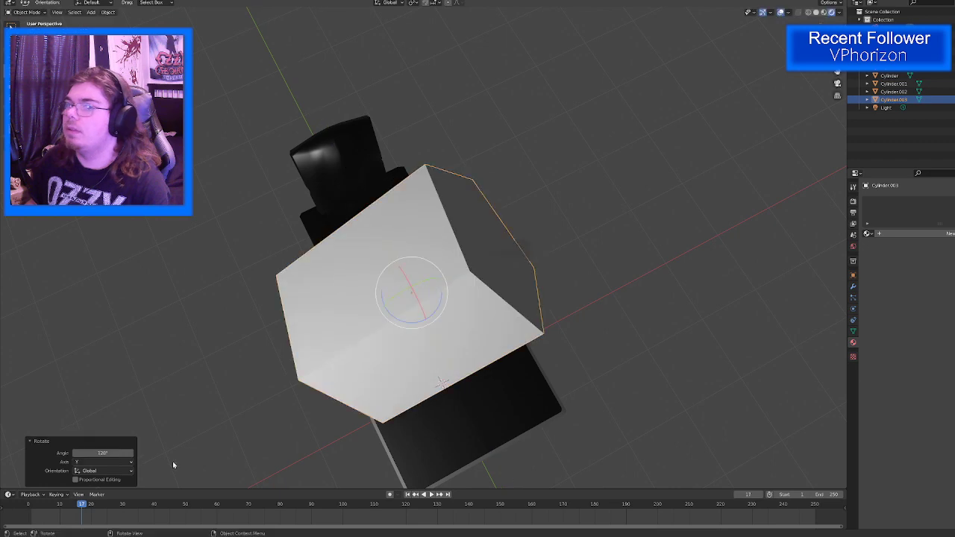
click(102, 453)
text(9)
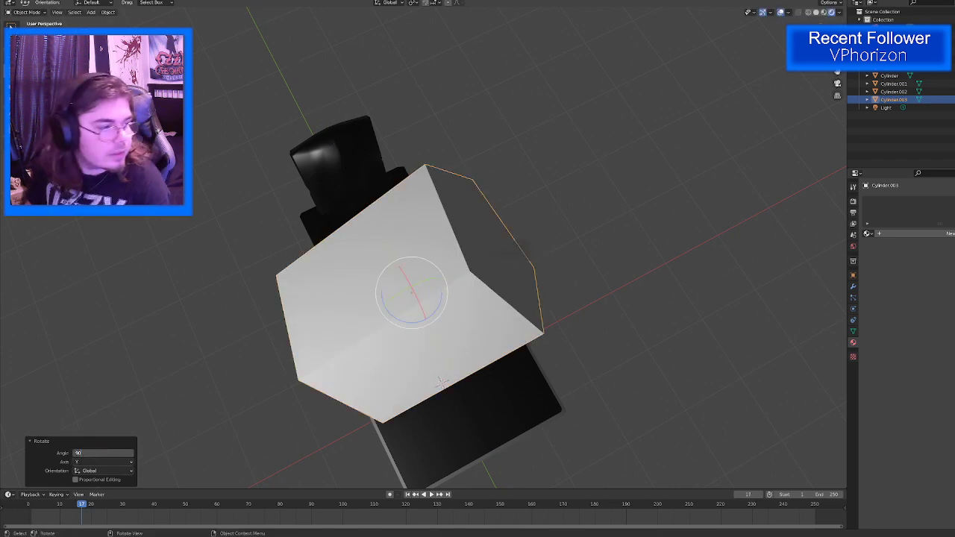
text(0)
key(Return)
Step: Turn the five-sided cylinder freely around the Z axis and scale it down uniformly to about 0.111
middle_drag(422, 390, 425, 297)
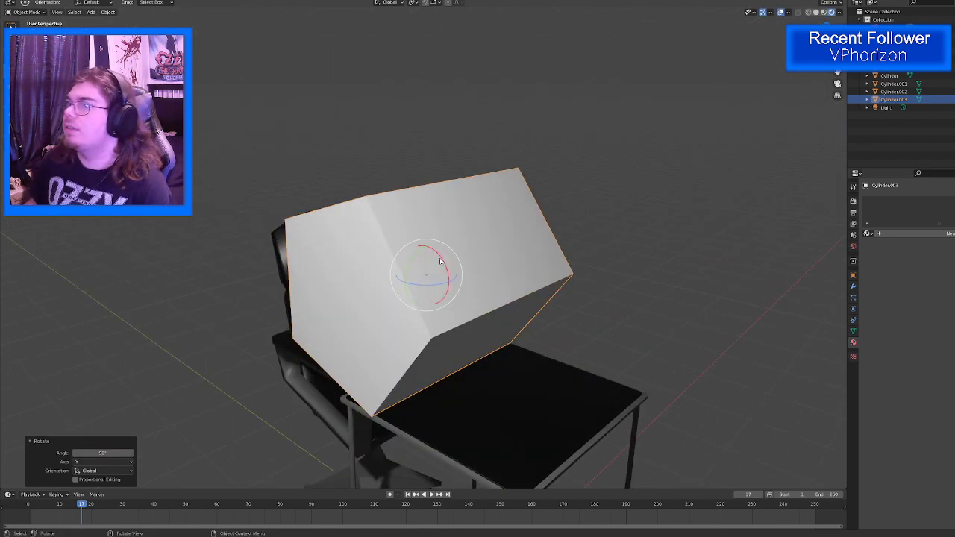
key(r)
key(z)
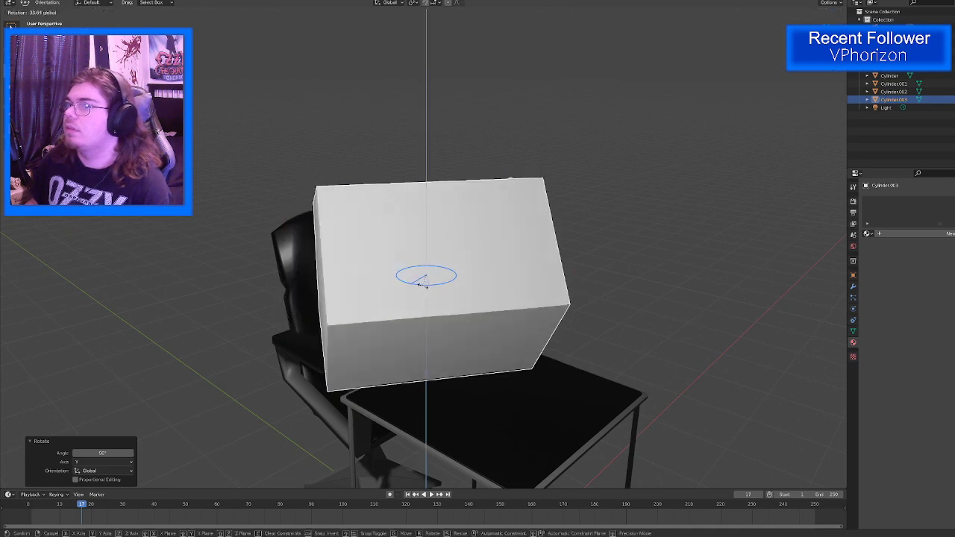
click(419, 285)
key(shift+space)
click(403, 293)
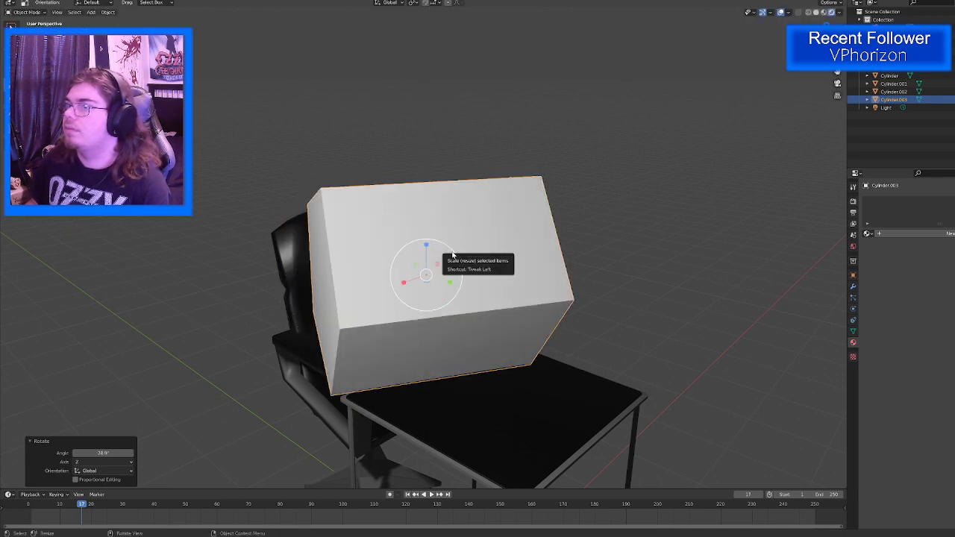
drag(451, 255, 430, 290)
scroll(429, 290, up, 6)
Step: Move the small five-sided cylinder up to the arm's free end, beside the tapered disc
key(shift+space)
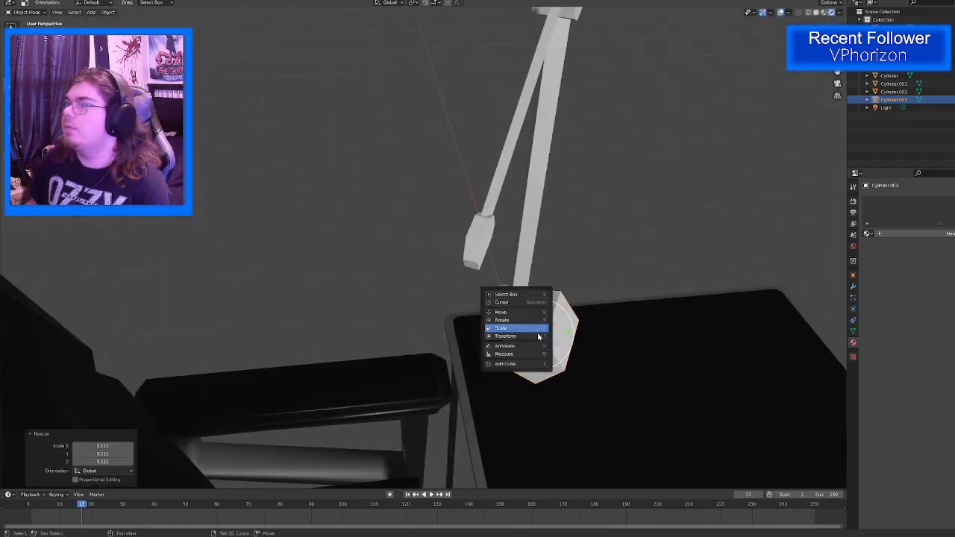
click(501, 311)
drag(546, 327, 457, 261)
middle_drag(496, 361, 437, 295)
scroll(451, 301, up, 2)
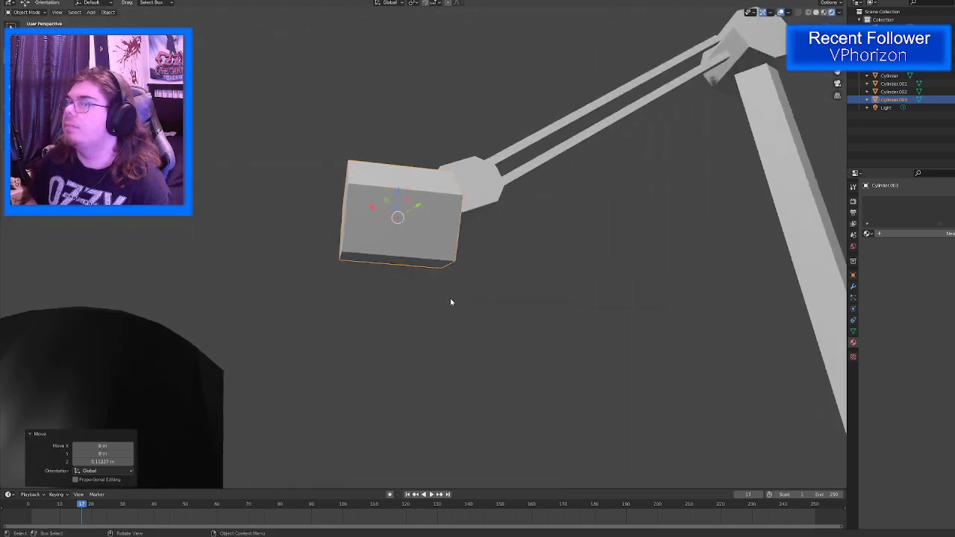
middle_drag(439, 258, 437, 268)
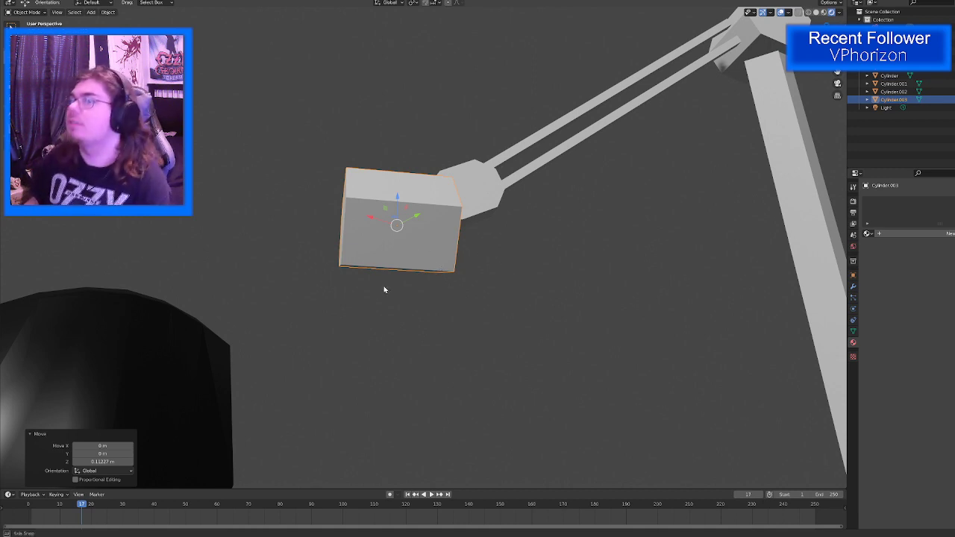
Step: Rotate the small cylinder freely to tilt it in line with the arm's rods
middle_drag(383, 286, 373, 257)
key(shift+space)
click(360, 302)
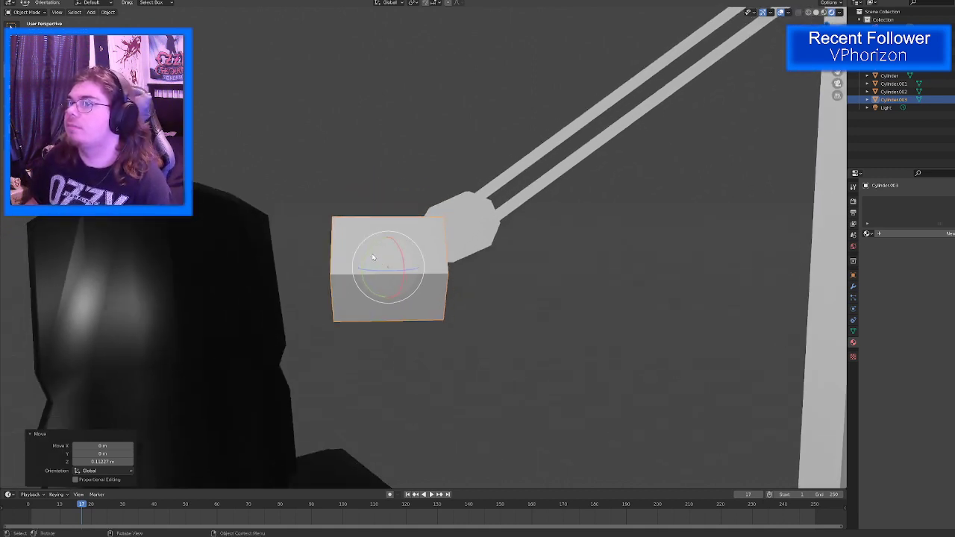
drag(364, 253, 363, 268)
middle_drag(363, 268, 468, 353)
drag(468, 348, 472, 349)
Step: Scale the cylinder at the arm's tip uniformly to about 0.738
key(shift+space)
click(447, 359)
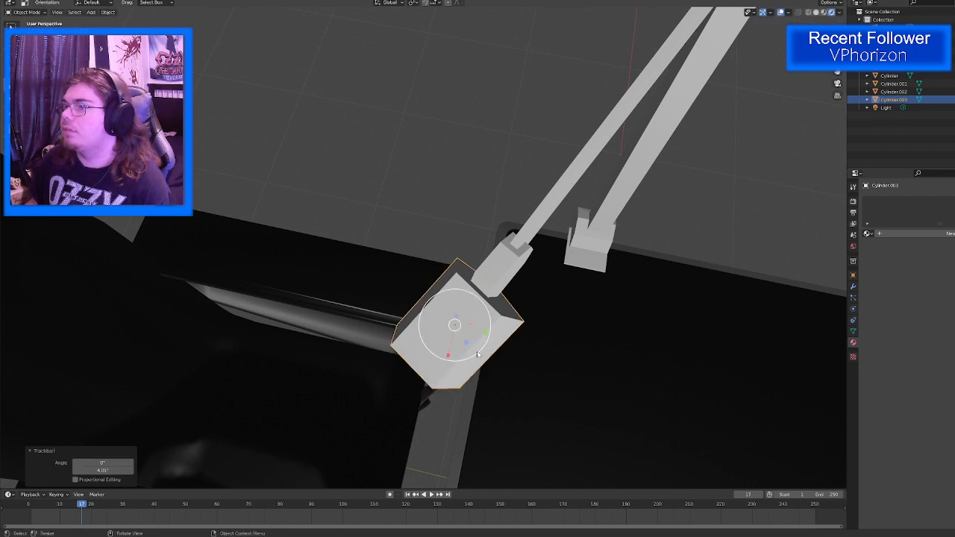
key(s)
click(475, 312)
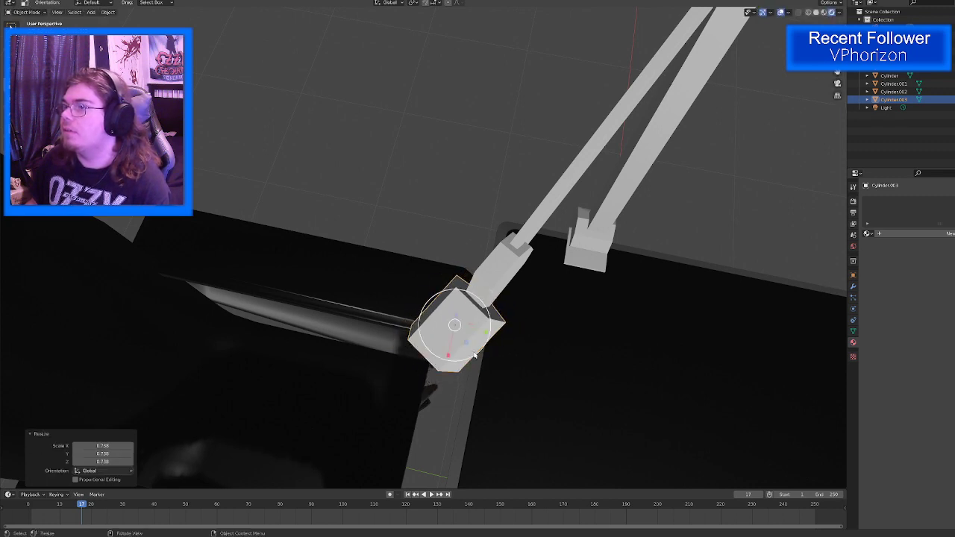
middle_drag(475, 312, 363, 285)
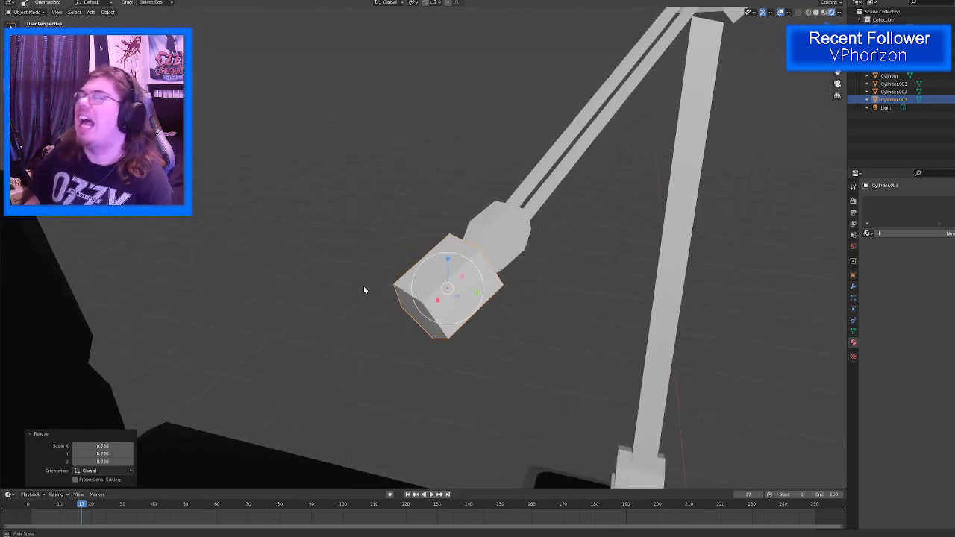
Step: Scale the tip cylinder's mesh in Edit Mode, once uniformly and once with the Y axis excluded
key(Tab)
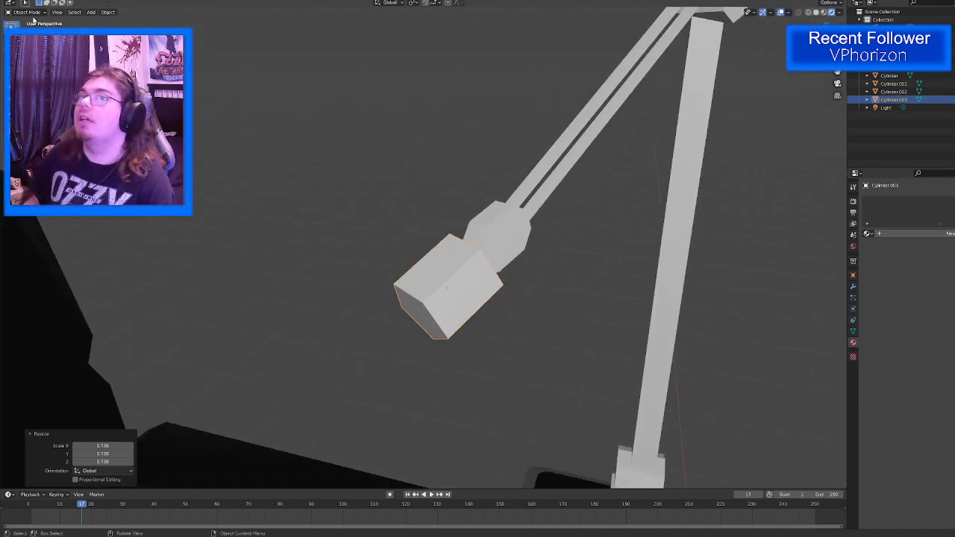
middle_drag(351, 254, 179, 301)
key(shift+space)
click(384, 297)
key(s)
click(499, 238)
key(s)
key(shift+y)
click(508, 241)
Step: Shrink the tip cylinder's mesh uniformly to about 0.233
scroll(306, 252, up, 4)
scroll(237, 230, down, 3)
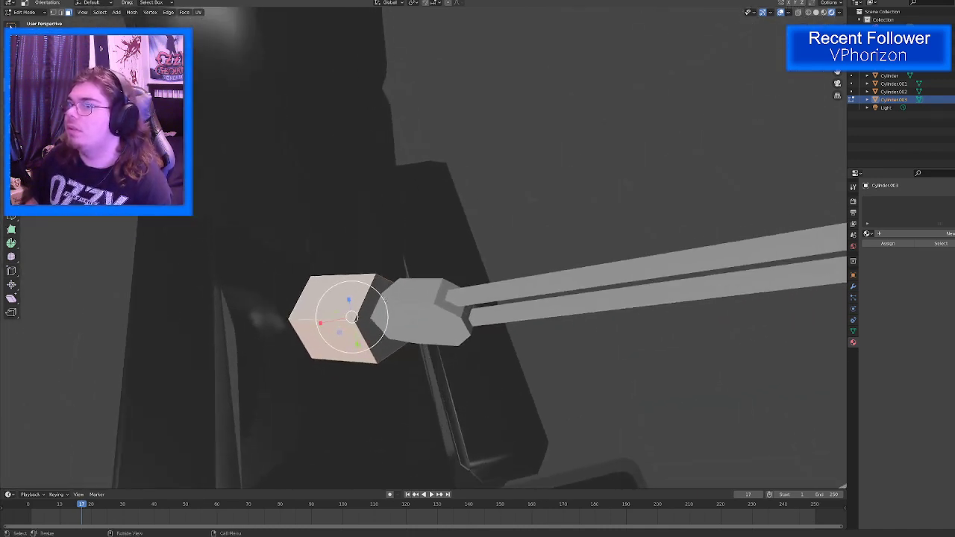
drag(386, 300, 360, 314)
middle_drag(360, 313, 382, 299)
Step: Move the shrunken cylinder mesh about -0.048 m in X and 0.015 m in Y, up to the arm's tapered tip
key(shift+space)
click(361, 280)
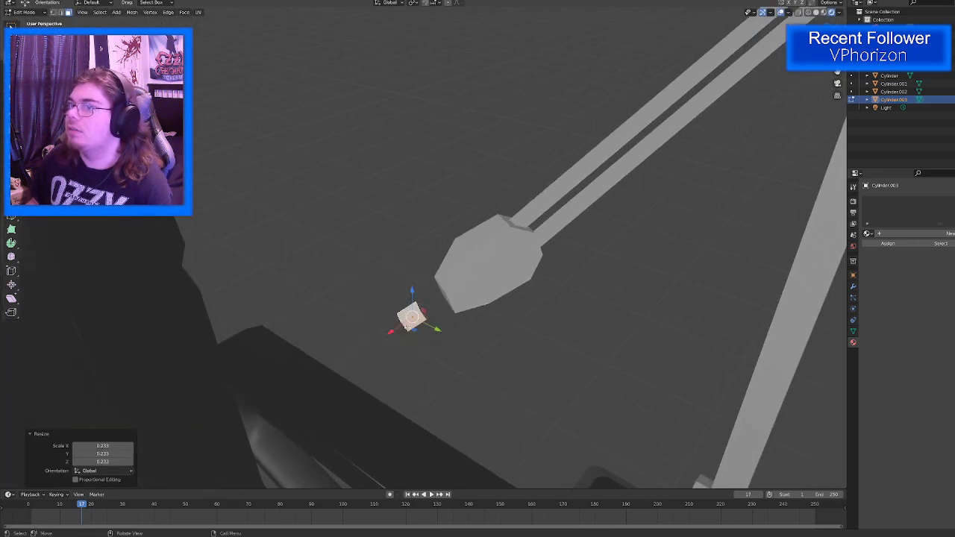
drag(411, 330, 437, 319)
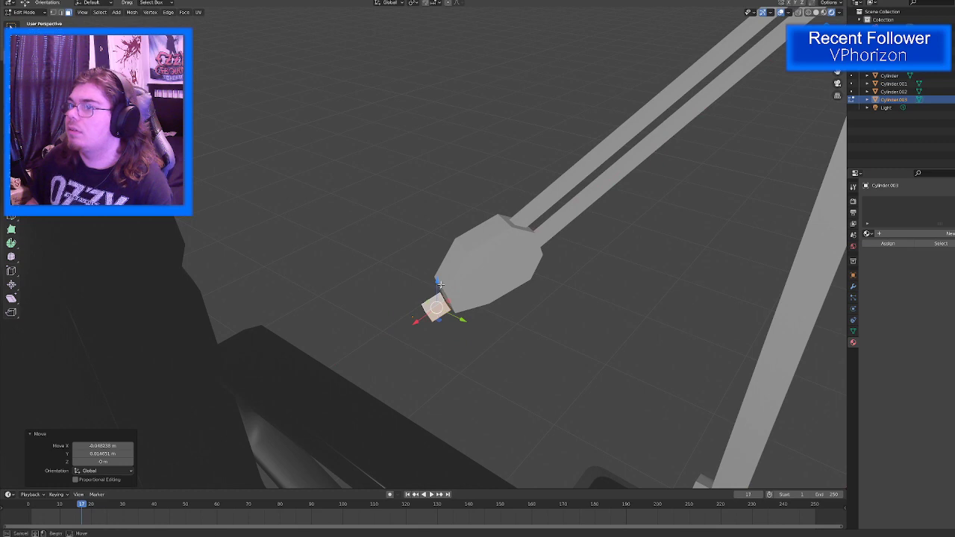
click(435, 283)
key(ctrl+Tab)
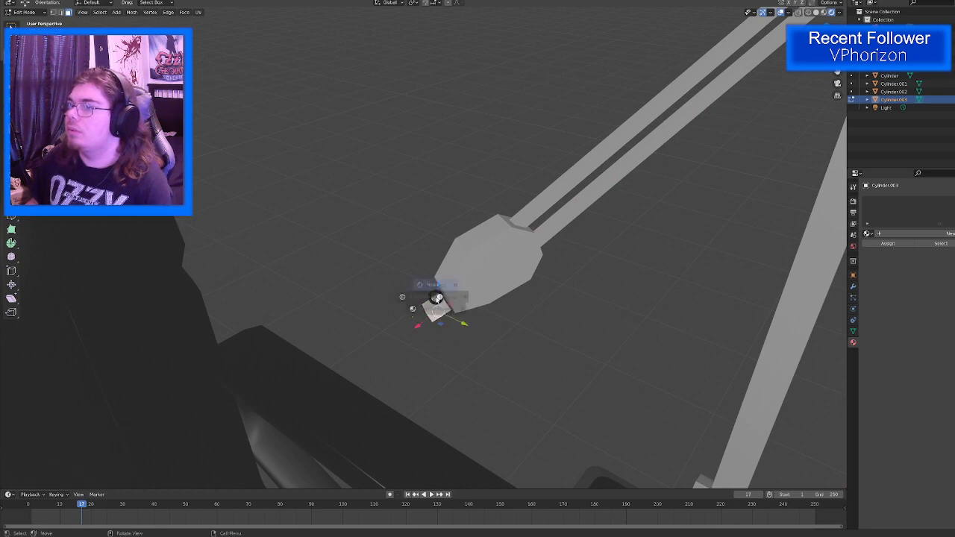
click(421, 232)
key(l)
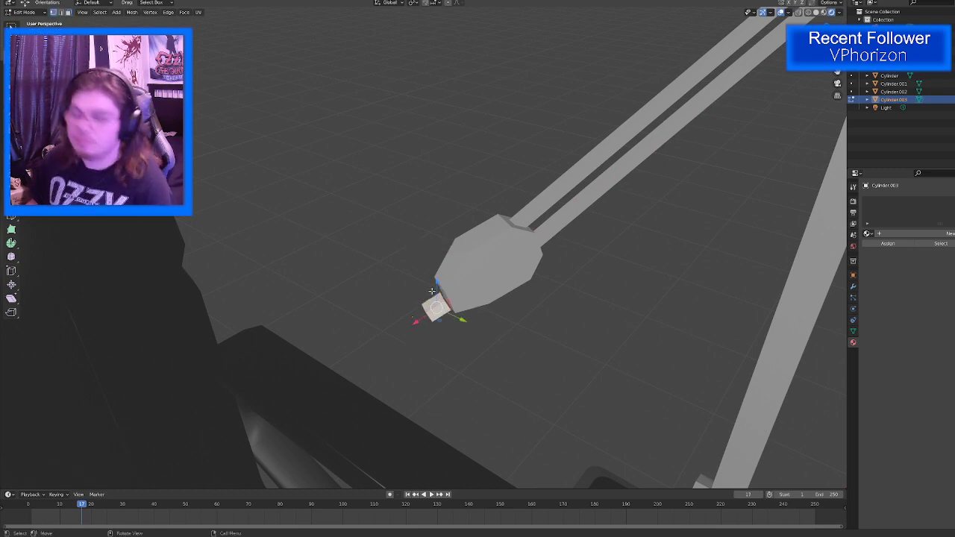
Step: Centre the small cylinder on the arm's tip, shifting it about 0.029 m in Z, 0.020 m in Y and 0.004 m in X
drag(438, 283, 440, 268)
middle_drag(441, 268, 514, 269)
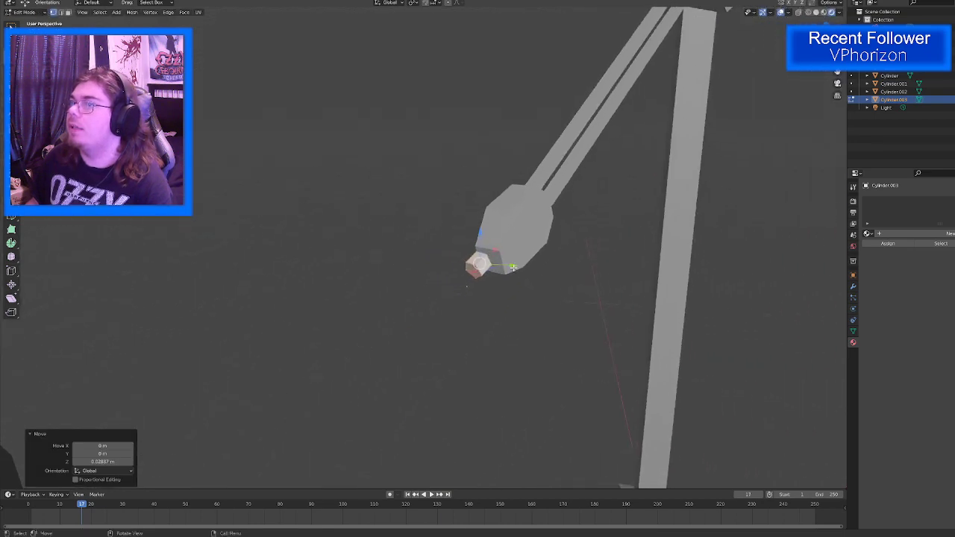
key(g)
key(y)
click(515, 275)
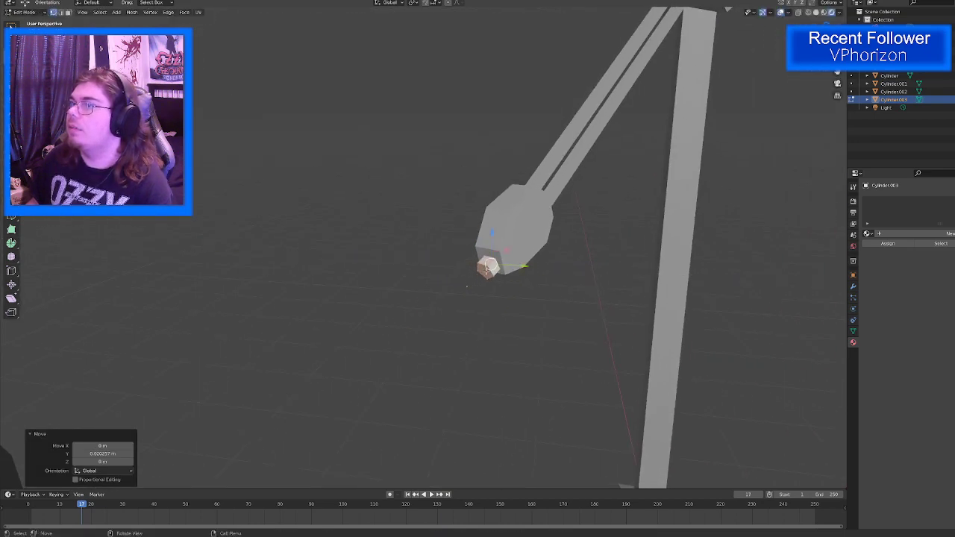
key(g)
key(x)
click(483, 271)
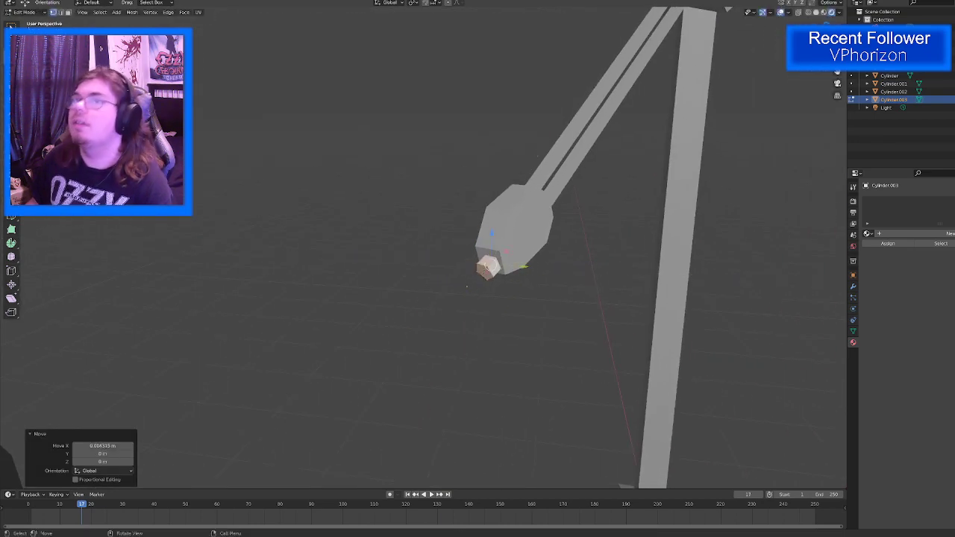
Step: Lengthen the small cylinder by moving its outer end face about -0.044 m in Y and -0.081 m in Z
click(67, 13)
click(11, 26)
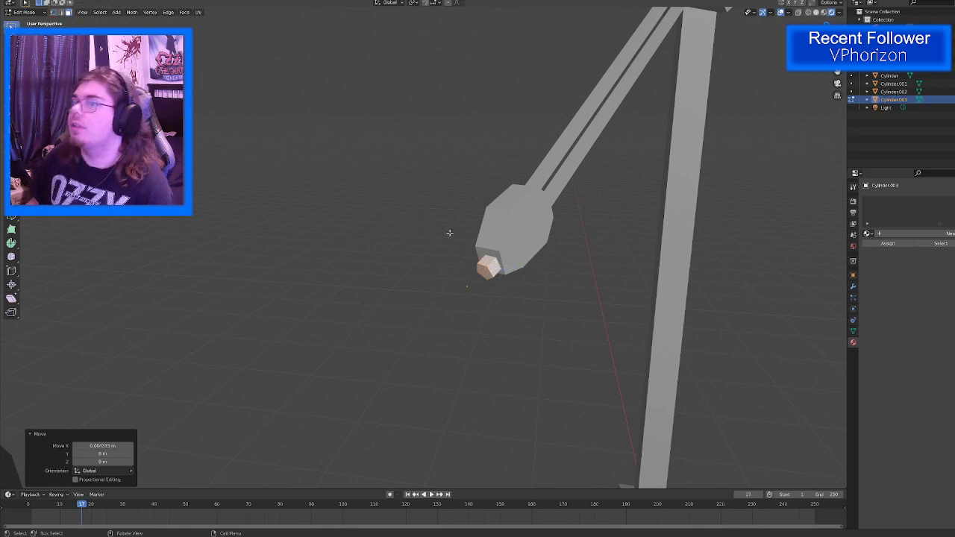
click(486, 271)
key(shift+space)
click(464, 290)
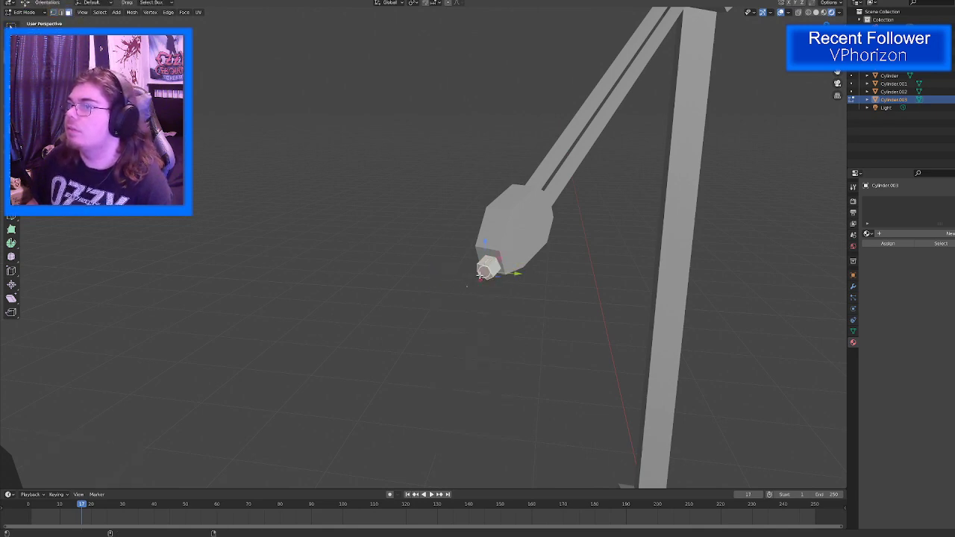
key(e)
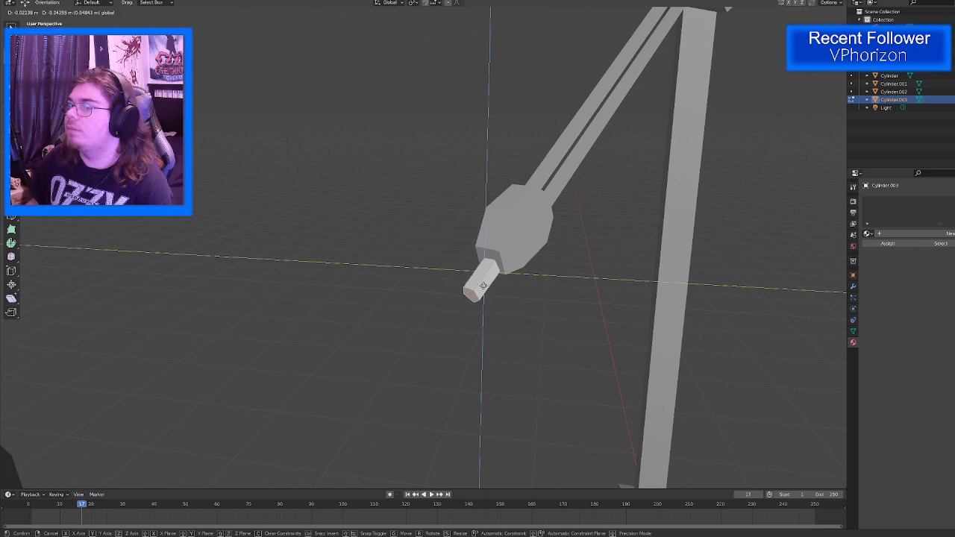
click(469, 309)
scroll(467, 308, down, 6)
middle_drag(462, 304, 427, 256)
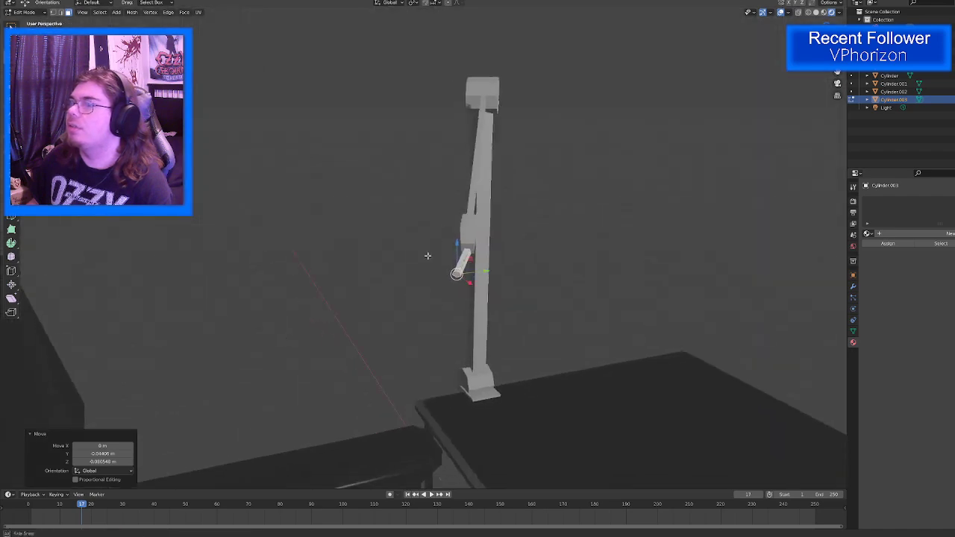
Step: Realign the small cylinder's end face with a free move, and raise it about 0.064 m along Z
scroll(428, 256, up, 5)
key(g)
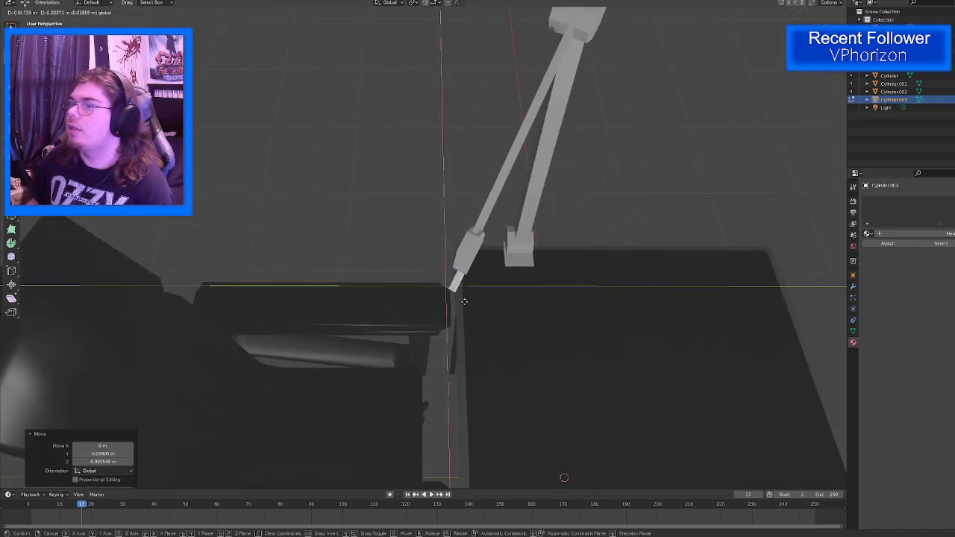
click(463, 299)
middle_drag(463, 300, 521, 272)
key(g)
key(z)
click(405, 237)
Step: Shift the end face about 0.007 m in X and 0.009 m in Y, and return to Object Mode with nothing selected
scroll(522, 272, up, 7)
scroll(609, 290, up, 3)
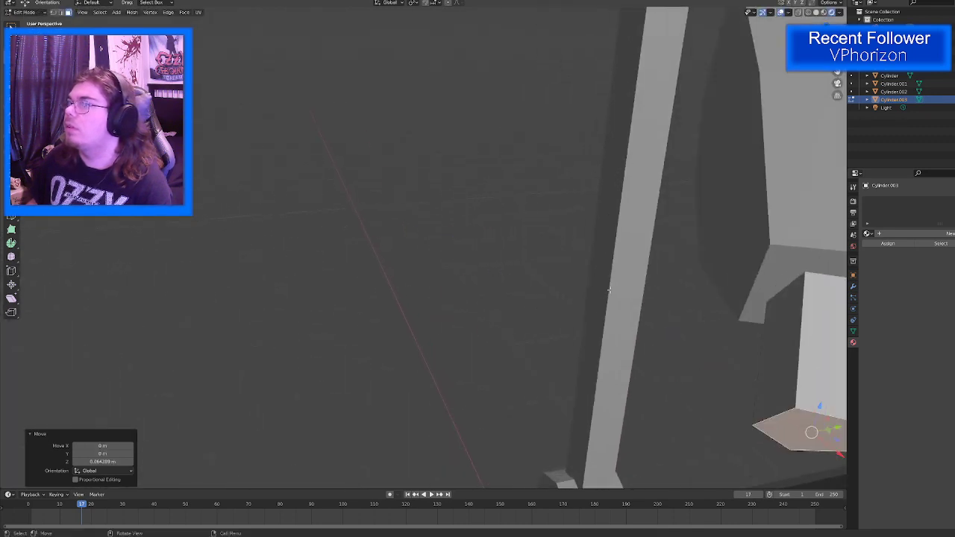
shift+middle_drag(610, 290, 470, 271)
drag(620, 407, 656, 414)
scroll(657, 413, down, 5)
middle_drag(656, 412, 669, 358)
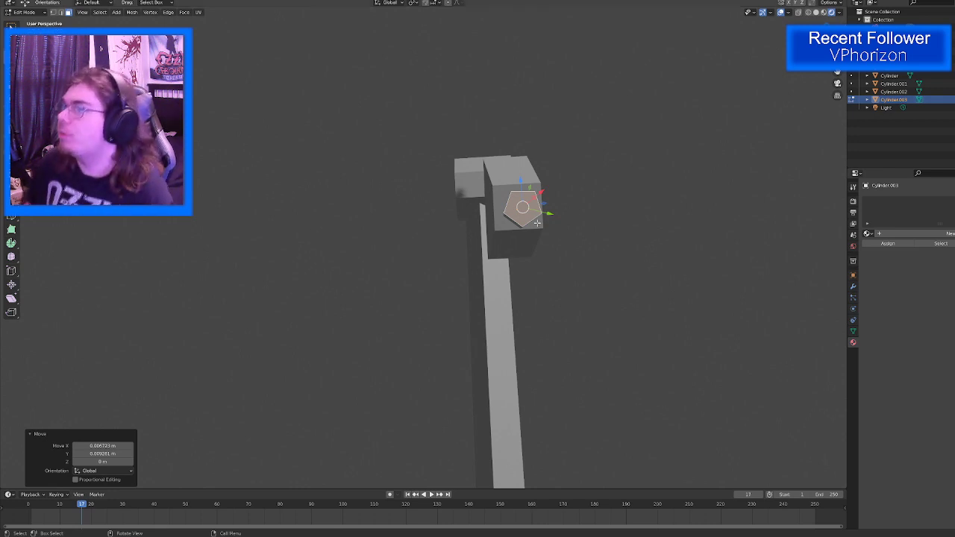
middle_drag(537, 223, 464, 265)
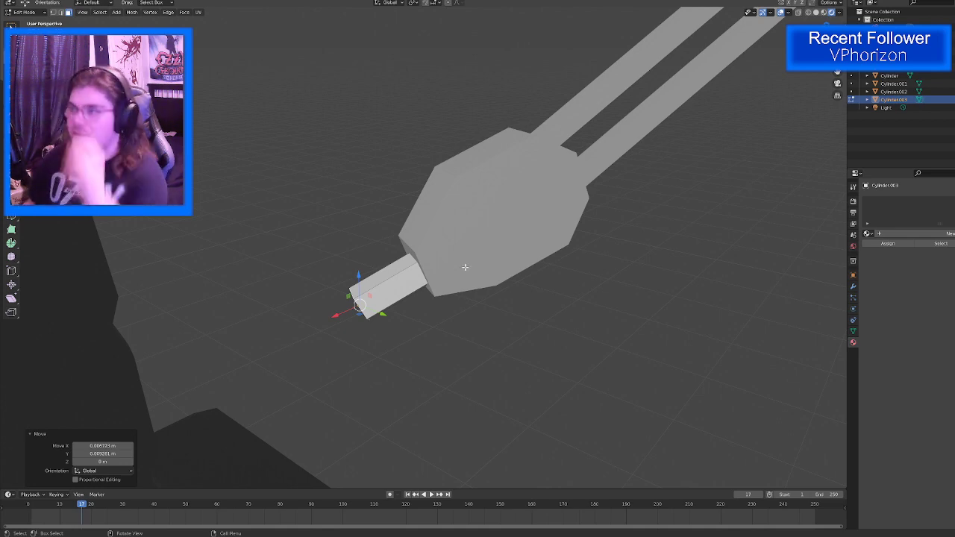
middle_drag(428, 266, 567, 242)
key(Tab)
click(573, 279)
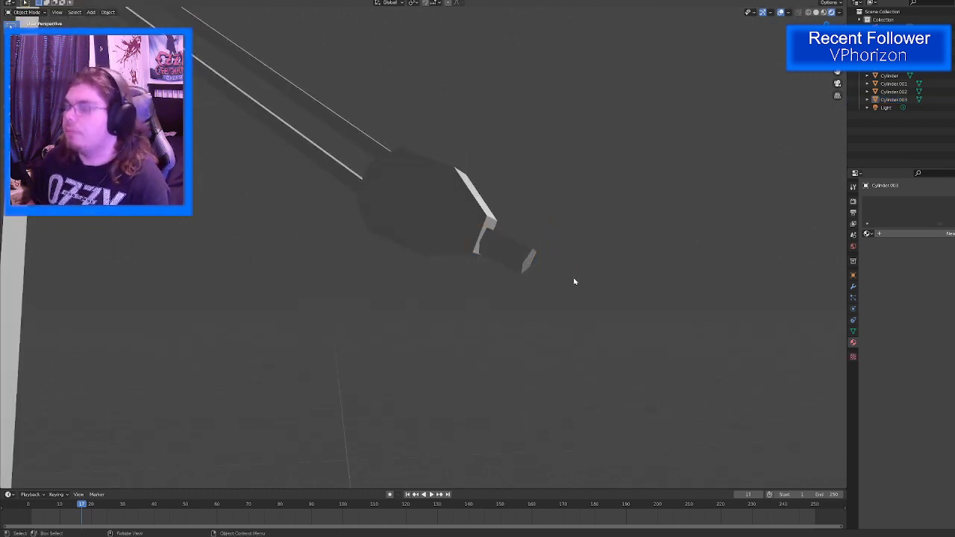
Step: Add a cylinder mesh with 16 vertices to the scene
key(shift+a)
mouse_move(574, 281)
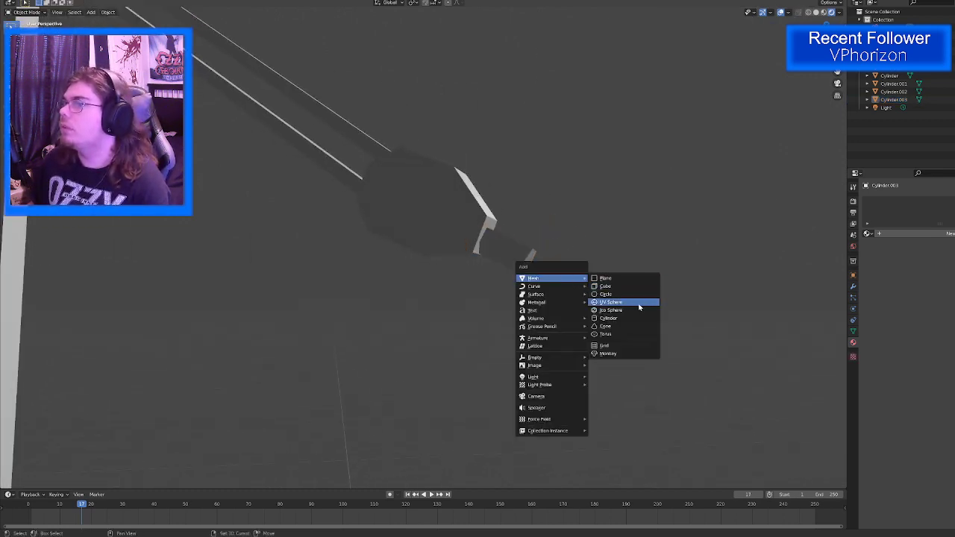
click(608, 317)
middle_drag(594, 301, 546, 356)
scroll(549, 352, down, 6)
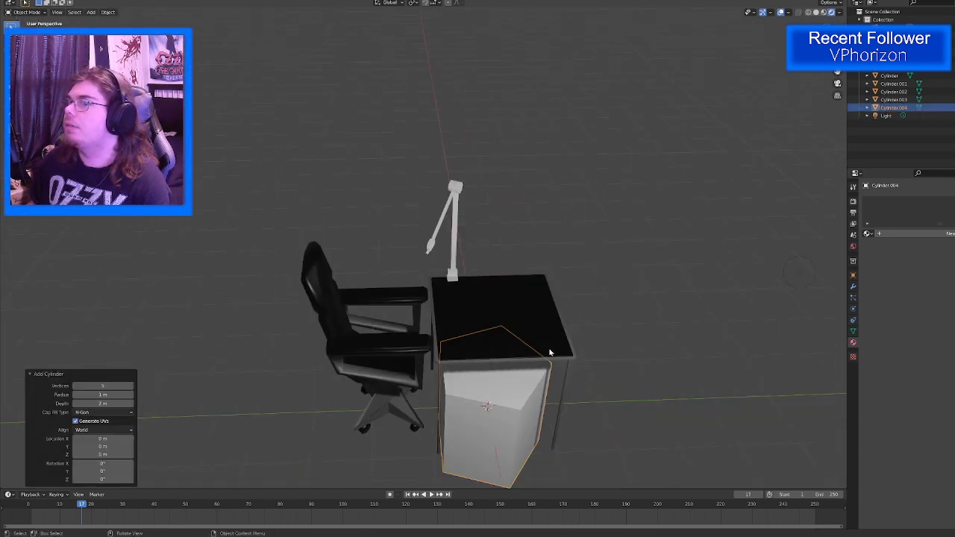
click(129, 385)
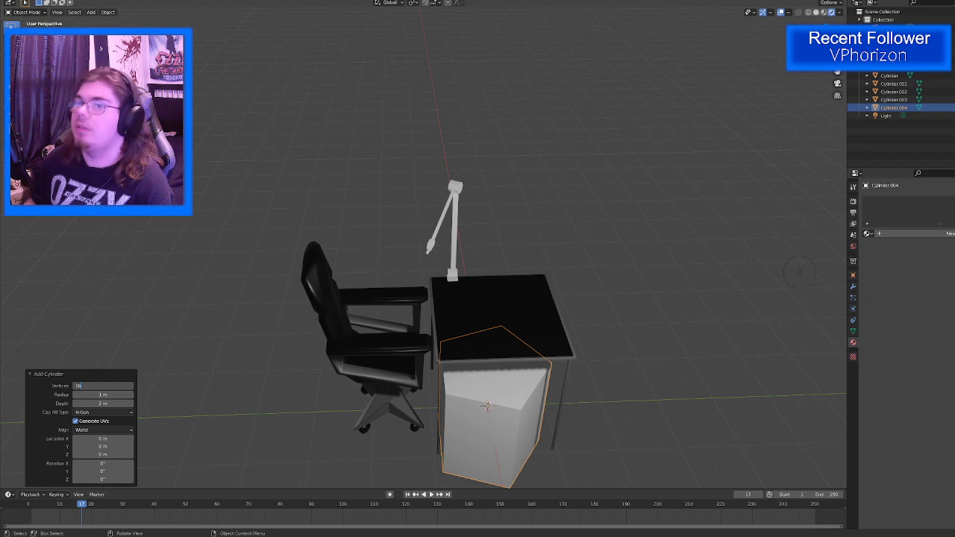
text(16)
key(Return)
Step: Raise the new cylinder above the desk and shift it about -0.105 m in X and 1.02 m in Y towards the arm
key(shift+space)
click(372, 431)
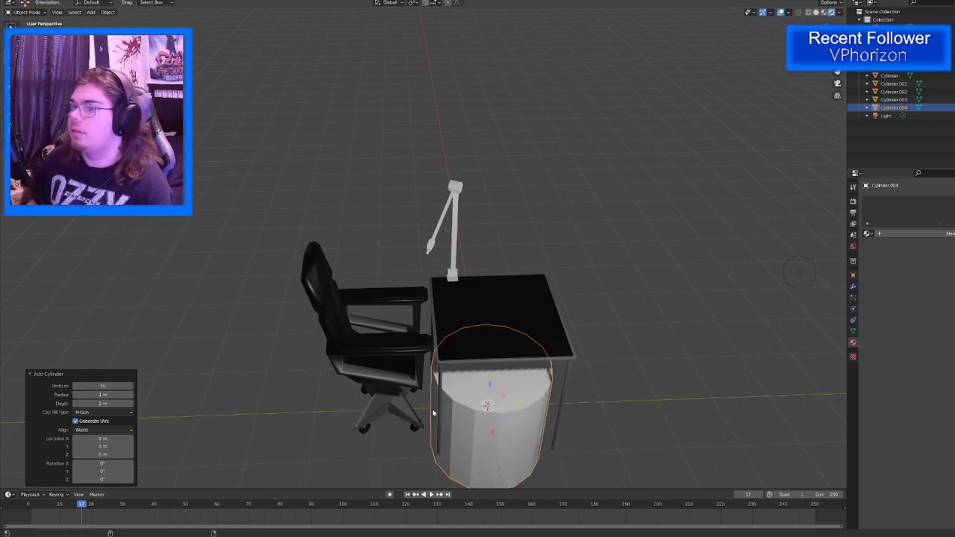
drag(489, 387, 470, 278)
scroll(448, 280, up, 6)
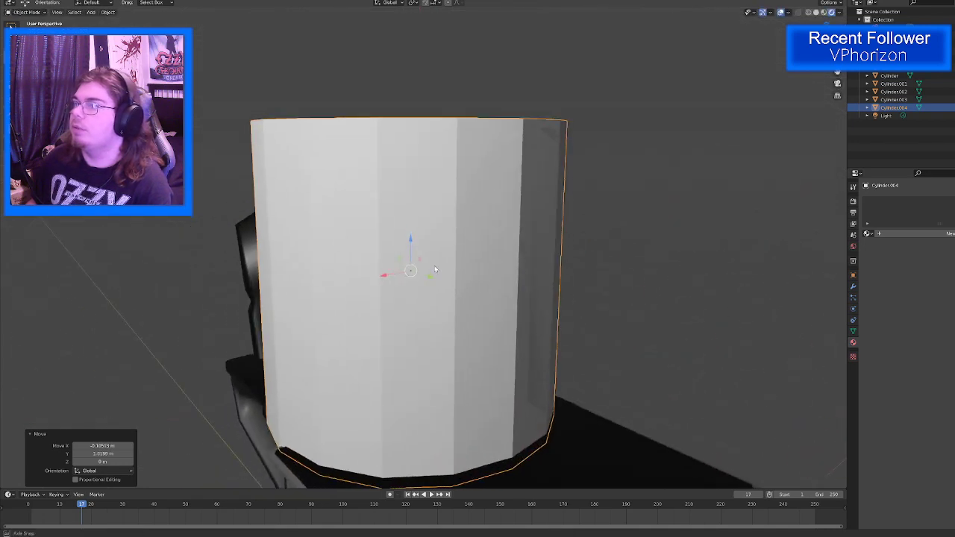
Step: Scale the 16-sided cylinder to about 0.254 in X and Y, and to about 0.485 along Z
key(shift+space)
click(420, 290)
middle_drag(420, 291, 422, 324)
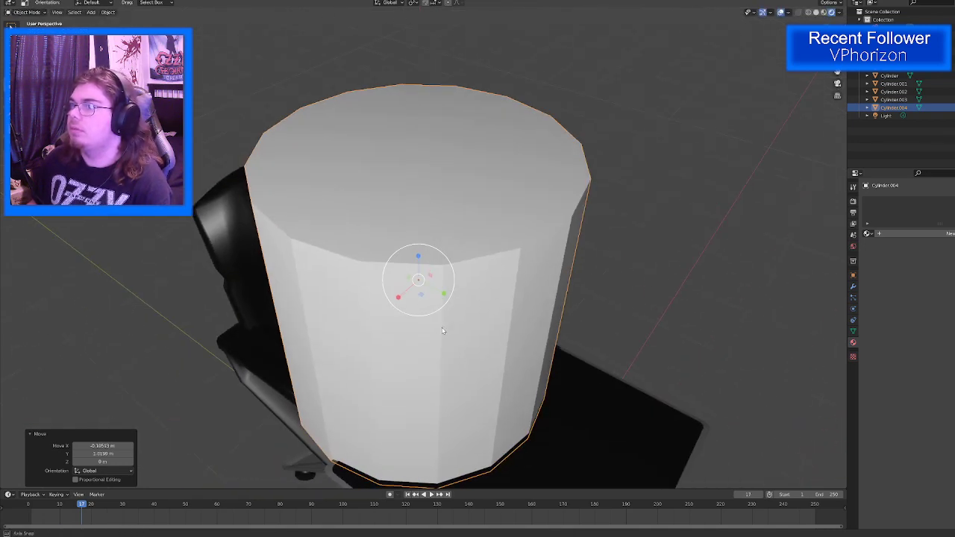
drag(423, 298, 420, 282)
click(424, 273)
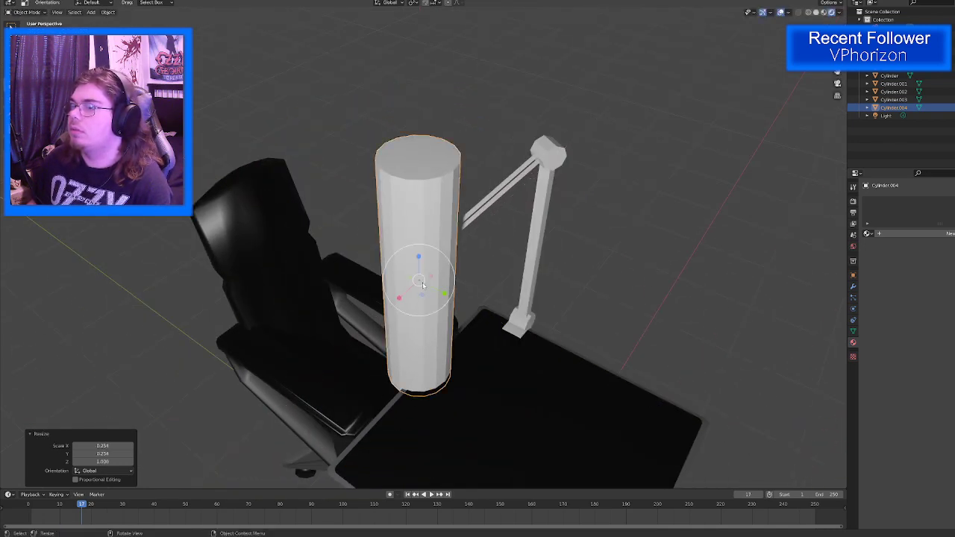
scroll(424, 273, up, 5)
key(s)
key(z)
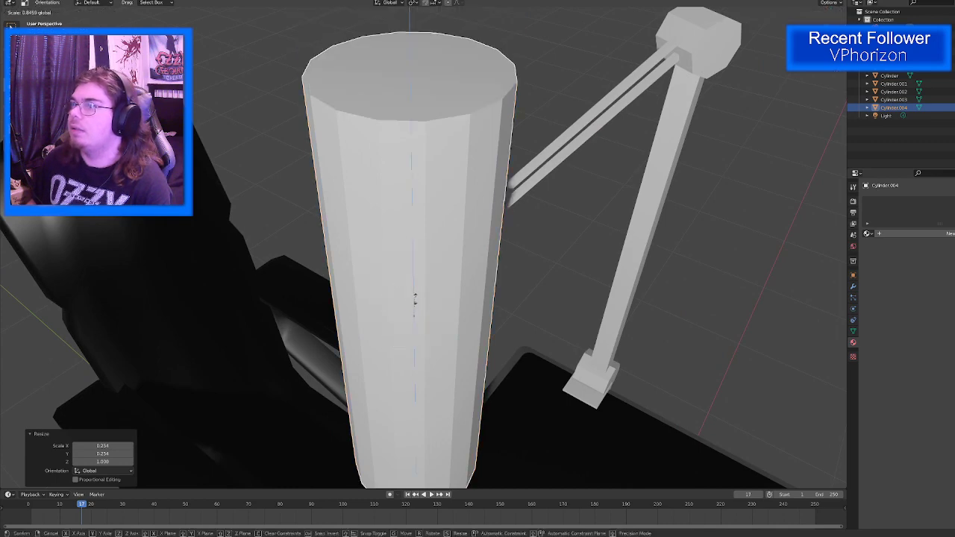
click(423, 315)
middle_drag(422, 314, 393, 314)
Step: Move the cylinder near the arm's tip and rotate it about 40.8° around X and 37° around Z
key(shift+space)
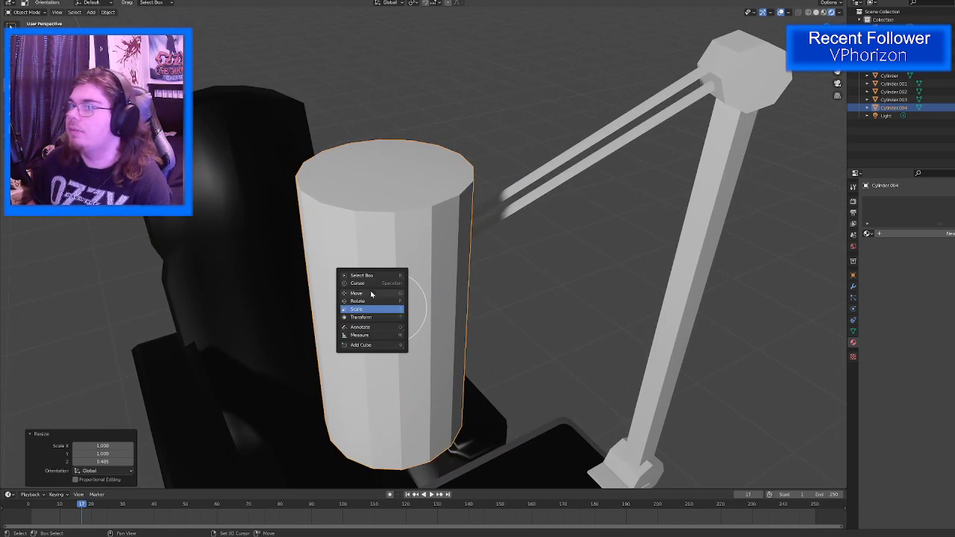
click(370, 294)
drag(380, 321, 379, 276)
key(shift+space)
click(307, 294)
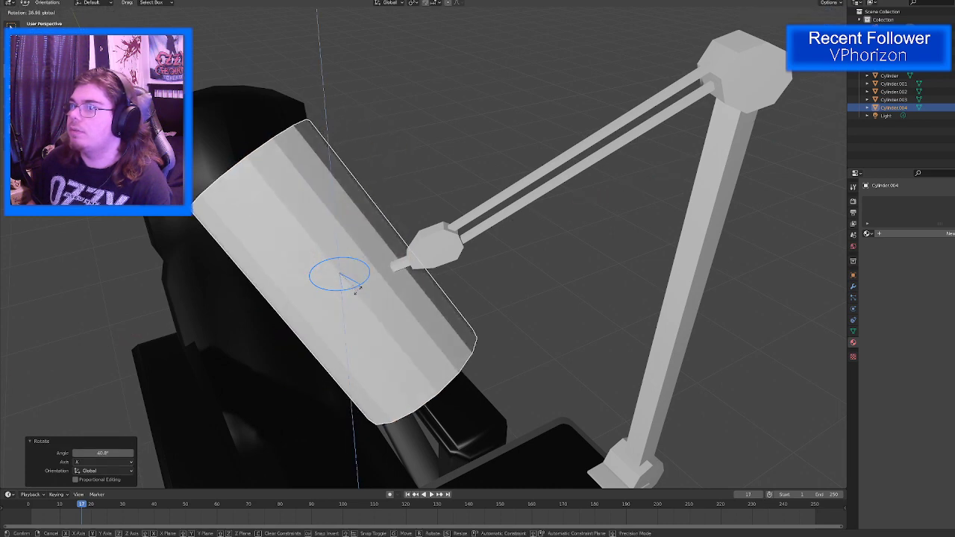
scroll(378, 282, up, 3)
middle_drag(378, 281, 377, 280)
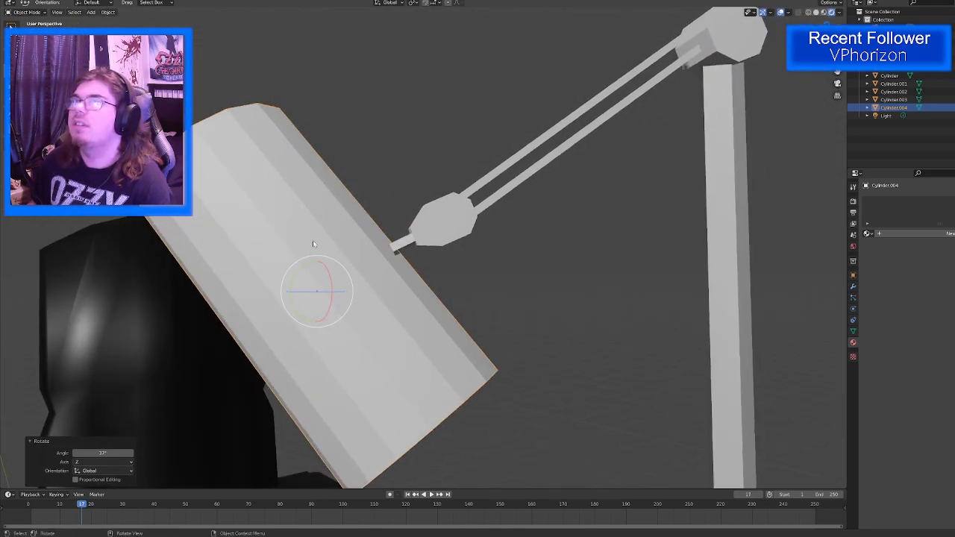
Step: Shift the tilted cylinder about 0.056 m in X and 0.110 m in Y, and scale it uniformly to about 0.156
key(shift+space)
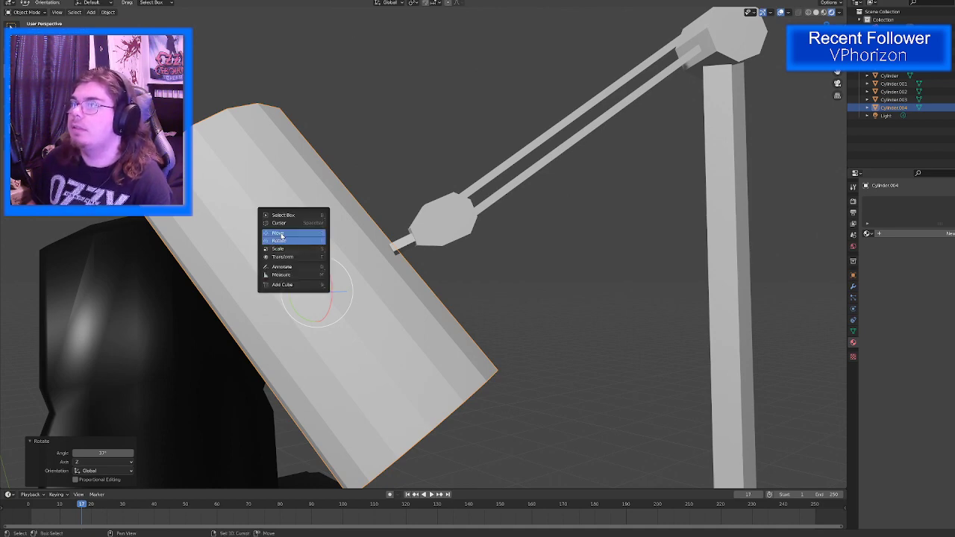
click(282, 235)
middle_drag(283, 239, 331, 329)
drag(330, 329, 351, 356)
key(shift+space)
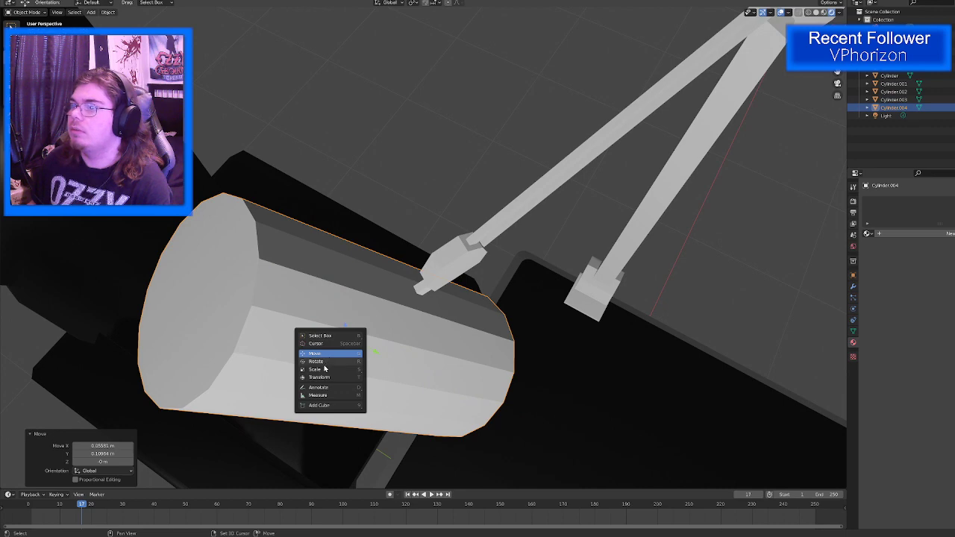
click(325, 370)
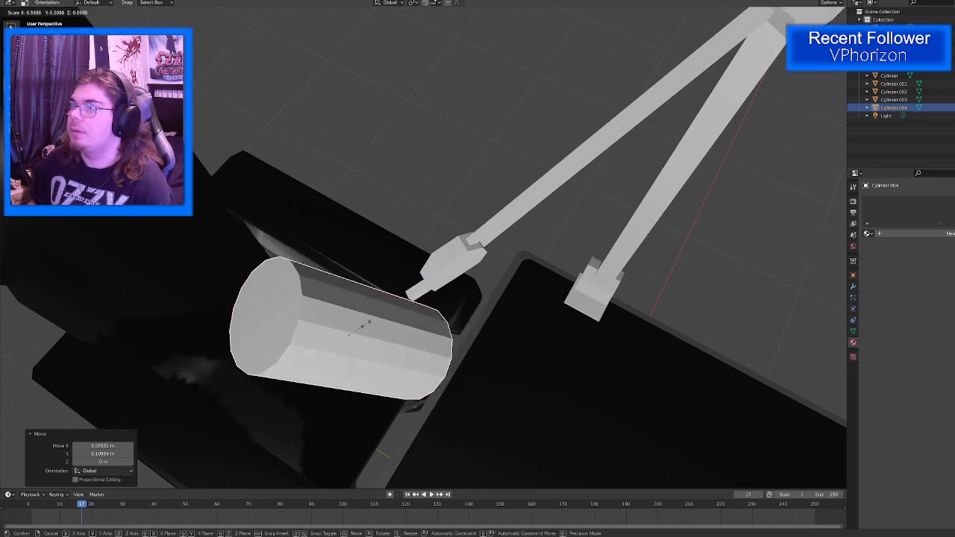
click(356, 329)
middle_drag(355, 329, 351, 283)
Step: Raise the cylinder about 0.088 m along Z and place it crosswise against the outer end of the arm's small connector
key(shift+space)
click(328, 266)
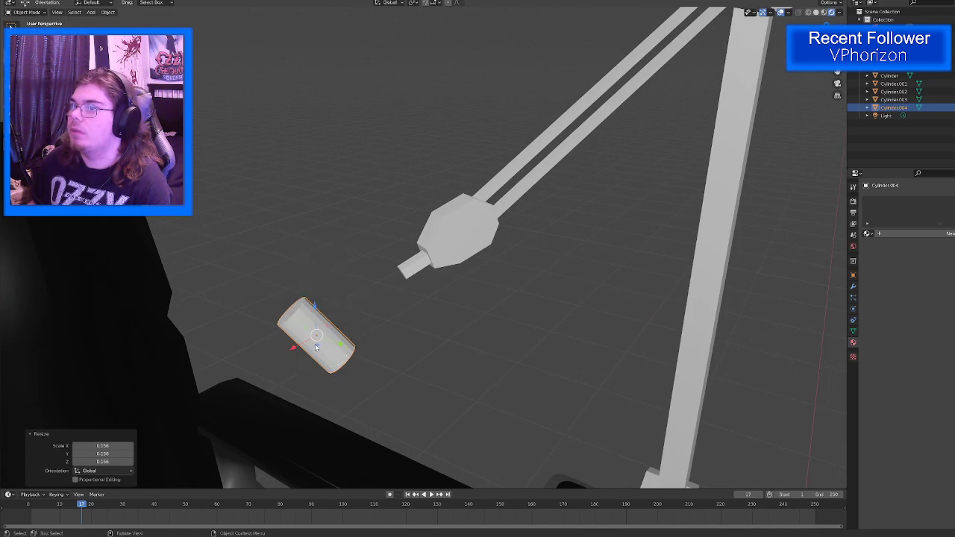
key(g)
key(z)
mouse_move(390, 281)
mouse_down()
mouse_move(390, 250)
mouse_move(398, 292)
mouse_up()
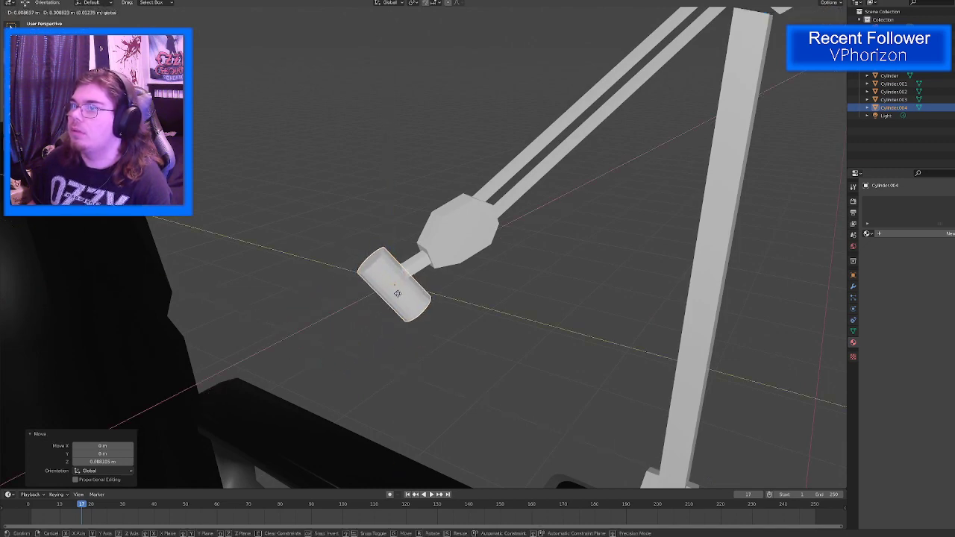
click(397, 293)
middle_drag(398, 294, 378, 277)
Step: Try to move the tilted cylinder's lower end face in edit mode, and undo the move
key(Tab)
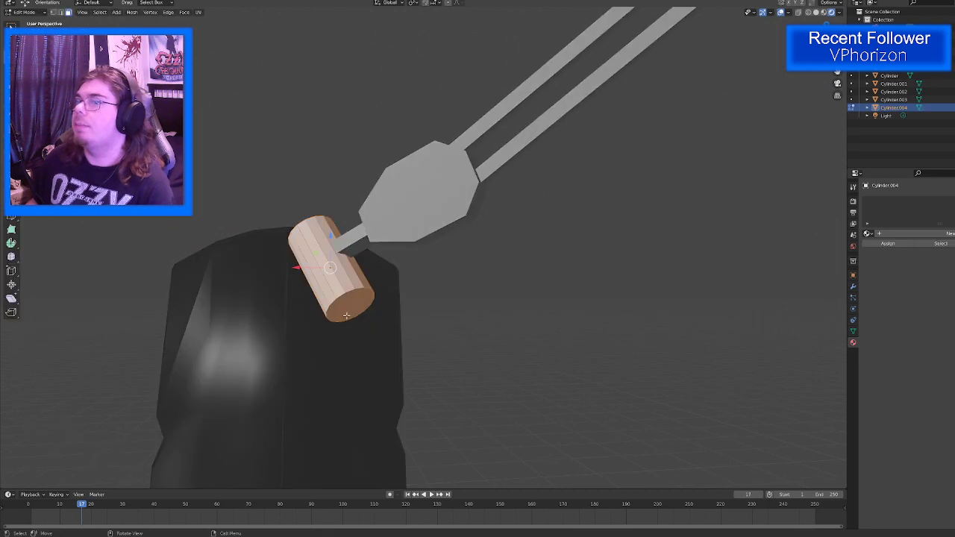
middle_drag(347, 311, 414, 305)
scroll(414, 305, up, 4)
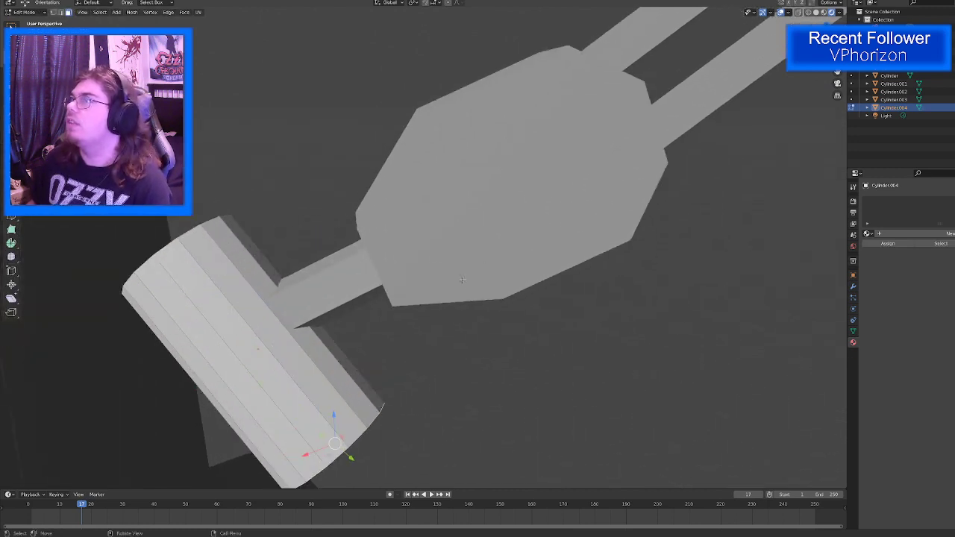
shift+middle_drag(462, 280, 492, 233)
key(g)
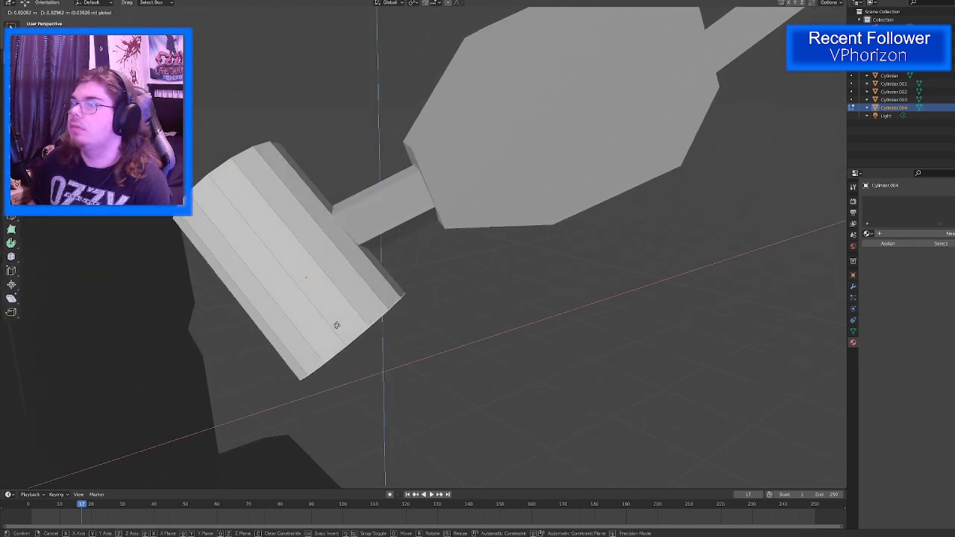
click(322, 320)
middle_drag(322, 320, 362, 334)
key(ctrl+z)
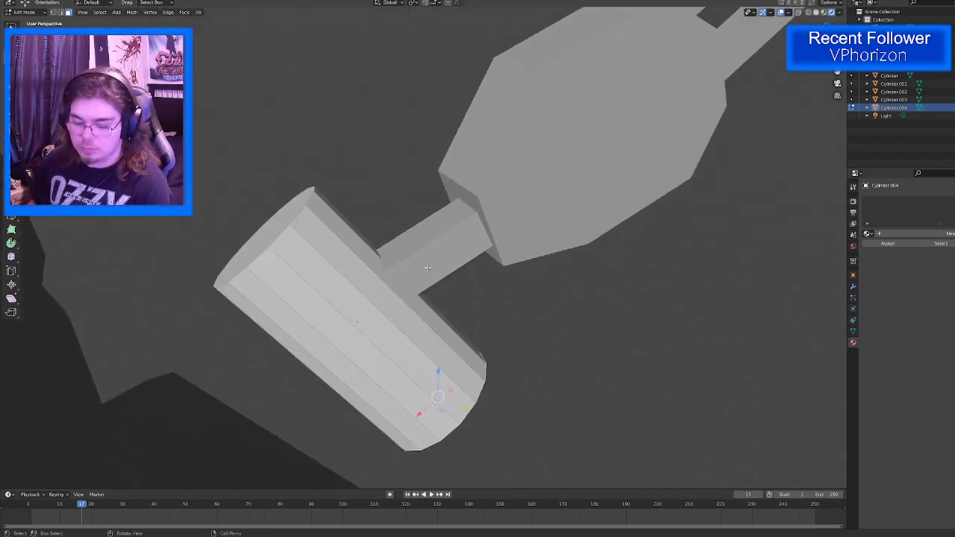
click(443, 366)
key(ctrl+z)
Step: Bevel the edges around the cylinder's lower end face by about 0.478 m with one segment
middle_drag(442, 366, 432, 394)
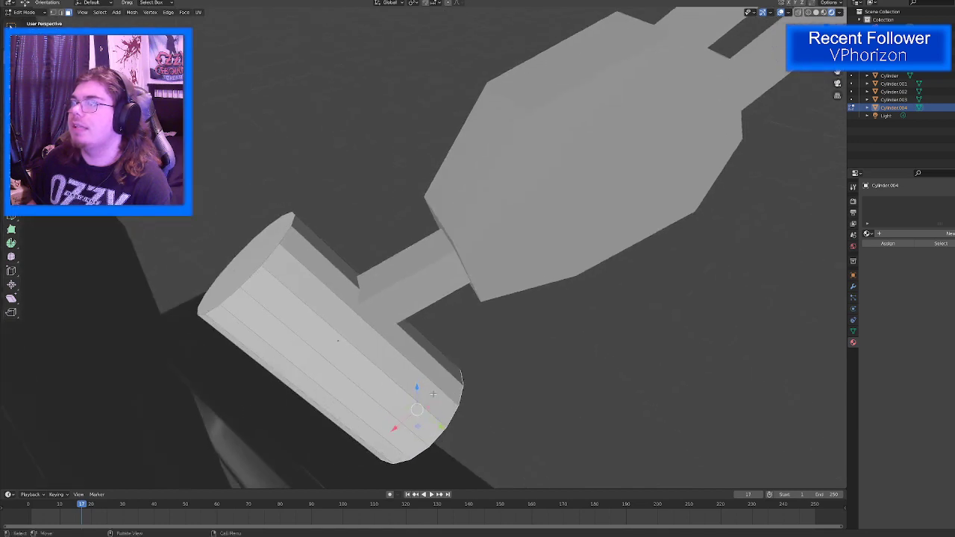
click(251, 254)
right_click(251, 253)
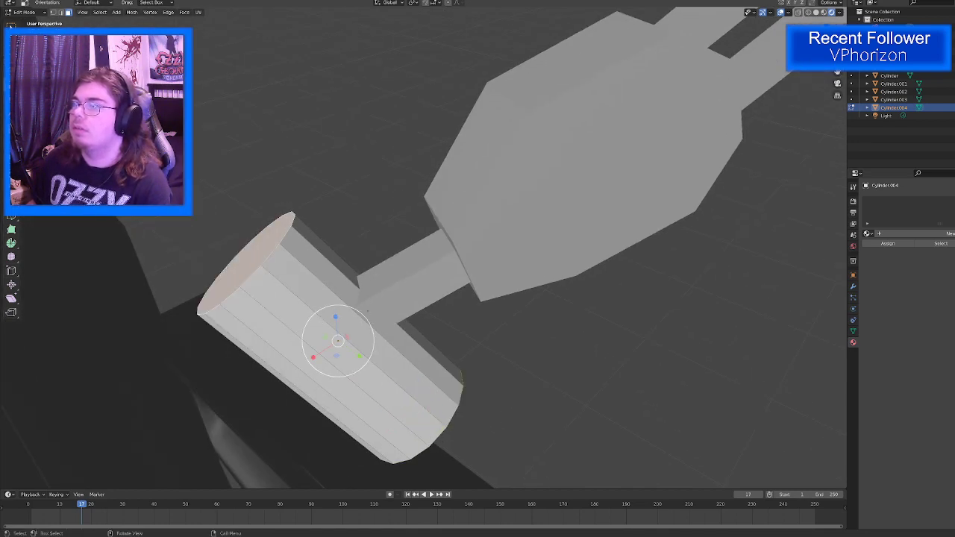
middle_drag(371, 309, 412, 316)
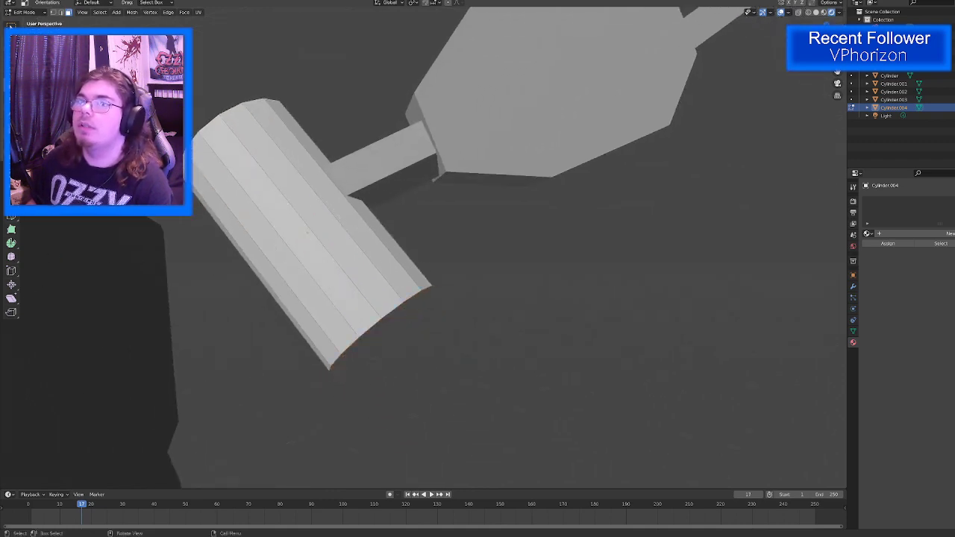
click(11, 175)
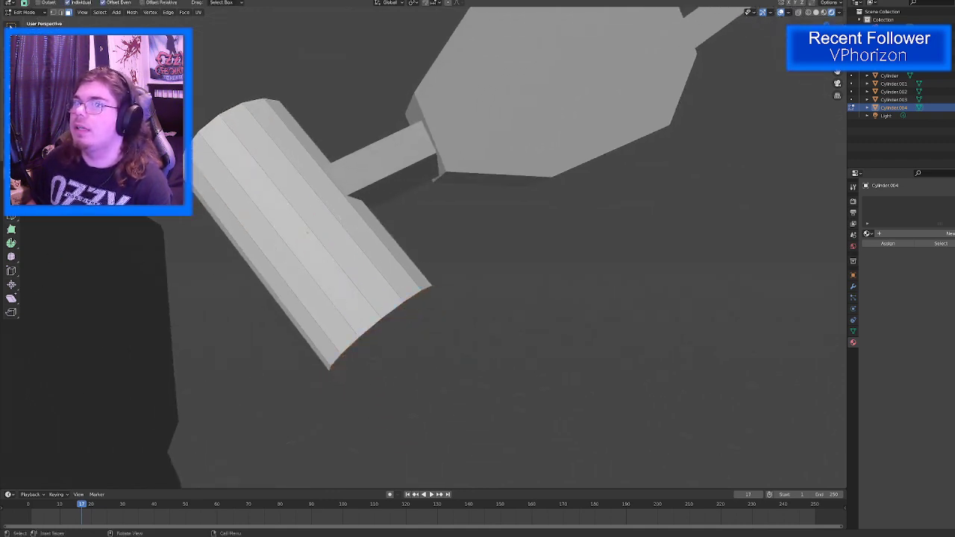
click(11, 189)
click(380, 333)
drag(410, 364, 438, 396)
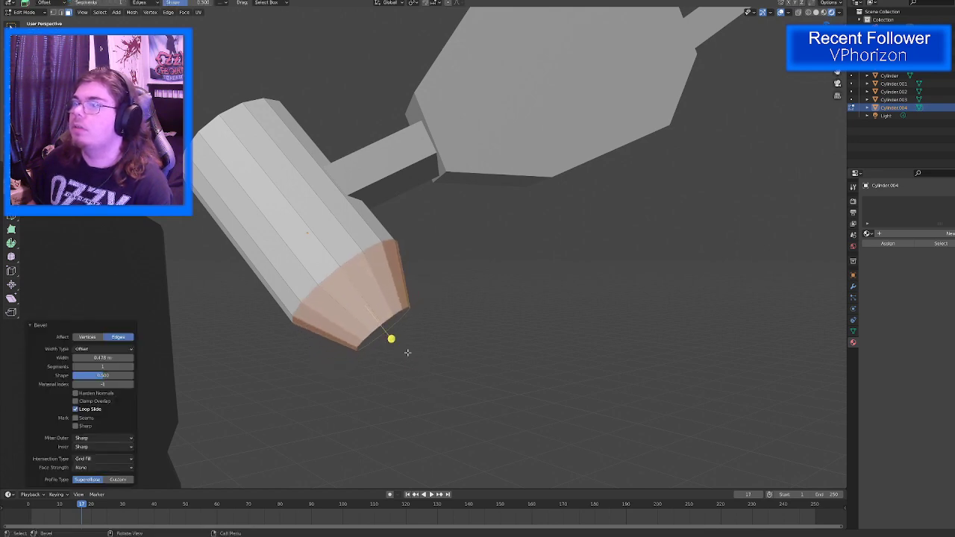
Step: Bevel the reduced lower end a second time by about 0.436 m so it narrows almost to a point
middle_drag(393, 321, 389, 312)
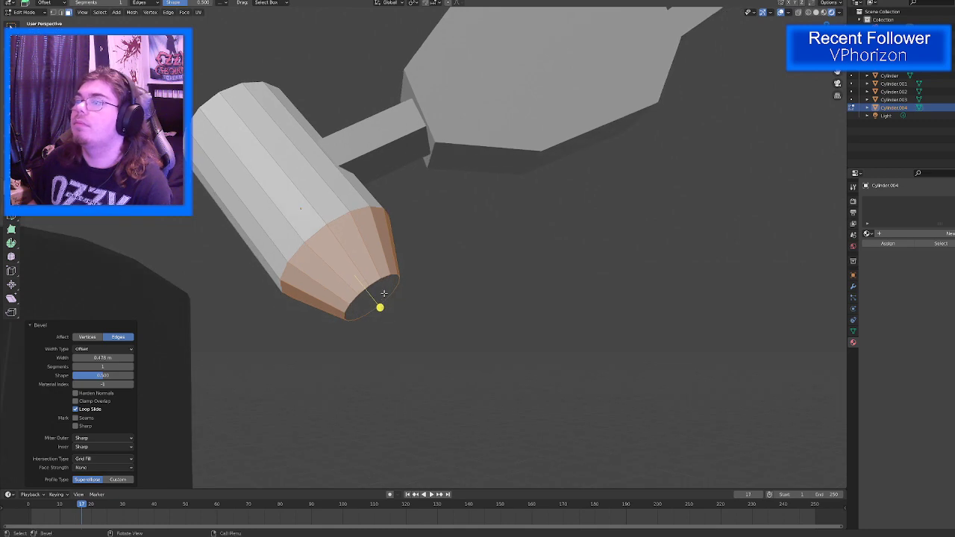
click(384, 296)
drag(398, 331, 419, 369)
middle_drag(407, 354, 454, 362)
scroll(257, 287, up, 2)
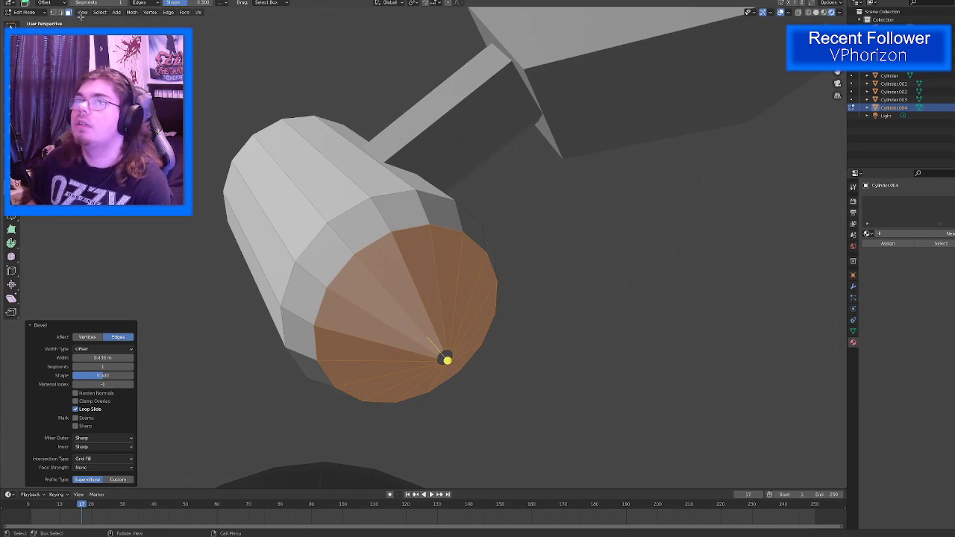
Step: Select the tiny face at the cylinder's lower tip and scale it uniformly to about 5.989
key(alt+a)
key(shift+space)
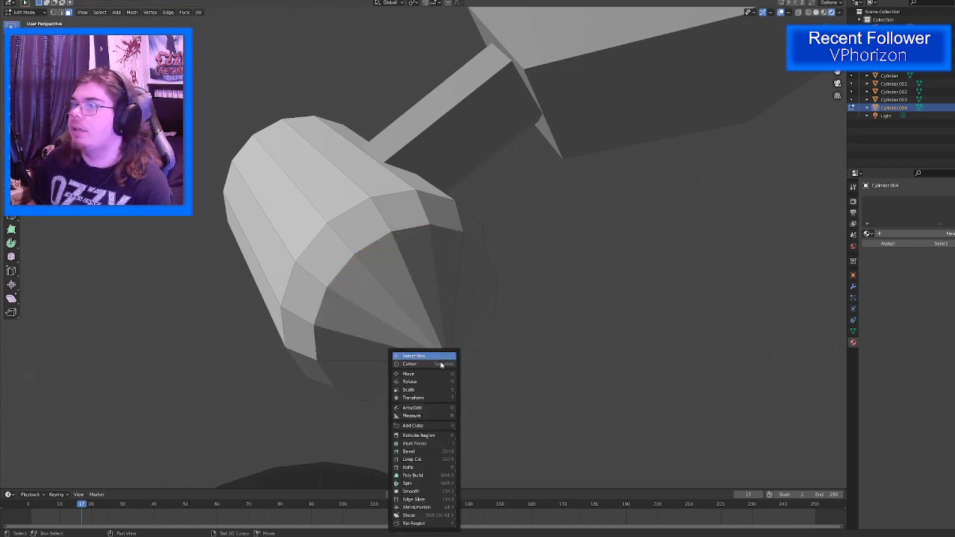
click(423, 397)
drag(473, 341, 607, 310)
Step: Move the tip face about 0.013 m up along Z and about 0.010 m along X to flatten the rounded end
middle_drag(607, 311, 502, 362)
scroll(516, 376, down, 5)
key(shift+space)
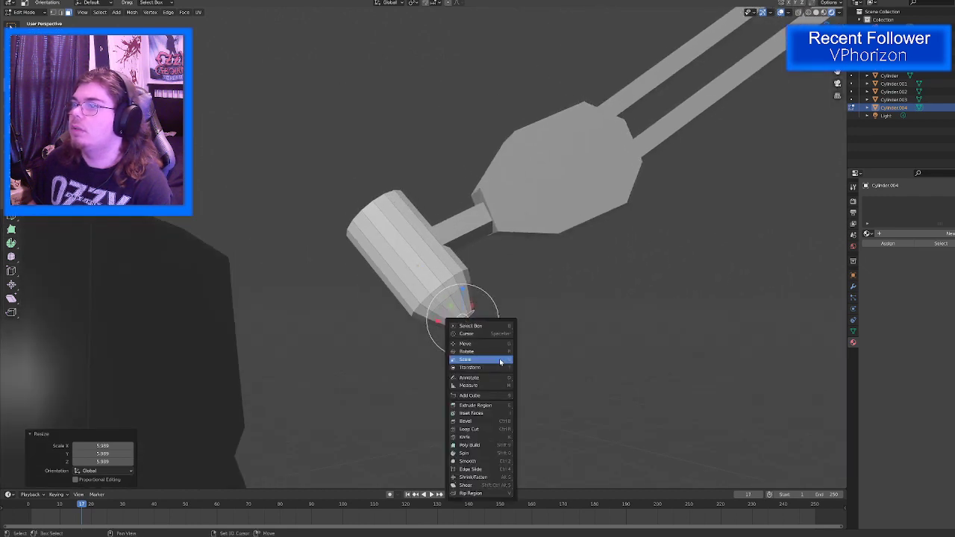
click(471, 344)
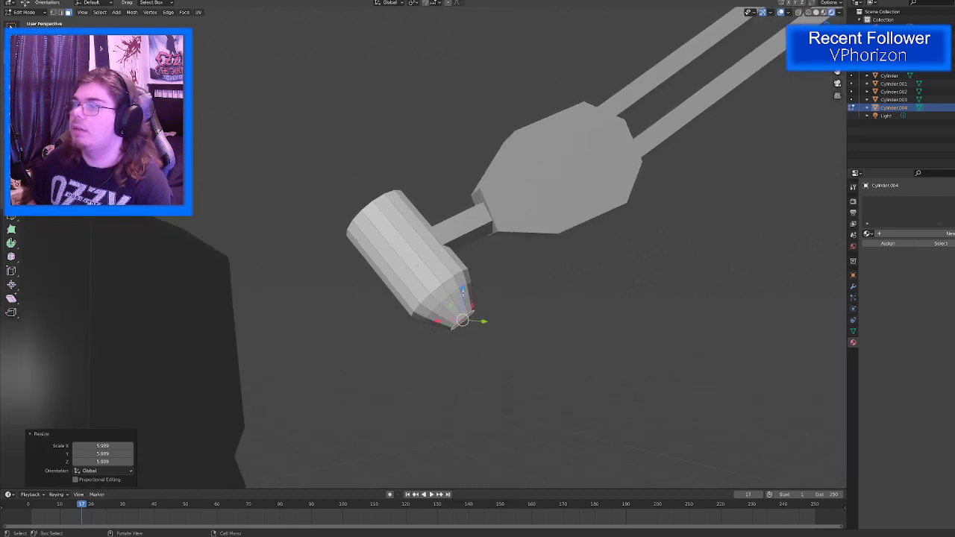
drag(462, 291, 463, 278)
drag(440, 308, 432, 310)
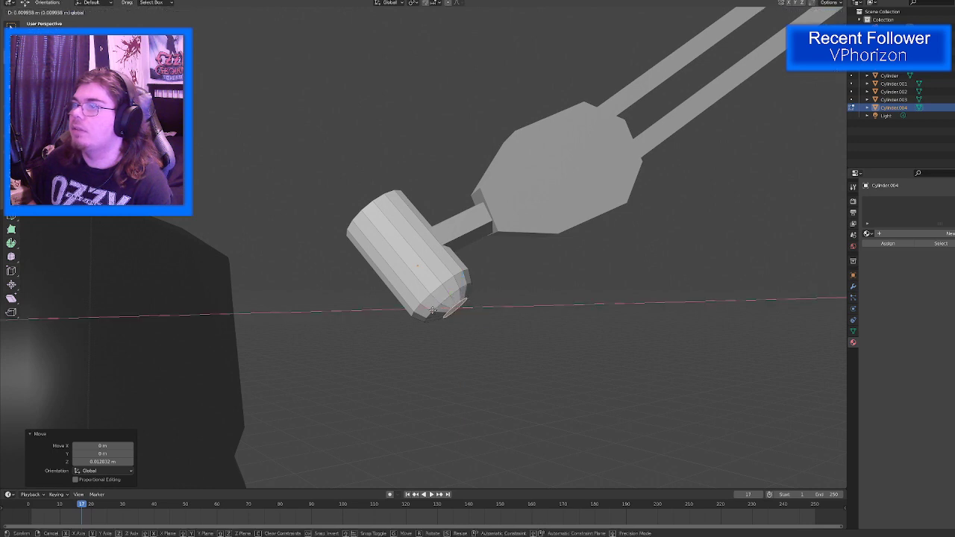
click(433, 310)
Step: Shift the tip face slightly in X and Y to centre it on the cylinder's end
middle_drag(433, 311, 349, 284)
key(g)
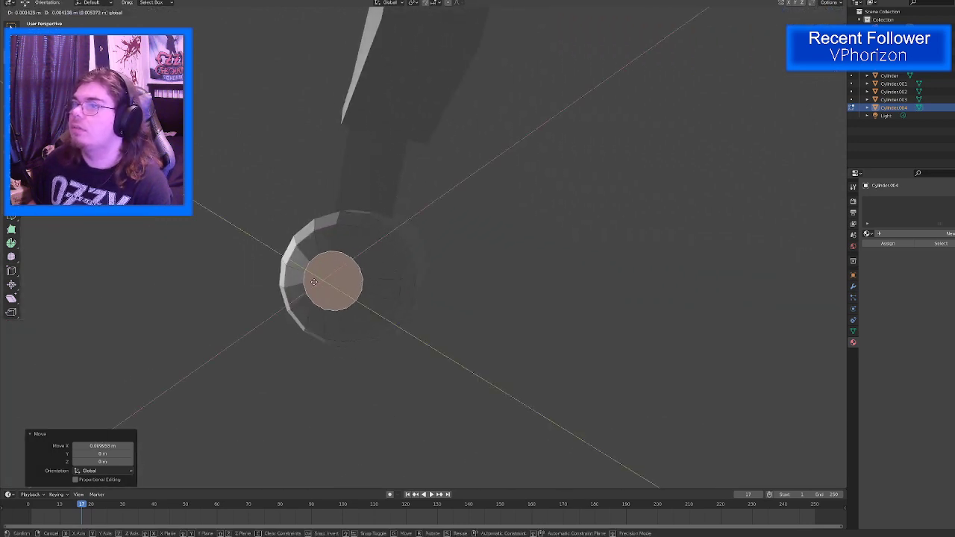
click(321, 283)
middle_drag(321, 283, 492, 380)
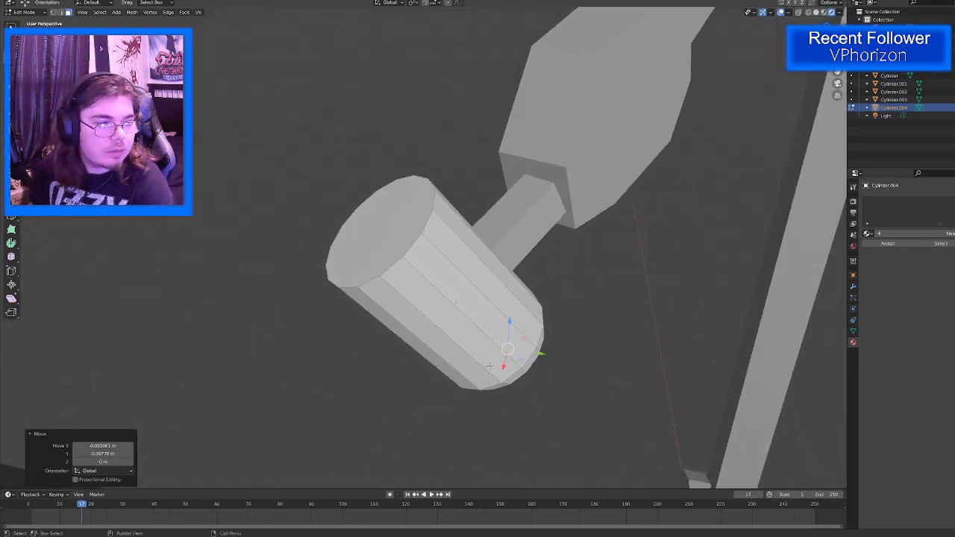
Step: Return to object mode and shade the rounded cylinder smooth
scroll(350, 293, down, 2)
mouse_move(352, 292)
middle_down()
mouse_move(320, 239)
mouse_move(324, 184)
mouse_move(409, 284)
mouse_move(398, 245)
mouse_move(335, 277)
mouse_move(341, 299)
middle_up()
key(Tab)
right_click(323, 211)
click(329, 211)
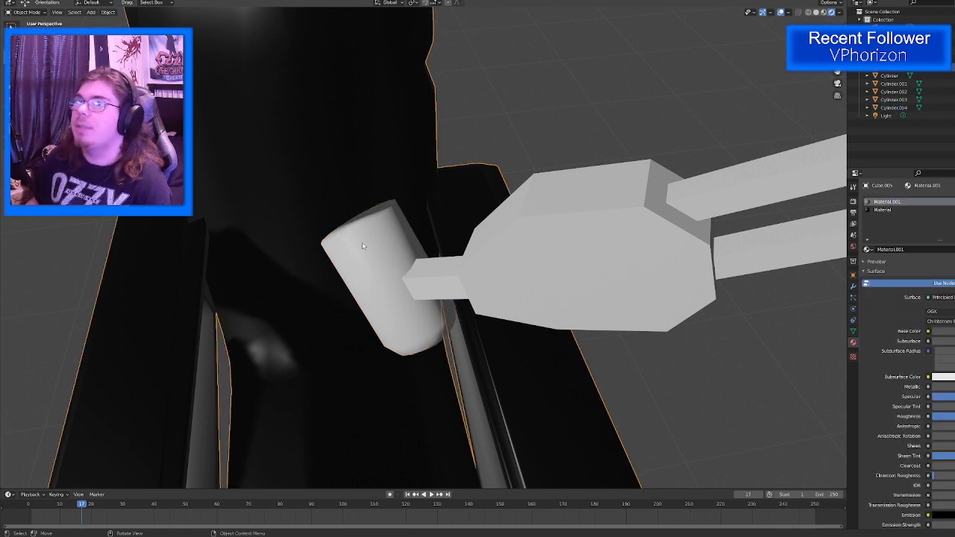
Step: Duplicate the rounded cylinder and place the copy about 0.058 m higher along Z
middle_drag(364, 245, 407, 228)
key(shift+d)
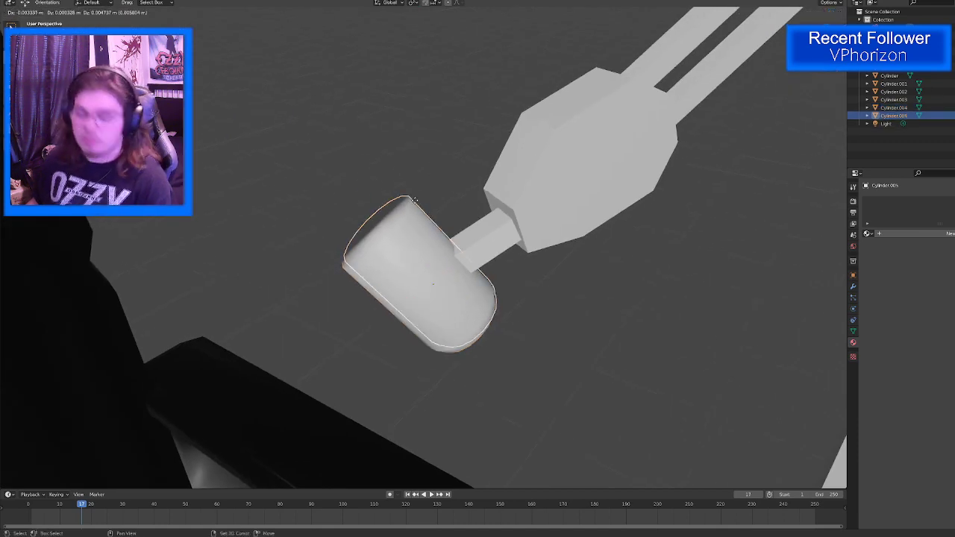
key(z)
click(446, 187)
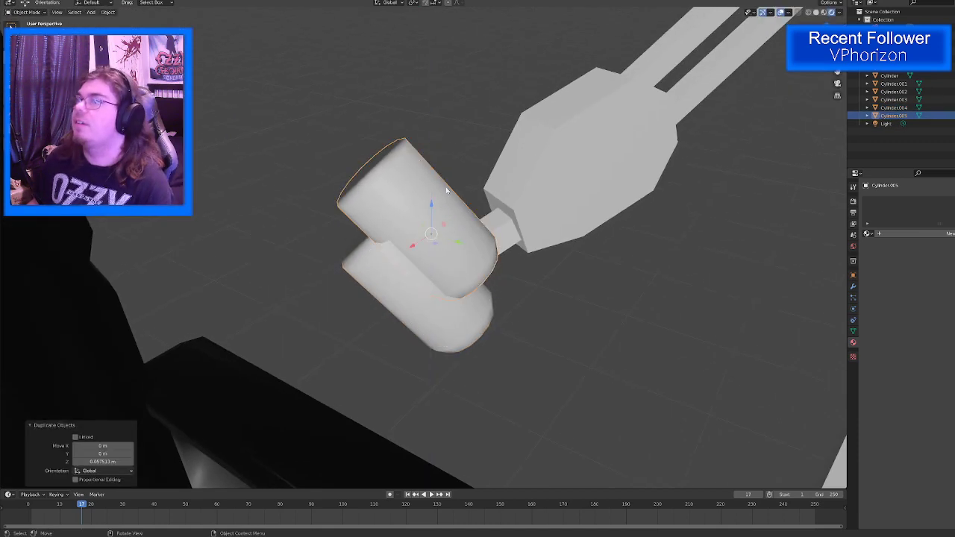
Step: Shift the duplicate about -0.052 m in Y and -0.019 m in Z, and about 0.020 m in both X and Y
key(g)
key(shift+x)
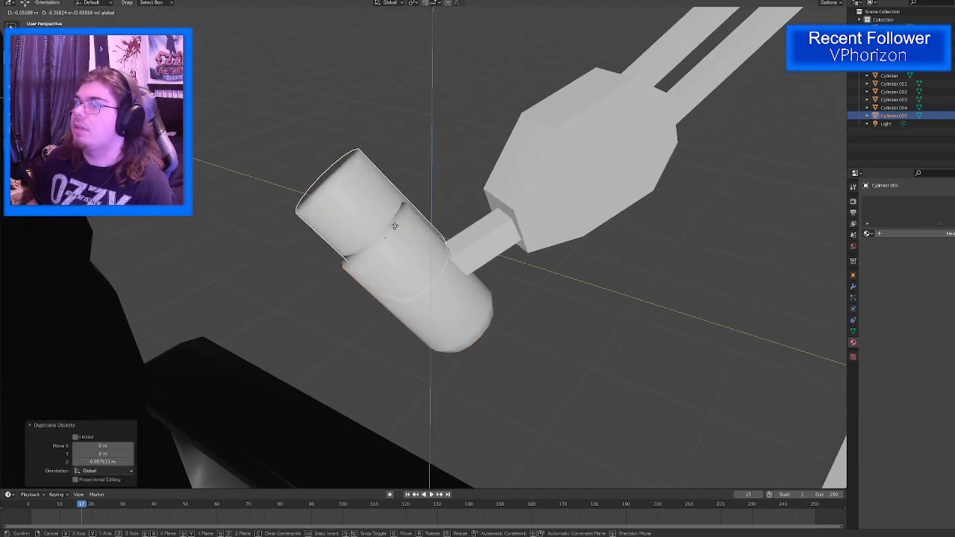
click(392, 244)
key(g)
key(shift+z)
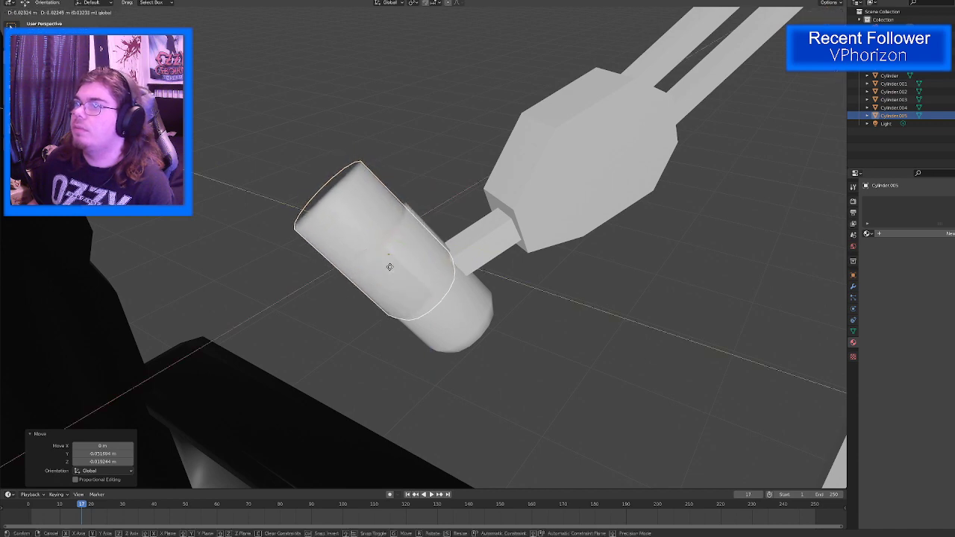
click(390, 266)
Step: Try rotating the duplicate 270° around X and further around Z, and undo the rotations
middle_drag(389, 267, 376, 274)
key(shift+space)
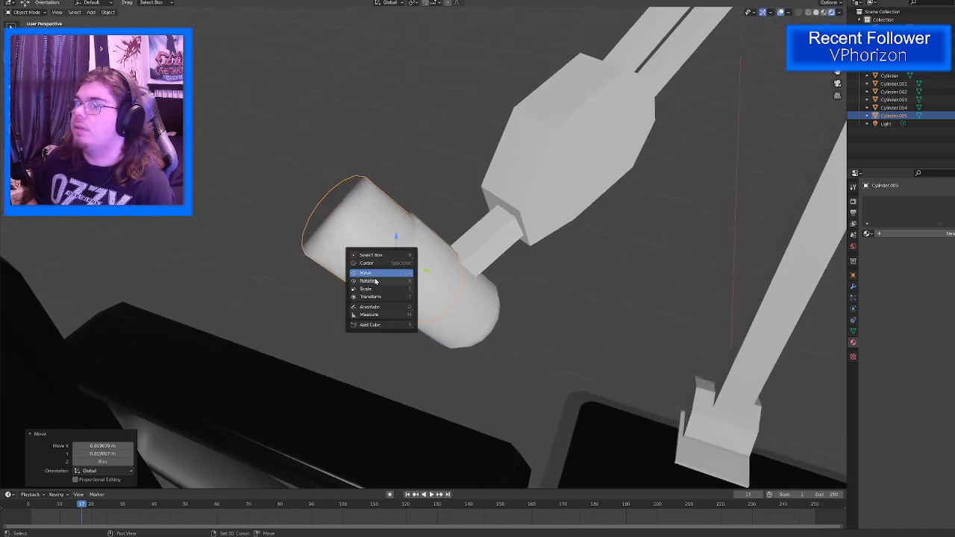
click(376, 282)
drag(420, 257, 290, 289)
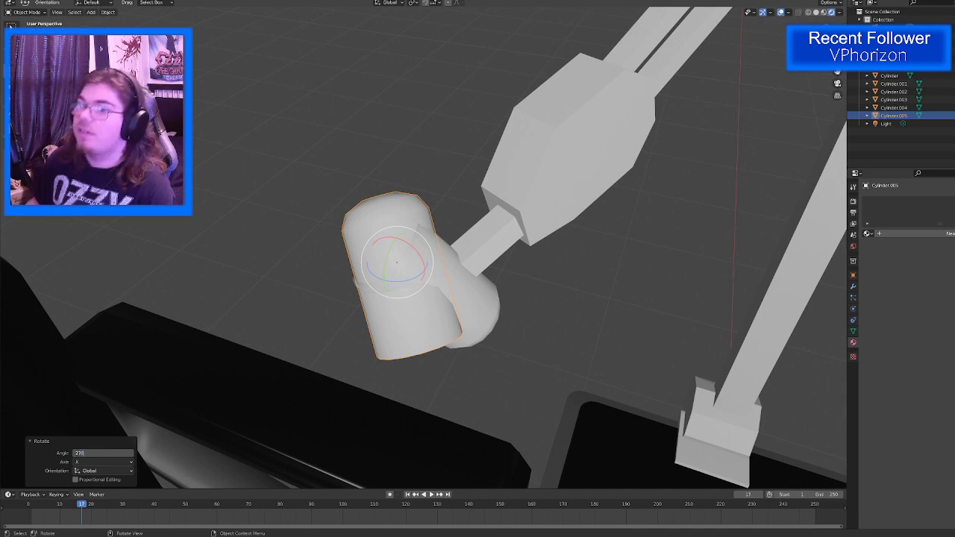
key(Return)
middle_drag(286, 256, 359, 258)
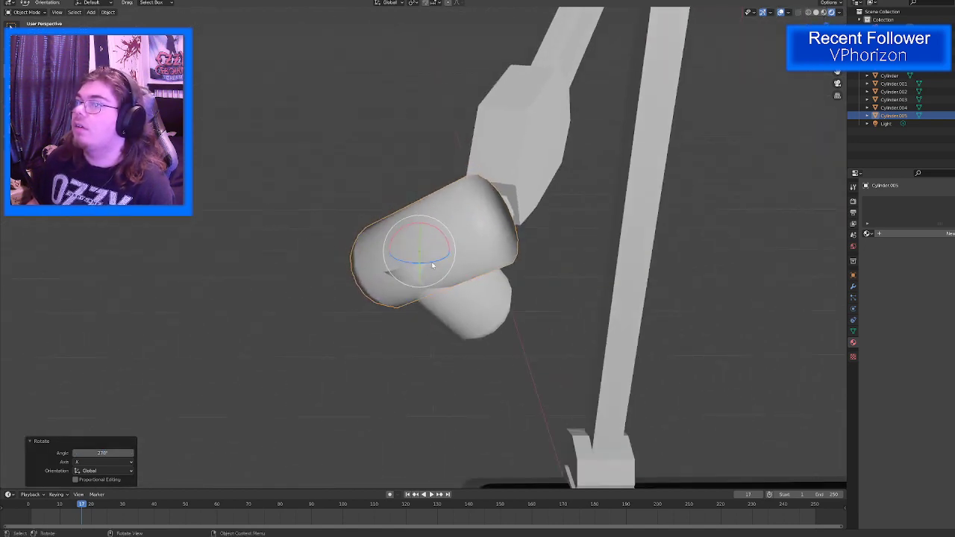
drag(432, 264, 375, 271)
middle_drag(393, 281, 415, 321)
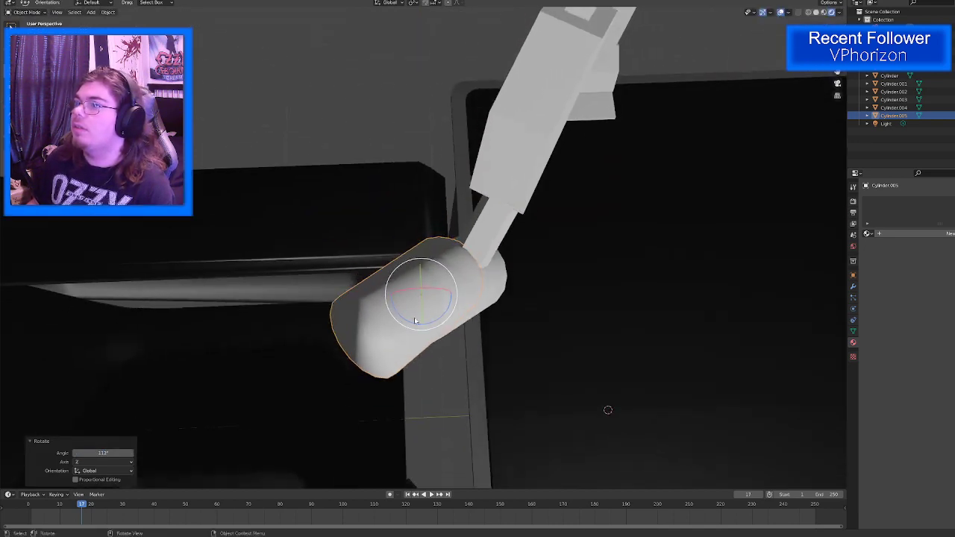
drag(422, 306, 420, 297)
key(ctrl+z)
key(ctrl+z)
key(ctrl+z)
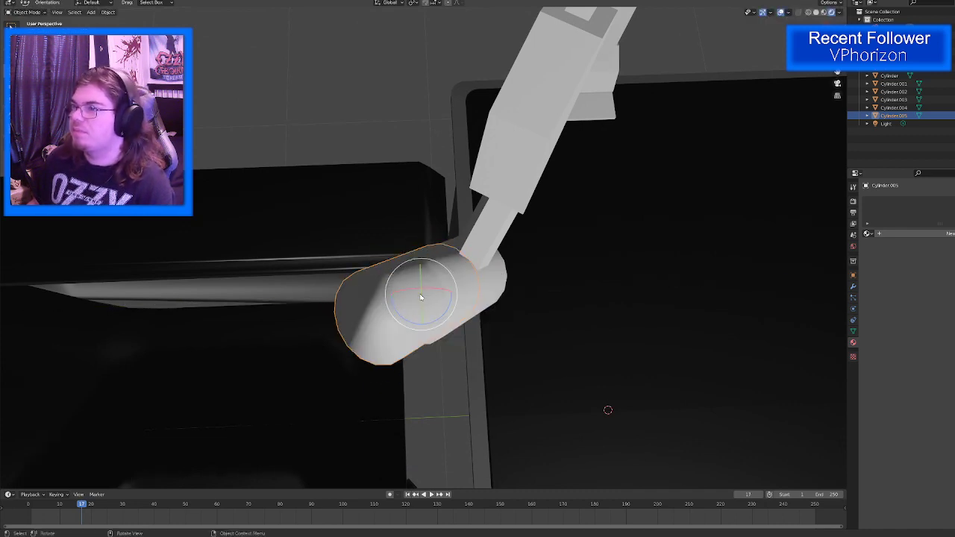
Step: Rotate the duplicate freely so its rounded end faces up and outward, and move it into line with the first cylinder
middle_drag(437, 291, 455, 256)
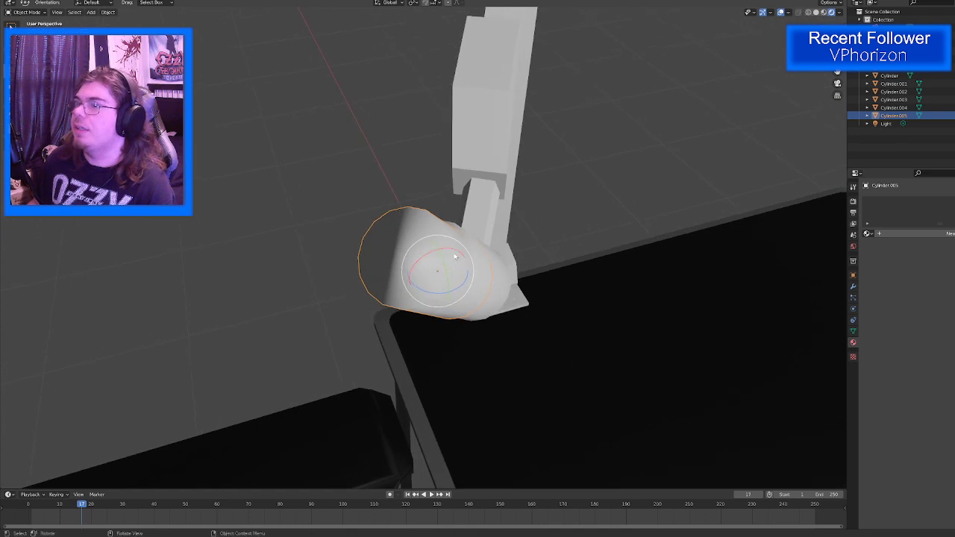
drag(453, 254, 374, 215)
middle_drag(415, 268, 392, 235)
key(shift+space)
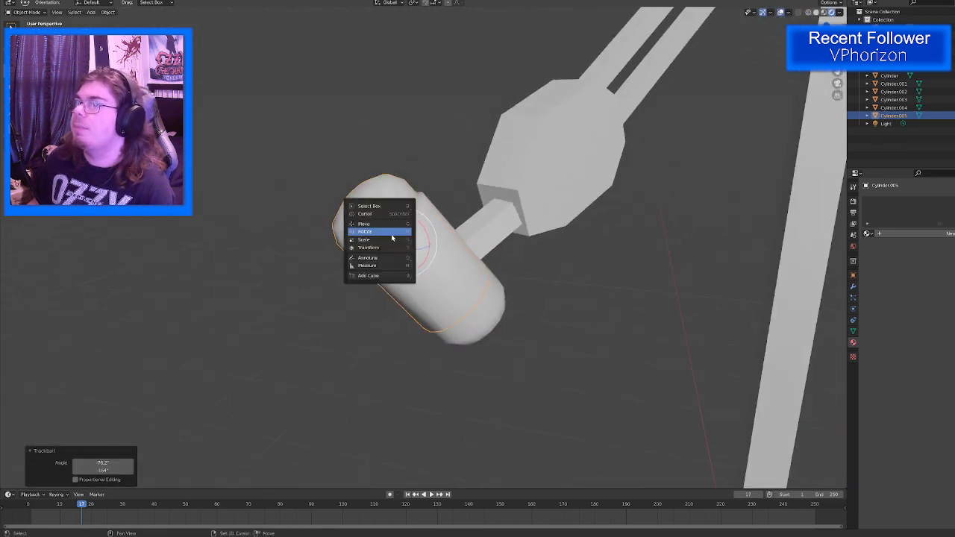
click(373, 225)
drag(412, 228, 398, 205)
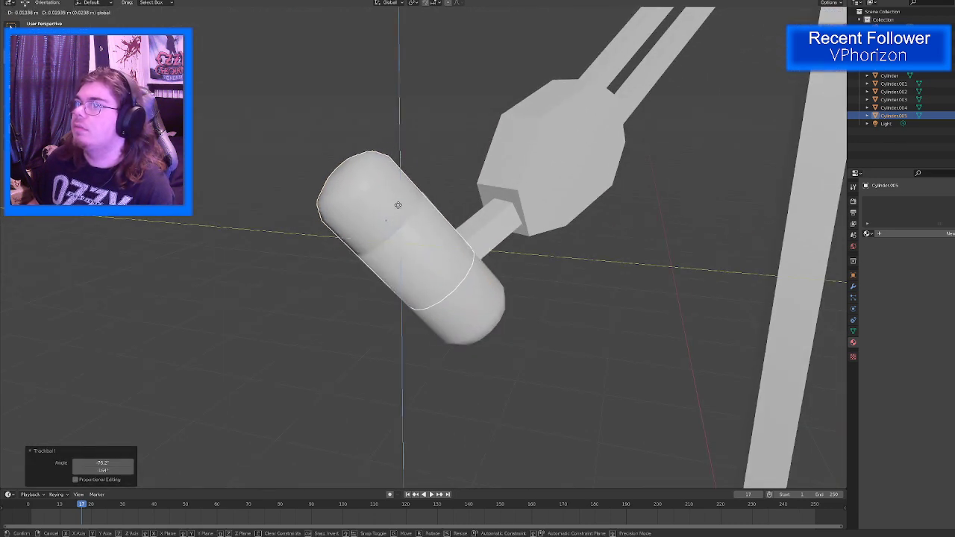
click(396, 205)
Step: Scale the duplicate cylinder uniformly to 1.200
middle_drag(396, 204, 443, 261)
key(shift+space)
click(410, 245)
drag(442, 261, 447, 265)
Step: Reposition the enlarged duplicate so it sits over the upper end of the first cylinder
middle_drag(446, 266, 365, 230)
middle_drag(363, 262, 361, 304)
key(shift+space)
click(337, 287)
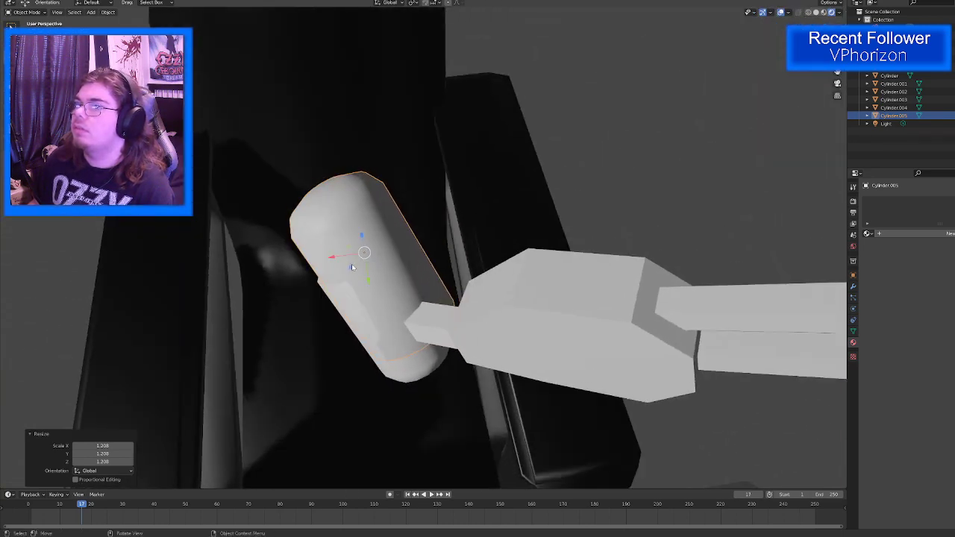
drag(352, 267, 339, 260)
middle_drag(338, 260, 395, 215)
drag(380, 206, 380, 155)
Step: In edit mode, move the duplicate's flat end face about 0.029 m in X and 0.032 m in Z to shorten it
middle_drag(380, 156, 411, 270)
key(Tab)
alt+click(385, 237)
key(e)
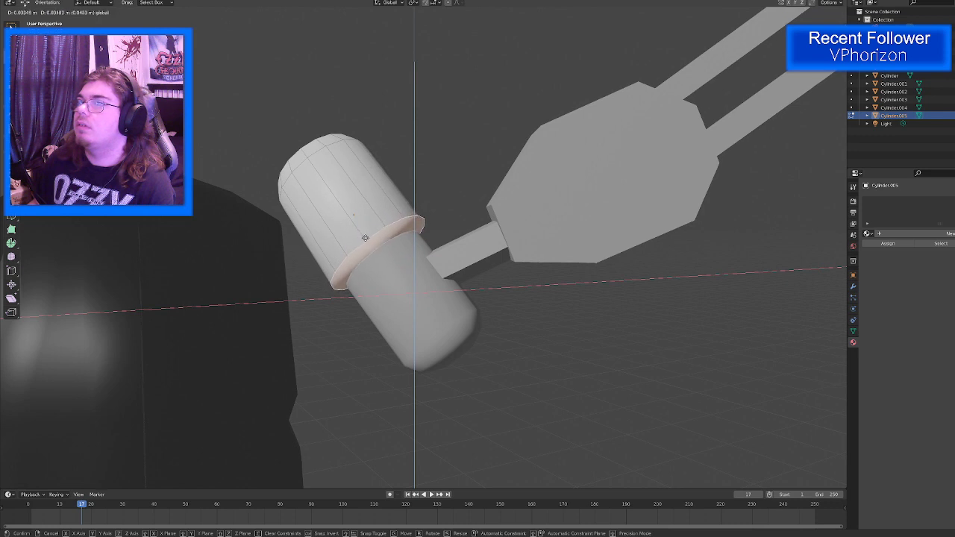
click(403, 228)
Step: Adjust the flat end face along X and lower it about 0.012 m along Z
middle_drag(403, 227, 310, 252)
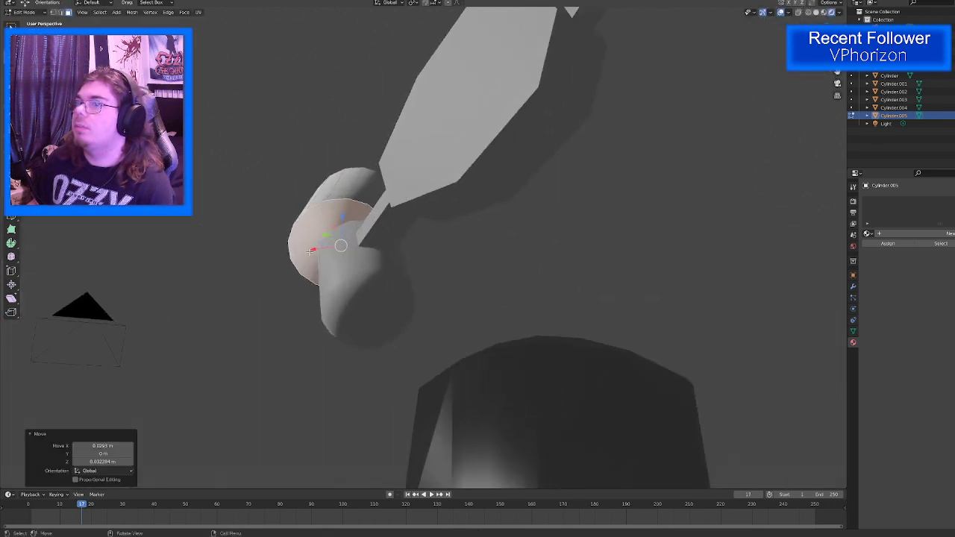
drag(316, 249, 332, 247)
drag(361, 218, 363, 229)
click(363, 228)
Step: Realign the flat end face around the first cylinder, finishing with a shift of about 0.025 m in X and 0.021 m in Z
middle_drag(363, 228, 337, 216)
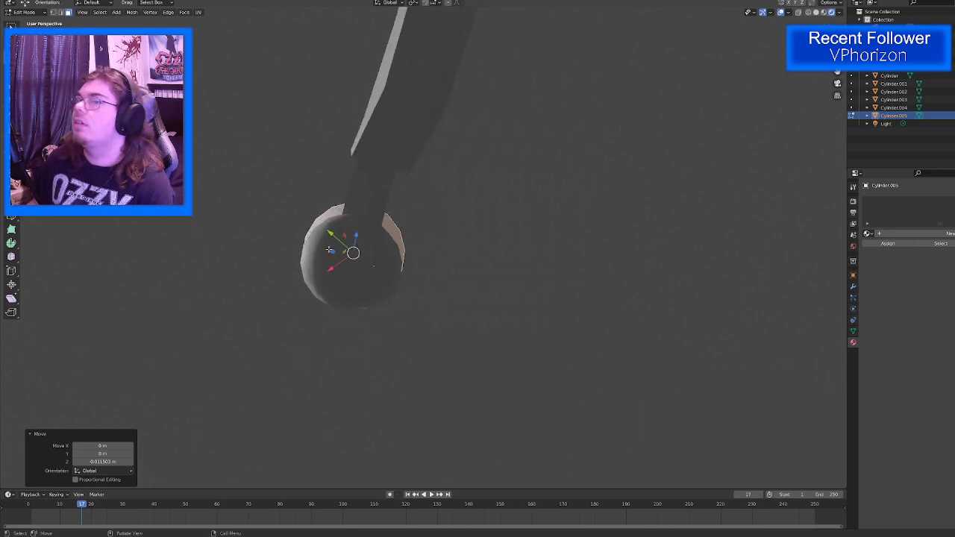
drag(331, 250, 342, 261)
middle_drag(341, 261, 421, 248)
drag(405, 256, 380, 226)
middle_drag(380, 227, 313, 249)
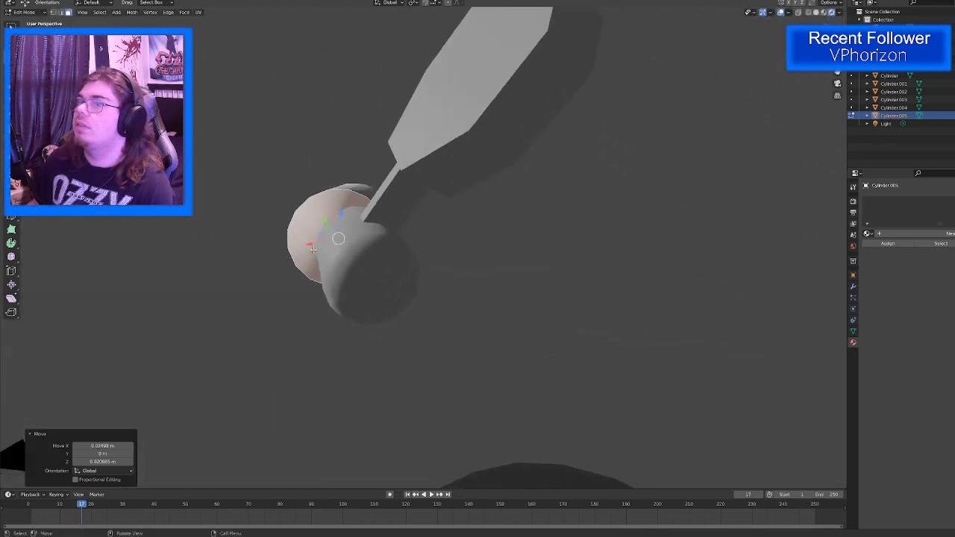
Step: Lower the duplicate's flat end face about 0.012 m along Z, shift it in the XY plane, and return to object mode
key(g)
key(x)
drag(333, 245, 355, 235)
middle_drag(355, 235, 331, 196)
key(g)
key(shift+z)
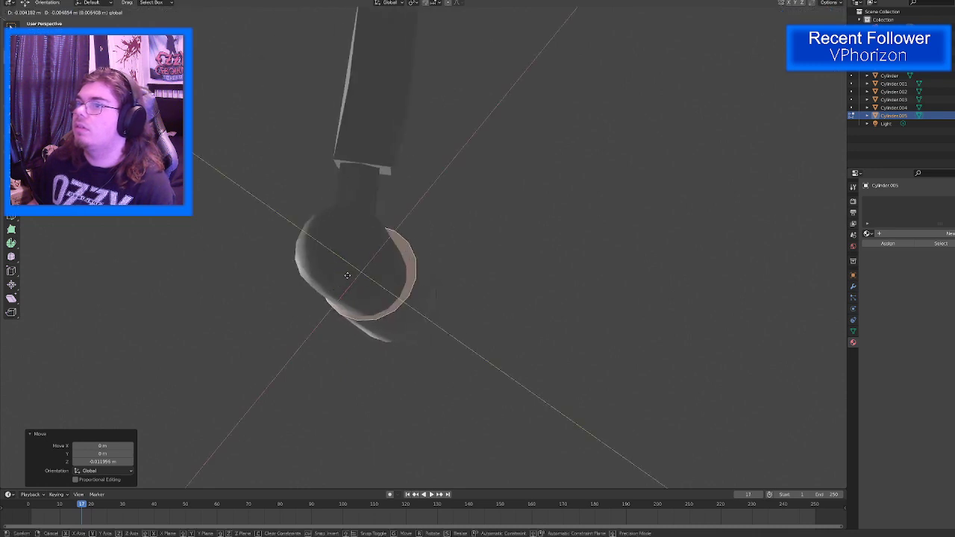
click(347, 278)
middle_drag(347, 279, 302, 364)
middle_drag(431, 296, 437, 307)
click(490, 334)
middle_drag(490, 333, 254, 335)
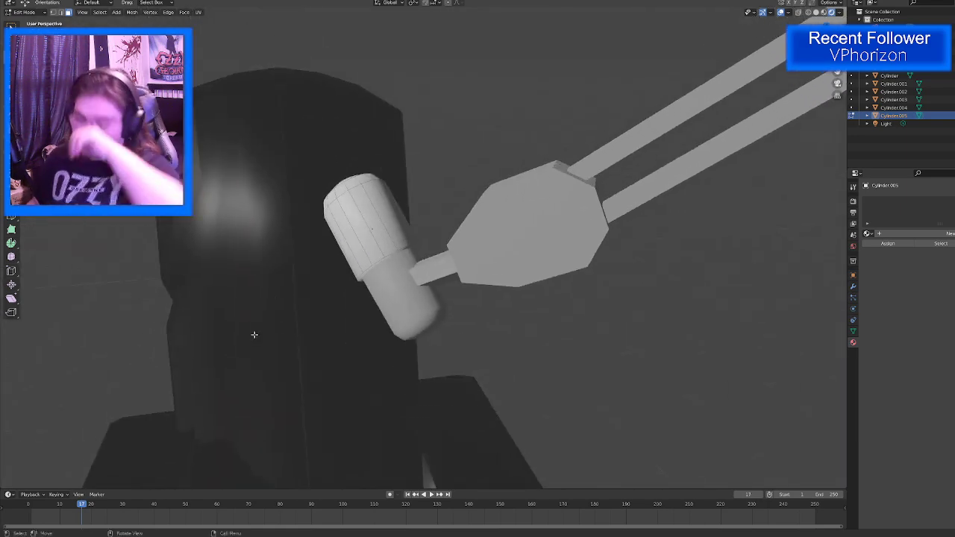
key(Tab)
scroll(268, 321, down, 5)
click(539, 350)
scroll(539, 348, down, 5)
middle_drag(540, 347, 598, 354)
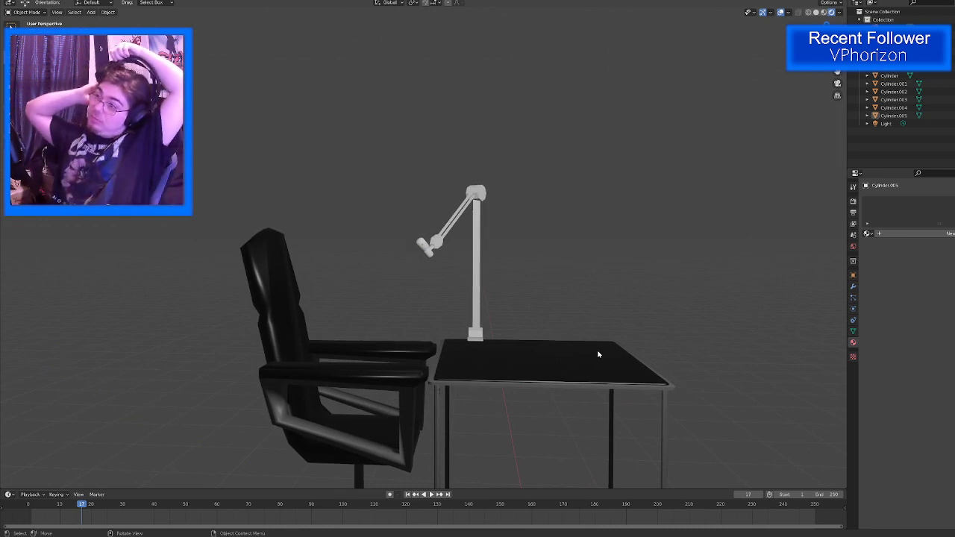
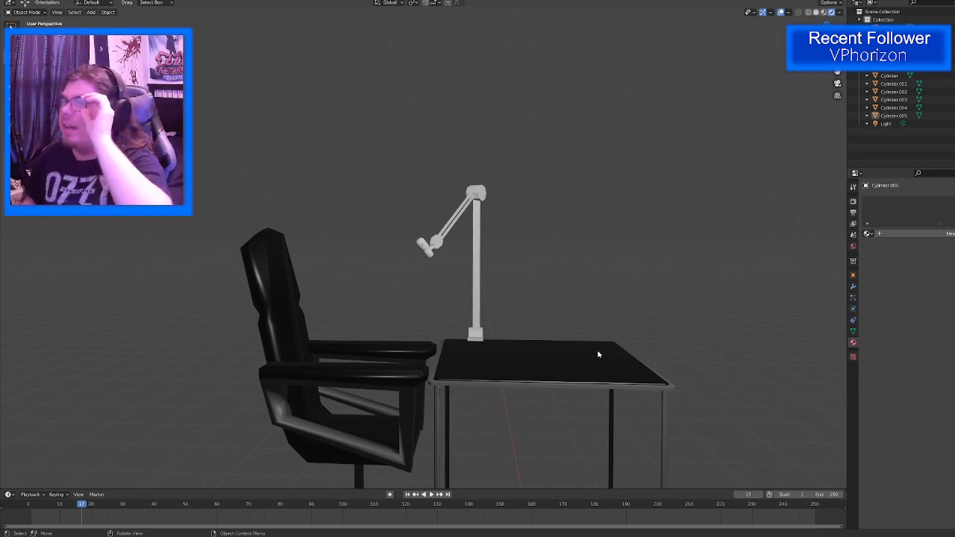
Step: Select the joint cylinder at the top of the upright post and activate the Scale tool
middle_drag(454, 282, 484, 317)
scroll(450, 186, up, 4)
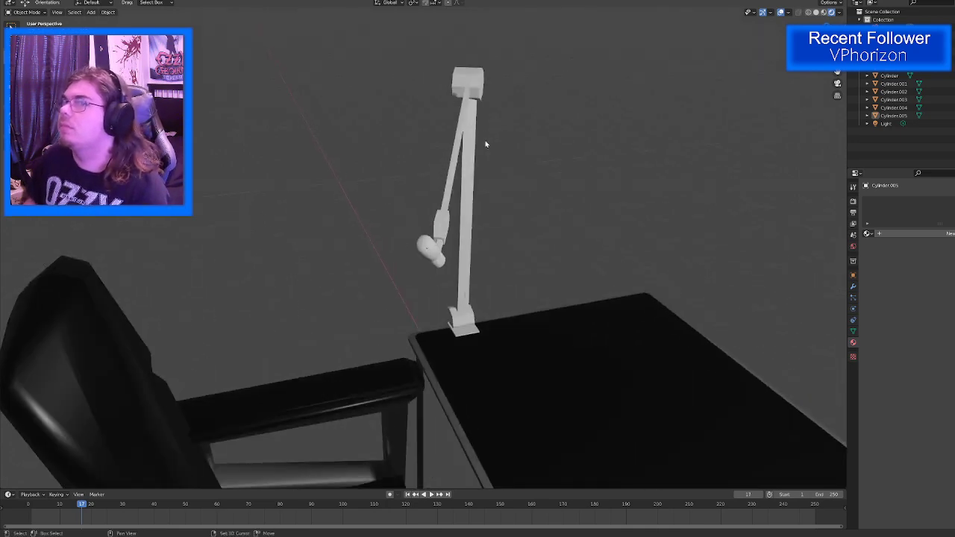
shift+middle_drag(486, 142, 450, 358)
click(454, 311)
key(Tab)
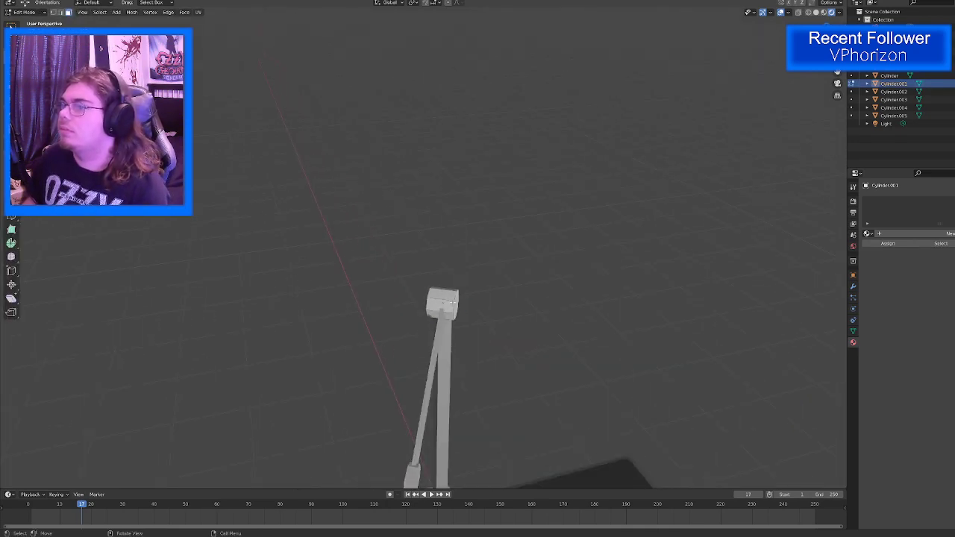
key(Tab)
key(shift+space)
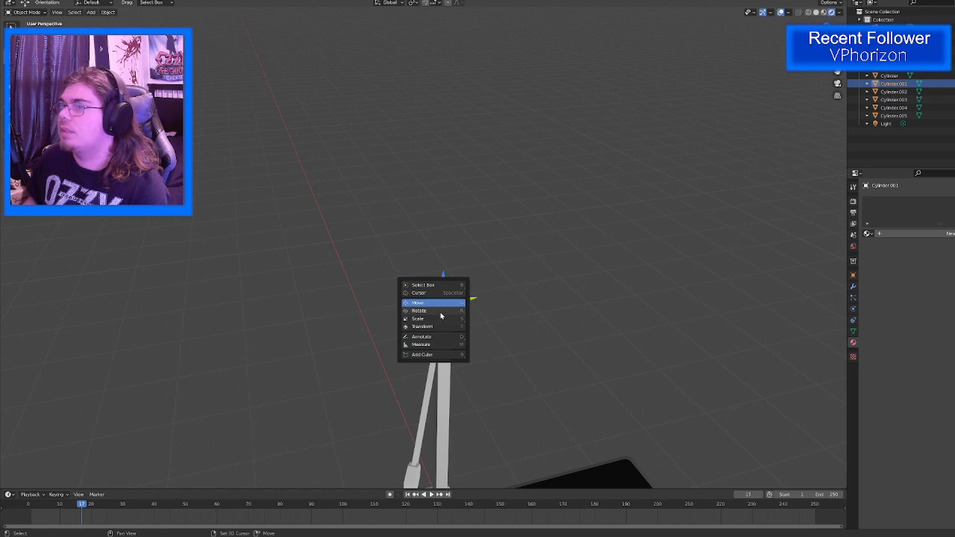
click(439, 319)
middle_drag(442, 311, 459, 231)
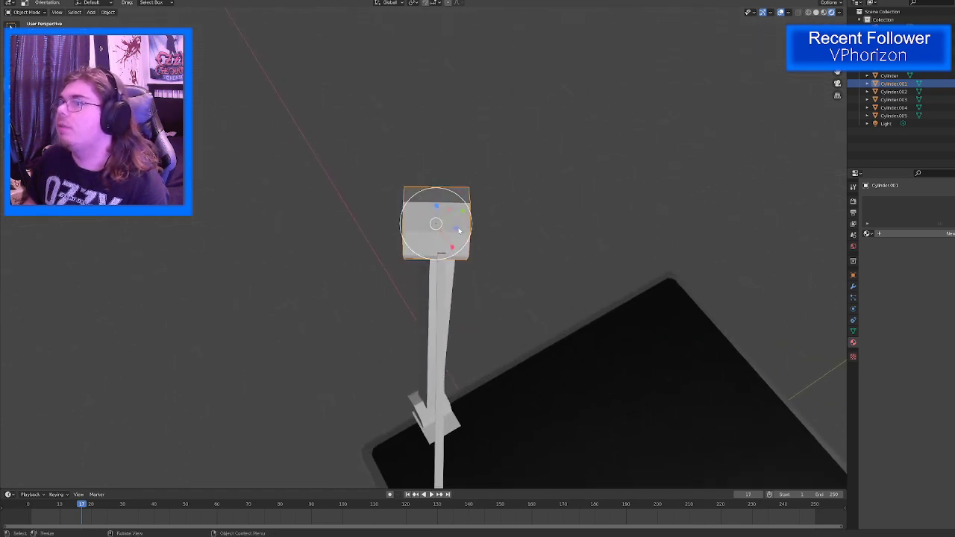
Step: In edit mode, move one end face of the top joint inward about 0.014 m in X and 0.023 m in Y
key(Tab)
middle_drag(366, 239, 399, 222)
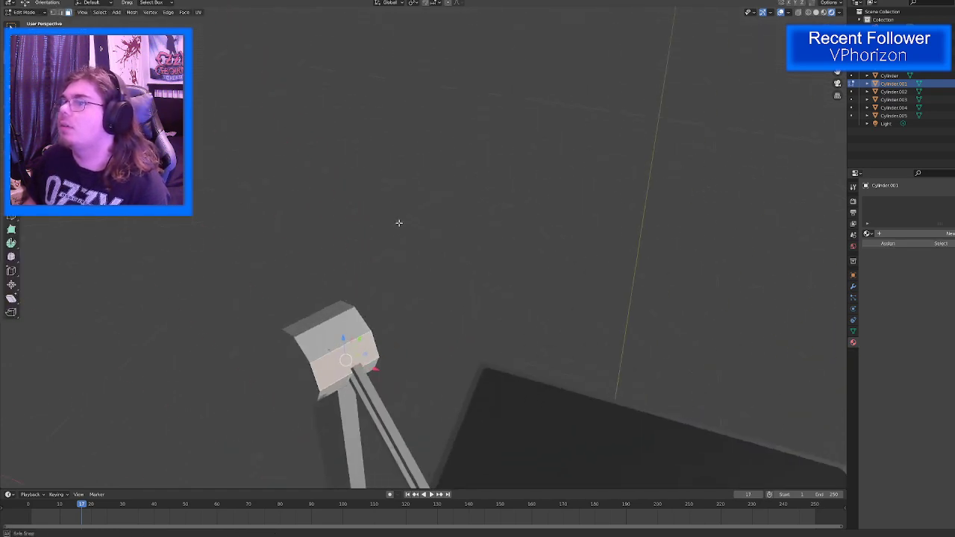
click(303, 359)
key(g)
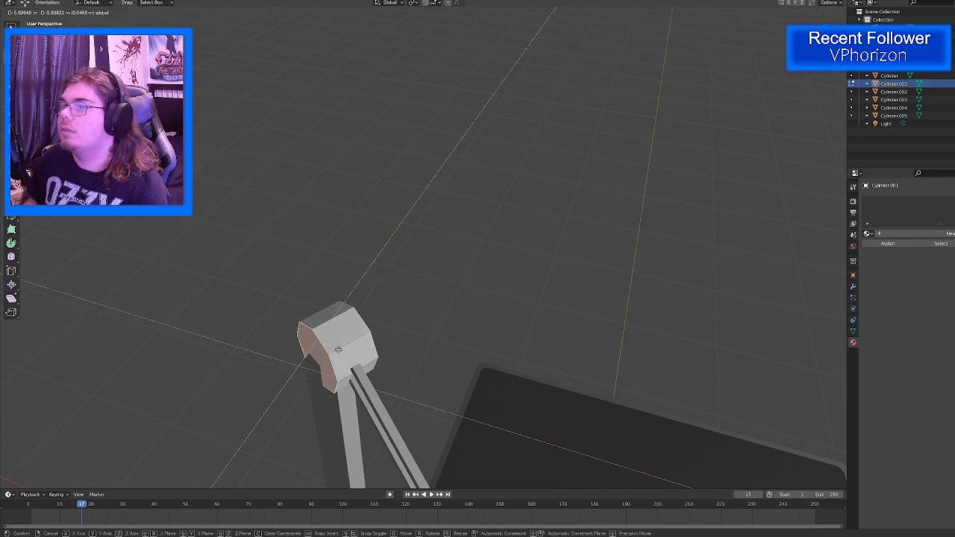
click(330, 353)
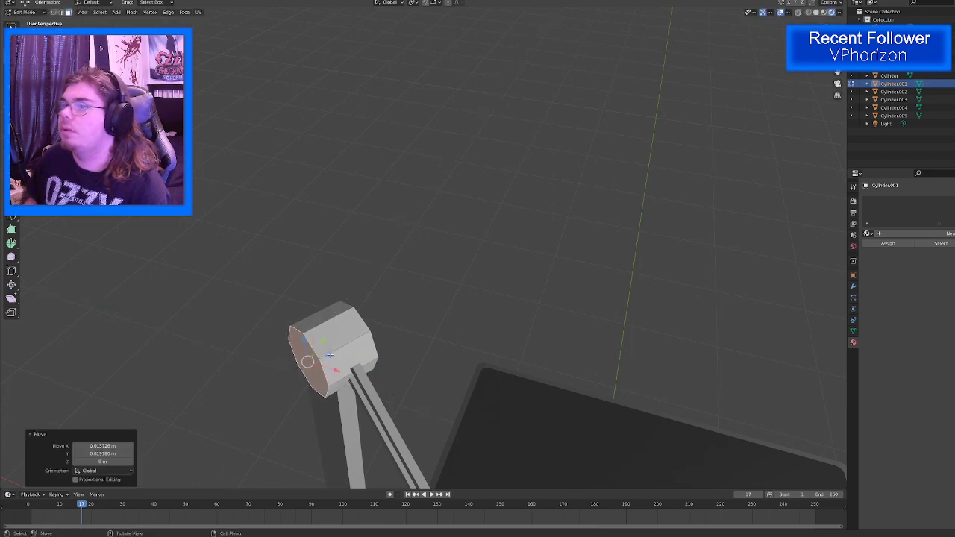
Step: Move the top joint's opposite end face inward in the XY plane, fine-tune it slightly, and return to object mode
middle_drag(329, 354, 567, 384)
click(570, 387)
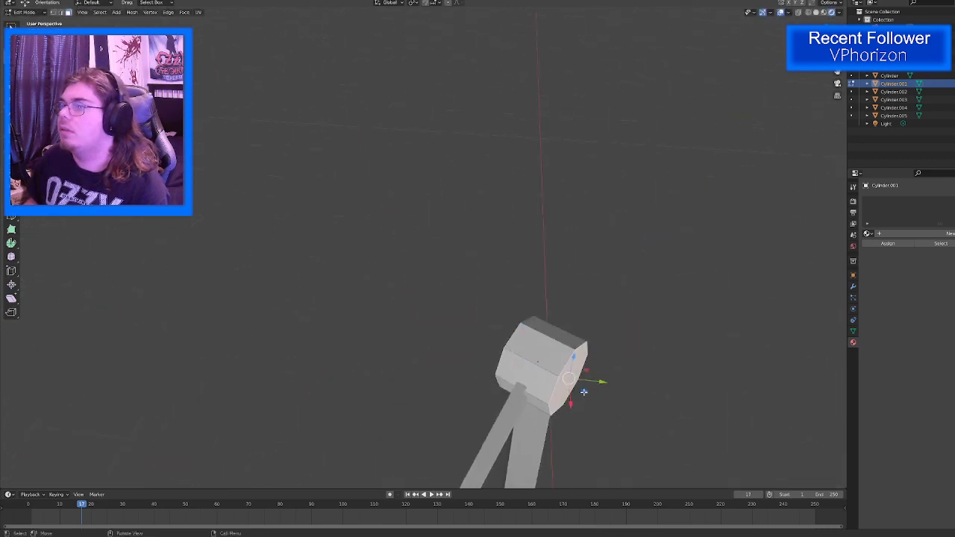
key(g)
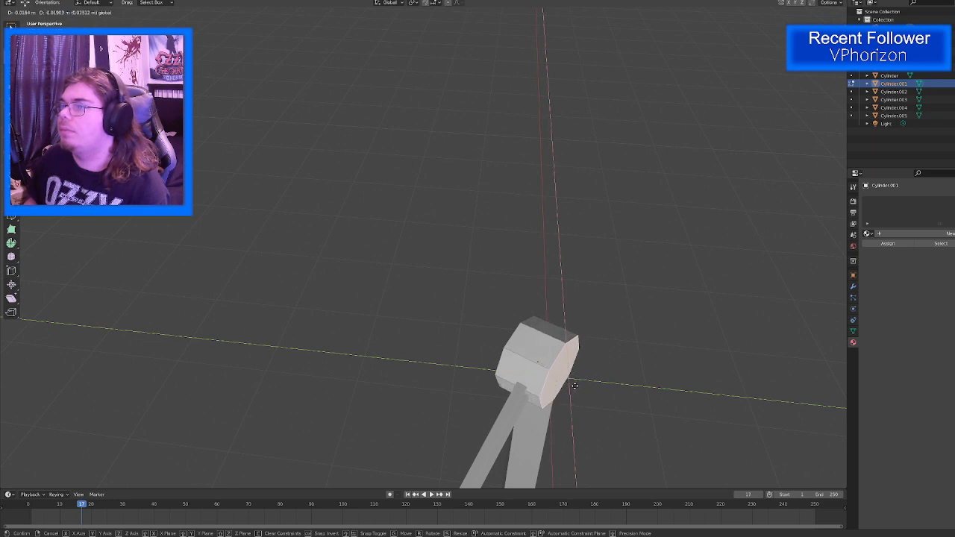
click(574, 385)
middle_drag(567, 388, 520, 322)
drag(521, 309, 520, 313)
middle_drag(428, 401, 434, 374)
scroll(435, 375, down, 5)
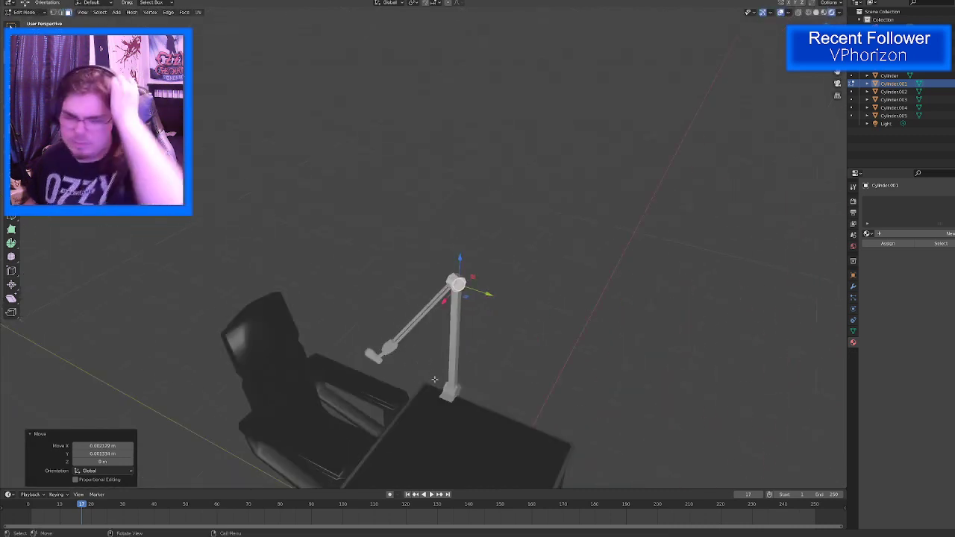
scroll(432, 383, down, 1)
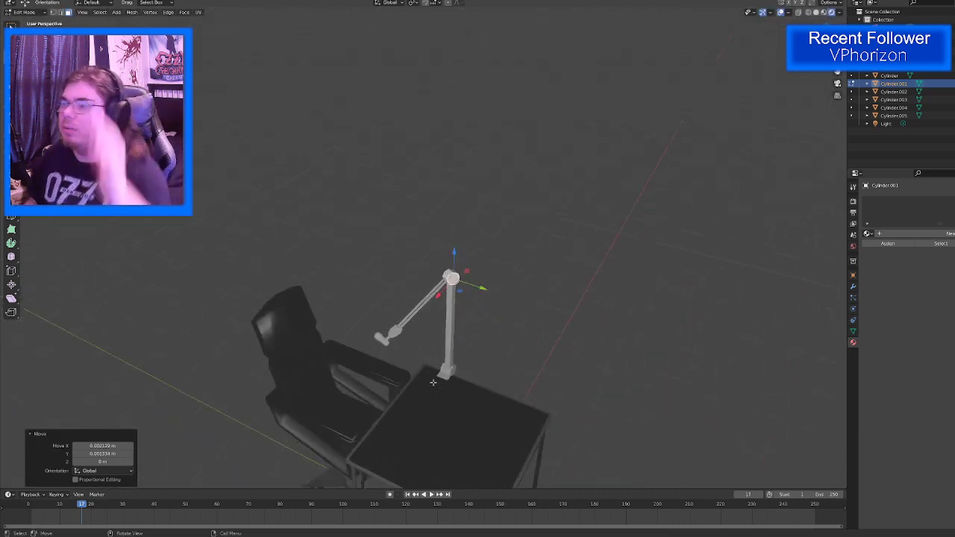
middle_drag(433, 384, 468, 357)
key(Tab)
scroll(467, 358, up, 6)
scroll(368, 317, down, 3)
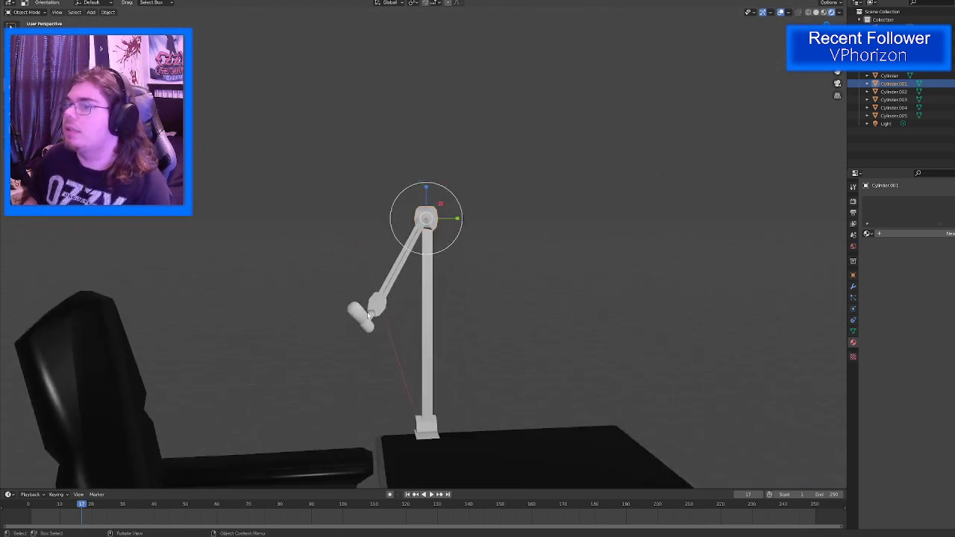
Step: Give the larger cylinder of the capsule head a new material with a pale cyan base color
click(361, 312)
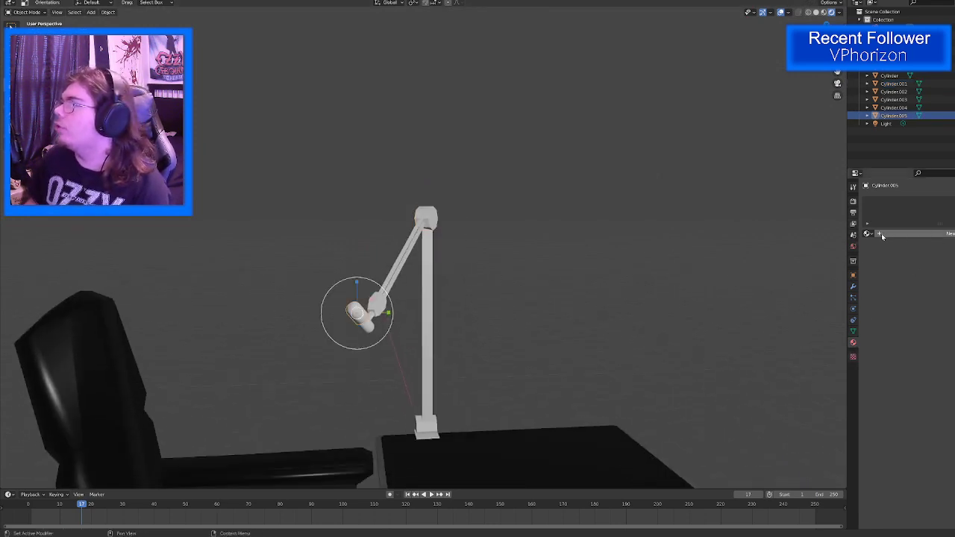
click(948, 233)
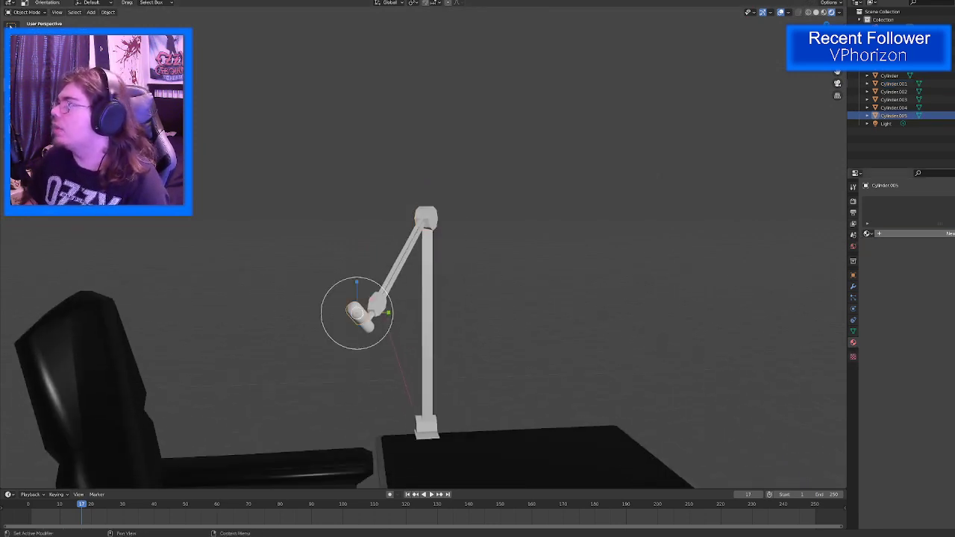
click(948, 233)
click(948, 316)
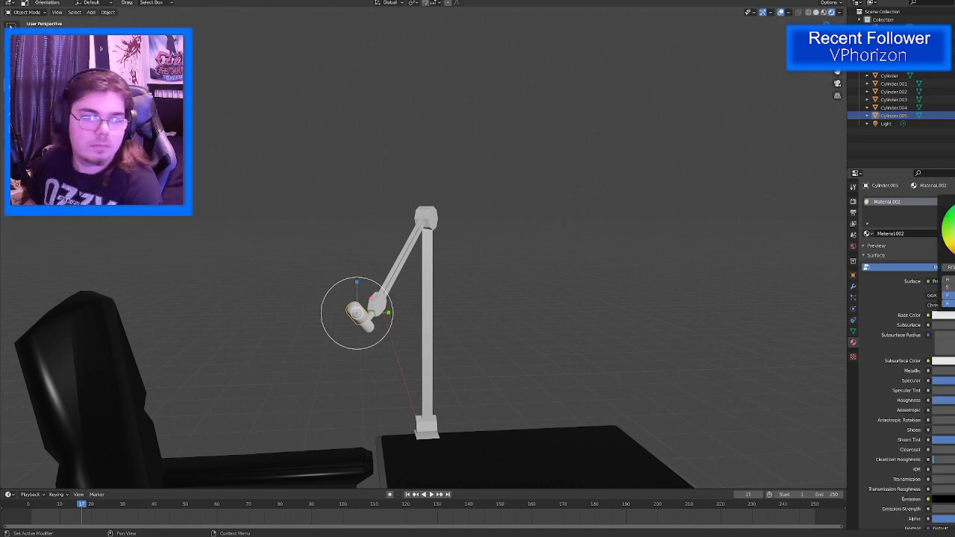
click(954, 245)
drag(954, 244, 954, 230)
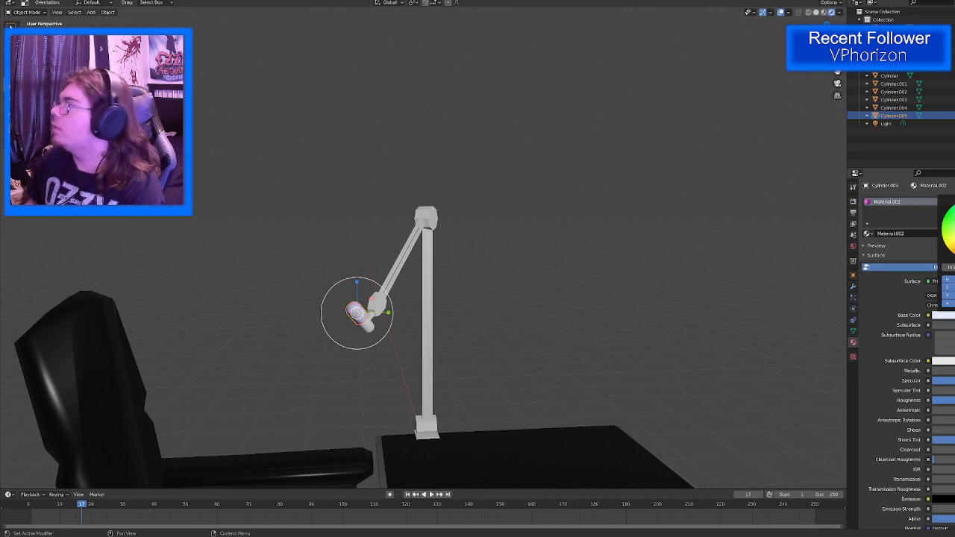
scroll(468, 374, up, 4)
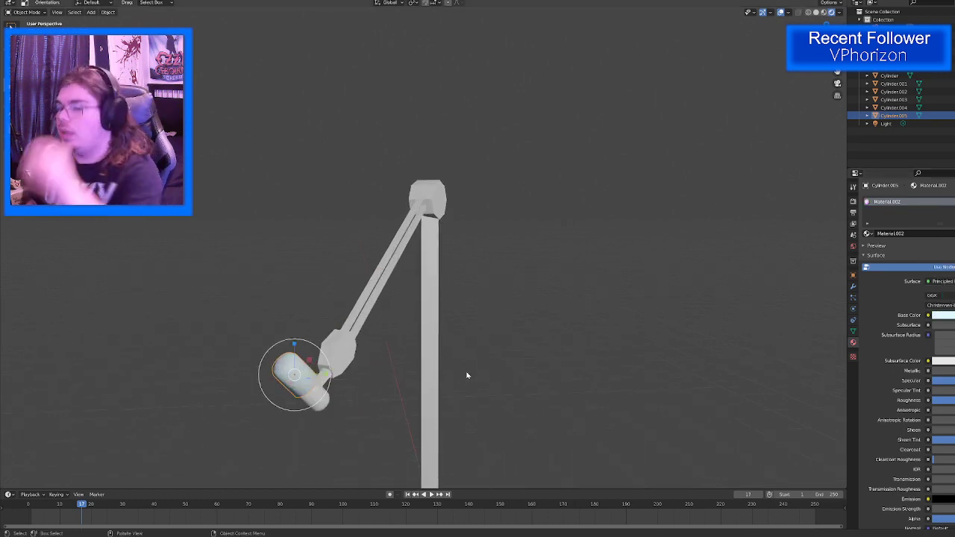
scroll(384, 361, down, 4)
middle_drag(371, 366, 339, 360)
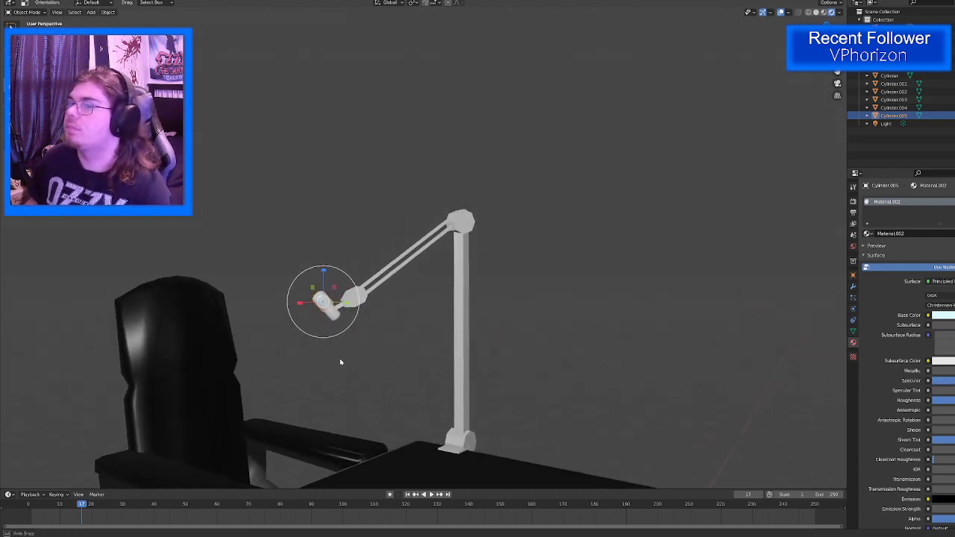
Step: Select the arm parts with the clamp block at the desk edge as the active object, and assign the existing Material.001
click(339, 312)
shift+click(351, 303)
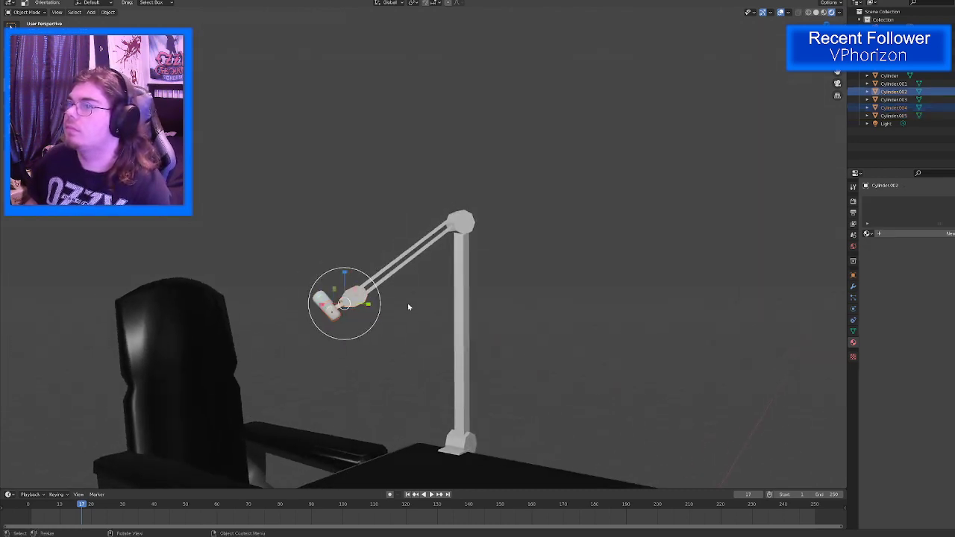
scroll(408, 306, up, 3)
shift+click(253, 368)
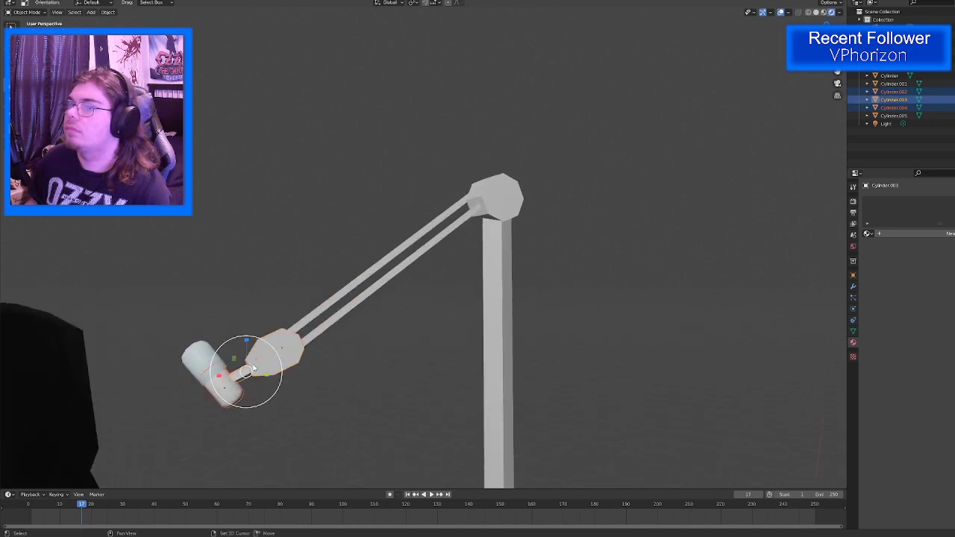
shift+click(366, 302)
scroll(500, 205, down, 5)
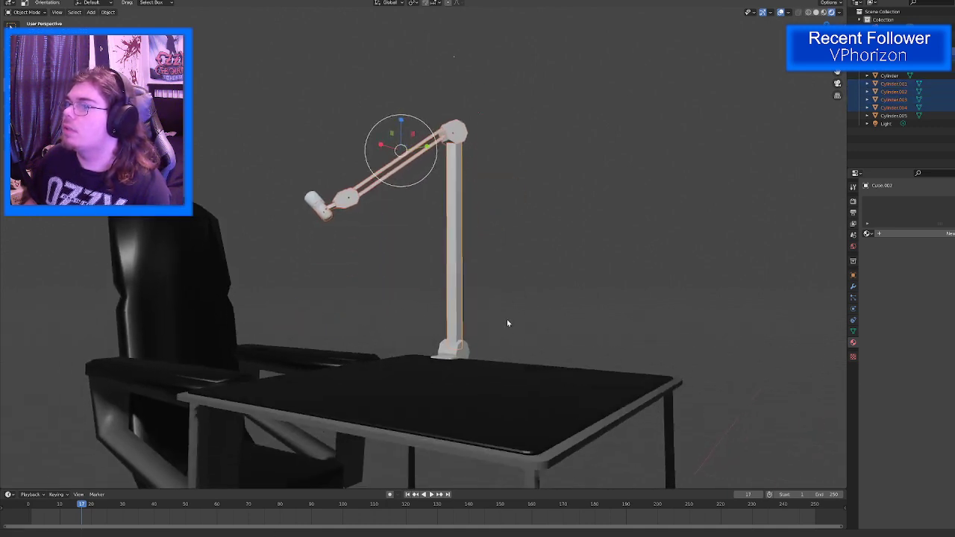
shift+click(443, 358)
shift+click(446, 362)
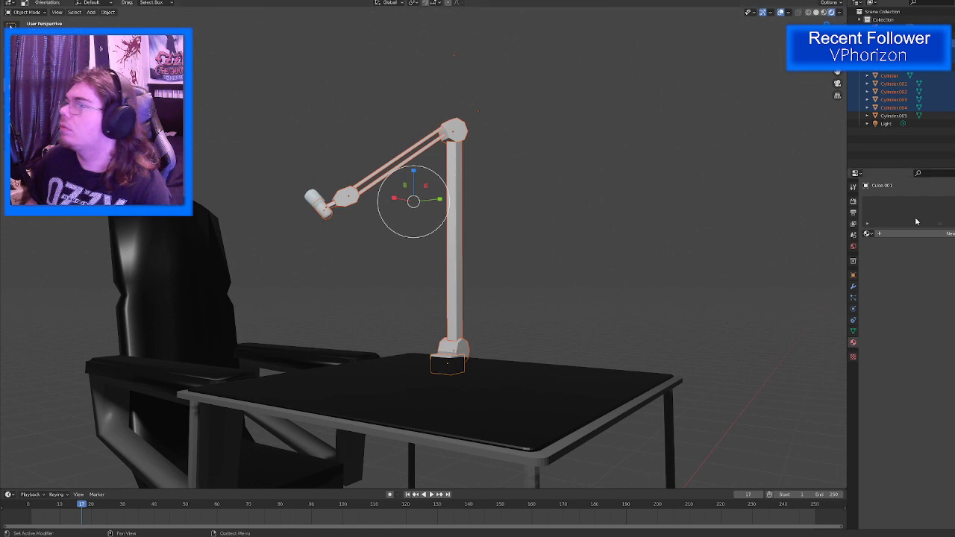
click(868, 233)
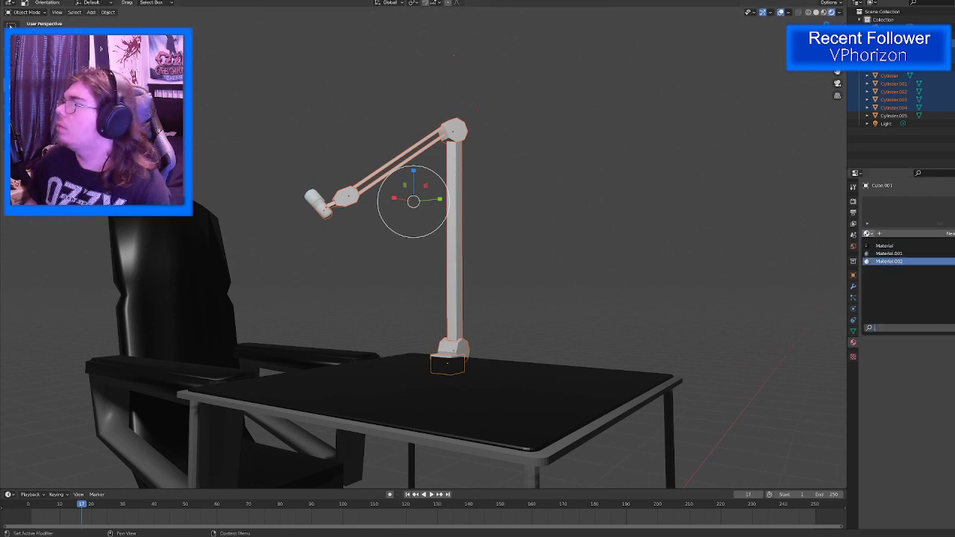
click(895, 254)
Step: Assign Material.001 to the base cylinder above the clamp block and to the upright post
click(457, 344)
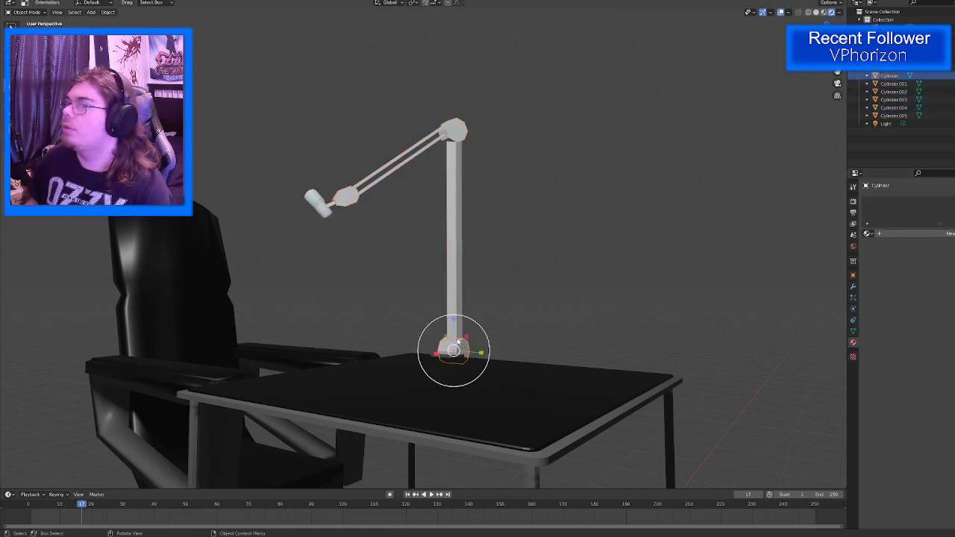
click(867, 234)
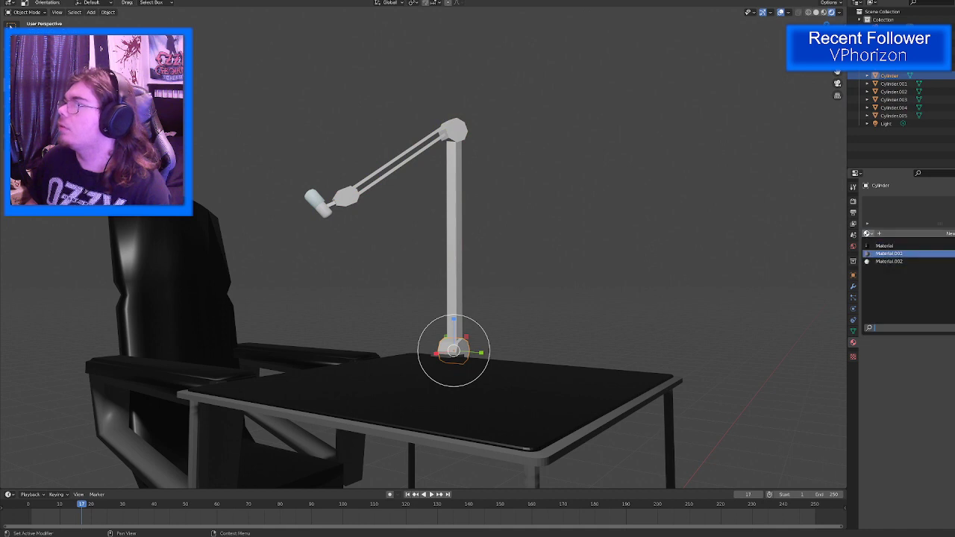
click(896, 261)
click(451, 234)
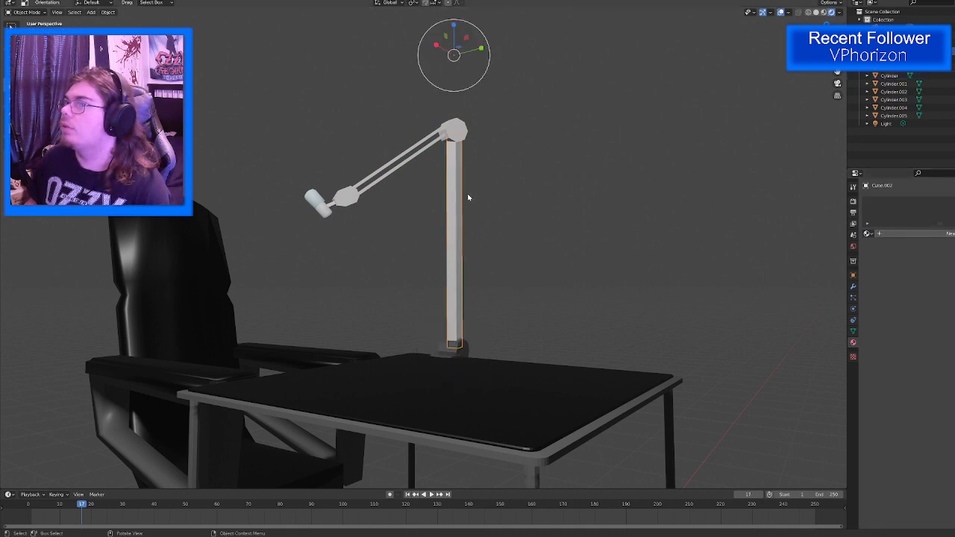
key(space)
click(867, 233)
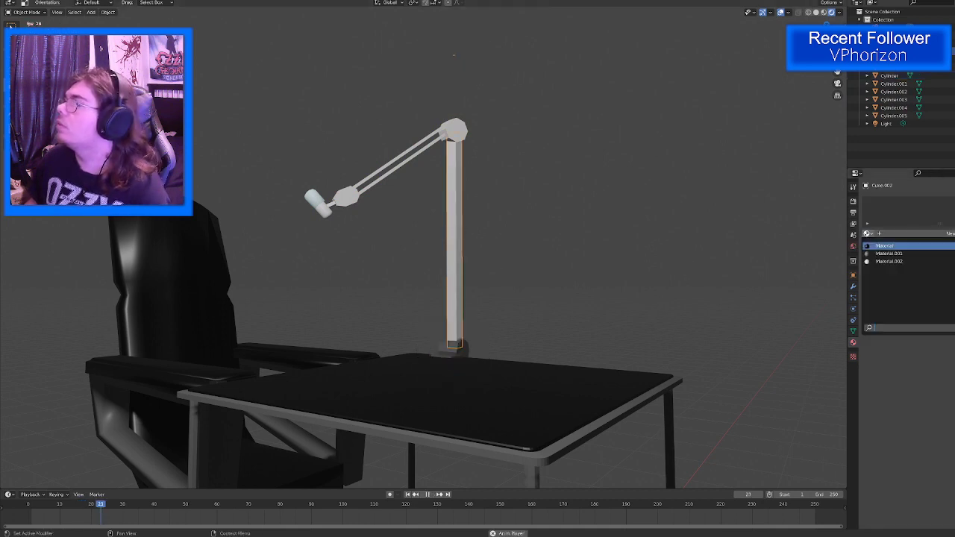
click(895, 255)
key(space)
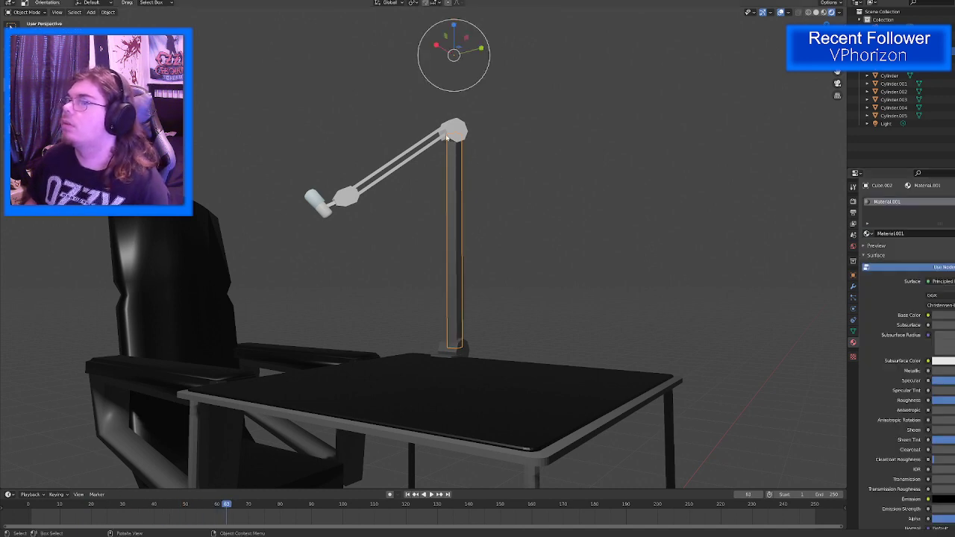
Step: Assign Material.001 to the joint at the top of the post and to the joint next to the capsule head
click(456, 140)
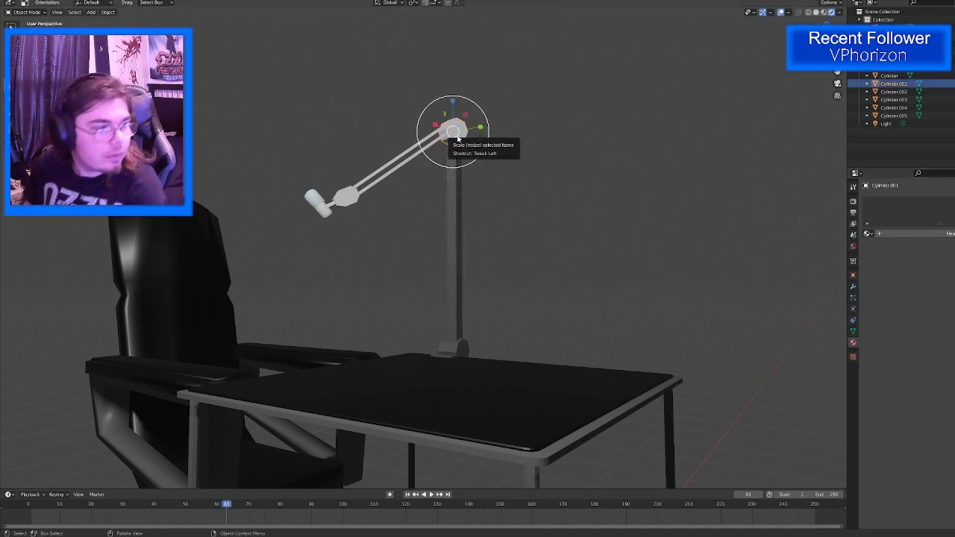
click(868, 236)
click(878, 255)
middle_drag(400, 140, 447, 177)
scroll(399, 163, up, 4)
click(348, 167)
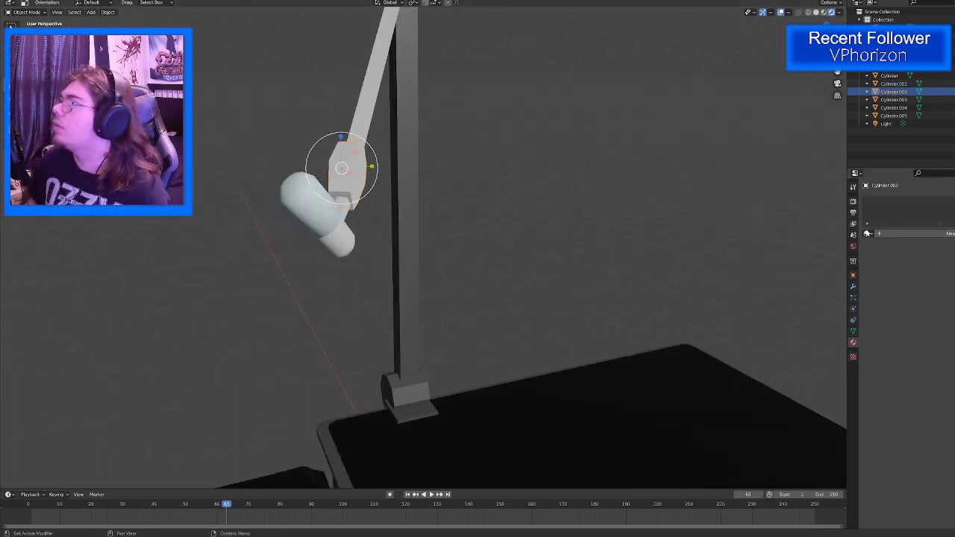
click(867, 234)
click(888, 254)
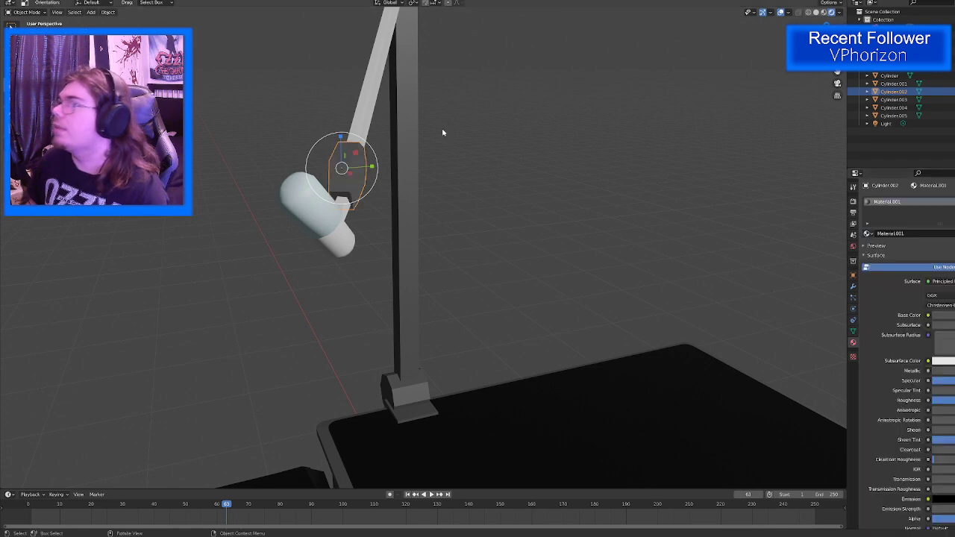
Step: Assign Material.001 to the slanted arm bars, the small connector beside the capsule head and the head's smaller cylinder
click(372, 93)
click(867, 233)
click(888, 255)
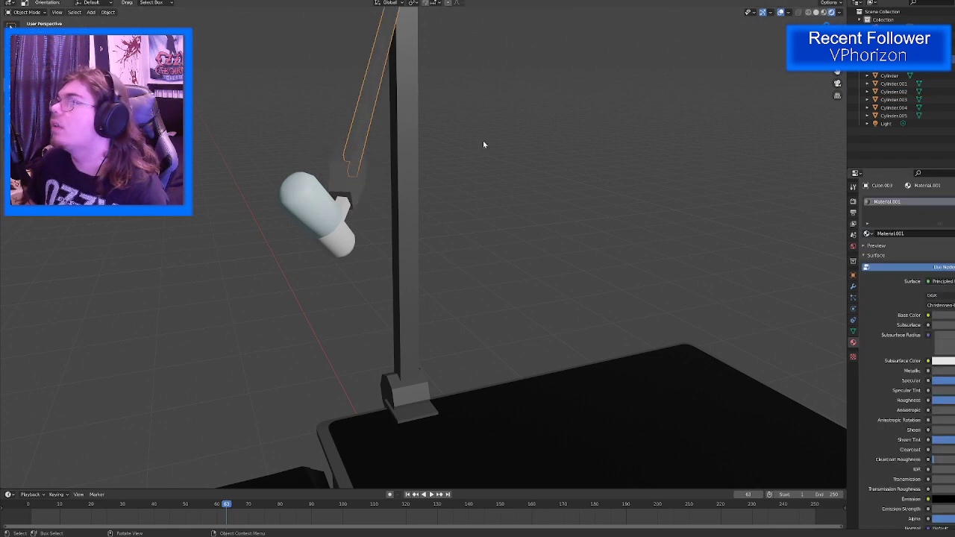
middle_drag(483, 144, 599, 196)
click(599, 196)
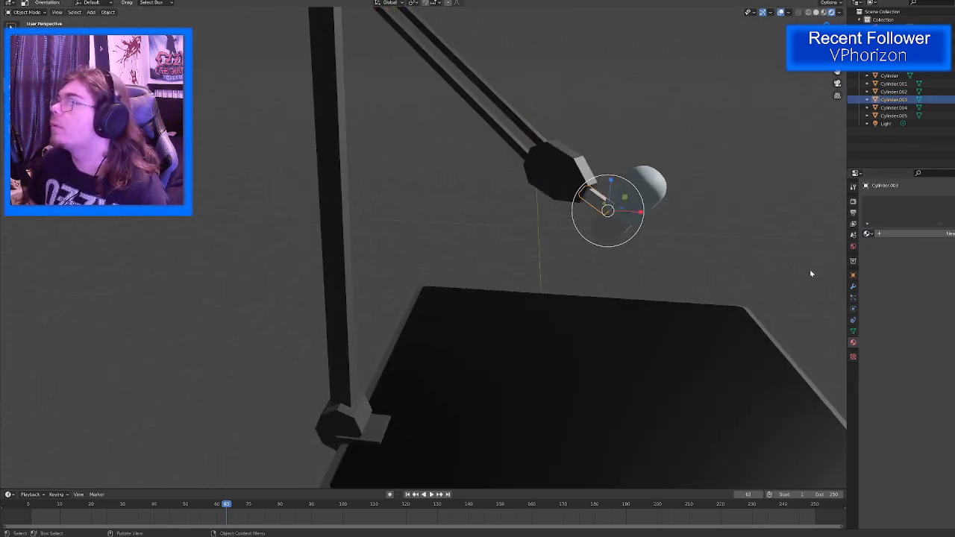
click(867, 234)
click(888, 255)
click(602, 232)
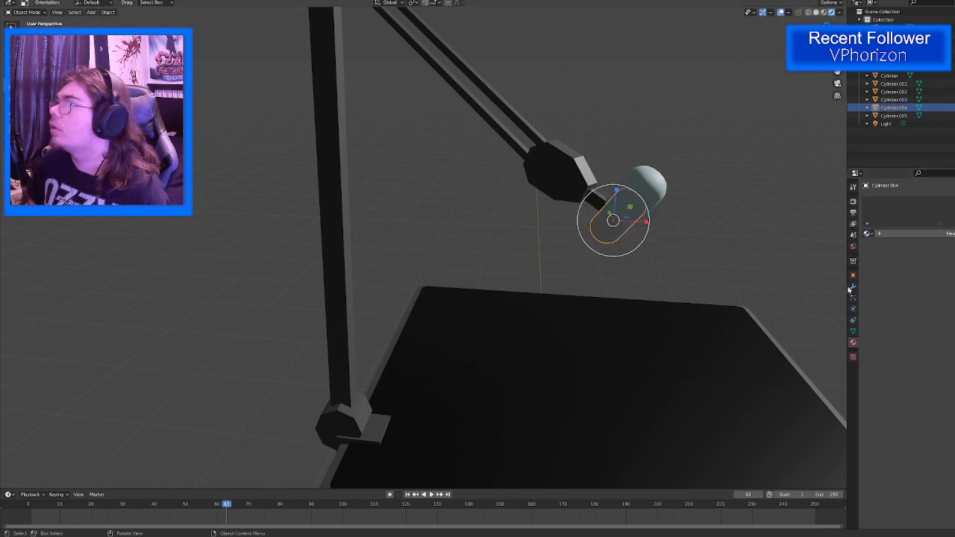
click(867, 234)
click(888, 256)
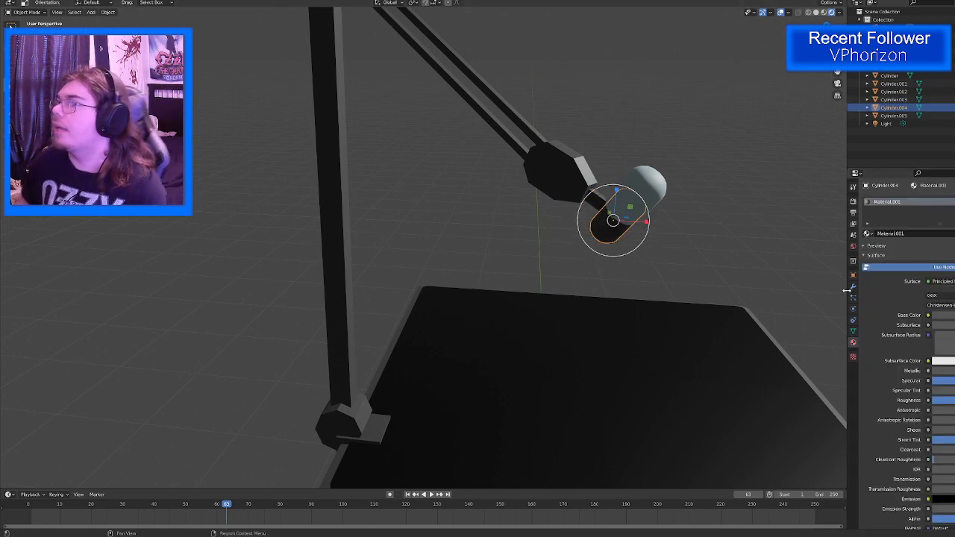
Step: Try shading the base cylinder above the clamp block smooth with Auto Smooth enabled in its mesh normals
middle_drag(724, 234, 524, 363)
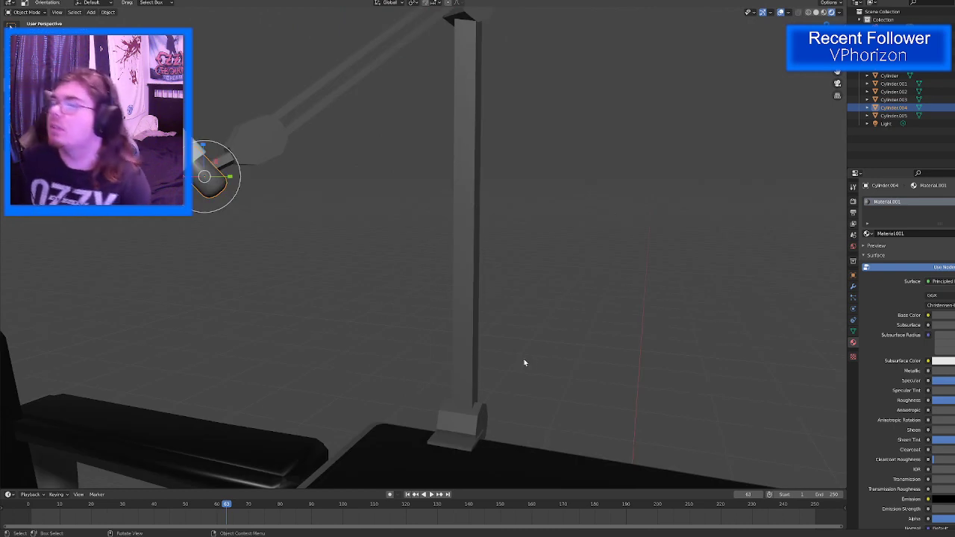
click(454, 422)
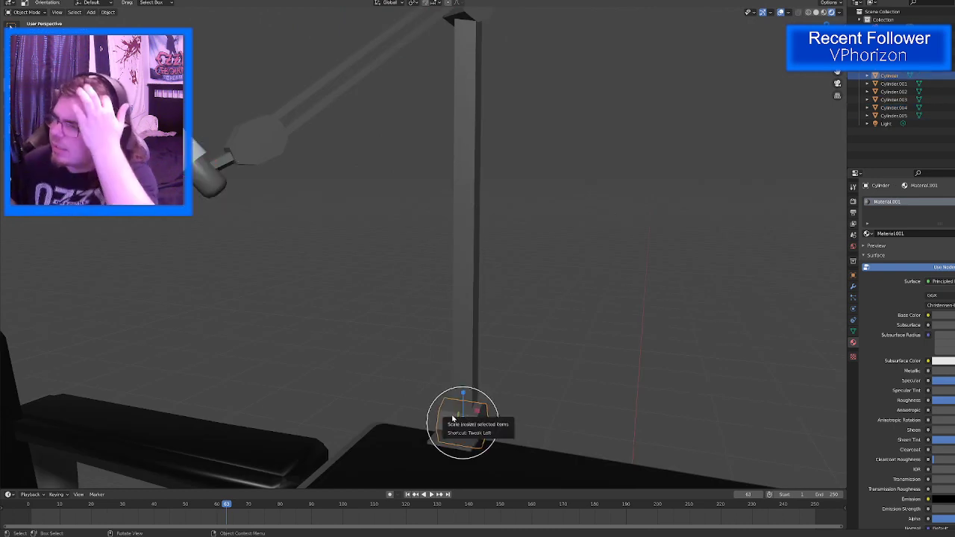
right_click(455, 422)
click(432, 401)
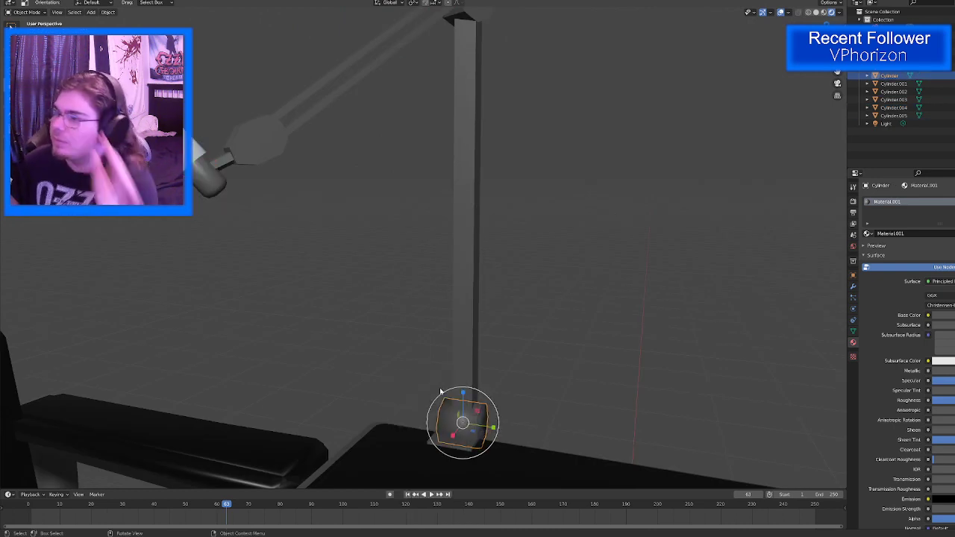
middle_drag(496, 353, 628, 354)
scroll(449, 324, down, 3)
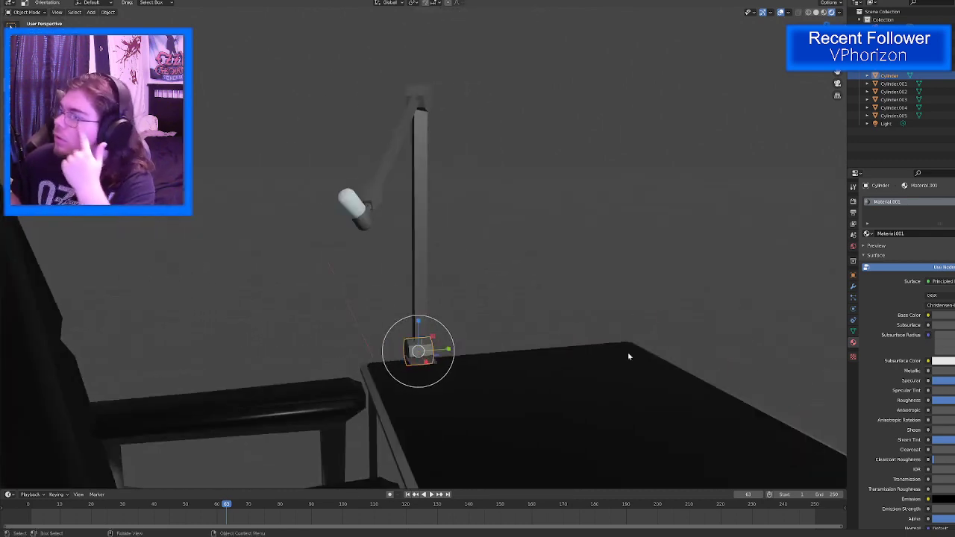
click(853, 332)
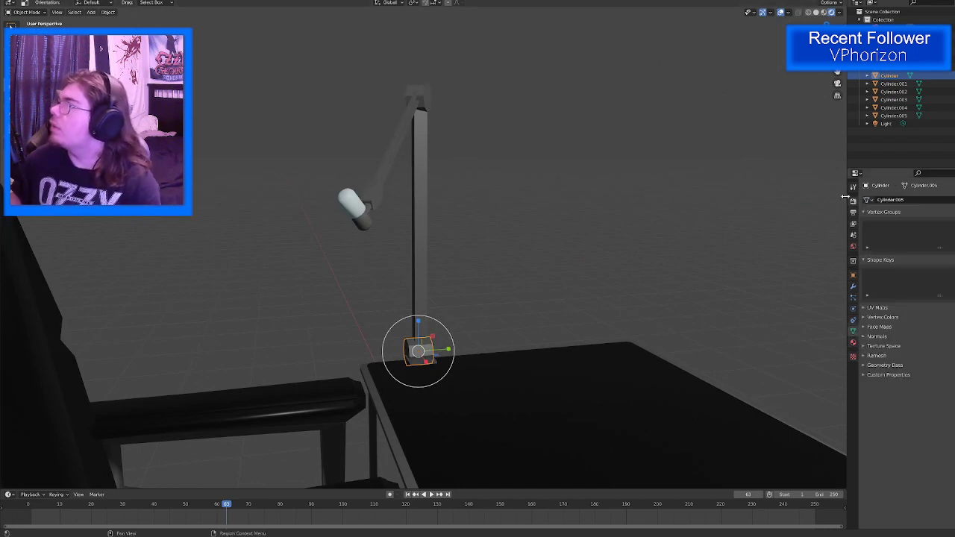
click(863, 337)
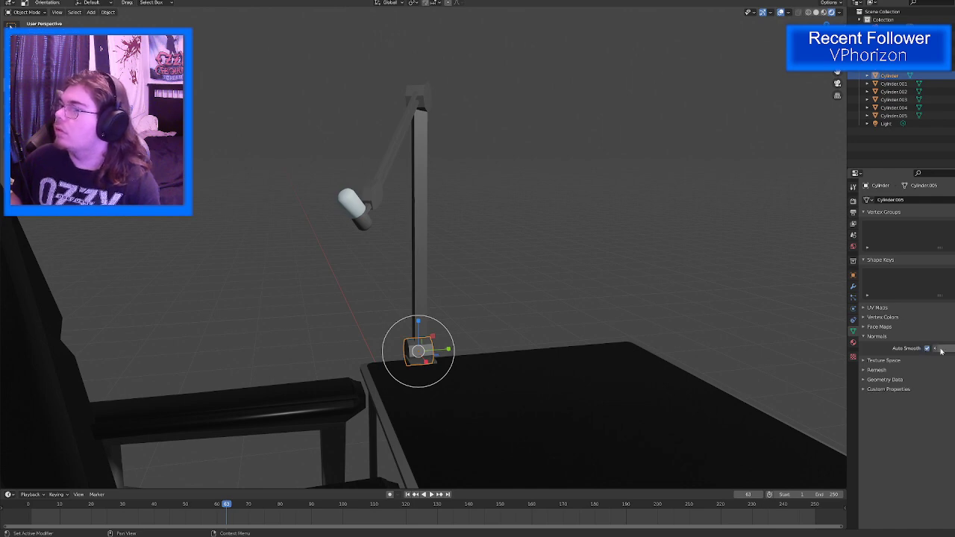
Step: Select all objects and turn off Auto Smooth for the active base cylinder
middle_drag(746, 328, 675, 317)
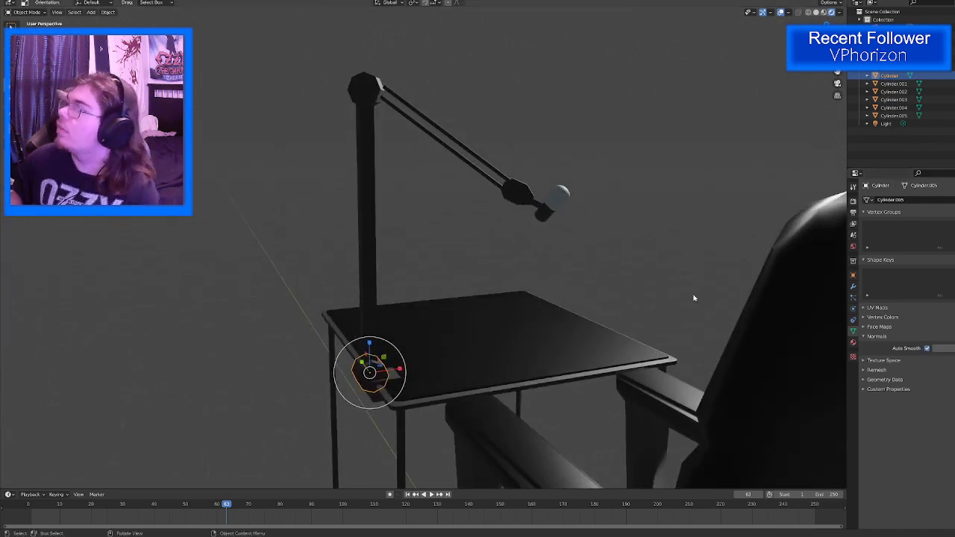
key(a)
key(shift+s)
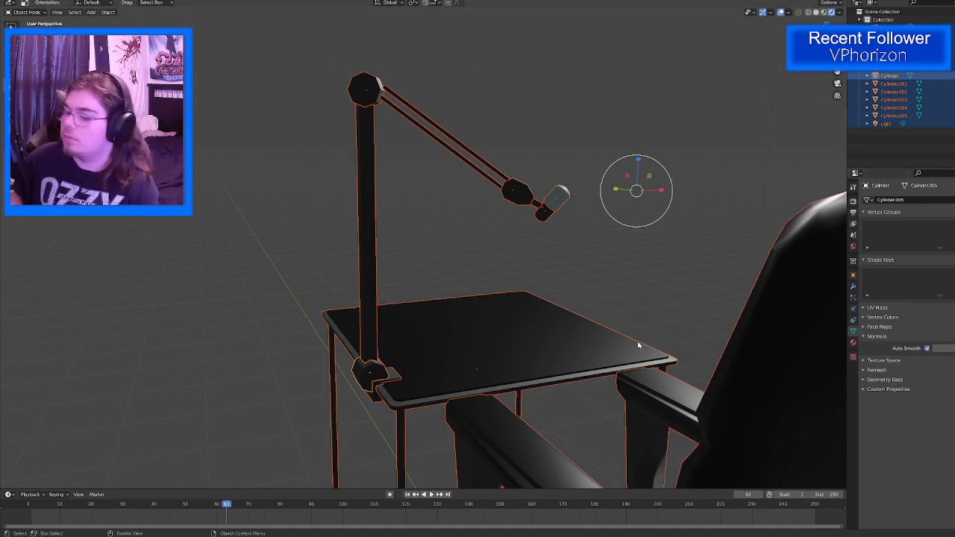
middle_drag(638, 346, 560, 333)
scroll(458, 330, up, 10)
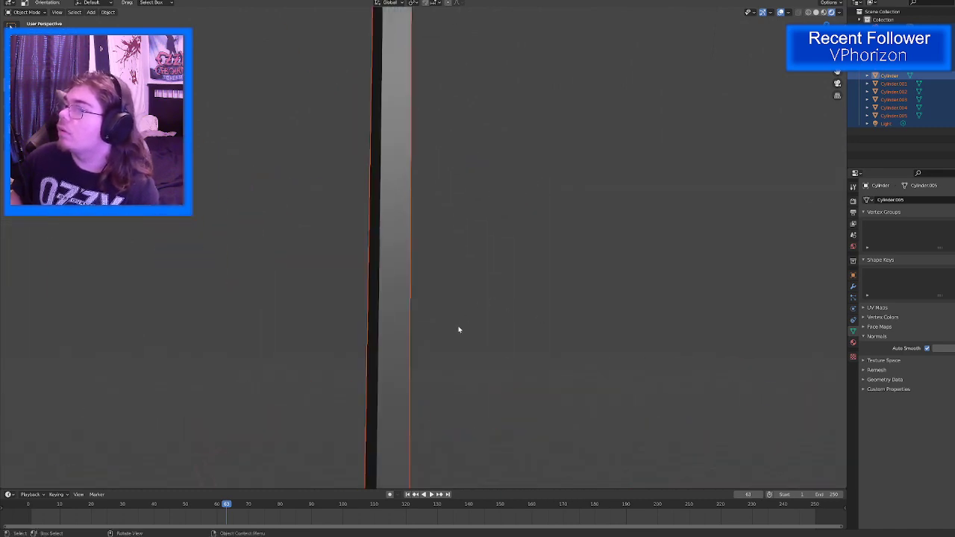
middle_drag(459, 330, 720, 309)
scroll(660, 288, down, 3)
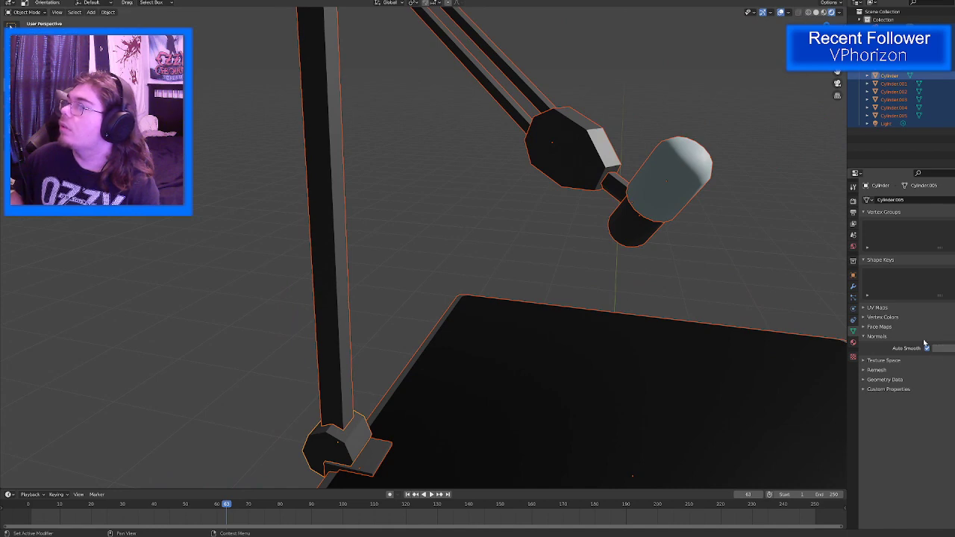
middle_drag(472, 352, 381, 376)
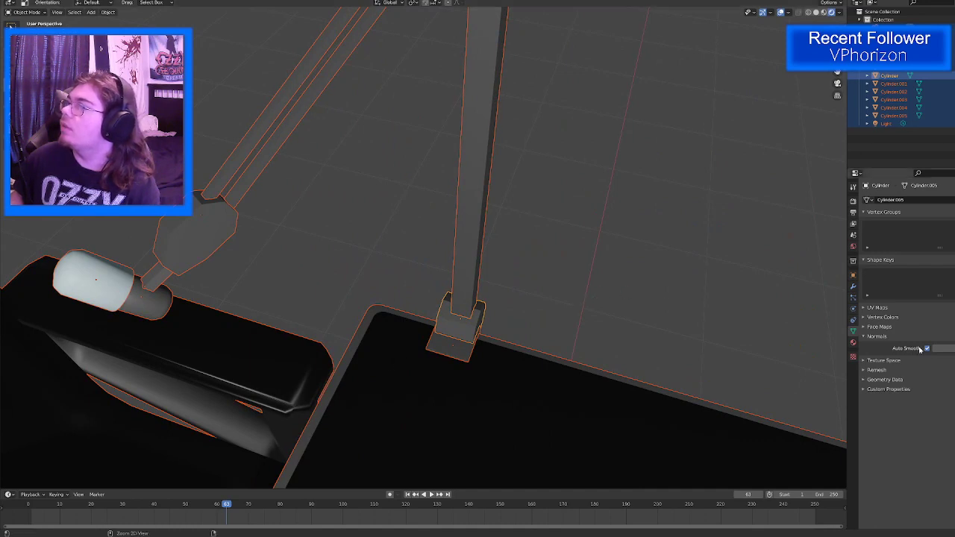
click(866, 329)
click(866, 328)
click(866, 307)
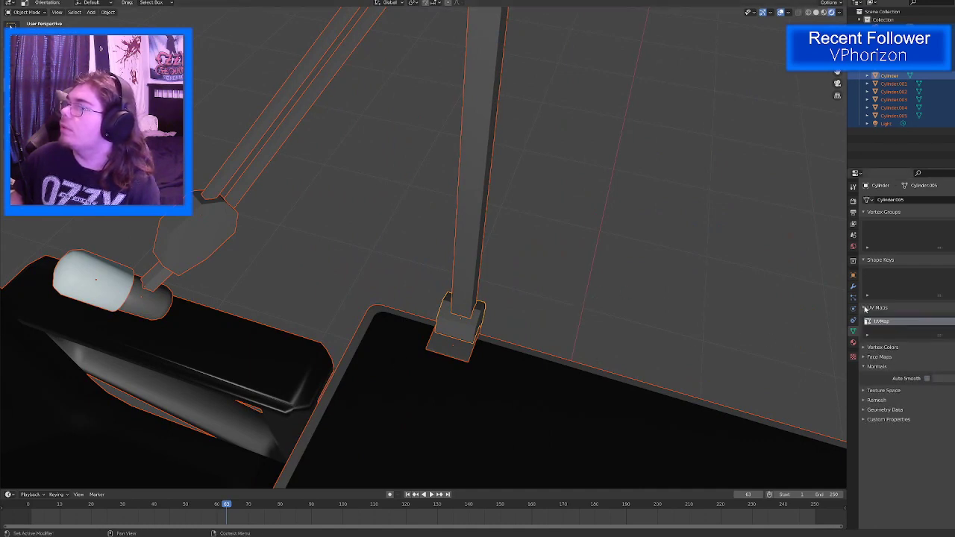
click(865, 307)
Step: Apply Shade Smooth to the base cylinder above the clamp block and to the upright post
click(597, 314)
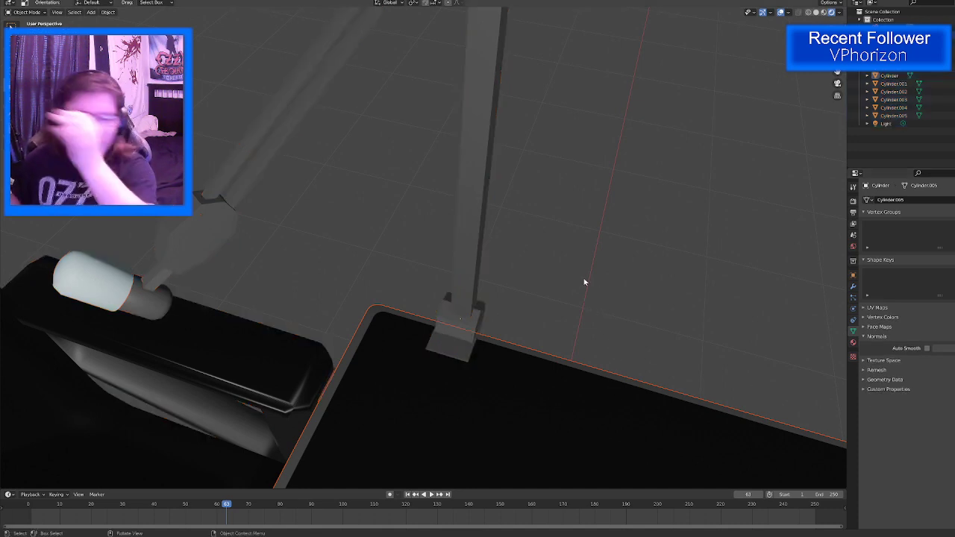
click(476, 314)
click(475, 331)
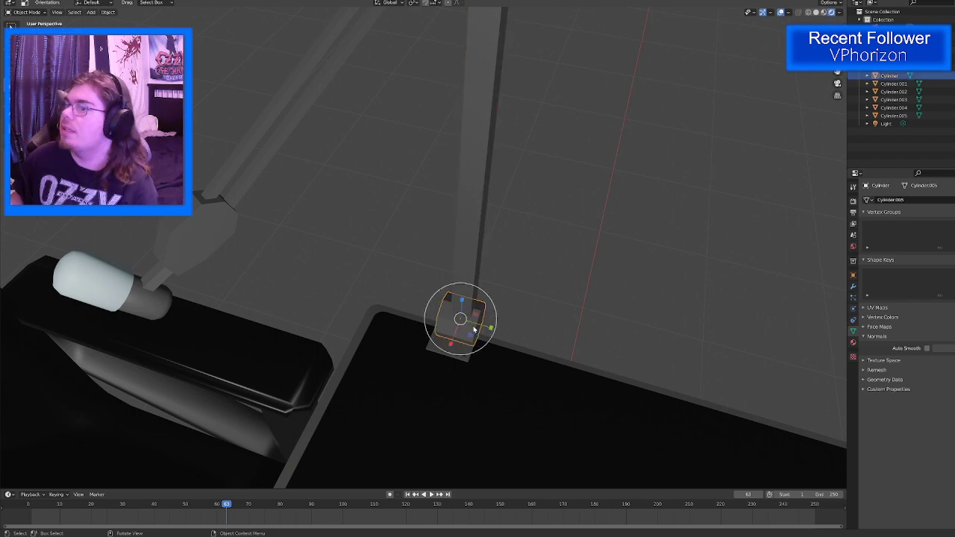
right_click(473, 330)
click(463, 329)
middle_drag(462, 328, 486, 185)
click(469, 284)
right_click(468, 284)
click(470, 281)
scroll(509, 247, down, 5)
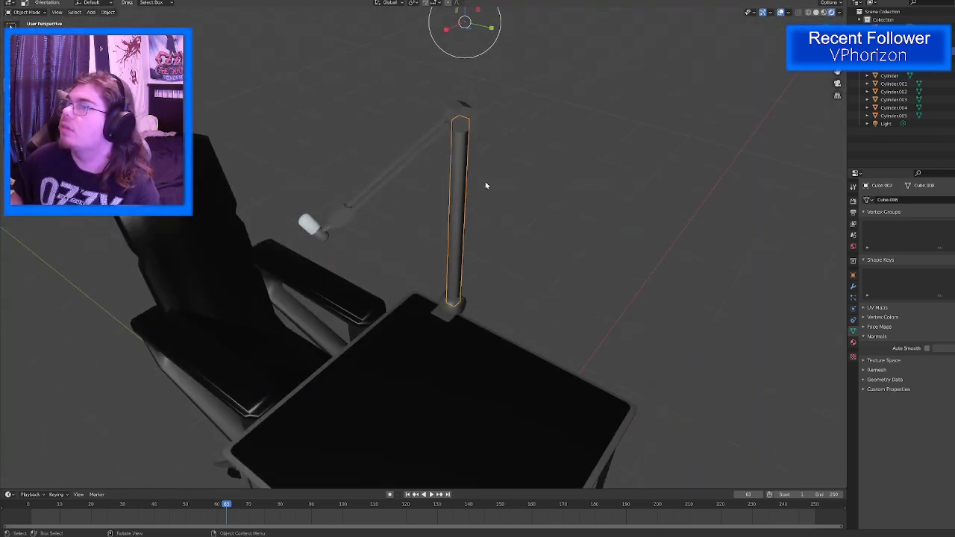
Step: Apply Shade Smooth to the joint at the top of the post and the joint near the capsule head
click(455, 124)
scroll(417, 143, up, 3)
shift+click(297, 175)
right_click(297, 175)
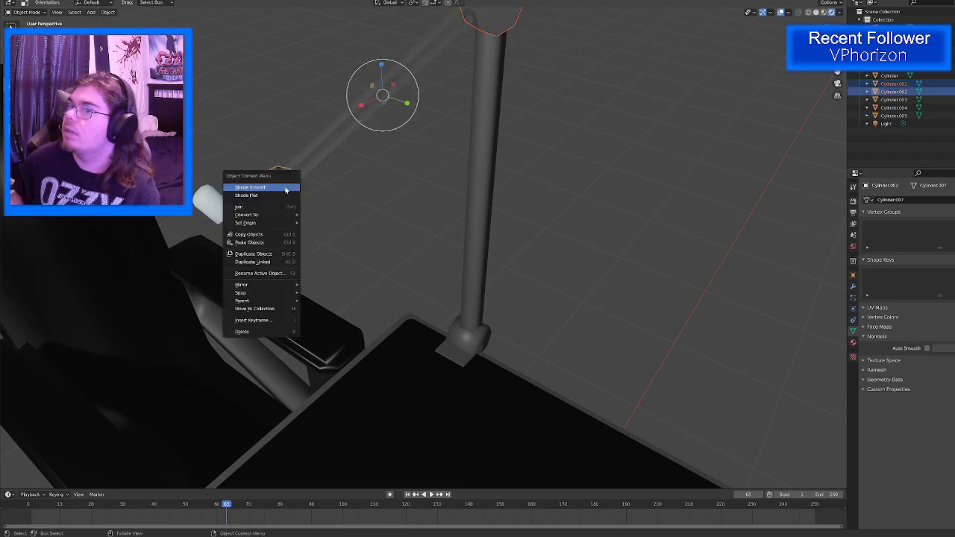
key(Escape)
Step: Apply Shade Smooth to the slanted arm bars, the small connector and both cylinders of the capsule head
middle_drag(297, 175, 338, 205)
click(209, 285)
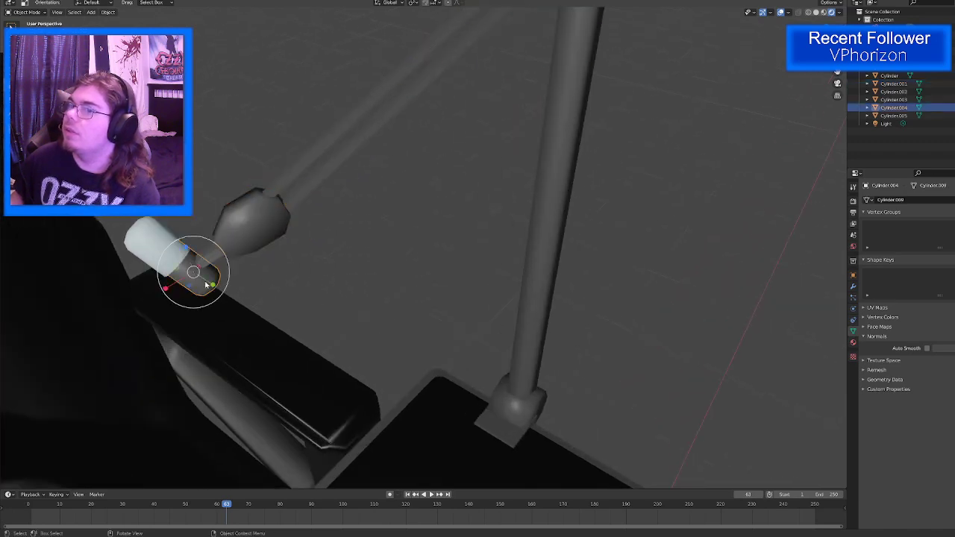
shift+click(286, 196)
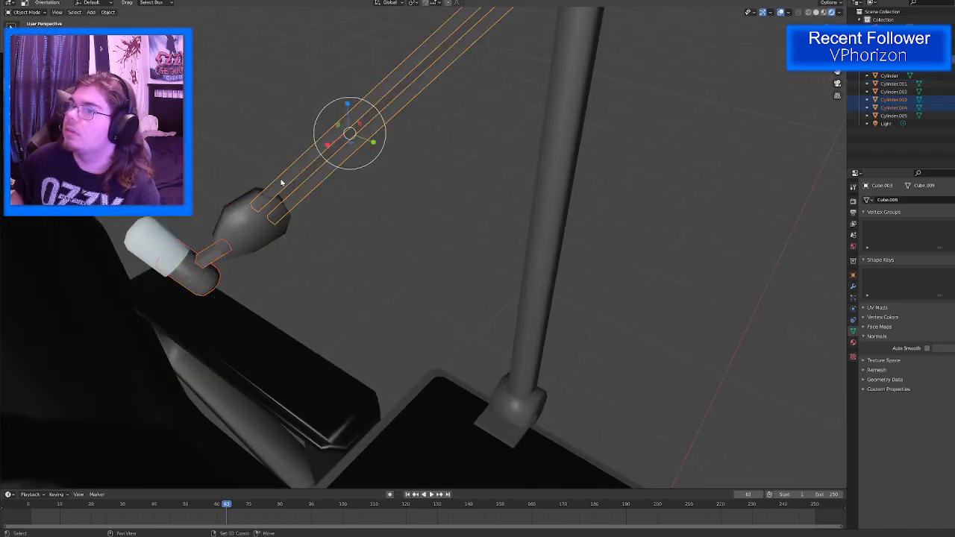
shift+click(158, 239)
right_click(158, 239)
click(157, 239)
scroll(171, 252, down, 3)
Step: Select every part of the arm, from the clamp block and post to both joints, the bars, connector and capsule head
middle_drag(172, 252, 436, 353)
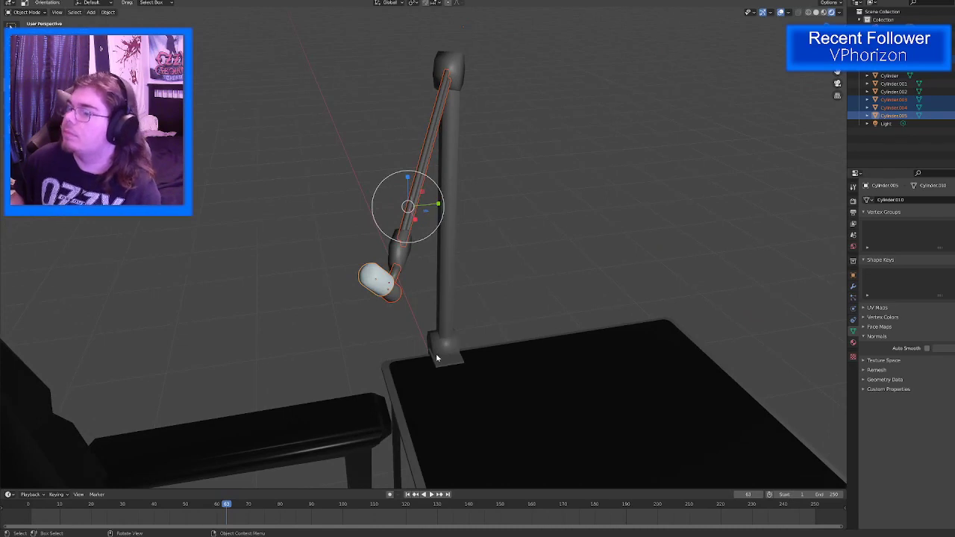
click(437, 356)
shift+click(454, 84)
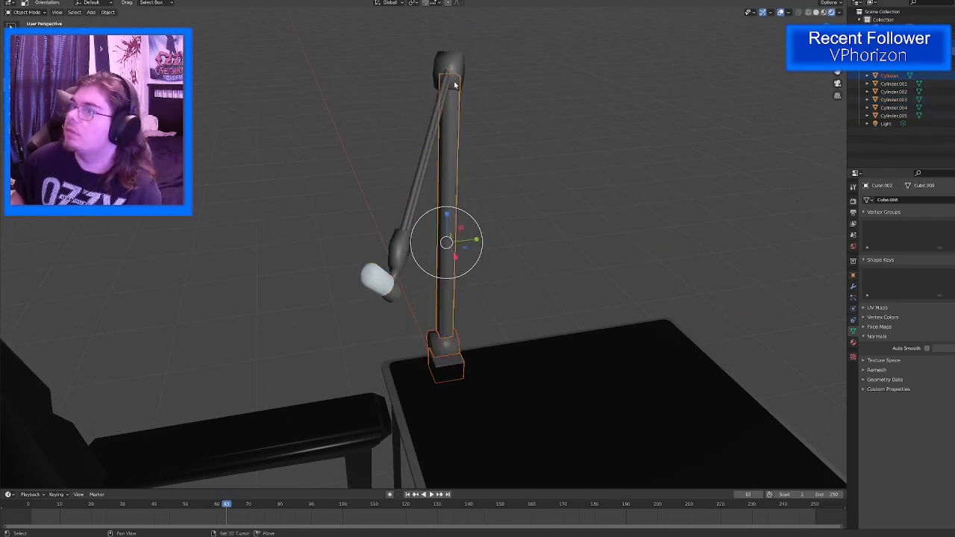
shift+click(442, 87)
shift+click(393, 266)
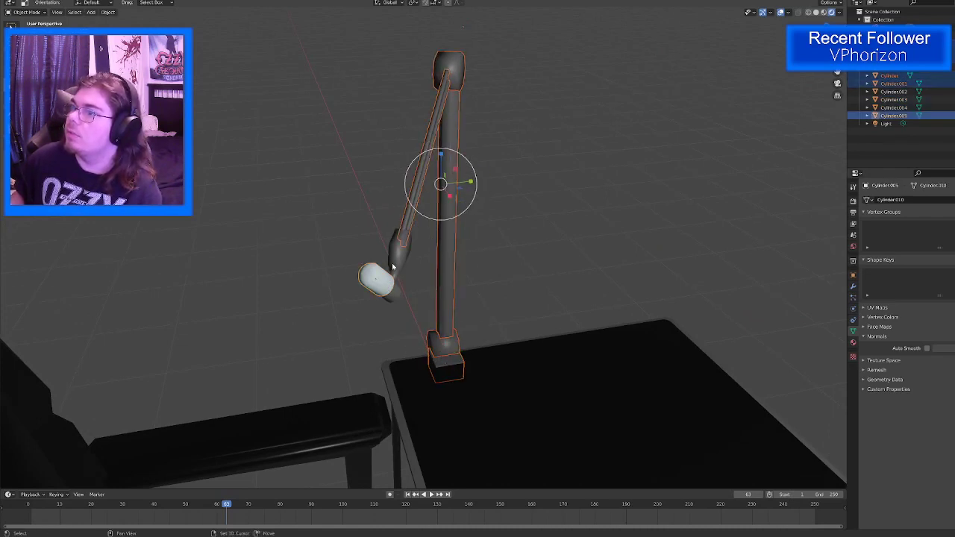
shift+click(399, 255)
shift+click(395, 273)
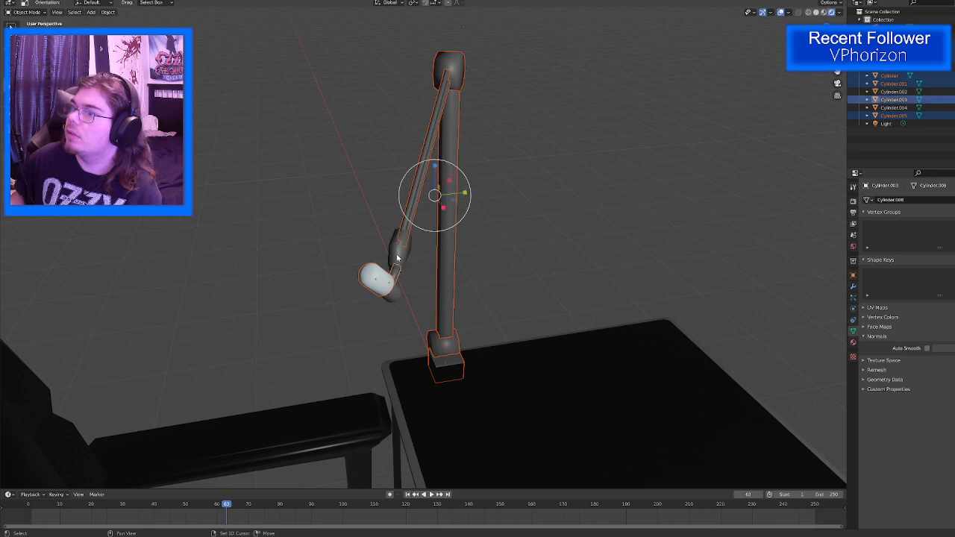
shift+click(396, 258)
shift+click(397, 299)
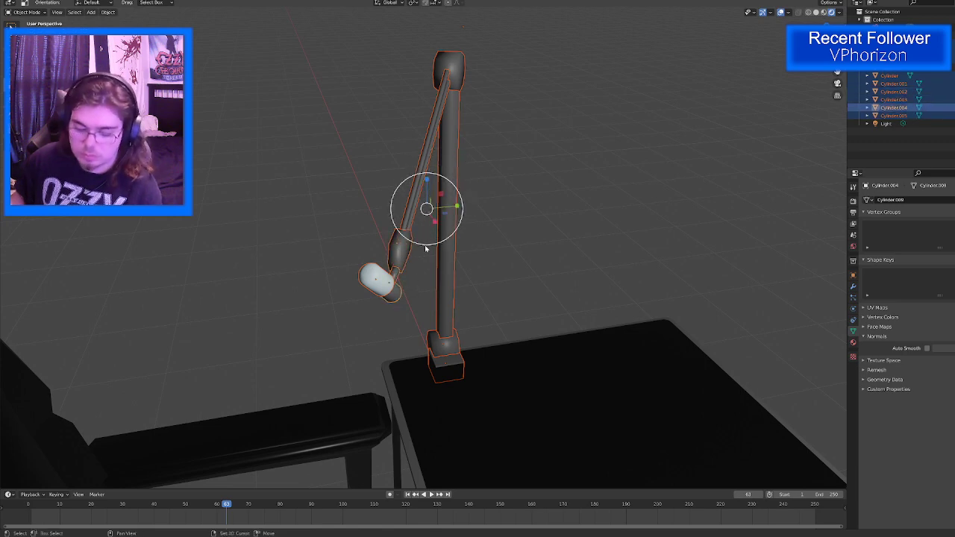
Step: Try to place a duplicate of the whole arm along the Y axis, and undo the duplication
key(shift+d)
key(x)
key(y)
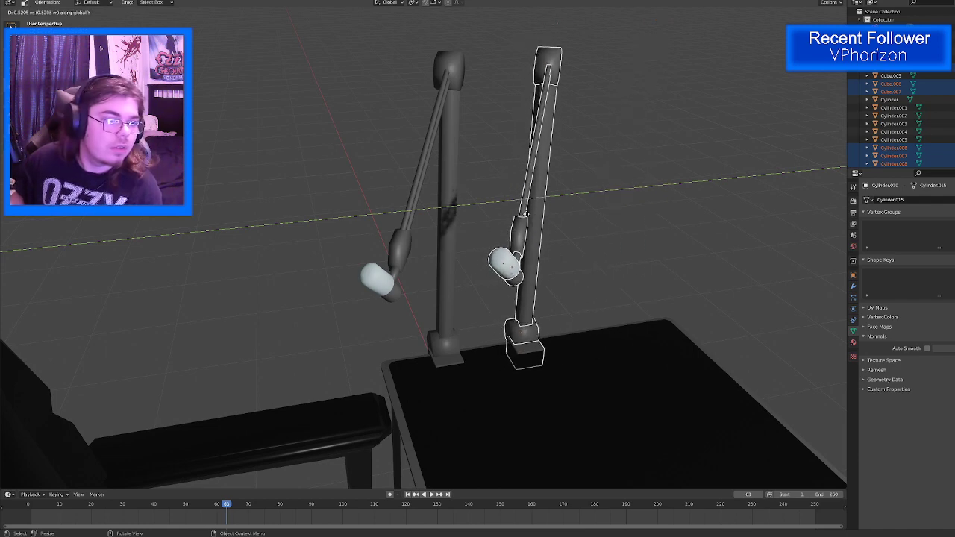
click(527, 214)
middle_drag(527, 214, 602, 271)
key(ctrl+z)
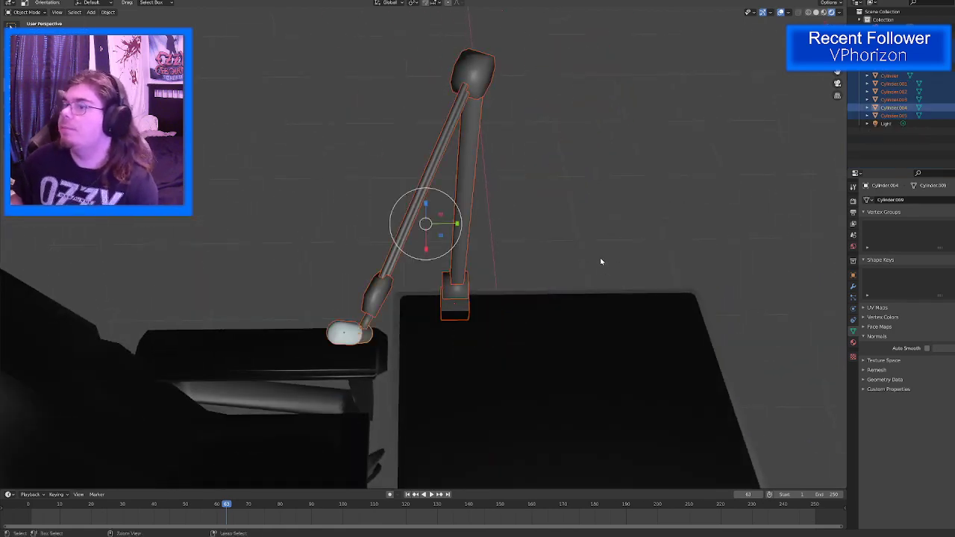
Step: Move the whole arm about 0.15 m along the Y axis with the Move tool
key(shift+space)
click(453, 231)
drag(456, 222, 490, 223)
Step: Duplicate the whole arm and place the copy about 0.55 m along the Y axis
key(shift+d)
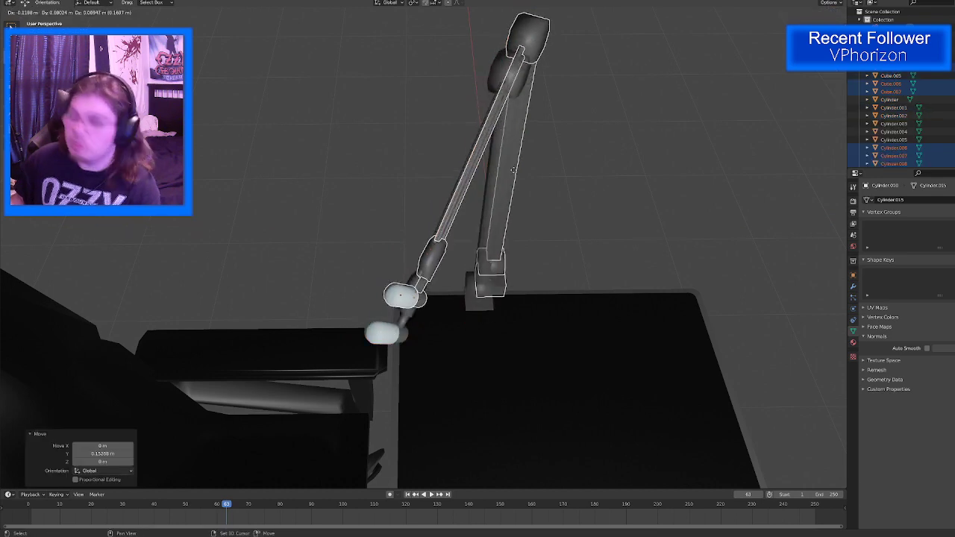
key(x)
key(y)
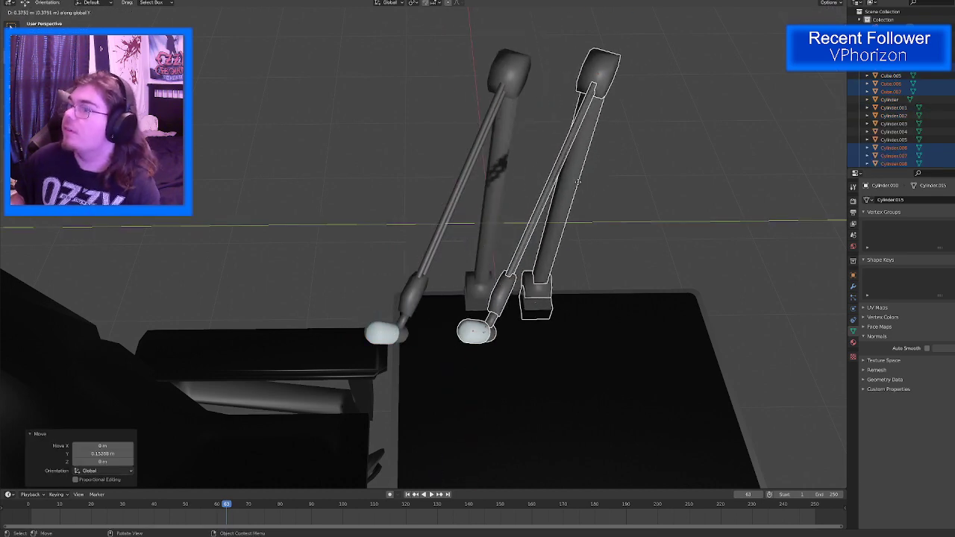
click(612, 177)
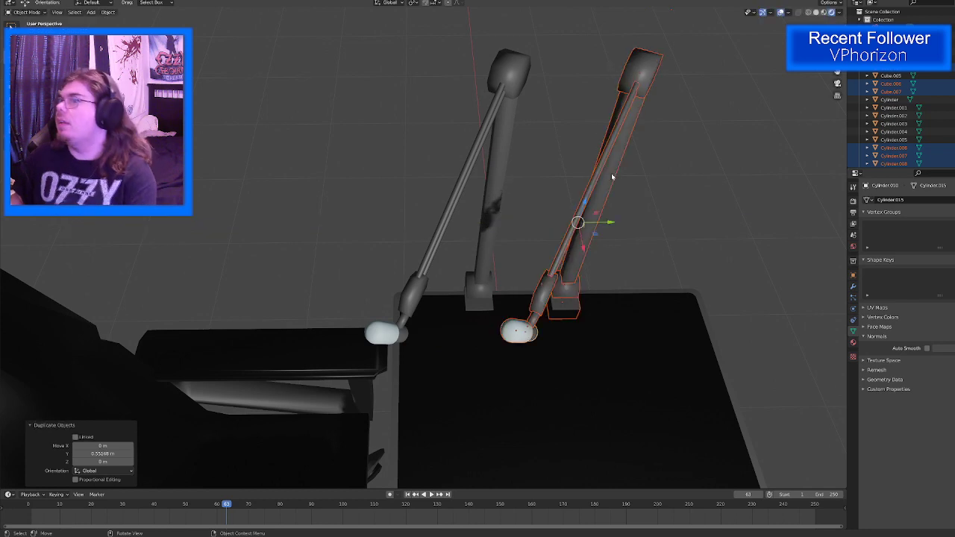
Step: Select the second arm's upper joint, bars, lower joint, connector and capsule head, and rotate them around the Z axis to face away from the chair
middle_drag(511, 295, 409, 255)
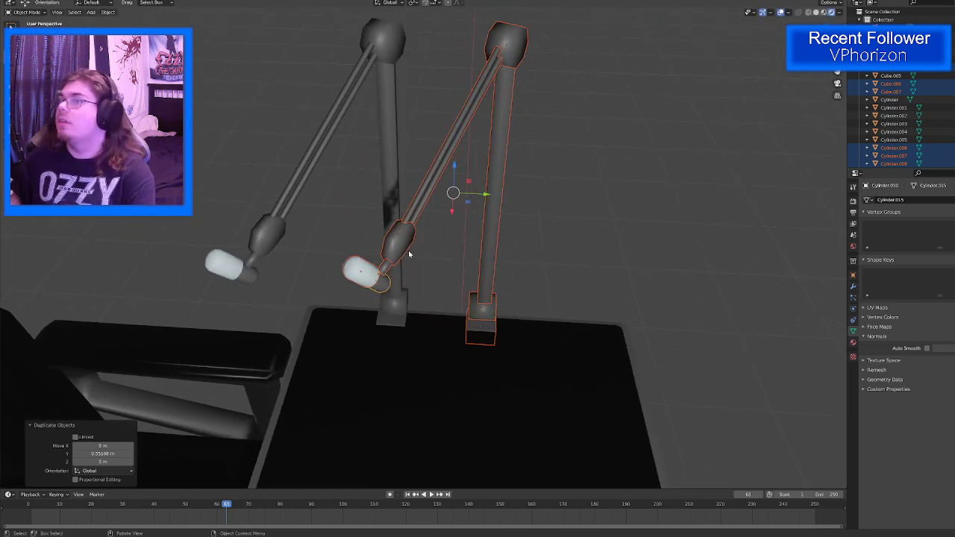
click(499, 54)
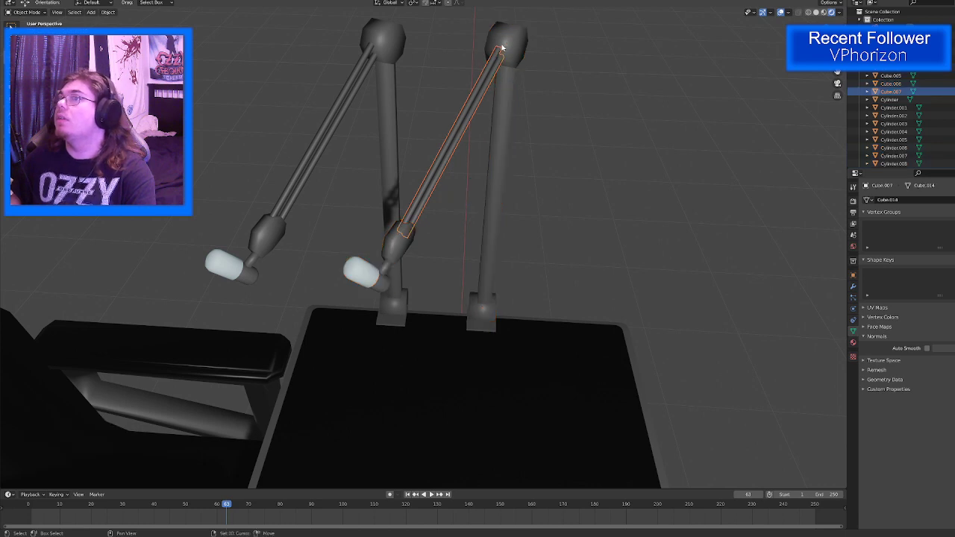
shift+click(502, 48)
scroll(392, 214, up, 2)
shift+click(396, 222)
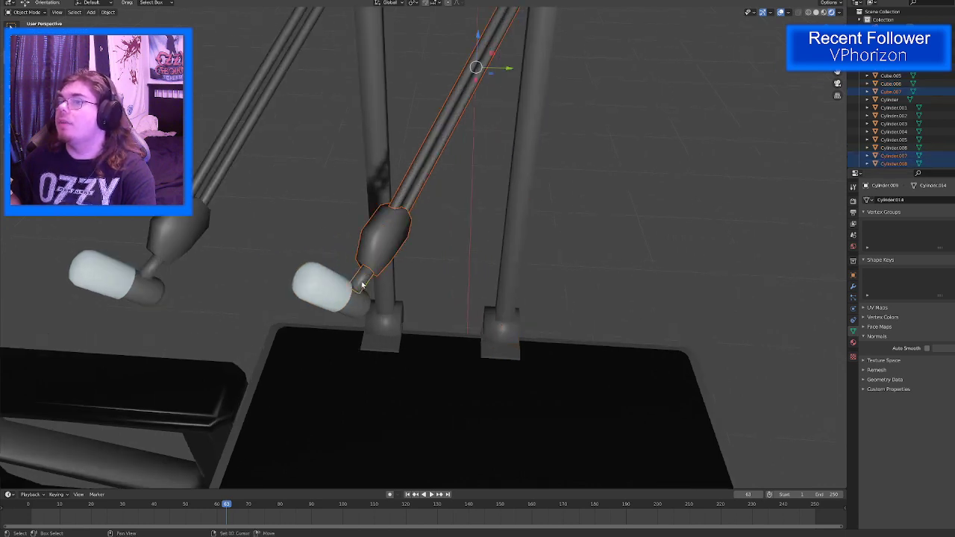
scroll(343, 277, down, 3)
key(shift+space)
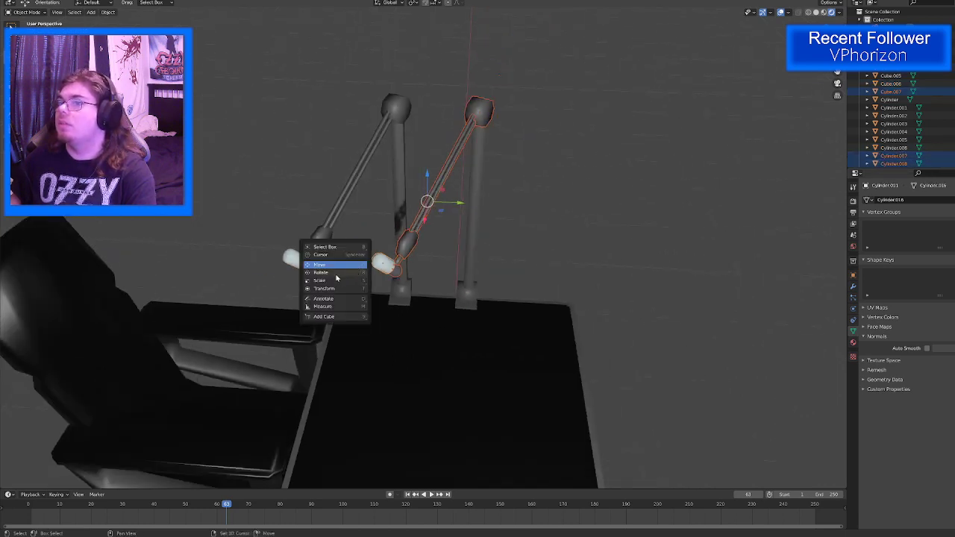
click(340, 273)
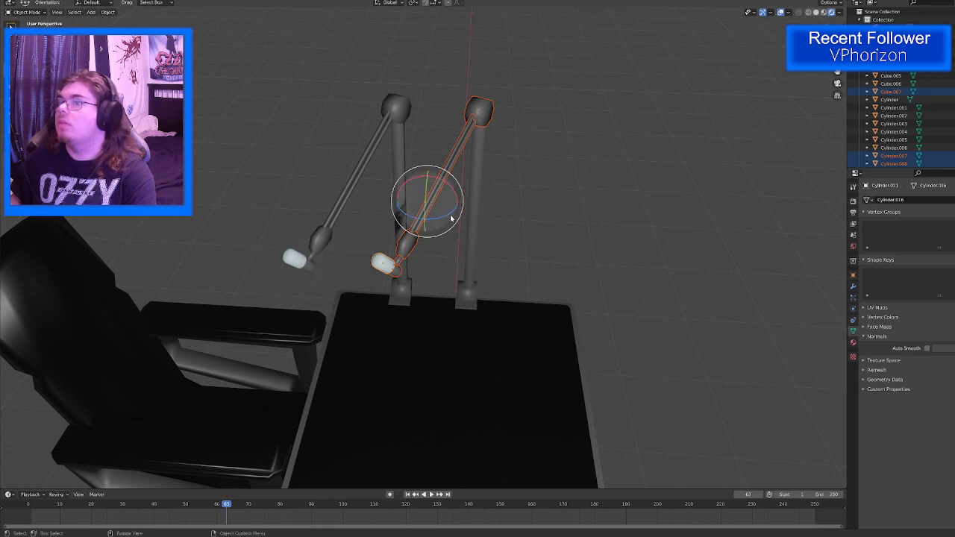
drag(449, 218, 599, 107)
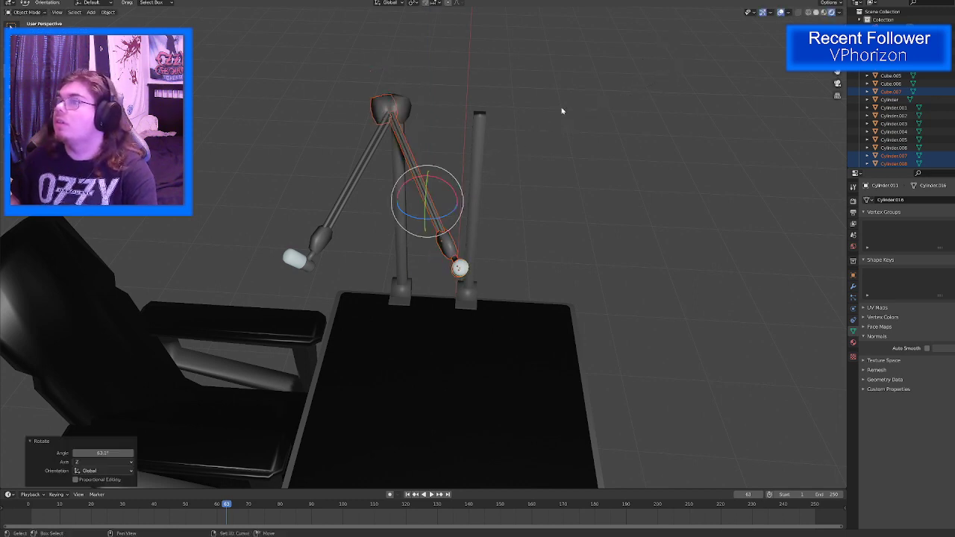
Step: Move the rotated upper section about 0.66 m along the Y axis, back onto the second arm's post
key(shift+space)
click(350, 179)
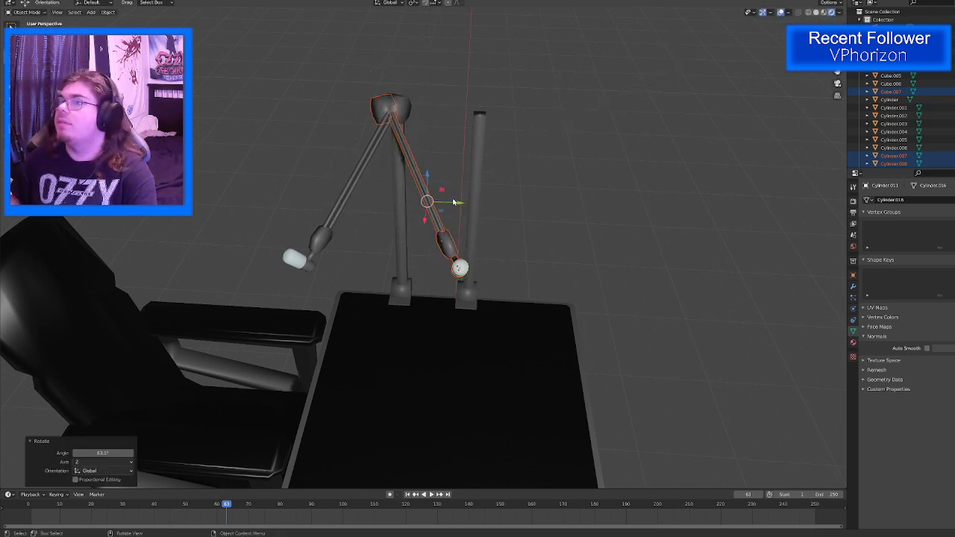
drag(456, 203, 551, 210)
Step: Select the second arm's connector and both capsule parts, and rotate them about 42.5° around Z and about 27.4° around Y
middle_drag(530, 250, 405, 430)
scroll(678, 193, up, 3)
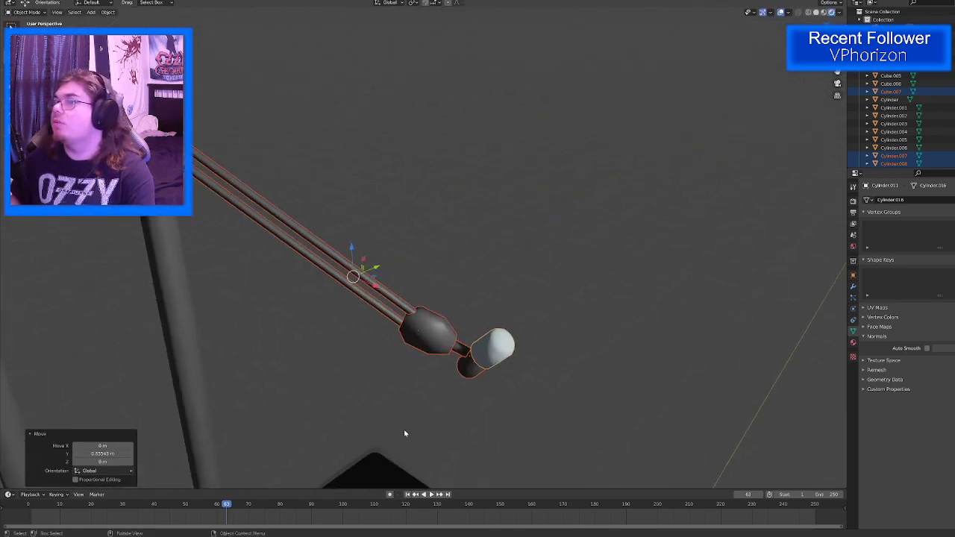
click(462, 353)
shift+click(471, 371)
shift+click(495, 350)
middle_drag(498, 352, 434, 391)
key(shift+space)
click(409, 397)
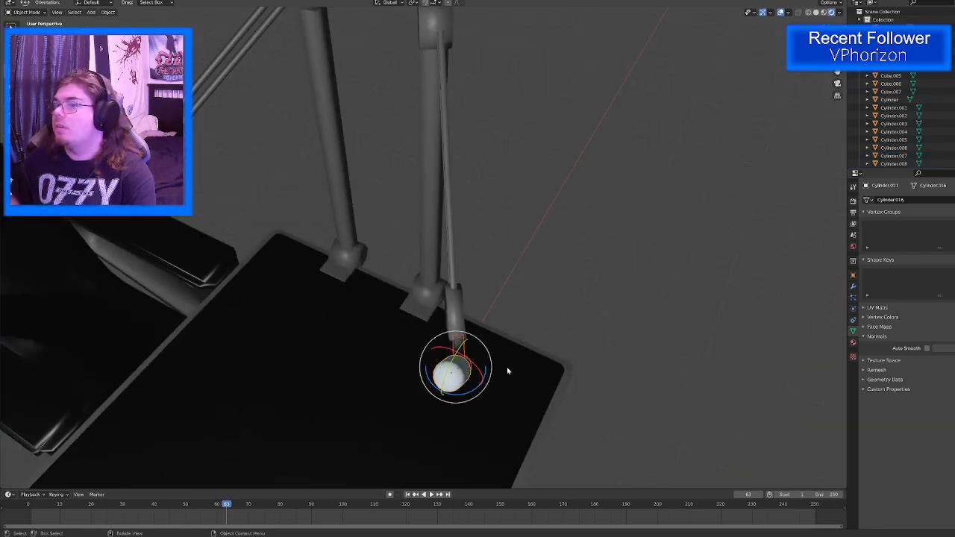
drag(474, 391, 469, 361)
key(r)
key(y)
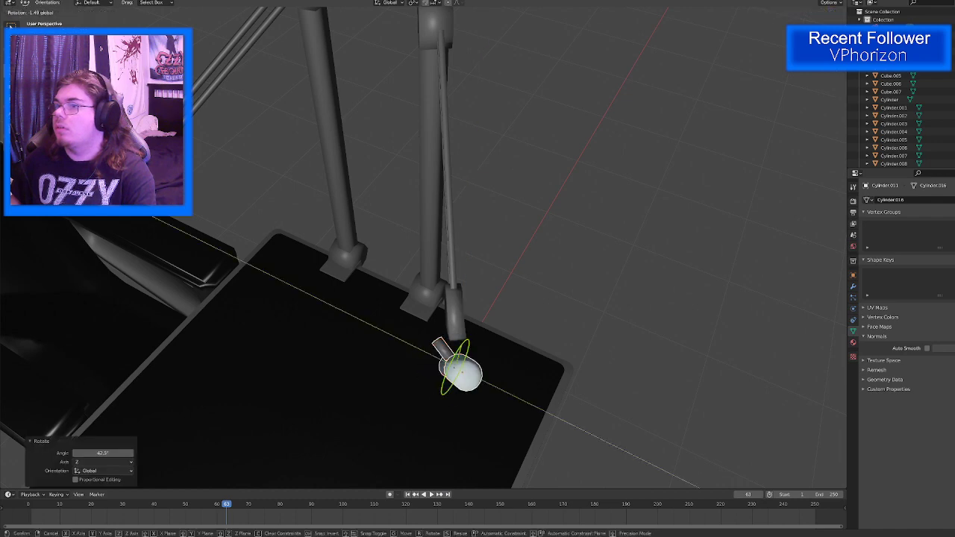
drag(489, 309, 508, 302)
Step: Move the connector and capsule head horizontally and about 0.05 m along Z until the connector meets the second arm's lower joint
middle_drag(472, 400, 502, 347)
key(shift+space)
click(466, 334)
middle_drag(486, 407, 505, 460)
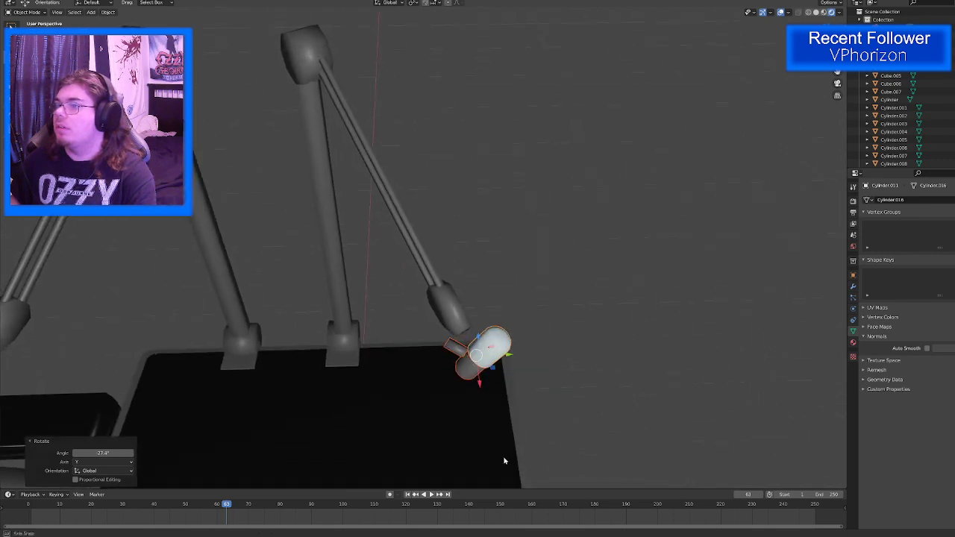
key(g)
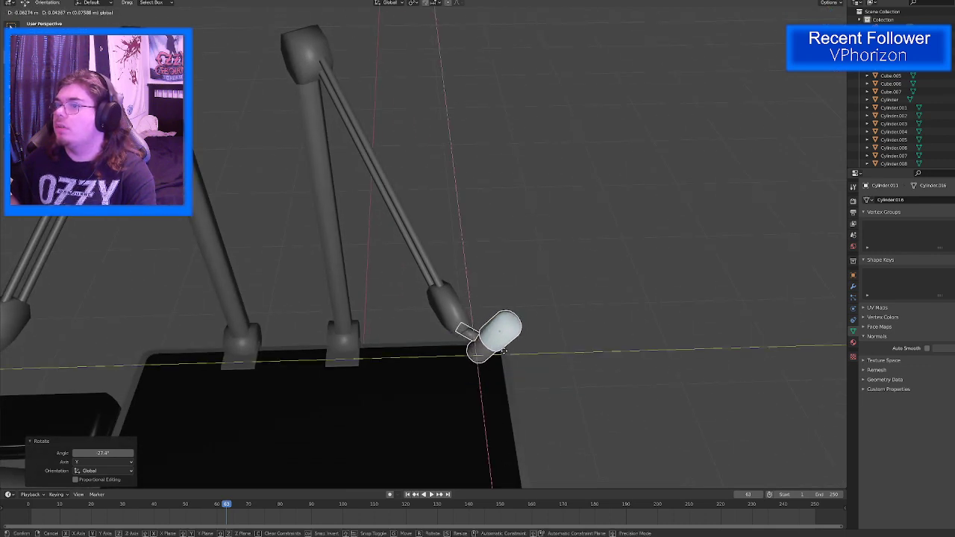
click(495, 365)
mouse_move(495, 366)
middle_down()
mouse_move(512, 303)
mouse_move(517, 360)
mouse_move(443, 454)
mouse_move(496, 383)
middle_up()
key(g)
key(z)
click(504, 365)
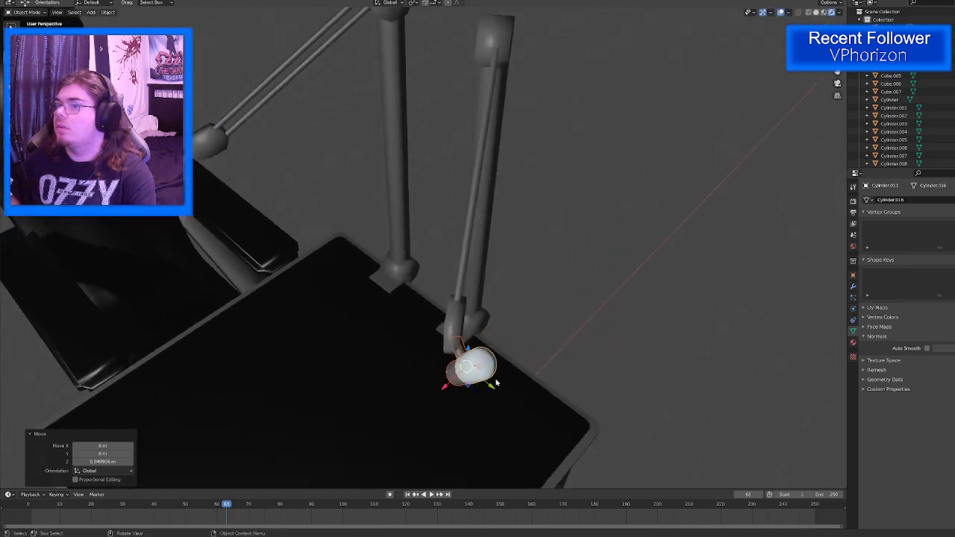
key(g)
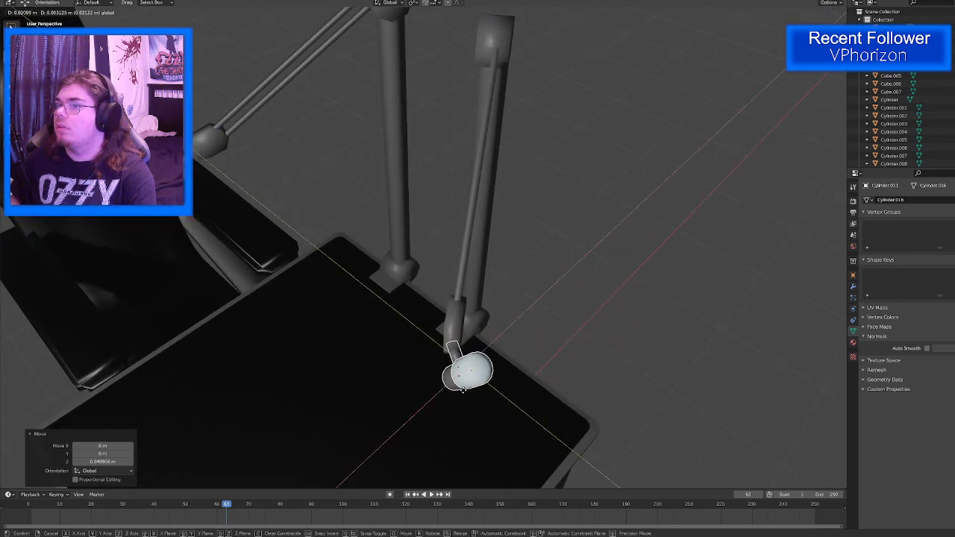
click(464, 393)
Step: Add the second arm's joints, bars, post and clamp block to the selection, and join all its parts into one object
middle_drag(464, 393, 463, 346)
scroll(462, 345, down, 5)
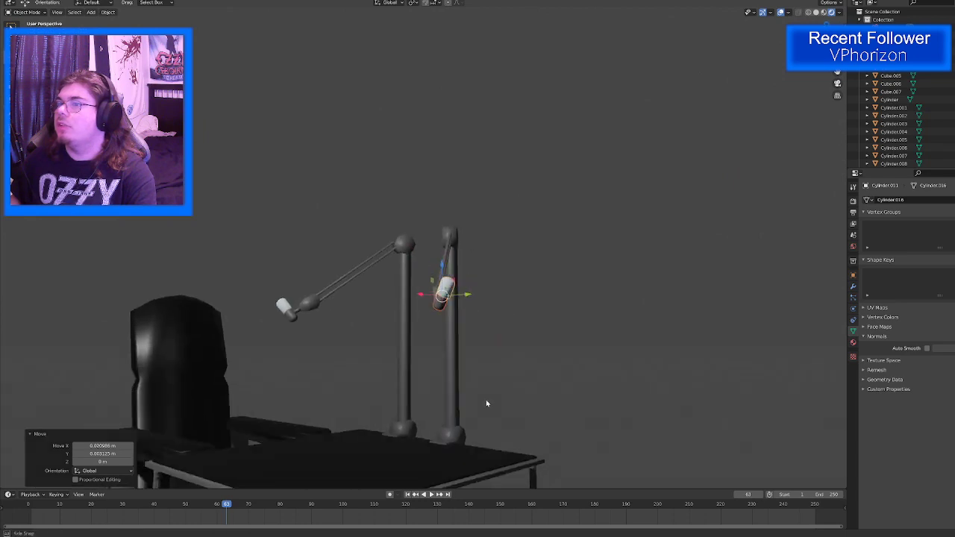
scroll(508, 426, up, 2)
middle_drag(507, 426, 570, 407)
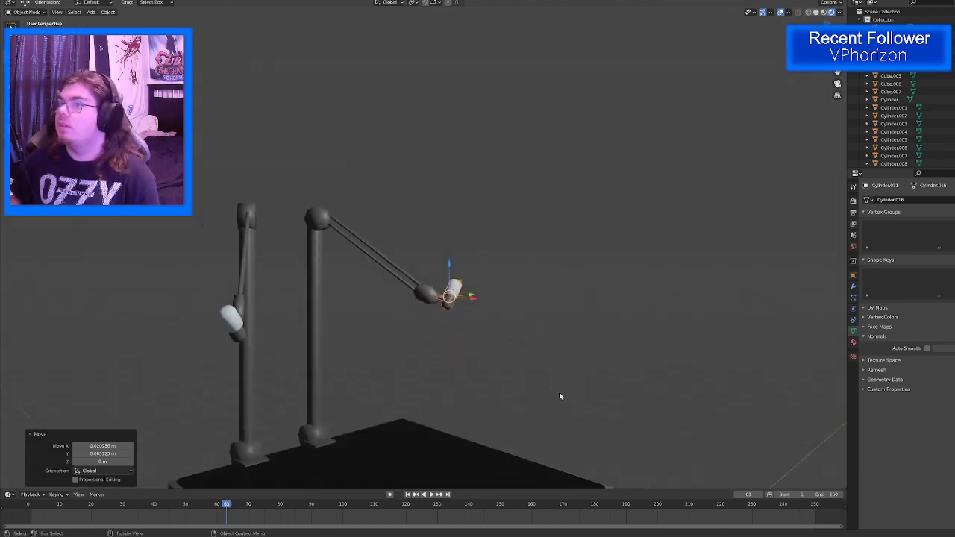
scroll(412, 311, up, 2)
shift+click(408, 305)
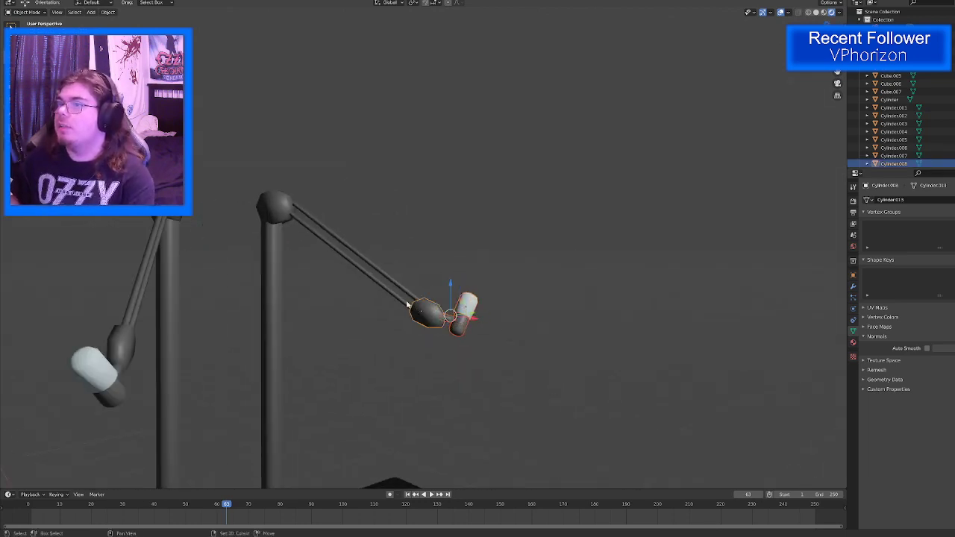
shift+click(277, 207)
shift+click(322, 223)
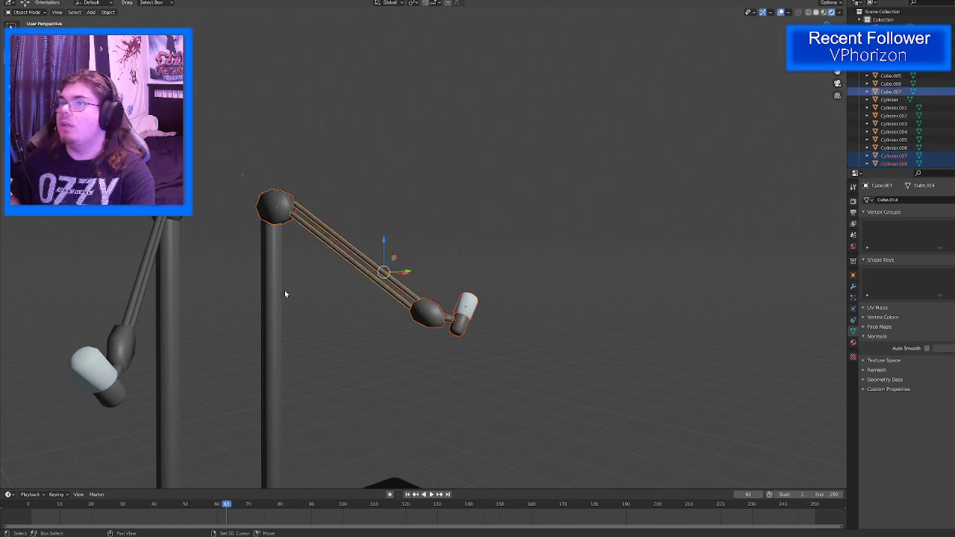
shift+click(277, 294)
key(KP_Decimal)
shift+click(371, 361)
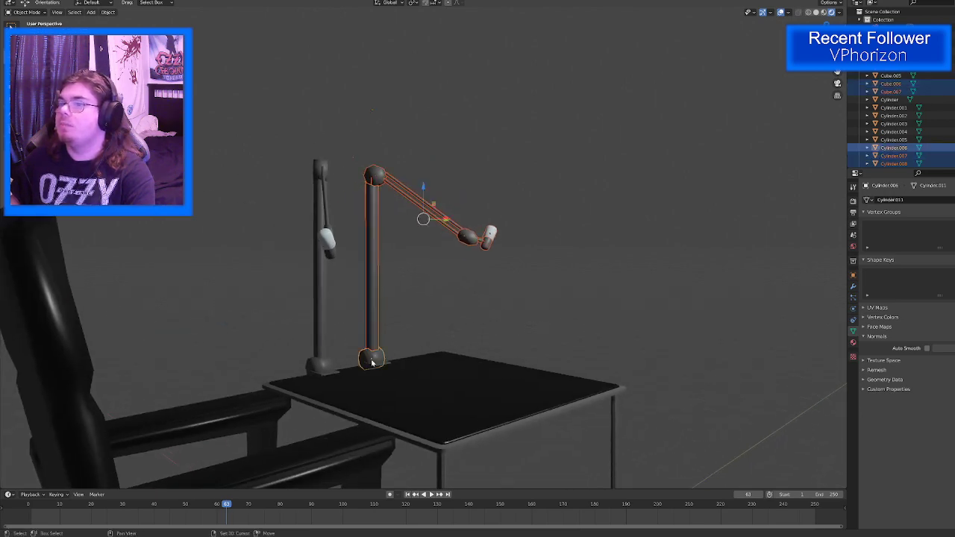
shift+click(376, 366)
right_click(381, 364)
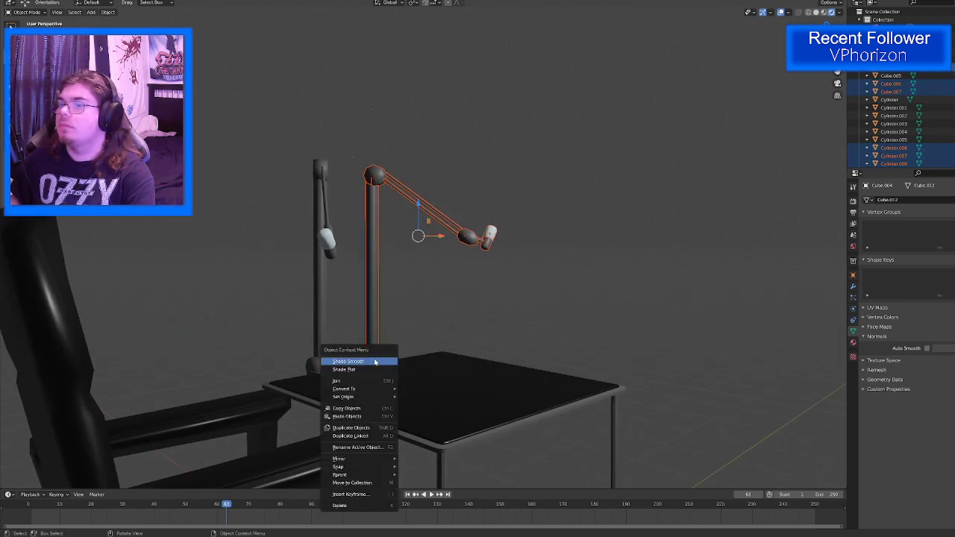
click(337, 381)
Step: Select all parts of the first arm together with the joined second arm, and join both arms into a single object
click(328, 373)
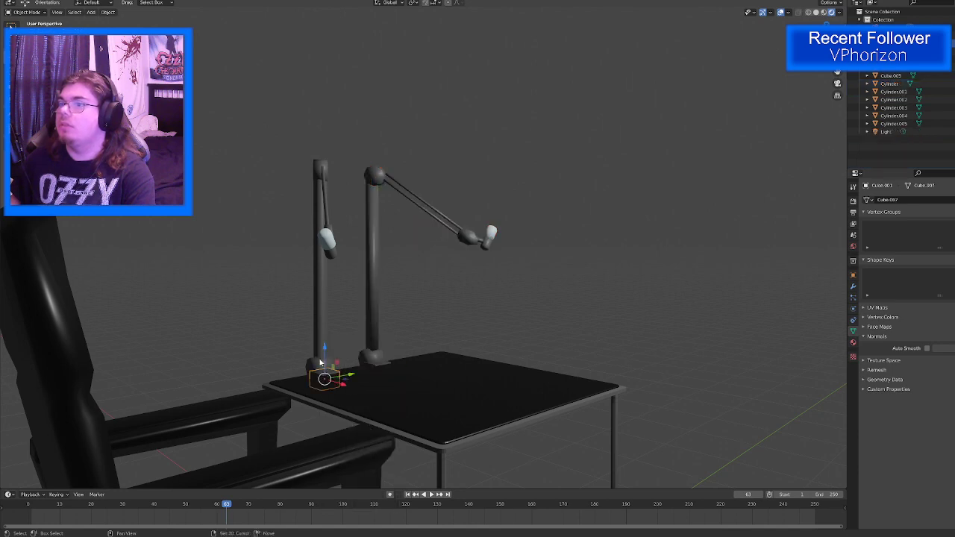
shift+click(321, 362)
shift+click(321, 313)
middle_drag(321, 298, 385, 304)
shift+click(378, 186)
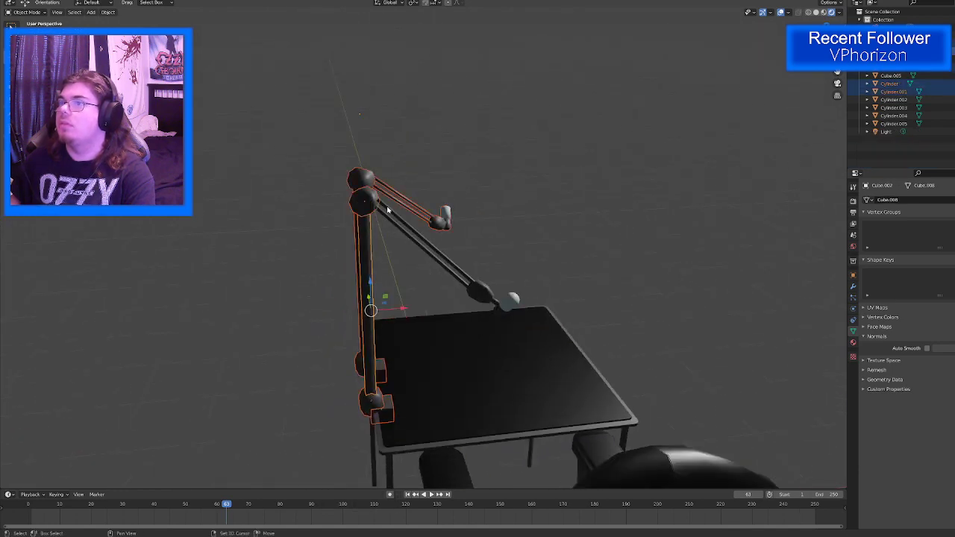
shift+click(395, 218)
shift+click(510, 304)
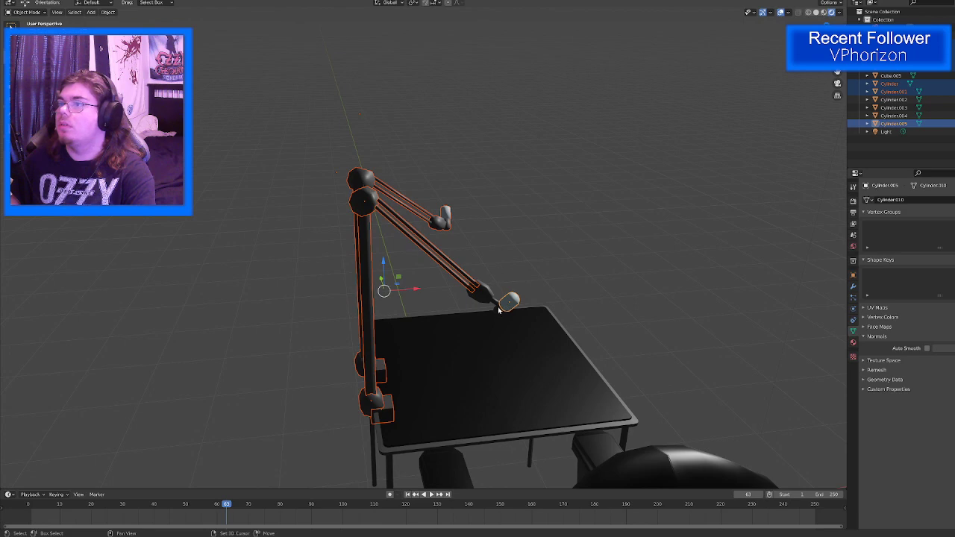
shift+click(496, 306)
shift+click(492, 304)
shift+click(494, 304)
right_click(483, 296)
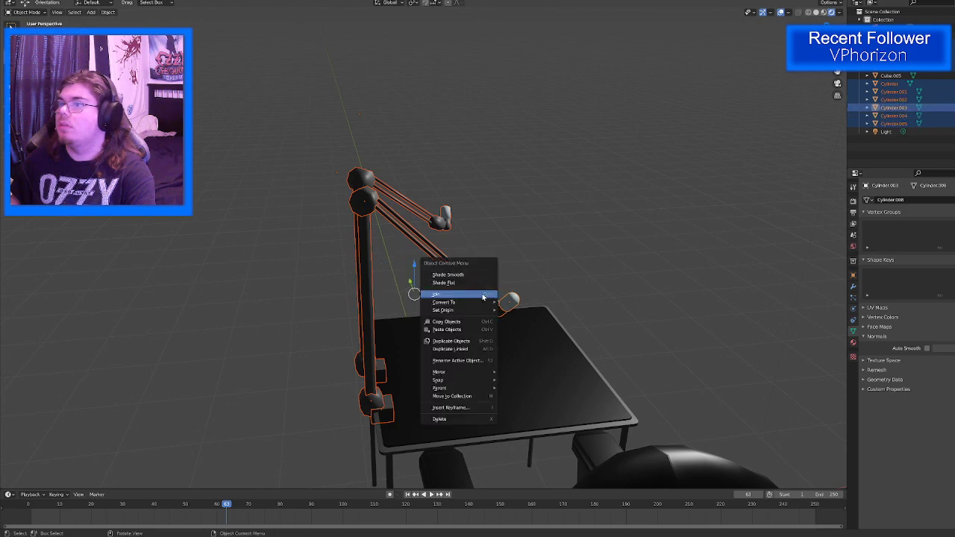
click(484, 295)
Step: Examine the joined arms together with the desk and chair from several angles and distances
middle_drag(565, 295, 464, 304)
scroll(475, 273, up, 3)
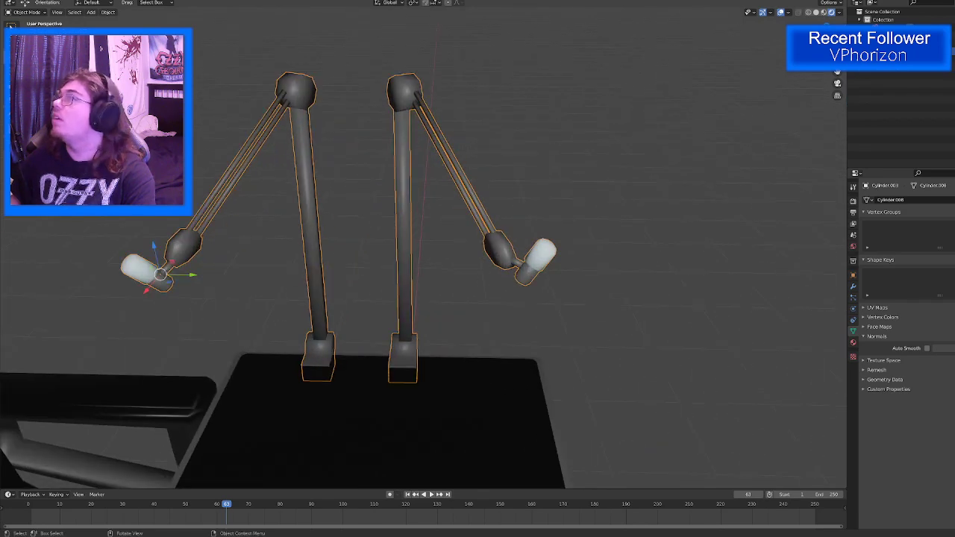
scroll(645, 149, down, 4)
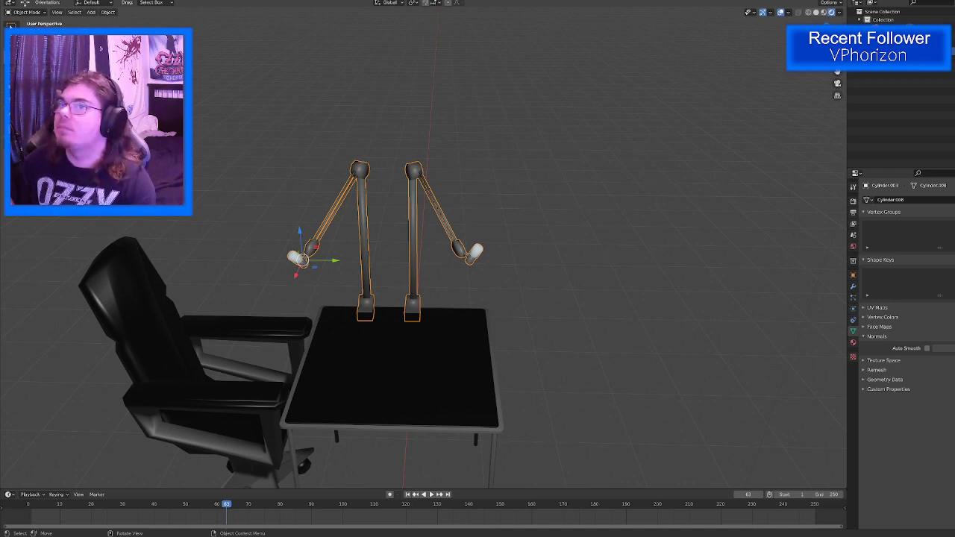
scroll(241, 187, down, 5)
middle_drag(241, 186, 248, 127)
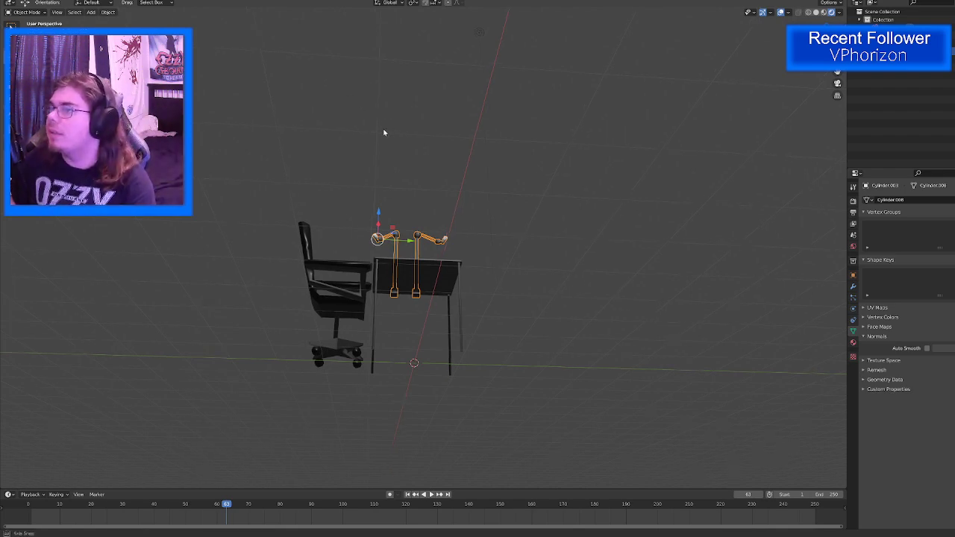
middle_drag(385, 132, 531, 178)
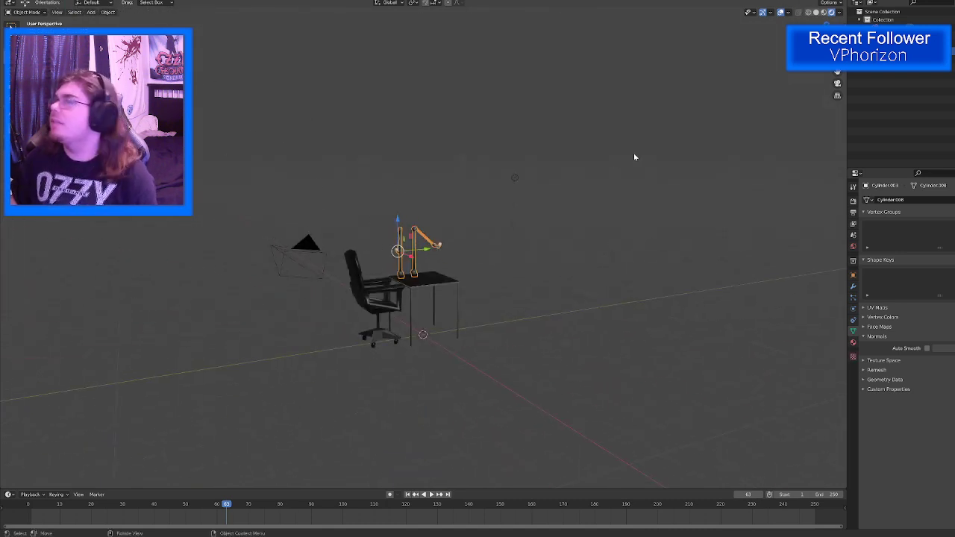
click(613, 136)
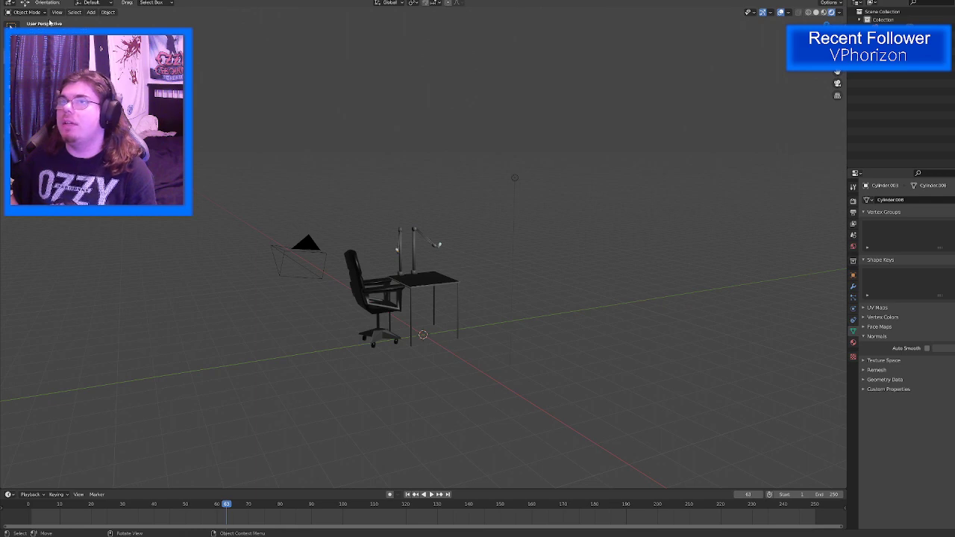
click(21, 0)
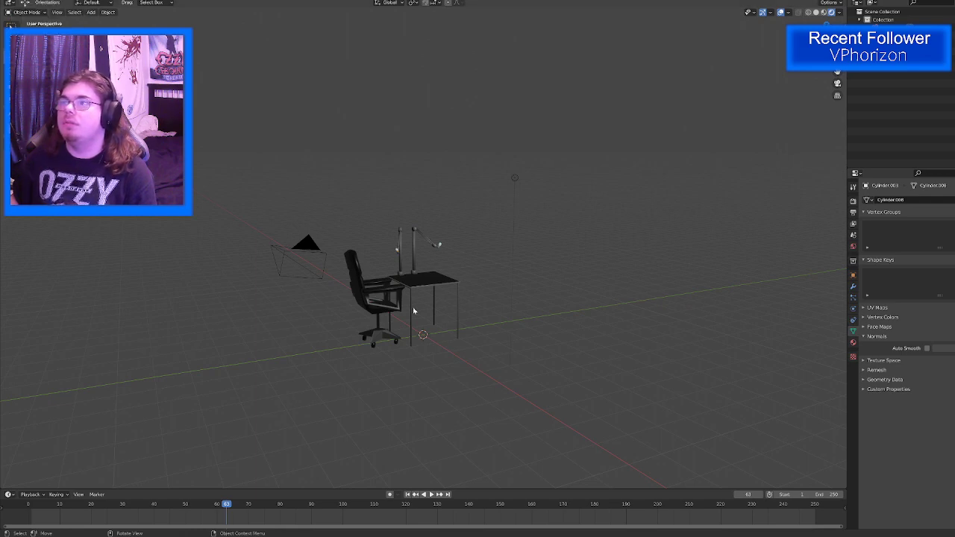
mouse_move(435, 292)
middle_down()
mouse_move(424, 273)
mouse_move(421, 284)
middle_up()
Step: Select the chair, desk and both arms, and scale them together uniformly to about 0.6
drag(294, 175, 601, 414)
drag(312, 209, 494, 387)
click(466, 314)
drag(303, 211, 455, 343)
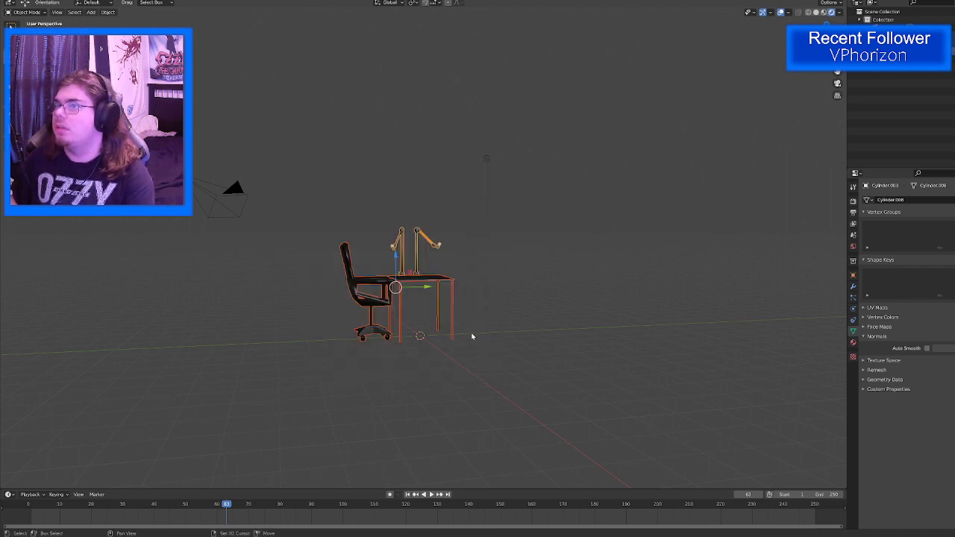
right_click(448, 334)
key(s)
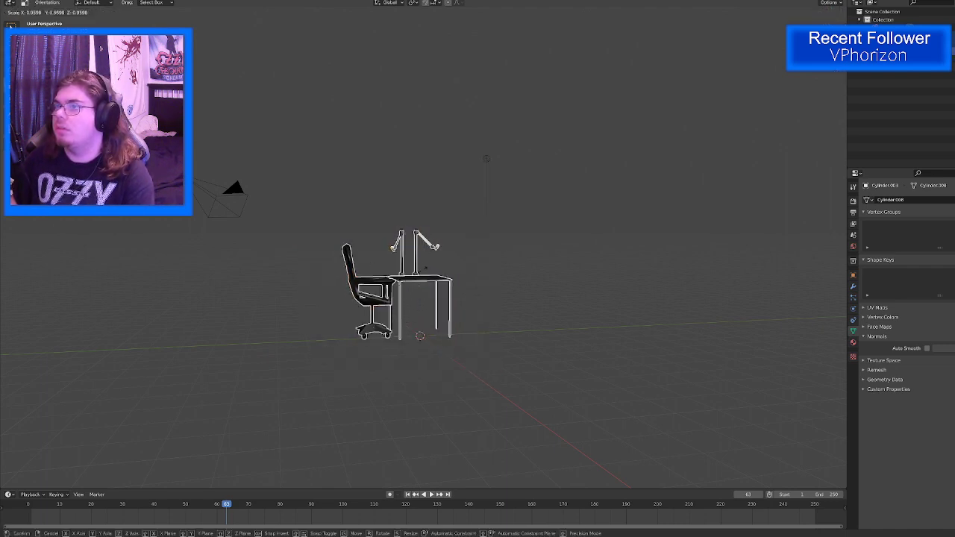
click(413, 279)
scroll(411, 280, up, 4)
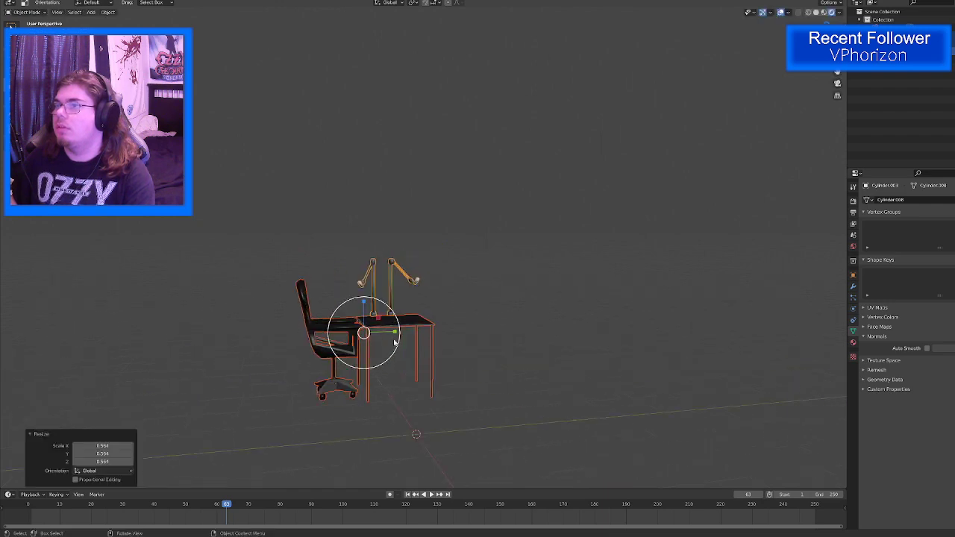
Step: Lower the chair, desk and both arms onto the ground plane and shift them about 0.39 m along Y
key(shift+space)
click(361, 312)
drag(364, 302, 365, 339)
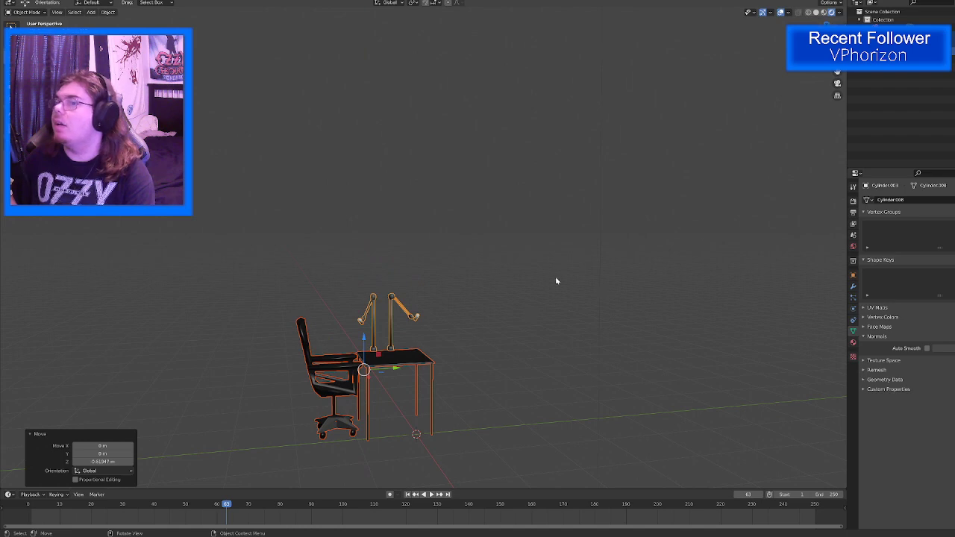
key(KP_3)
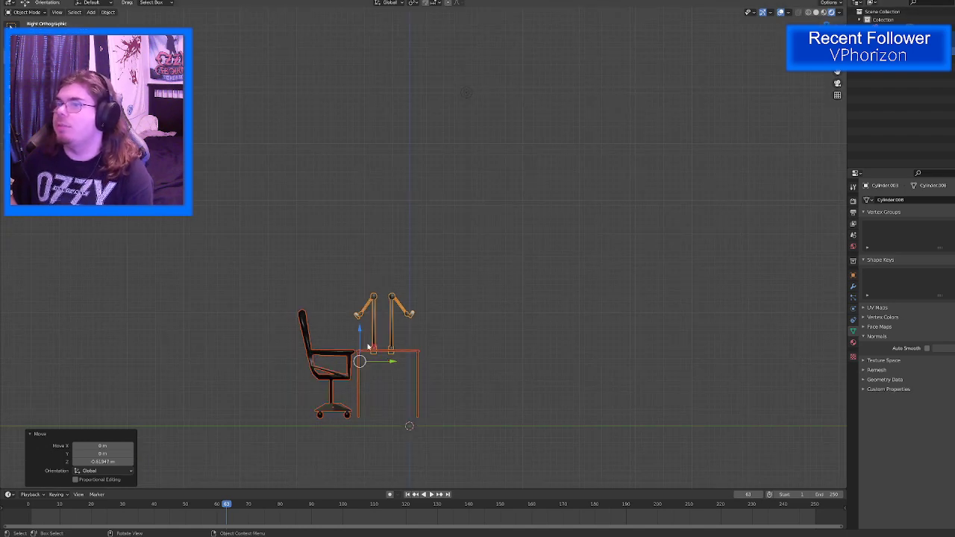
drag(371, 349, 394, 356)
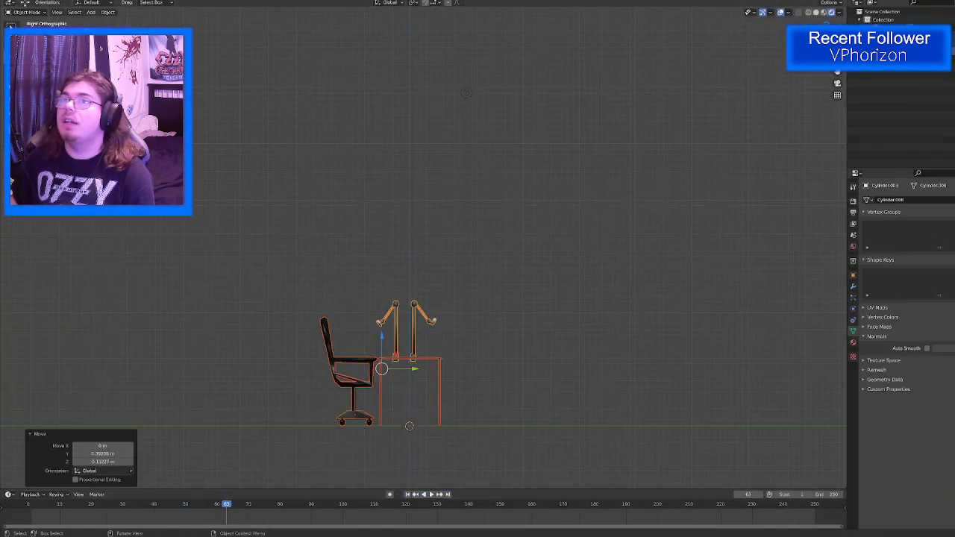
Step: Export the scene as an FBX file named Pod into the 3d ART folder
click(25, 2)
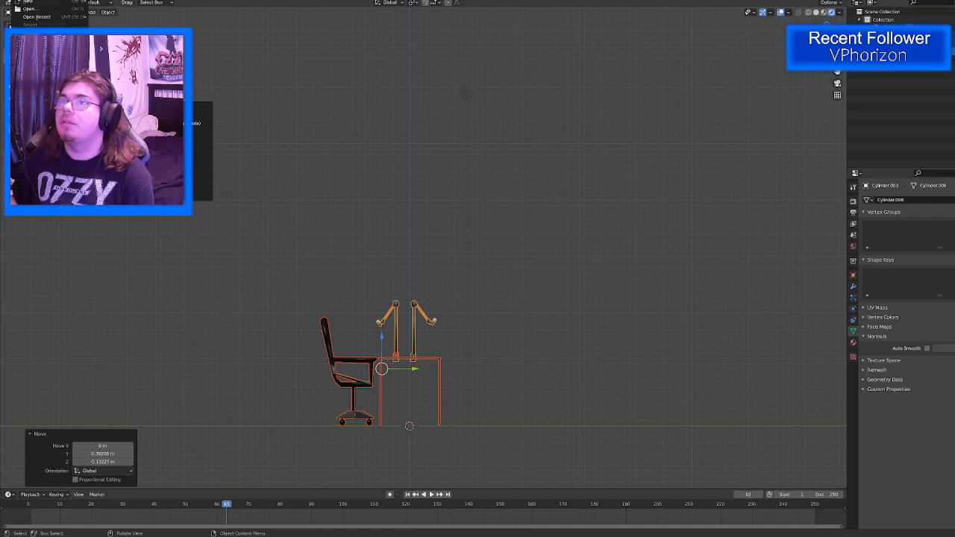
click(200, 171)
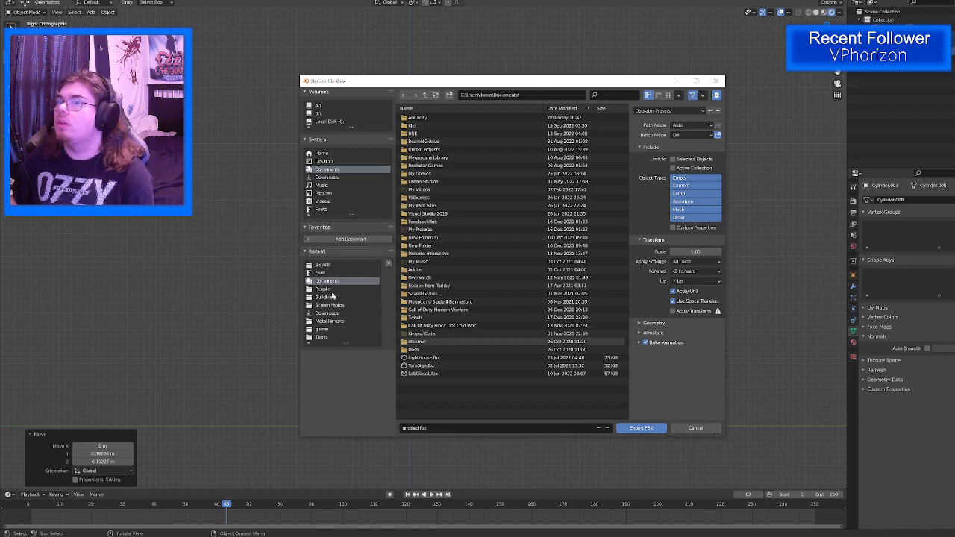
click(319, 266)
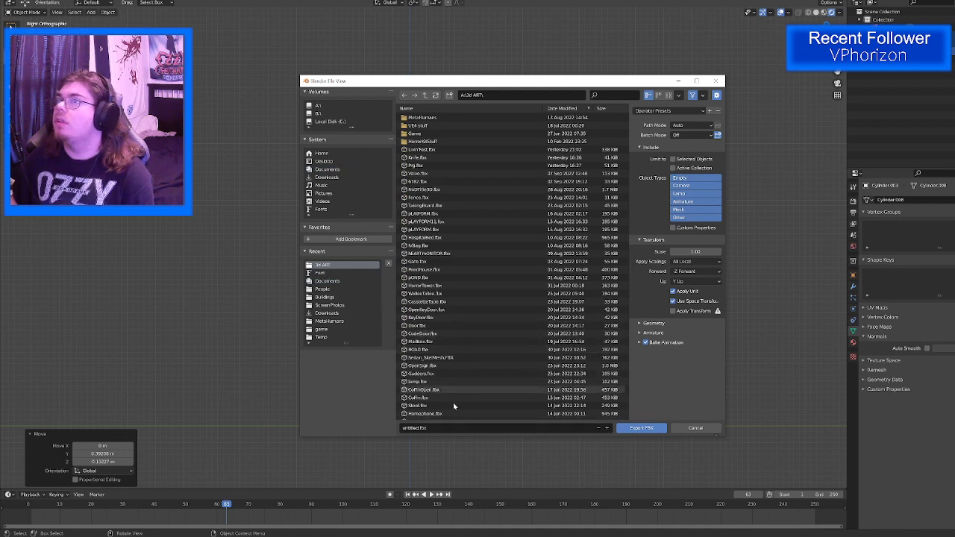
click(447, 428)
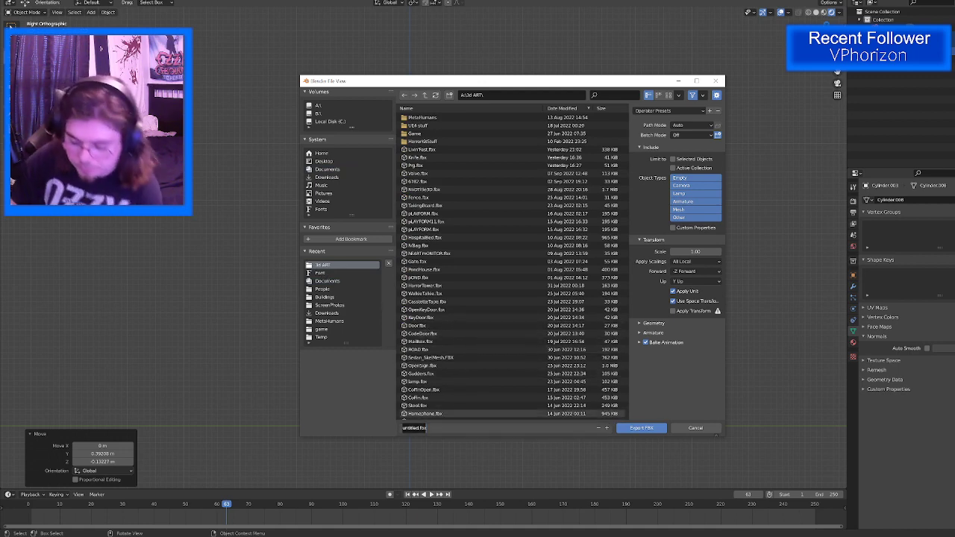
text(Pill)
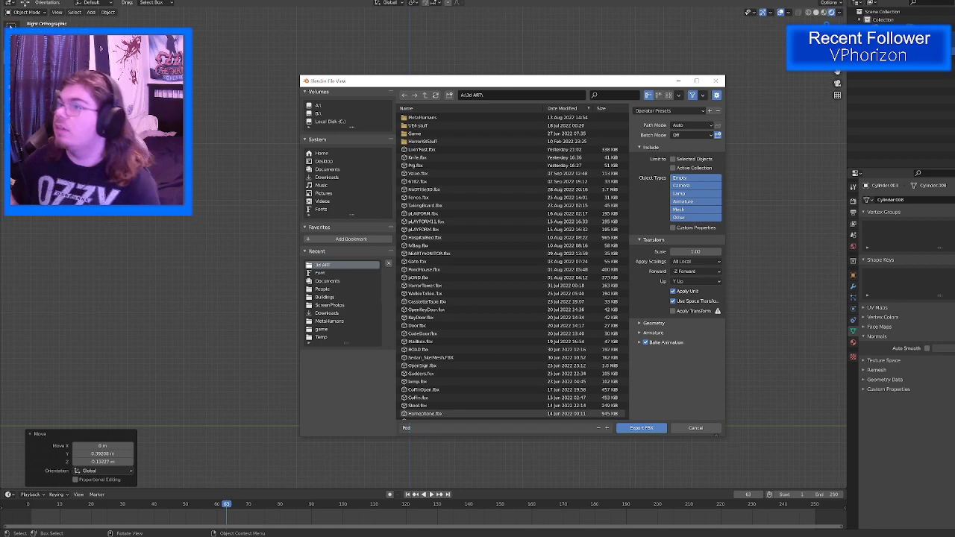
click(642, 428)
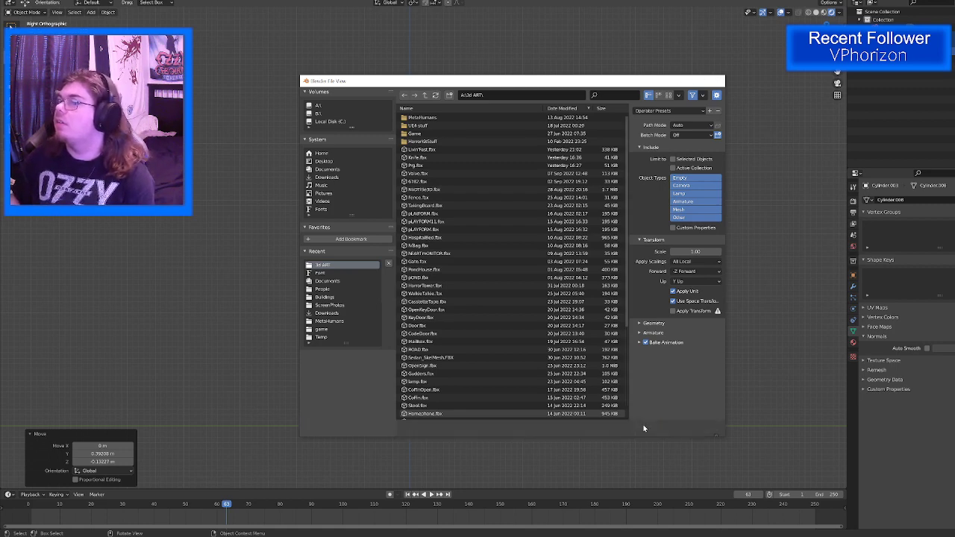
Step: Save the scene as a Blender file named Pod in the 3d ART folder
click(23, 0)
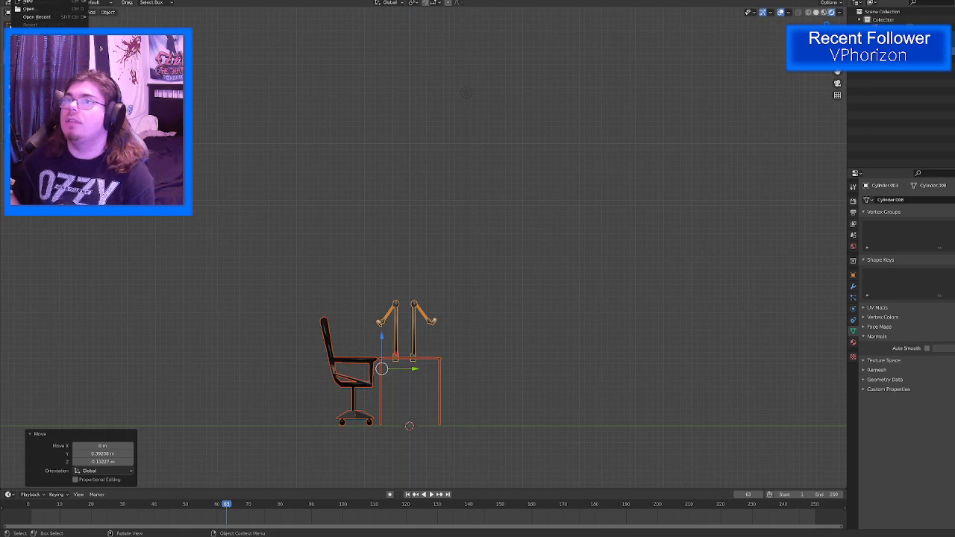
click(34, 44)
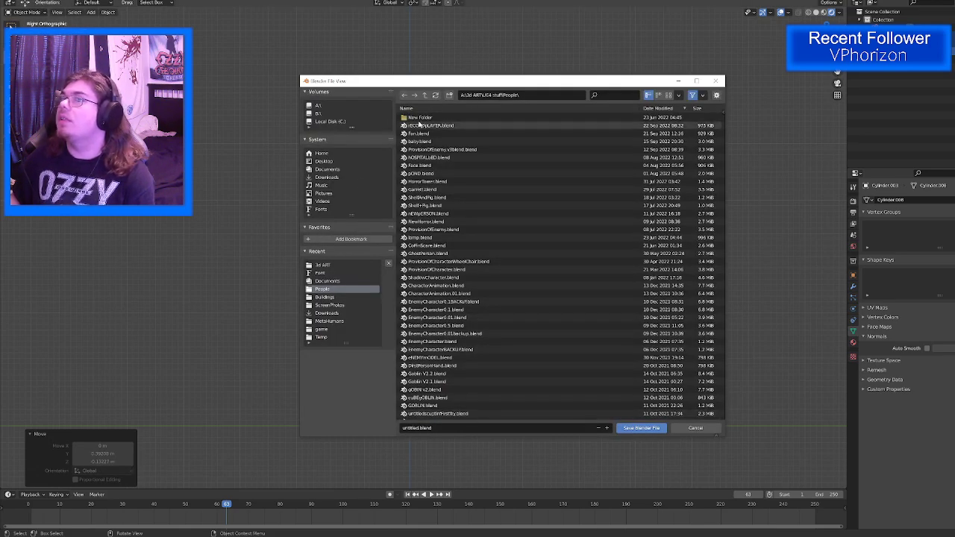
click(326, 266)
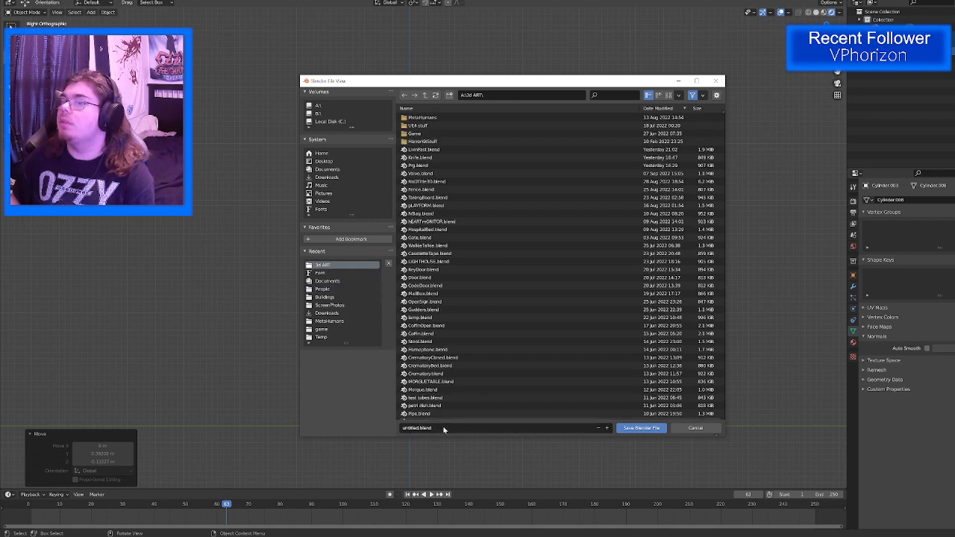
click(417, 428)
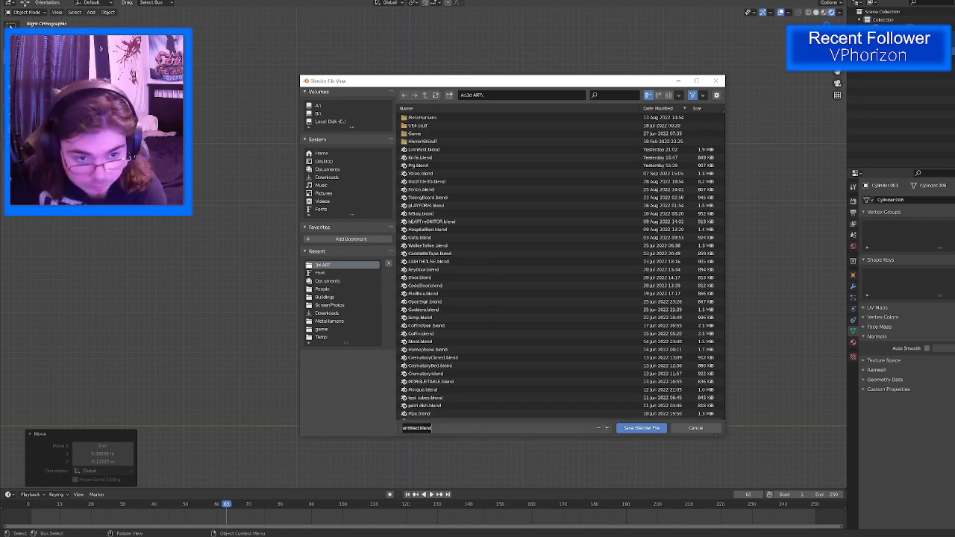
text(Pol)
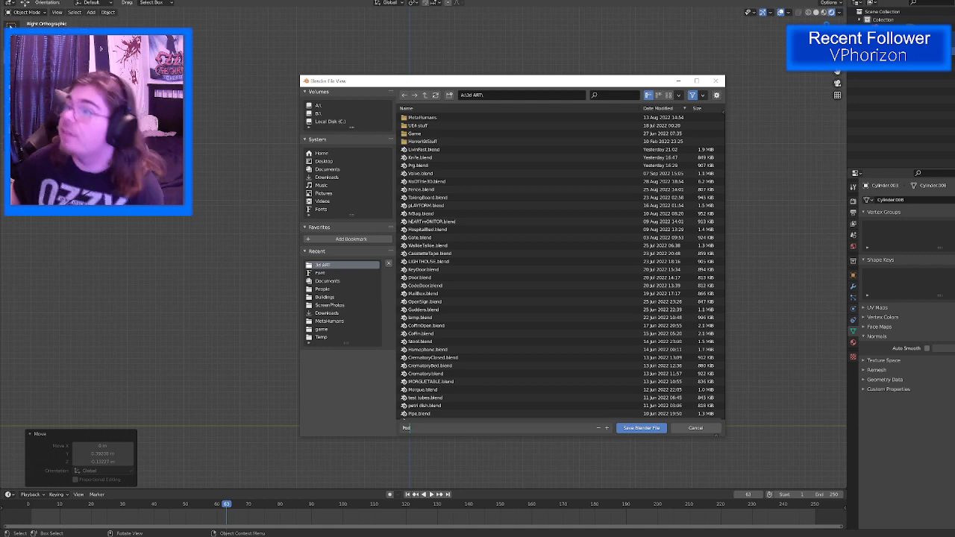
click(639, 428)
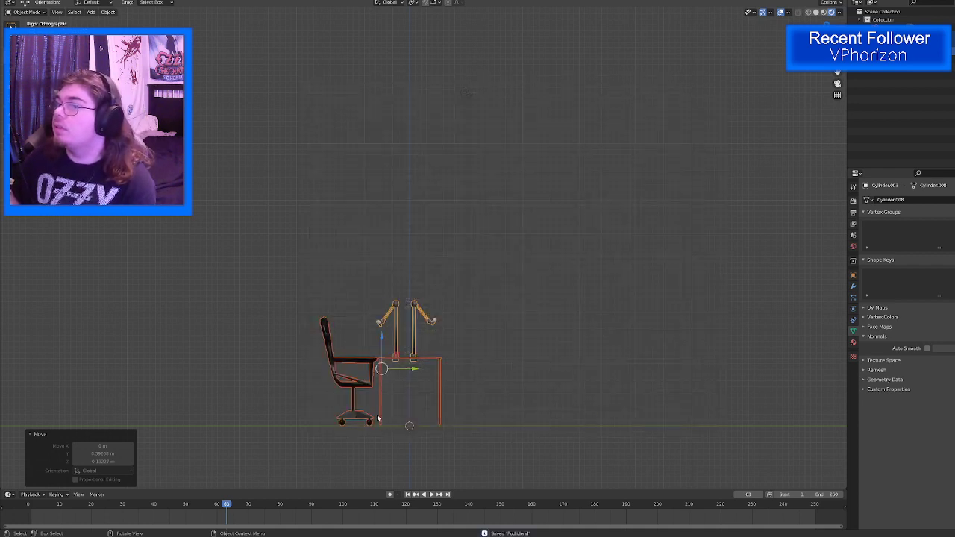
Step: Export the scene again as Pod.fbx with geometry smoothing set to Face, overwriting the earlier export
click(21, 0)
mouse_move(45, 107)
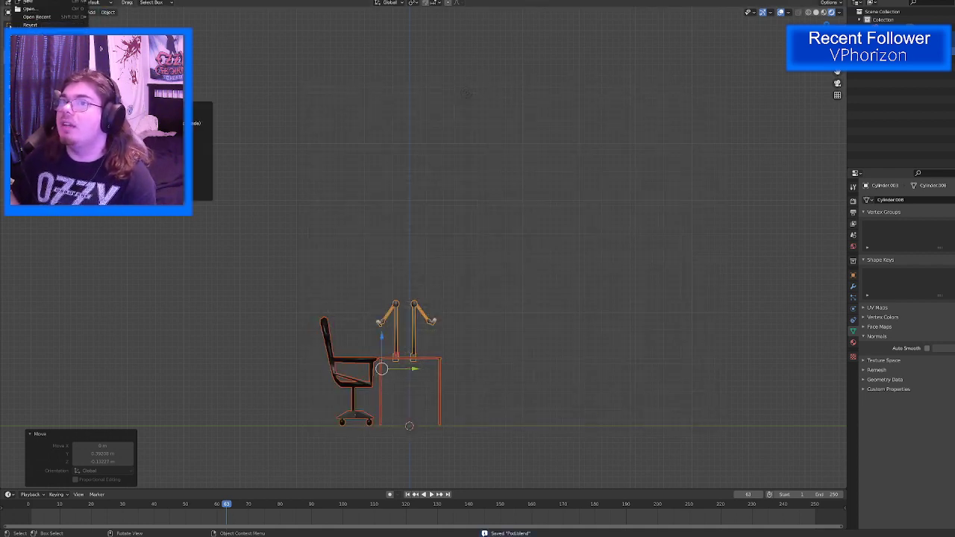
click(200, 167)
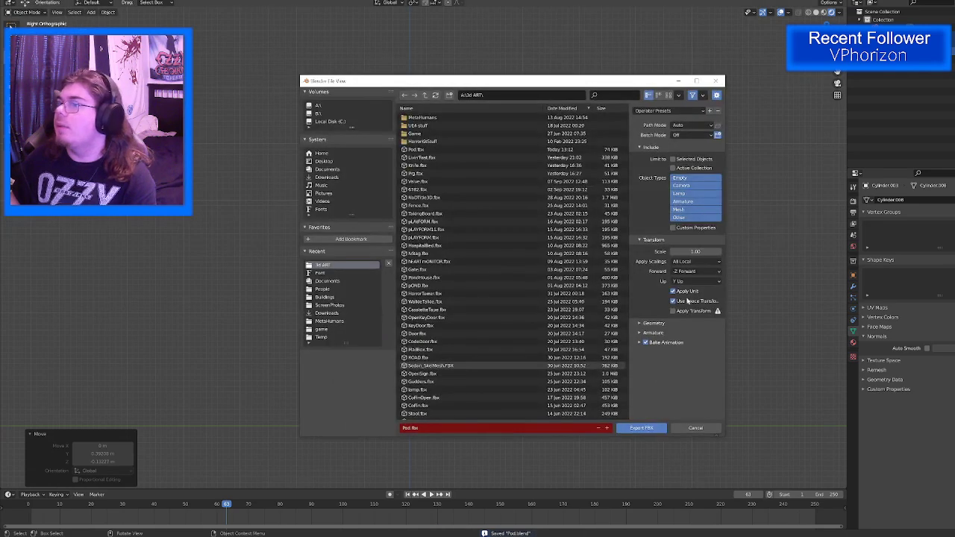
click(649, 323)
click(694, 335)
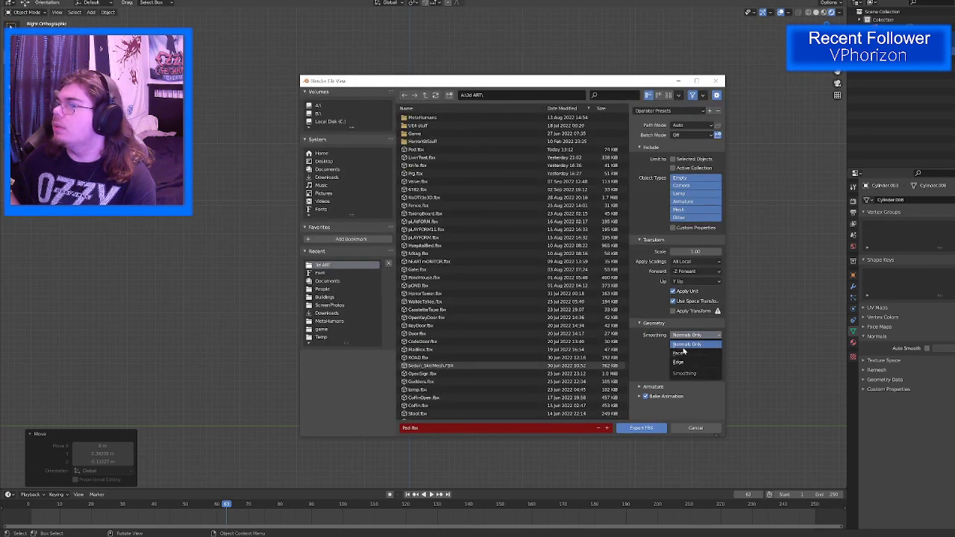
click(683, 355)
click(648, 428)
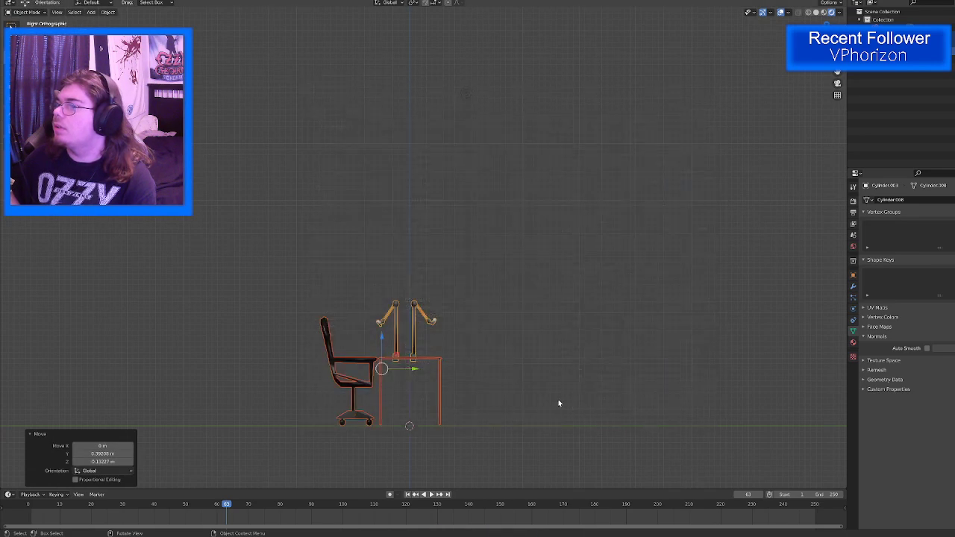
Step: Switch to the Unreal Editor and create a folder named Pod inside Mystuff/Objects
key(alt+Tab)
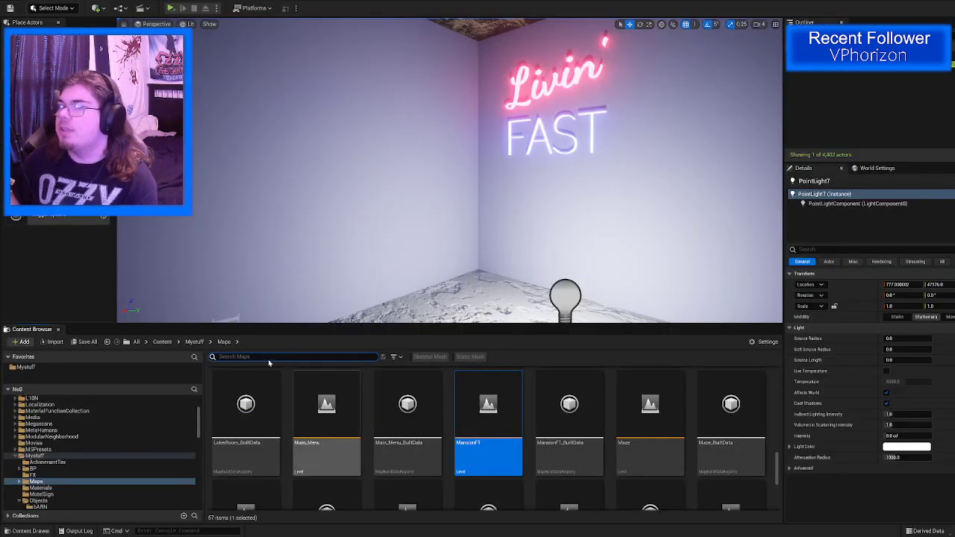
click(194, 341)
scroll(375, 437, up, 3)
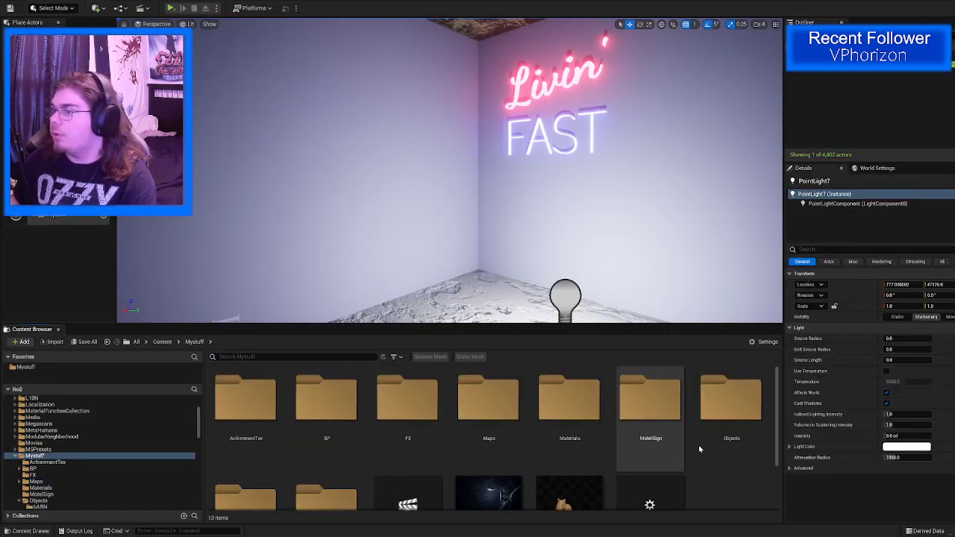
double_click(728, 436)
scroll(717, 432, down, 2)
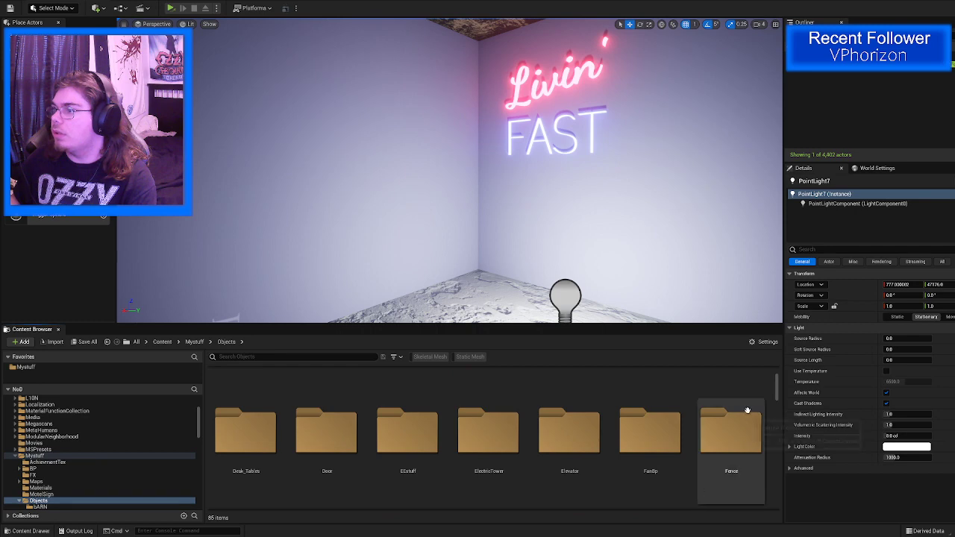
scroll(779, 418, down, 2)
drag(781, 424, 778, 510)
right_click(561, 472)
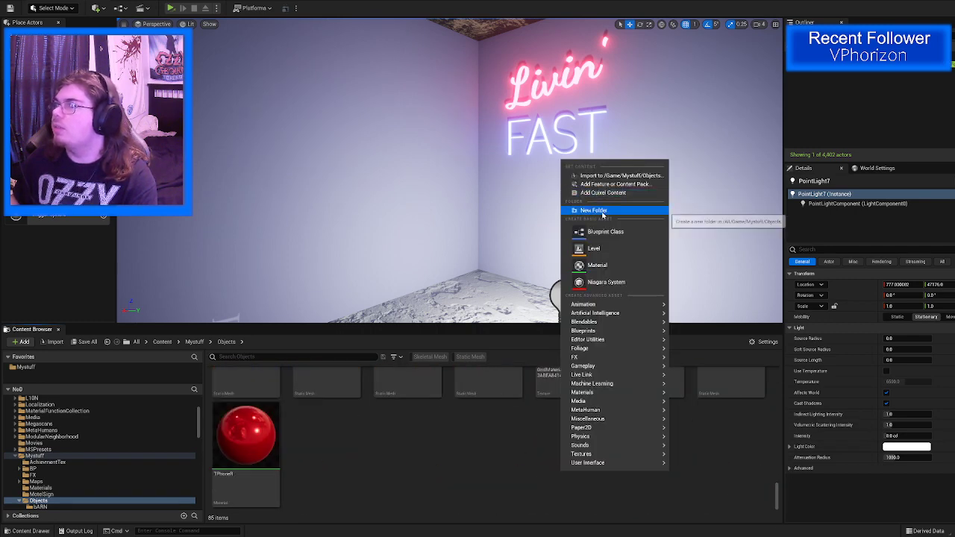
click(601, 212)
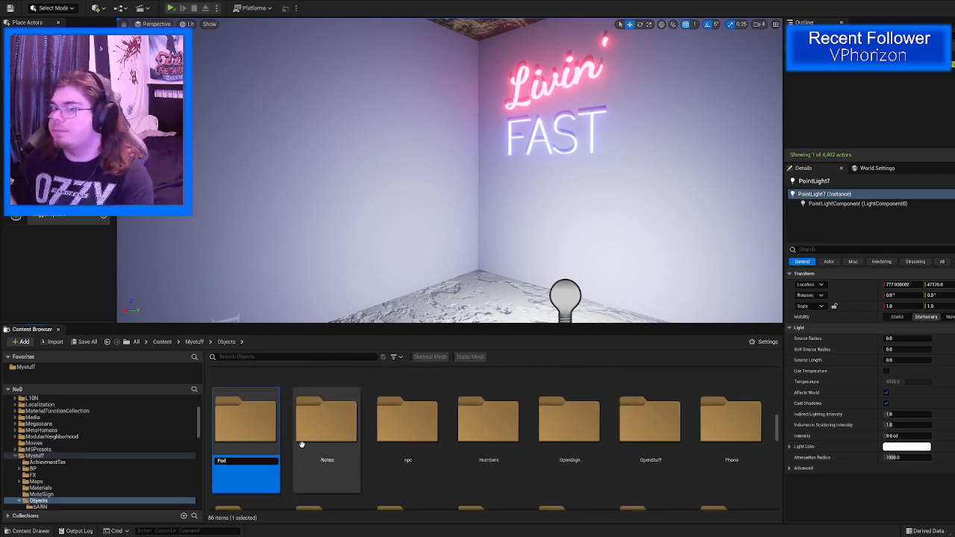
click(722, 421)
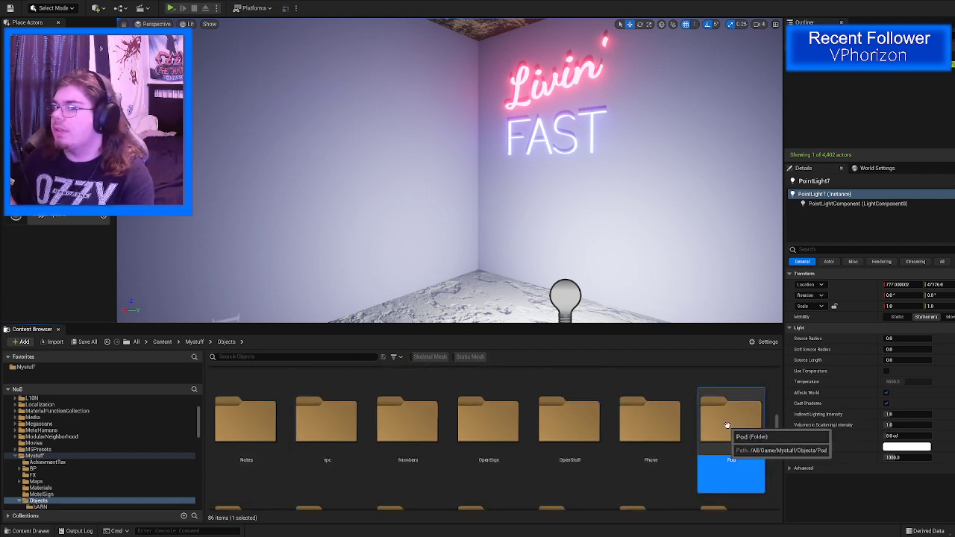
Step: Import all of Pod.fbx into the new Pod folder with the default import options, and dismiss the message log
double_click(722, 424)
click(220, 536)
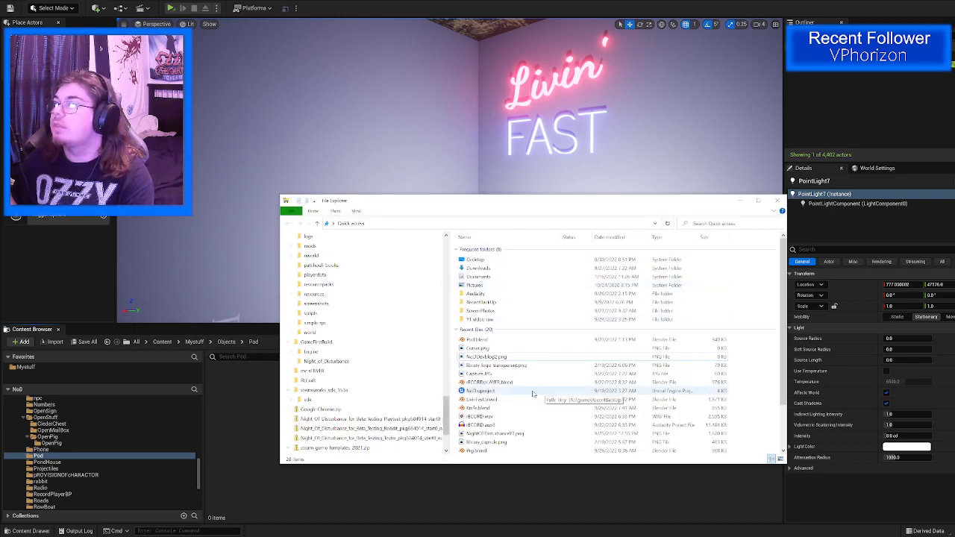
drag(450, 208, 0, 238)
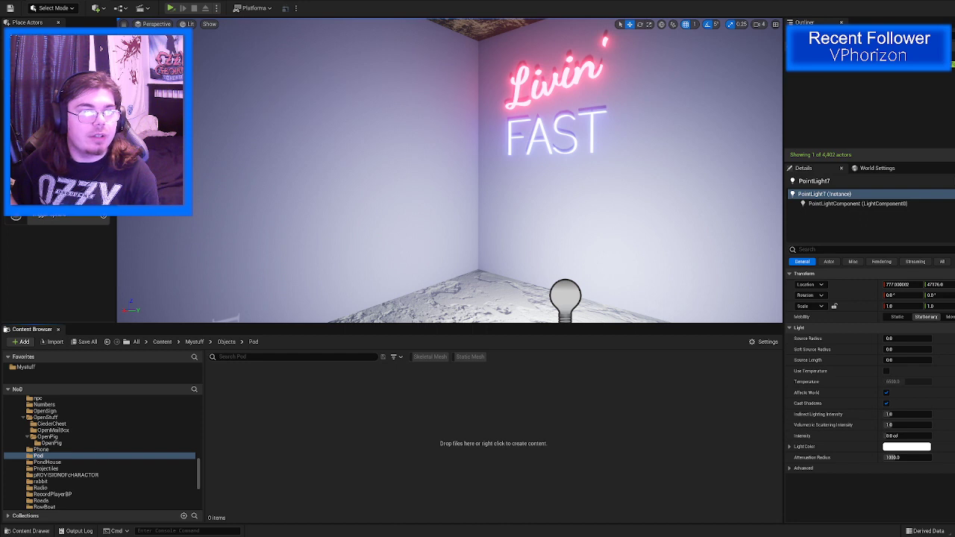
drag(467, 429, 467, 429)
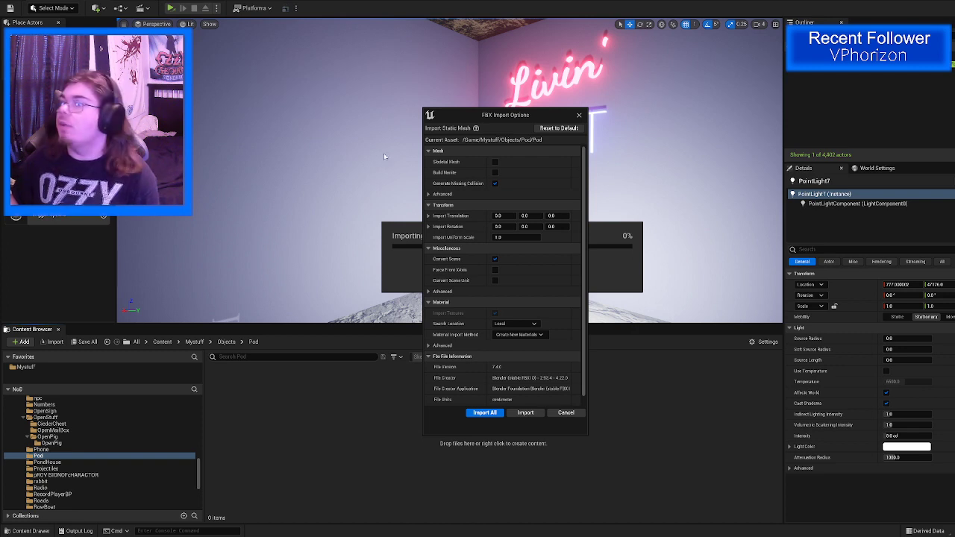
click(484, 413)
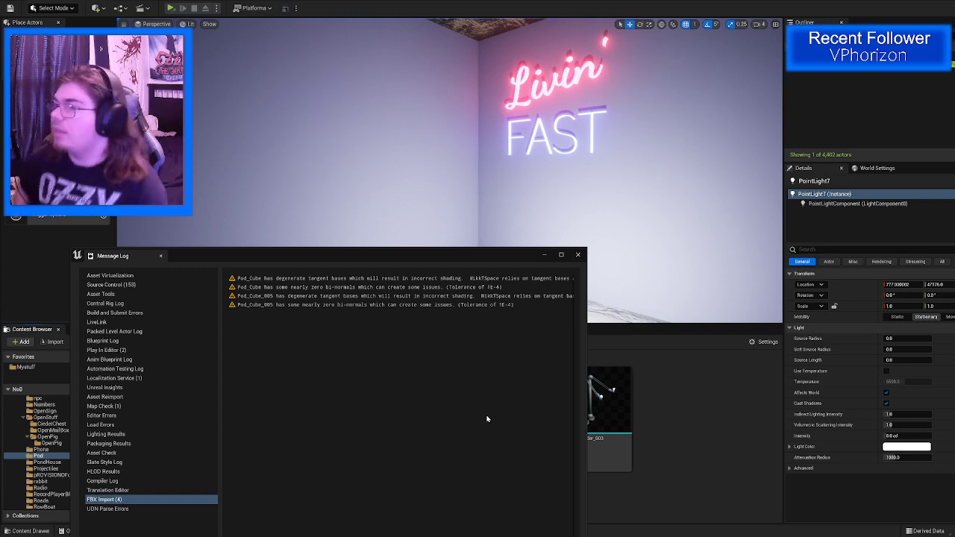
click(577, 255)
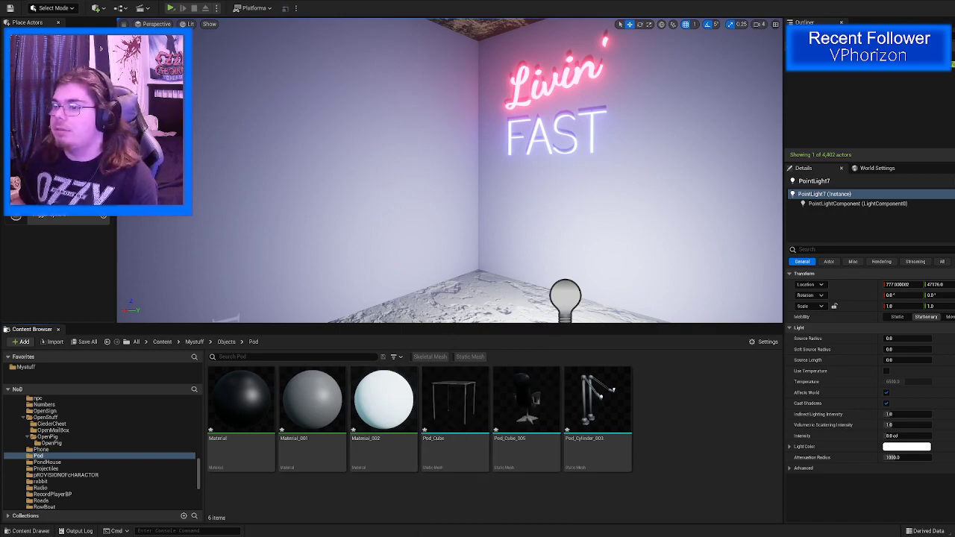
Step: Place the desk, chair and arm meshes together on the floor of the room with the neon sign
mouse_move(347, 536)
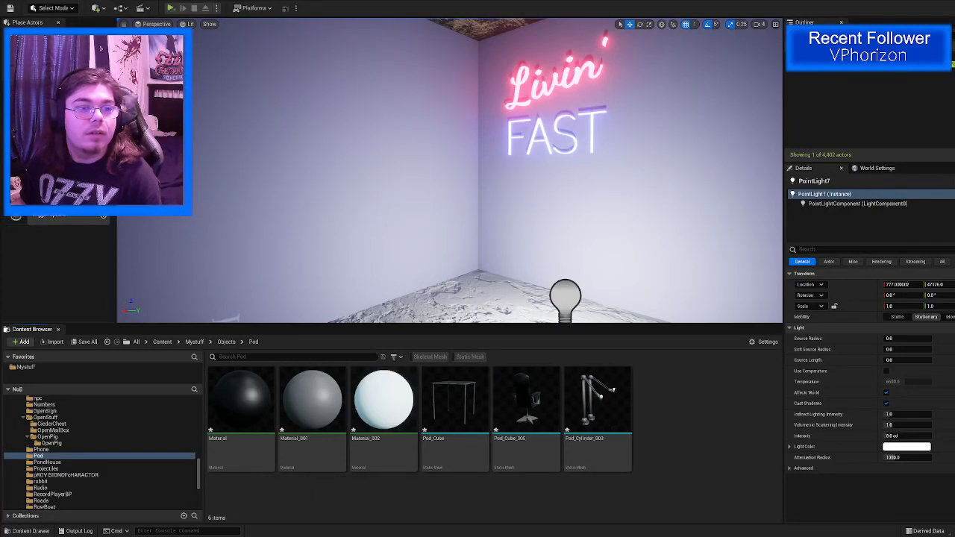
right_drag(469, 223, 459, 243)
mouse_move(435, 280)
right_down()
mouse_move(429, 290)
mouse_move(437, 278)
right_up()
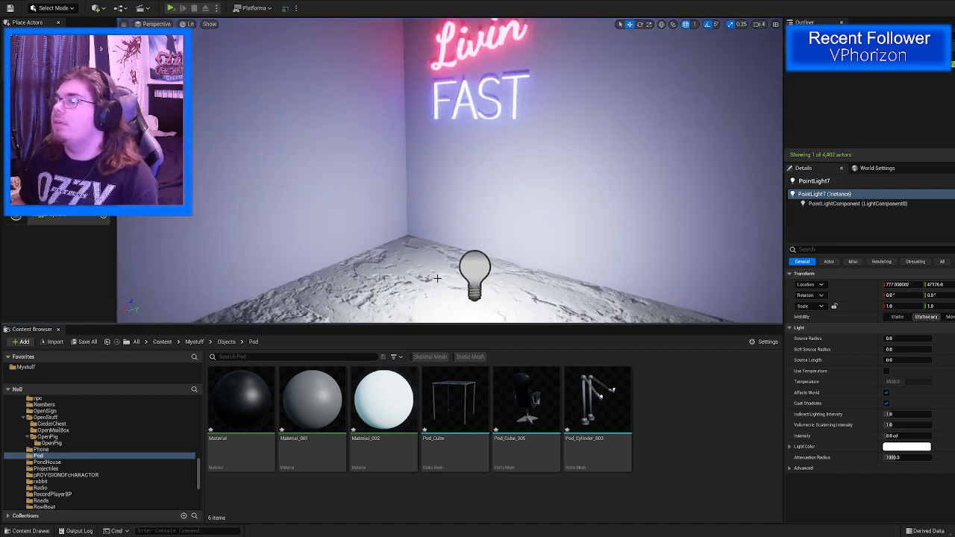
click(455, 407)
ctrl+click(526, 406)
ctrl+click(597, 406)
drag(597, 407, 413, 297)
right_drag(414, 298, 409, 317)
Step: Rotate the placed desk, chair and arms together by about -130° around the vertical axis
key(e)
right_drag(447, 224, 596, 232)
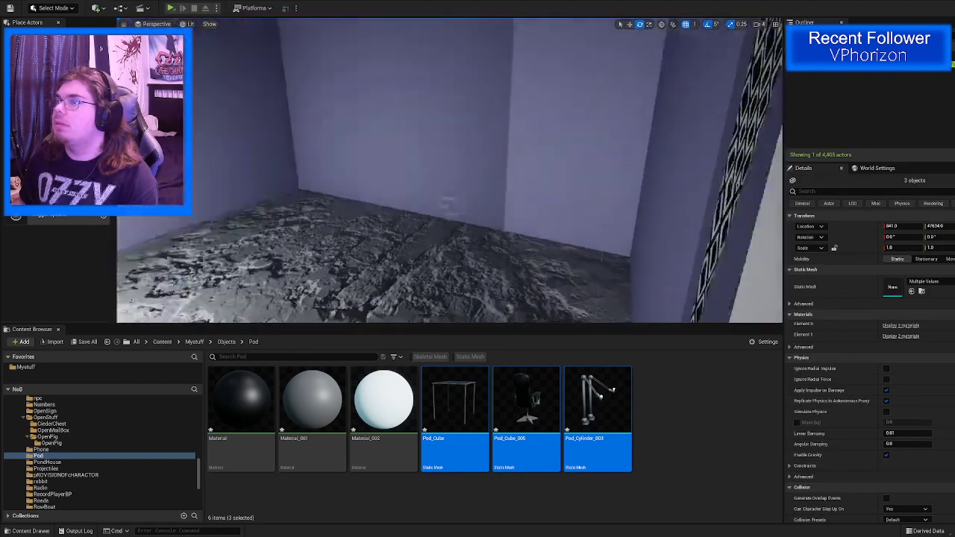
right_drag(448, 295, 447, 295)
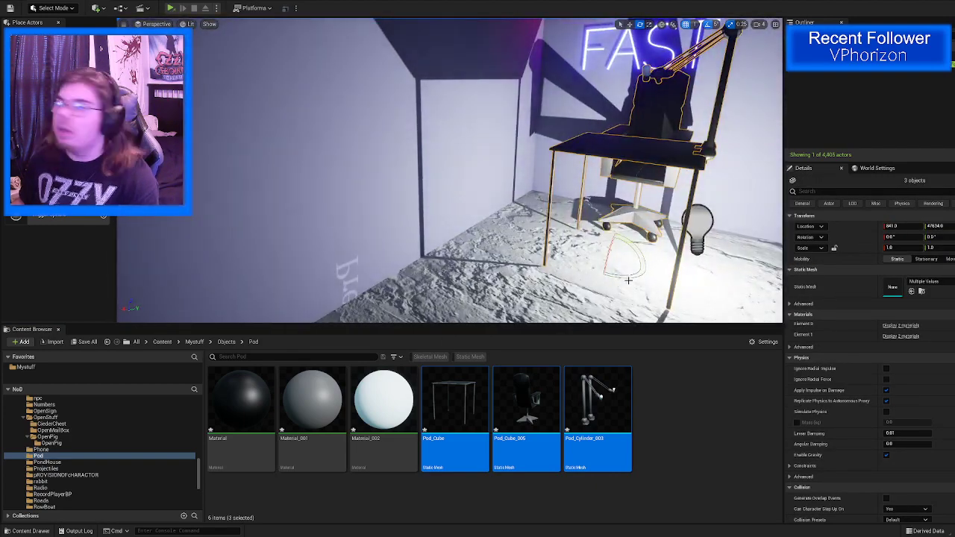
drag(622, 276, 634, 287)
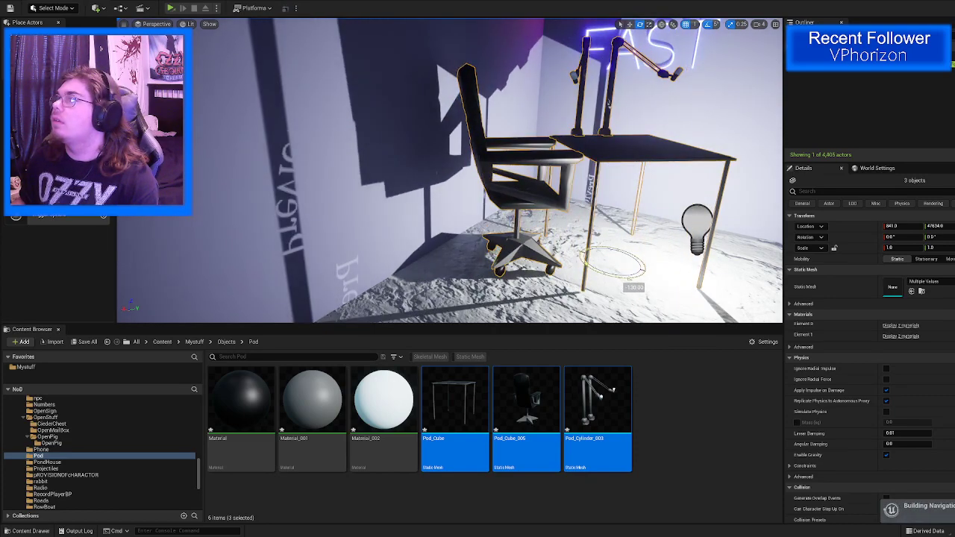
Step: Force delete all six imported assets, the three materials and three static meshes, from the Pod folder
mouse_move(634, 287)
right_down()
mouse_move(738, 287)
mouse_move(522, 239)
mouse_move(631, 288)
mouse_move(556, 284)
mouse_move(590, 291)
mouse_move(605, 268)
mouse_move(630, 287)
right_up()
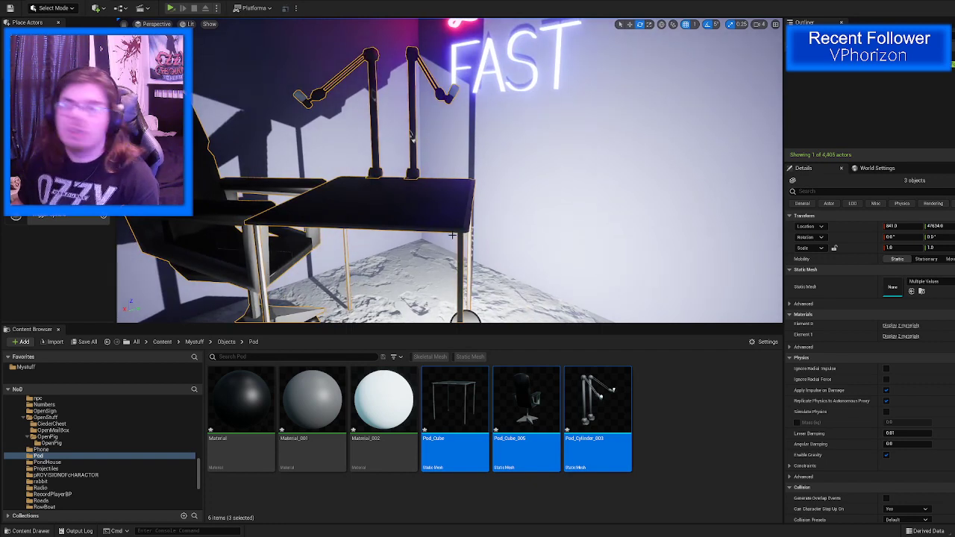
right_drag(522, 186, 513, 191)
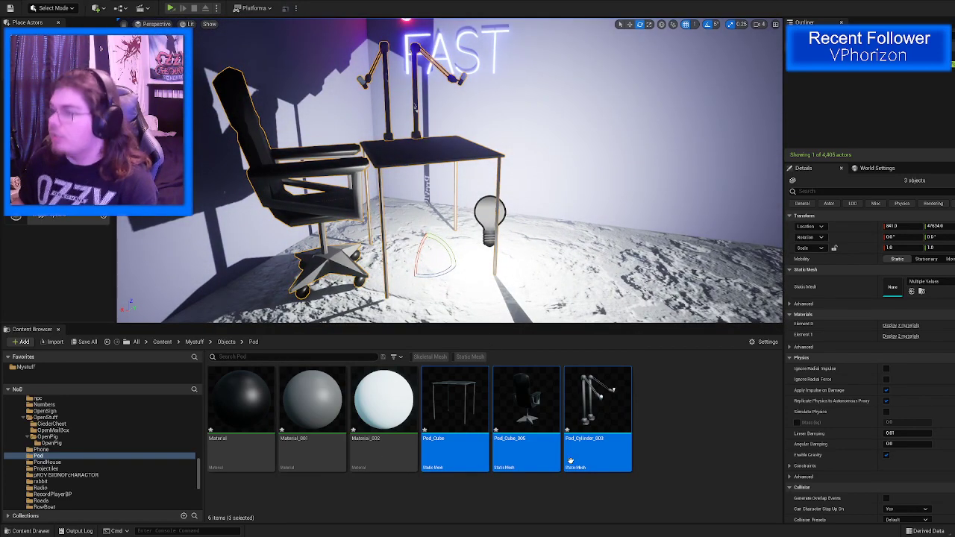
click(619, 426)
shift+click(261, 416)
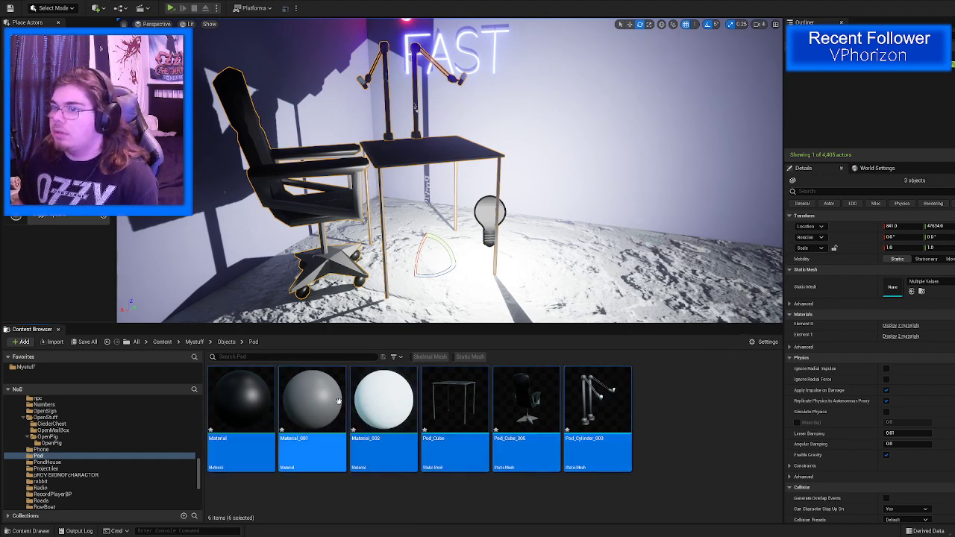
key(Delete)
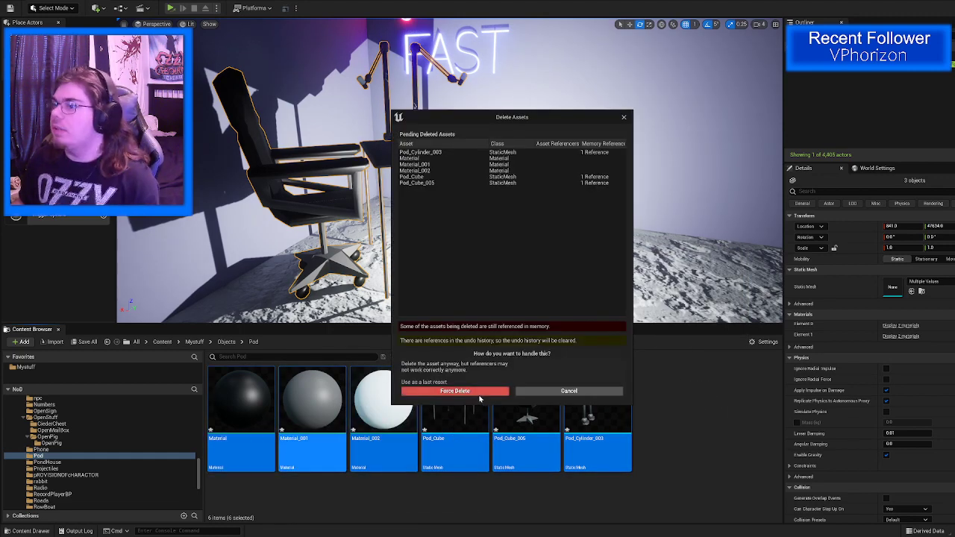
click(455, 391)
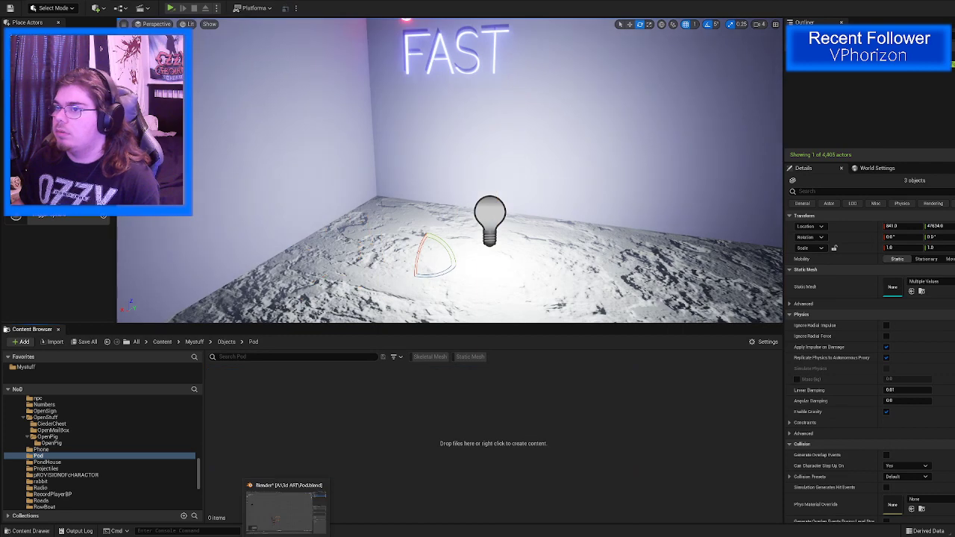
Step: Switch to Blender and examine the desk, chair and arms from several angles, comparing with the empty neon-sign room in Unreal
click(286, 529)
click(471, 282)
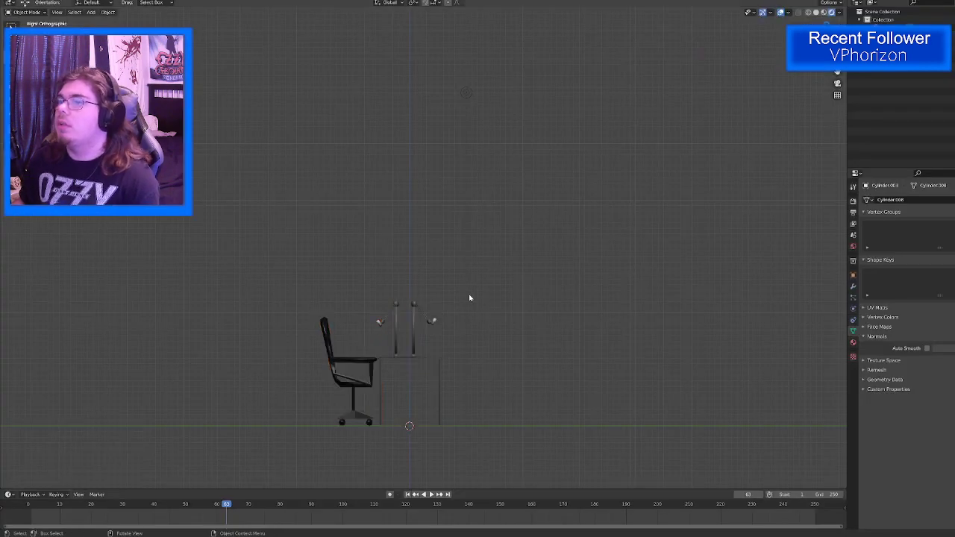
middle_drag(469, 296, 563, 324)
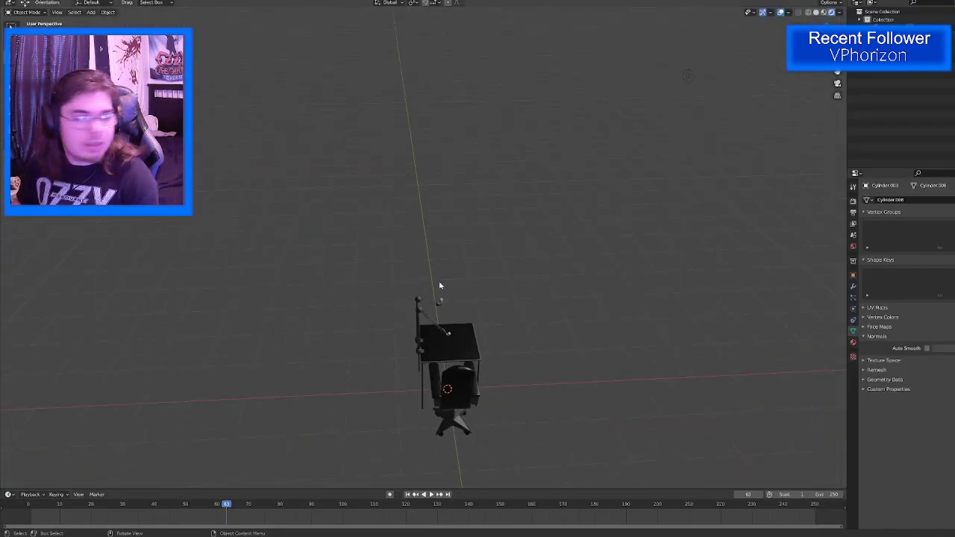
middle_drag(439, 286, 397, 268)
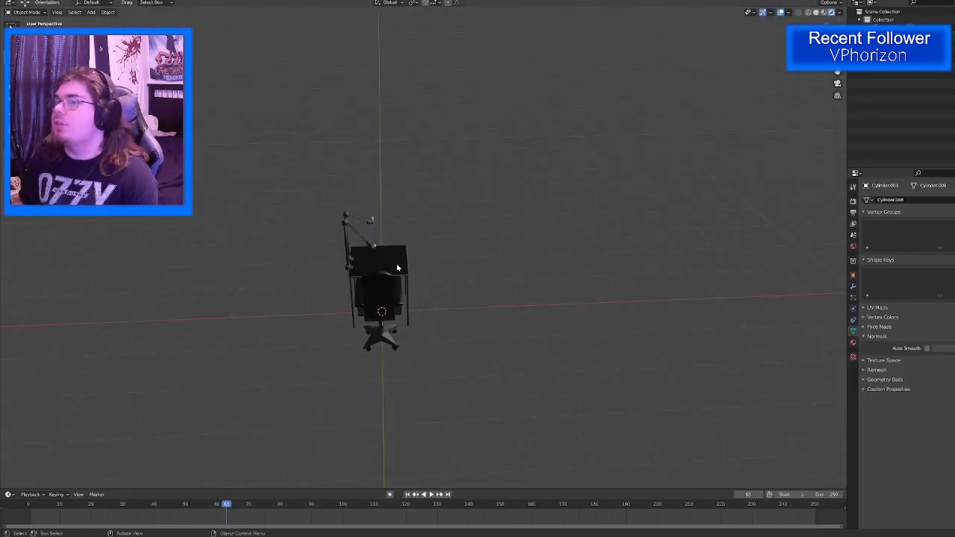
click(28, 13)
click(28, 22)
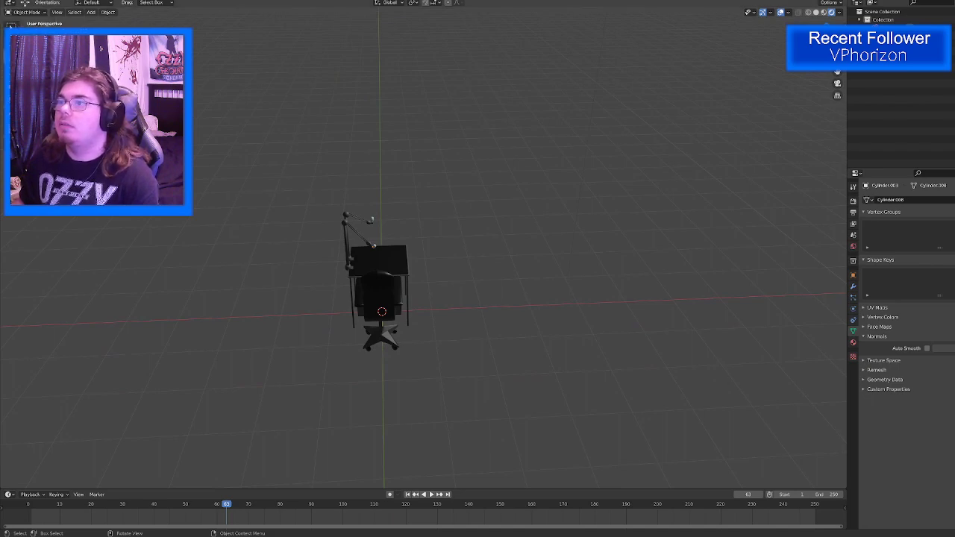
click(381, 337)
middle_drag(380, 337, 391, 296)
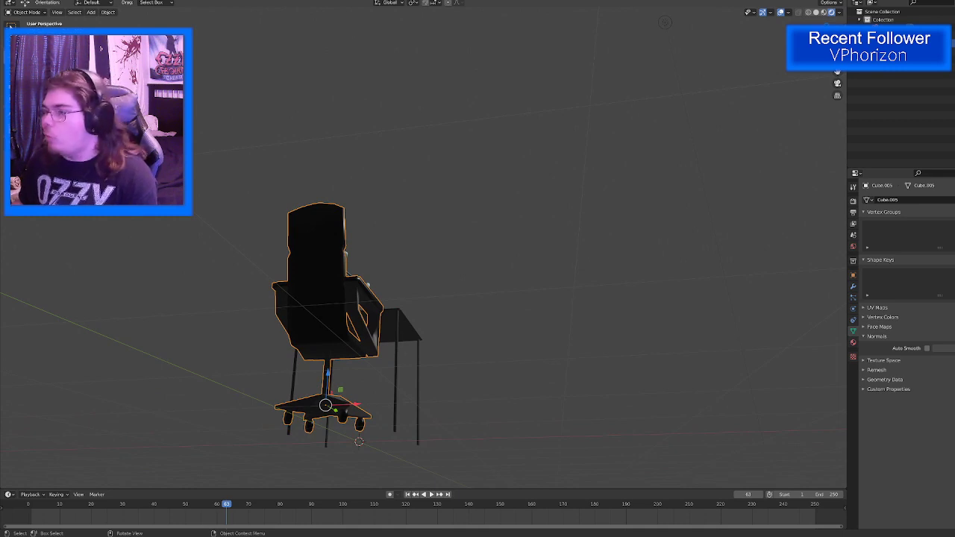
key(alt+Tab)
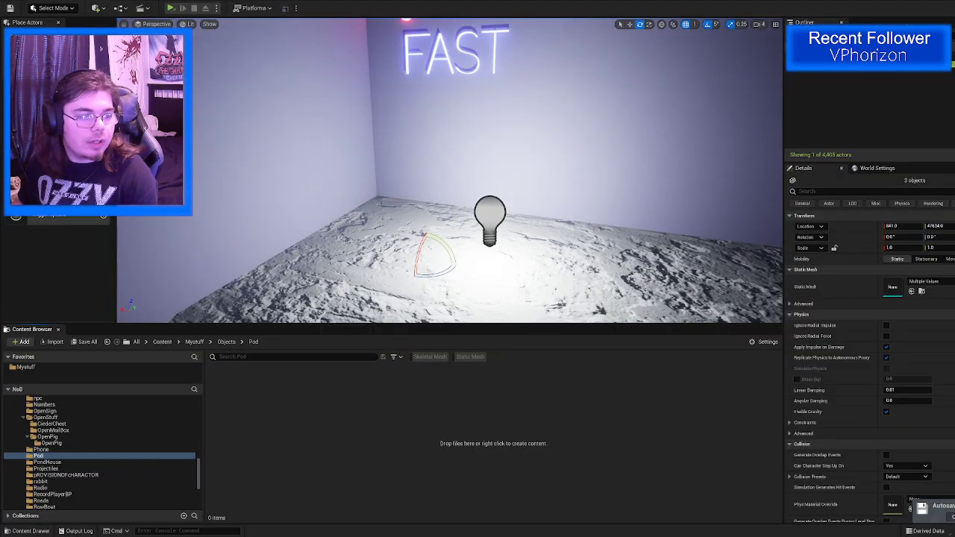
key(alt+Tab)
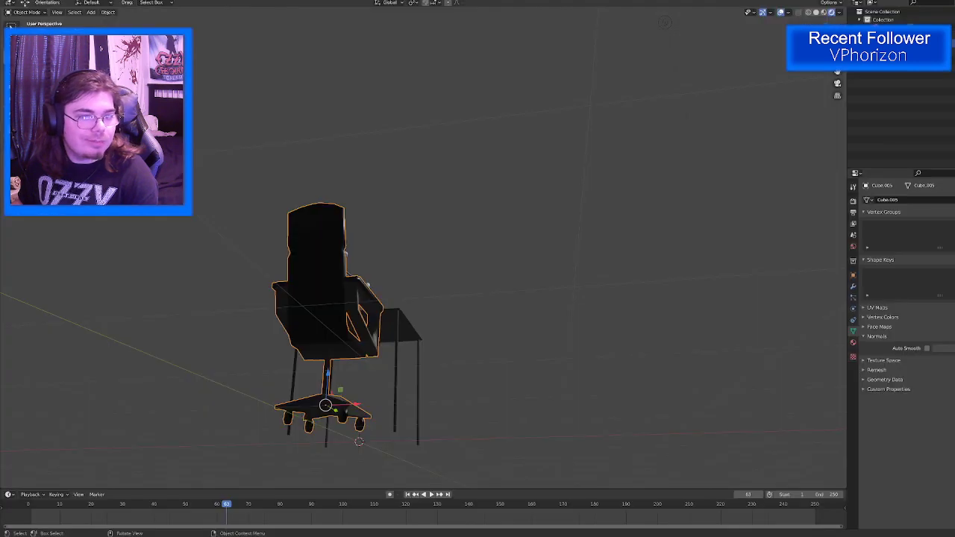
Step: Deselect the chair, add a default torus, and move it along the X axis to clear space beside the desk
middle_drag(535, 304, 539, 357)
click(539, 358)
middle_drag(553, 321, 452, 319)
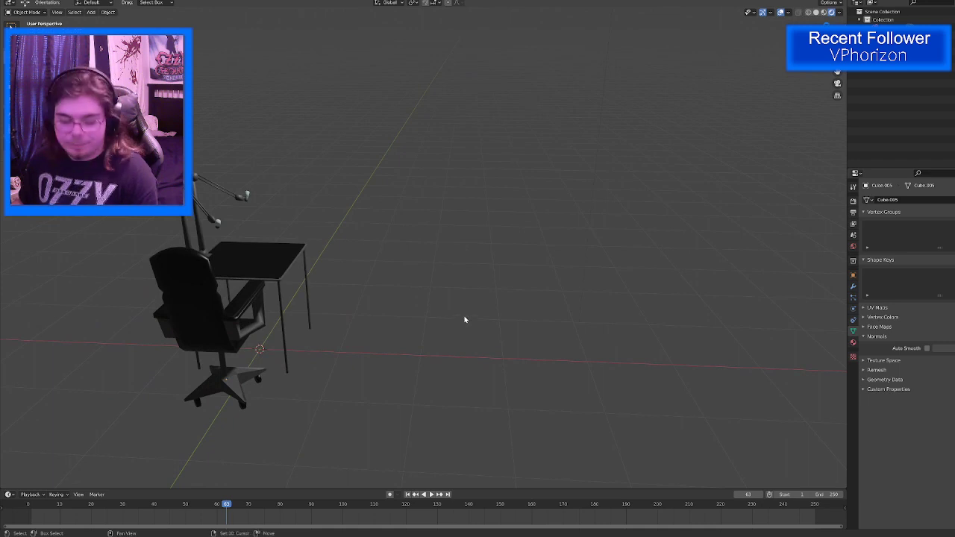
key(shift+a)
mouse_move(465, 319)
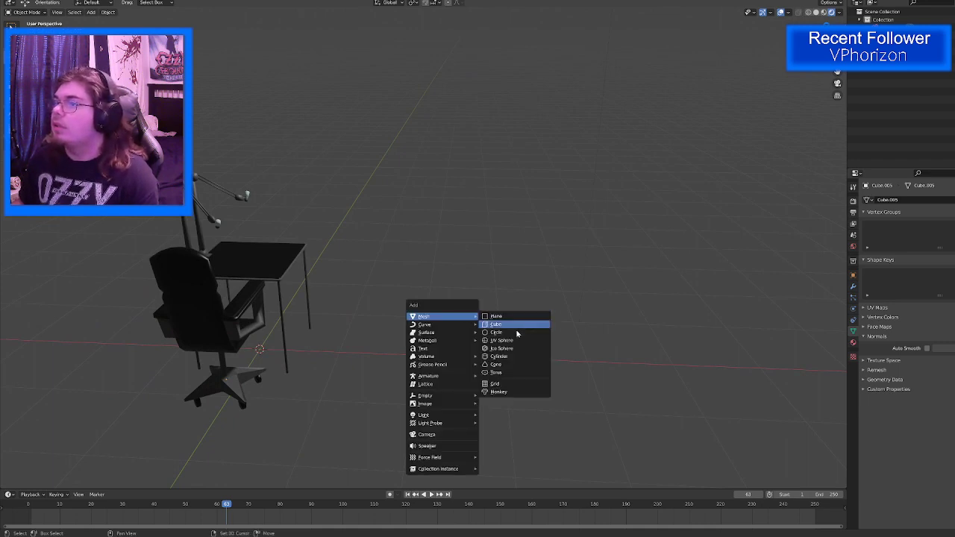
click(522, 371)
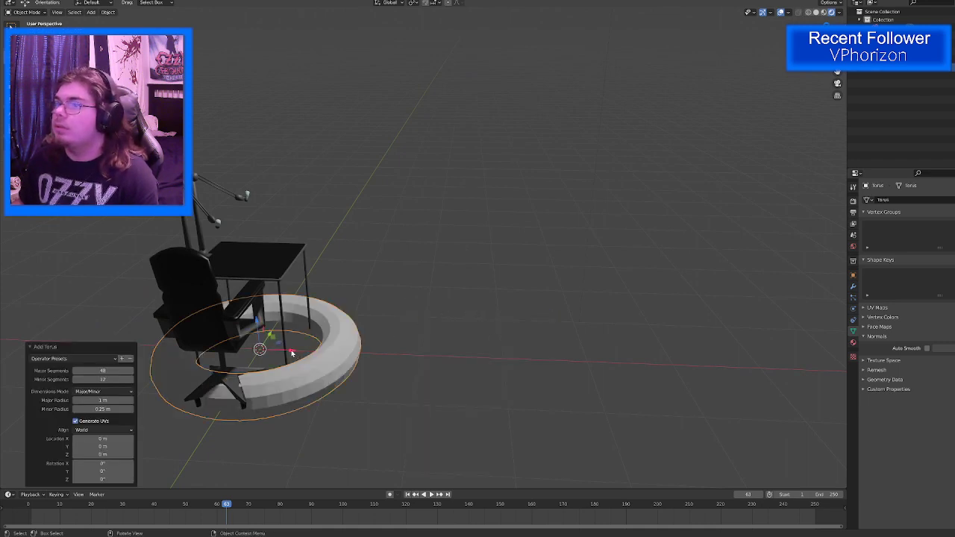
drag(292, 353, 428, 317)
Step: Rotate the torus by 90° around the global Y axis so it stands upright
key(shift+space)
click(463, 354)
click(110, 453)
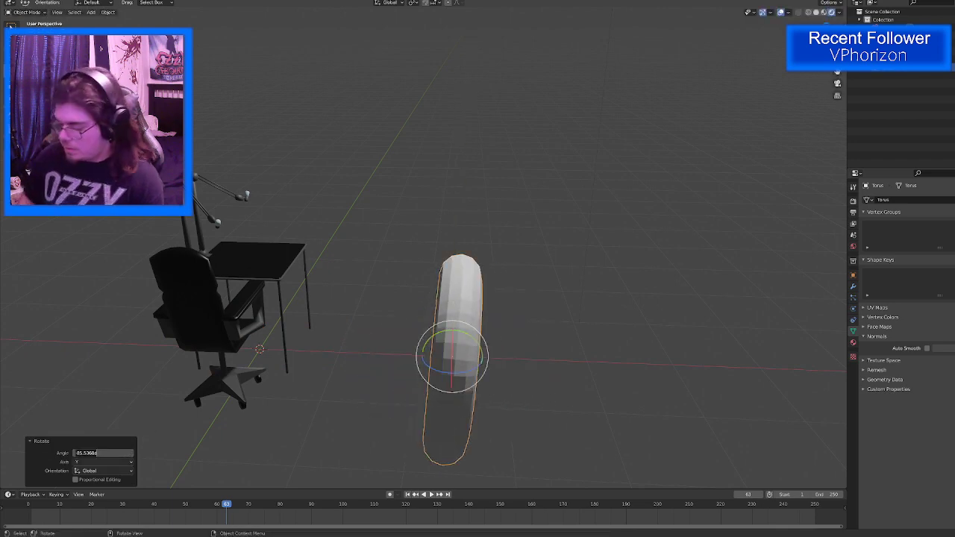
text(90)
key(Return)
Step: Raise the upright torus by about 1.6 m along the Z axis in front view
mouse_move(339, 298)
middle_down()
mouse_move(300, 327)
mouse_move(358, 298)
middle_up()
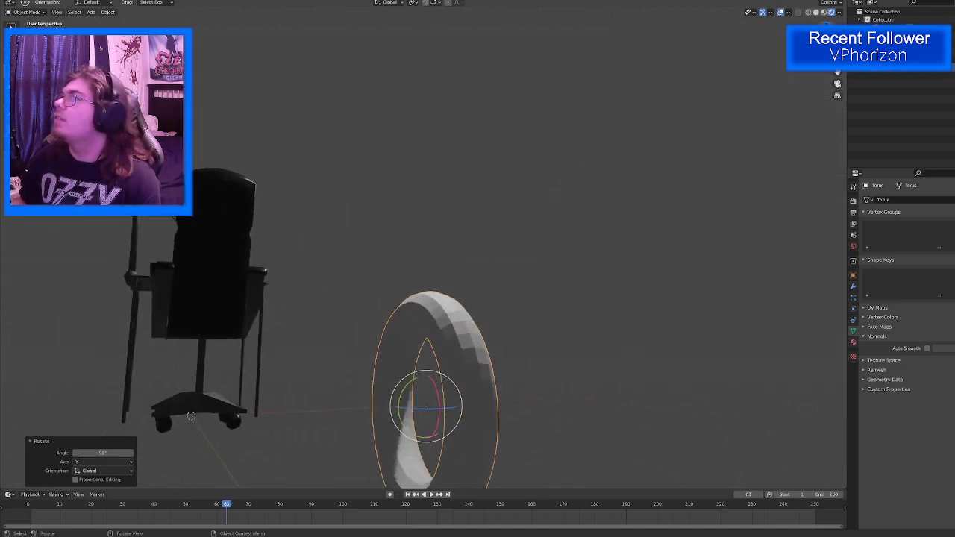
key(KP_1)
key(shift+space)
click(409, 365)
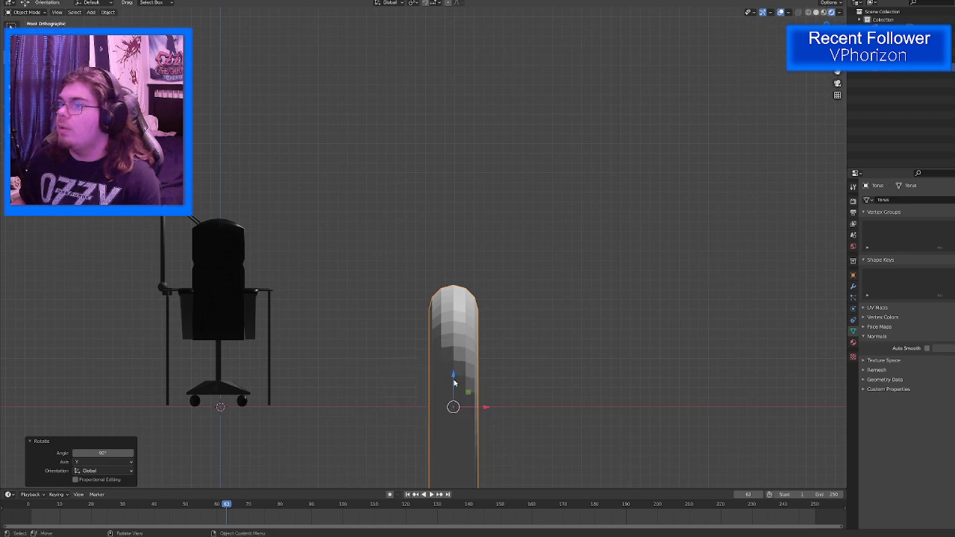
drag(455, 382, 463, 225)
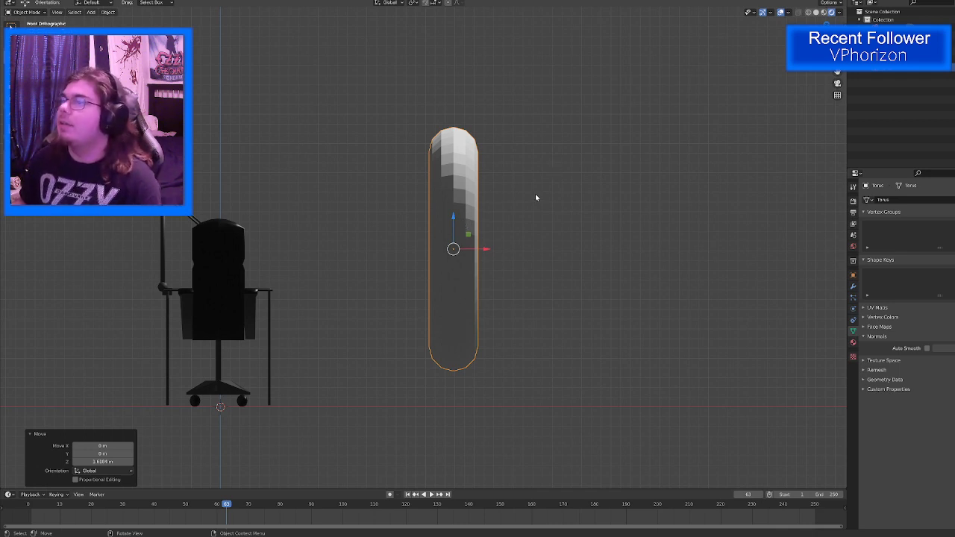
Step: Try deleting the faces on the half of the torus that points away from the desk
middle_drag(505, 219, 358, 252)
key(shift+space)
click(466, 257)
key(KP_1)
key(Tab)
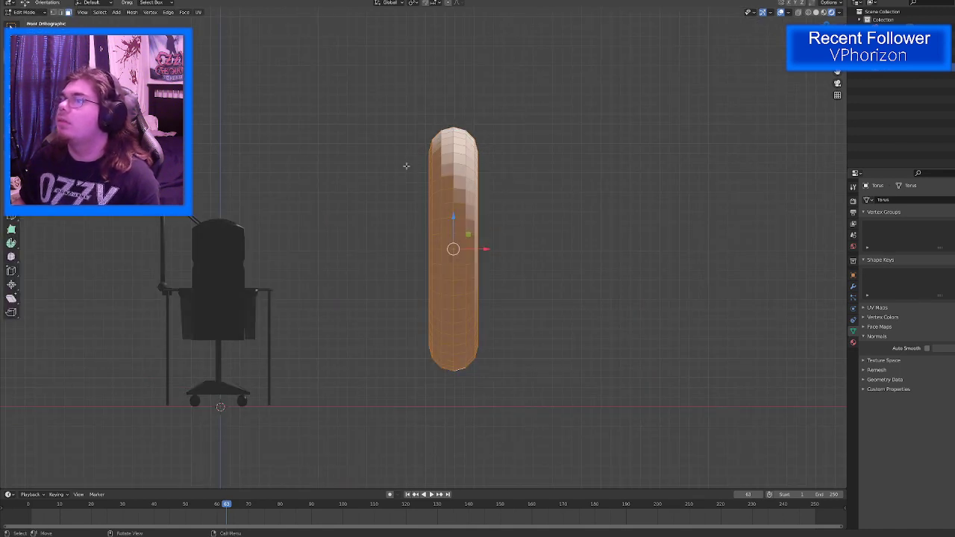
key(alt+z)
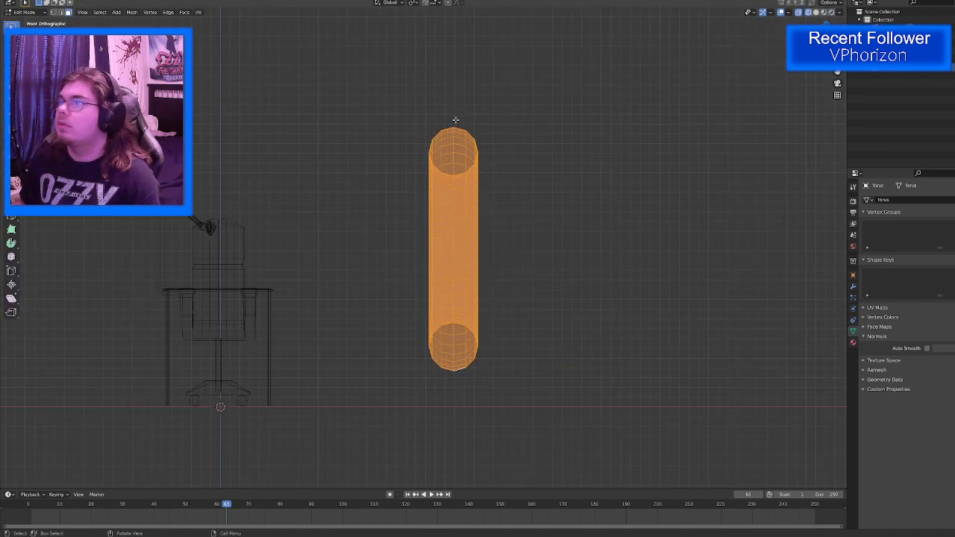
drag(455, 120, 523, 452)
key(x)
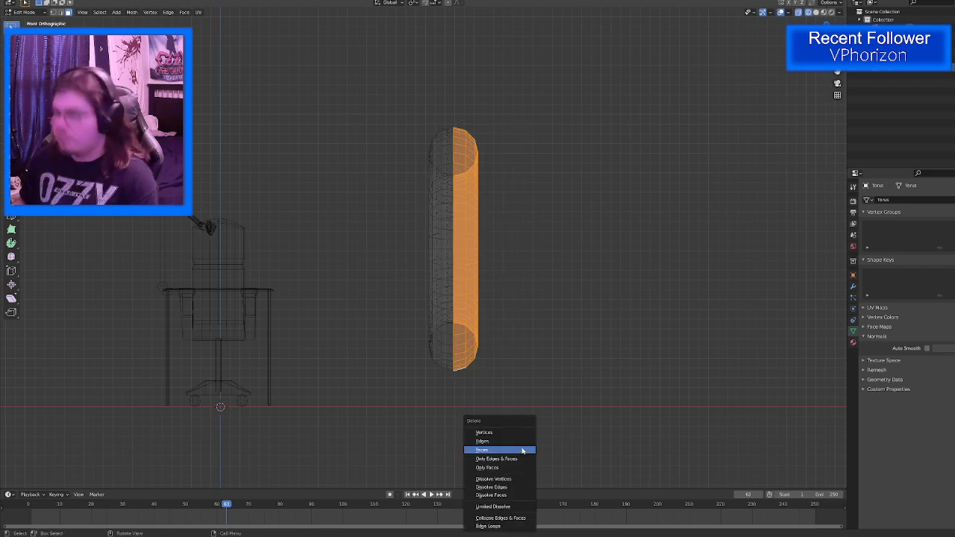
click(524, 451)
key(a)
key(alt+a)
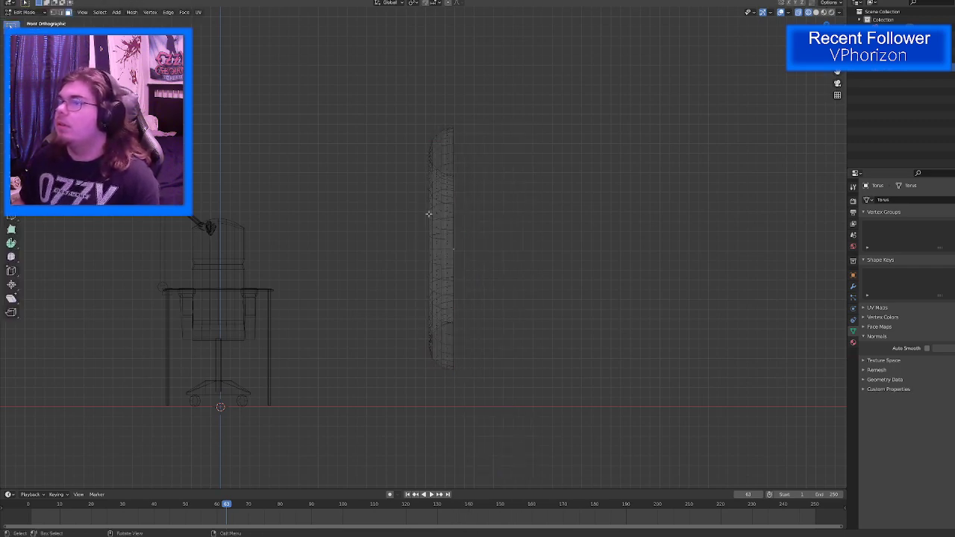
middle_drag(379, 211, 346, 192)
key(Tab)
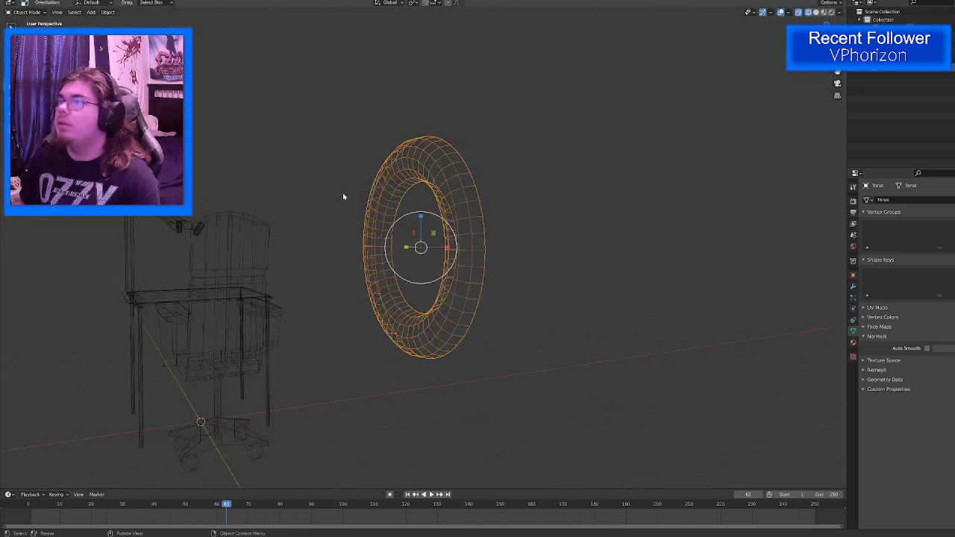
Step: Inspect the halved torus from the side and undo the face deletion
key(alt+a)
middle_drag(287, 206, 273, 226)
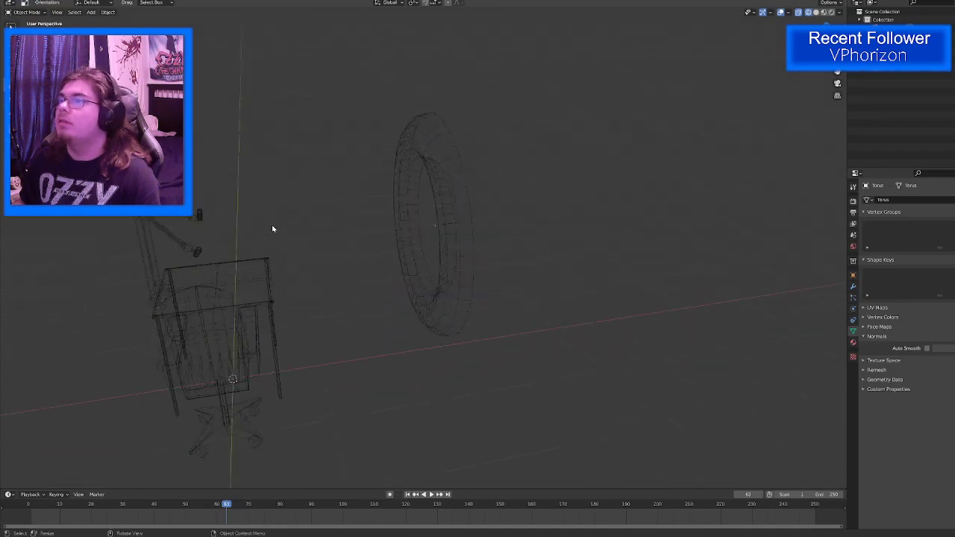
click(381, 183)
mouse_move(457, 195)
middle_down()
mouse_move(497, 164)
mouse_move(502, 196)
mouse_move(462, 198)
middle_up()
key(Tab)
key(Tab)
key(Tab)
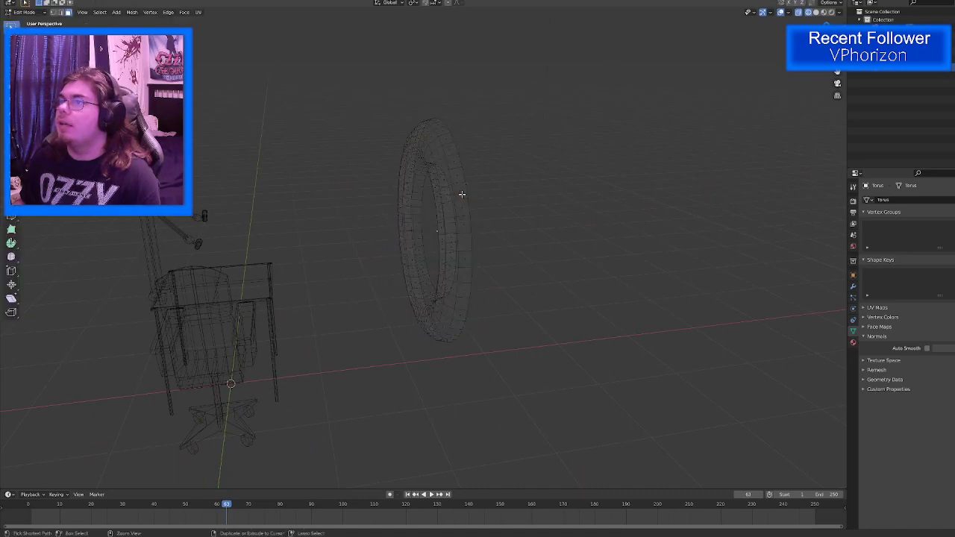
key(a)
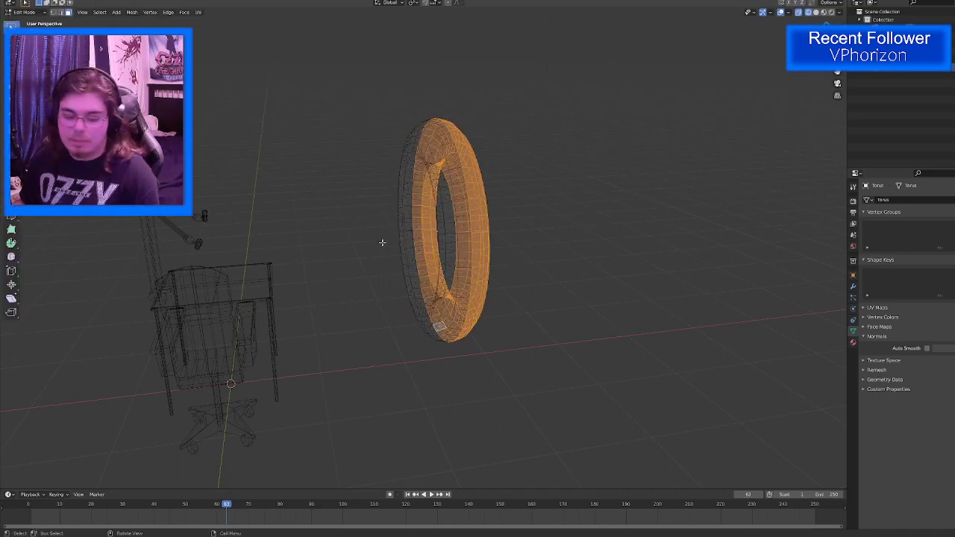
middle_drag(384, 241, 366, 219)
key(Tab)
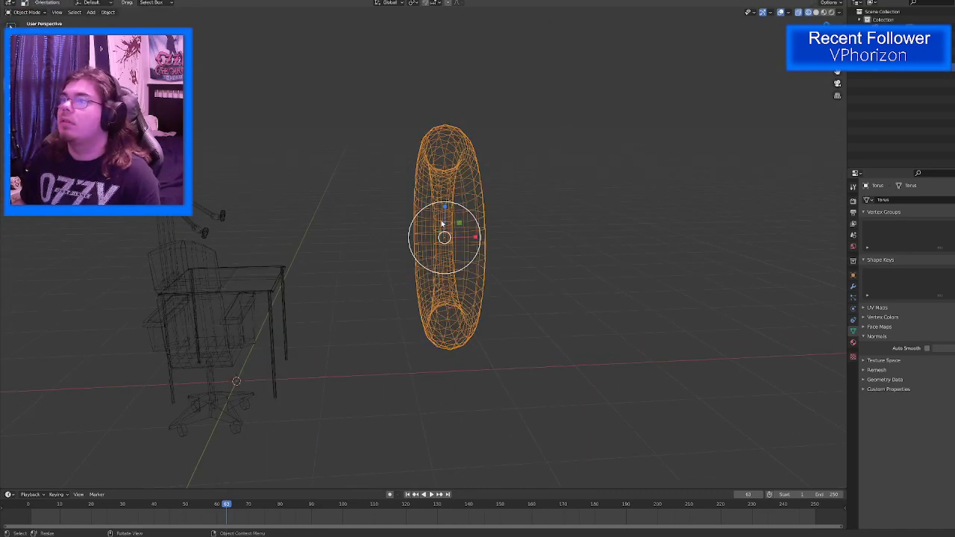
Step: Duplicate the torus and place the copy beside the original along the X axis, on the side away from the desk
key(shift+d)
key(x)
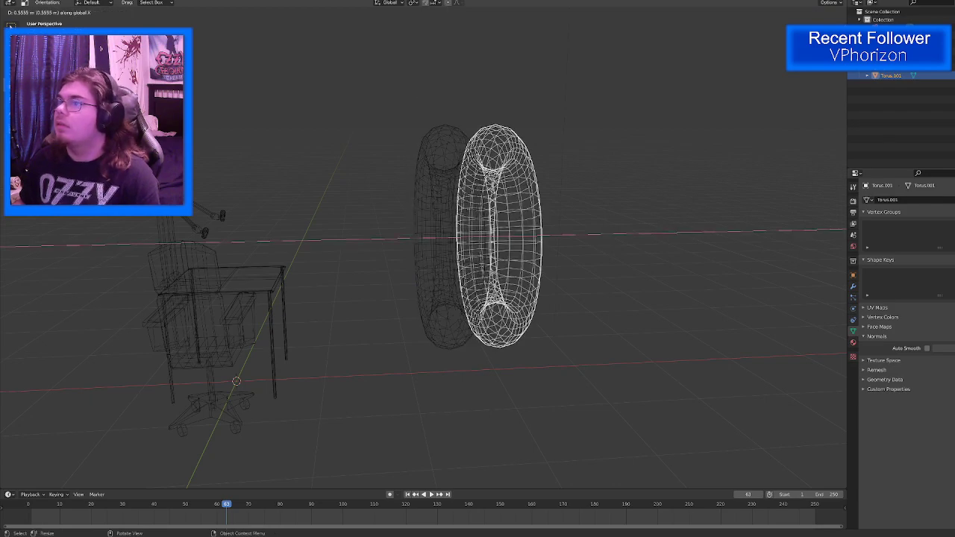
click(486, 174)
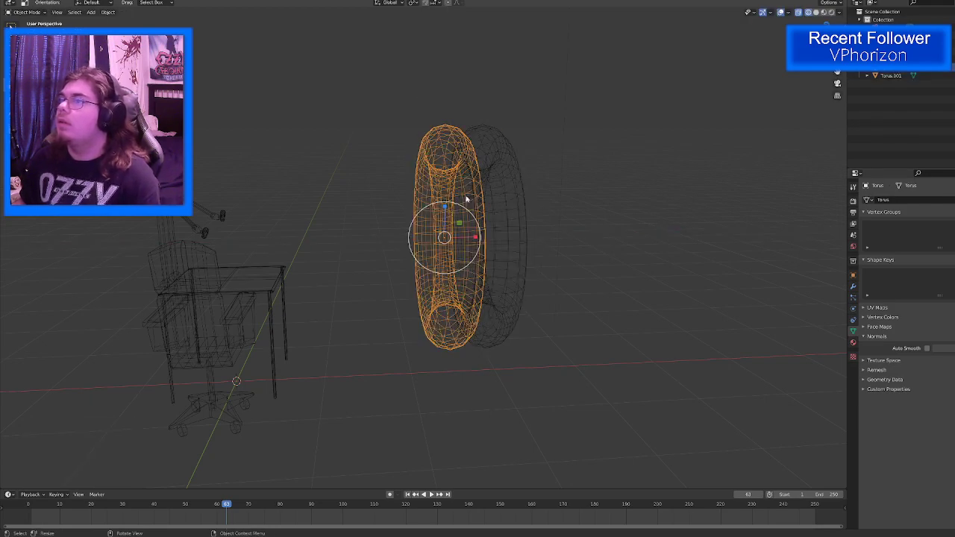
Step: Delete the faces on the half of the original torus that points toward its duplicate
middle_drag(394, 255, 499, 124)
key(Tab)
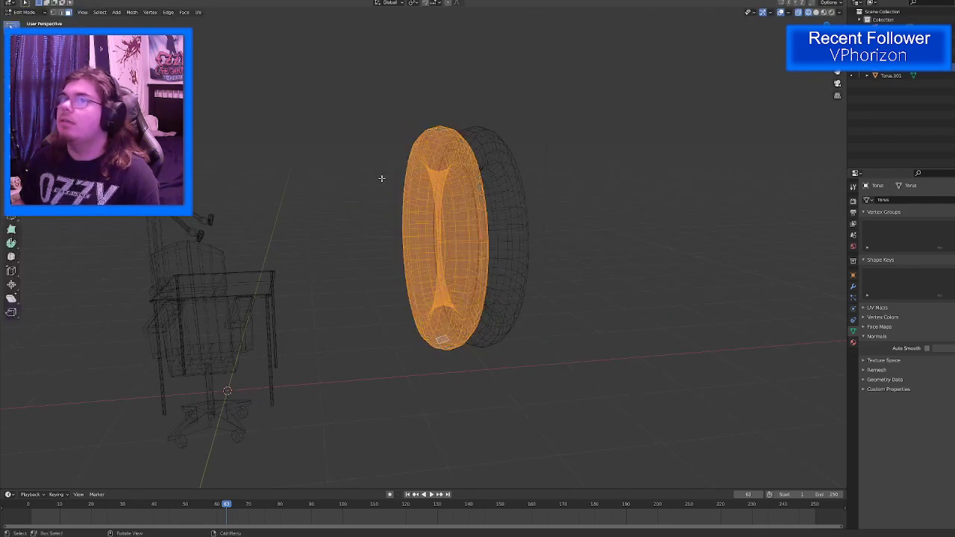
key(KP_1)
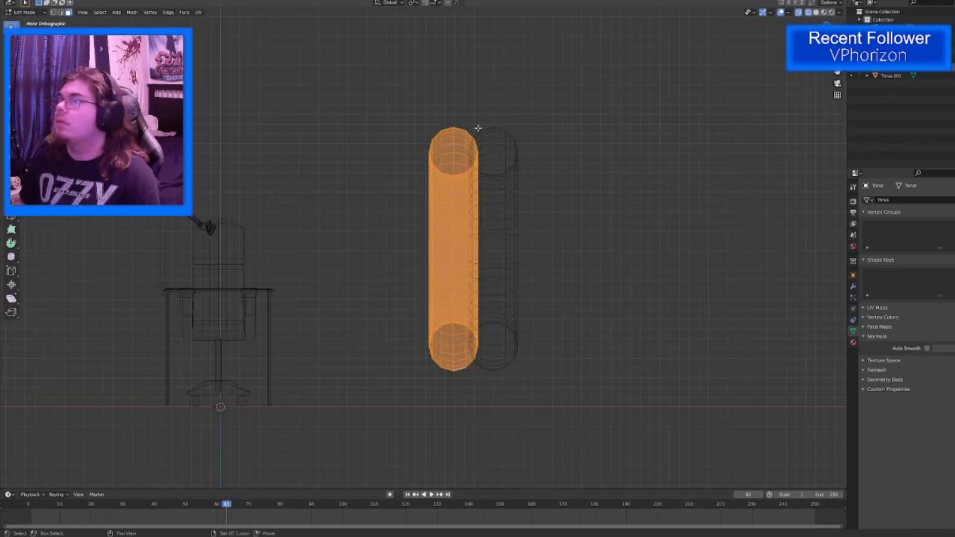
key(alt+z)
key(alt+z)
drag(455, 112, 492, 407)
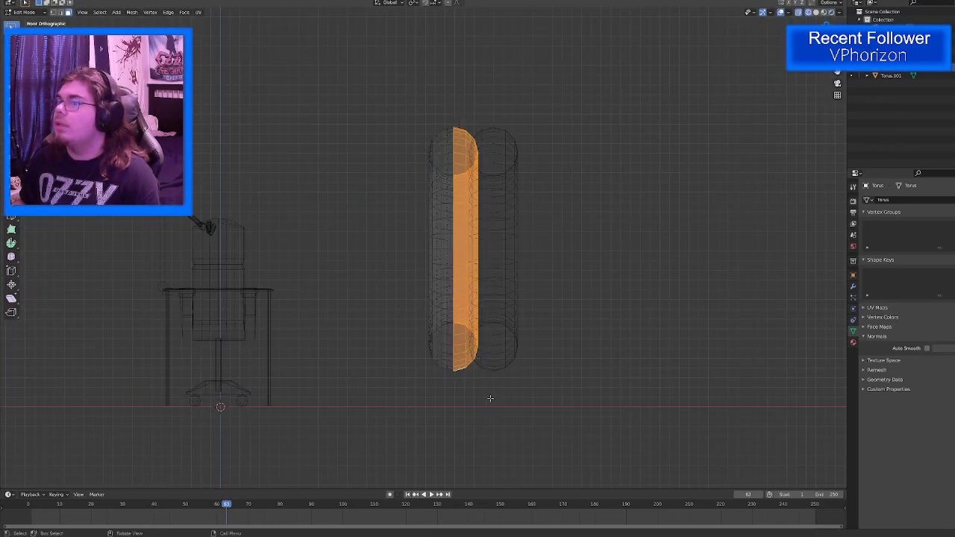
key(x)
click(485, 390)
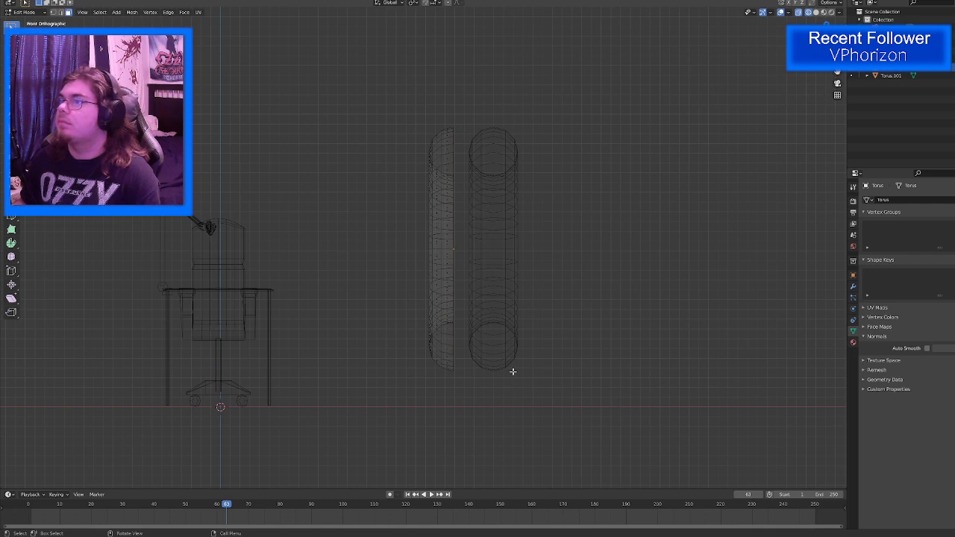
key(alt+z)
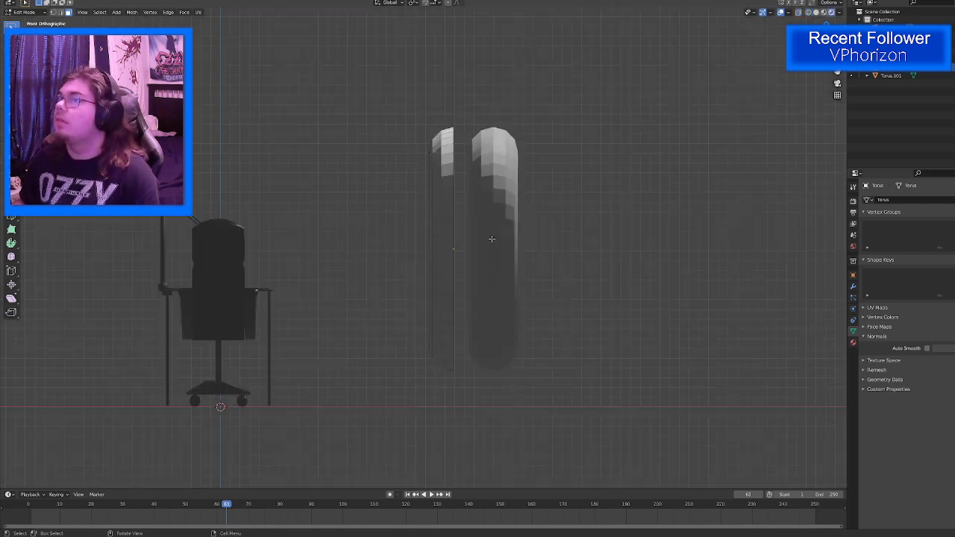
Step: Scale the duplicate torus along the X axis to about half its thickness
key(ctrl+Tab)
click(452, 236)
middle_drag(462, 246, 440, 224)
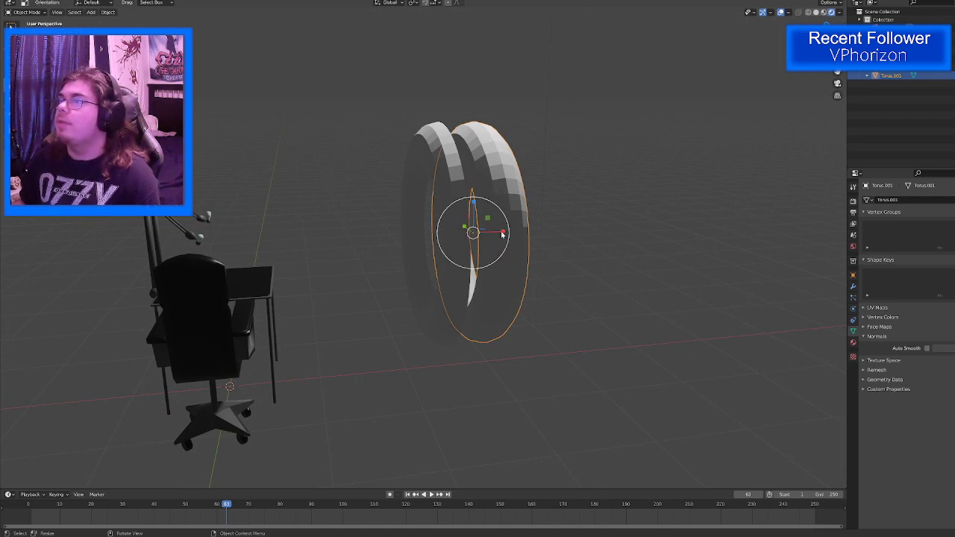
key(s)
key(x)
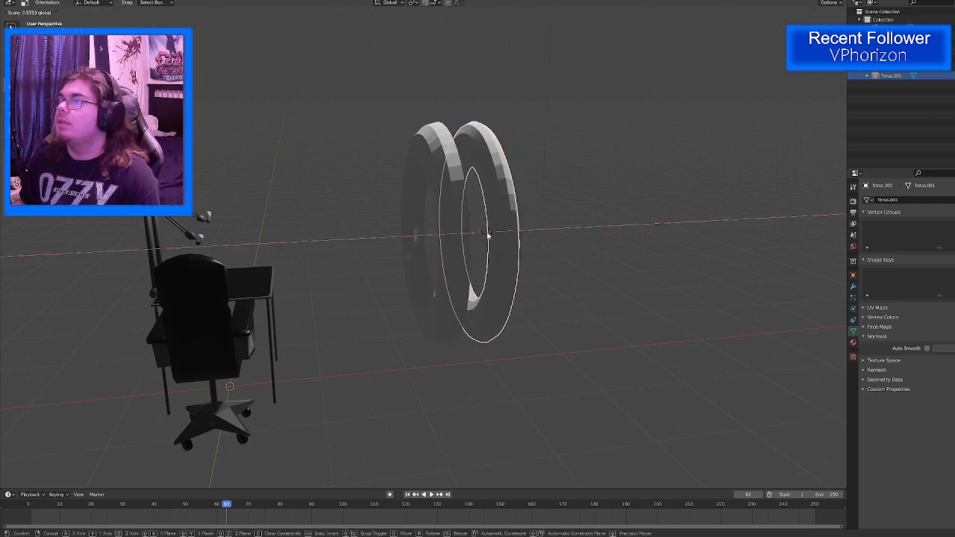
click(486, 234)
Step: Examine the half torus and the thinned full torus from the desk side, and select the full one
scroll(417, 189, up, 1)
middle_drag(408, 187, 525, 203)
click(387, 160)
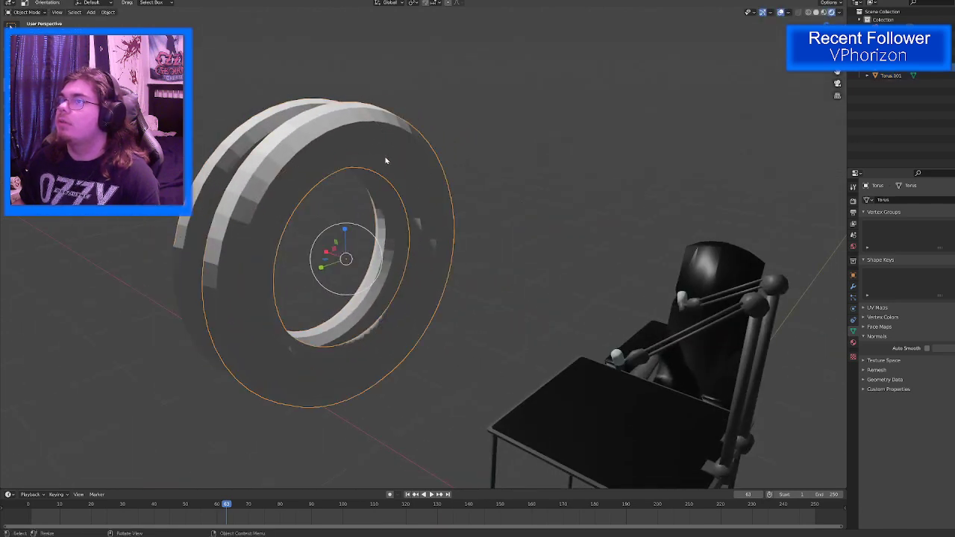
drag(335, 252, 336, 252)
middle_drag(320, 208, 229, 171)
click(241, 180)
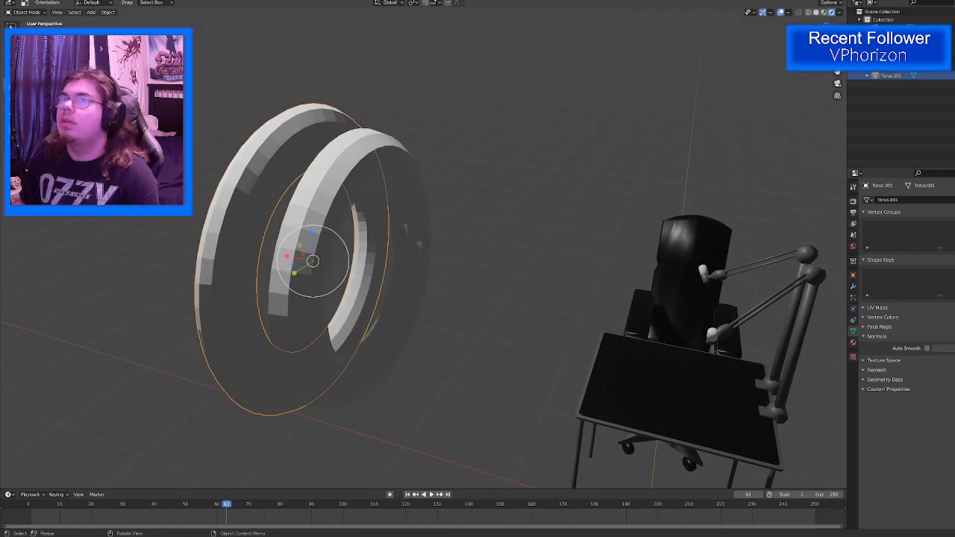
Step: Smooth the vertices of the entire second ring in edit mode and return to object mode
key(Tab)
click(12, 257)
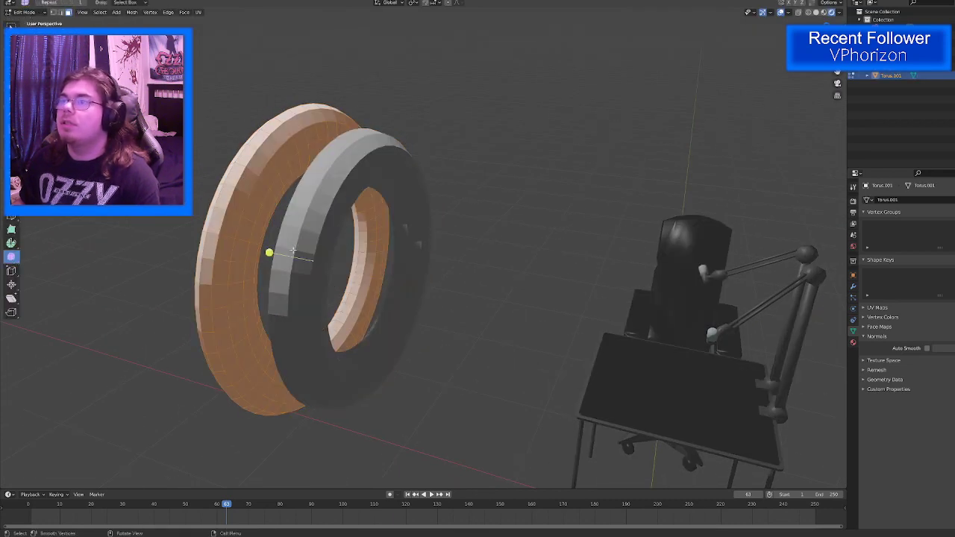
drag(267, 255, 245, 258)
middle_drag(245, 257, 627, 265)
key(Tab)
Step: Move the other ring about 0.36 m along the X axis so it sits against the second ring
click(480, 222)
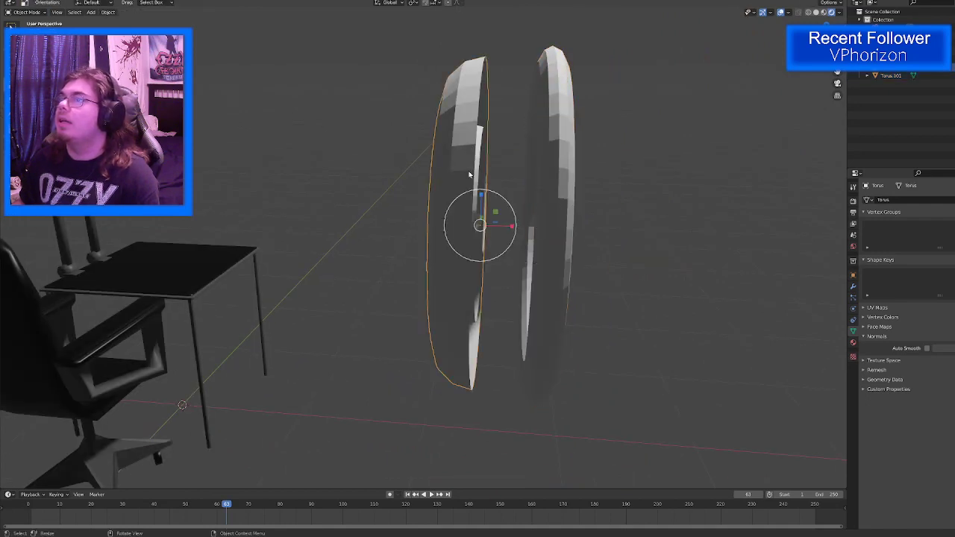
key(shift+space)
click(452, 202)
key(g)
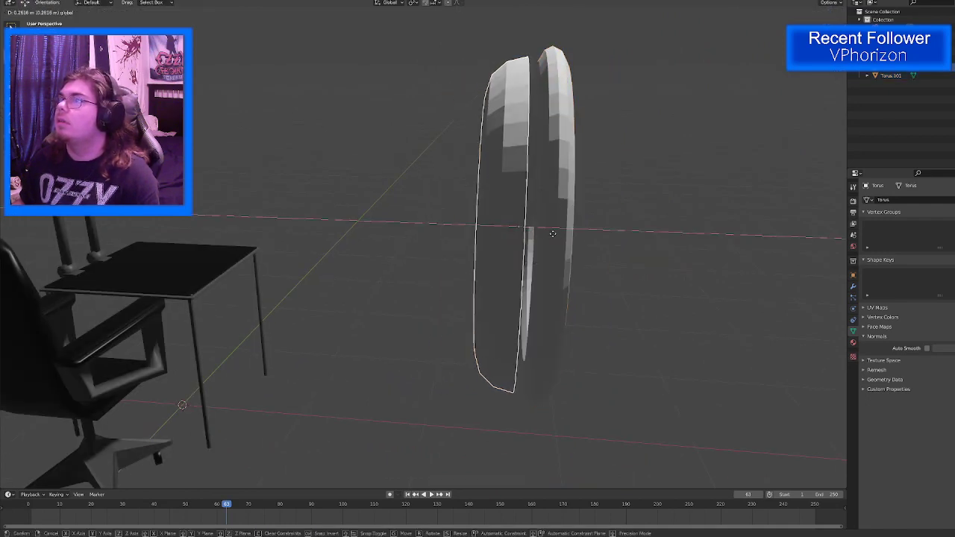
click(567, 235)
Step: Create a new material for the moved ring and set its base color to yellow
middle_drag(567, 236, 667, 219)
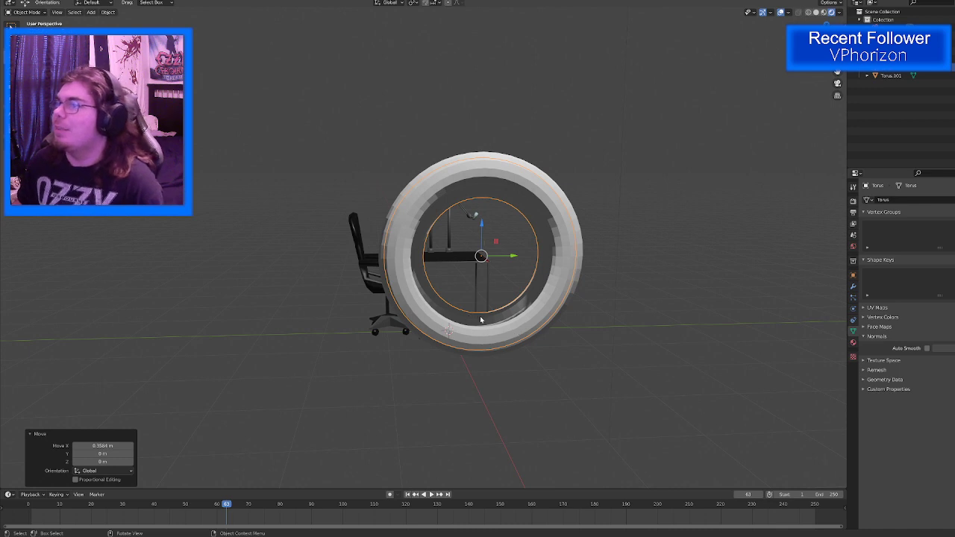
middle_drag(482, 318, 523, 315)
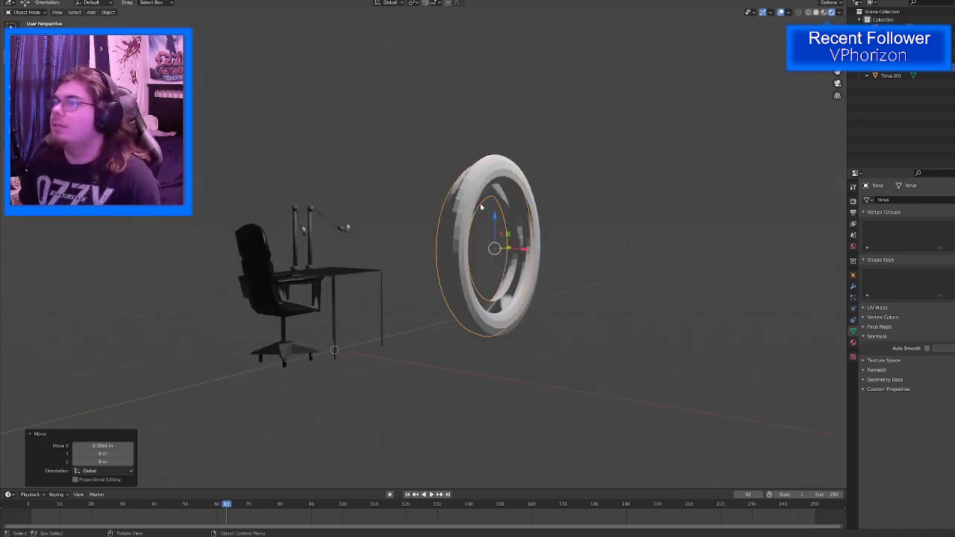
middle_drag(450, 201, 508, 197)
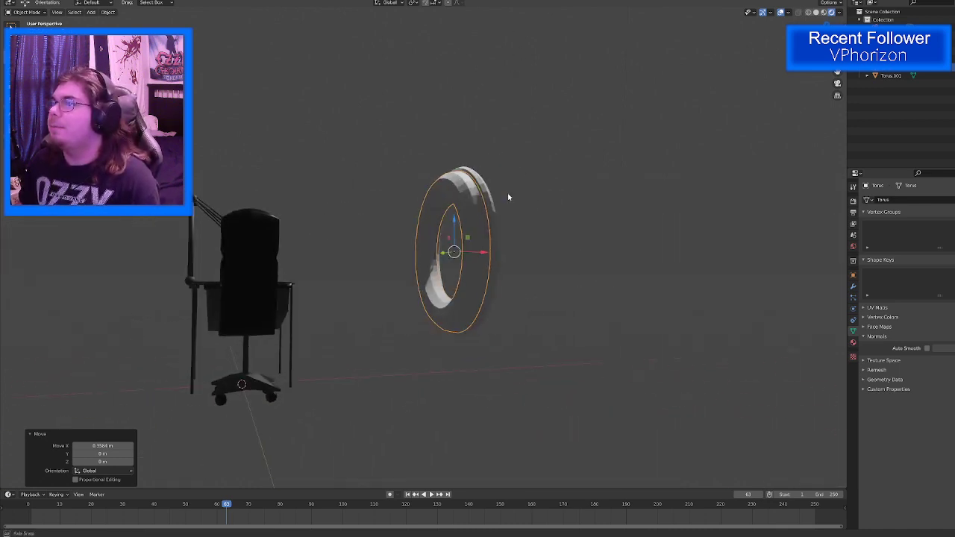
click(855, 343)
click(868, 234)
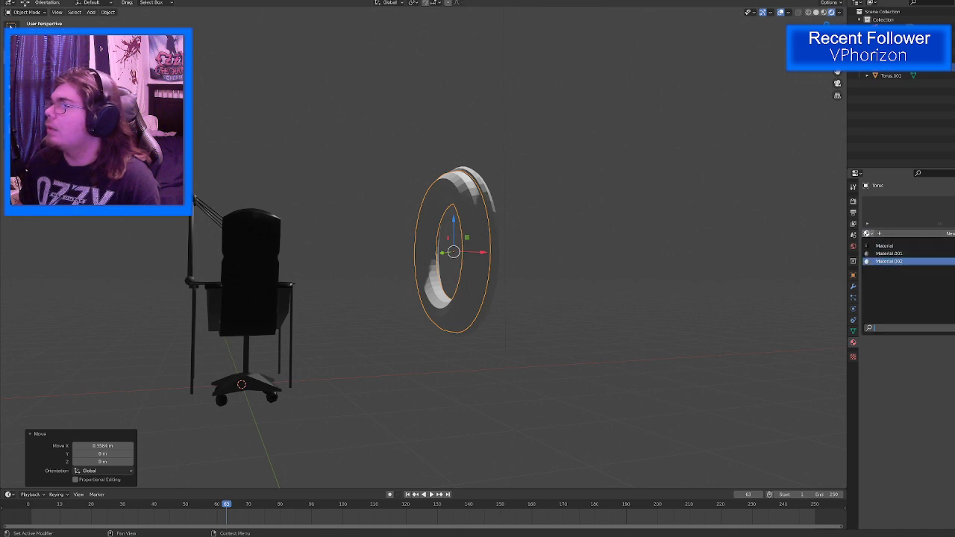
click(953, 202)
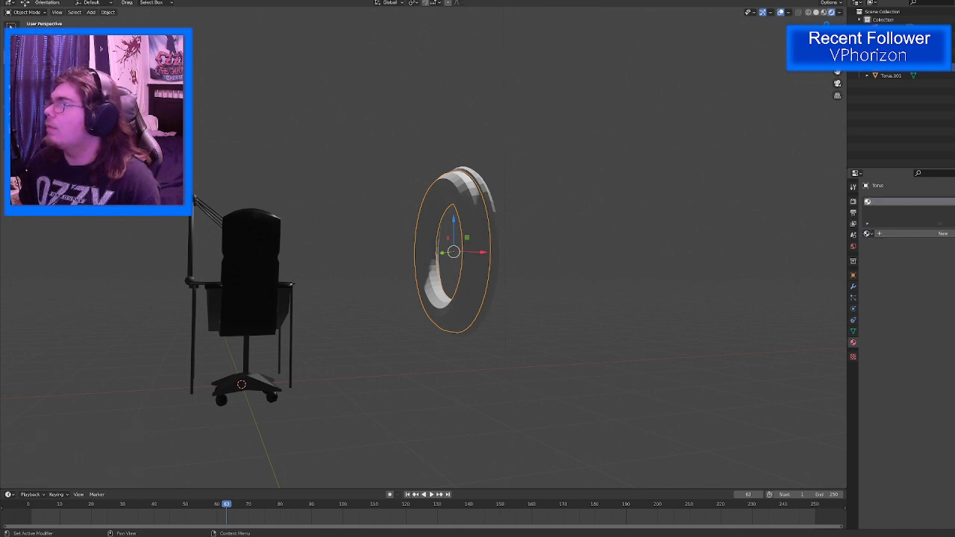
click(867, 233)
click(884, 248)
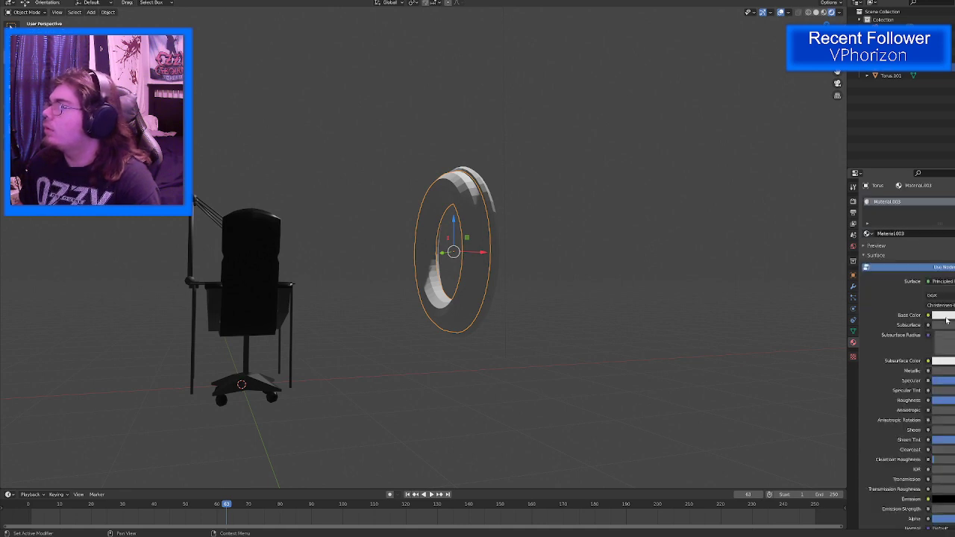
click(946, 320)
click(949, 247)
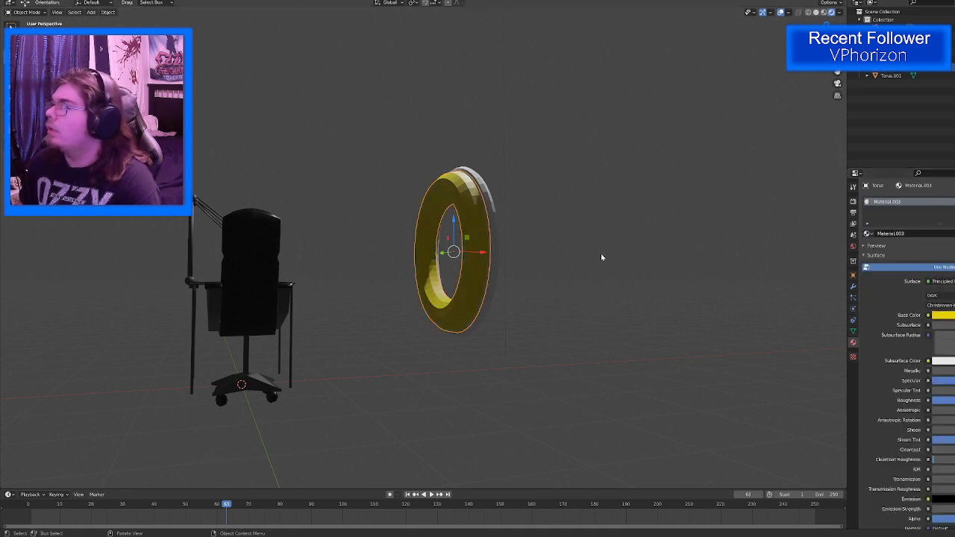
Step: Assign the existing Material.001 to the ring that is still uncolored
middle_drag(544, 256, 531, 271)
click(481, 182)
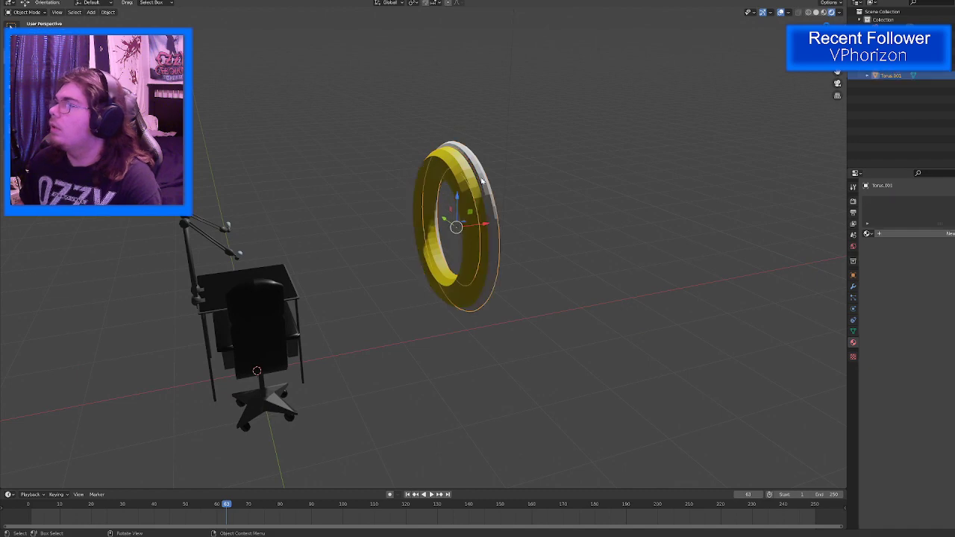
click(866, 234)
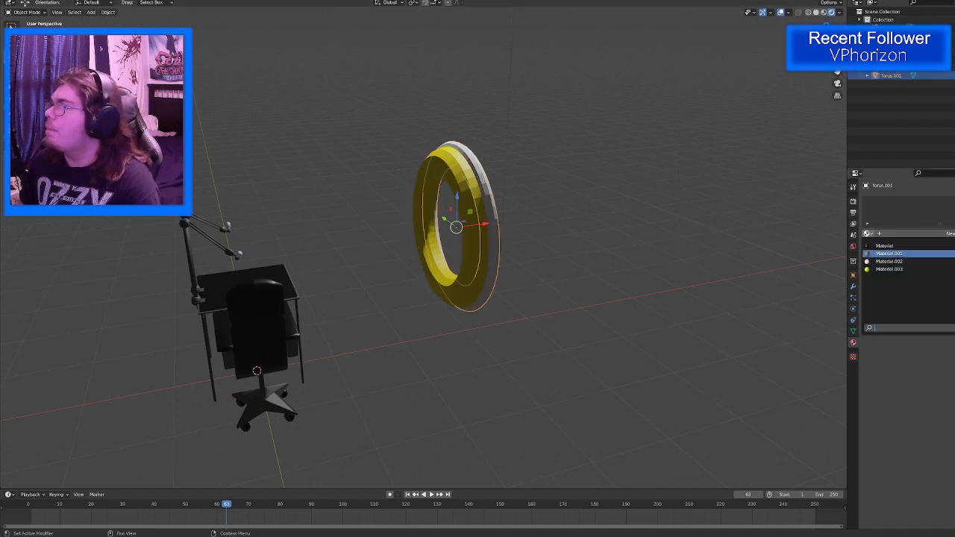
click(888, 254)
Step: Join the yellow and dark rings into one object and undo the join
middle_drag(518, 269, 483, 264)
shift+click(483, 263)
right_click(483, 264)
click(475, 261)
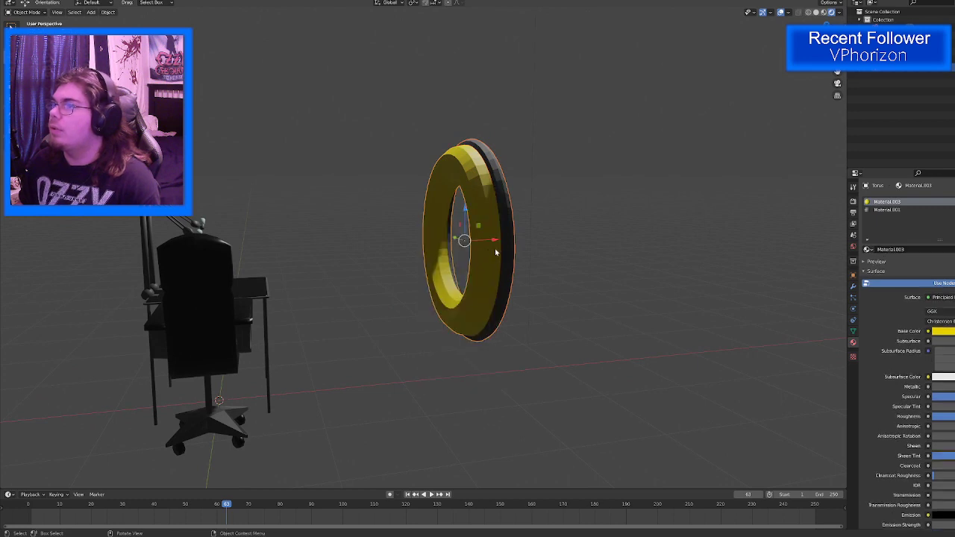
key(shift+space)
click(545, 211)
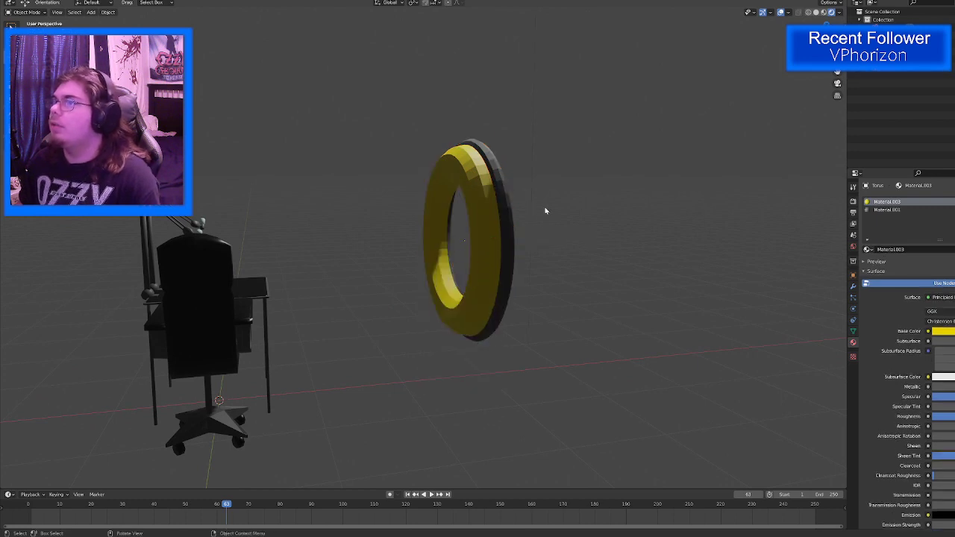
key(ctrl+z)
key(ctrl+z)
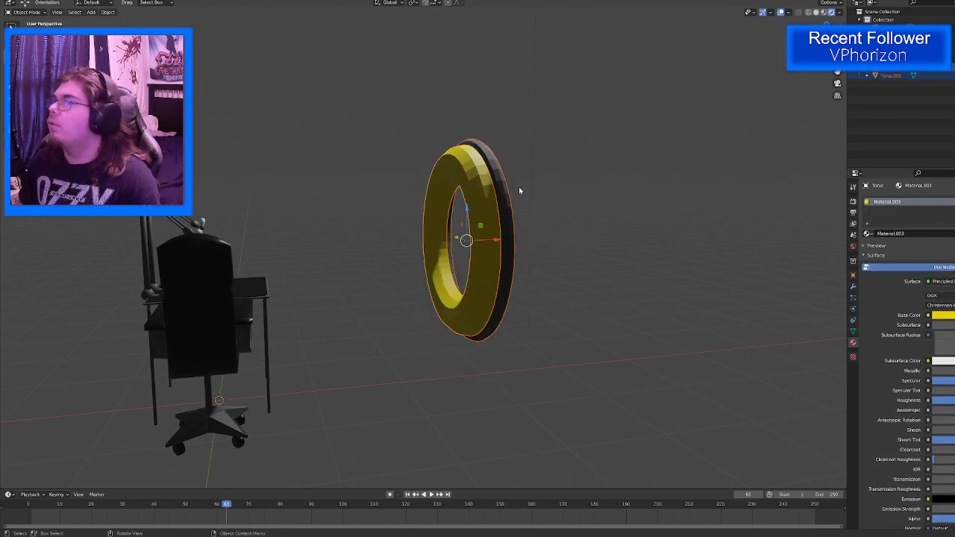
Step: Select only the dark ring behind the yellow one, in the left orthographic view
middle_drag(519, 191, 545, 197)
scroll(546, 201, up, 3)
shift+middle_drag(541, 241, 648, 302)
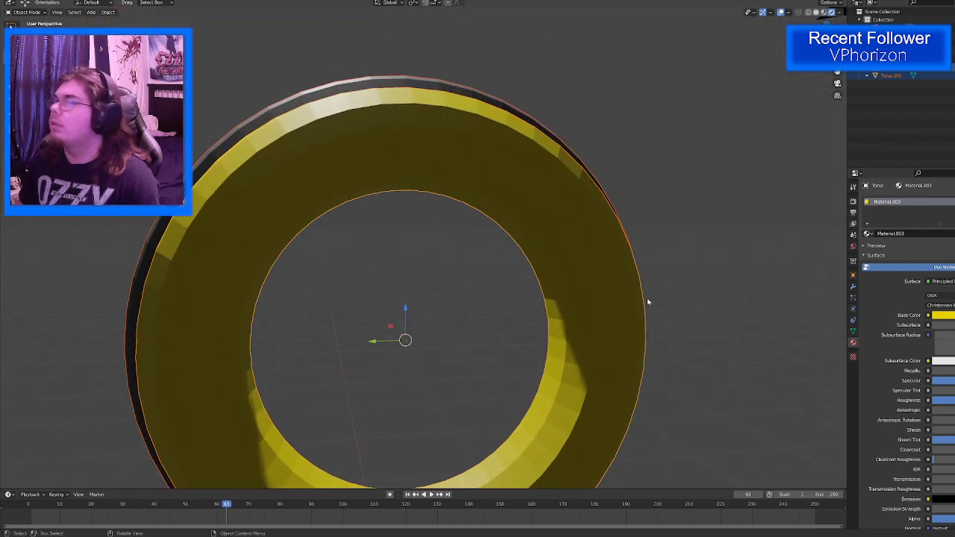
key(shift+z)
middle_drag(479, 258, 501, 236)
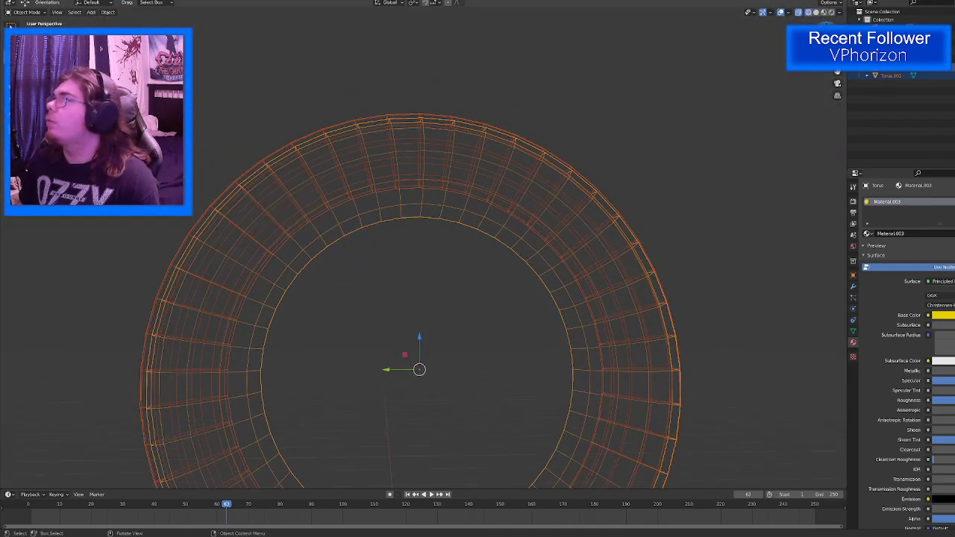
key(ctrl+KP_3)
click(893, 83)
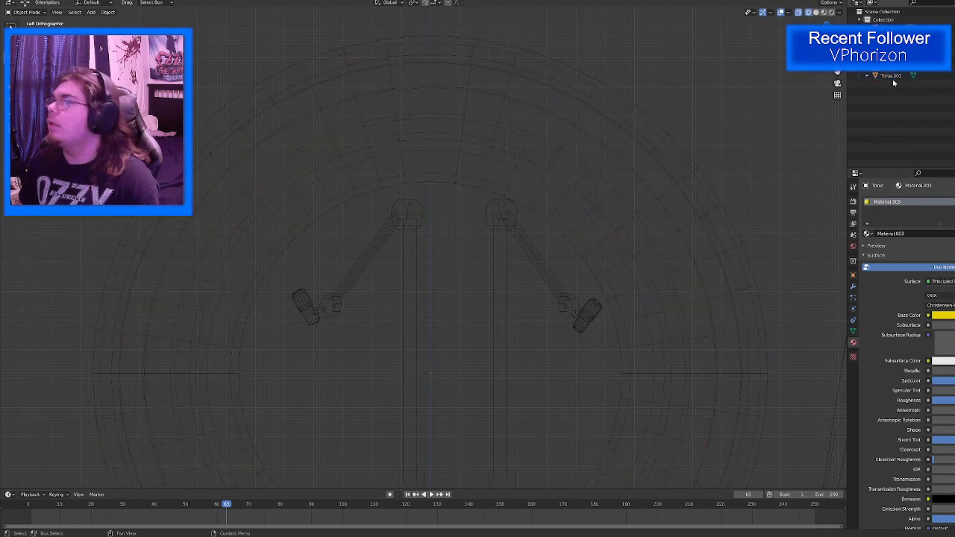
key(shift+z)
click(659, 133)
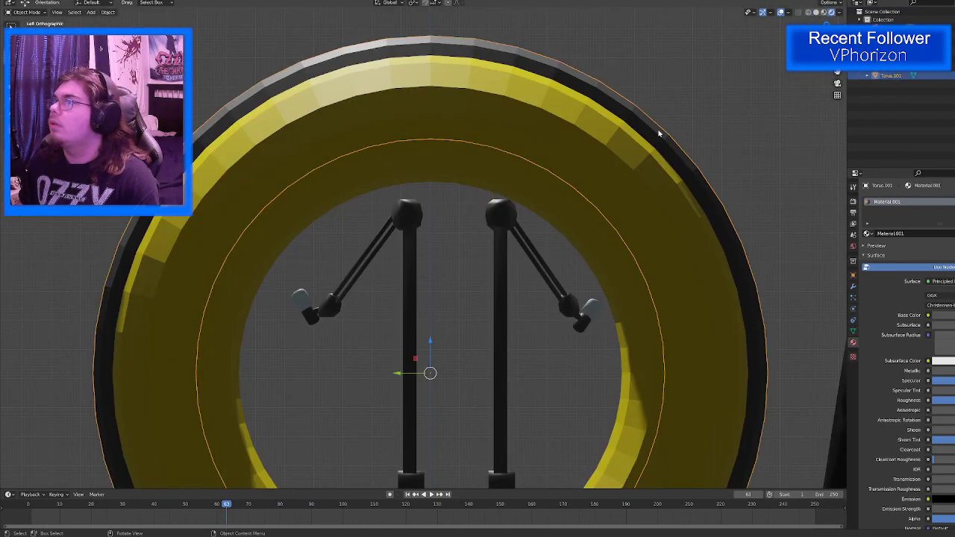
Step: Select a single face near the top of the dark ring in edit mode with wireframe display
key(Tab)
key(shift+z)
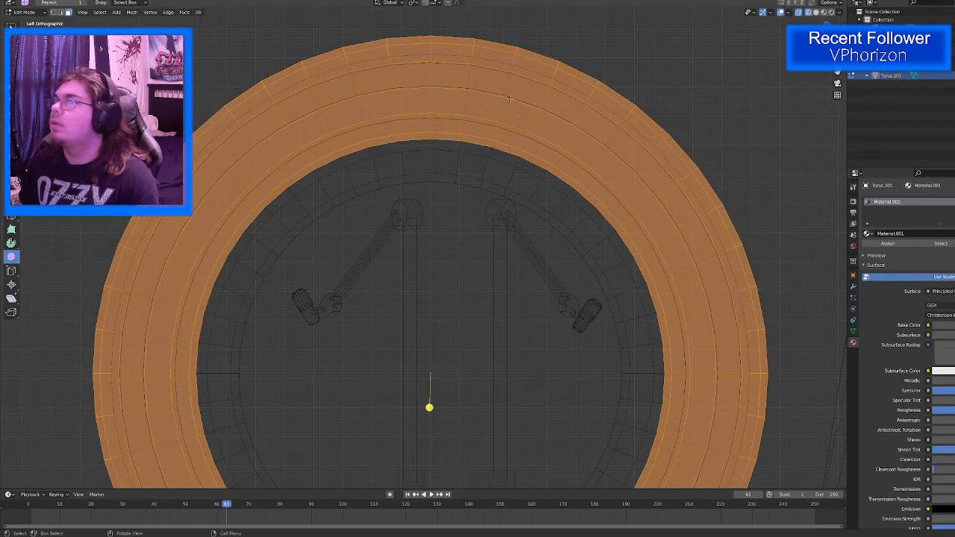
click(516, 94)
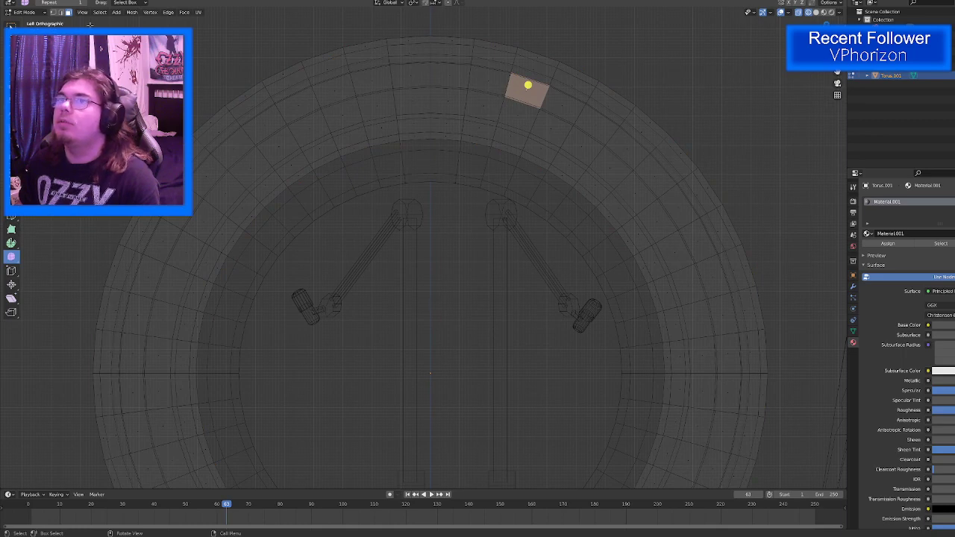
Step: Switch the viewport to solid shading with X-ray turned on
key(shift+z)
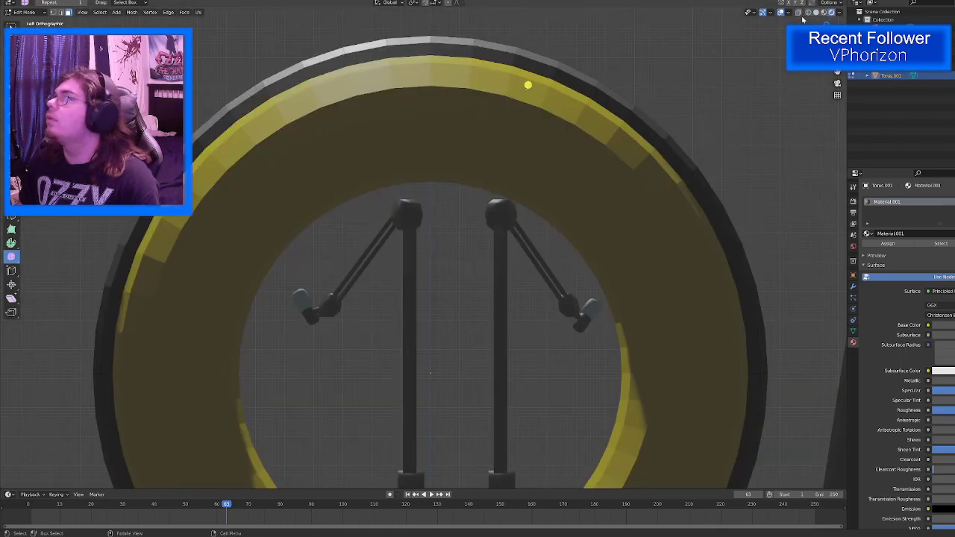
click(809, 12)
key(shift+z)
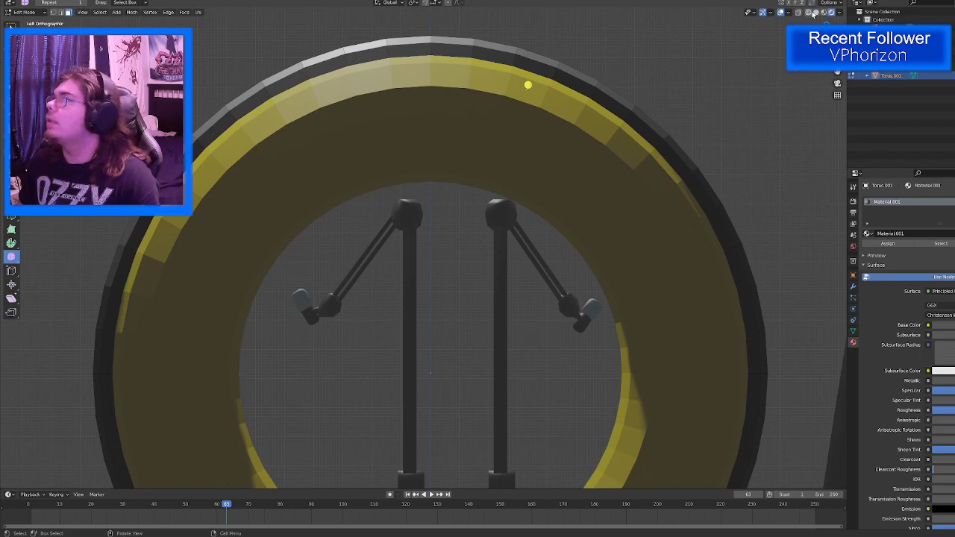
click(810, 13)
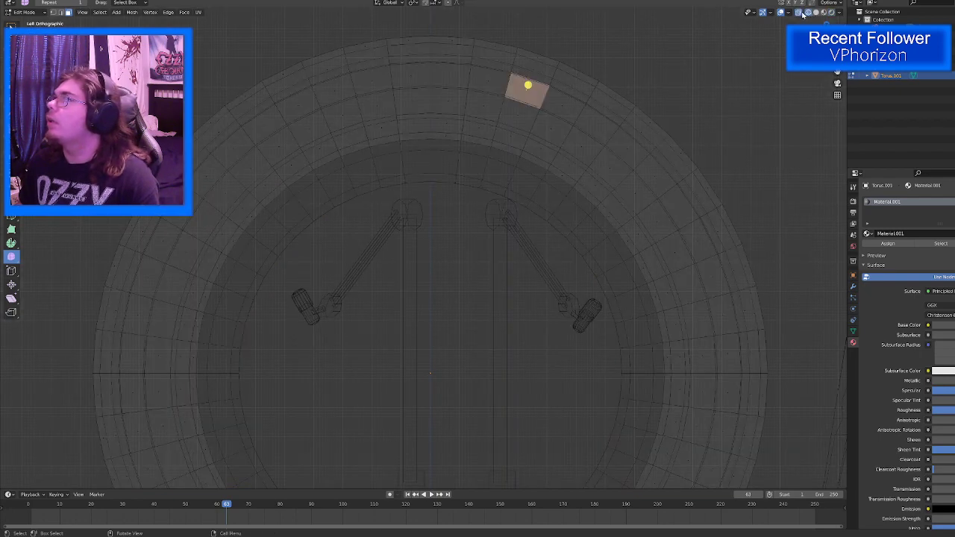
click(823, 13)
click(816, 12)
click(799, 14)
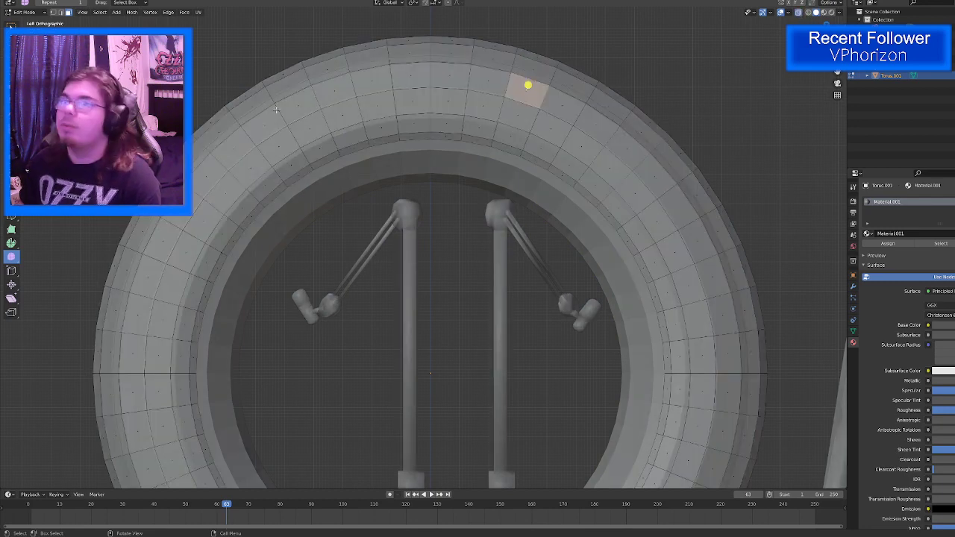
Step: Compare the dark ring's mesh in wireframe and X-ray solid shading from several angles
key(shift+z)
key(shift+z)
key(shift+z)
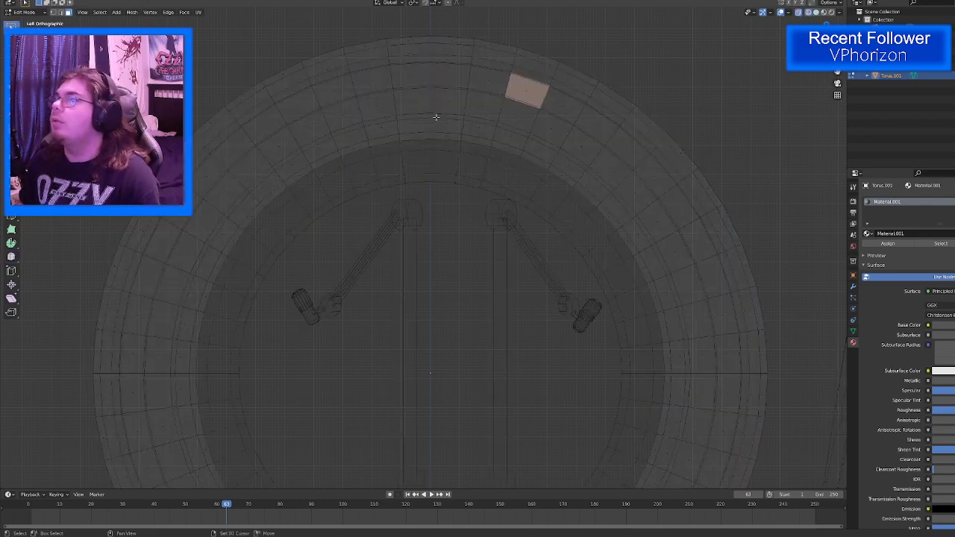
key(shift+z)
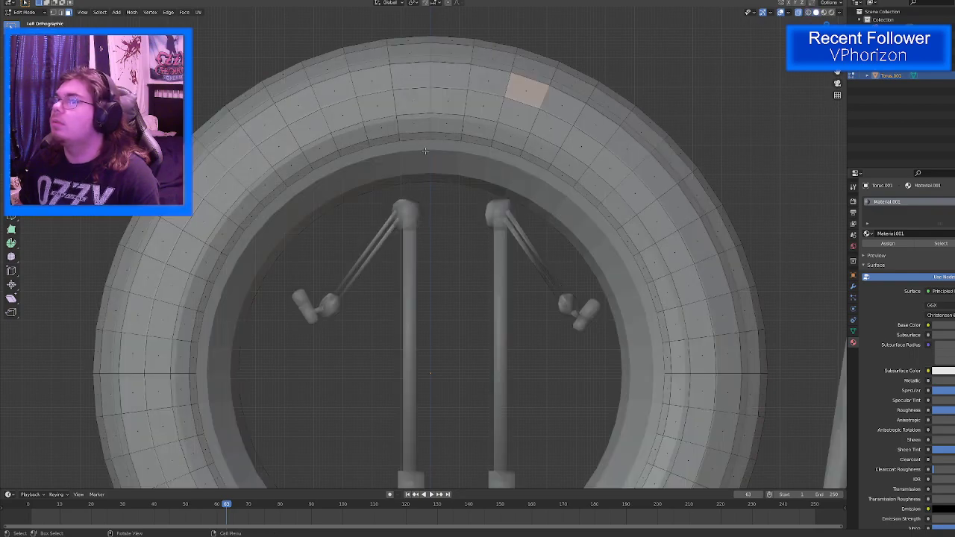
middle_drag(339, 211, 468, 253)
key(shift+z)
key(shift+z)
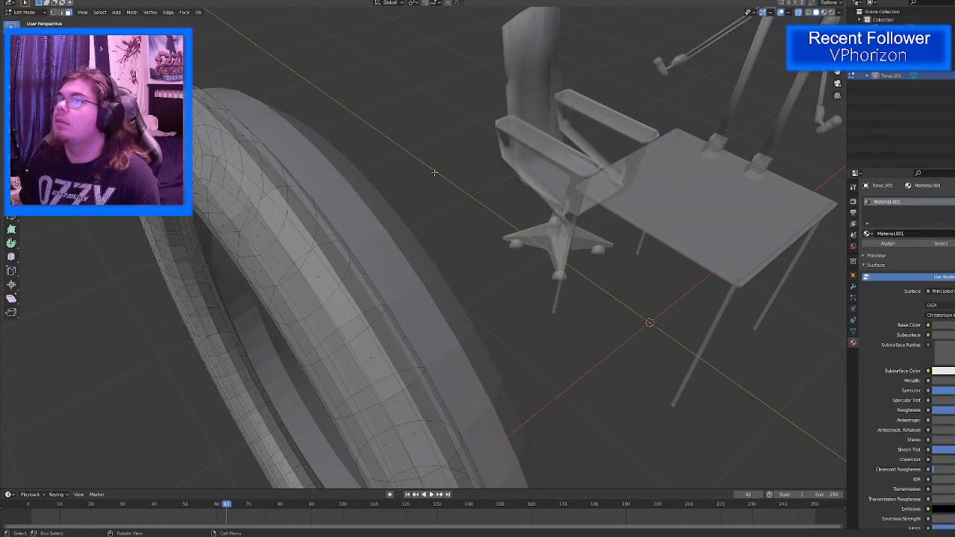
middle_drag(265, 138, 329, 183)
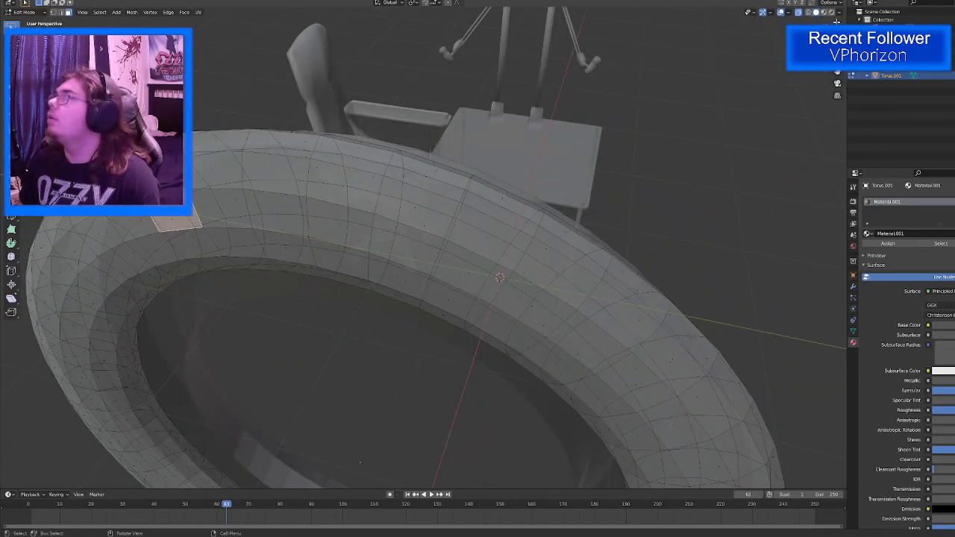
Step: Show the rings in material preview shading with X-ray off, in the left orthographic view
click(822, 12)
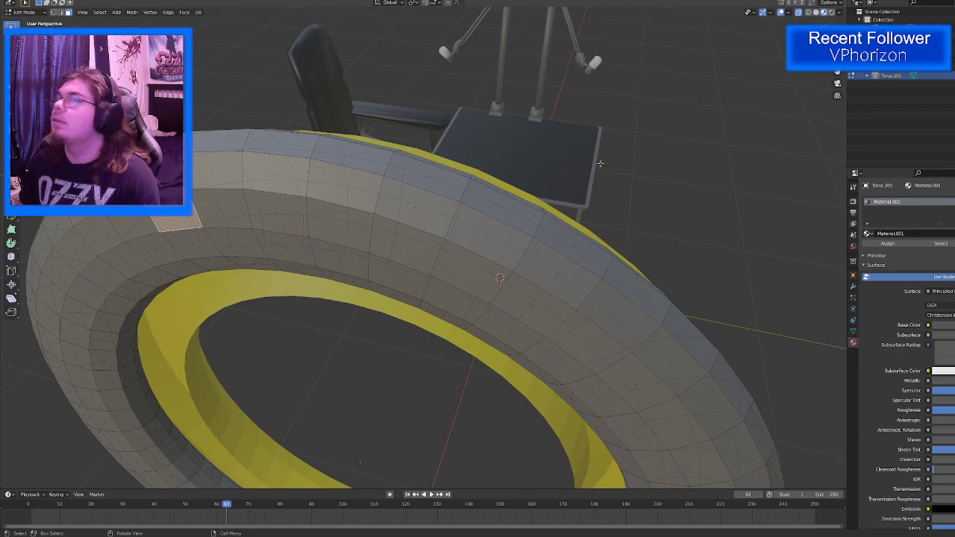
middle_drag(600, 163, 408, 141)
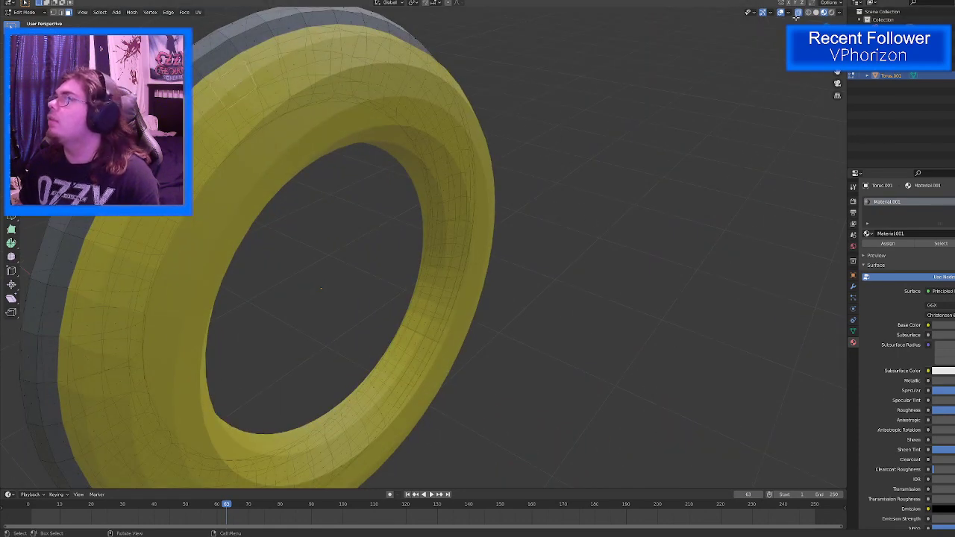
mouse_move(676, 91)
middle_down()
mouse_move(667, 79)
mouse_move(679, 88)
middle_up()
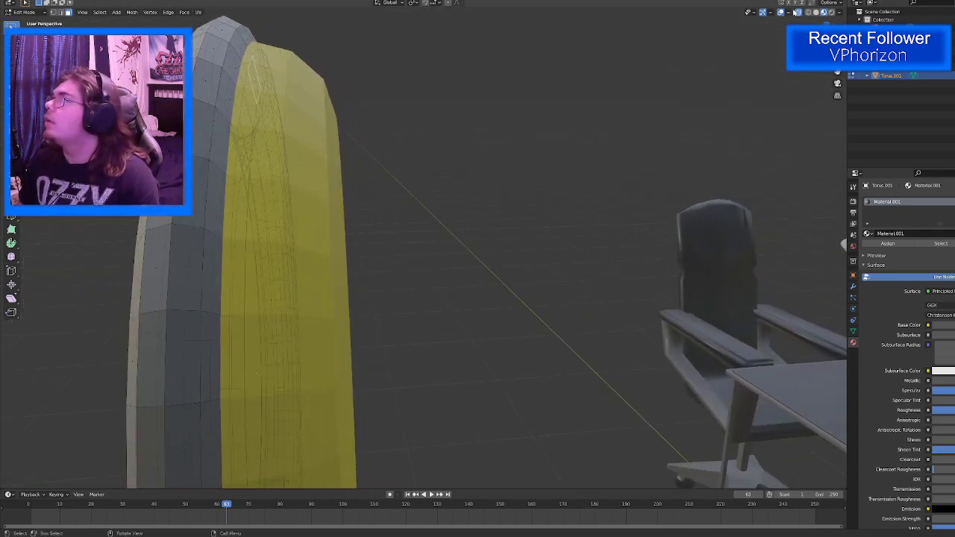
click(798, 13)
middle_drag(613, 115, 529, 127)
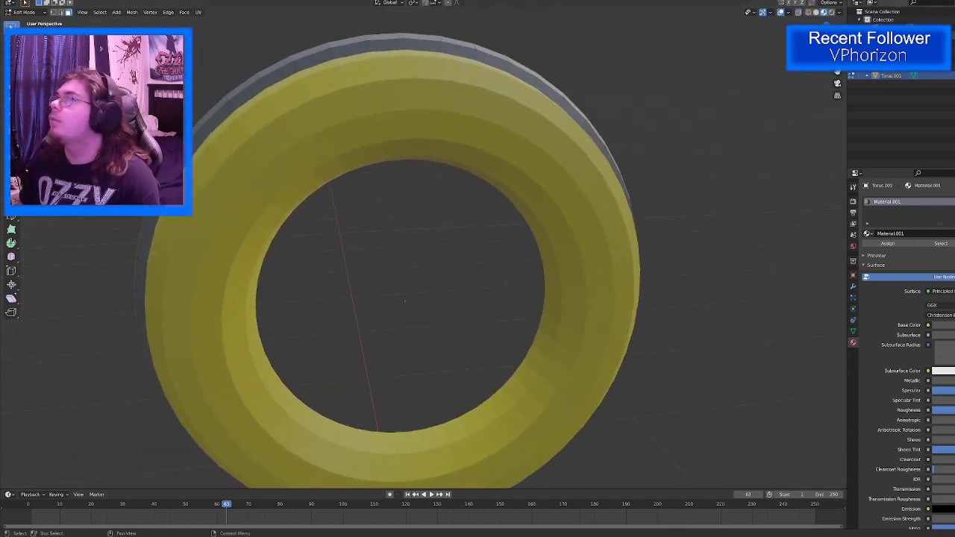
click(823, 46)
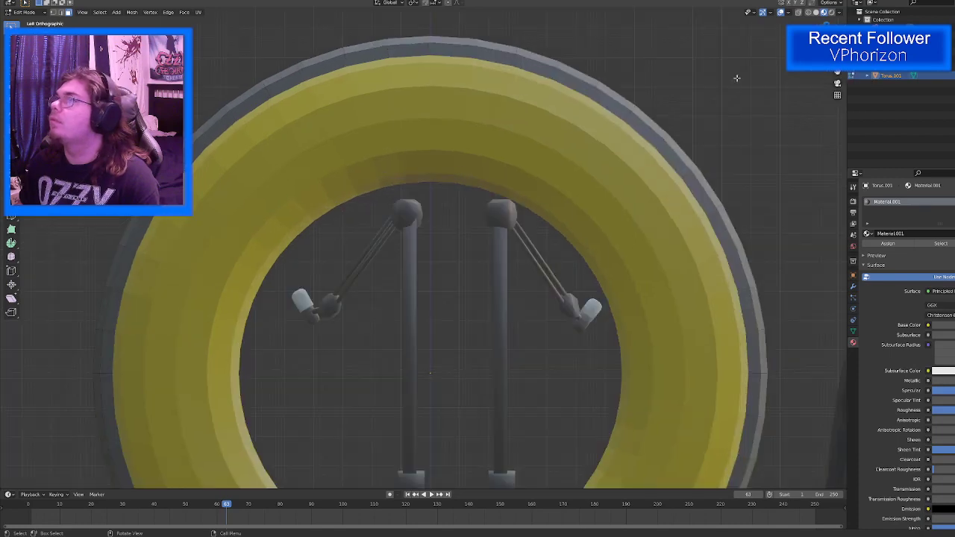
Step: Select a full face loop running around the dark ring beside the yellow ring and show it in wireframe
key(shift+z)
shift+click(446, 73)
key(shift+z)
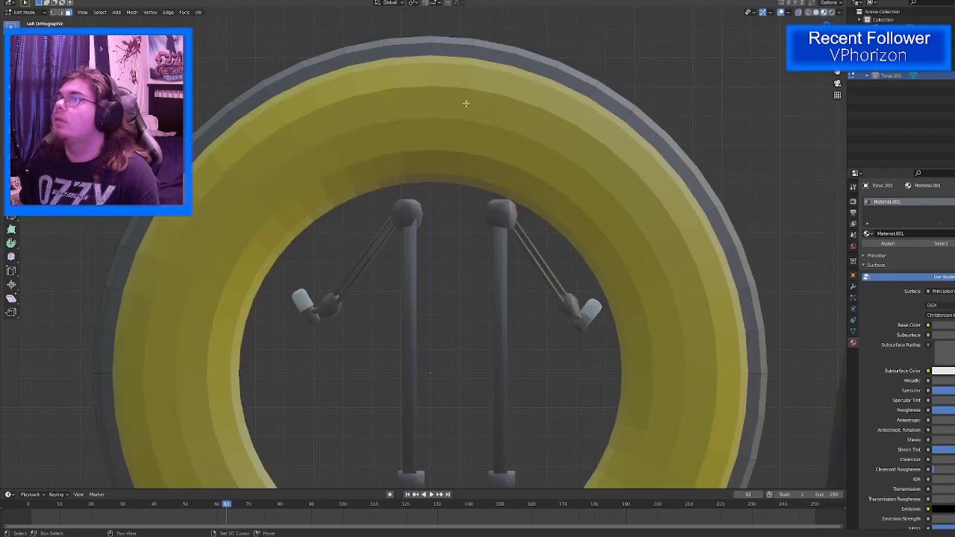
mouse_move(418, 103)
middle_down()
mouse_move(453, 85)
mouse_move(366, 134)
mouse_move(336, 137)
middle_up()
key(shift+z)
key(shift+z)
key(shift+z)
key(shift+z)
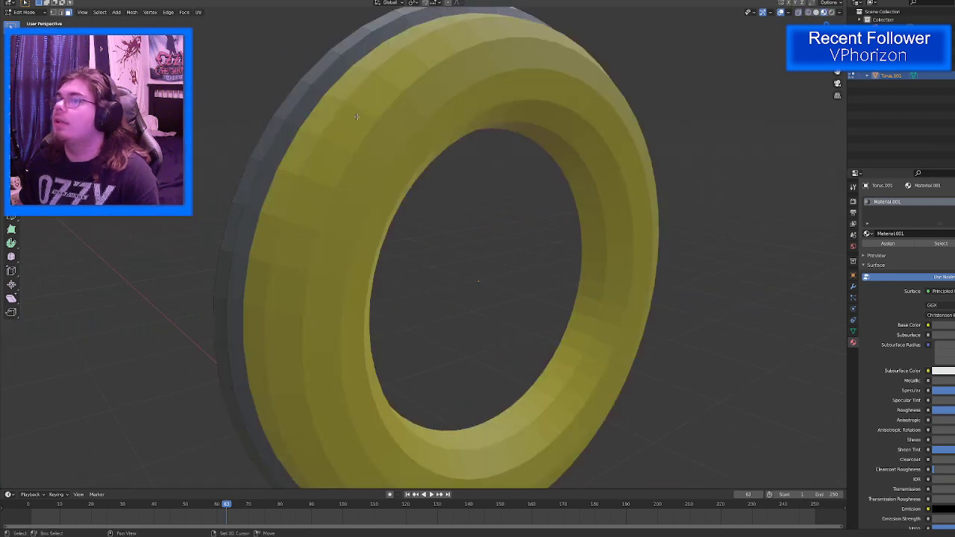
alt+click(338, 90)
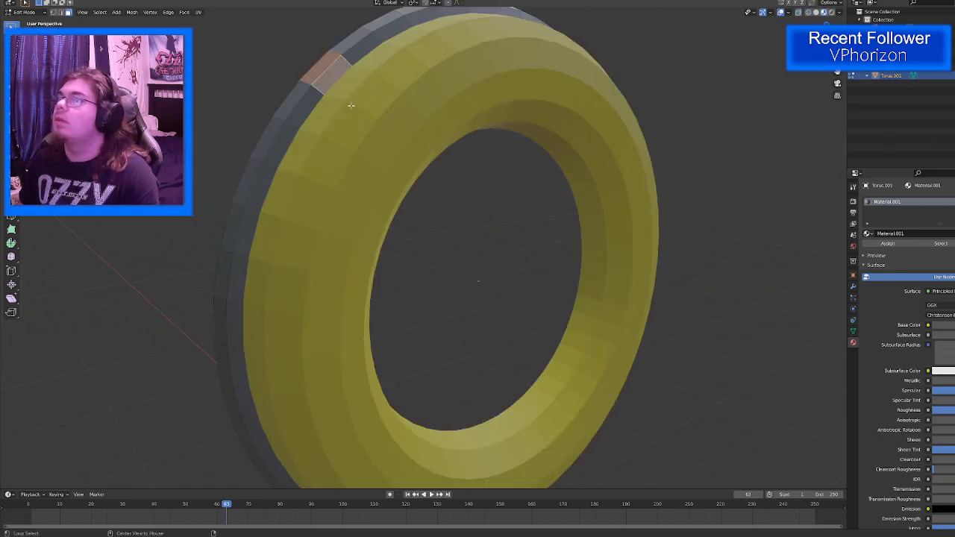
alt+click(321, 143)
key(shift+z)
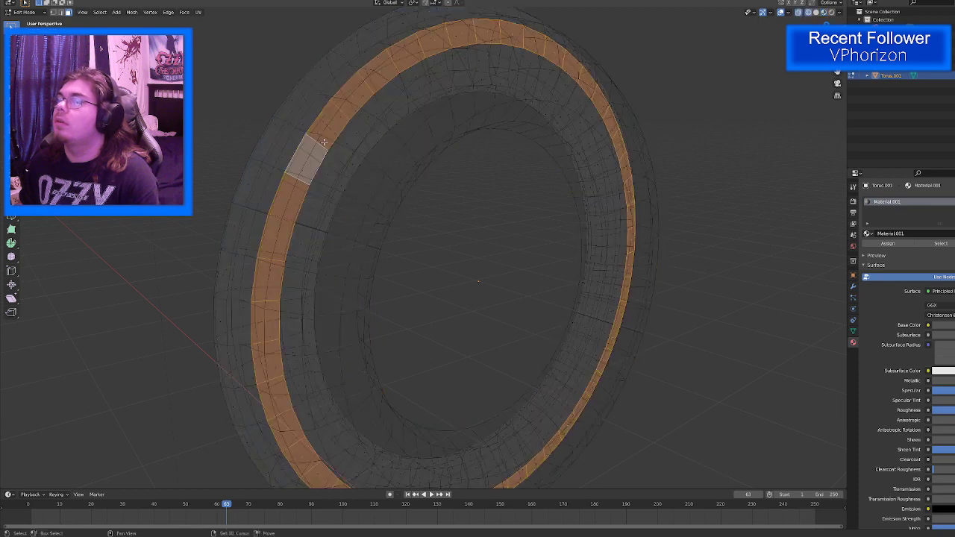
Step: Try to add the neighbouring face loop of the dark ring to the selection, undoing the wrong picks
middle_drag(323, 142, 281, 183)
scroll(310, 143, up, 4)
scroll(305, 141, down, 2)
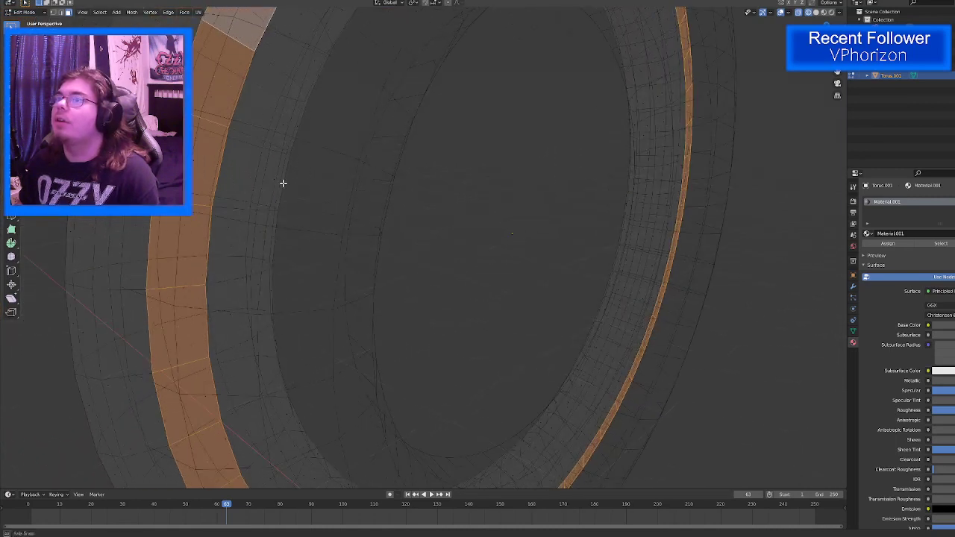
shift+click(245, 171)
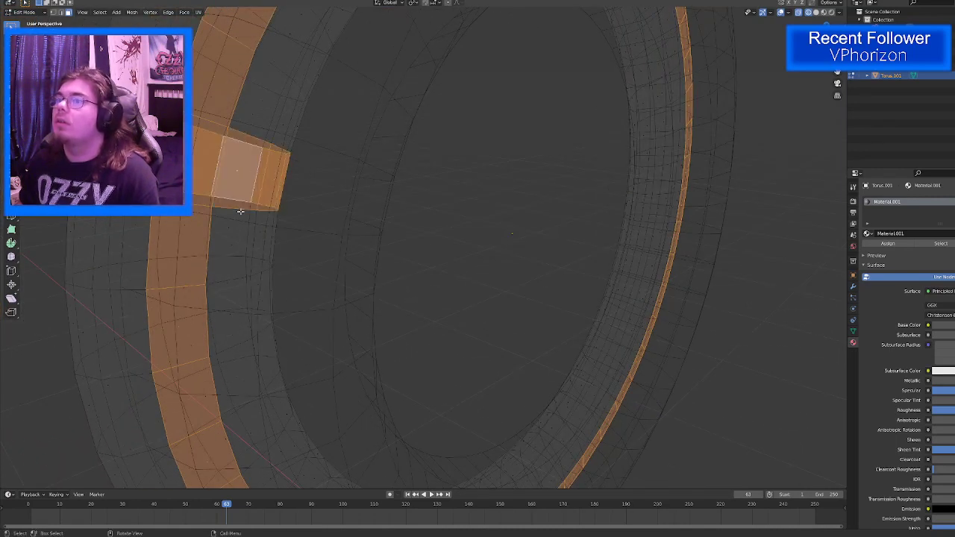
key(ctrl+z)
alt+shift+click(237, 241)
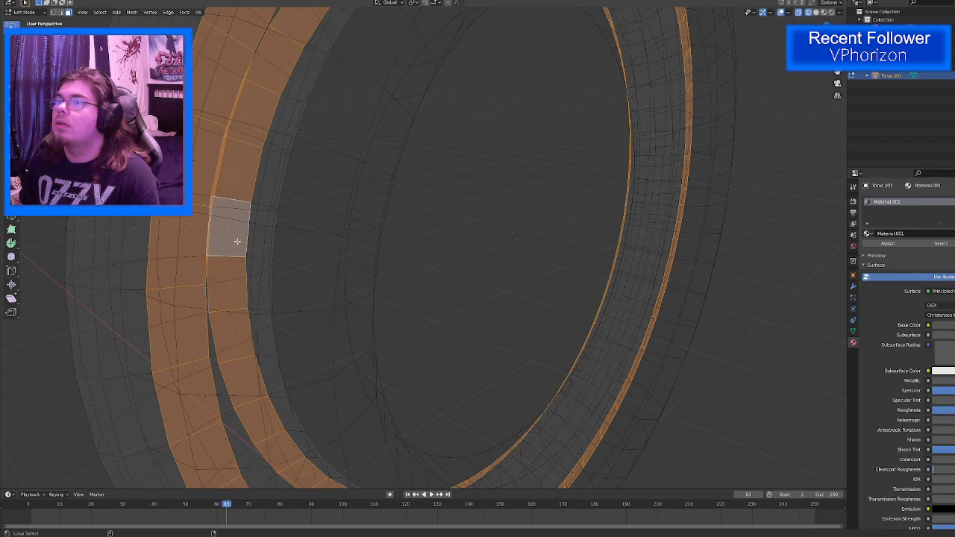
middle_drag(237, 241, 226, 271)
key(ctrl+z)
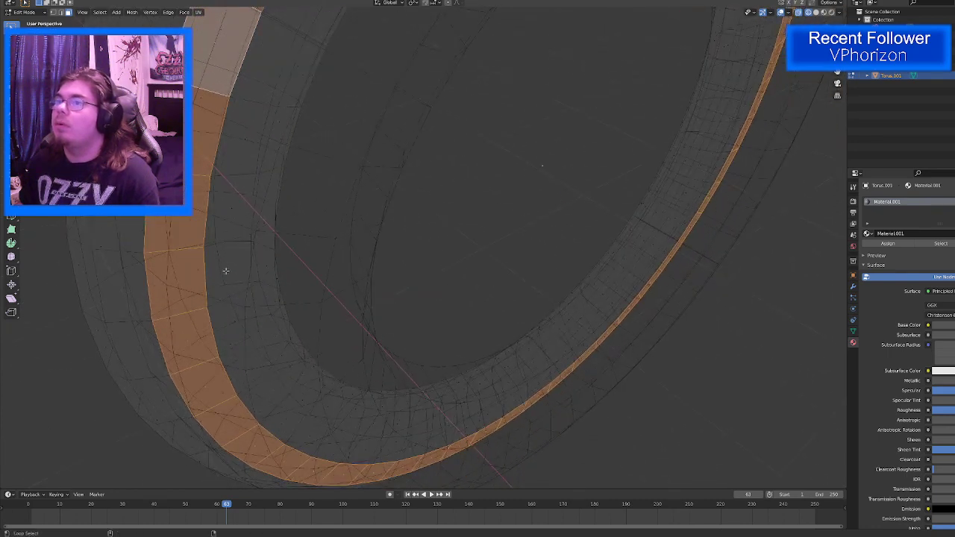
alt+shift+click(226, 270)
alt+shift+click(228, 271)
alt+shift+click(227, 270)
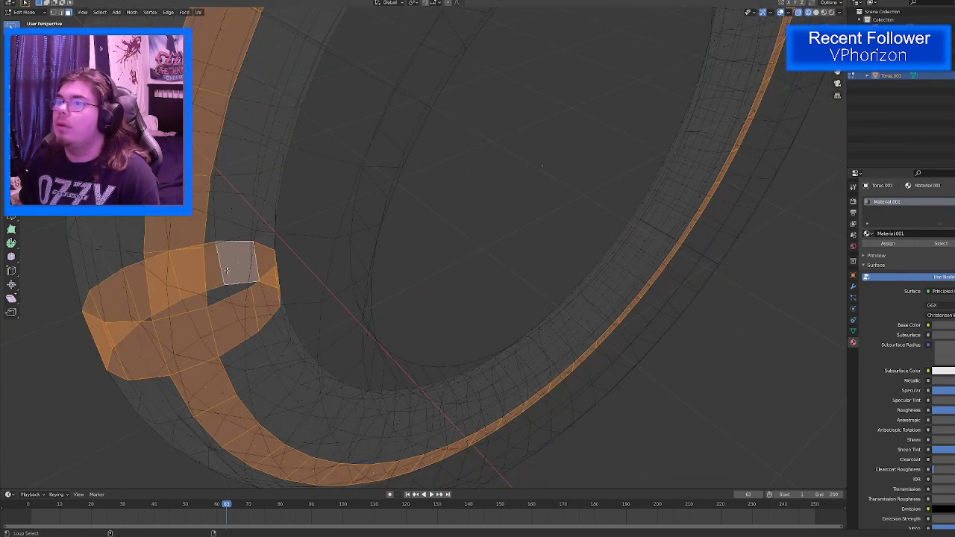
alt+shift+click(227, 271)
middle_drag(239, 273, 219, 273)
alt+shift+click(227, 217)
mouse_move(228, 217)
middle_down()
mouse_move(251, 198)
mouse_move(247, 162)
mouse_move(211, 161)
mouse_move(223, 126)
mouse_move(200, 112)
mouse_move(200, 177)
mouse_move(288, 211)
mouse_move(452, 228)
mouse_move(397, 179)
mouse_move(522, 198)
mouse_move(654, 198)
mouse_move(494, 202)
mouse_move(440, 221)
mouse_move(522, 204)
mouse_move(592, 215)
mouse_move(392, 209)
mouse_move(407, 224)
mouse_move(400, 212)
mouse_move(510, 202)
middle_up()
Step: Return to material preview shading and select a single face on the dark ring's outer rim
key(shift+z)
scroll(406, 224, down, 4)
alt+click(401, 212)
click(572, 260)
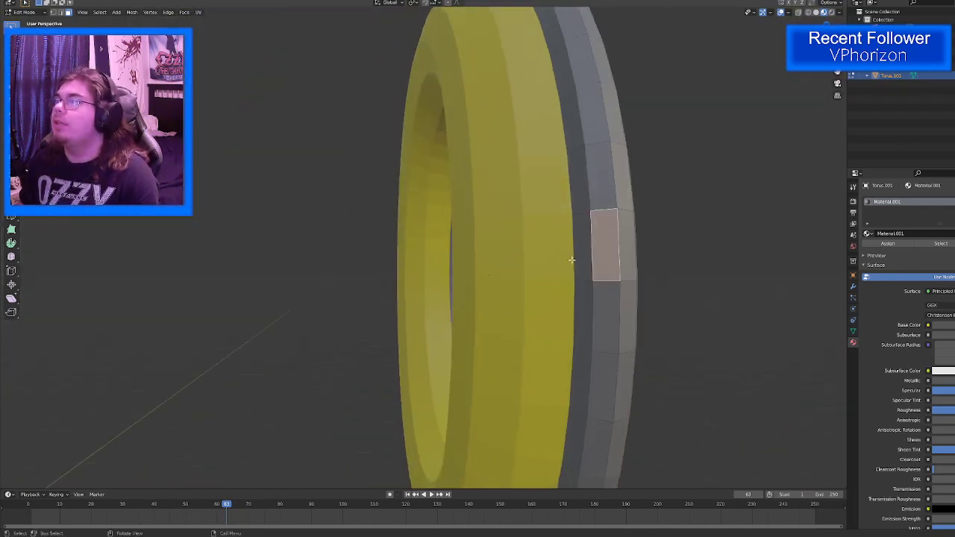
Step: Switch mesh editing from the dark ring to the yellow ring
middle_drag(572, 261, 590, 273)
key(Tab)
key(shift+space)
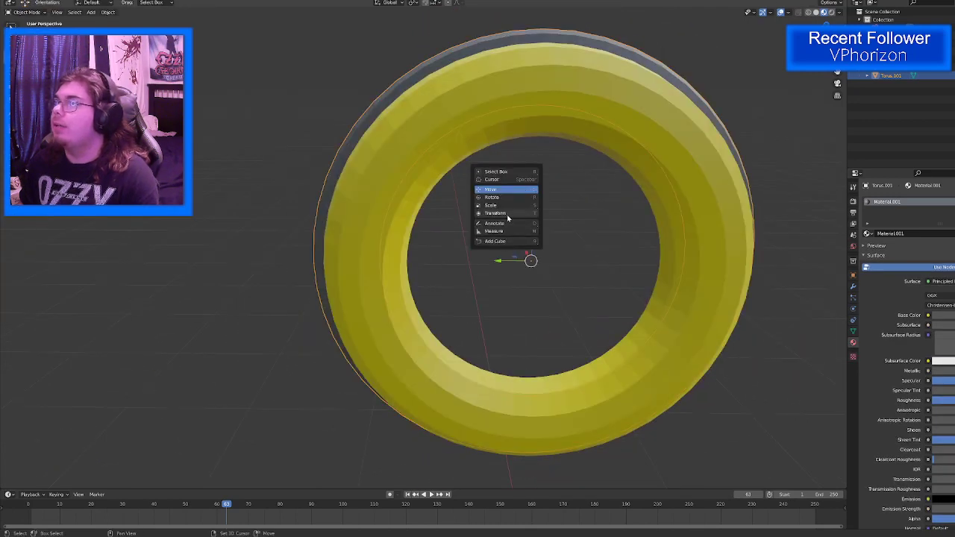
click(367, 208)
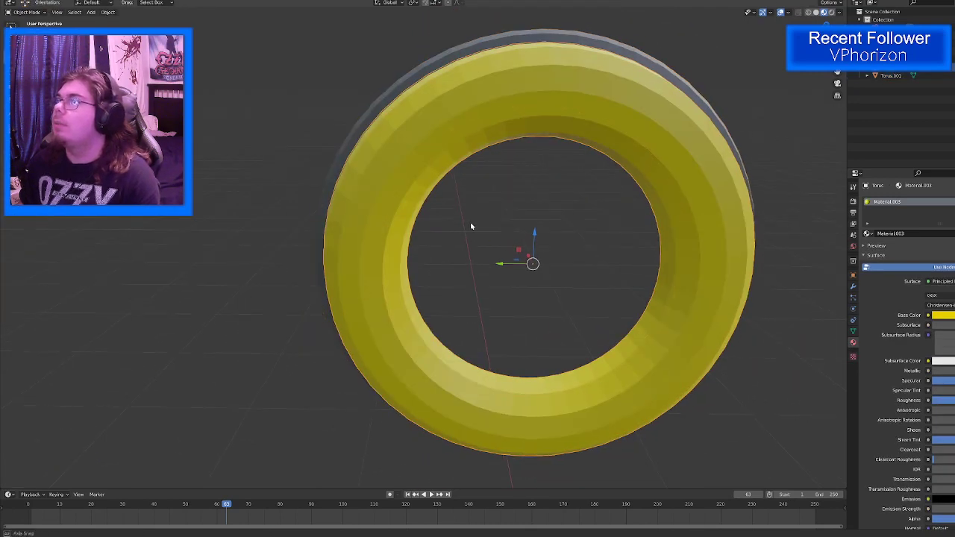
middle_drag(471, 224, 343, 205)
key(Tab)
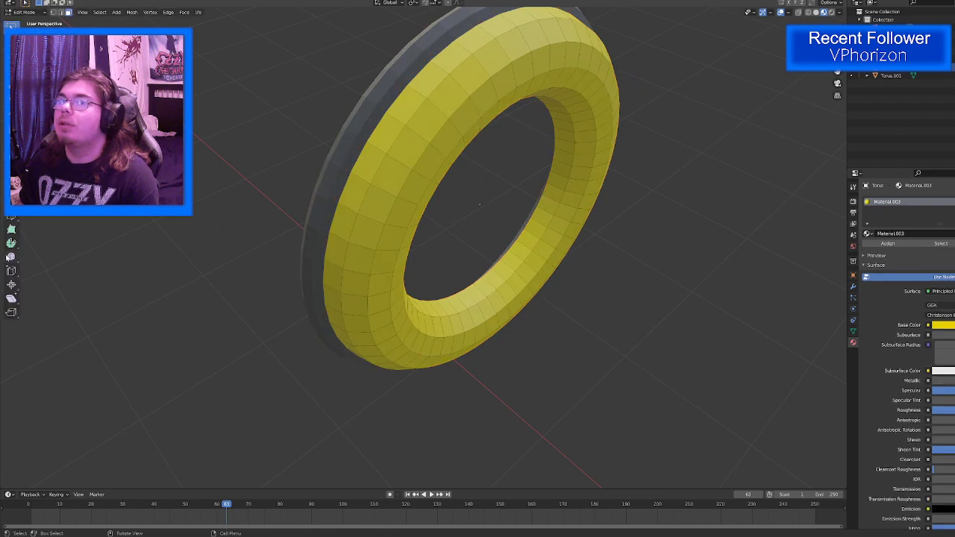
Step: Select all faces of the yellow ring and try the Smooth tool on them, ending with a negative smoothing value
click(12, 259)
middle_drag(431, 187, 441, 155)
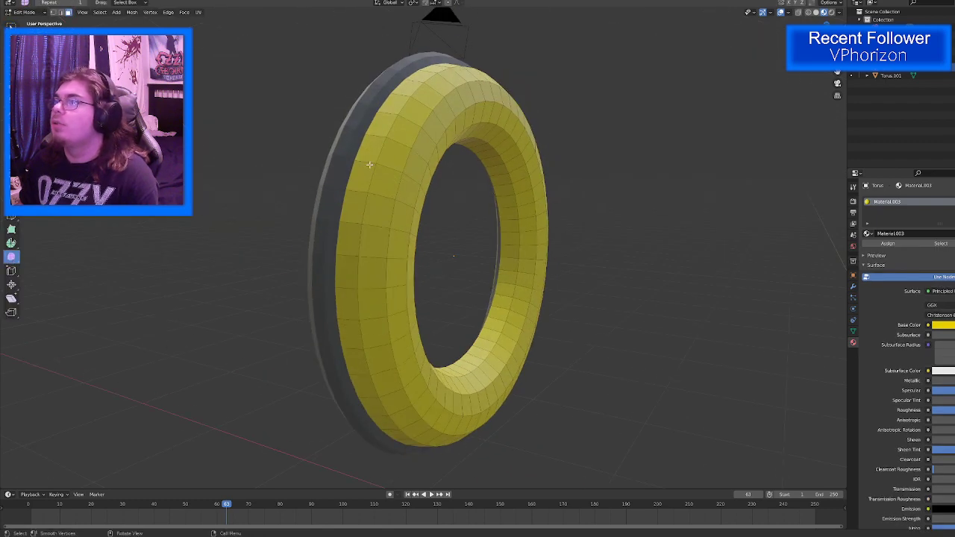
key(a)
drag(511, 262, 934, 367)
middle_drag(678, 323, 468, 304)
right_click(468, 304)
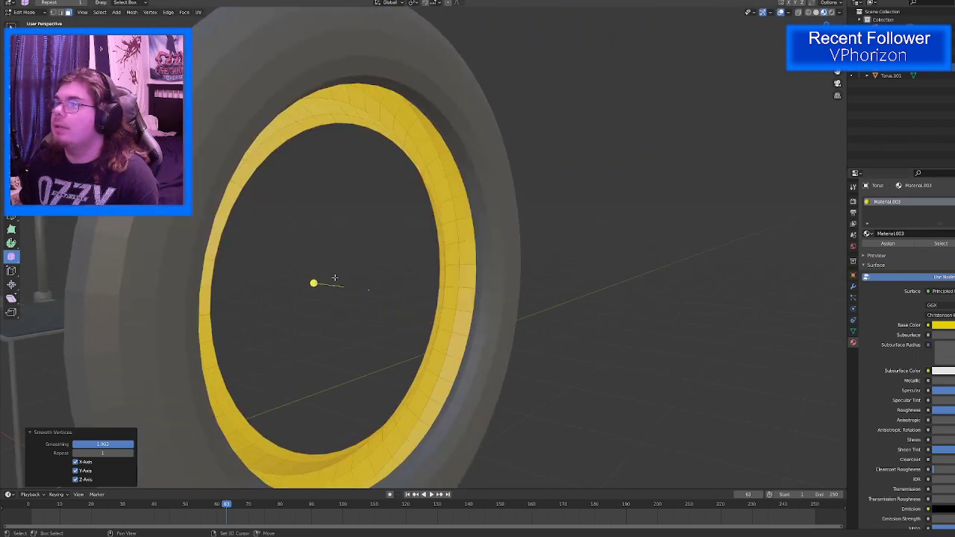
drag(314, 283, 67, 209)
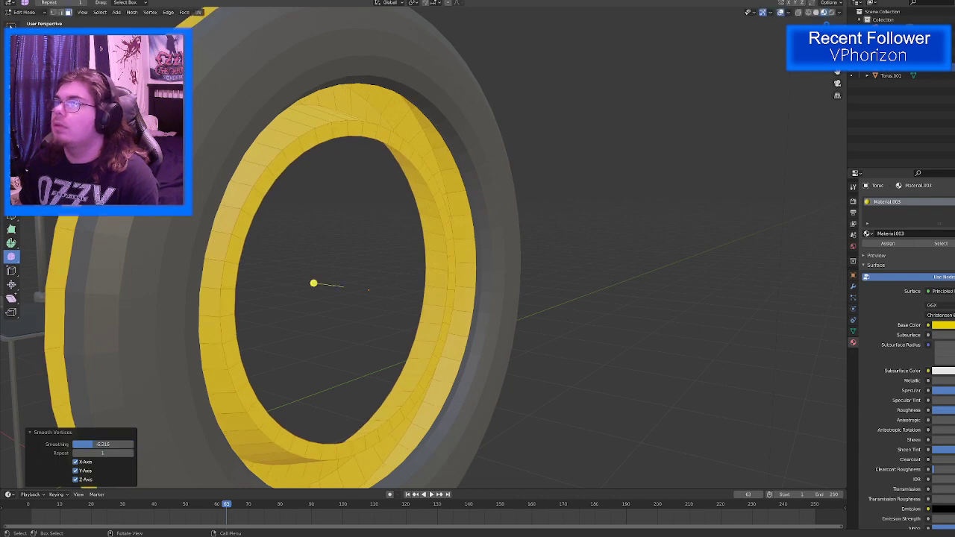
middle_drag(313, 283, 340, 149)
Step: Try scaling the whole yellow ring with the Scale tool, and undo both the scaling and the smoothing
key(shift+space)
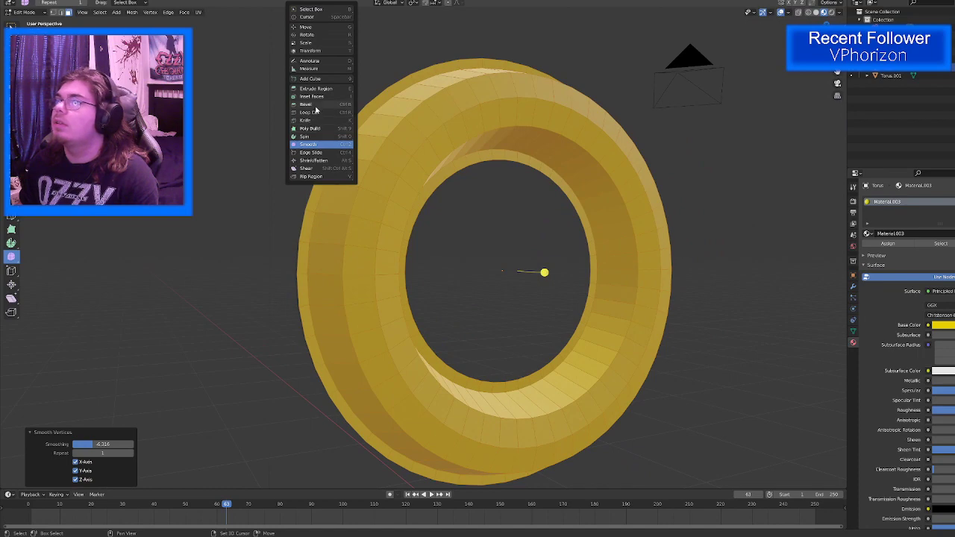
click(310, 43)
middle_drag(533, 280, 492, 279)
mouse_move(522, 260)
mouse_down()
mouse_move(505, 252)
mouse_move(514, 258)
mouse_up()
key(ctrl+z)
key(ctrl+z)
key(ctrl+z)
key(ctrl+z)
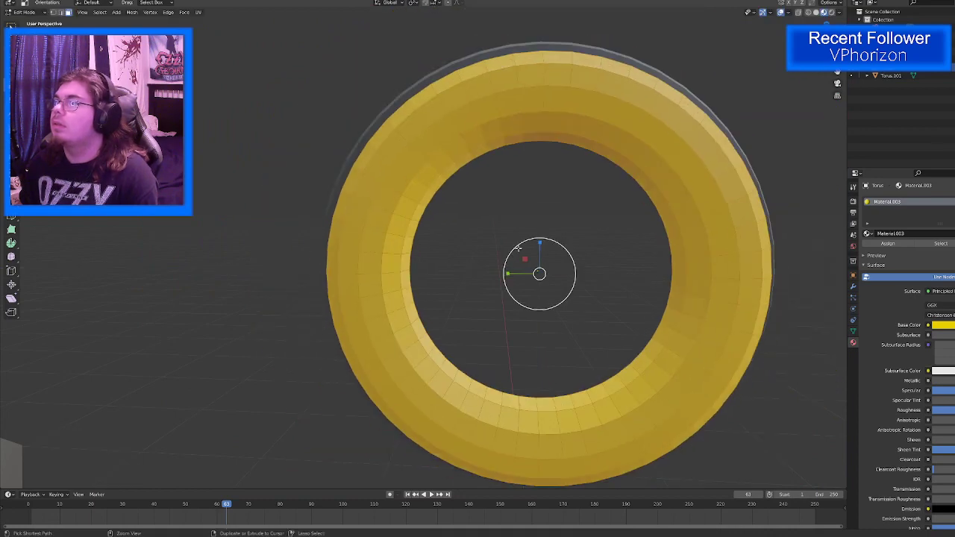
Step: Open the dark ring for mesh editing and select a single face on it
middle_drag(518, 247, 435, 223)
key(Tab)
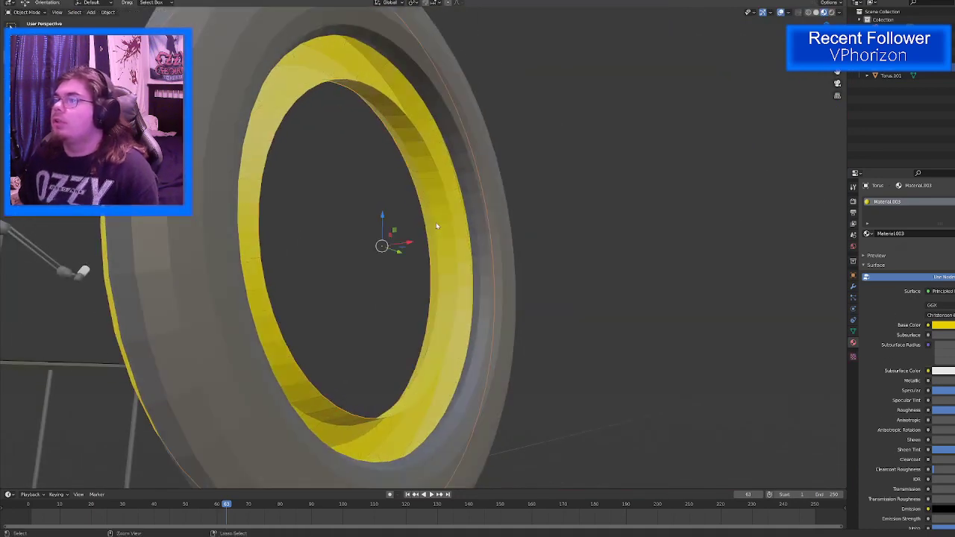
click(438, 224)
key(Tab)
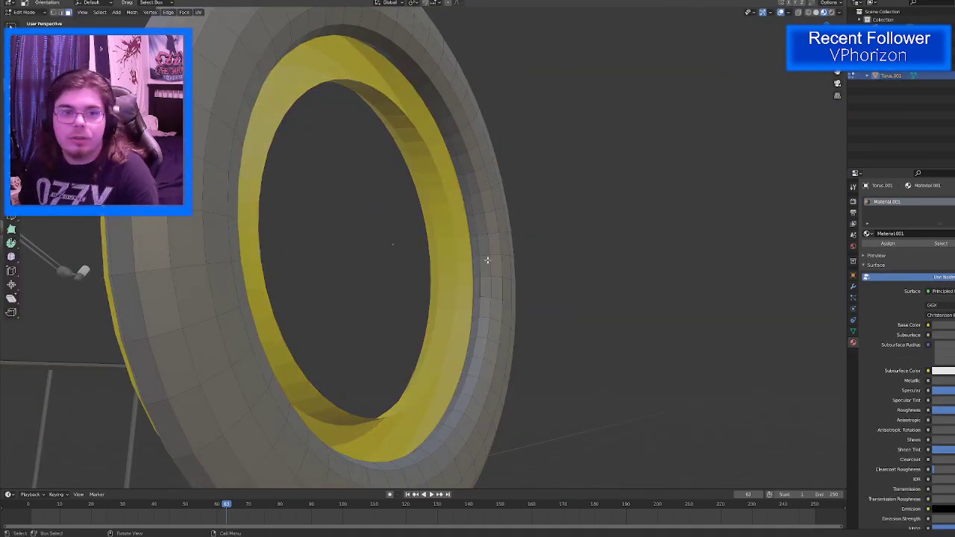
click(487, 259)
middle_drag(487, 259, 548, 279)
click(668, 345)
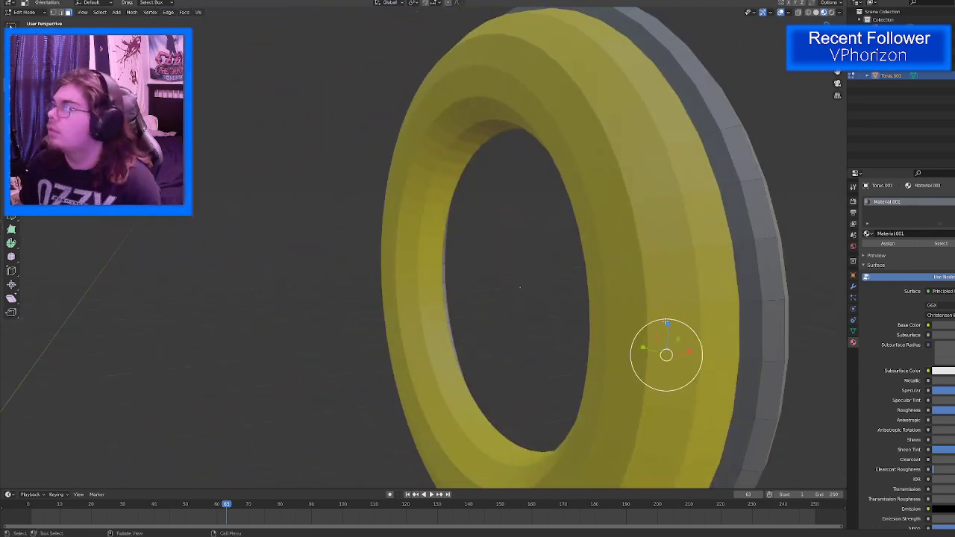
Step: Switch mesh editing back to the yellow ring and select three adjacent face loops from its inner hole to its front
key(Tab)
click(652, 256)
middle_drag(631, 261, 371, 148)
key(Tab)
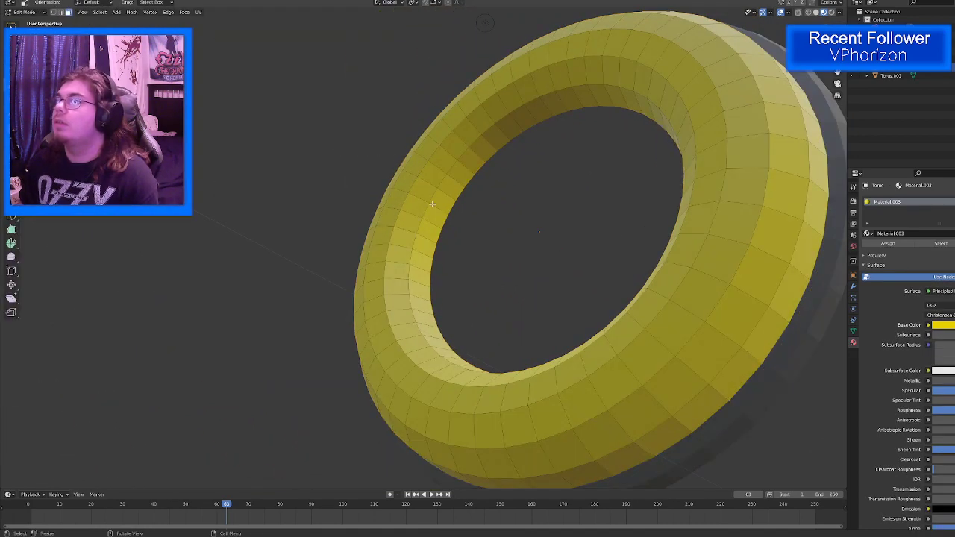
alt+click(423, 241)
alt+click(396, 247)
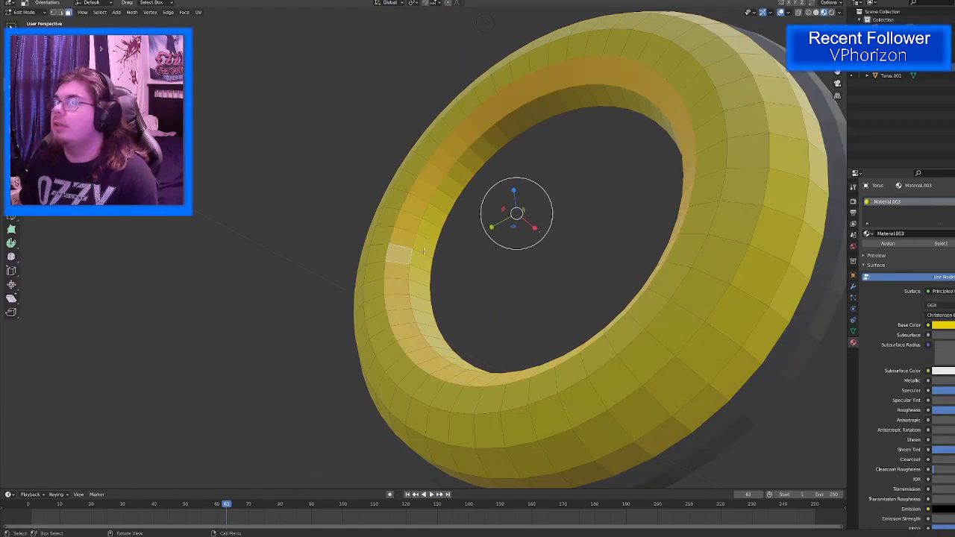
alt+click(420, 258)
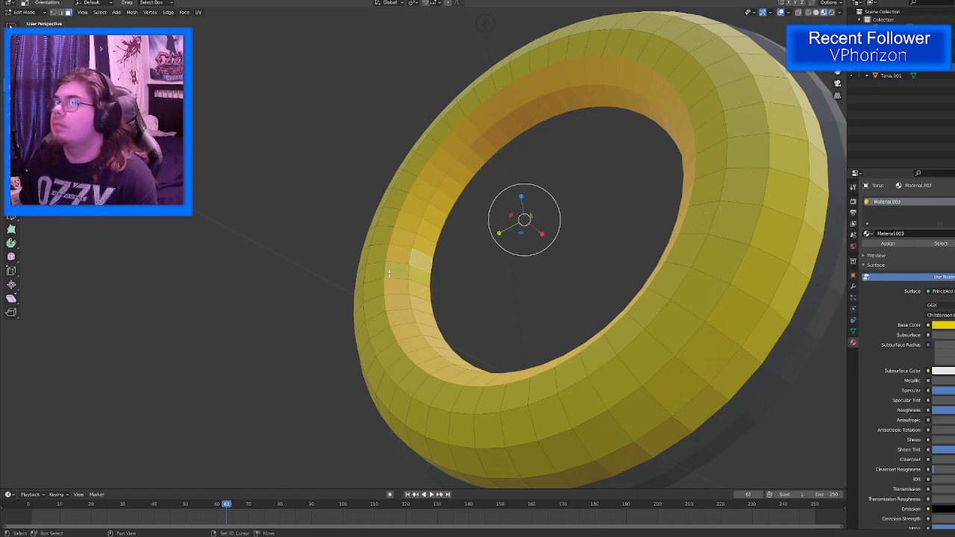
alt+click(374, 272)
middle_drag(420, 276, 515, 270)
Step: Scale the selected face loops of the yellow ring to 1.092 in Y and Z, keeping X at 1.000
key(s)
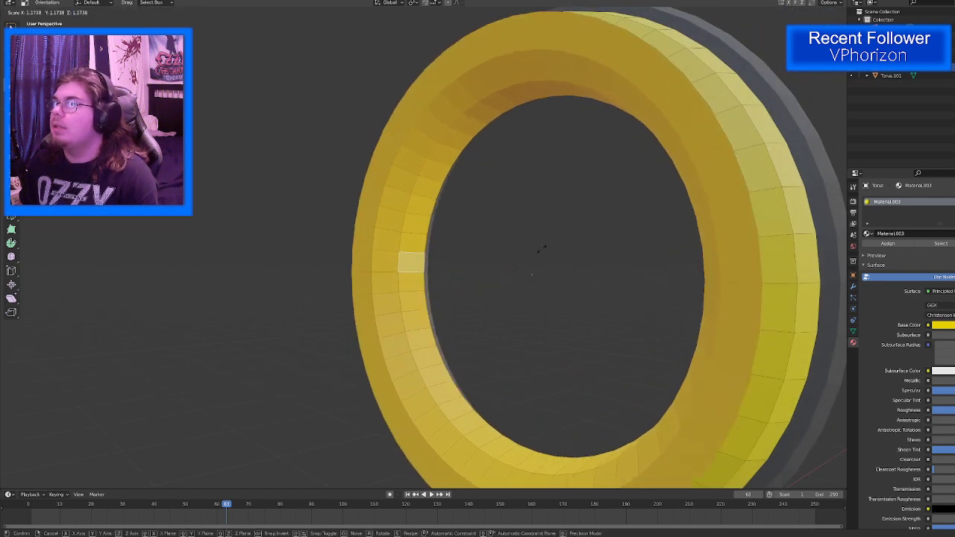
click(511, 259)
middle_drag(511, 260, 528, 273)
middle_drag(395, 223, 412, 232)
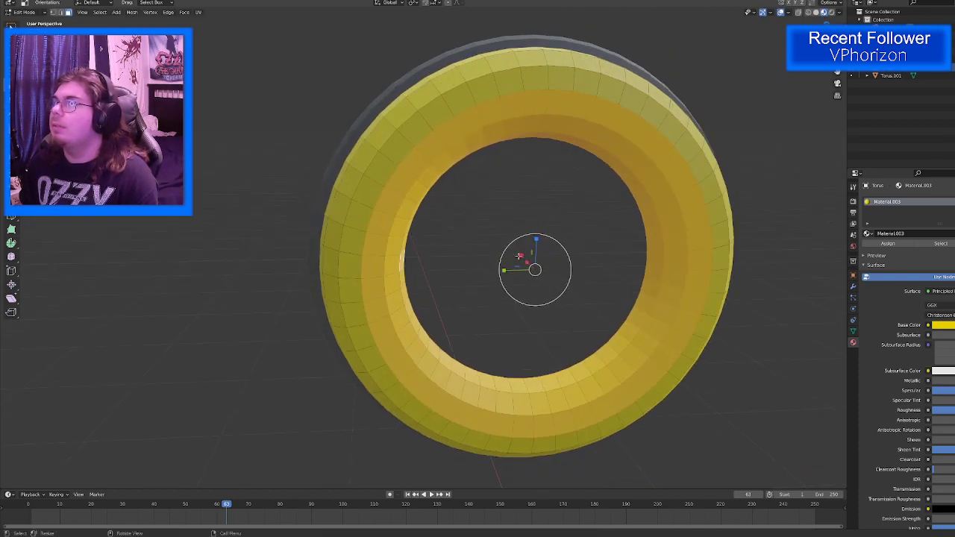
drag(520, 256, 518, 256)
middle_drag(518, 255, 312, 278)
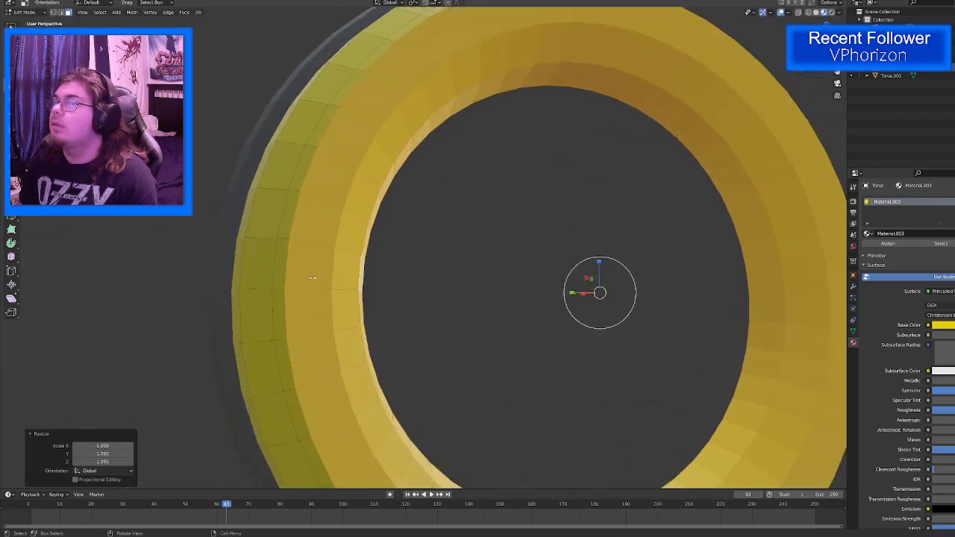
Step: Add the face loop around the yellow ring's outer rim to the selection and deselect the stray crosswise faces
alt+click(282, 264)
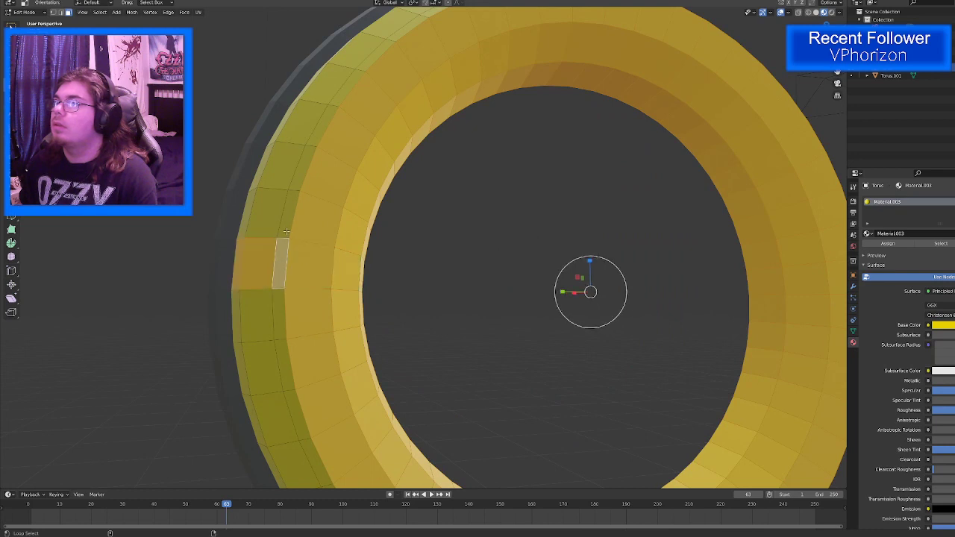
middle_drag(284, 231, 334, 231)
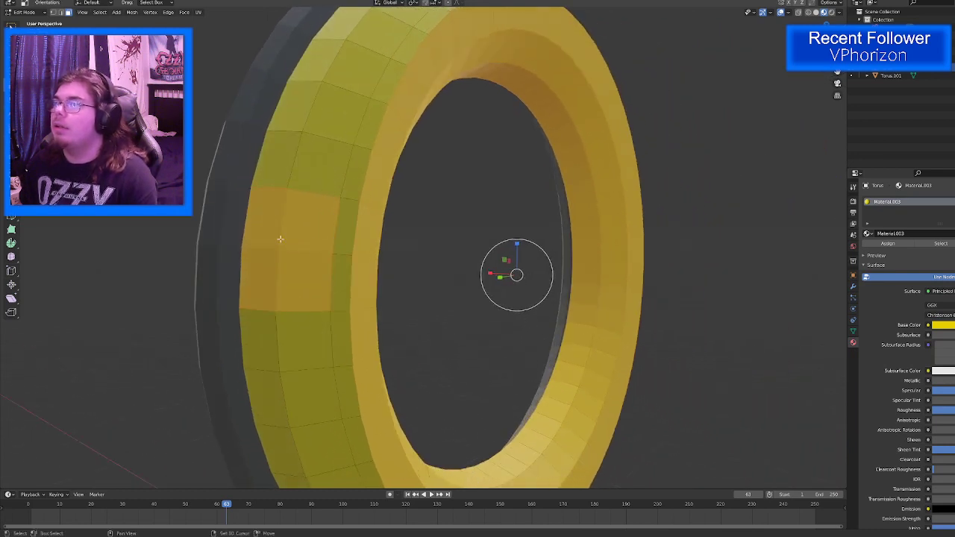
shift+click(267, 238)
shift+click(261, 276)
shift+click(309, 235)
shift+click(309, 288)
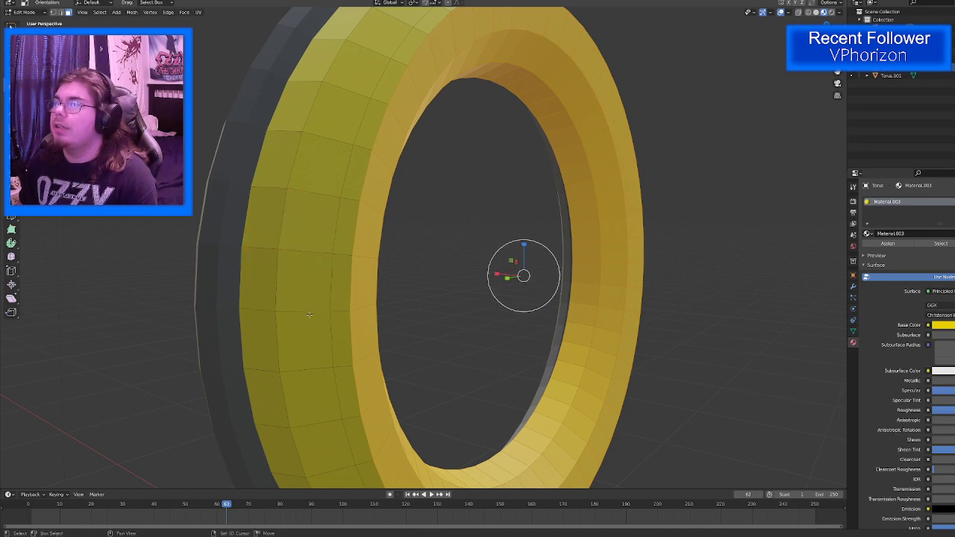
alt+click(309, 325)
Step: Scale the enlarged selection of the yellow ring to 1.038 in Y and Z, keeping X at 1.000
middle_drag(513, 269, 463, 266)
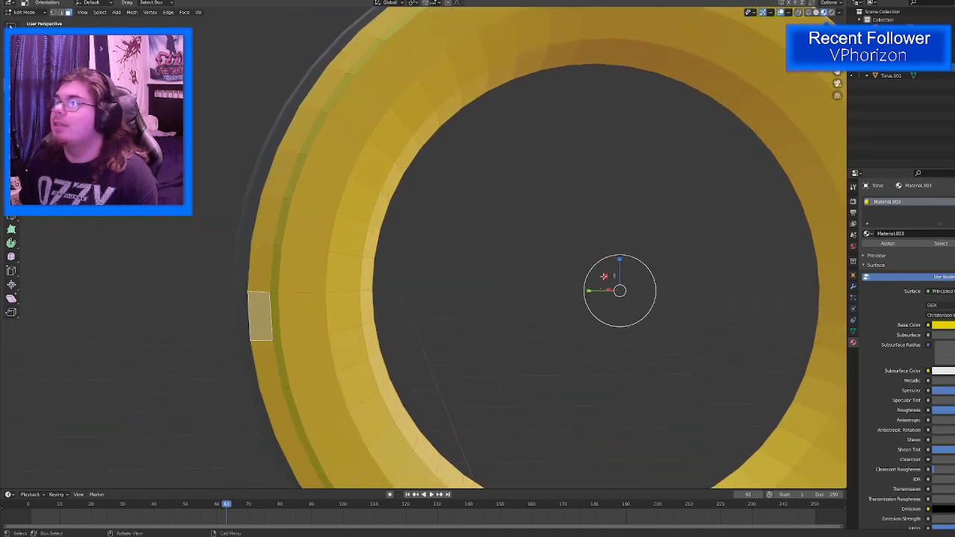
key(s)
key(shift+x)
click(604, 277)
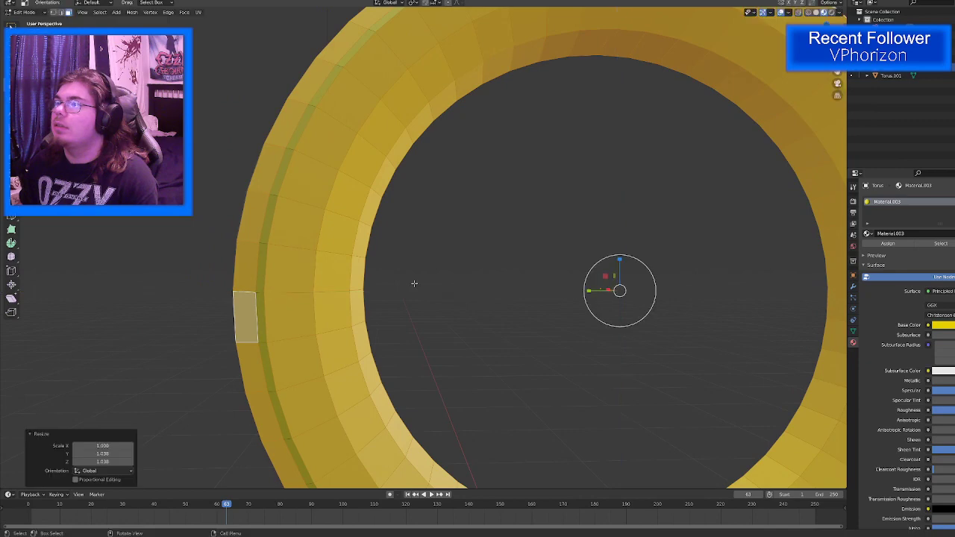
middle_drag(411, 283, 438, 294)
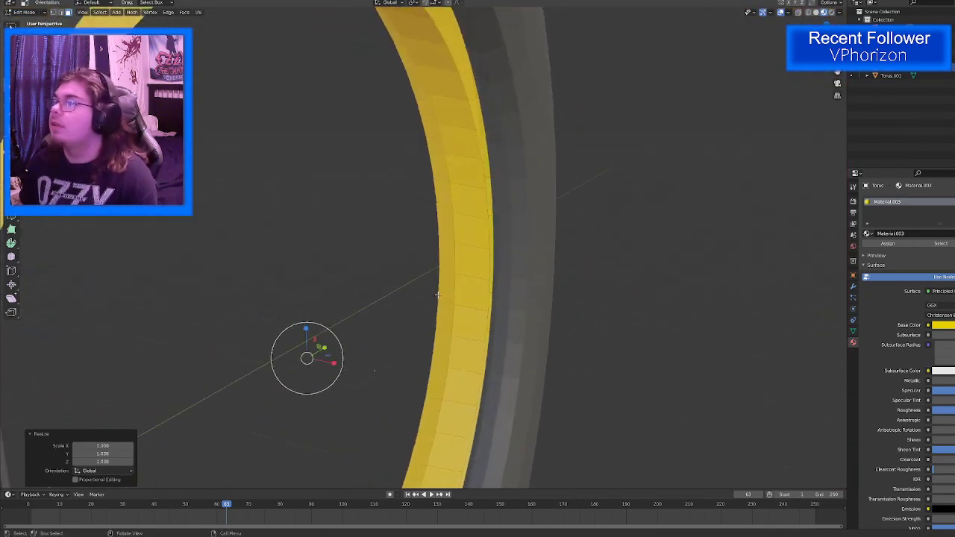
Step: In the dark ring's mesh, select the face loops beside the yellow ring and scale them slightly
key(Tab)
click(514, 304)
key(Tab)
alt+click(508, 316)
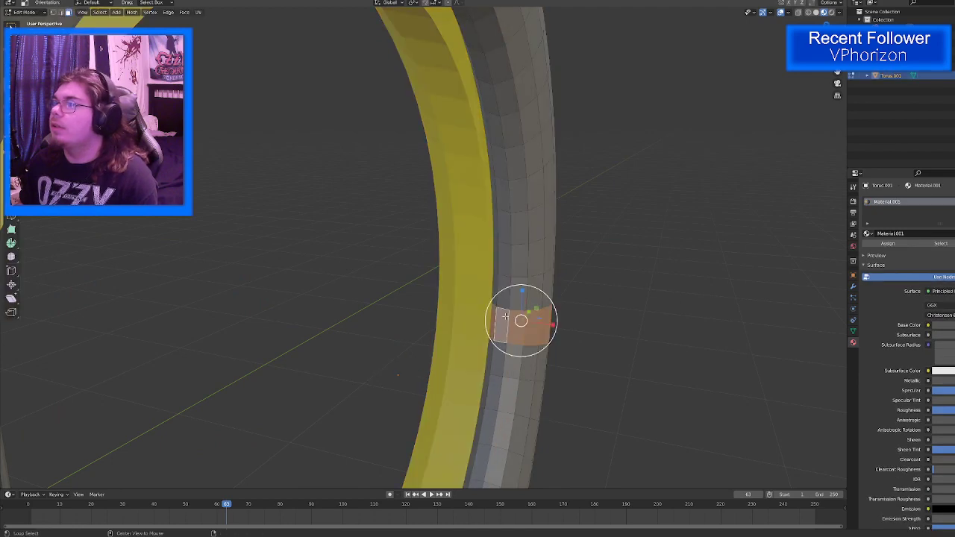
middle_drag(508, 316, 288, 297)
alt+click(494, 289)
alt+click(492, 239)
drag(270, 284, 268, 286)
Step: Leave mesh editing and examine the dark ring's shape in wireframe display
mouse_move(267, 286)
middle_down()
mouse_move(430, 266)
mouse_move(448, 288)
mouse_move(305, 273)
mouse_move(377, 256)
mouse_move(422, 302)
mouse_move(427, 293)
mouse_move(241, 273)
mouse_move(263, 260)
mouse_move(358, 282)
mouse_move(341, 326)
mouse_move(453, 265)
mouse_move(324, 241)
mouse_move(353, 260)
mouse_move(349, 268)
middle_up()
key(Tab)
scroll(290, 336, up, 5)
scroll(440, 277, down, 7)
key(shift+z)
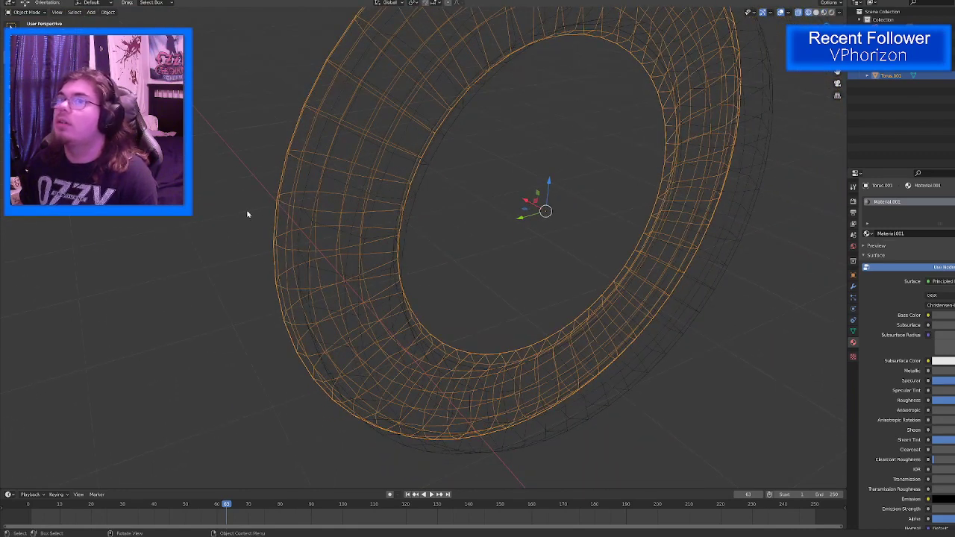
Step: Try selecting individual face loops around the dark ring's mesh in wireframe display
key(Tab)
middle_drag(247, 214, 272, 237)
mouse_move(328, 247)
middle_down()
mouse_move(341, 215)
mouse_move(68, 201)
middle_up()
alt+click(324, 198)
key(shift+z)
key(shift+z)
middle_drag(275, 202, 335, 225)
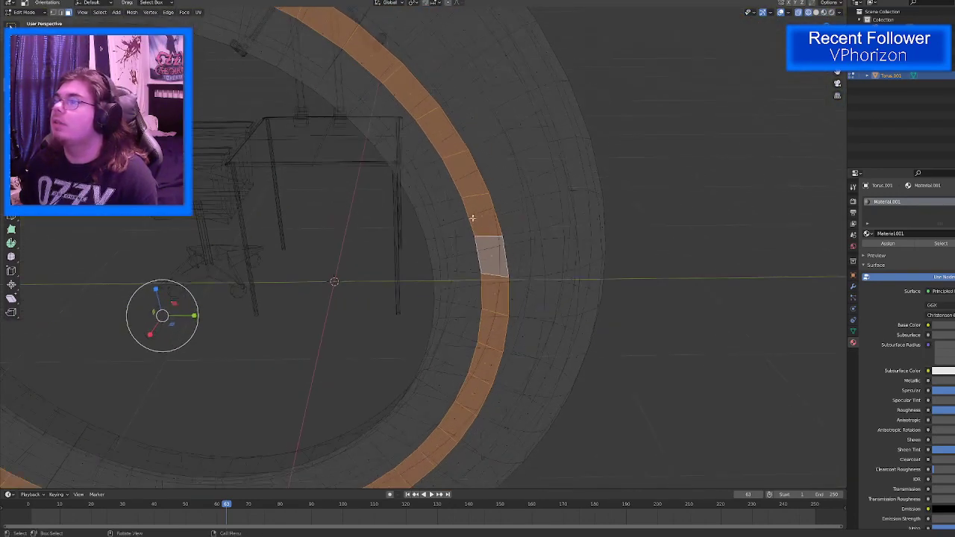
alt+click(508, 221)
alt+click(507, 182)
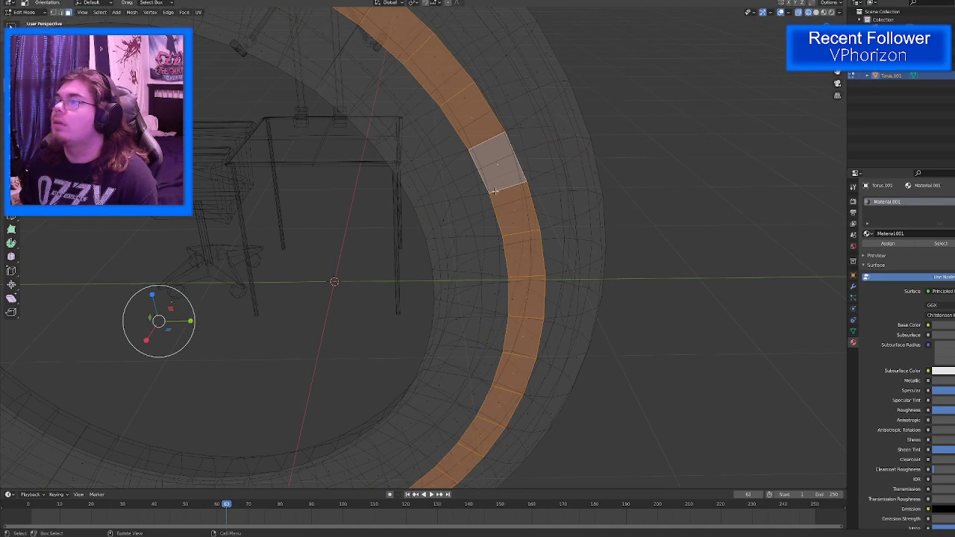
middle_drag(494, 191, 483, 378)
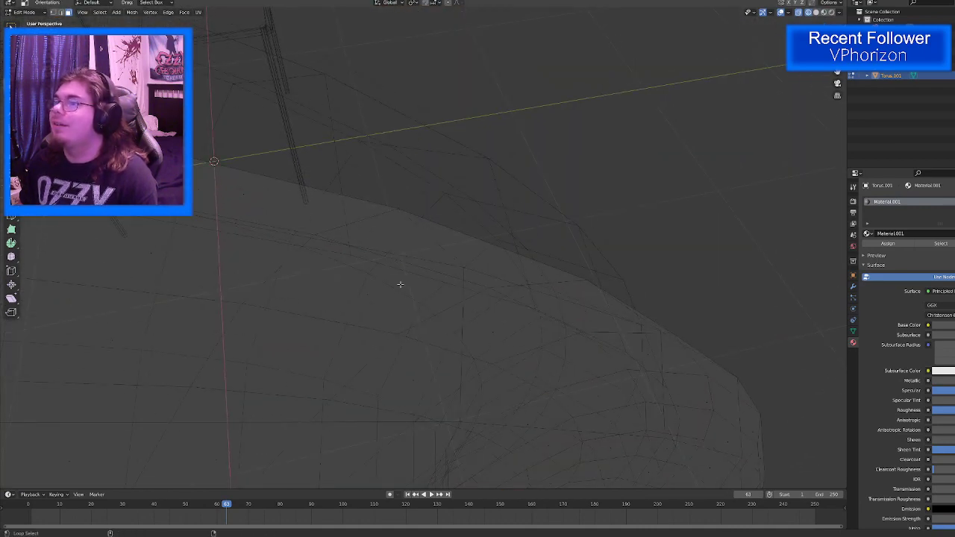
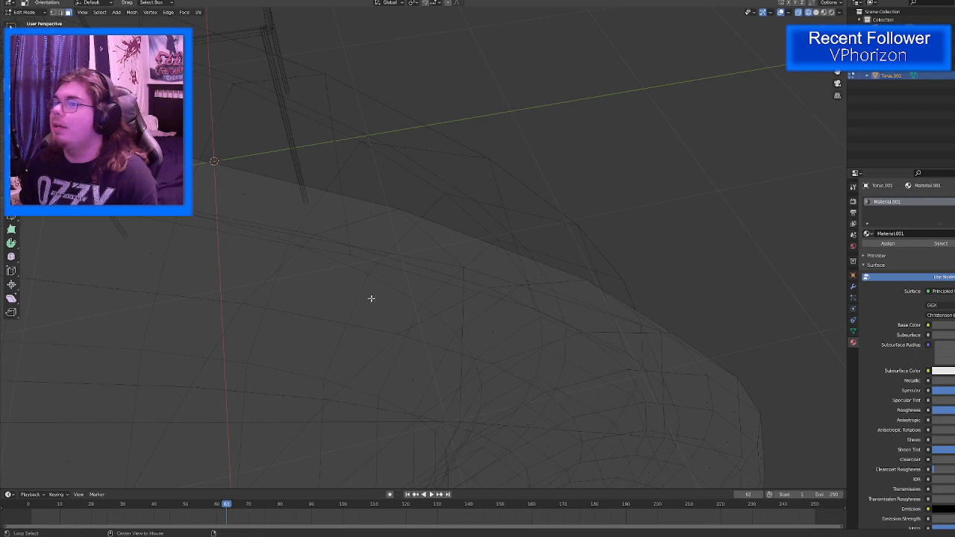
Step: Try picking the face loop on the dark ring's far side, clear the selection and leave mesh editing
middle_drag(370, 299, 452, 282)
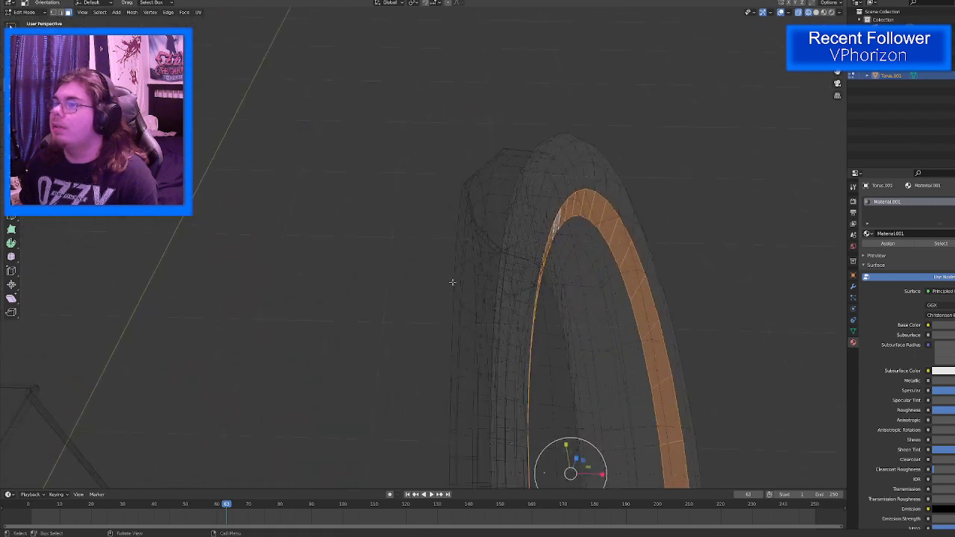
alt+click(570, 273)
alt+click(570, 272)
mouse_move(570, 271)
middle_down()
mouse_move(567, 254)
mouse_move(584, 232)
mouse_move(565, 220)
middle_up()
key(shift+z)
key(shift+z)
mouse_move(532, 187)
middle_down()
mouse_move(554, 207)
mouse_move(579, 194)
mouse_move(509, 241)
middle_up()
alt+click(579, 195)
key(shift+z)
scroll(508, 246, down, 4)
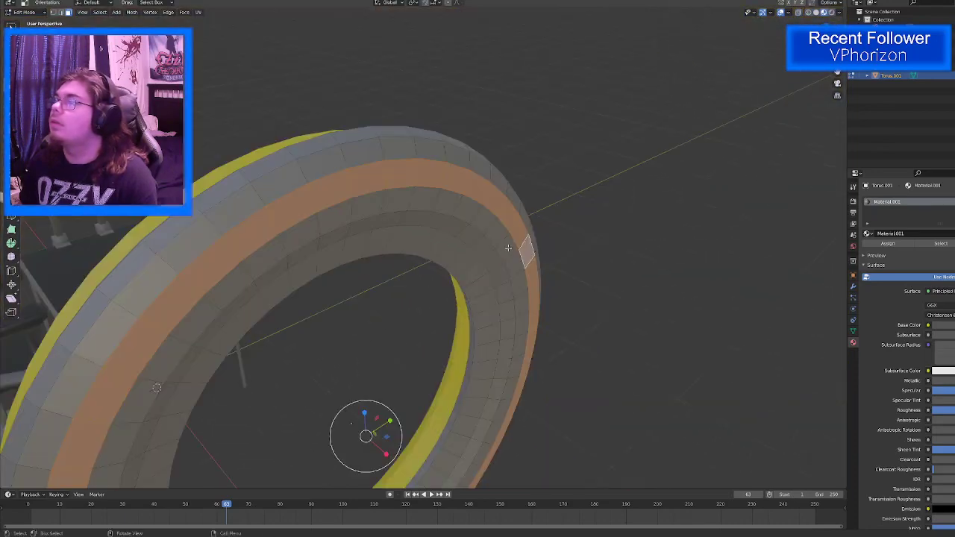
click(608, 324)
scroll(523, 303, down, 2)
middle_drag(512, 299, 650, 276)
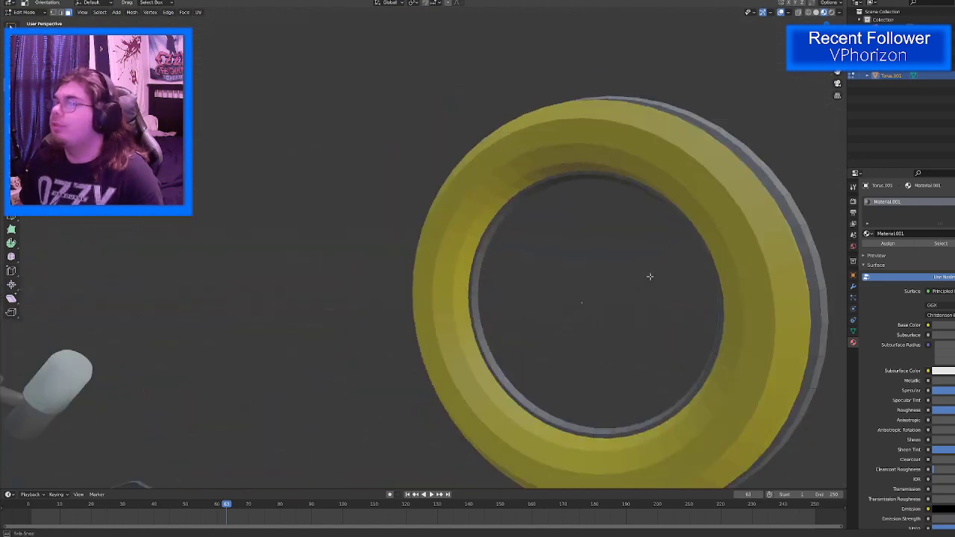
scroll(642, 286, down, 3)
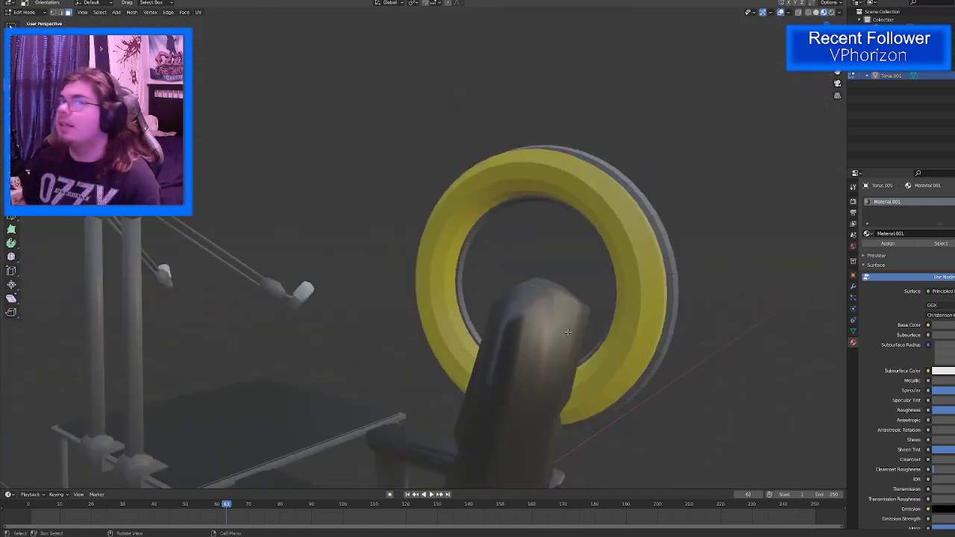
key(Tab)
Step: Join the yellow ring into the dark ring as a single object
middle_drag(565, 340, 495, 342)
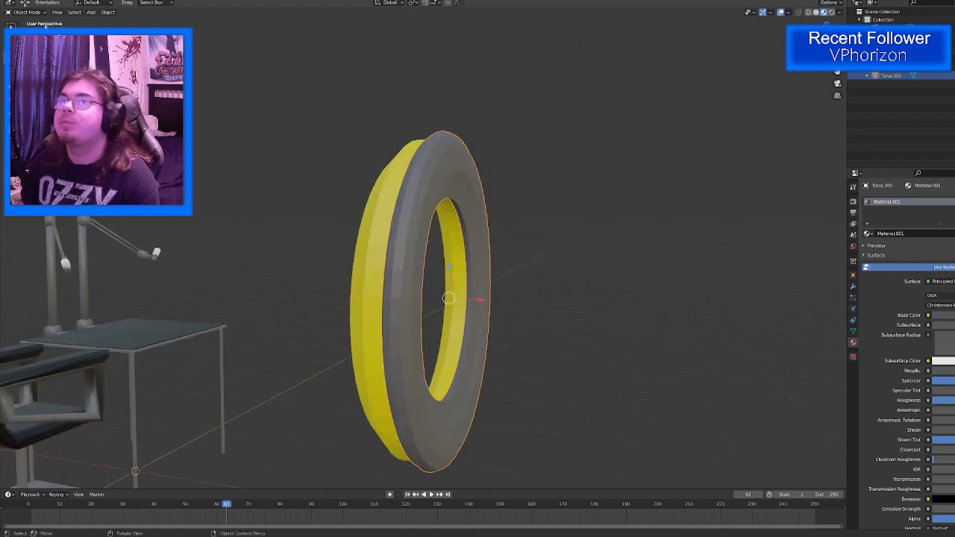
click(520, 375)
scroll(520, 375, down, 5)
shift+middle_drag(520, 376, 424, 292)
key(shift+z)
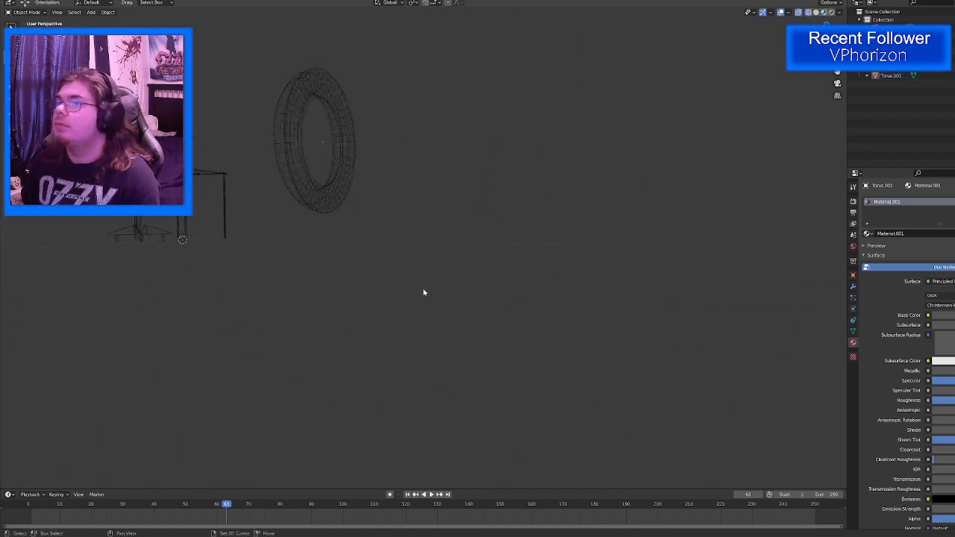
key(shift+z)
click(308, 197)
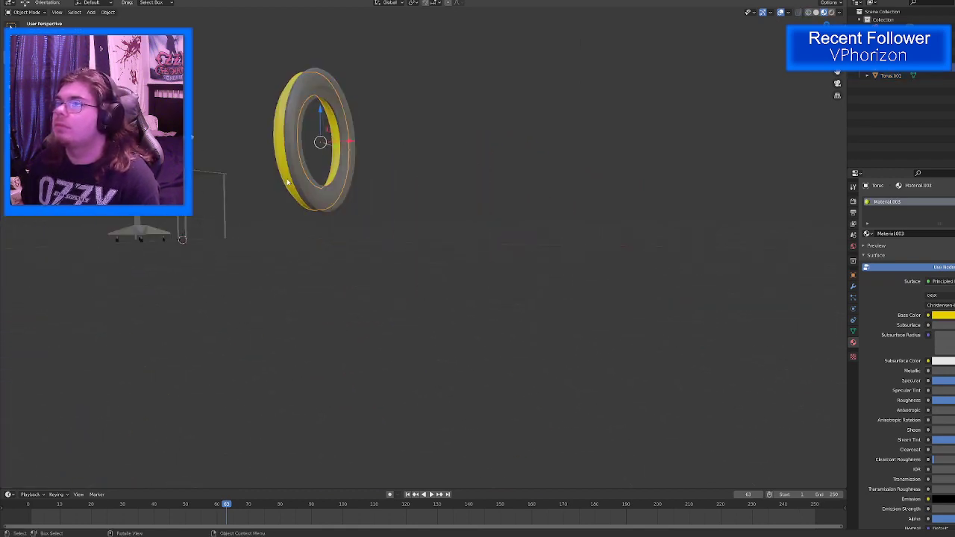
middle_drag(318, 179, 362, 192)
scroll(362, 192, up, 3)
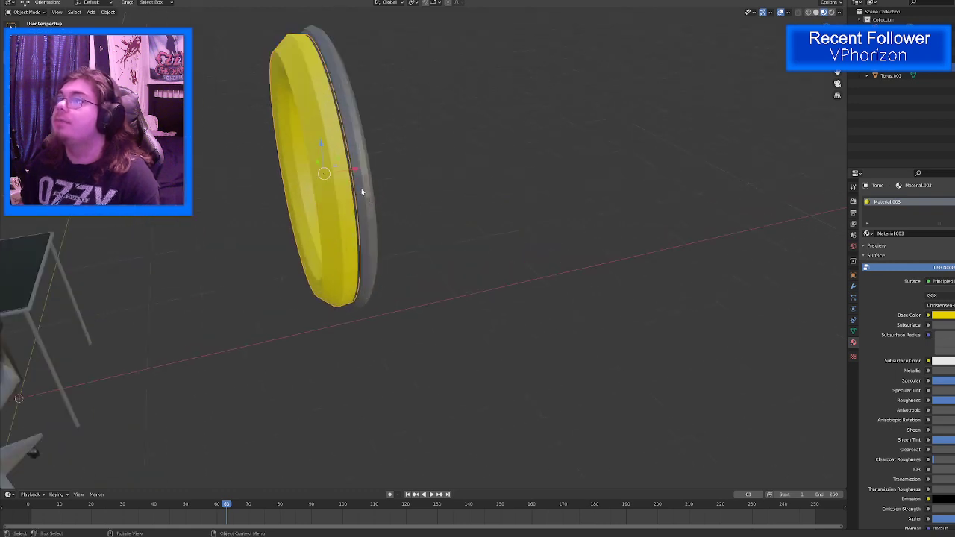
click(353, 181)
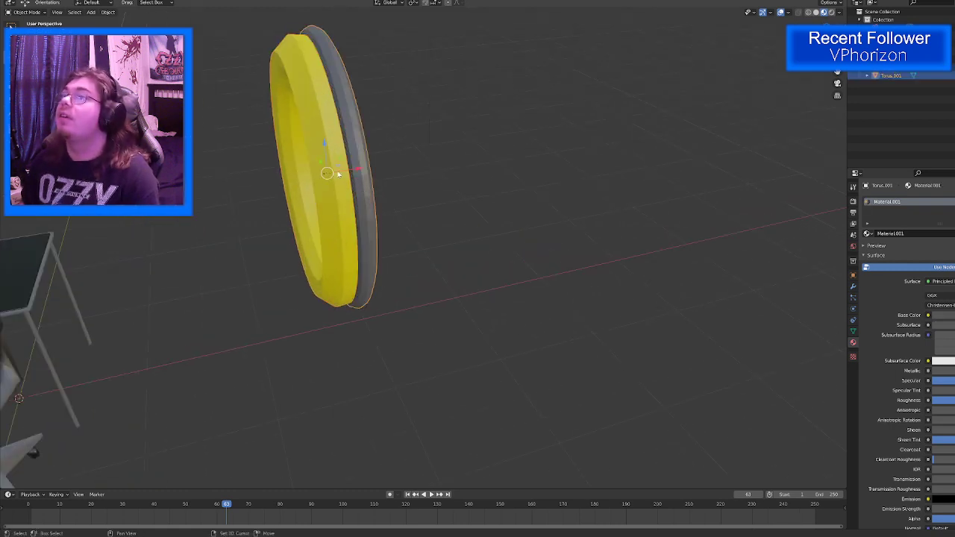
right_click(338, 173)
click(334, 171)
Step: Try scaling the joined ring to 0.453 in Y and Z only, and undo it
middle_drag(333, 171, 417, 198)
key(shift+space)
click(352, 183)
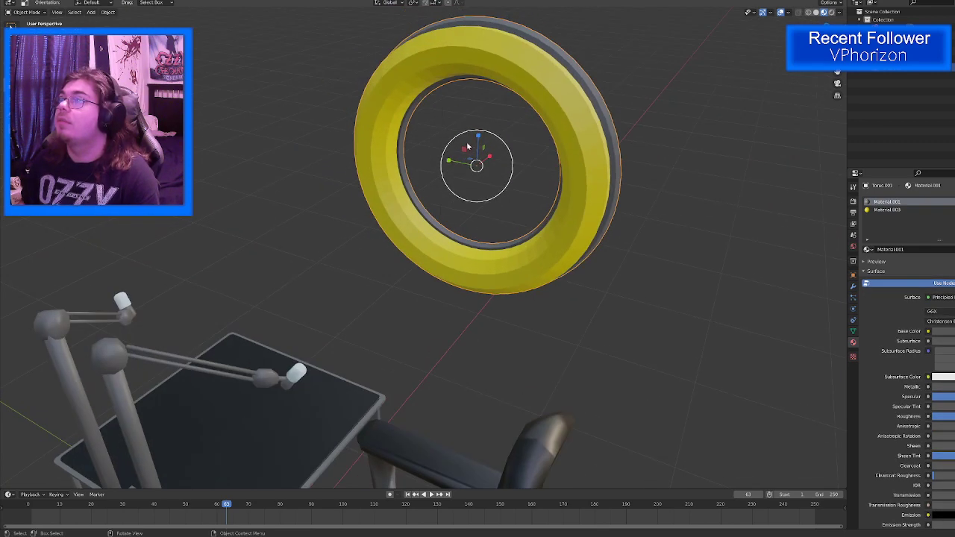
drag(468, 147, 475, 157)
middle_drag(475, 157, 441, 178)
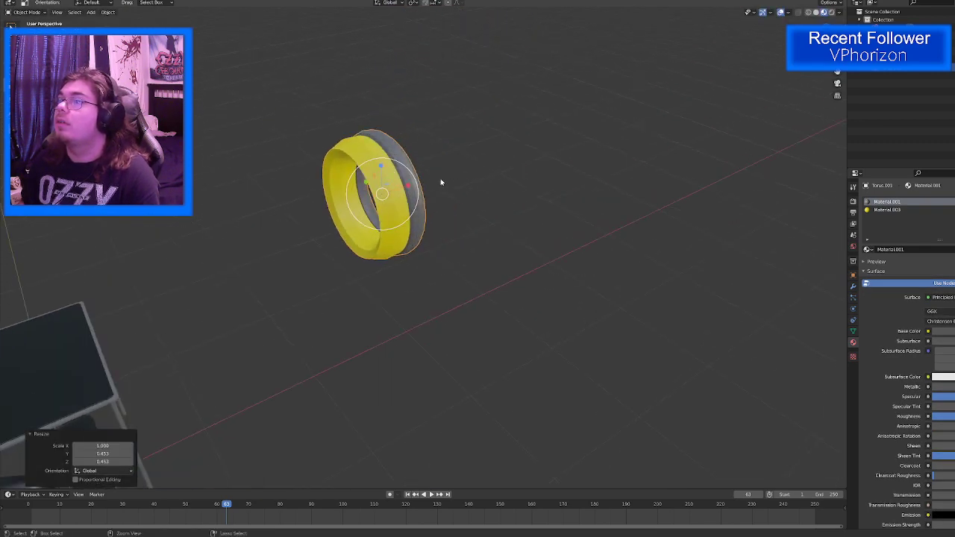
key(ctrl+z)
Step: Scale the joined ring uniformly to 0.244 and raise it about 0.21 m along Z
drag(413, 177, 408, 180)
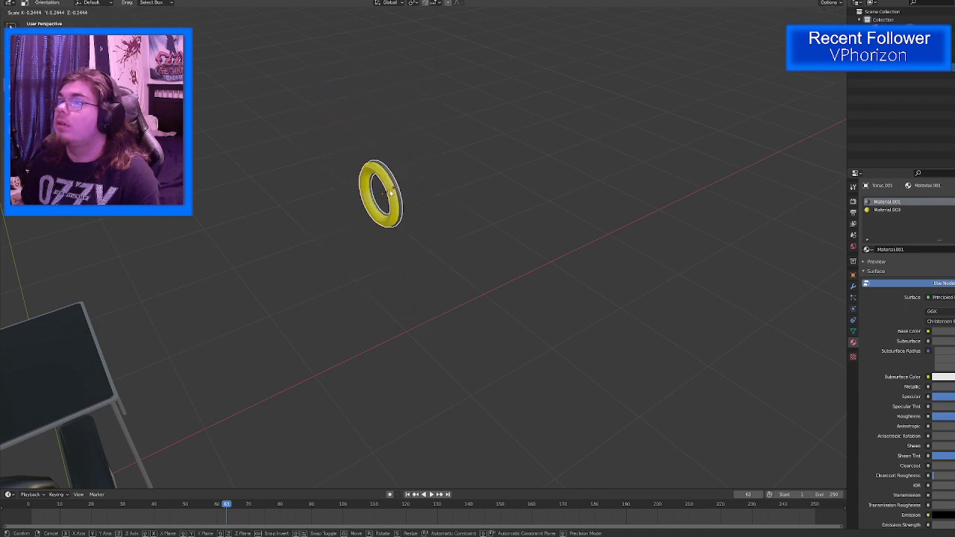
click(388, 193)
middle_drag(388, 192, 530, 297)
key(shift+space)
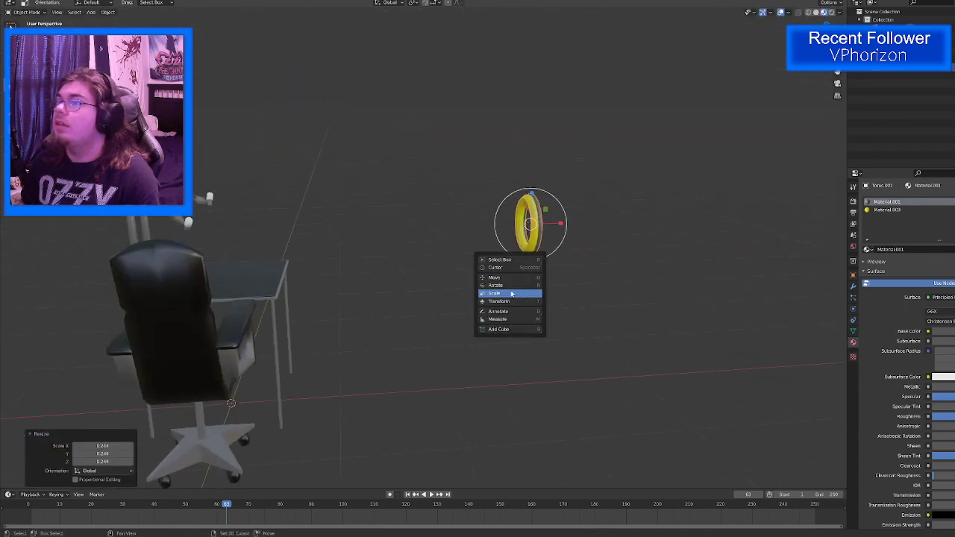
click(493, 281)
drag(532, 193, 532, 169)
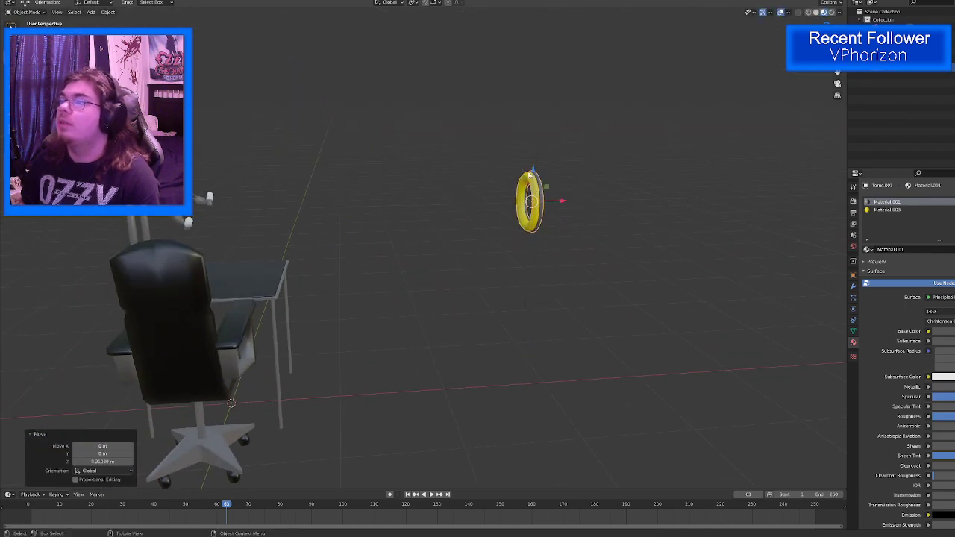
Step: In the joined ring's mesh, select the outer faces of the yellow part in a wireframe front view
middle_drag(560, 223, 538, 237)
scroll(508, 277, up, 4)
middle_drag(489, 275, 523, 248)
scroll(529, 240, up, 2)
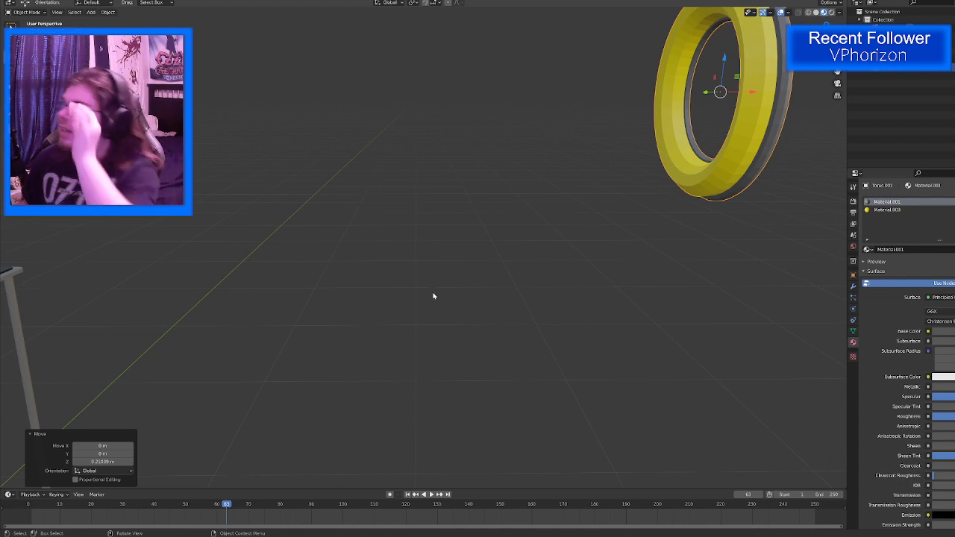
middle_drag(575, 267, 498, 307)
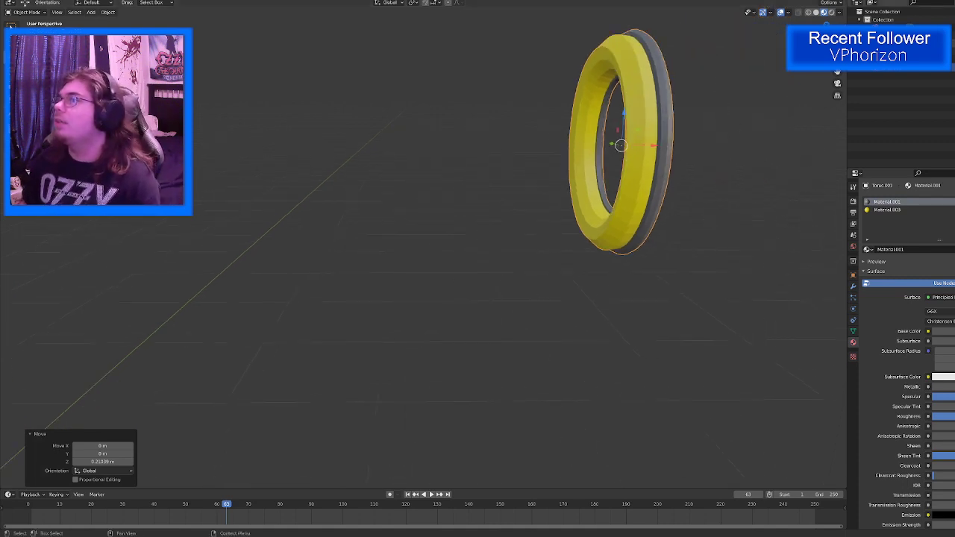
key(KP_1)
scroll(477, 89, up, 5)
key(shift+z)
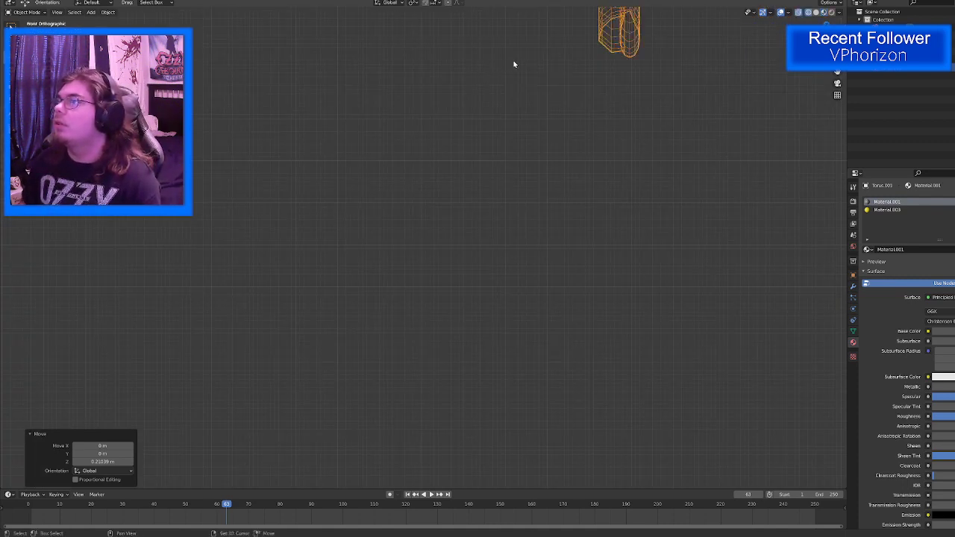
shift+middle_drag(530, 57, 536, 391)
key(Tab)
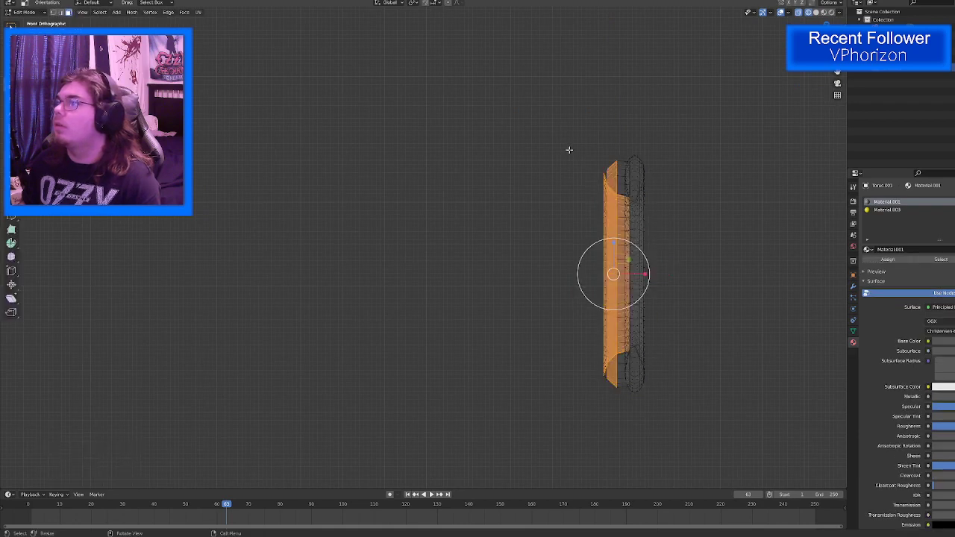
drag(575, 141, 619, 410)
Step: Move the selected yellow faces slightly along X toward the dark part, clear the selection and leave mesh editing
right_click(568, 340)
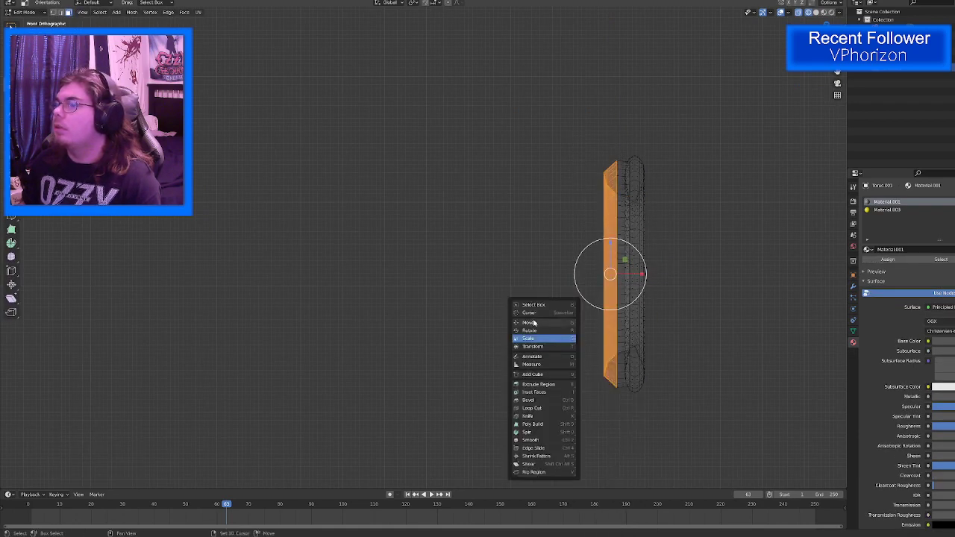
click(534, 323)
drag(638, 274, 647, 274)
middle_drag(648, 274, 605, 357)
scroll(585, 352, down, 4)
click(583, 355)
key(Tab)
click(251, 299)
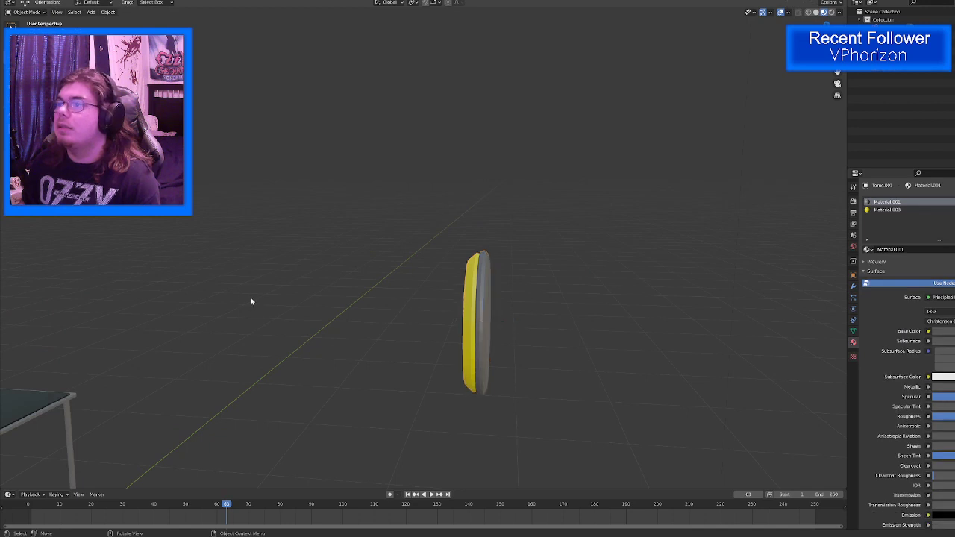
Step: Add a cylinder mesh and move it about 3.08 m along X, away from the desk
key(shift+a)
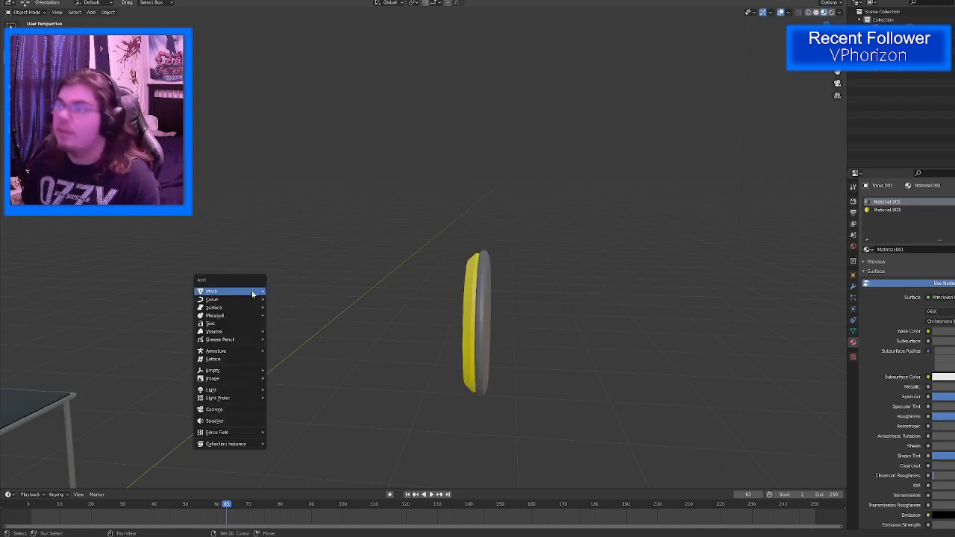
mouse_move(256, 295)
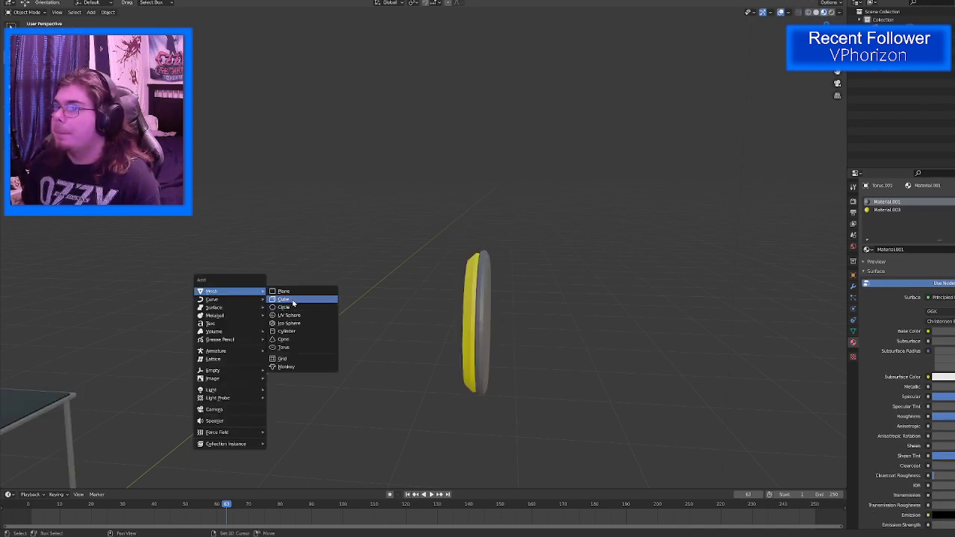
click(293, 331)
scroll(298, 321, down, 5)
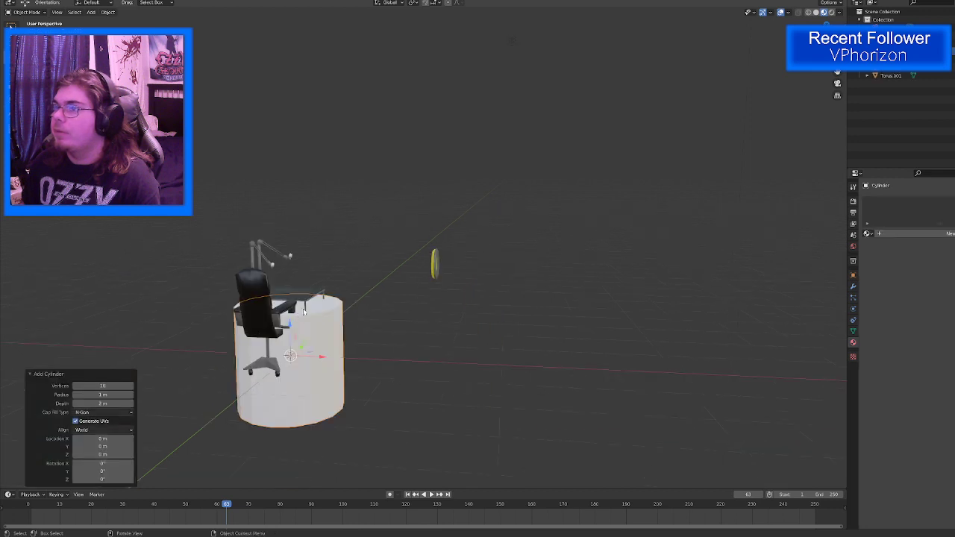
key(g)
key(x)
click(481, 370)
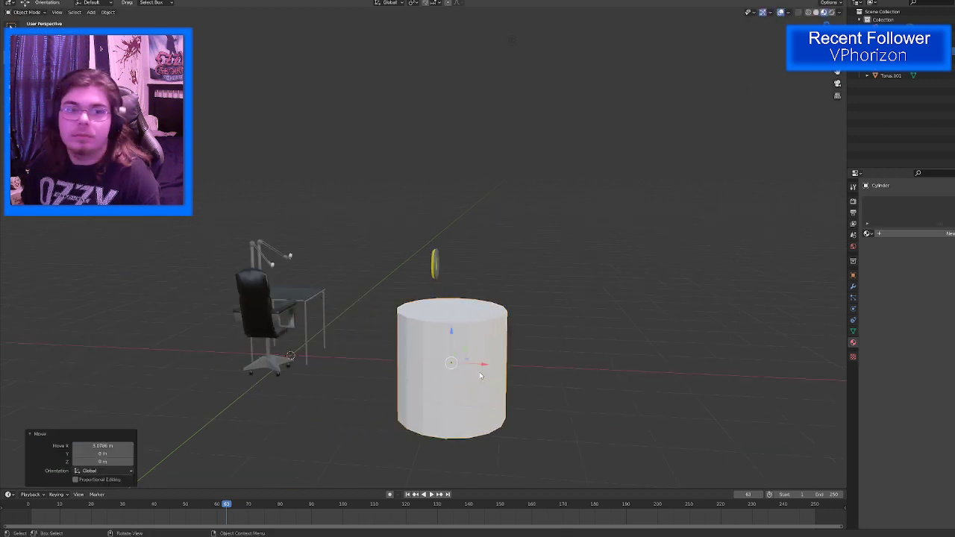
Step: Try moving the cylinder farther along X, and undo both moves and the cylinder's creation
middle_drag(482, 366, 389, 303)
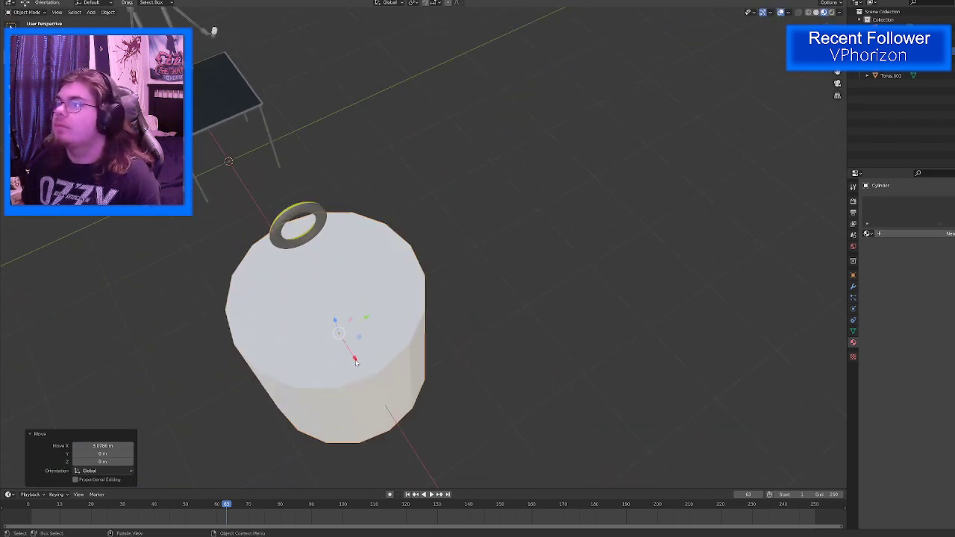
drag(355, 362, 375, 392)
key(shift+space)
click(361, 411)
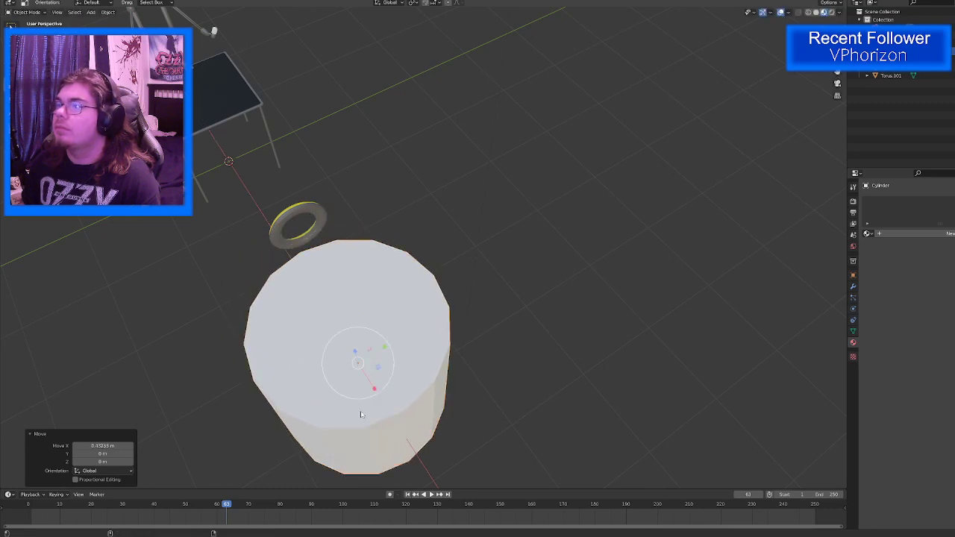
middle_drag(361, 414, 395, 392)
key(ctrl+z)
key(ctrl+z)
key(ctrl+z)
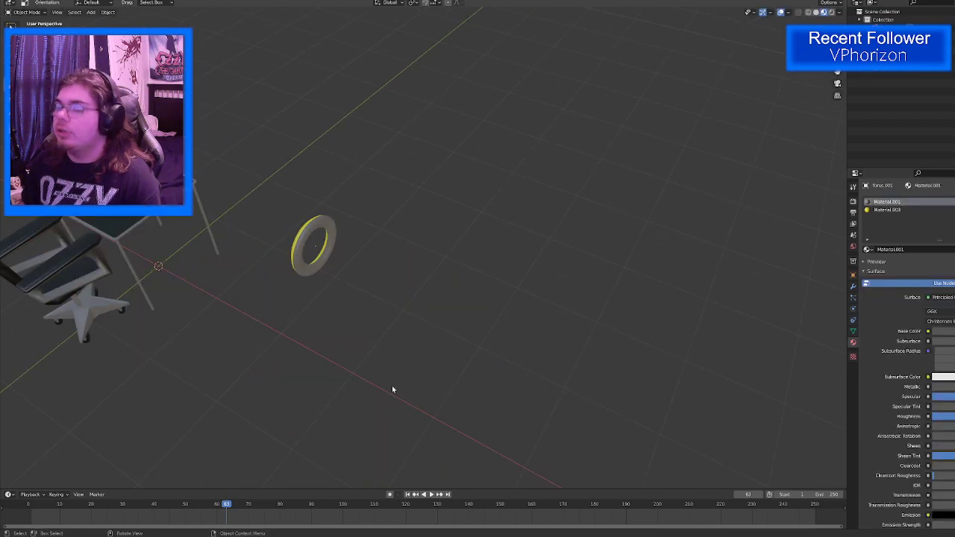
Step: Add a cylinder mesh at the world origin with 8 vertices
key(shift+a)
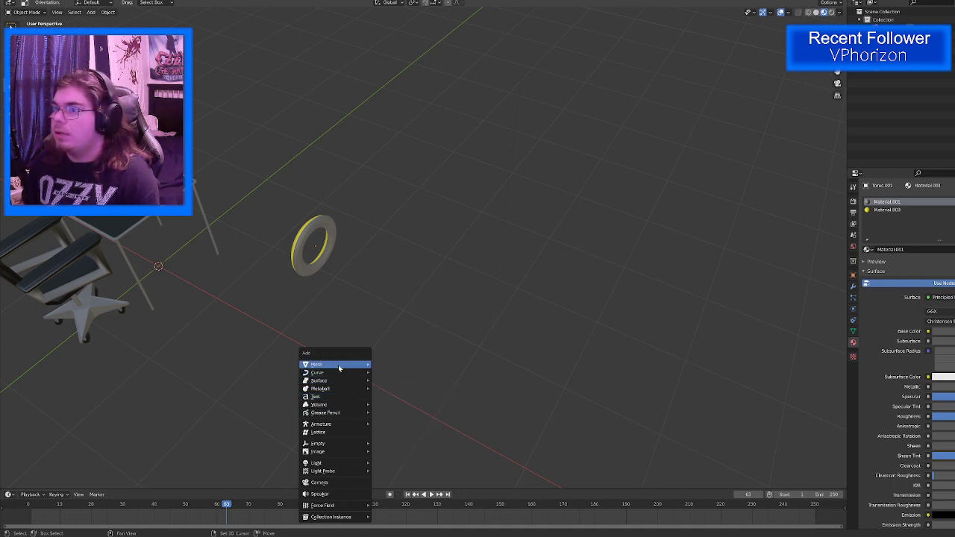
mouse_move(339, 366)
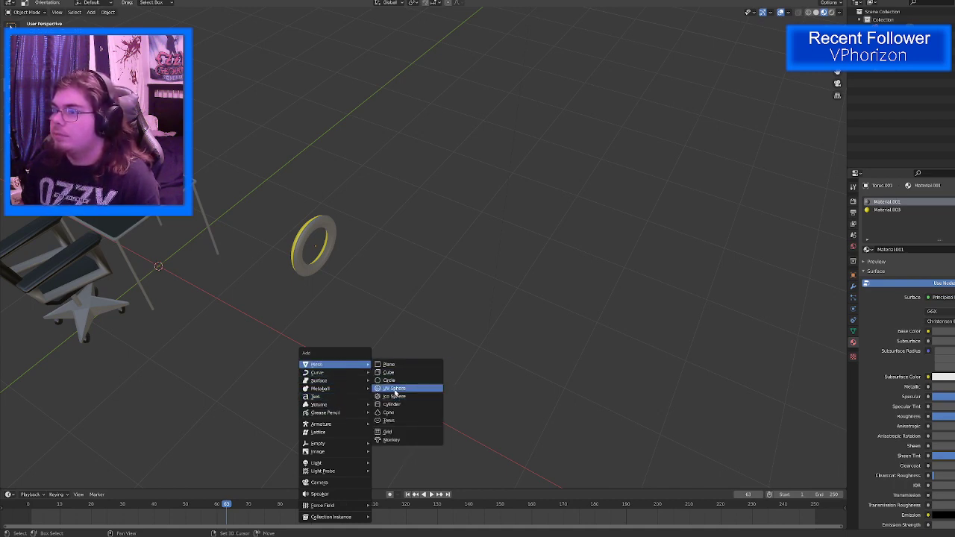
click(394, 404)
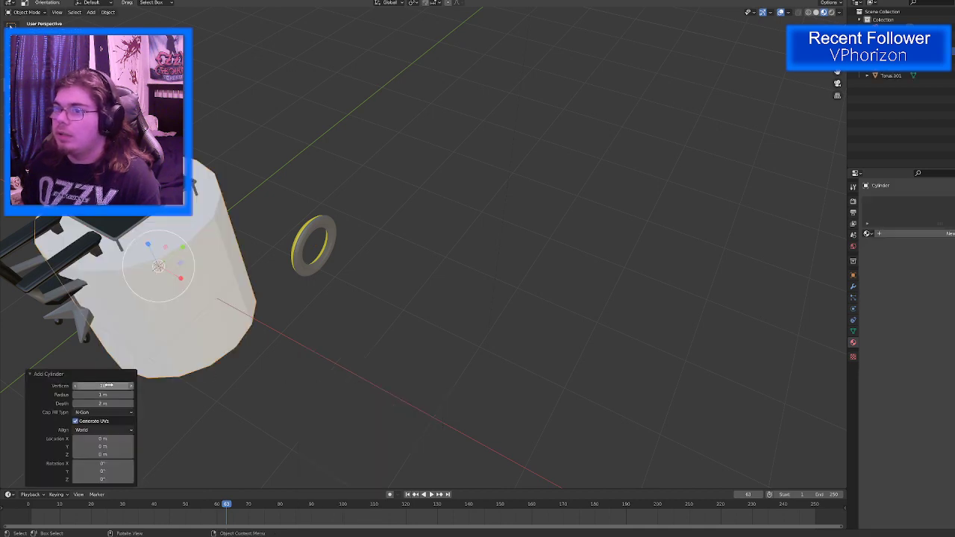
key(Return)
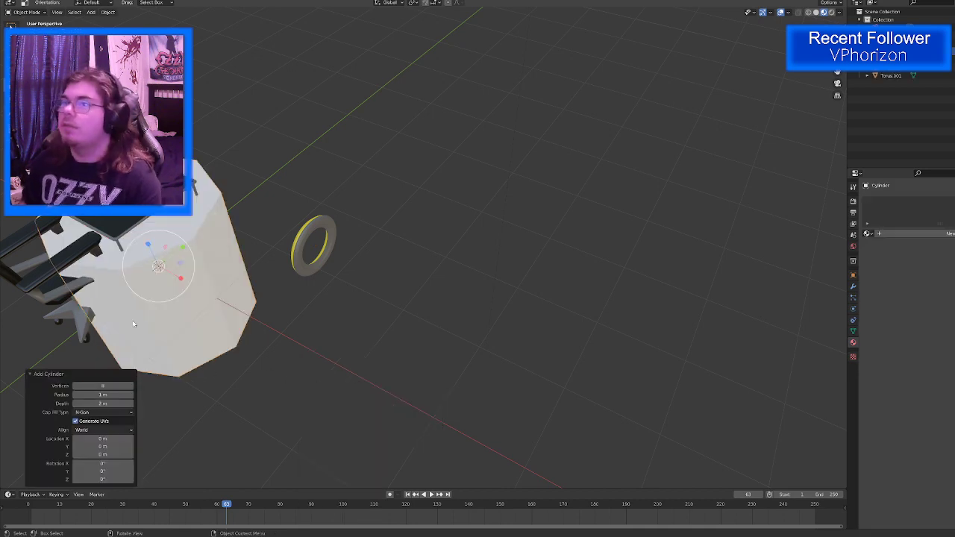
Step: Move the 8-sided cylinder about 3.23 m along X, away from the desk
key(shift+space)
click(110, 307)
drag(181, 281, 396, 385)
key(space)
key(shift+space)
key(space)
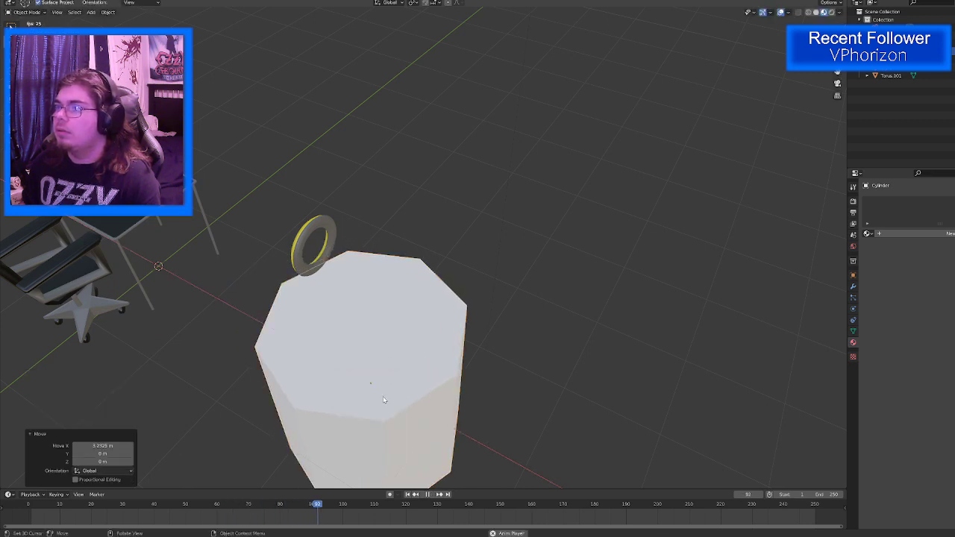
key(space)
Step: Scale the cylinder to about 0.07 on X and Y only, keeping its height, to make a thin rod
key(shift+space)
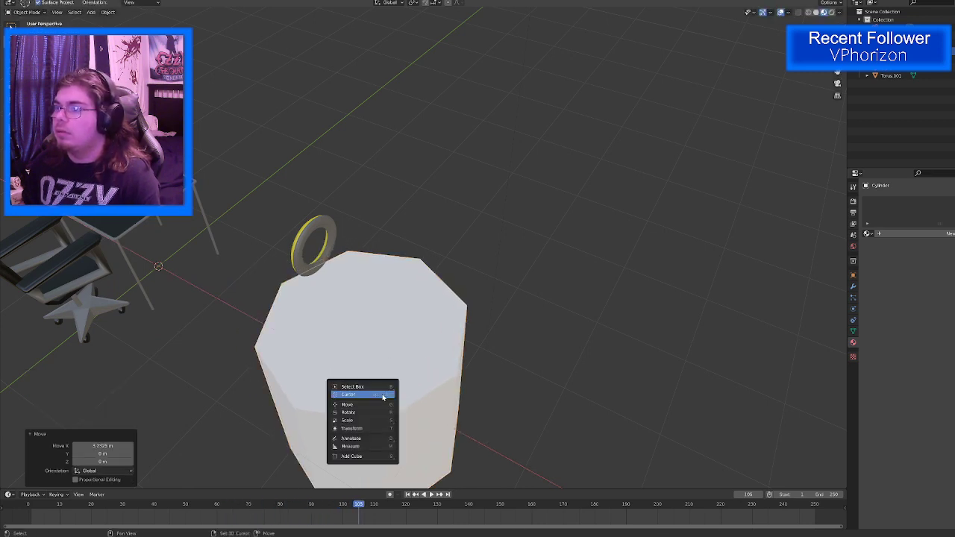
click(361, 420)
key(s)
key(shift+z)
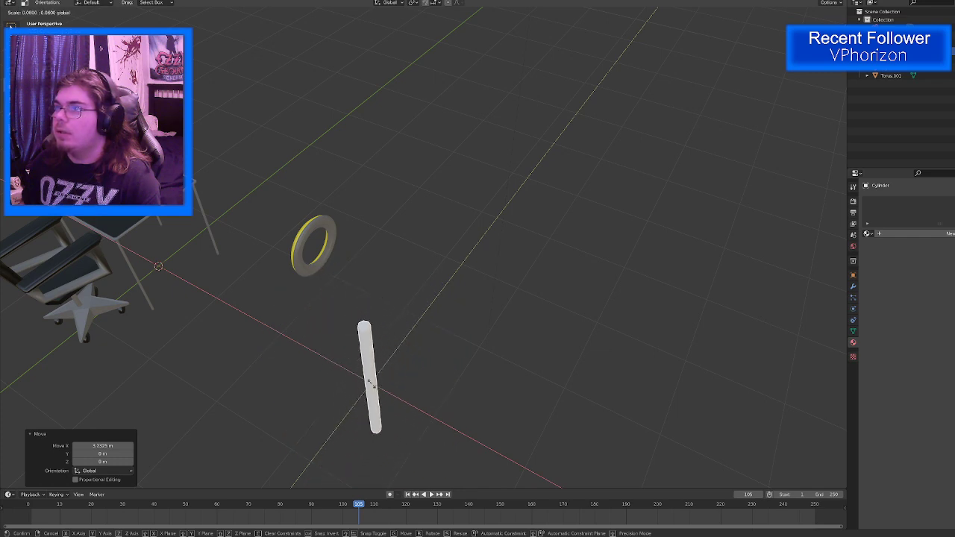
click(371, 384)
Step: Move the rod about -0.39 m along X and 0.59 m up along Z to meet the ring's lower edge
scroll(246, 426, up, 4)
middle_drag(247, 426, 289, 379)
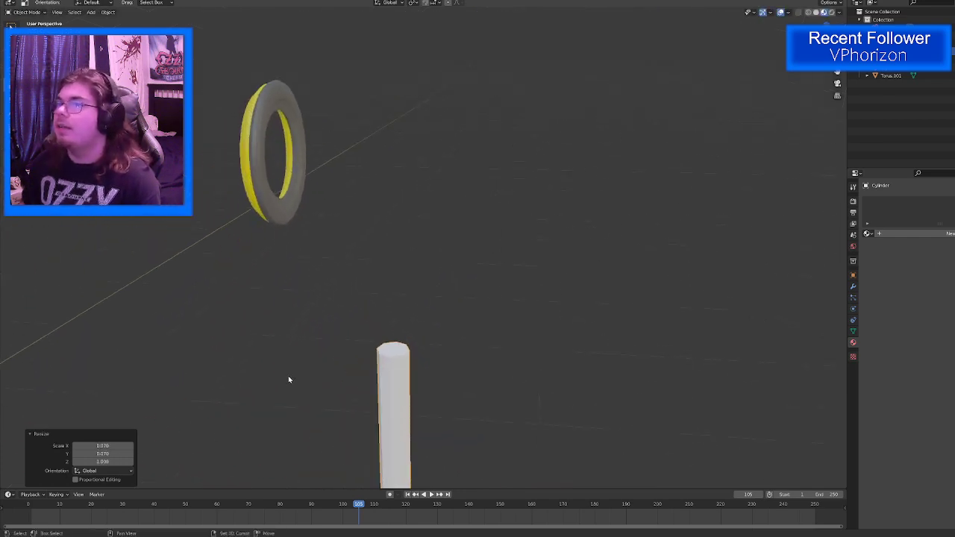
key(shift+space)
click(261, 362)
scroll(383, 395, down, 4)
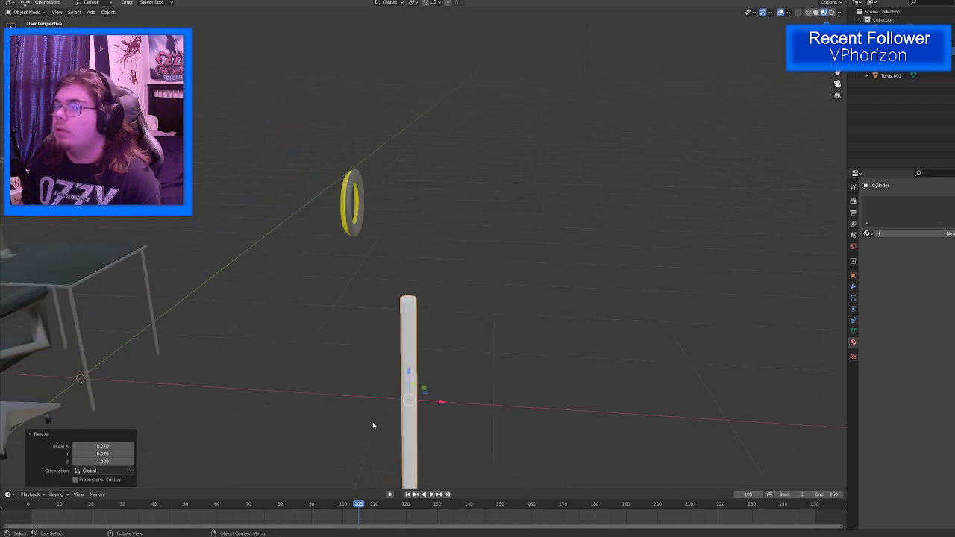
drag(424, 389, 381, 320)
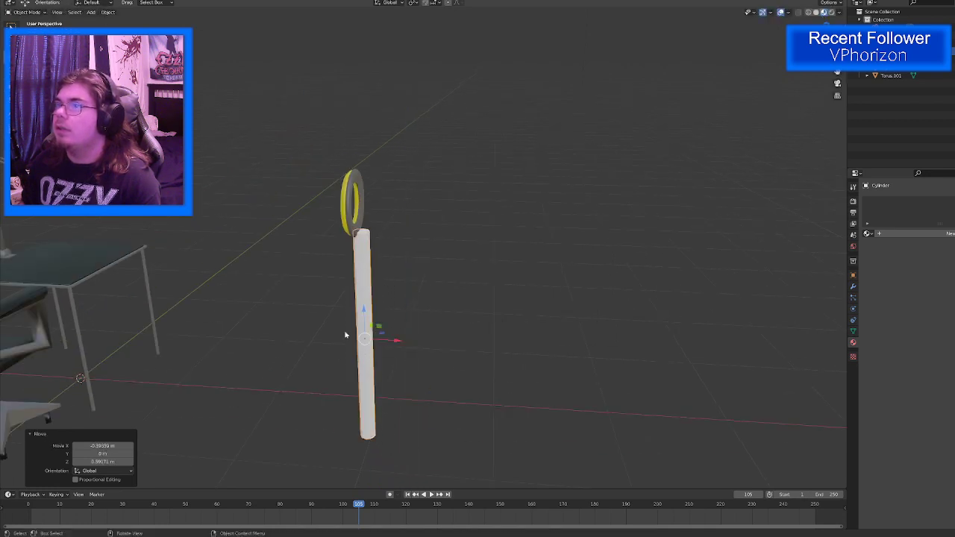
Step: Scale the rod thinner to about 0.36 on X and Y, leaving its height alone
scroll(292, 356, up, 4)
middle_drag(292, 356, 394, 373)
key(shift+space)
click(286, 397)
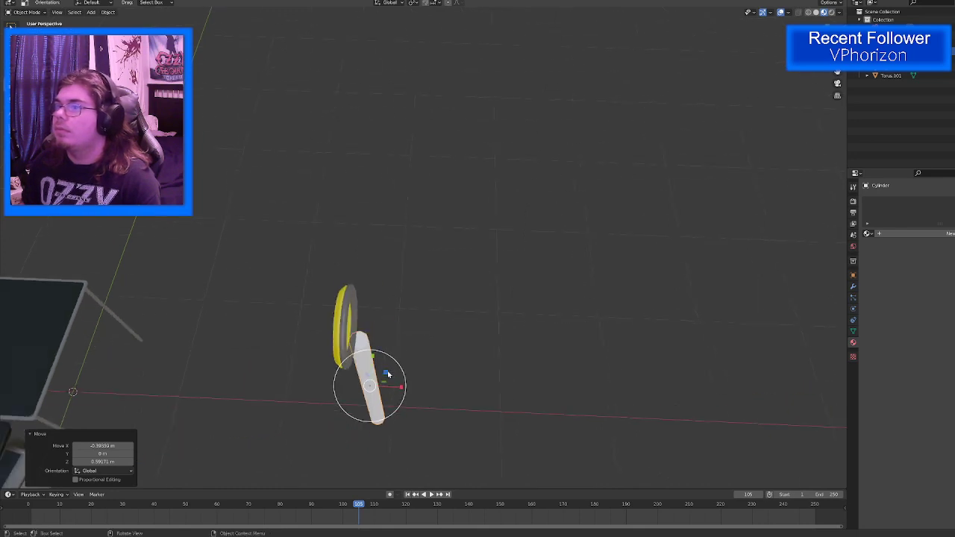
drag(388, 374, 385, 371)
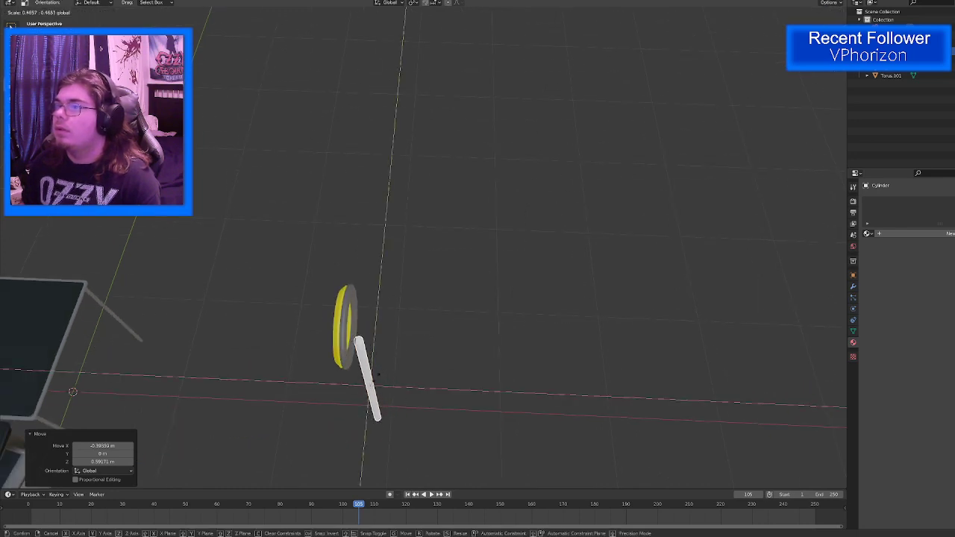
key(Escape)
Step: Shift the rod slightly along negative X so that it sits under the ring
middle_drag(268, 433, 281, 389)
key(shift+space)
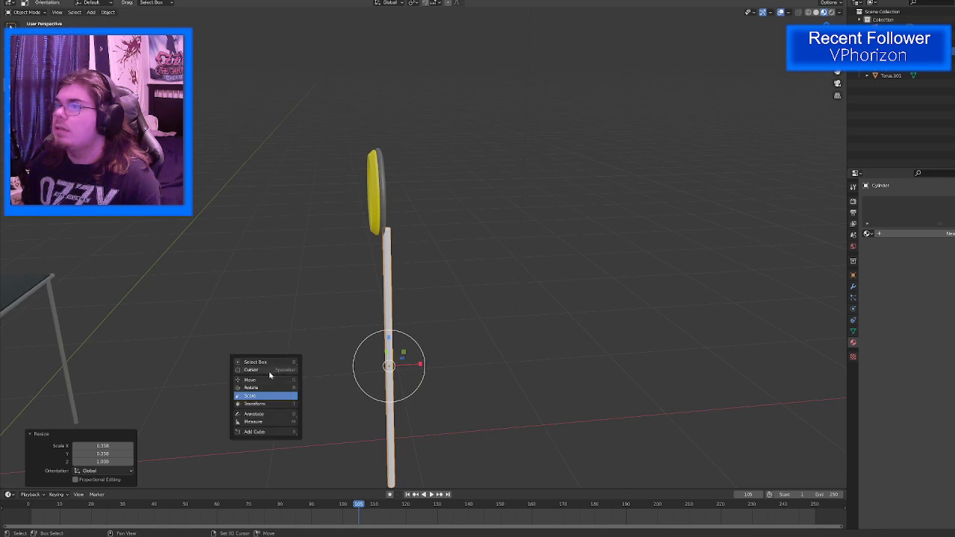
click(263, 380)
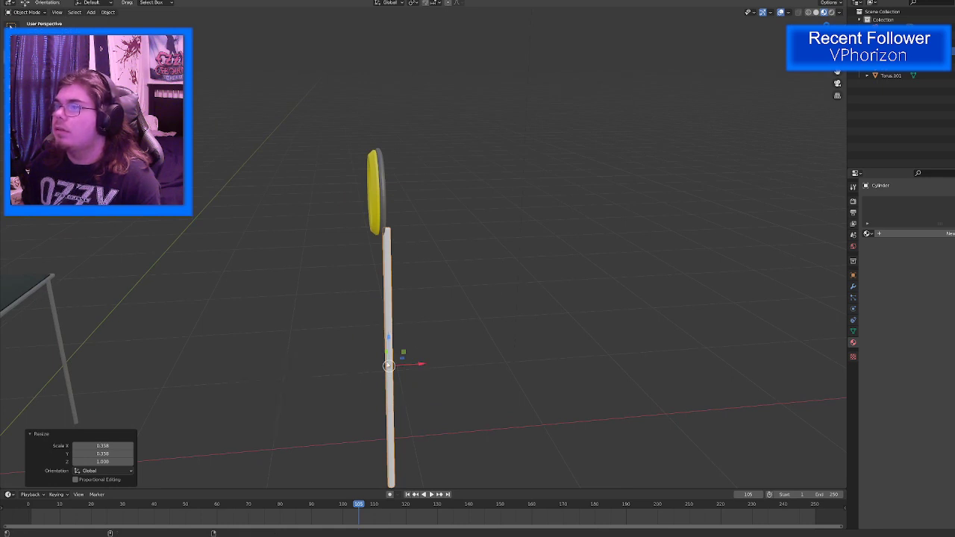
click(411, 366)
drag(419, 366, 410, 364)
Step: Scale the rod slightly thinner again on X and Y, excluding Z
middle_drag(410, 364, 329, 387)
shift+middle_drag(363, 410, 387, 411)
key(shift+space)
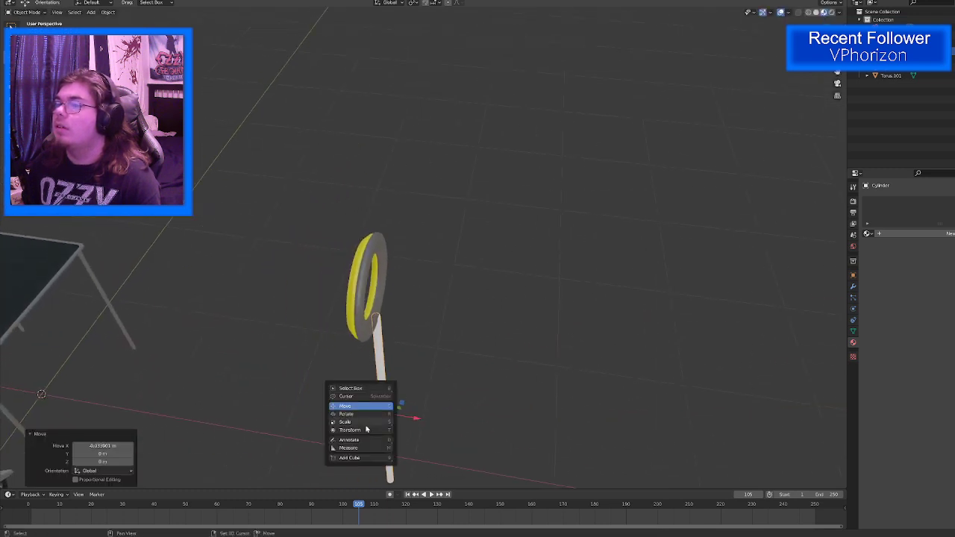
click(350, 424)
key(s)
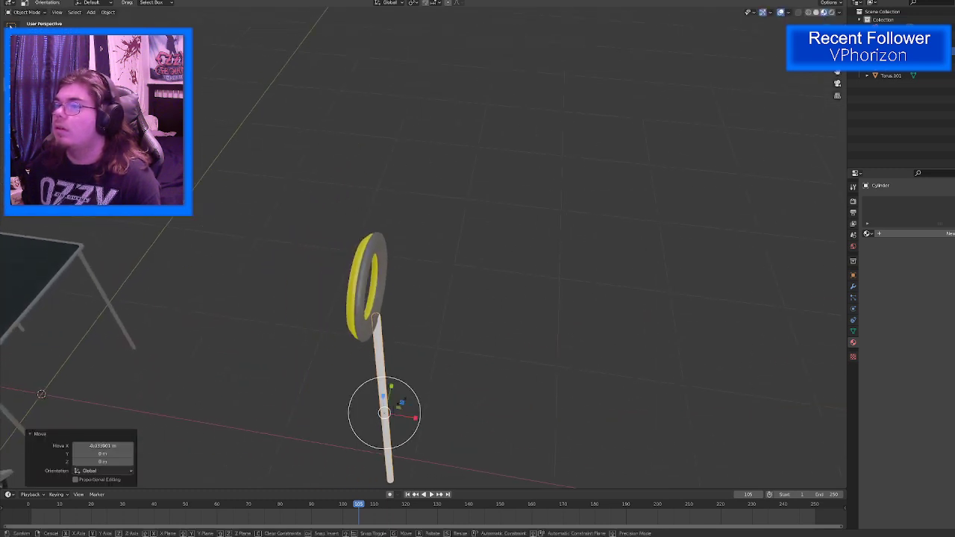
key(shift+z)
click(391, 410)
Step: Nudge the rod a little along negative X toward the middle of the ring's thickness
middle_drag(391, 409, 390, 375)
right_click(390, 375)
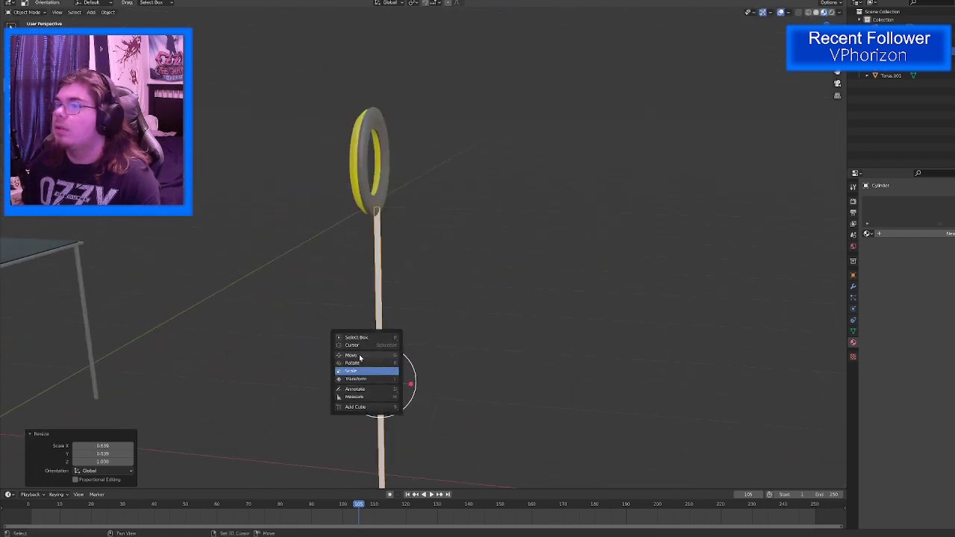
key(Escape)
key(g)
key(x)
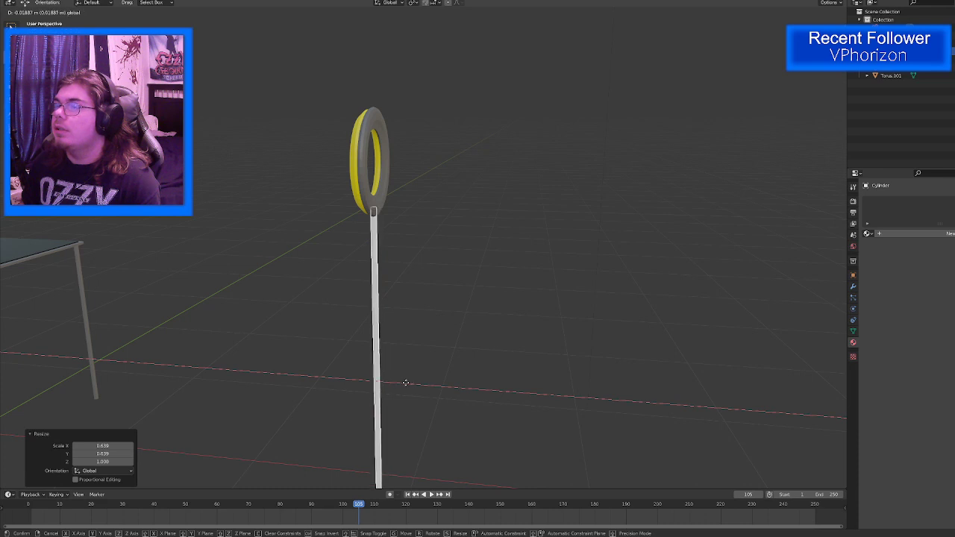
click(405, 385)
Step: Shorten the rod by raising its bottom face along Z about 0.50 m and then a further 0.12 m in mesh editing
middle_drag(398, 411, 395, 282)
click(347, 117)
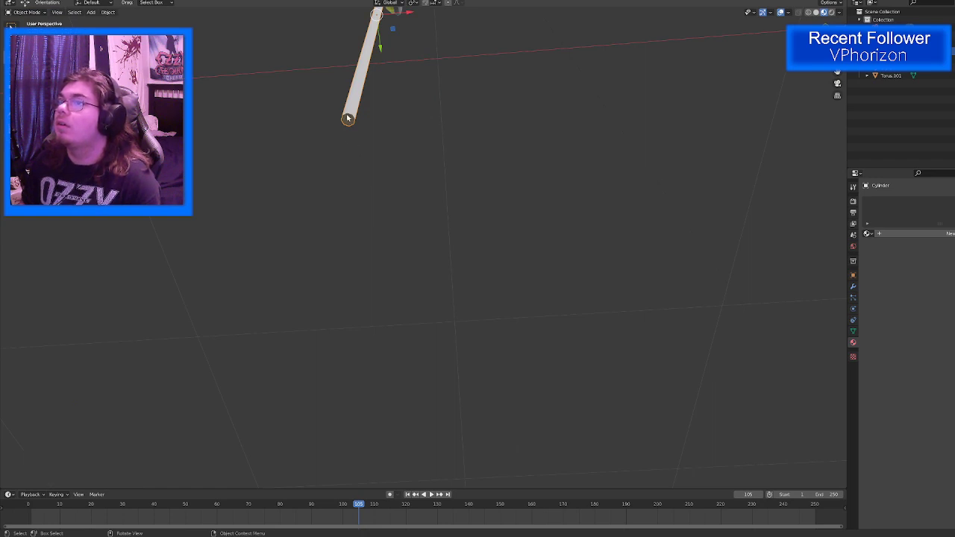
key(Tab)
click(348, 120)
middle_drag(380, 166, 403, 249)
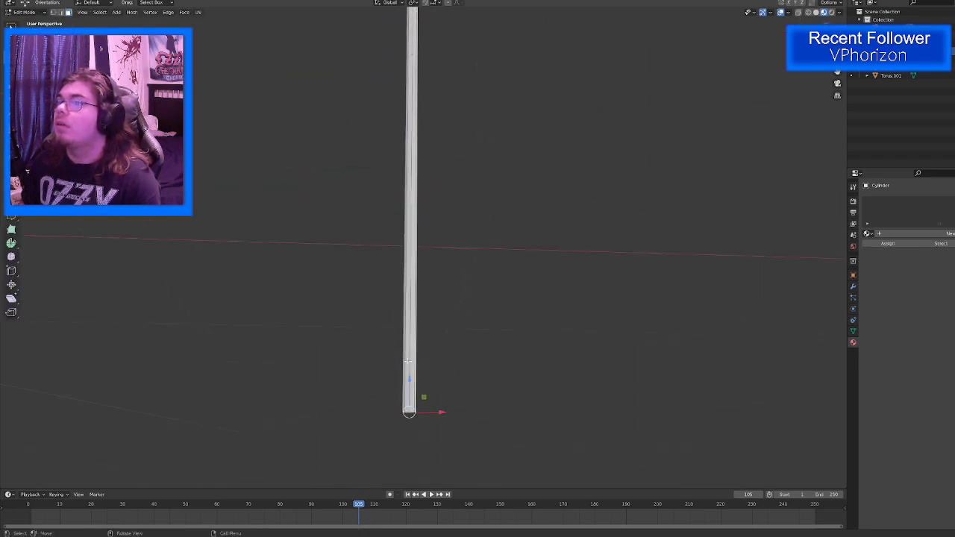
drag(408, 383, 410, 188)
middle_drag(412, 196, 457, 305)
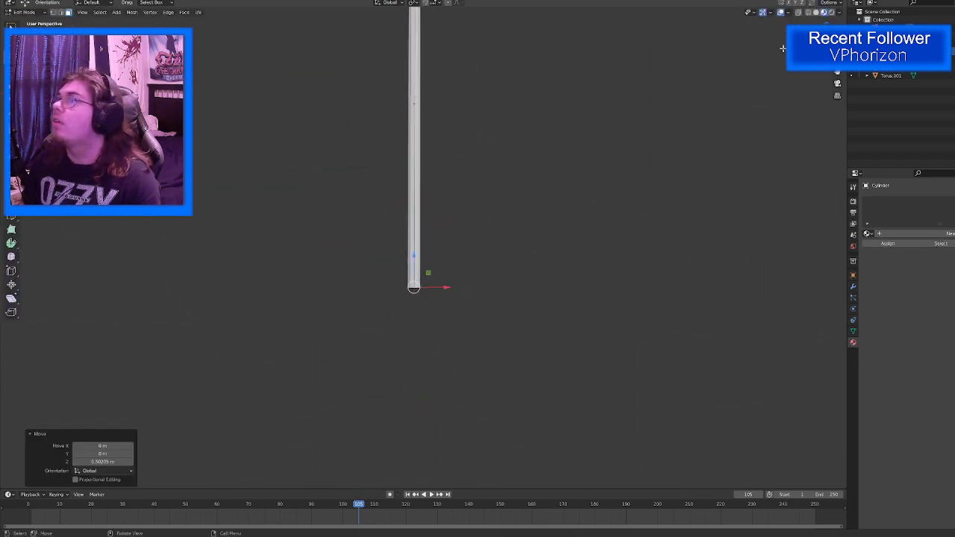
key(KP_1)
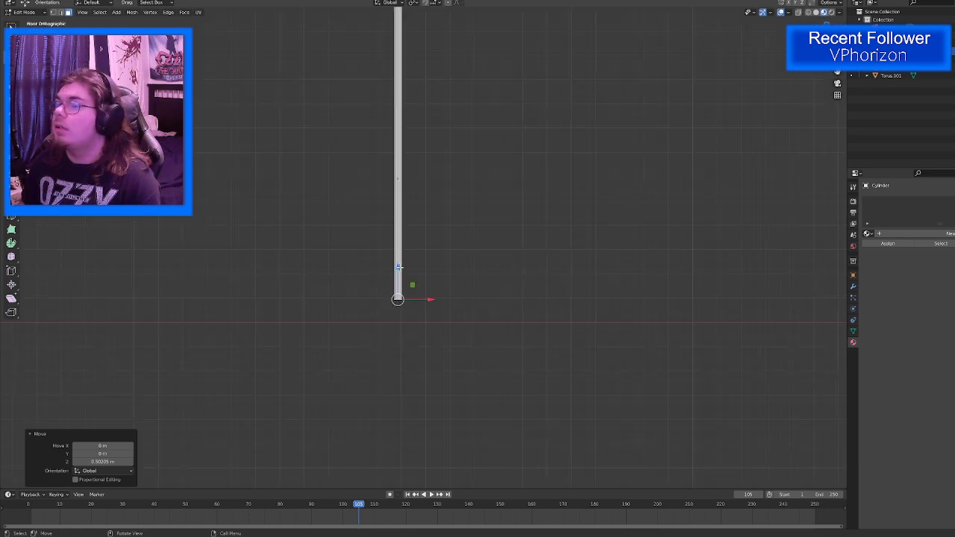
drag(398, 267, 399, 239)
middle_drag(407, 307, 406, 256)
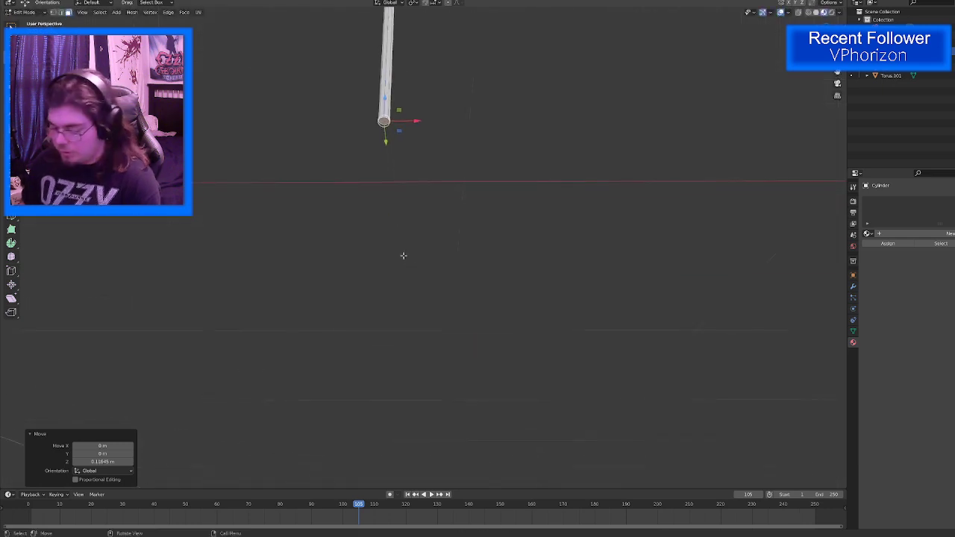
Step: Delete the rod's bottom face and leave mesh editing
key(x)
click(404, 255)
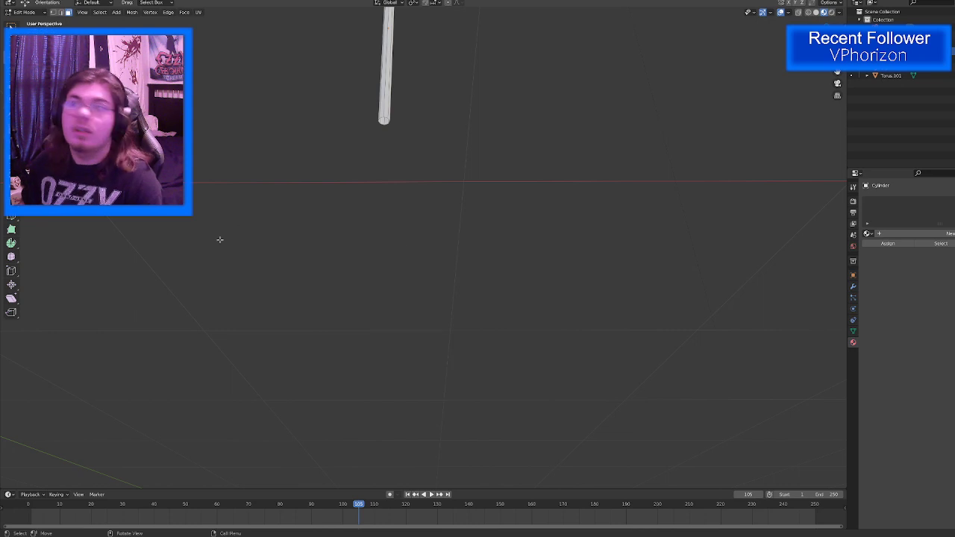
scroll(403, 255, down, 4)
middle_drag(404, 255, 405, 299)
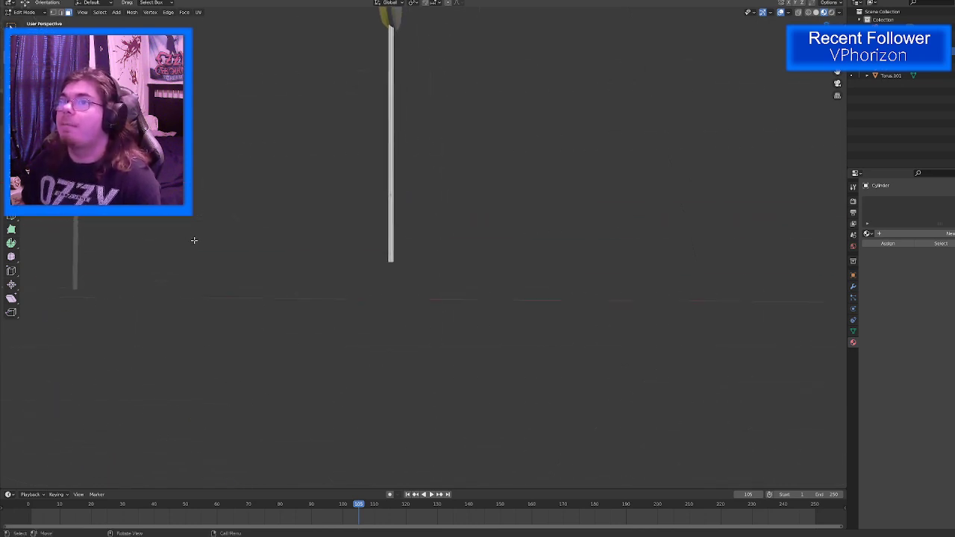
key(Tab)
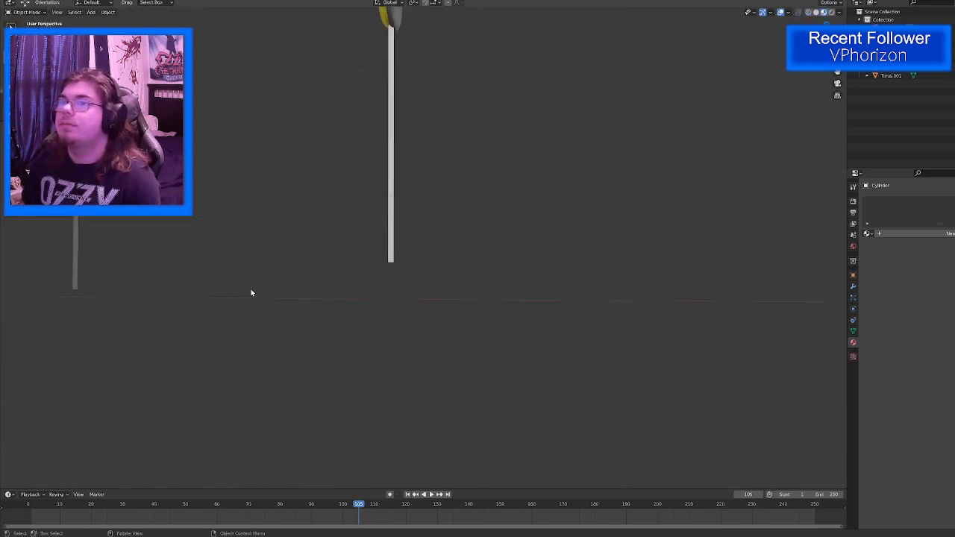
Step: Add a UV sphere mesh and move it about 2.75 m along X to the rod
key(a)
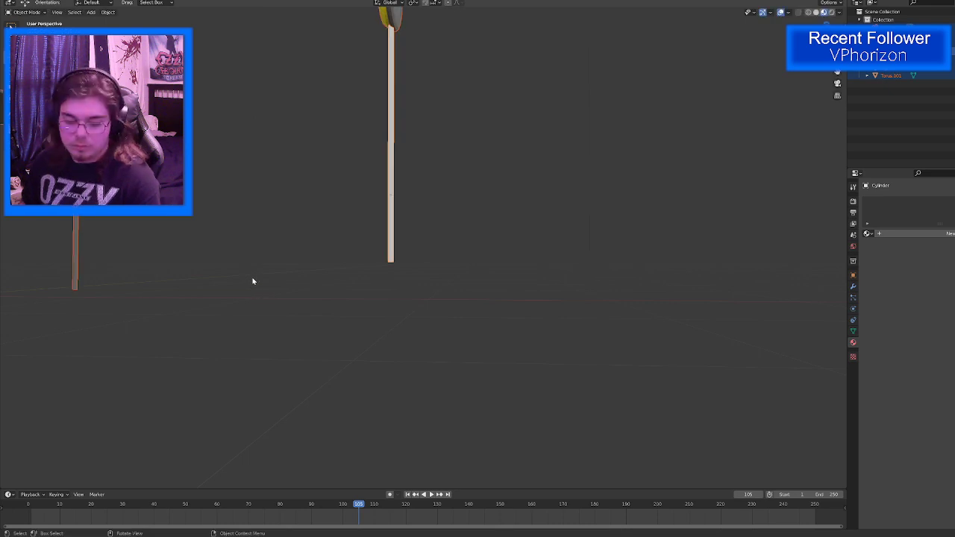
key(shift+a)
mouse_move(257, 278)
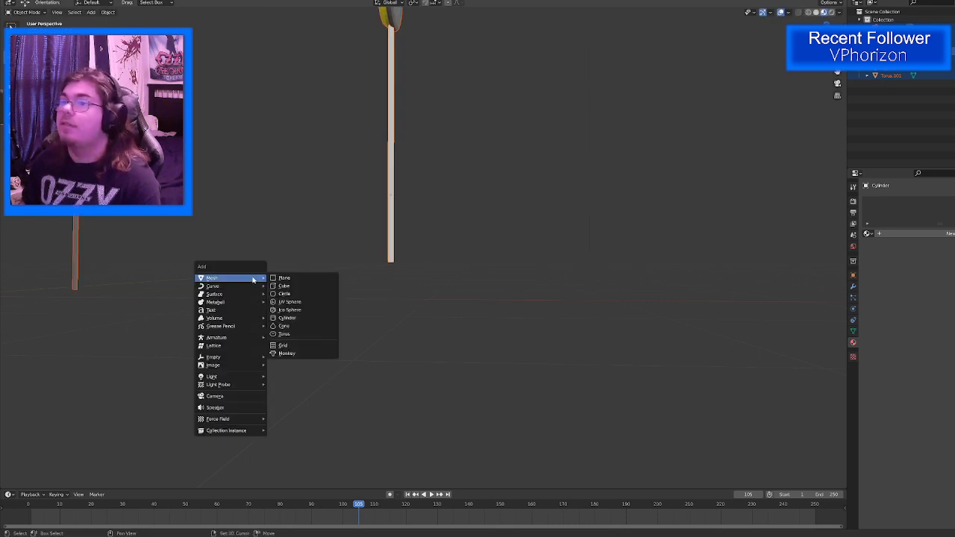
click(296, 302)
middle_drag(314, 279, 252, 294)
drag(252, 294, 433, 344)
Step: In a wireframe side view, delete all of the sphere's faces except a shallow top cap, and leave mesh editing
key(ctrl+KP_7)
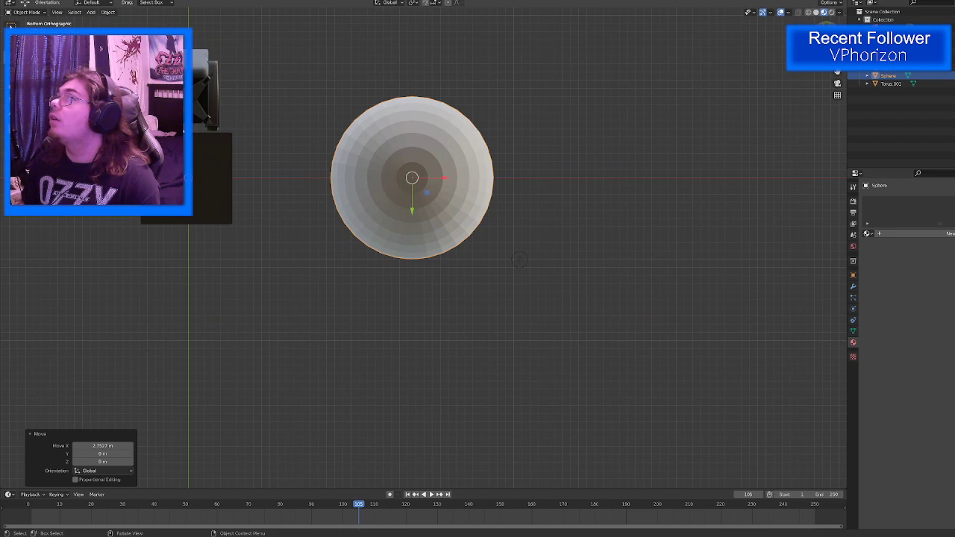
key(ctrl+KP_3)
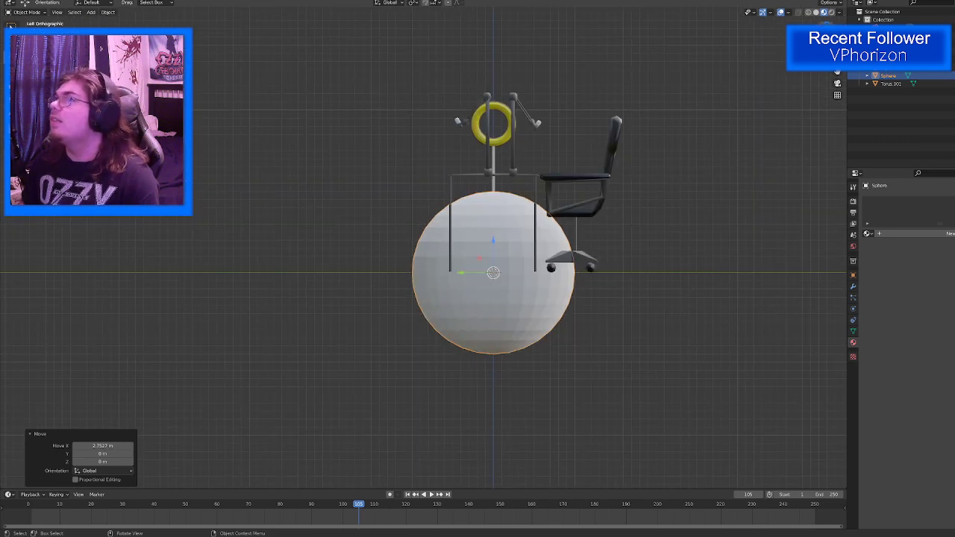
key(KP_3)
scroll(455, 283, up, 2)
shift+middle_drag(274, 260, 411, 257)
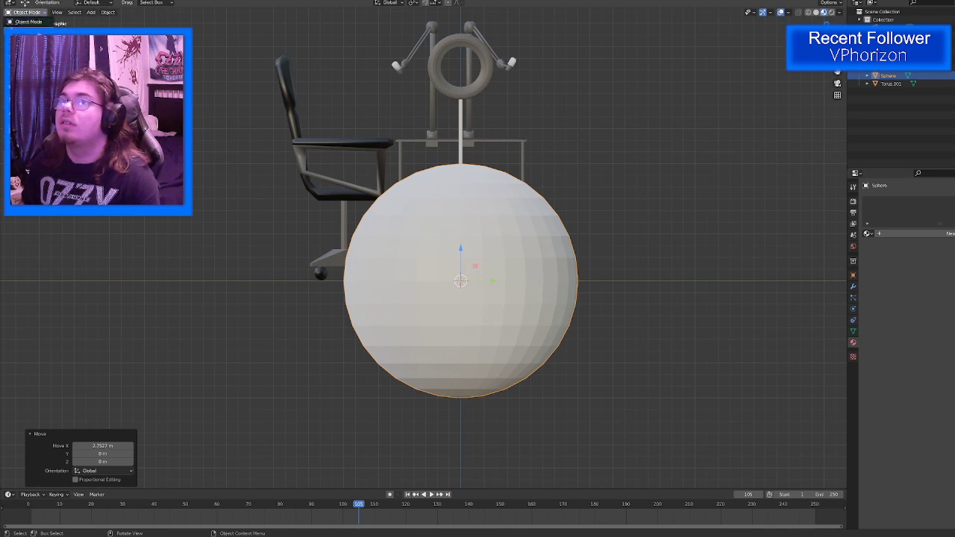
key(Tab)
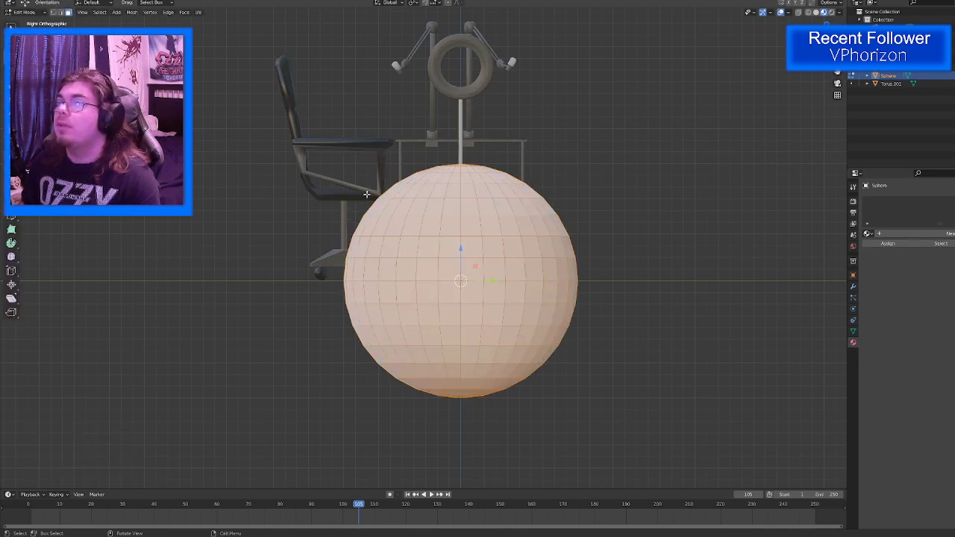
mouse_move(375, 188)
mouse_down()
mouse_move(682, 469)
mouse_move(338, 260)
mouse_move(292, 202)
mouse_move(810, 490)
mouse_move(707, 461)
mouse_up()
key(alt+z)
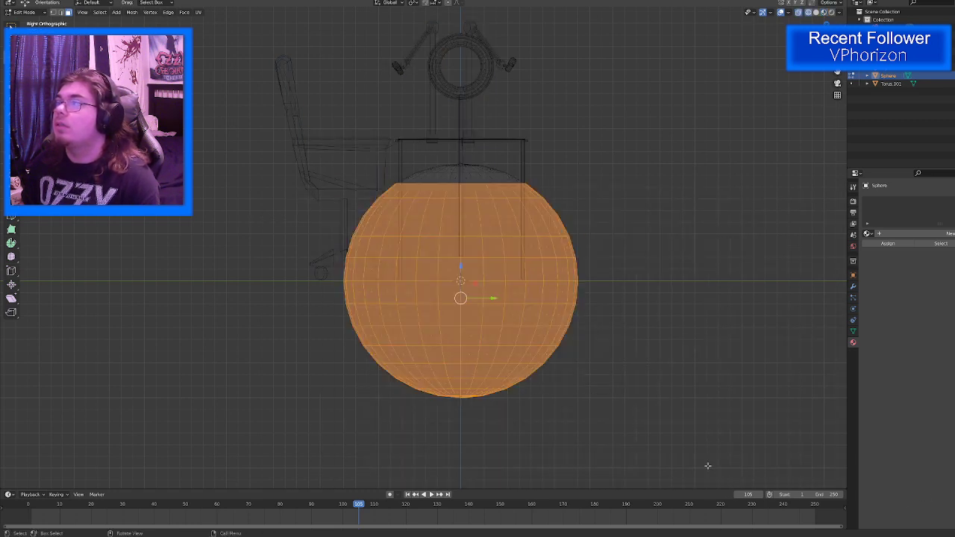
key(x)
click(706, 453)
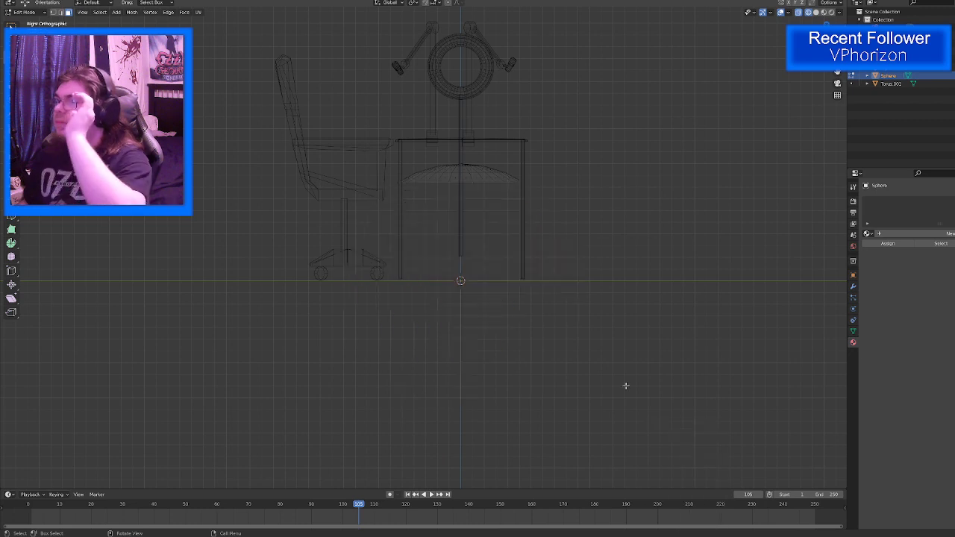
key(Tab)
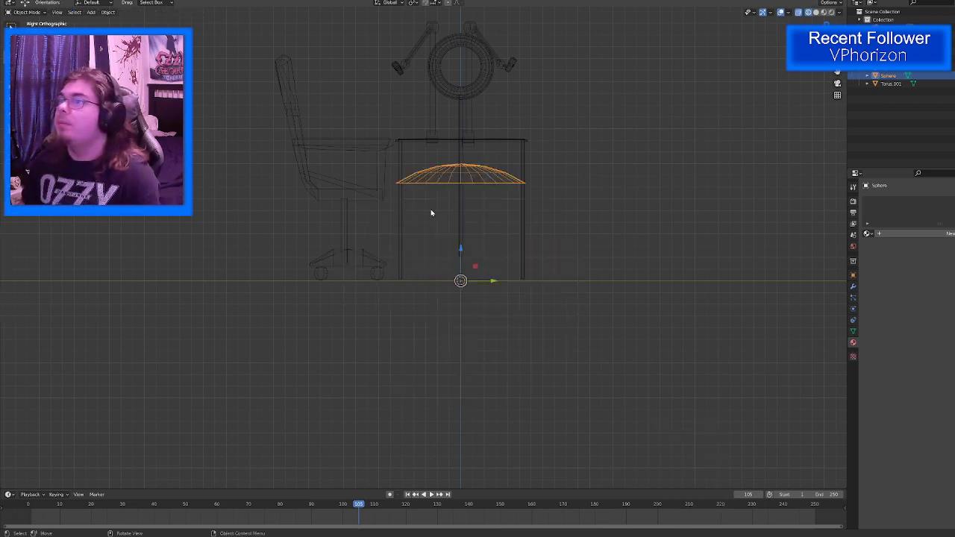
Step: Lower the dome-shaped cap about 0.81 m along Z to the foot of the rod
click(18, 24)
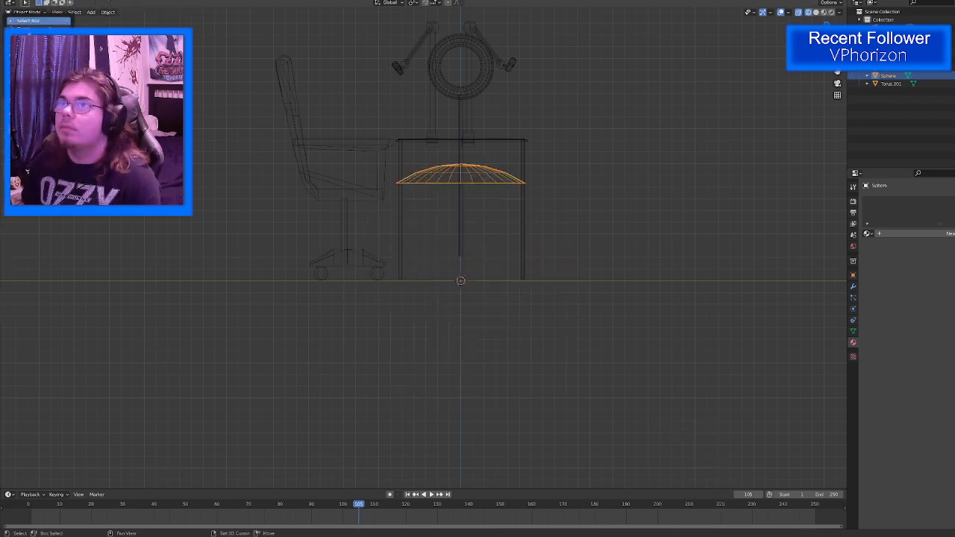
key(shift+space)
click(439, 206)
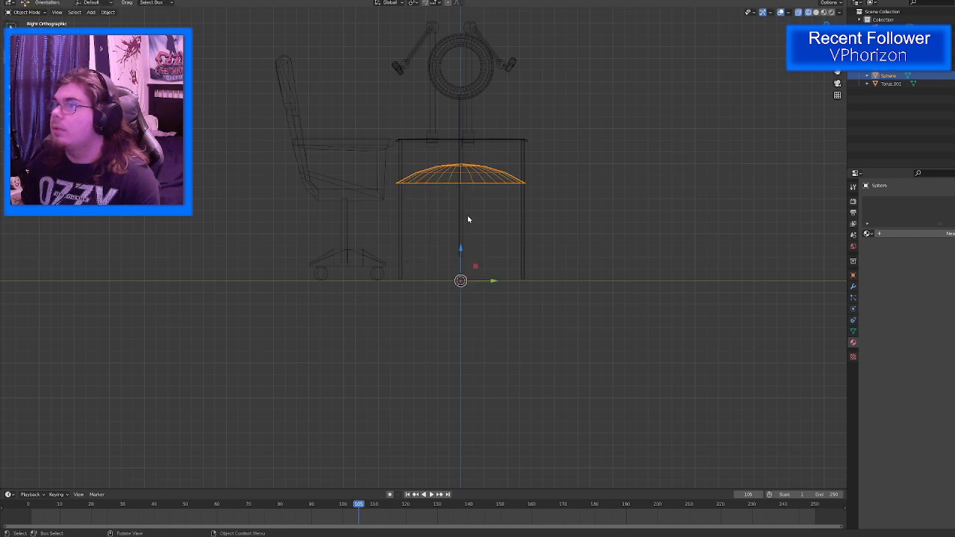
drag(460, 250, 482, 288)
Step: Leave wireframe display for the shaded view and open the pole's mesh for editing
scroll(505, 305, up, 5)
middle_drag(505, 305, 508, 279)
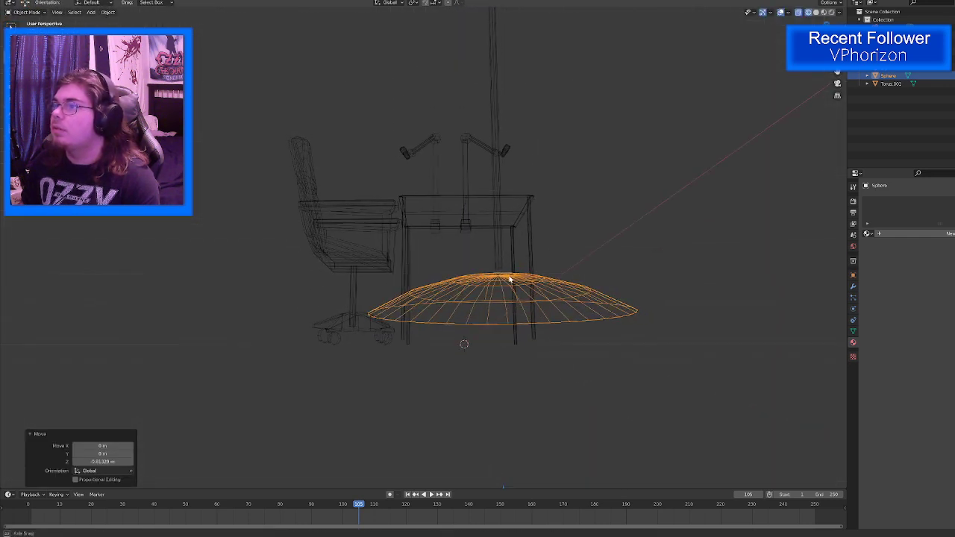
key(Tab)
key(Tab)
key(Tab)
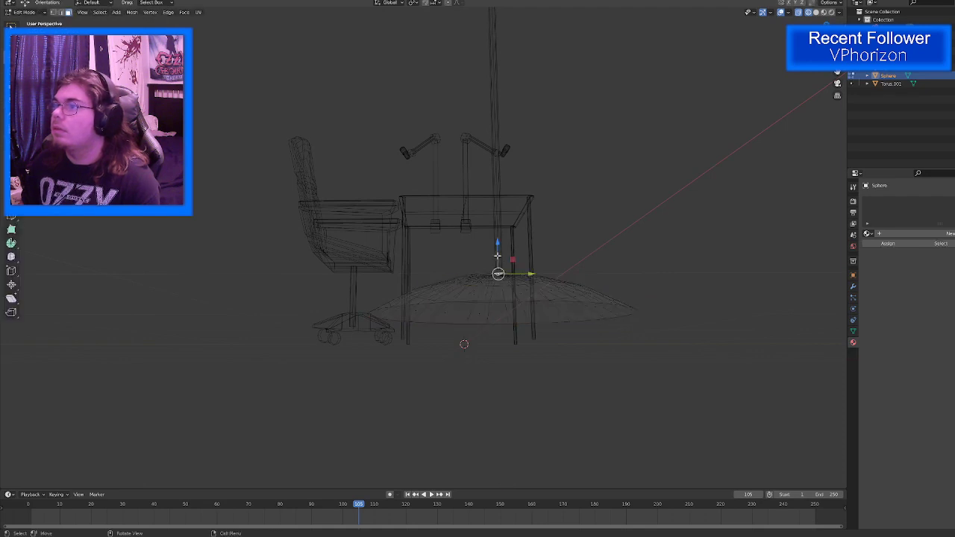
key(Tab)
scroll(506, 270, up, 4)
key(Tab)
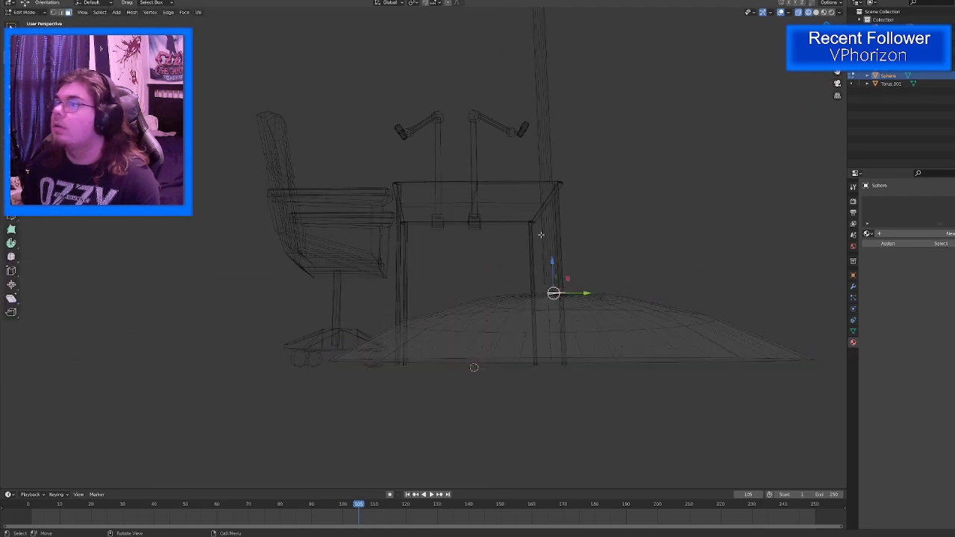
key(Tab)
key(shift+z)
click(546, 236)
key(Tab)
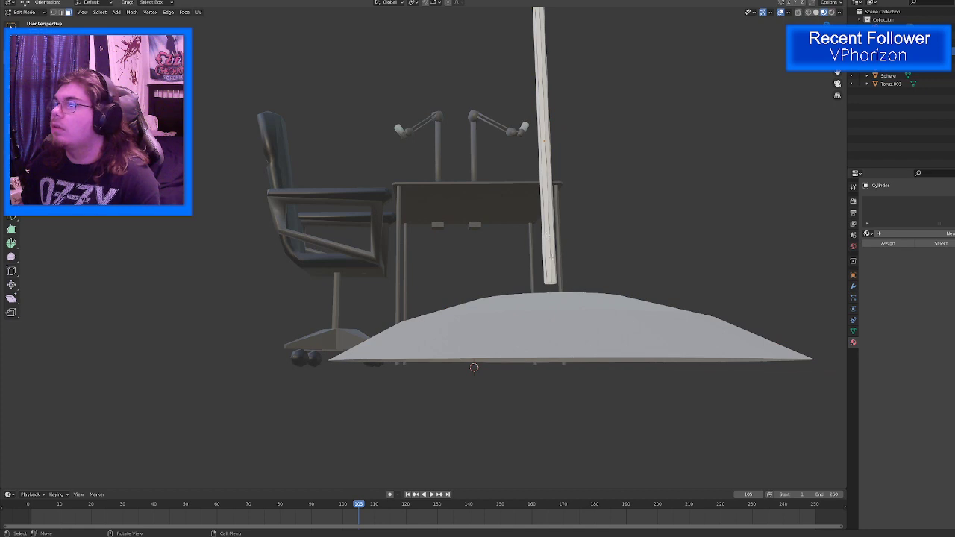
Step: Lower the pole's bottom edge loop about 0.03 m along Z into the dome and leave mesh editing
middle_drag(551, 256, 553, 273)
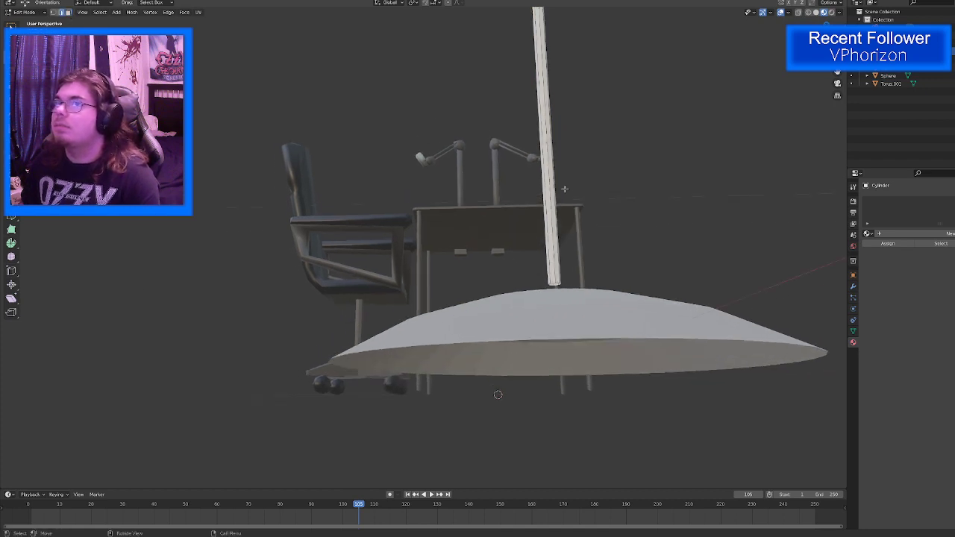
scroll(565, 189, up, 3)
shift+middle_drag(671, 260, 556, 243)
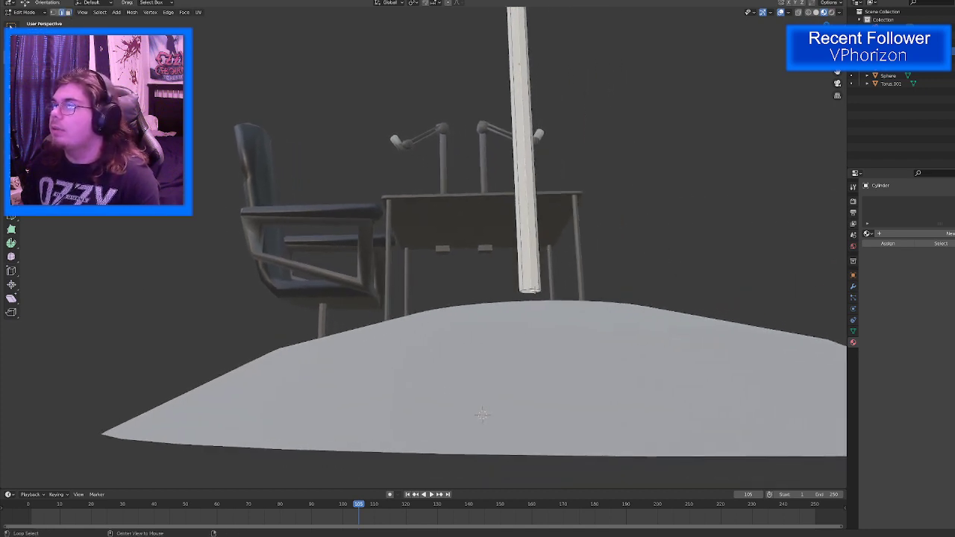
alt+click(532, 290)
key(shift+space)
click(533, 284)
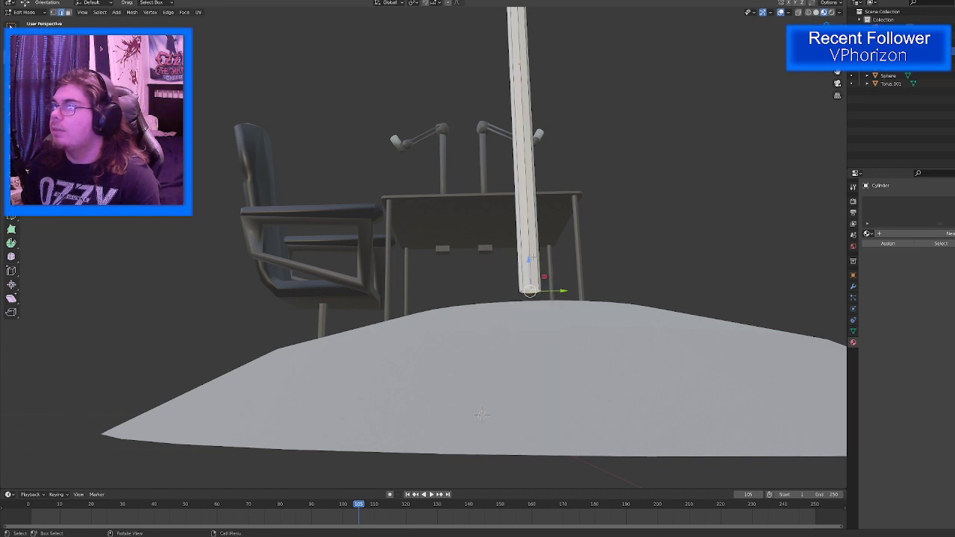
drag(532, 260, 532, 285)
middle_drag(532, 285, 539, 251)
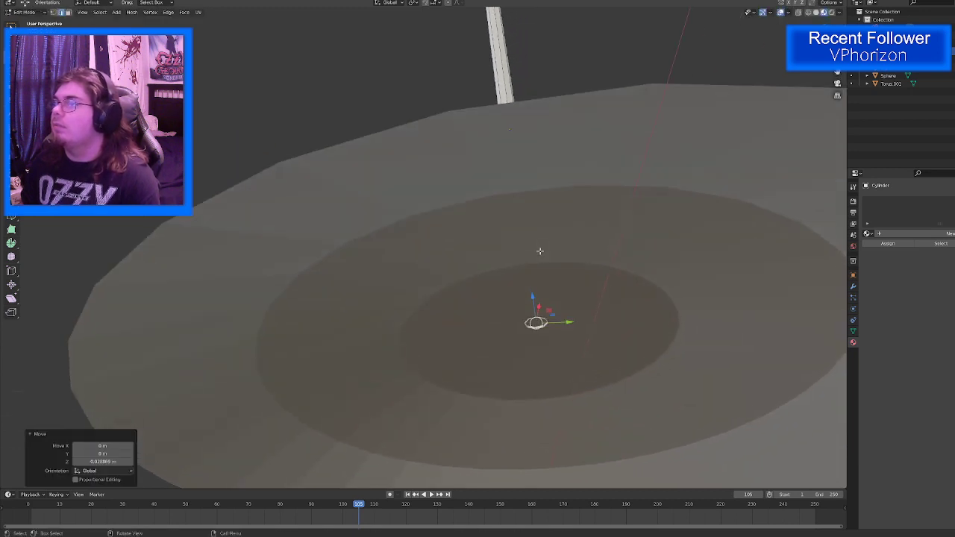
scroll(530, 259, down, 4)
key(Tab)
Step: Open the dome's mesh for editing and select its outer rim edge loop
click(343, 241)
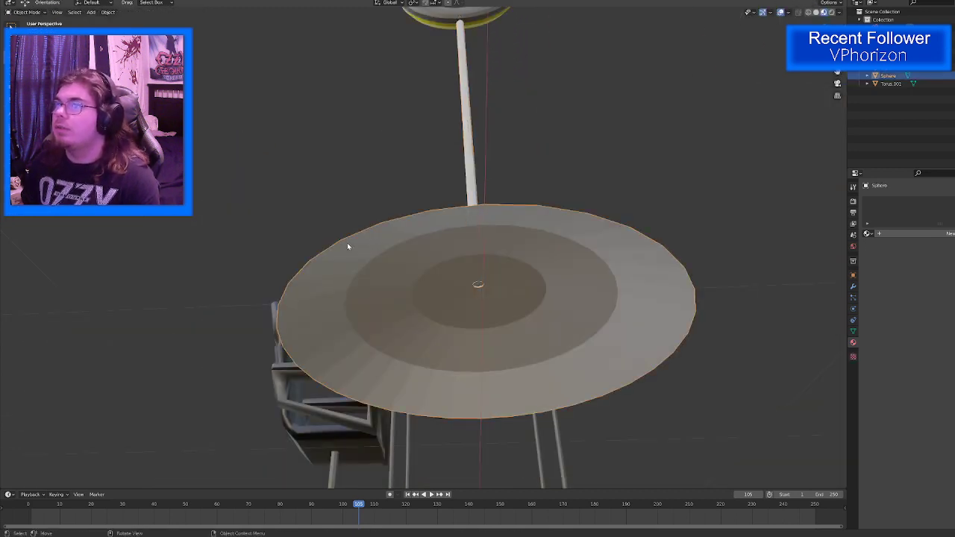
key(Tab)
alt+click(334, 243)
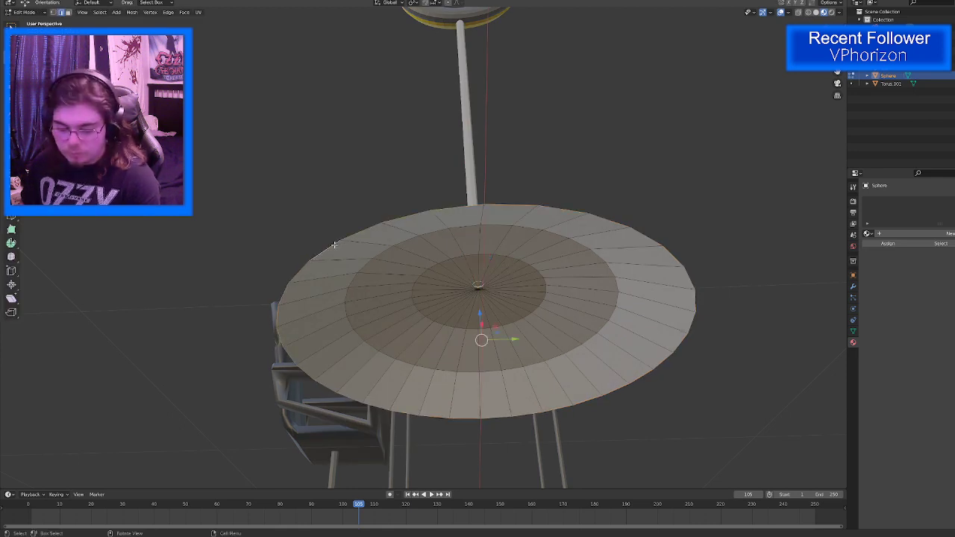
middle_drag(334, 244, 431, 319)
key(Tab)
key(Tab)
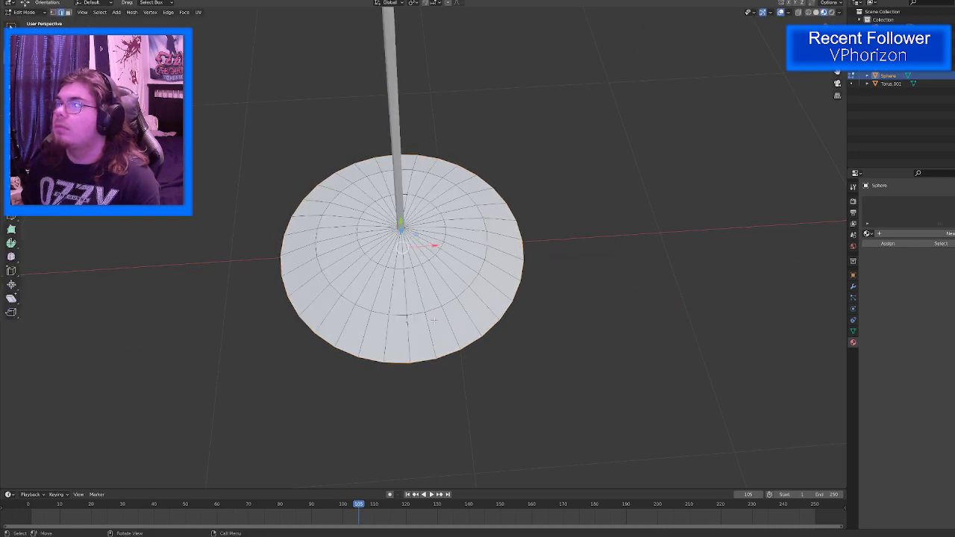
Step: Try to join the dome and the pole into one object, and undo the join
key(Tab)
shift+click(401, 174)
right_click(398, 176)
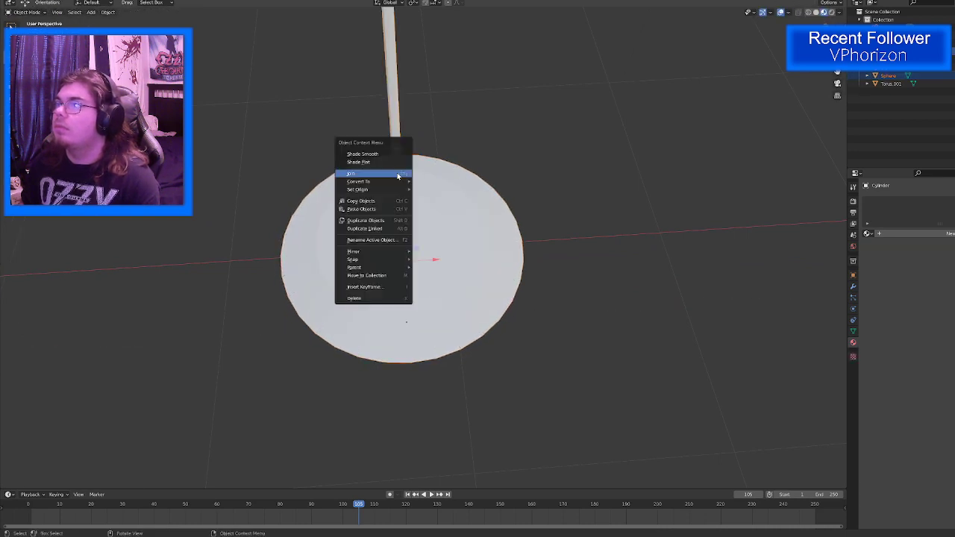
click(395, 175)
middle_drag(396, 179, 433, 259)
key(ctrl+z)
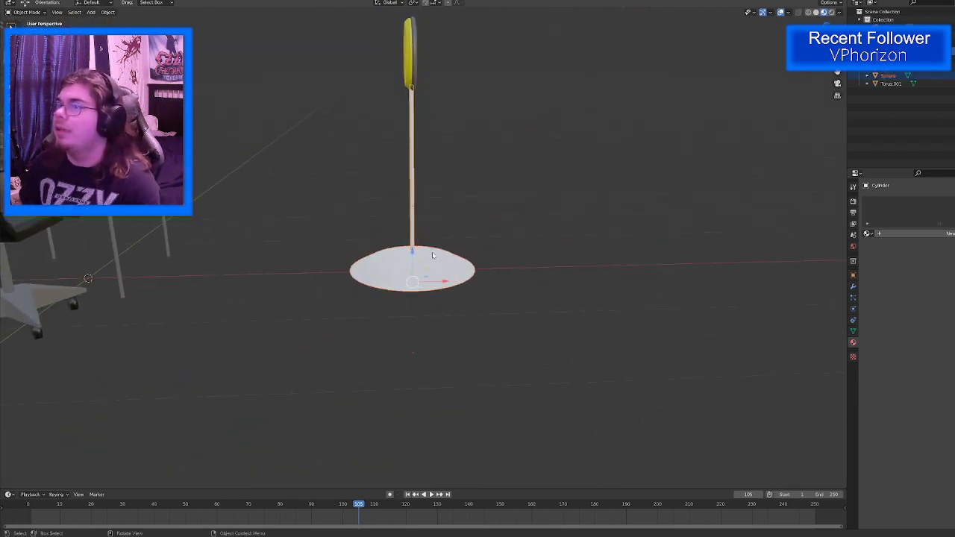
key(Tab)
key(ctrl+z)
key(ctrl+z)
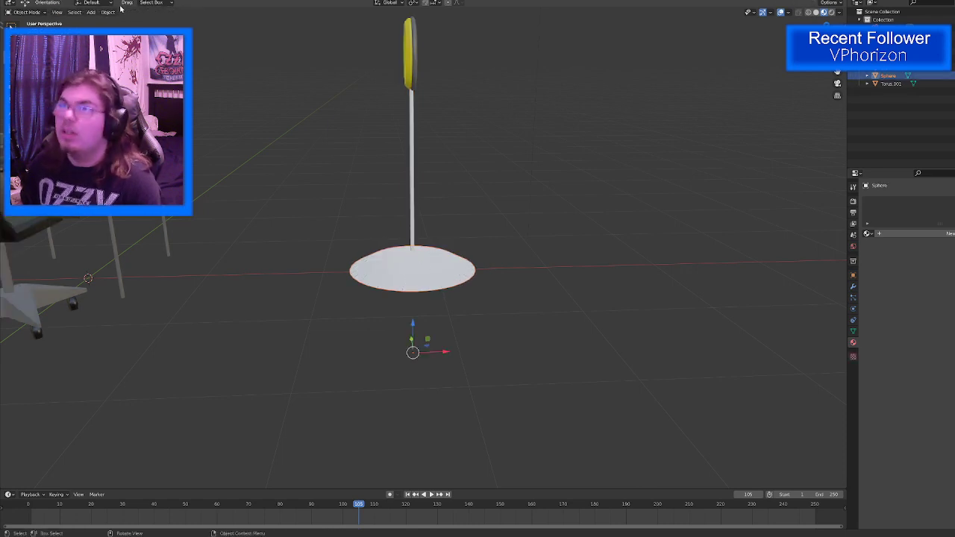
Step: Select the dome's whole mesh in mesh editing and scale it narrower in the XY plane
key(KP_Decimal)
key(Tab)
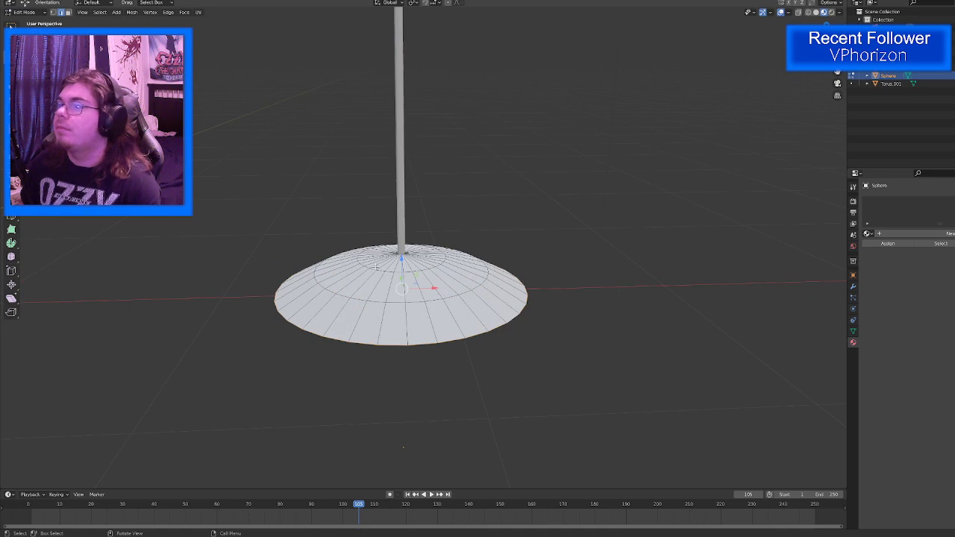
key(a)
key(shift+space)
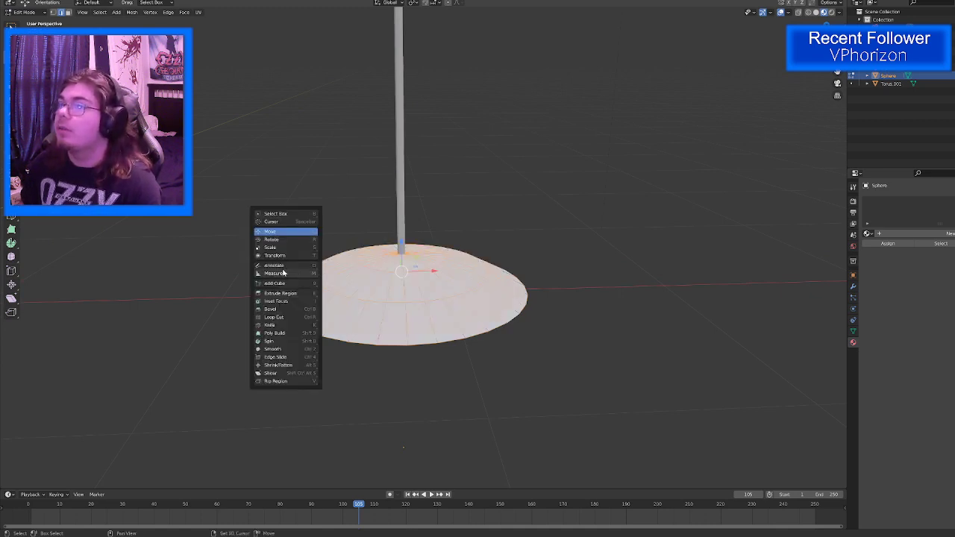
click(276, 249)
middle_drag(417, 244, 411, 281)
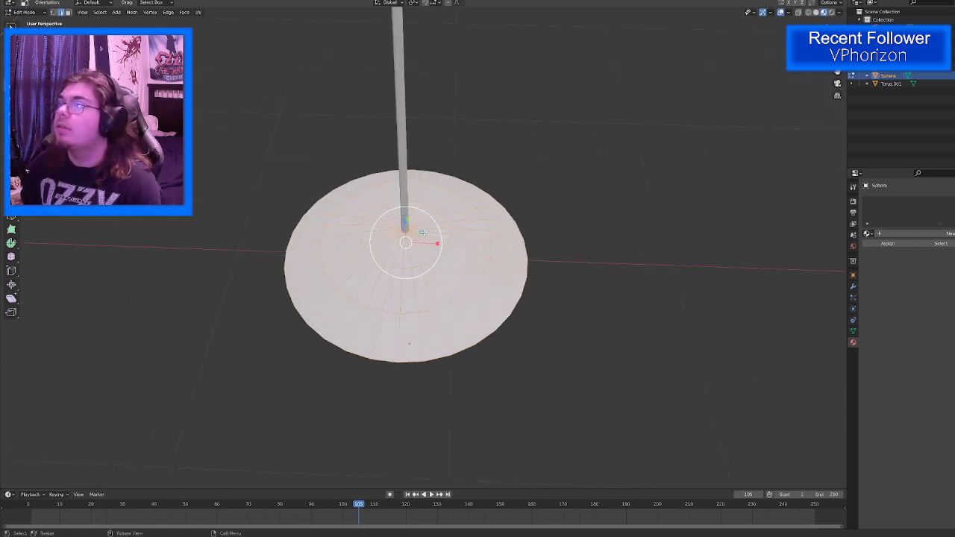
drag(423, 232, 413, 238)
middle_drag(413, 238, 397, 251)
Step: In the front view, move the dome's mesh down along Z so its base rests on the ground line
mouse_move(396, 250)
mouse_down()
mouse_move(396, 266)
mouse_move(396, 252)
mouse_up()
key(shift+space)
click(378, 250)
click(829, 48)
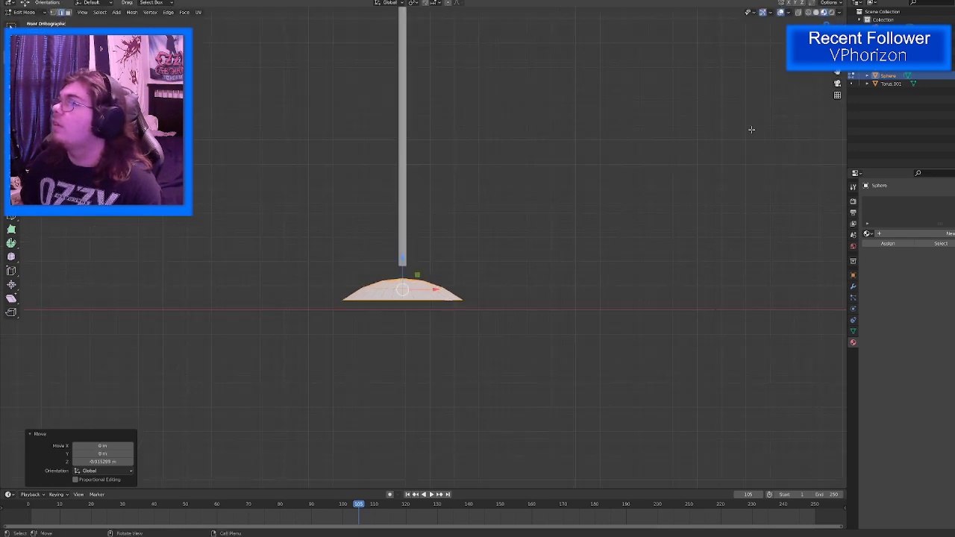
scroll(379, 303, up, 3)
drag(387, 288, 387, 304)
Step: Extend the pole's bottom edge loop down along Z to the top of the dome and leave mesh editing
click(387, 274)
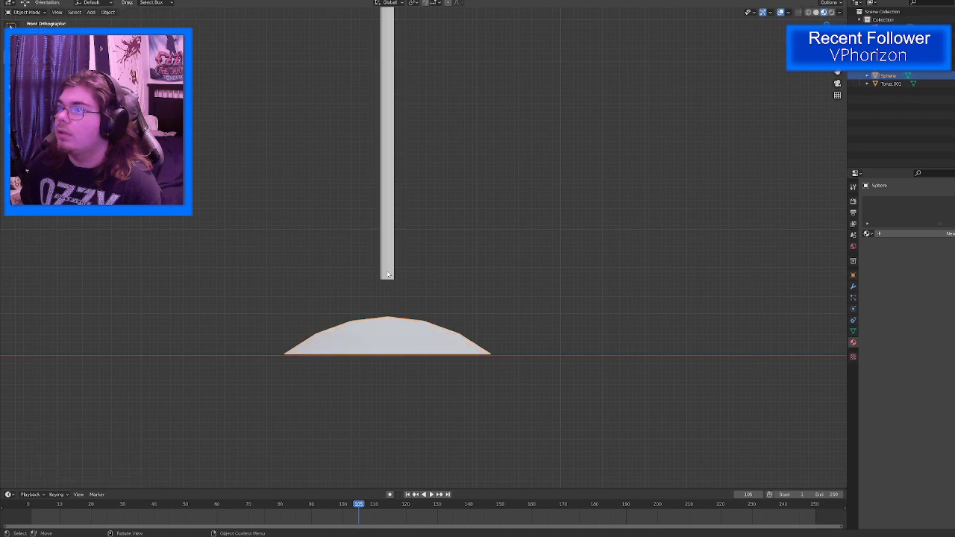
scroll(385, 281, up, 5)
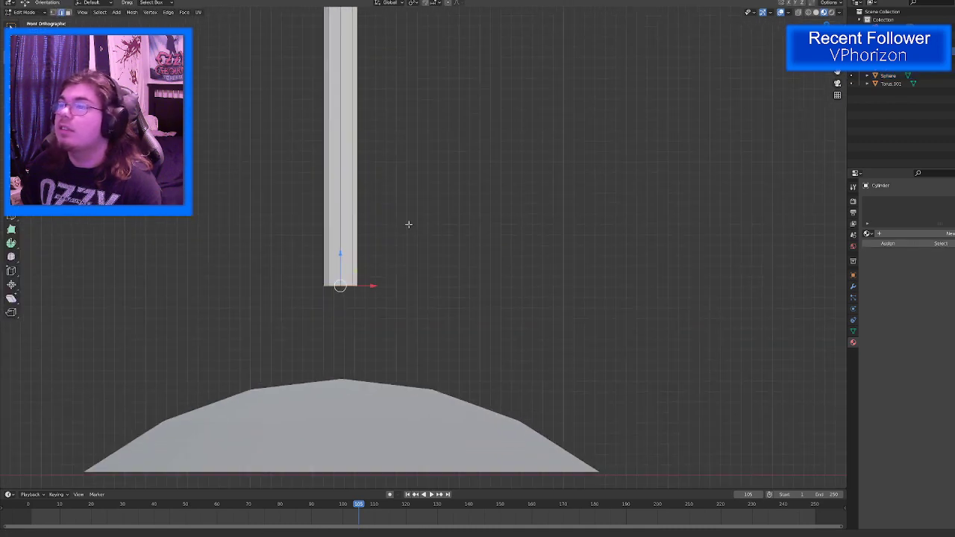
drag(354, 159, 362, 265)
key(Tab)
Step: Join the pole and the dome base into one object
shift+click(397, 327)
right_click(396, 324)
click(392, 321)
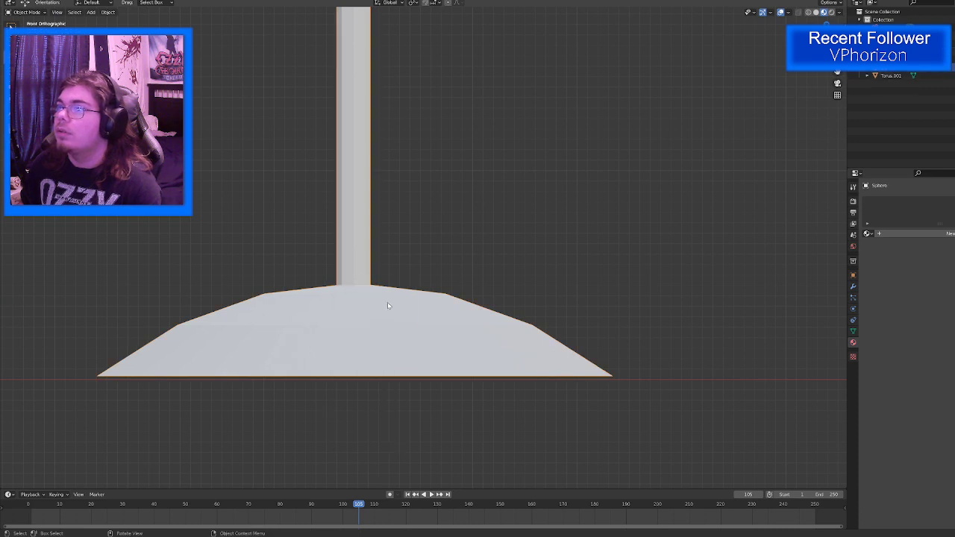
Step: Reset the 3D cursor to the world origin with the joined stand left selected
scroll(389, 301, down, 11)
shift+middle_drag(400, 116, 451, 441)
click(462, 352)
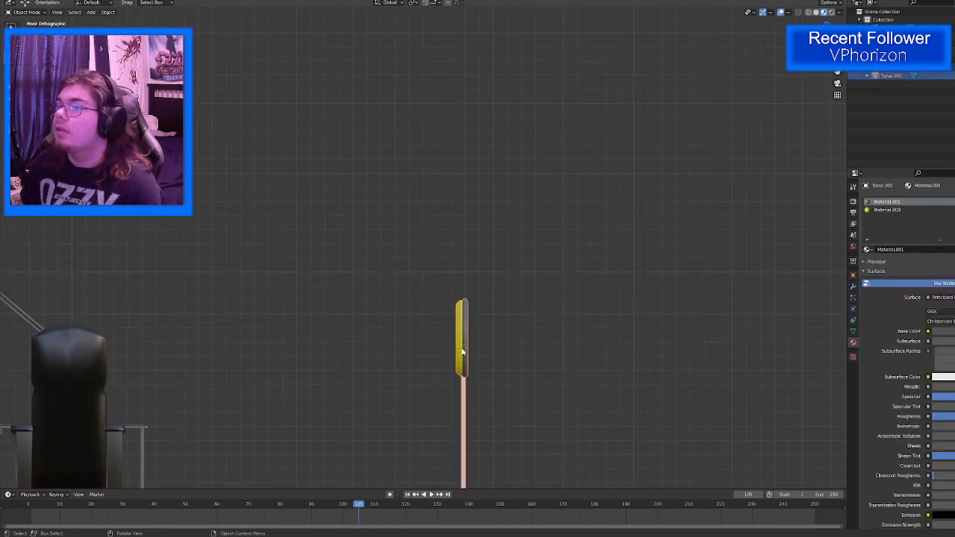
click(477, 363)
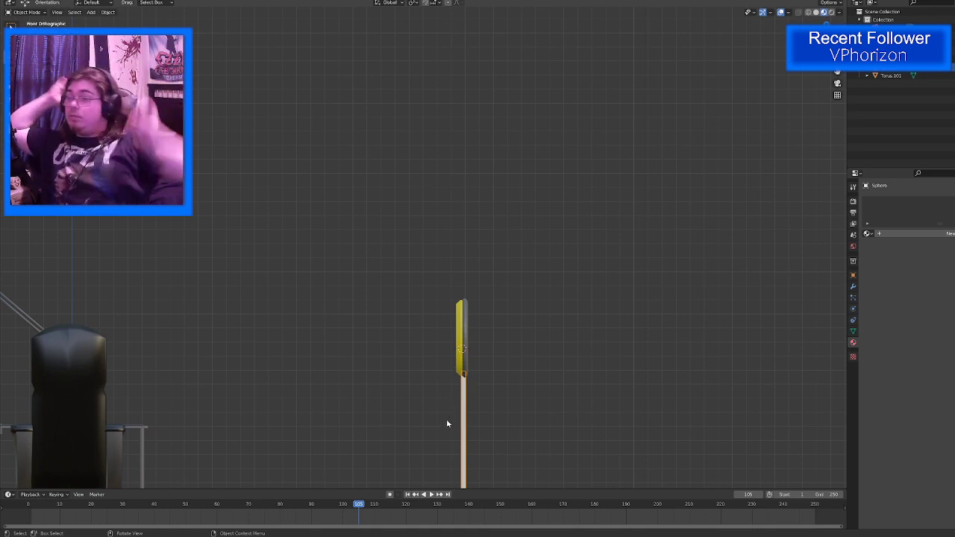
scroll(491, 395, down, 5)
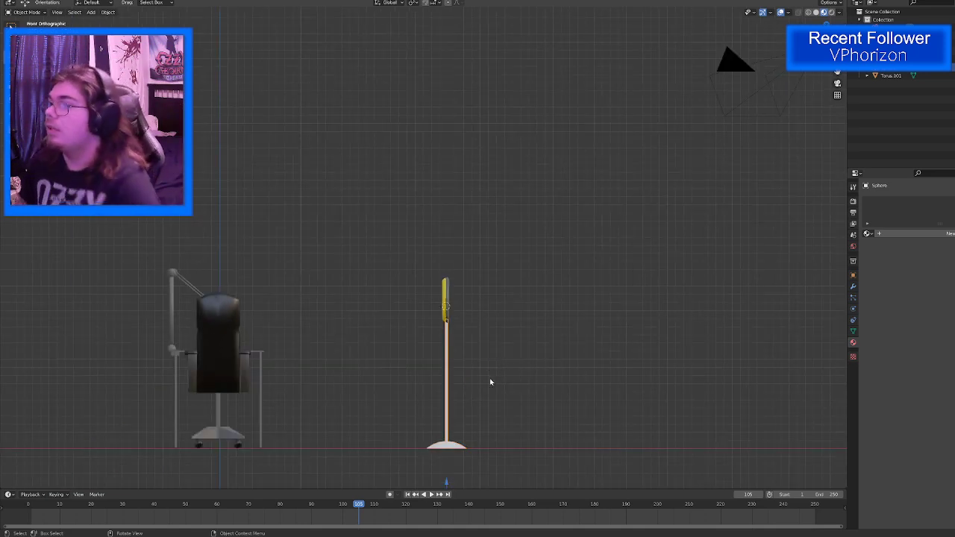
middle_drag(488, 381, 529, 386)
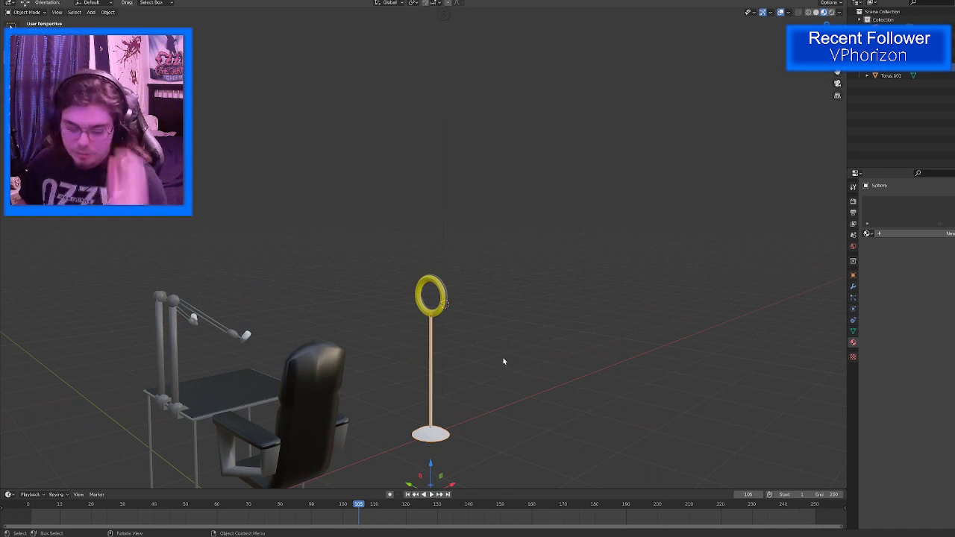
key(shift+s)
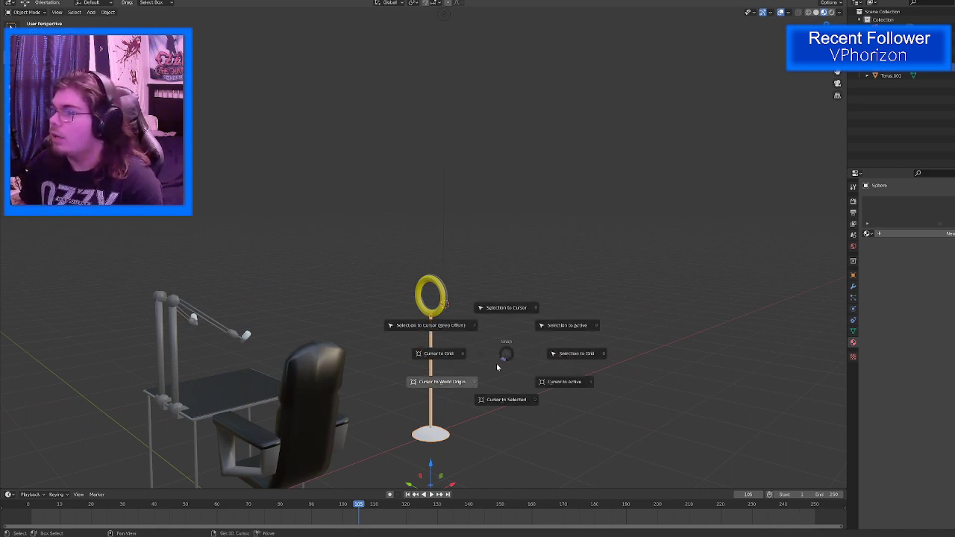
click(474, 381)
Step: Assign the existing Material.001 to the joined pole and base
scroll(489, 351, up, 4)
middle_drag(500, 364, 410, 339)
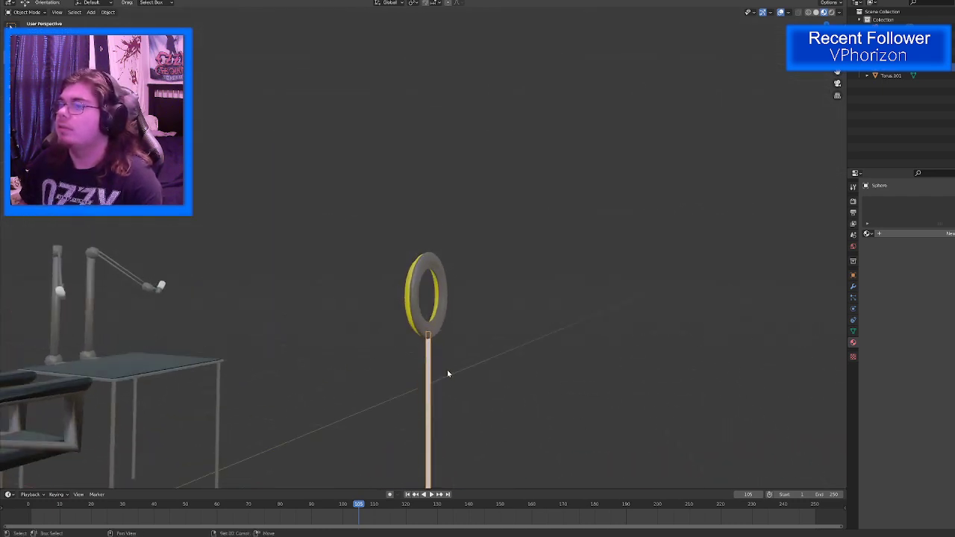
shift+middle_drag(448, 373, 417, 298)
click(867, 233)
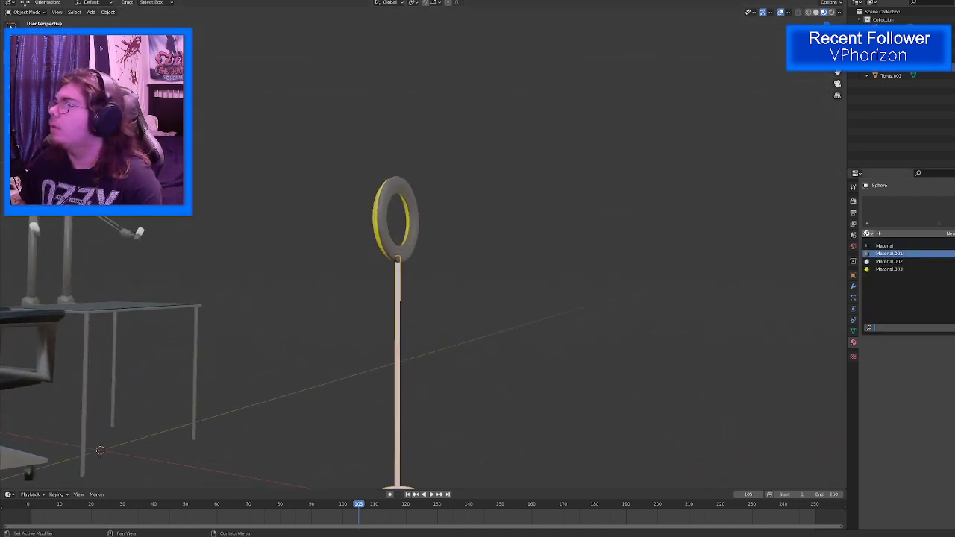
click(888, 253)
Step: Join the stand with the ring into a single ring light object
middle_drag(582, 298, 350, 324)
shift+click(383, 235)
right_click(386, 234)
click(377, 237)
scroll(372, 266, down, 4)
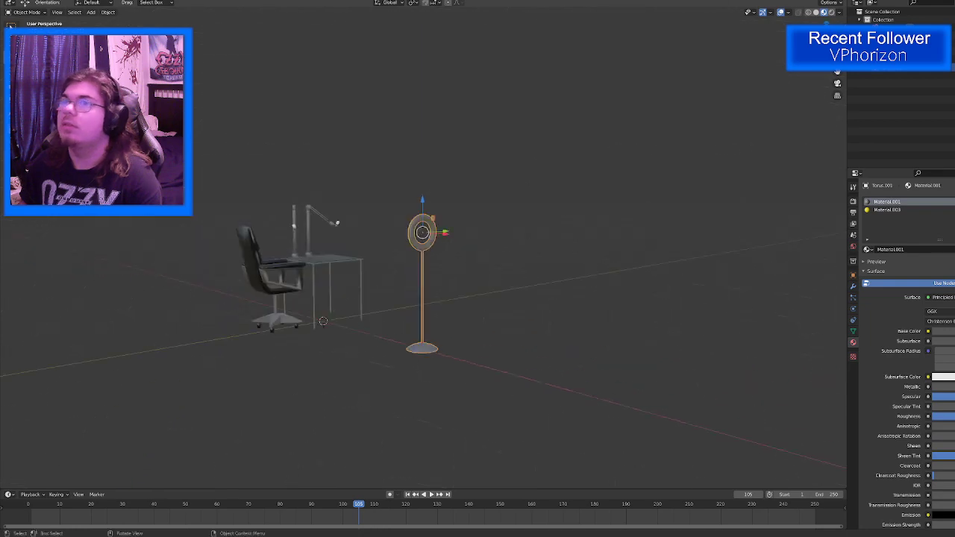
Step: Save the Blender file and export the scene as FBX over Pod.fbx in the 3d ART folder
click(19, 1)
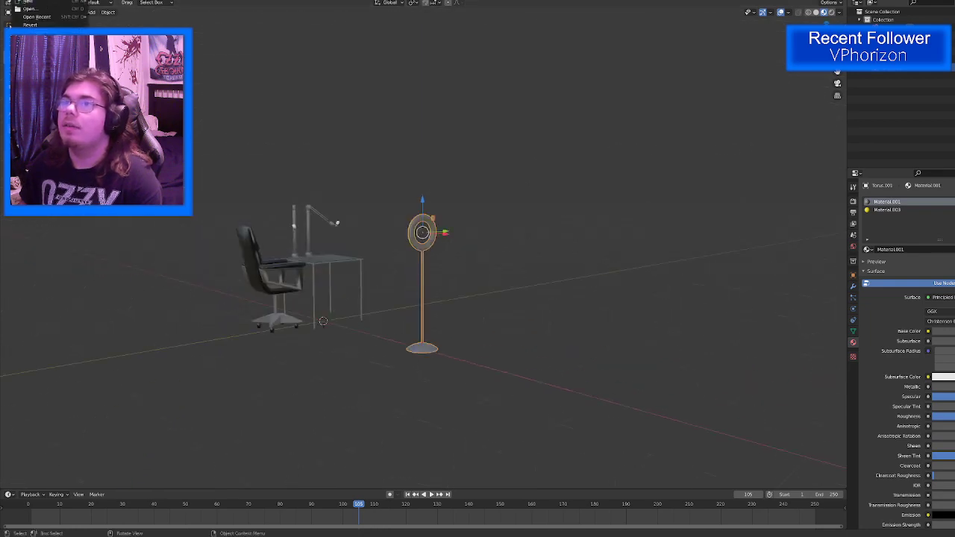
key(ctrl+s)
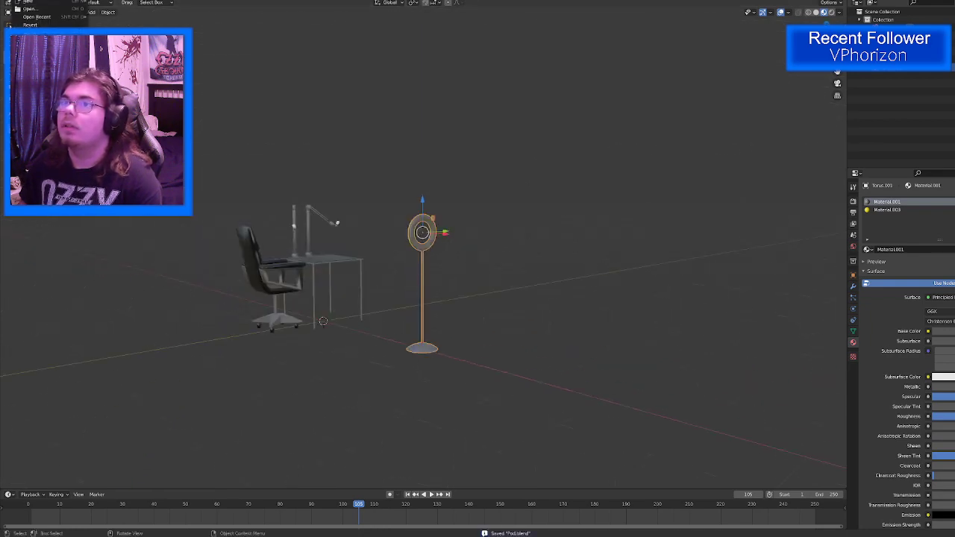
mouse_move(33, 106)
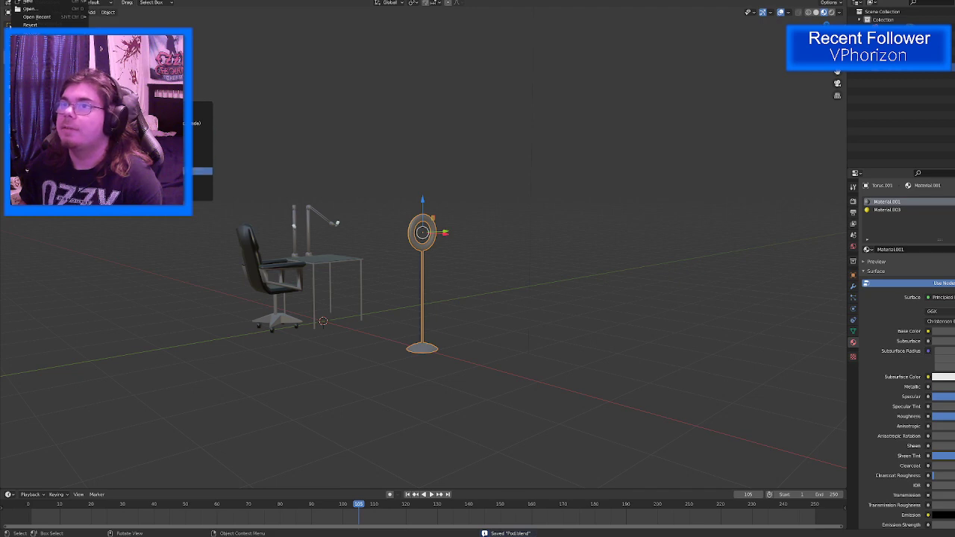
click(142, 171)
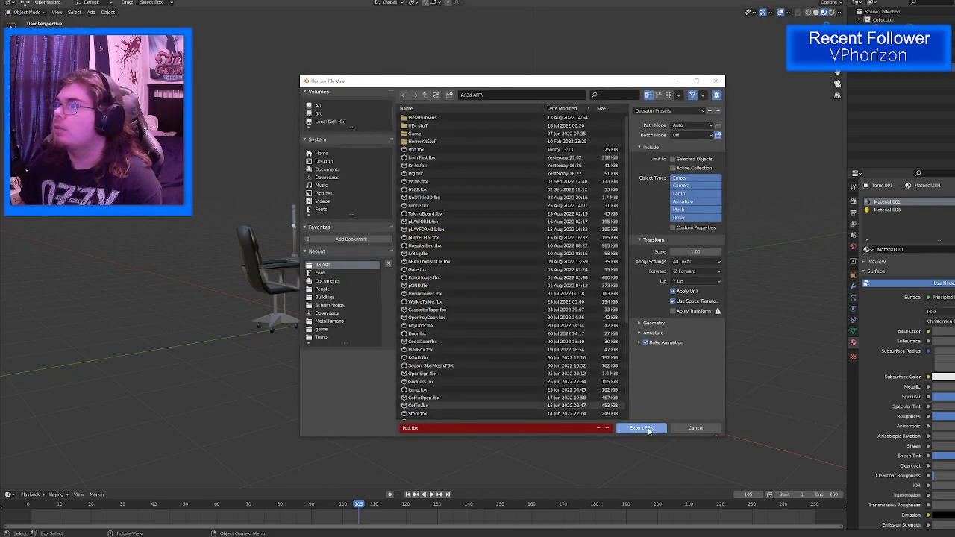
click(639, 323)
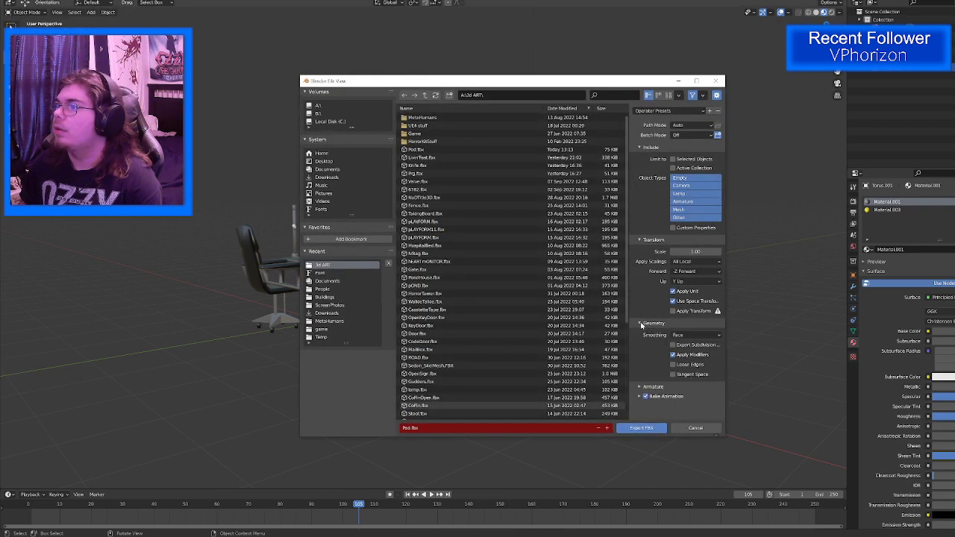
click(640, 325)
click(645, 428)
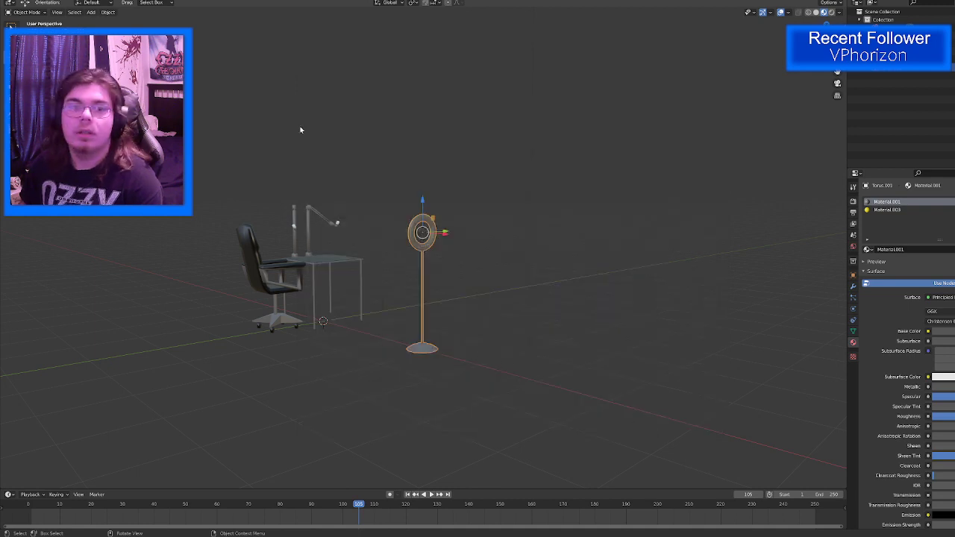
Step: Switch to Unreal Editor and import all of Pod.fbx into the Pod folder with the default FBX import options
key(alt+Tab)
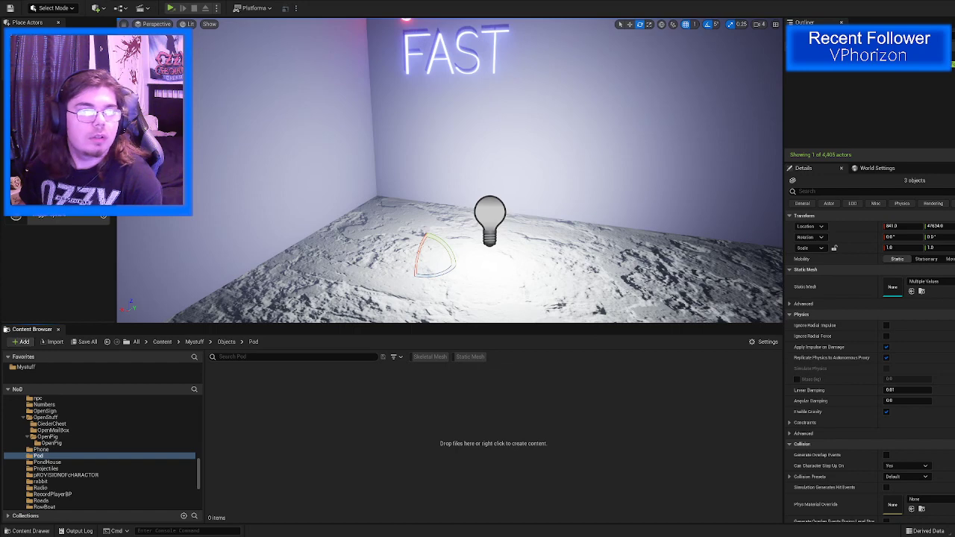
drag(464, 439, 463, 440)
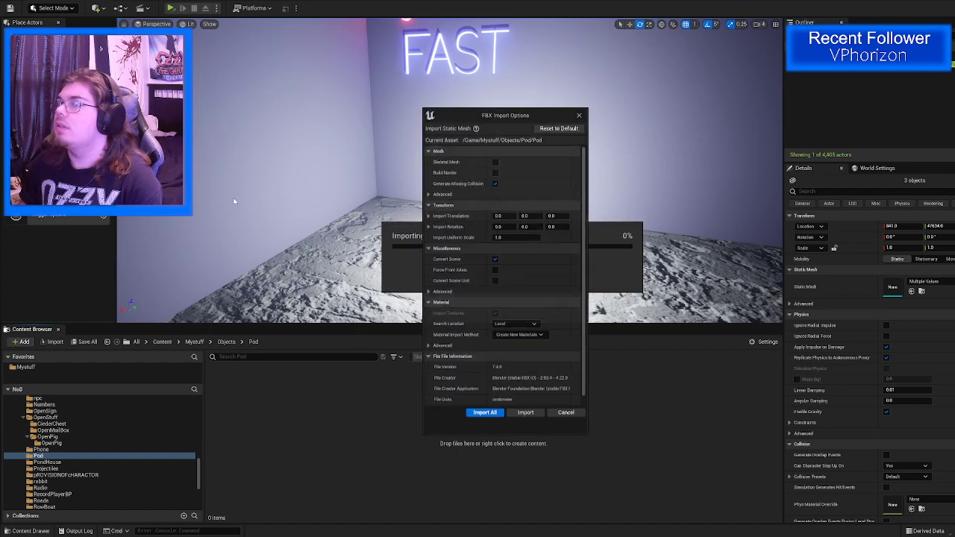
click(485, 412)
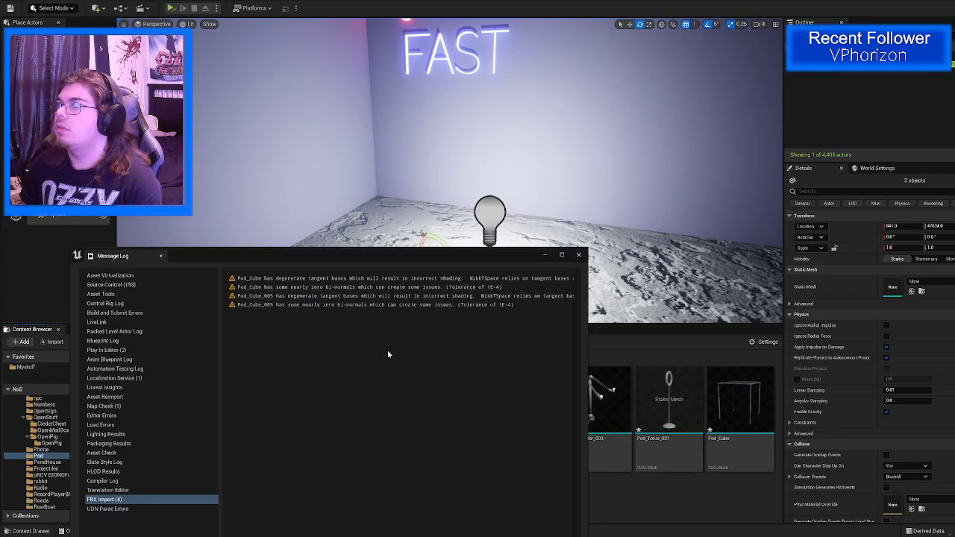
click(578, 256)
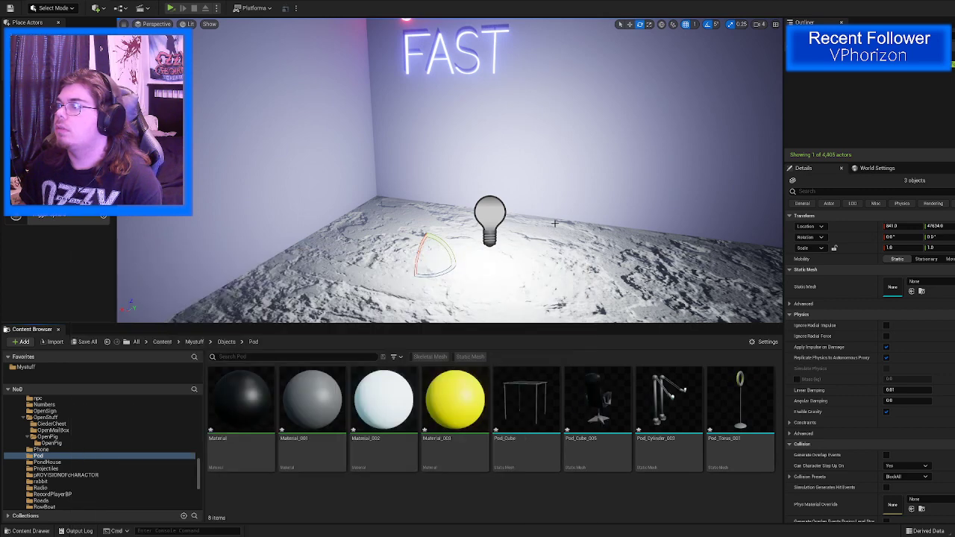
Step: Place the four imported static meshes, Pod_Cube through Pod_Torus_001, together on the floor of the room with the neon sign
right_drag(478, 187, 447, 185)
scroll(449, 171, down, 3)
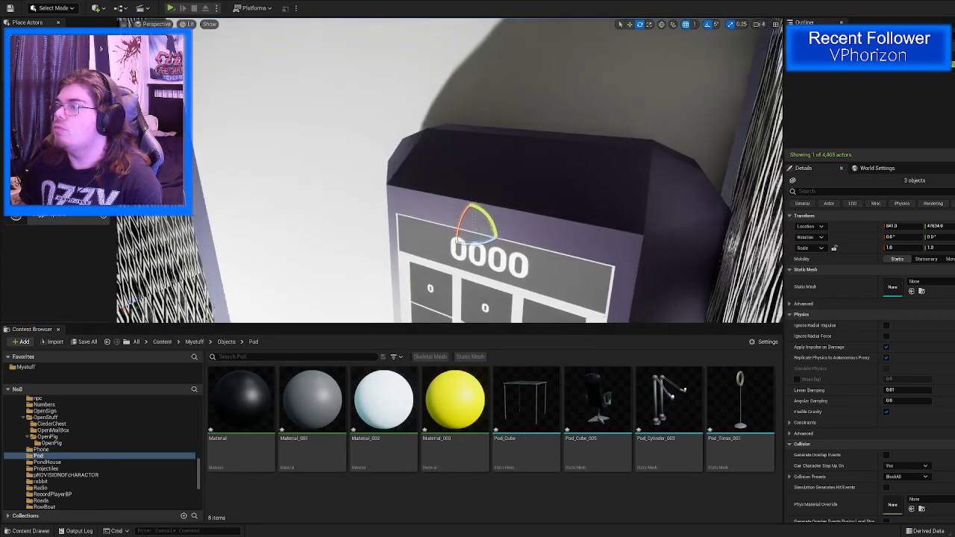
scroll(450, 171, up, 3)
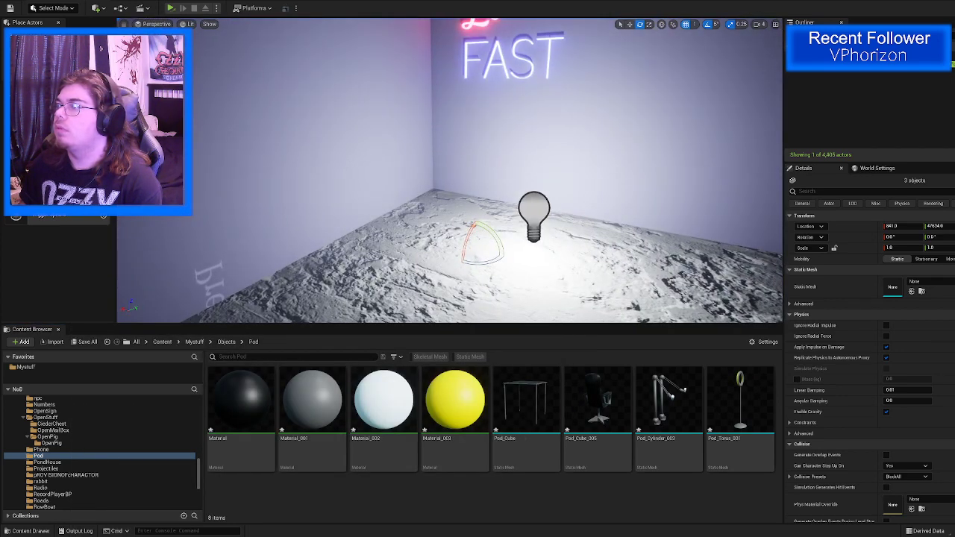
key(d)
right_drag(186, 264, 187, 264)
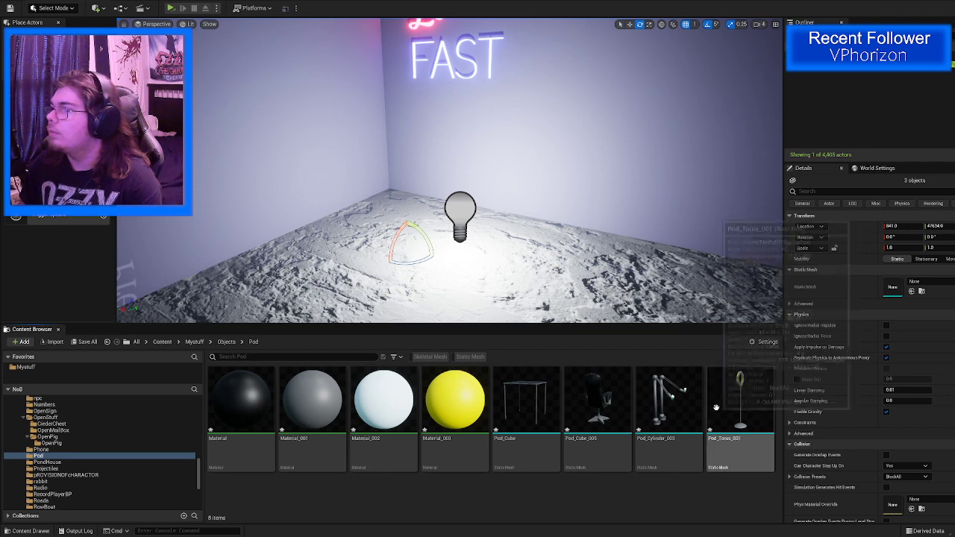
click(738, 418)
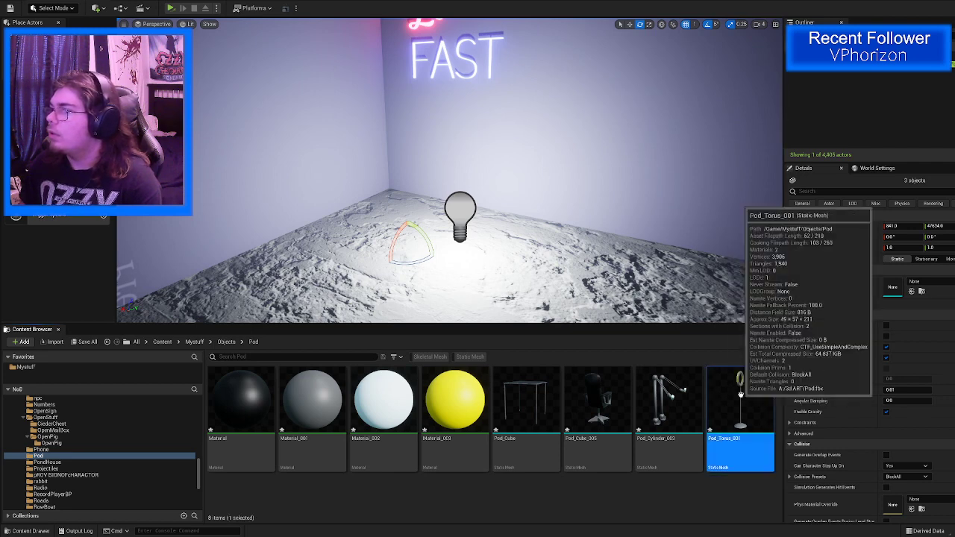
shift+click(526, 418)
drag(526, 418, 427, 271)
right_drag(426, 271, 359, 280)
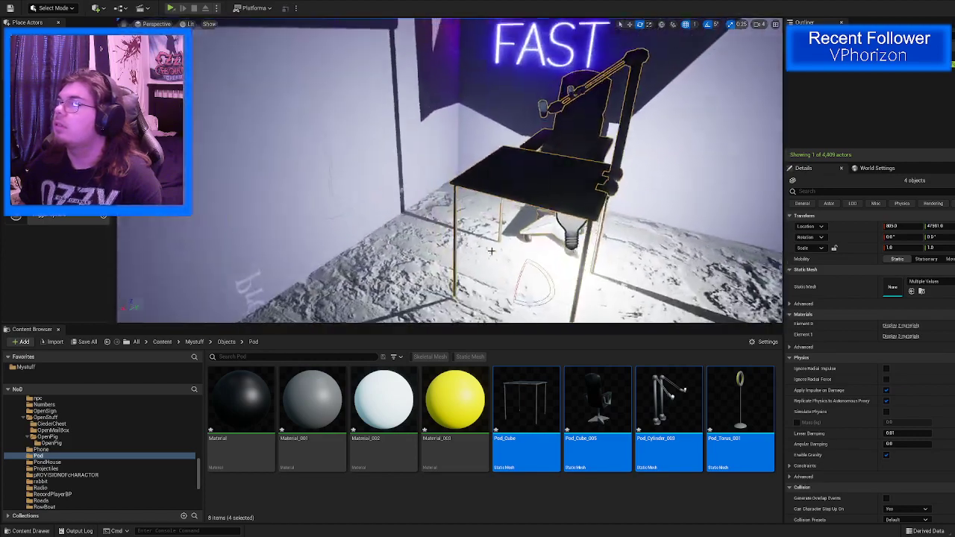
Step: Rotate the placed desk set about its vertical axis and move it across the floor below the neon sign
drag(512, 292, 638, 307)
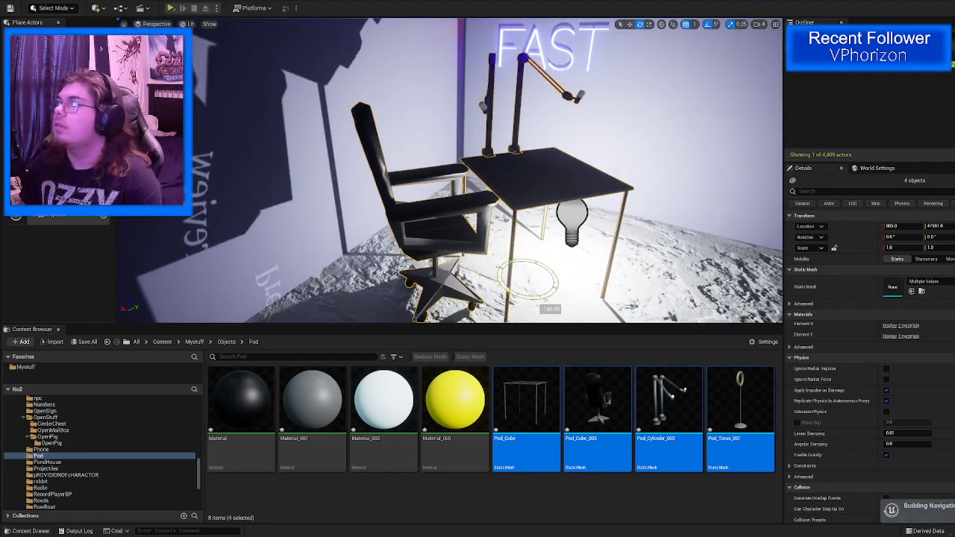
right_drag(550, 291, 470, 300)
key(w)
right_drag(427, 249, 519, 270)
drag(484, 236, 402, 213)
right_drag(401, 214, 412, 185)
key(s)
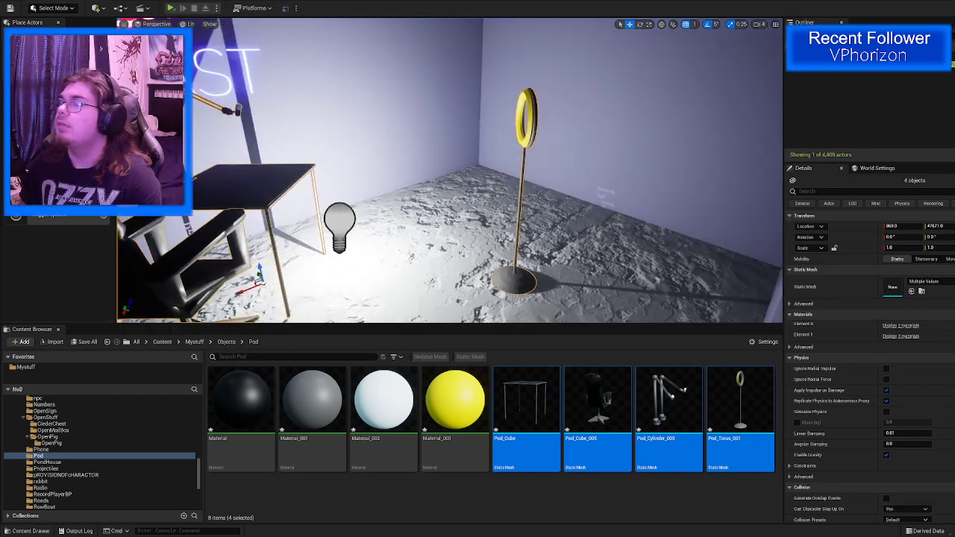
Step: Open the REDGlow material from Mystuff/Materials and copy its Multiply node and the 55 constant feeding it
key(ctrl+space)
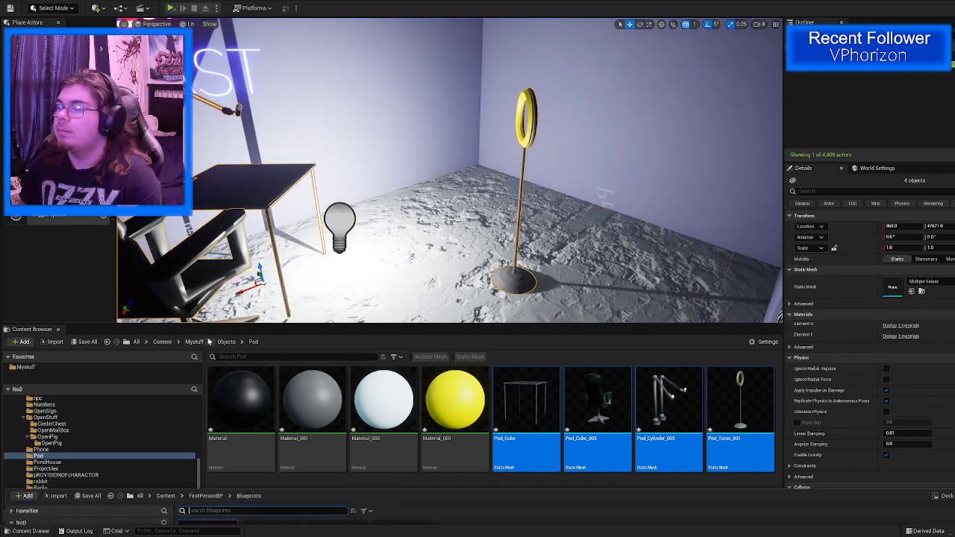
click(166, 348)
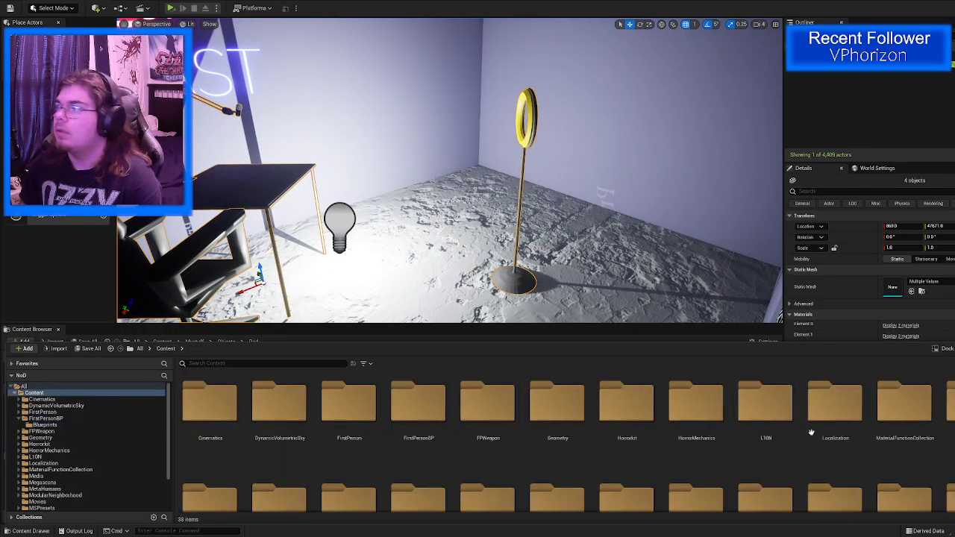
scroll(590, 443, down, 2)
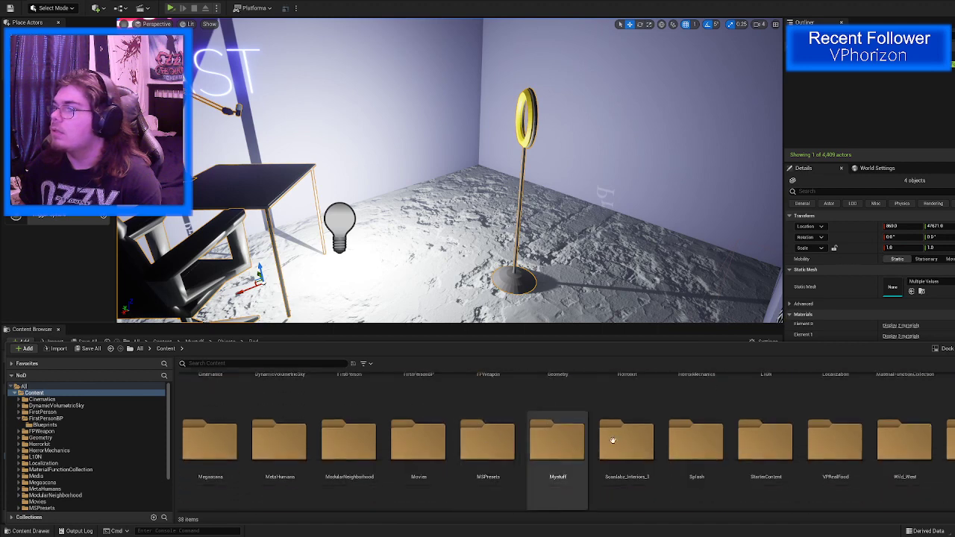
double_click(580, 447)
click(565, 426)
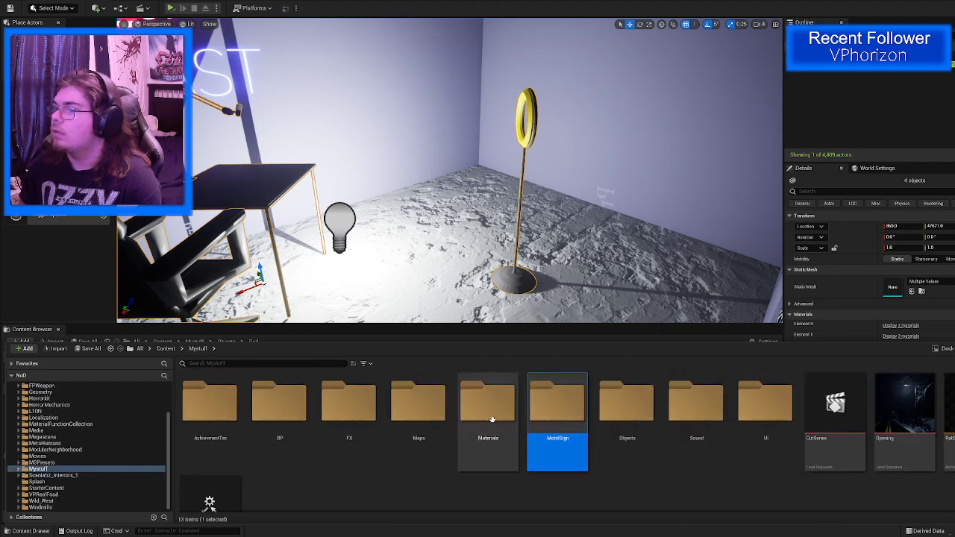
click(491, 425)
double_click(493, 424)
double_click(529, 403)
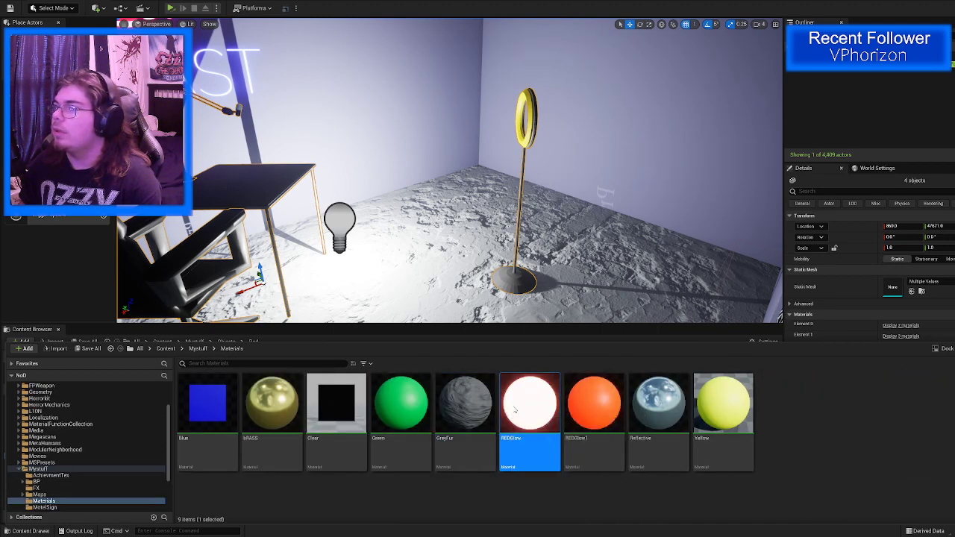
click(543, 205)
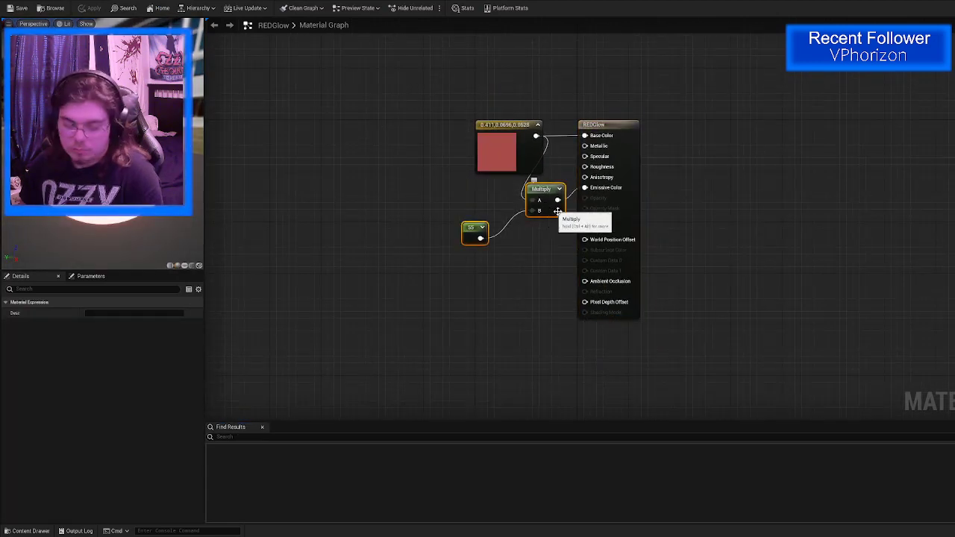
Step: Paste the glow nodes into Material_003, wiring Param to Multiply input A and the Multiply output to Emissive Color
click(186, 1)
double_click(454, 413)
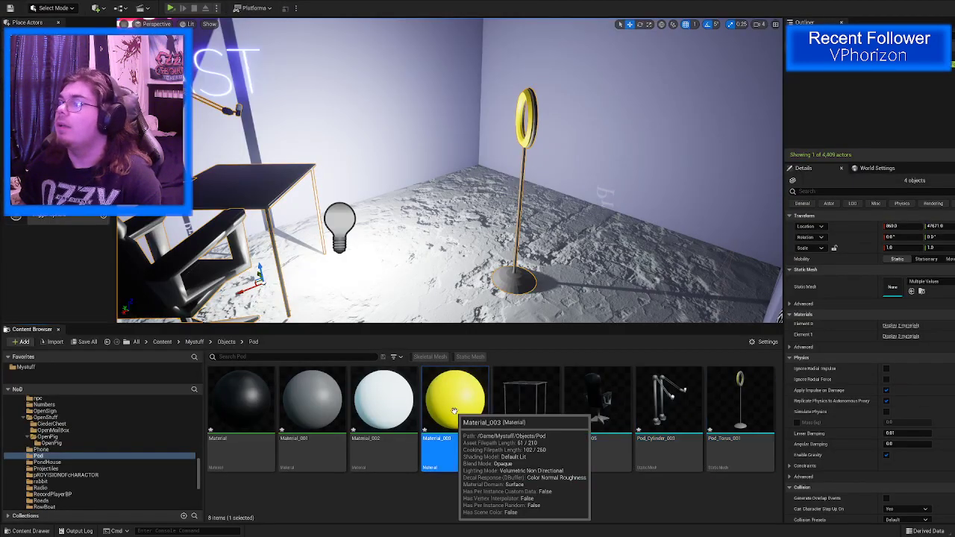
click(437, 261)
key(ctrl+v)
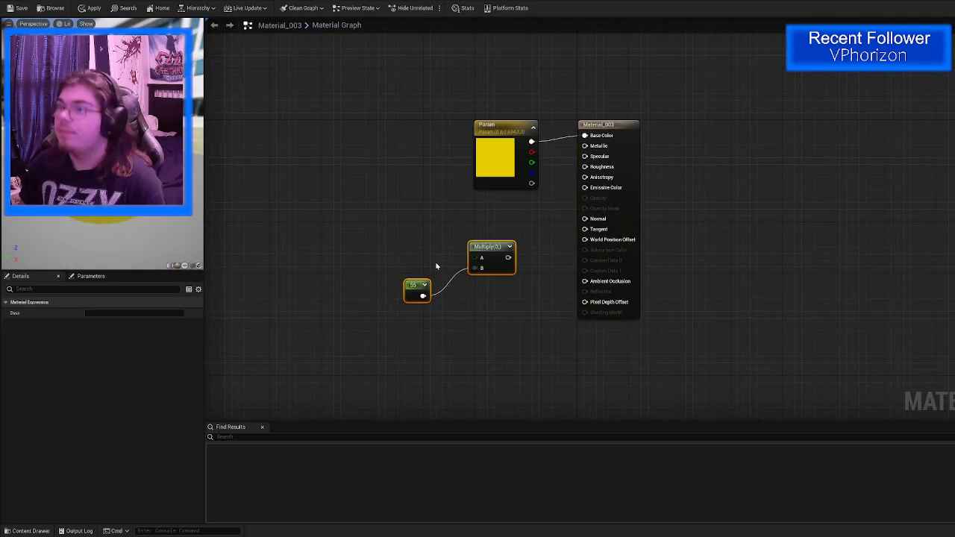
drag(490, 248, 528, 217)
drag(532, 148, 585, 187)
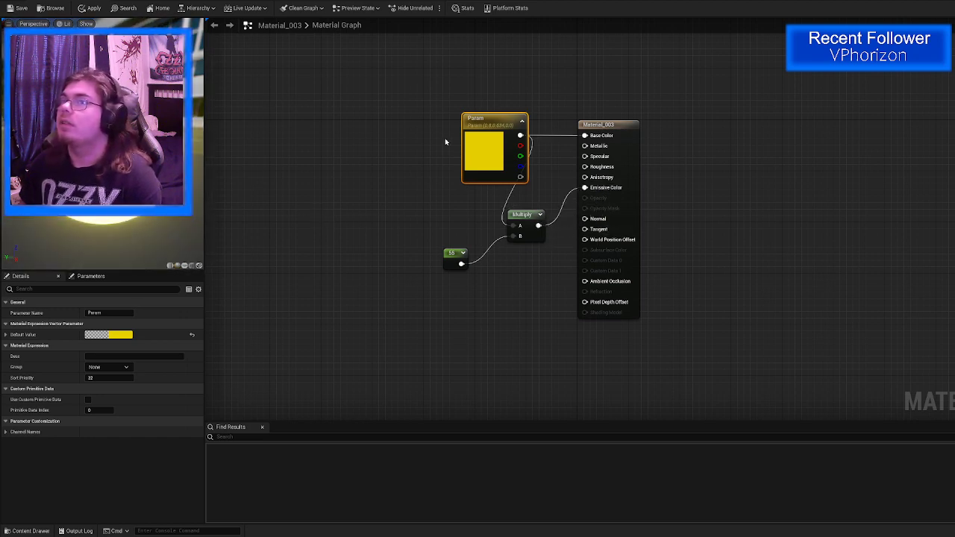
Step: Set Material_003's Param color saturation to 0.0 for a white glow and save the material
double_click(486, 143)
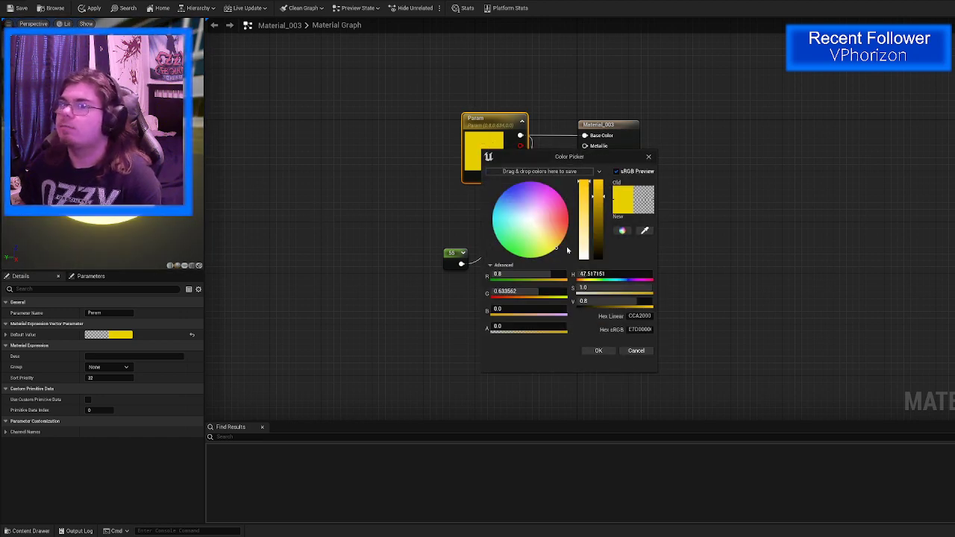
drag(585, 218, 590, 258)
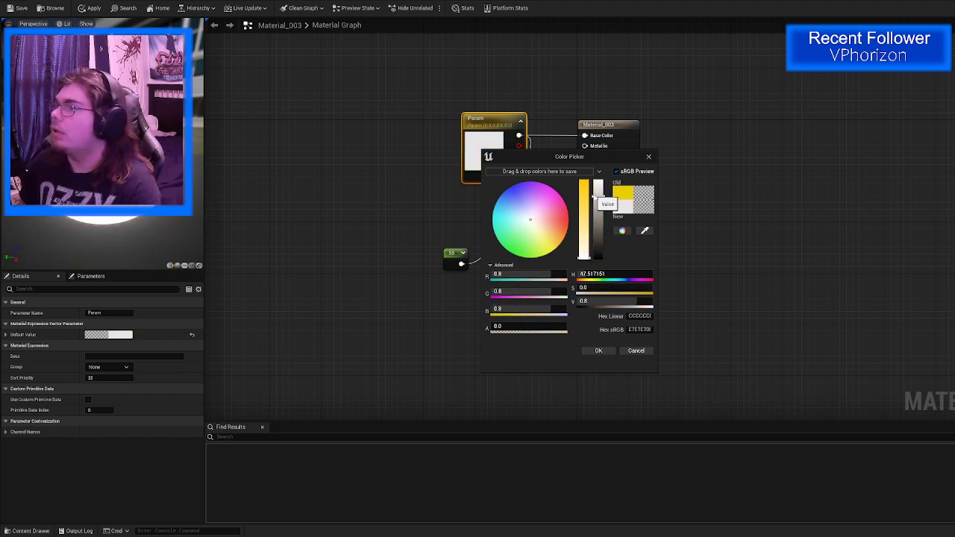
click(598, 351)
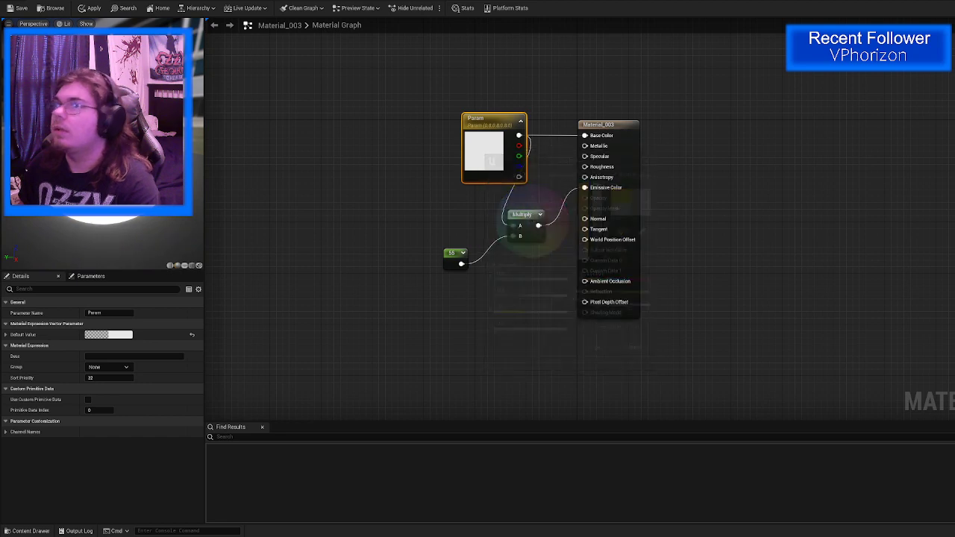
click(20, 9)
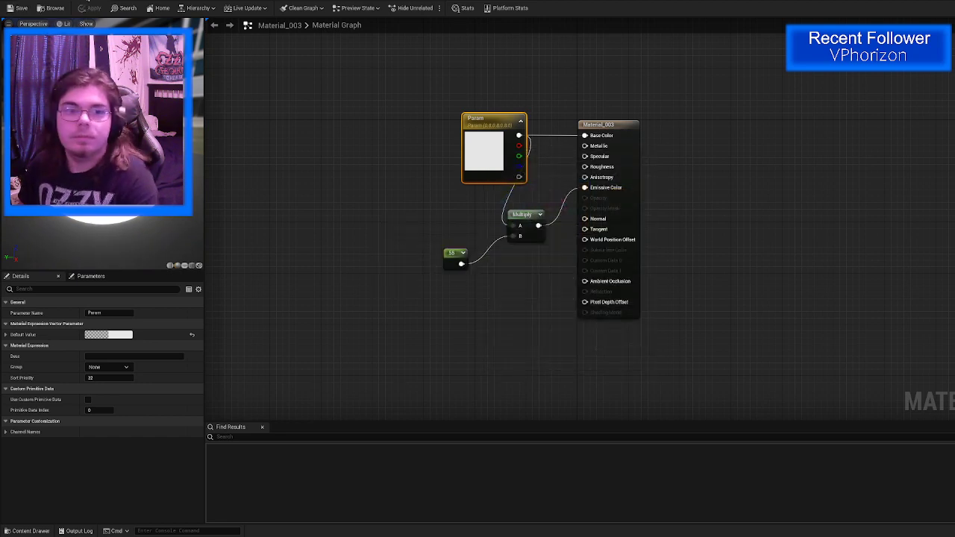
click(91, 1)
click(125, 1)
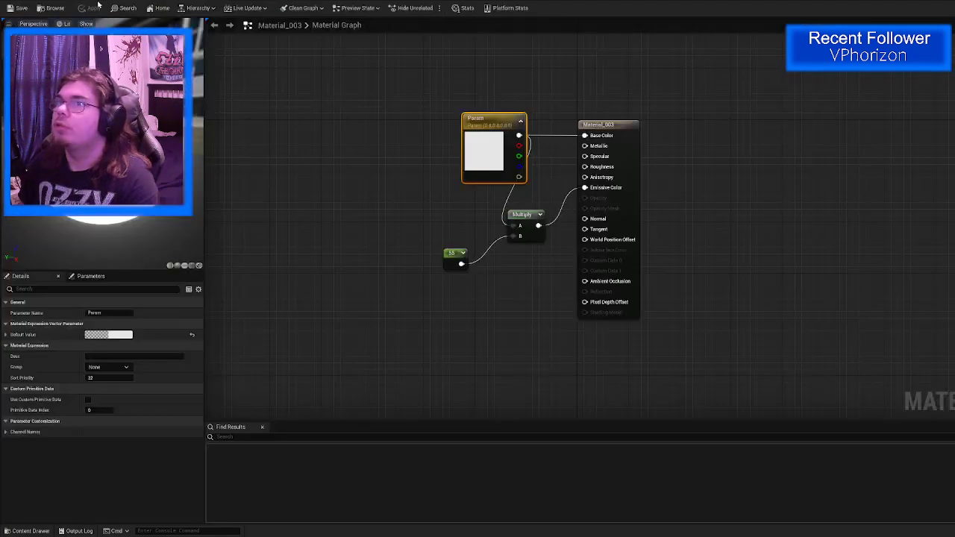
click(97, 1)
Step: Delete the point light between the desk and the ring light
key(f)
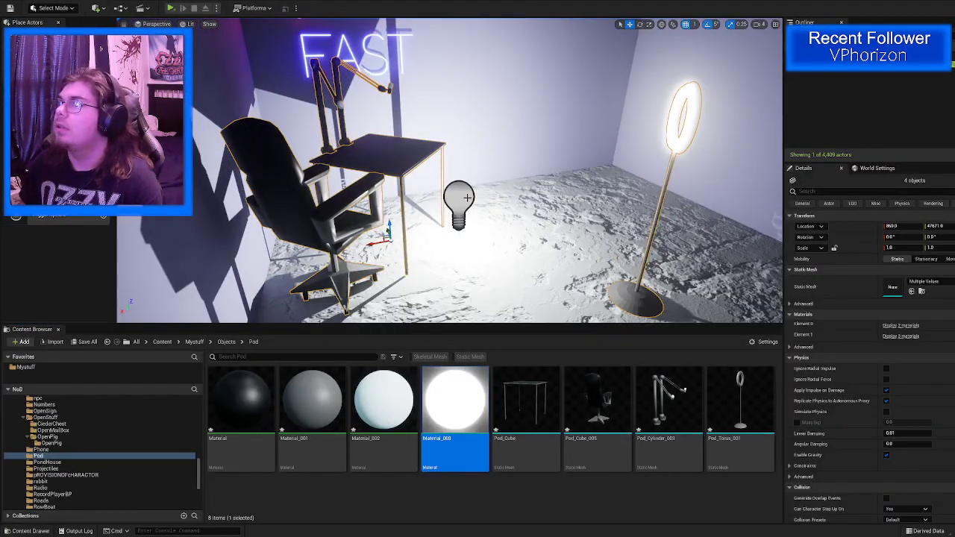
click(466, 197)
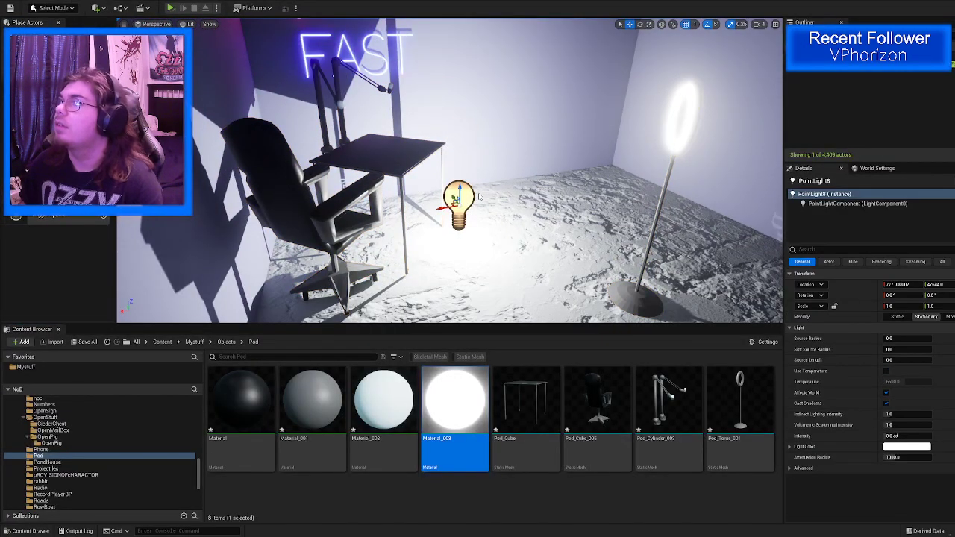
key(Delete)
right_drag(480, 197, 511, 186)
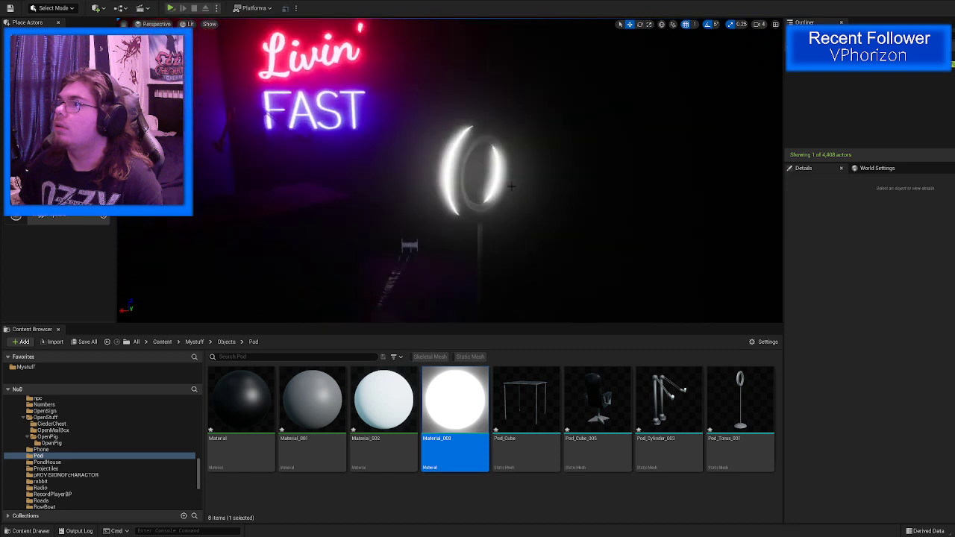
Step: Set the constant multiplying Material_003's emissive color to 20 and save the material
click(141, 1)
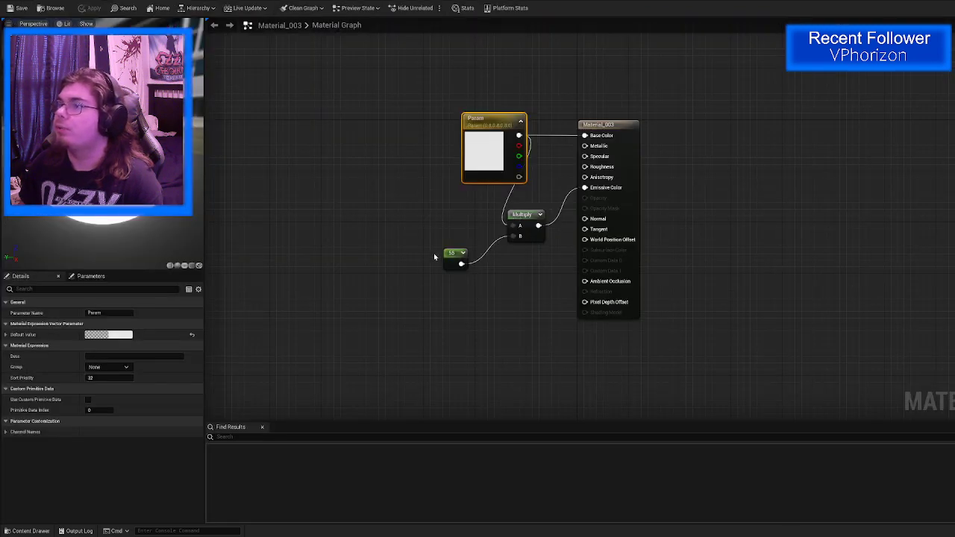
click(451, 259)
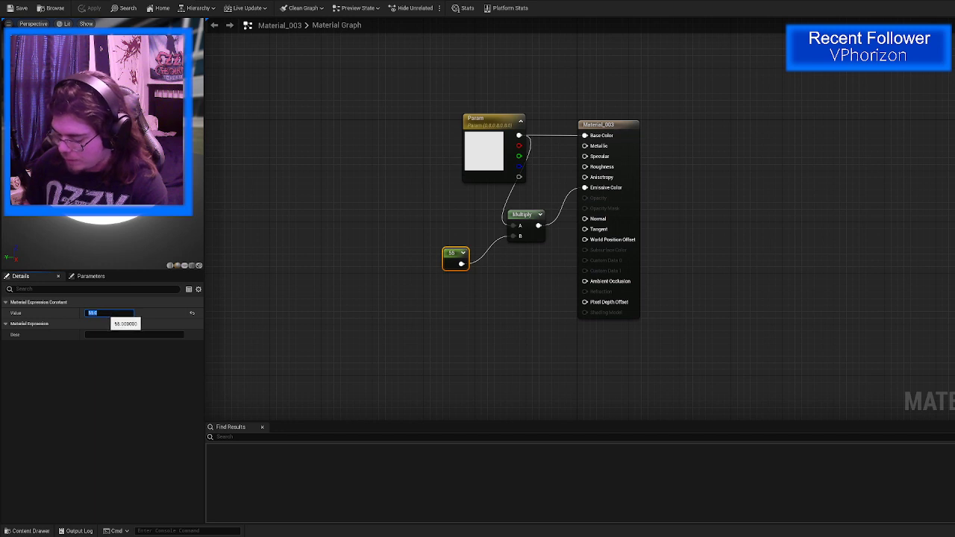
text(20)
key(Return)
click(279, 286)
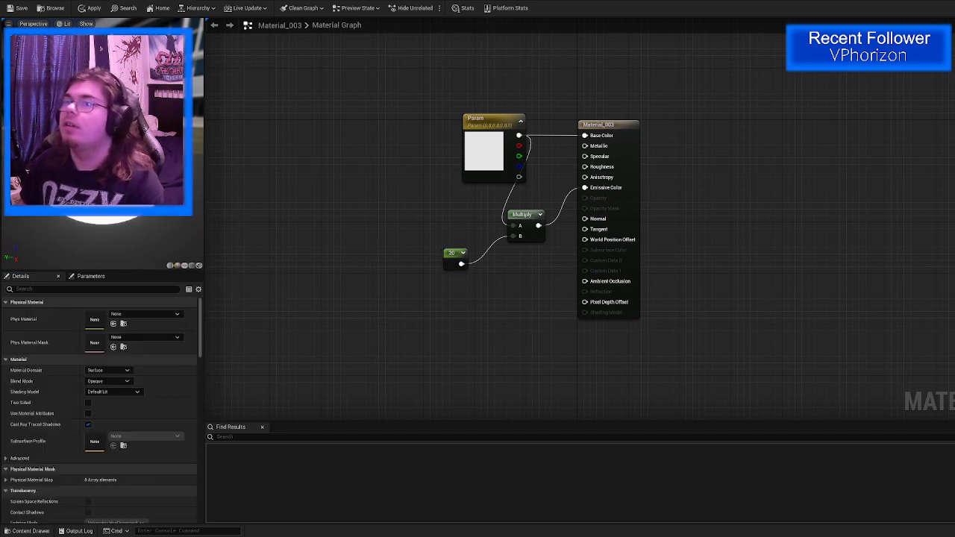
click(18, 8)
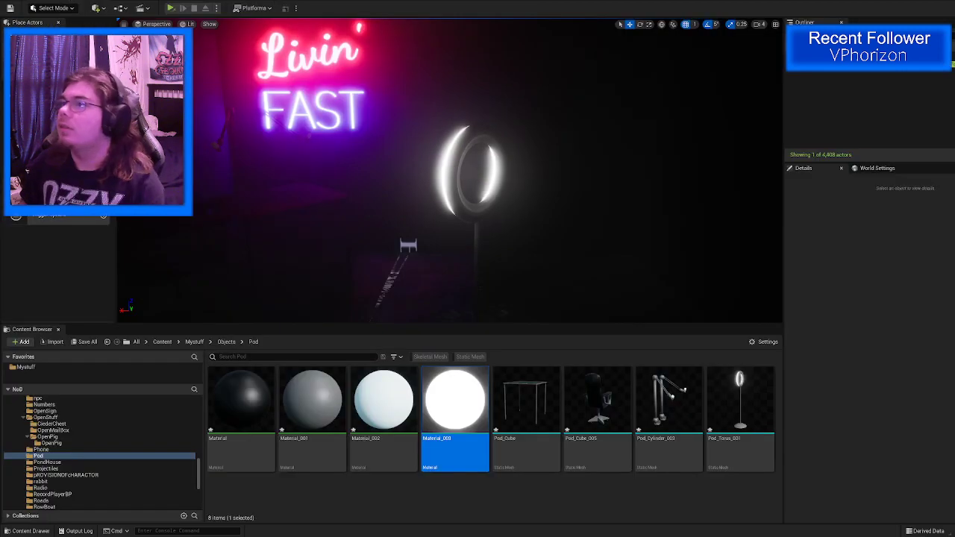
right_drag(450, 170, 455, 199)
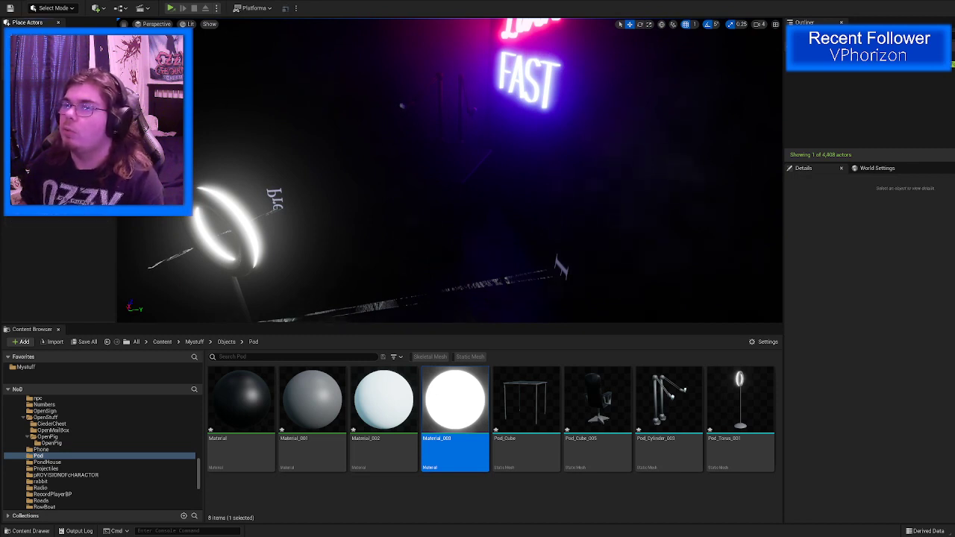
Step: Create an Actor Blueprint Class named LightStandBP in the Pod folder
right_click(748, 396)
click(621, 500)
right_click(619, 498)
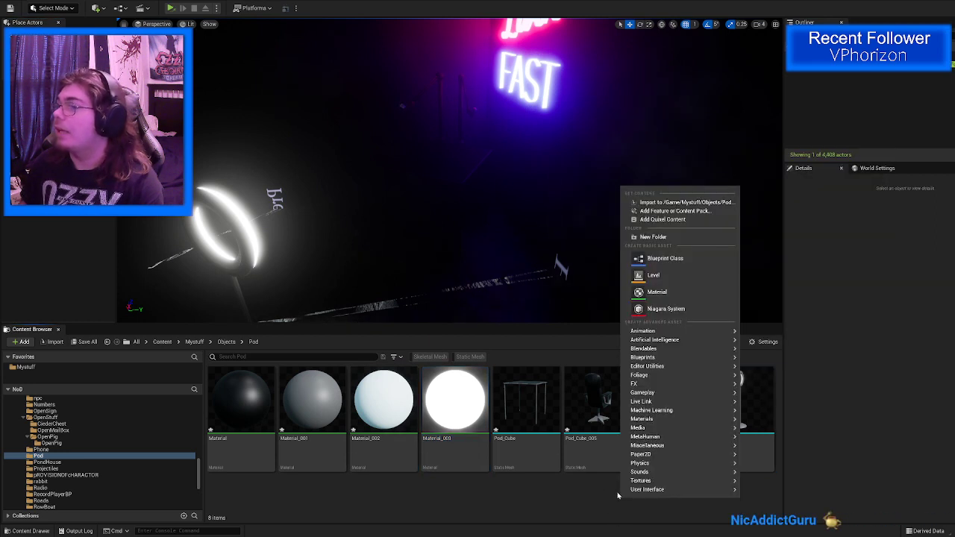
click(664, 258)
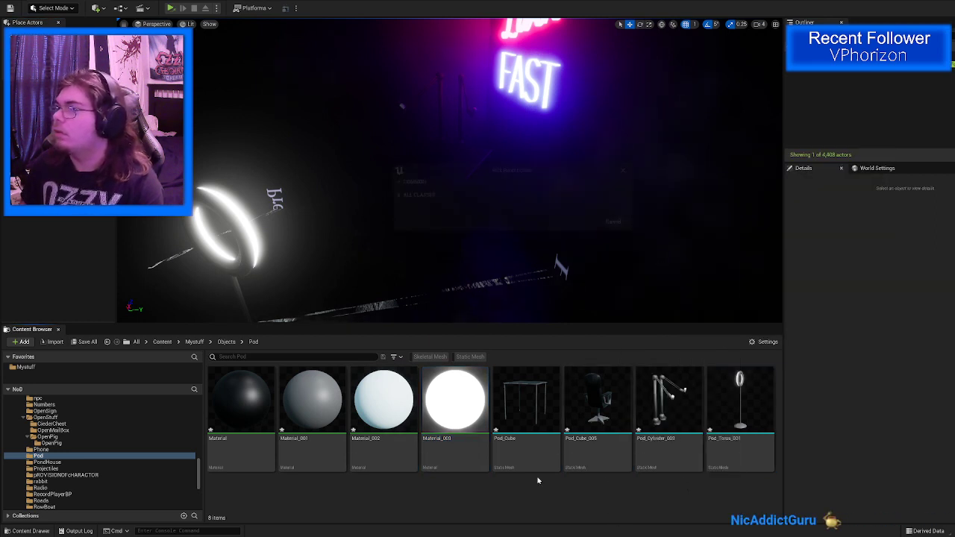
click(414, 194)
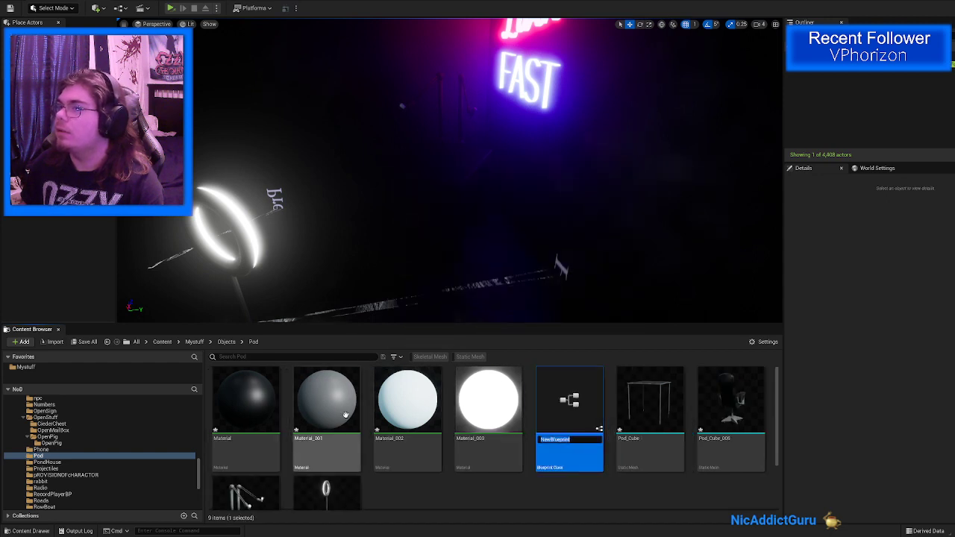
scroll(373, 425, down, 1)
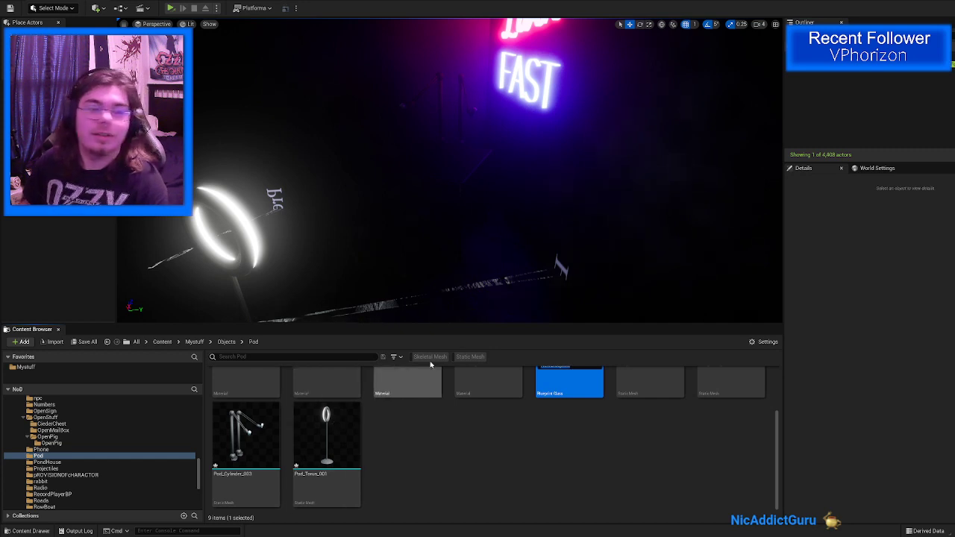
scroll(470, 442, up, 1)
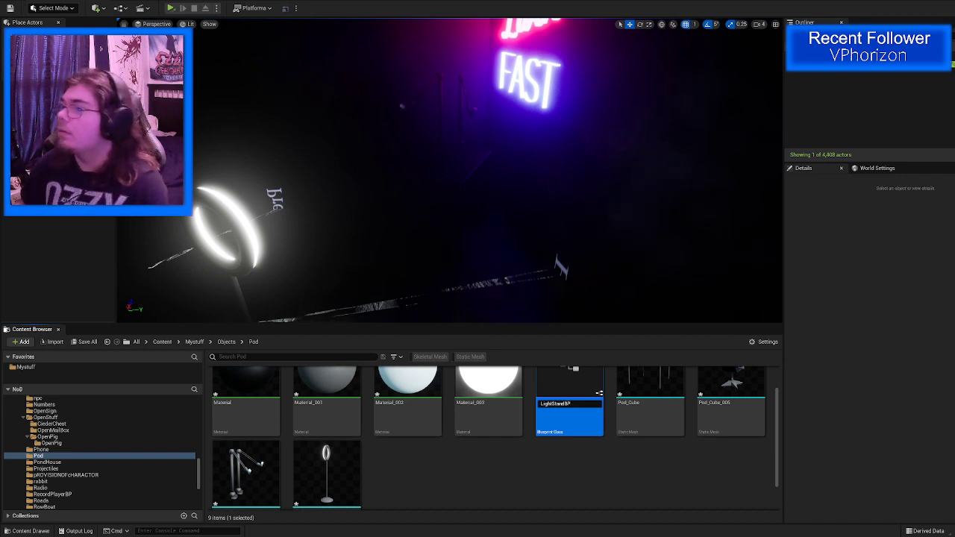
key(Return)
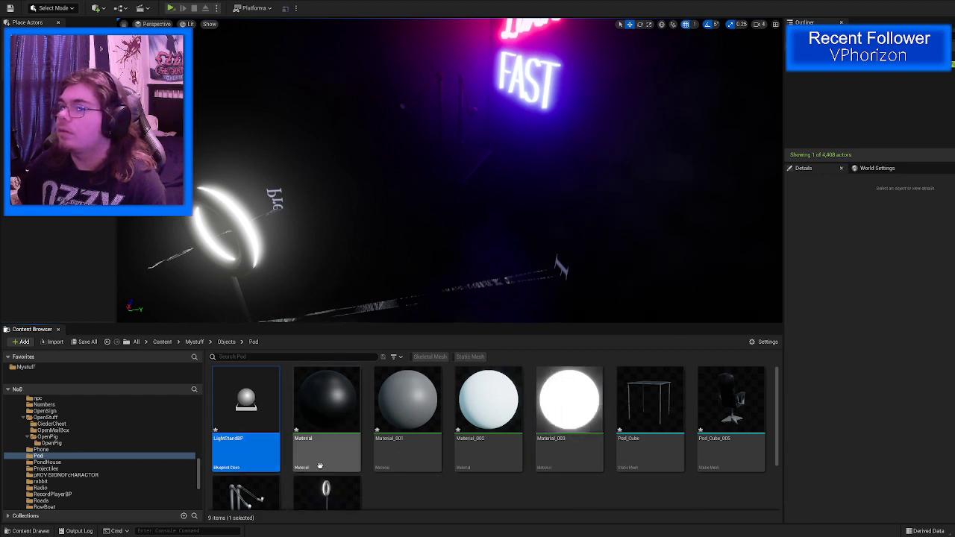
Step: Open LightStandBP, add the Pod_Torus_001 mesh as a component and move it along X to -278
double_click(267, 410)
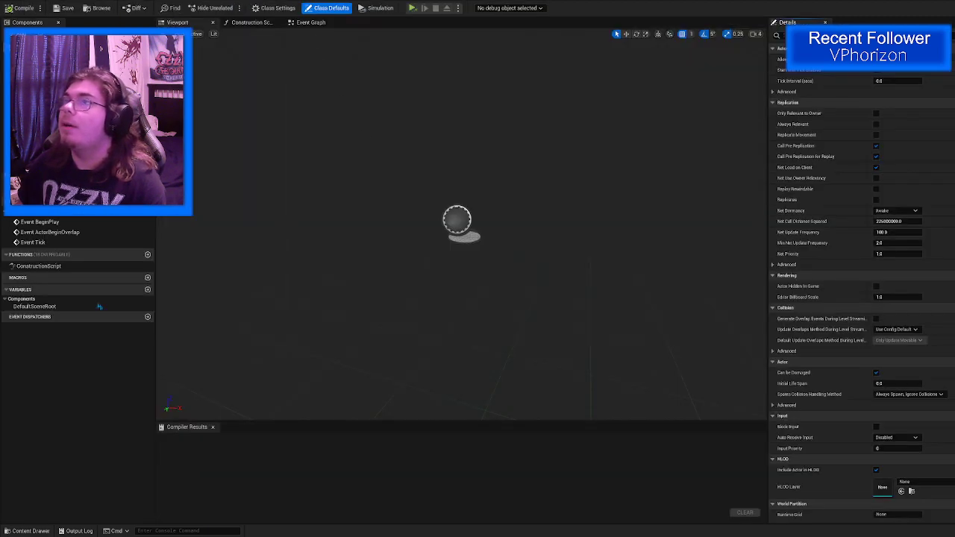
click(49, 2)
click(329, 492)
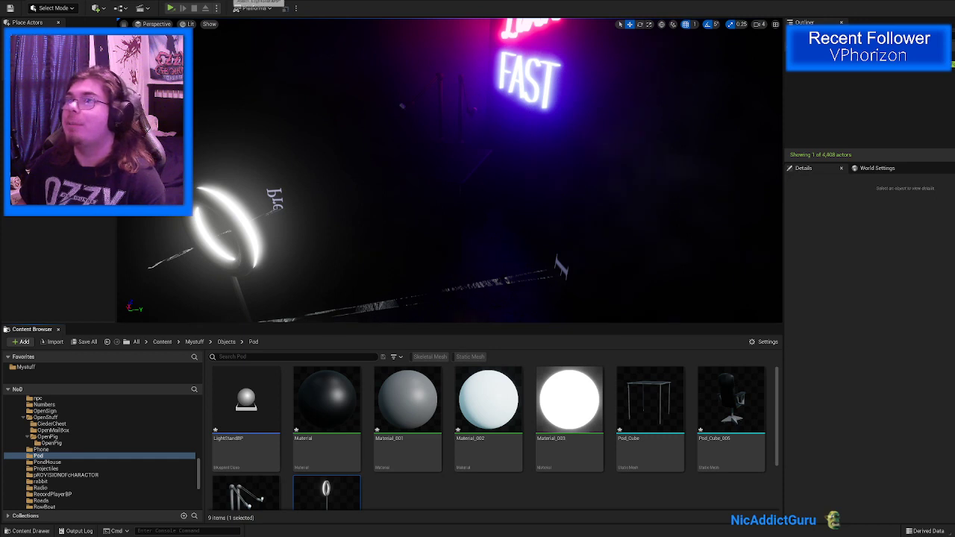
key(alt+Tab)
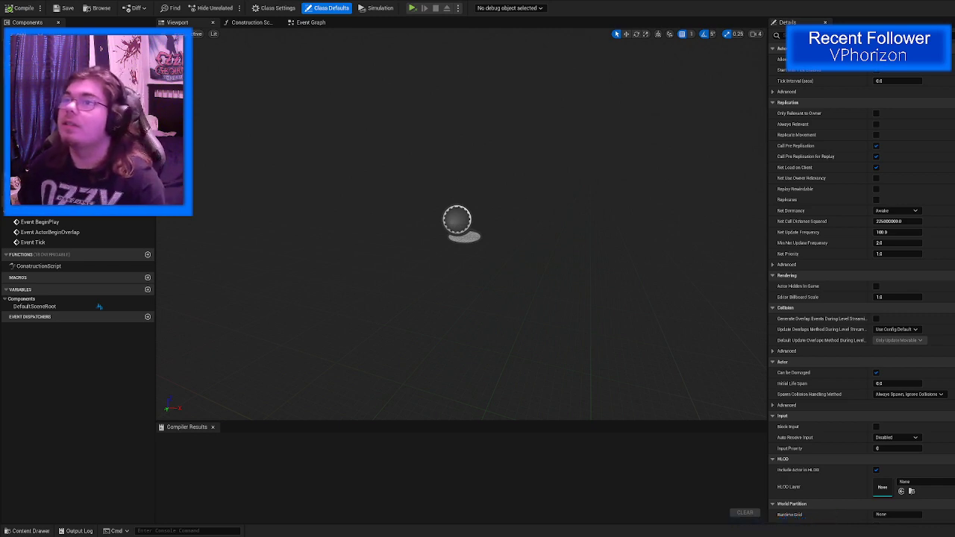
drag(177, 73, 97, 82)
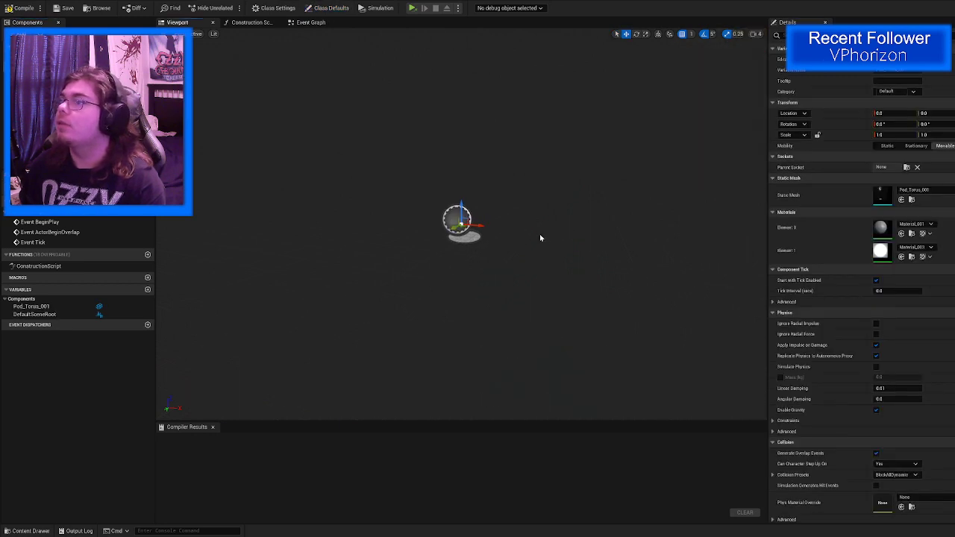
right_drag(573, 209, 627, 220)
right_drag(459, 216, 456, 216)
drag(408, 214, 163, 232)
right_drag(406, 157, 358, 155)
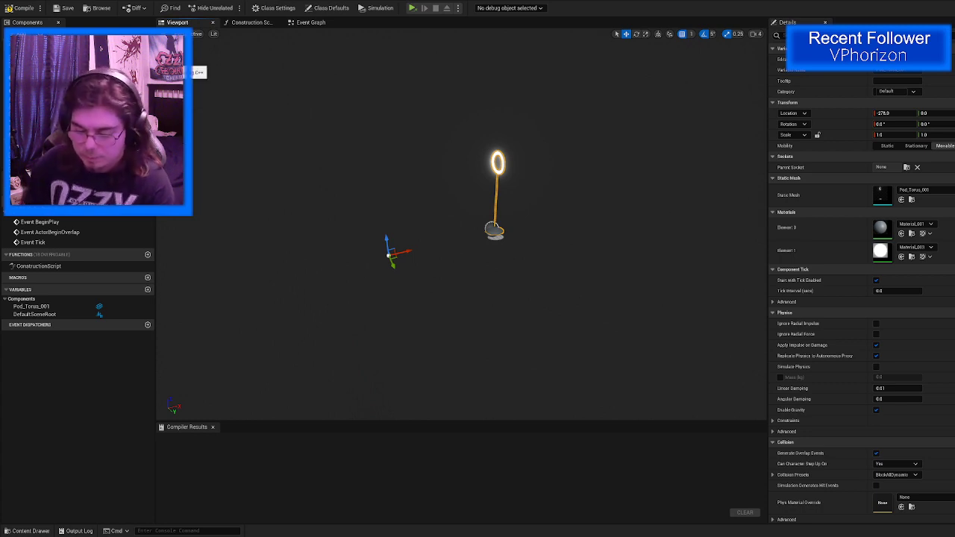
Step: Add a spot light component to LightStandBP and rotate it 180° so its cone points the opposite way
click(46, 63)
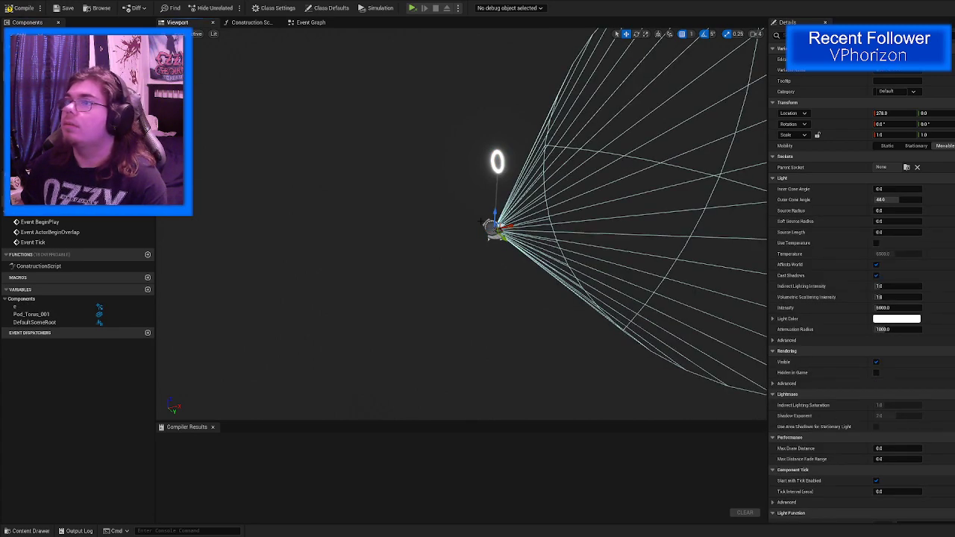
key(e)
mouse_move(489, 212)
mouse_down()
mouse_move(515, 249)
mouse_move(487, 215)
mouse_up()
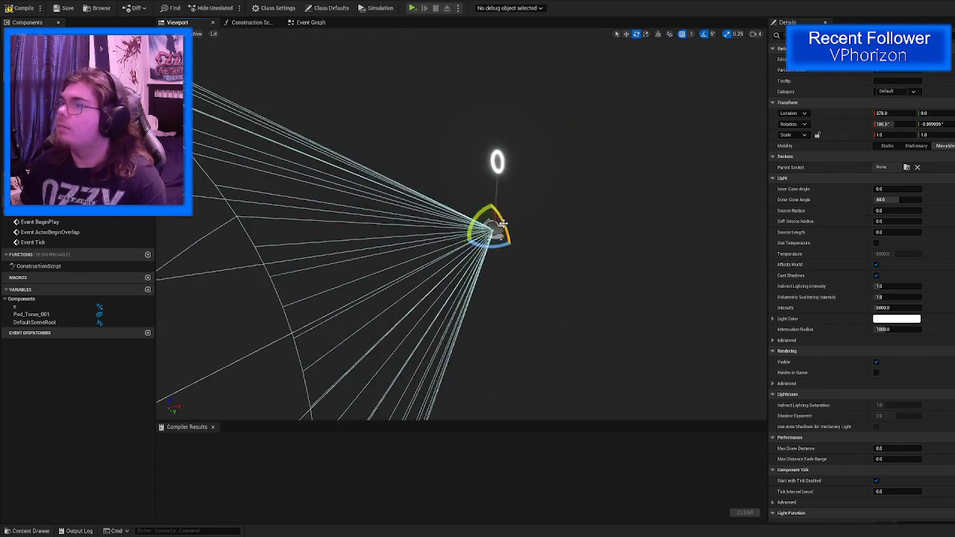
Step: Move the spot light up into the centre of the glowing ring, at about X 278, and compile LightStandBP
key(w)
drag(500, 246, 485, 186)
right_drag(485, 183, 469, 177)
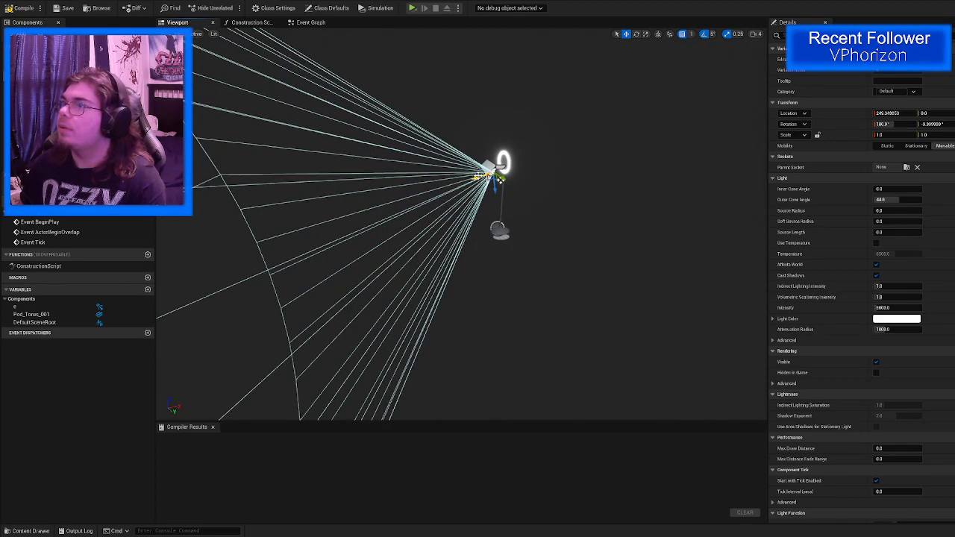
drag(478, 176, 506, 171)
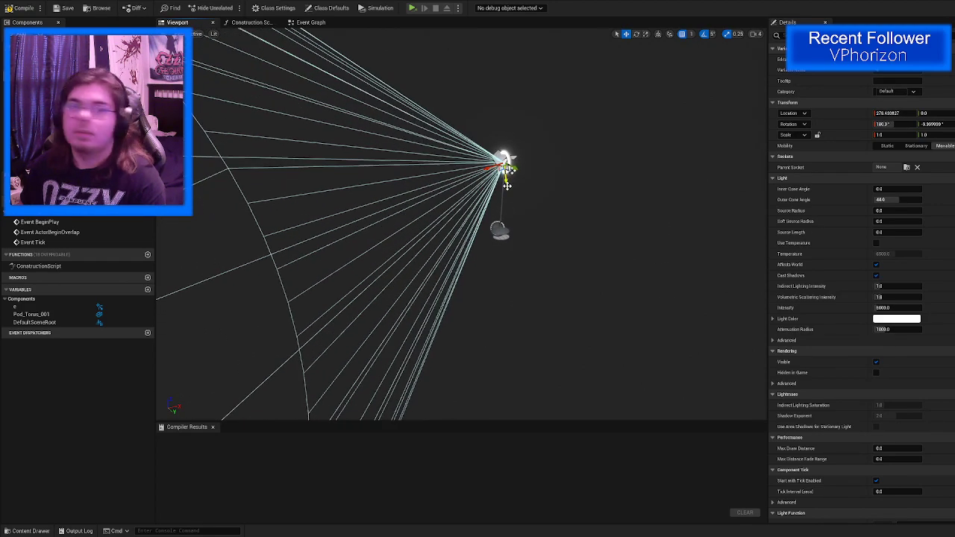
right_drag(508, 186, 608, 185)
click(22, 8)
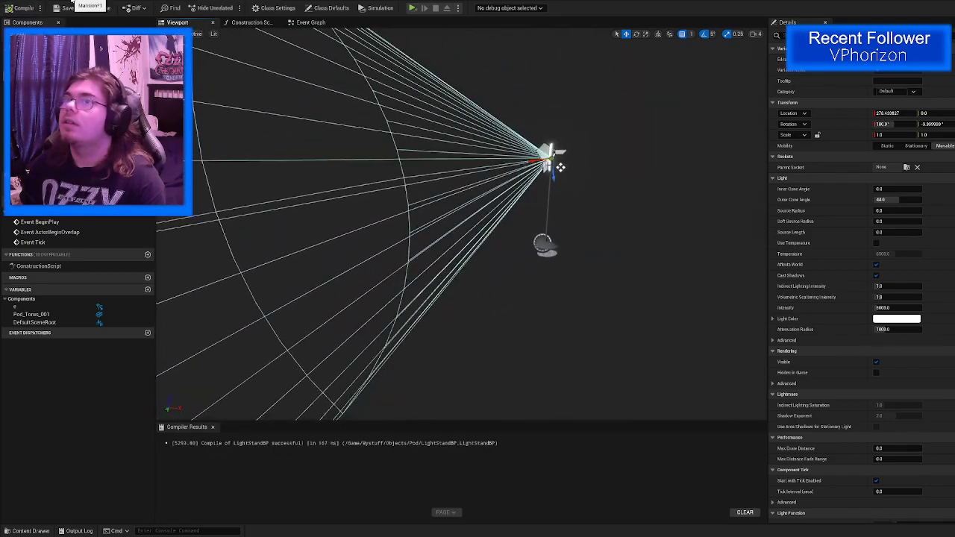
Step: Return to the level and delete the original ring light mesh beside the desk
click(72, 1)
right_drag(447, 172, 385, 176)
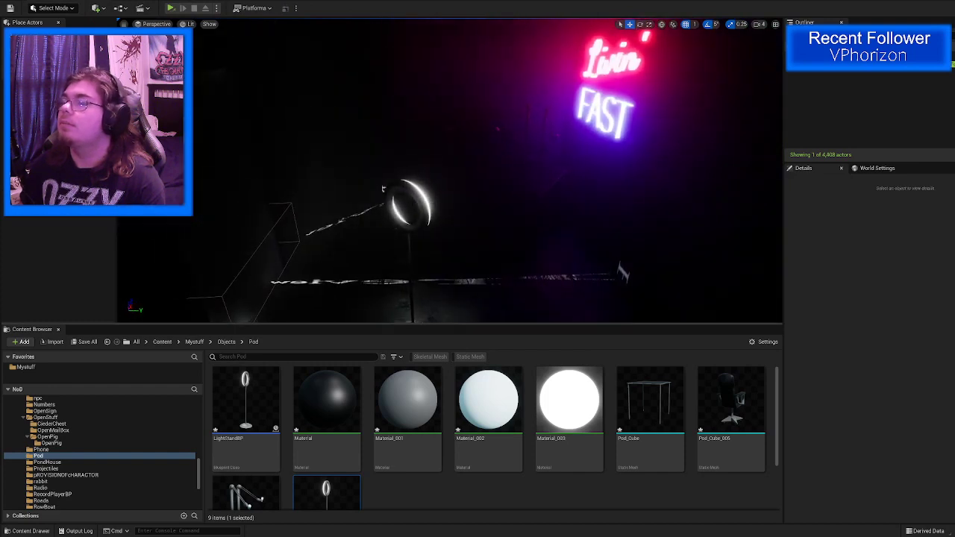
click(422, 206)
key(Delete)
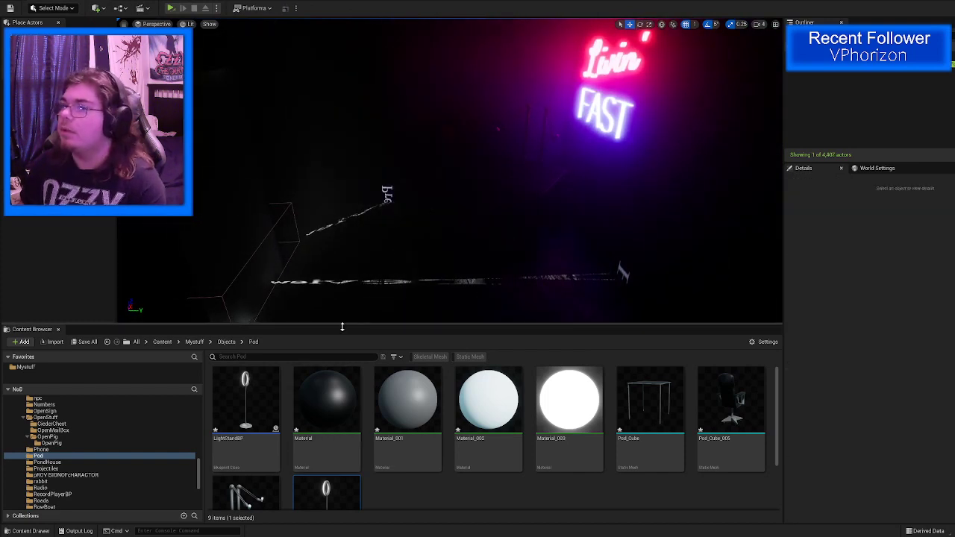
Step: Place LightStandBP in the level facing the desk and shift it to about X 646
drag(245, 403, 396, 323)
key(e)
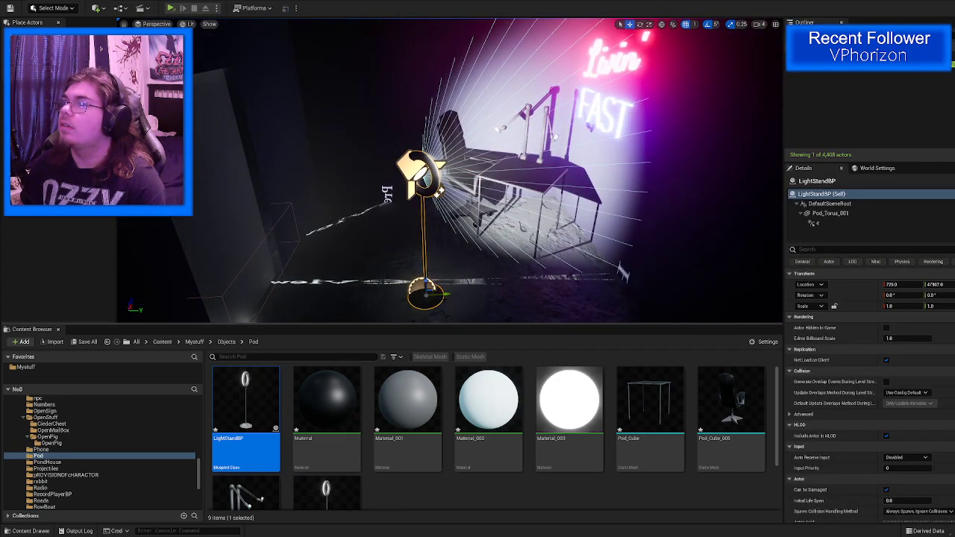
key(d)
right_drag(466, 294, 388, 303)
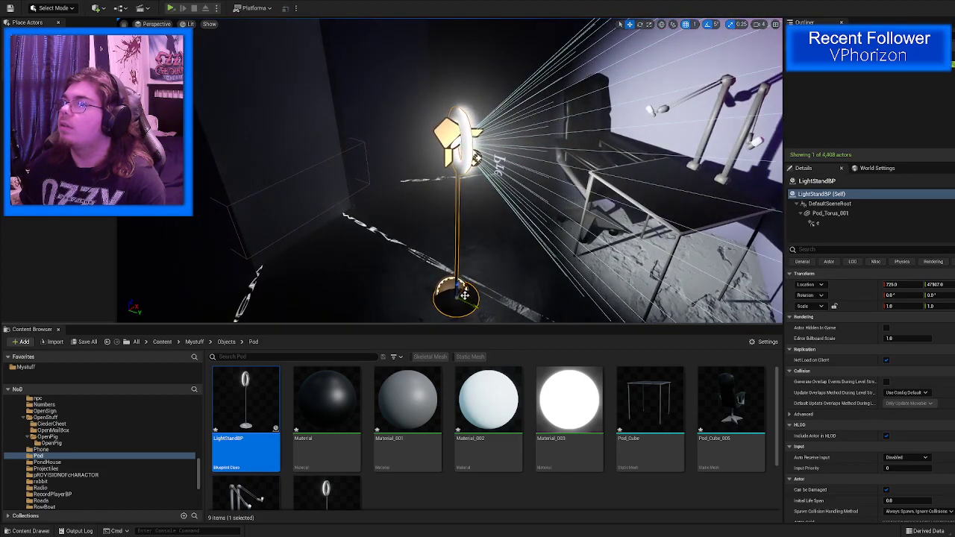
drag(464, 295, 431, 303)
right_drag(431, 303, 462, 255)
key(s)
key(w)
key(d)
key(s)
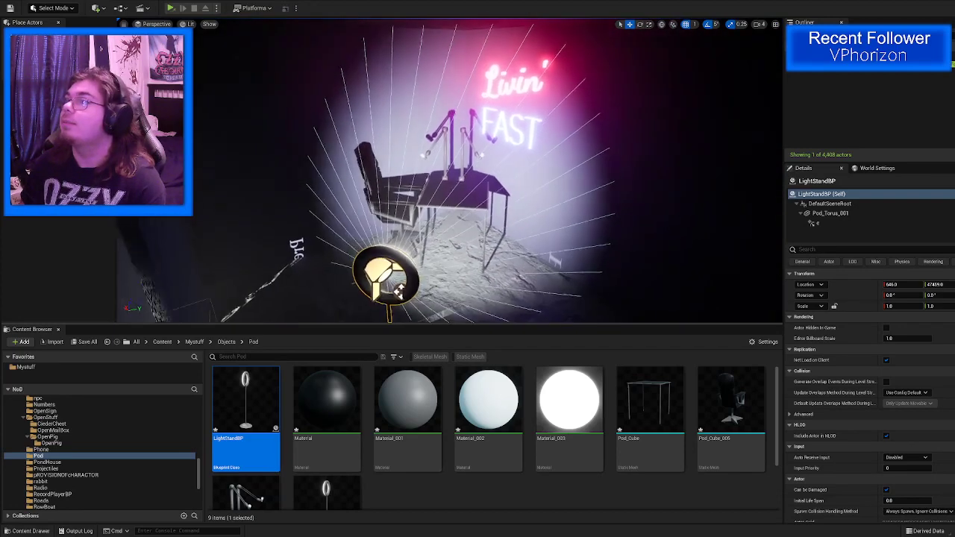
right_drag(401, 284, 395, 286)
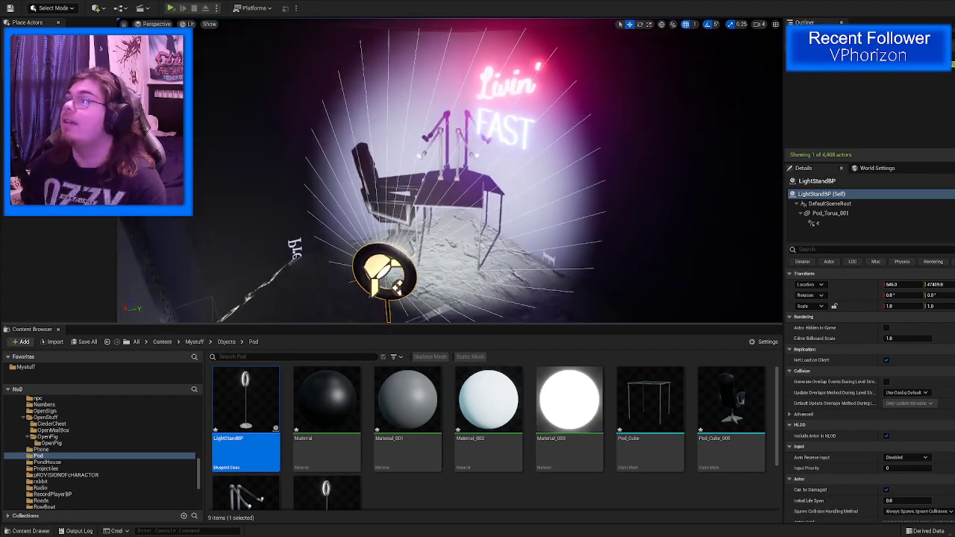
Step: Move the Livin_Fast neon sign along the wall, away from the desk and microphone arms
mouse_move(492, 185)
right_down()
mouse_move(513, 178)
mouse_move(506, 184)
right_up()
key(s)
right_drag(390, 278, 375, 183)
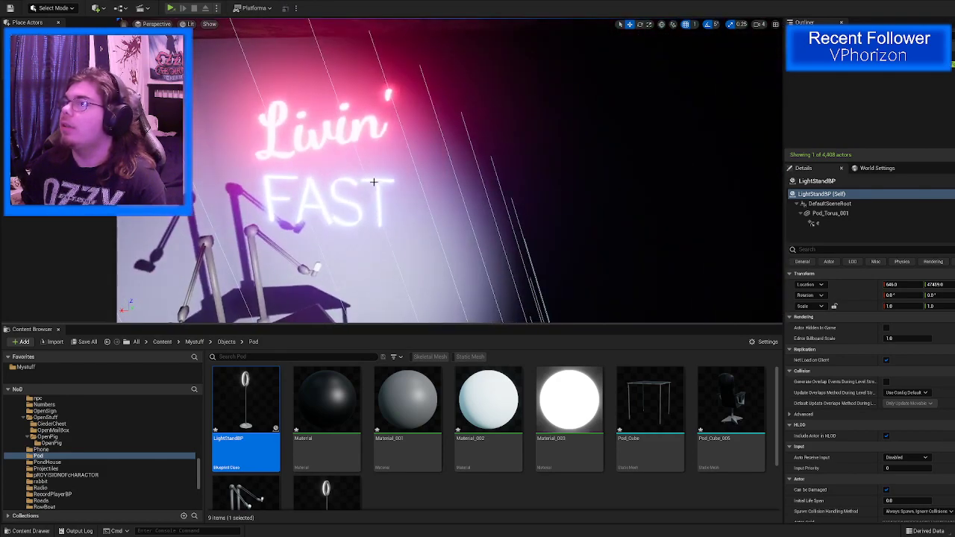
click(313, 166)
drag(258, 155, 667, 160)
key(f)
Step: Rotate the Livin_Fast sign for a different wall and reposition it at about X 398, out of the spot light's cone
mouse_move(490, 205)
right_down()
mouse_move(481, 214)
mouse_move(490, 205)
right_up()
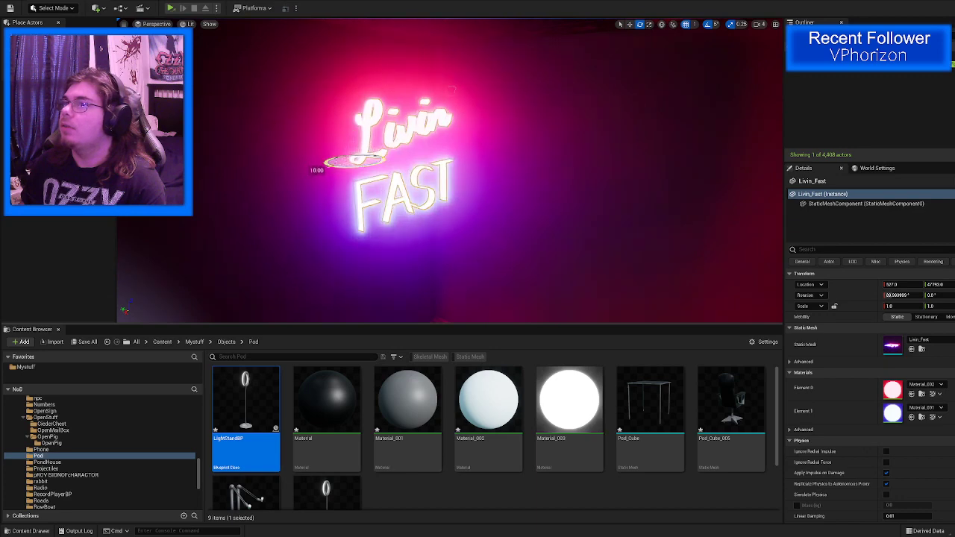
drag(339, 164, 483, 149)
right_drag(484, 171, 593, 202)
key(f)
right_drag(450, 172, 314, 173)
key(w)
key(s)
key(w)
key(s)
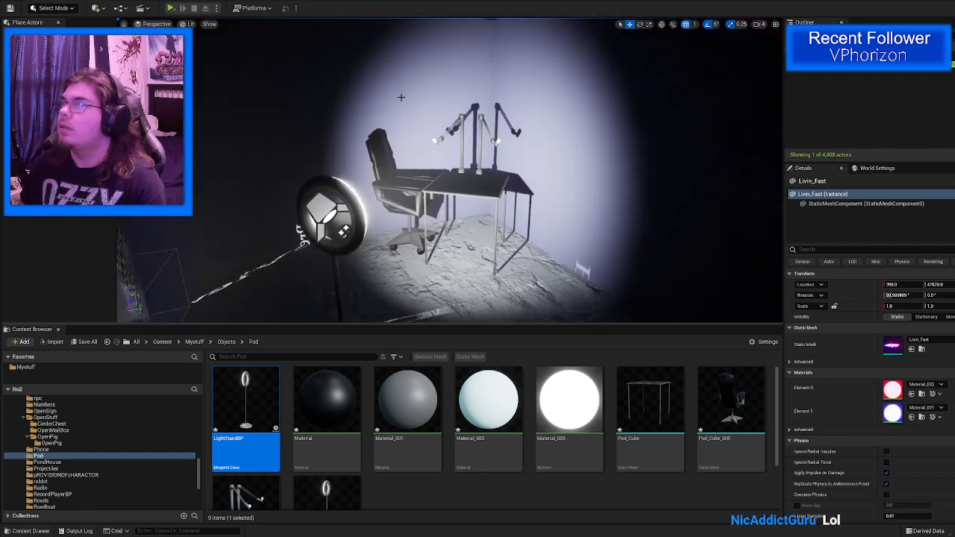
Step: Widen the LightStandBP spot light to about 42° inner and 70° outer cone angle, and compile the Blueprint
click(236, 1)
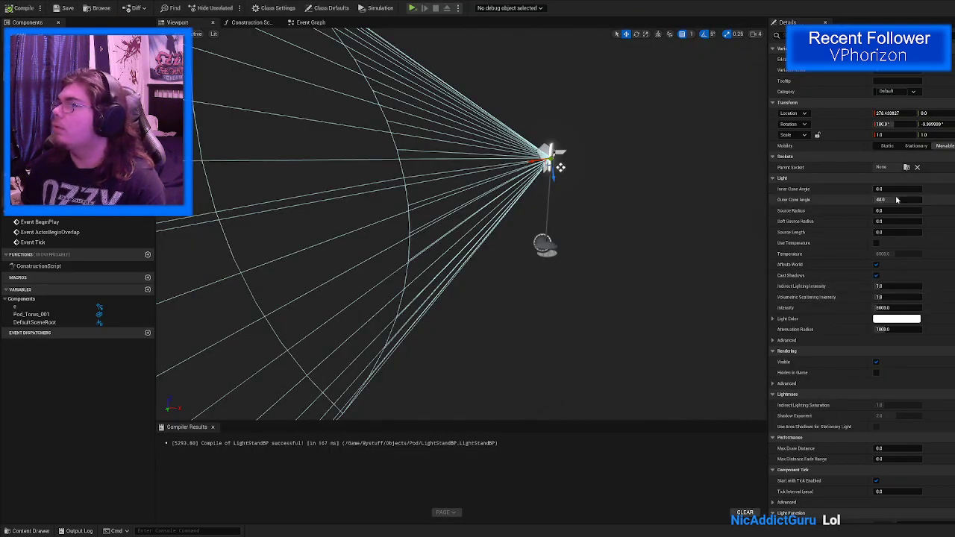
drag(896, 199, 922, 188)
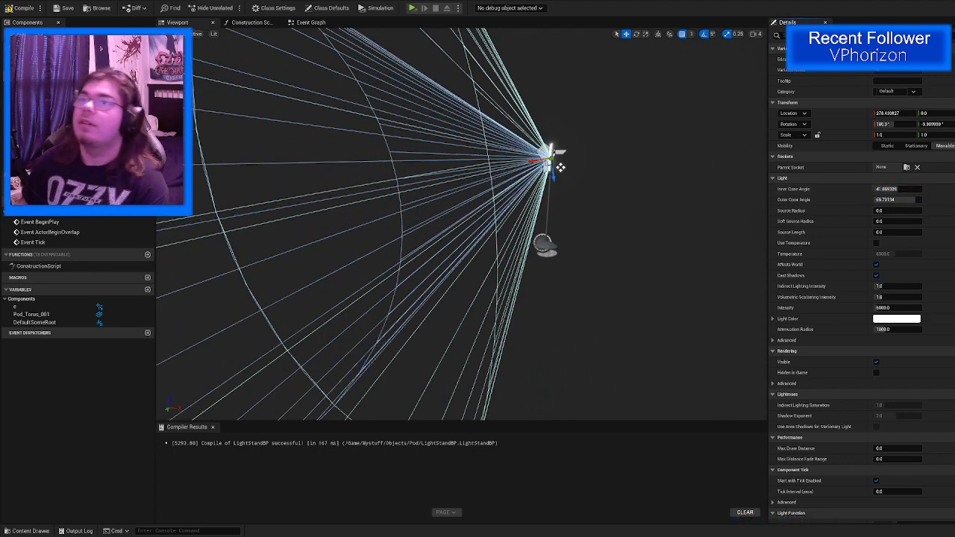
click(22, 9)
click(65, 1)
Step: Move the desk, office chair and microphone arms together across the floor, out from the room corner
right_drag(395, 274, 429, 287)
click(361, 183)
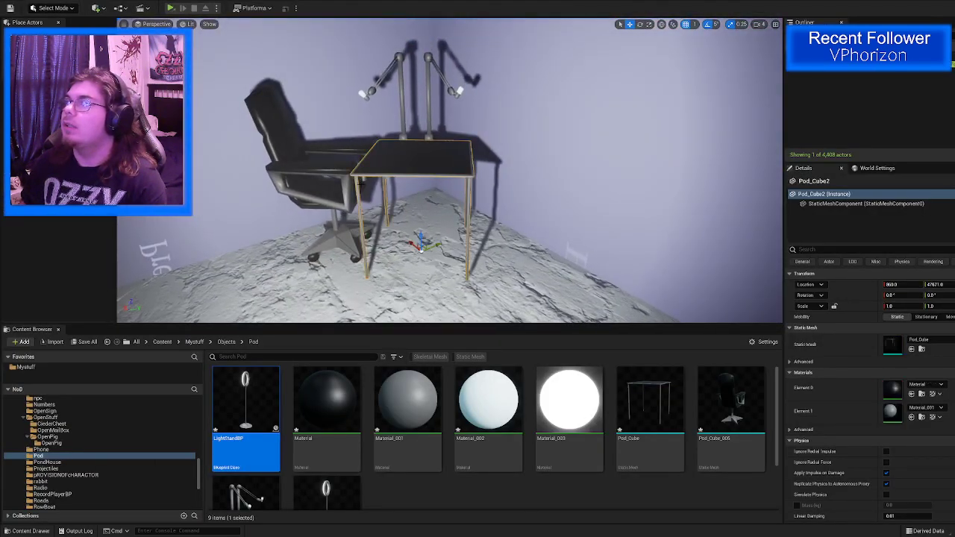
ctrl+click(324, 193)
ctrl+click(401, 99)
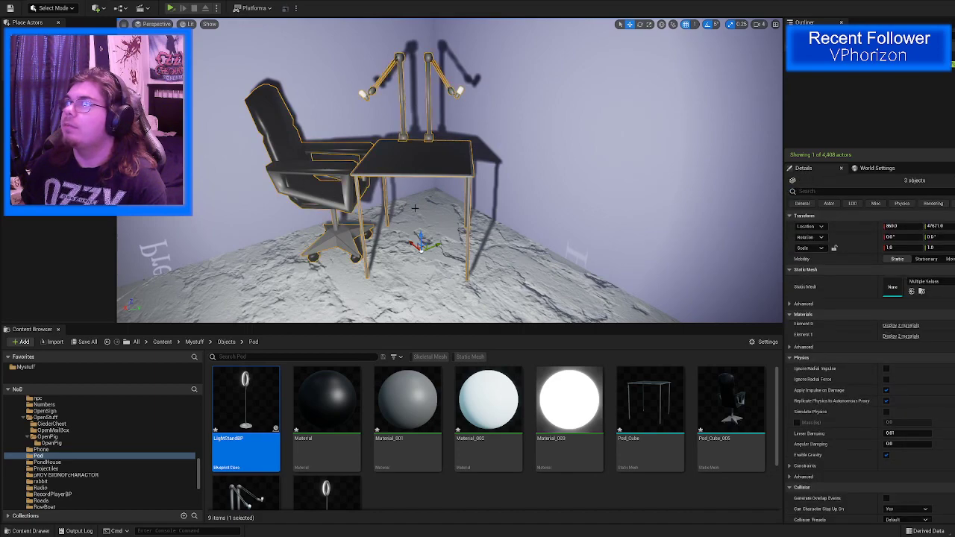
right_drag(415, 208, 446, 222)
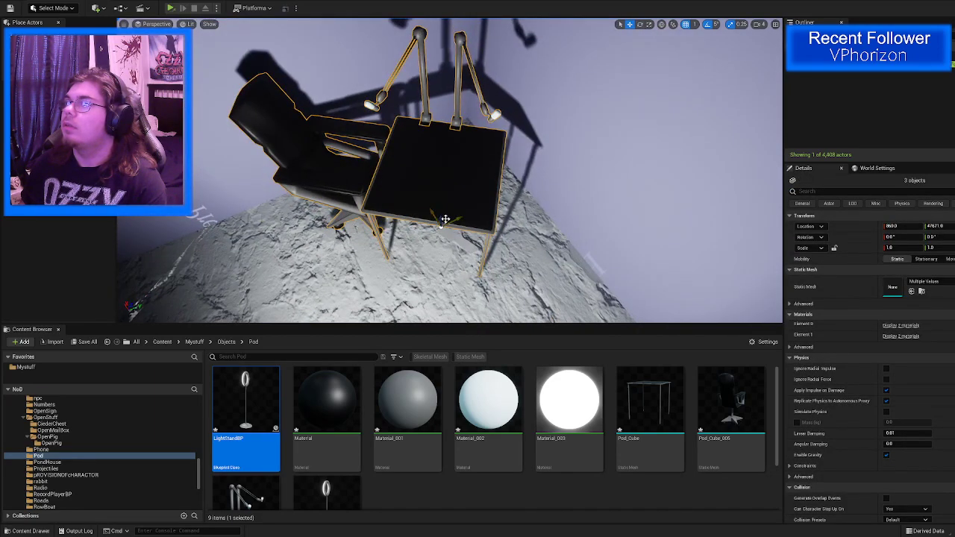
drag(444, 220, 438, 261)
Step: Duplicate the office chair and turn and place the copy on the opposite side of the desk, facing the first
click(337, 221)
right_drag(338, 220, 349, 201)
right_drag(417, 217, 457, 236)
mouse_move(423, 218)
alt+mouse_down()
mouse_move(509, 195)
mouse_move(498, 142)
mouse_move(525, 133)
mouse_move(489, 157)
mouse_move(458, 152)
mouse_move(425, 206)
alt+mouse_up()
key(e)
key(w)
right_drag(425, 206, 404, 215)
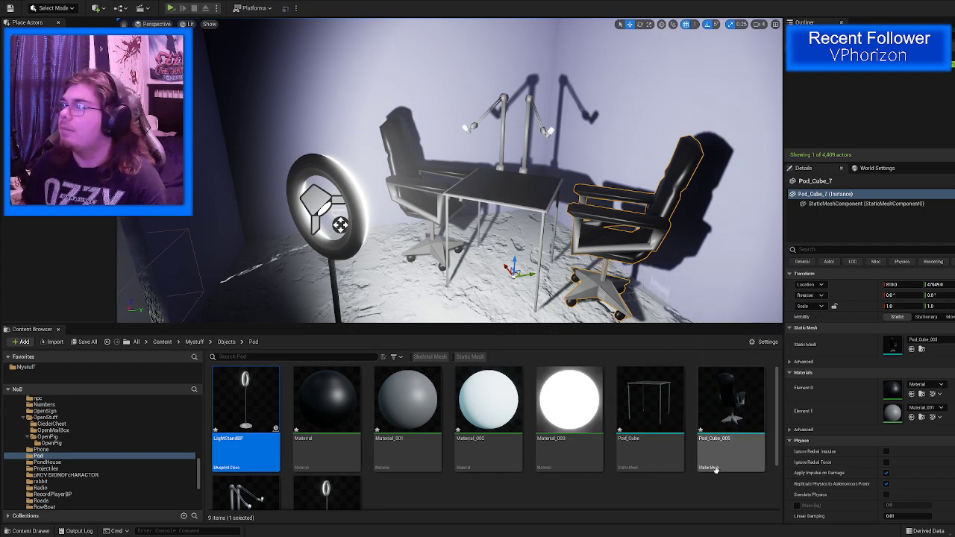
Step: Open Material_001 and set its Param color to black, with a value of 0.0
click(389, 393)
double_click(389, 392)
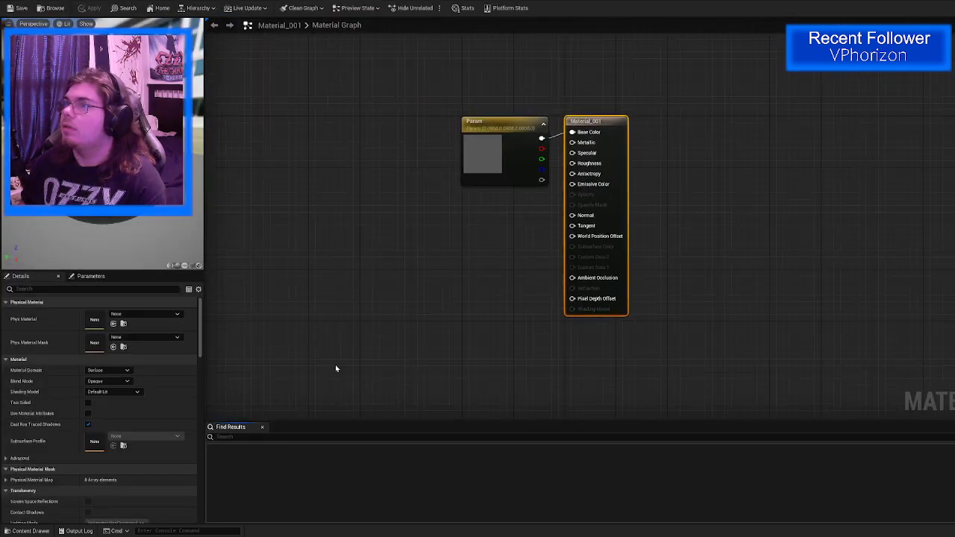
double_click(507, 156)
drag(623, 271, 622, 279)
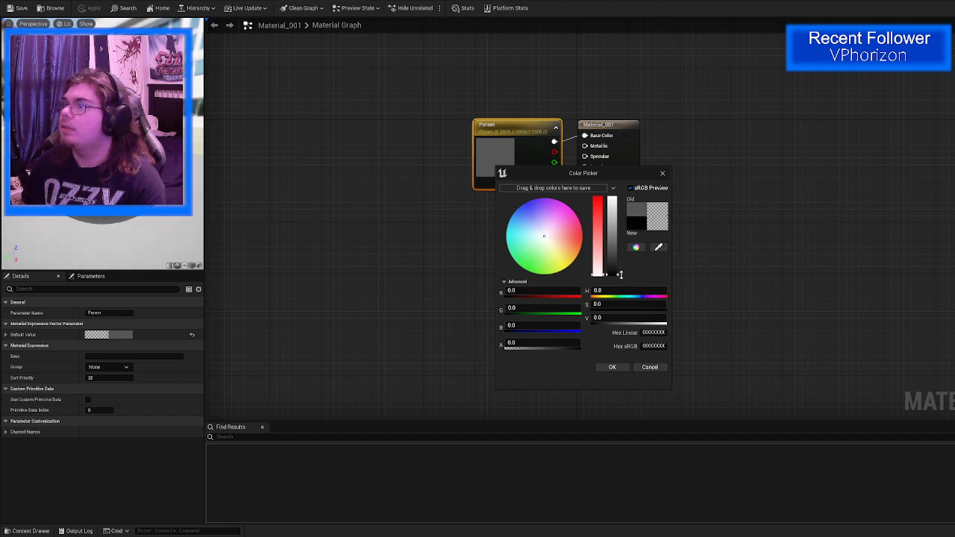
drag(620, 274, 623, 279)
click(610, 366)
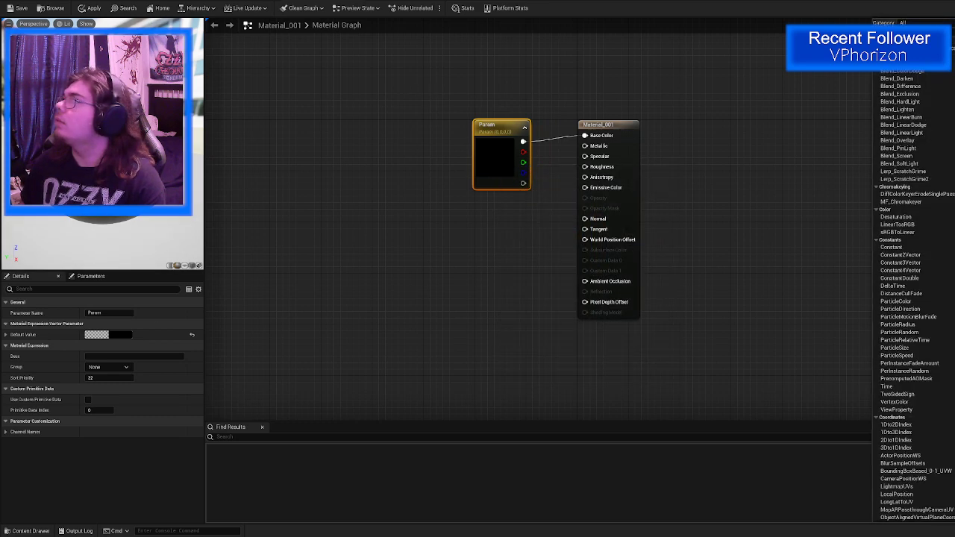
Step: Add a Constant node to the Material_001 graph, wire it into Roughness and set its value to 20
drag(891, 247, 585, 166)
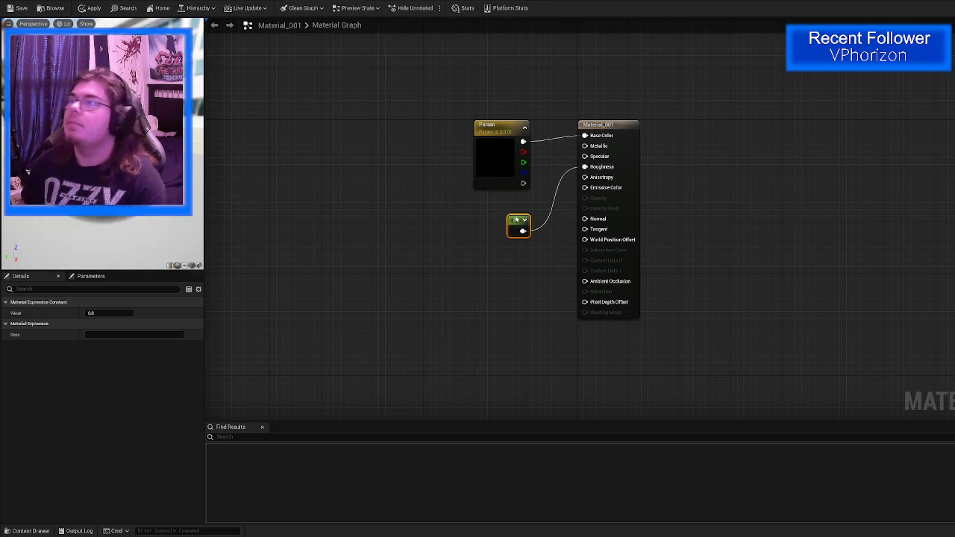
click(95, 306)
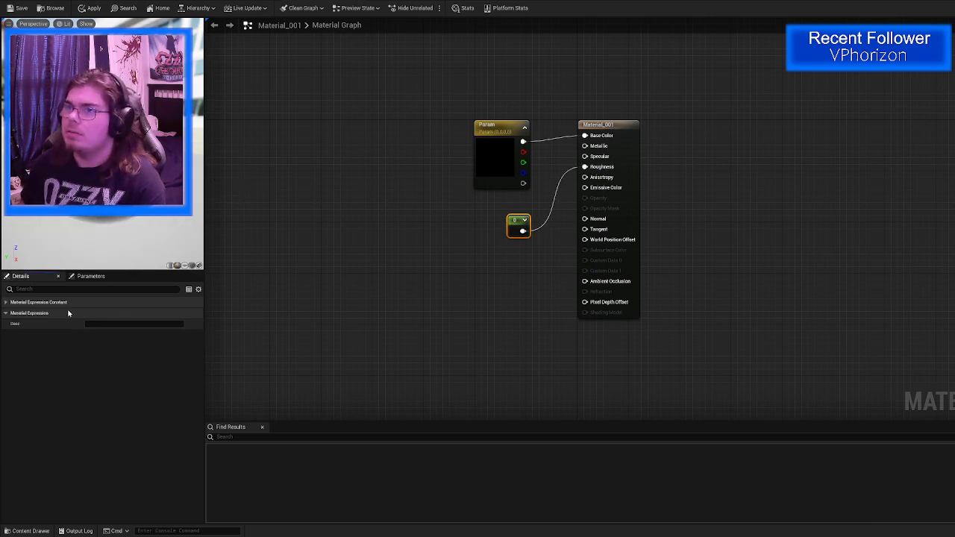
click(73, 303)
click(97, 312)
text(20)
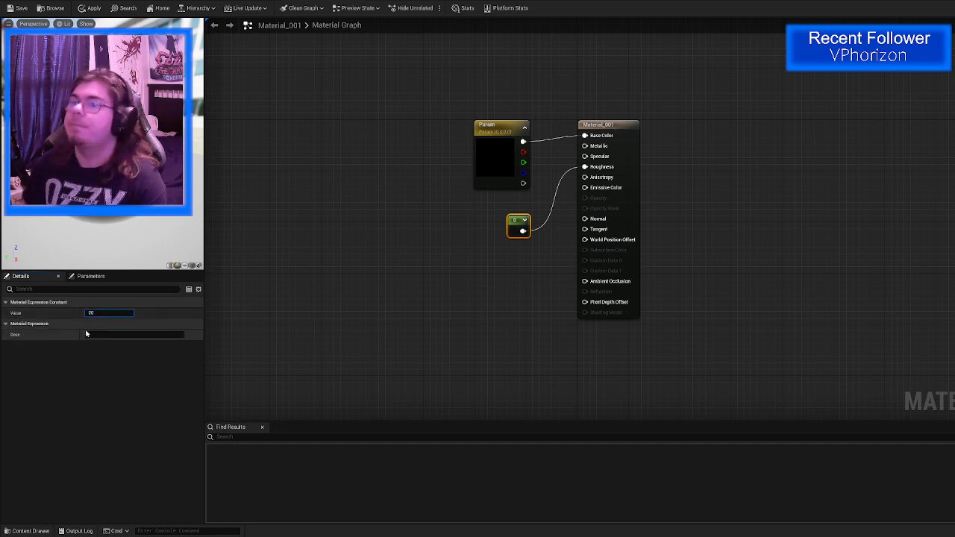
click(376, 294)
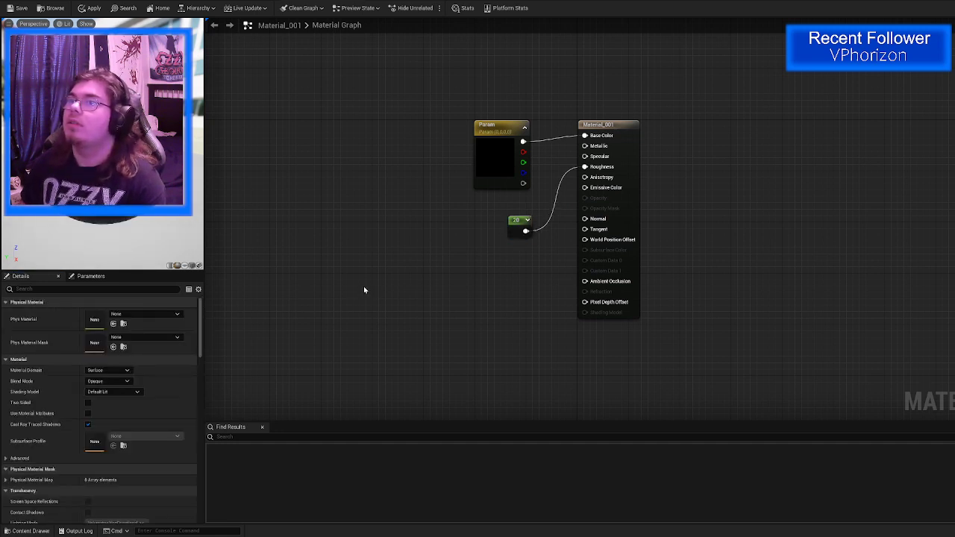
Step: Undo the preview toggle on the Roughness constant and set the constant's value to 10
click(527, 220)
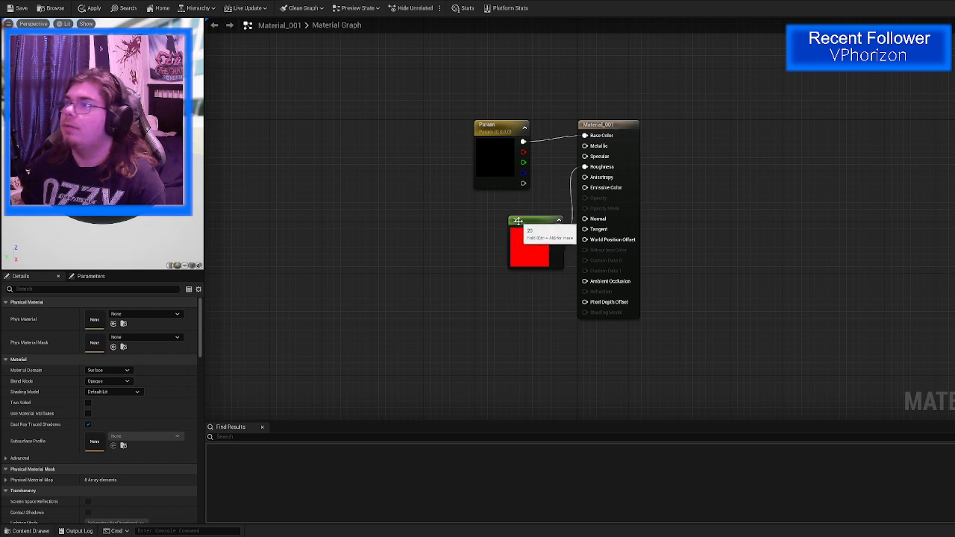
click(549, 221)
key(ctrl+z)
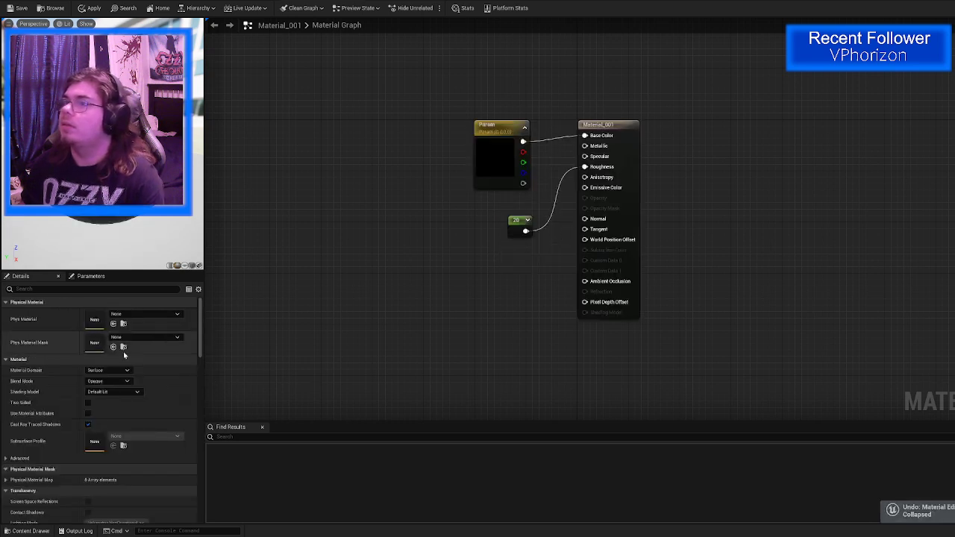
key(ctrl+z)
click(96, 312)
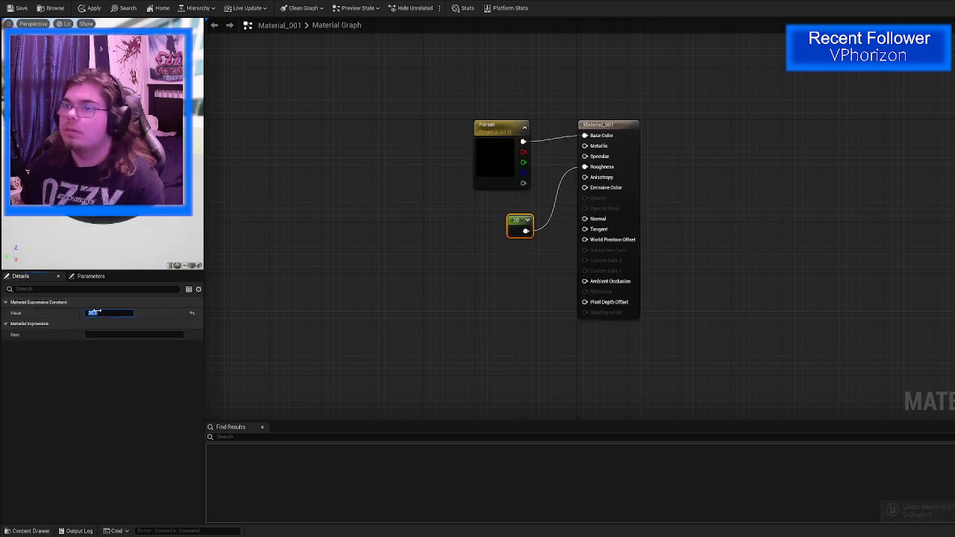
text(10)
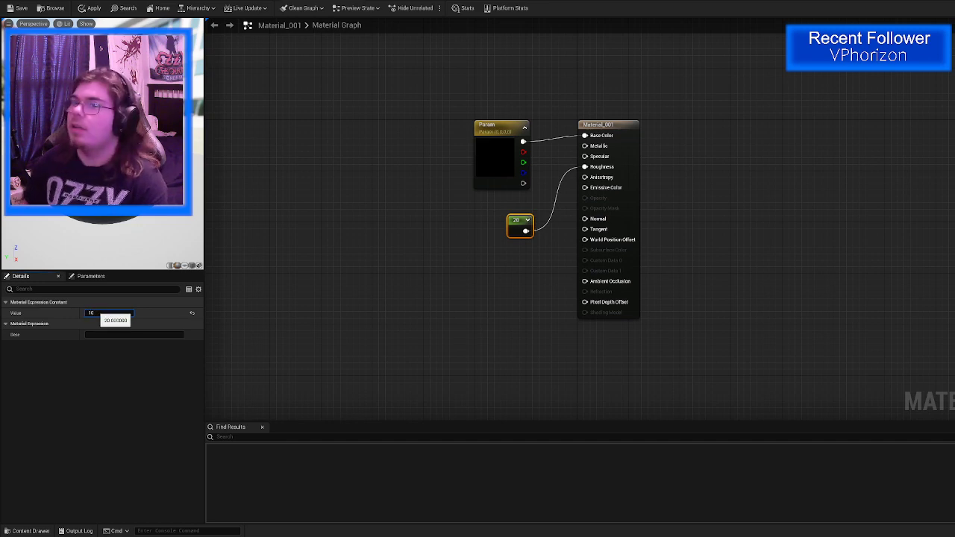
click(393, 283)
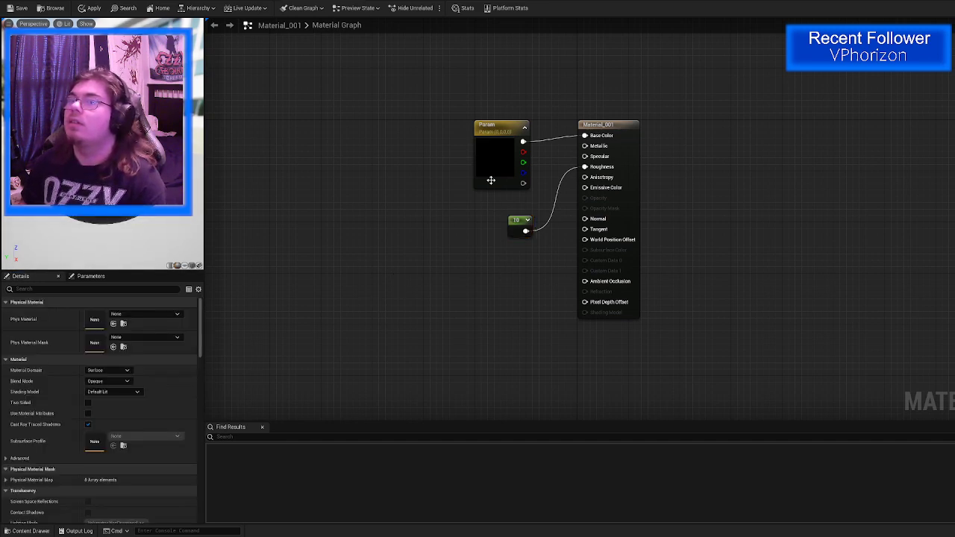
Step: Lower the Roughness constant to about 0.198 and apply the change to Material_001
click(518, 223)
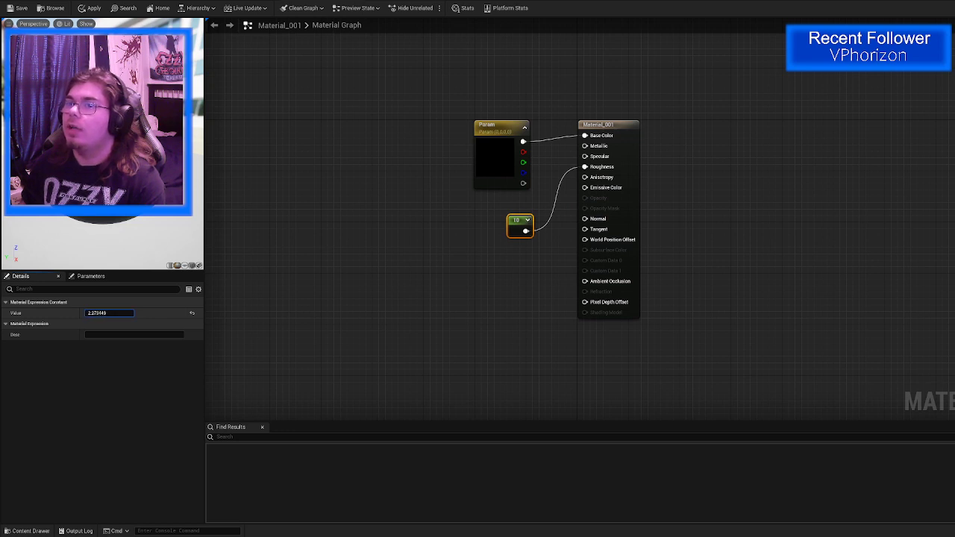
drag(108, 313, 99, 314)
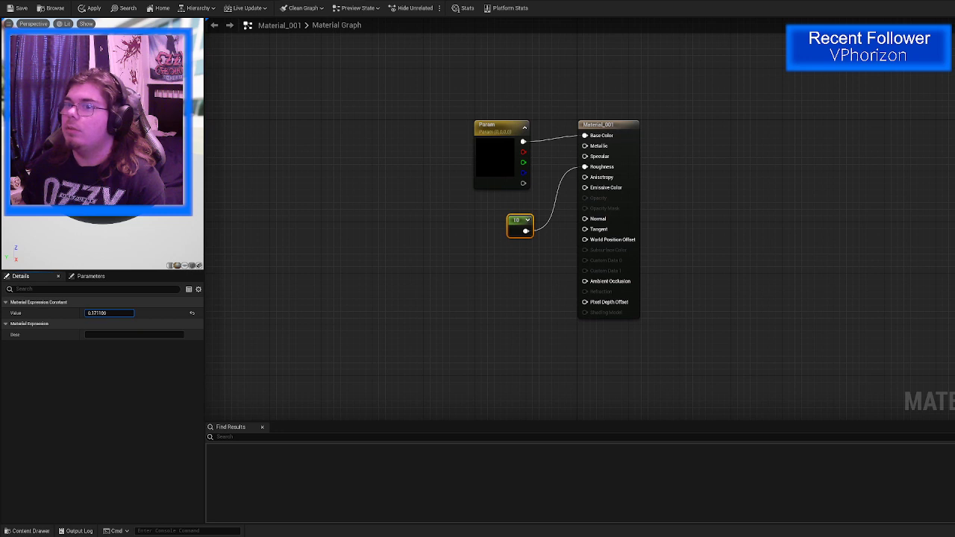
drag(109, 314, 104, 313)
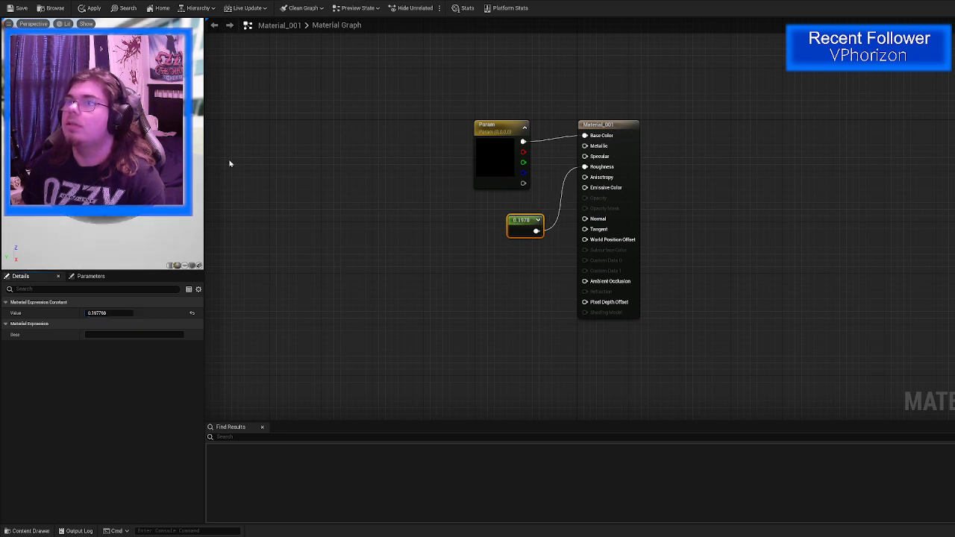
click(88, 9)
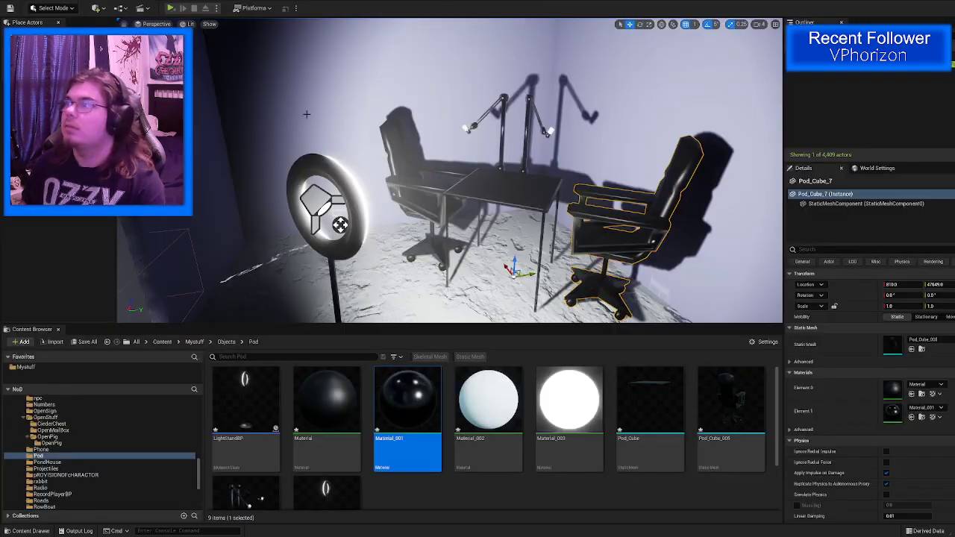
Step: Check the chairs and desk in the level, then reopen Material_001 and set its Param color to dark grey, value about 0.033
mouse_move(307, 114)
right_down()
mouse_move(317, 123)
mouse_move(287, 119)
mouse_move(276, 97)
mouse_move(306, 114)
right_up()
key(w)
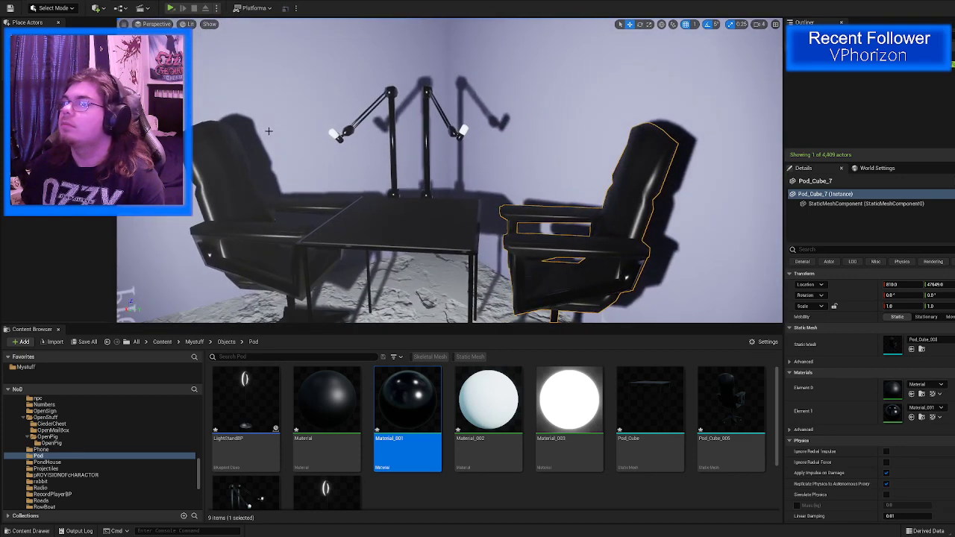
click(155, 6)
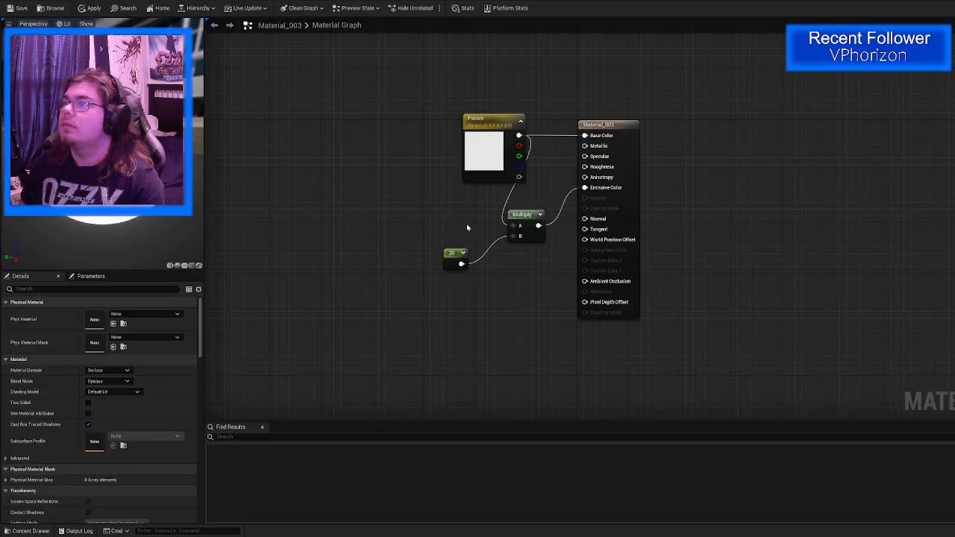
click(222, 4)
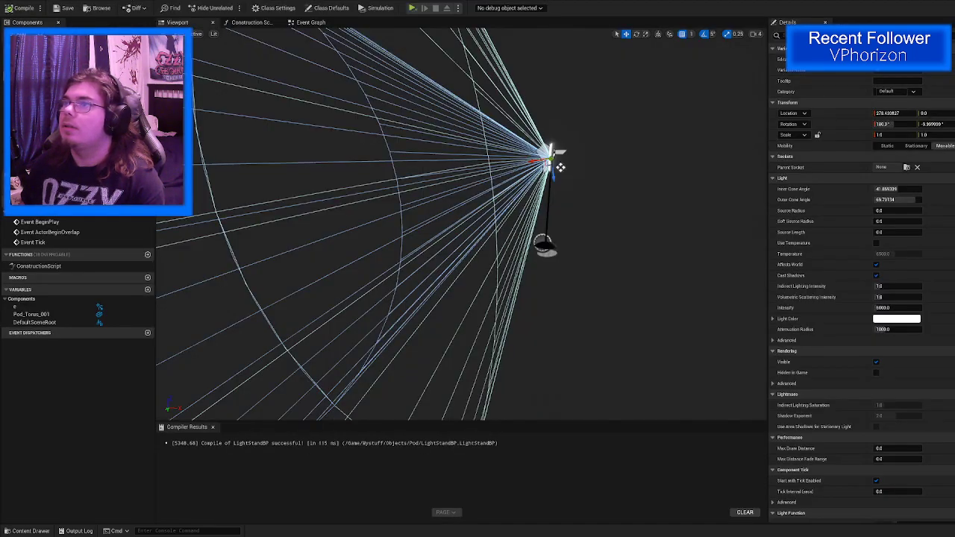
click(75, 3)
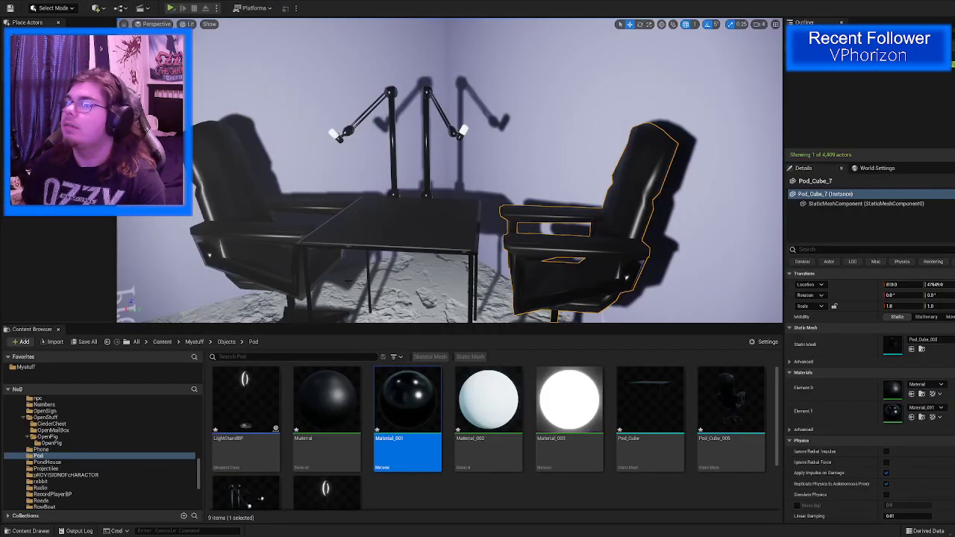
double_click(395, 396)
double_click(505, 152)
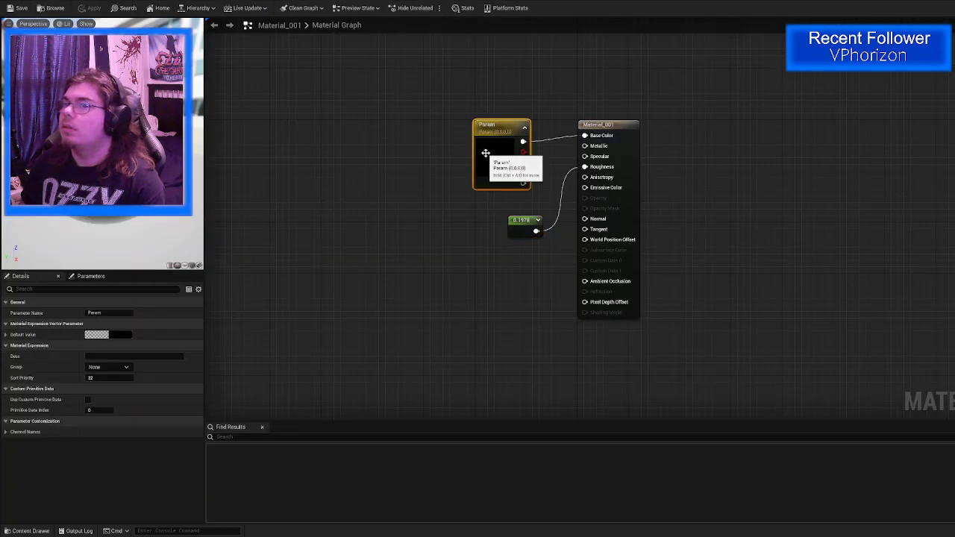
click(606, 261)
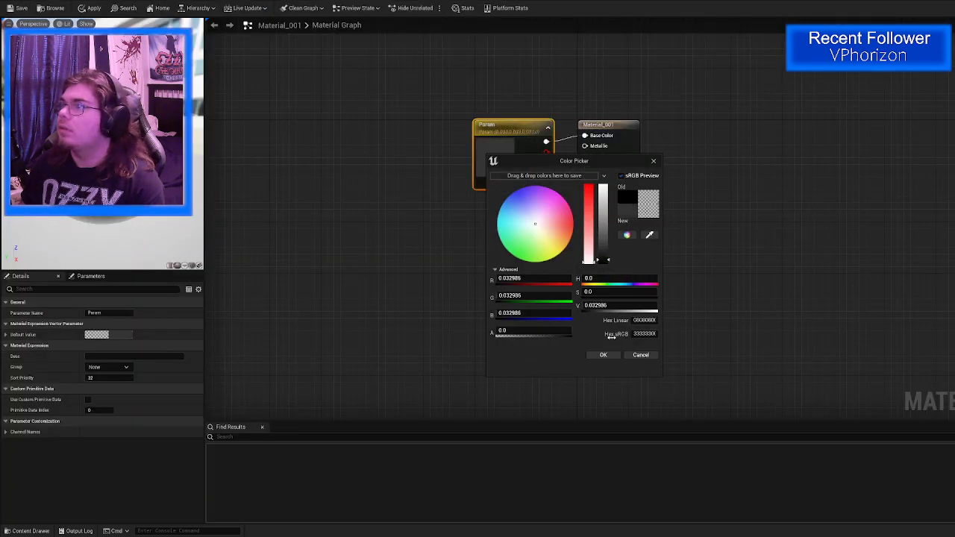
click(609, 356)
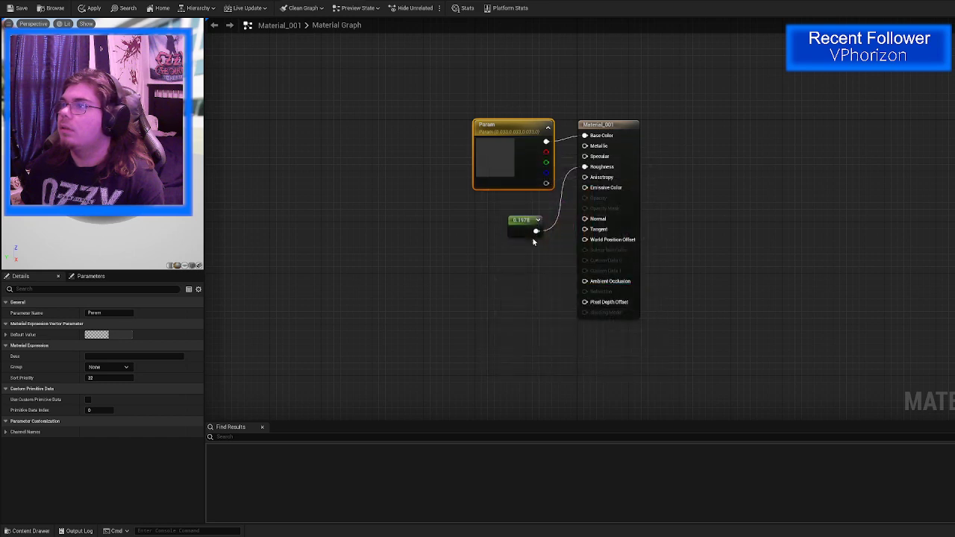
Step: Set the constant feeding Material_001's Roughness to 0.4
click(528, 229)
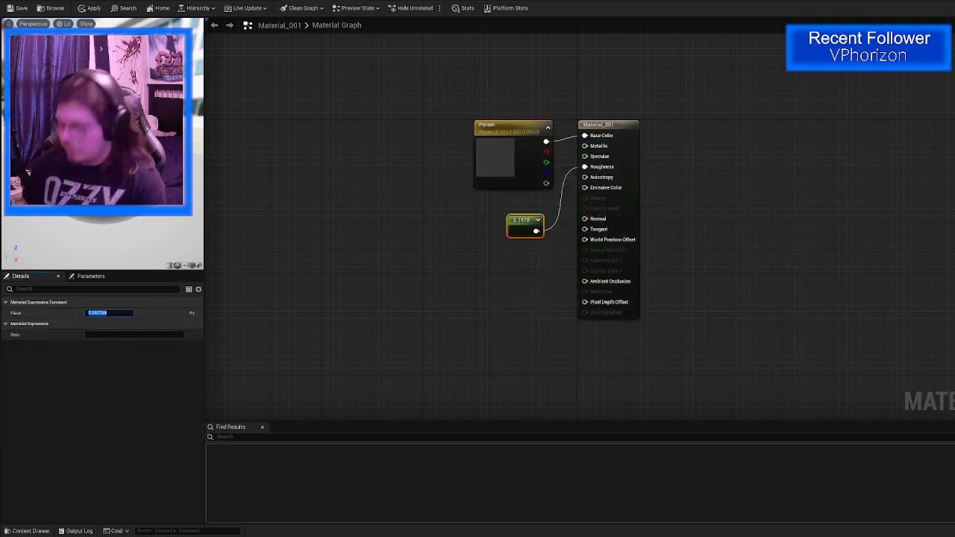
click(91, 314)
text(0.4)
key(Return)
click(398, 323)
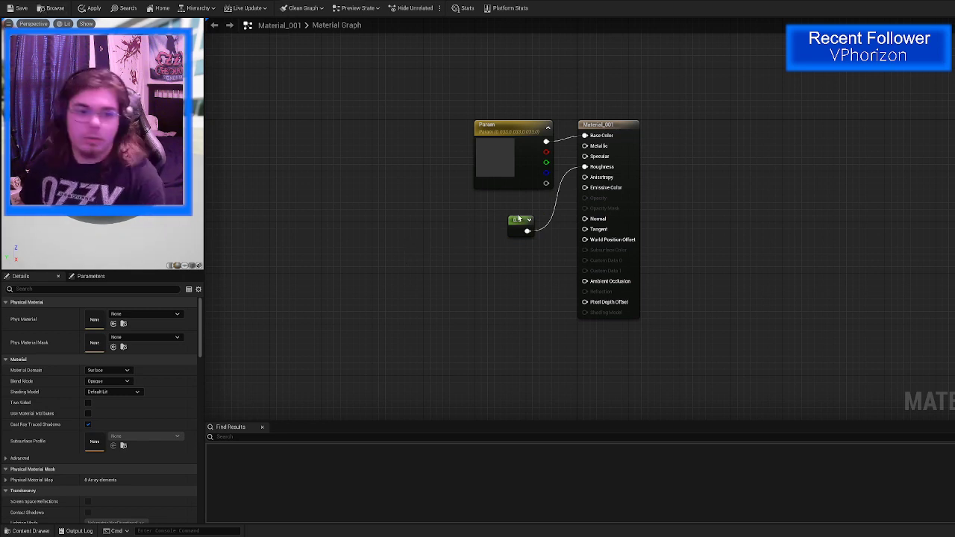
key(ctrl+v)
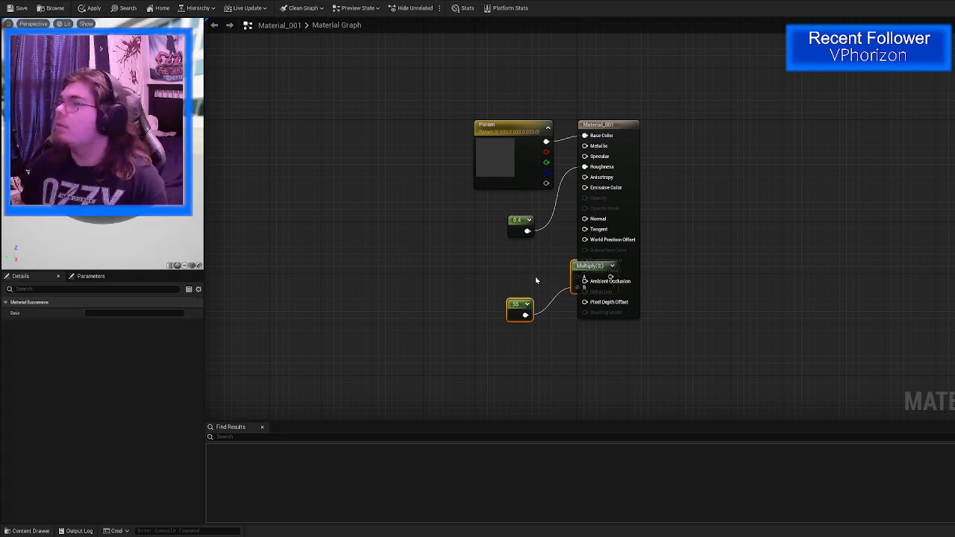
click(559, 279)
click(572, 268)
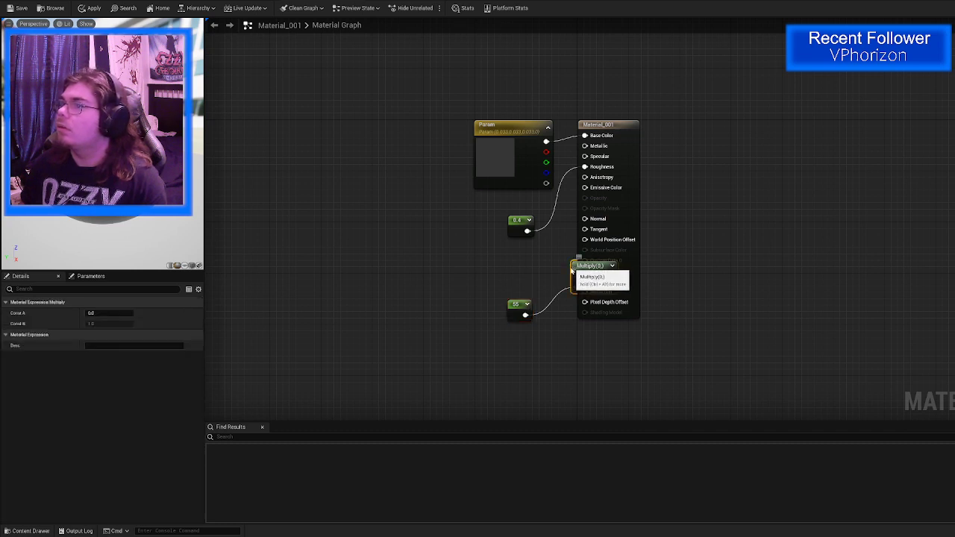
drag(573, 266, 527, 263)
key(Delete)
click(521, 312)
key(Delete)
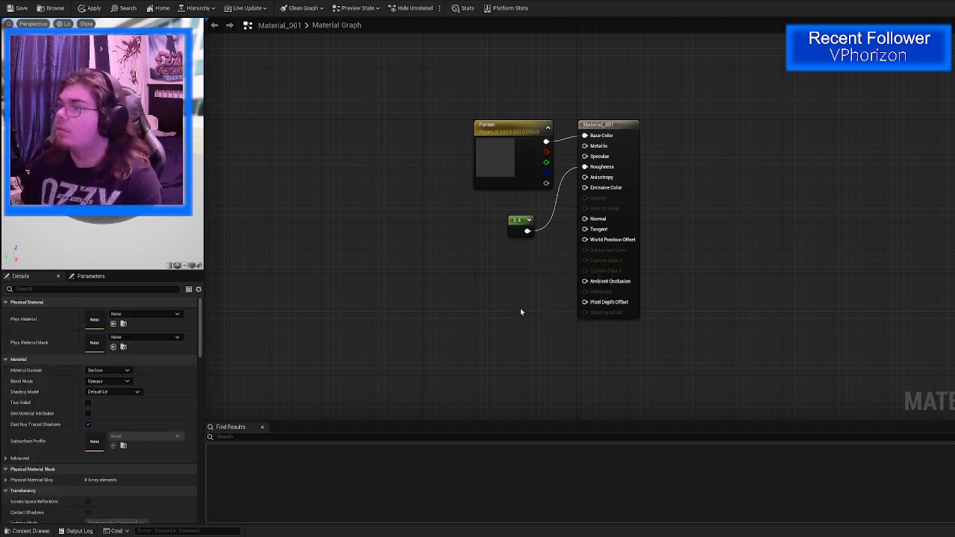
Step: Duplicate the 0.4 constant, wire the original to Metallic and the copy, set to 1, to Roughness, and apply the material
click(518, 221)
key(ctrl+c)
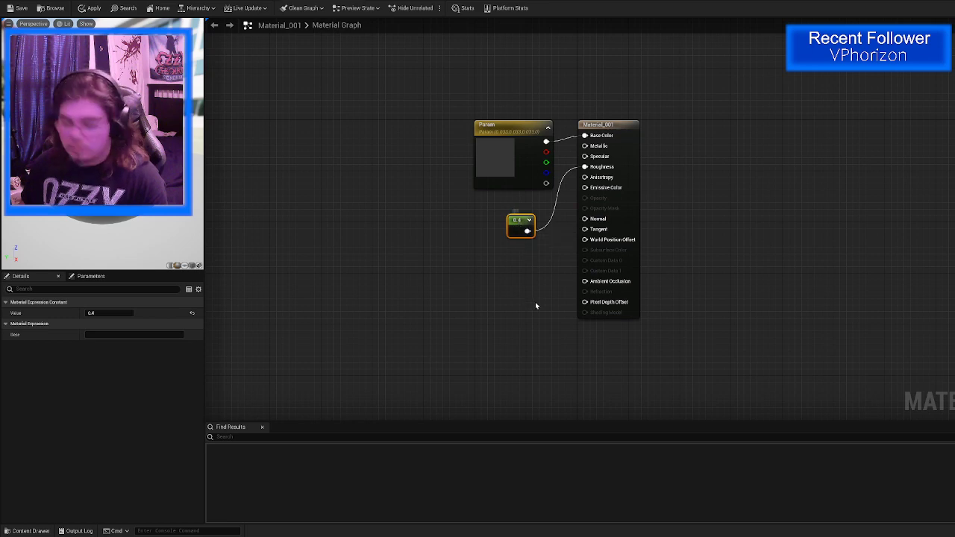
key(ctrl+v)
drag(549, 315, 585, 156)
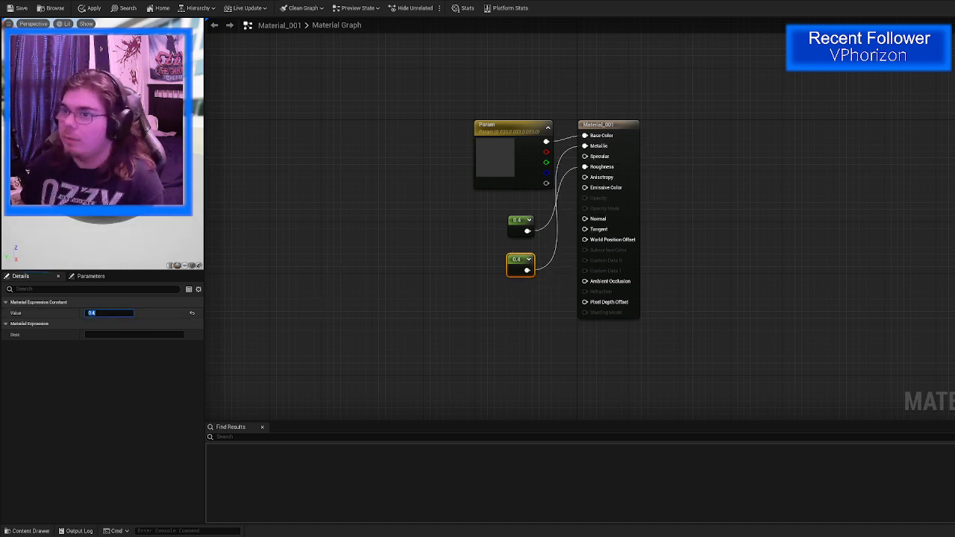
text(1)
click(418, 304)
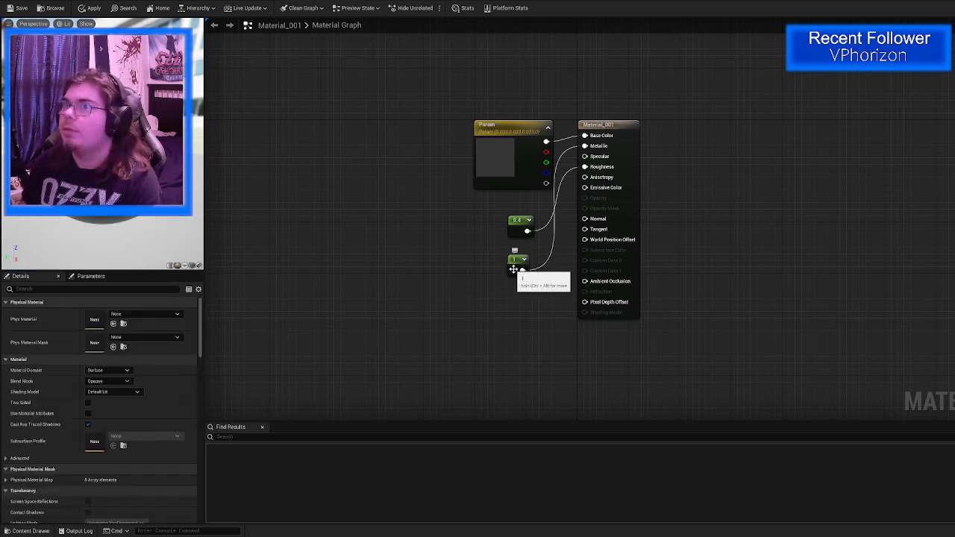
click(88, 8)
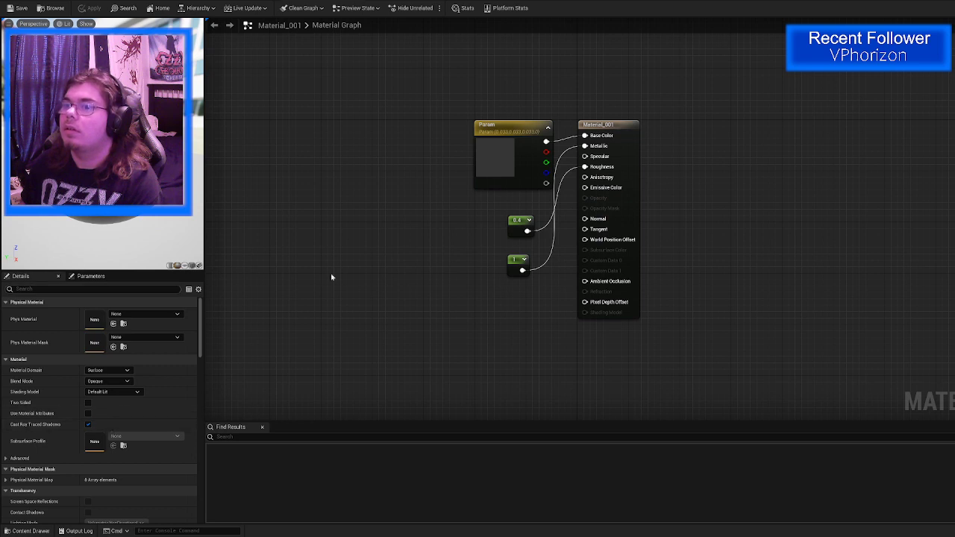
Step: Set the Roughness constant to 0.7 and apply the change to Material_001
click(516, 262)
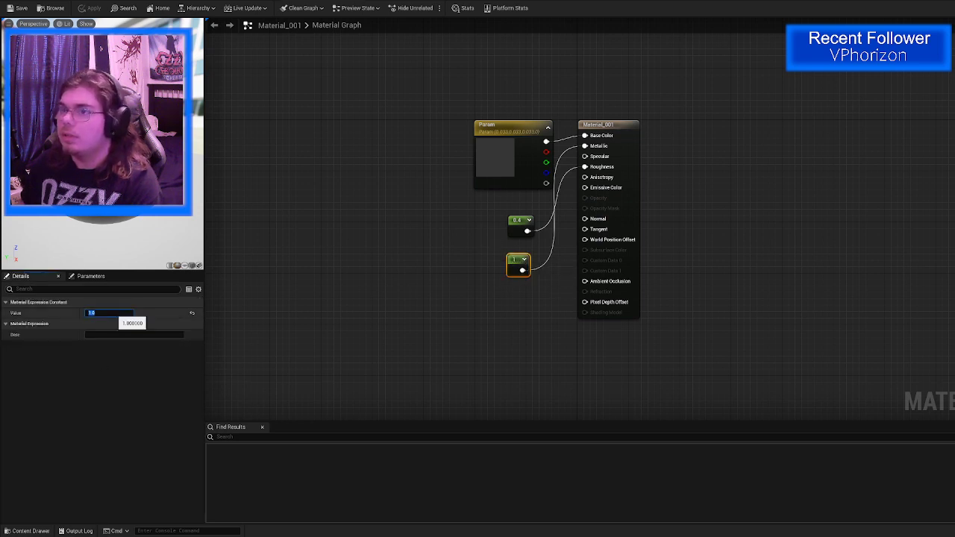
text(0.6)
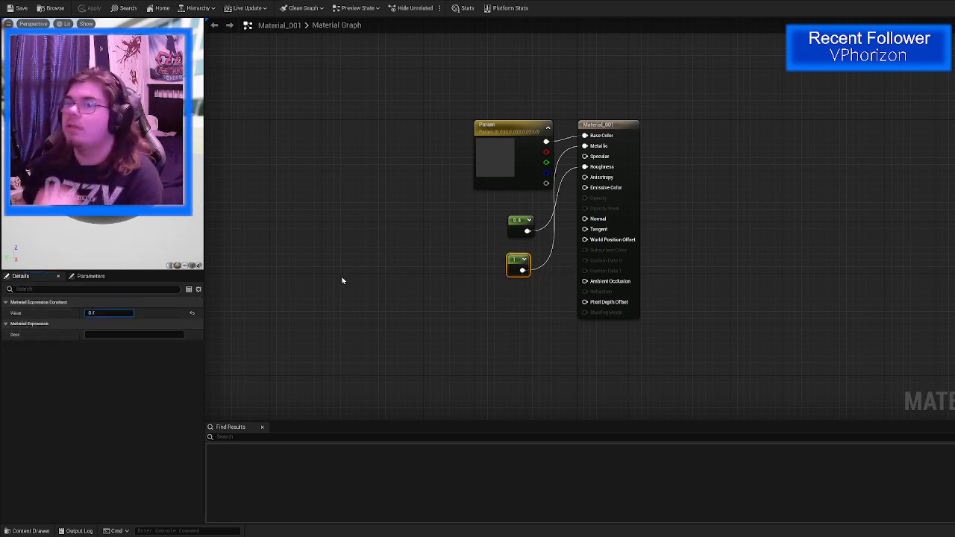
click(337, 275)
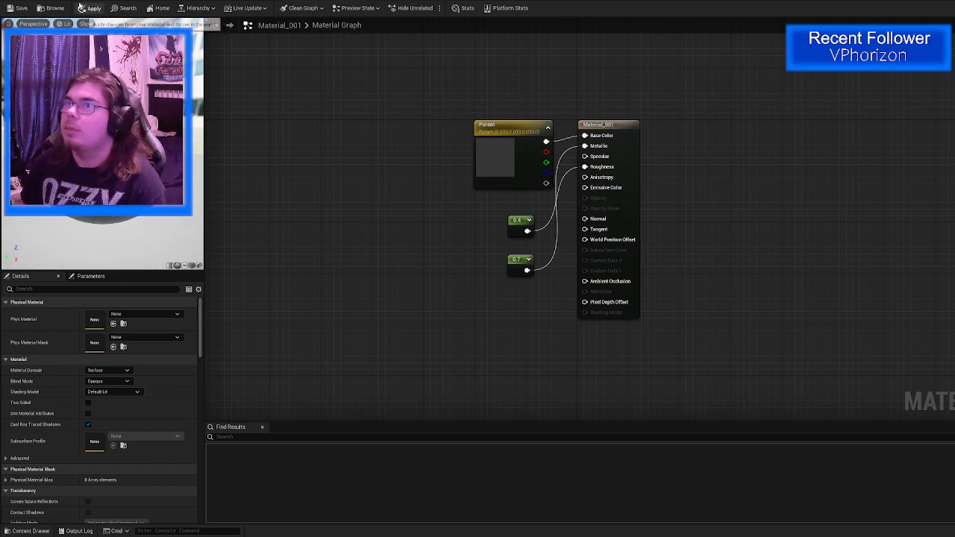
click(90, 7)
Step: Check the chairs and desk in the level, then open the Pod folder's Material and add a constant set to 0.85
click(73, 0)
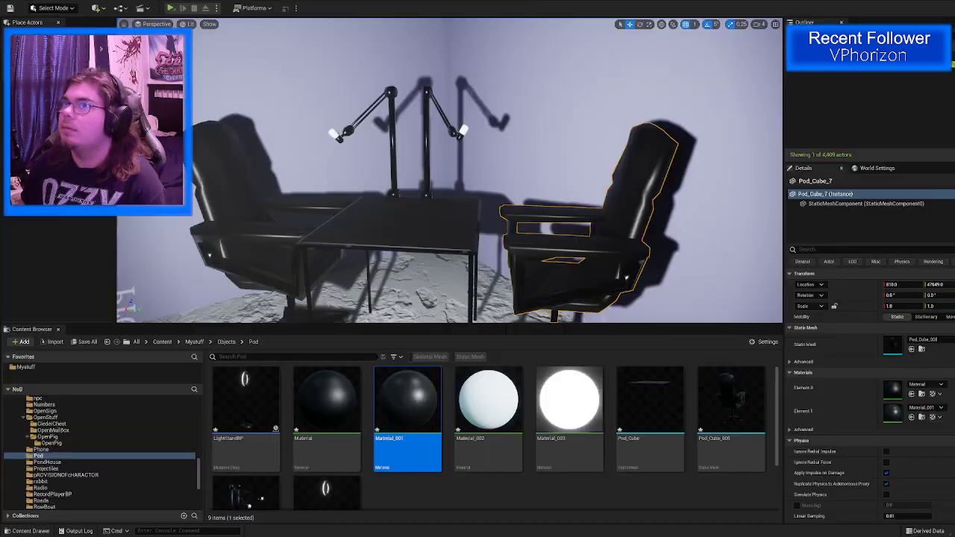
right_drag(450, 172, 552, 161)
right_drag(296, 288, 296, 288)
double_click(335, 404)
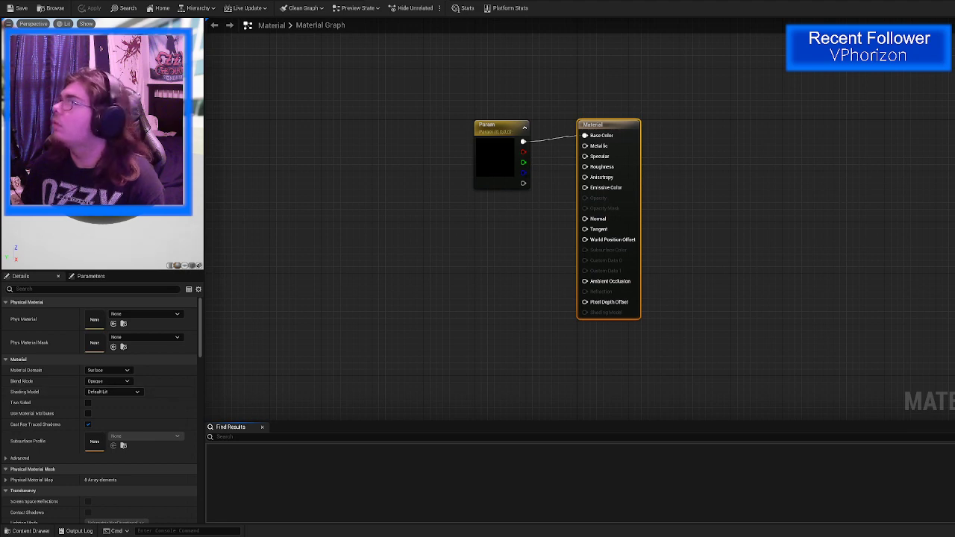
click(953, 52)
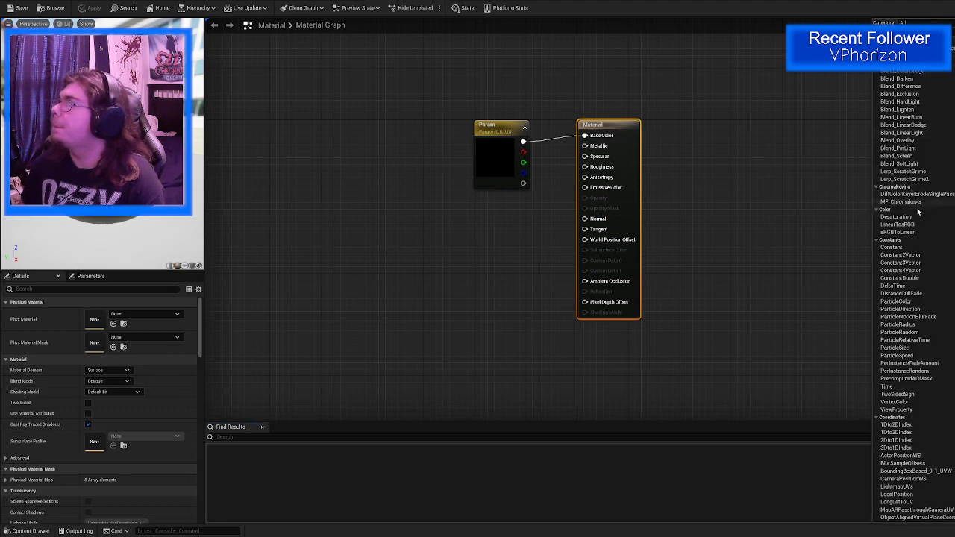
drag(906, 251, 431, 253)
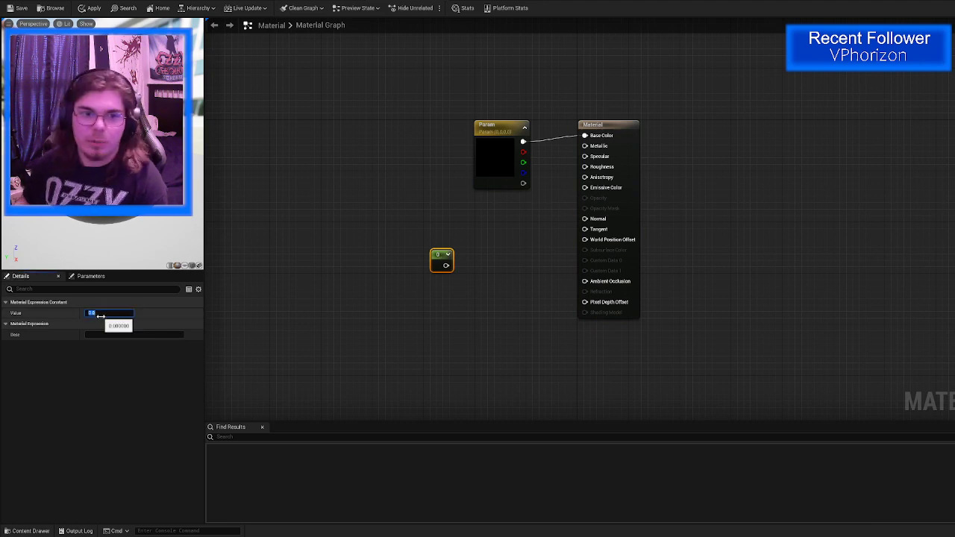
text(0.)
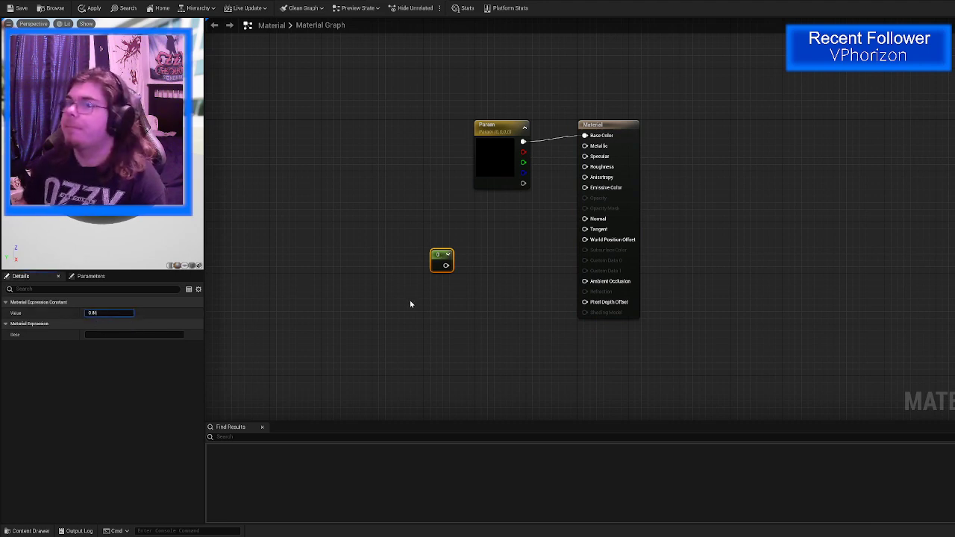
click(409, 304)
Step: Wire the 0.85 constant into Material's Roughness, place it below the Param node, and apply the material
drag(453, 265, 598, 222)
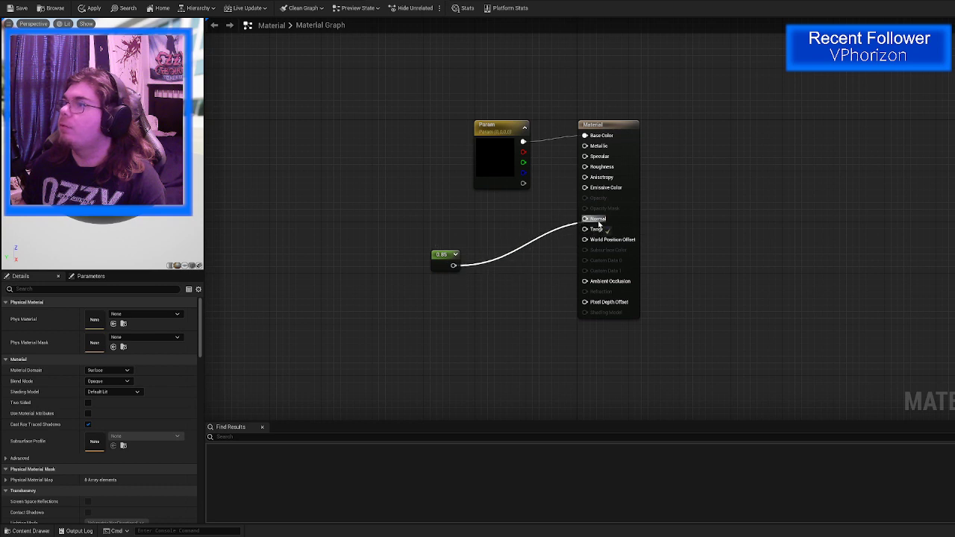
drag(445, 259, 586, 167)
alt+click(505, 232)
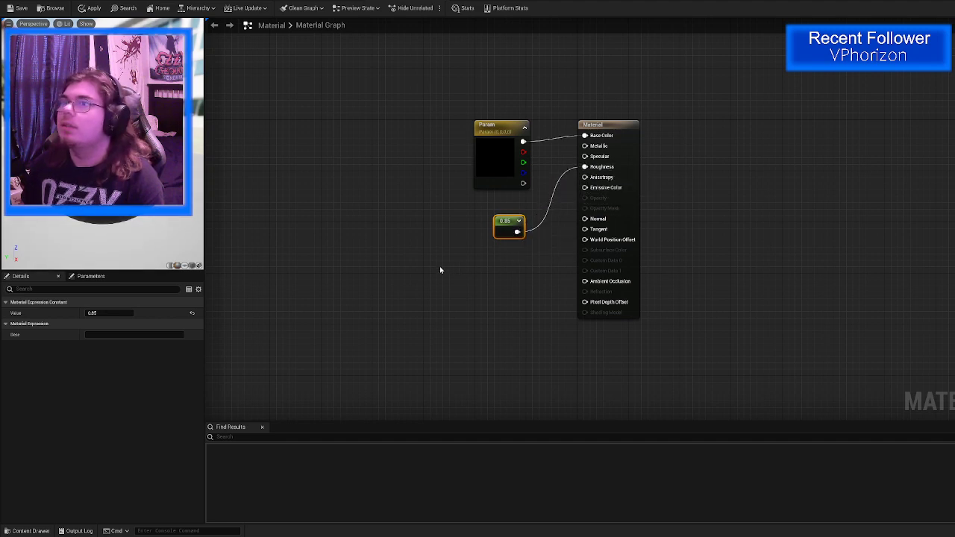
click(87, 7)
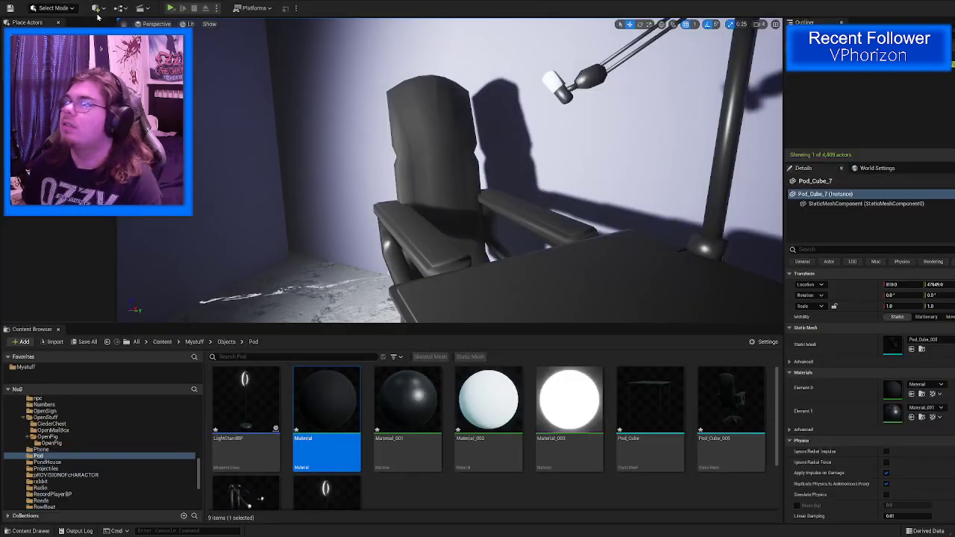
Step: Inspect the chair and desk surfaces in the level from several angles
right_drag(472, 306, 552, 343)
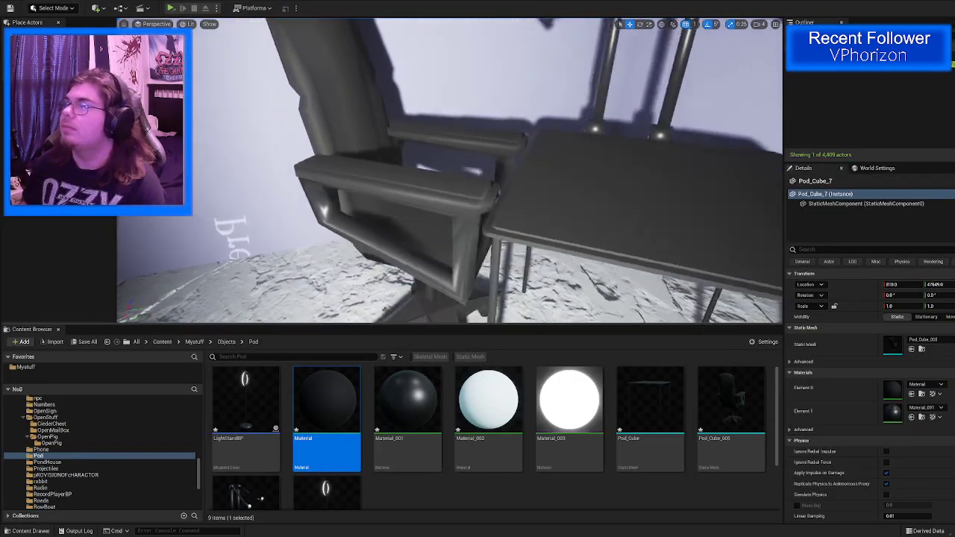
right_drag(472, 224, 485, 194)
right_drag(450, 170, 485, 173)
key(s)
key(a)
Step: Reopen Material, check the color of its Param node, and return to the level
double_click(326, 403)
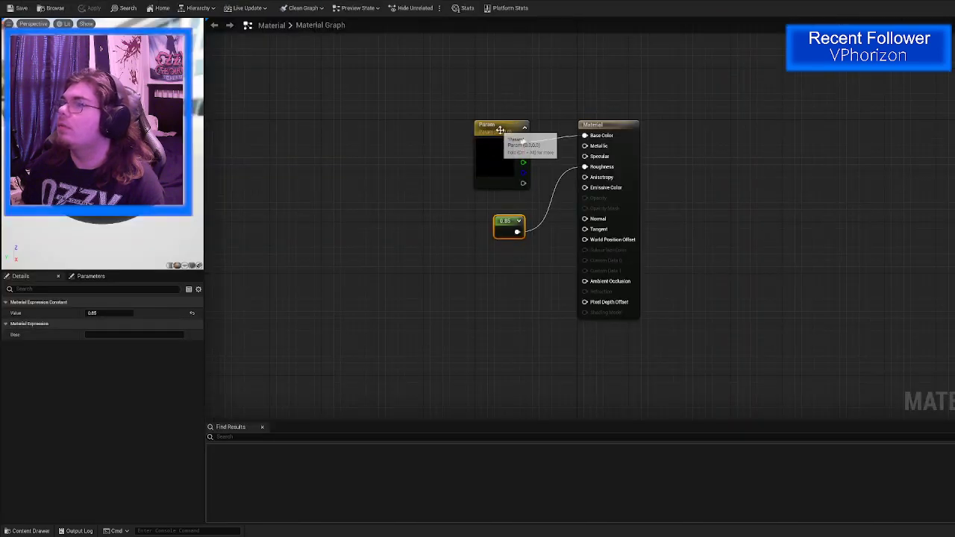
double_click(499, 153)
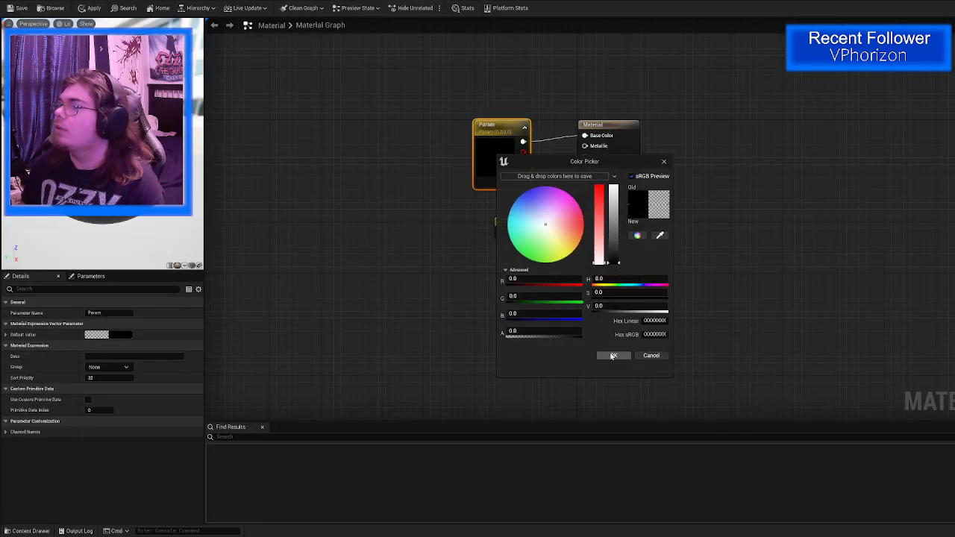
click(613, 355)
click(21, 9)
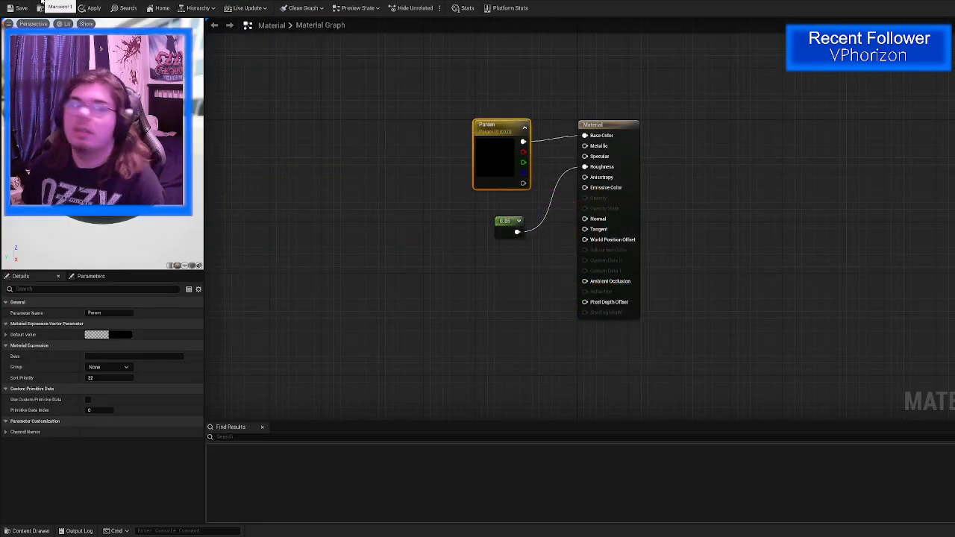
click(51, 8)
mouse_move(430, 225)
right_down()
mouse_move(373, 226)
mouse_move(358, 238)
mouse_move(366, 261)
mouse_move(430, 225)
right_up()
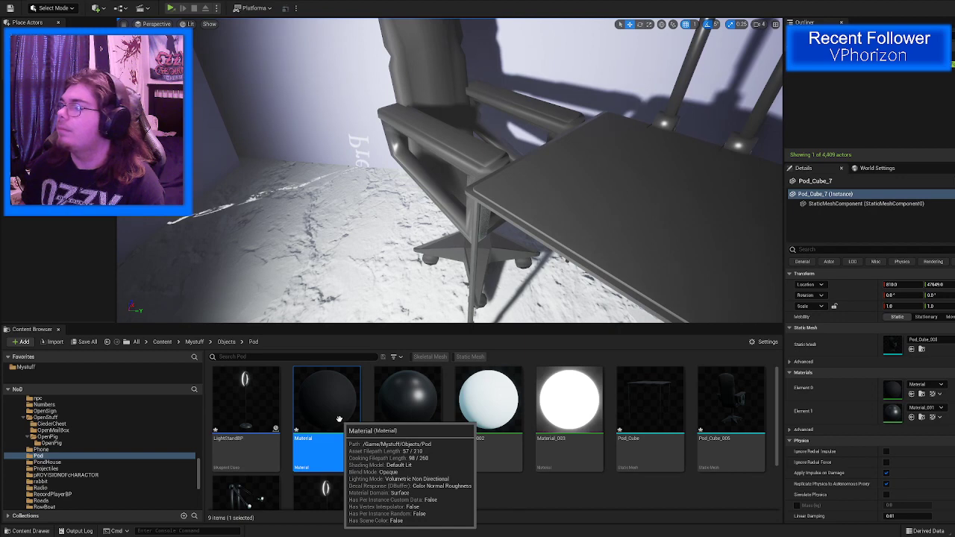
Step: Show the whole Content folder in the content drawer, filtered to Material assets
key(ctrl+space)
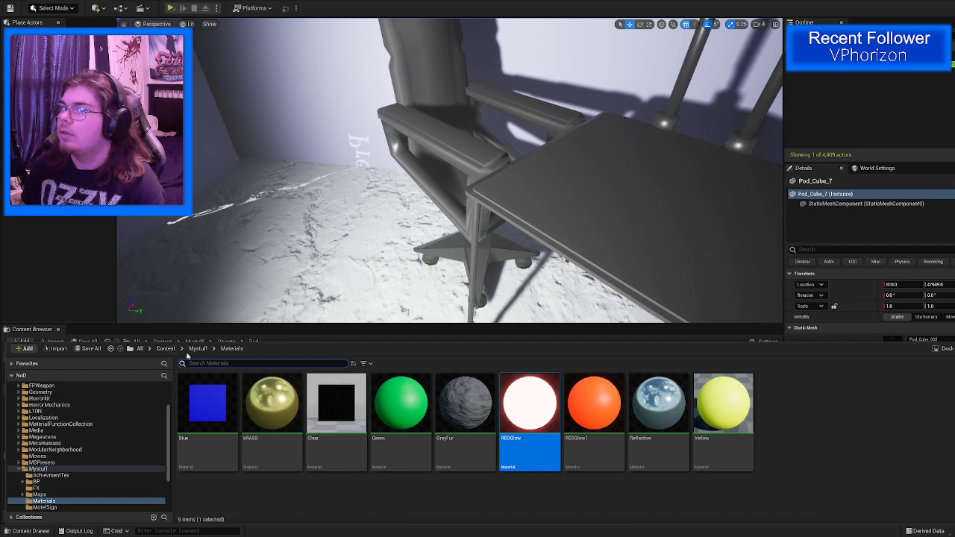
click(166, 349)
click(363, 364)
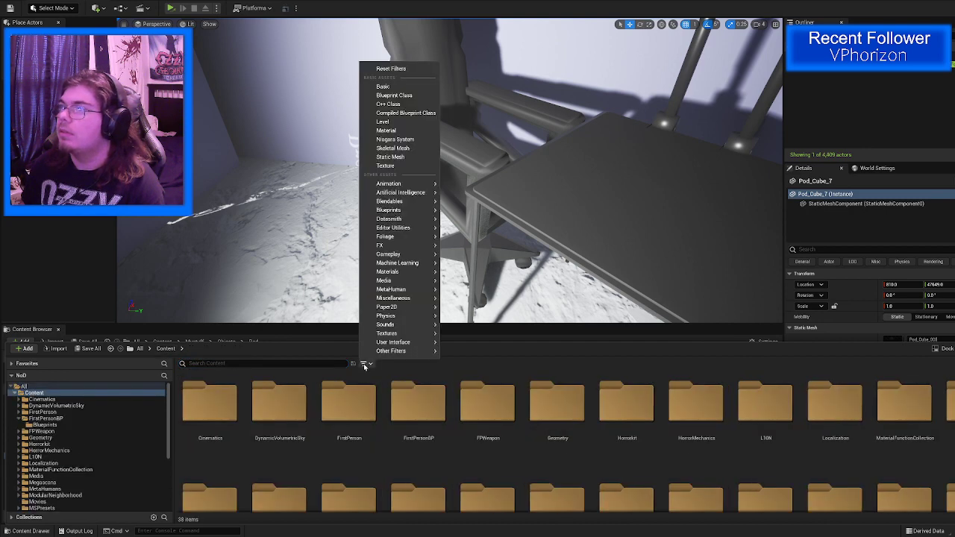
click(403, 132)
Step: Browse the project's filtered materials for one with a surface texture to reuse
scroll(514, 463, down, 10)
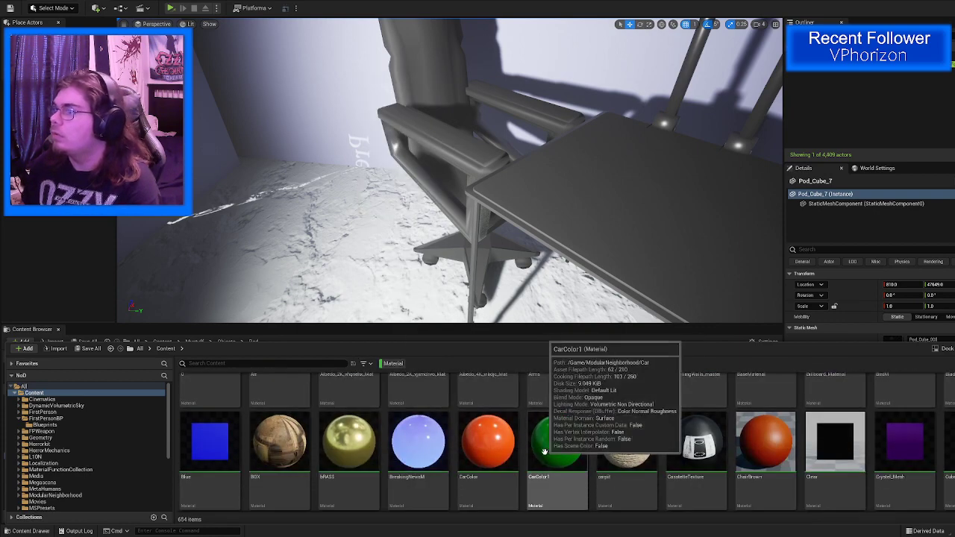
scroll(543, 451, down, 15)
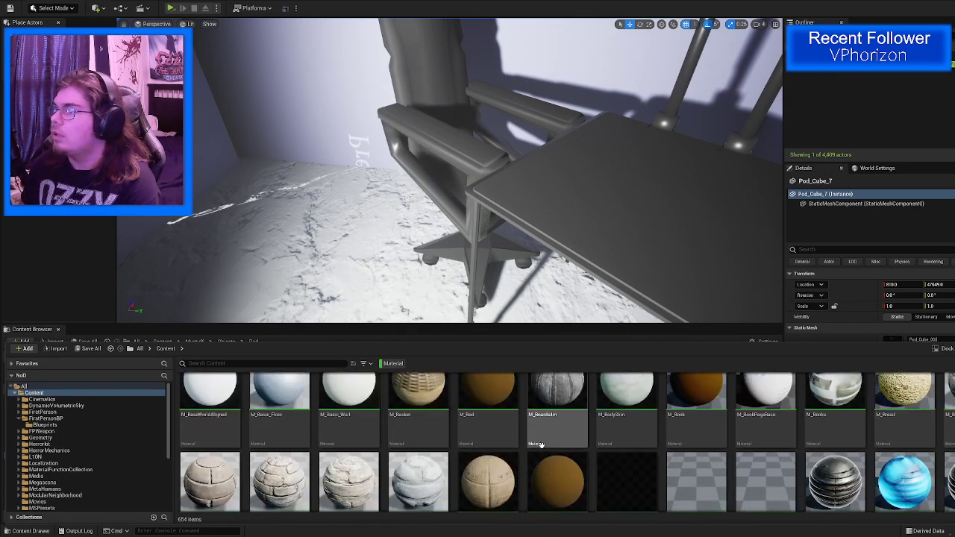
scroll(541, 445, down, 12)
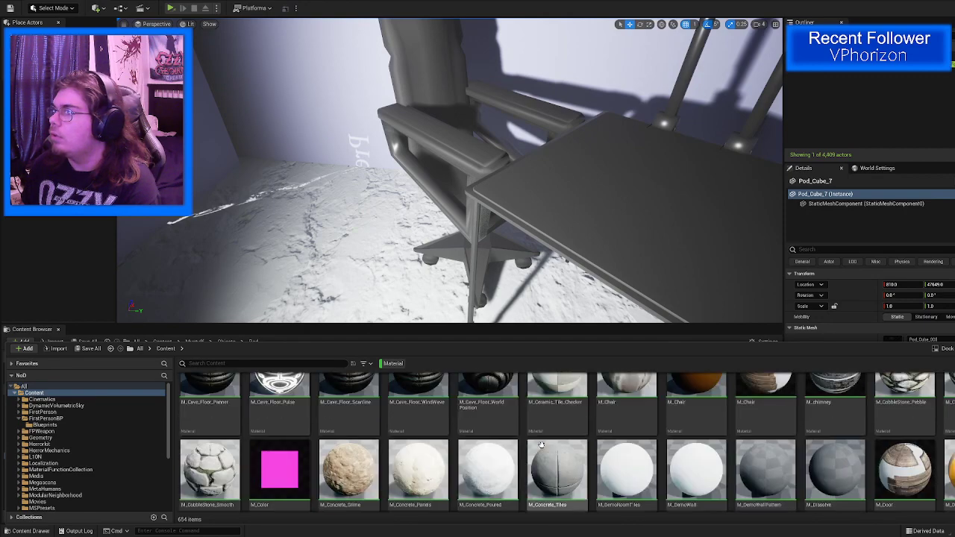
scroll(541, 444, down, 3)
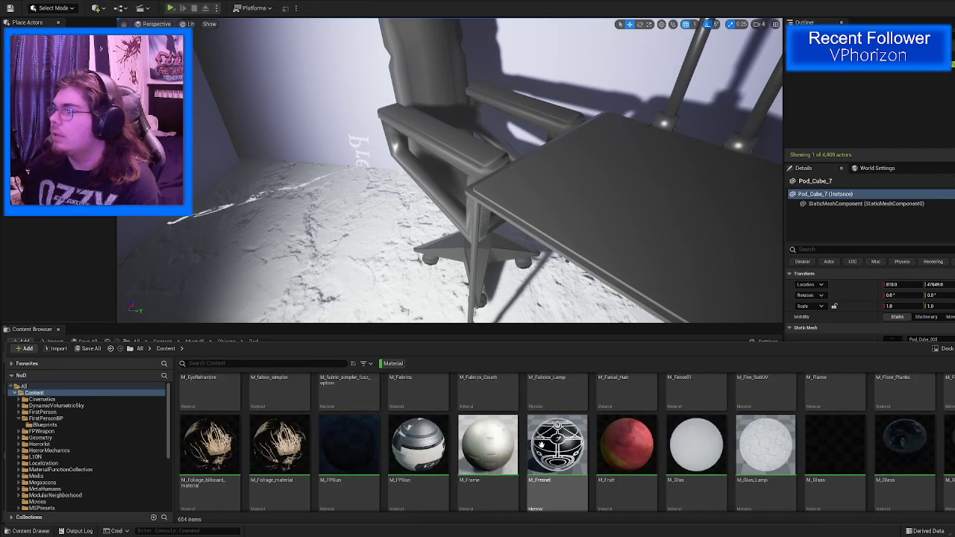
scroll(541, 443, down, 2)
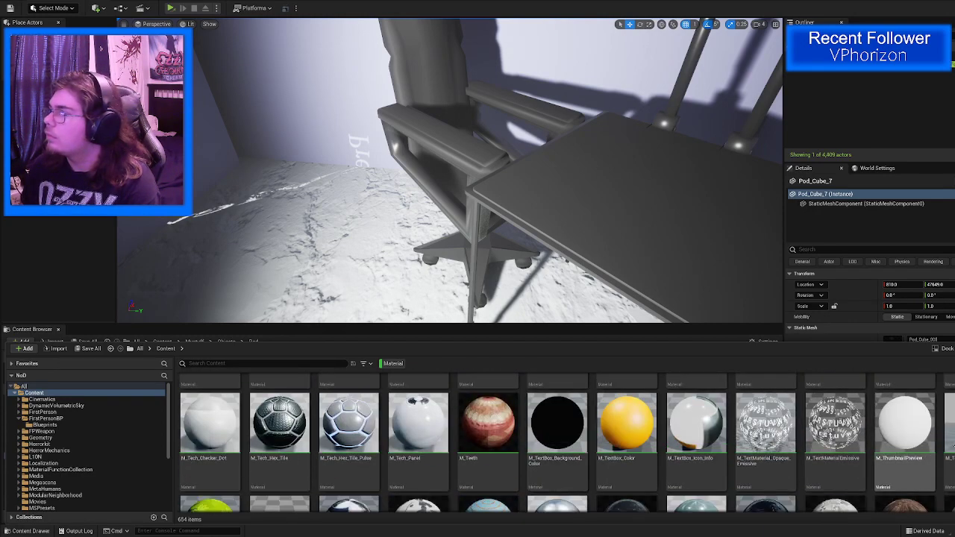
scroll(559, 440, down, 3)
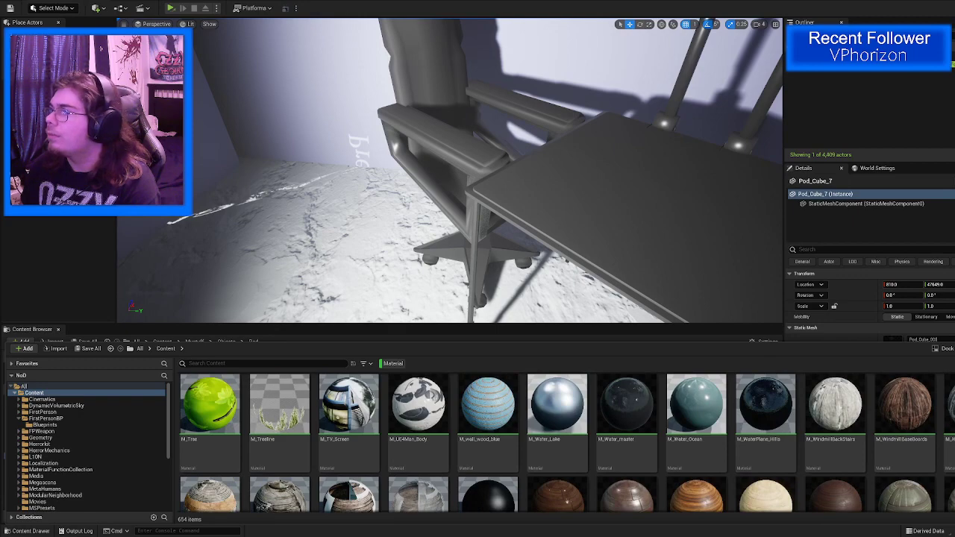
scroll(560, 440, down, 2)
scroll(560, 440, down, 10)
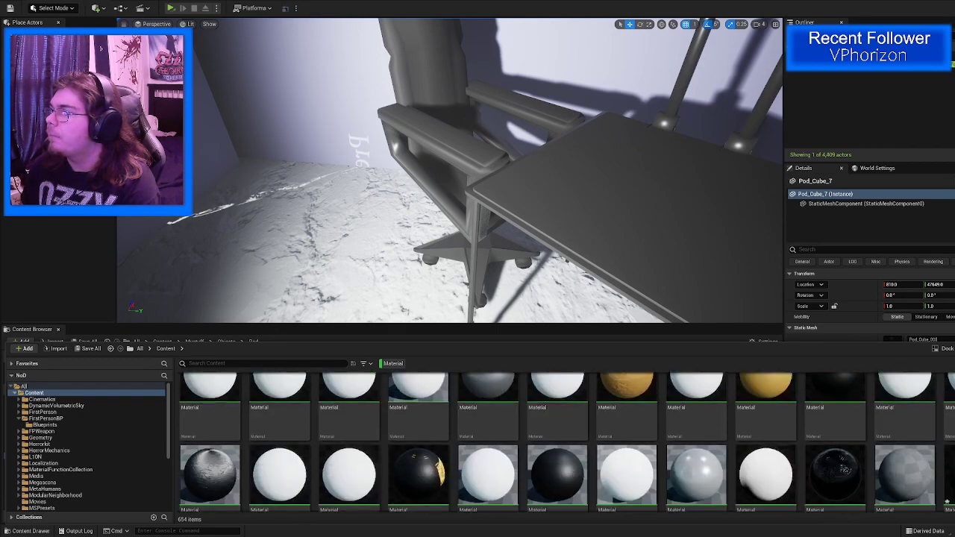
scroll(560, 441, down, 12)
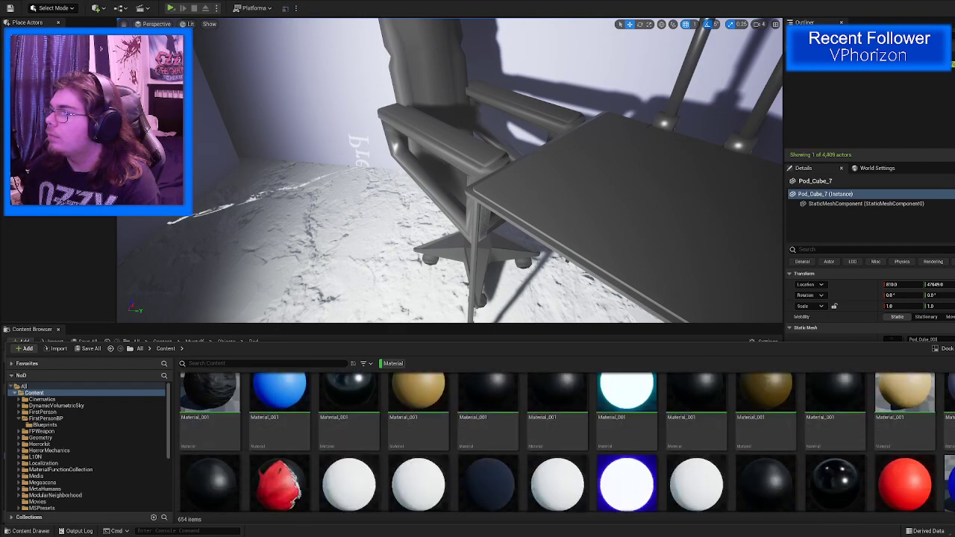
scroll(560, 440, up, 3)
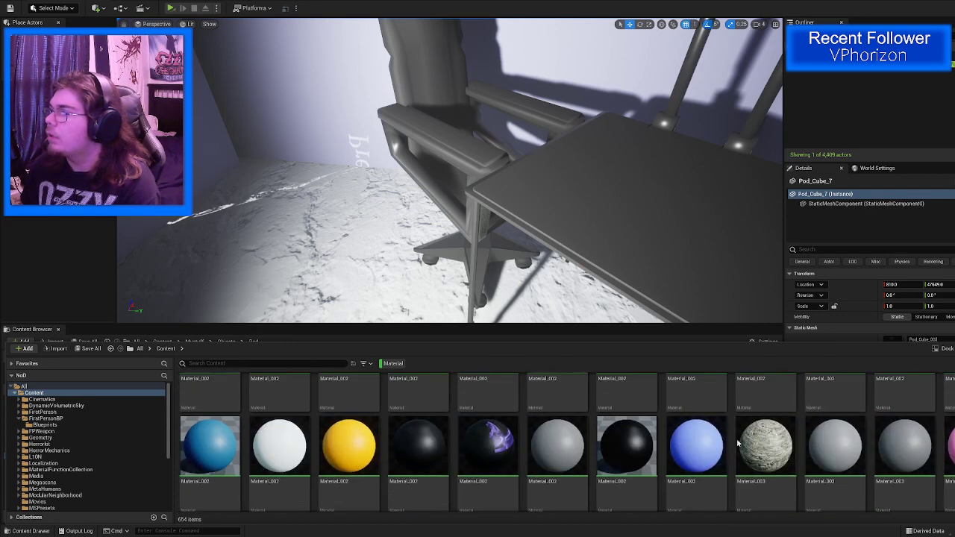
mouse_move(766, 444)
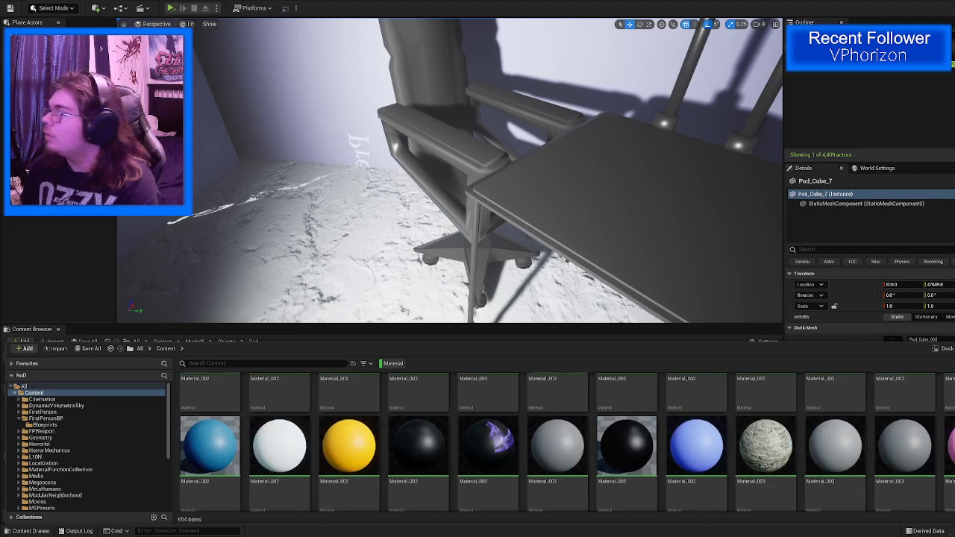
scroll(559, 440, down, 5)
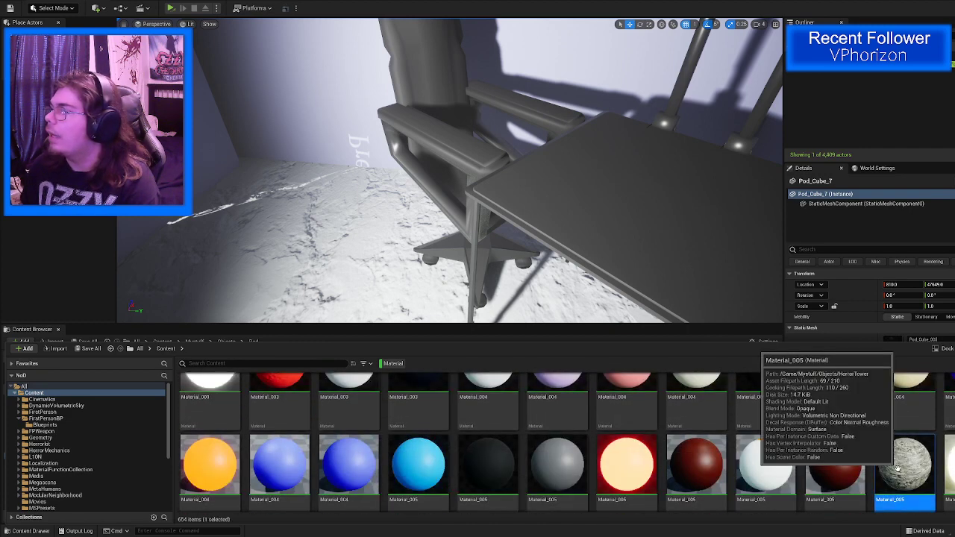
Step: Open the stone-textured Material_005 to examine its node graph, then close it and return to the level
double_click(904, 466)
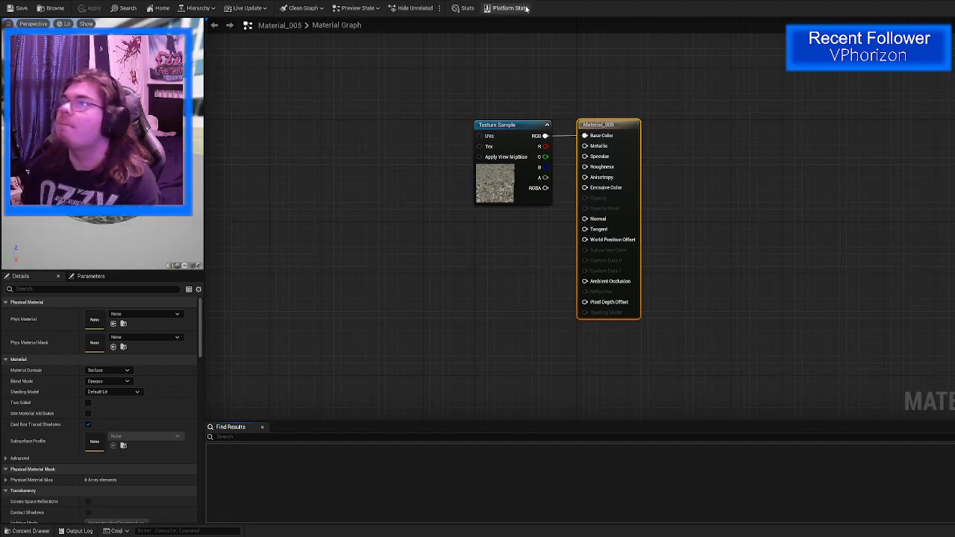
click(522, 0)
click(954, 1)
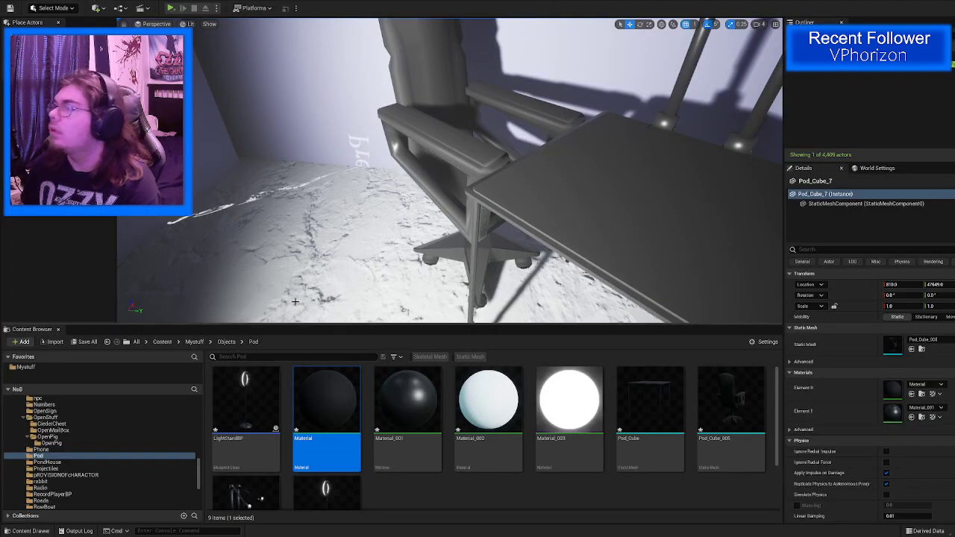
Step: Find the Metal material in the filtered list, open it, and copy its normal map Texture Sample node
key(ctrl+space)
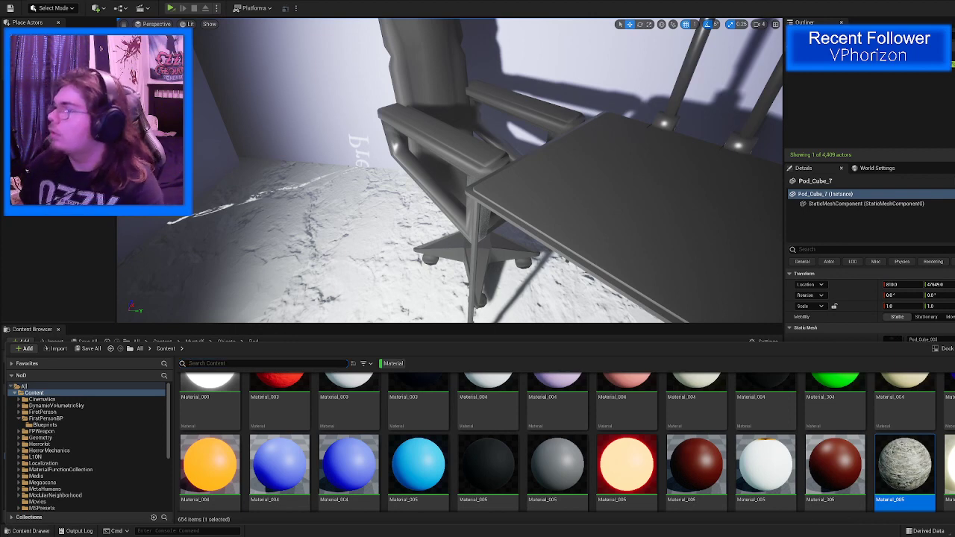
scroll(567, 443, down, 10)
scroll(567, 442, down, 1)
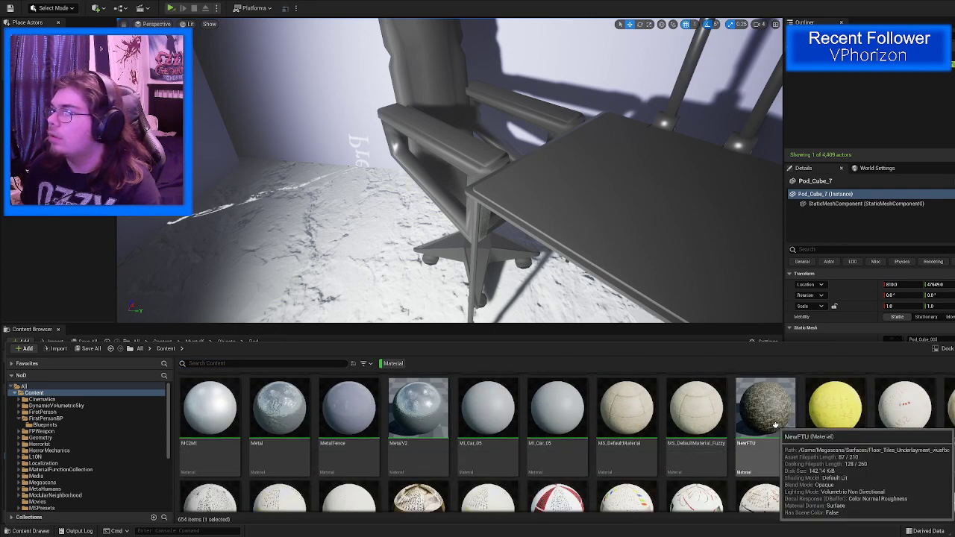
double_click(286, 407)
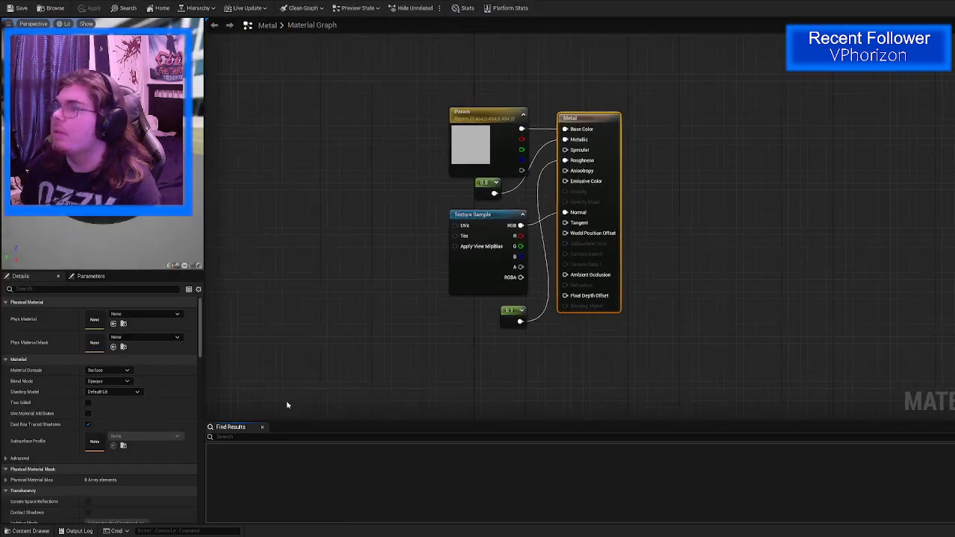
right_drag(483, 243, 503, 250)
click(490, 221)
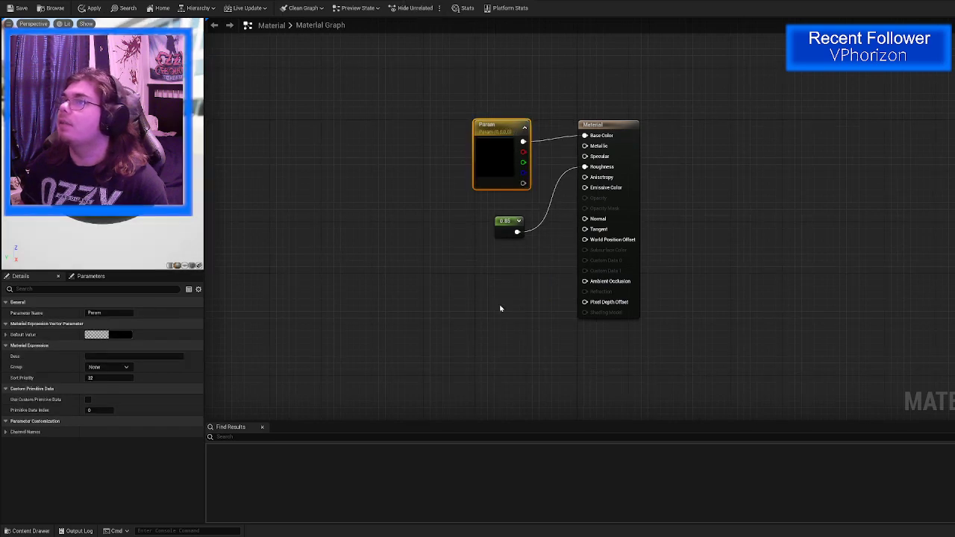
Step: Paste the normal map Texture Sample into Material's graph, wire its RGB output to Normal, and apply the material
click(479, 275)
key(ctrl+v)
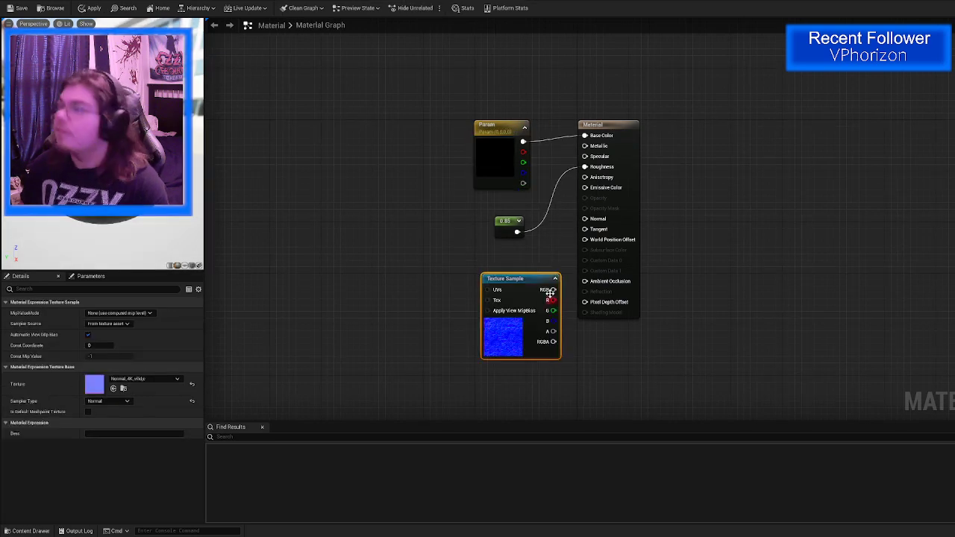
drag(552, 290, 587, 217)
click(475, 1)
click(420, 1)
click(557, 260)
drag(553, 289, 585, 219)
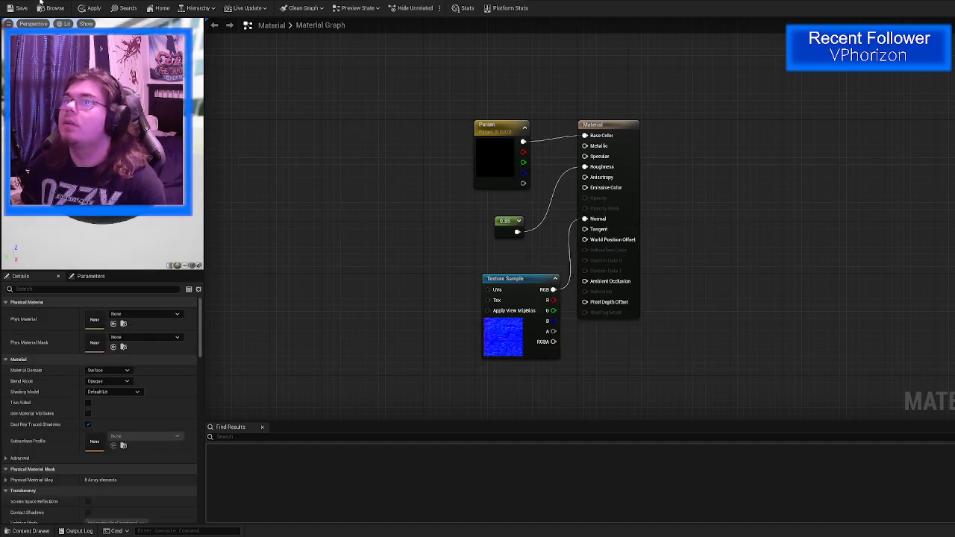
click(97, 8)
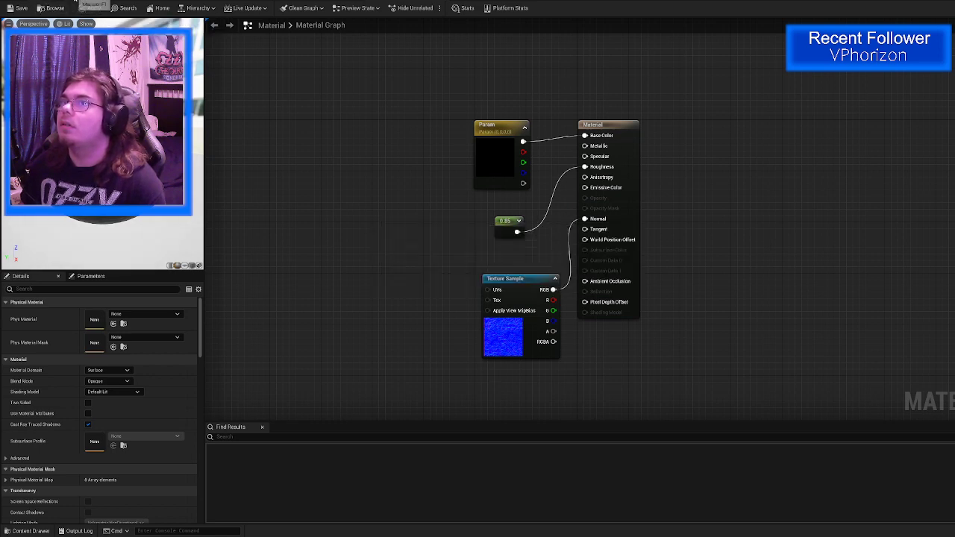
Step: Return to the level and examine the textured surface on the chair and desk from several angles
click(79, 1)
right_drag(422, 217, 384, 169)
right_drag(458, 198, 457, 200)
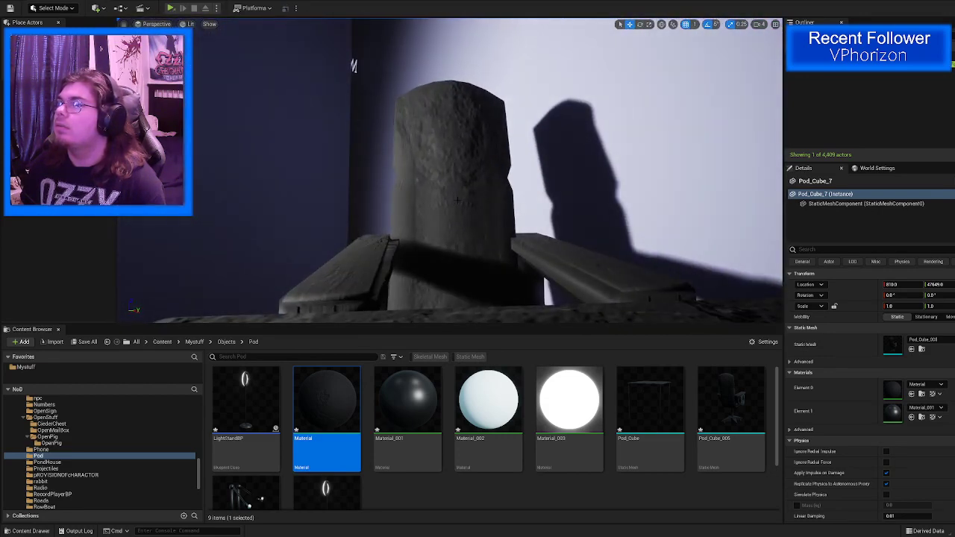
right_drag(279, 105, 270, 103)
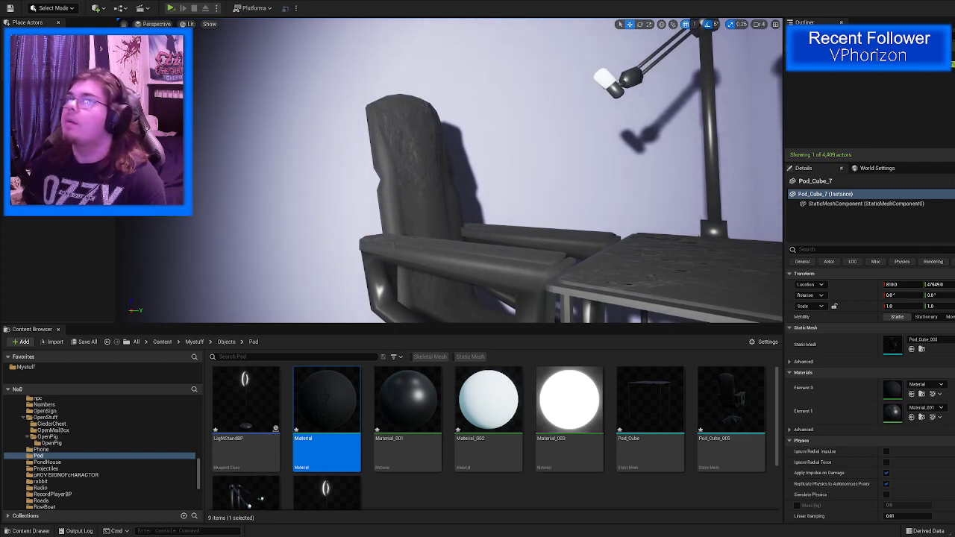
Step: Reopen Material's graph, select its roughness constant, and try adjusting the base color parameter's alpha
click(139, 0)
click(262, 0)
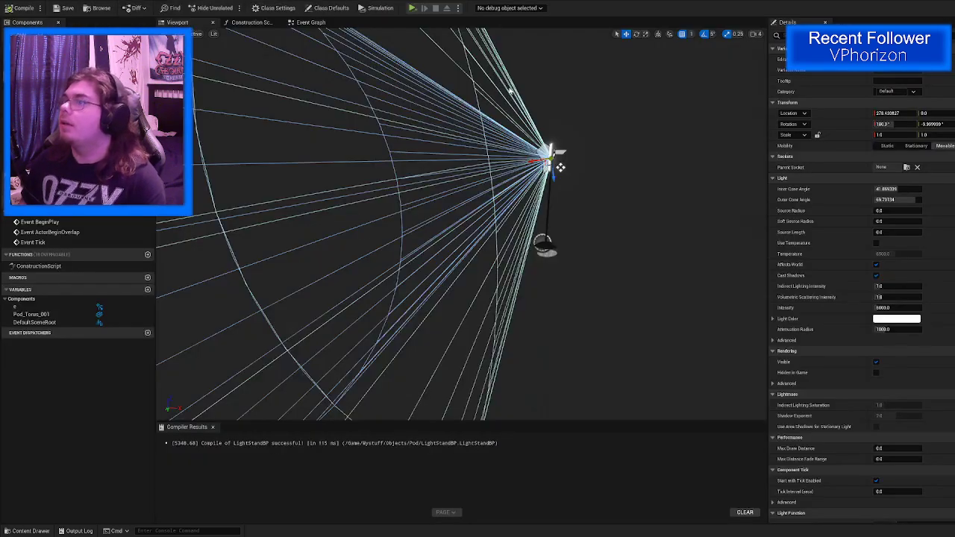
click(300, 0)
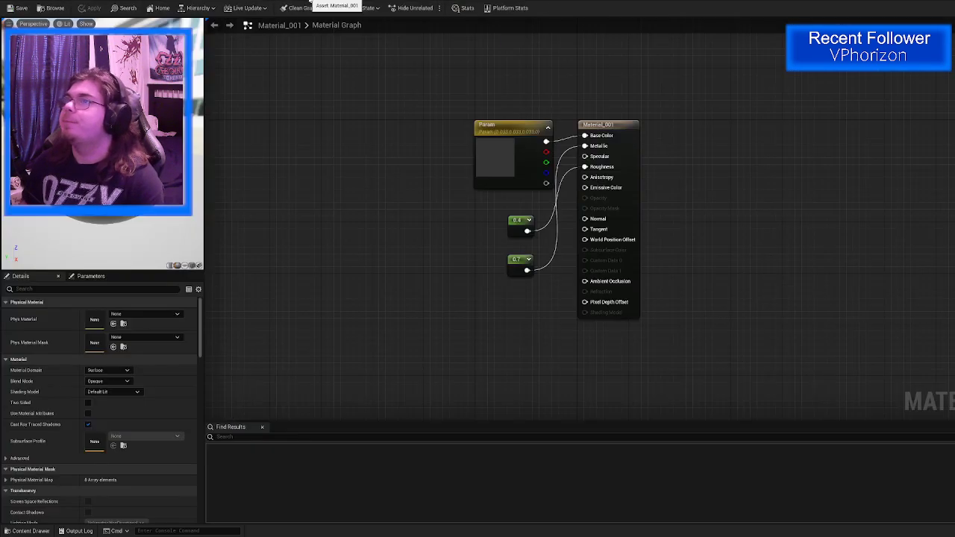
click(390, 1)
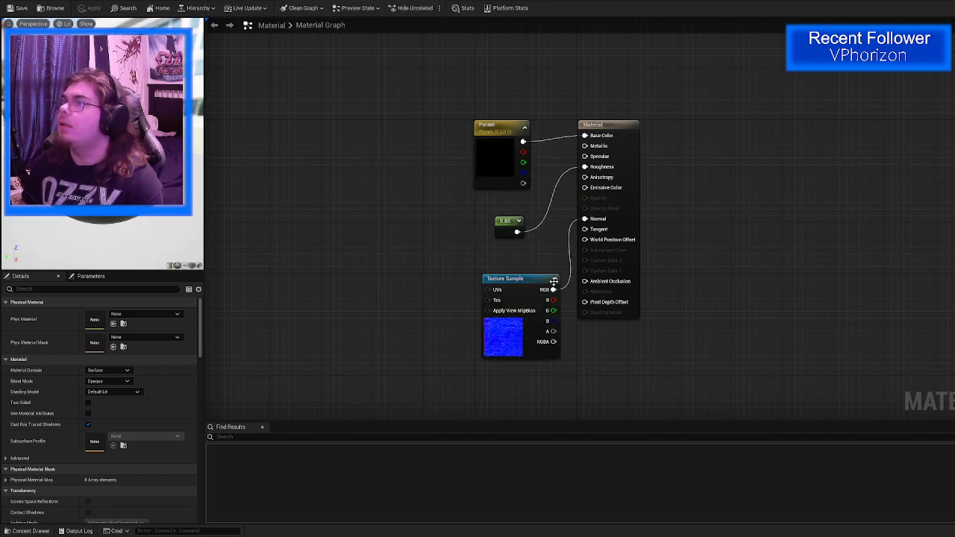
click(512, 226)
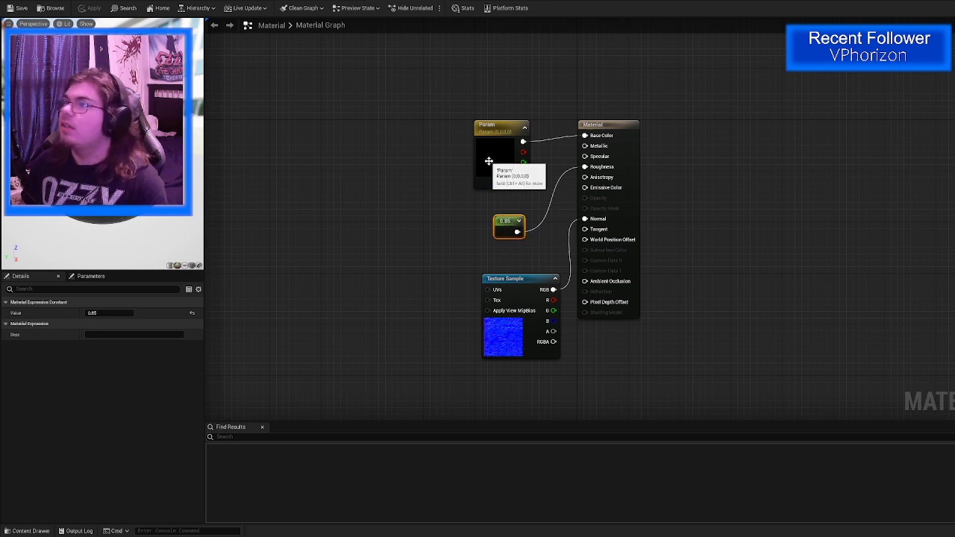
double_click(492, 158)
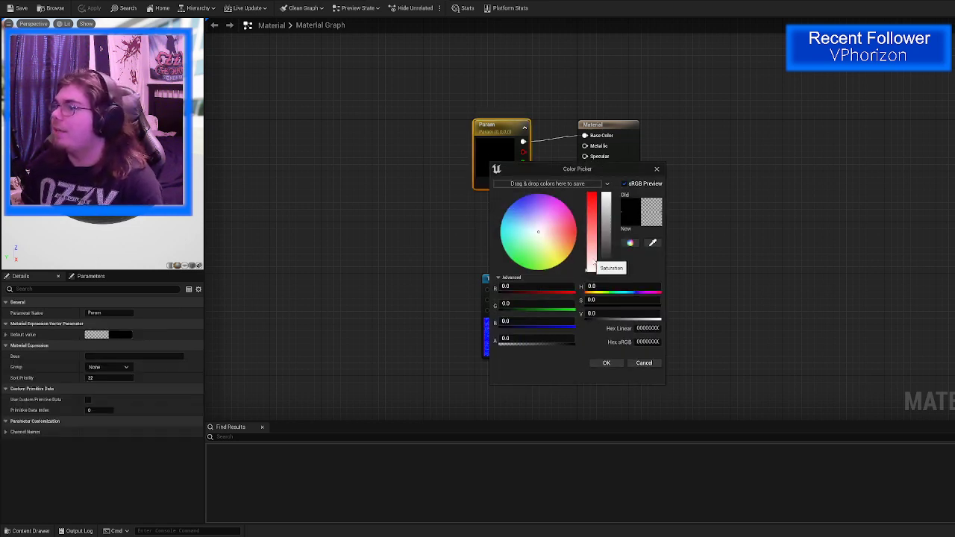
mouse_move(533, 340)
mouse_down()
mouse_move(576, 340)
mouse_move(515, 340)
mouse_up()
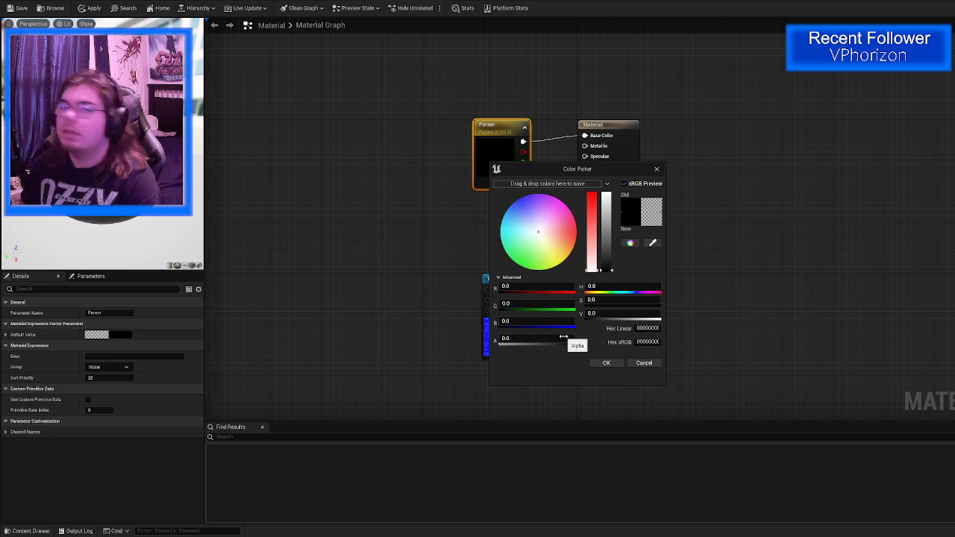
click(416, 207)
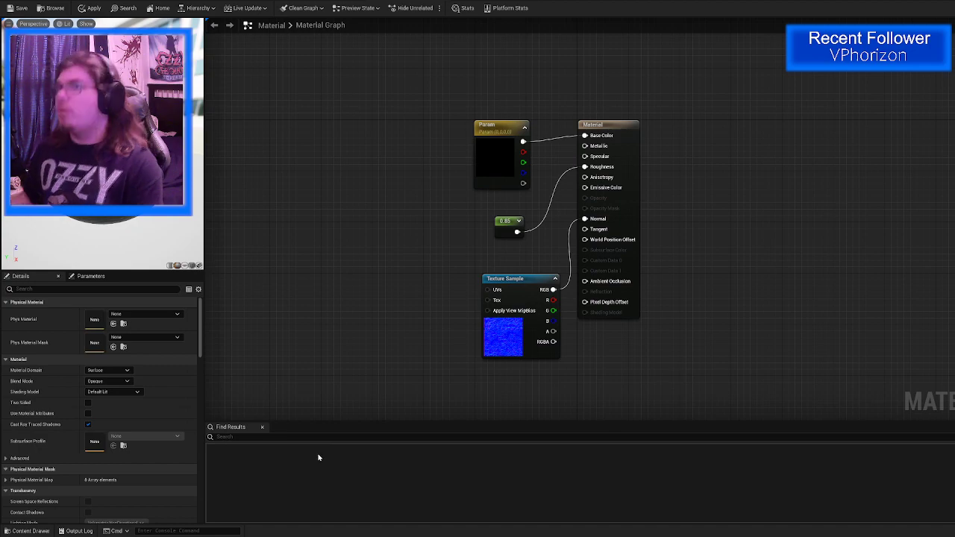
Step: Go back to the level and check how both chairs and the desk look under the room lighting
click(90, 2)
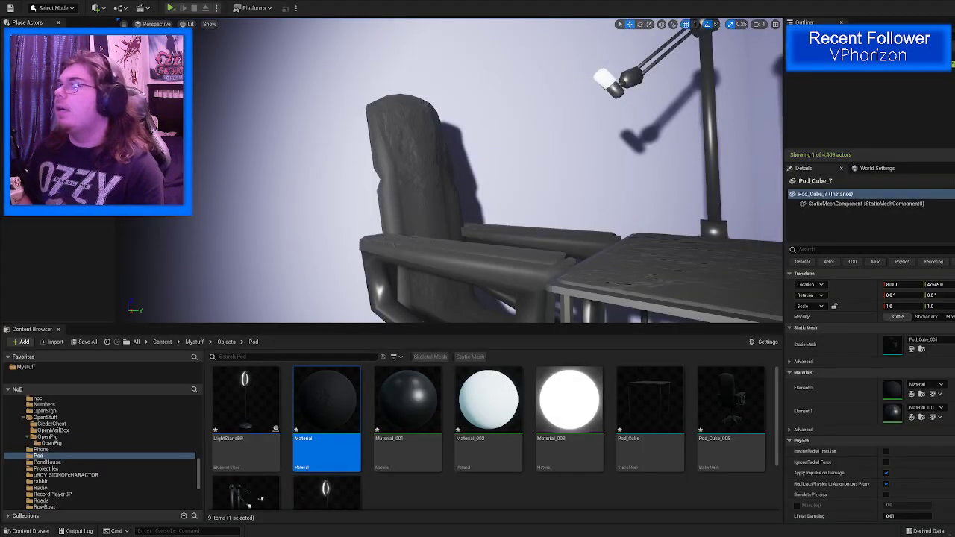
right_drag(449, 170, 405, 214)
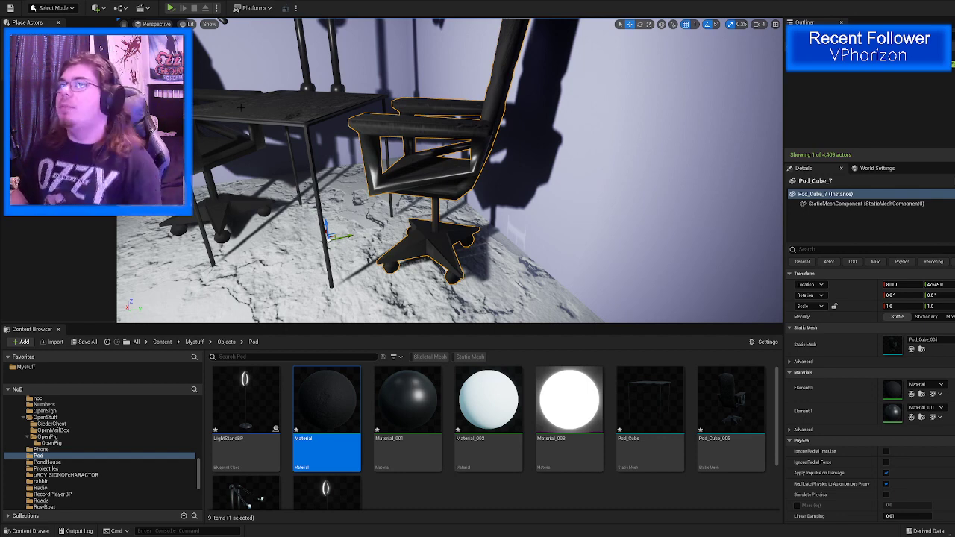
right_drag(265, 115, 230, 93)
right_drag(291, 190, 291, 190)
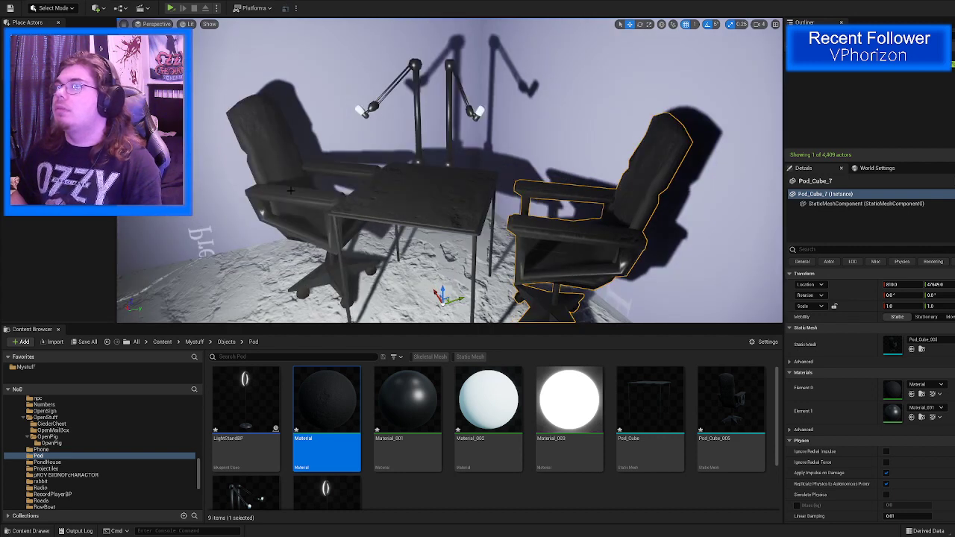
Step: Lighten Material_001's base color parameter to a medium grey, apply the pending changes in Material_001 and Material, and check the furniture
click(395, 1)
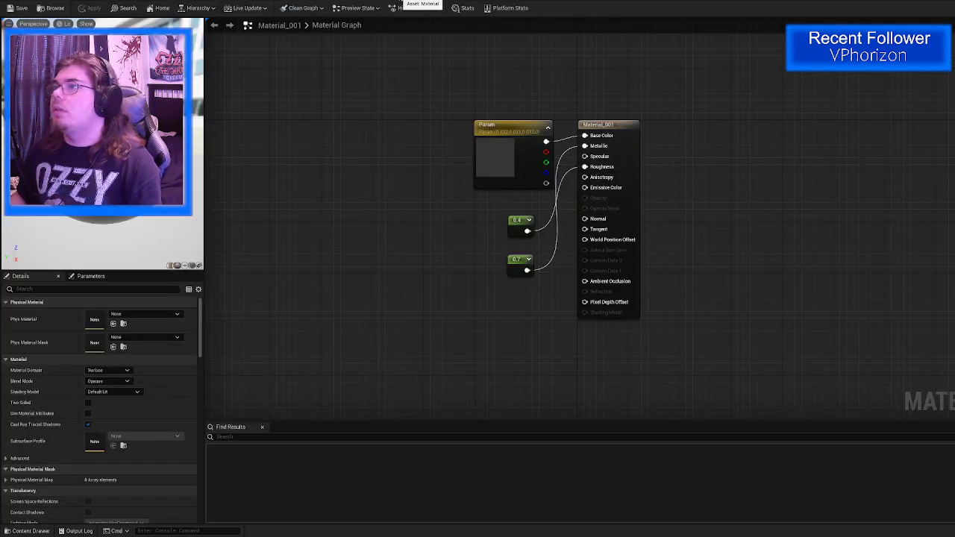
double_click(506, 181)
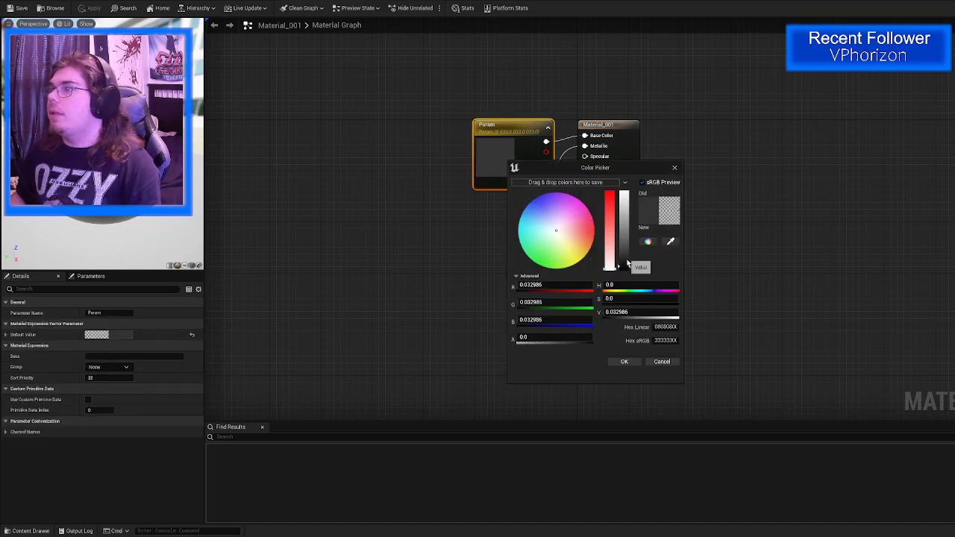
drag(627, 263, 627, 259)
click(624, 361)
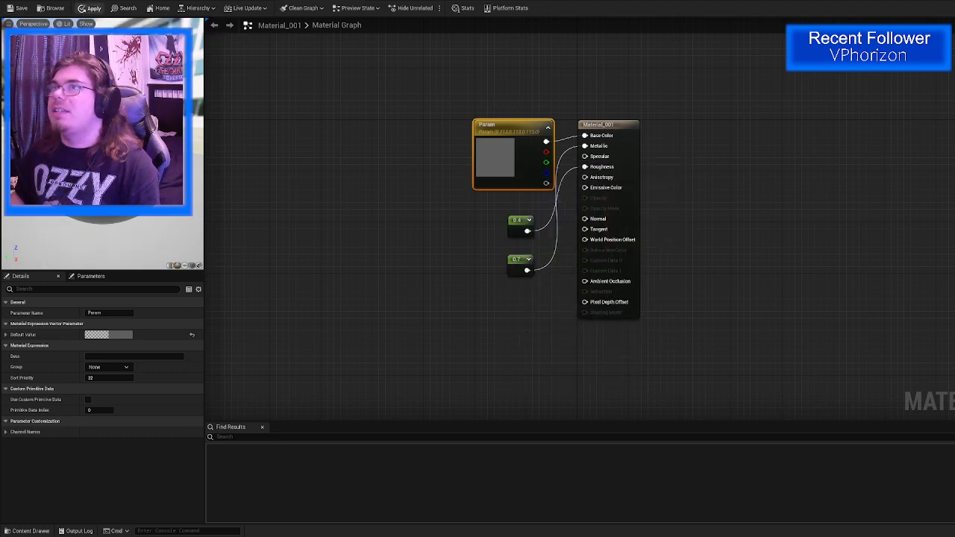
click(82, 8)
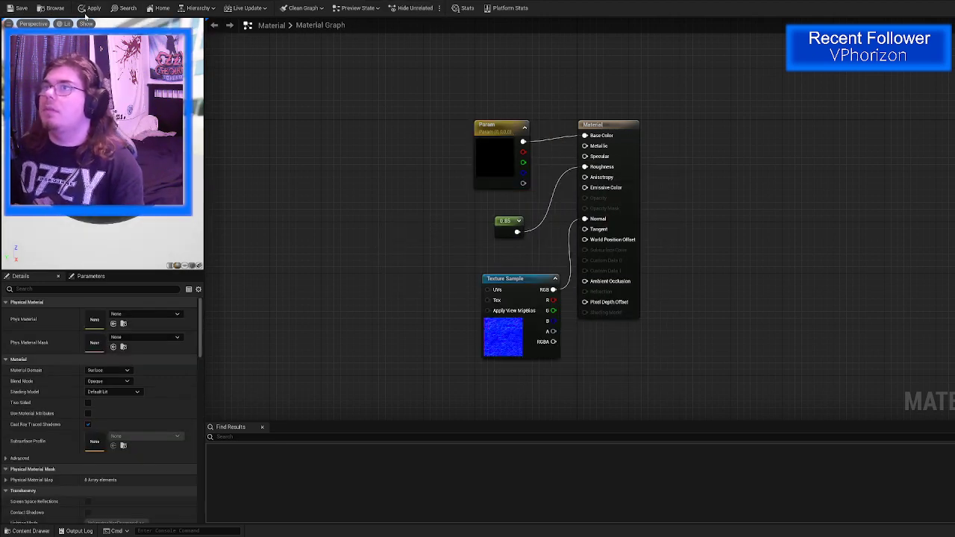
click(87, 7)
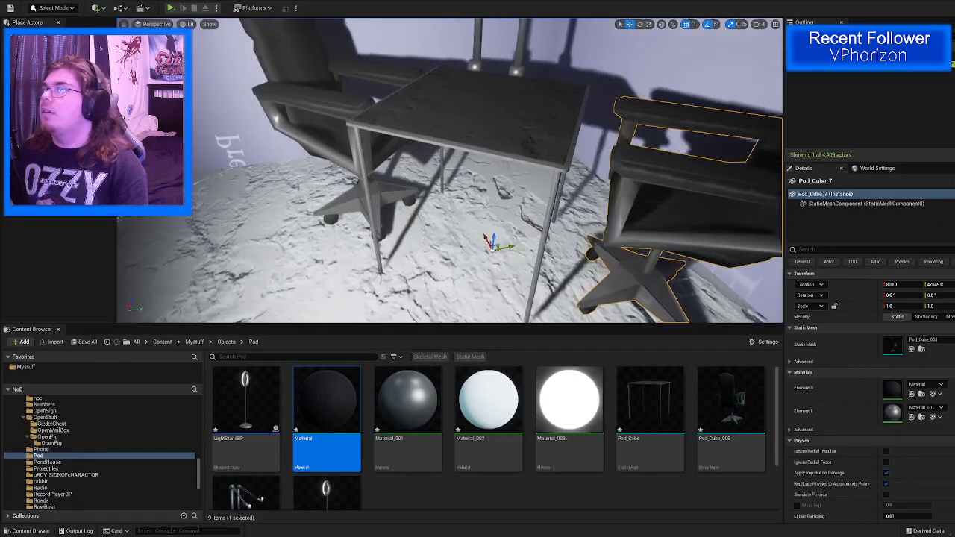
right_drag(450, 170, 448, 138)
right_drag(325, 157, 325, 156)
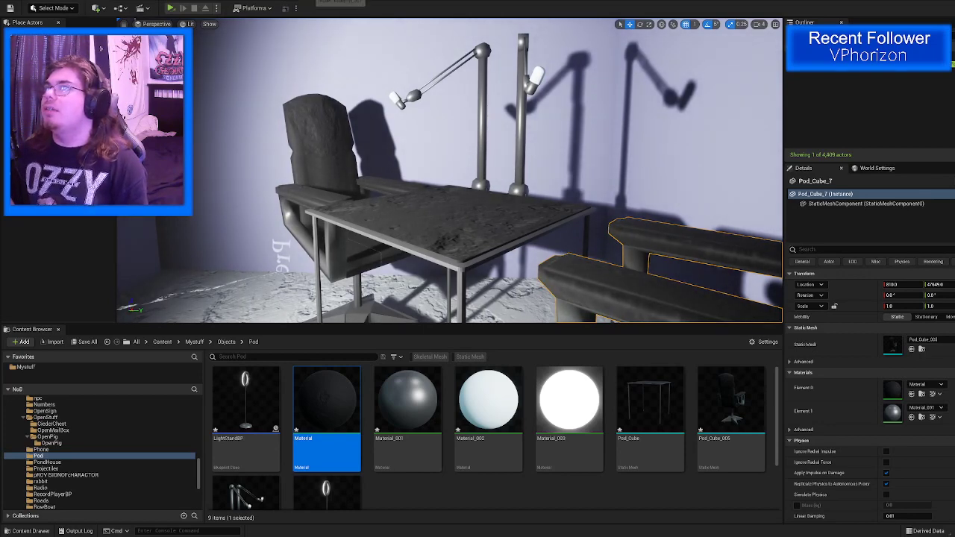
Step: Set the constant feeding Roughness in Material's graph to 0.5
click(320, 1)
click(410, 1)
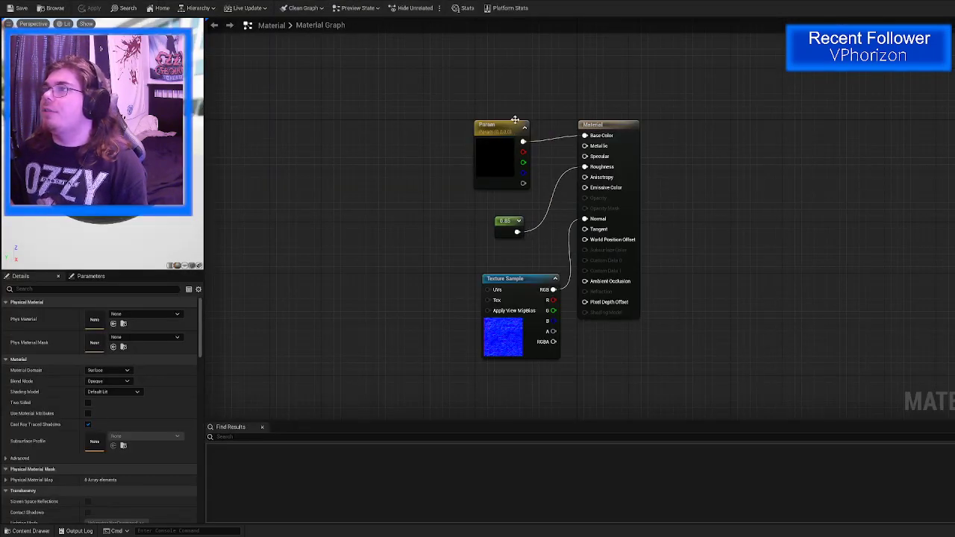
click(495, 225)
click(111, 313)
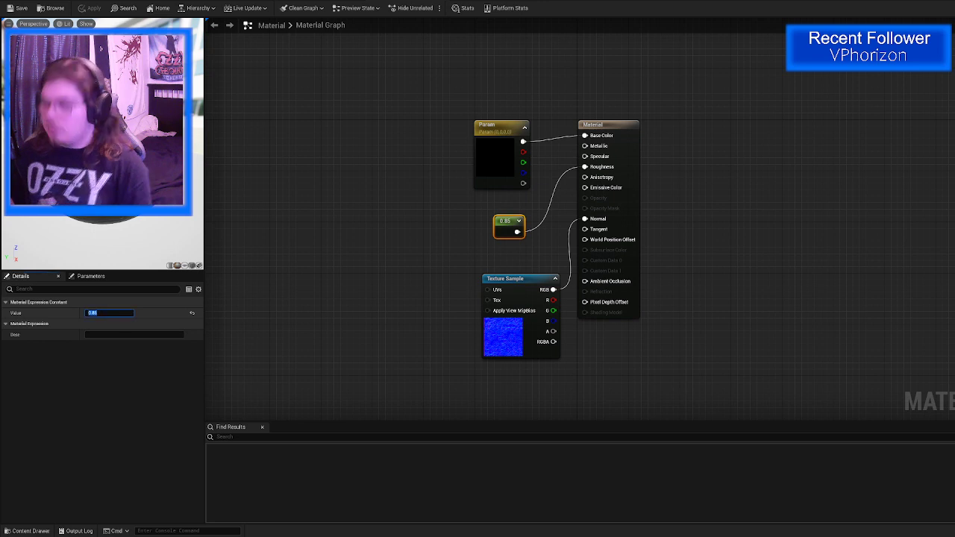
text(0.5)
key(Return)
click(323, 318)
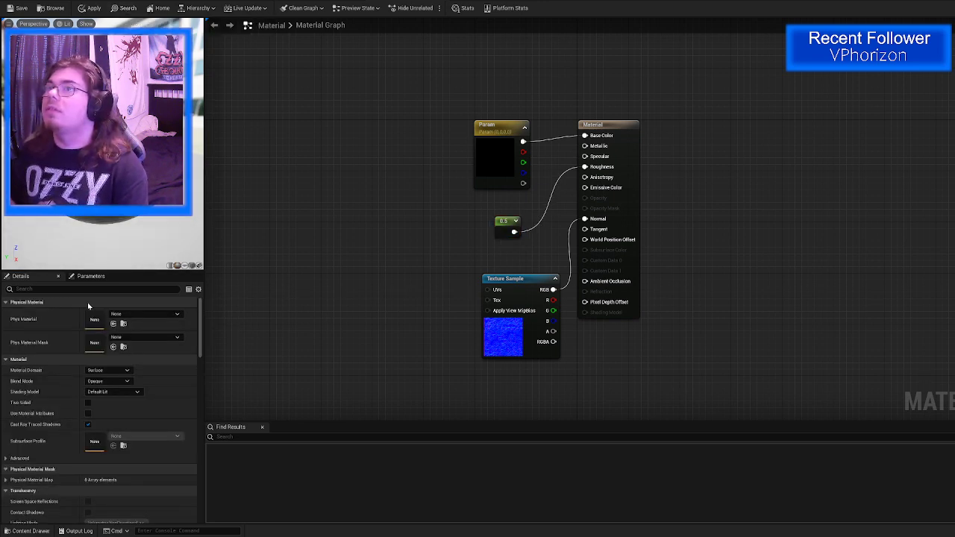
Step: Set Material's roughness constant to 0.65 and apply the material
click(504, 224)
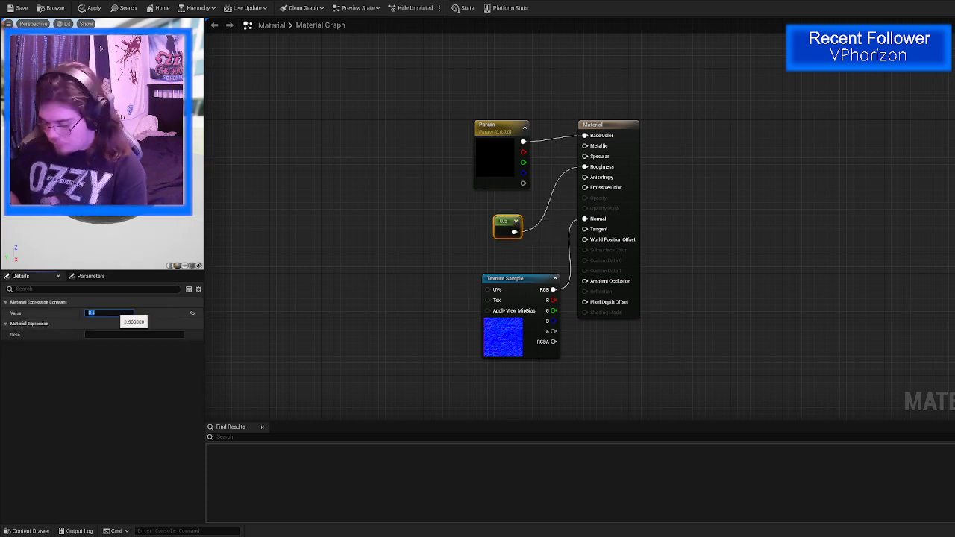
text(5)
key(Return)
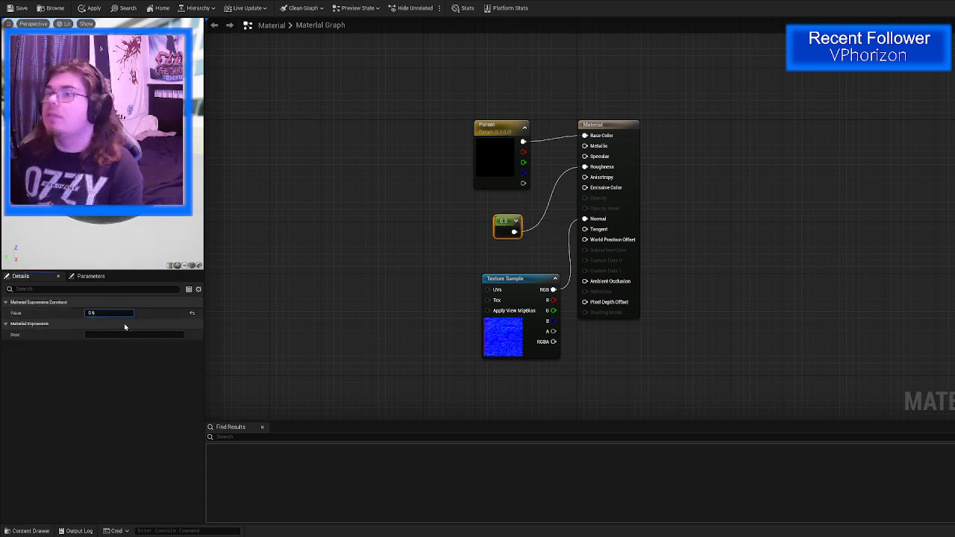
click(316, 318)
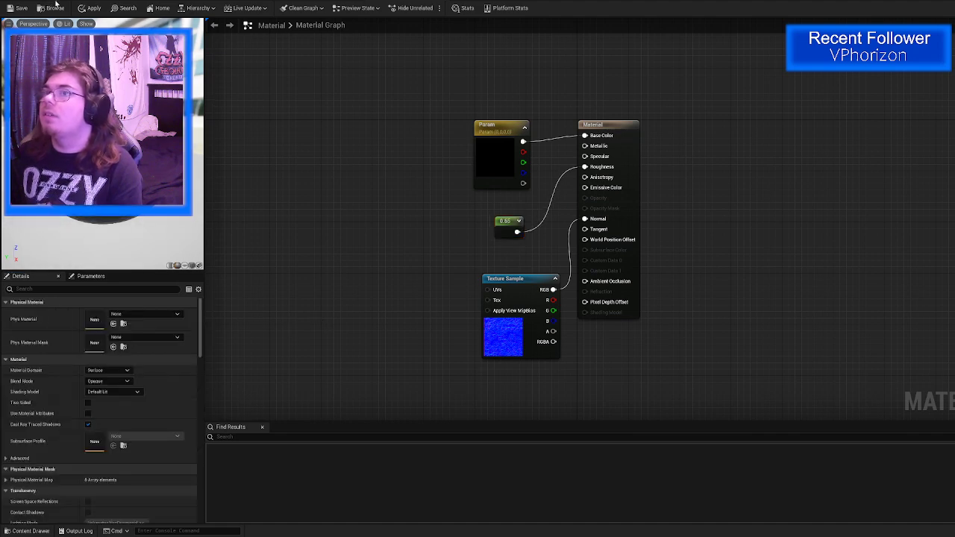
click(94, 8)
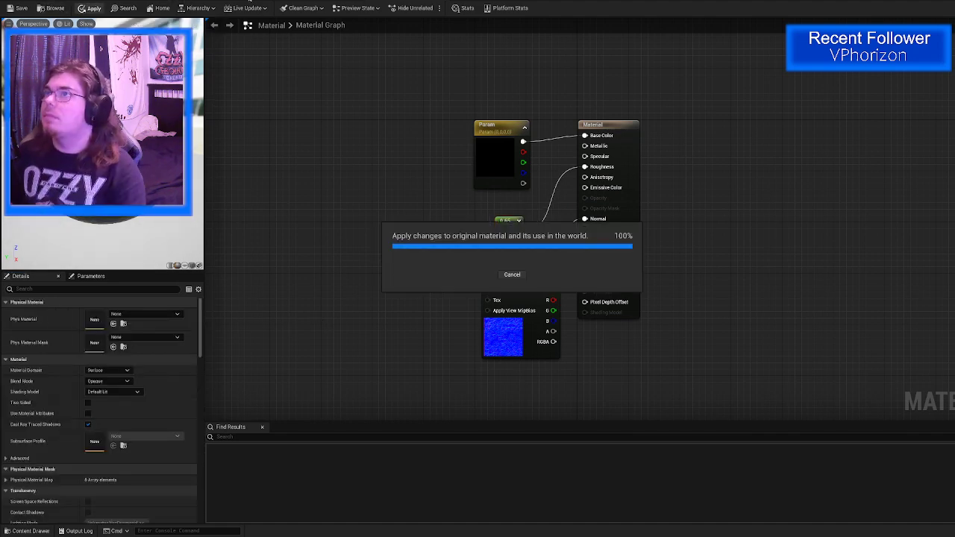
Step: Return to the level, examine the furniture's new sheen, and select the microphone arm near the neon sign
click(62, 2)
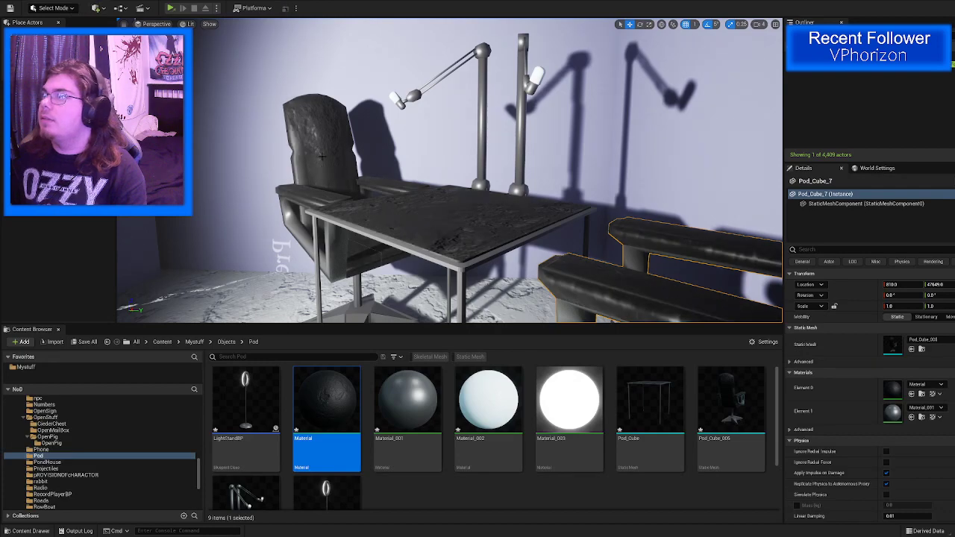
right_drag(321, 154, 366, 134)
right_drag(446, 153, 485, 169)
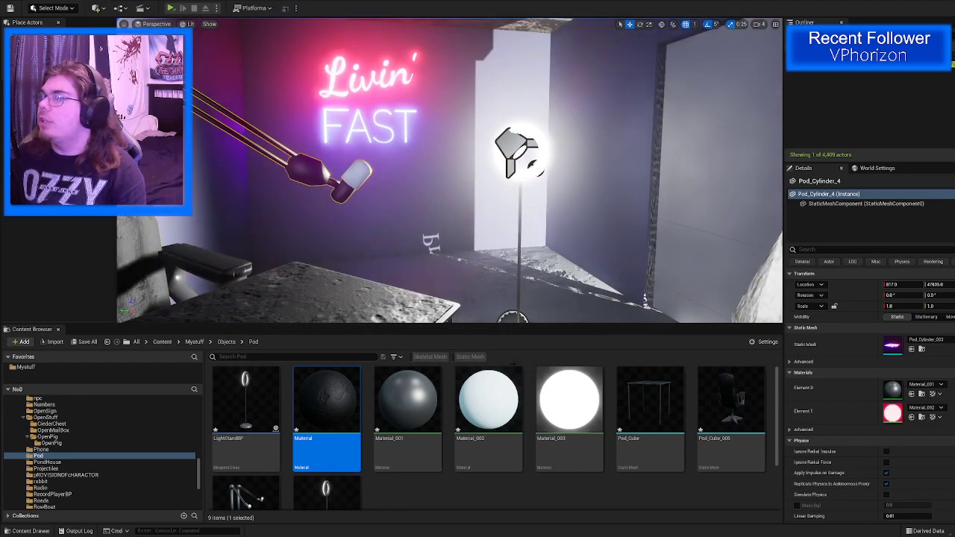
Step: Open Material_002 and set its base color parameter to black
double_click(487, 403)
click(492, 153)
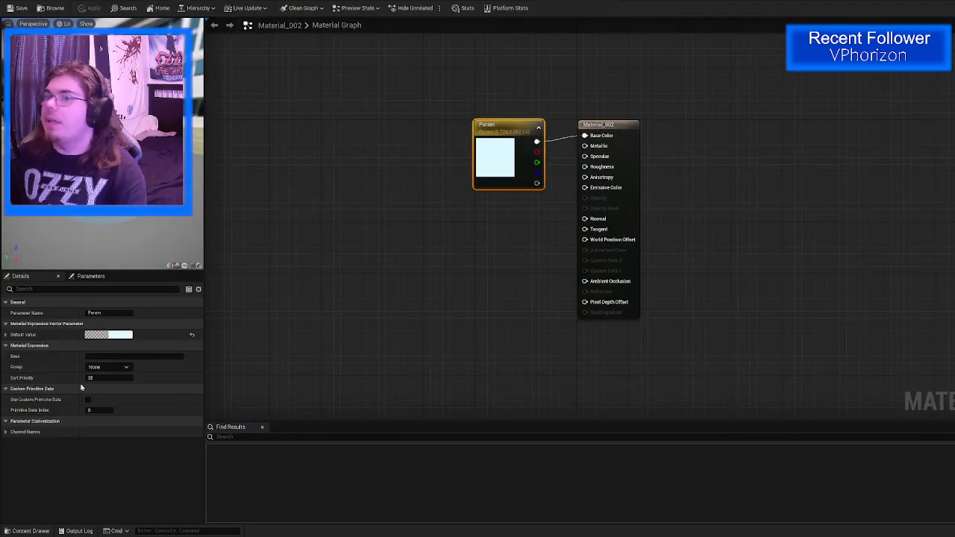
click(112, 335)
drag(250, 423, 250, 512)
click(246, 525)
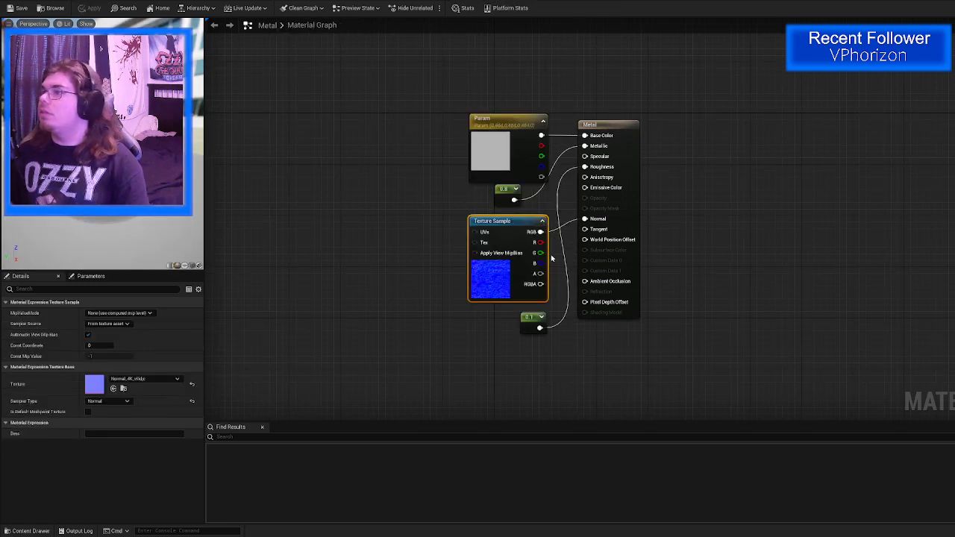
Step: Paste Metal's normal map Texture Sample into Material_002, wire its RGB output to Normal, and apply the material
click(555, 3)
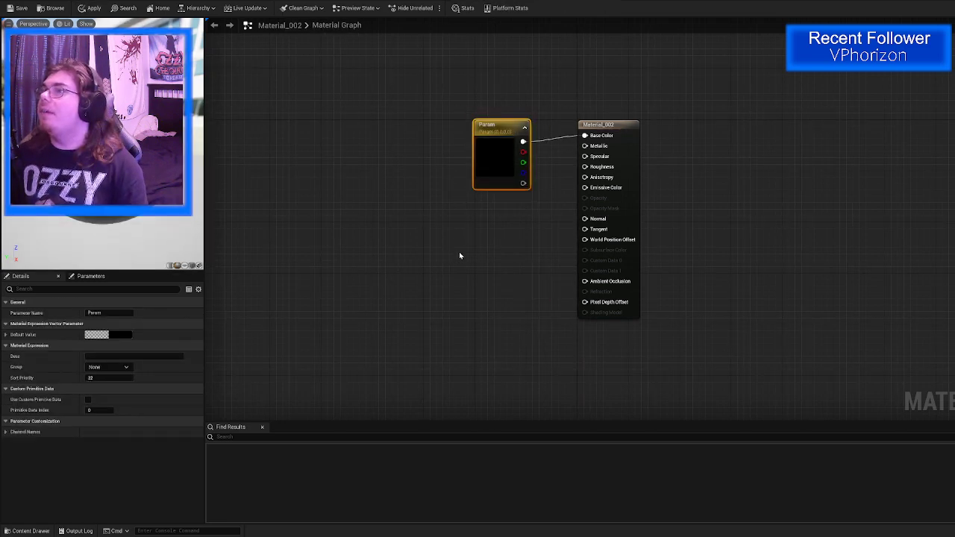
key(ctrl+v)
drag(553, 264, 586, 218)
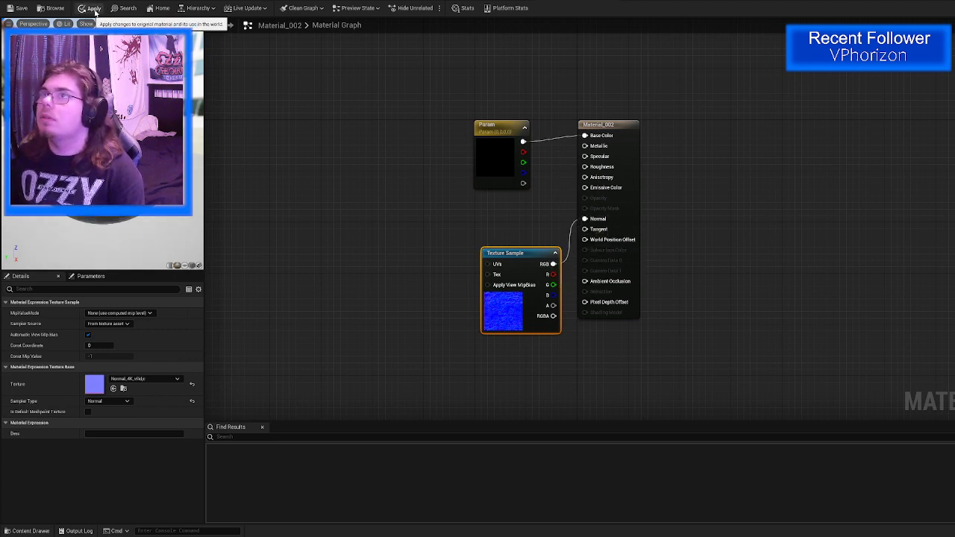
click(89, 8)
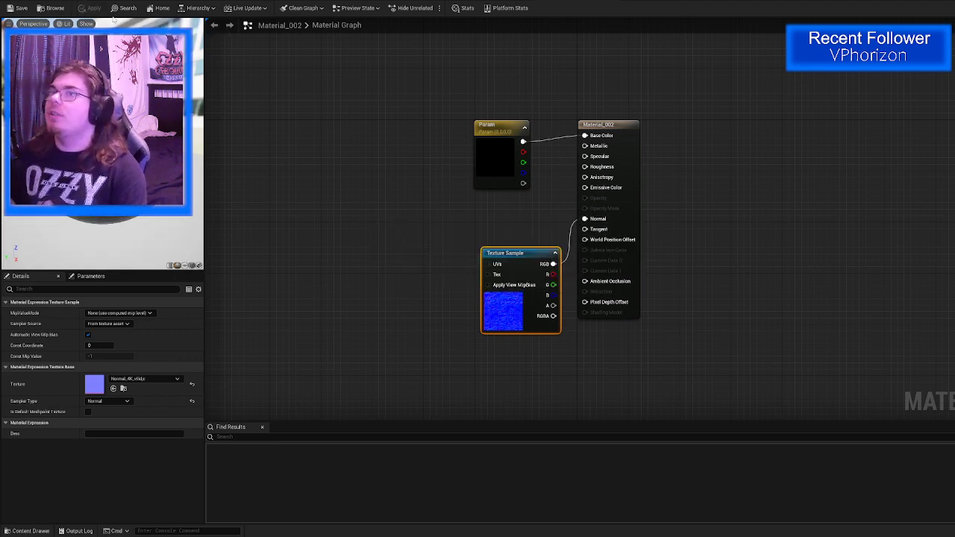
Step: Move the Texture Sample out of the way, add a Constant node to Material_002, and connect it to Metallic
drag(523, 263, 503, 281)
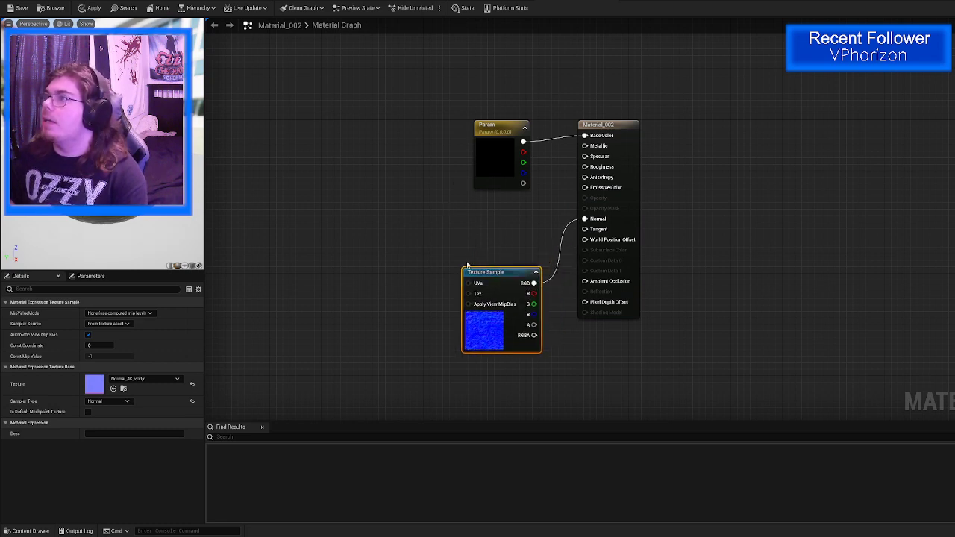
click(953, 43)
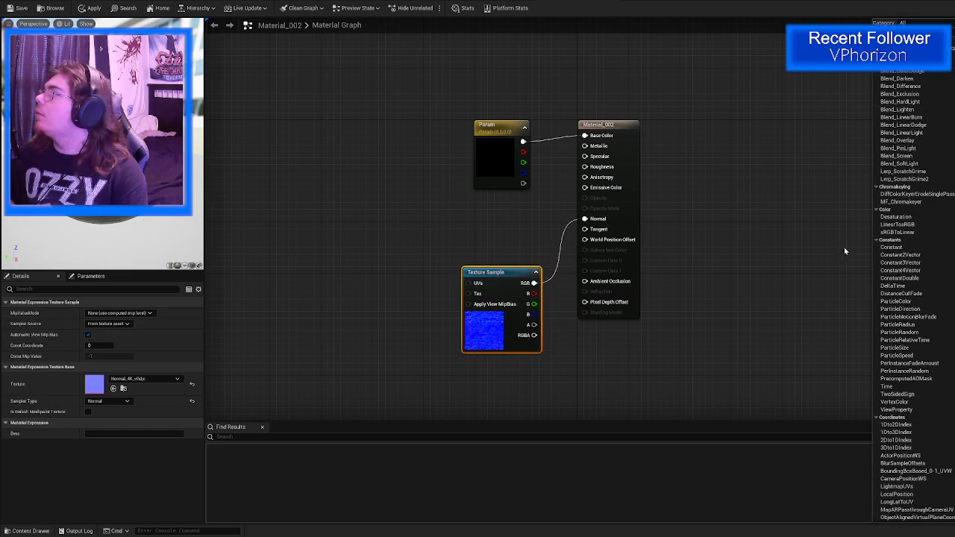
click(888, 246)
drag(890, 247, 593, 148)
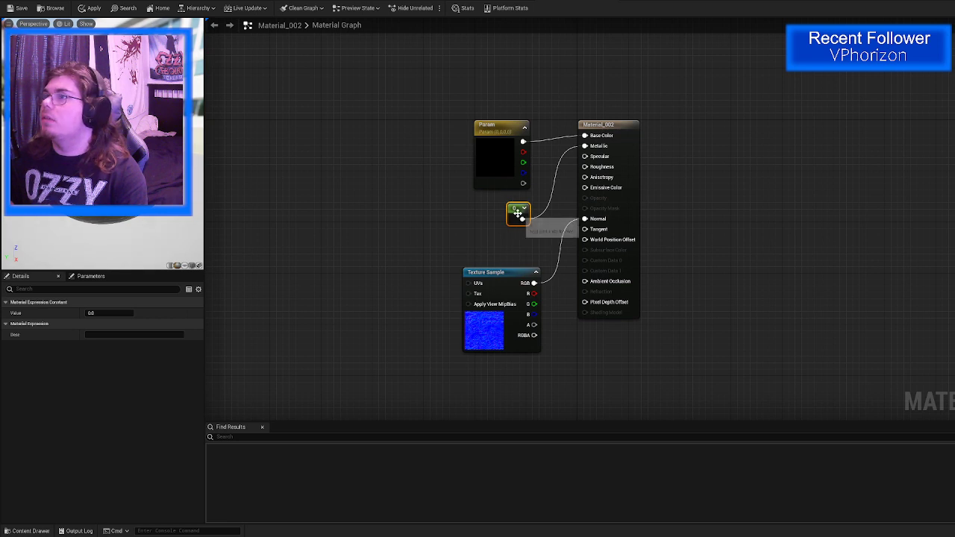
Step: Set the Constant node in Material_002 to 1, connect it also to Roughness, and apply the material
click(98, 310)
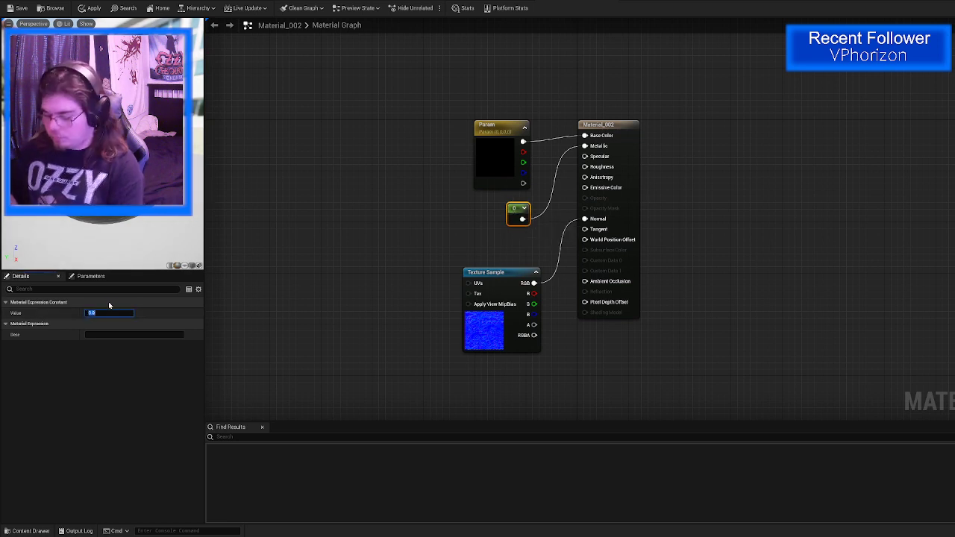
text(1)
click(352, 281)
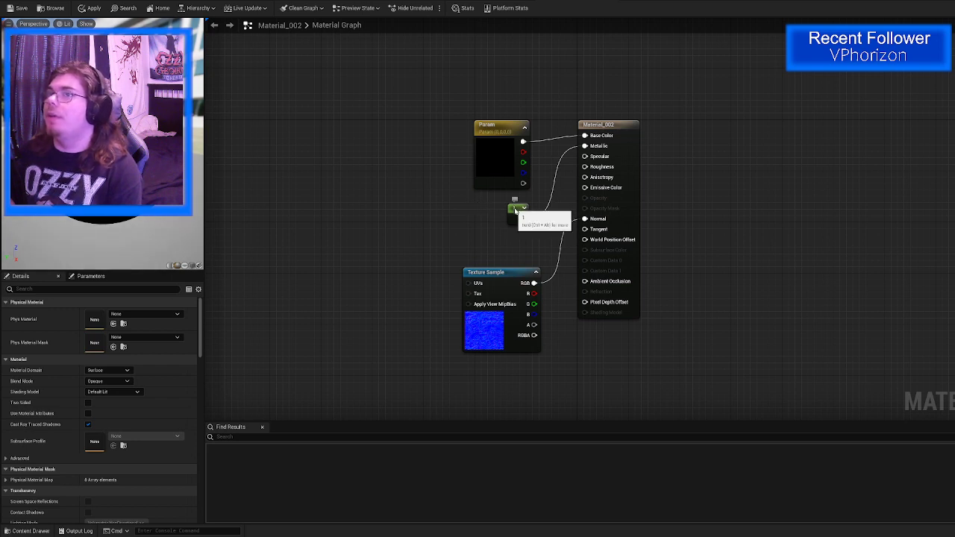
click(517, 210)
drag(526, 223, 584, 166)
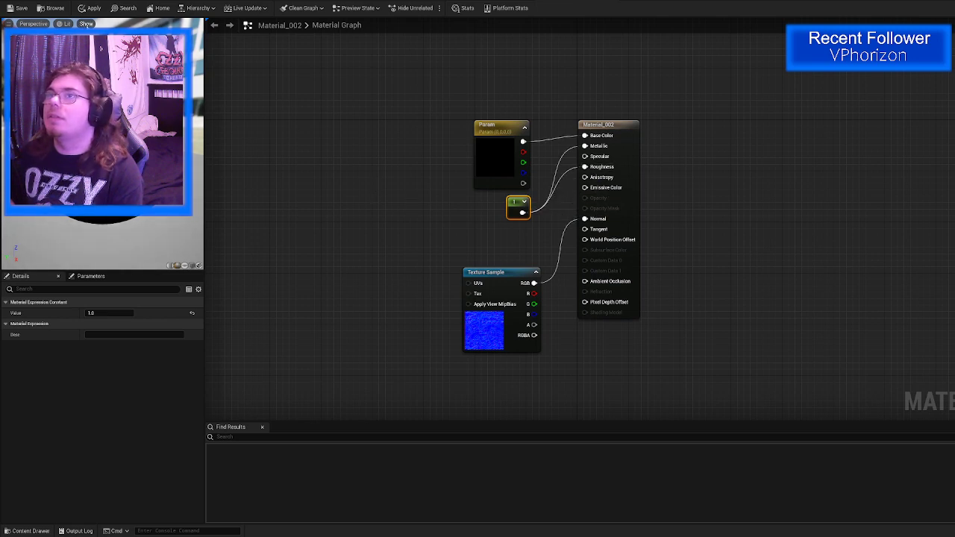
click(94, 10)
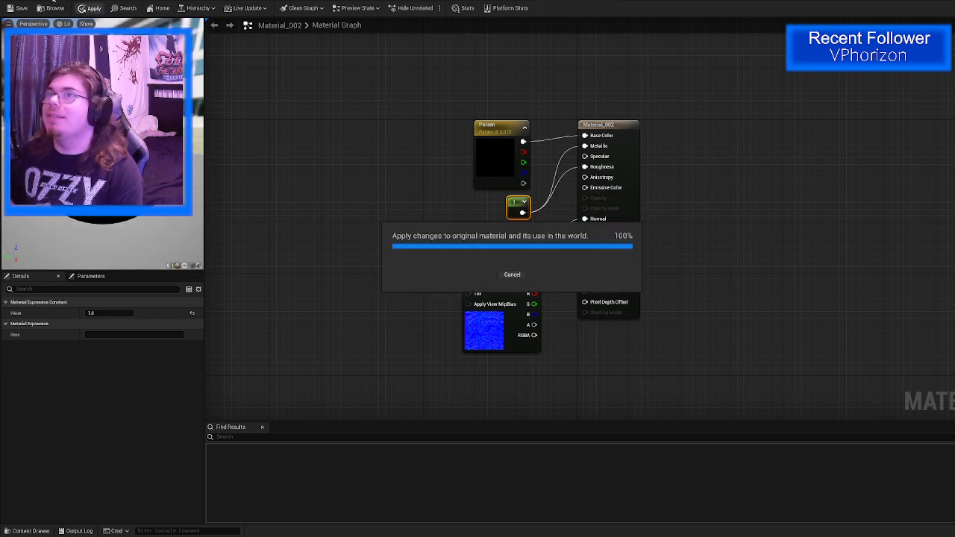
Step: Return to the level, focus on Pod_Cylinder_4 from the Outliner, and examine the microphone arms and nearby chair
click(138, 1)
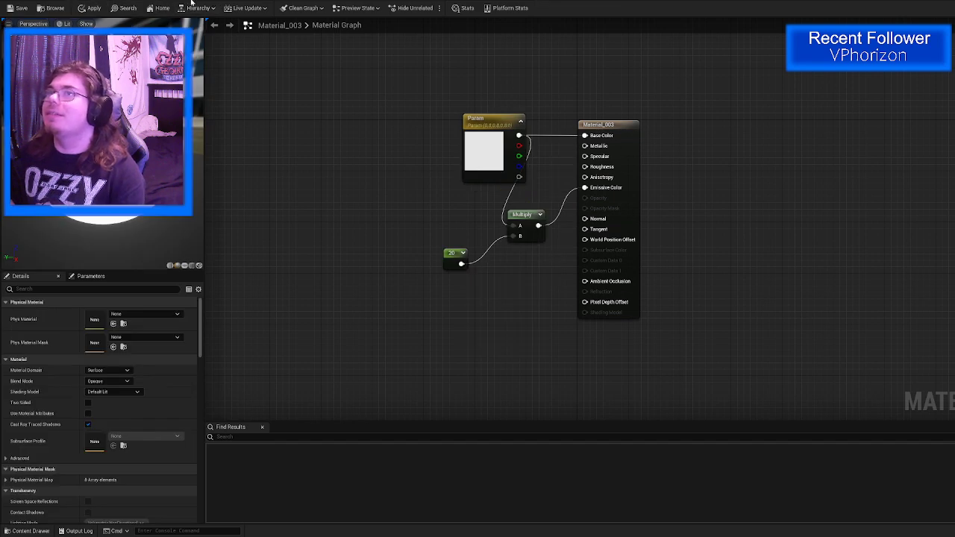
click(75, 2)
right_drag(436, 150, 459, 154)
right_drag(592, 297, 592, 297)
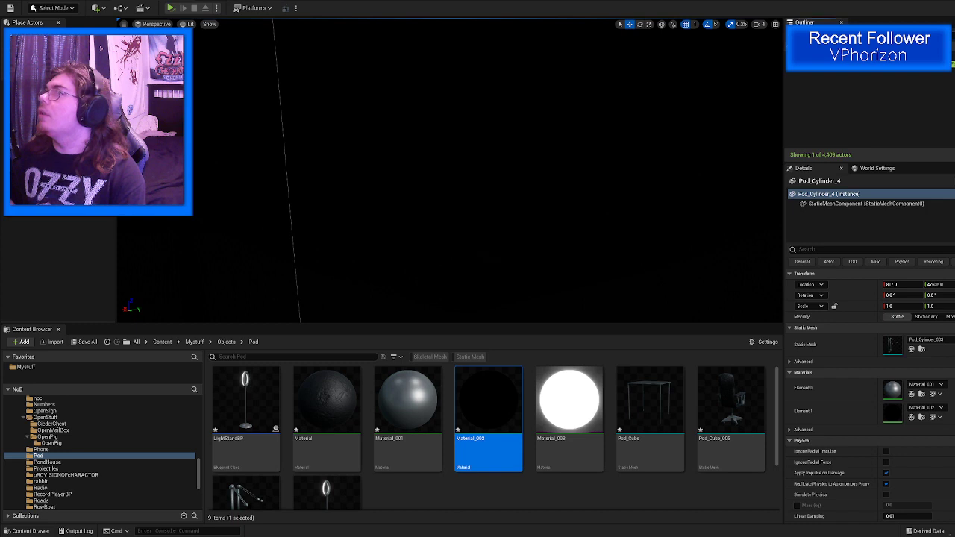
key(BackSpace)
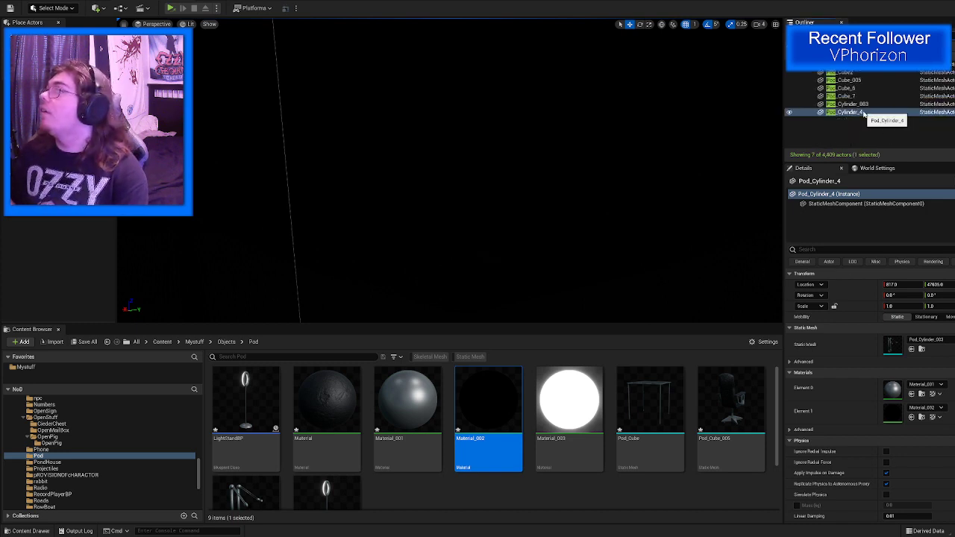
double_click(851, 111)
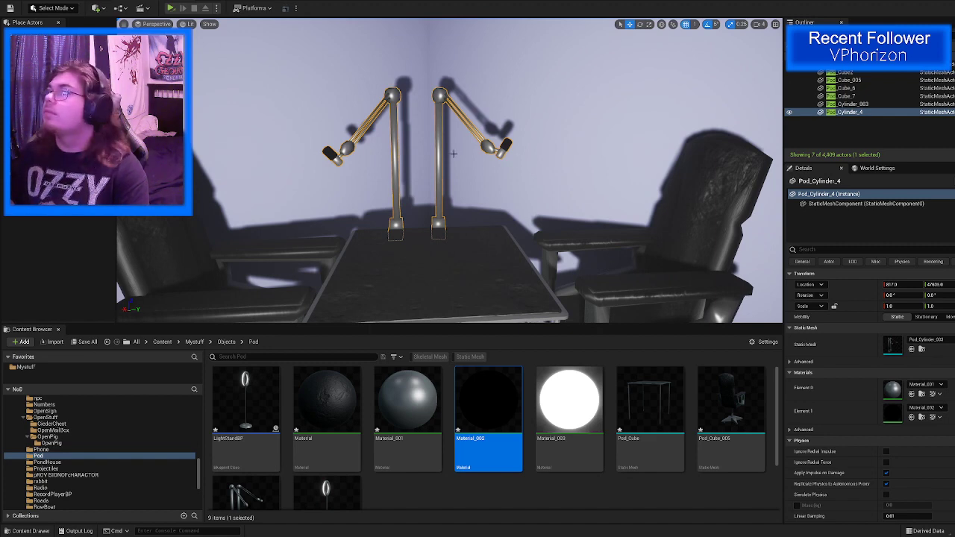
mouse_move(453, 153)
right_down()
mouse_move(464, 138)
mouse_move(429, 142)
mouse_move(432, 153)
mouse_move(453, 153)
right_up()
key(w)
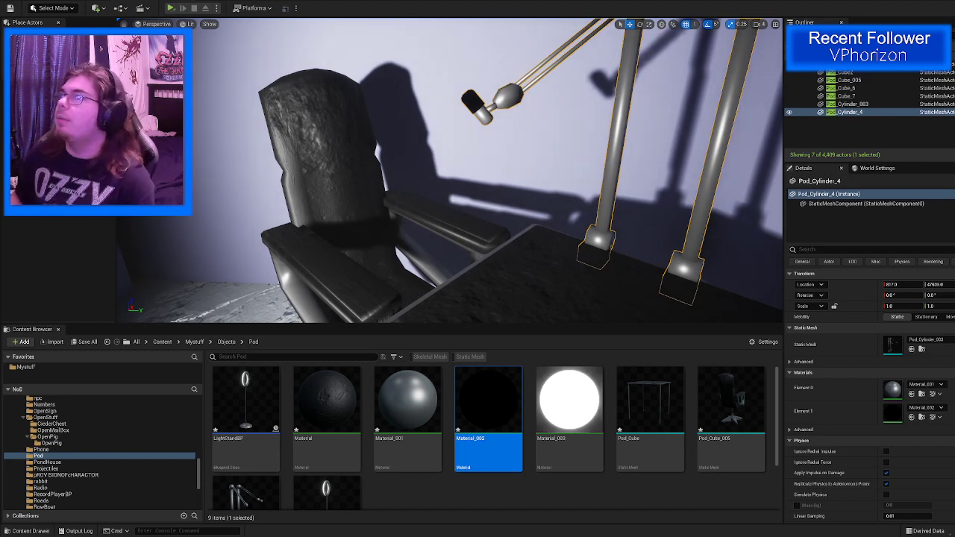
Step: In Material, duplicate the 0.65 Constant node, connect the copy to Metallic, apply the material, and return to the level
click(187, 1)
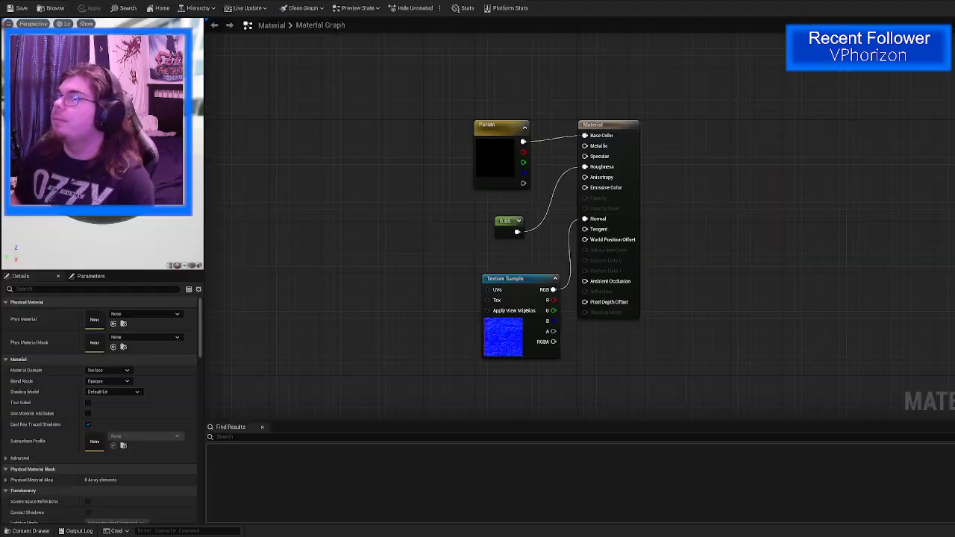
click(504, 222)
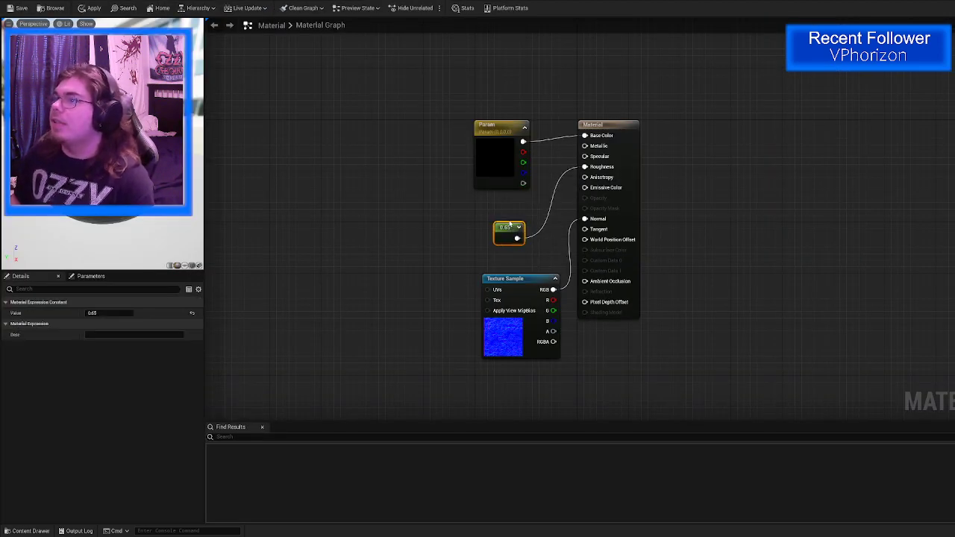
click(502, 187)
key(ctrl+v)
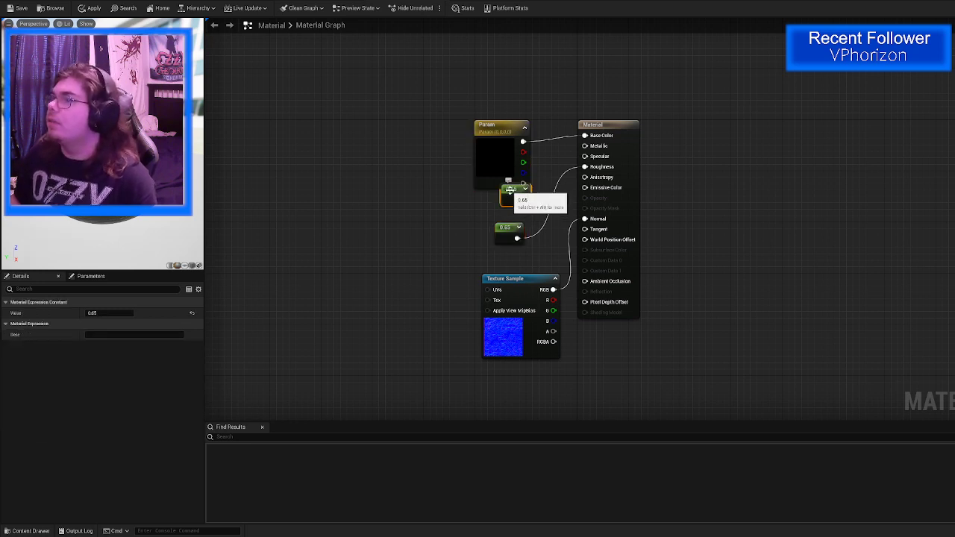
drag(508, 187, 585, 146)
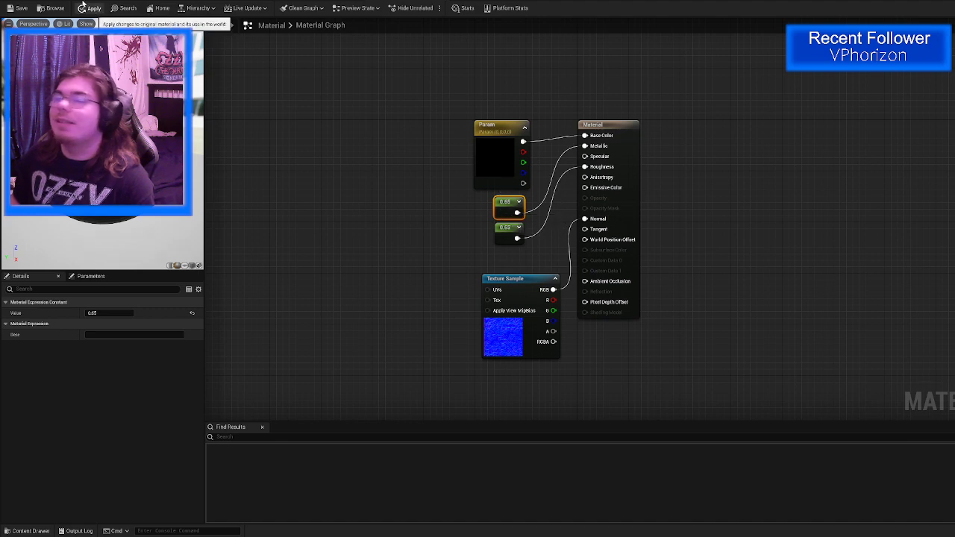
click(82, 9)
click(169, 1)
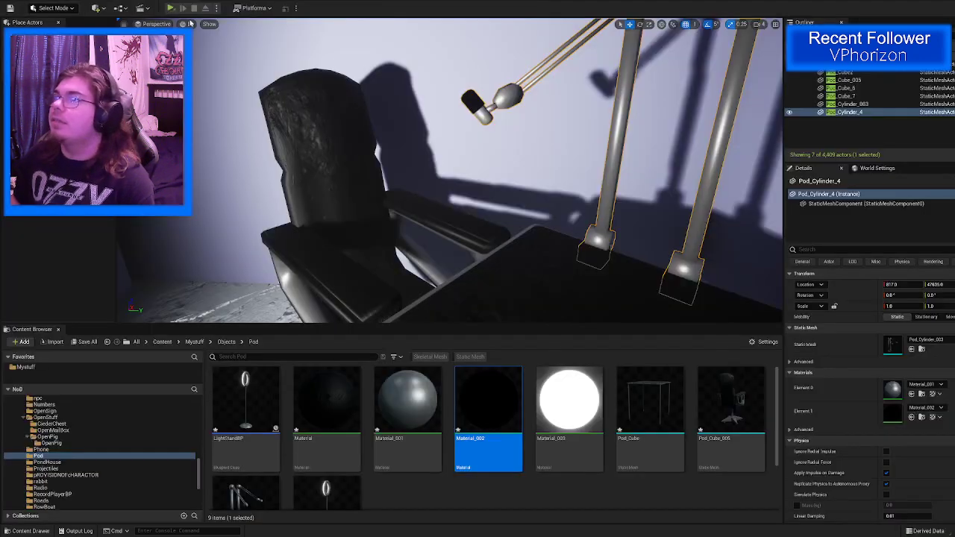
Step: Build all levels to rebuild the map's lighting, and close the Message Log
mouse_move(448, 172)
right_down()
mouse_move(537, 179)
mouse_move(604, 142)
mouse_move(455, 153)
mouse_move(470, 155)
mouse_move(433, 179)
mouse_move(455, 179)
mouse_move(424, 180)
mouse_move(450, 179)
right_up()
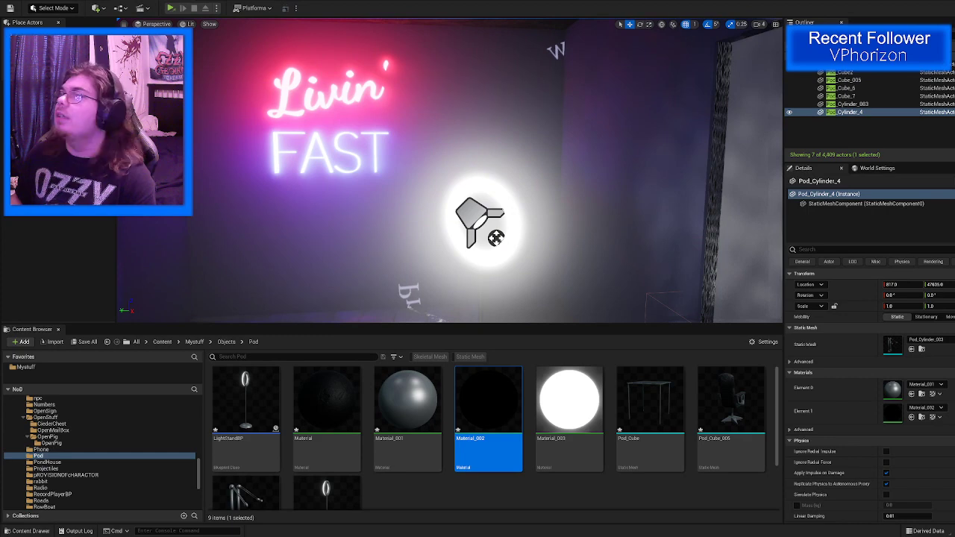
right_drag(449, 179, 531, 191)
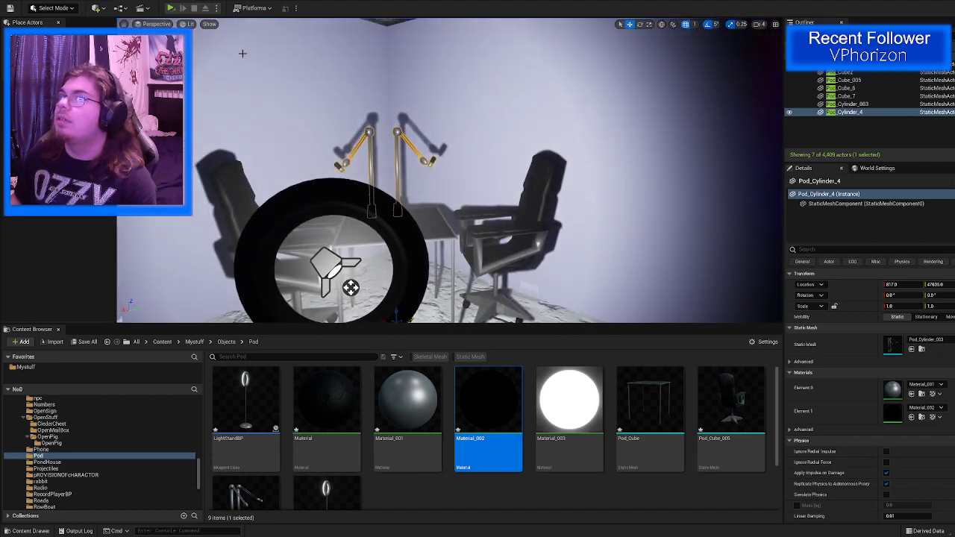
click(123, 0)
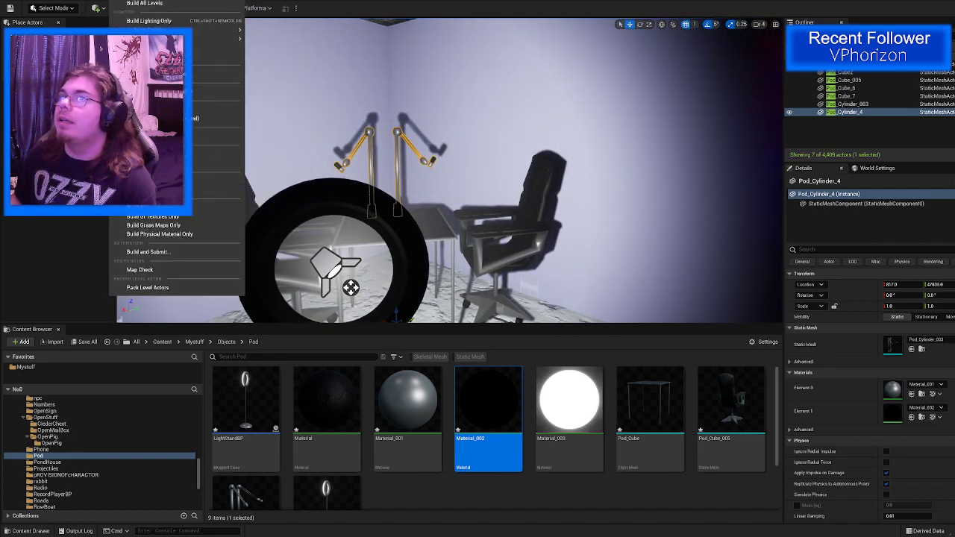
click(142, 3)
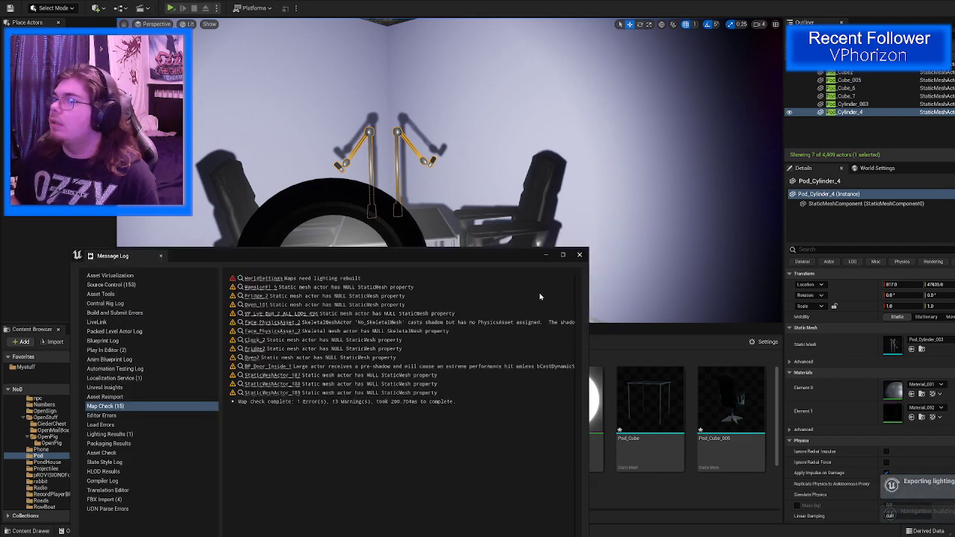
click(580, 256)
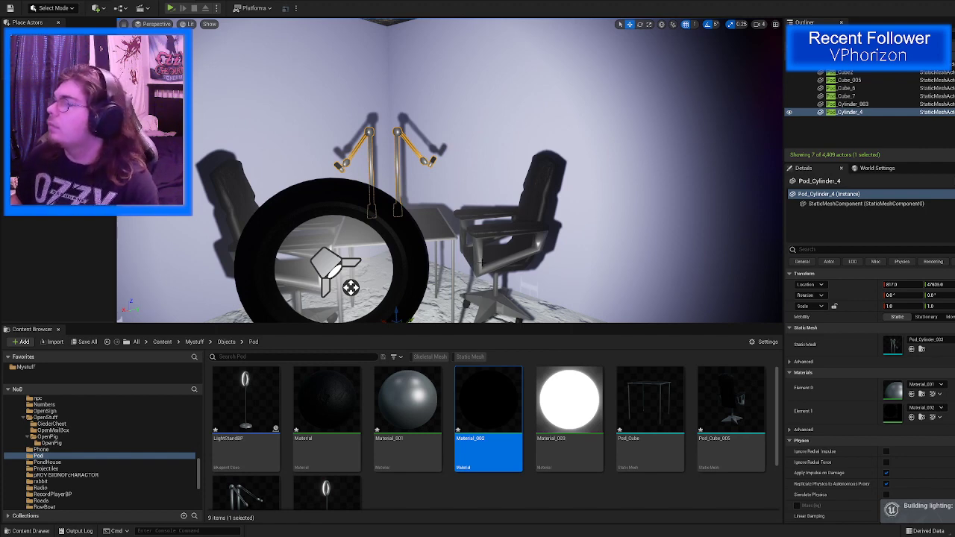
Step: Switch to Blender, deselect the light stand, and quit the program, saving the changes to the Pod file
right_drag(482, 262, 447, 263)
key(d)
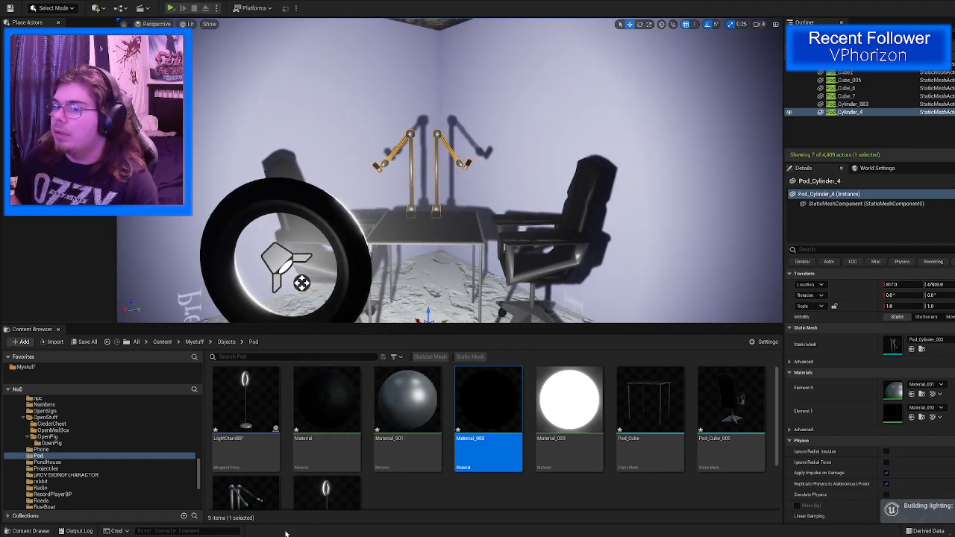
mouse_move(286, 536)
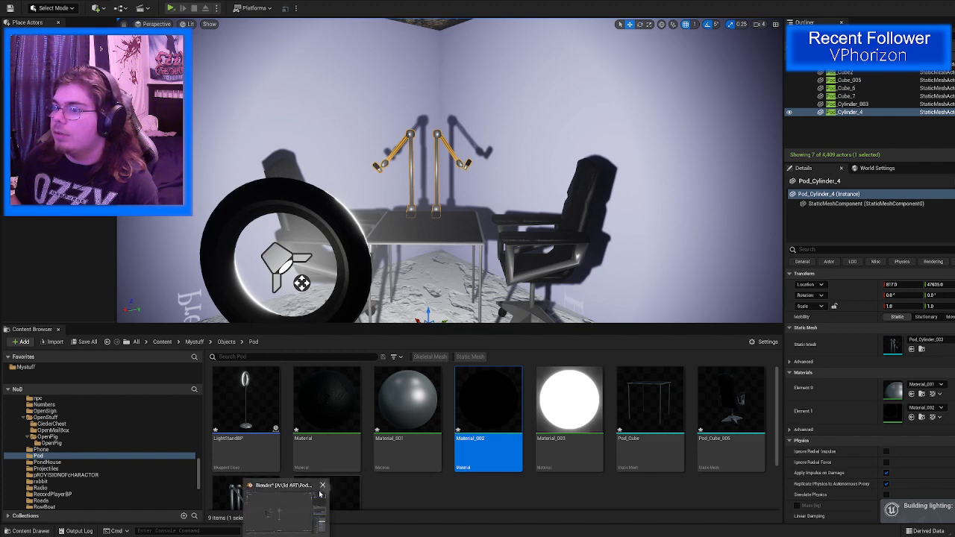
mouse_move(323, 487)
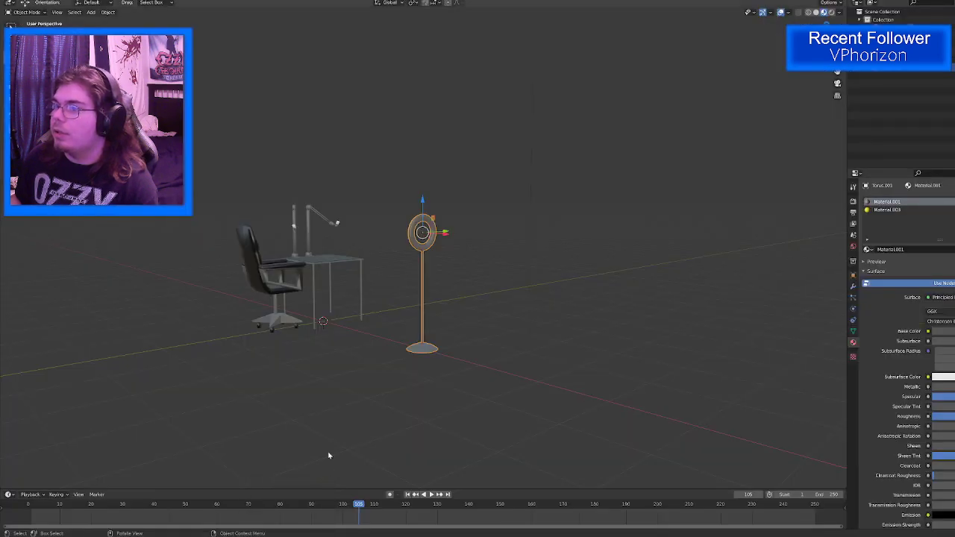
click(343, 364)
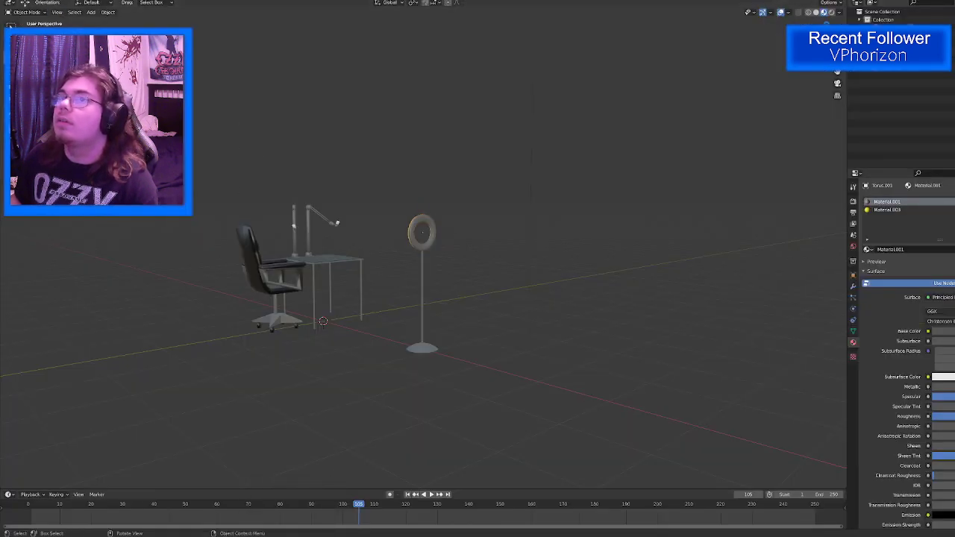
click(15, 0)
click(30, 146)
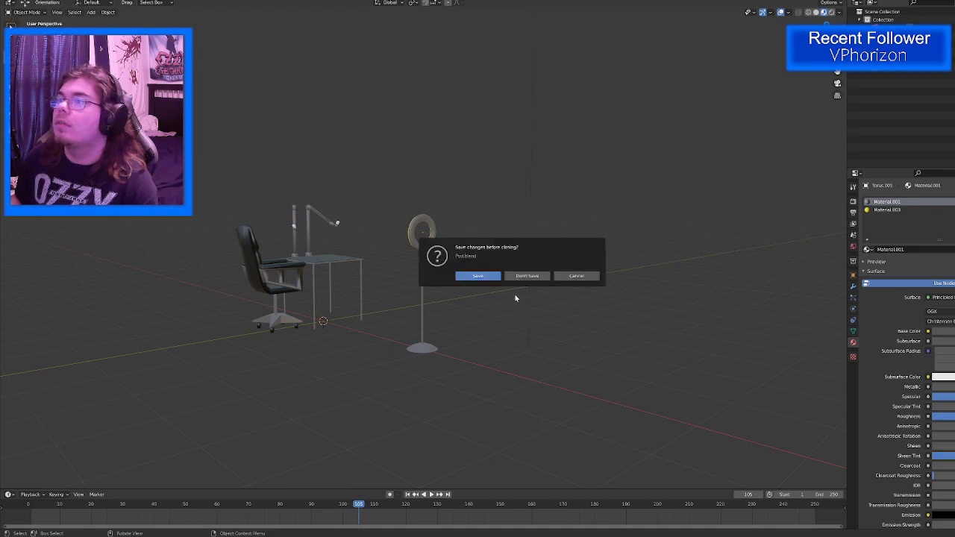
click(477, 276)
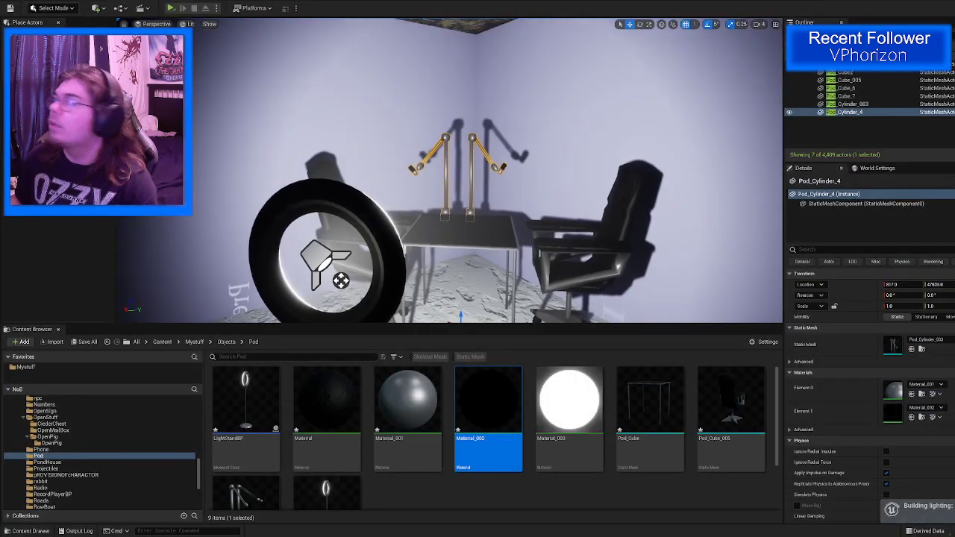
Step: Examine the desk, chairs and microphone arms in the Unreal level from several angles while the lighting builds
key(w)
right_drag(478, 172, 493, 200)
key(s)
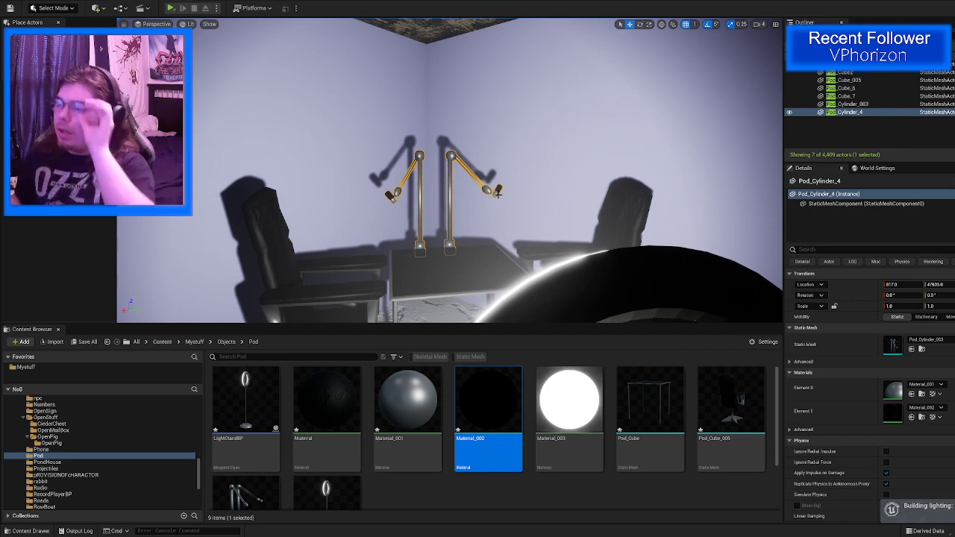
key(w)
right_drag(492, 200, 455, 203)
key(a)
key(s)
key(s)
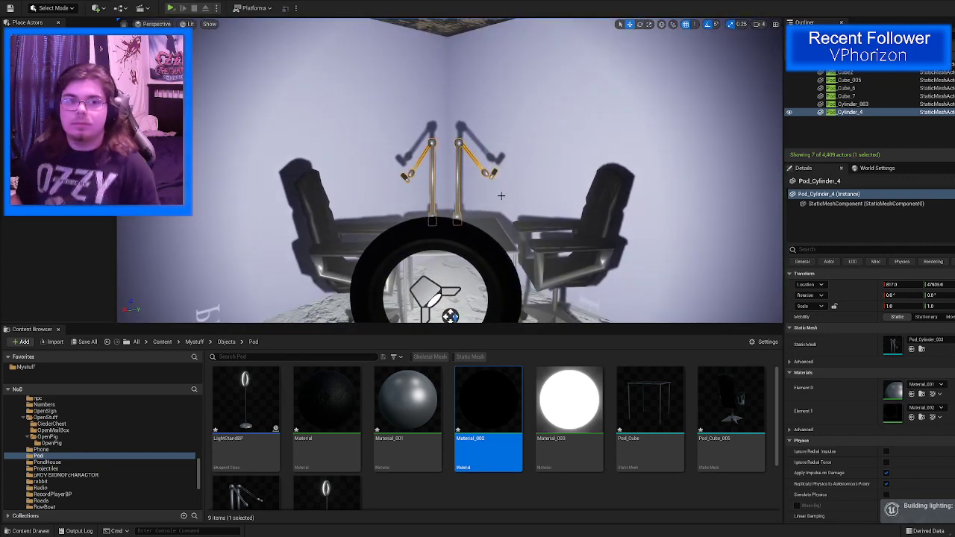
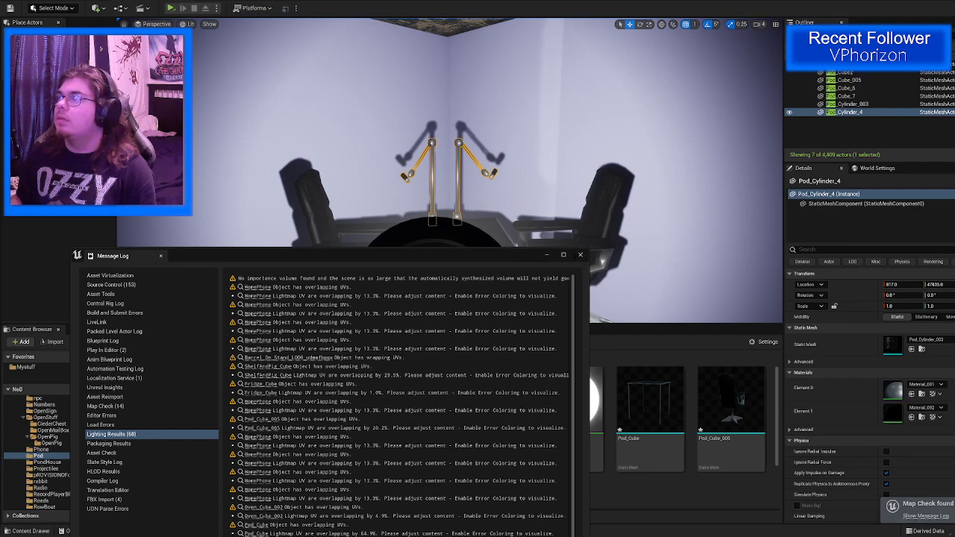
Step: Inspect the podcast desk, chairs, microphone arms and ring light from above, close up and through the ring under the rebuilt lighting
right_drag(477, 179, 403, 269)
key(w)
key(s)
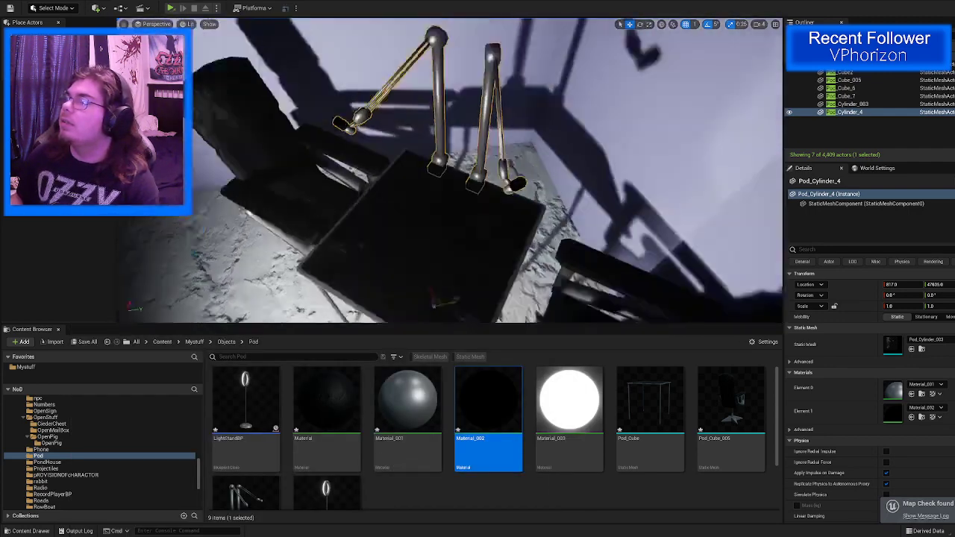
right_drag(462, 257, 653, 202)
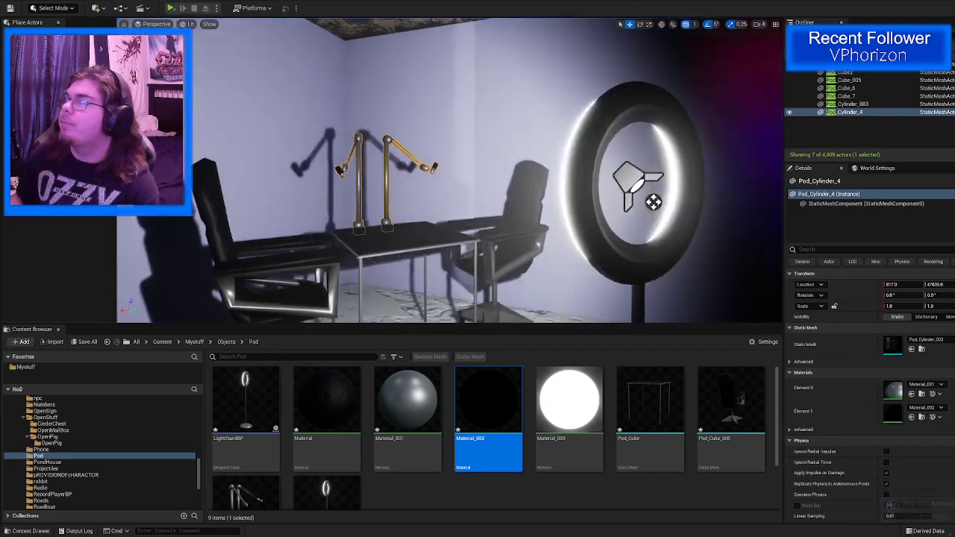
right_drag(462, 213, 461, 213)
right_drag(625, 201, 558, 212)
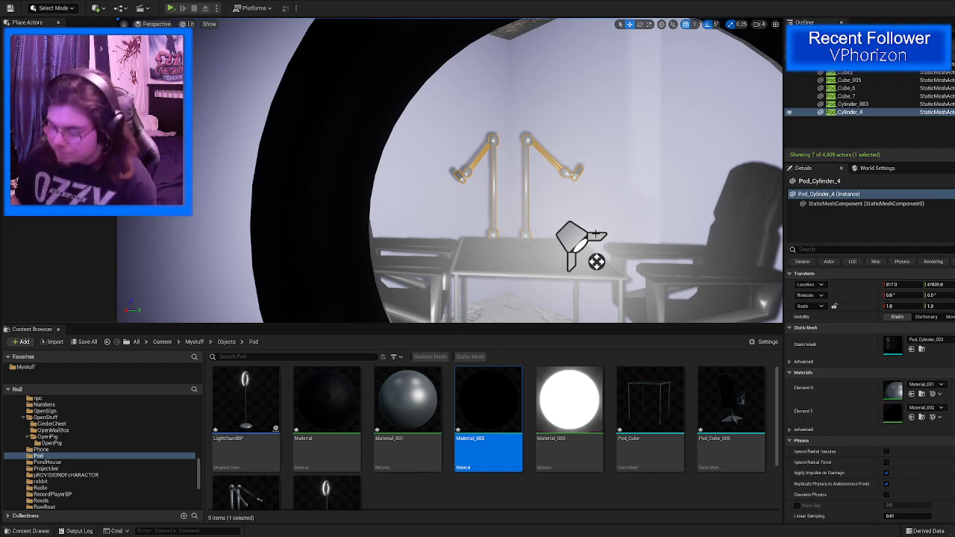
key(w)
mouse_move(595, 234)
right_down()
mouse_move(750, 240)
mouse_move(589, 243)
mouse_move(565, 231)
mouse_move(608, 239)
right_up()
key(s)
key(a)
key(w)
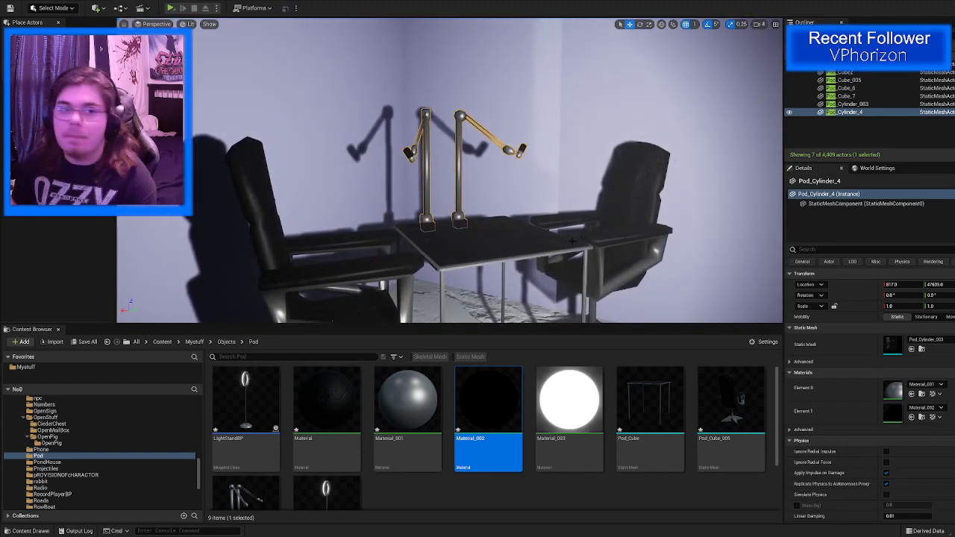
mouse_move(570, 233)
right_down()
mouse_move(622, 221)
mouse_move(675, 224)
mouse_move(554, 232)
right_up()
key(w)
key(s)
key(w)
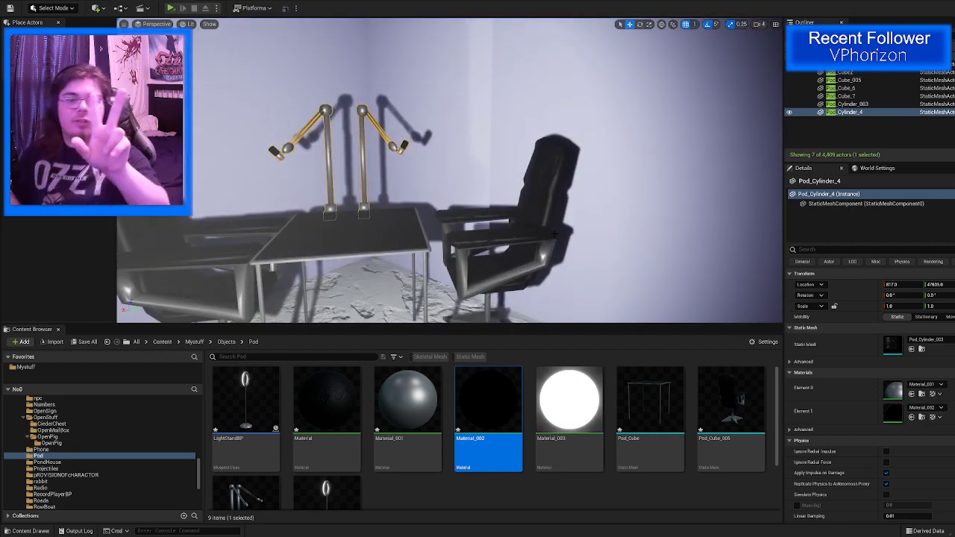